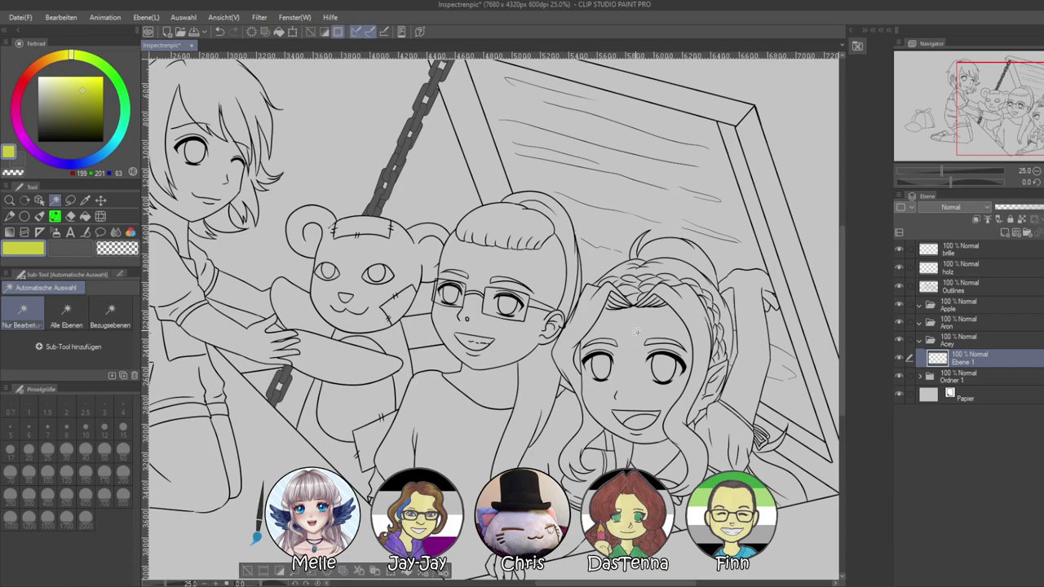
Clear the old selection and auto-select the braided-hair character's face and pointed-ear areas on the Outlines layer
key("ctrl+d")
left_click(954, 283)
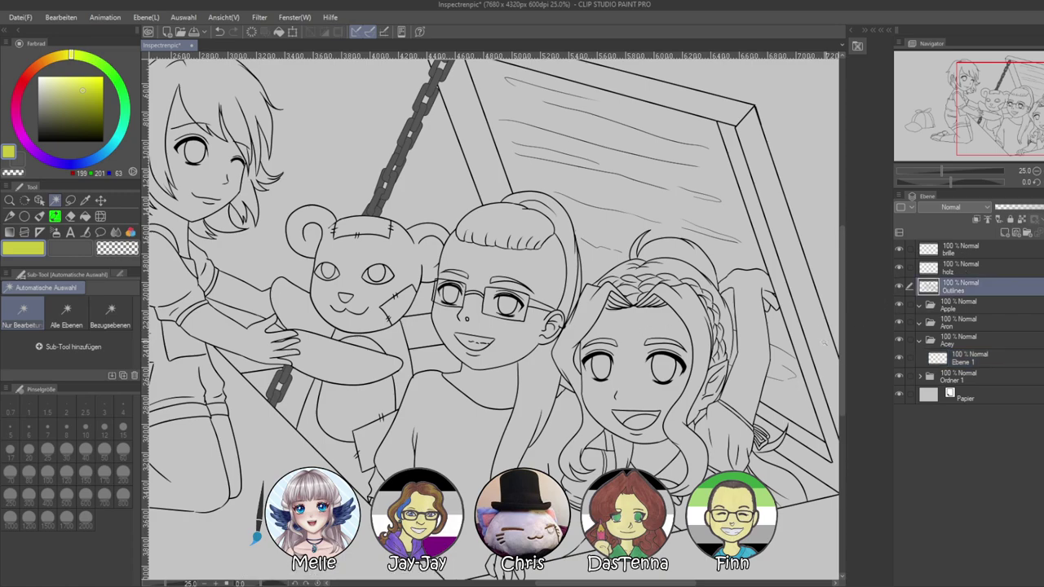
left_click(629, 337)
scroll(693, 393, "down", 2)
scroll(700, 394, "up", 4)
left_click(699, 393, "shift")
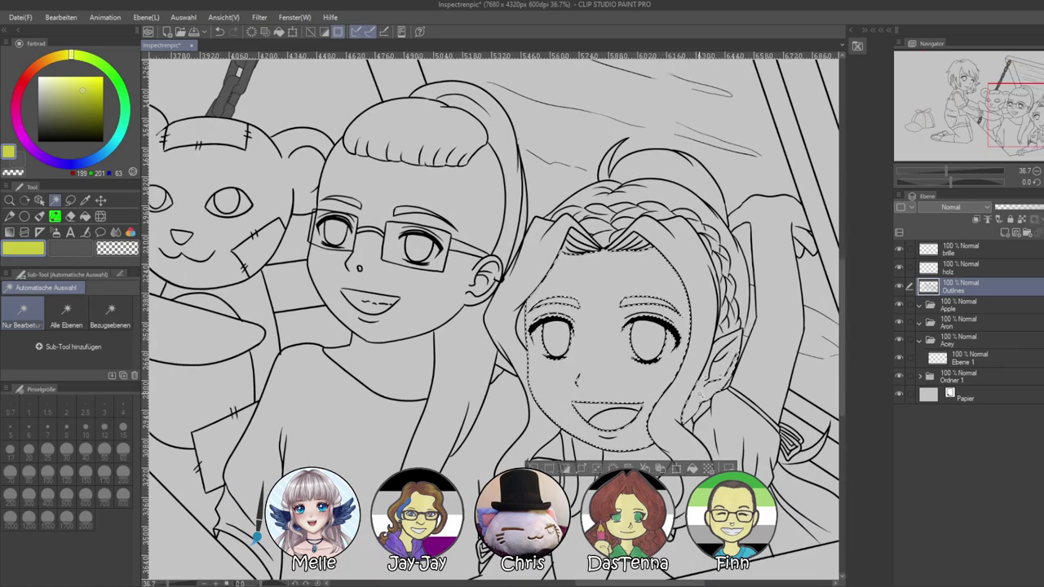
left_click(713, 376, "shift")
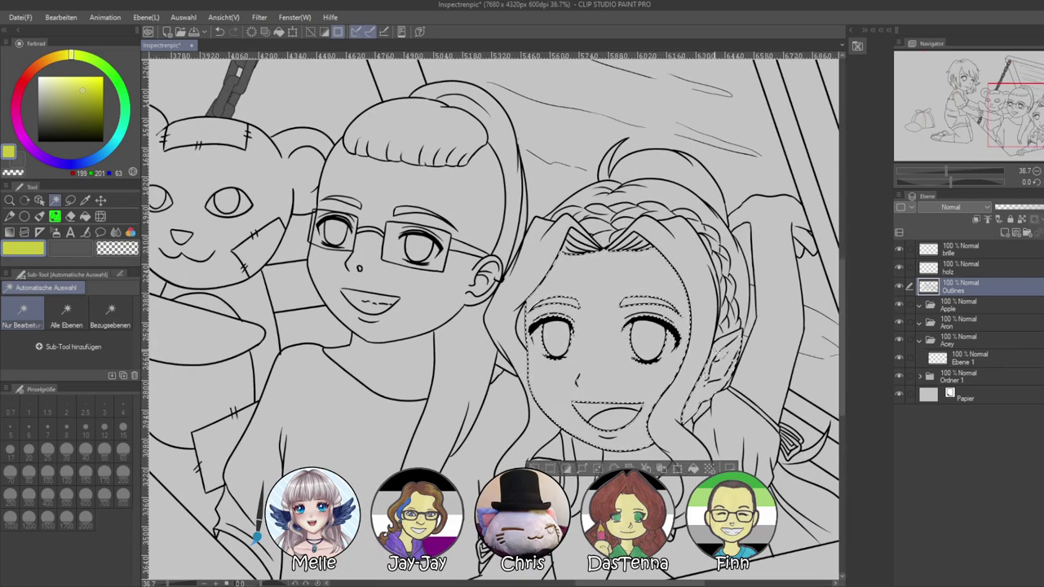
left_click(705, 363, "shift")
Add the same character's raised arm, neck and resting forearm and hand to the selection
left_click(765, 365, "shift")
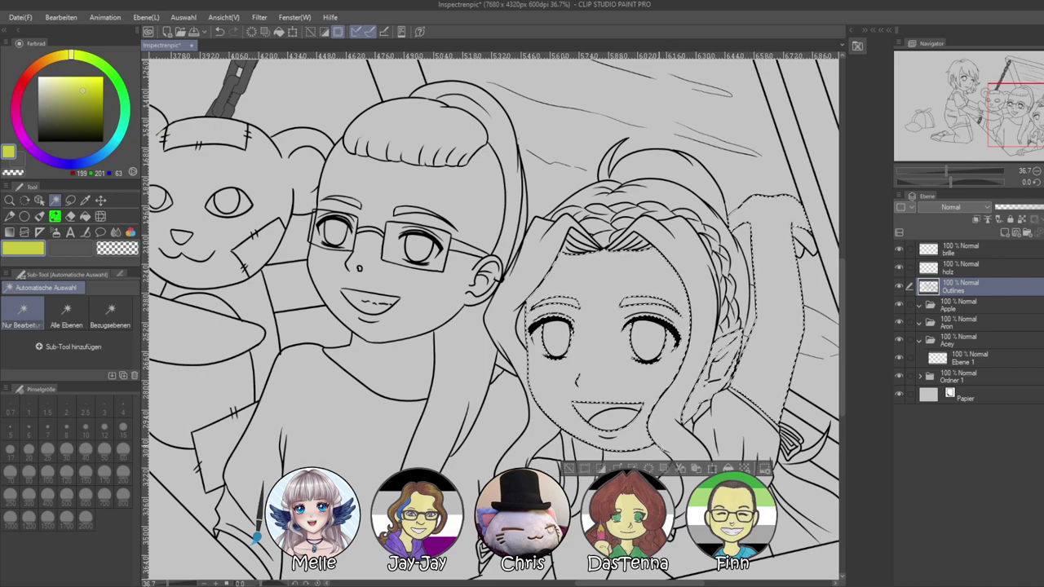
scroll(664, 441, "down", 1)
left_click_drag(662, 447, 608, 376)
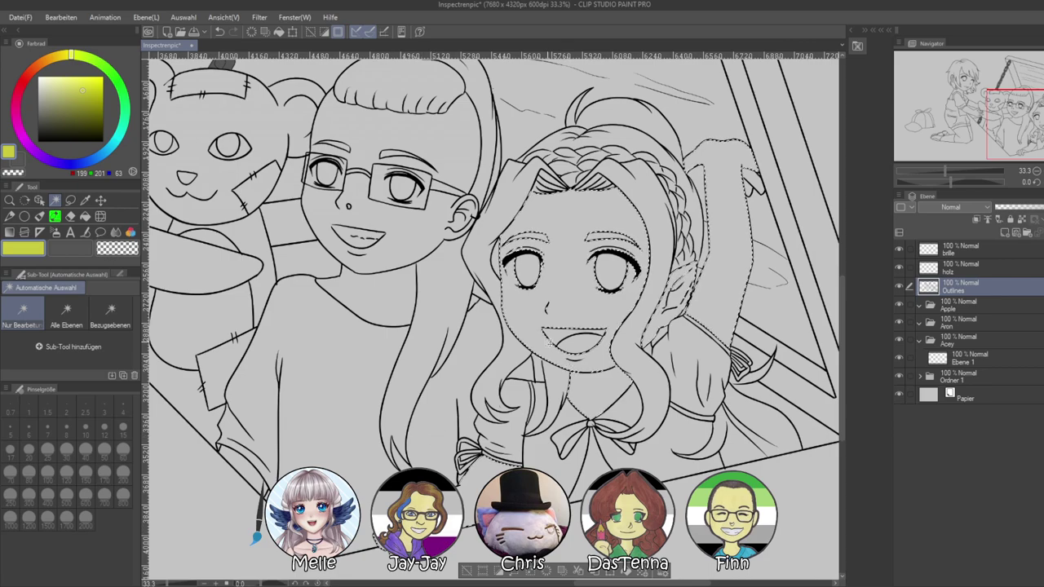
scroll(730, 338, "up", 2)
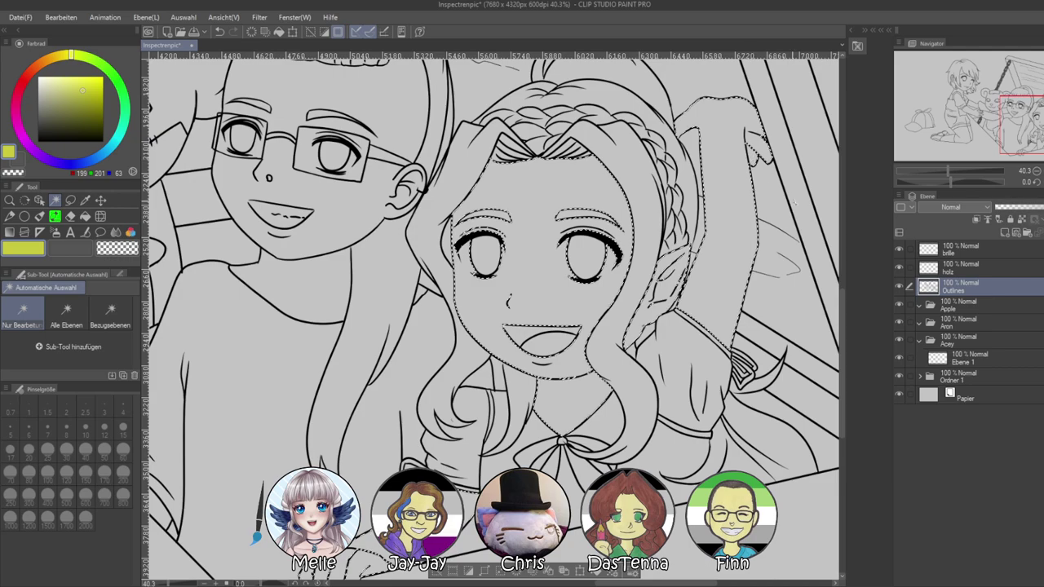
Fill the selected skin areas with a light peach tone on Ebene 1 in the Acey folder and deselect
left_click(953, 361)
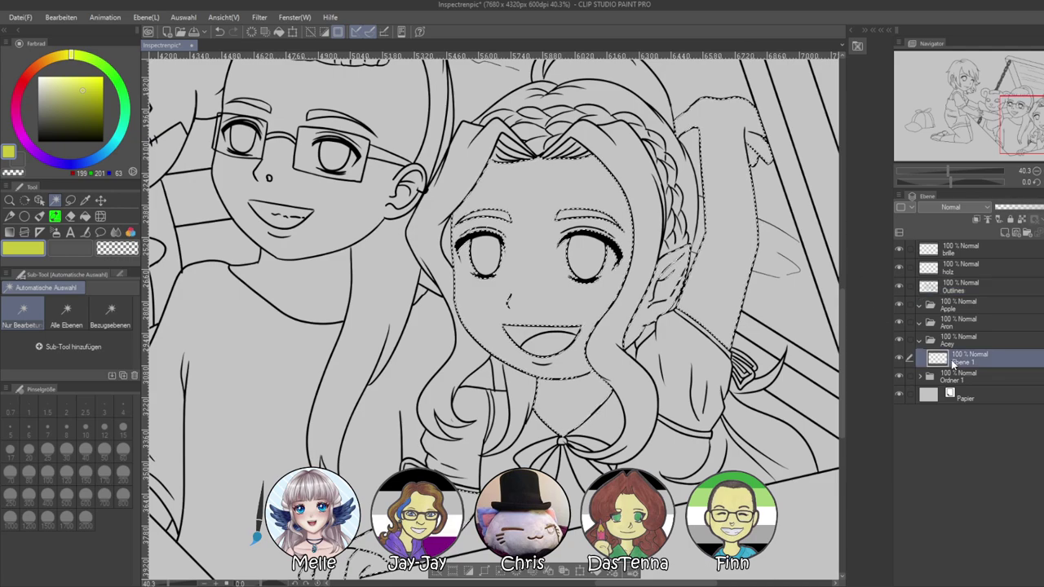
left_click(37, 70)
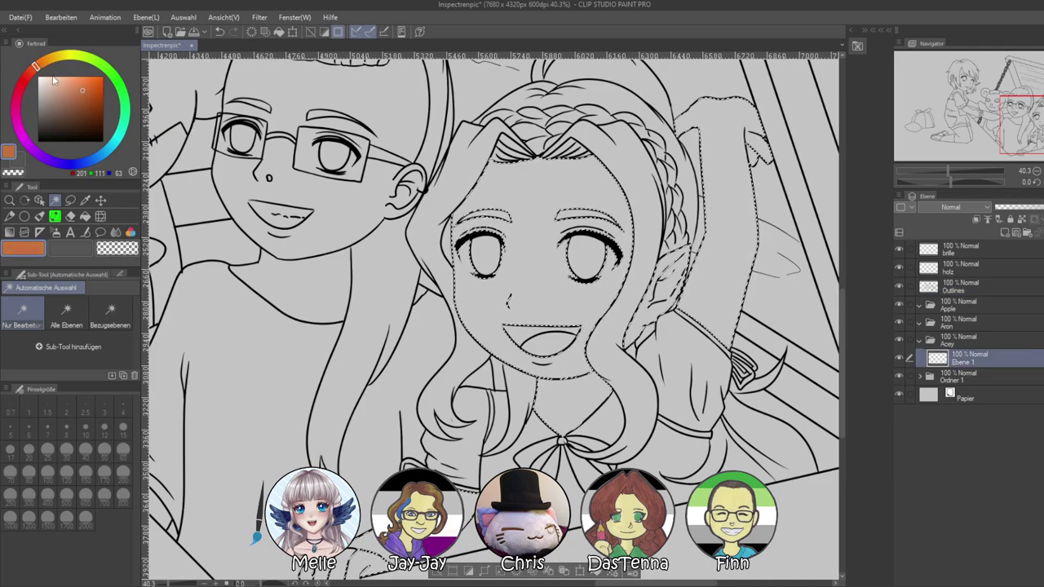
left_click_drag(58, 92, 59, 82)
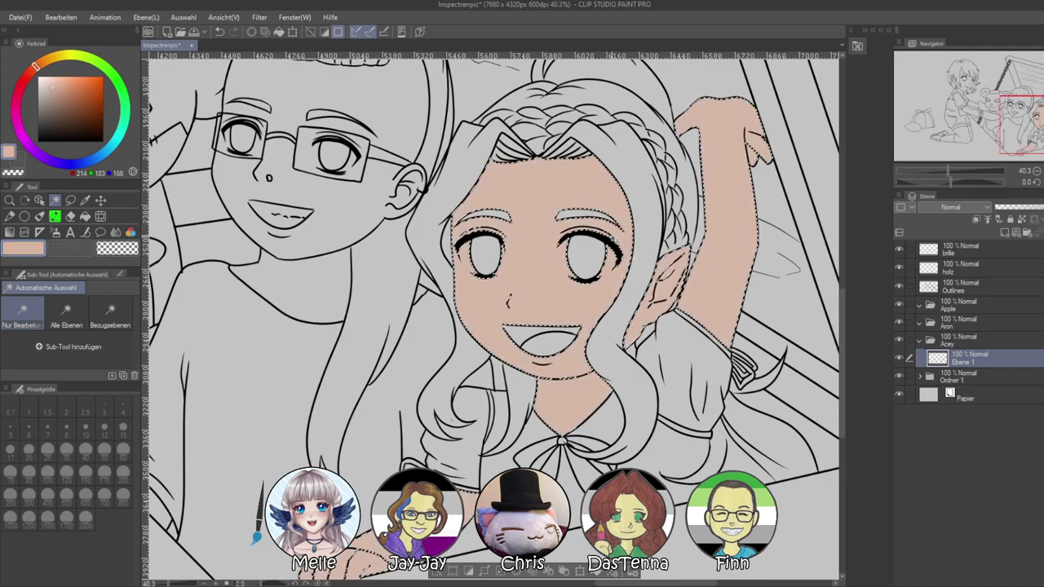
left_click_drag(51, 84, 52, 78)
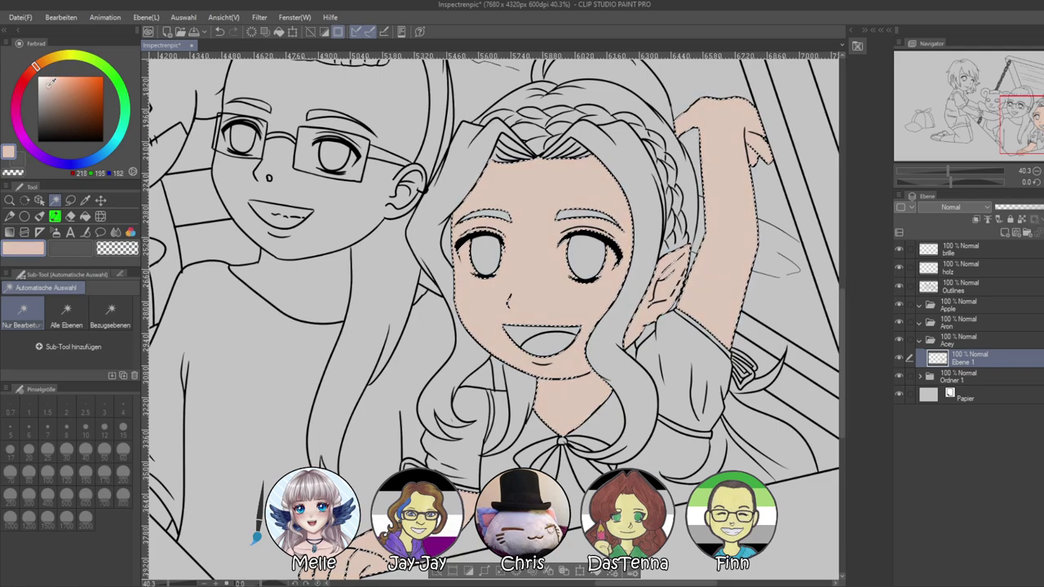
key("ctrl+d")
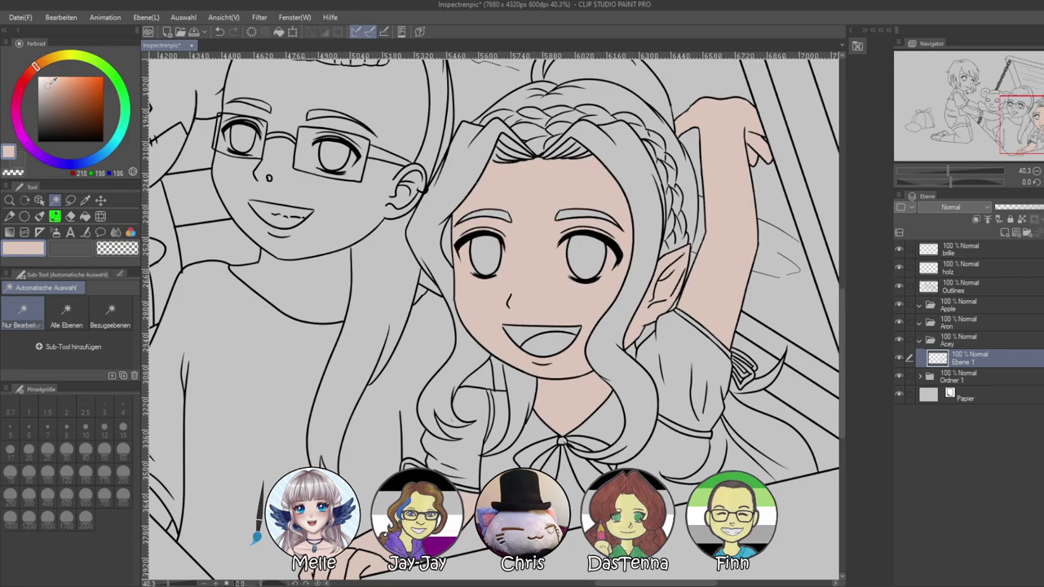
Lock the layer's transparent pixels, recolour the skin to a darker beige, and rename the layer Skin
scroll(513, 253, "down", 6)
scroll(424, 244, "up", 3)
scroll(374, 265, "up", 1)
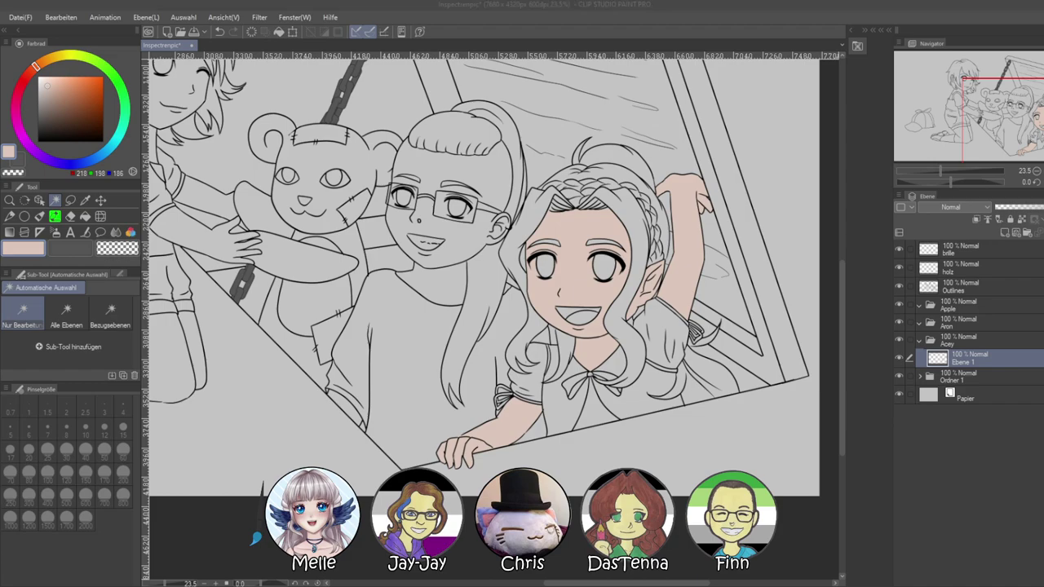
left_click(45, 70)
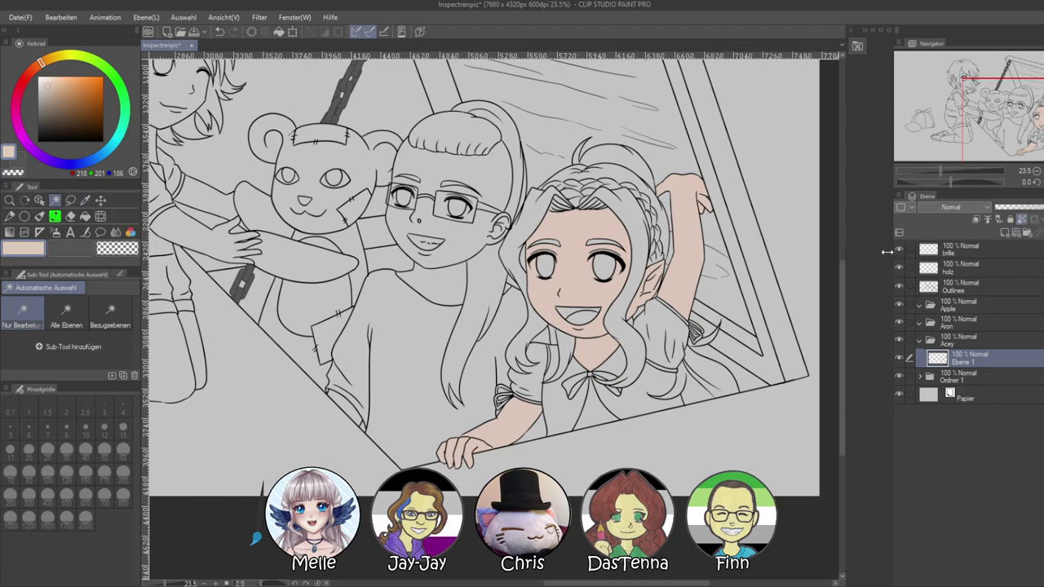
left_click_drag(44, 85, 53, 90)
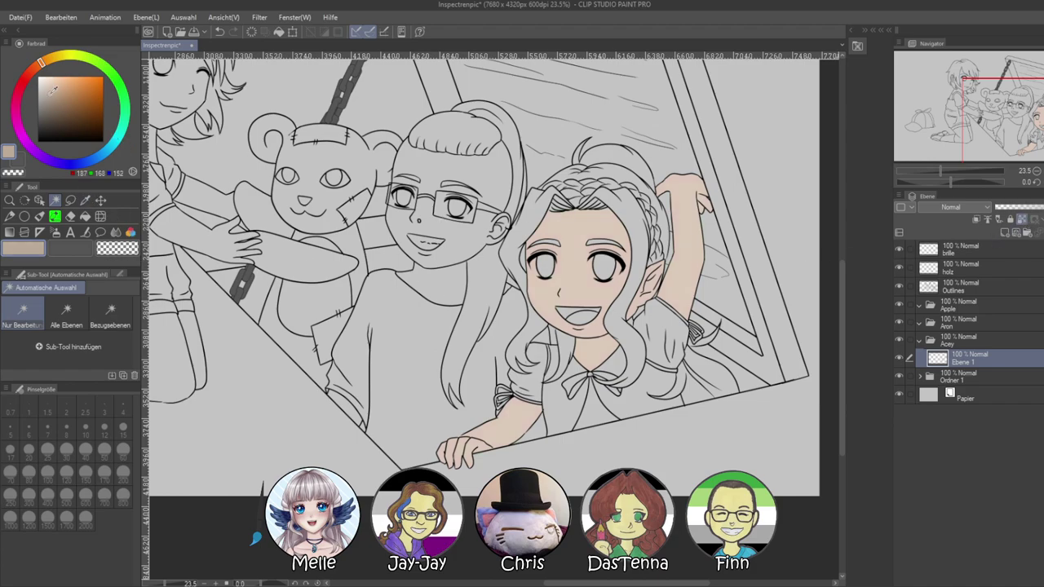
key("alt+Delete")
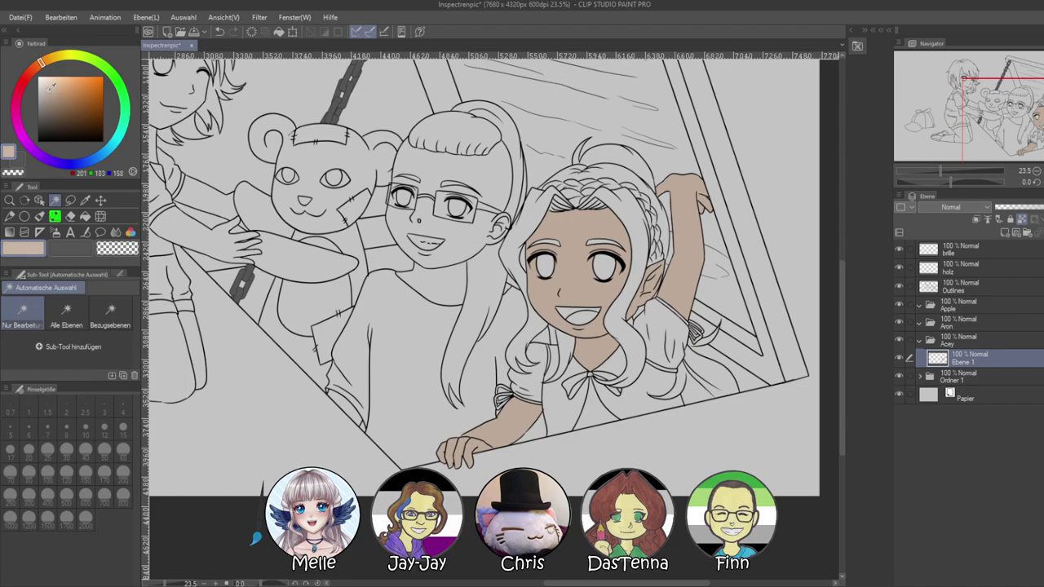
key("alt+BackSpace")
left_click_drag(650, 337, 457, 337)
left_click_drag(748, 312, 962, 312)
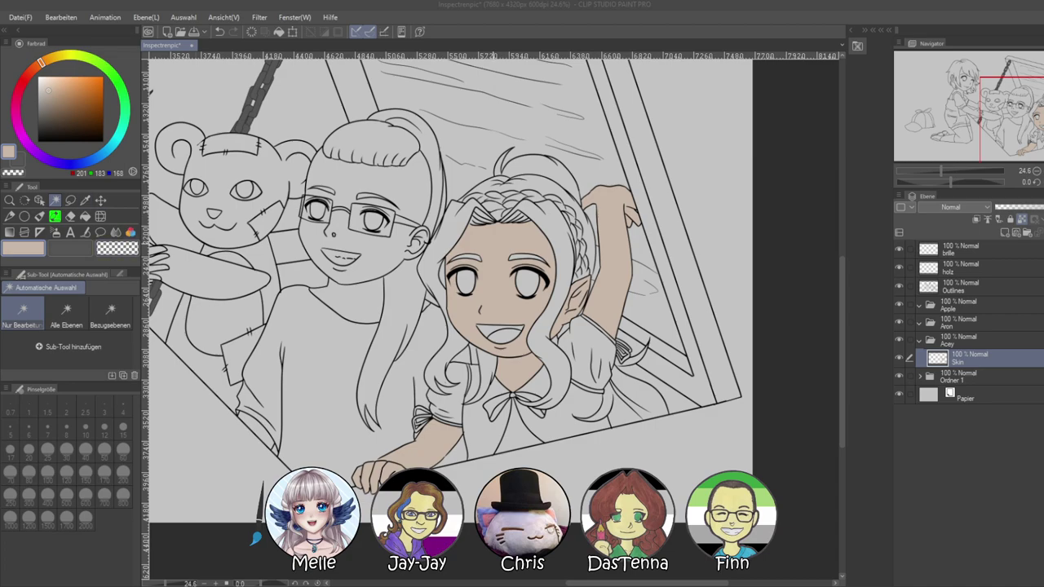
Add a new layer clipped to the Skin layer and choose the Ölfarbe brush at size 120
left_click(1006, 233)
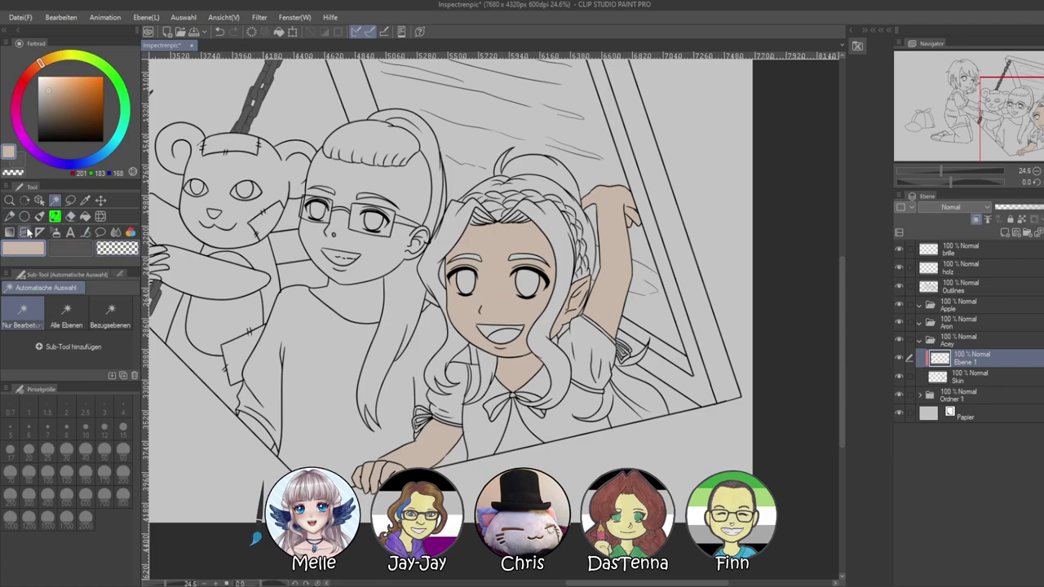
left_click(55, 232)
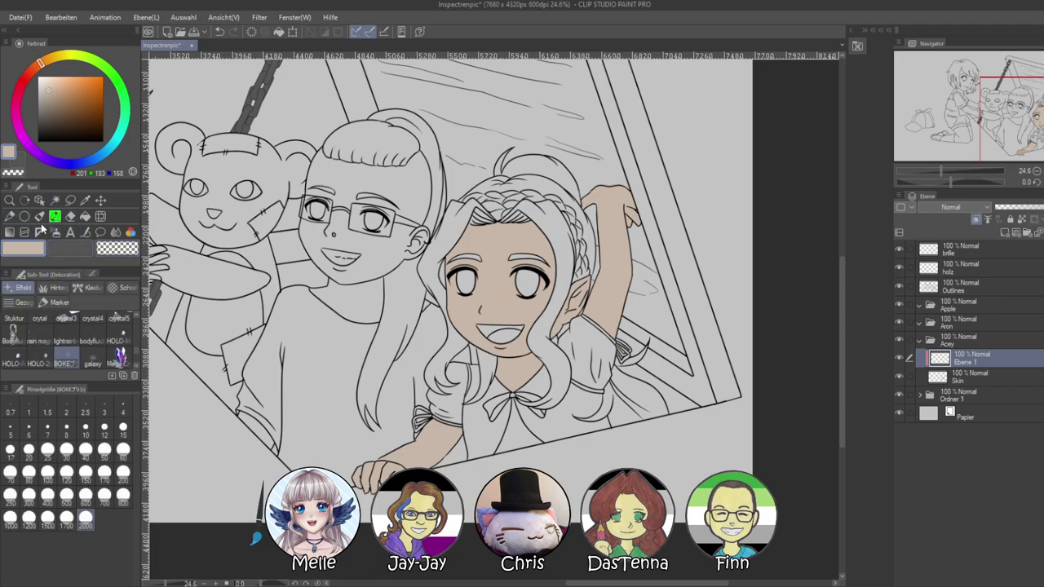
left_click(40, 217)
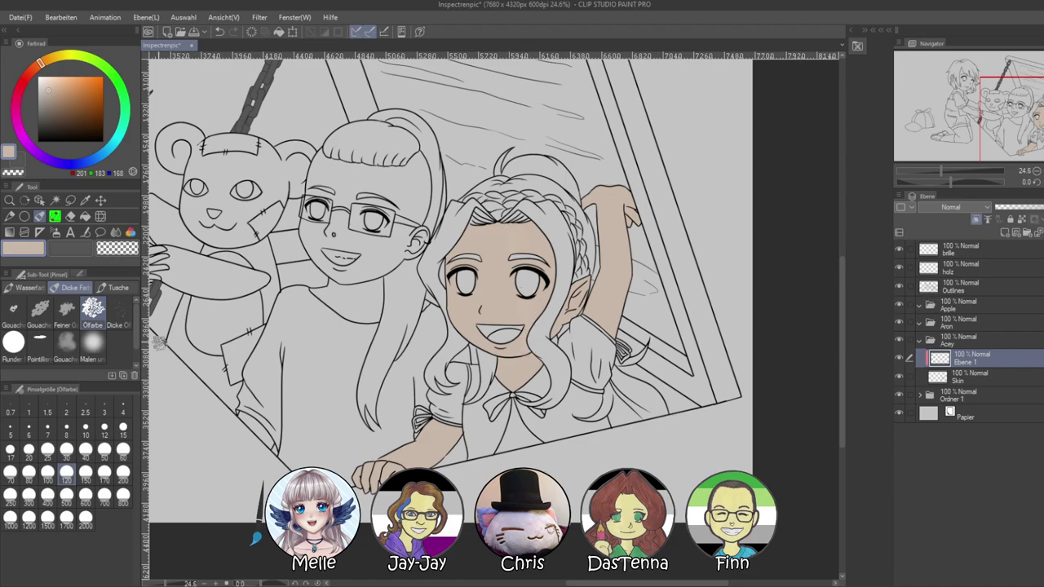
left_click(82, 118)
left_click_drag(496, 246, 514, 321)
key("ctrl+z")
Set the clipped layer to Multiplizieren and paint shadows over the face, neck and lower arm using the skin colour
left_click(489, 251, "alt")
left_click(492, 246)
left_click(952, 247)
mouse_move(519, 218)
left_mouse_down()
mouse_move(537, 324)
mouse_move(540, 293)
left_mouse_up()
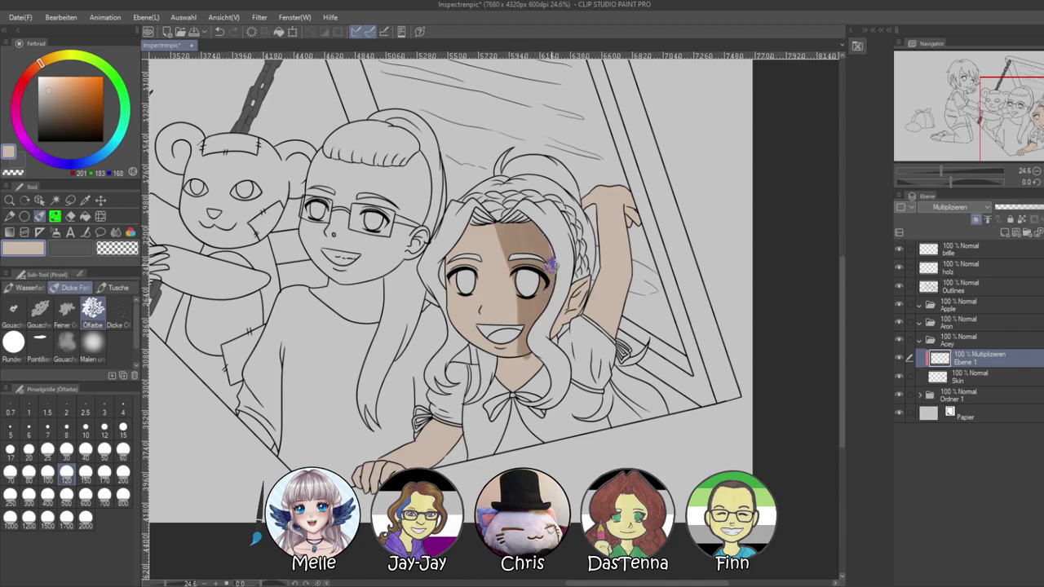
mouse_move(456, 217)
left_mouse_down()
mouse_move(529, 291)
mouse_move(461, 221)
mouse_move(517, 281)
mouse_move(460, 232)
mouse_move(511, 269)
mouse_move(456, 243)
left_mouse_up()
mouse_move(538, 359)
left_mouse_down()
mouse_move(524, 373)
mouse_move(532, 385)
mouse_move(500, 362)
mouse_move(525, 363)
left_mouse_up()
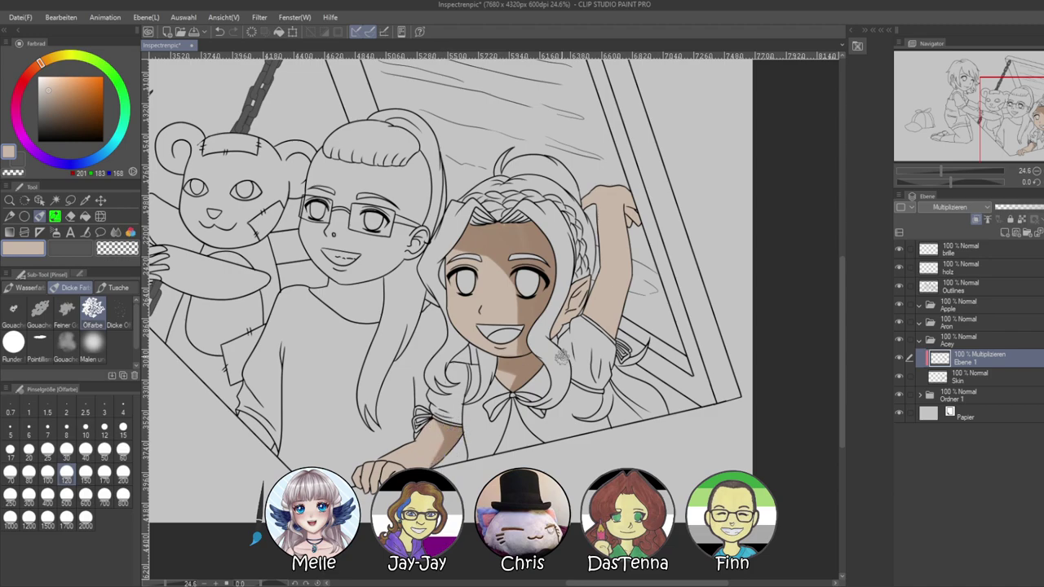
Paint multiply shadows on the pointed ear and along the raised arm and hand
mouse_move(563, 327)
left_mouse_down()
mouse_move(559, 319)
mouse_move(552, 335)
mouse_move(573, 301)
left_mouse_up()
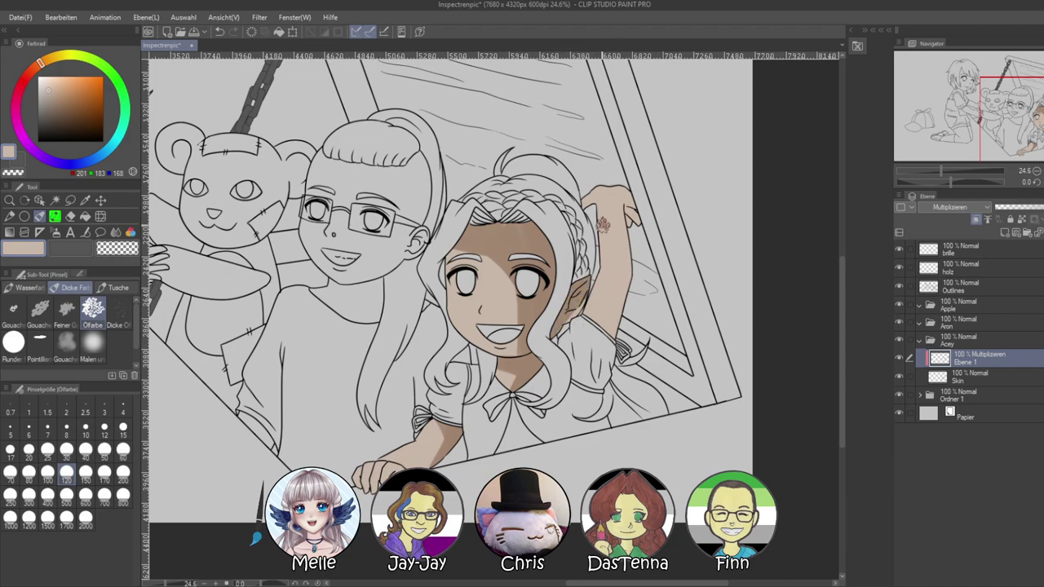
mouse_move(581, 204)
left_mouse_down()
mouse_move(606, 180)
mouse_move(605, 196)
mouse_move(638, 239)
mouse_move(635, 220)
mouse_move(611, 205)
mouse_move(595, 265)
mouse_move(629, 308)
left_mouse_up()
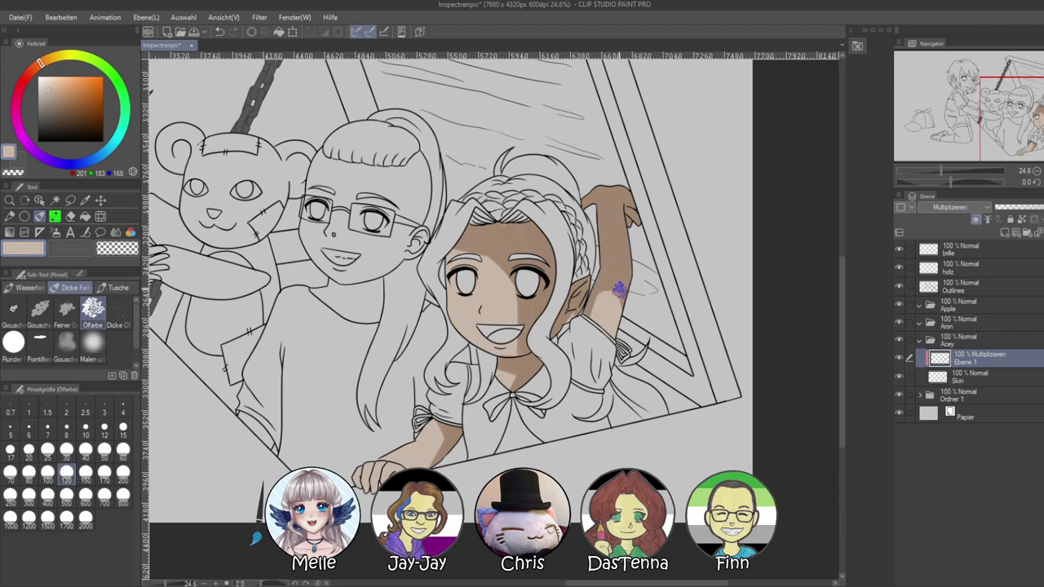
left_click_drag(480, 282, 538, 279)
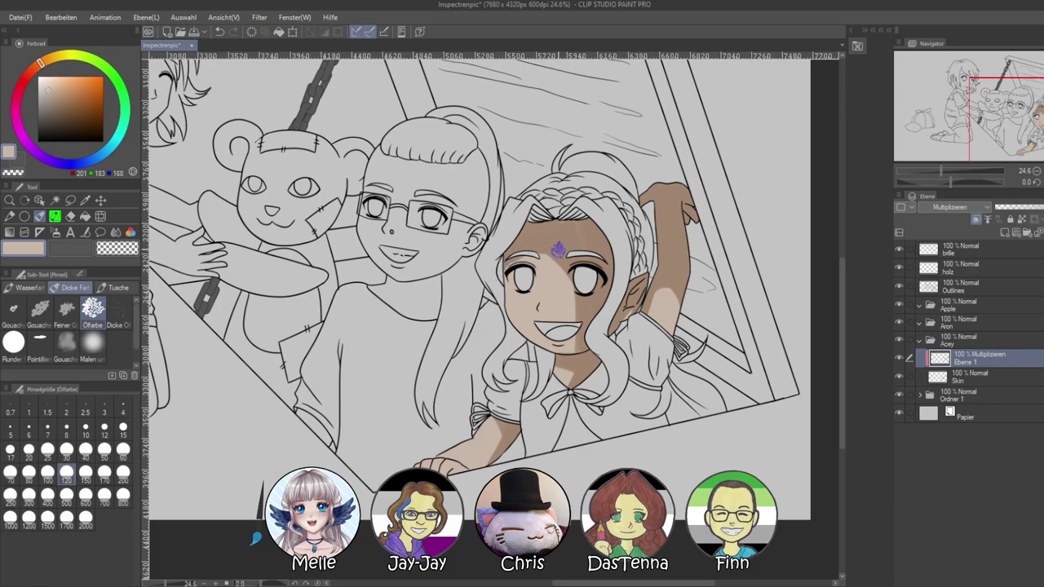
Lower the shadow layer's opacity to 56% and merge it down into the Skin layer
mouse_move(939, 174)
left_mouse_down()
mouse_move(928, 178)
mouse_move(941, 173)
left_mouse_up()
left_click_drag(818, 287, 692, 291)
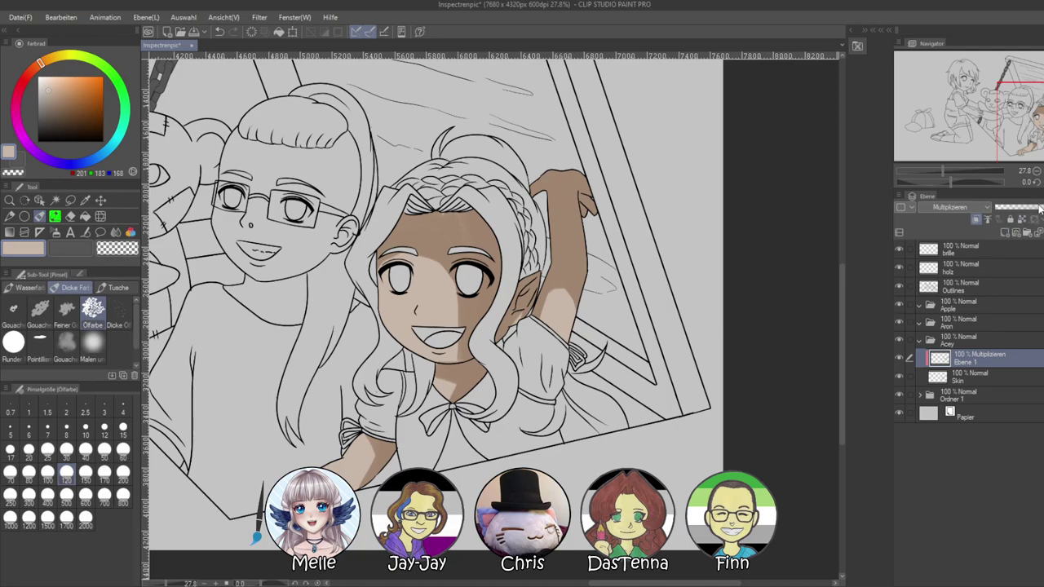
left_click(1040, 209)
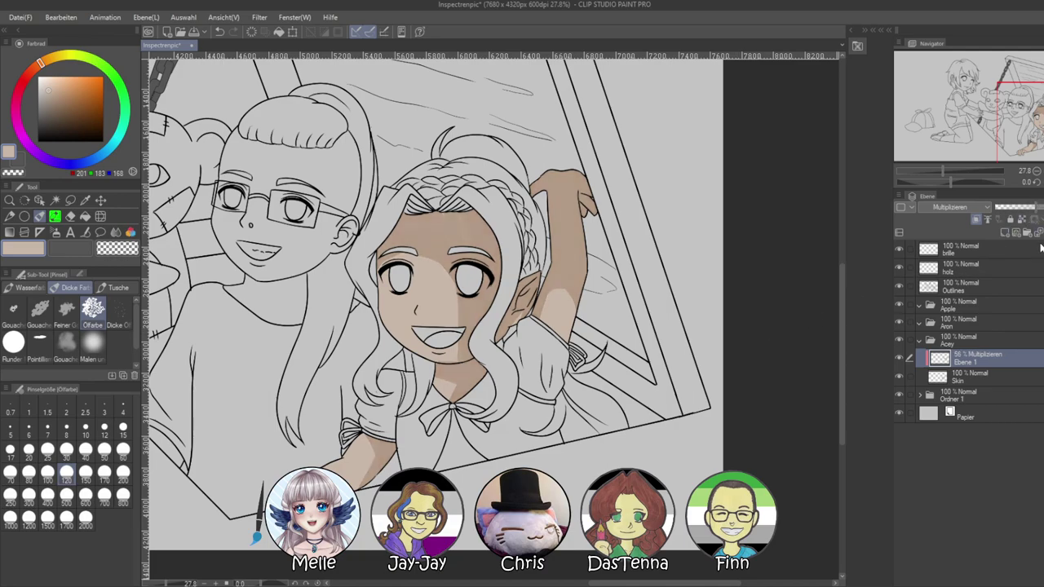
key("ctrl+e")
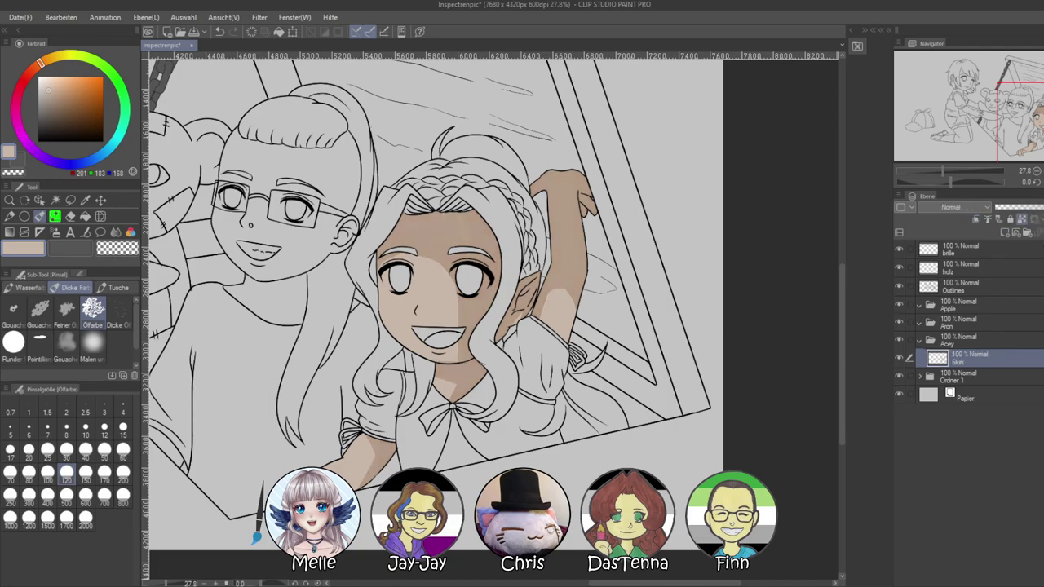
Soften the shadow edges on the face, neck and arms with the Weichzeichnungsfilter blending brush at size 60
left_click(945, 172)
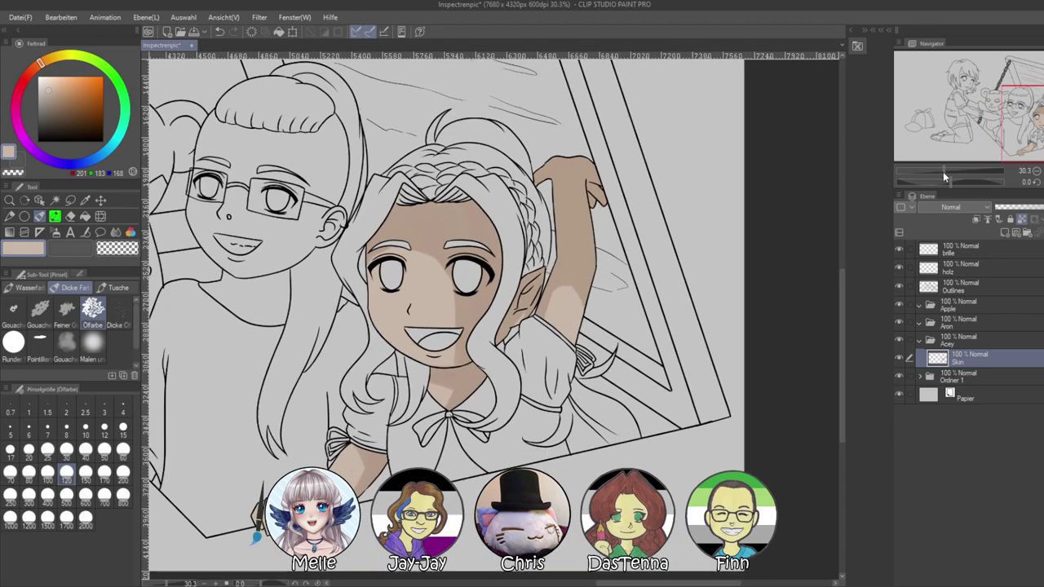
left_click(115, 233)
left_click(115, 234)
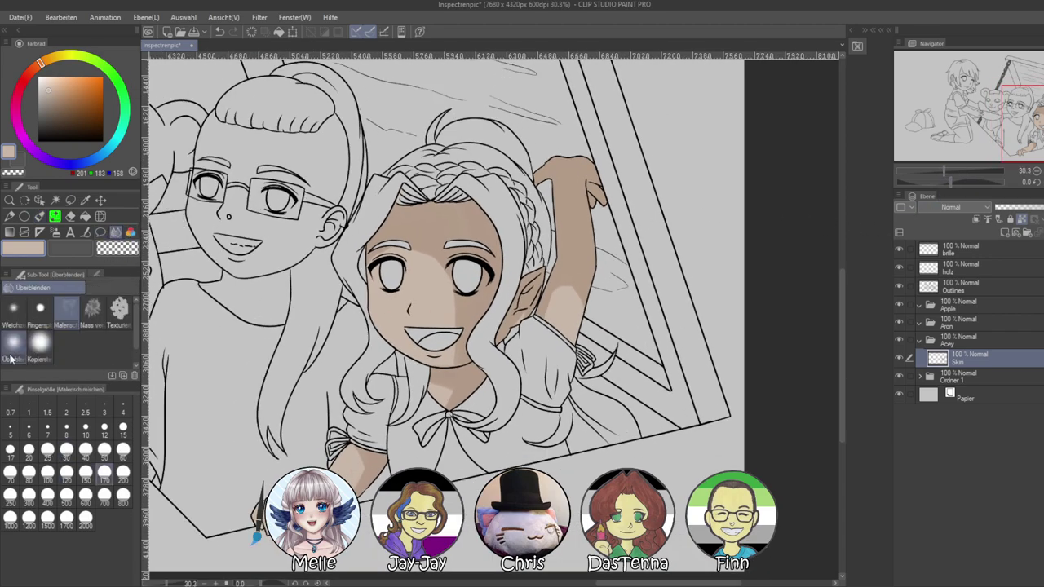
left_click(13, 308)
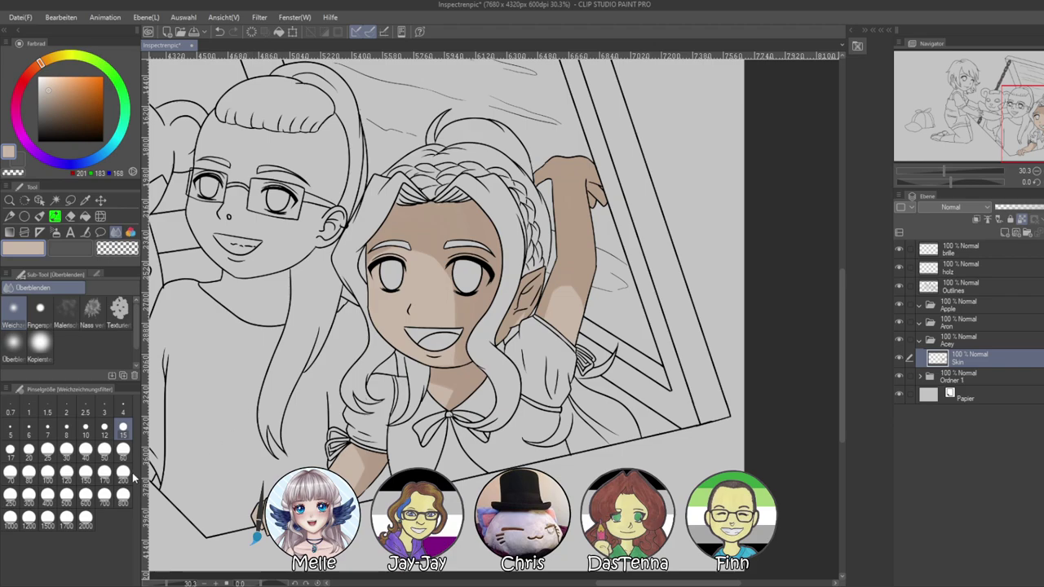
left_click(123, 449)
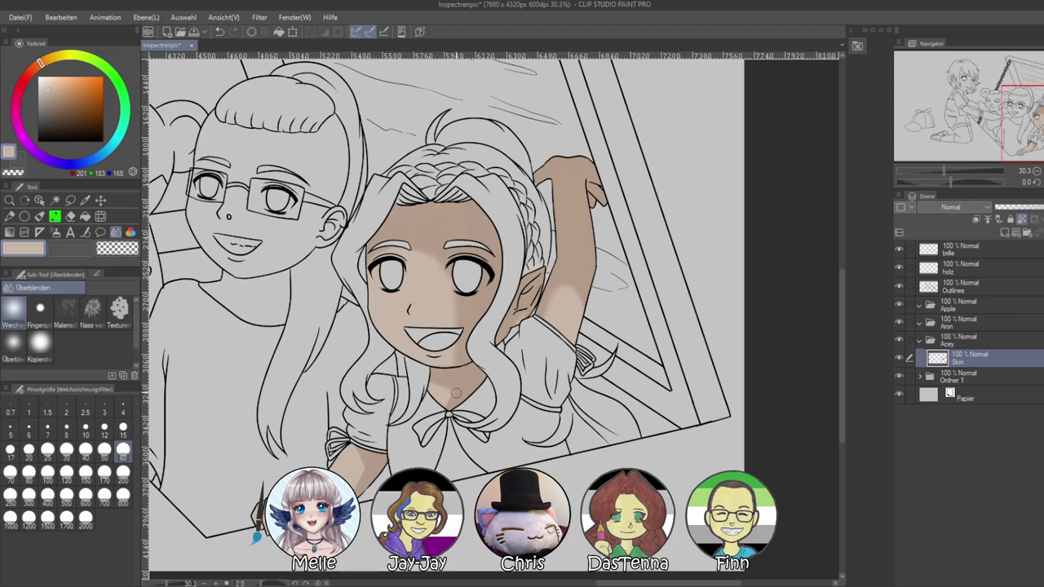
left_click_drag(368, 479, 367, 477)
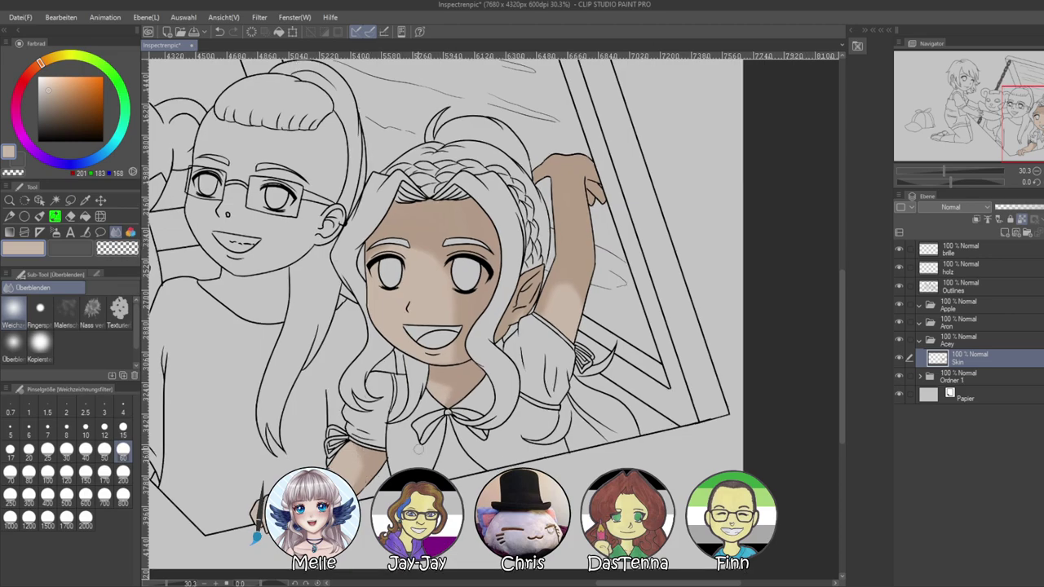
left_click_drag(606, 349, 645, 342)
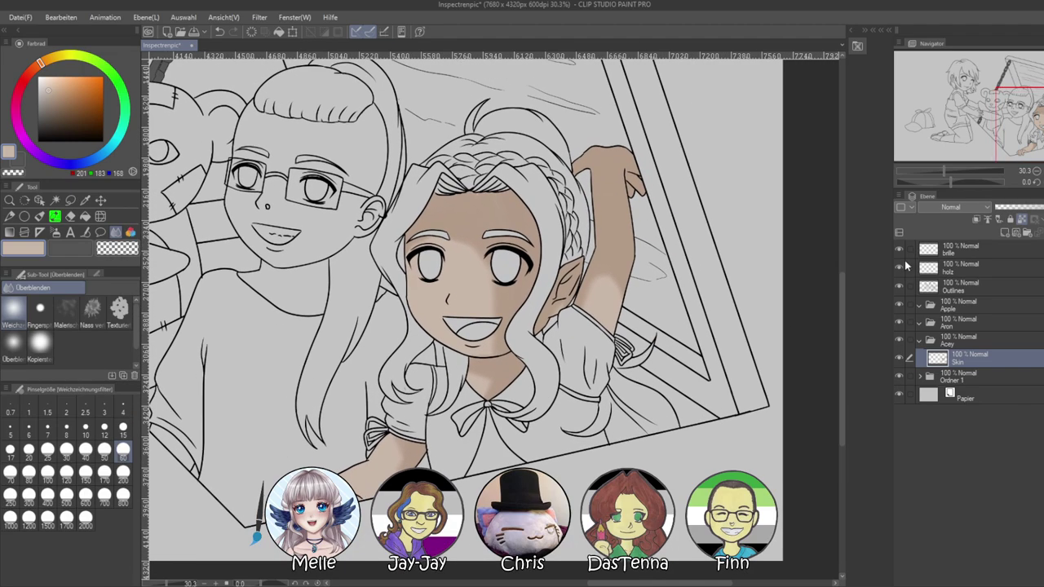
Paint a soft shadow around the nose with the Ölfarbe brush at size 60, using colours sampled from the facial skin
left_click_drag(943, 171, 950, 170)
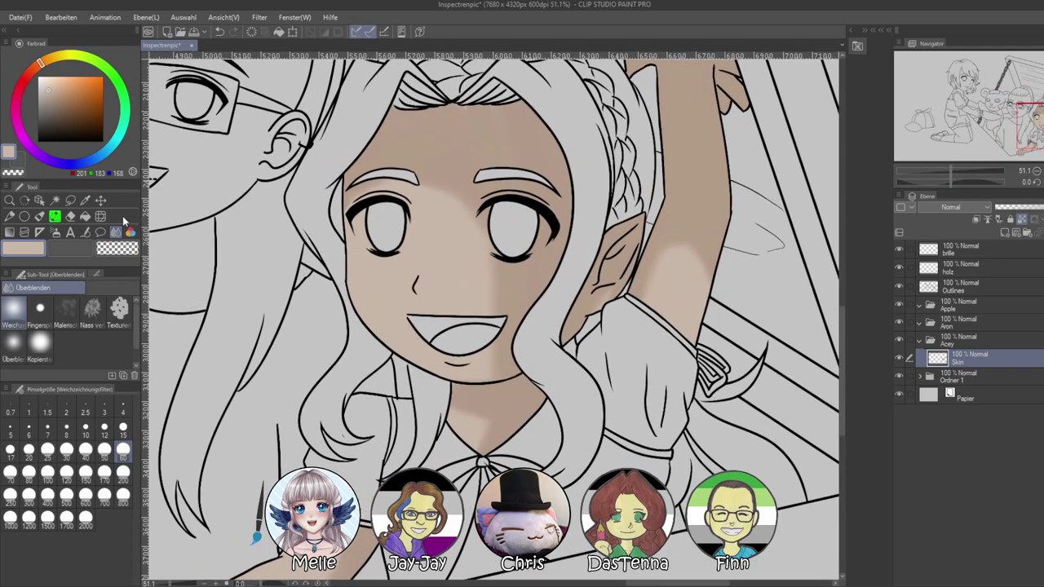
left_click(56, 219)
left_click(41, 218)
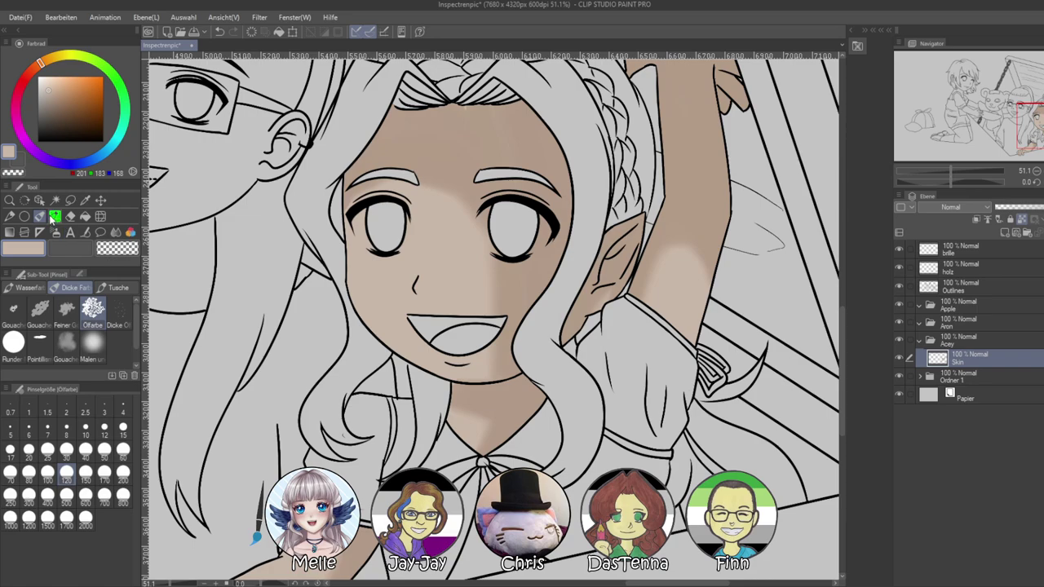
left_click(52, 218)
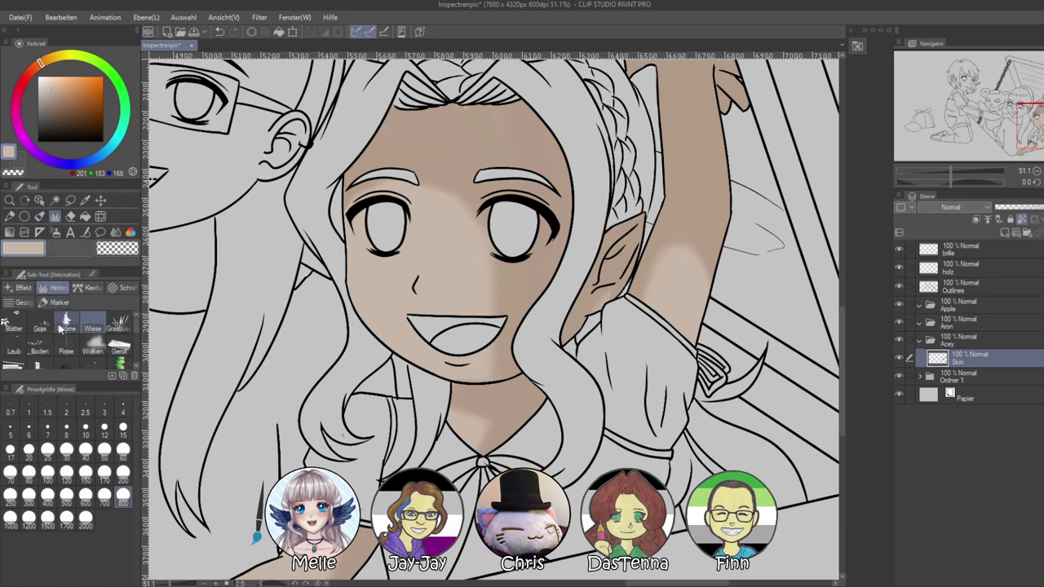
left_click(40, 216)
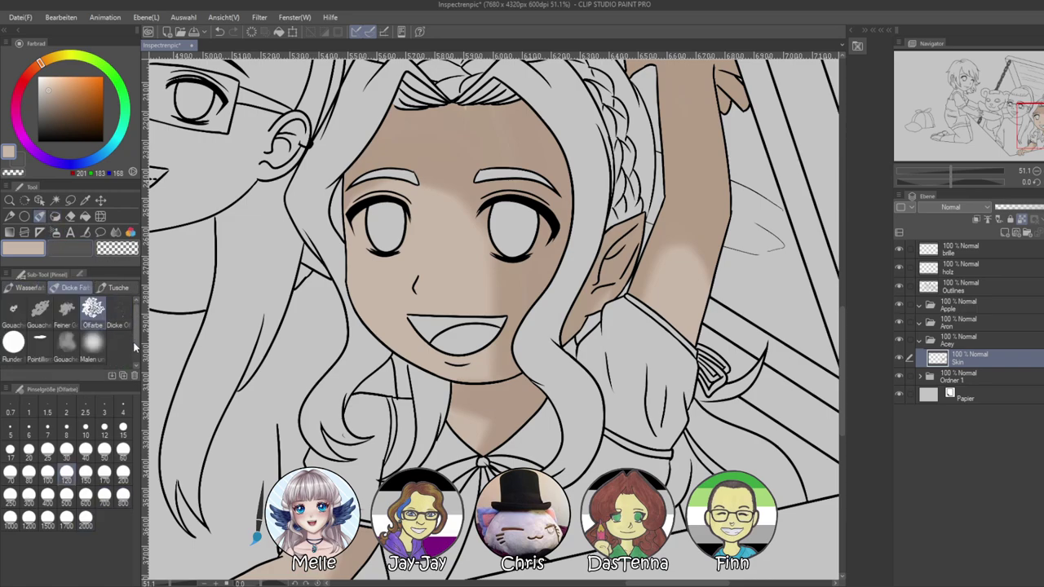
left_click(122, 449)
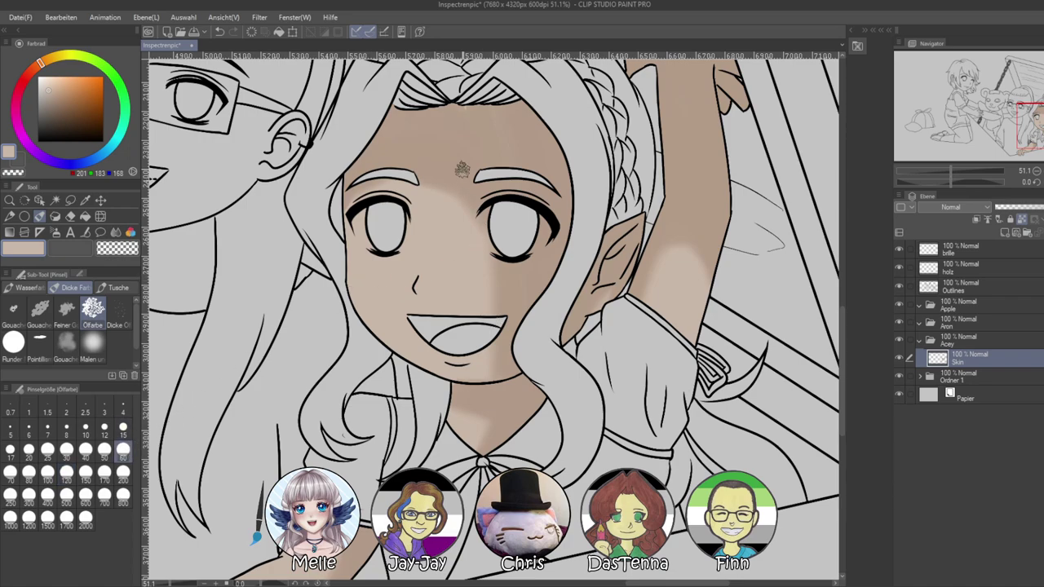
left_click(462, 175, "alt")
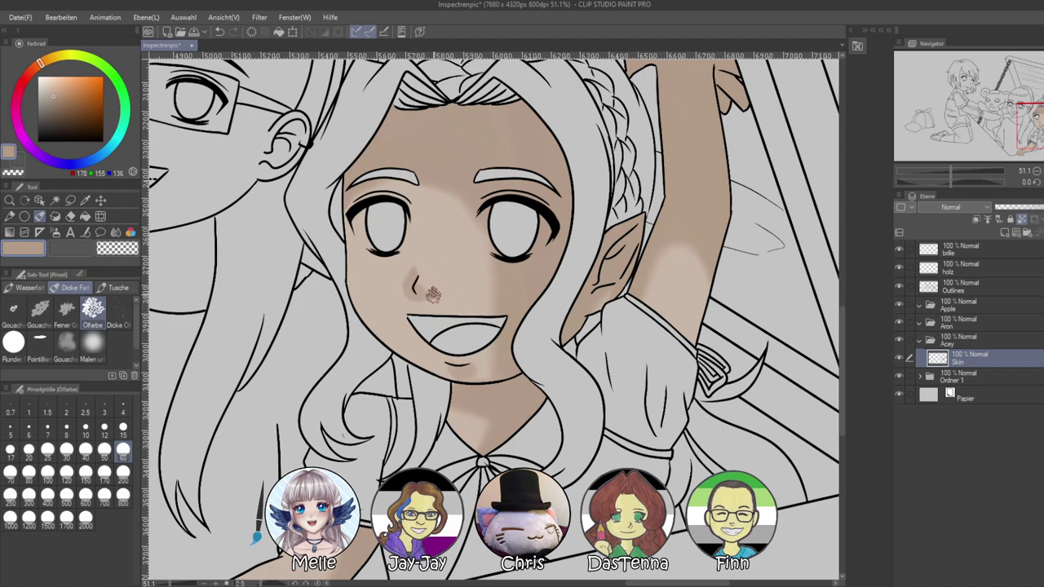
left_click(446, 272, "alt")
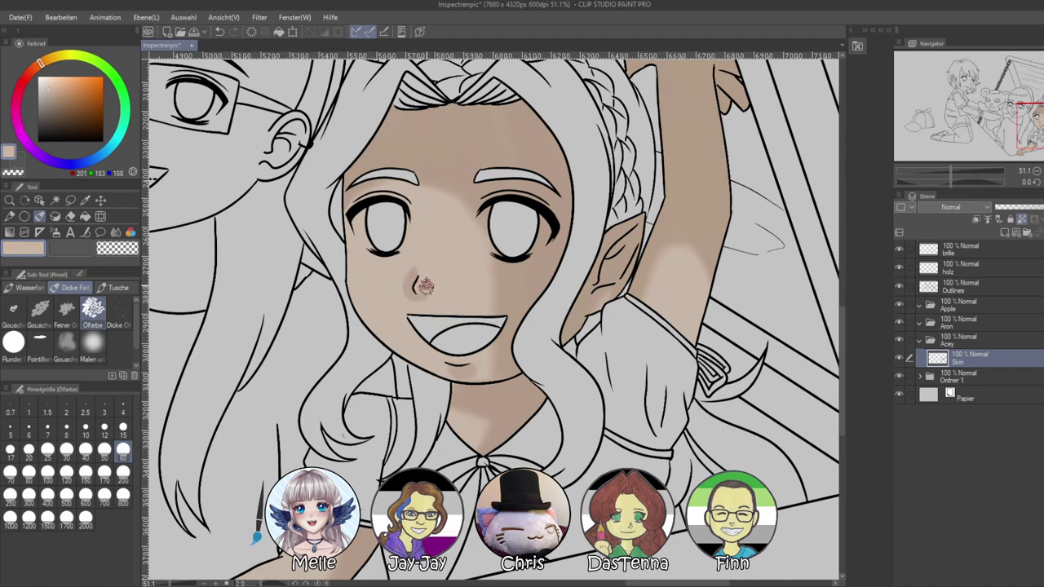
mouse_move(457, 290)
left_mouse_down()
mouse_move(435, 257)
mouse_move(449, 301)
left_mouse_up()
Shade the chin, the lower arm and the fingers of the lowered hand using the sampled skin shadow colour
left_click_drag(454, 381, 435, 232)
mouse_move(435, 273)
left_mouse_down()
mouse_move(502, 261)
mouse_move(593, 200)
left_mouse_up()
left_click(484, 350, "alt")
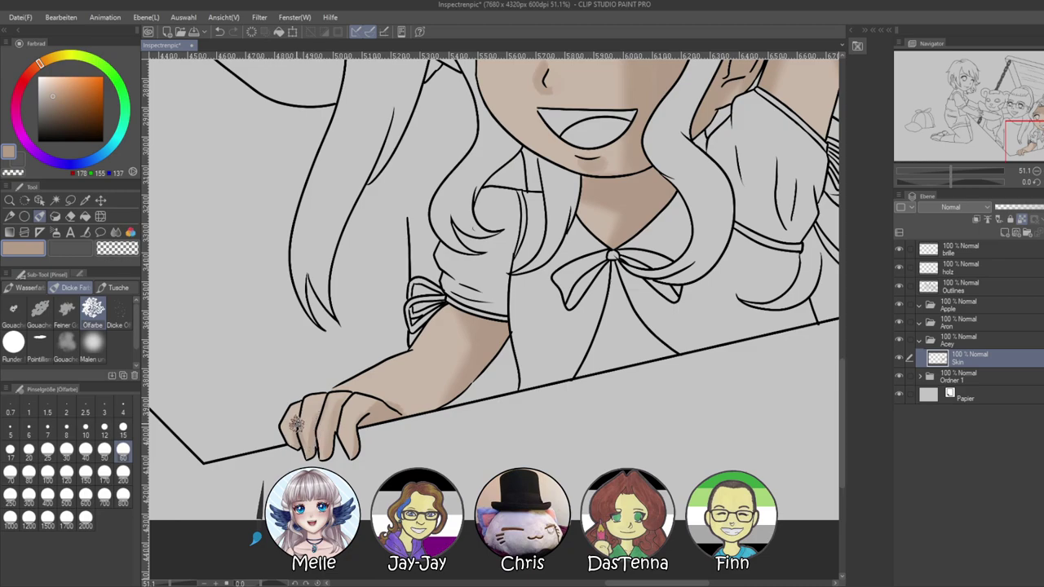
left_click_drag(494, 363, 412, 396)
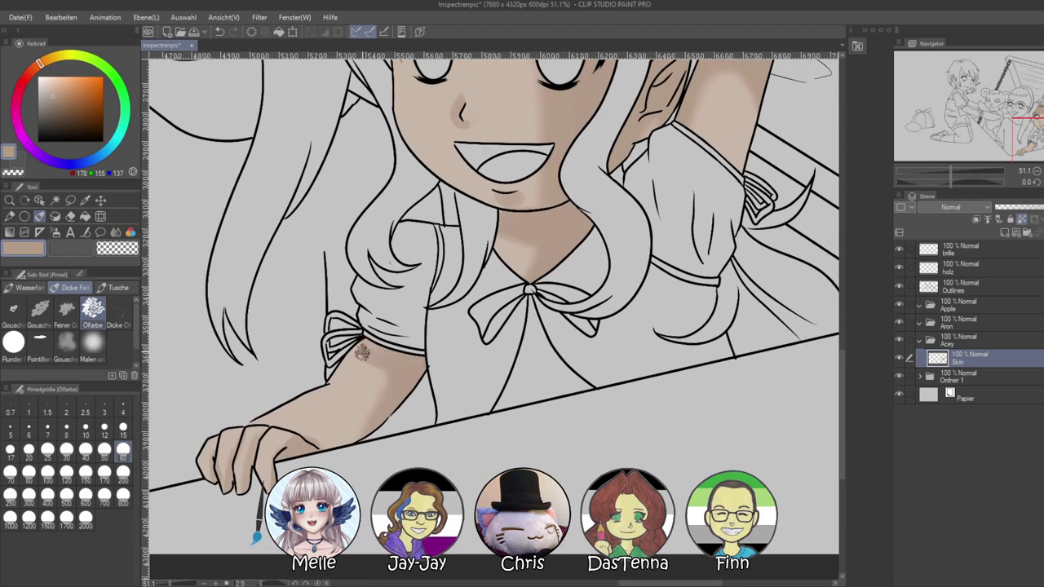
left_click_drag(517, 250, 457, 339)
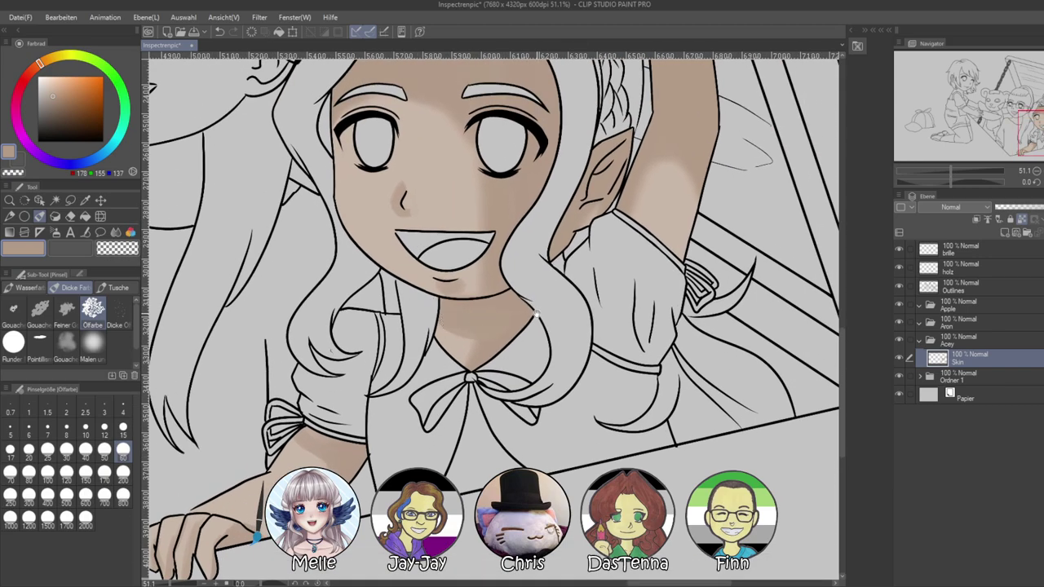
Refine the neck shadow beneath the chin with the Ölfarbe brush
left_click_drag(469, 299, 424, 331)
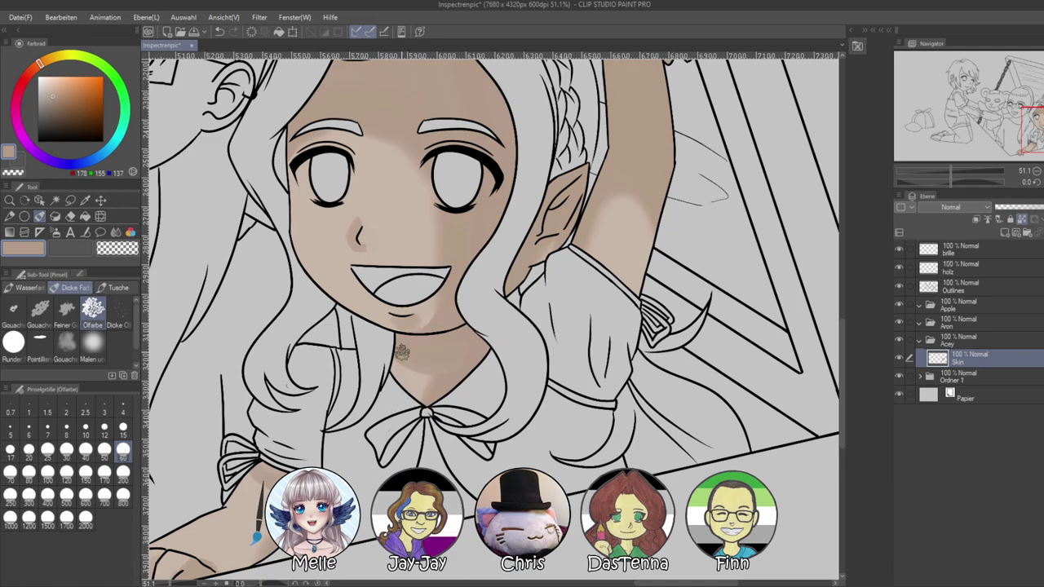
left_click_drag(438, 285, 503, 359)
mouse_move(479, 395)
left_mouse_down()
mouse_move(398, 389)
mouse_move(375, 406)
left_mouse_up()
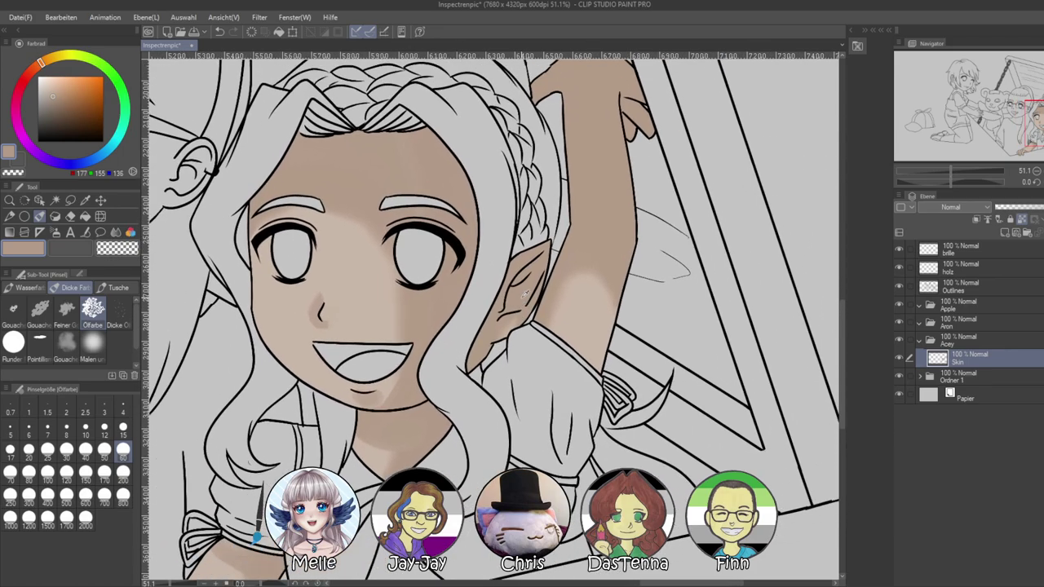
Shade the inner pointed ear in brown (RGB 128, 107, 90) with Runder Mischpinsel, and blend its edges with the Ölfarbe brush
left_click_drag(56, 99, 57, 108)
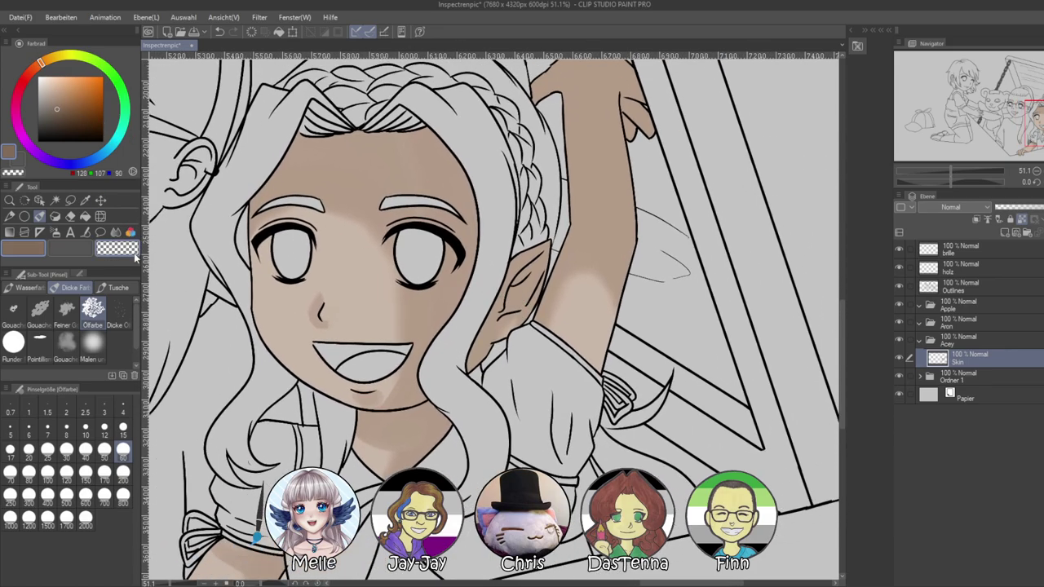
left_click(14, 346)
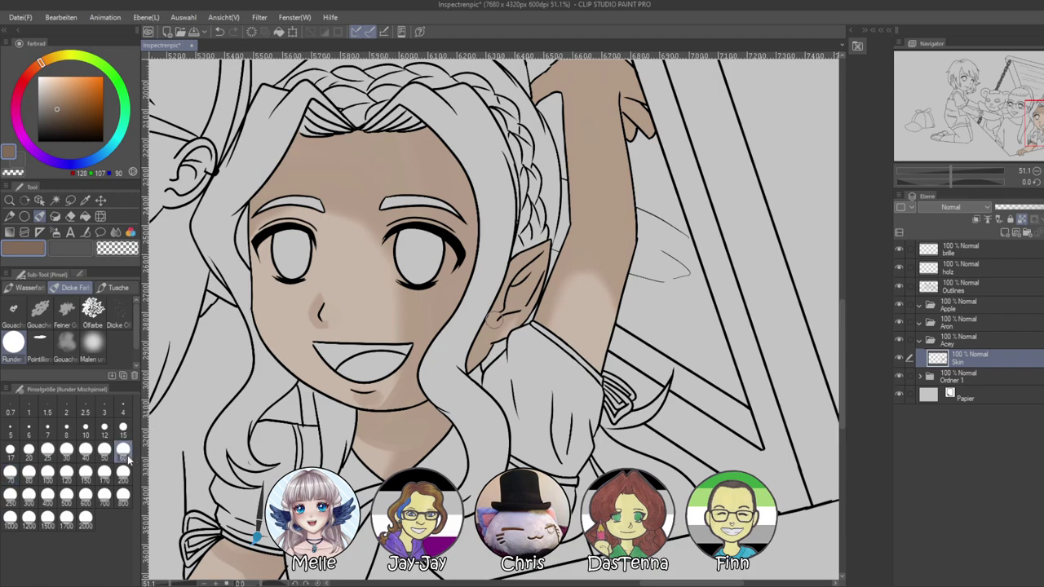
mouse_move(529, 287)
left_mouse_down()
mouse_move(499, 306)
mouse_move(521, 281)
left_mouse_up()
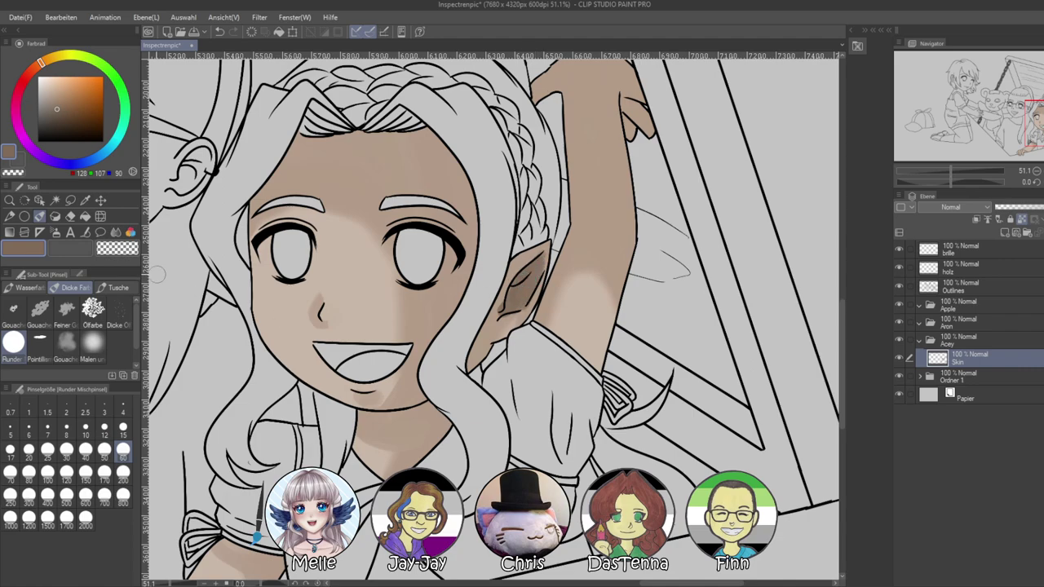
left_click(89, 307)
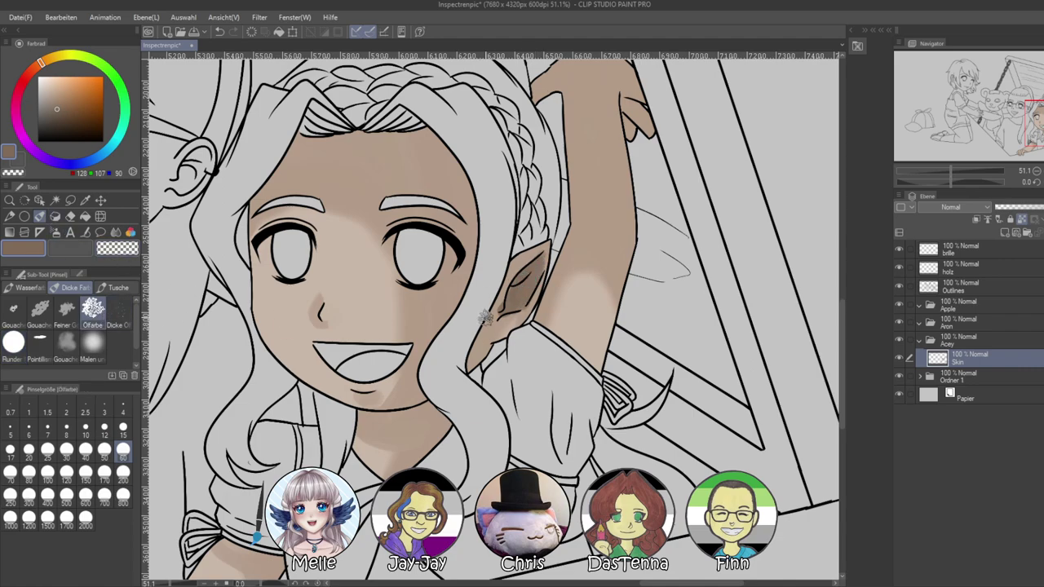
left_click(494, 318, "alt")
mouse_move(500, 295)
left_mouse_down()
mouse_move(491, 328)
mouse_move(538, 299)
mouse_move(547, 251)
mouse_move(535, 257)
mouse_move(537, 246)
mouse_move(501, 288)
mouse_move(529, 276)
left_mouse_up()
Darken the fingers of the raised hand with the inner-ear brown and blend them using sampled skin tones
mouse_move(370, 298)
left_mouse_down()
mouse_move(415, 394)
mouse_move(518, 377)
mouse_move(358, 412)
left_mouse_up()
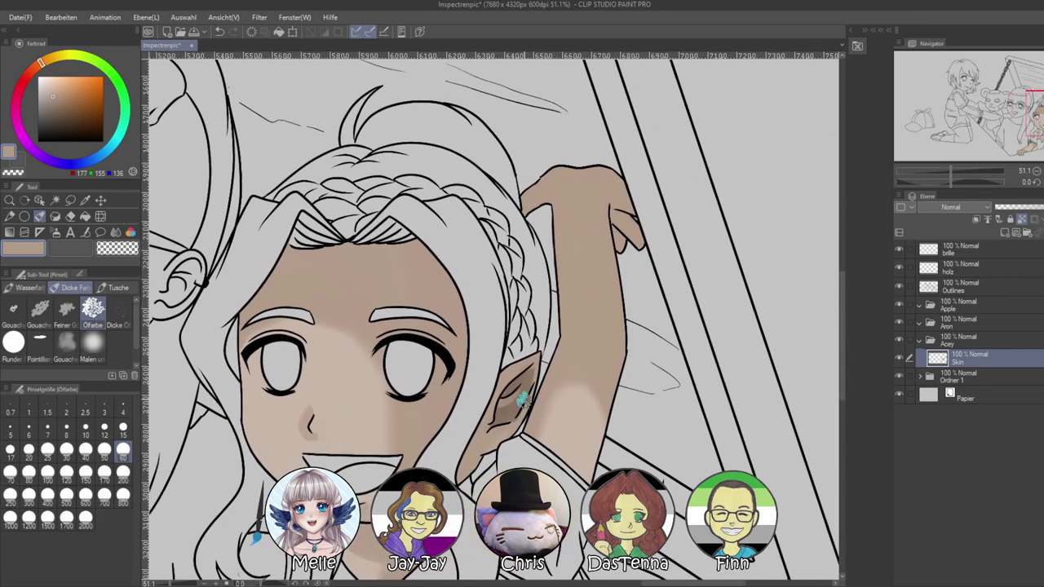
left_click(520, 401, "alt")
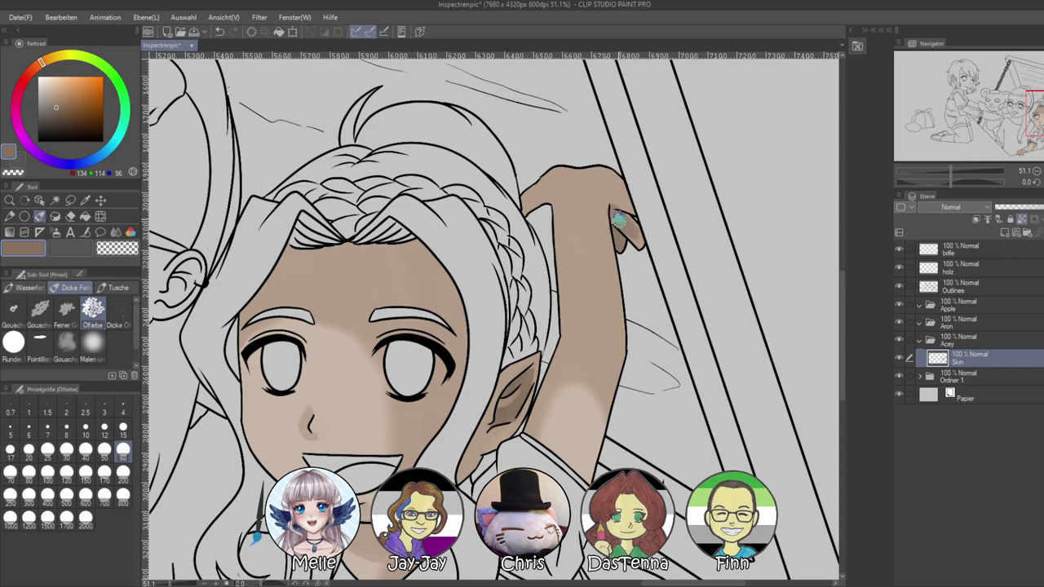
left_click(608, 190, "alt")
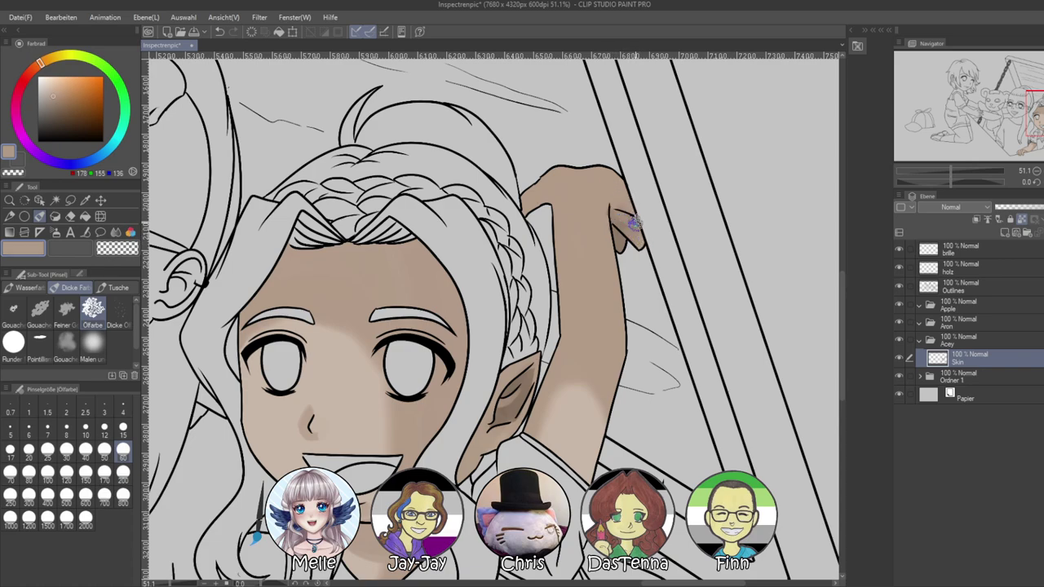
left_click(622, 235, "alt")
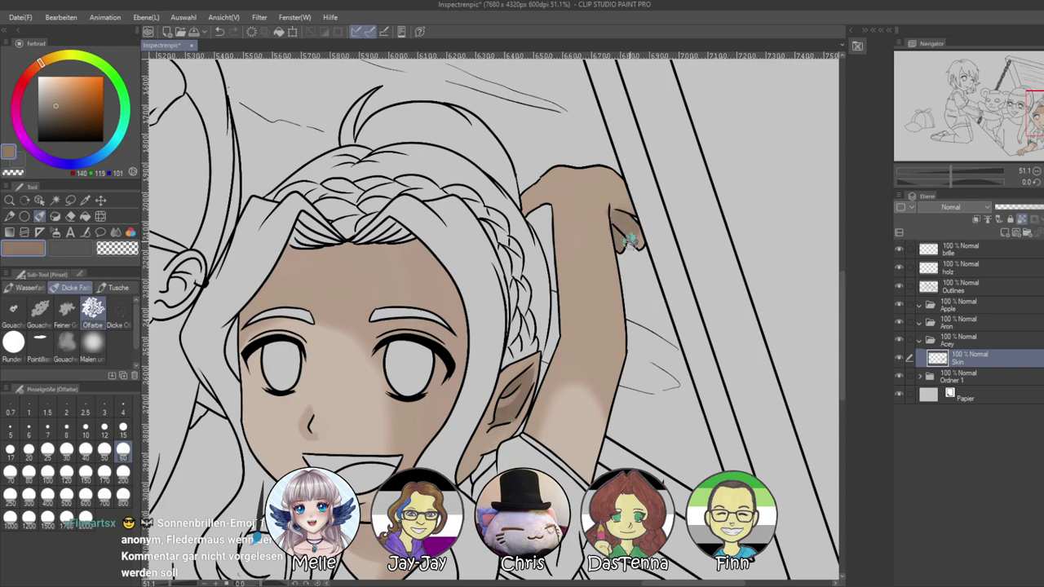
left_click(605, 234, "alt")
Paint the whites of both eyes around the irises in pure white with the Ölfarbe brush
left_click_drag(516, 333, 736, 224)
left_click_drag(571, 327, 407, 286)
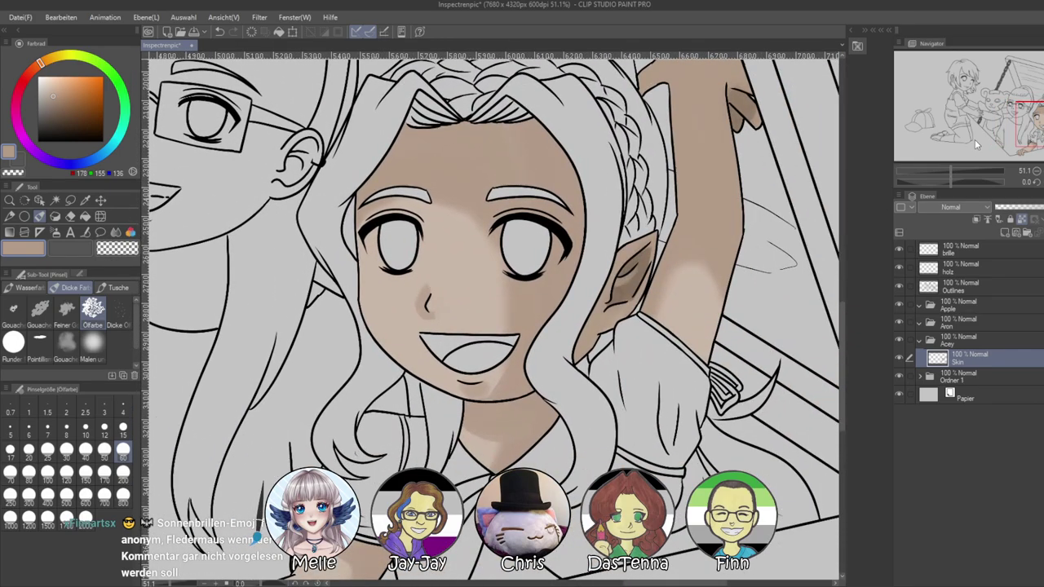
left_click_drag(951, 173, 960, 173)
left_click_drag(272, 248, 333, 305)
left_click(314, 328, "alt")
left_click(39, 78)
mouse_move(302, 204)
left_mouse_down()
mouse_move(317, 257)
mouse_move(298, 191)
mouse_move(308, 241)
mouse_move(305, 210)
mouse_move(336, 261)
left_mouse_up()
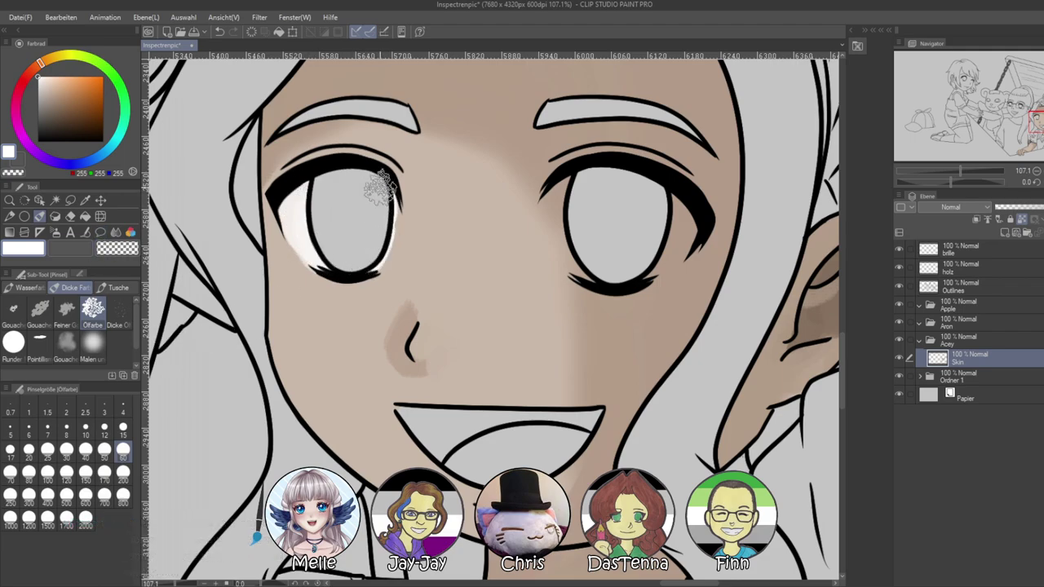
mouse_move(573, 186)
left_mouse_down()
mouse_move(580, 255)
mouse_move(560, 234)
mouse_move(575, 187)
mouse_move(579, 242)
mouse_move(597, 269)
mouse_move(559, 214)
mouse_move(570, 188)
mouse_move(592, 263)
mouse_move(557, 216)
mouse_move(562, 181)
mouse_move(572, 253)
left_mouse_up()
mouse_move(638, 269)
left_mouse_down()
mouse_move(667, 220)
mouse_move(651, 257)
mouse_move(681, 233)
mouse_move(639, 265)
mouse_move(680, 230)
mouse_move(642, 260)
mouse_move(687, 229)
left_mouse_up()
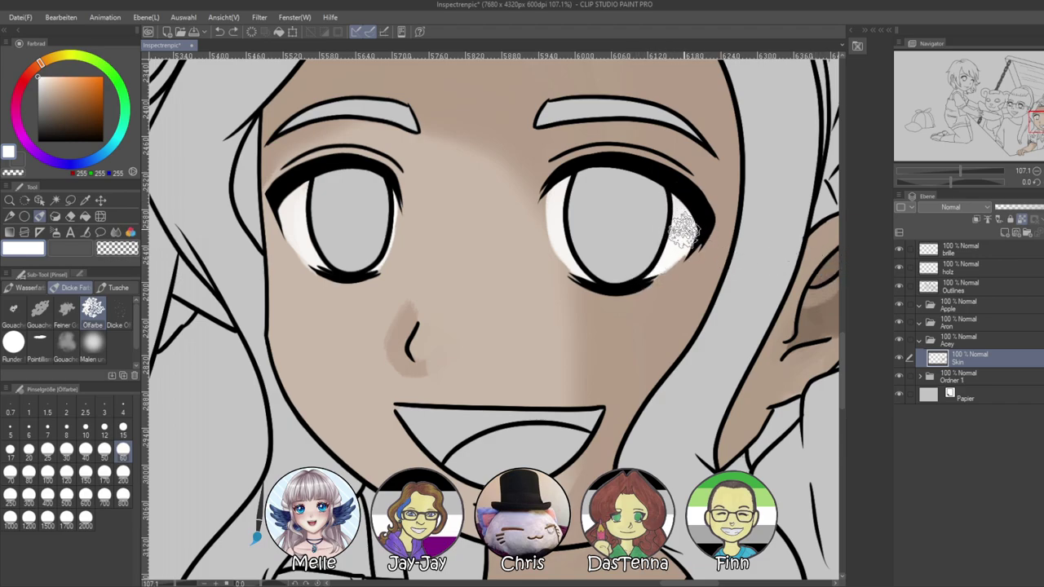
Airbrush grey shadows (RGB 132, 132, 132) onto the upper whites of both eyes with Weich at size 60
left_click(38, 107)
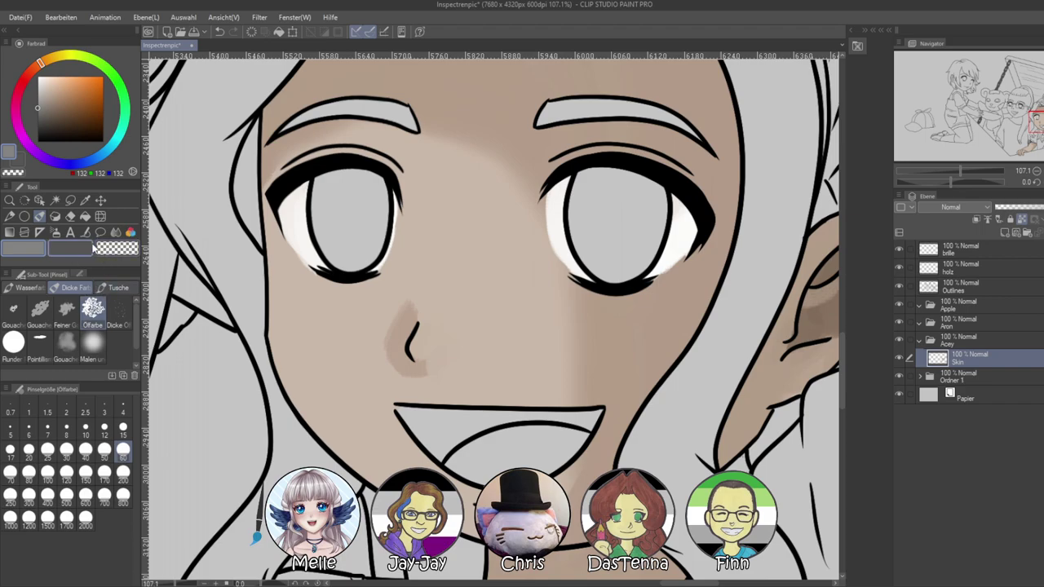
left_click(55, 232)
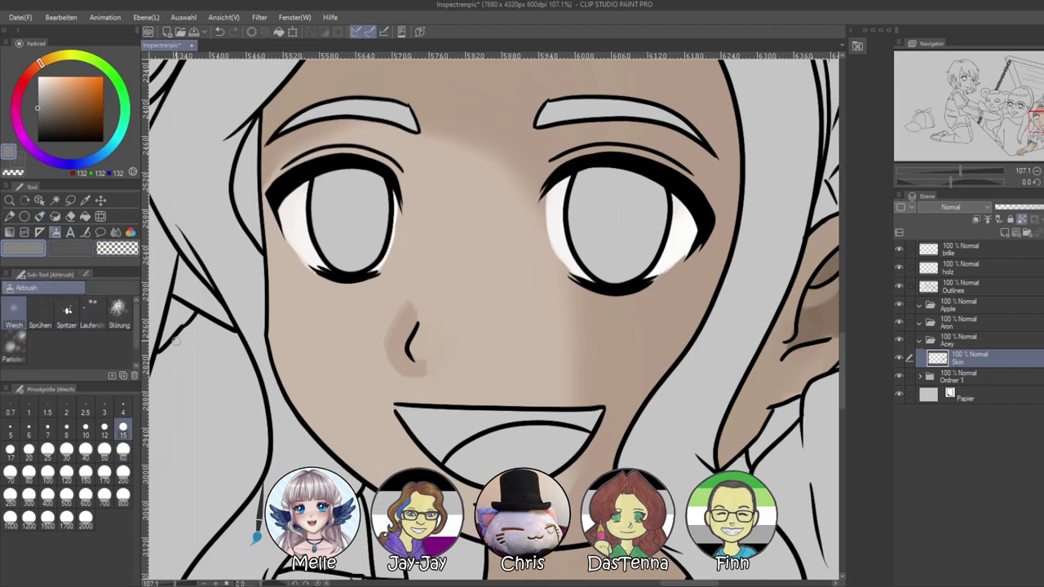
left_click(122, 451)
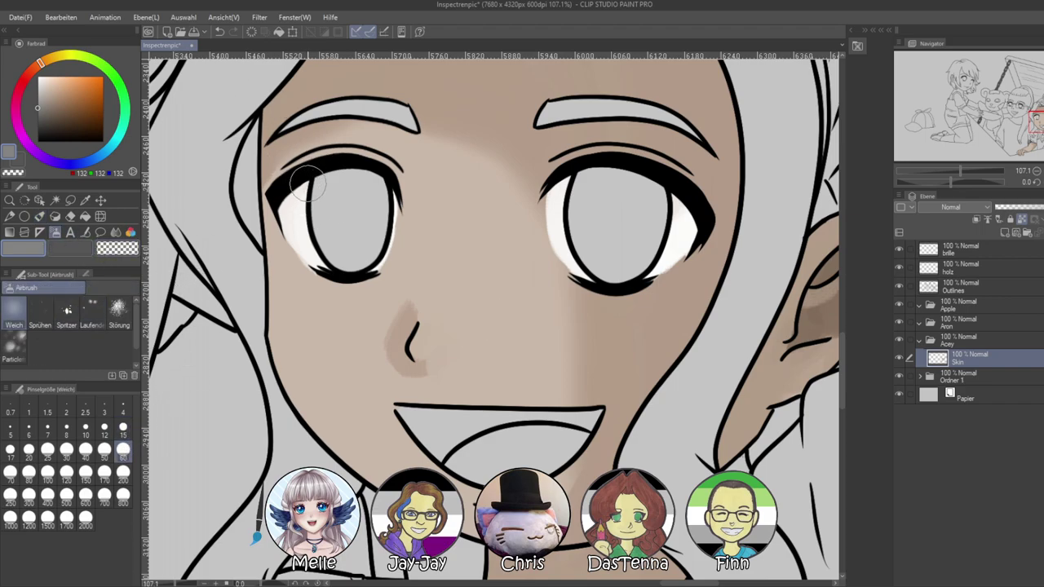
left_click_drag(312, 173, 287, 214)
mouse_move(382, 216)
left_mouse_down()
mouse_move(379, 178)
mouse_move(376, 195)
left_mouse_up()
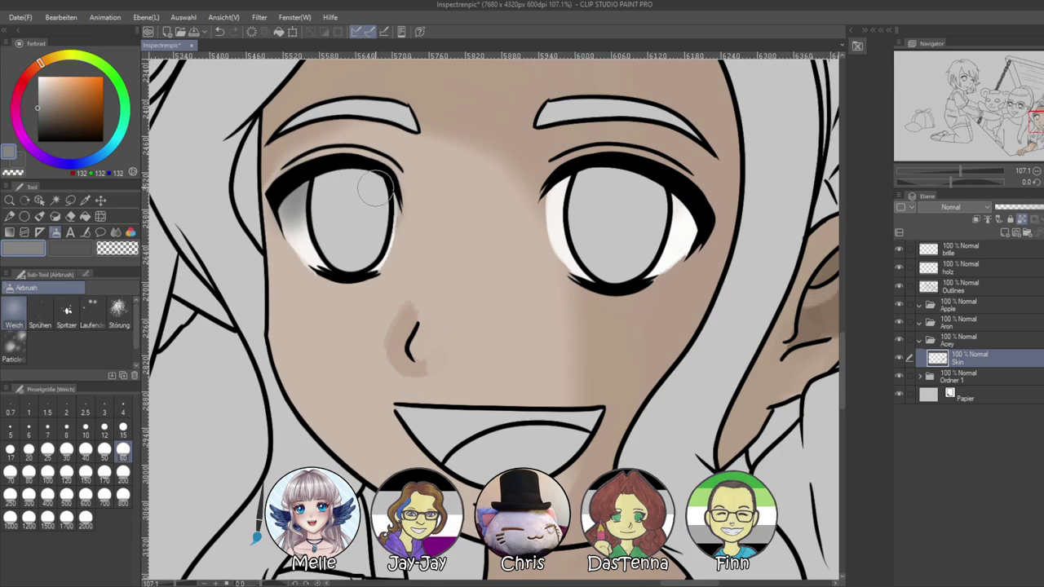
mouse_move(573, 187)
left_mouse_down()
mouse_move(567, 208)
mouse_move(578, 179)
mouse_move(562, 245)
left_mouse_up()
mouse_move(681, 212)
left_mouse_down()
mouse_move(669, 216)
mouse_move(703, 232)
mouse_move(668, 255)
left_mouse_up()
Airbrush a small highlight on the nose in light skin tone (RGB 218, 207, 198) with Weich at size 15
left_click_drag(959, 171, 941, 175)
mouse_move(656, 410)
left_mouse_down()
mouse_move(678, 417)
mouse_move(743, 382)
mouse_move(666, 378)
left_mouse_up()
scroll(515, 278, "up", 5)
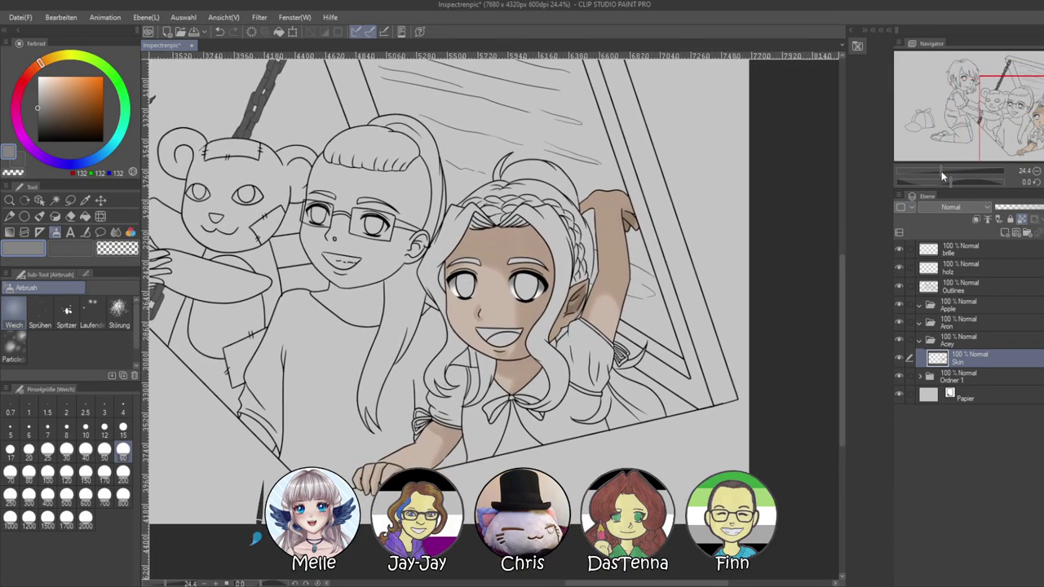
left_click_drag(74, 93, 48, 82)
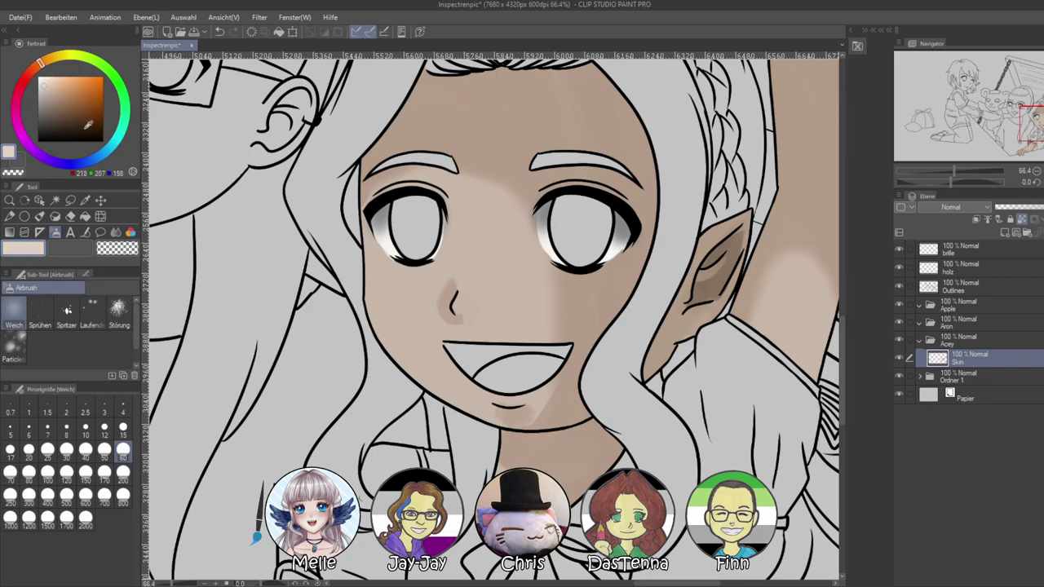
left_click(122, 425)
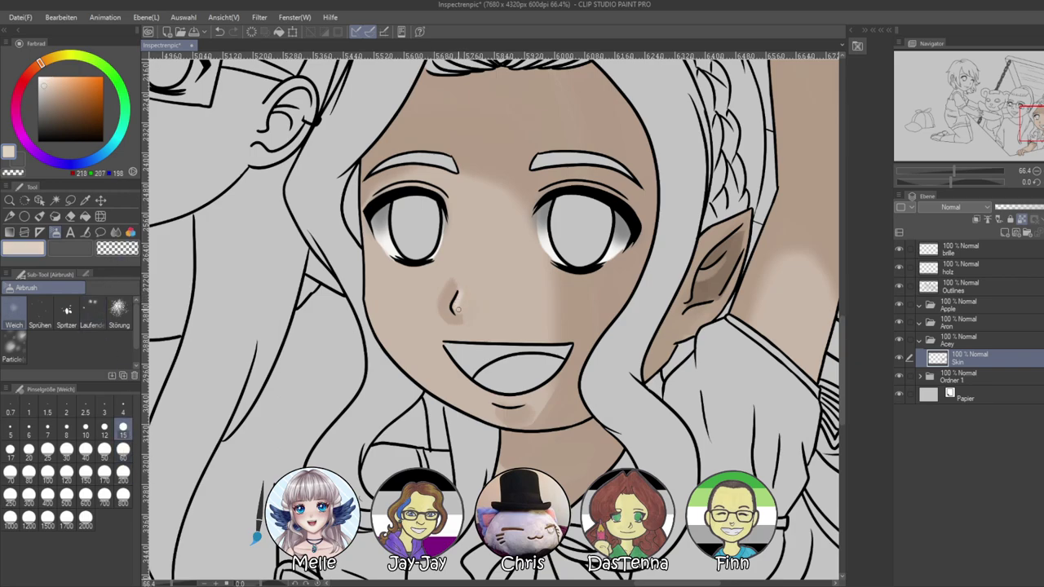
left_click_drag(951, 181, 937, 173)
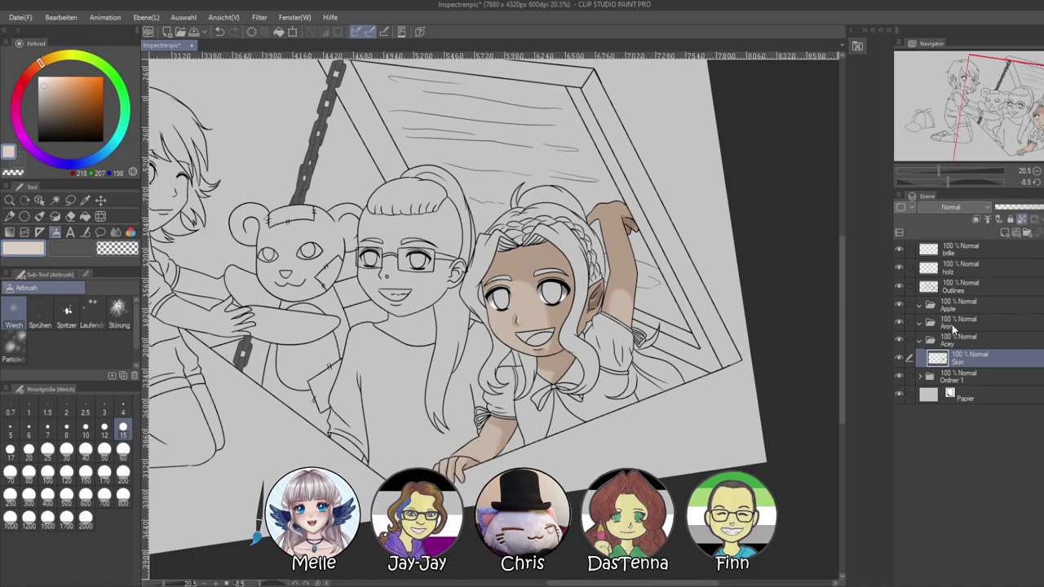
Add a new layer inside the Aron folder and name it Skin
left_click(953, 326)
left_click(1006, 234)
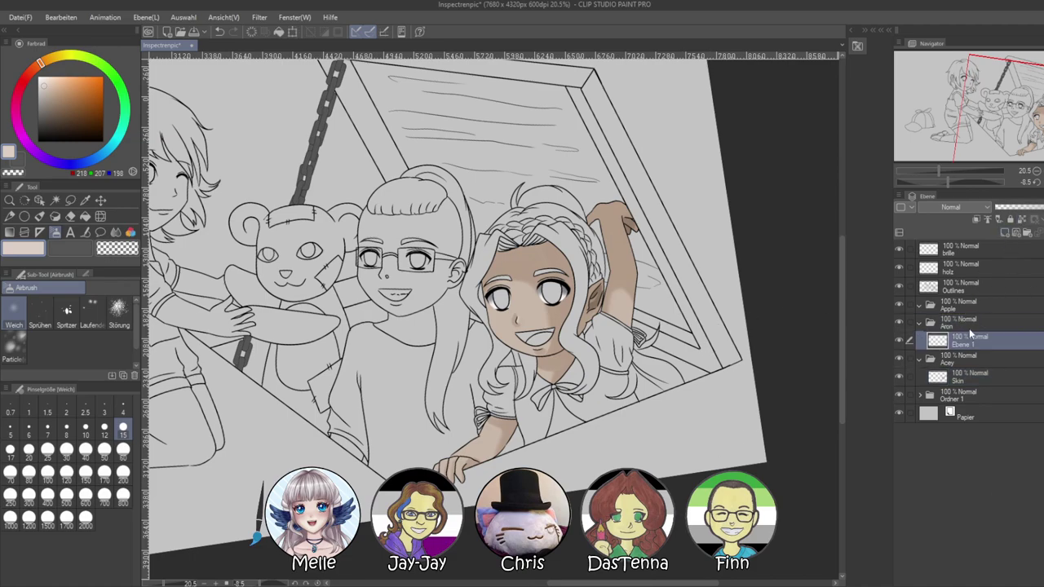
left_click_drag(457, 271, 704, 323)
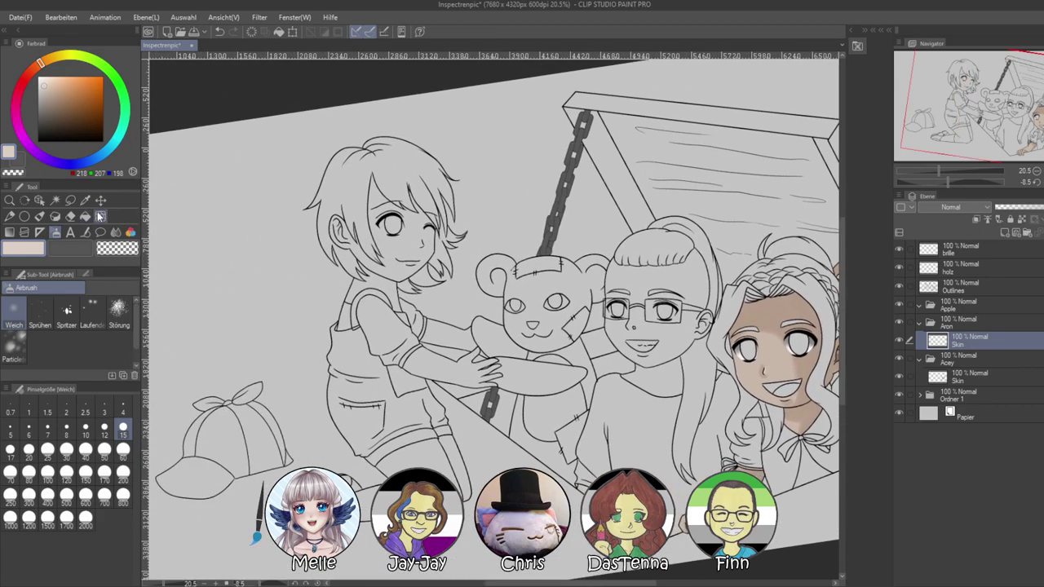
Auto-select the winking short-haired character's face area on the Outlines layer, referring only to the edited layer
left_click(54, 199)
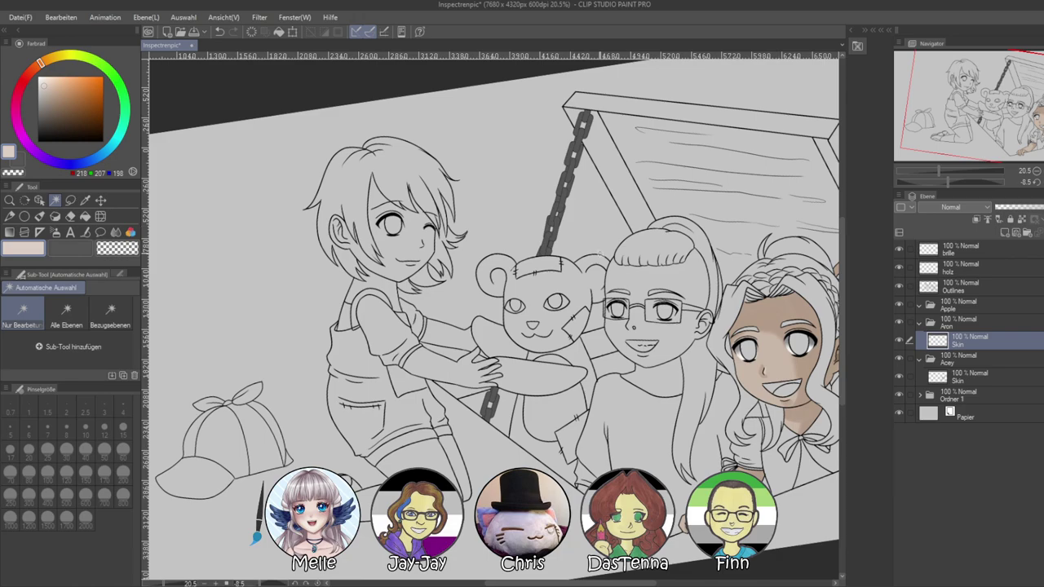
left_click(948, 287)
left_click(406, 244)
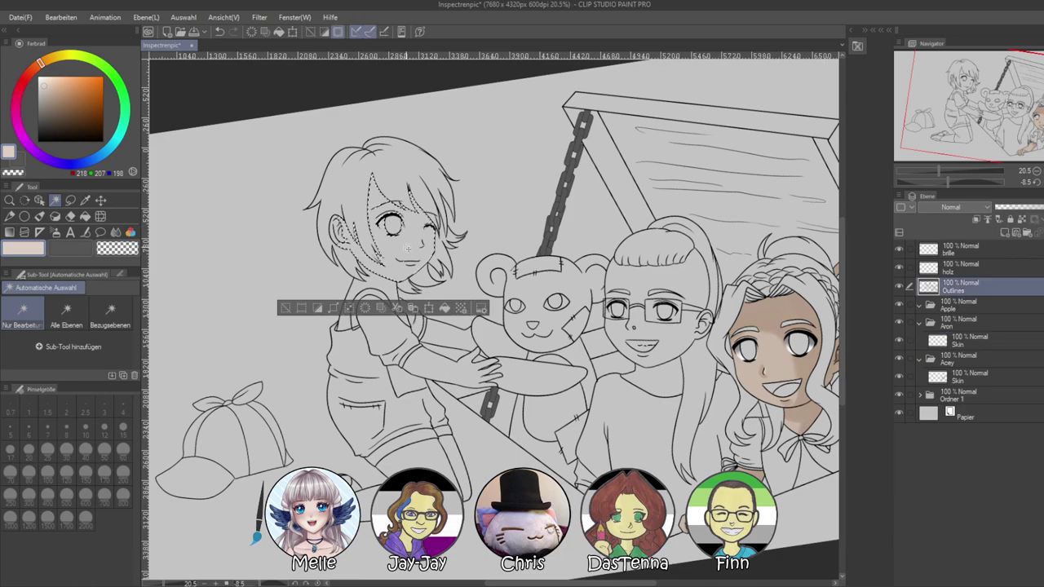
Extend the auto selection to the same character's ear, neck, both arms and hands, and bare legs
scroll(412, 236, "up", 2)
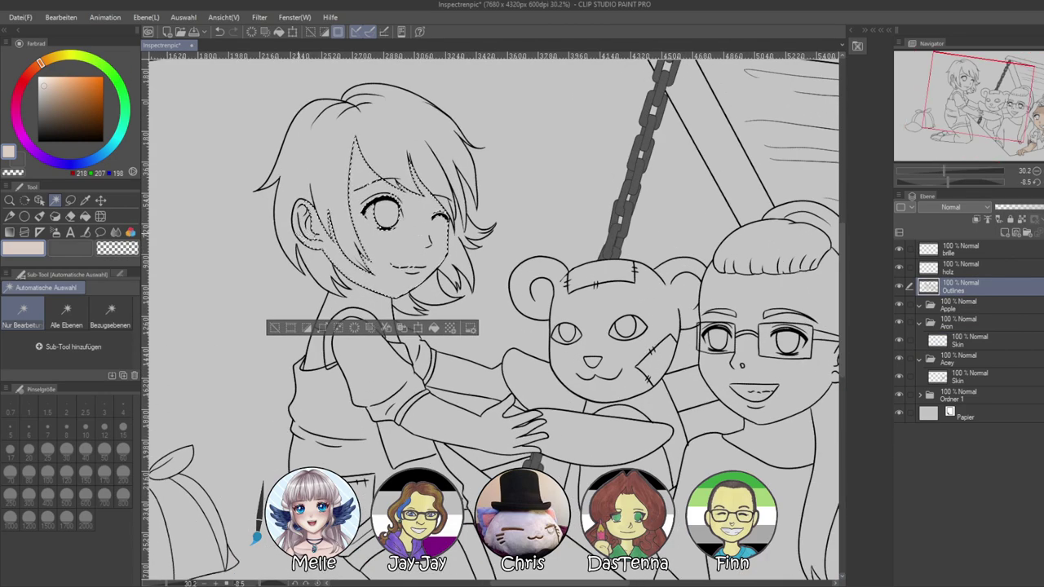
left_click(301, 233, "shift")
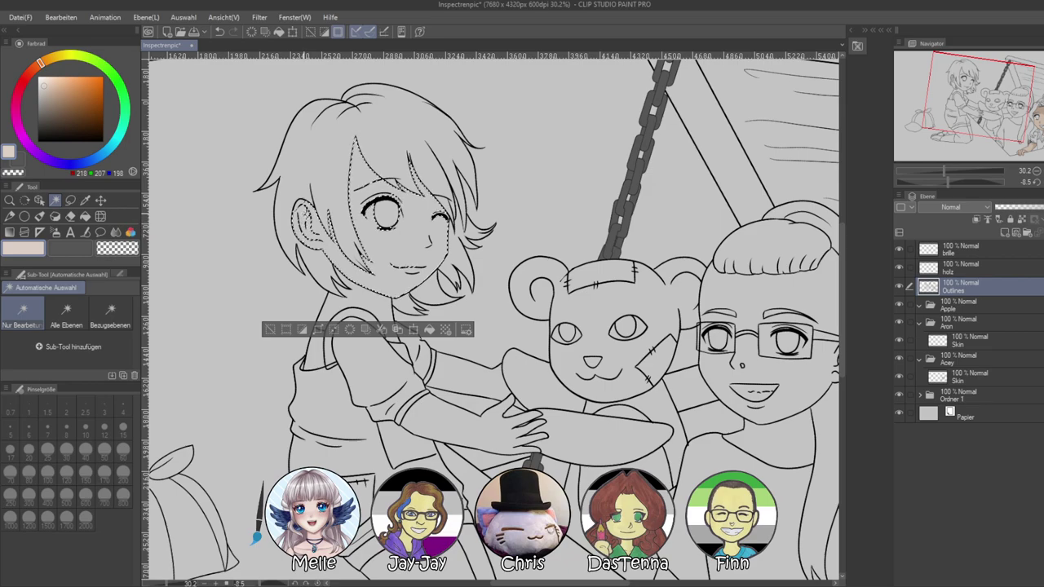
left_click(359, 297)
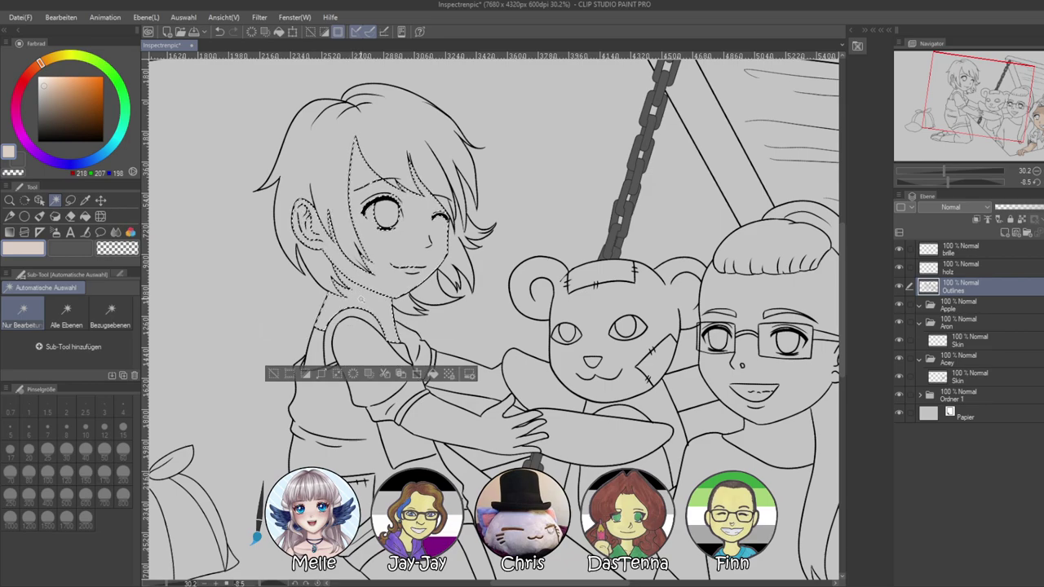
left_click(483, 366)
left_click(516, 405)
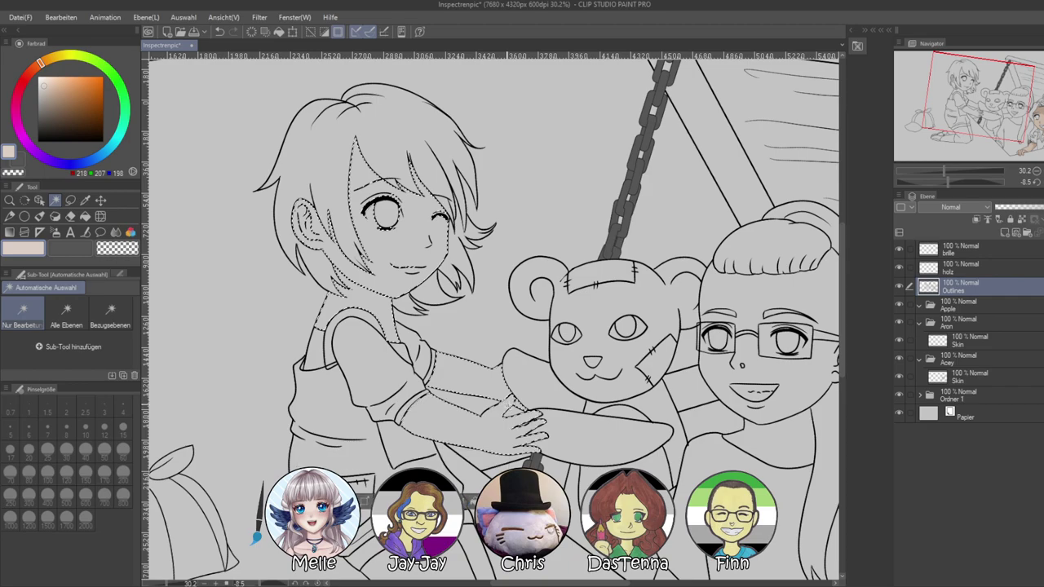
scroll(504, 435, "down", 3)
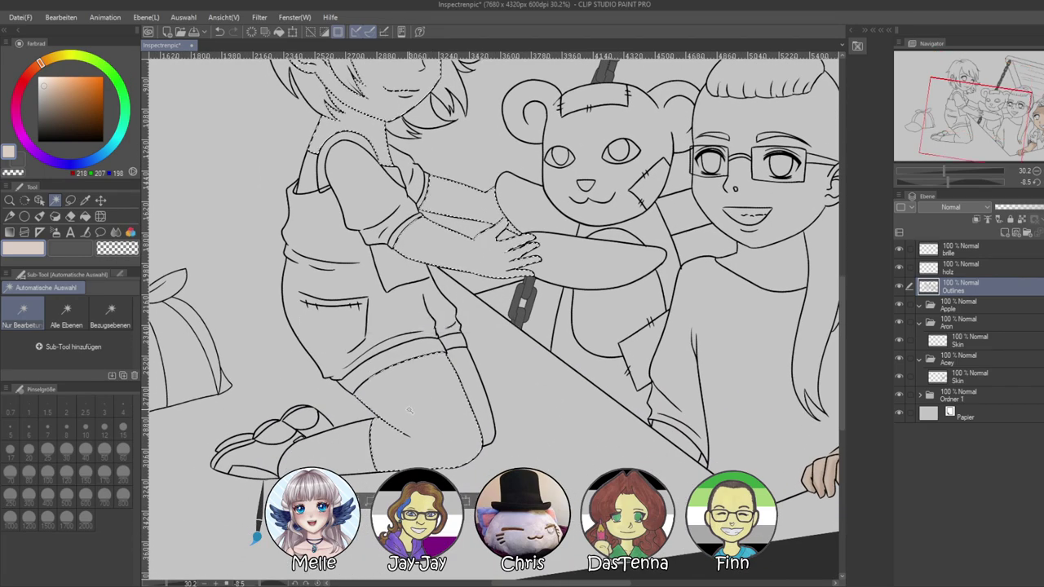
scroll(455, 376, "up", 3)
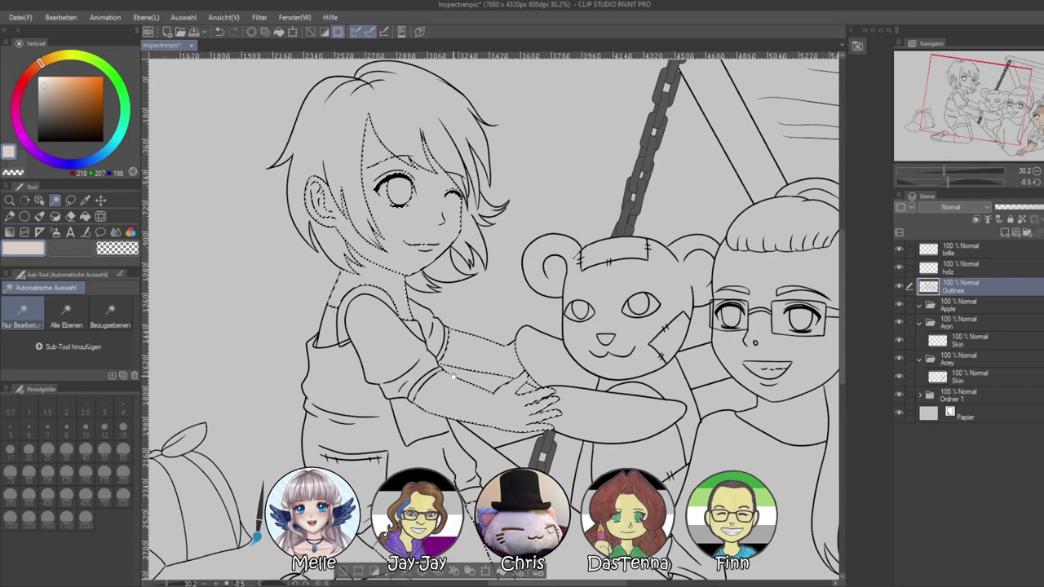
scroll(323, 220, "up", 2)
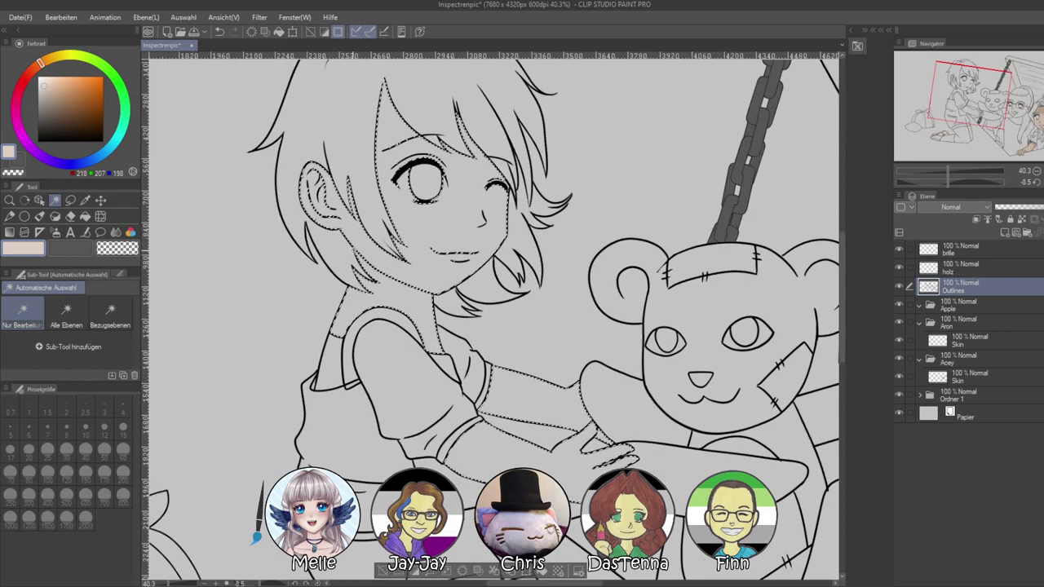
scroll(359, 254, "down", 2)
Fill the selection with brown (RGB 134, 109, 92) on Aron's Skin layer, and clear the selection
left_click(959, 342)
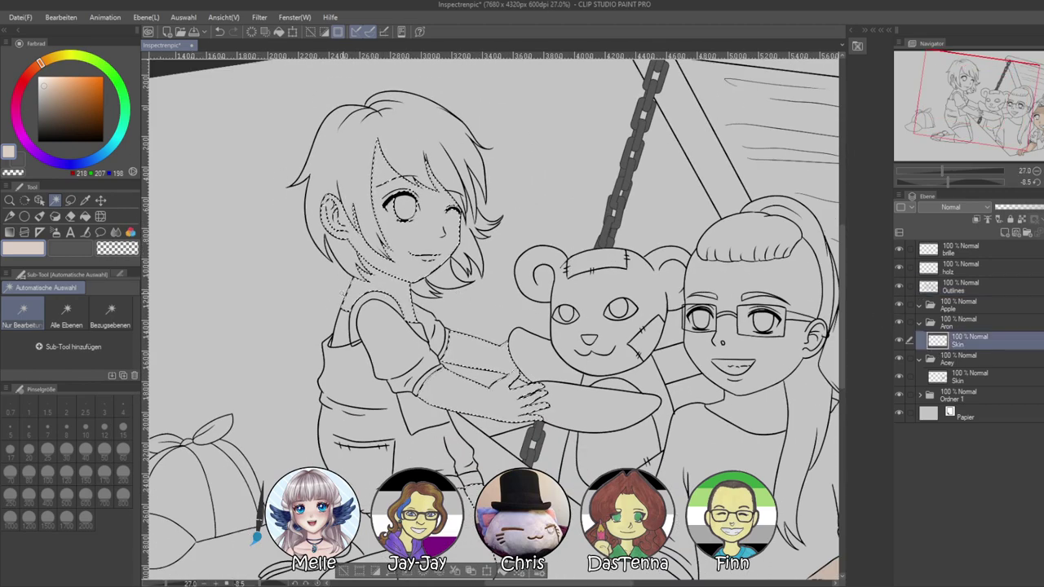
left_click(64, 107)
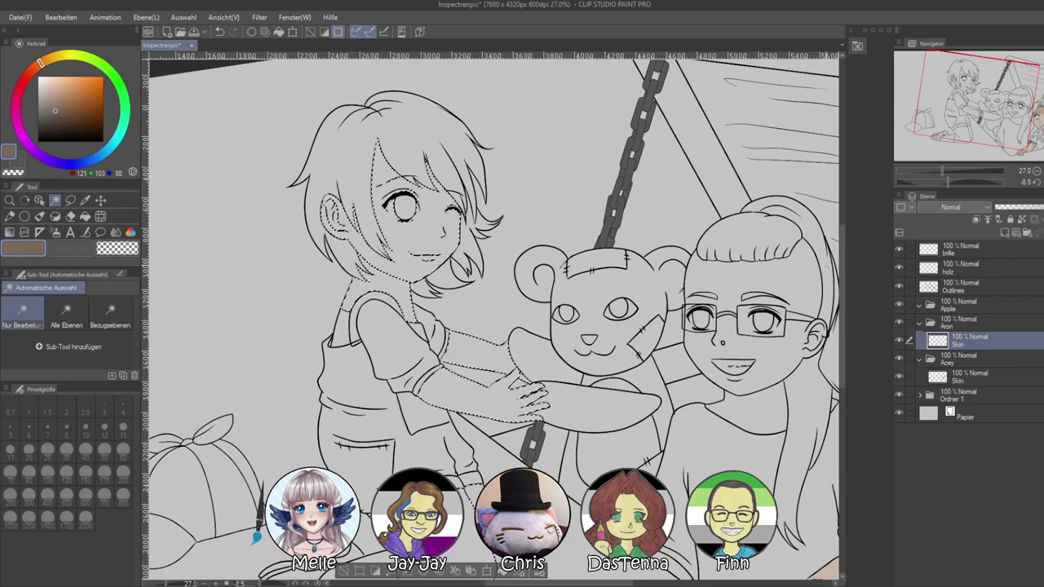
key("alt+BackSpace")
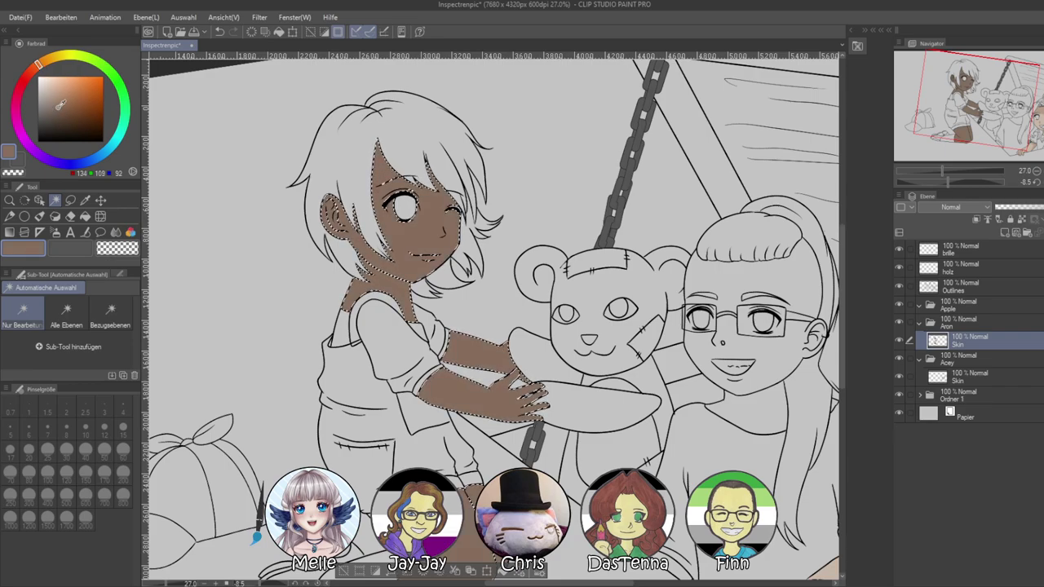
key("ctrl+d")
Paint the skin brown into the unfilled gap around the winking eye with Runder Mischpinsel at size 60
scroll(547, 281, "down", 5)
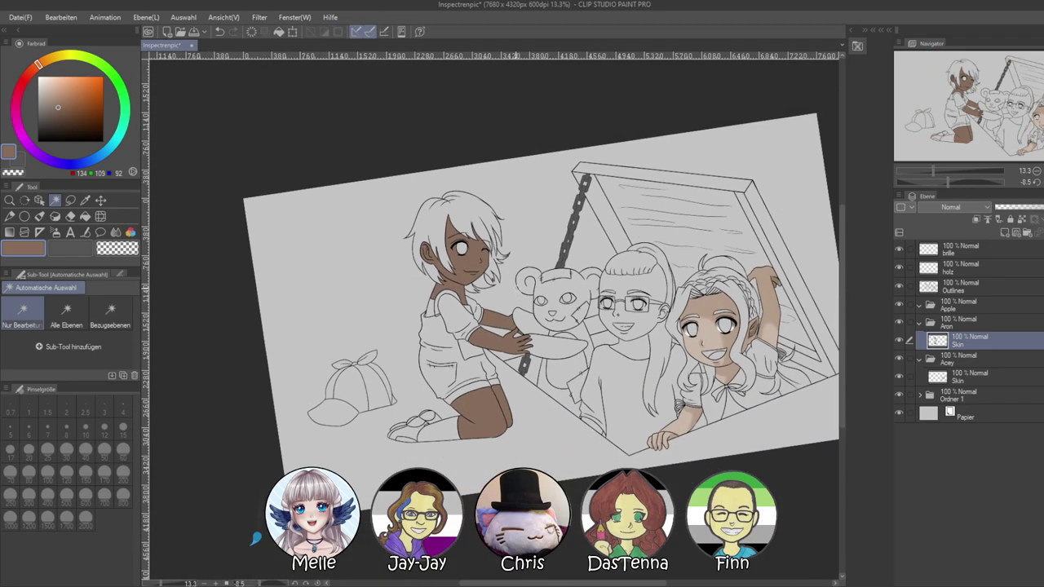
scroll(471, 261, "up", 2)
scroll(472, 261, "up", 4)
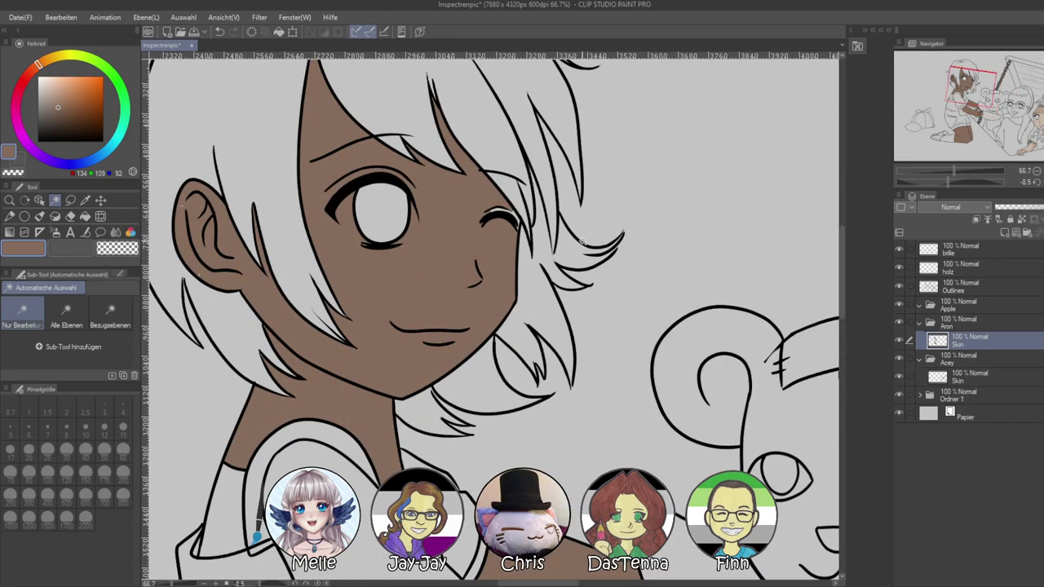
left_click(39, 216)
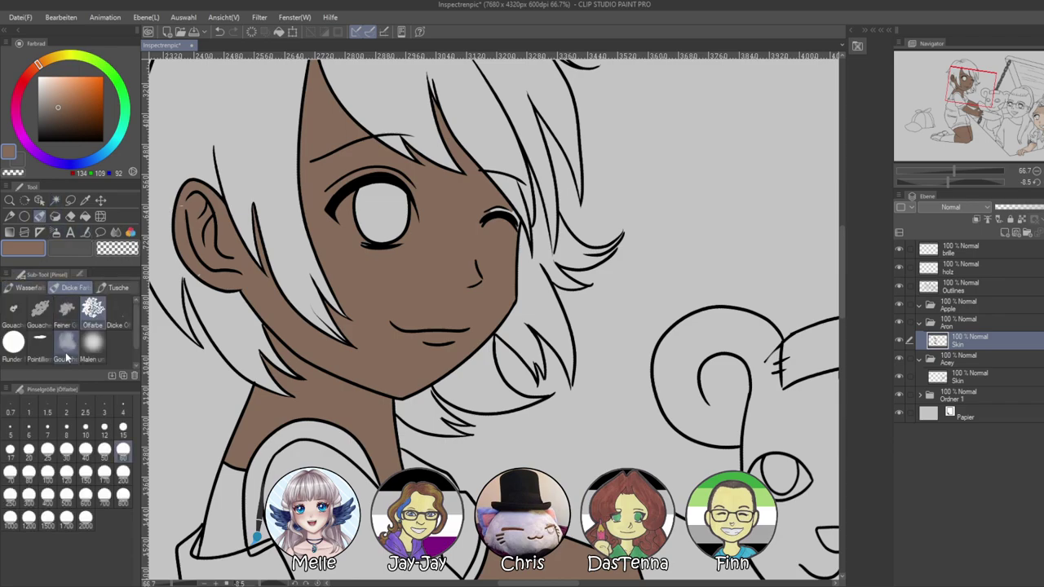
left_click(13, 342)
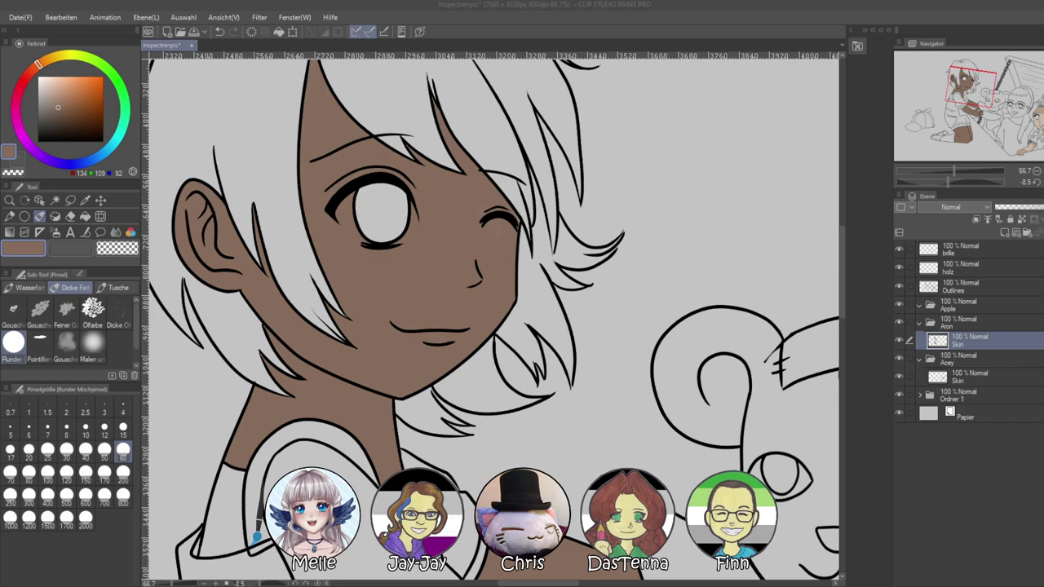
left_click(433, 207)
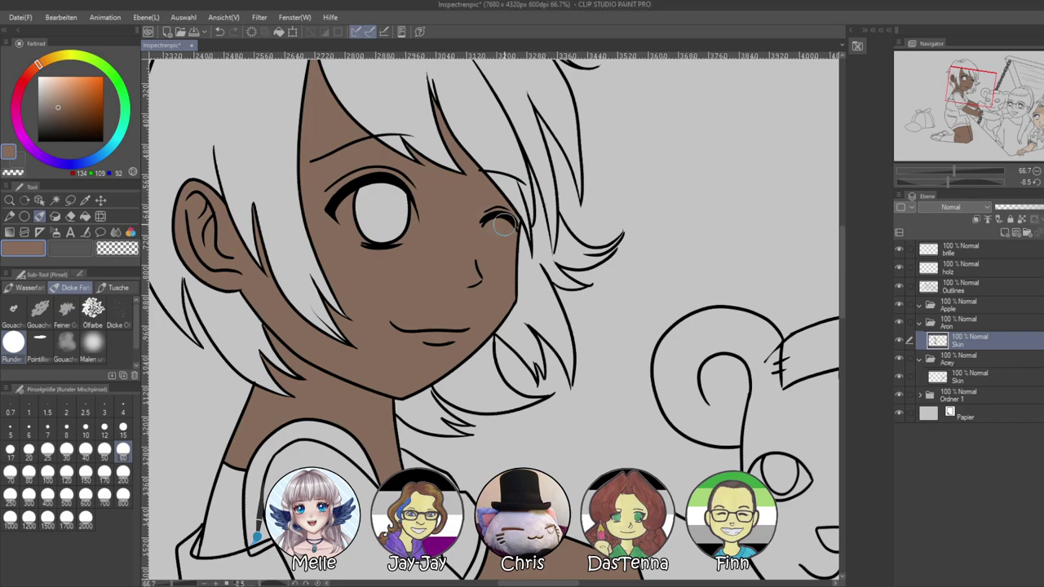
scroll(504, 228, "up", 4)
left_click_drag(505, 240, 506, 228)
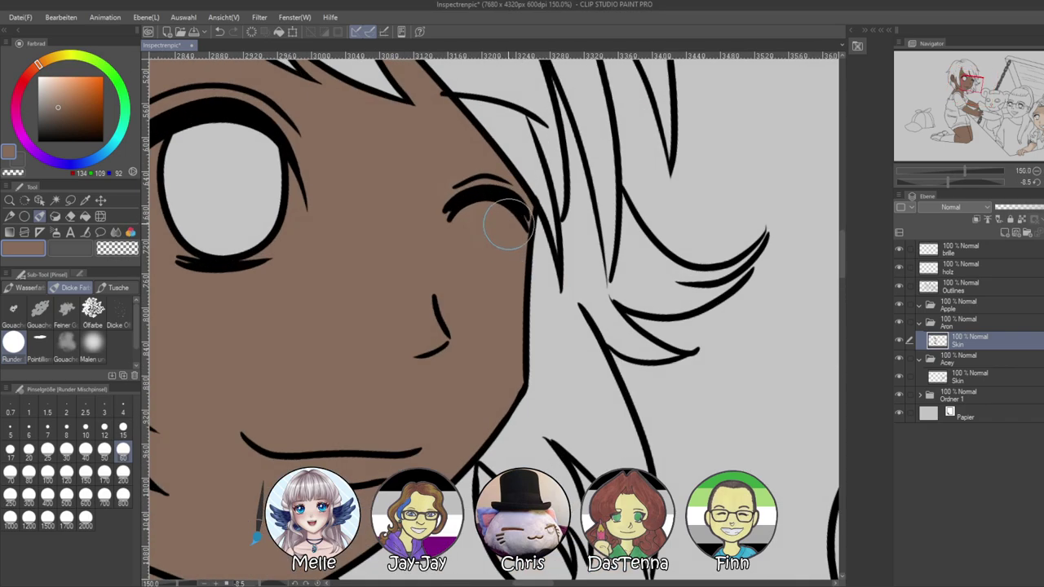
Touch up the unfilled skin gaps between the fringe strands with Runder Mischpinsel at size 15
scroll(413, 343, "down", 3)
left_click_drag(329, 261, 343, 283)
scroll(343, 283, "up", 2)
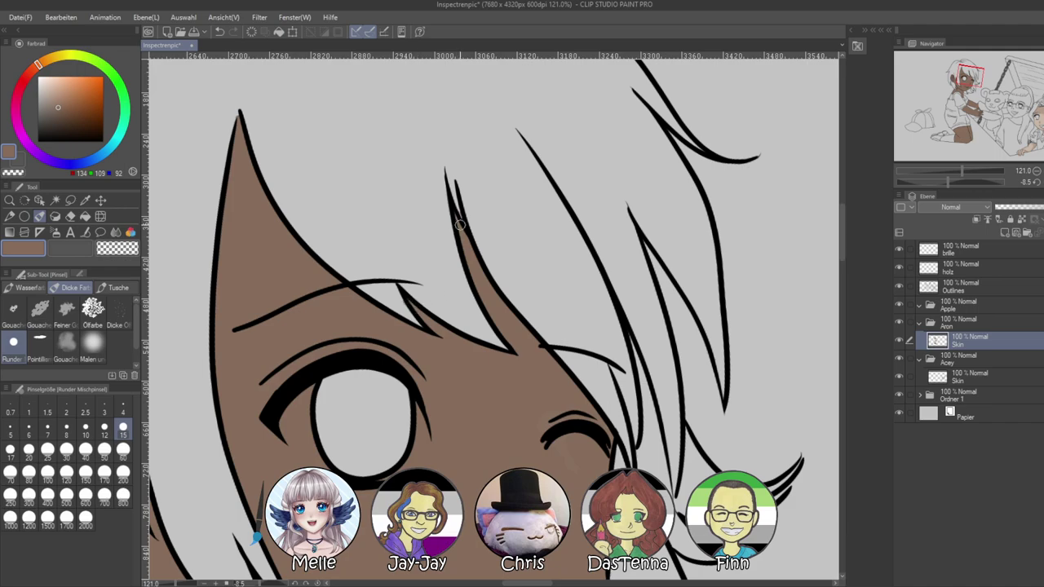
left_click_drag(424, 460, 454, 87)
left_click_drag(442, 345, 604, 257)
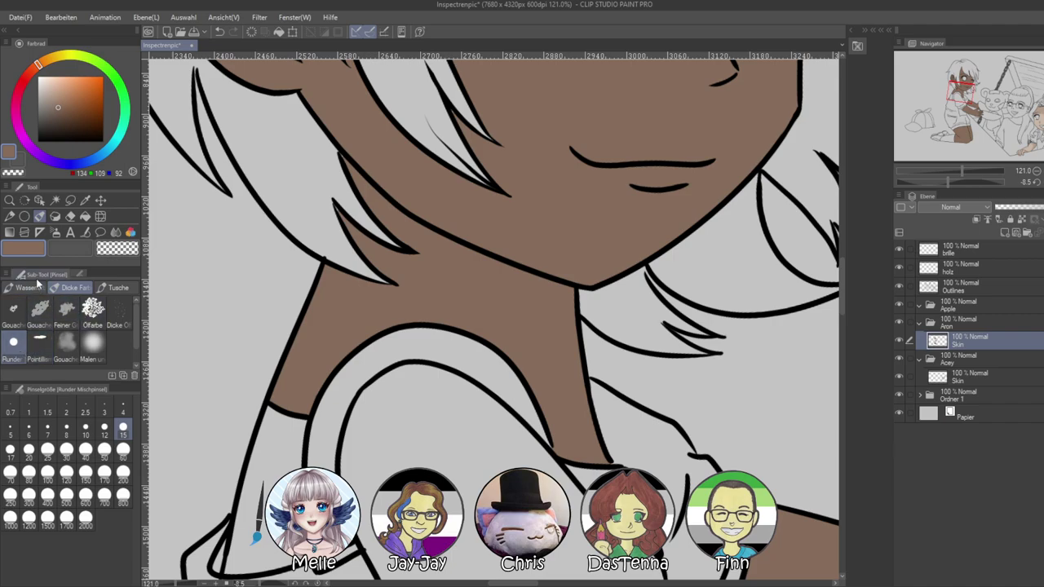
left_click(9, 217)
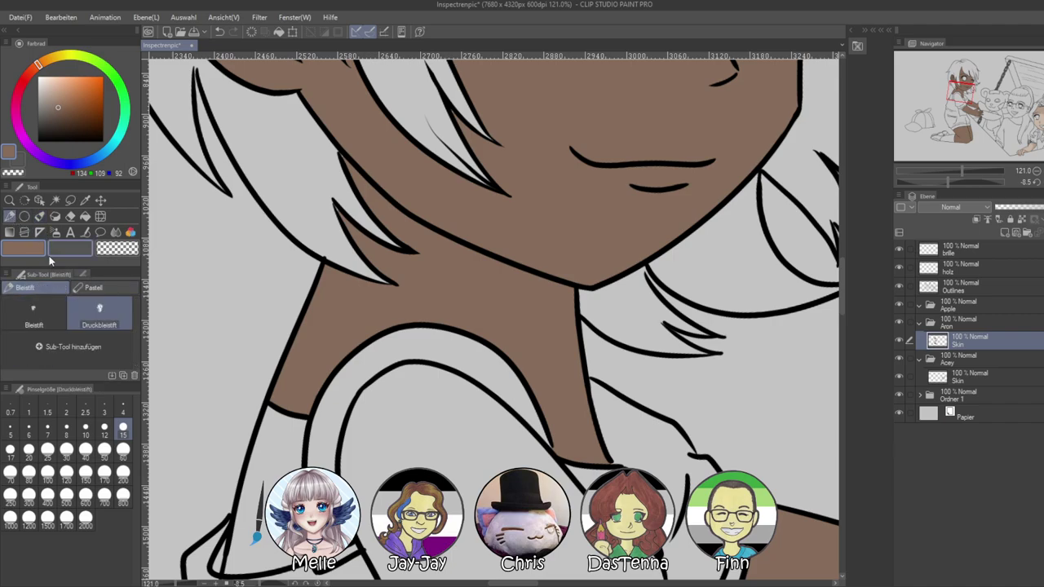
left_click(40, 218)
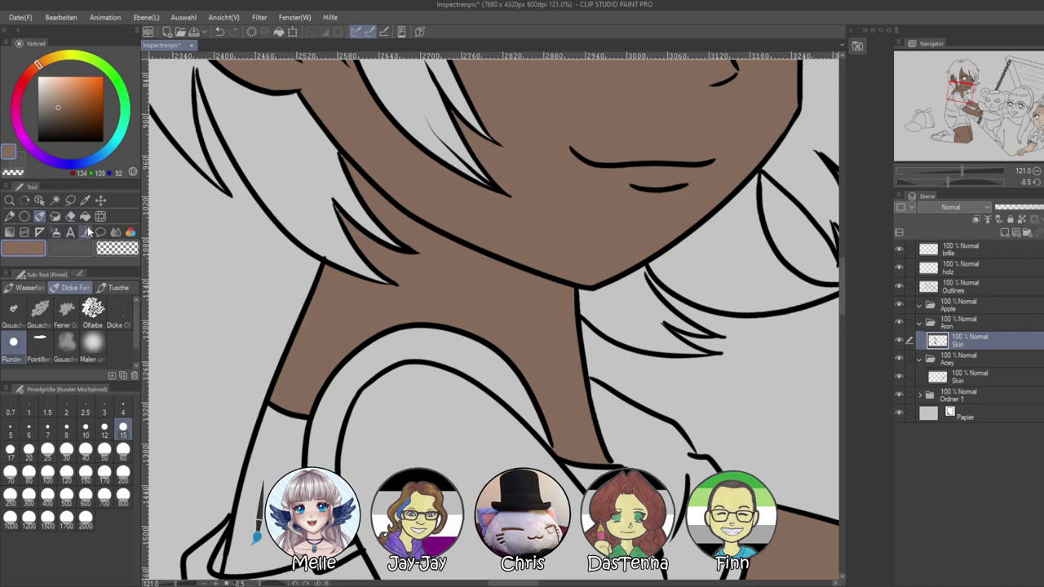
left_click(87, 232)
left_click(55, 233)
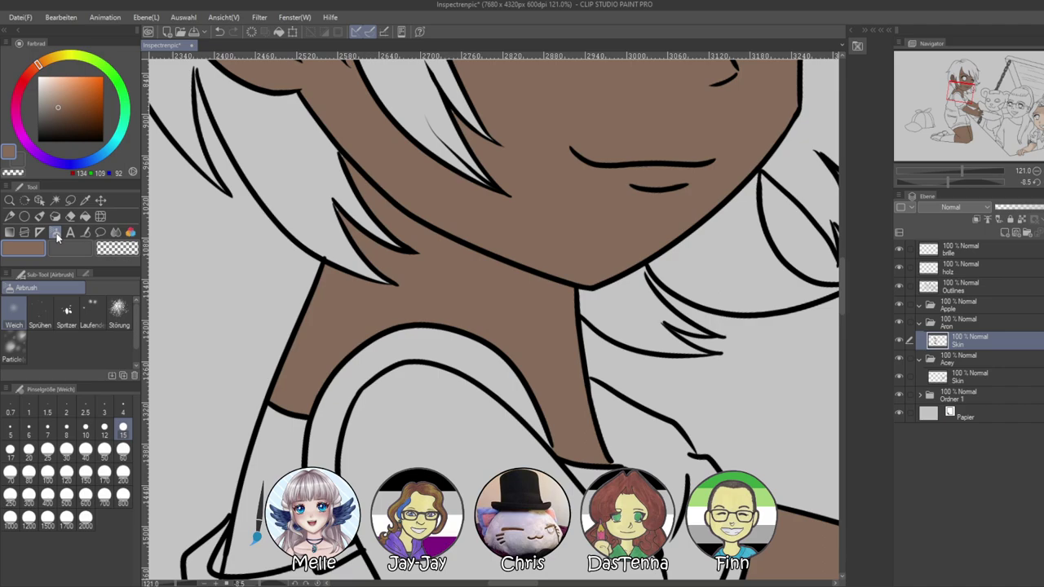
left_click(43, 218)
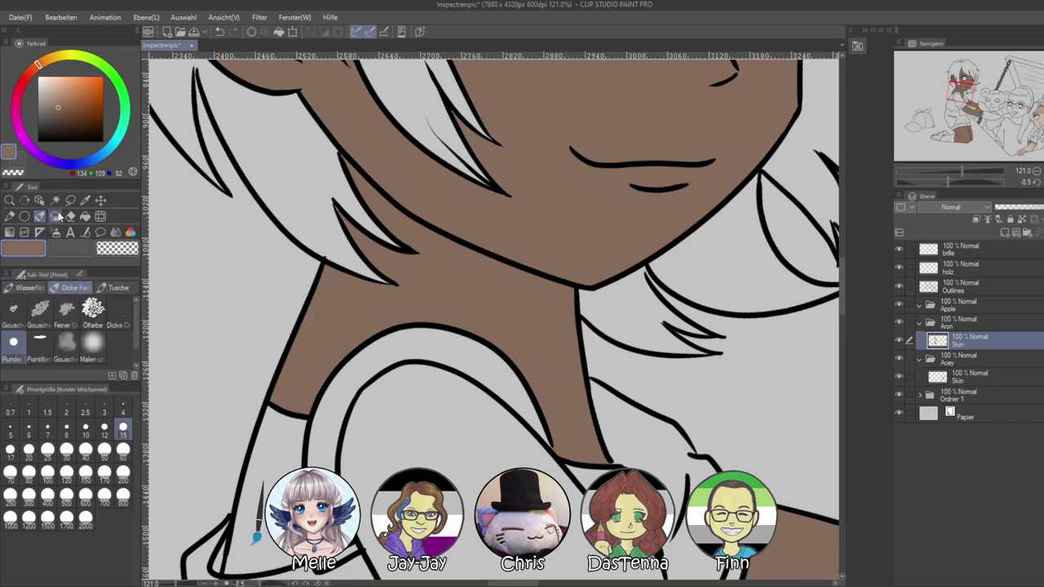
left_click(55, 216)
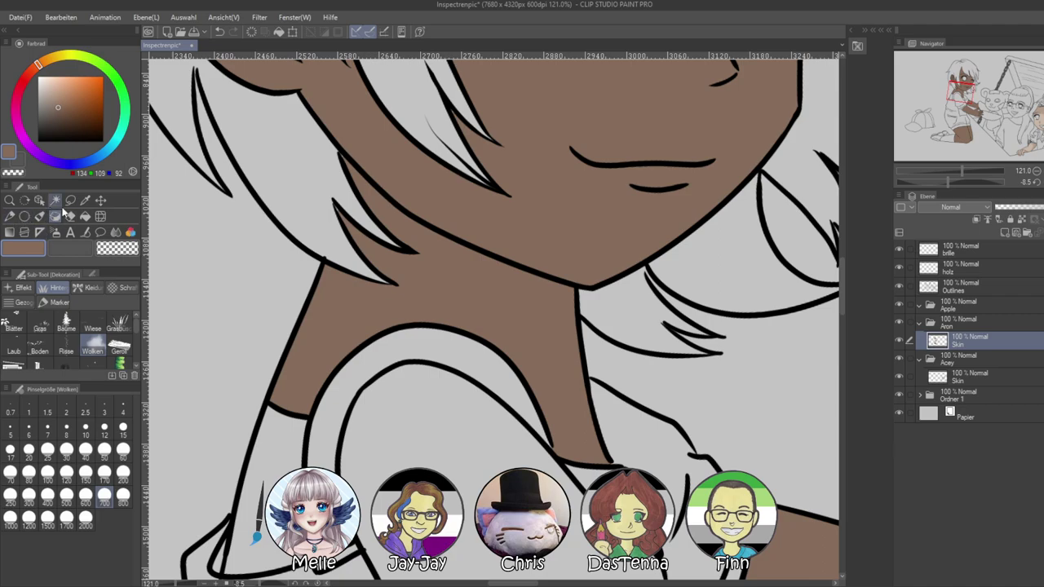
left_click(85, 217)
left_click(26, 217)
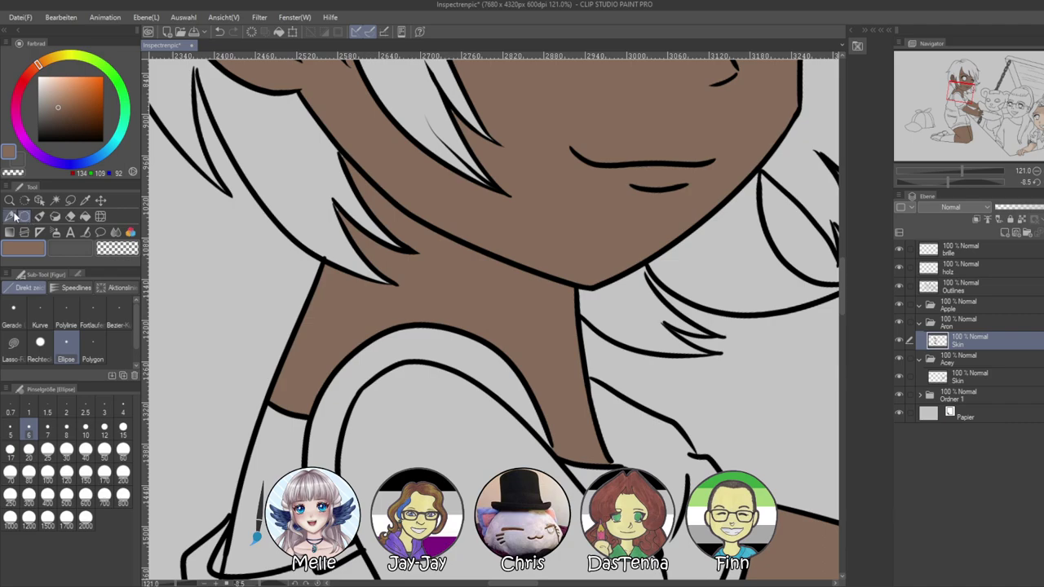
left_click(10, 217)
left_click(39, 217)
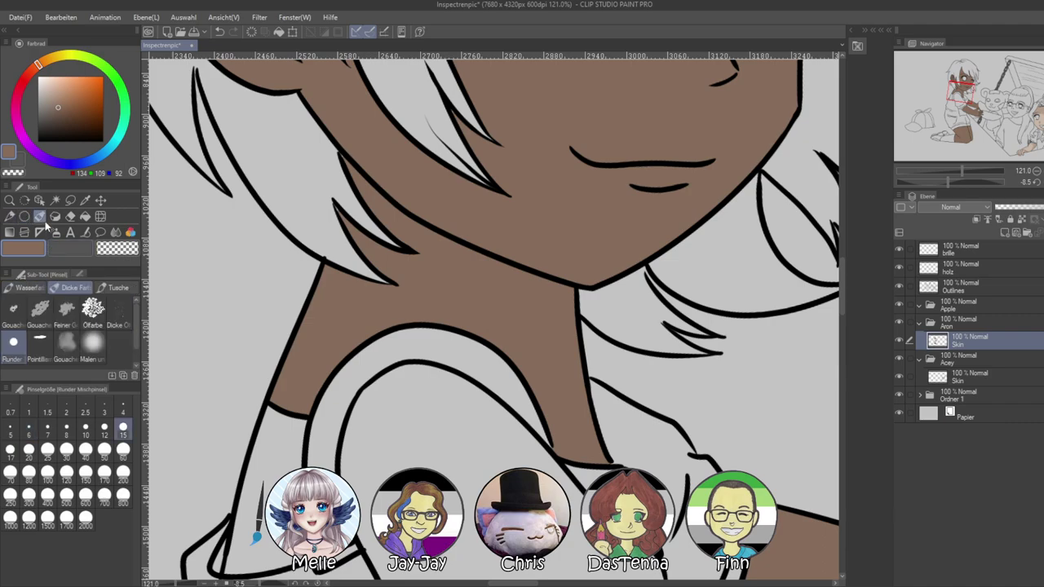
Fill the remaining skin gaps beside the hair tips at the neck and along the arms with Runder Mischpinsel
mouse_move(397, 348)
left_mouse_down()
mouse_move(319, 249)
mouse_move(343, 262)
left_mouse_up()
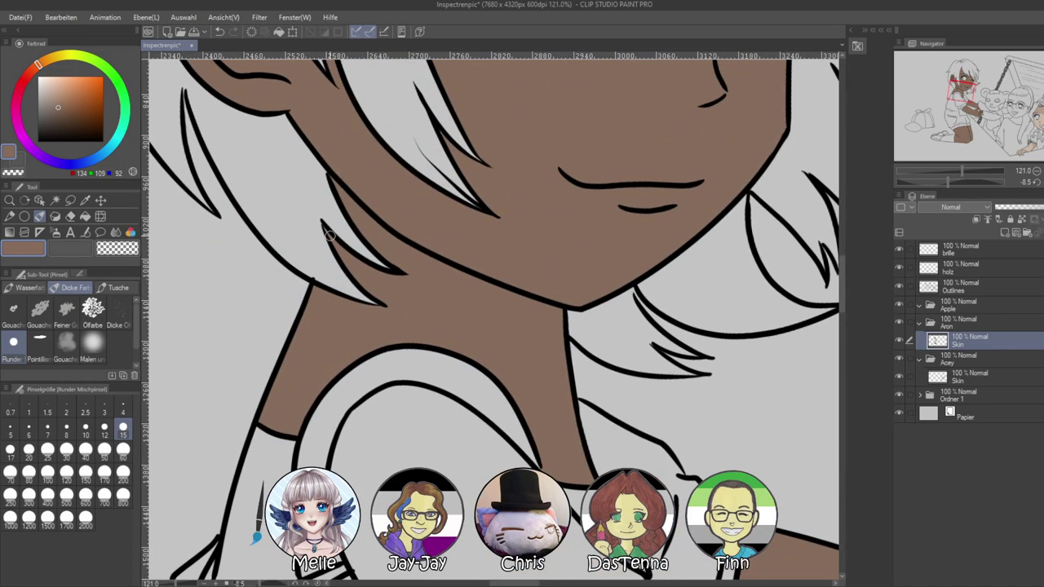
left_click_drag(428, 361, 155, 73)
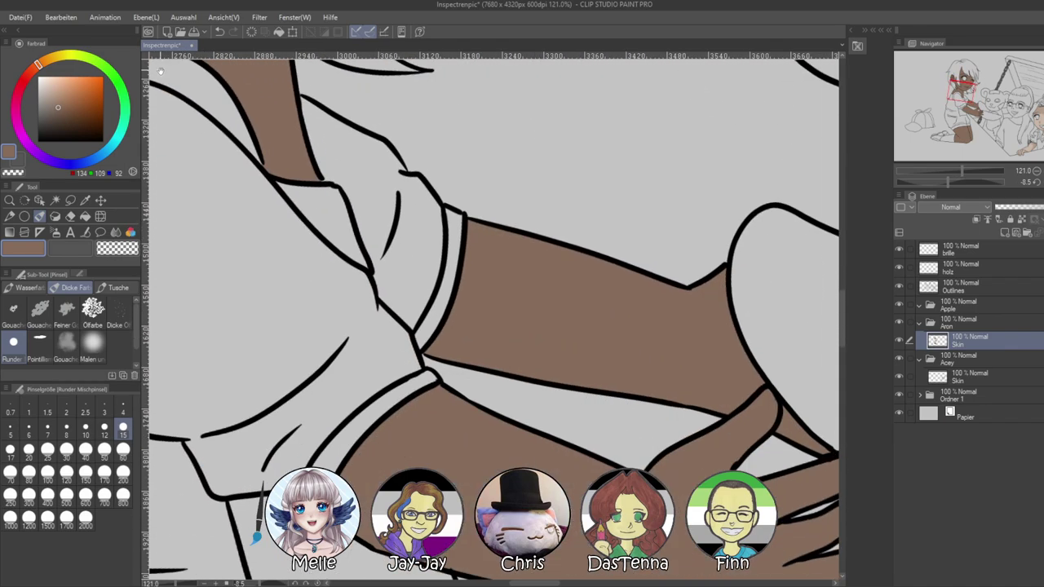
scroll(463, 357, "down", 2)
left_click_drag(526, 407, 440, 89)
left_click_drag(342, 432, 492, 278)
left_click_drag(959, 172, 944, 175)
left_click_drag(669, 187, 607, 284)
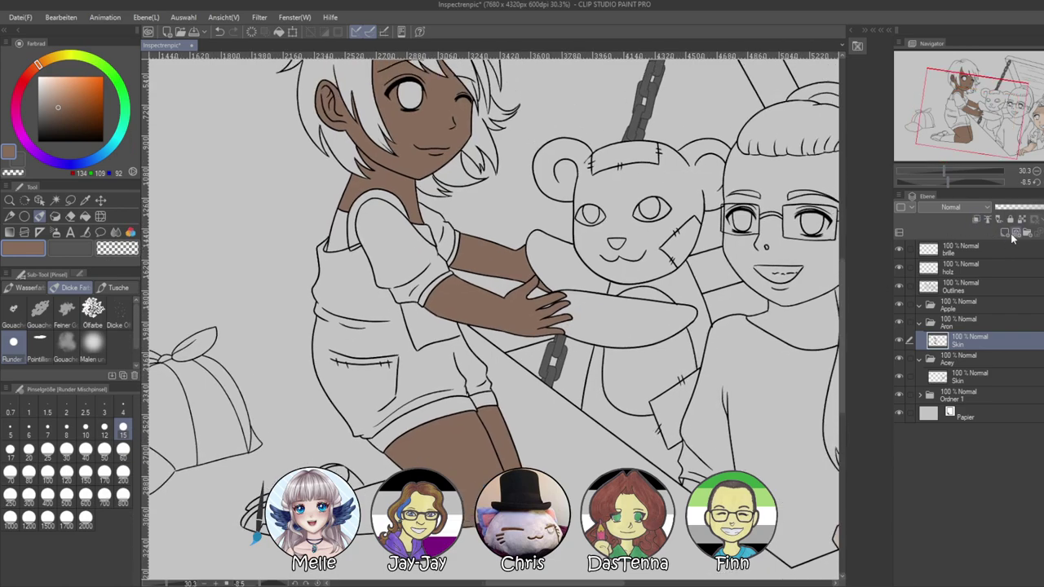
Add a clipped Multiplizieren layer above Aron's Skin and paint brown shadows beneath the fringe with Ölfarbe at size 200
left_click(1004, 234)
left_click(976, 221)
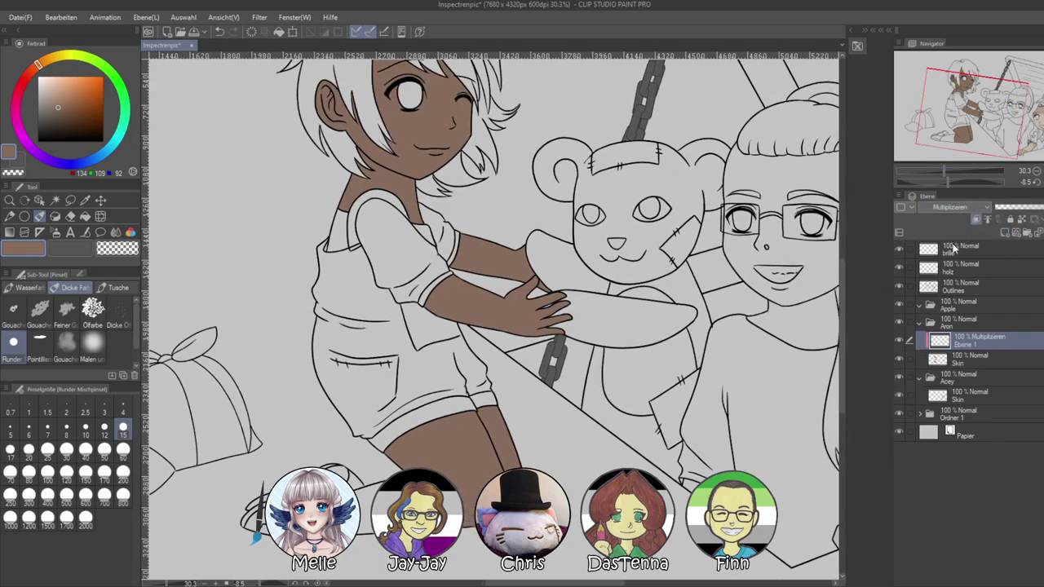
left_click_drag(520, 265, 497, 350)
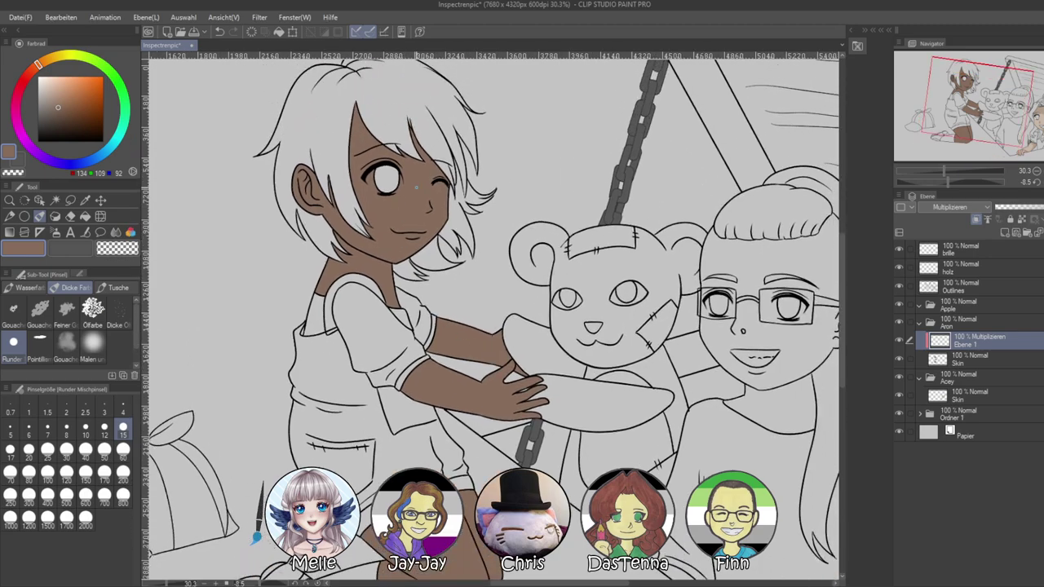
left_click(92, 308)
mouse_move(534, 295)
left_mouse_down()
mouse_move(481, 259)
mouse_move(469, 298)
mouse_move(486, 319)
left_mouse_up()
left_click(122, 471)
mouse_move(341, 201)
left_mouse_down()
mouse_move(344, 153)
mouse_move(311, 128)
mouse_move(356, 183)
mouse_move(322, 126)
mouse_move(402, 203)
mouse_move(356, 134)
left_mouse_up()
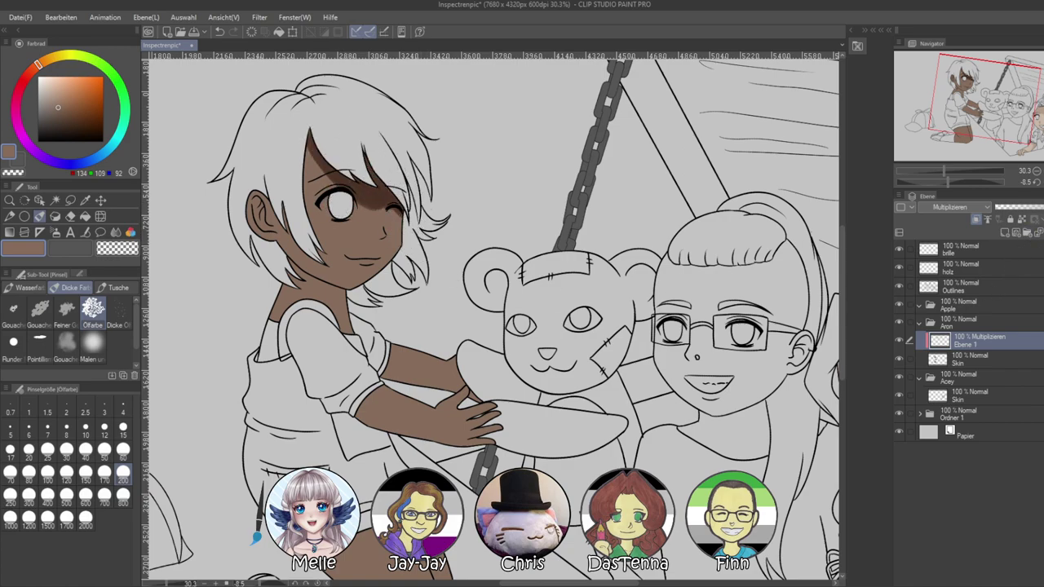
Reduce the shadow layer's opacity to 50 % and merge it down into Aron's Skin layer
left_click(1038, 209)
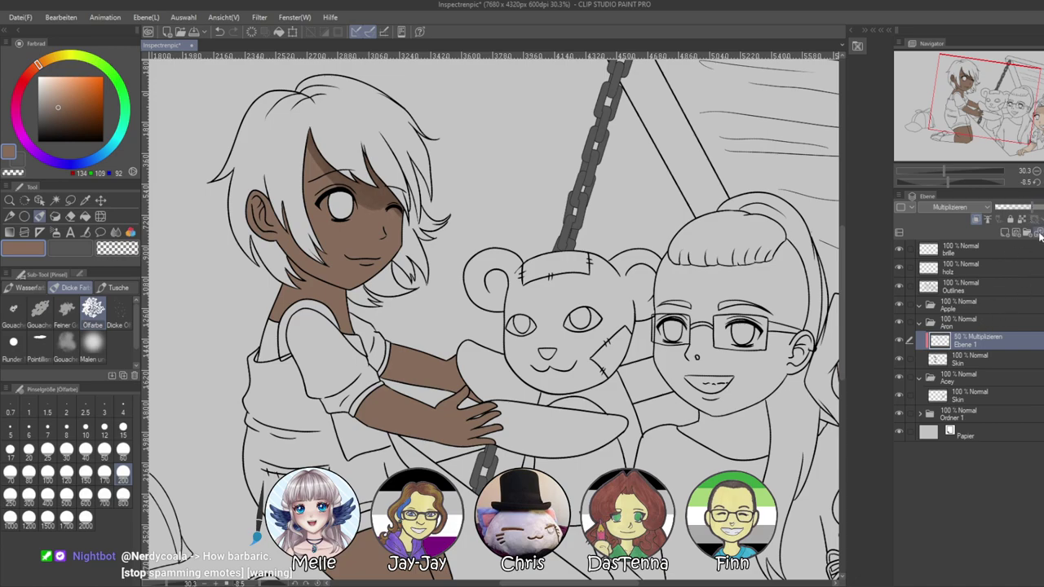
key("ctrl+e")
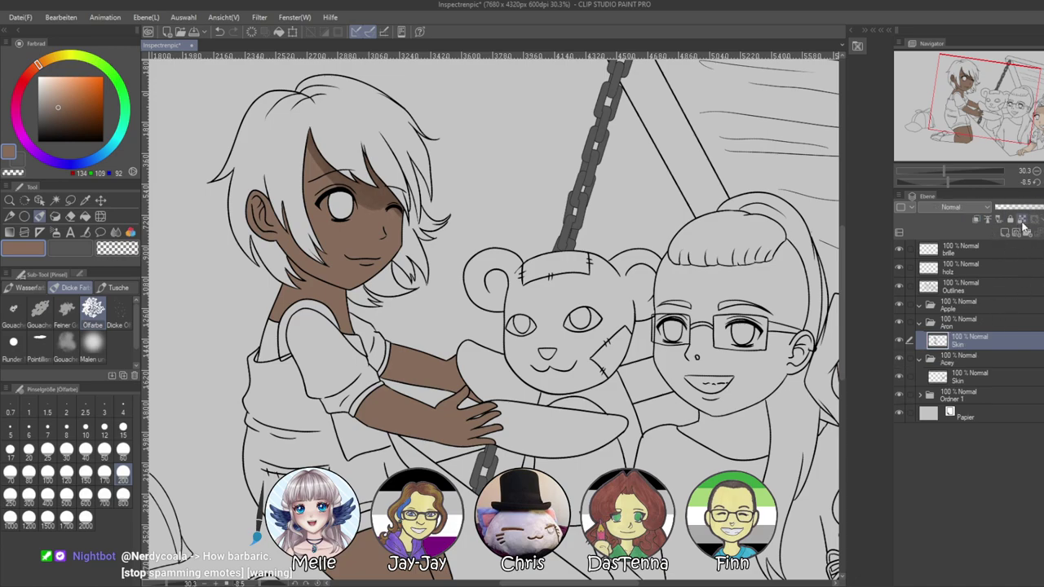
Lock the Skin layer's transparent pixels, sample the shadow brown (RGB 103, 78, 63) and shade the sides of the face
left_click(364, 192, "alt")
mouse_move(380, 194)
left_mouse_down()
mouse_move(395, 238)
mouse_move(391, 211)
mouse_move(371, 189)
mouse_move(389, 207)
left_mouse_up()
left_click_drag(313, 155, 307, 220)
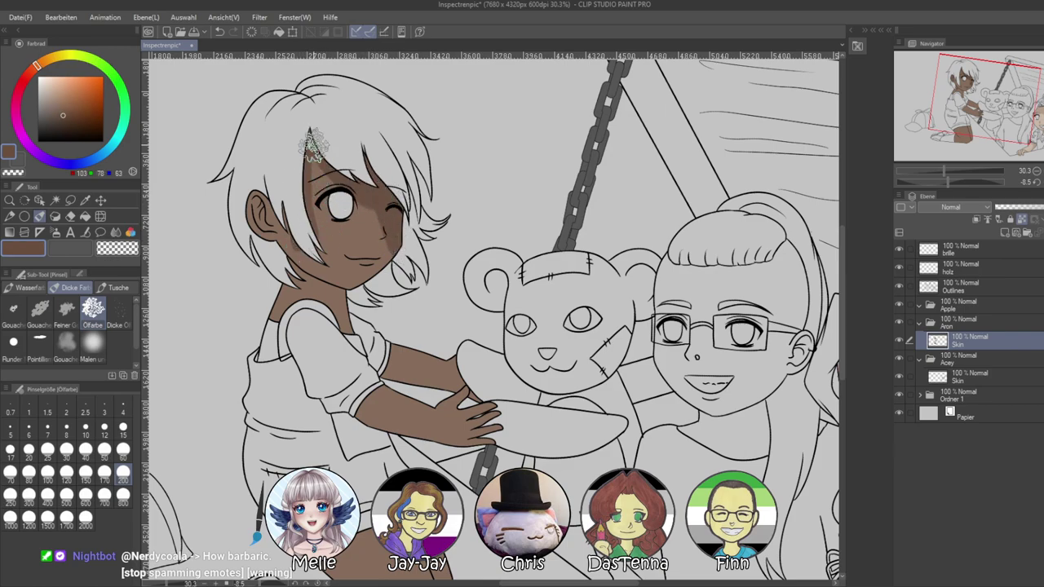
Set the Ölfarbe brush to size 60 and refine the shadows around Aron's nose and below the mouth with sampled skin browns
left_click_drag(946, 173, 951, 172)
left_click_drag(985, 97, 973, 89)
left_click(123, 452)
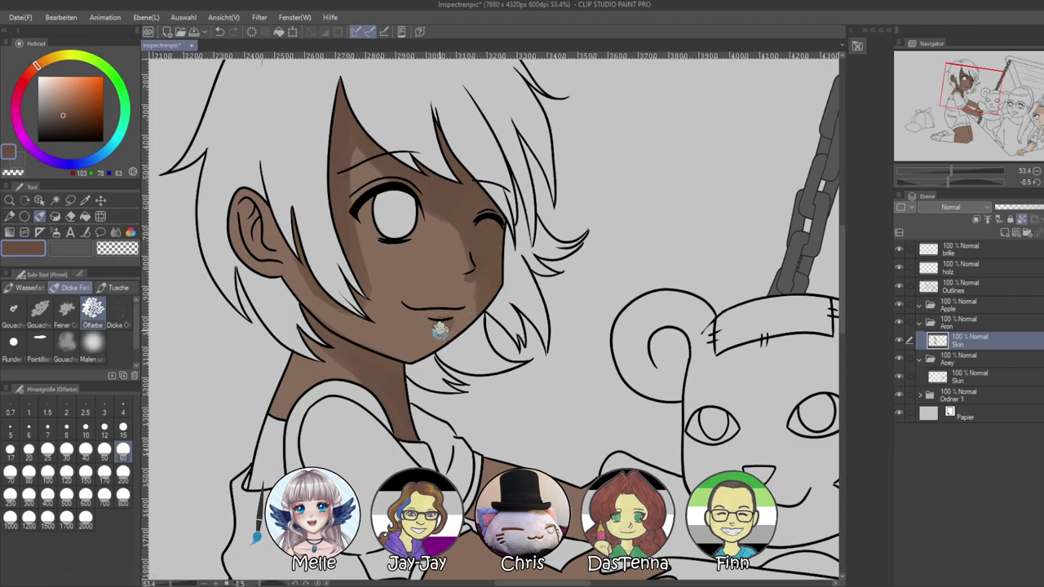
left_click(428, 257, "alt")
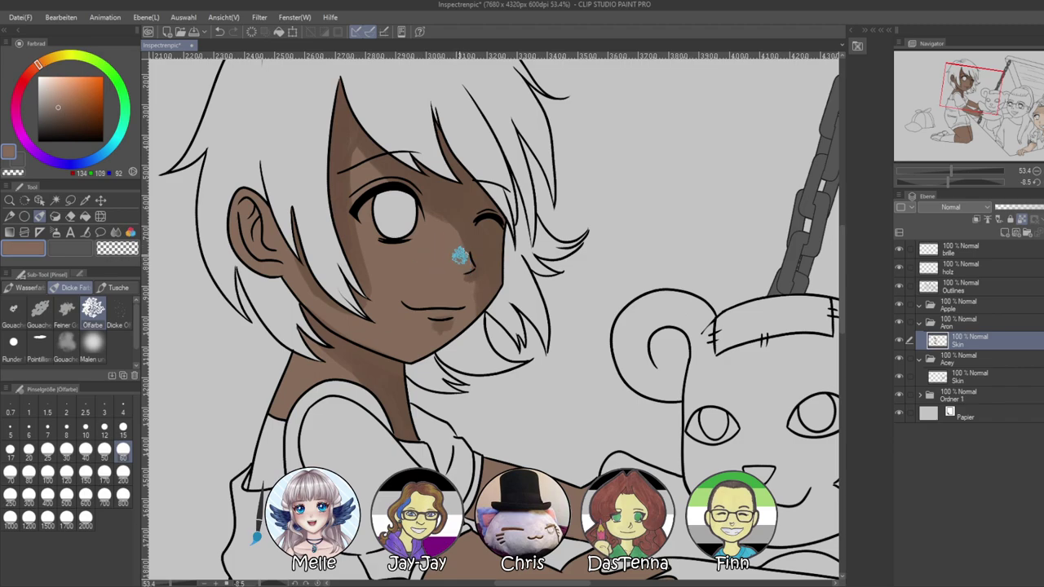
left_click(484, 262, "alt")
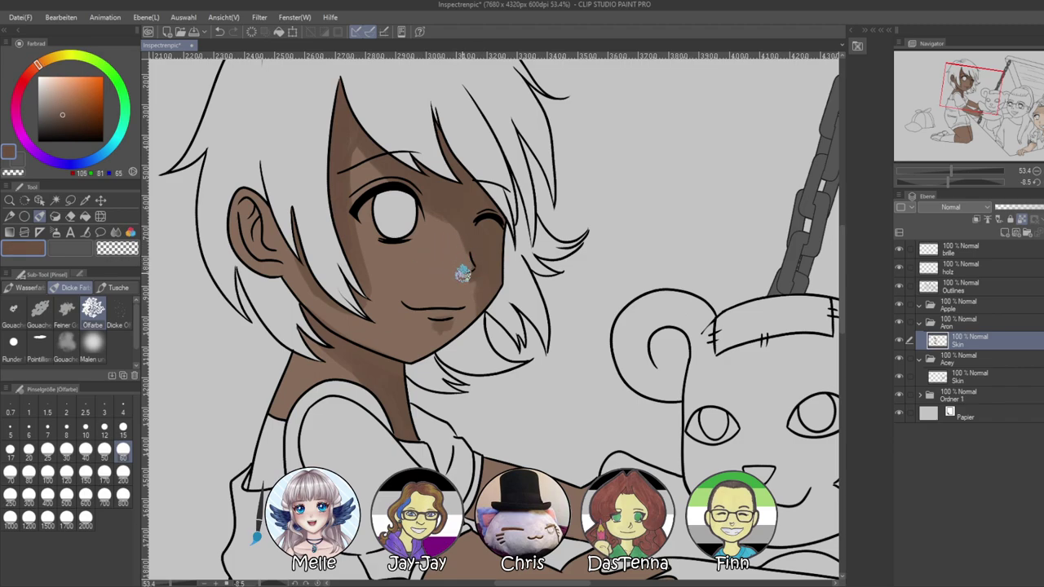
mouse_move(498, 440)
left_mouse_down()
mouse_move(482, 339)
mouse_move(458, 308)
left_mouse_up()
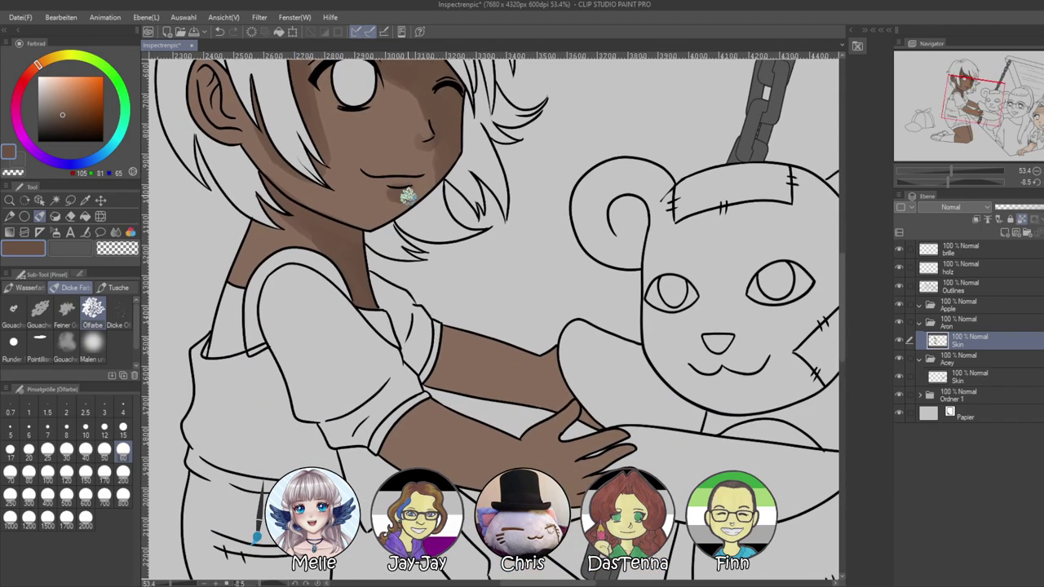
Paint brown shadows along the edges of both of Aron's forearms and the near hand
left_click_drag(457, 374, 400, 349)
mouse_move(389, 296)
left_mouse_down()
mouse_move(371, 364)
mouse_move(393, 304)
mouse_move(462, 341)
mouse_move(414, 307)
mouse_move(518, 388)
mouse_move(487, 320)
left_mouse_up()
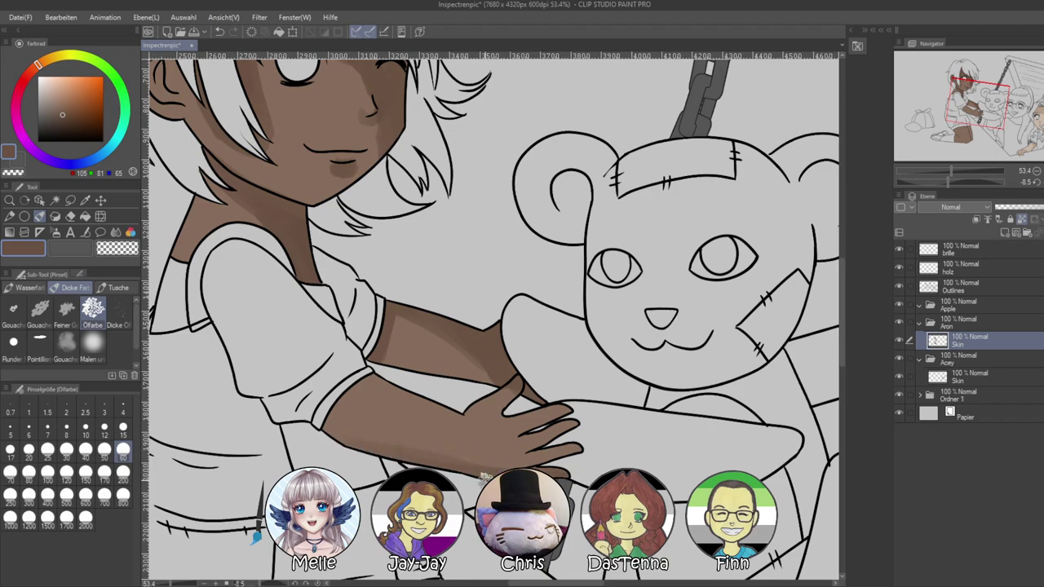
mouse_move(548, 439)
left_mouse_down()
mouse_move(497, 442)
mouse_move(523, 413)
mouse_move(485, 455)
left_mouse_up()
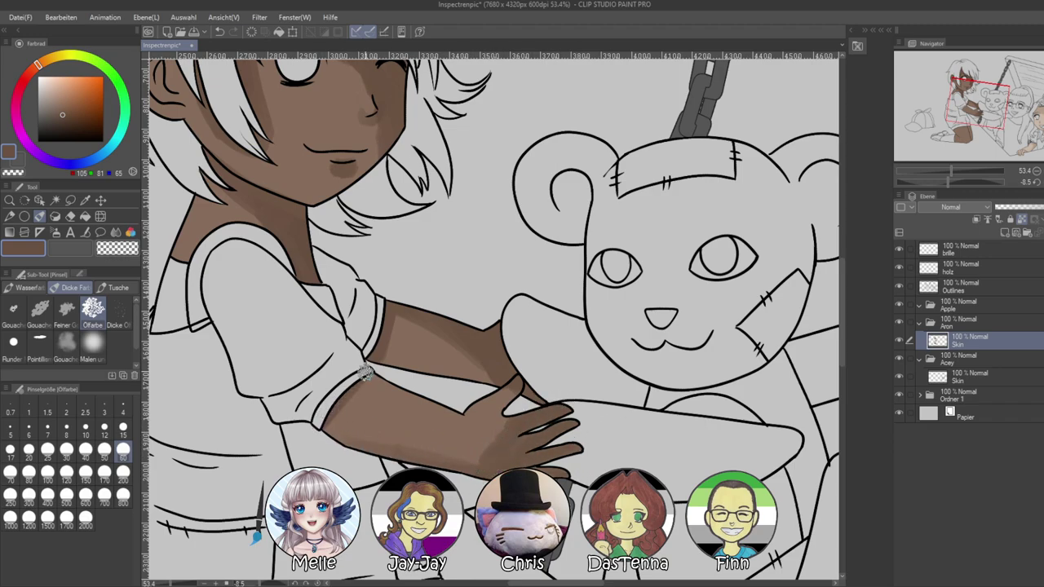
Shade Aron's neck below the chin and the inside of the ear with the same brown
left_click_drag(385, 462, 450, 456)
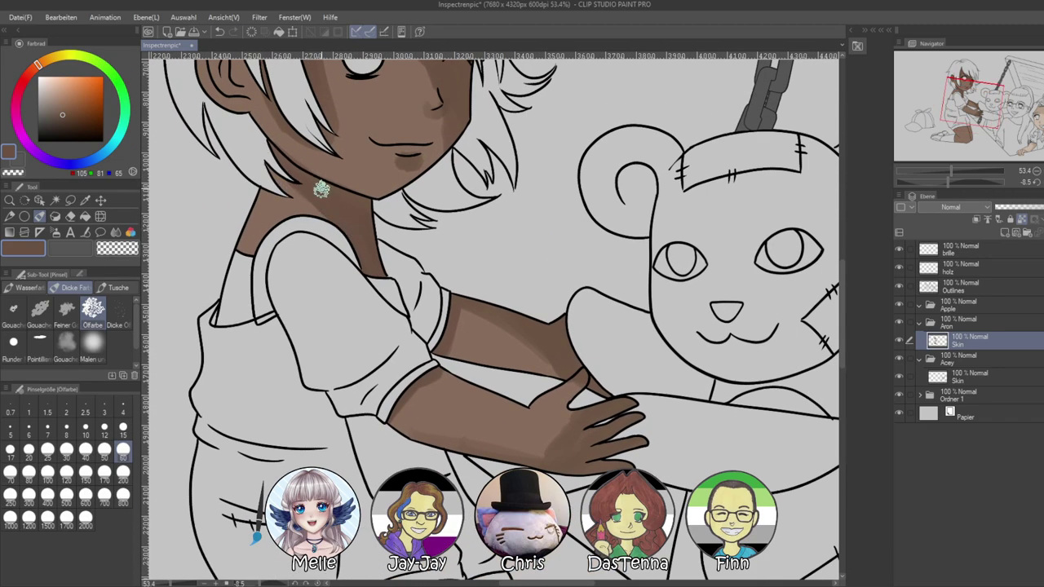
mouse_move(423, 253)
left_mouse_down()
mouse_move(417, 338)
mouse_move(442, 408)
left_mouse_up()
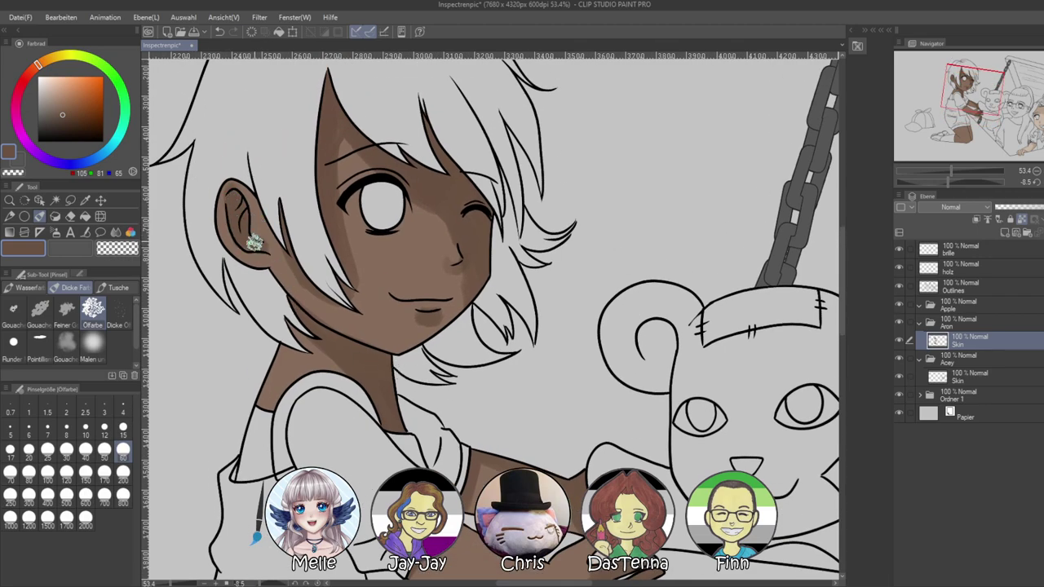
mouse_move(432, 387)
left_mouse_down()
mouse_move(415, 297)
mouse_move(424, 364)
left_mouse_up()
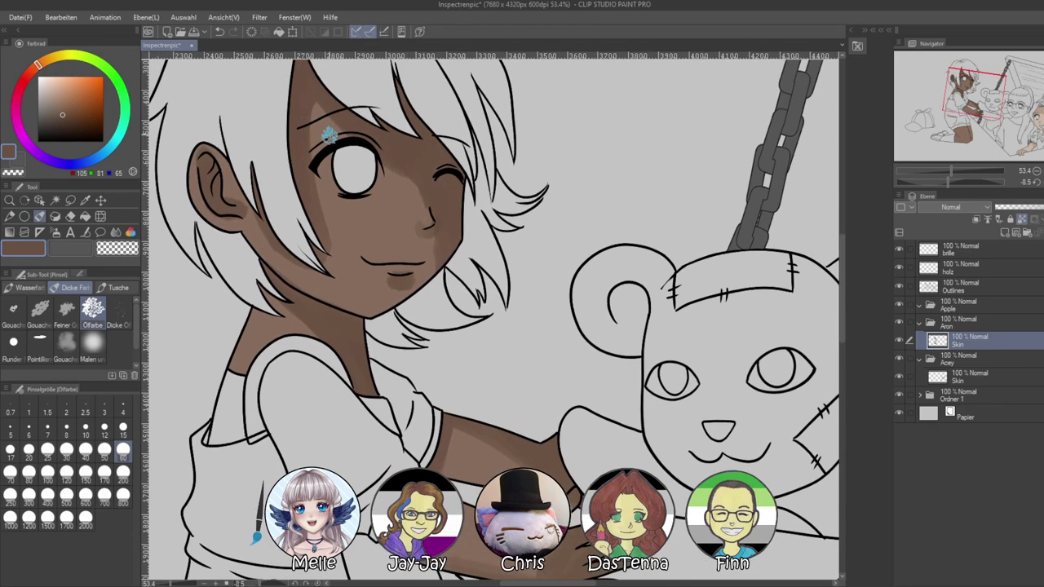
Refine the shading on Aron's hands and forearms with lighter and darker browns sampled from the skin
scroll(391, 298, "down", 5)
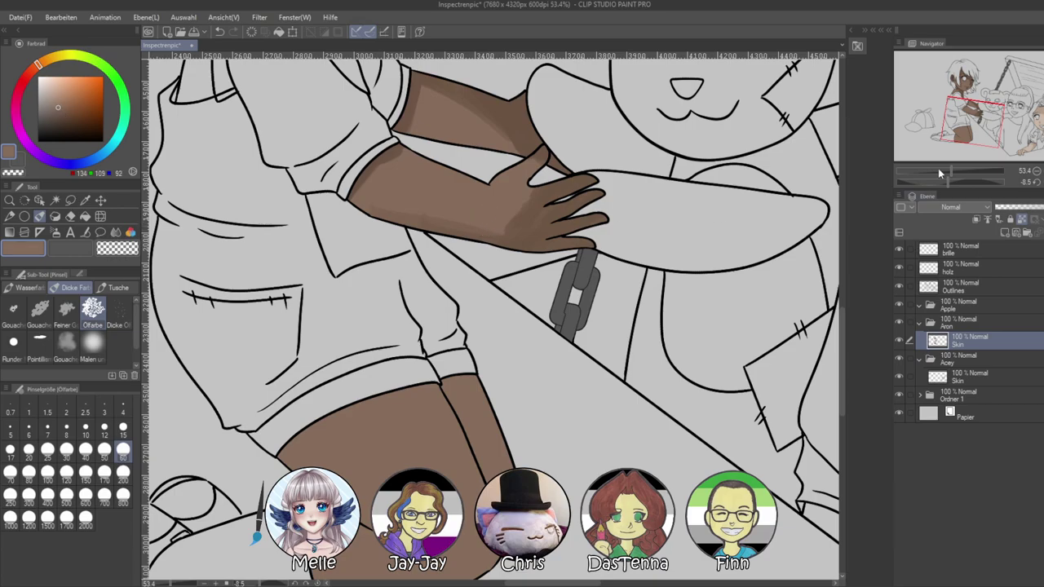
left_click_drag(946, 183, 977, 182)
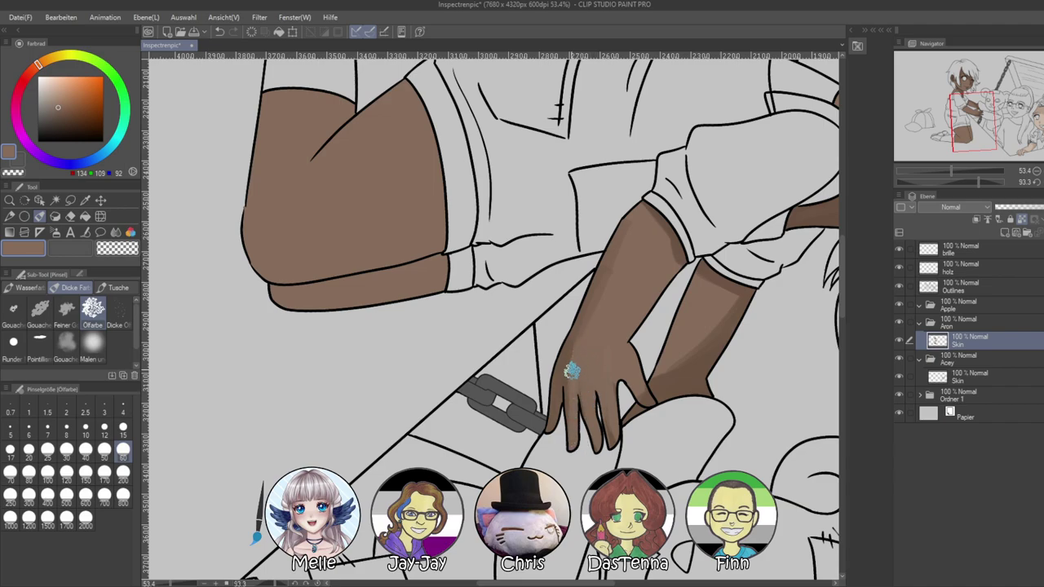
left_click(811, 211, "alt")
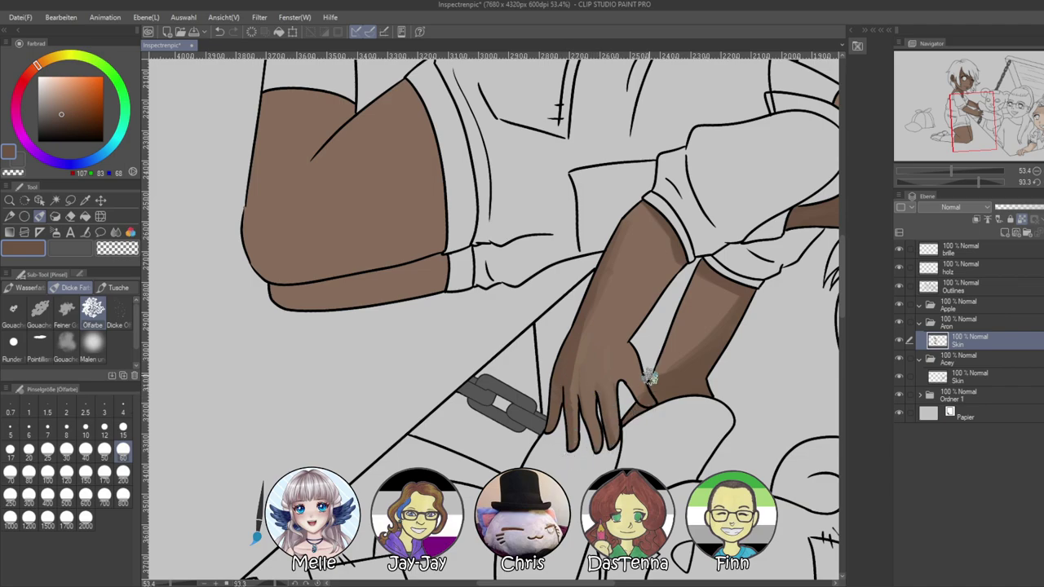
left_click(636, 376, "alt")
left_click(682, 367, "alt")
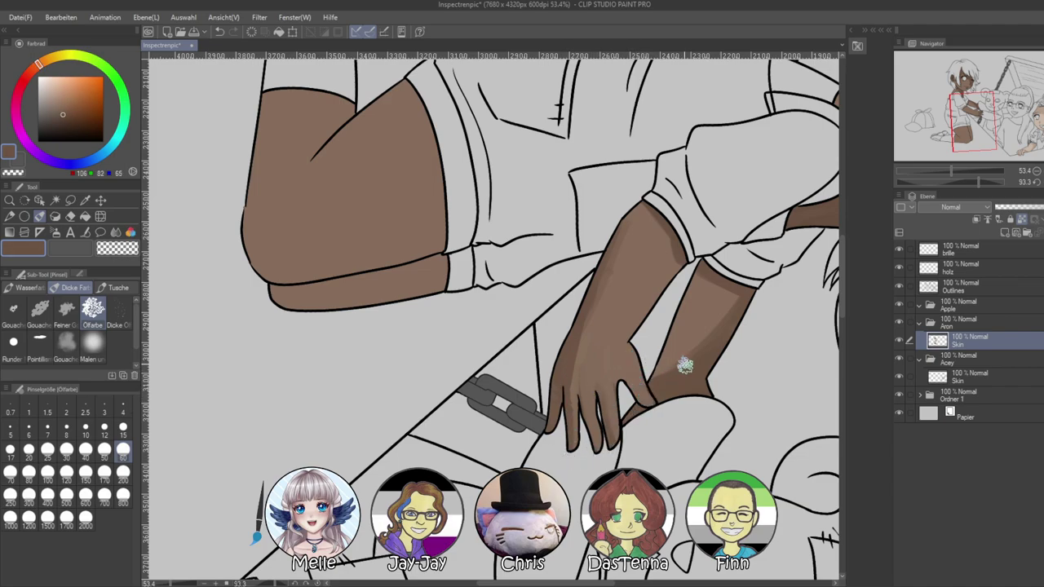
Paint shadows with Ölfarbe at size 200 along the front, shorts hem and underside of Aron's thighs
left_click(1040, 182)
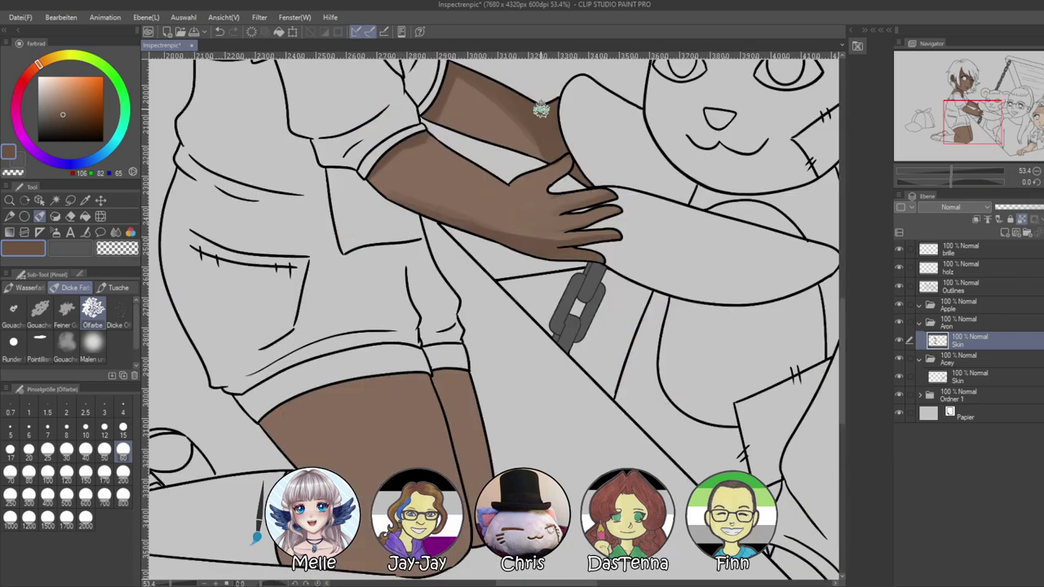
left_click_drag(540, 110, 612, 395)
left_click_drag(461, 501, 447, 130)
left_click(123, 474)
mouse_move(454, 330)
left_mouse_down()
mouse_move(435, 281)
mouse_move(486, 425)
mouse_move(455, 313)
mouse_move(482, 394)
mouse_move(487, 358)
mouse_move(503, 380)
mouse_move(473, 303)
left_mouse_up()
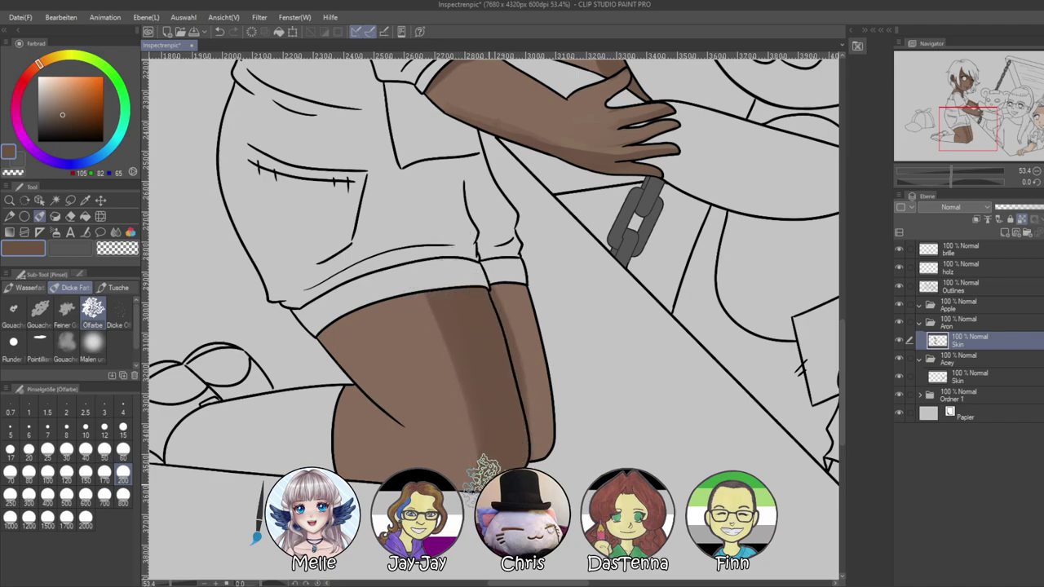
mouse_move(461, 355)
left_mouse_down()
mouse_move(336, 321)
mouse_move(333, 305)
mouse_move(431, 283)
mouse_move(539, 281)
mouse_move(517, 272)
mouse_move(554, 433)
left_mouse_up()
left_click_drag(504, 260, 548, 462)
left_click_drag(494, 279, 530, 494)
left_click_drag(534, 565, 684, 536)
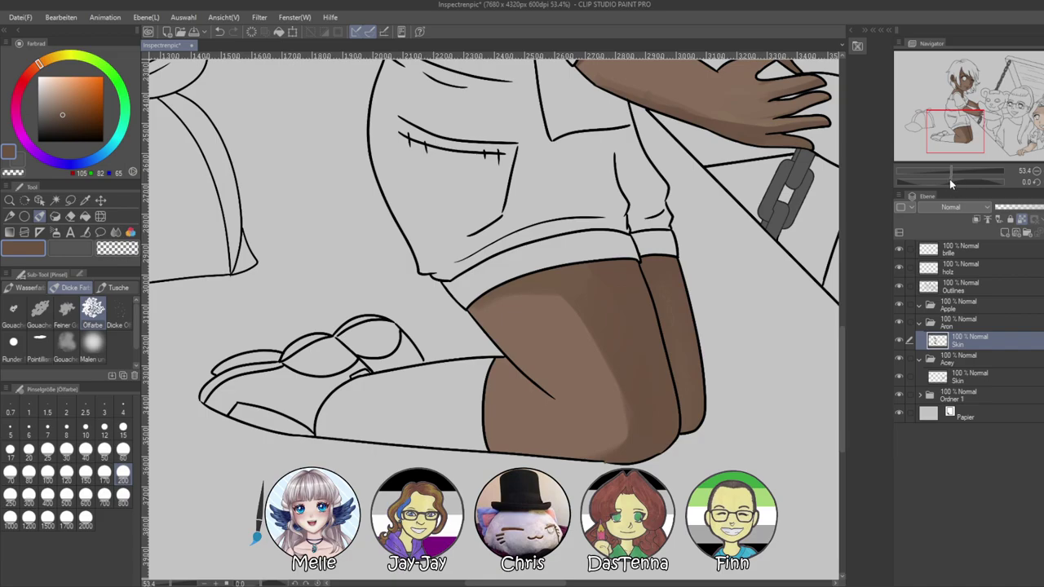
left_click_drag(949, 183, 852, 225)
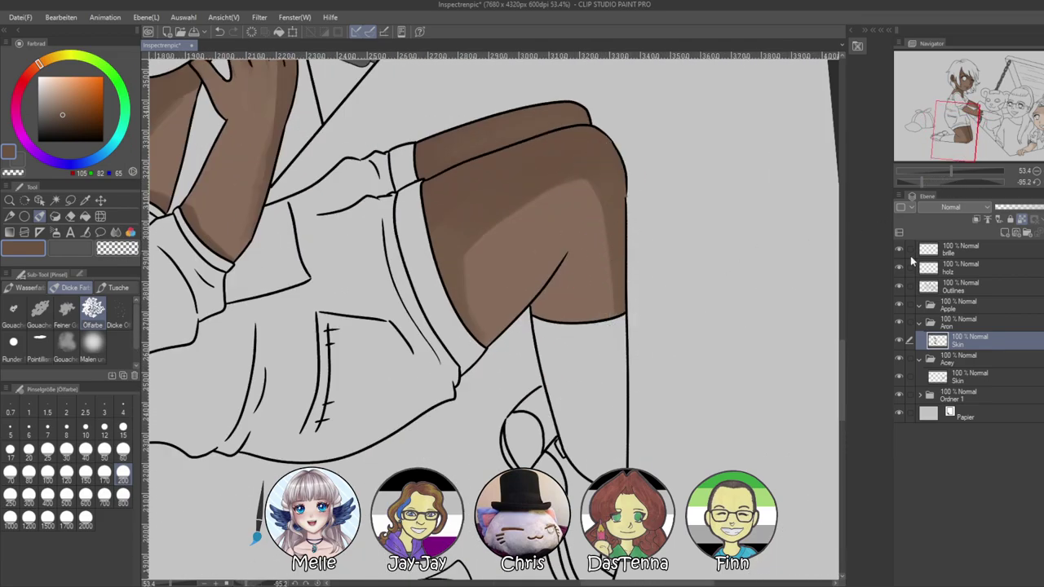
Lighten the cheek and nose area of Aron's face with the lighter skin brown (RGB 134, 108, 92)
left_click(1036, 182)
left_click_drag(682, 204, 364, 458)
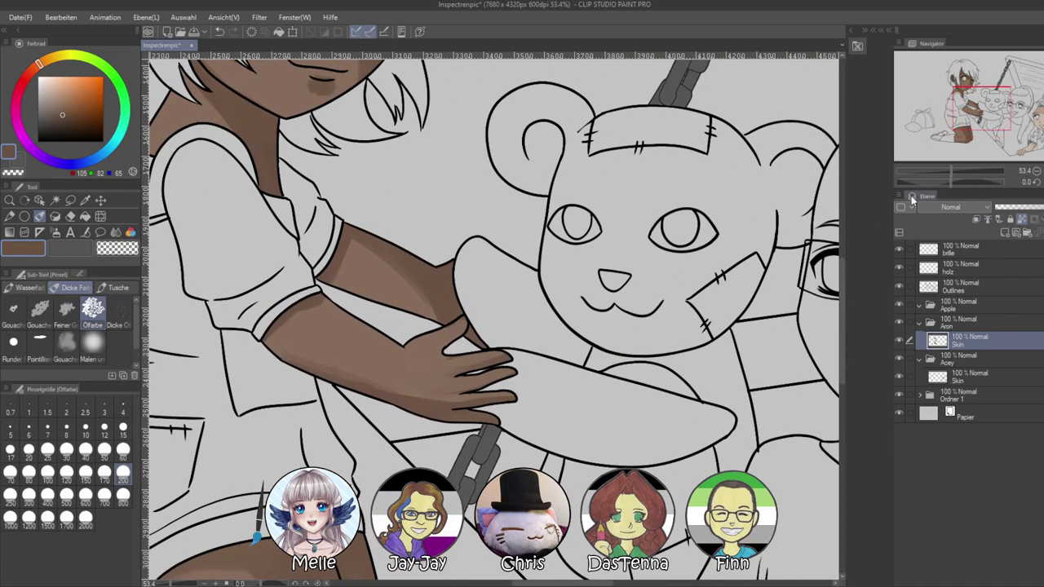
left_click_drag(953, 172, 938, 178)
left_click_drag(795, 280, 838, 376)
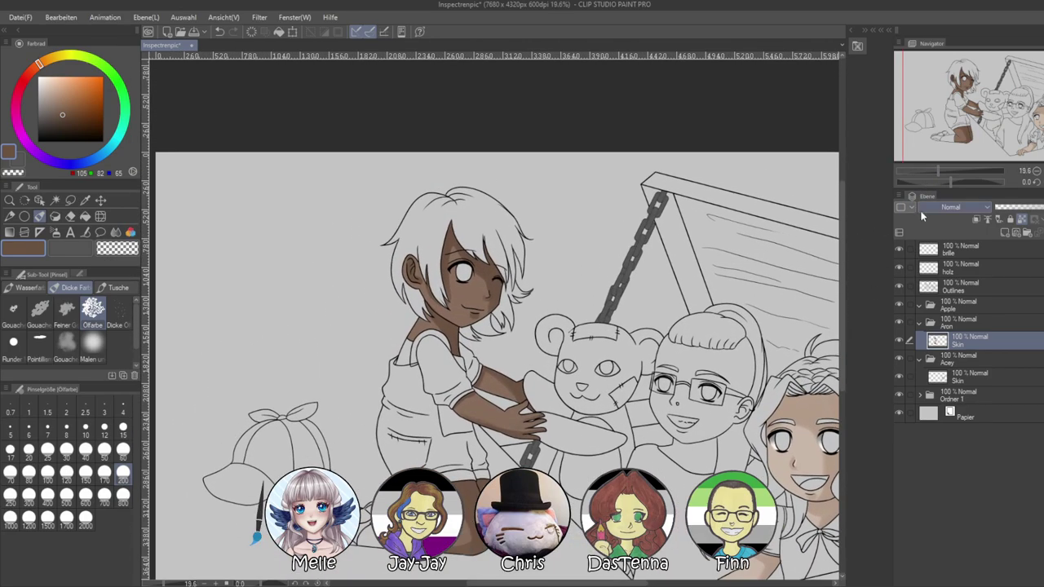
left_click_drag(944, 178, 954, 177)
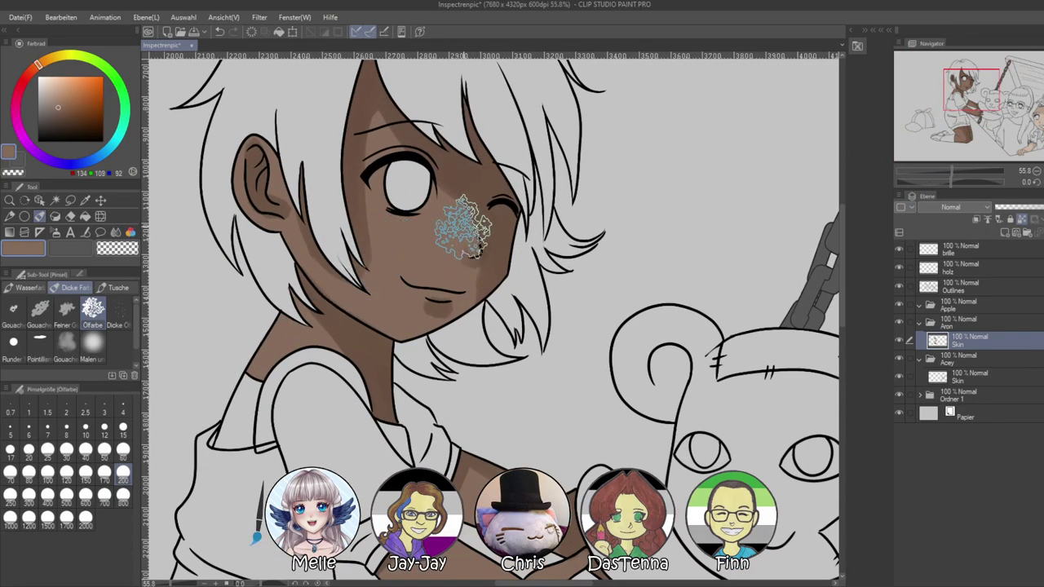
left_click_drag(433, 175, 478, 273)
left_click_drag(435, 206, 473, 256)
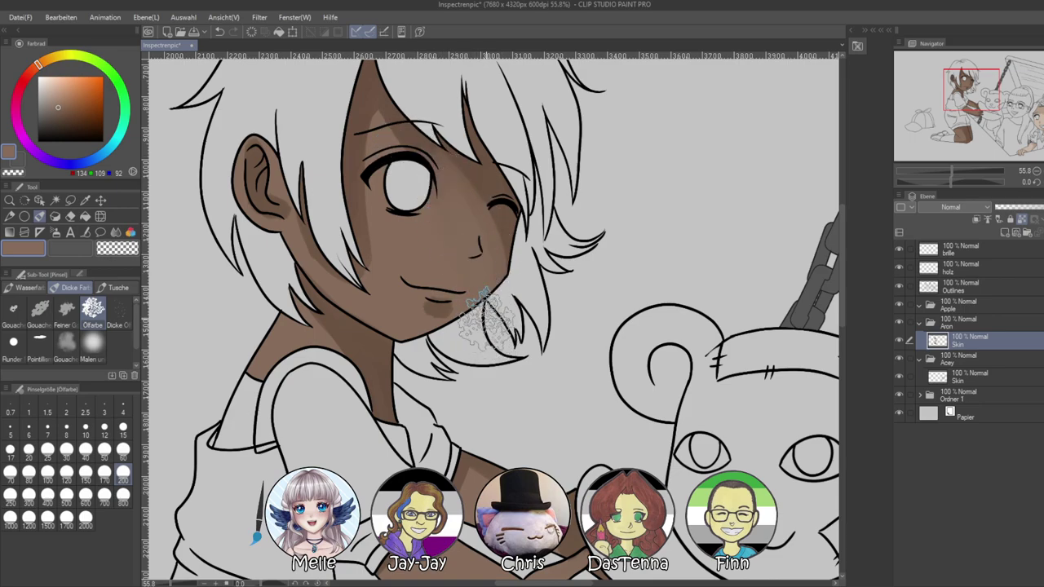
Sample the shadow brown (RGB 104, 80, 64) and repaint the shadow beneath the fringe, reducing the brush to size 120
left_click(445, 153, "alt")
left_click_drag(444, 153, 492, 158)
left_click(67, 475)
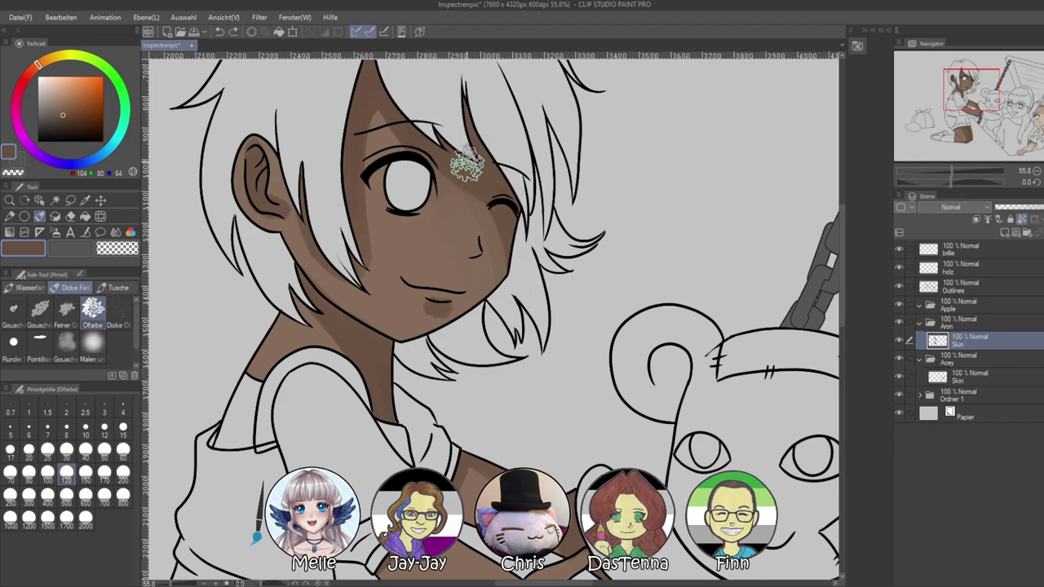
Shade the cheek and jaw beside the hair at size 60 and lighten below the ear with RGB 134, 109, 92
left_click_drag(951, 181, 961, 179)
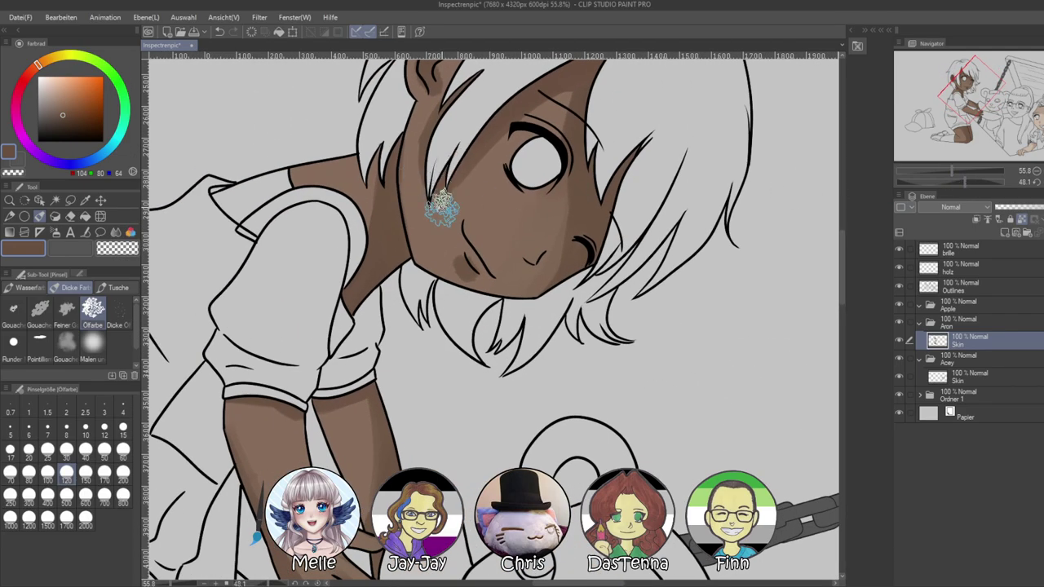
left_click_drag(964, 182, 952, 182)
left_click(953, 171)
left_click(123, 449)
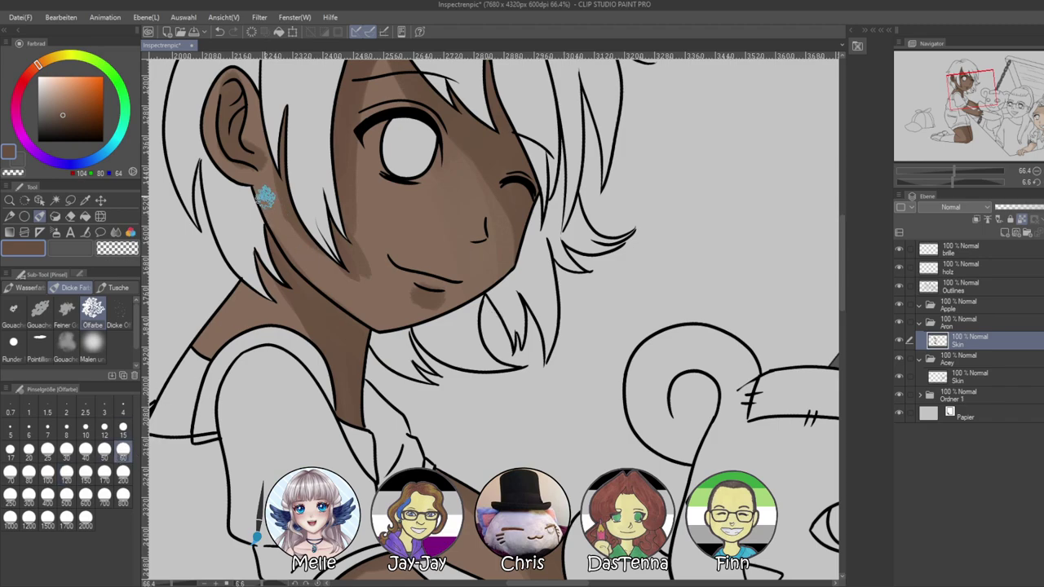
left_click_drag(271, 210, 319, 281)
left_click(385, 214, "alt")
mouse_move(274, 192)
left_mouse_down()
mouse_move(318, 259)
mouse_move(281, 145)
mouse_move(287, 229)
left_mouse_up()
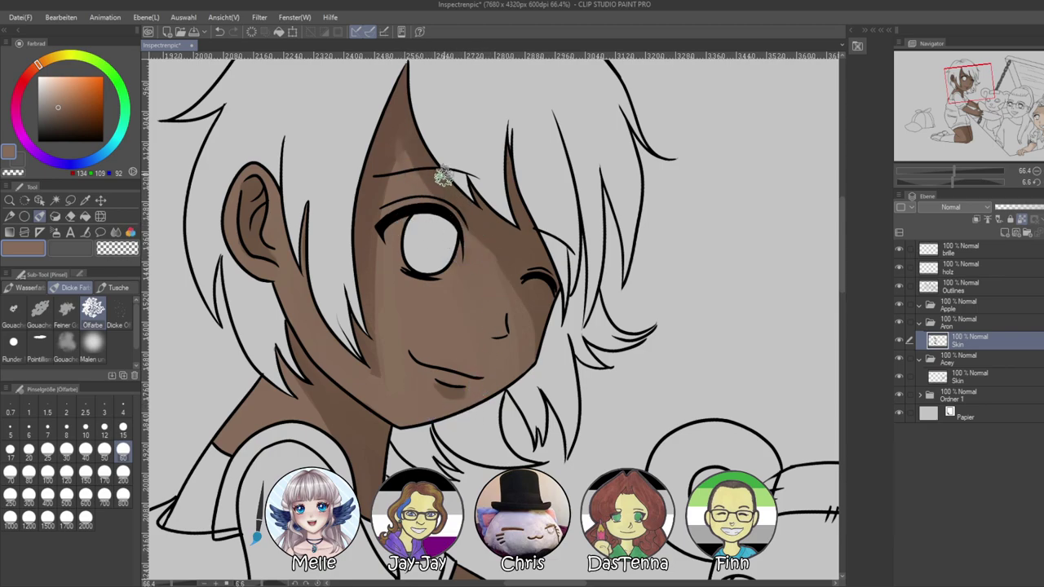
Soften the shadow edges on Aron's arms, neck and face using the Weichzeichnungsfilter blending tool at size 60
scroll(490, 269, "down", 10)
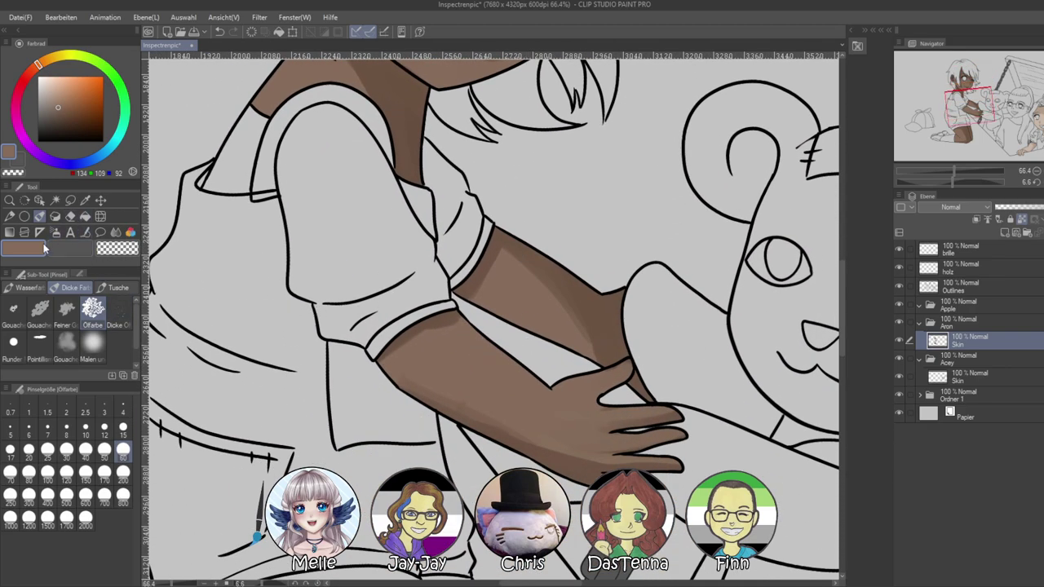
left_click(115, 232)
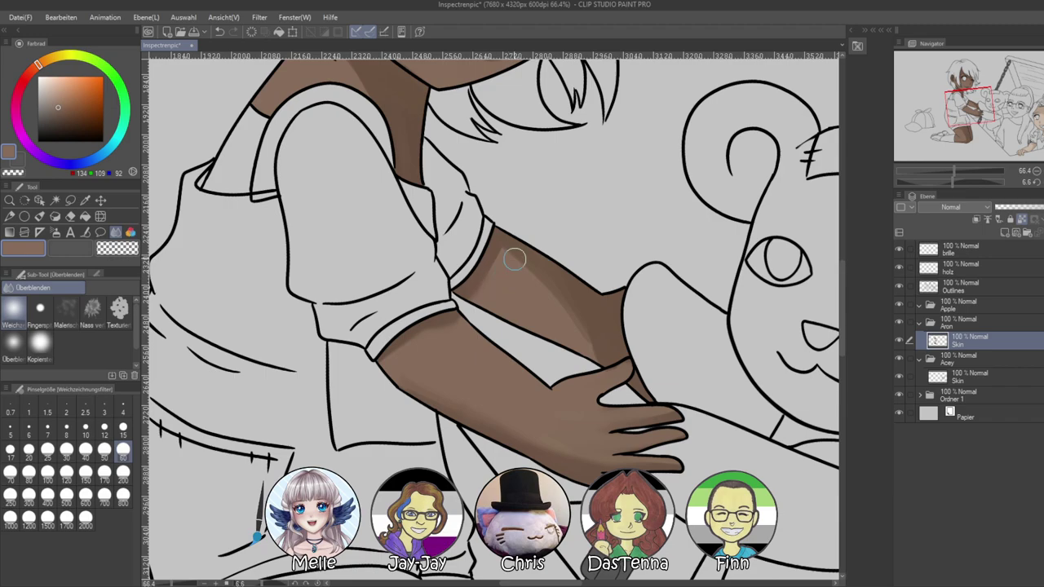
left_click_drag(495, 281, 604, 441)
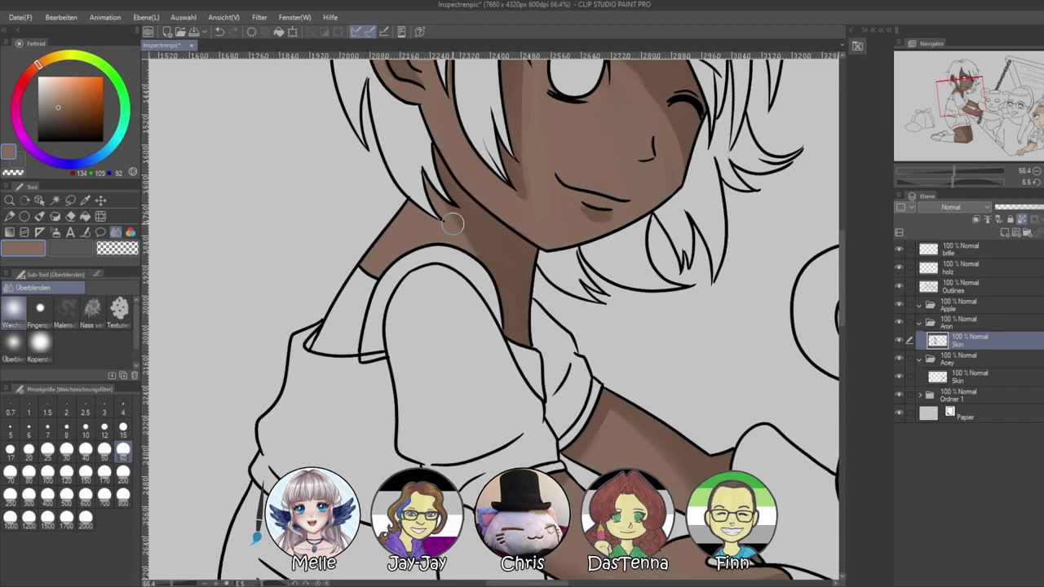
scroll(448, 214, "up", 3)
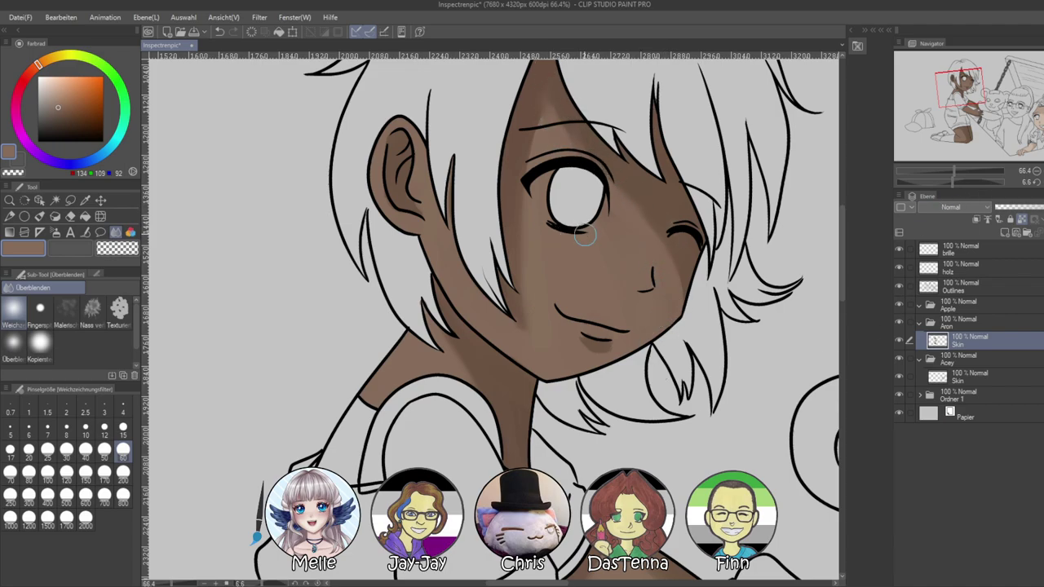
Blend the shadow edges on Aron's thighs with the same softening tool
left_click(950, 182)
left_click_drag(952, 171, 939, 171)
left_click_drag(687, 499, 685, 279)
left_click_drag(940, 170, 953, 170)
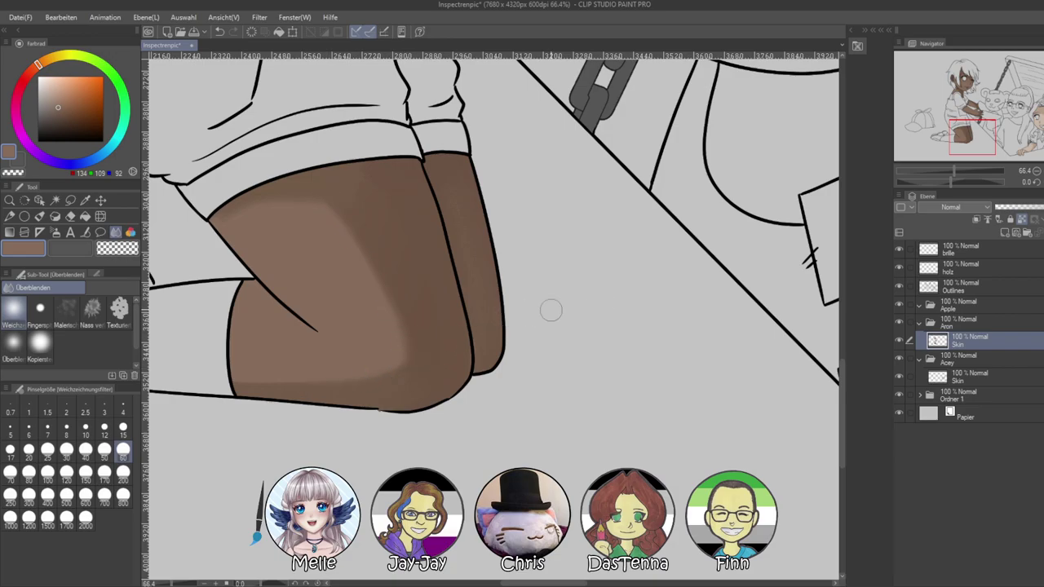
Paint a light brown highlight (RGB 170, 142, 124) along the back of Aron's neck with Runder Mischpinsel at size 60
left_click_drag(954, 172, 943, 170)
left_click_drag(717, 226, 713, 313)
left_click_drag(942, 171, 941, 171)
left_click_drag(805, 248, 808, 326)
left_click_drag(948, 182, 952, 171)
left_click_drag(187, 502, 398, 324)
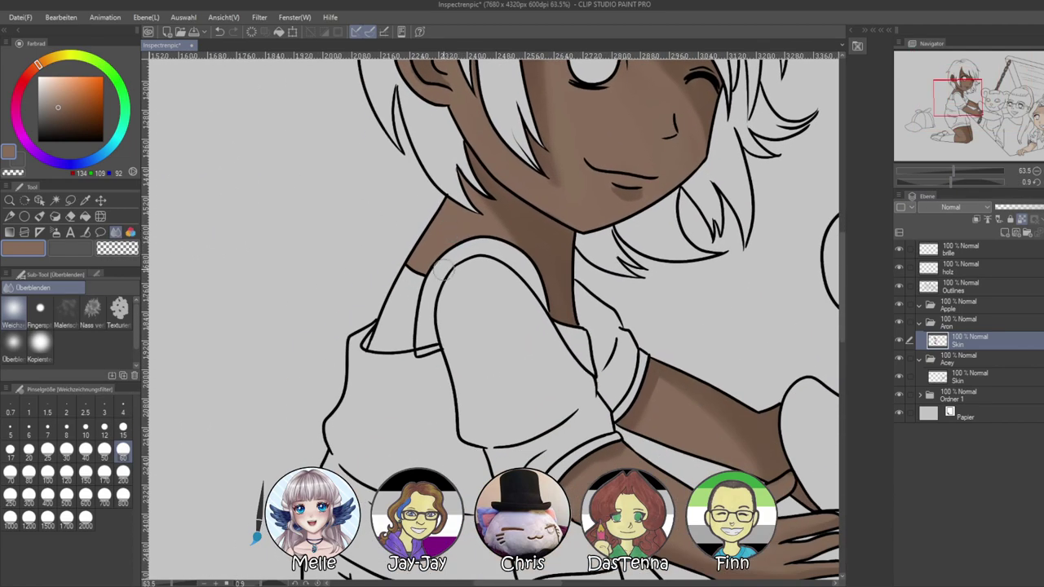
left_click(57, 96)
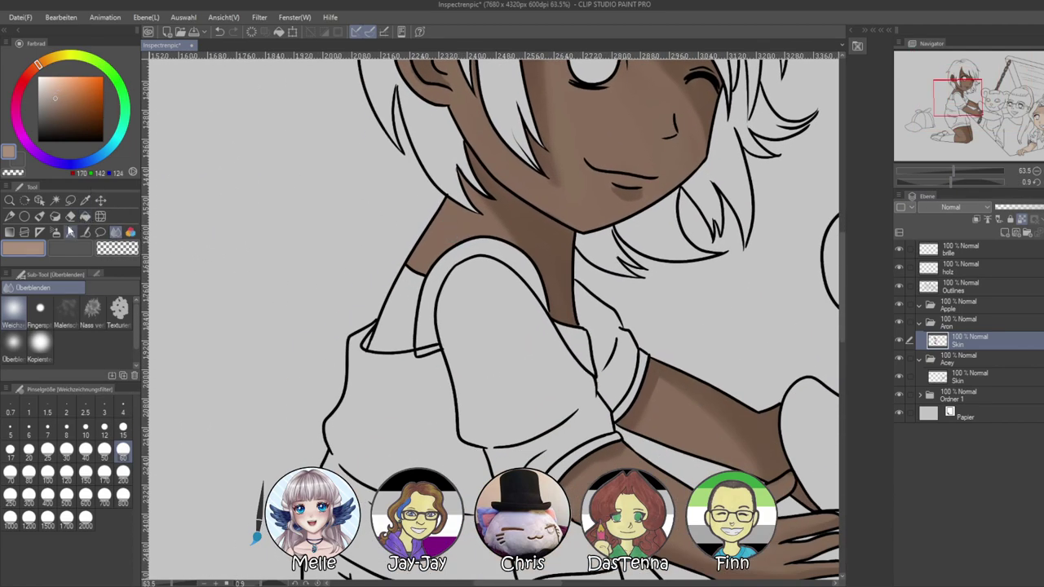
left_click(39, 217)
left_click(13, 342)
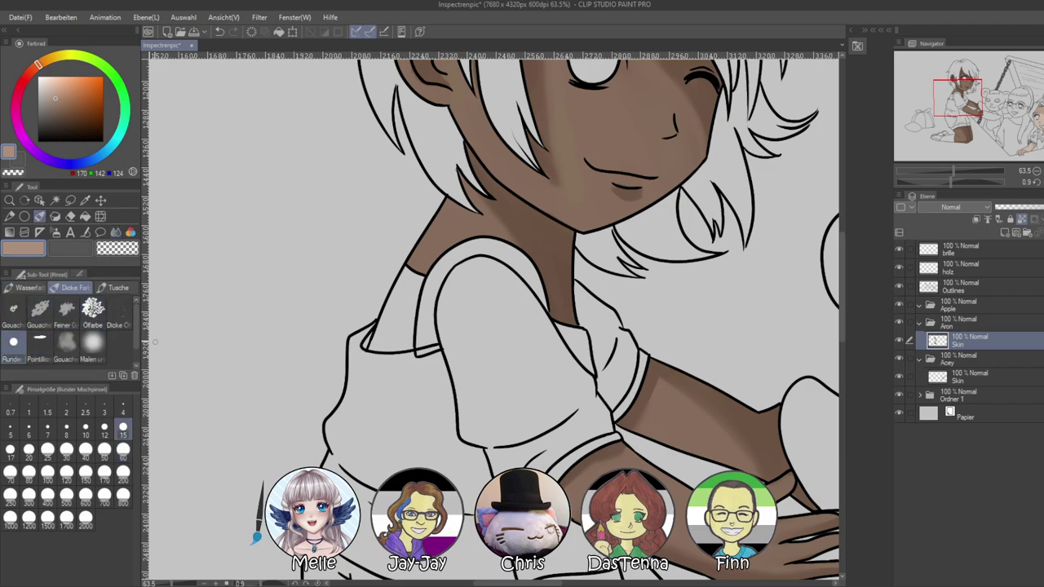
left_click(123, 448)
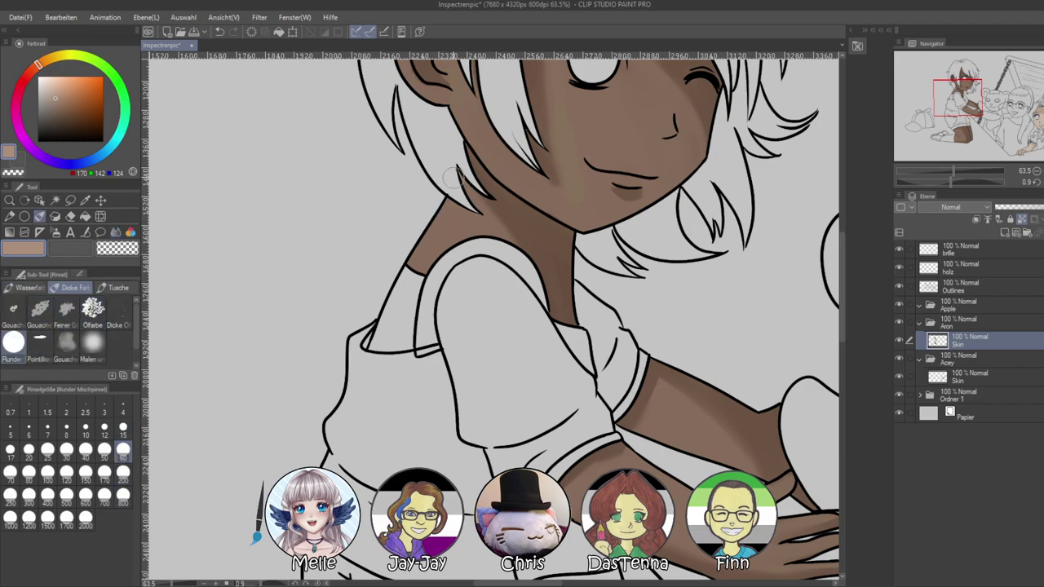
left_click_drag(453, 177, 415, 256)
key("ctrl+z")
left_click_drag(447, 190, 389, 285)
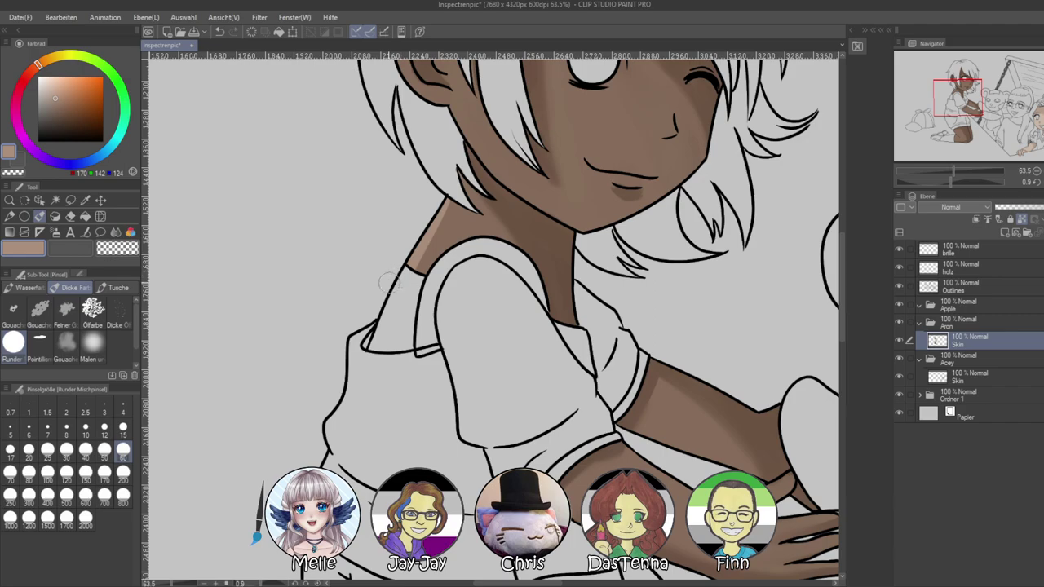
Paint light brown highlights along the outer rim of Aron's ear and down the side of the jaw
left_click_drag(432, 245, 384, 382)
left_click_drag(345, 136, 365, 244)
key("ctrl+z")
mouse_move(362, 122)
left_mouse_down()
mouse_move(344, 182)
mouse_move(373, 242)
left_mouse_up()
mouse_move(364, 121)
left_mouse_down()
mouse_move(348, 203)
mouse_move(376, 240)
mouse_move(349, 172)
mouse_move(360, 209)
mouse_move(376, 211)
mouse_move(398, 256)
mouse_move(386, 238)
mouse_move(473, 306)
left_mouse_up()
left_click_drag(959, 183, 964, 182)
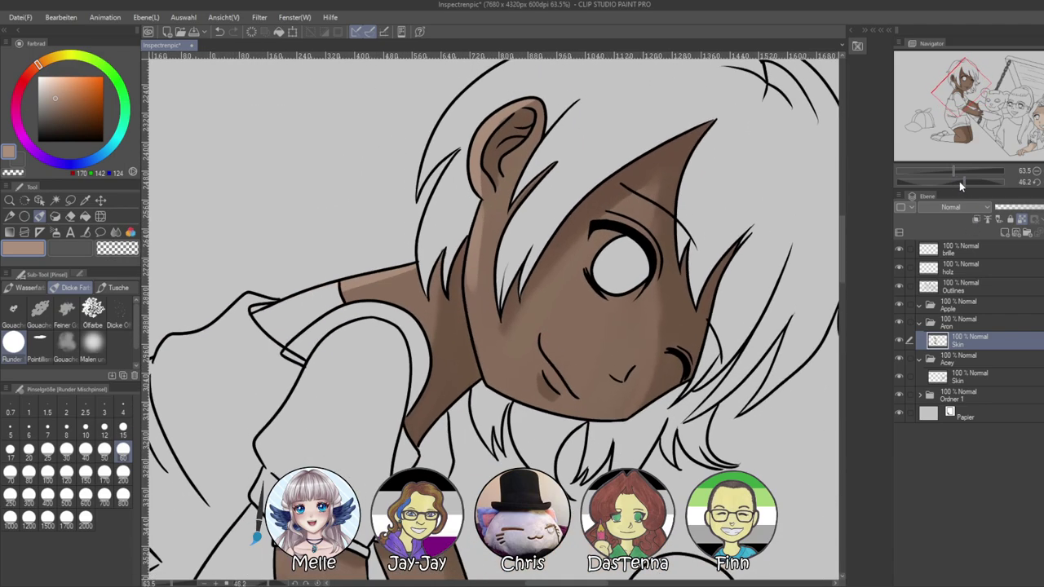
mouse_move(474, 256)
left_mouse_down()
mouse_move(473, 297)
mouse_move(484, 304)
mouse_move(472, 267)
mouse_move(487, 371)
left_mouse_up()
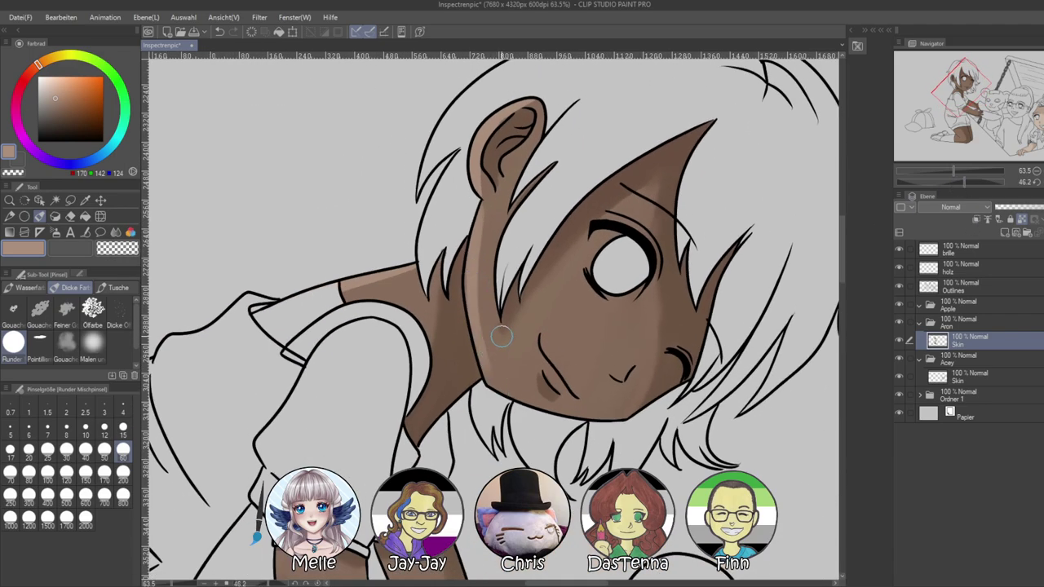
left_click(1037, 182)
Paint a light highlight on Aron's lower leg behind the knee and rework its edge with sampled skin brown (RGB 134, 109, 92)
left_click_drag(620, 555, 592, 214)
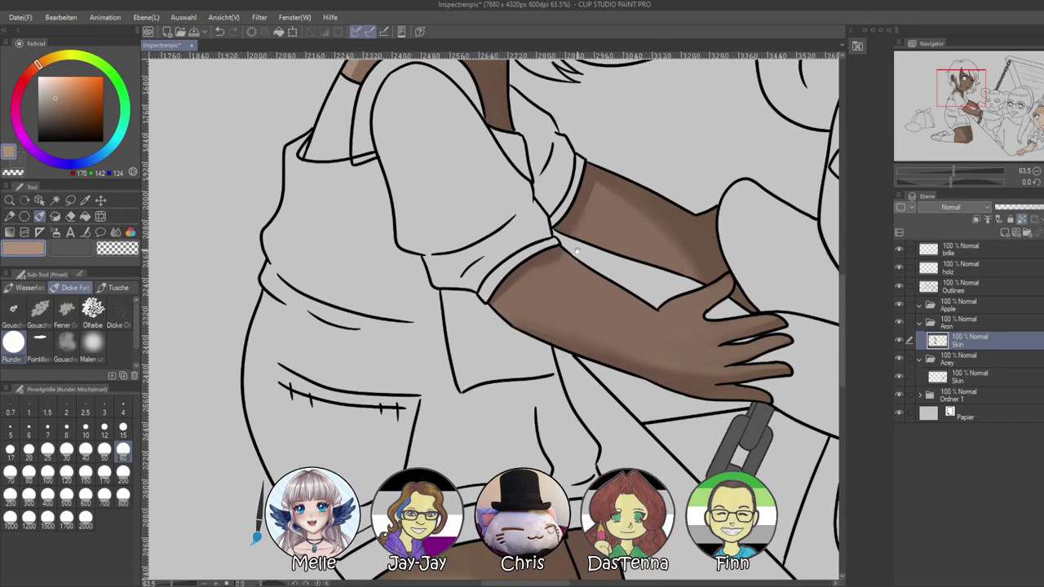
left_click_drag(421, 449, 521, 180)
mouse_move(501, 400)
left_mouse_down()
mouse_move(471, 486)
mouse_move(488, 397)
mouse_move(541, 433)
mouse_move(498, 397)
mouse_move(519, 410)
mouse_move(486, 439)
left_mouse_up()
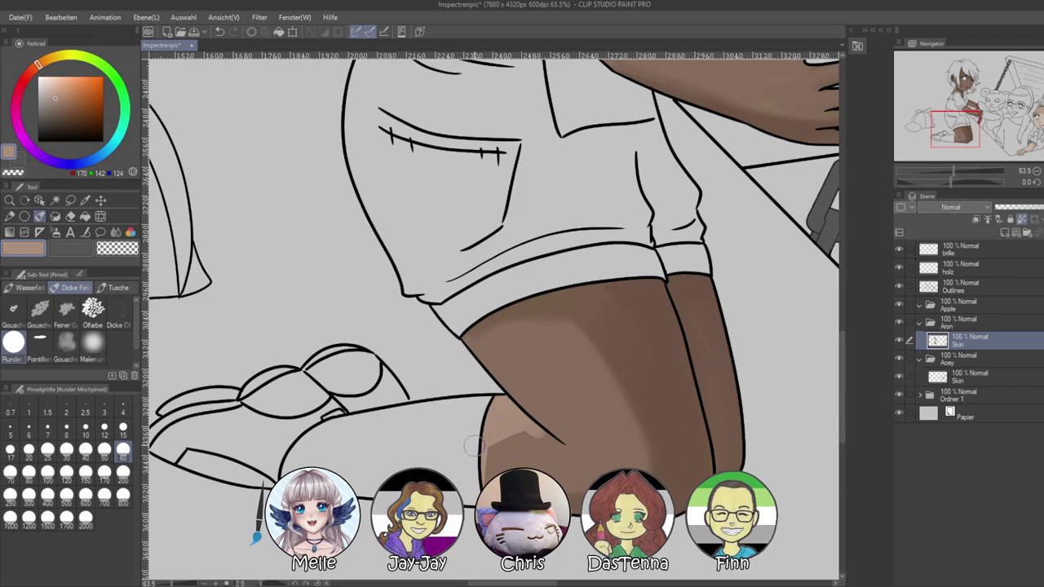
left_click(534, 458, "alt")
left_click_drag(956, 184, 866, 229)
left_click_drag(622, 280, 645, 363)
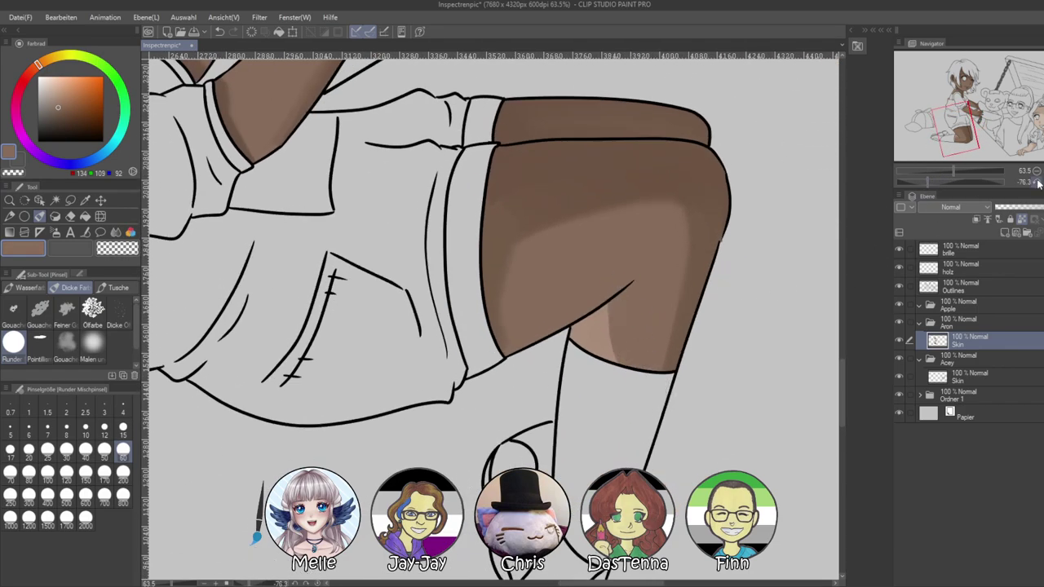
left_click(1037, 181)
Highlight the rear and upper part of Aron's thigh with a light brown sampled from the leg (RGB 161, 134, 116)
left_click(508, 426, "alt")
left_click_drag(481, 357, 561, 443)
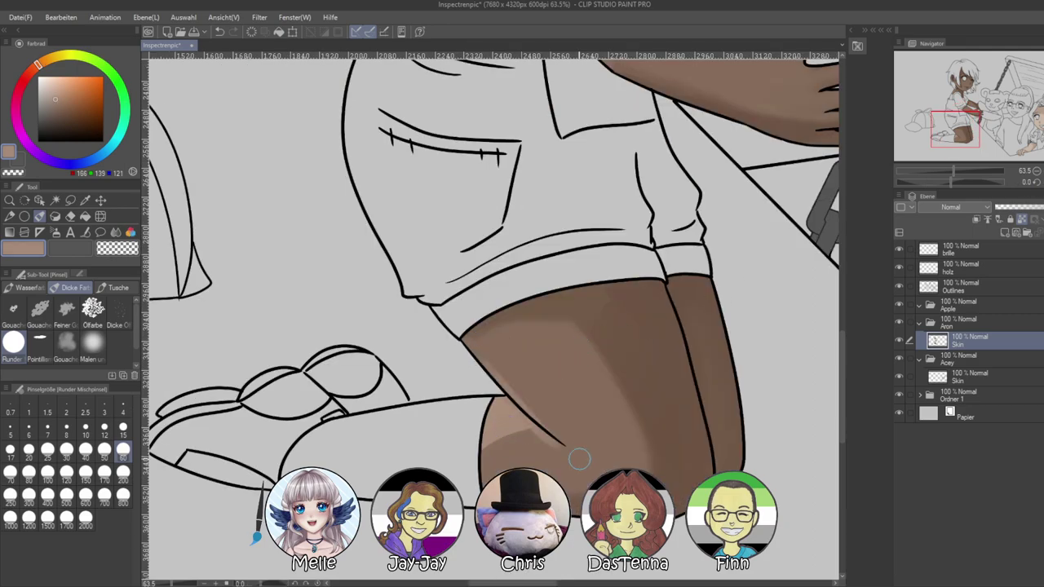
key("ctrl+z")
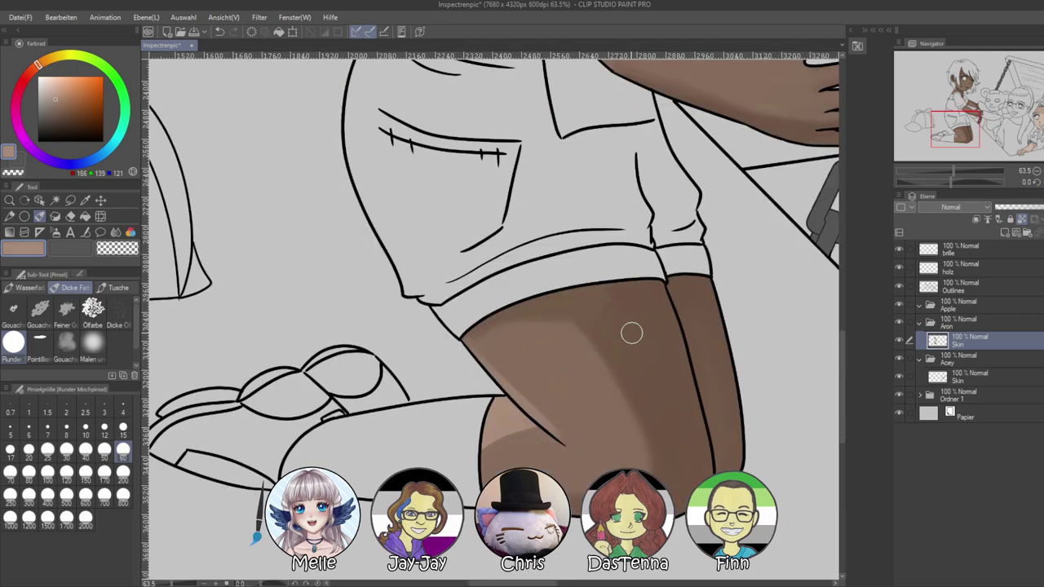
left_click(590, 306, "alt")
key("ctrl+z")
mouse_move(462, 349)
left_mouse_down()
mouse_move(509, 319)
mouse_move(653, 295)
left_mouse_up()
Airbrush a soft light brown highlight beside Aron's nose with the Weich airbrush at size 40
mouse_move(951, 172)
left_mouse_down()
mouse_move(930, 173)
mouse_move(939, 174)
left_mouse_up()
left_click_drag(772, 280, 829, 451)
left_click_drag(938, 173, 960, 172)
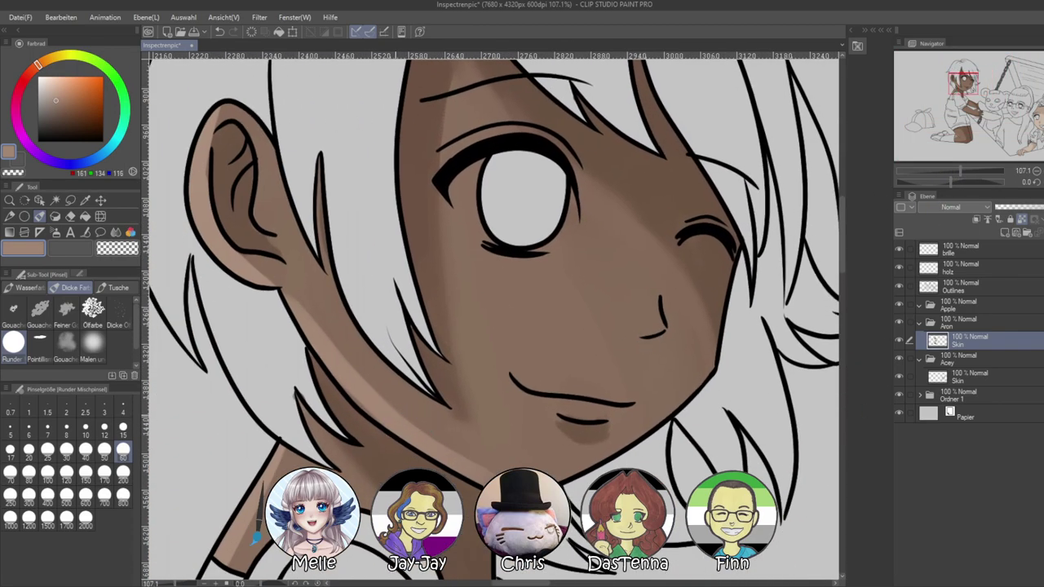
left_click(55, 233)
left_click(86, 450)
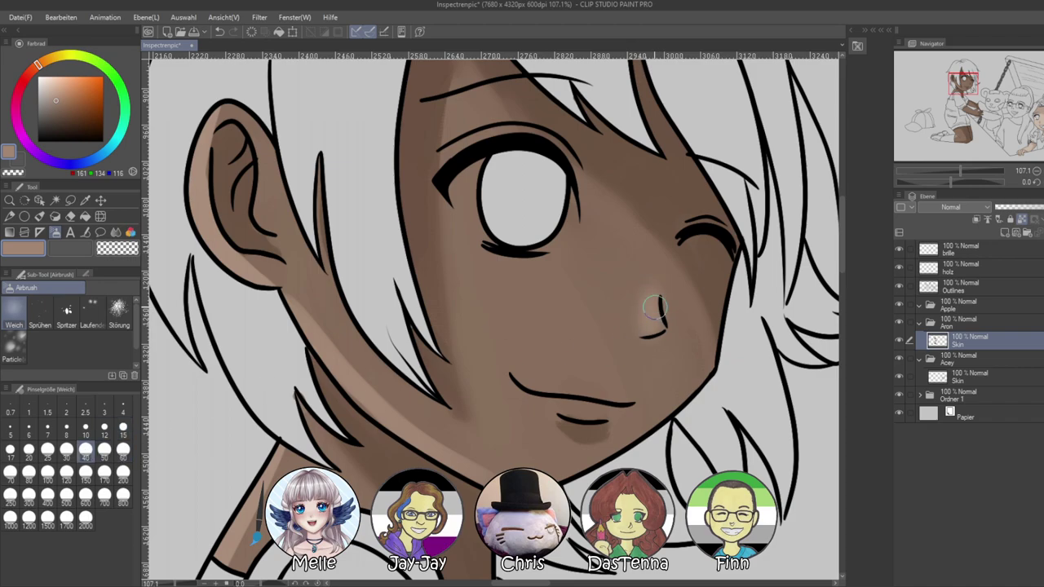
left_click_drag(538, 192, 463, 266)
Airbrush the white of Aron's open eye in pure white and cover the overspill beneath it with skin brown (RGB 134, 109, 92)
left_click_drag(69, 85, 37, 76)
mouse_move(404, 237)
left_mouse_down()
mouse_move(405, 261)
mouse_move(388, 286)
mouse_move(403, 319)
mouse_move(413, 236)
left_mouse_up()
mouse_move(496, 325)
left_mouse_down()
mouse_move(467, 318)
mouse_move(489, 286)
mouse_move(490, 254)
mouse_move(488, 284)
left_mouse_up()
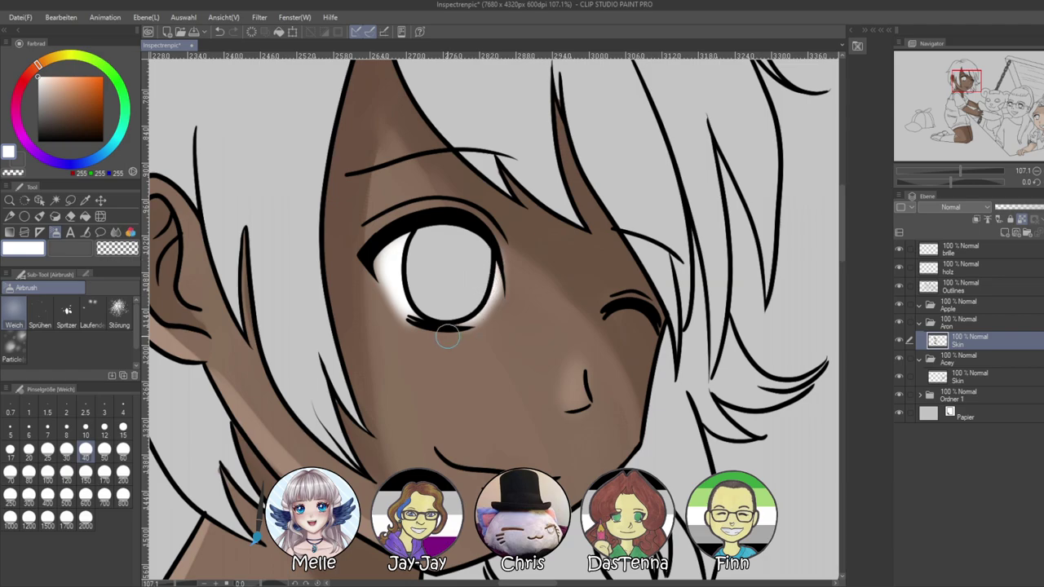
left_click(418, 342, "alt")
mouse_move(418, 340)
left_mouse_down()
mouse_move(399, 320)
mouse_move(406, 336)
left_mouse_up()
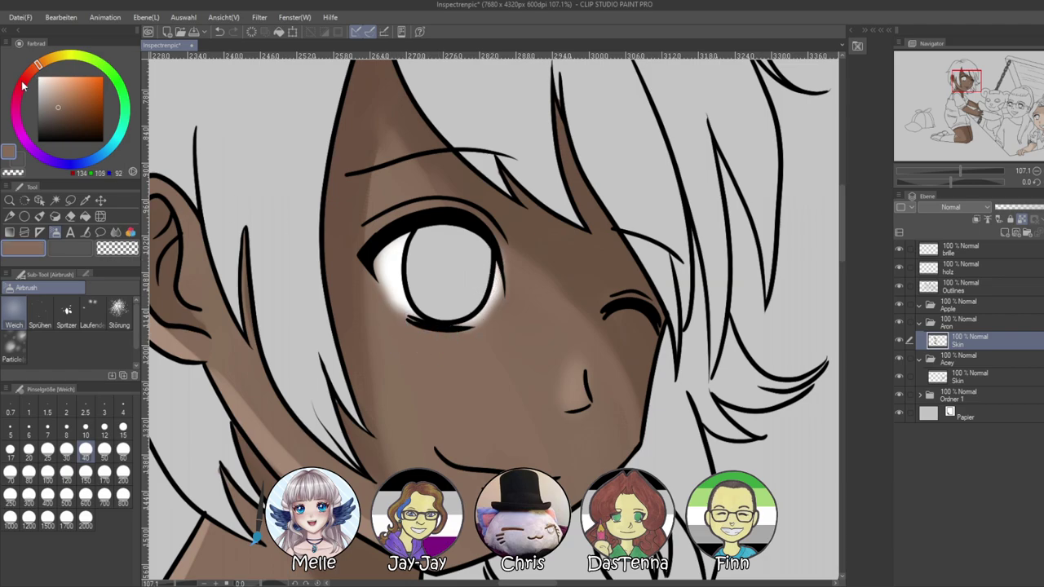
Shade the white of Aron's open eye softly with dark grey (RGB 59, 59, 59)
left_click(37, 127)
mouse_move(423, 251)
left_mouse_down()
mouse_move(392, 235)
mouse_move(423, 226)
mouse_move(431, 237)
mouse_move(401, 241)
mouse_move(385, 266)
mouse_move(414, 283)
mouse_move(380, 271)
mouse_move(491, 265)
mouse_move(499, 300)
left_mouse_up()
left_click_drag(488, 246, 499, 295)
Add a new raster layer and place it inside the Apple folder
left_click_drag(950, 173, 940, 173)
mouse_move(824, 457)
left_mouse_down()
mouse_move(715, 315)
mouse_move(654, 371)
left_mouse_up()
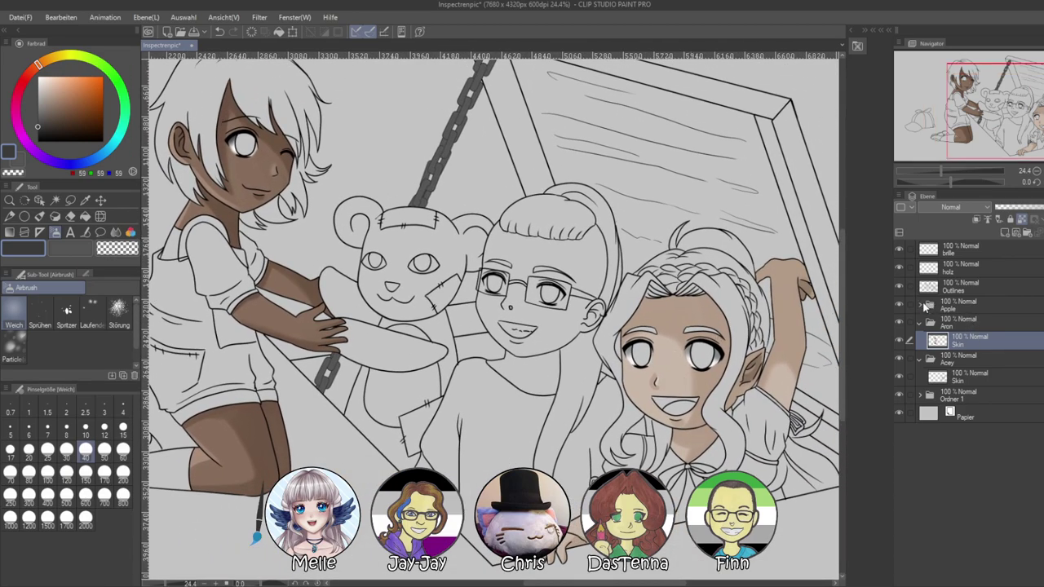
left_click(1013, 234)
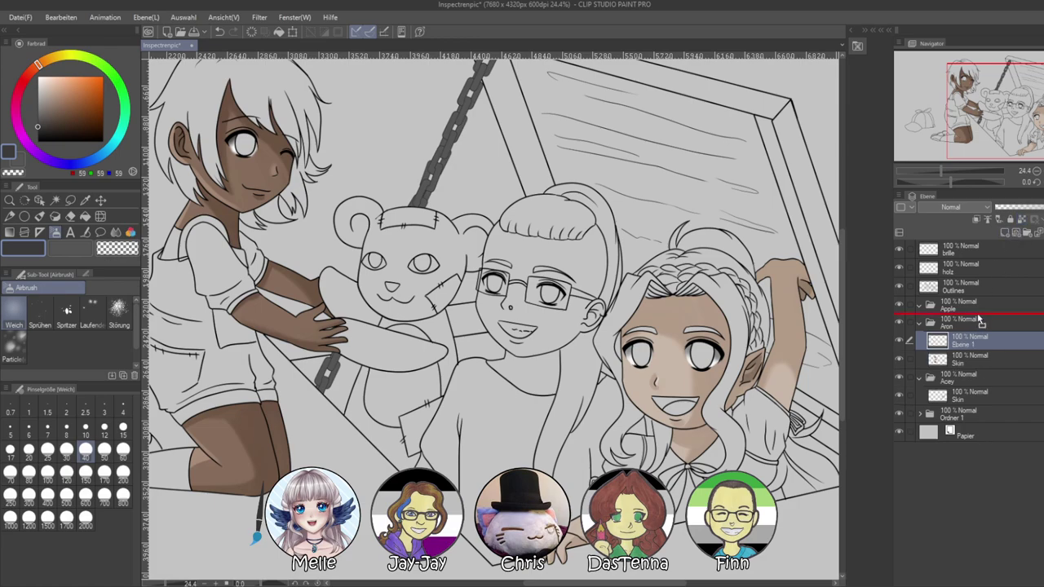
left_click_drag(979, 320, 982, 320)
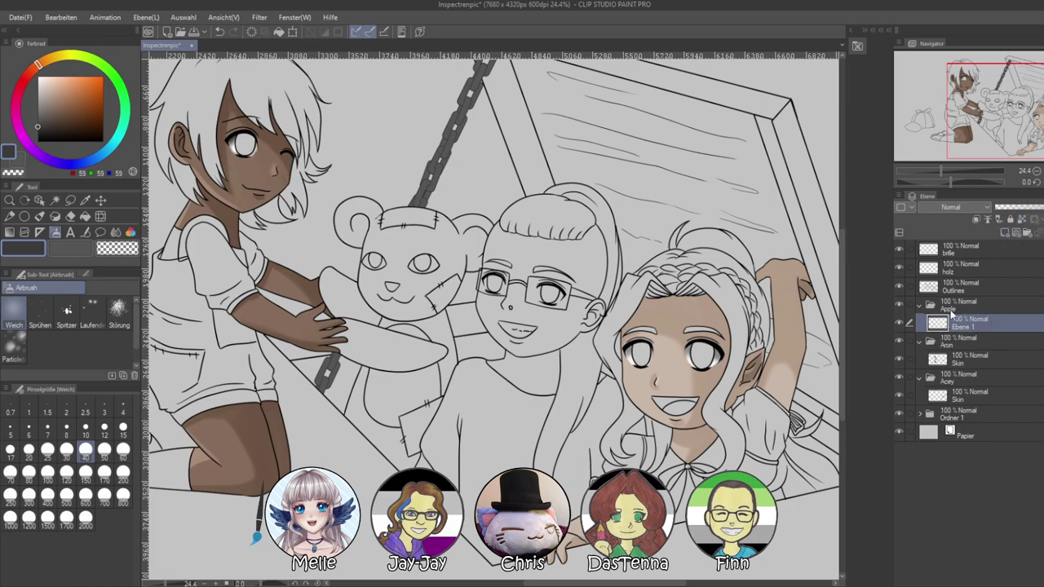
Select the face, ear, neck and arm skin areas of the middle character with glasses, using Automatische Auswahl on the Outlines layer
left_click(949, 279)
scroll(490, 310, "up", 1)
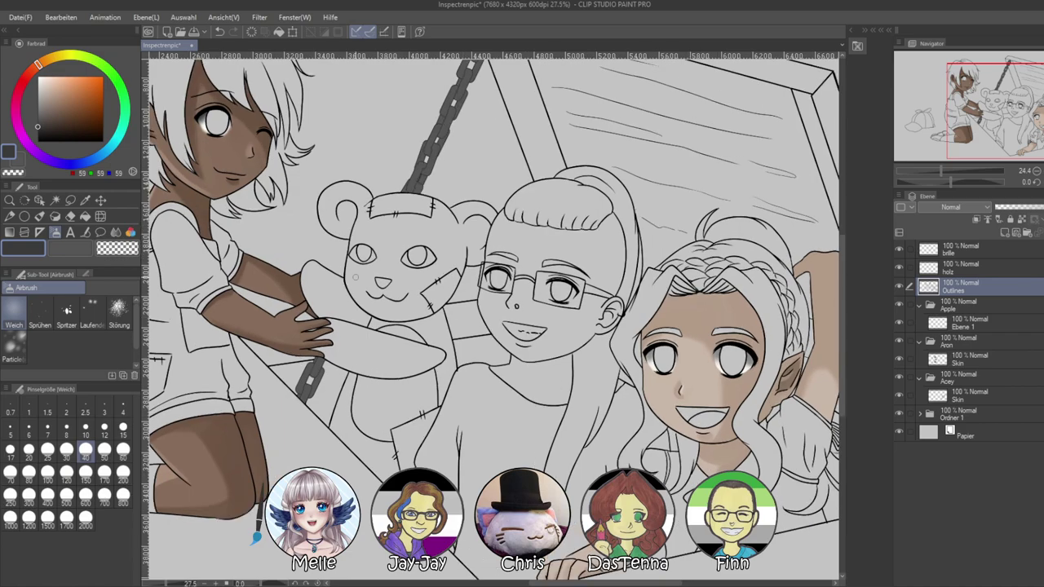
left_click(55, 201)
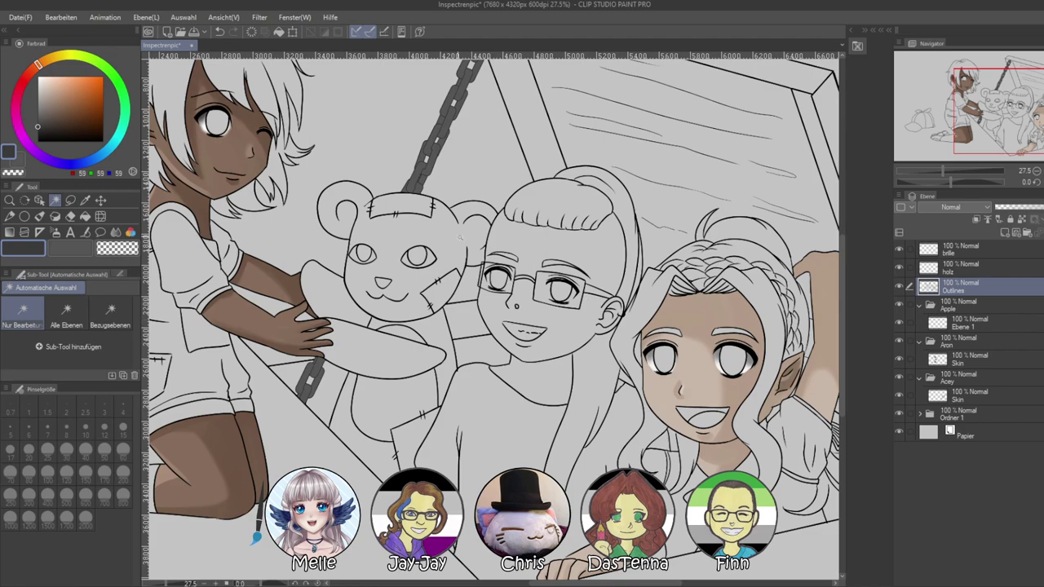
left_click(582, 253)
scroll(588, 282, "up", 4)
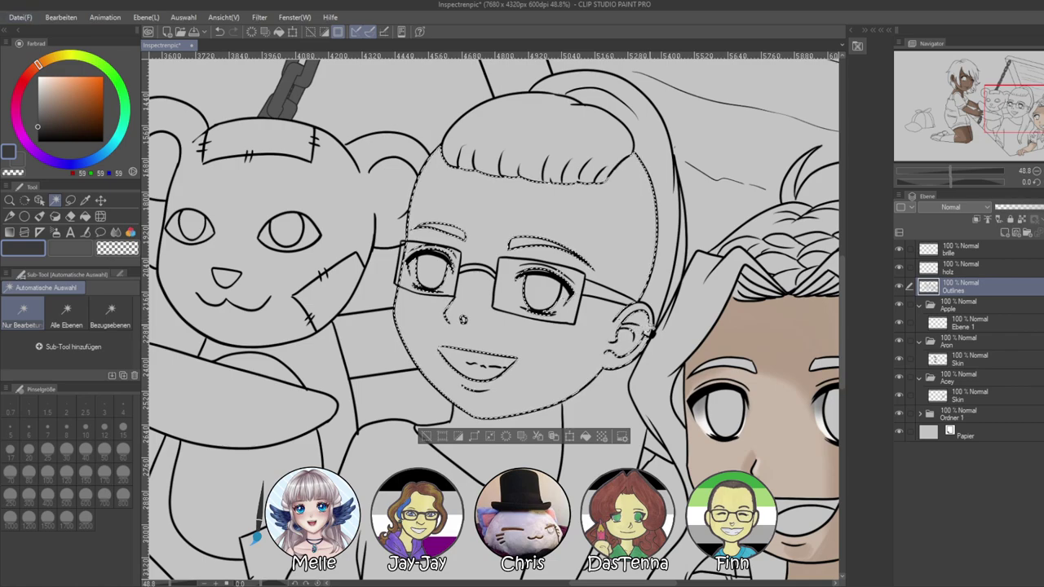
left_click(528, 425, "shift")
scroll(481, 398, "down", 2)
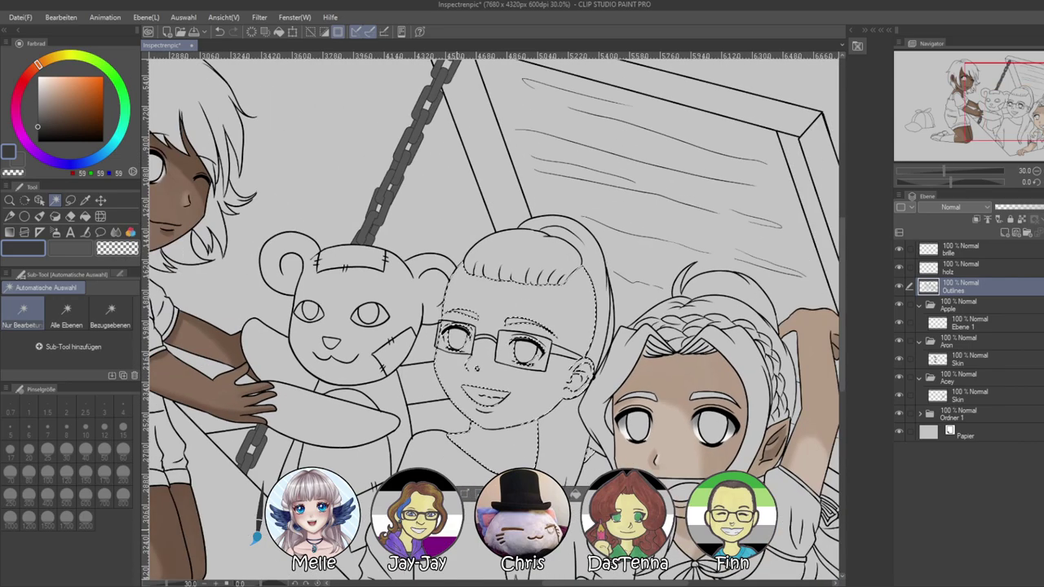
left_click_drag(449, 509, 441, 429)
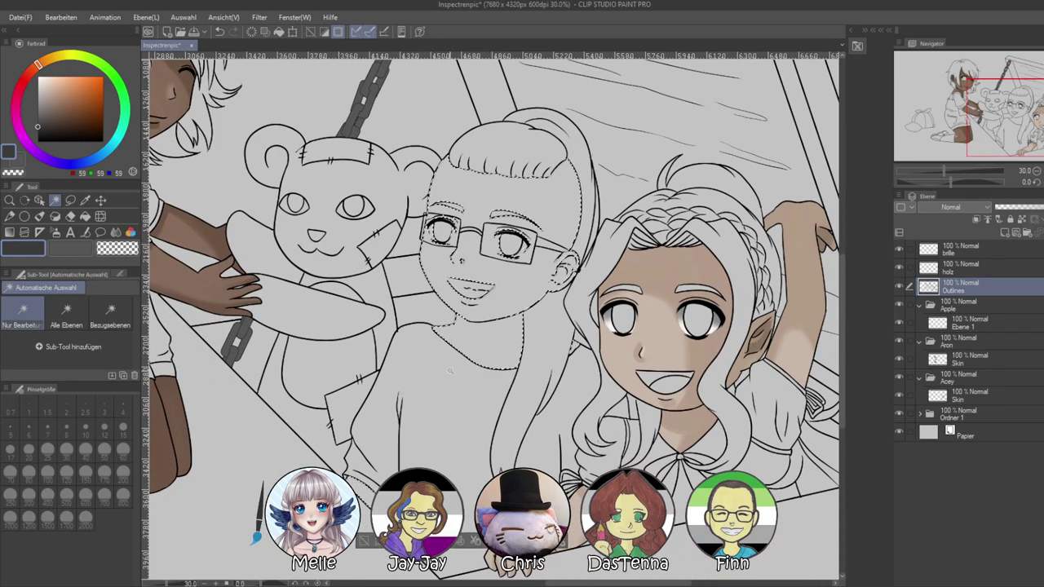
scroll(448, 373, "down", 1)
scroll(498, 279, "up", 3)
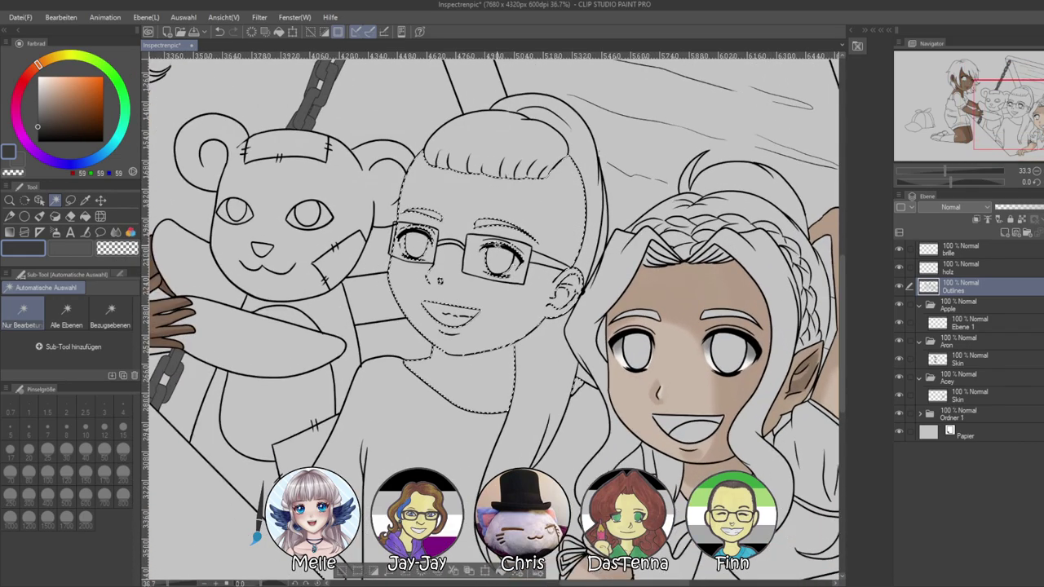
scroll(256, 537, "up", 3)
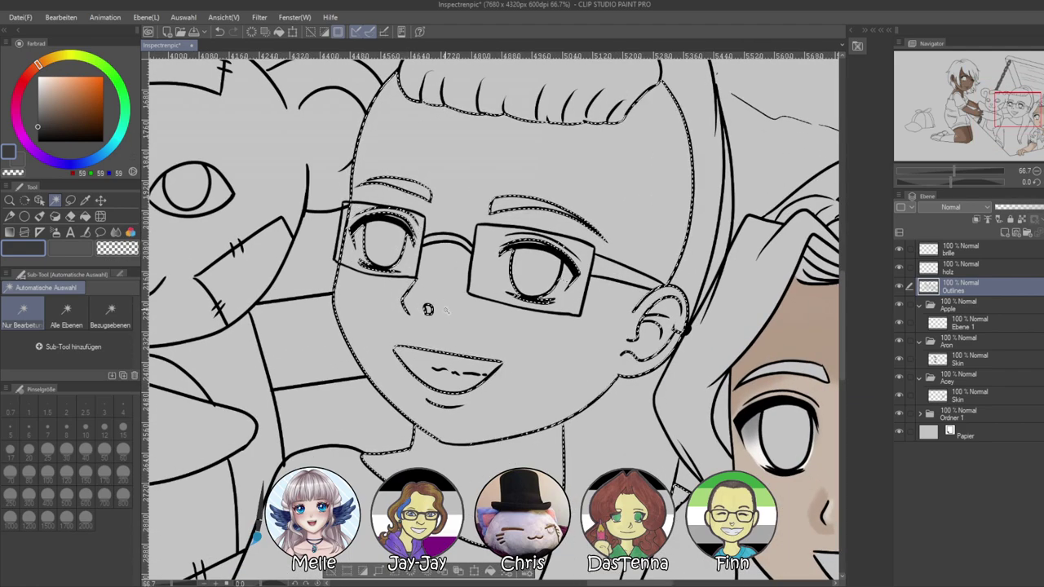
scroll(568, 324, "down", 2)
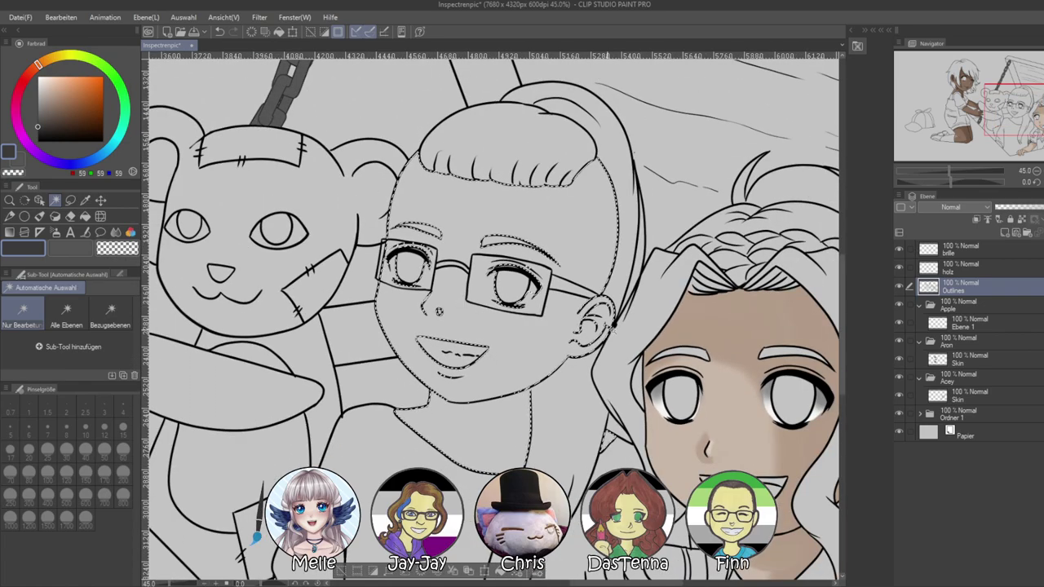
Fill the selected skin on the Apple folder's new layer with light brown (RGB 181, 144, 119) and clear the selection
left_click(963, 325)
scroll(484, 322, "down", 4)
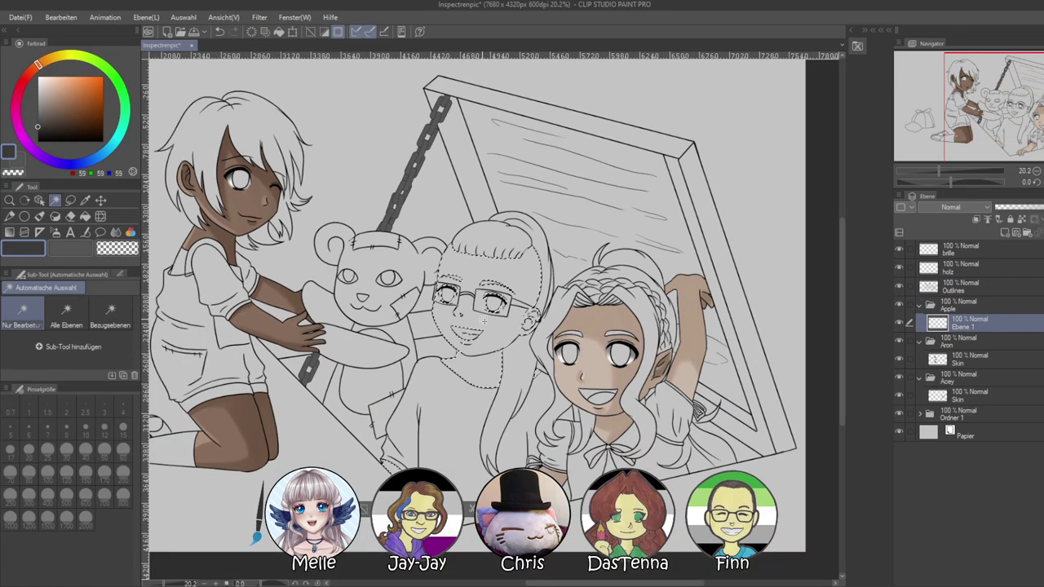
scroll(484, 321, "down", 1)
scroll(389, 322, "up", 1)
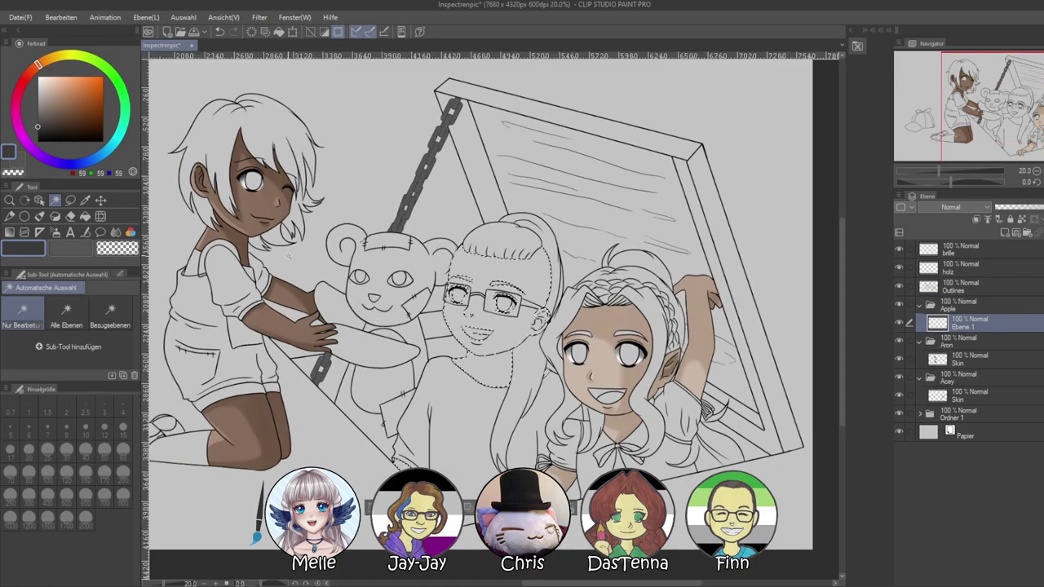
left_click(54, 108)
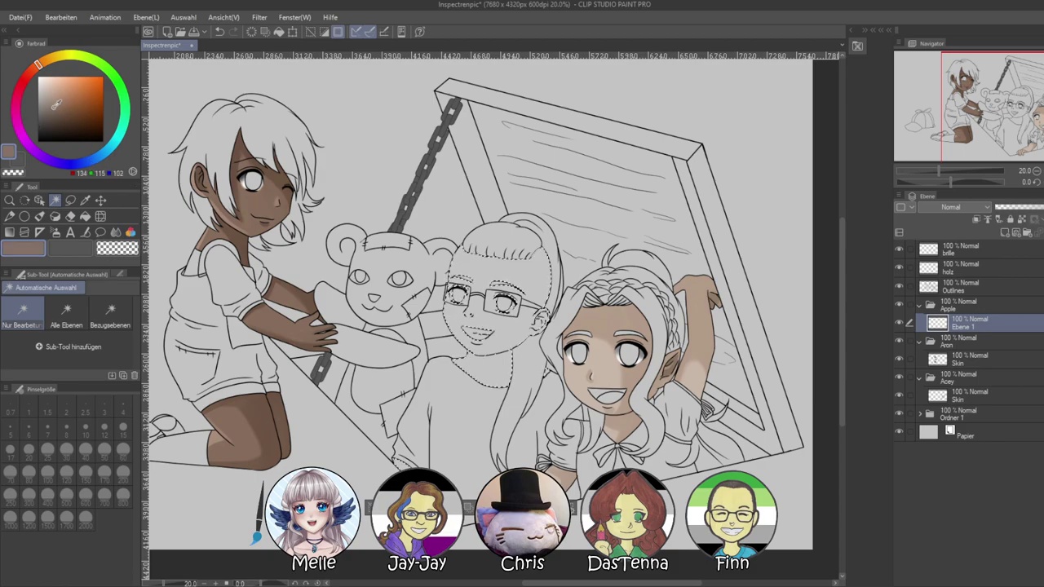
left_click_drag(36, 69, 43, 72)
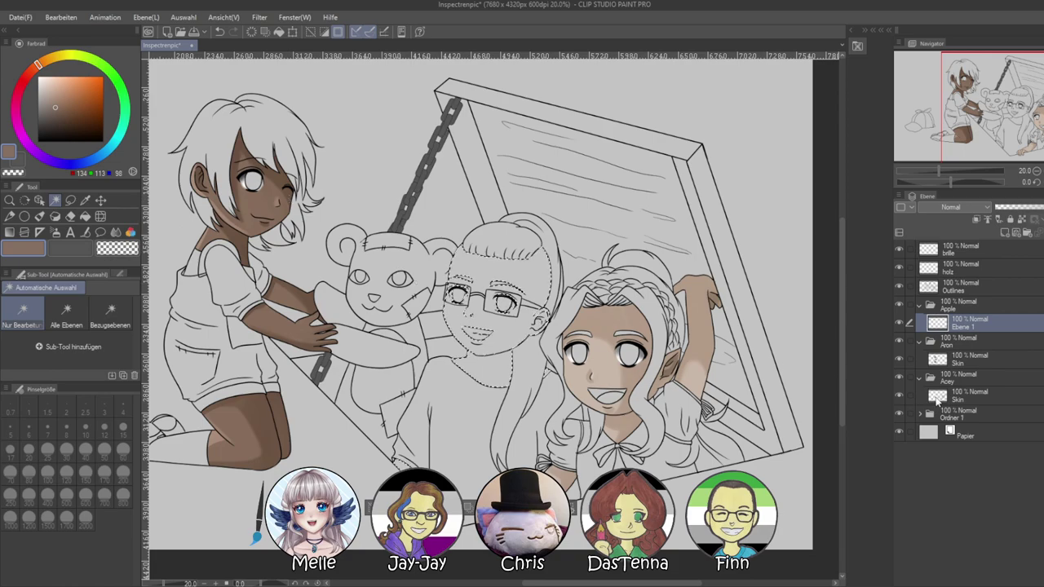
key("alt+BackSpace")
left_click_drag(49, 94, 62, 92)
key("alt+BackSpace")
key("alt+BackSpace")
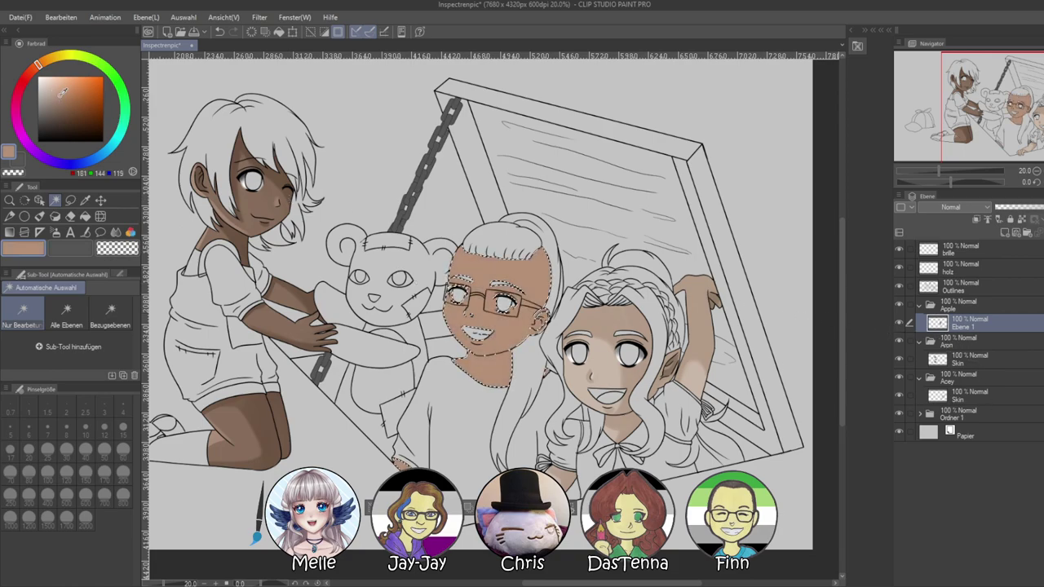
key("ctrl+d")
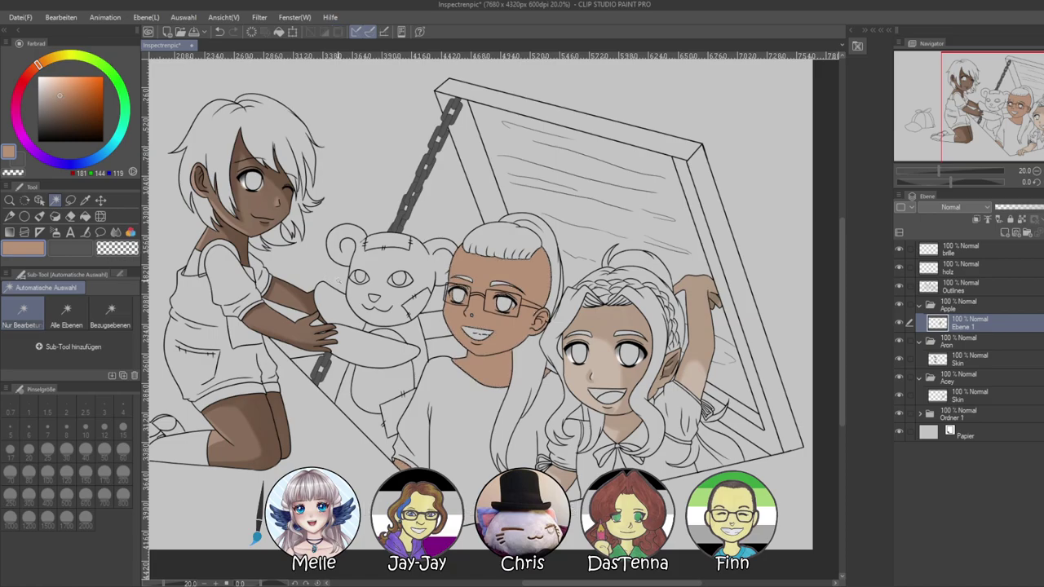
Touch up unfilled gaps in the skin around the eyes of the character with glasses using Runder Mischpinsel at size 15
key("ctrl+minus")
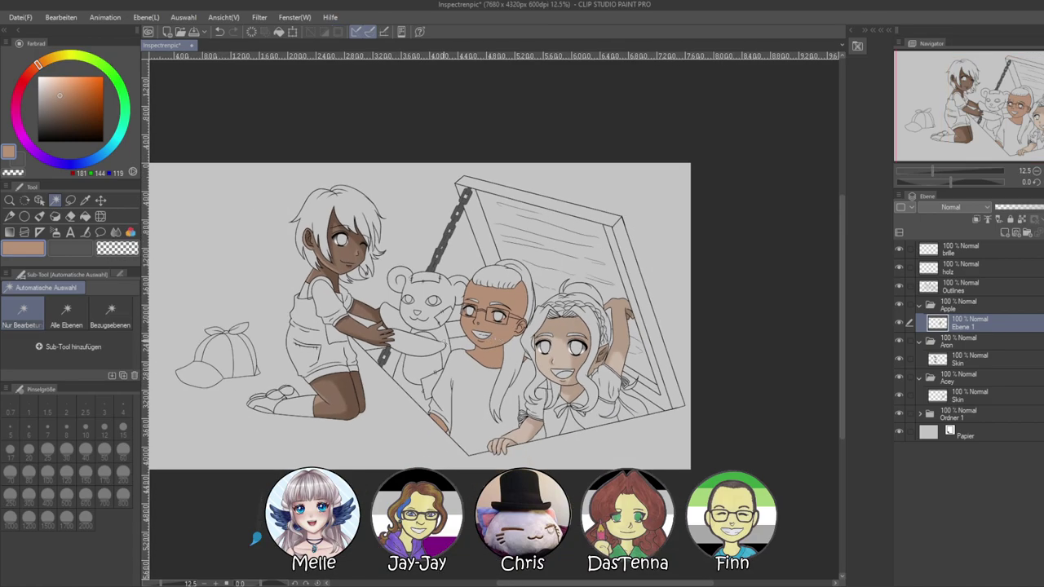
scroll(494, 338, "up", 10)
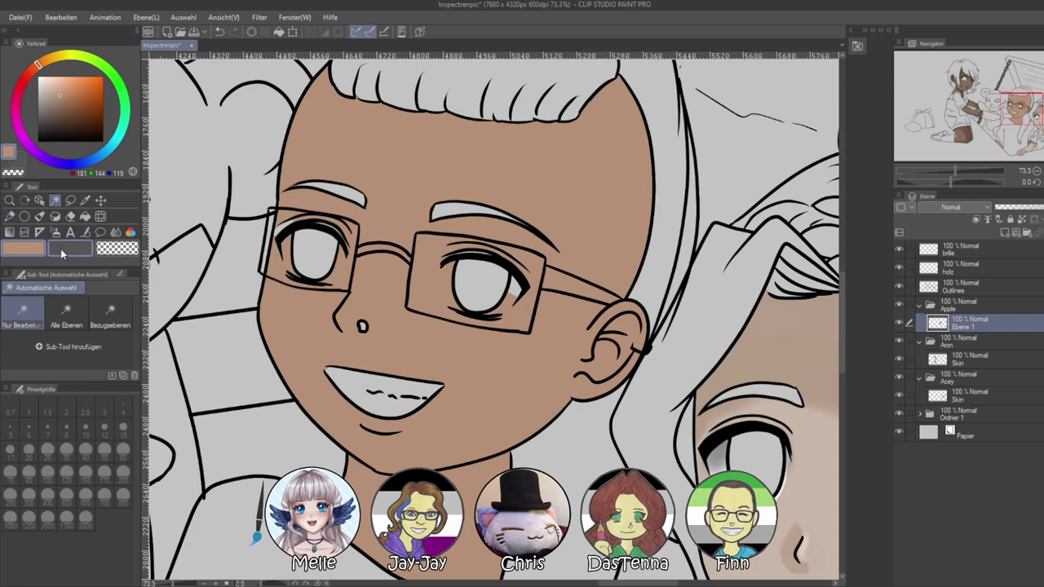
left_click(39, 216)
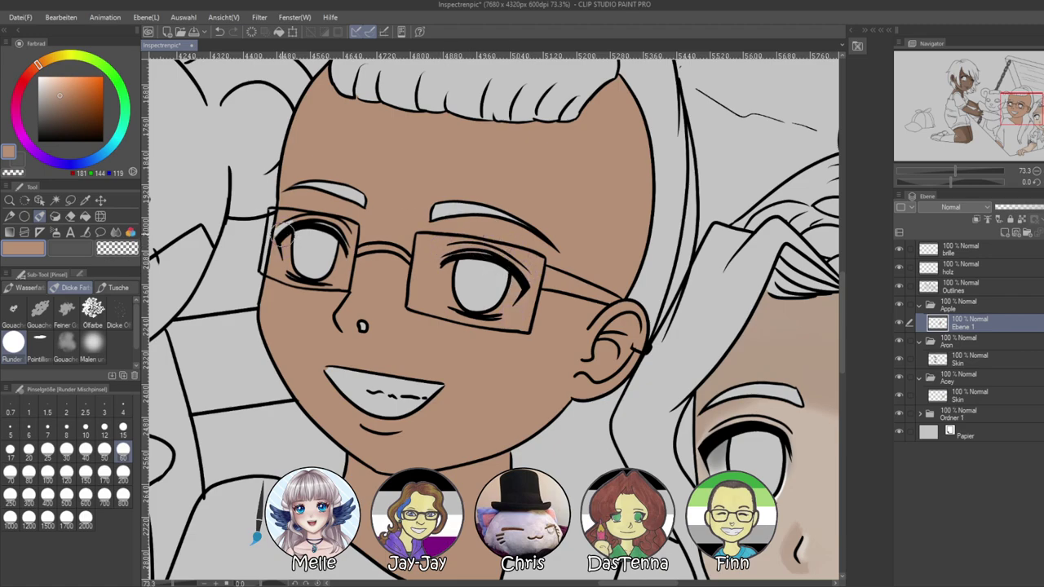
left_click(122, 429)
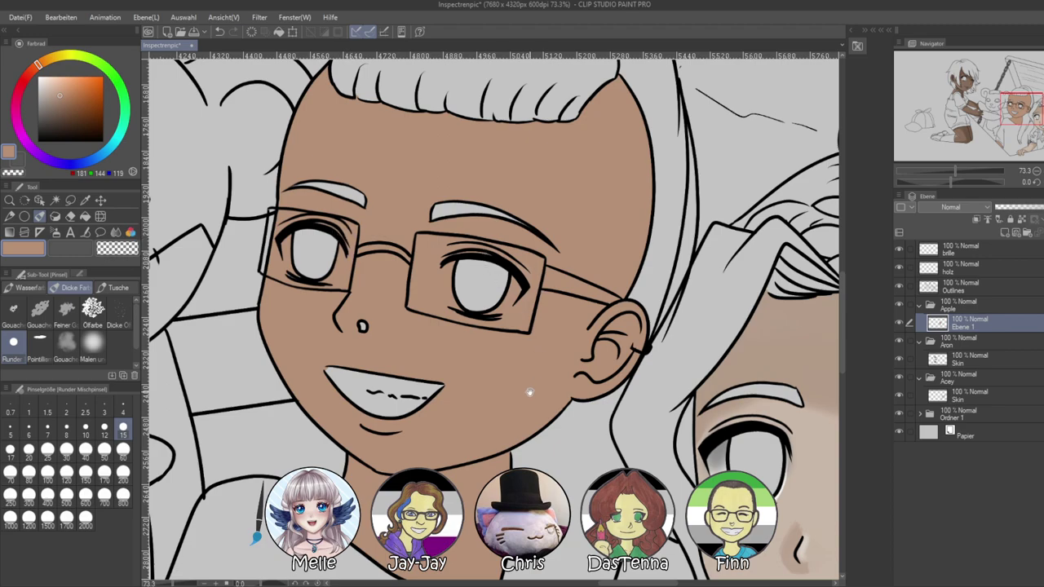
scroll(536, 312, "down", 3)
left_click_drag(450, 428, 428, 159)
left_click_drag(366, 236, 611, 317)
left_click_drag(576, 284, 409, 264)
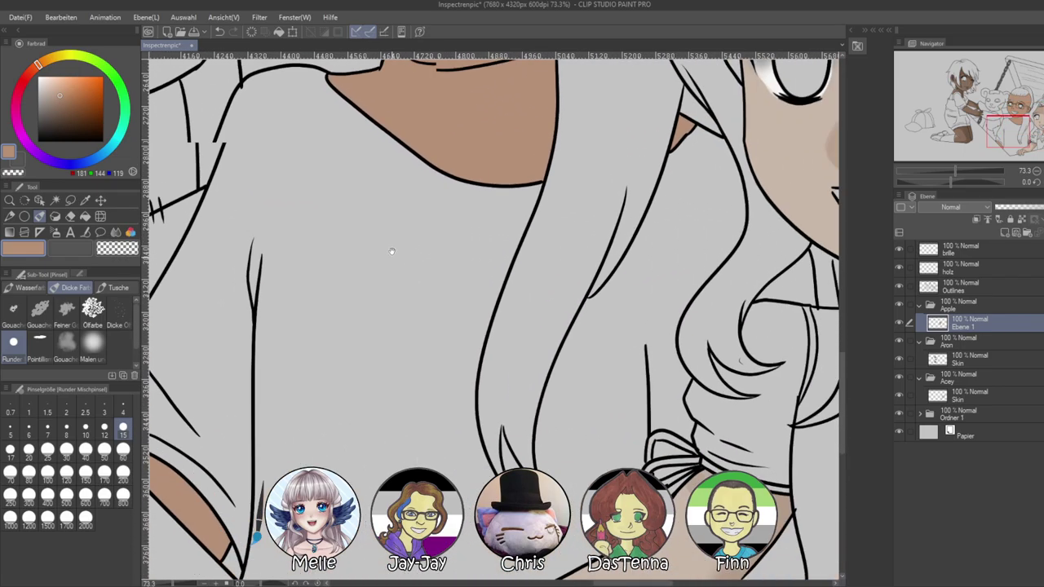
Add a clipped layer with Multiplizieren blending above the skin fill in the Apple folder
scroll(409, 264, "up", 8)
mouse_move(953, 174)
left_mouse_down()
mouse_move(935, 177)
mouse_move(943, 183)
left_mouse_up()
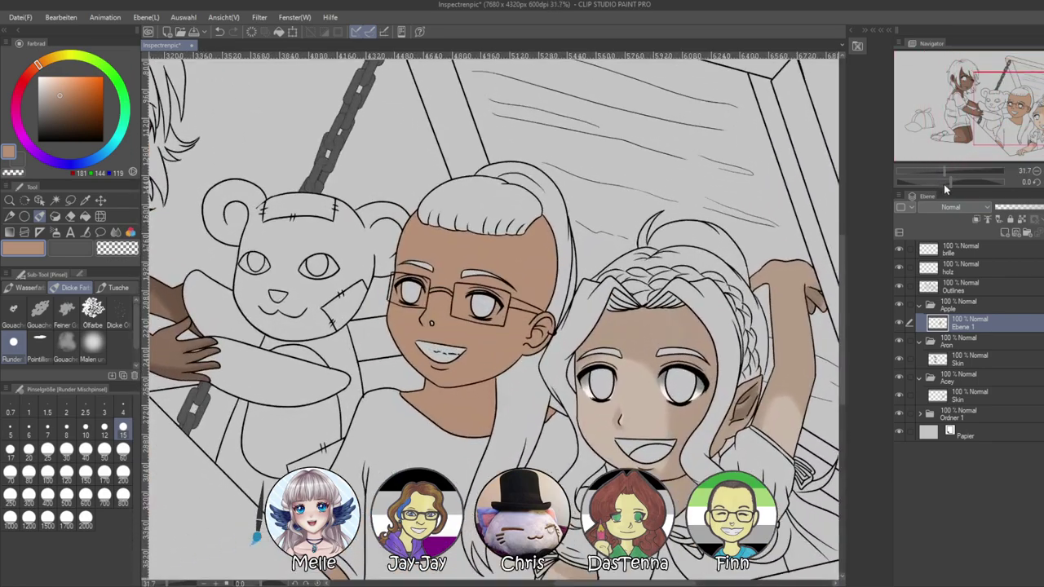
left_click(1005, 232)
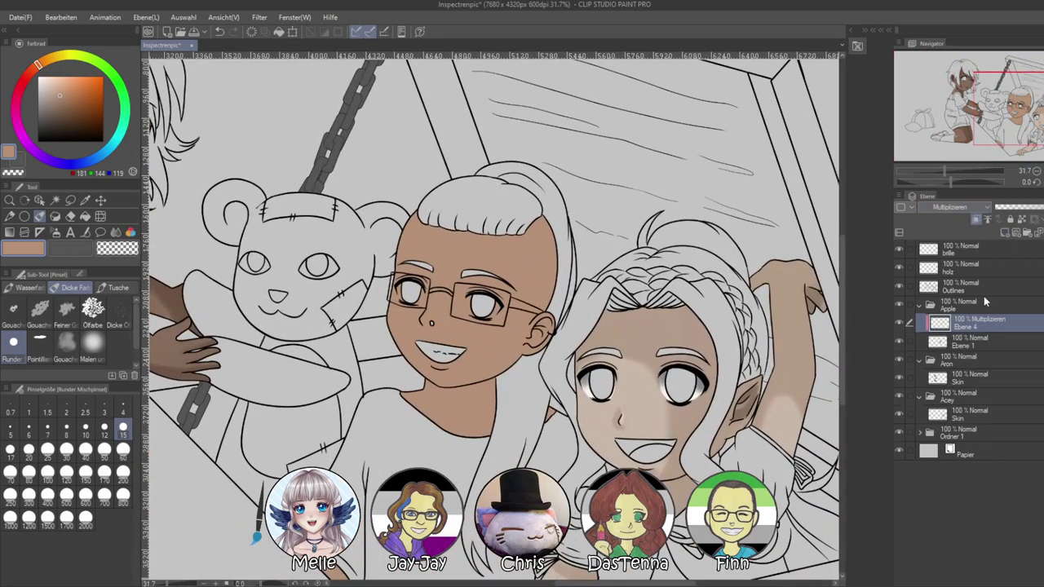
Paint a broad size 200 shadow over the ear side of Apple's face at 47 % layer opacity and merge it into the skin layer
left_click(122, 476)
mouse_move(504, 233)
left_mouse_down()
mouse_move(514, 379)
mouse_move(534, 330)
left_mouse_up()
left_click_drag(535, 219, 543, 352)
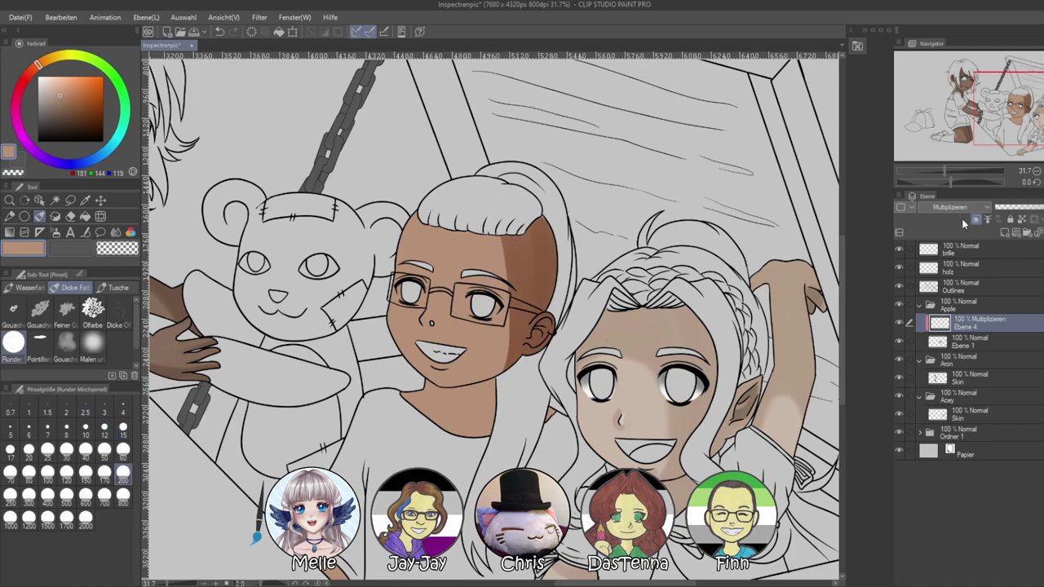
left_click(1032, 209)
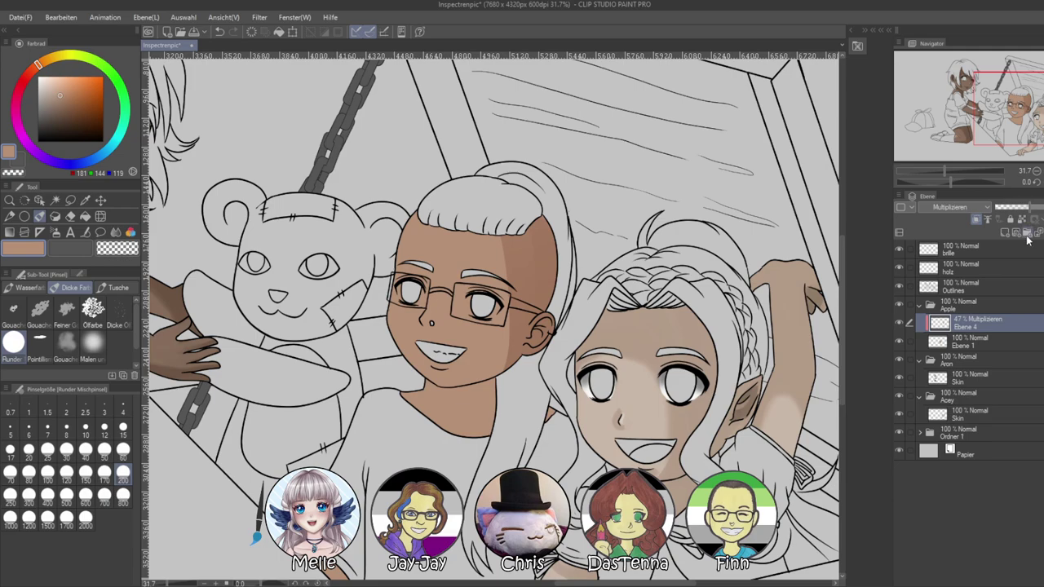
key("ctrl+e")
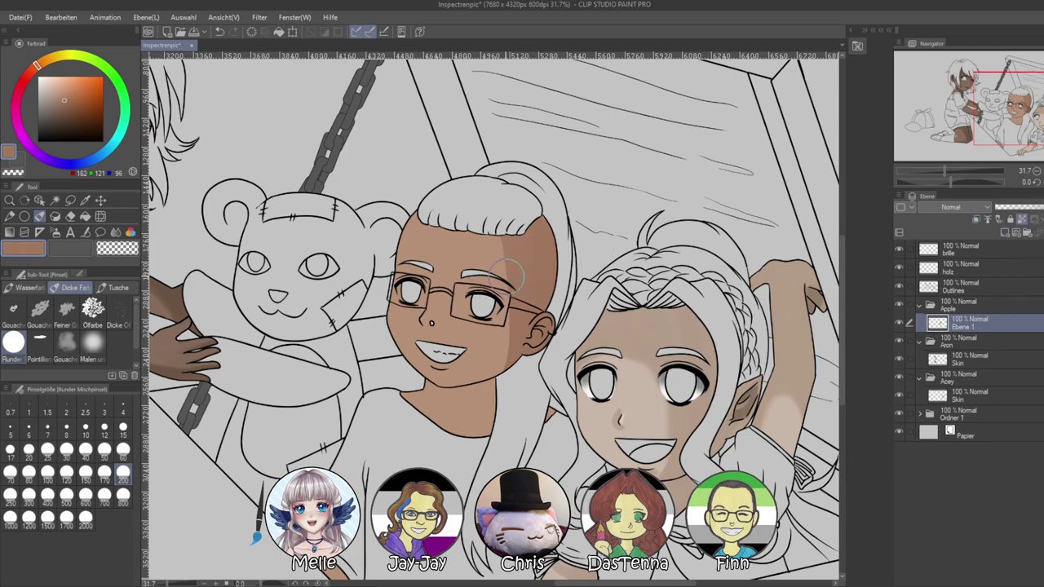
Widen the face shadow with RGB 162, 121, 96 and shade Apple's neck using Runder Mischpinsel at size 80
left_click_drag(506, 240, 475, 375)
mouse_move(499, 235)
left_mouse_down()
mouse_move(497, 342)
mouse_move(469, 363)
left_mouse_up()
key("bracketleft")
key("bracketleft")
key("bracketleft")
key("bracketleft")
key("bracketleft")
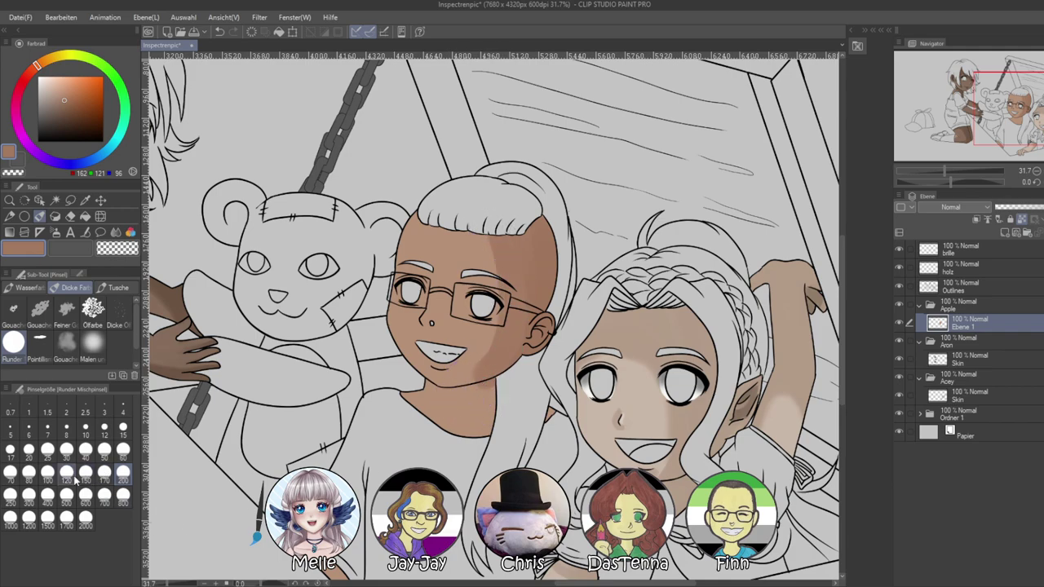
mouse_move(430, 386)
left_mouse_down()
mouse_move(489, 385)
mouse_move(431, 386)
mouse_move(419, 377)
mouse_move(476, 392)
mouse_move(439, 391)
mouse_move(485, 390)
mouse_move(484, 472)
left_mouse_up()
left_click_drag(482, 388, 458, 467)
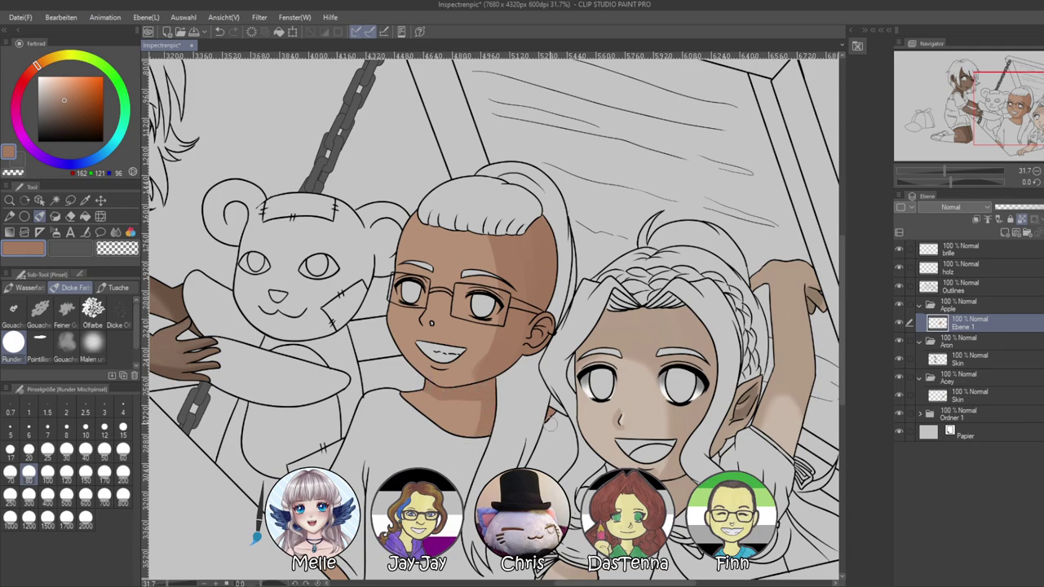
Shade the skin around Apple's eyes and nose bridge and along the forehead beneath the hairline
mouse_move(403, 275)
left_mouse_down()
mouse_move(419, 266)
mouse_move(491, 289)
left_mouse_up()
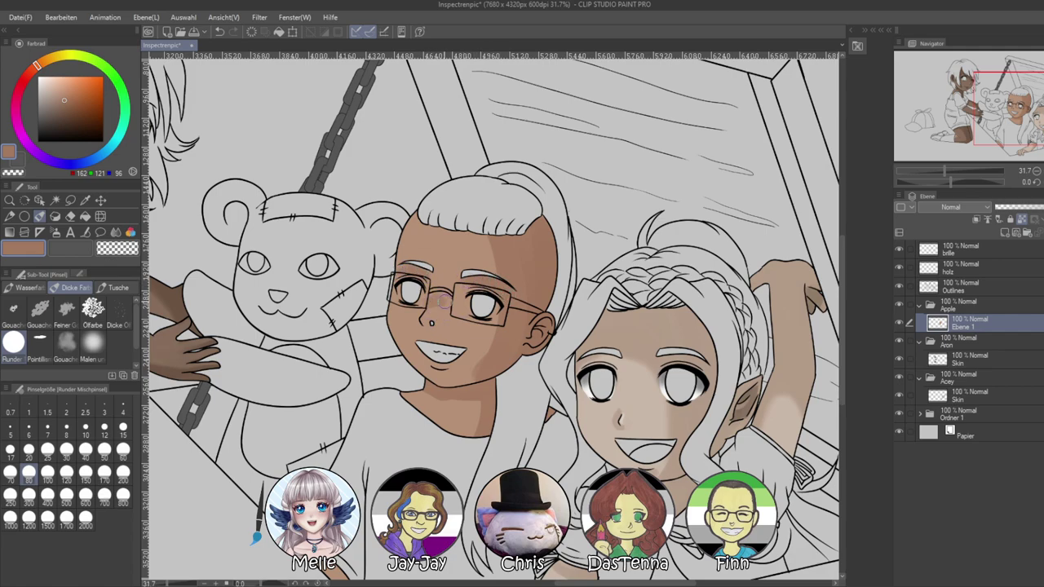
left_click_drag(429, 233, 481, 235)
left_click_drag(527, 400, 591, 186)
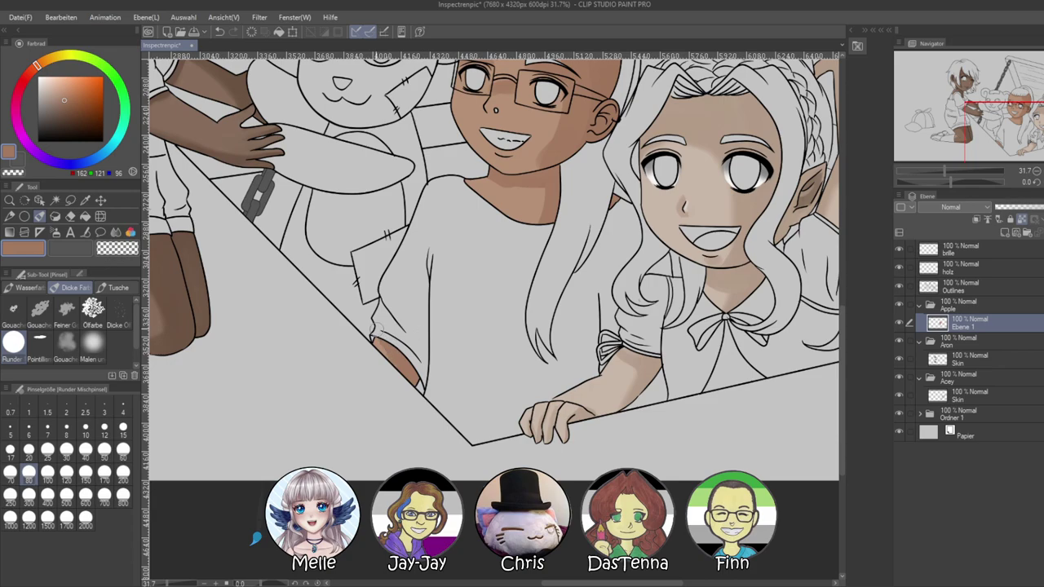
scroll(453, 312, "up", 5)
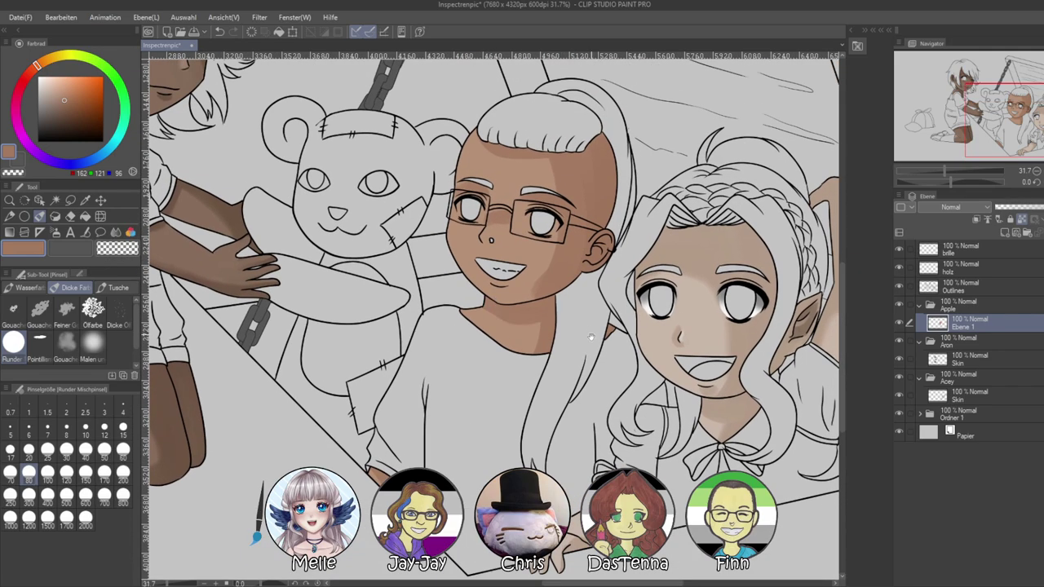
Add shadows under Apple's lower lip and nose at brush size 40, refining the nose shading with sampled skin tones
scroll(593, 330, "up", 2)
left_click_drag(937, 171, 957, 169)
left_click(106, 455)
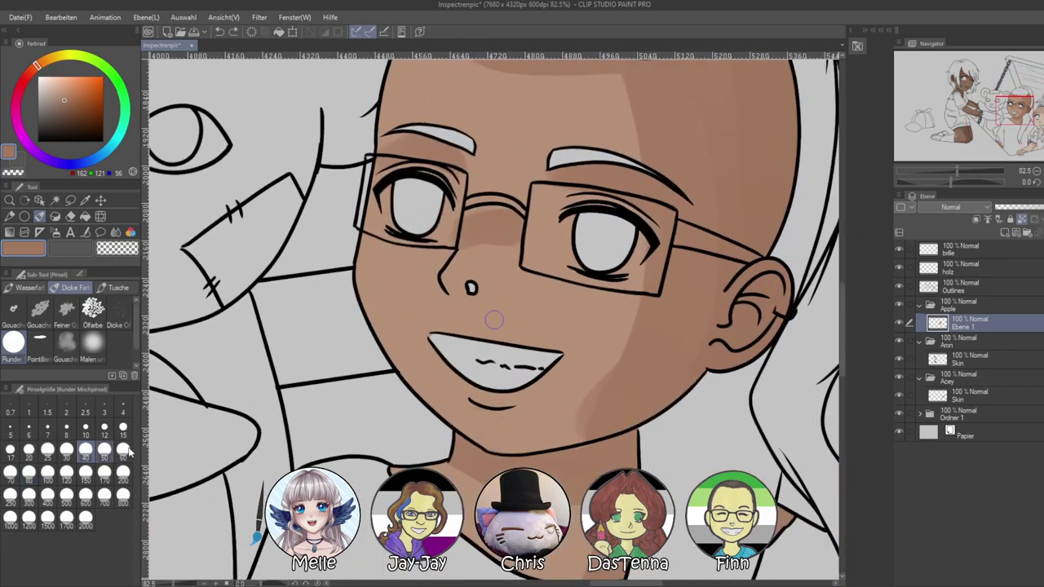
mouse_move(475, 409)
left_mouse_down()
mouse_move(493, 421)
mouse_move(511, 414)
left_mouse_up()
mouse_move(467, 301)
left_mouse_down()
mouse_move(452, 280)
mouse_move(492, 297)
mouse_move(449, 283)
mouse_move(470, 297)
left_mouse_up()
left_click(496, 268, "alt")
left_click_drag(463, 261, 500, 300)
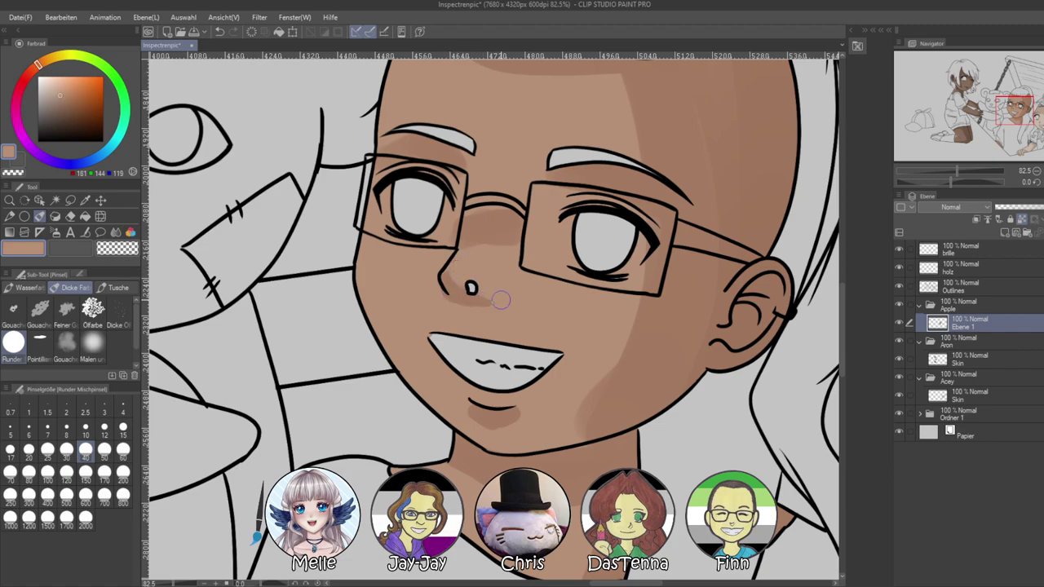
left_click(486, 220, "alt")
mouse_move(470, 219)
left_mouse_down()
mouse_move(502, 227)
mouse_move(487, 272)
mouse_move(466, 261)
mouse_move(485, 231)
mouse_move(462, 248)
mouse_move(510, 252)
mouse_move(474, 227)
mouse_move(516, 246)
mouse_move(465, 235)
mouse_move(457, 222)
mouse_move(448, 238)
mouse_move(499, 284)
mouse_move(501, 339)
left_mouse_up()
left_click(485, 275, "alt")
Paint a darker shadow band down the side of Apple's forehead and temple with RGB 159, 118, 93
left_click(661, 175, "alt")
left_click(754, 161, "alt")
left_click_drag(676, 81, 696, 265)
left_click_drag(694, 82, 685, 220)
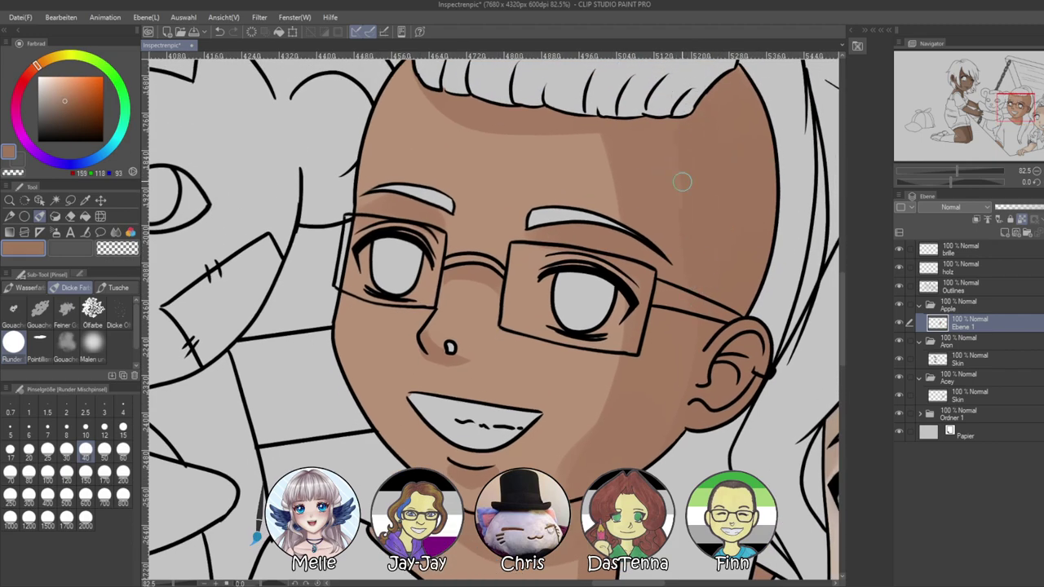
Soften the cheek shadow's edge with the intermediate tone RGB 176, 137, 112 and the Weichzeichnungsfilter blender at size 60
left_click_drag(697, 274, 549, 201)
left_click(422, 373, "alt")
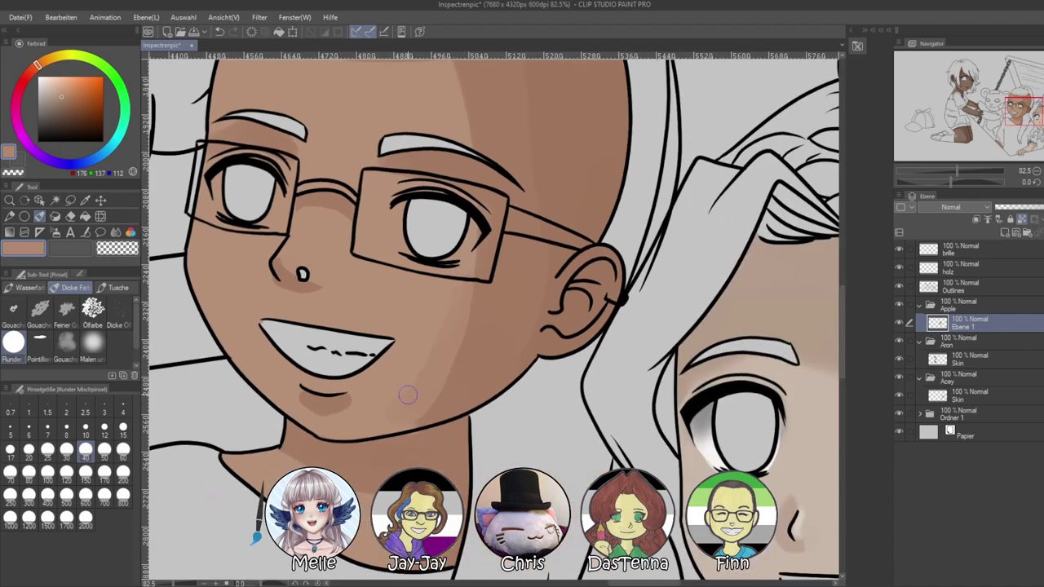
left_click(116, 233)
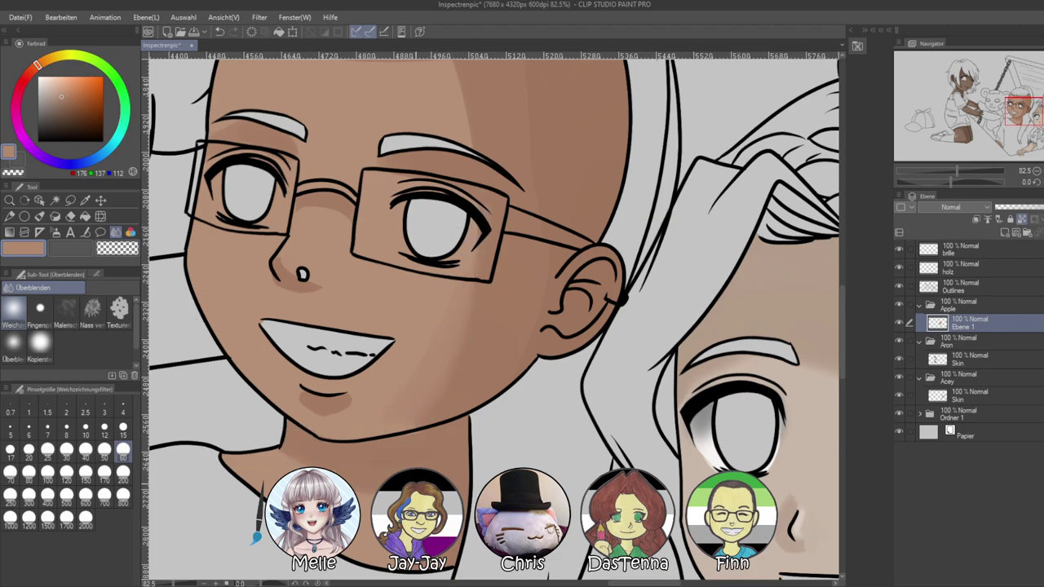
mouse_move(368, 283)
left_mouse_down()
mouse_move(367, 365)
mouse_move(441, 366)
left_mouse_up()
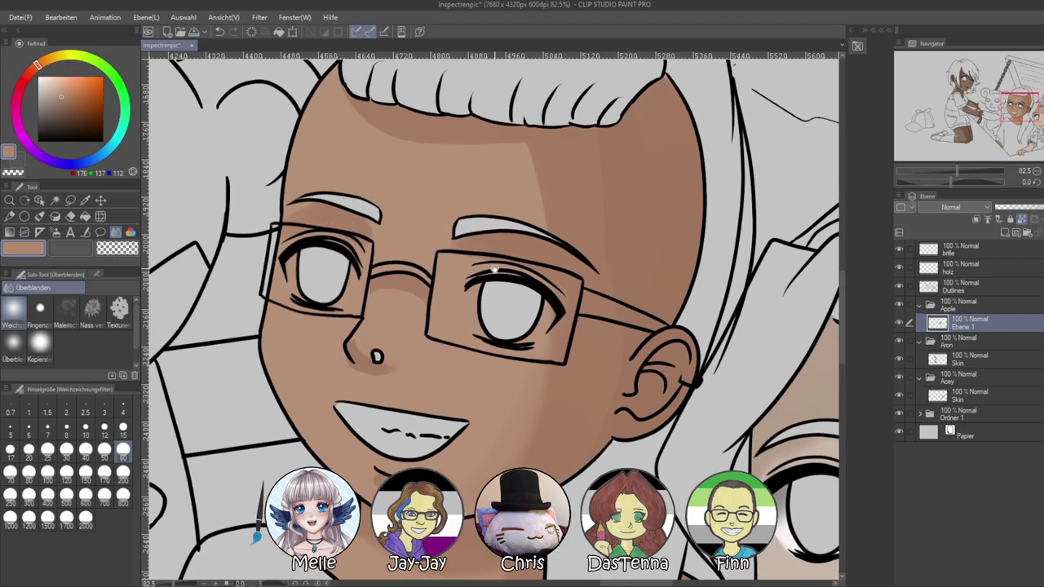
Shade the inside of Apple's ear with dark brown (RGB 132, 95, 71) using Runder Mischpinsel at size 15
left_click_drag(497, 259, 339, 166)
left_click(436, 308, "alt")
left_click(71, 104)
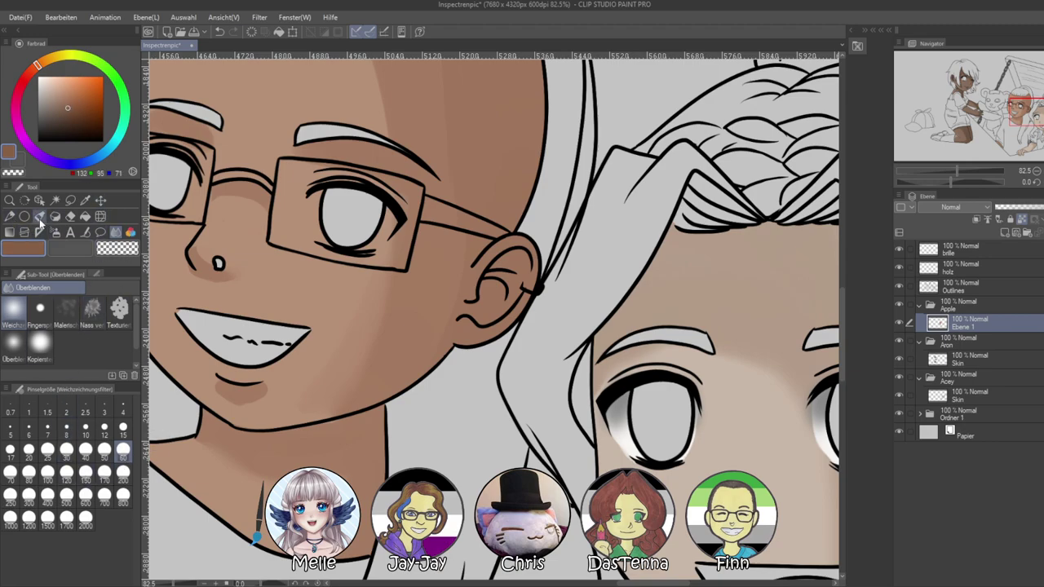
left_click(40, 217)
left_click(123, 426)
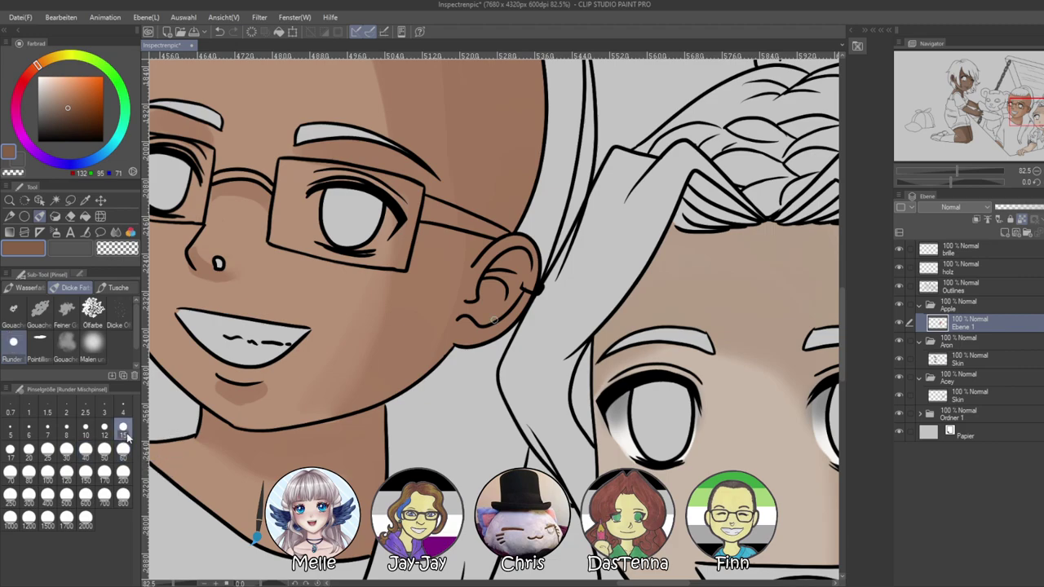
mouse_move(496, 296)
left_mouse_down()
mouse_move(489, 313)
mouse_move(484, 293)
left_mouse_up()
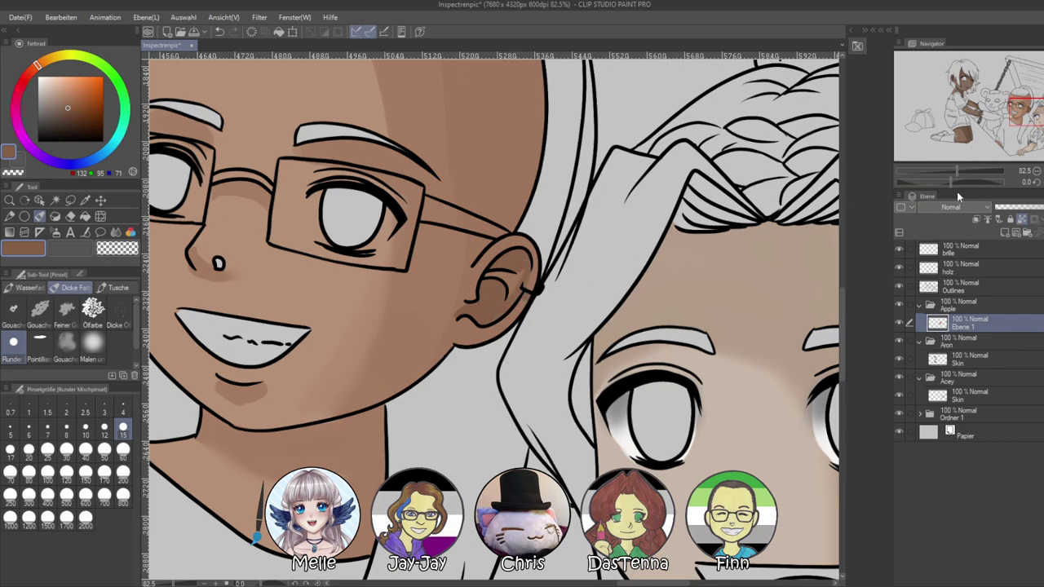
Paint a thin cast shadow along the lower and outer edges of the glasses lens nearest the ear
mouse_move(958, 171)
left_mouse_down()
mouse_move(935, 175)
mouse_move(974, 182)
mouse_move(957, 172)
left_mouse_up()
left_click_drag(592, 262, 542, 303)
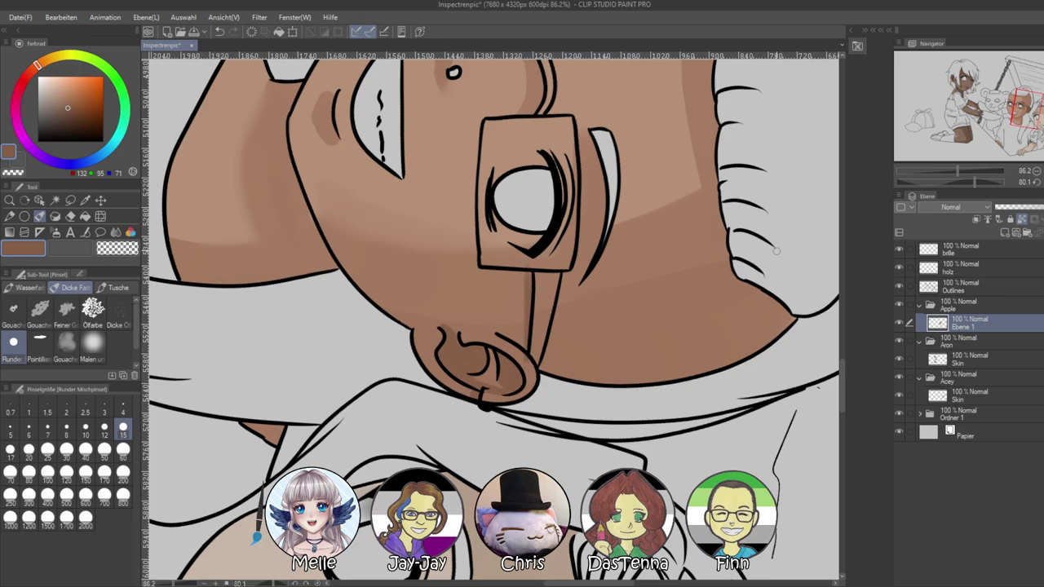
left_click_drag(479, 124, 472, 238)
left_click_drag(475, 161, 474, 265)
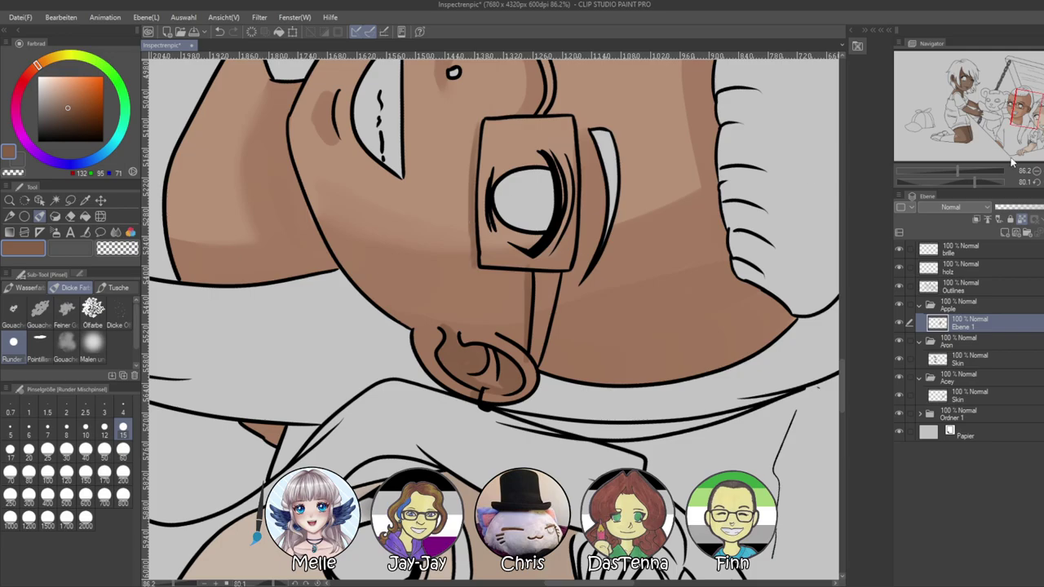
left_click_drag(970, 180, 945, 180)
left_click_drag(375, 377, 531, 326)
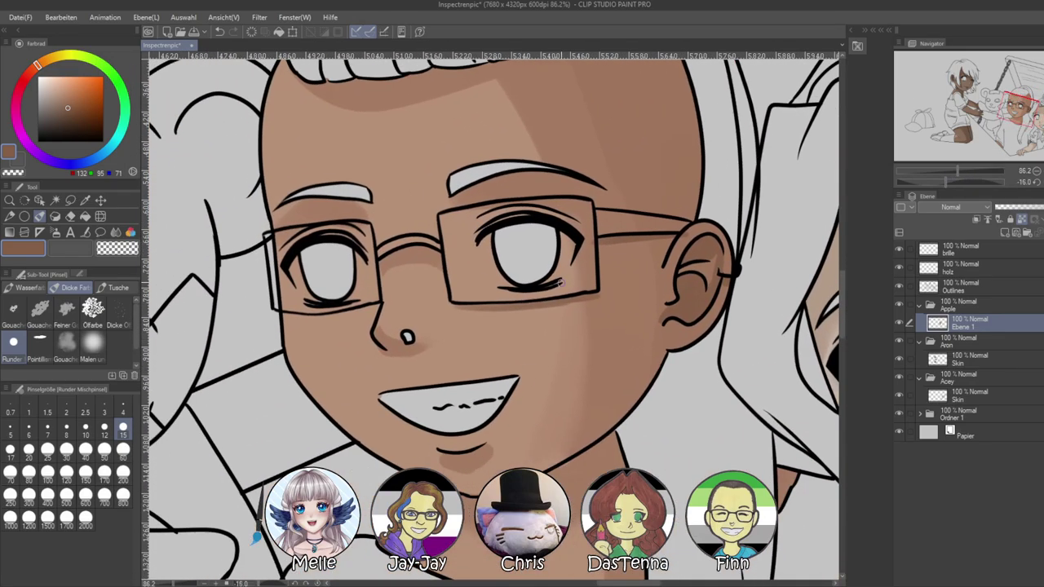
left_click_drag(599, 246, 602, 300)
left_click(599, 307, "alt")
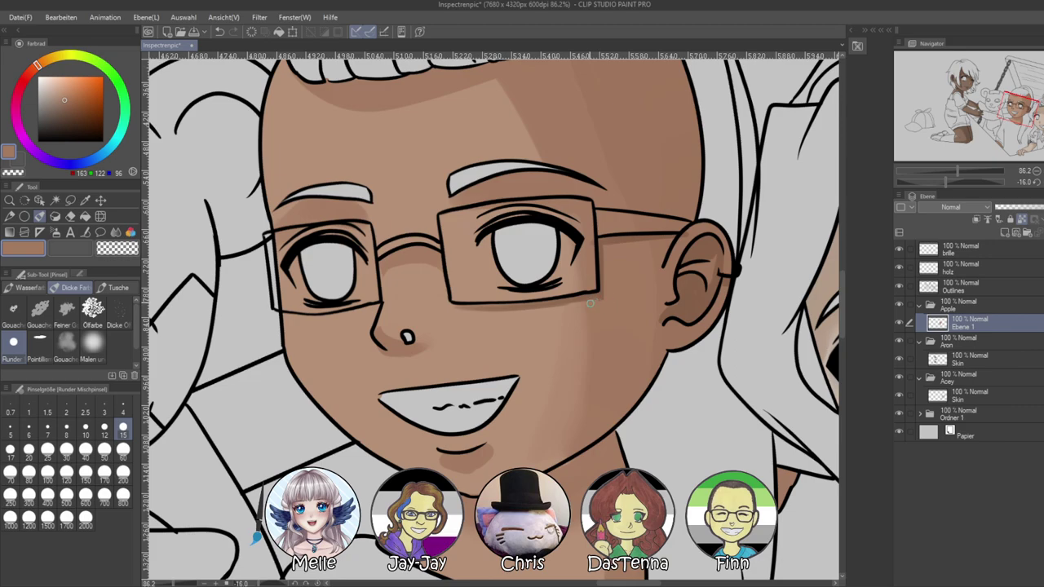
left_click(603, 246, "alt")
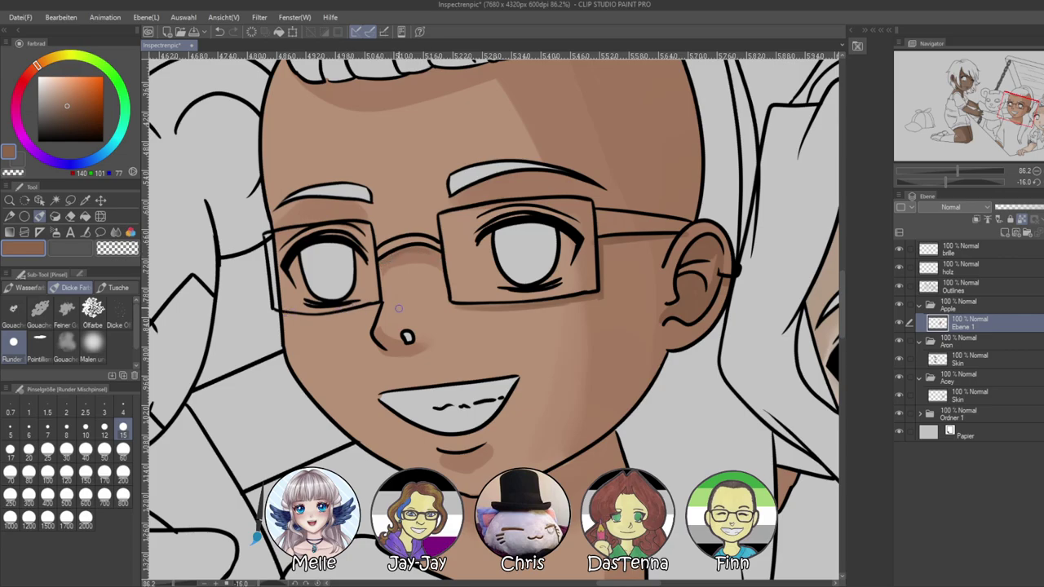
Paint cast shadows in RGB 140, 101, 77 beneath the other lens and beside the inner edge of the lens nearest the ear
left_click_drag(946, 183, 978, 182)
left_click_drag(540, 140, 529, 241)
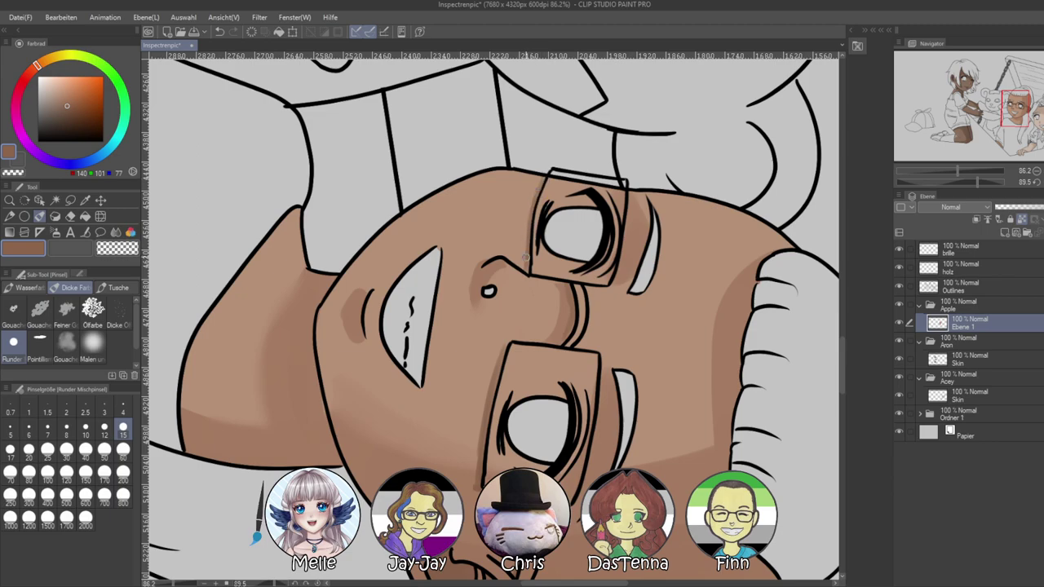
left_click(1036, 182)
left_click_drag(519, 271, 487, 309)
left_click_drag(500, 260, 490, 323)
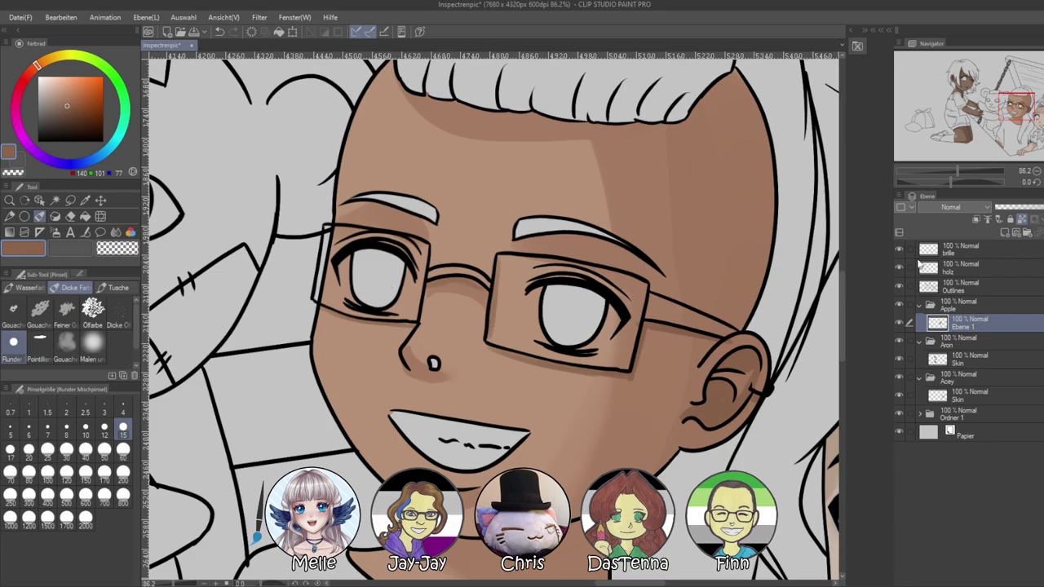
Touch up the shading along the glasses' temple arm and in Apple's ear with sampled skin shadow tones
left_click_drag(958, 174, 937, 182)
left_click_drag(952, 171, 960, 170)
left_click(505, 296, "alt")
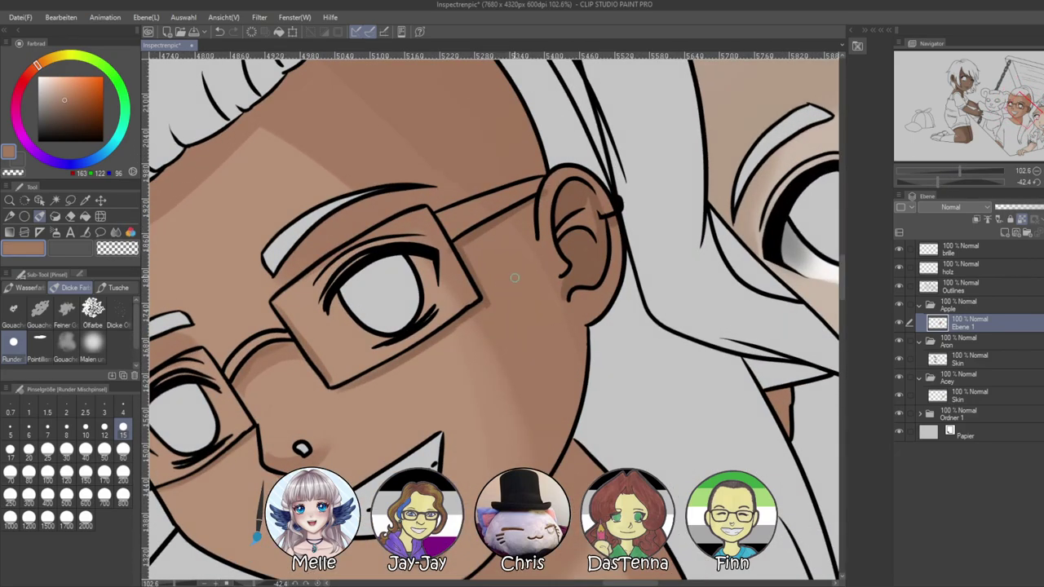
left_click(589, 211, "alt")
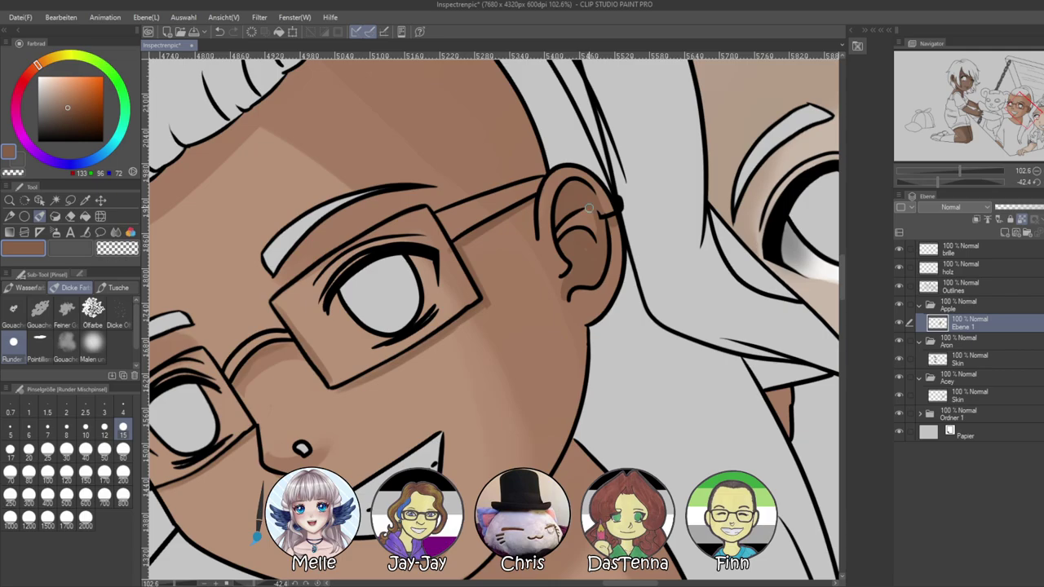
Soften the shadow transitions on Apple's face and neck with the Weichzeichnungsfilter blender at size 60
left_click(1036, 182)
left_click_drag(962, 170, 949, 169)
left_click_drag(785, 360, 781, 363)
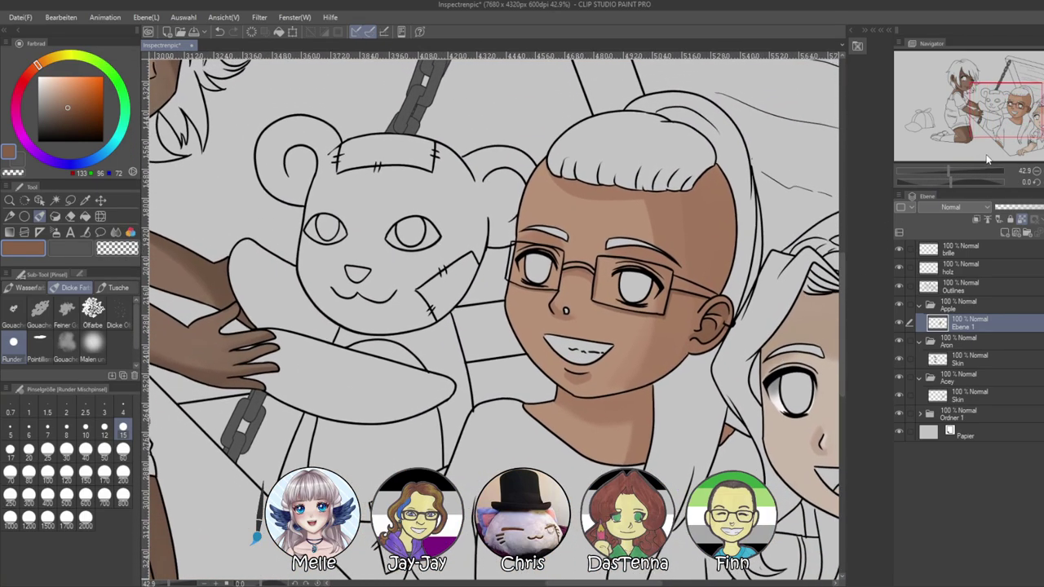
left_click(115, 232)
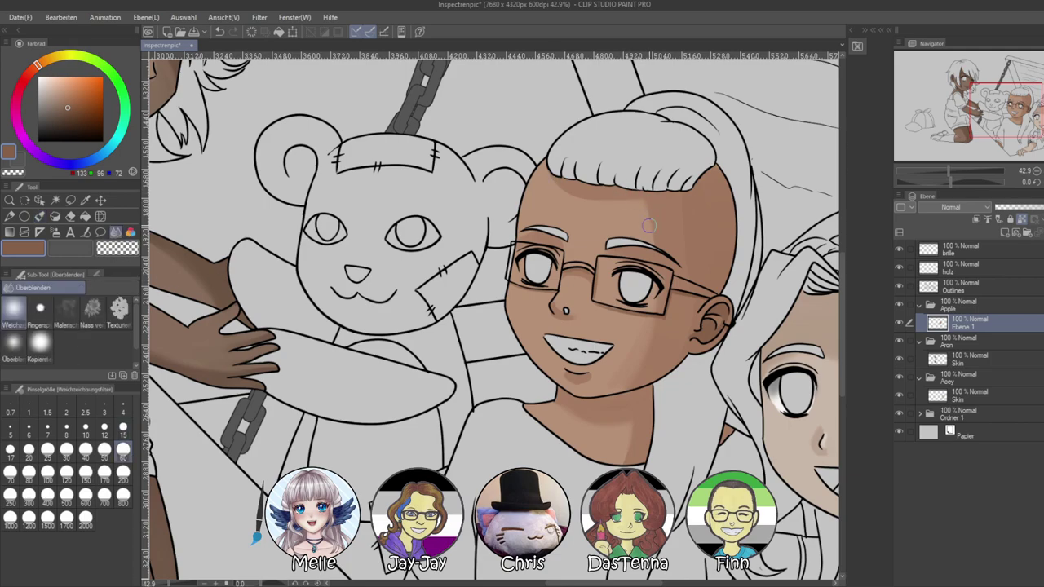
left_click_drag(659, 433, 681, 363)
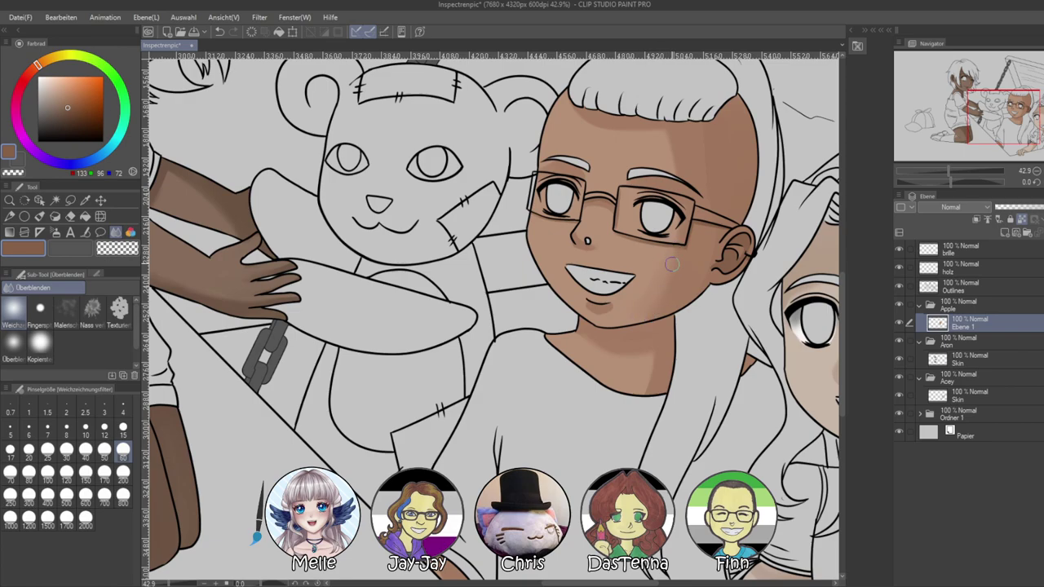
left_click_drag(657, 404, 721, 394)
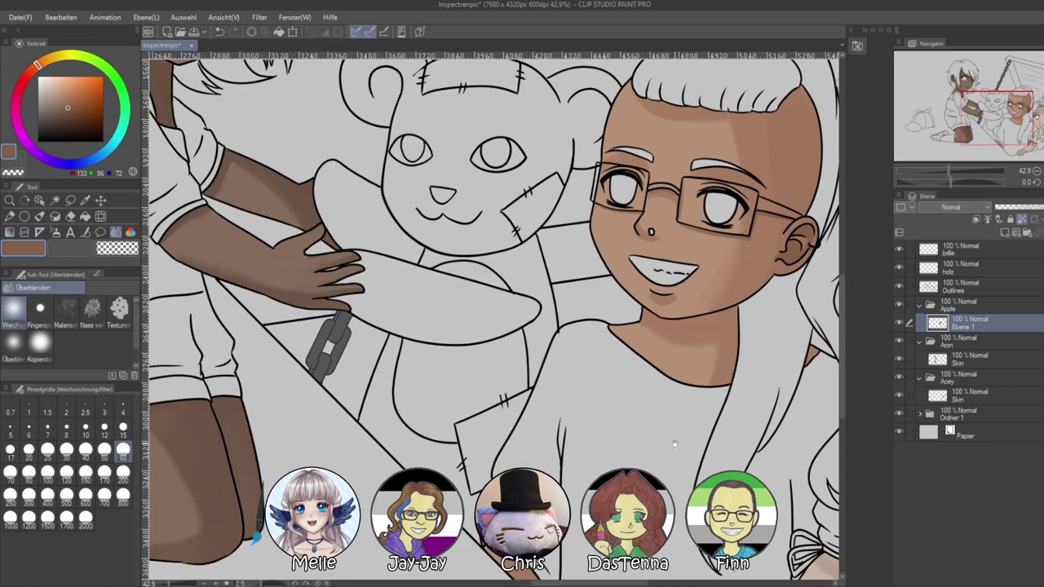
left_click_drag(695, 436, 795, 397)
mouse_move(687, 302)
left_mouse_down()
mouse_move(704, 443)
mouse_move(552, 506)
left_mouse_up()
left_click_drag(754, 367, 652, 292)
Paint skin highlights in RGB 190, 158, 137 on Apple's nose and along the face's outer edge with the Runder Mischpinsel at size 50
left_click(952, 171)
left_click(526, 202, "alt")
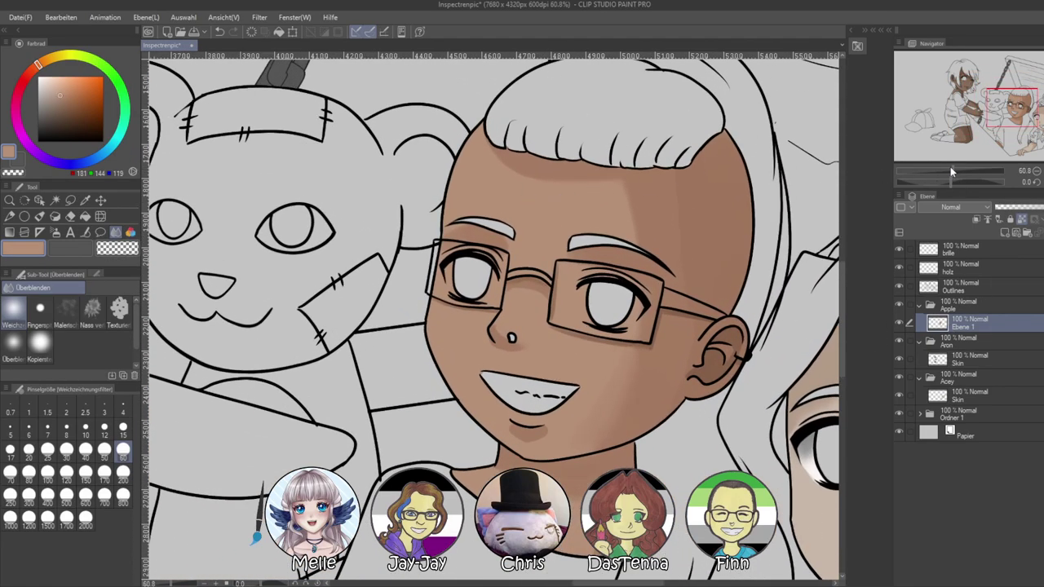
left_click_drag(949, 171, 958, 171)
left_click(56, 94)
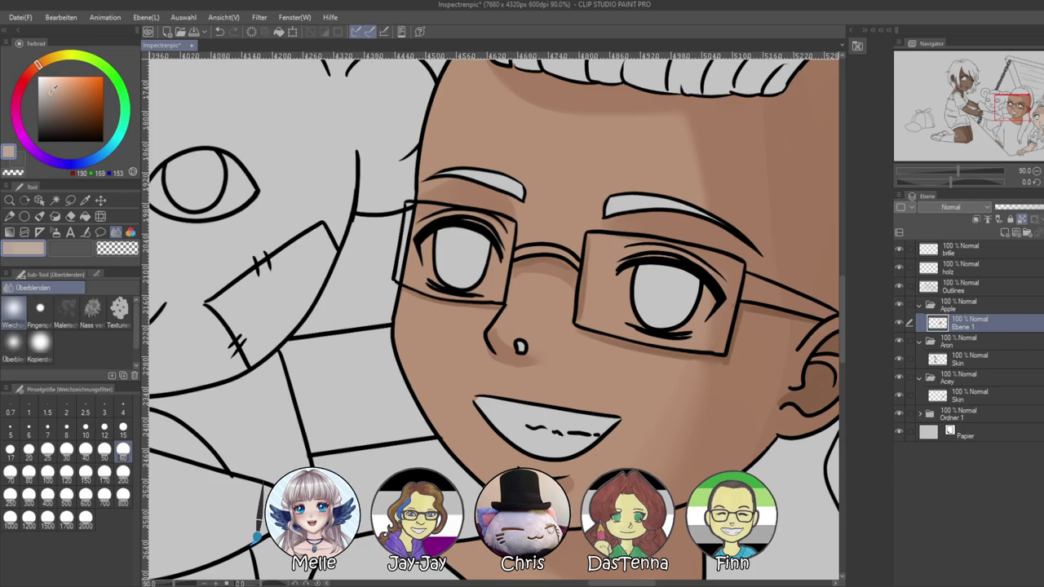
left_click(39, 216)
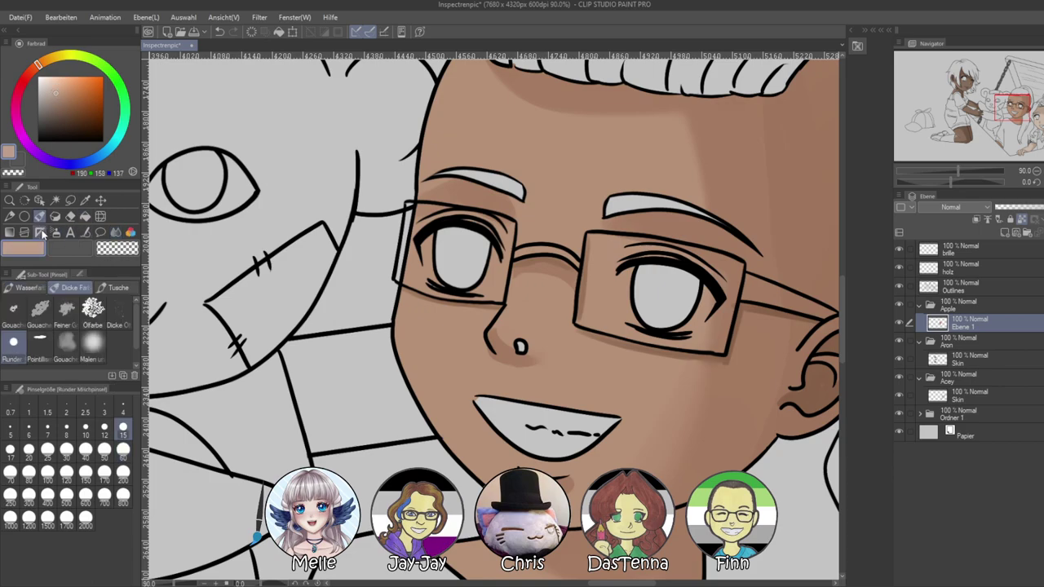
left_click(105, 447)
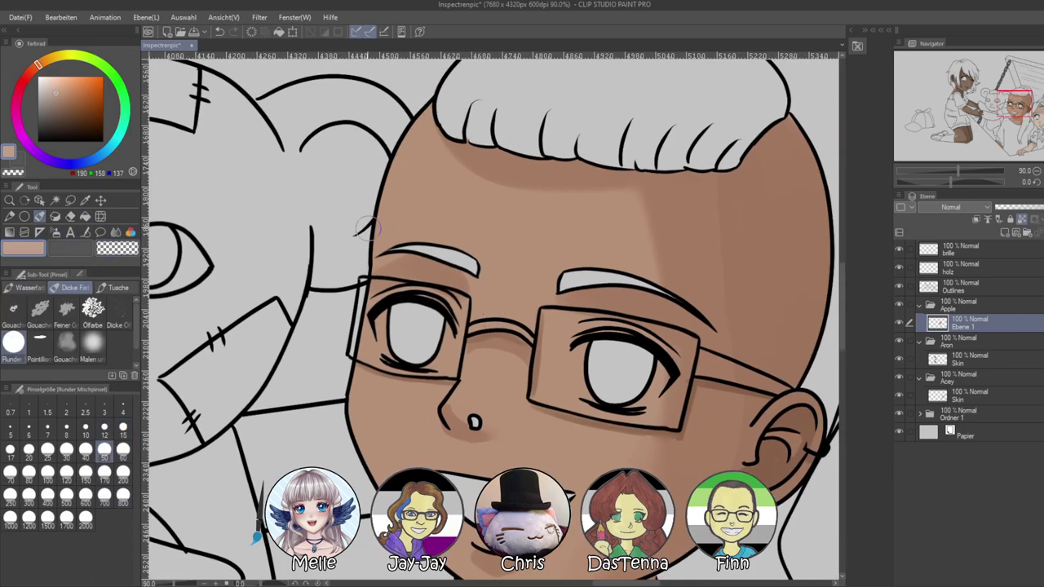
scroll(374, 356, "down", 3)
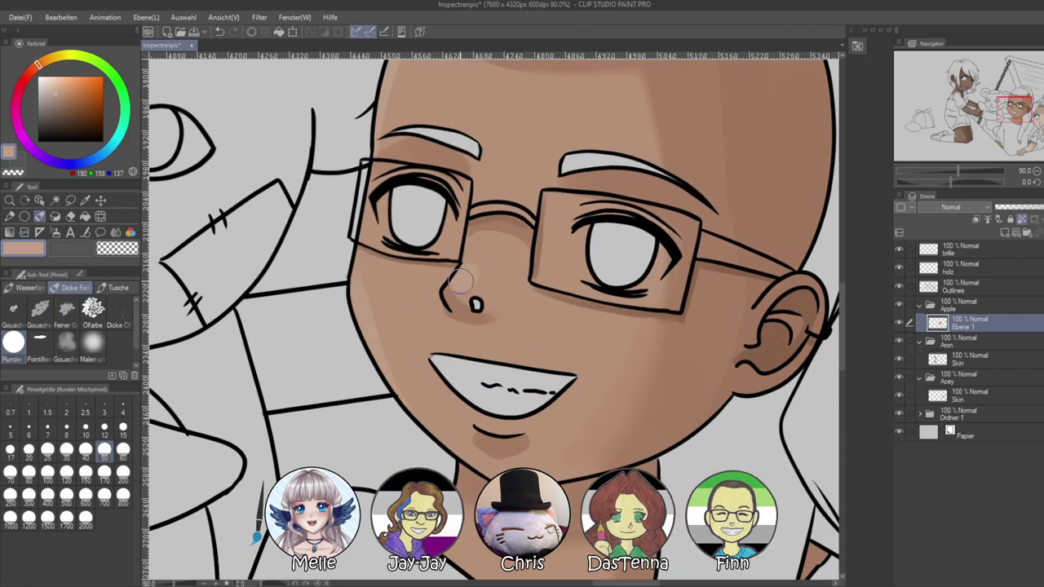
scroll(451, 364, "down", 4)
left_click_drag(384, 360, 487, 453)
mouse_move(402, 385)
left_mouse_down()
mouse_move(419, 359)
mouse_move(400, 377)
left_mouse_up()
Paint a lighter highlight along the outer side of Apple's exposed arm below the sleeve
mouse_move(400, 562)
left_mouse_down()
mouse_move(468, 410)
mouse_move(597, 185)
left_mouse_up()
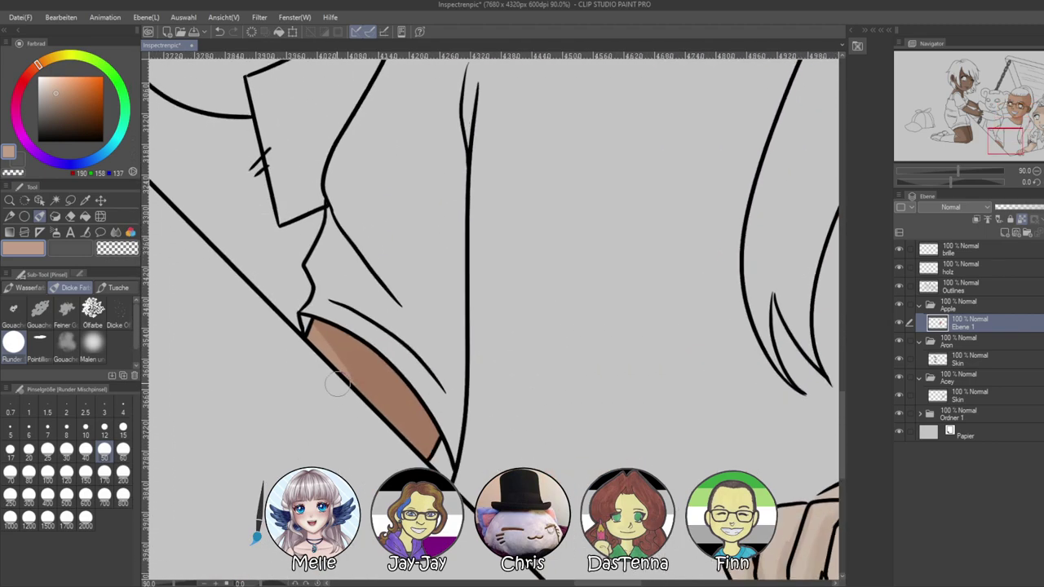
left_click_drag(564, 118, 407, 457)
mouse_move(512, 223)
left_mouse_down()
mouse_move(373, 443)
mouse_move(371, 467)
left_mouse_up()
left_click_drag(367, 397, 402, 460)
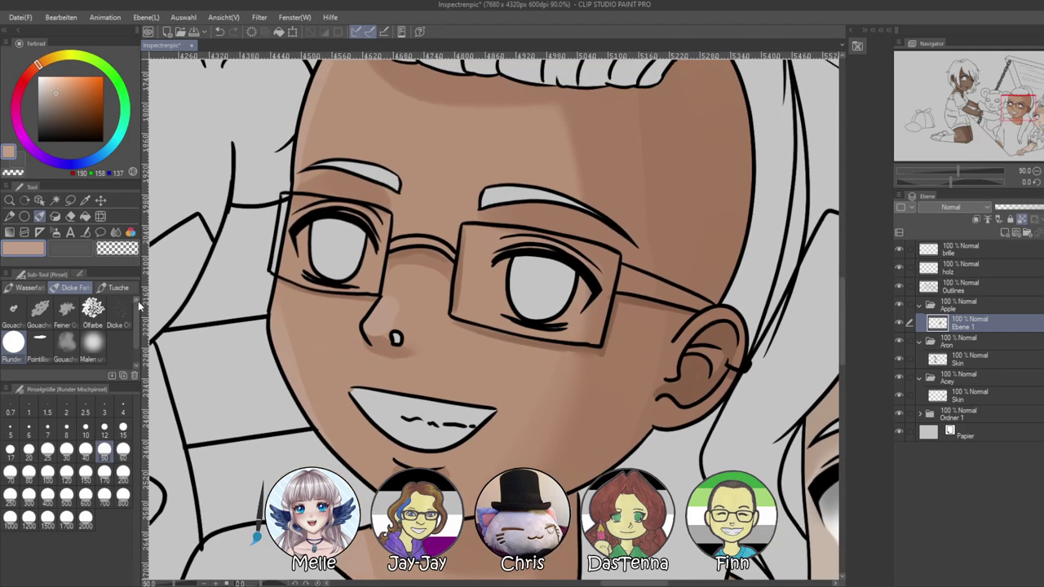
Soften the highlight and shadow edges on Apple's face and neck with the Weichzeichnungsfilter blender at size 60
left_click(116, 232)
scroll(383, 326, "up", 2)
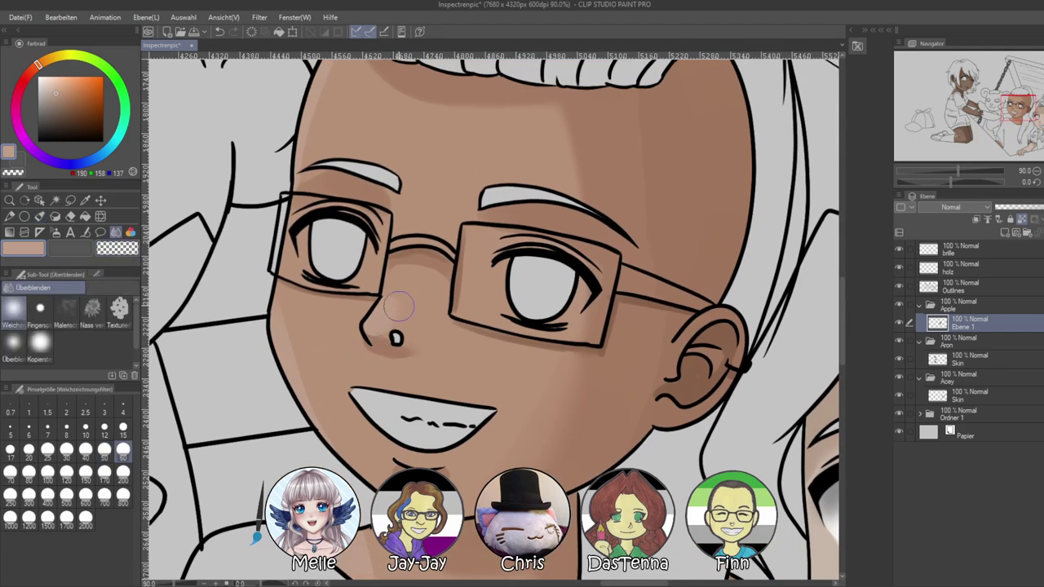
scroll(337, 147, "down", 1)
scroll(322, 403, "down", 3)
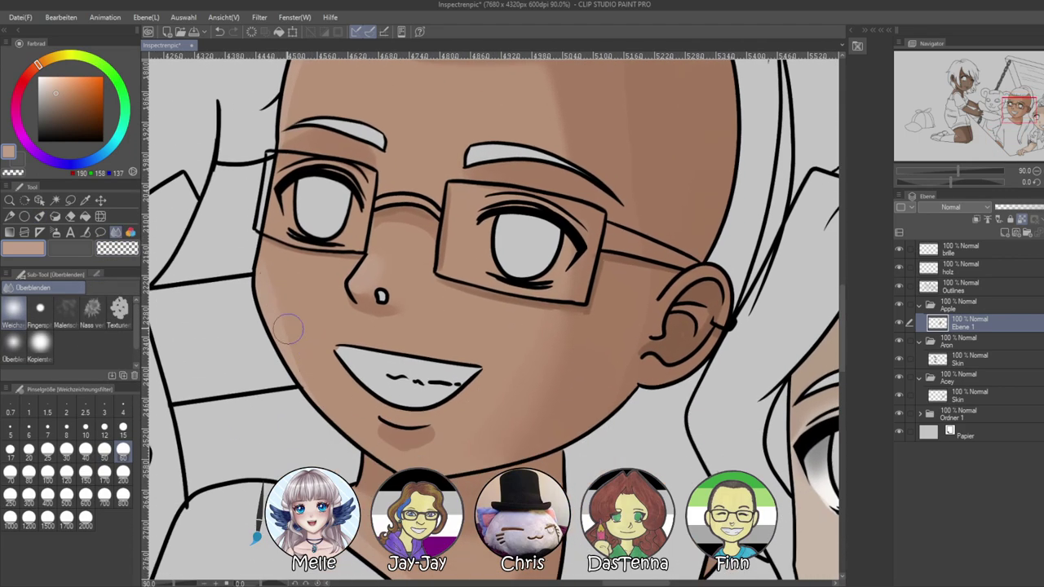
scroll(392, 424, "down", 2)
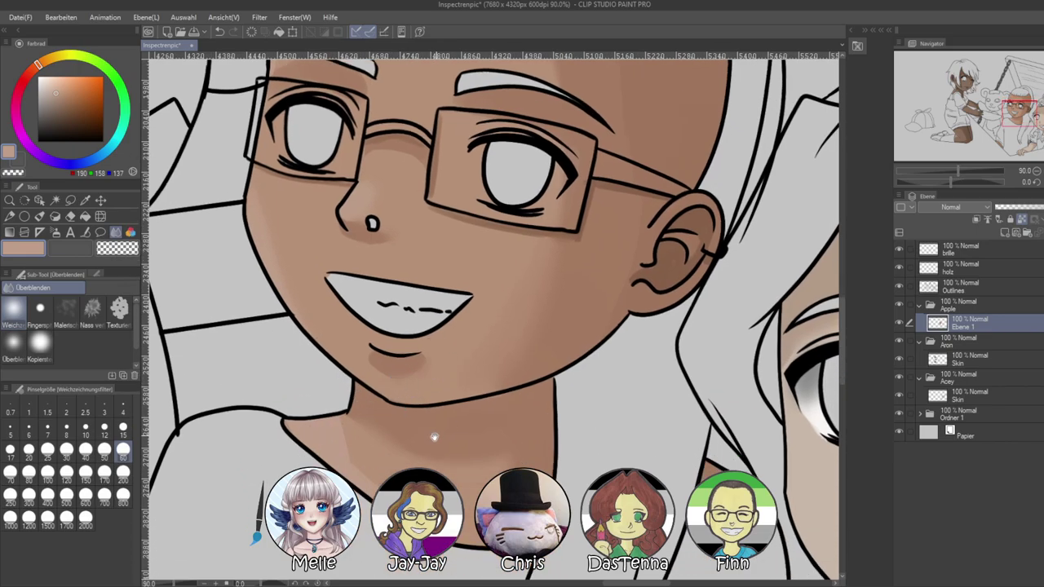
scroll(408, 428, "down", 1)
left_click_drag(959, 171, 934, 172)
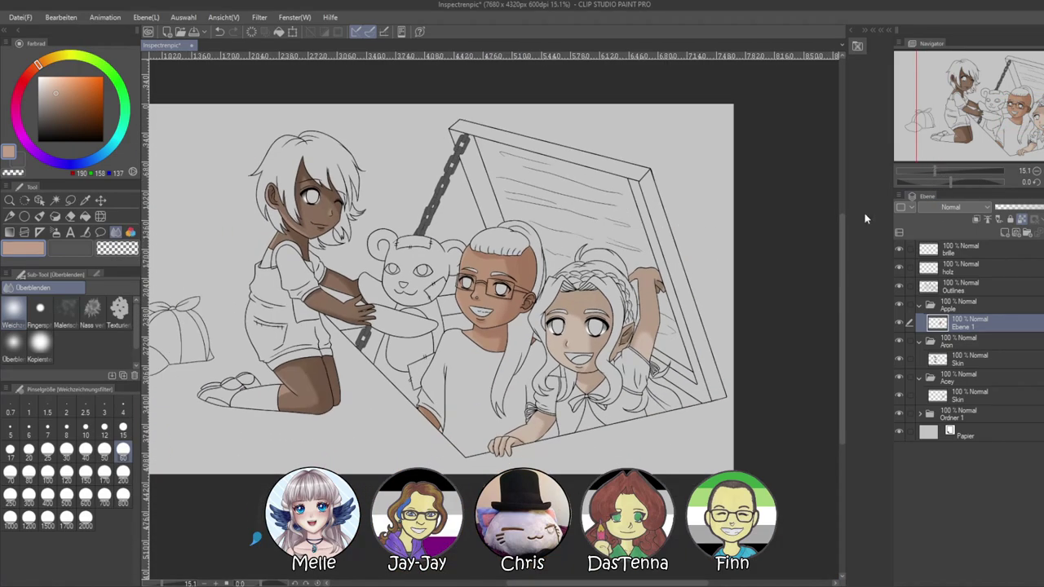
left_click(950, 170)
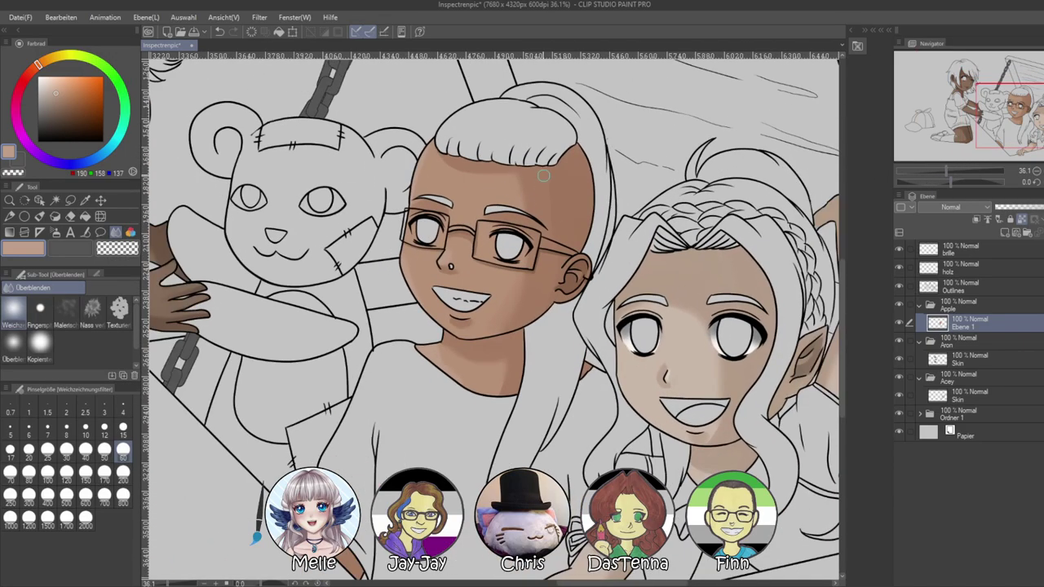
left_click_drag(948, 170, 927, 170)
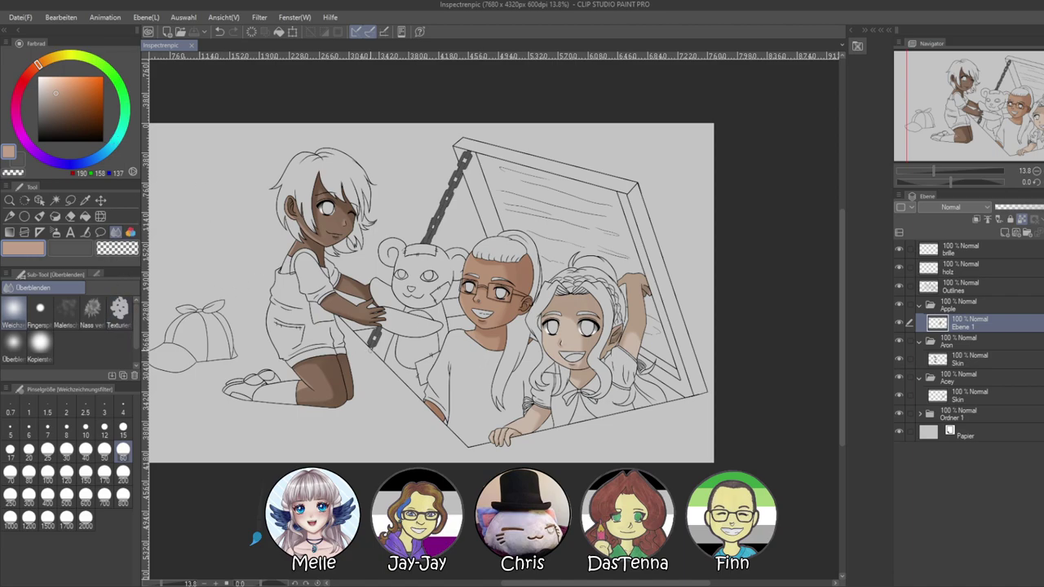
scroll(660, 341, "down", 1)
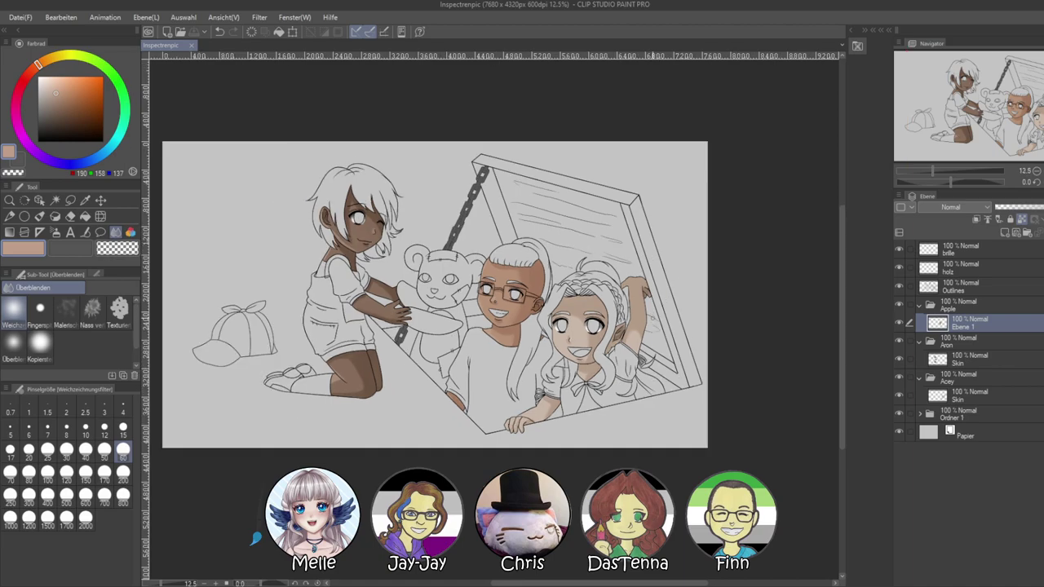
On Acey's Skin layer, airbrush RGB 201, 183, 168 over the shadow transitions of face, neck and arms with the Weich airbrush at size 200
scroll(660, 341, "up", 7)
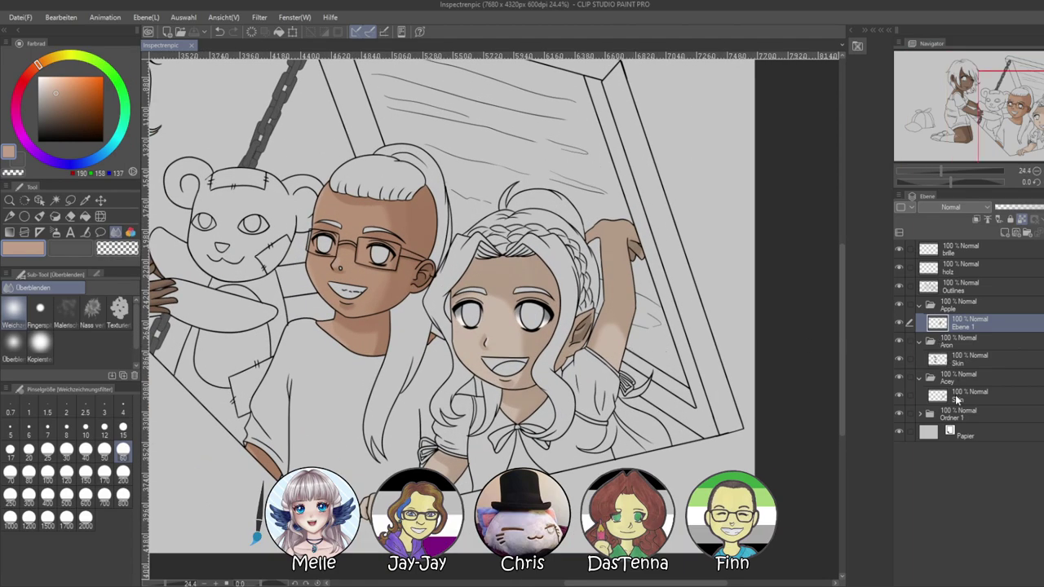
left_click(958, 397)
scroll(708, 342, "up", 1)
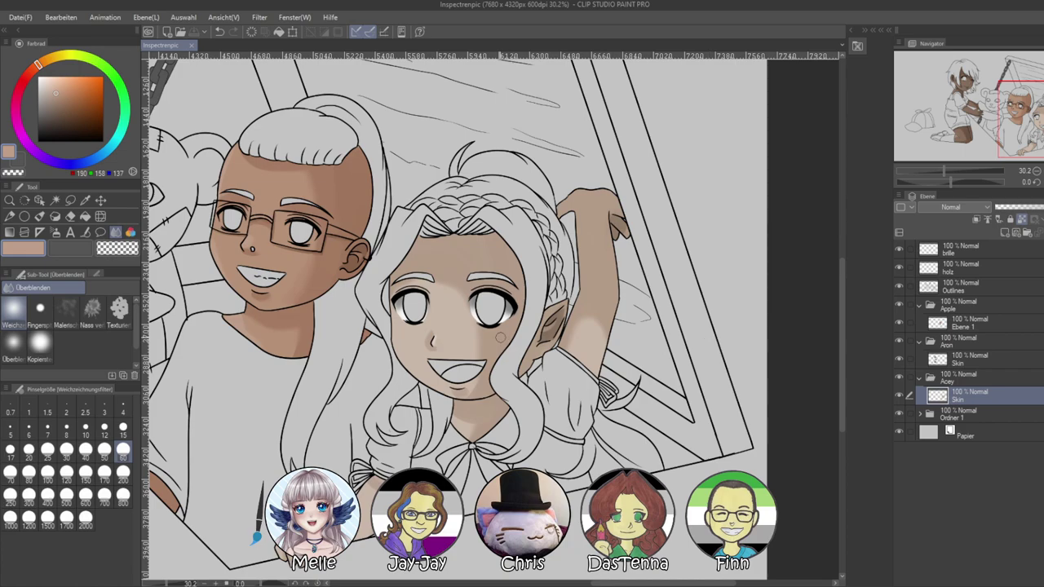
left_click(426, 318, "alt")
left_click(123, 471)
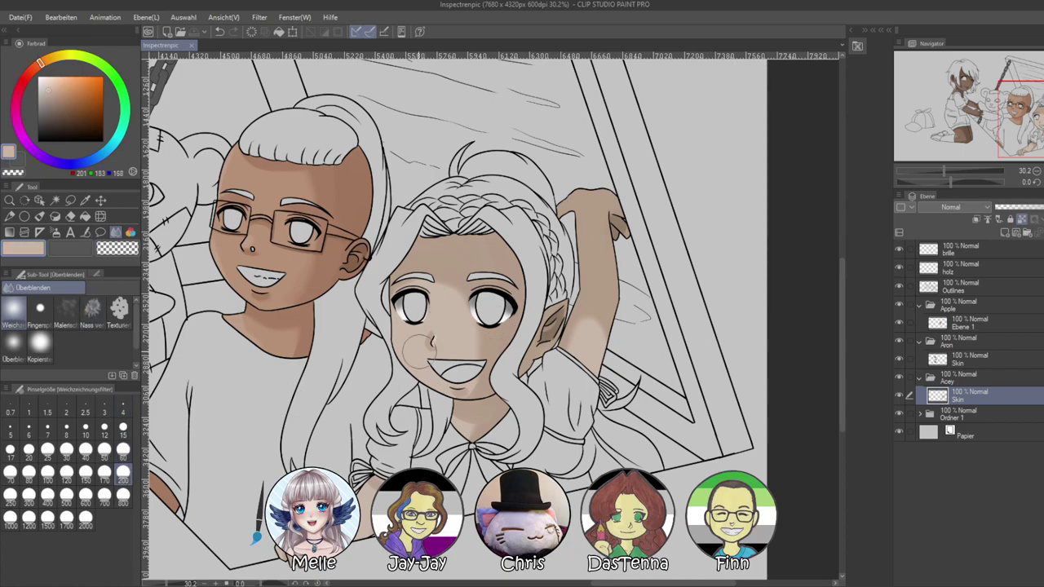
left_click(57, 233)
left_click_drag(453, 298, 451, 289)
mouse_move(479, 352)
left_mouse_down()
mouse_move(472, 333)
mouse_move(494, 373)
left_mouse_up()
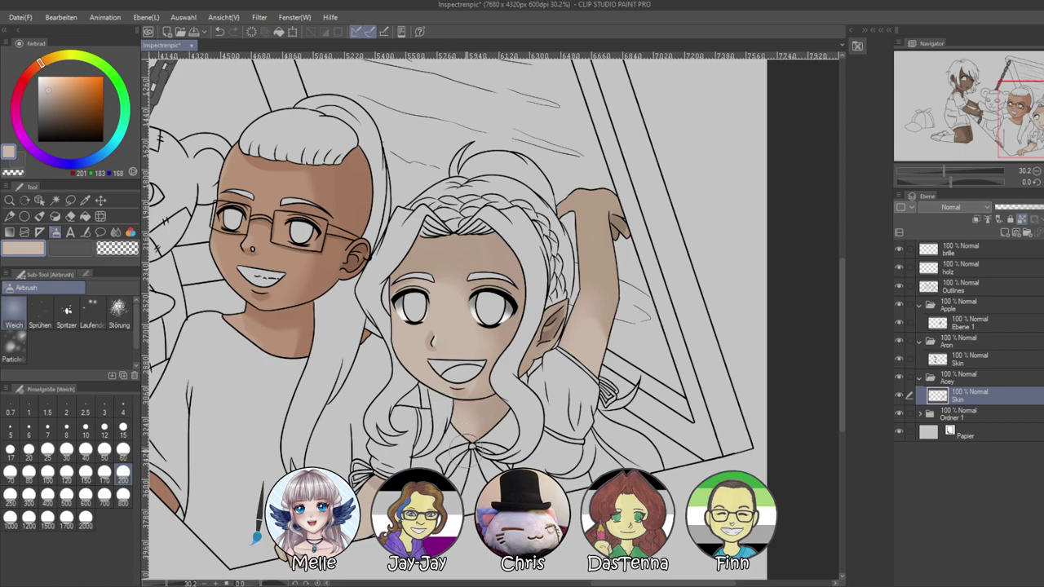
left_click_drag(943, 172, 933, 178)
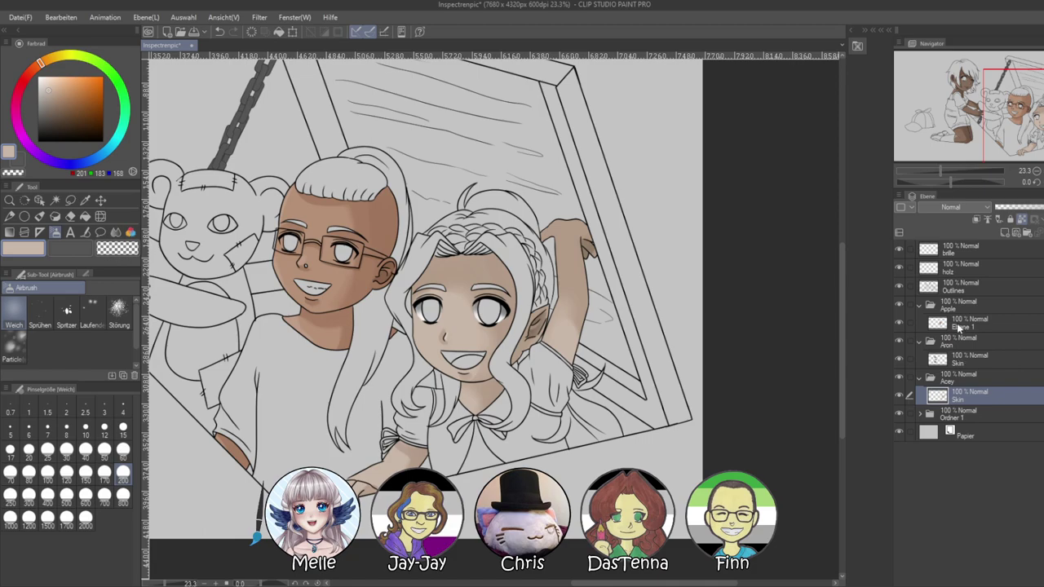
On Apple's skin layer, airbrush sampled skin tones over the face and neck shadow transitions, using RGB 181, 144, 119 at size 80 for finer areas
left_click(959, 327)
left_click(332, 321, "alt")
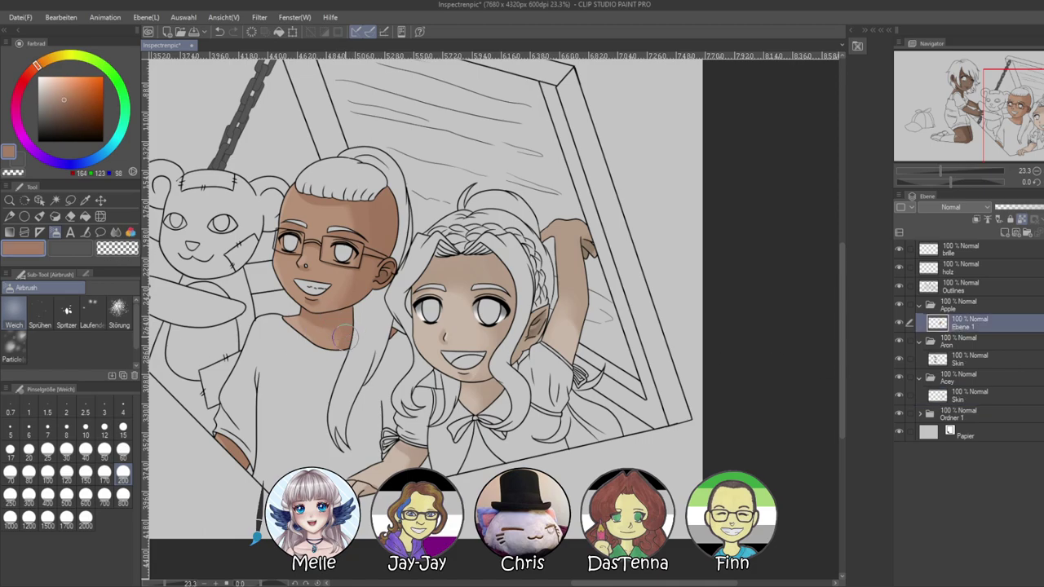
mouse_move(298, 433)
left_mouse_down()
mouse_move(419, 428)
mouse_move(434, 439)
left_mouse_up()
left_click(423, 275, "alt")
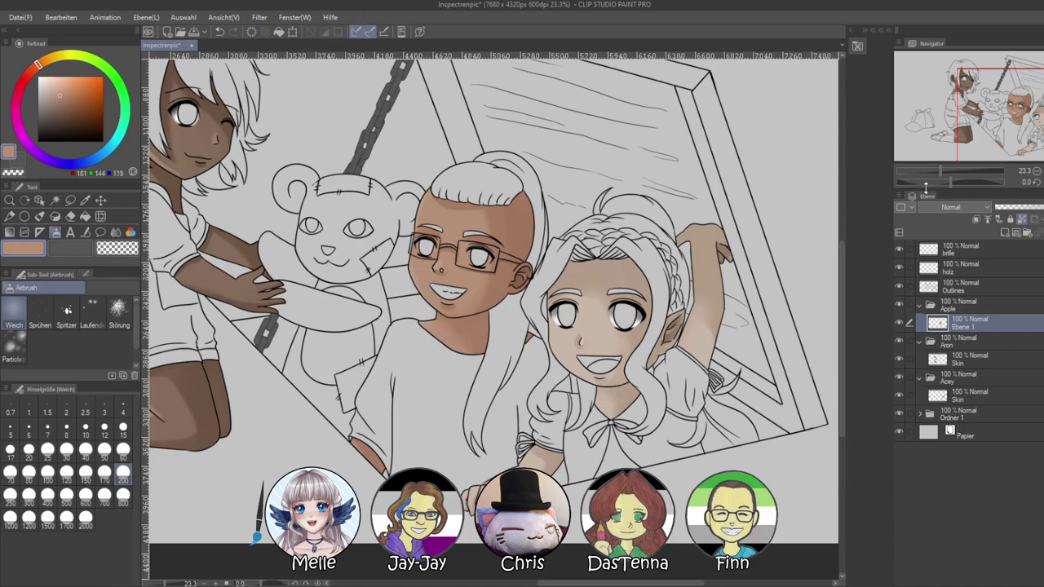
left_click_drag(938, 171, 950, 170)
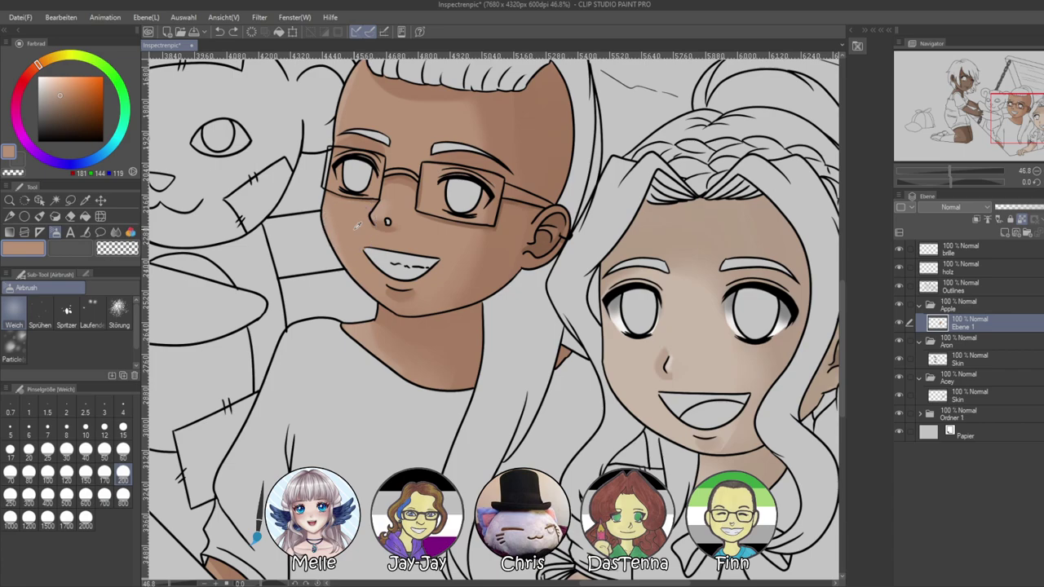
left_click(104, 477)
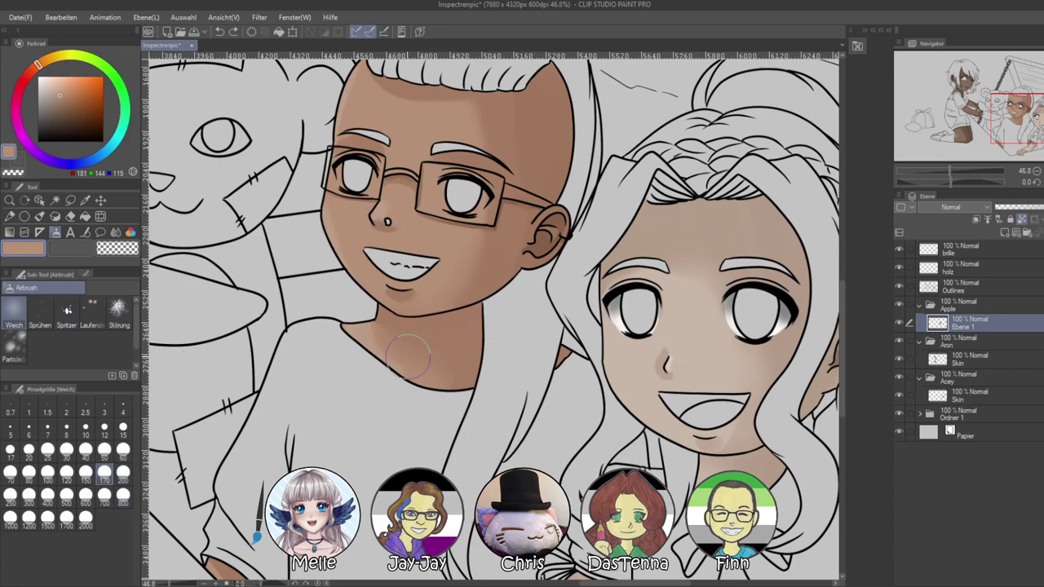
left_click(31, 472)
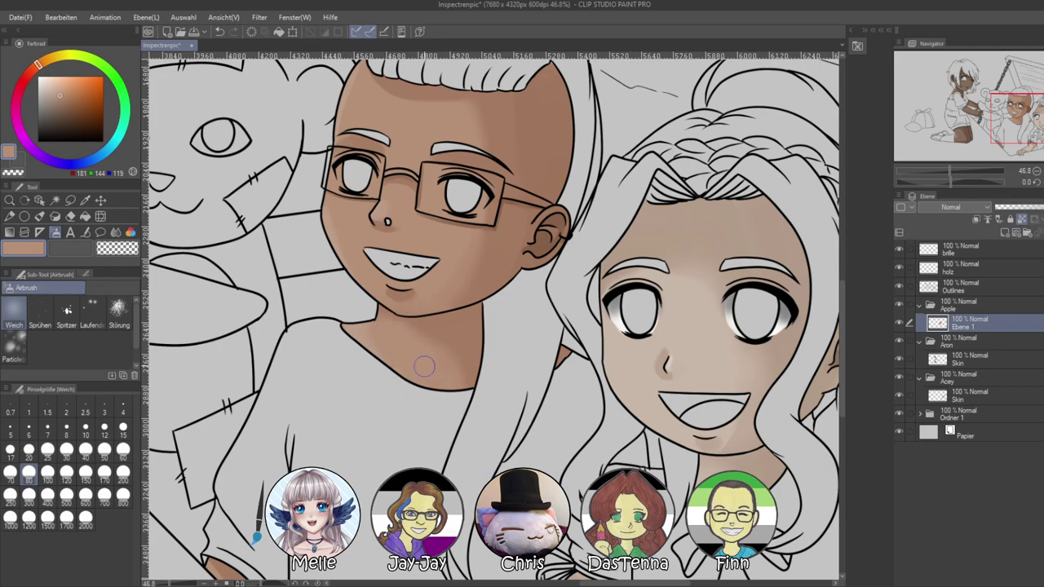
left_click_drag(492, 399, 497, 483)
left_click_drag(322, 447, 705, 386)
left_click_drag(951, 173, 934, 172)
left_click_drag(679, 338, 615, 336)
left_click_drag(768, 377, 746, 360)
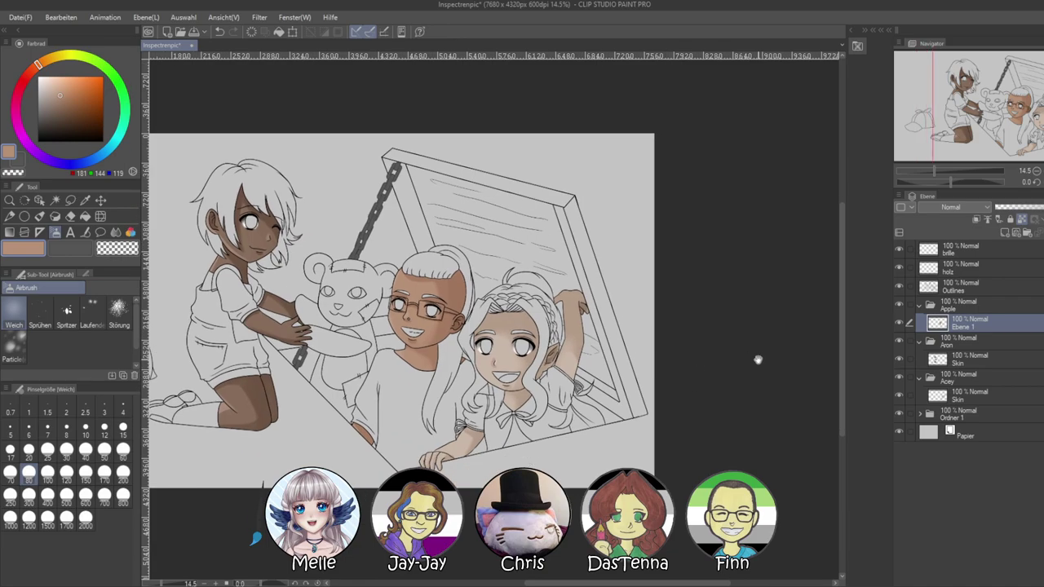
Paint highlights on Acey's Skin layer along the outer edge of the face and neck with the Runder Mischpinsel at size 50
left_click_drag(934, 172, 955, 169)
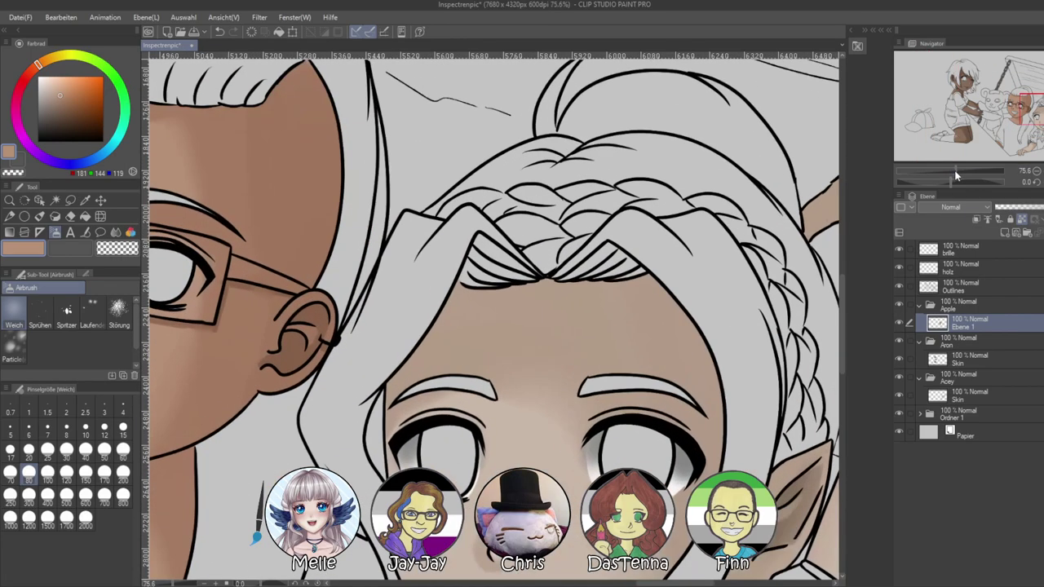
left_click_drag(693, 385, 655, 77)
mouse_move(457, 274)
left_mouse_down()
mouse_move(446, 240)
mouse_move(456, 248)
mouse_move(457, 239)
left_mouse_up()
left_click(454, 244, "alt")
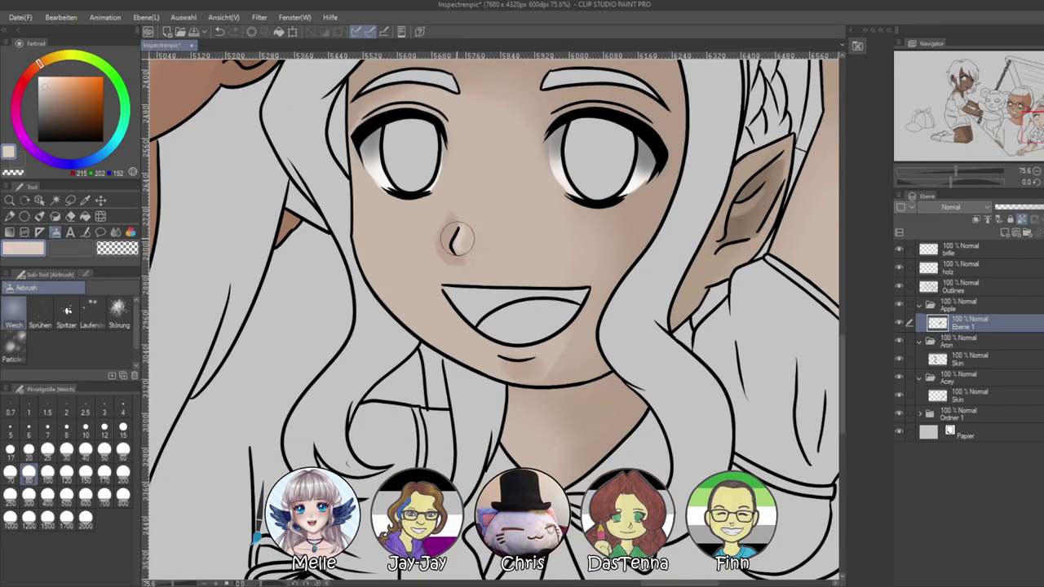
left_click(40, 218)
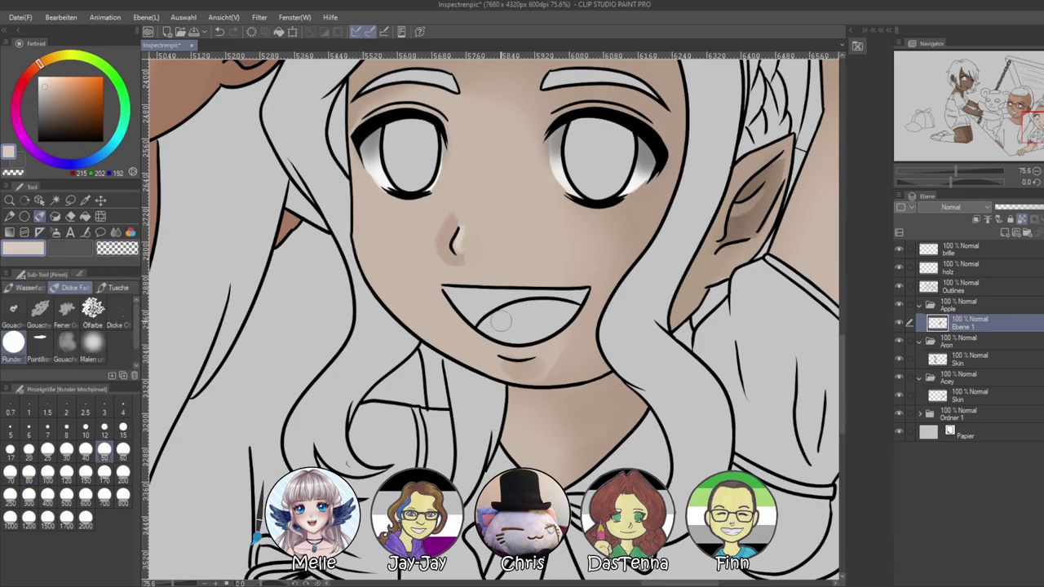
left_click(964, 397)
left_click_drag(351, 171, 409, 355)
key("ctrl+z")
left_click_drag(346, 157, 418, 352)
left_click_drag(558, 455, 525, 402)
left_click_drag(477, 338, 461, 443)
Retouch Acey's chin shading with sampled skin tones and soften the face and neck highlights with the Weichzeichnungsfilter blender at size 60
left_click(501, 306, "alt")
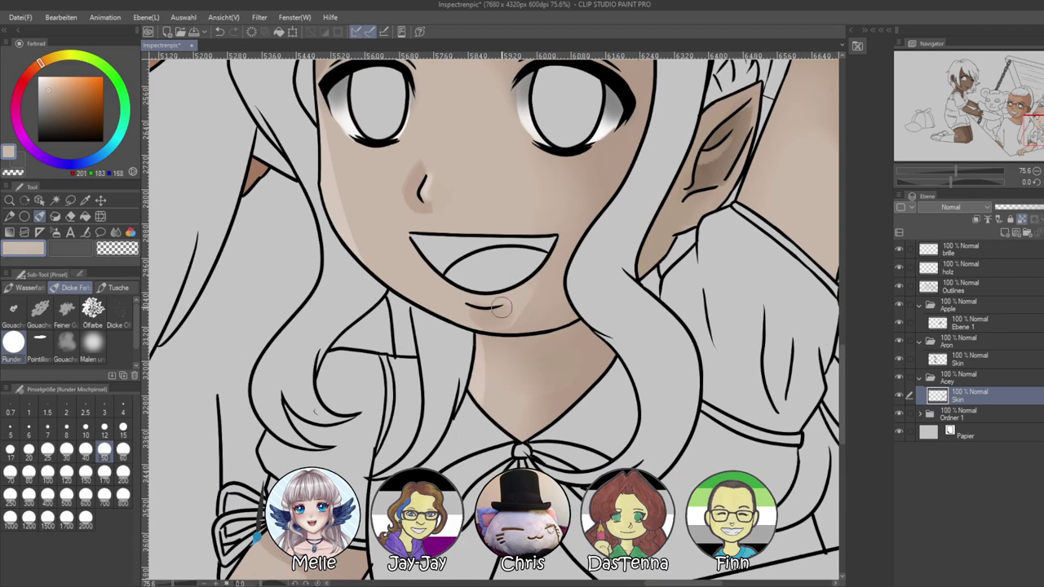
left_click(478, 304, "alt")
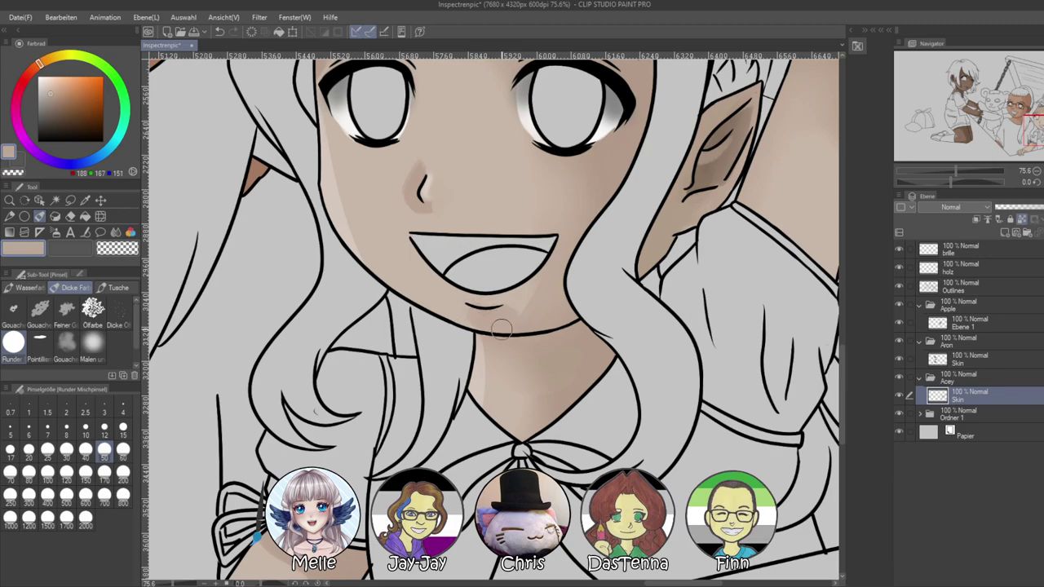
left_click(513, 306, "alt")
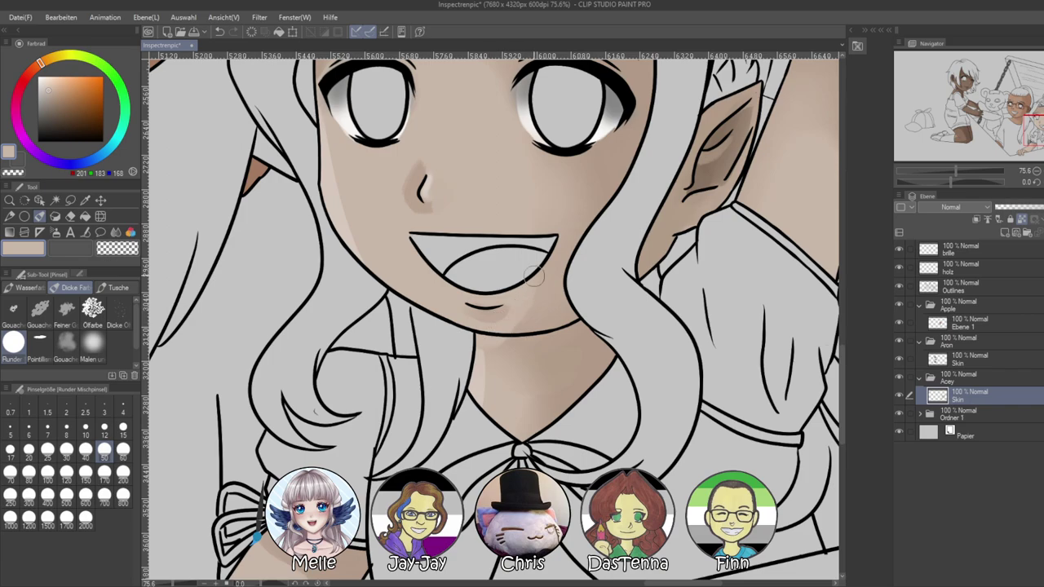
left_click(116, 232)
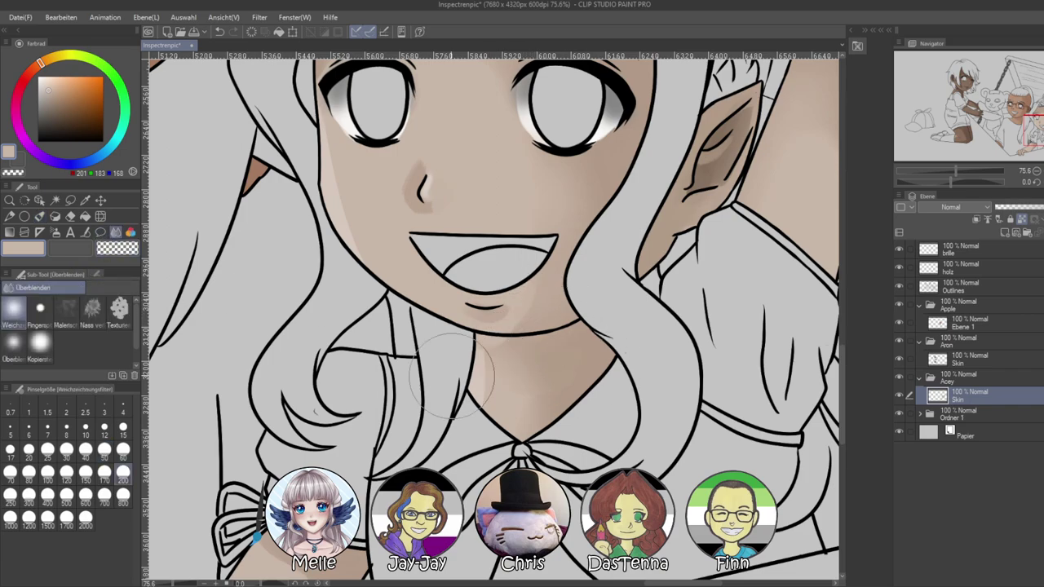
left_click(122, 448)
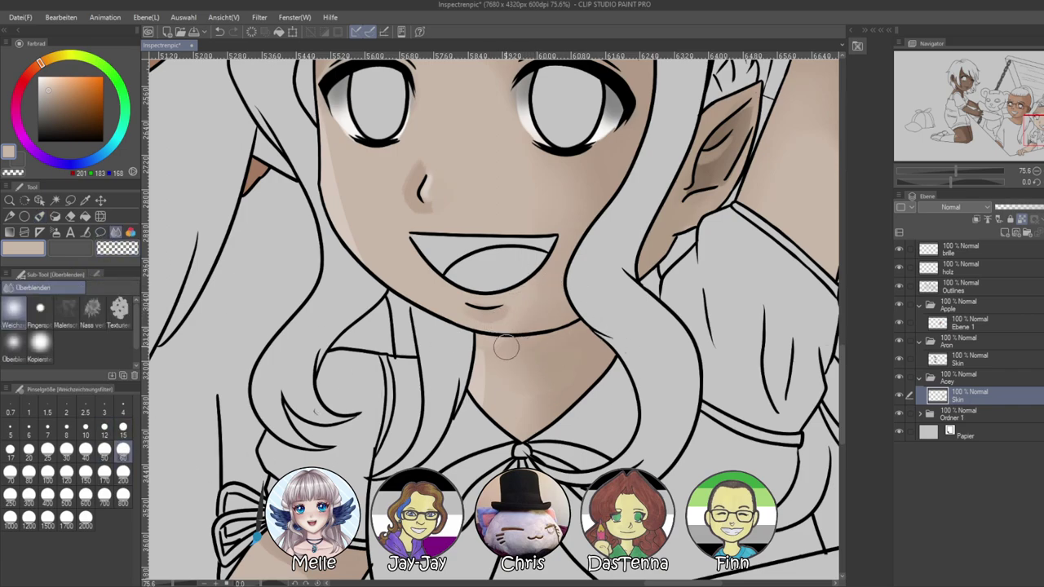
Paint highlights along Acey's lower forearm and fingers in sampled RGB 212, 198, 186 with the Runder Mischpinsel at size 50
left_click_drag(597, 420, 757, 229)
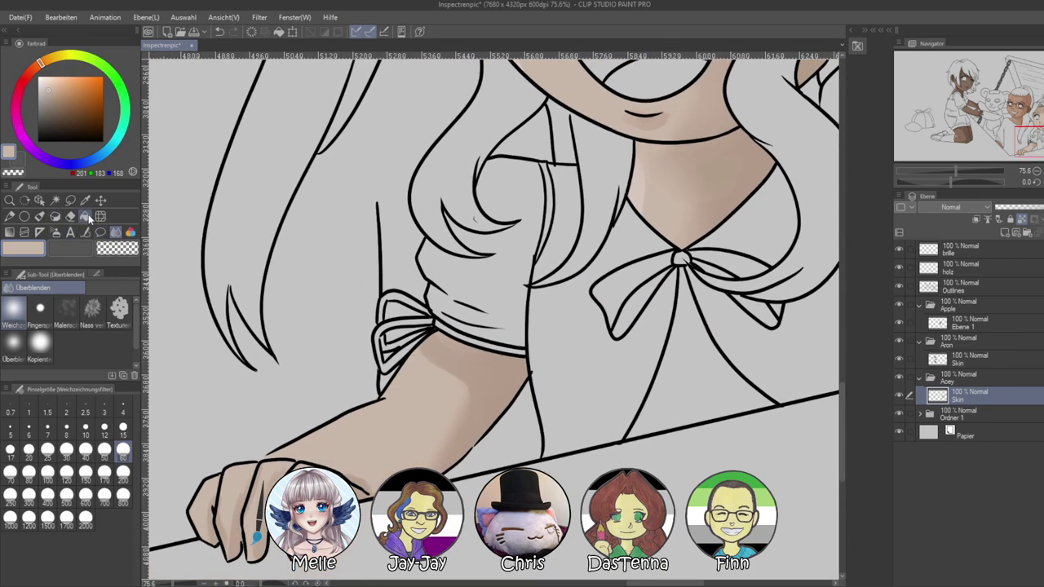
left_click(39, 218)
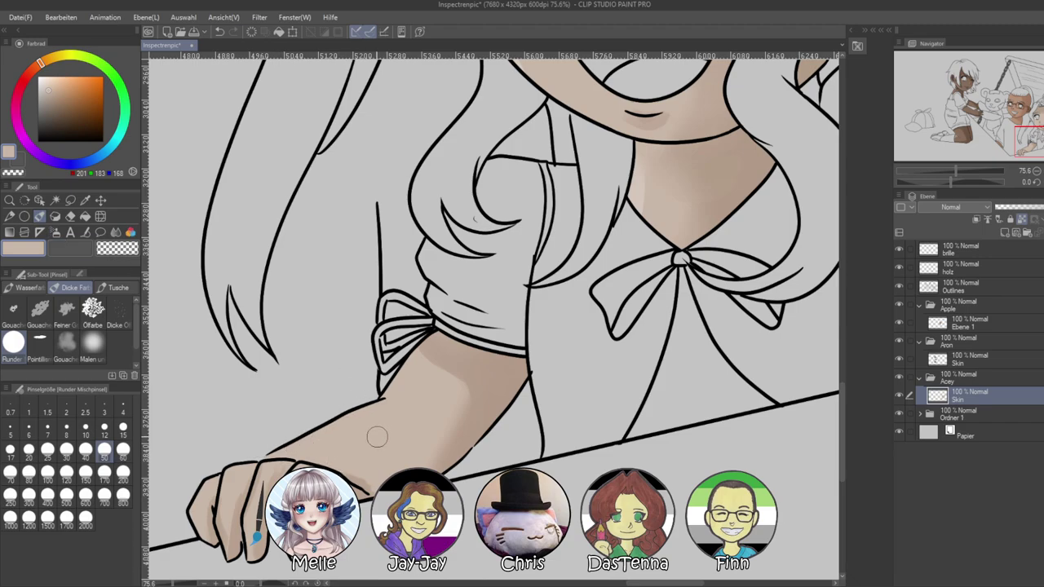
left_click(641, 185, "alt")
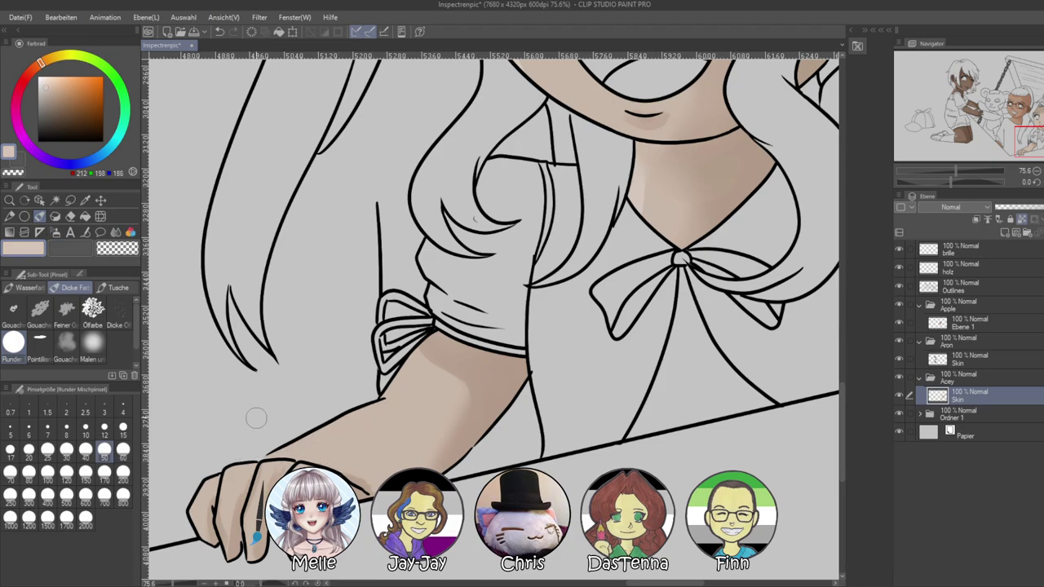
left_click_drag(379, 397, 349, 420)
left_click_drag(209, 478, 194, 530)
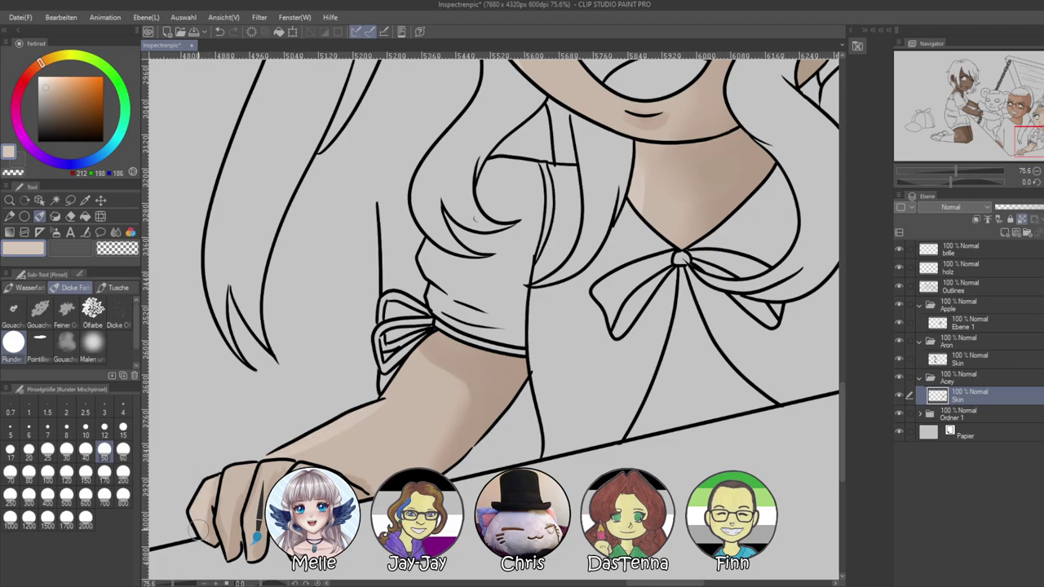
left_click_drag(231, 474, 227, 510)
left_click_drag(262, 460, 254, 500)
left_click_drag(522, 277, 403, 375)
left_click_drag(552, 230, 452, 481)
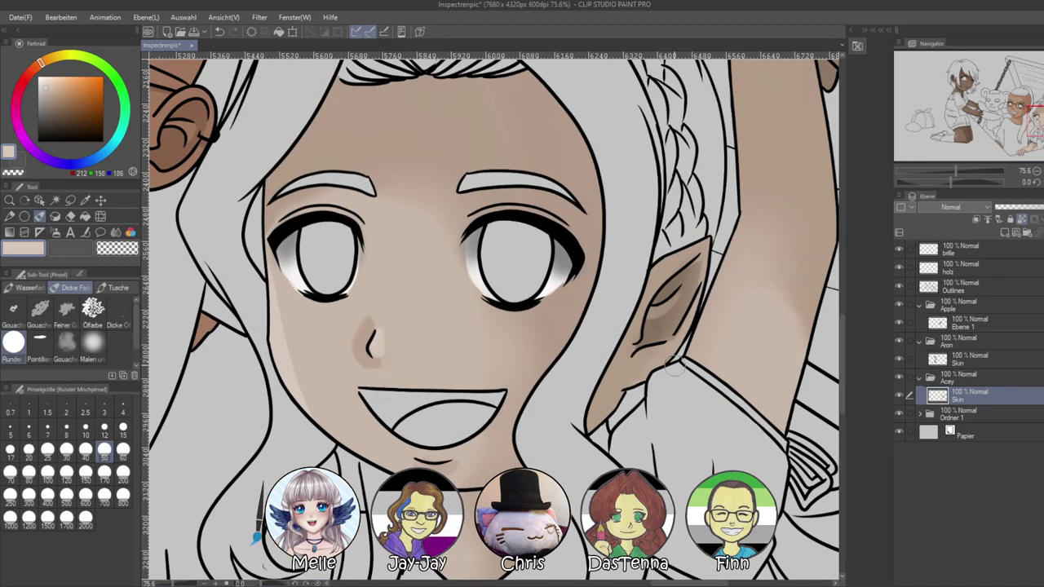
On Acey's Skin layer, airbrush RGB 212, 198, 186 softly over the lit skin with the Weich airbrush at size 200
left_click_drag(941, 172, 938, 172)
left_click_drag(628, 393, 739, 406)
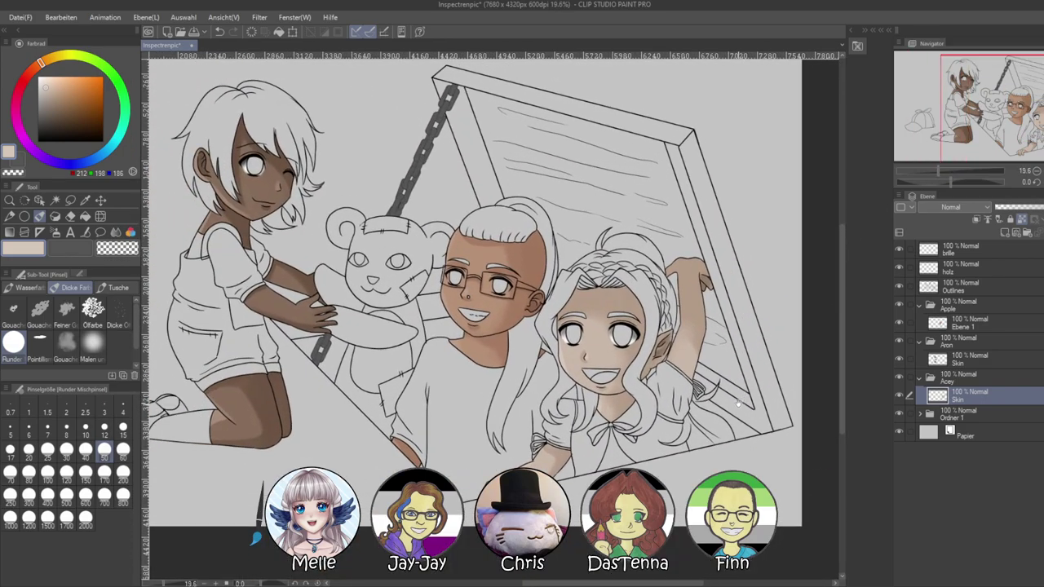
mouse_move(769, 359)
left_mouse_down()
mouse_move(769, 321)
mouse_move(738, 386)
mouse_move(738, 317)
mouse_move(766, 348)
left_mouse_up()
left_click(942, 172)
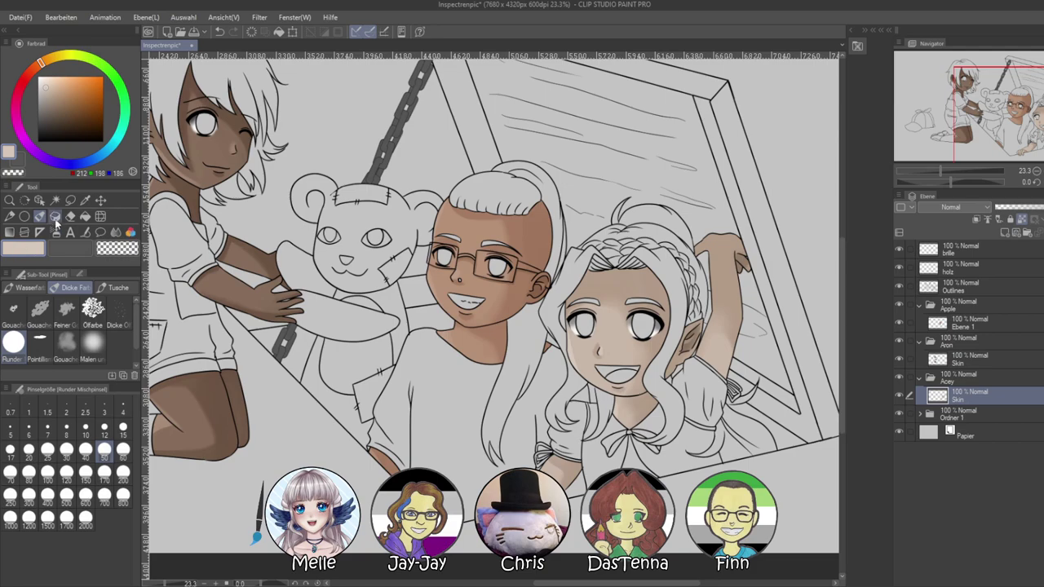
left_click(54, 217)
left_click(122, 473)
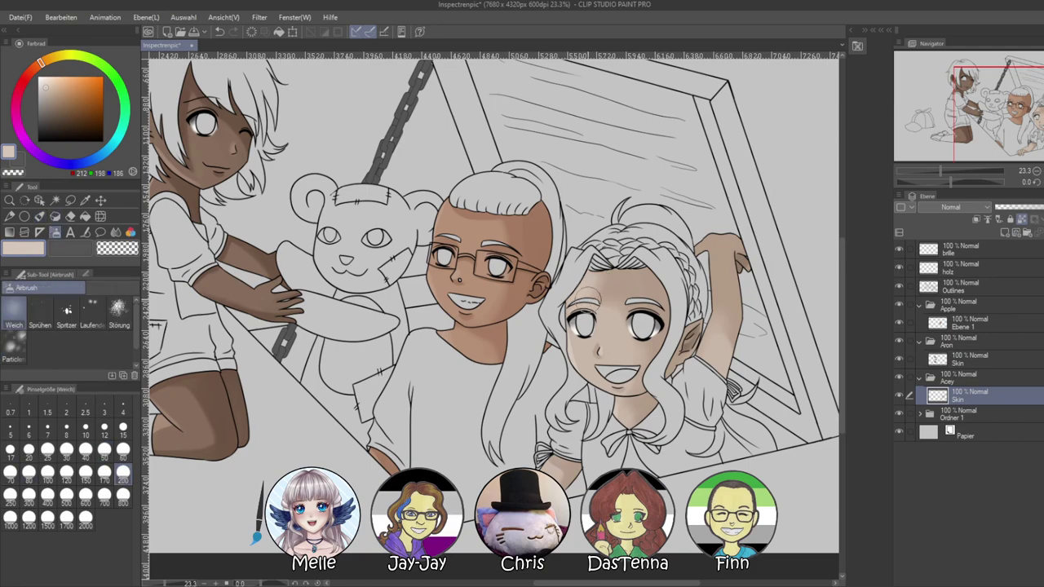
scroll(655, 398, "down", 1)
left_click_drag(655, 398, 752, 448)
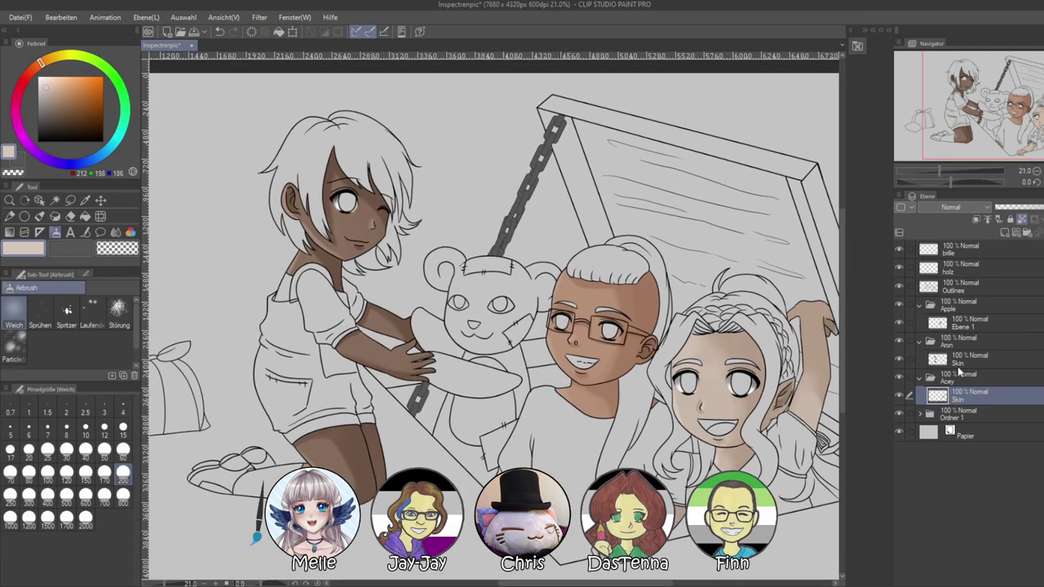
On Aron's Skin layer, soften the face and neck shading with the Weichzeichnungsfilter blender at size 60
left_click(962, 359)
scroll(573, 324, "up", 3)
left_click_drag(574, 323, 629, 367)
left_click(948, 170)
key("j")
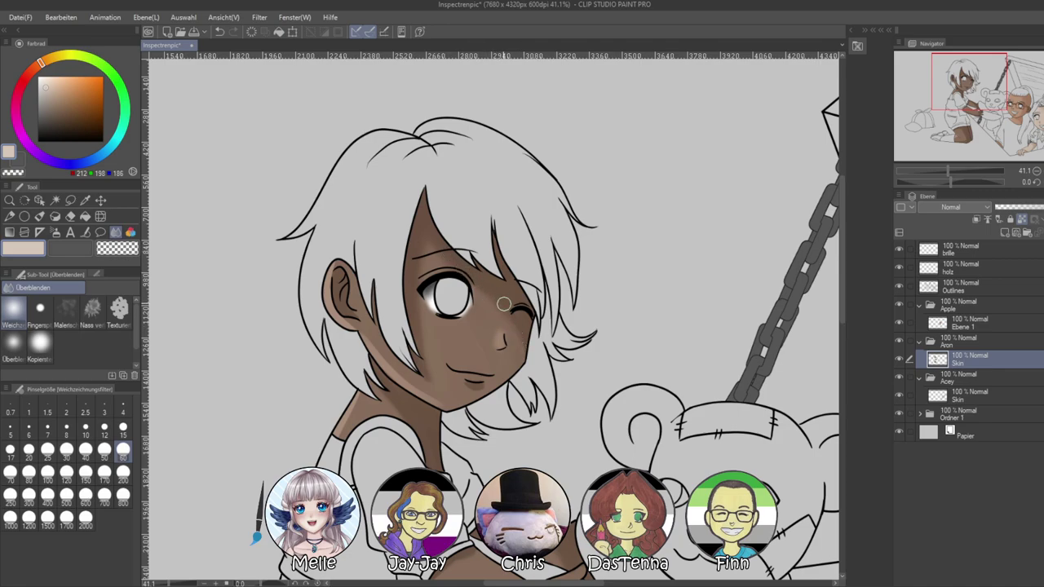
left_click_drag(486, 453, 486, 334)
Soften the shading and highlights on Aron's kneeling legs with the Weichzeichnungsfilter blender at size 200
left_click_drag(948, 172, 935, 177)
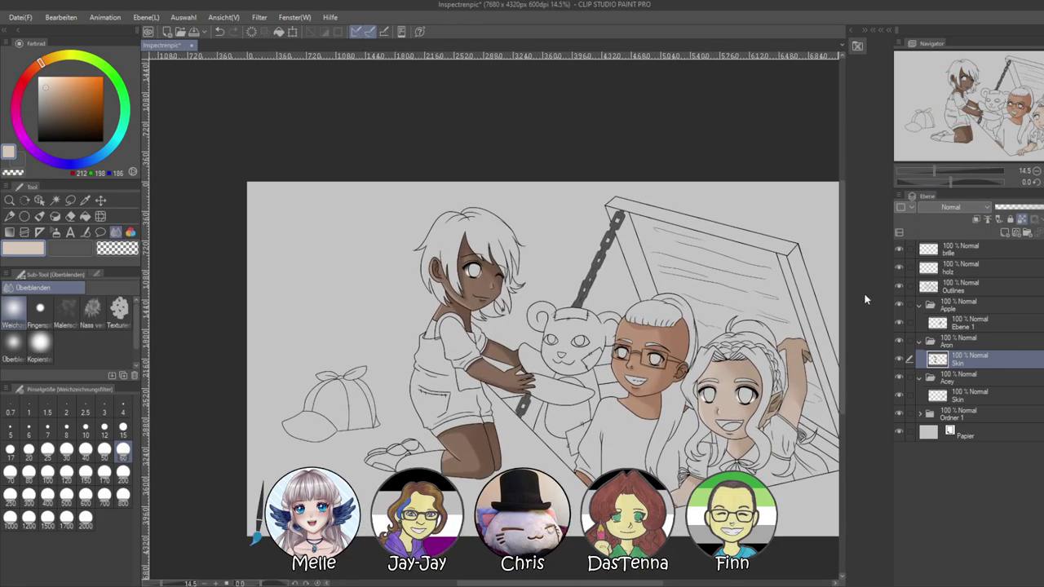
left_click_drag(757, 386, 679, 347)
scroll(265, 453, "up", 3)
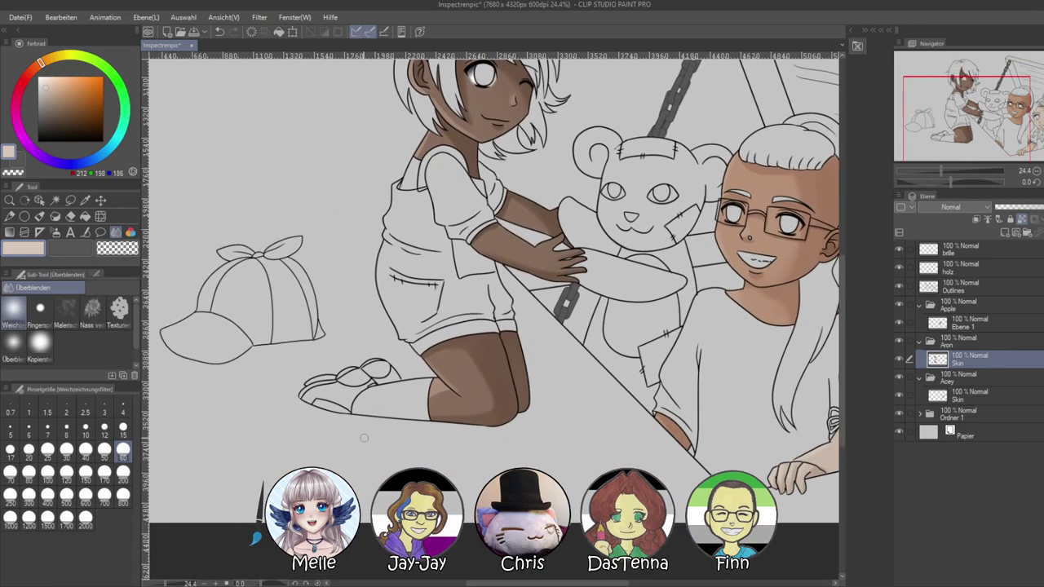
left_click(122, 471)
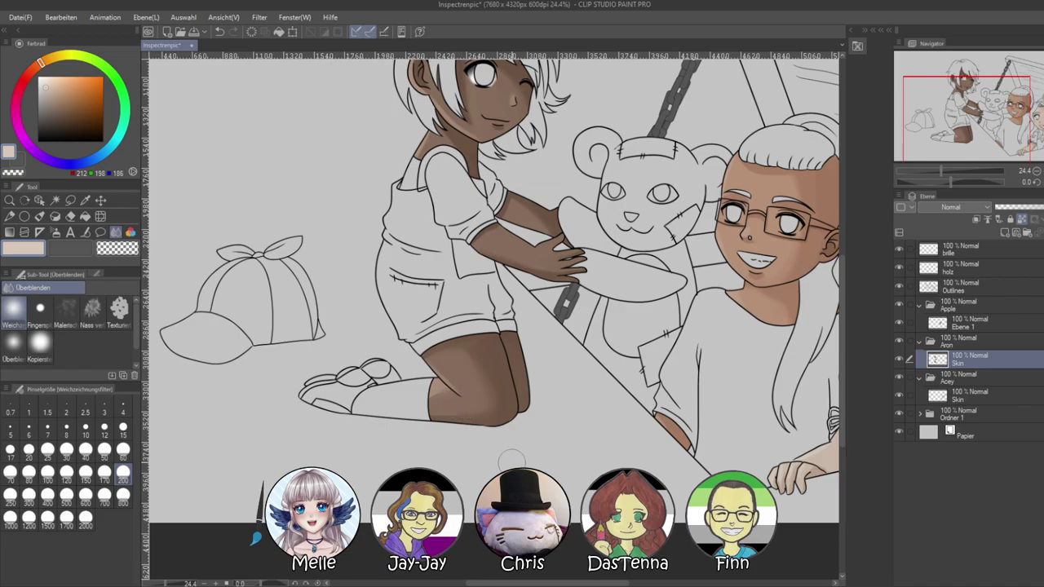
left_click_drag(708, 420, 499, 574)
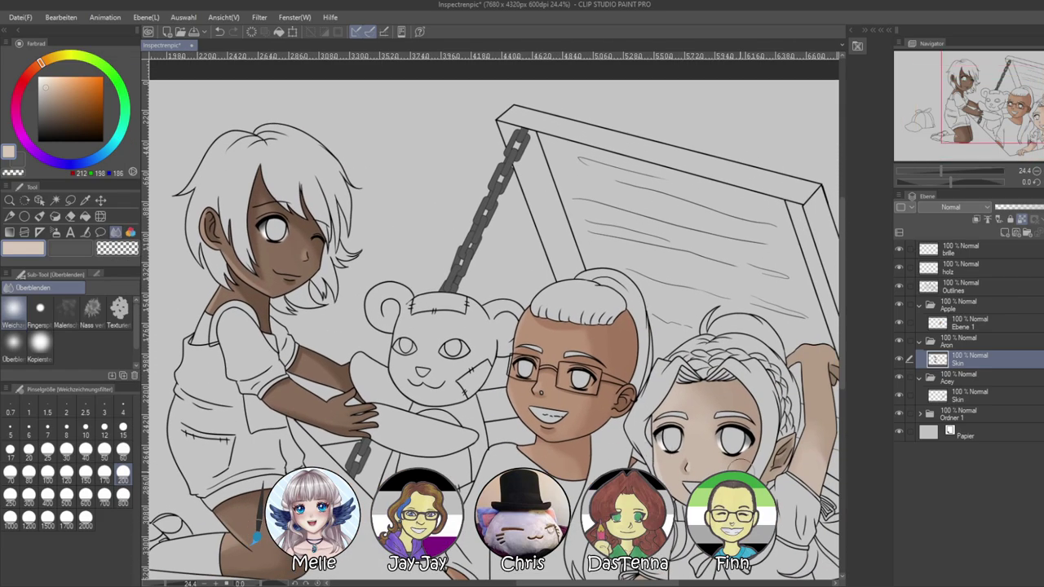
On Apple's Ebene 1 layer, airbrush pure white into both eyes with the Weich airbrush at size 60, redoing the second eye
scroll(605, 417, "up", 6)
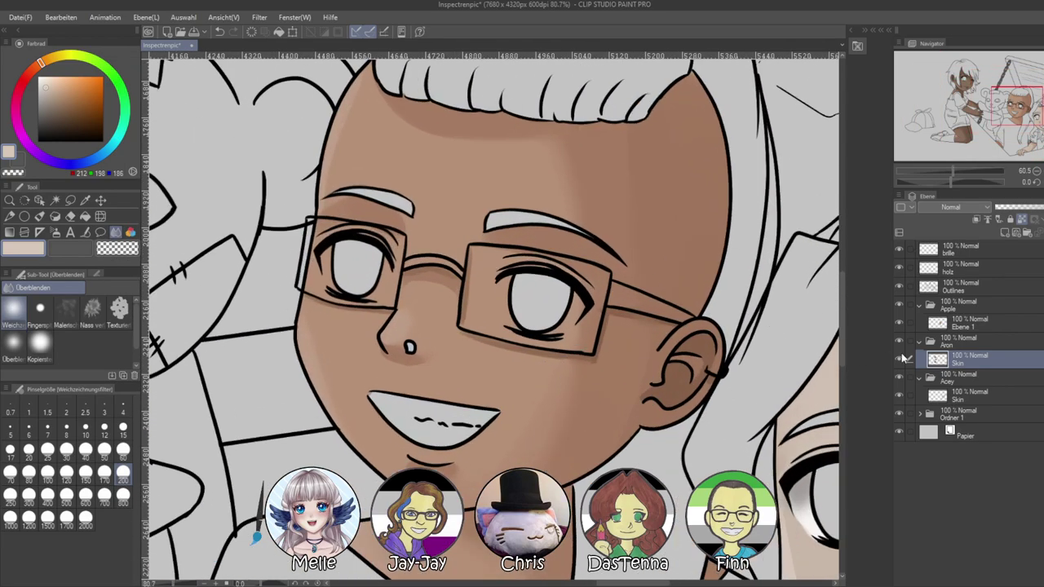
left_click(971, 328)
scroll(448, 285, "up", 1)
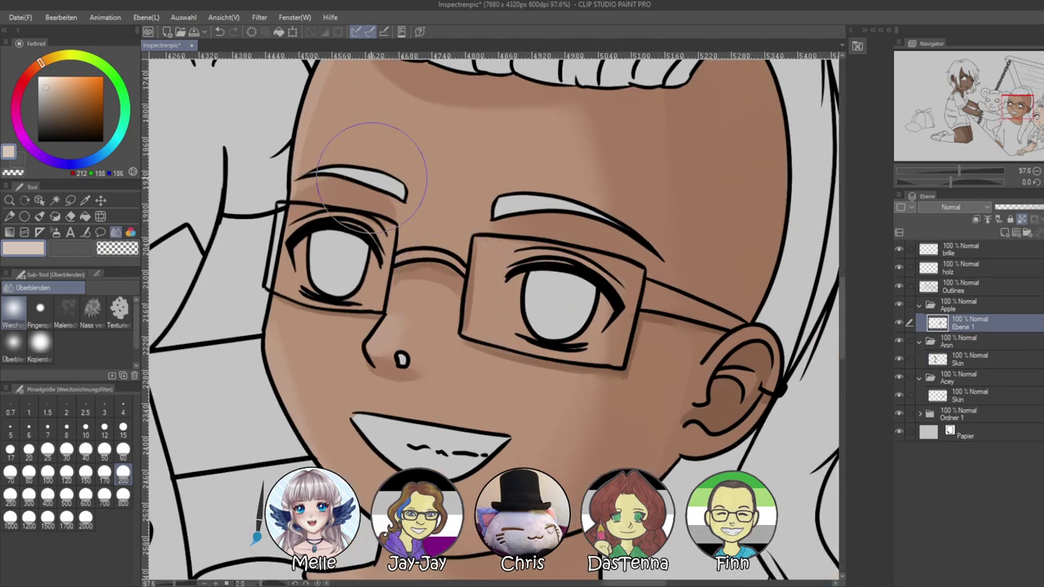
left_click(41, 78)
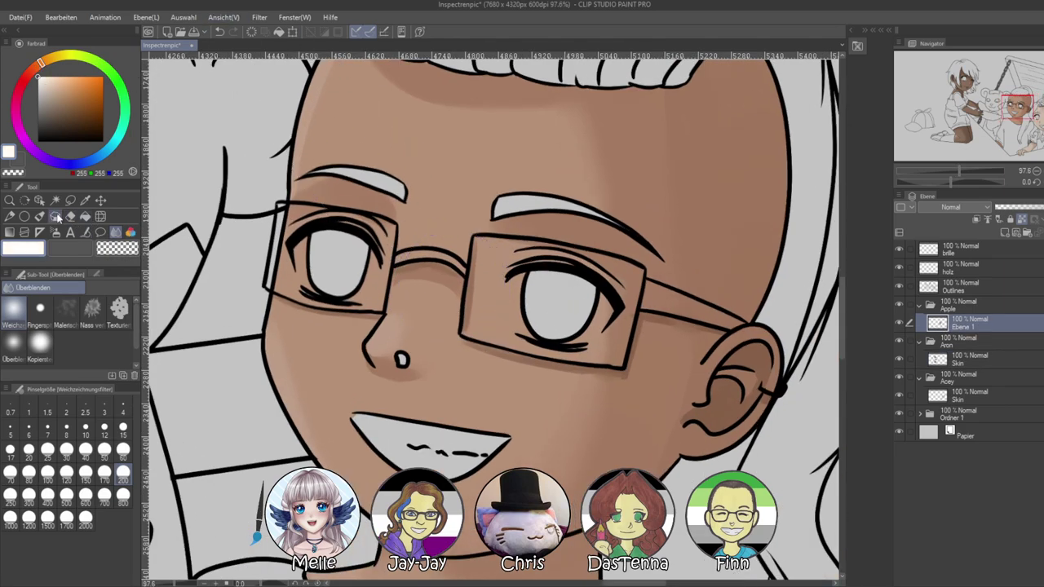
left_click(54, 232)
left_click(122, 451)
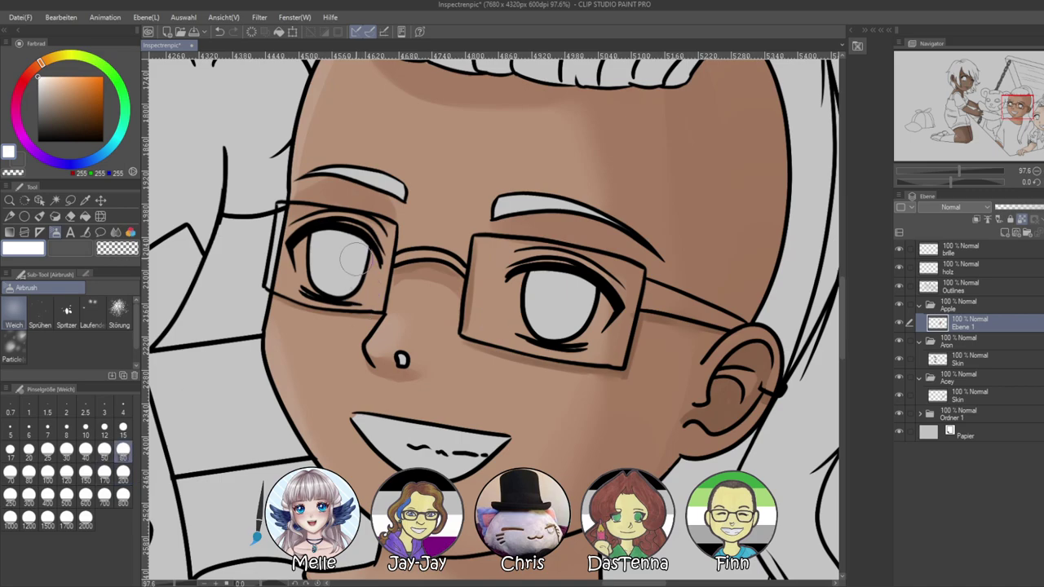
mouse_move(310, 243)
left_mouse_down()
mouse_move(301, 269)
mouse_move(330, 277)
mouse_move(359, 261)
mouse_move(371, 289)
mouse_move(363, 269)
left_mouse_up()
mouse_move(535, 288)
left_mouse_down()
mouse_move(517, 314)
mouse_move(521, 330)
mouse_move(534, 302)
mouse_move(591, 308)
mouse_move(589, 330)
left_mouse_up()
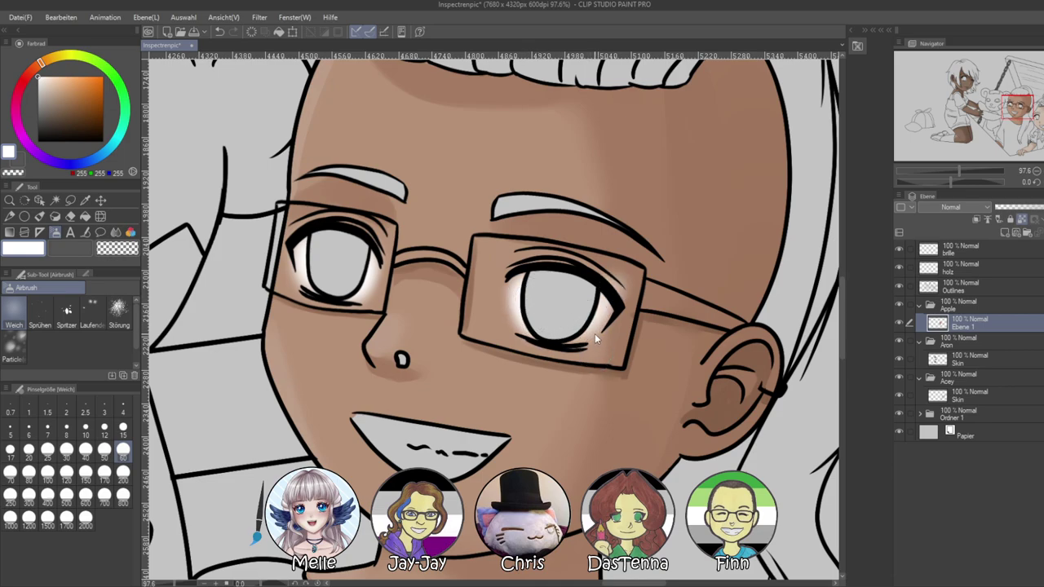
key("ctrl+z")
mouse_move(536, 291)
left_mouse_down()
mouse_move(537, 330)
mouse_move(523, 284)
mouse_move(528, 311)
mouse_move(582, 307)
mouse_move(575, 325)
mouse_move(596, 314)
left_mouse_up()
Airbrush dark grey RGB 52, 52, 52 shadows over Apple's eye whites, reducing the Weich airbrush to size 40
mouse_move(62, 101)
left_mouse_down()
mouse_move(52, 96)
mouse_move(37, 128)
left_mouse_up()
mouse_move(314, 236)
left_mouse_down()
mouse_move(301, 244)
mouse_move(371, 260)
mouse_move(371, 269)
left_mouse_up()
key("bracketleft")
key("bracketleft")
mouse_move(531, 275)
left_mouse_down()
mouse_move(509, 298)
mouse_move(511, 279)
mouse_move(532, 288)
mouse_move(535, 273)
mouse_move(516, 300)
mouse_move(514, 280)
mouse_move(535, 272)
mouse_move(536, 290)
mouse_move(618, 309)
mouse_move(602, 293)
mouse_move(589, 319)
left_mouse_up()
left_click_drag(962, 169, 935, 172)
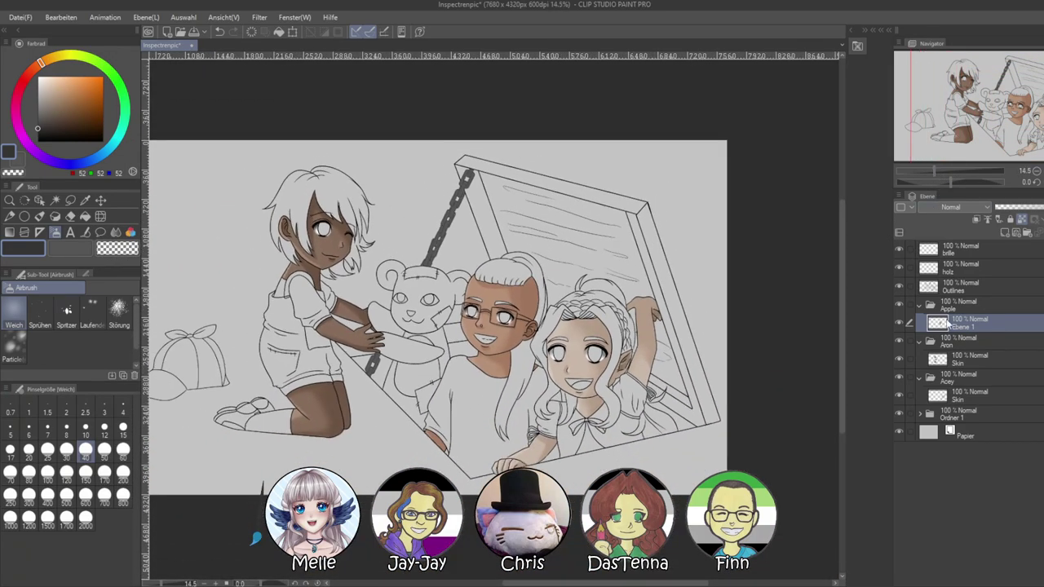
scroll(467, 375, "down", 1)
scroll(326, 392, "up", 1)
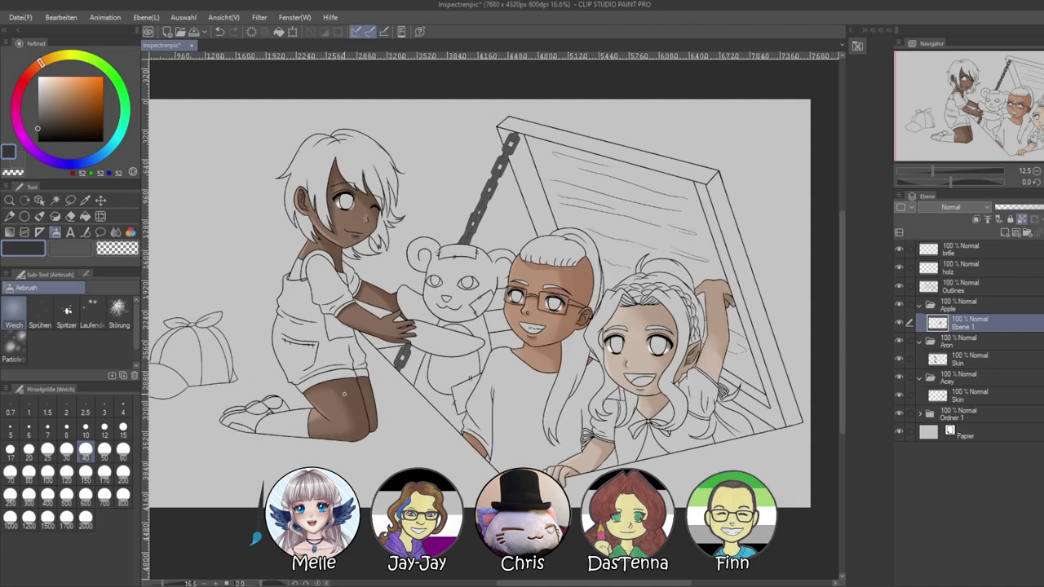
Create a new raster layer directly above the Ordner 1 folder and name it BG
left_click(956, 416)
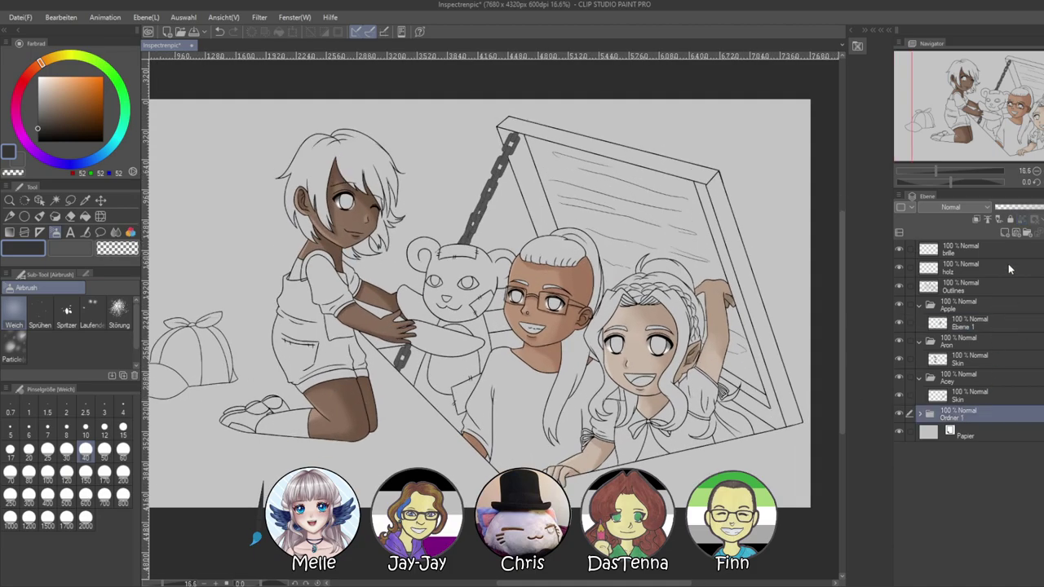
left_click(1007, 234)
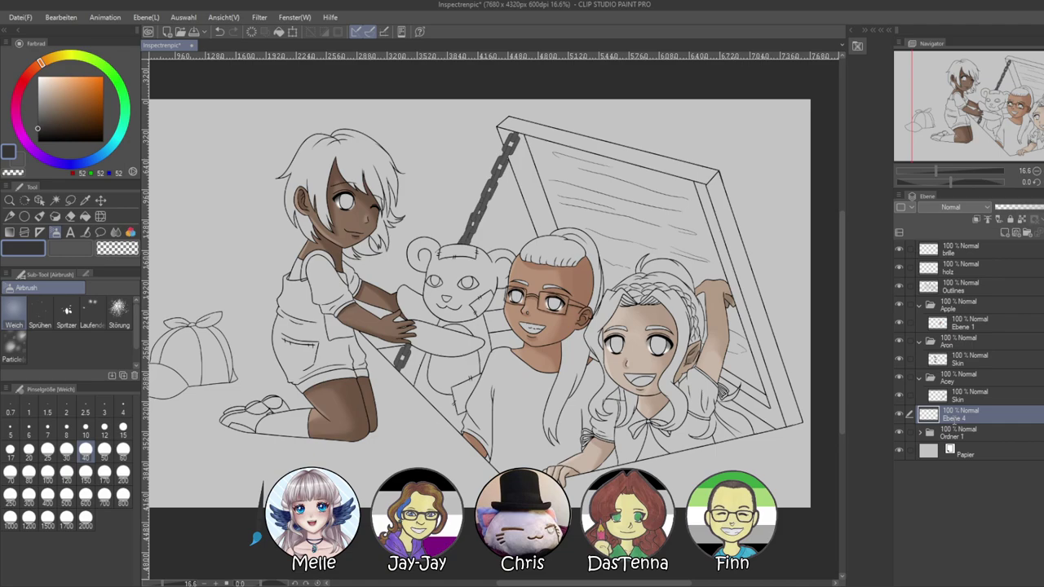
scroll(476, 416, "down", 2)
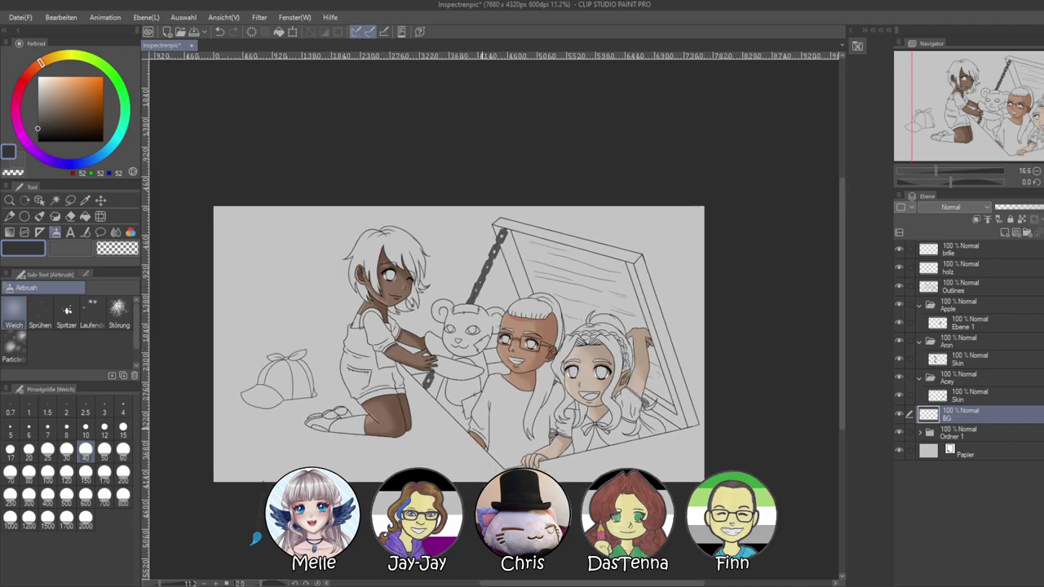
scroll(463, 383, "up", 1)
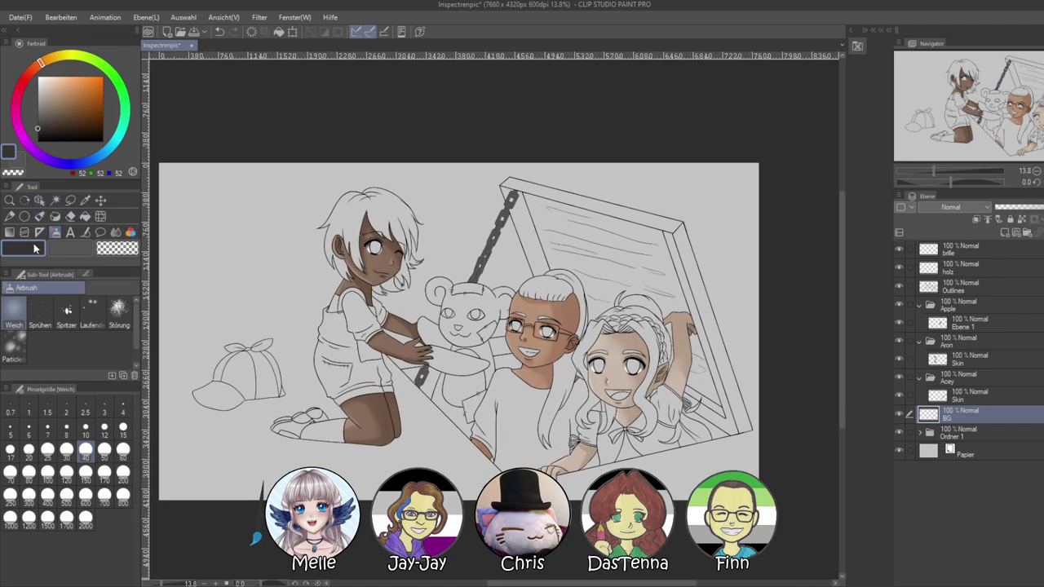
On the BG layer, draw a green RGB 59, 110, 74 rectangle at size 17 around the lower half of the canvas
left_click(24, 216)
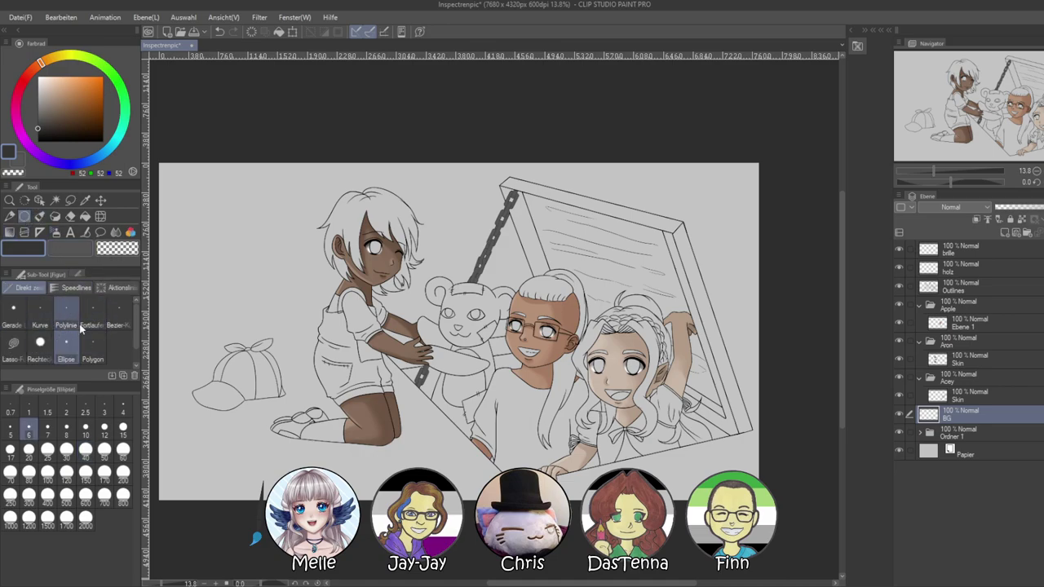
left_click(40, 342)
left_click(124, 99)
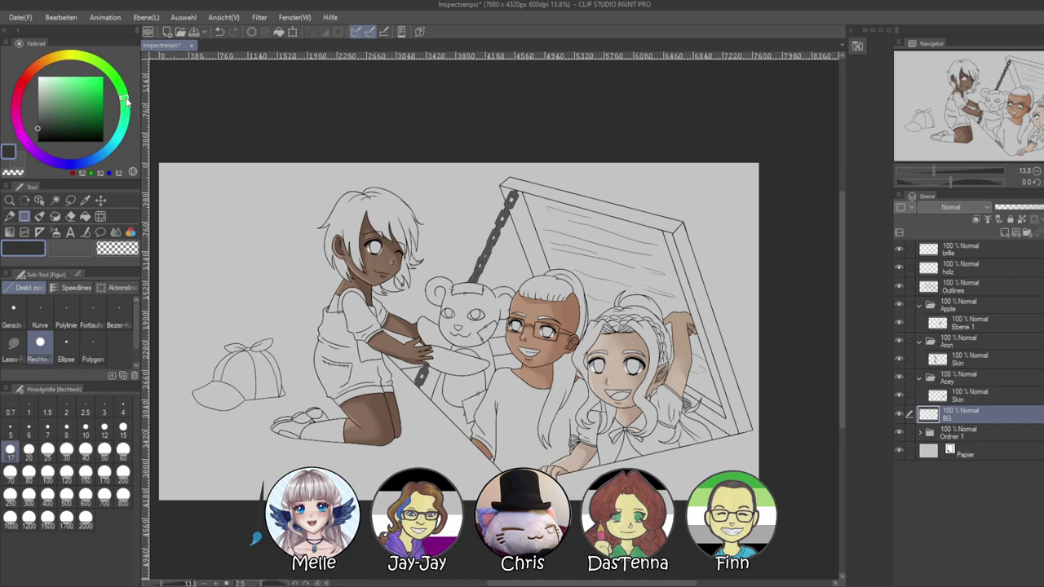
left_click(70, 110)
left_click_drag(256, 373, 805, 544)
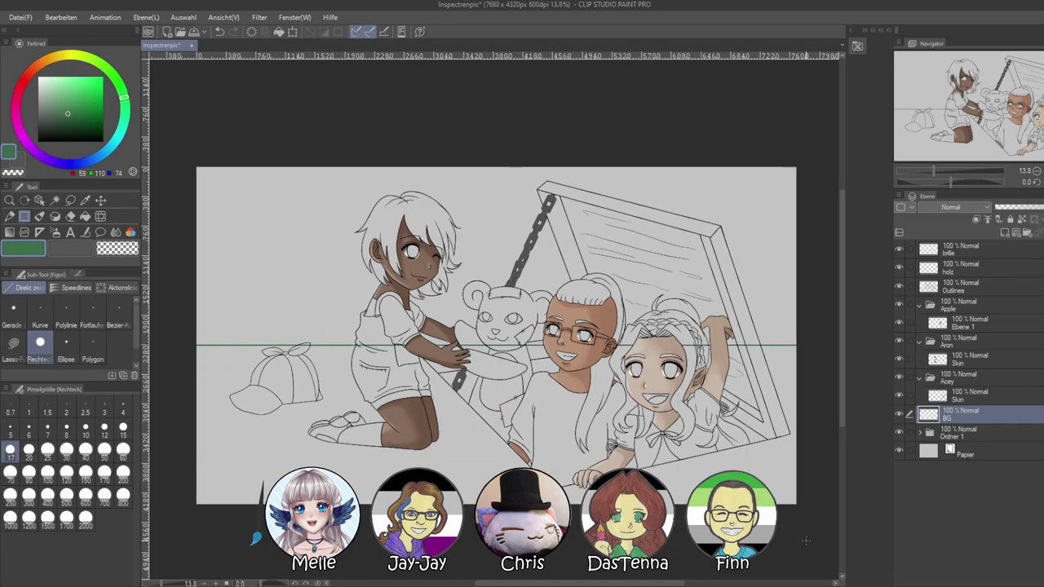
key("alt+Delete")
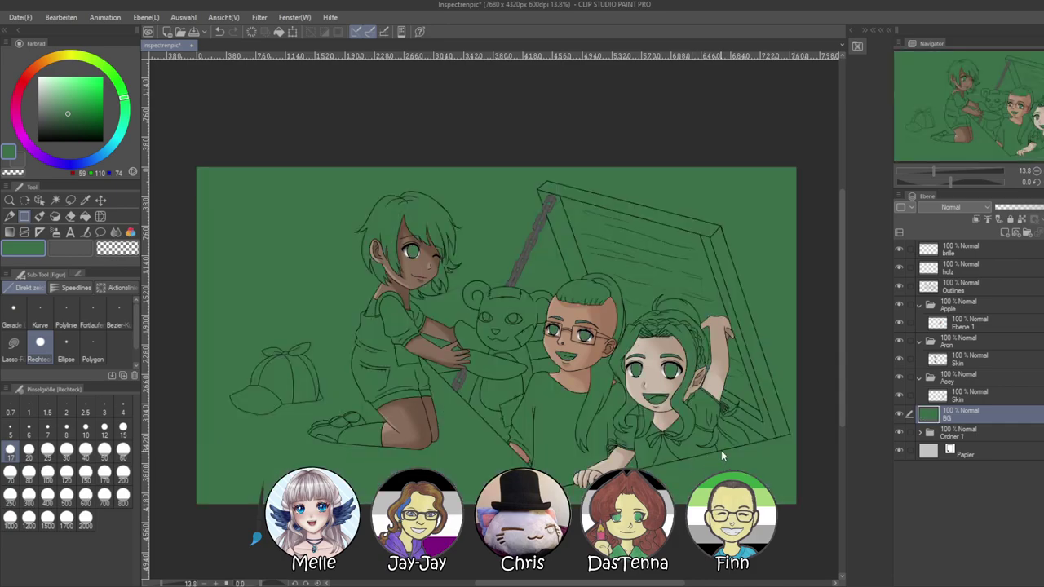
left_click(900, 416)
scroll(722, 399, "up", 2)
scroll(728, 398, "down", 1)
scroll(728, 398, "down", 1)
key("ctrl+z")
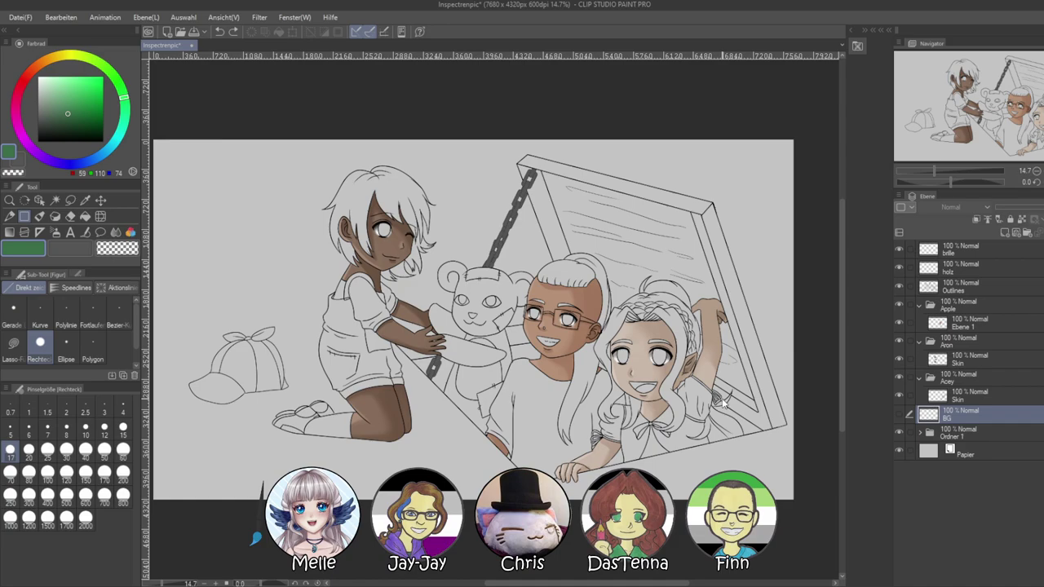
left_click_drag(207, 396, 252, 404)
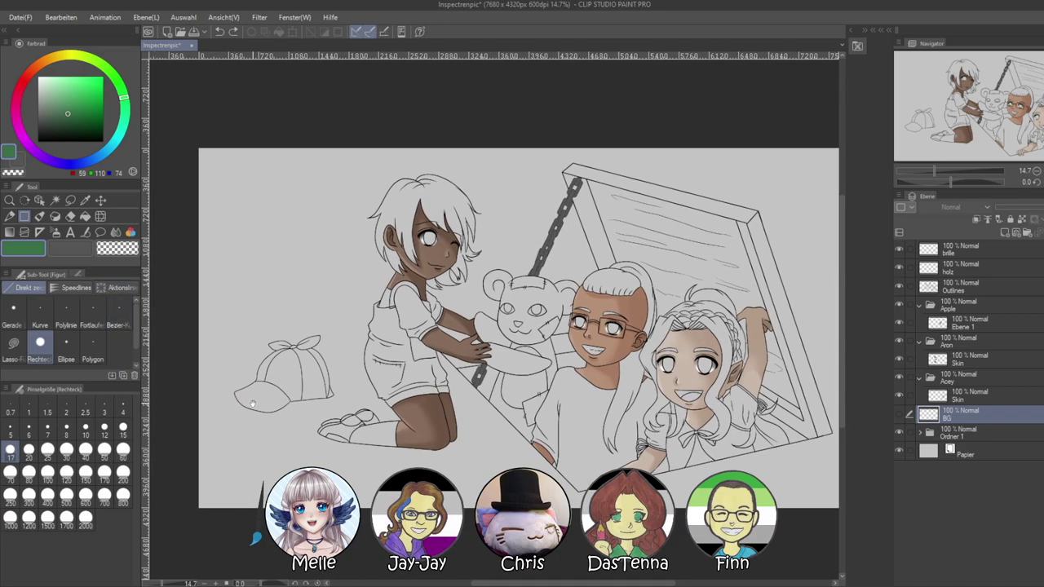
left_click(900, 415)
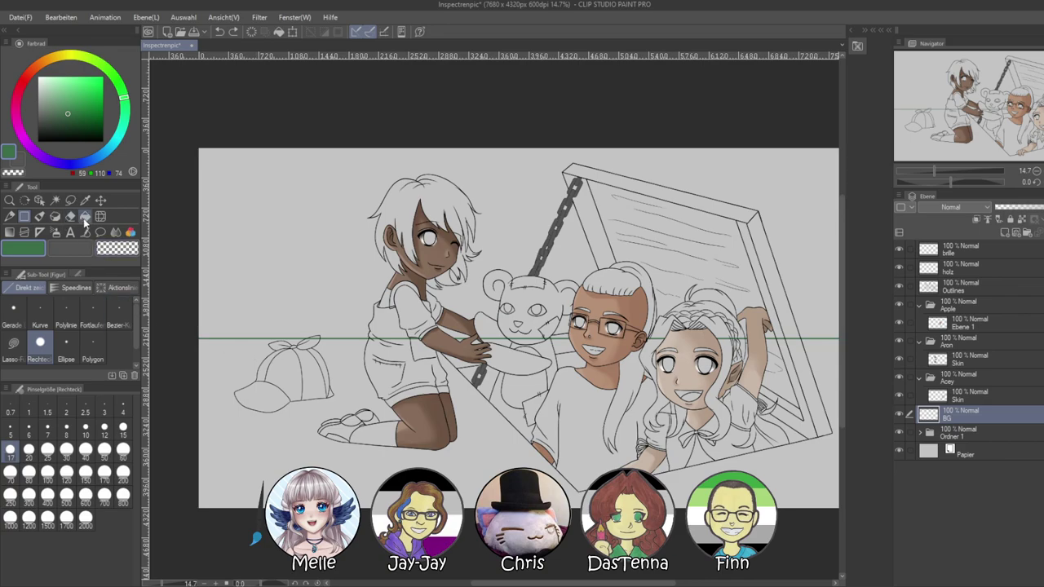
Fill the canvas area below the green horizon line on the BG layer with the same green, and hide that layer
left_click(85, 216)
left_click(220, 377)
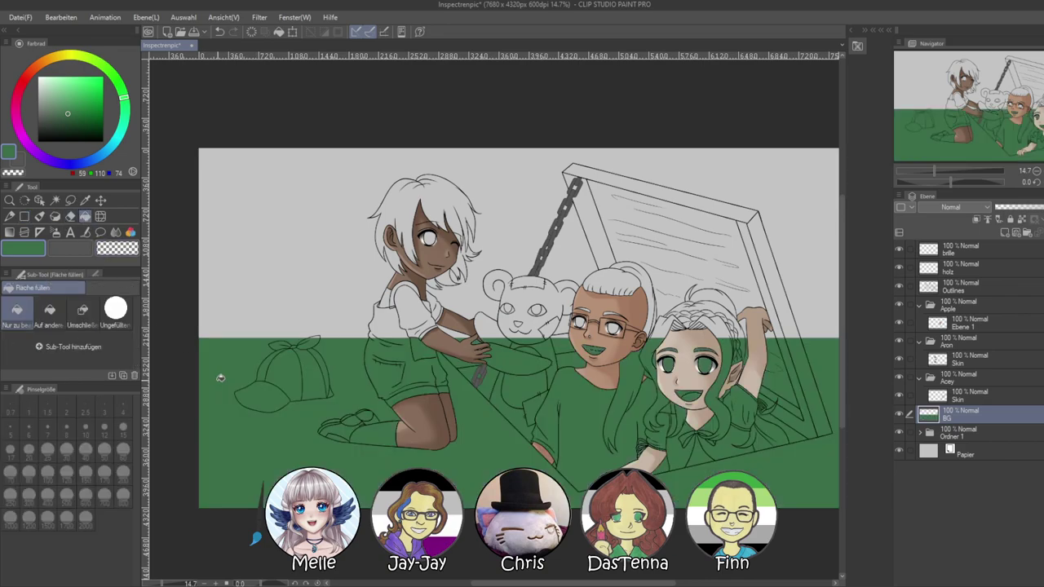
scroll(444, 412, "down", 1)
scroll(335, 399, "up", 1)
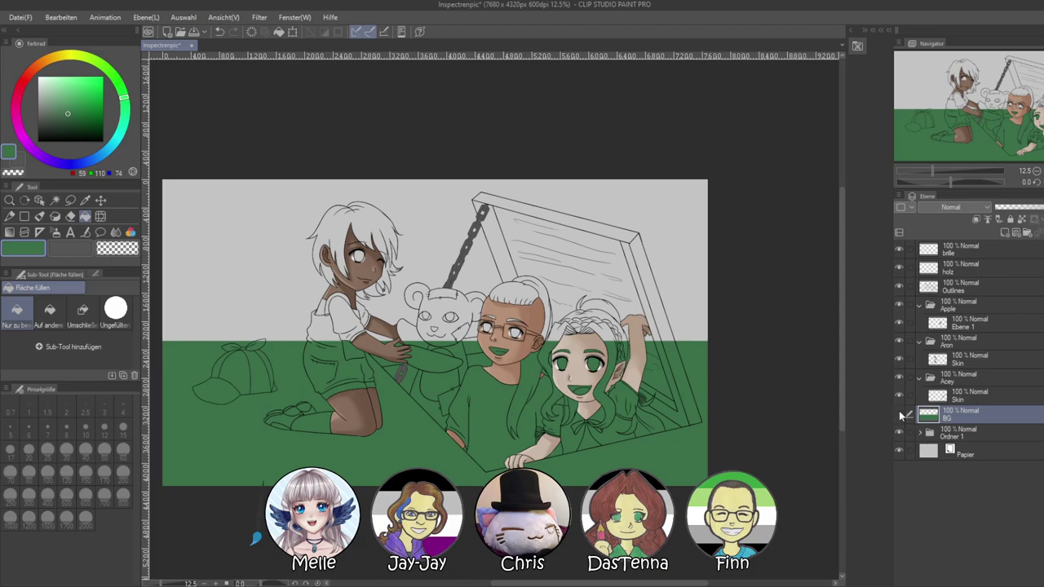
left_click(900, 414)
scroll(494, 361, "up", 5)
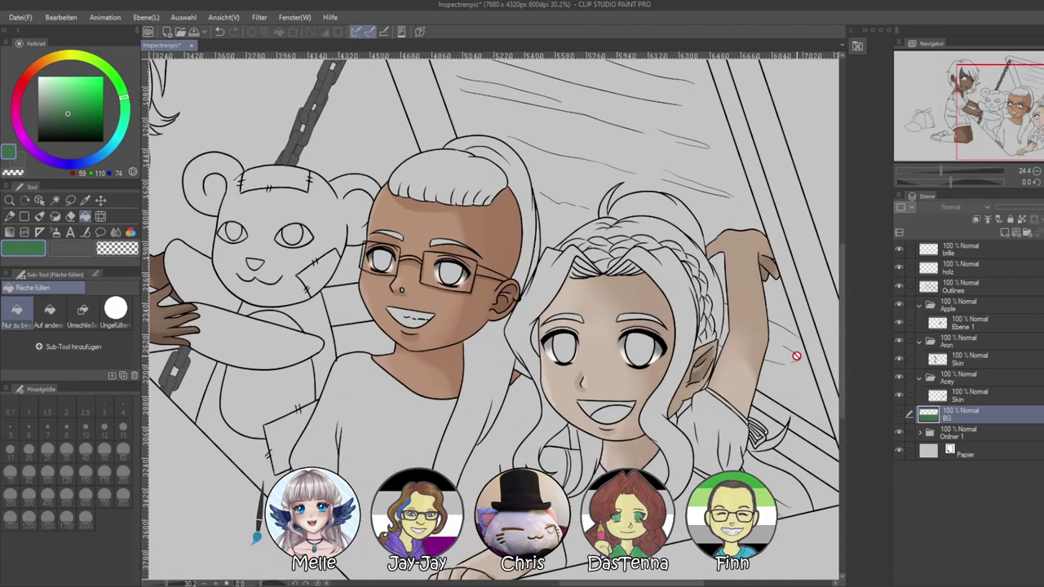
Create a new raster layer directly above Skin in the Acey folder and name it hair
scroll(796, 356, "up", 1)
left_click(966, 395)
left_click(1007, 234)
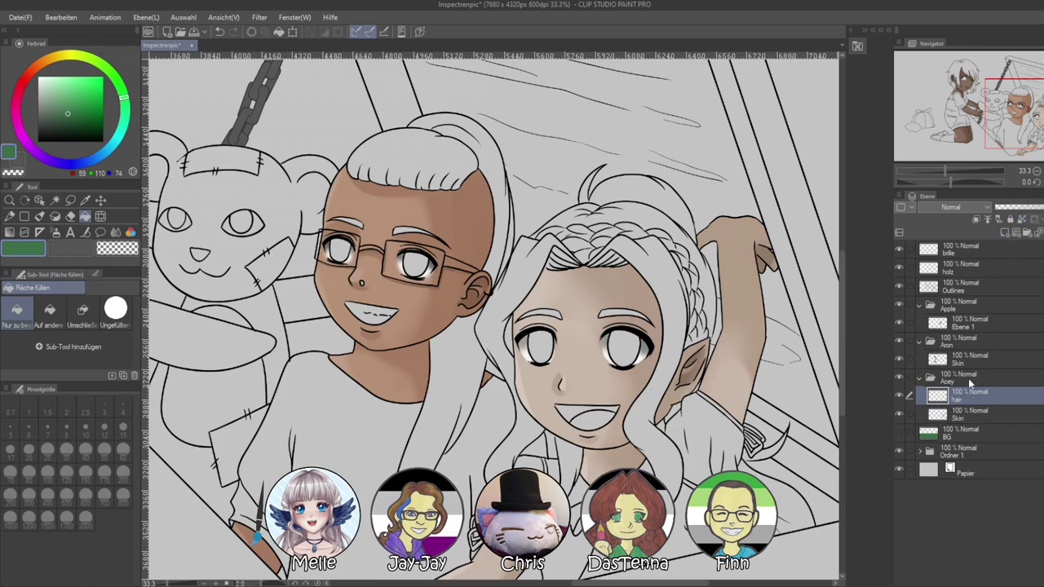
Auto-select Acey's hair areas from the Outlines layer, including the side strands, bun, braids and the loose hair behind the sleeve
scroll(711, 367, "down", 4)
scroll(721, 365, "up", 5)
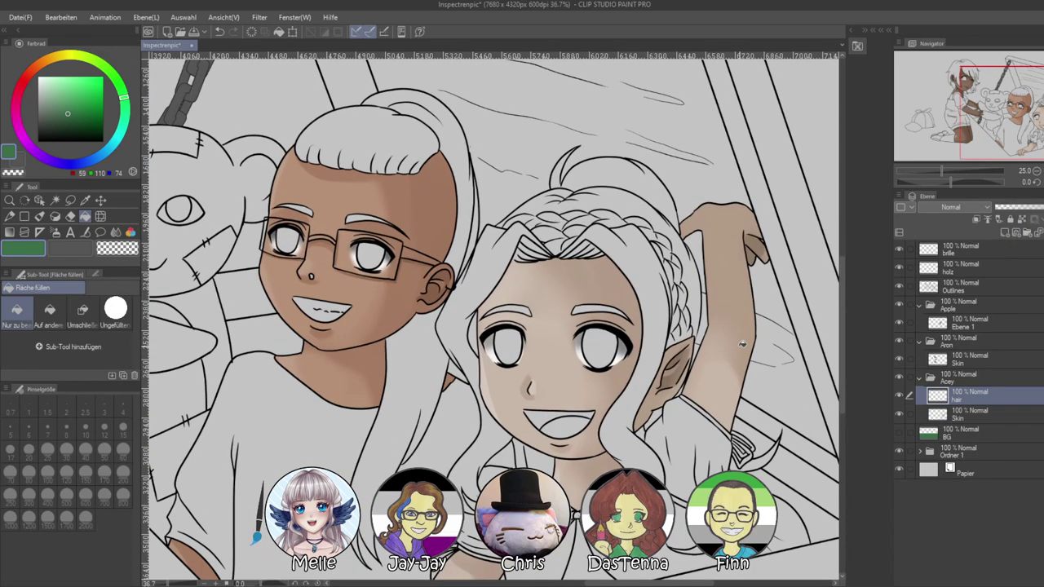
left_click(55, 200)
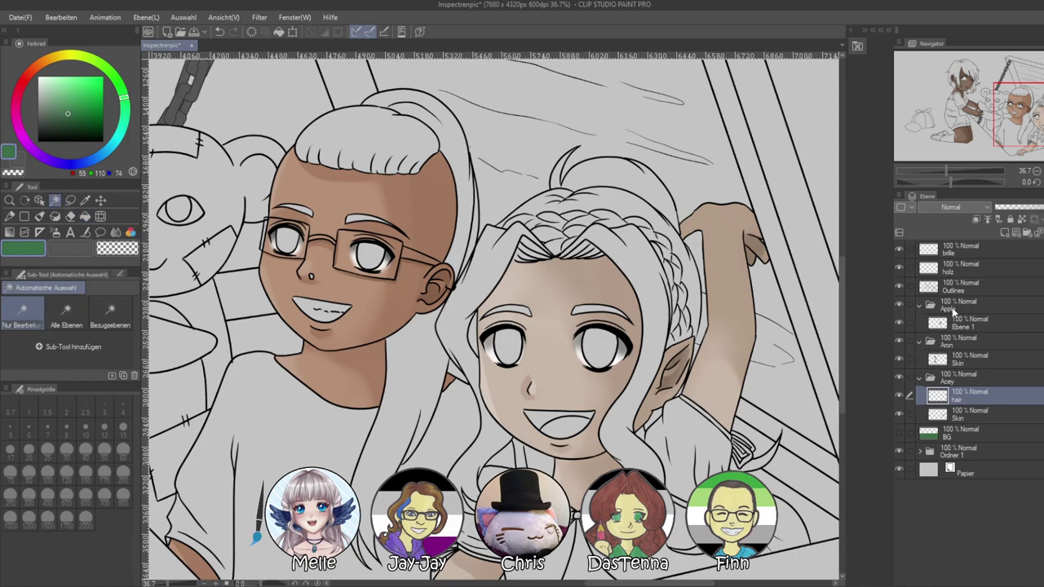
left_click(959, 286)
left_click(454, 302)
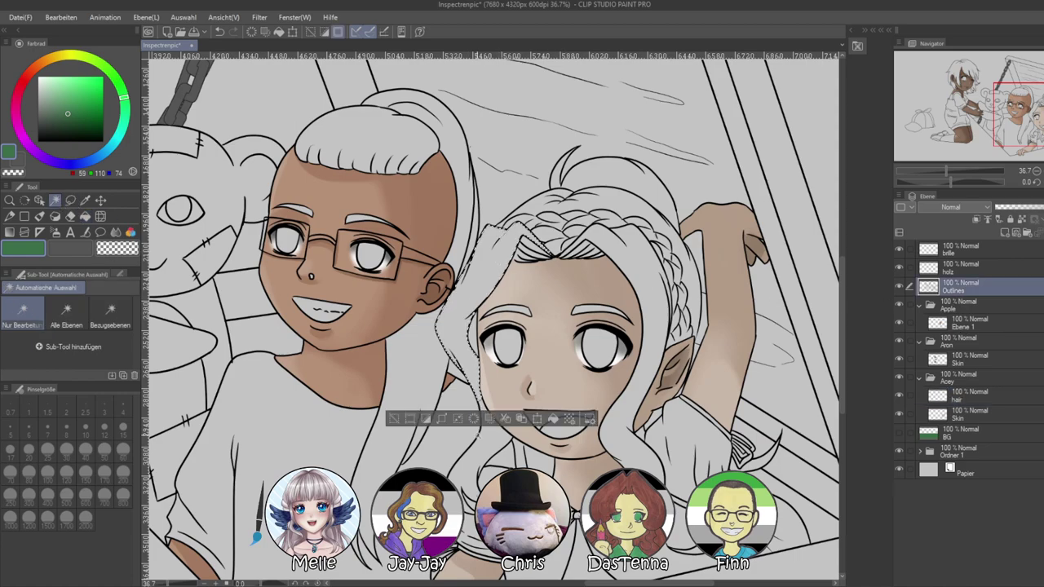
left_click(487, 451)
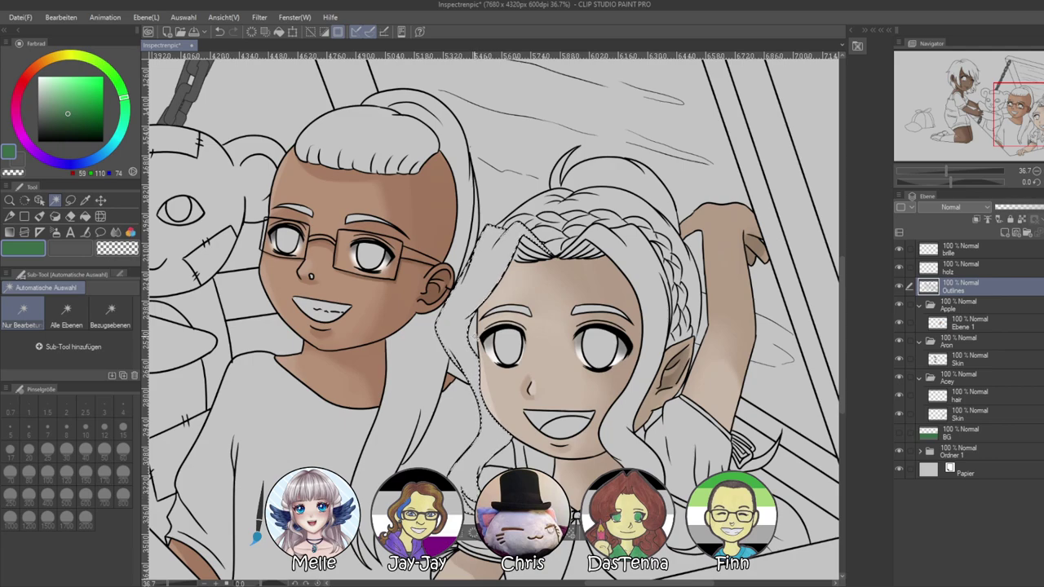
left_click_drag(570, 470, 485, 399)
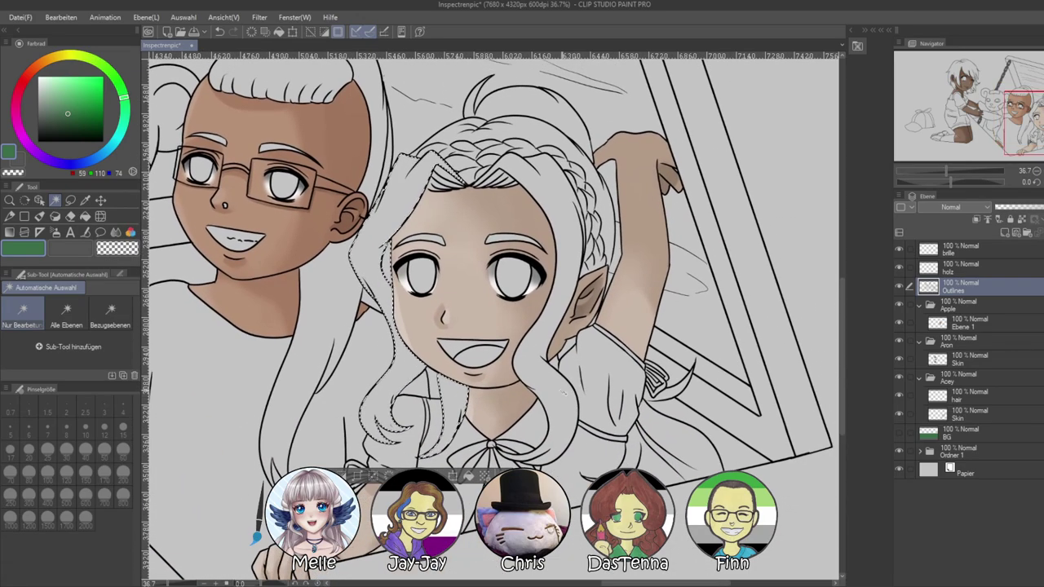
left_click(560, 392, "shift")
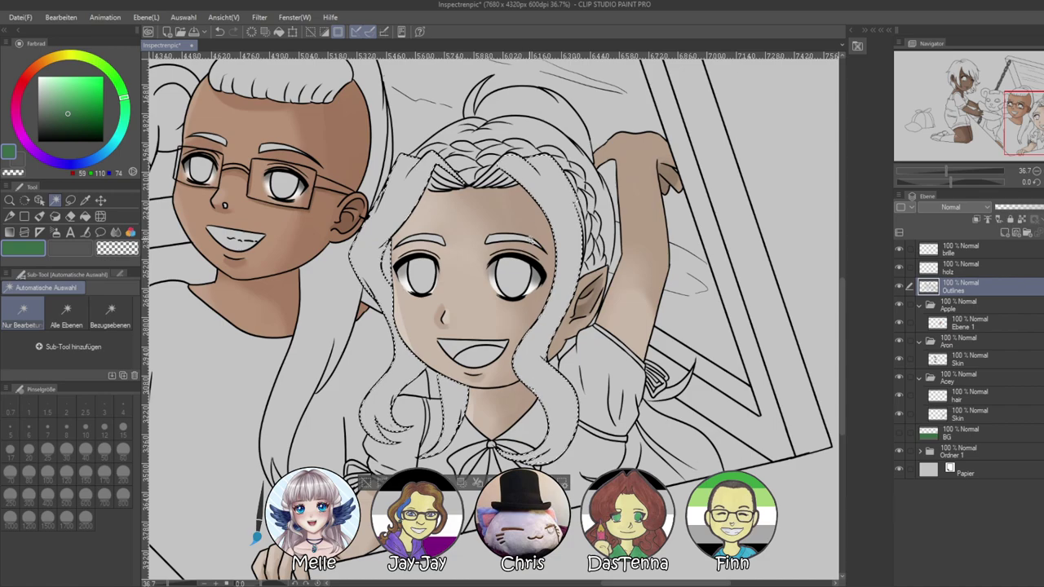
left_click(512, 110, "shift")
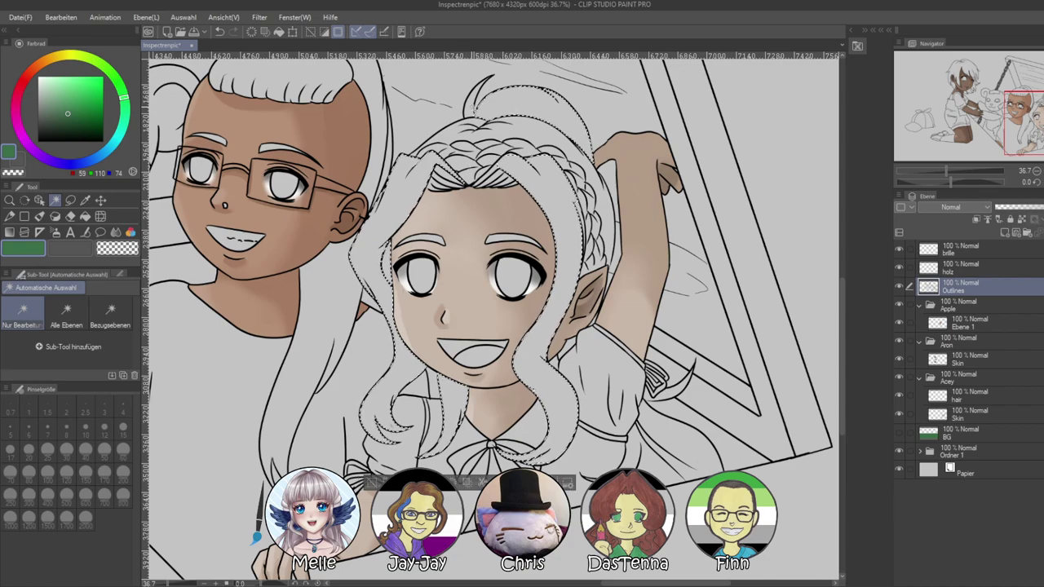
left_click(455, 135, "shift")
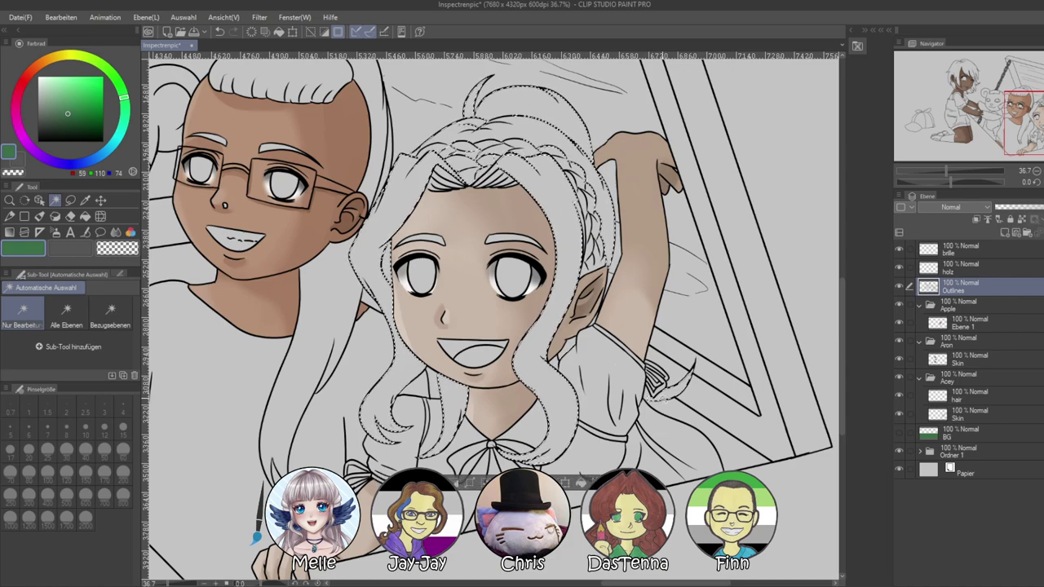
left_click(652, 432, "shift")
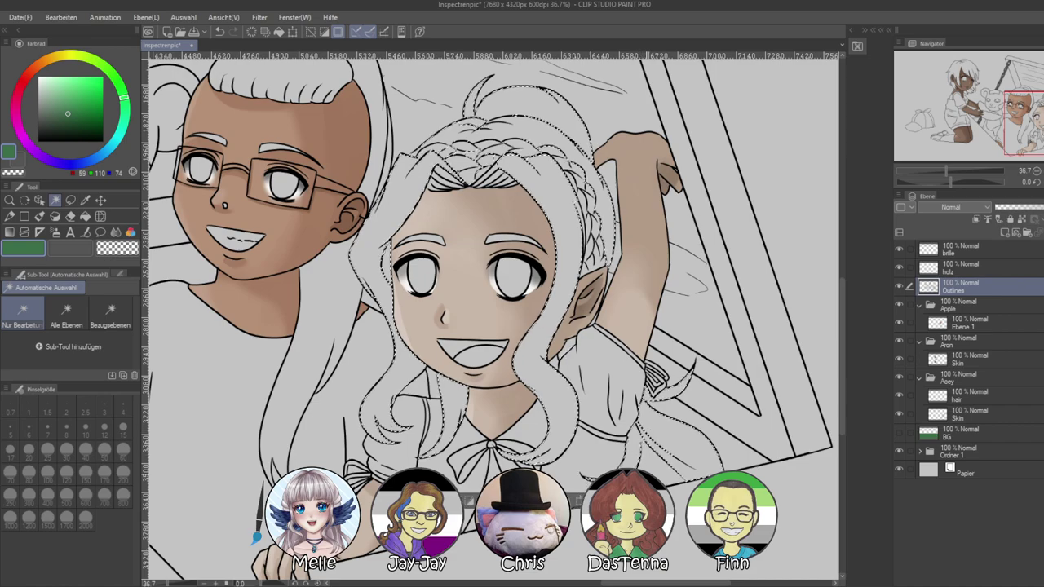
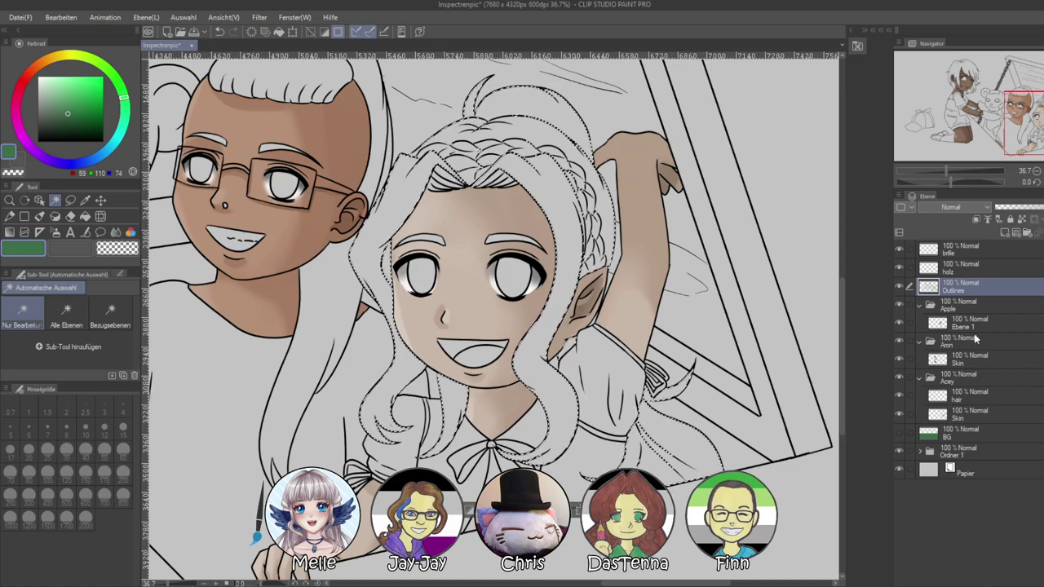
Fill the selected areas on Acey's hair layer with muted blonde RGB 179, 172, 151 and clear the selection
left_click(968, 396)
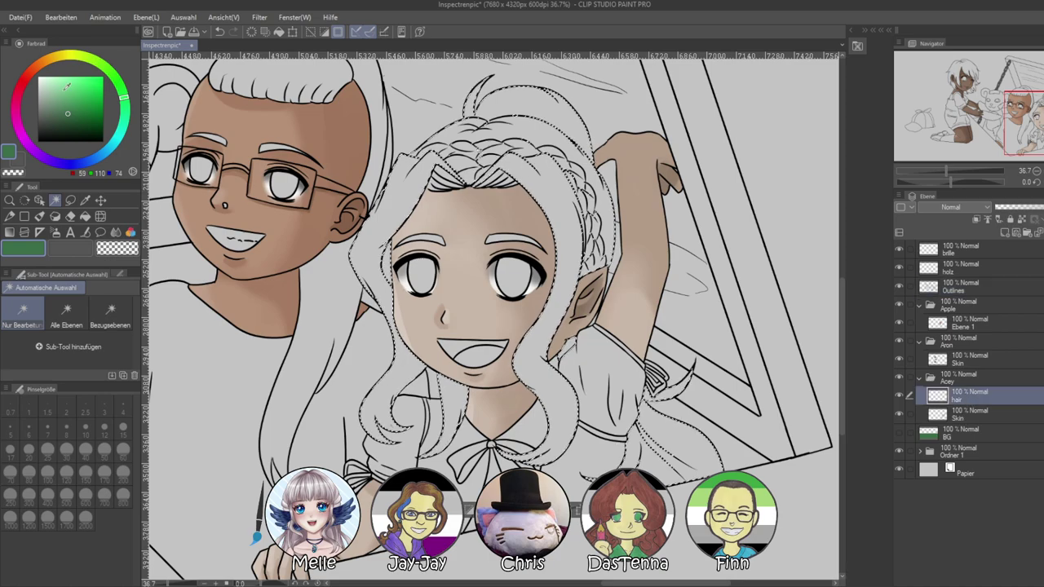
left_click(60, 61)
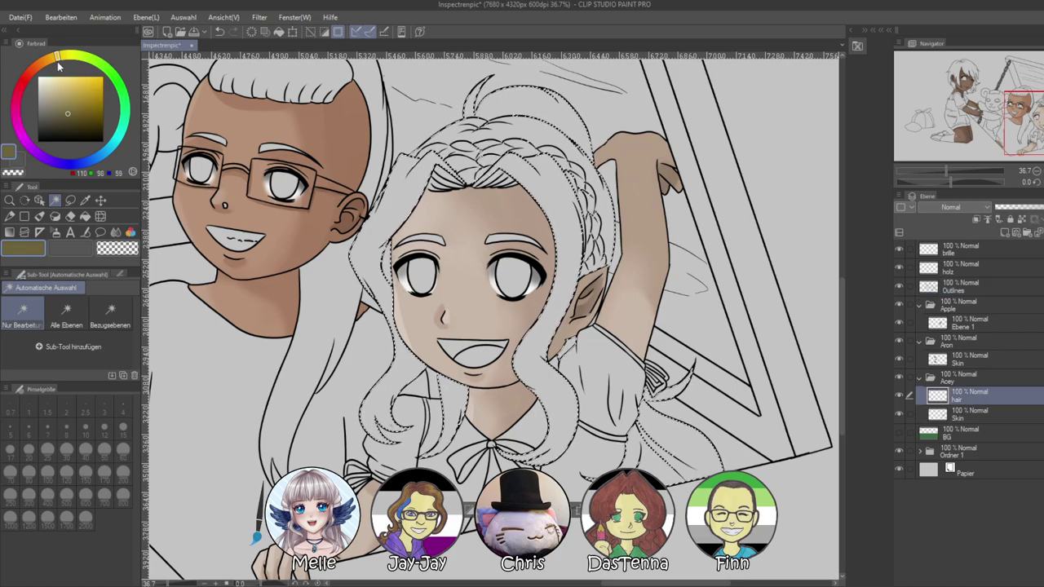
left_click(62, 90)
key("alt+Delete")
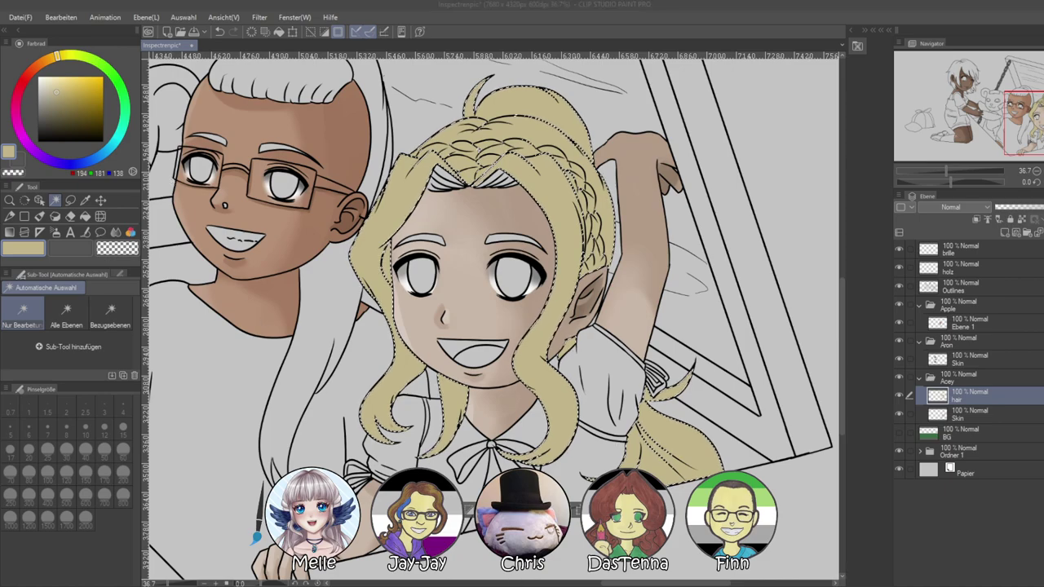
left_click_drag(52, 92, 51, 92)
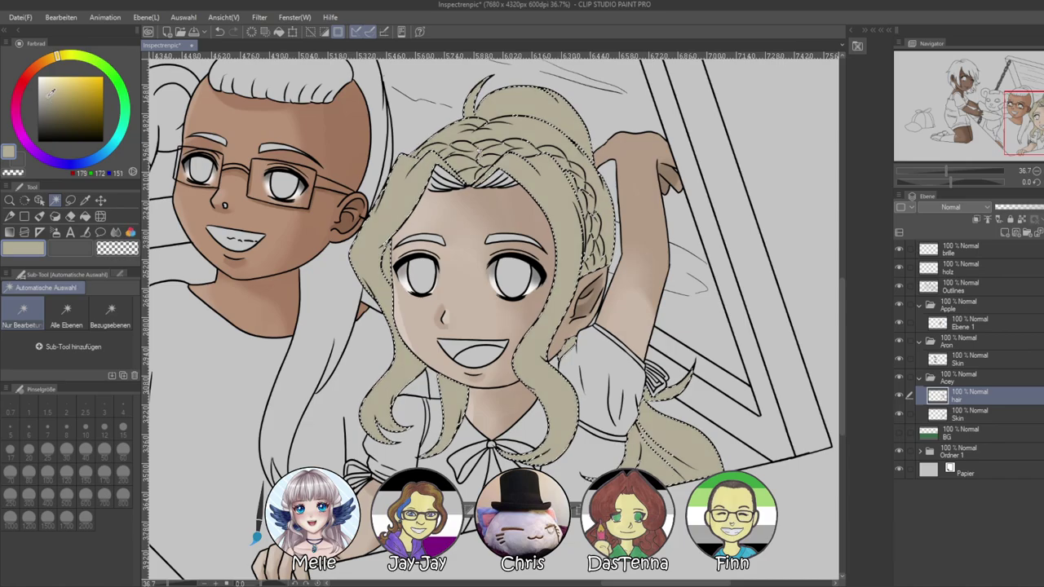
key("ctrl+d")
Paint the unfilled gaps in Acey's hairline, braids and strand tips with the same blonde using the round mixing brush at size 50
scroll(255, 534, "up", 2)
scroll(255, 535, "down", 2)
scroll(255, 534, "up", 2)
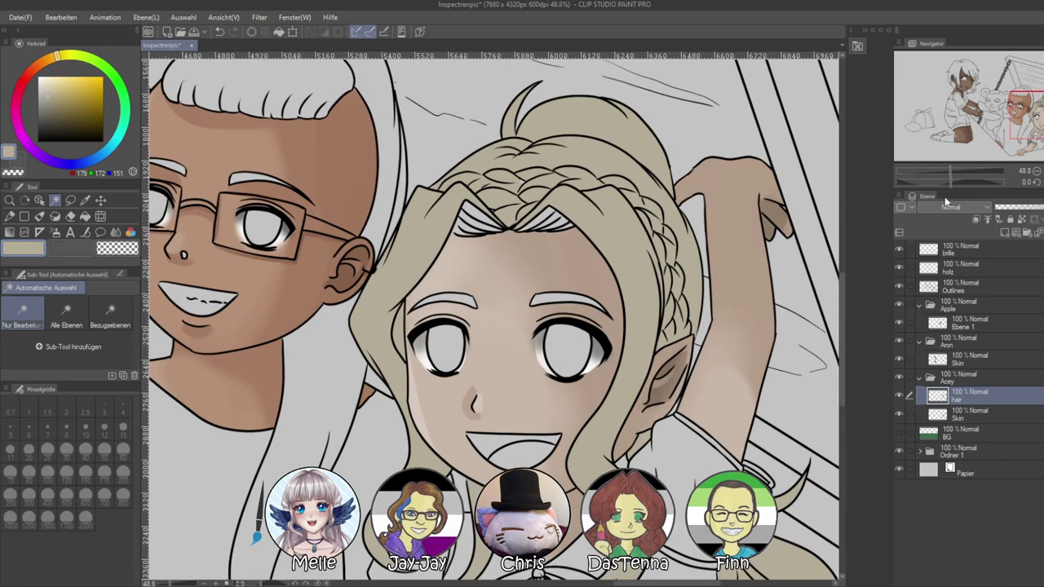
scroll(953, 166, "up", 3)
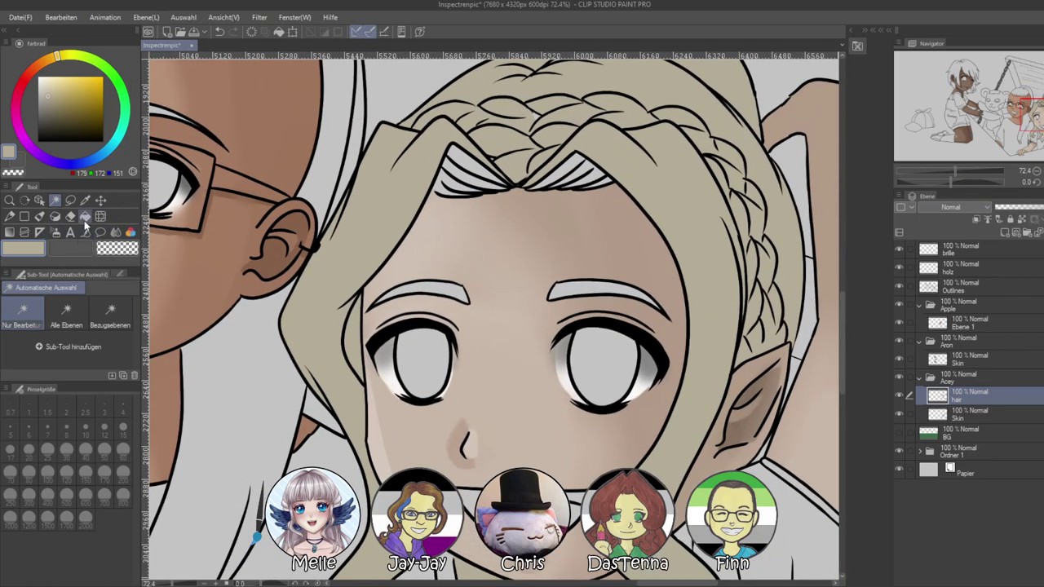
left_click(39, 216)
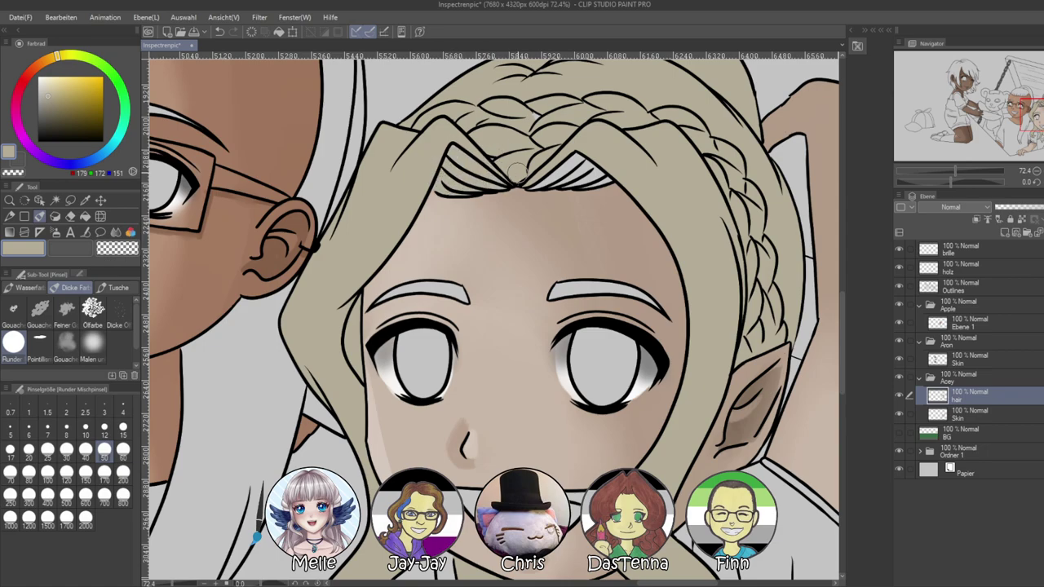
mouse_move(531, 174)
left_mouse_down()
mouse_move(570, 159)
mouse_move(563, 175)
mouse_move(607, 168)
left_mouse_up()
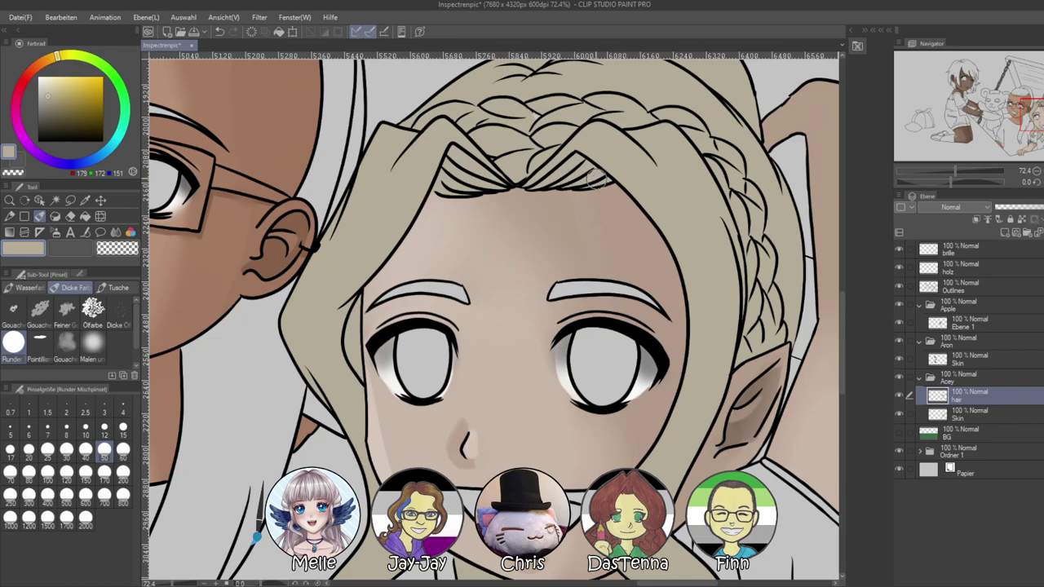
left_click_drag(584, 127, 541, 210)
left_click_drag(630, 371, 557, 282)
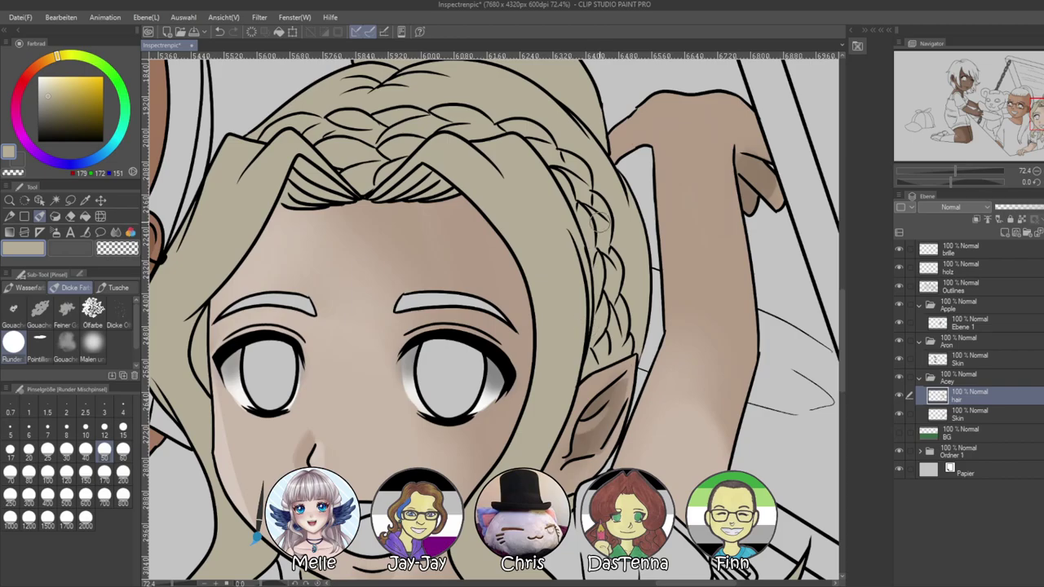
left_click_drag(480, 477, 527, 233)
left_click_drag(404, 443, 476, 420)
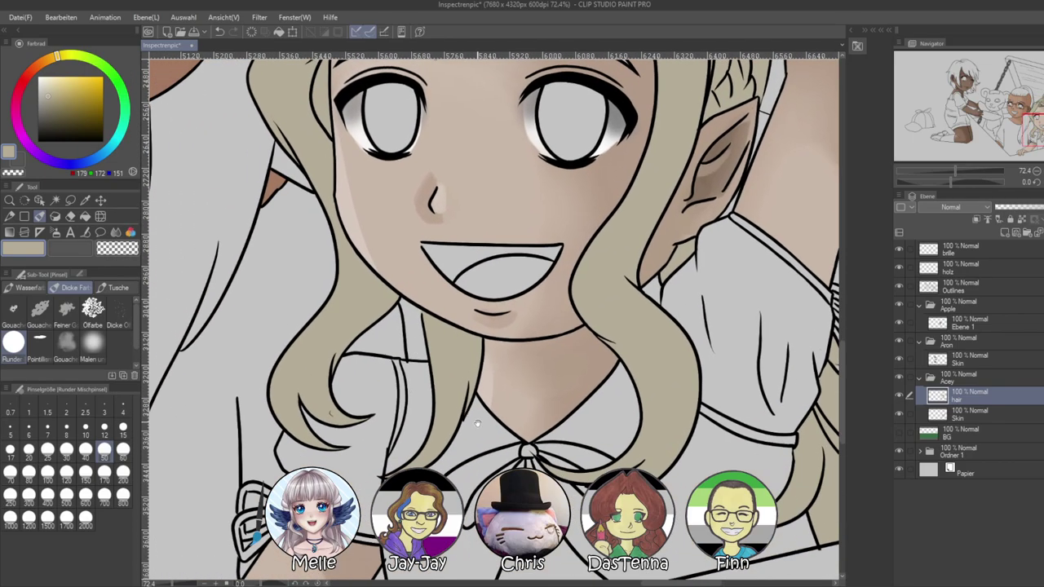
left_click_drag(616, 439, 414, 416)
left_click_drag(560, 468, 519, 449)
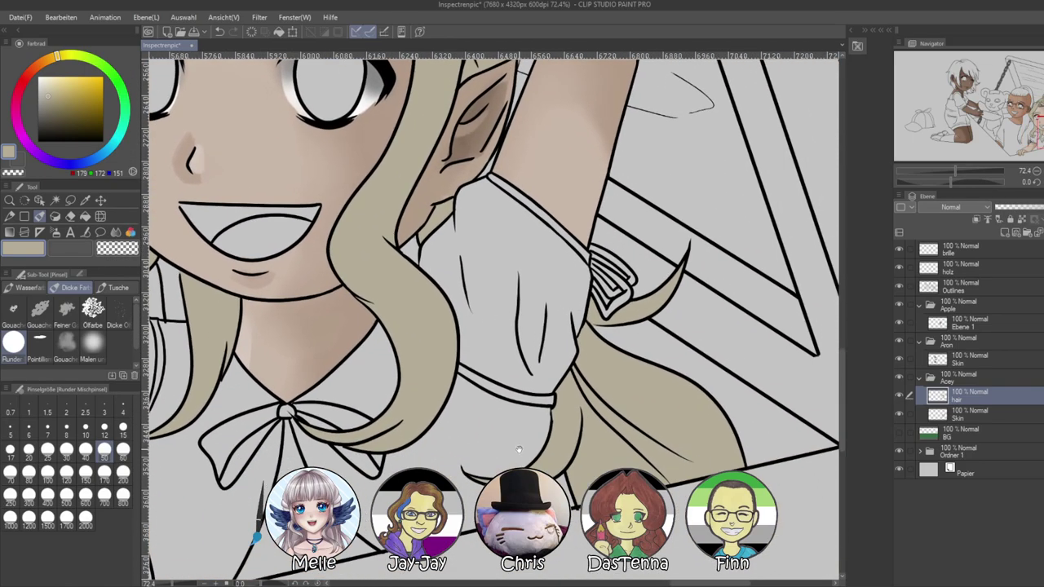
left_click_drag(463, 297, 537, 412)
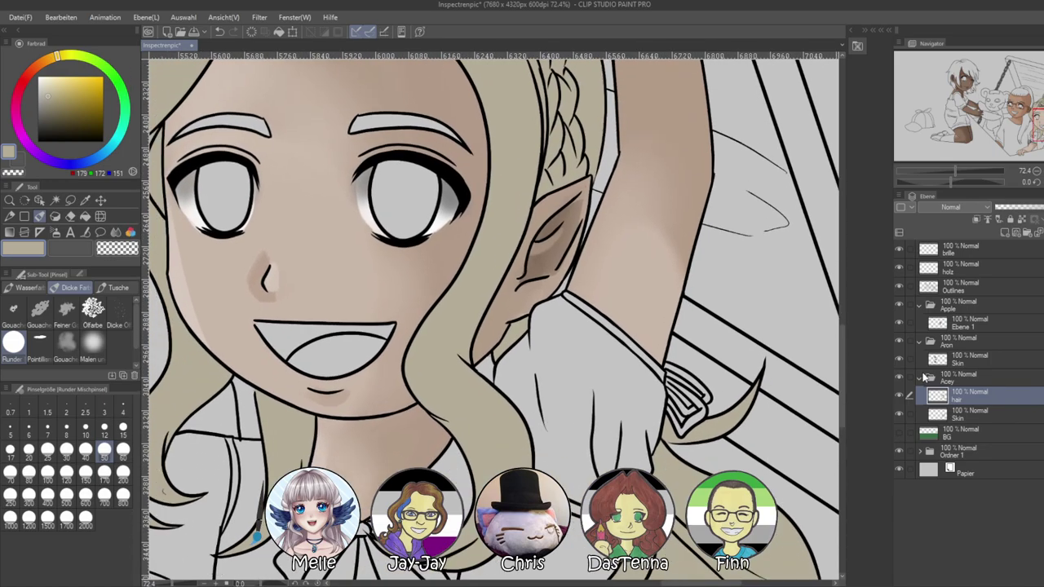
Select the small gap below Acey's ear and fill it on the Skin layer with skin tone RGB 177, 154, 135
left_click(955, 416)
left_click_drag(954, 171, 961, 171)
key("w")
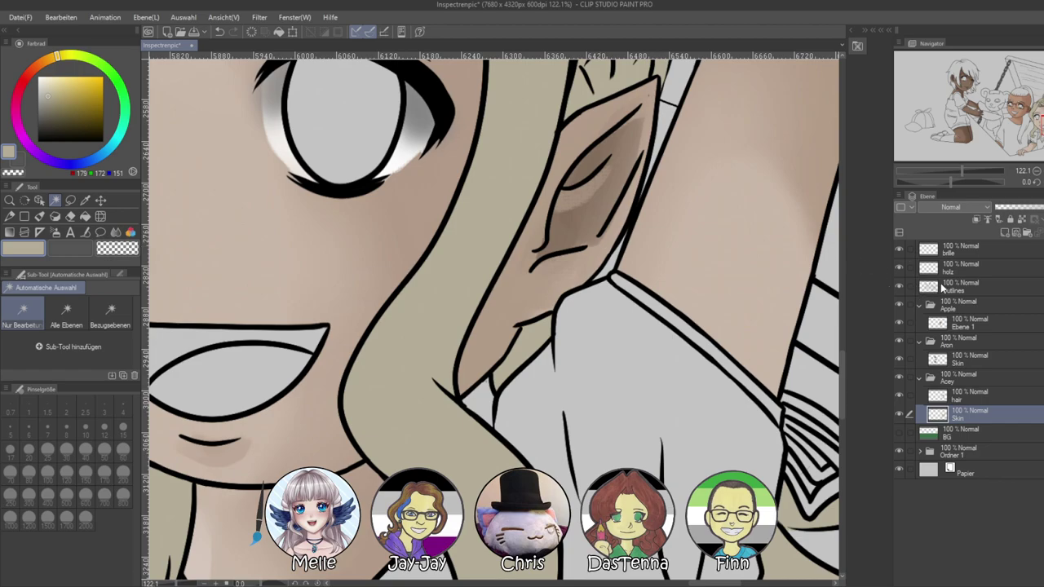
left_click(943, 287)
left_click(469, 407)
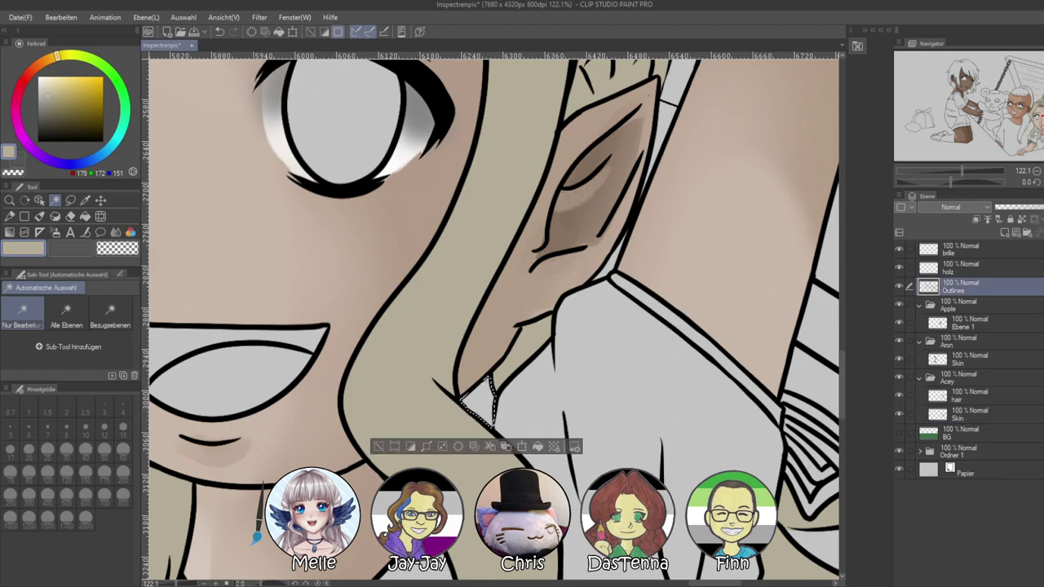
left_click(997, 410)
left_click(439, 297, "alt")
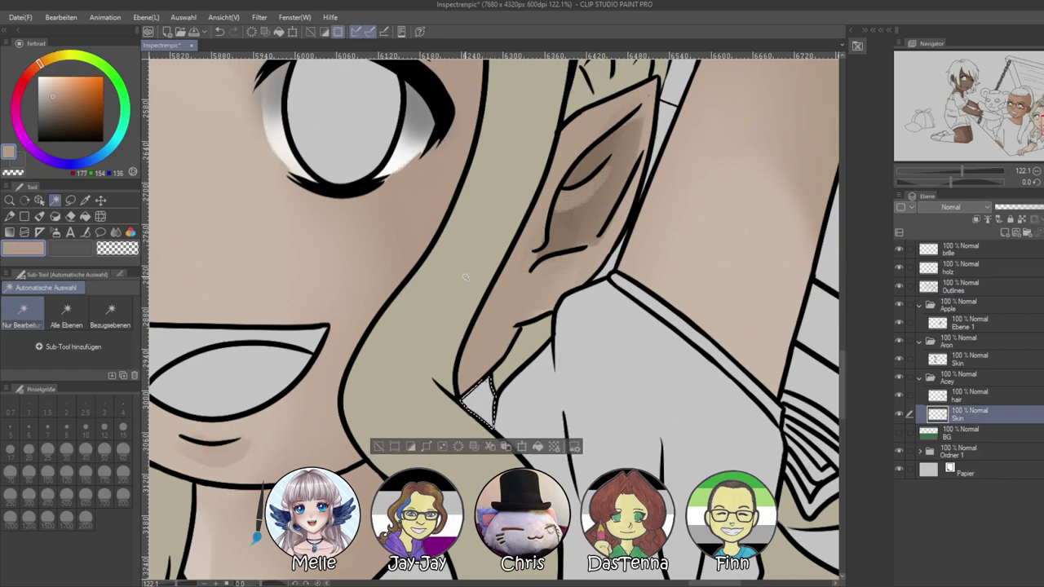
key("alt+Delete")
key("ctrl+d")
Shade the small skin patch below Acey's ear with brown RGB 133, 112, 95 sampled from the ear, at brush size 15
left_click(573, 229, "alt")
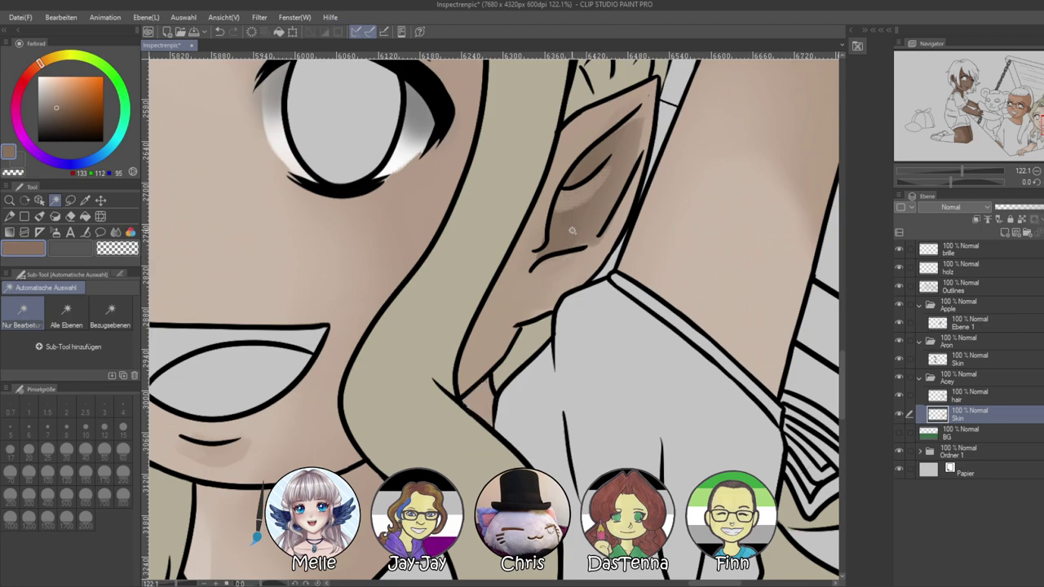
left_click(39, 216)
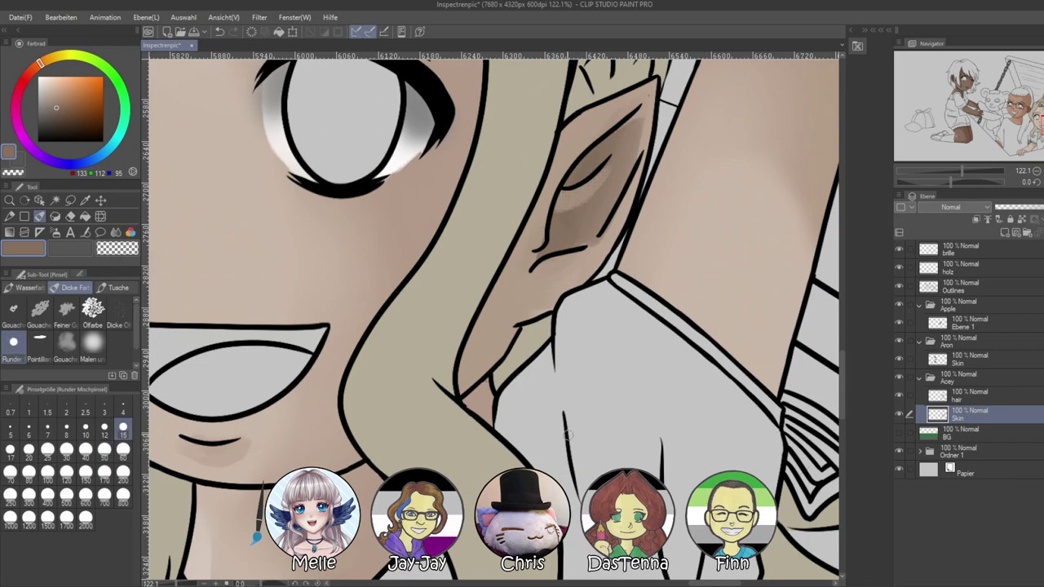
mouse_move(476, 403)
left_mouse_down()
mouse_move(487, 382)
mouse_move(478, 400)
left_mouse_up()
Draw the missing black line in the bow on Acey's sleeve on the Outlines layer, using the Spitzfeder pen at size 10
left_click(962, 395)
mouse_move(959, 171)
left_mouse_down()
mouse_move(941, 170)
mouse_move(965, 171)
mouse_move(960, 183)
mouse_move(963, 171)
left_mouse_up()
left_click_drag(707, 399, 733, 330)
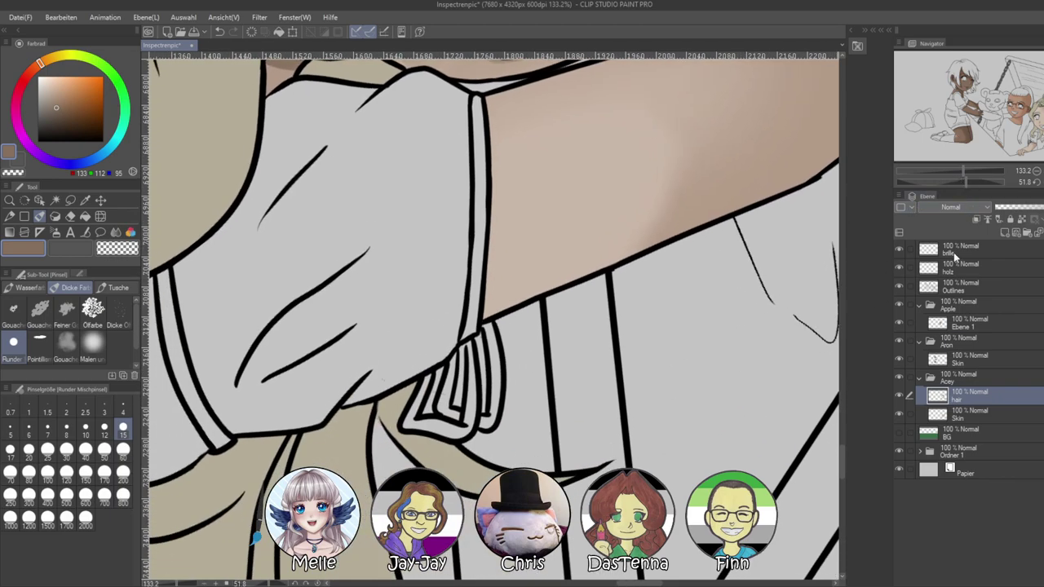
left_click(951, 279)
left_click_drag(963, 173, 967, 173)
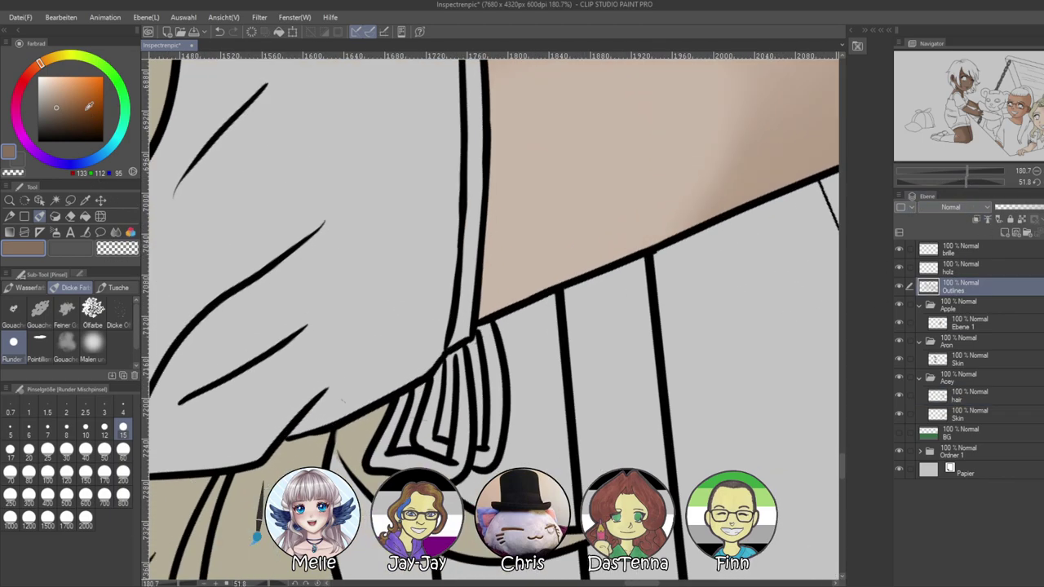
left_click_drag(90, 109, 106, 147)
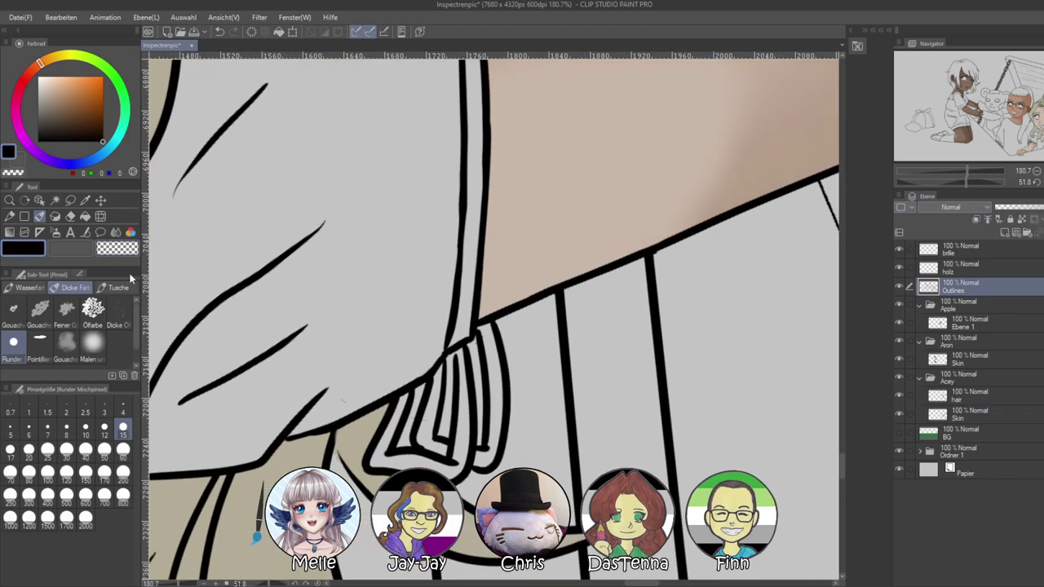
left_click(85, 234)
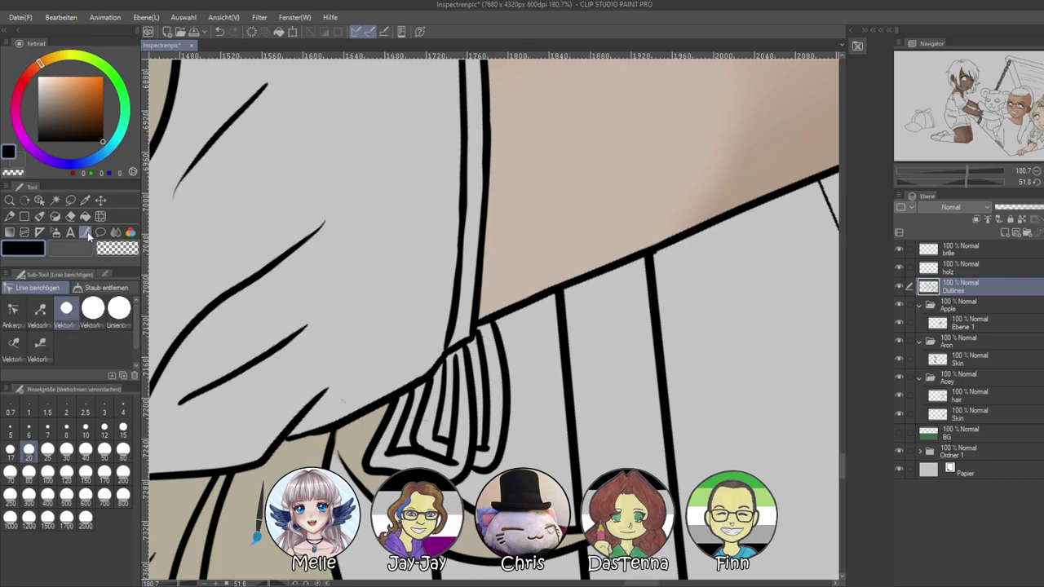
left_click(10, 216)
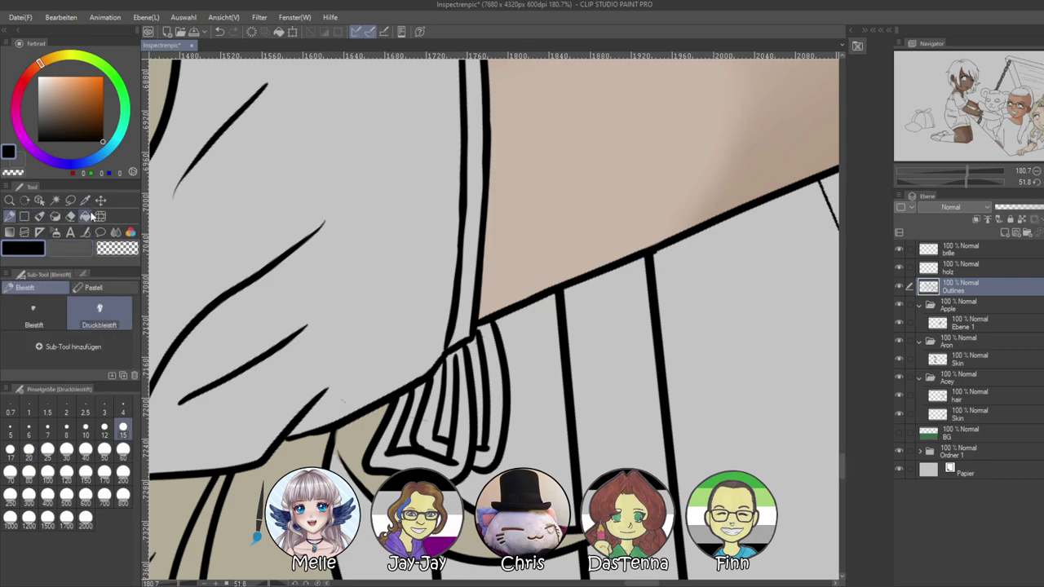
left_click(45, 218)
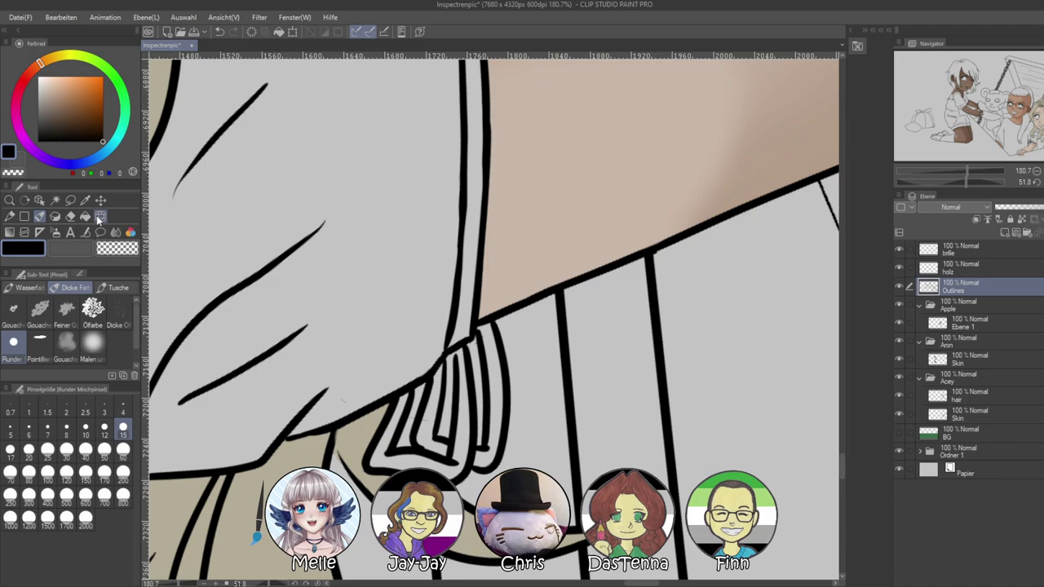
left_click(130, 232)
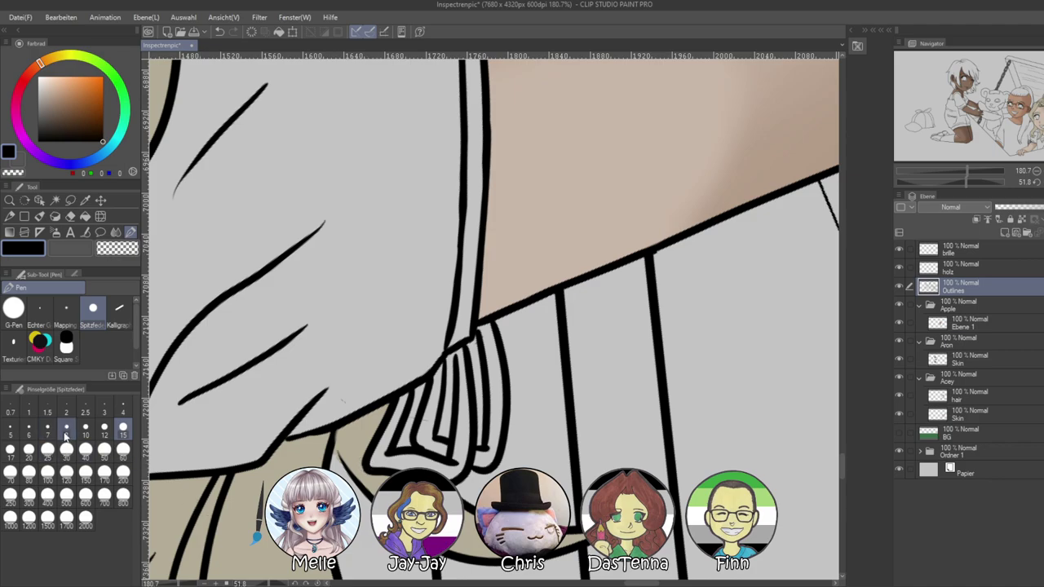
left_click(85, 426)
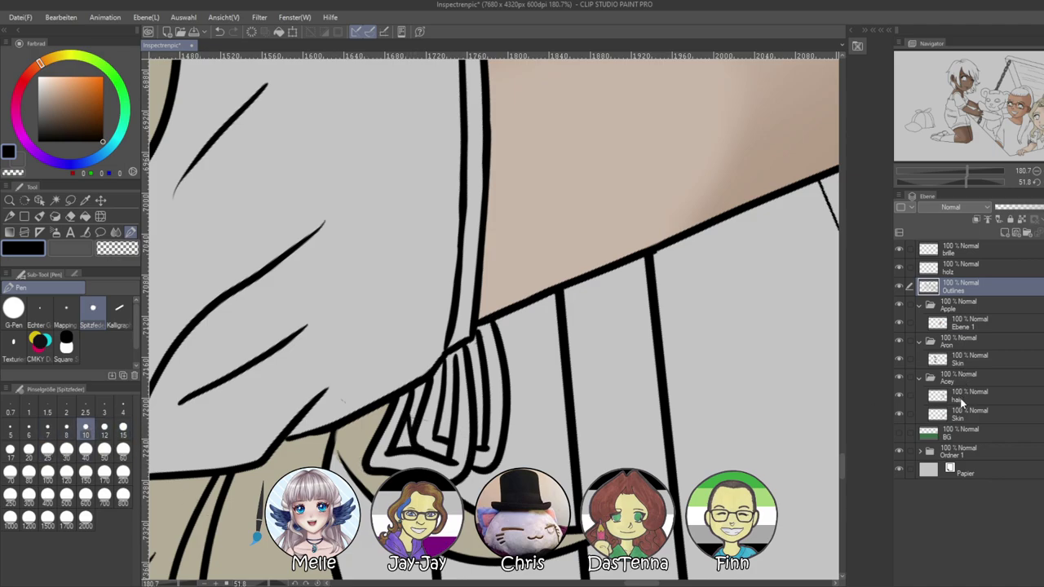
Fill the small gap in the sleeve bow on the hair layer with blonde RGB 179, 172, 151 sampled from the hair
left_click(962, 400)
left_click(380, 420, "alt")
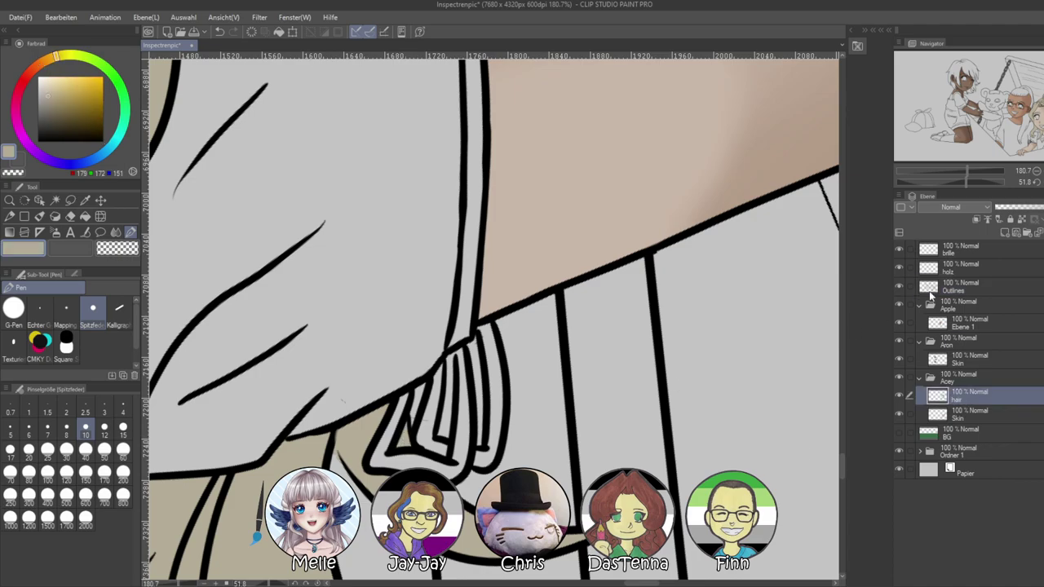
scroll(343, 400, "down", 10)
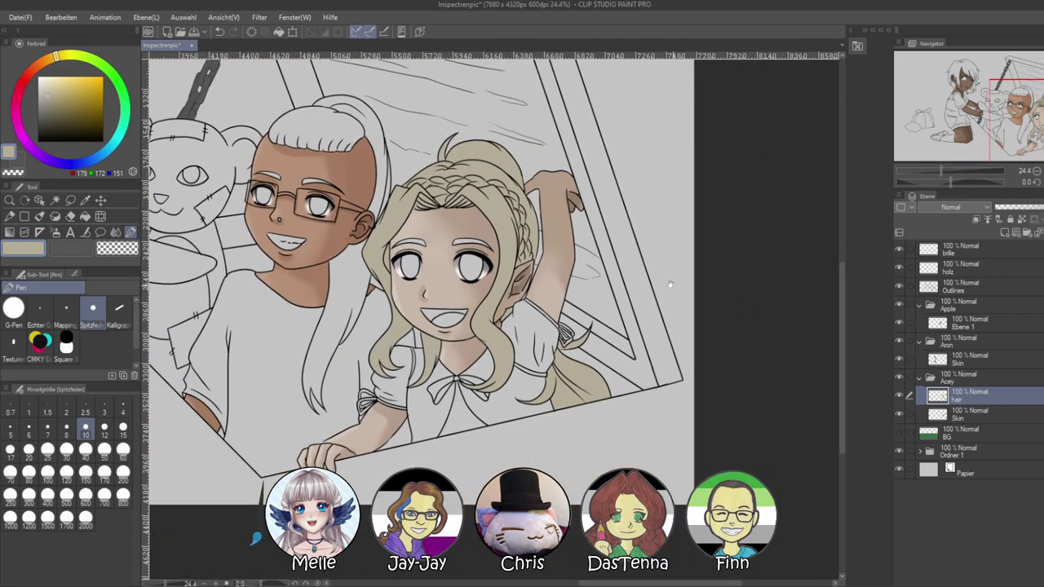
Lock the transparent pixels of Acey's hair layer and add a new layer above it, clipped and set to Multiply
left_click_drag(678, 288, 750, 342)
left_click(1022, 220)
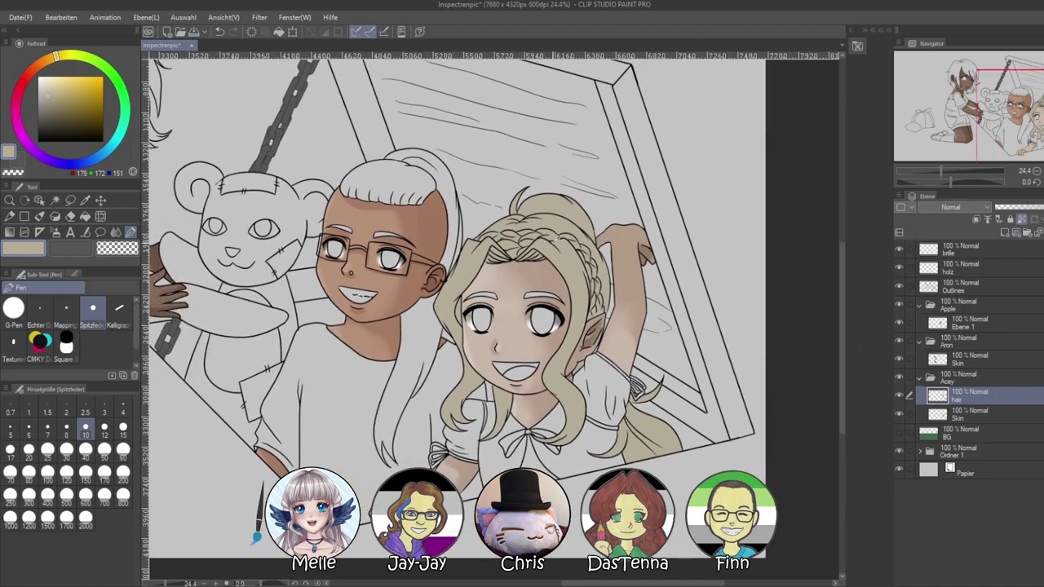
left_click_drag(939, 173, 946, 173)
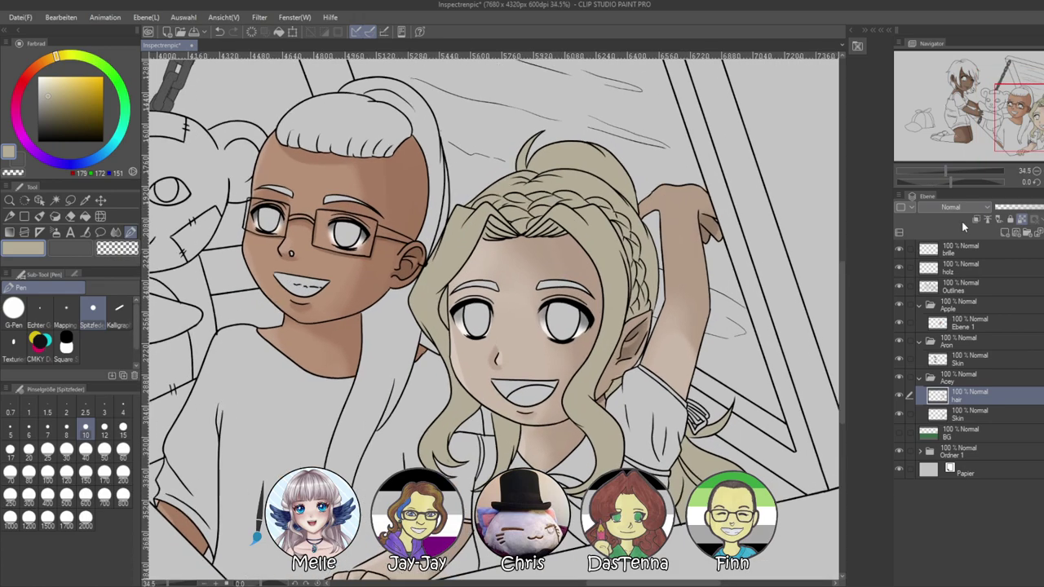
left_click(1001, 234)
left_click(960, 239)
left_click(976, 220)
Paint broad shadows on Acey's bun, hairline, left front strand and back hair with blonde RGB 179, 172, 151 at pen size 200
left_click(124, 474)
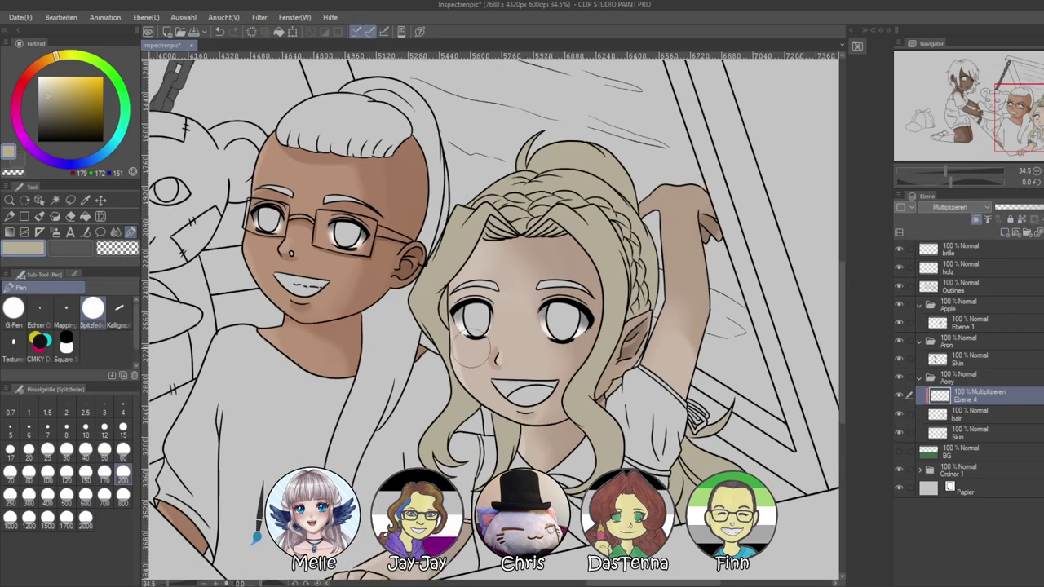
left_click_drag(520, 422, 516, 453)
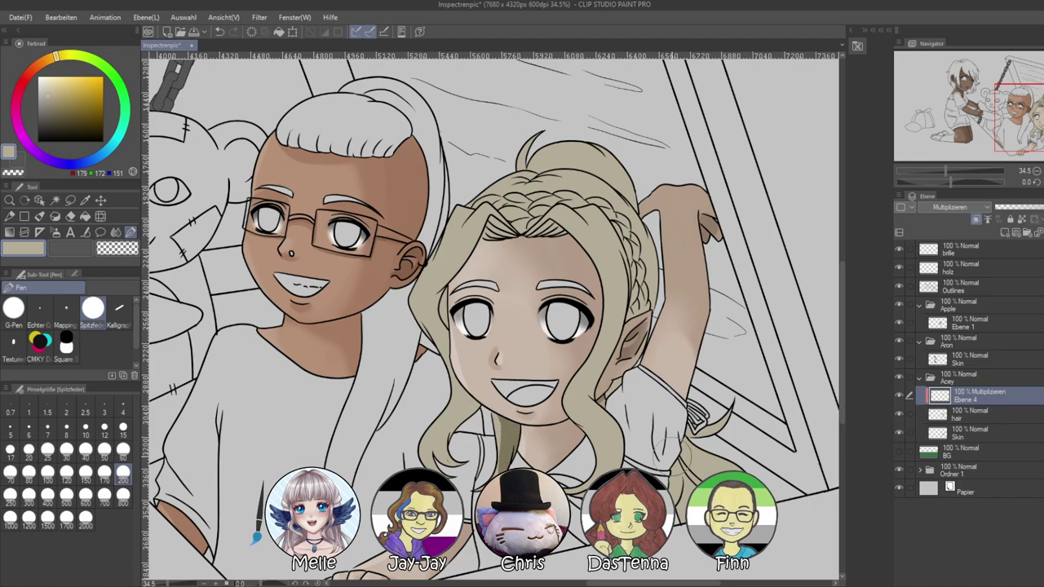
mouse_move(554, 175)
left_mouse_down()
mouse_move(572, 151)
mouse_move(623, 191)
mouse_move(599, 159)
left_mouse_up()
mouse_move(503, 247)
left_mouse_down()
mouse_move(495, 222)
mouse_move(506, 210)
mouse_move(490, 237)
mouse_move(551, 247)
mouse_move(530, 222)
mouse_move(562, 237)
mouse_move(514, 240)
left_mouse_up()
mouse_move(462, 286)
left_mouse_down()
mouse_move(459, 325)
mouse_move(473, 309)
mouse_move(478, 254)
mouse_move(443, 305)
left_mouse_up()
mouse_move(443, 305)
left_mouse_down()
mouse_move(478, 253)
mouse_move(447, 356)
left_mouse_up()
left_click_drag(475, 394, 457, 427)
left_click_drag(495, 416, 521, 429)
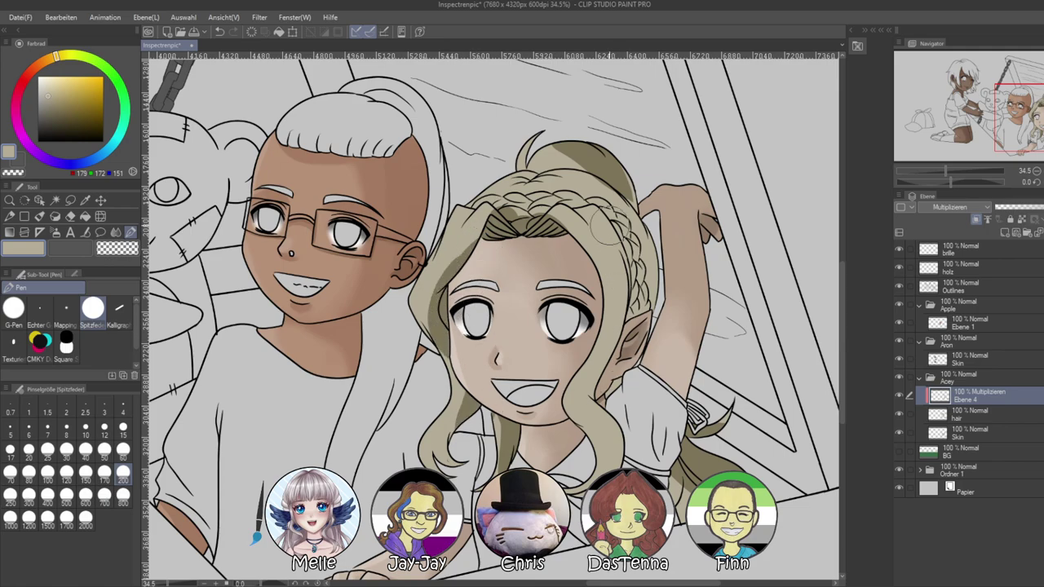
Shade Acey's right front strand, the left strand's curl, the side braid and the crown at pen size 60
left_click(122, 449)
mouse_move(602, 246)
left_mouse_down()
mouse_move(591, 213)
mouse_move(627, 310)
mouse_move(583, 401)
mouse_move(615, 452)
mouse_move(607, 471)
mouse_move(618, 437)
left_mouse_up()
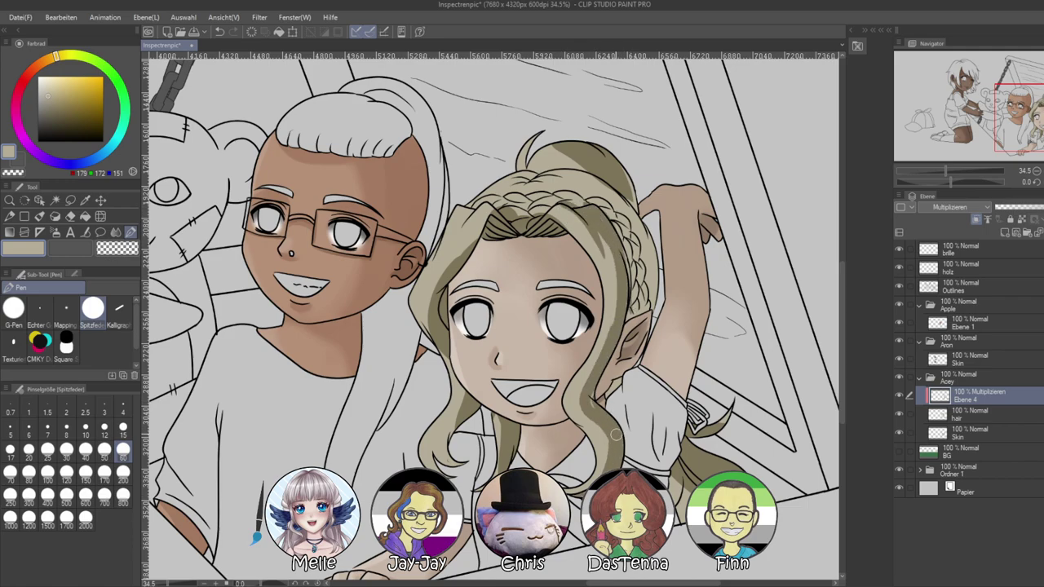
left_click_drag(457, 406, 445, 463)
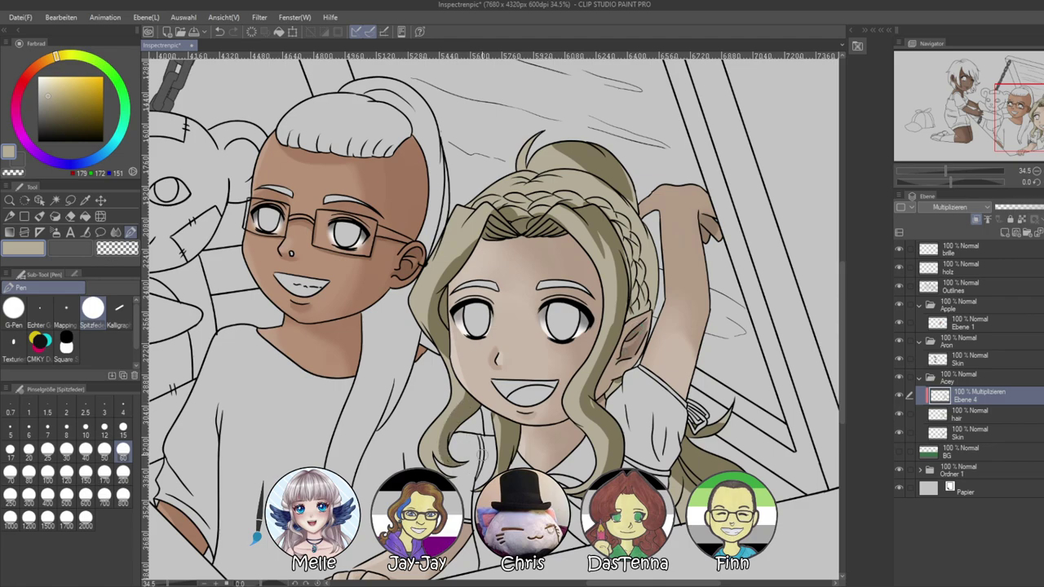
left_click_drag(632, 218, 651, 308)
mouse_move(643, 240)
left_mouse_down()
mouse_move(626, 204)
mouse_move(656, 283)
left_mouse_up()
left_click_drag(610, 194, 636, 244)
mouse_move(544, 180)
left_mouse_down()
mouse_move(518, 189)
mouse_move(551, 188)
mouse_move(541, 177)
mouse_move(561, 163)
mouse_move(532, 167)
mouse_move(542, 146)
mouse_move(532, 166)
mouse_move(578, 157)
mouse_move(544, 171)
left_mouse_up()
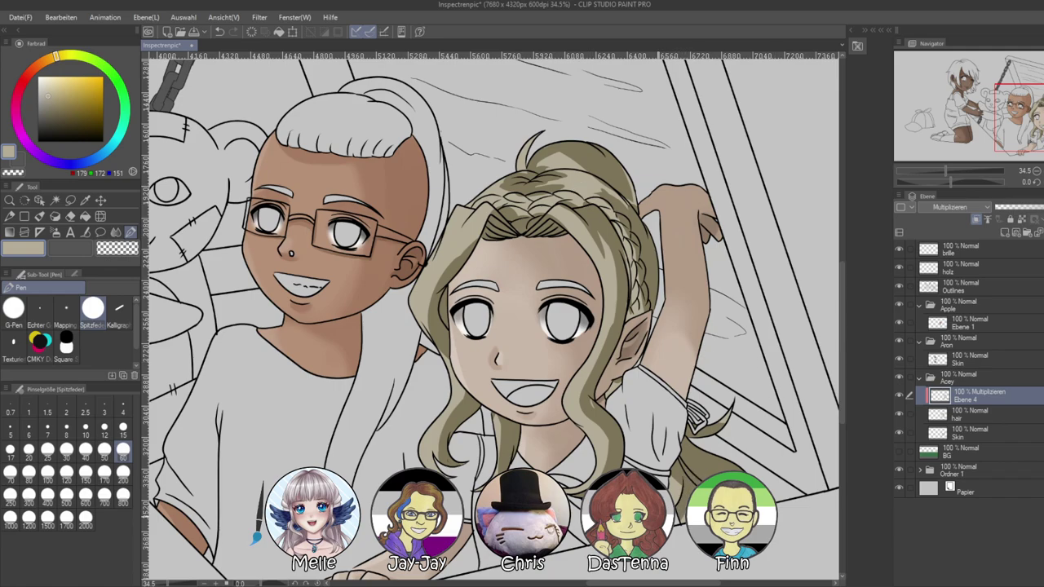
left_click(700, 473, "alt")
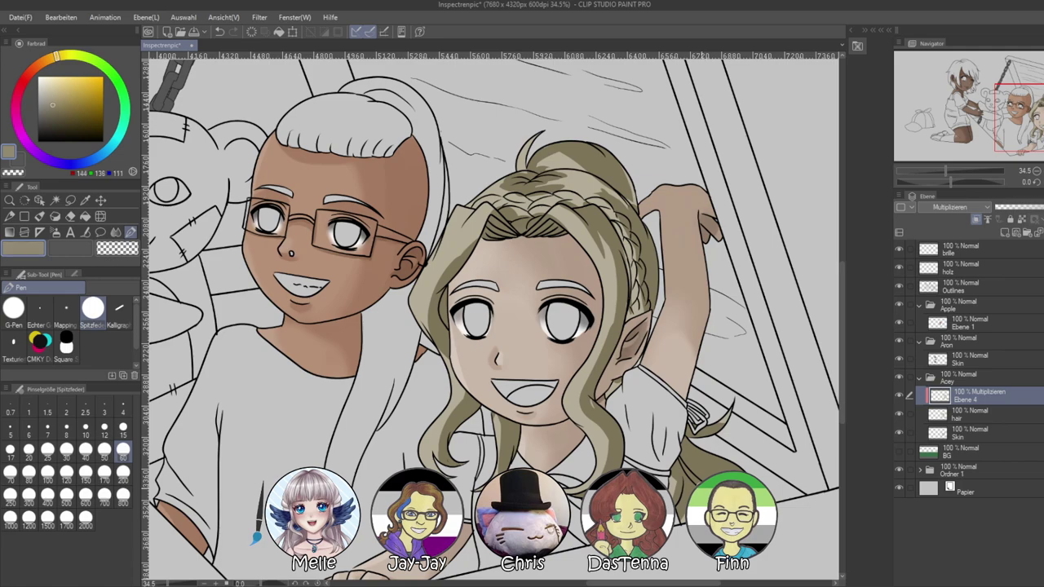
key("ctrl+z")
left_click(691, 469, "alt")
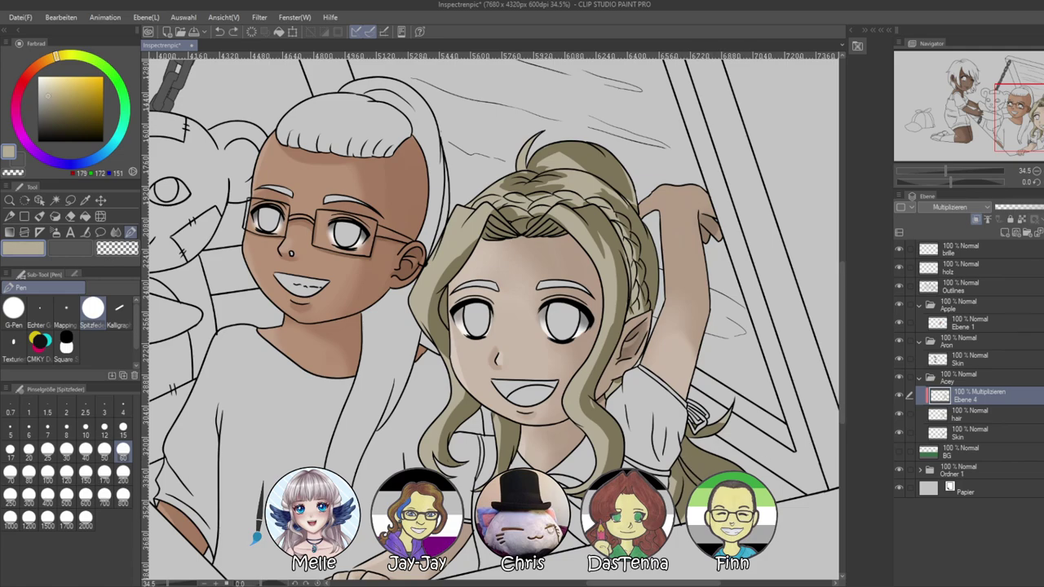
Lower the hair shadow layer's opacity to 75% and merge it down into the hair layer
left_click(1042, 207)
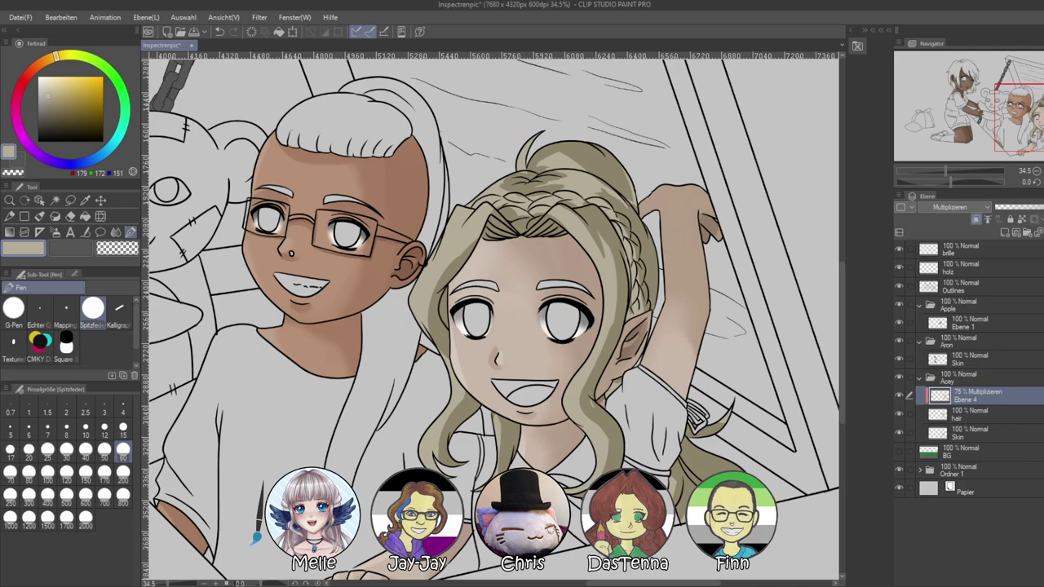
key("ctrl+e")
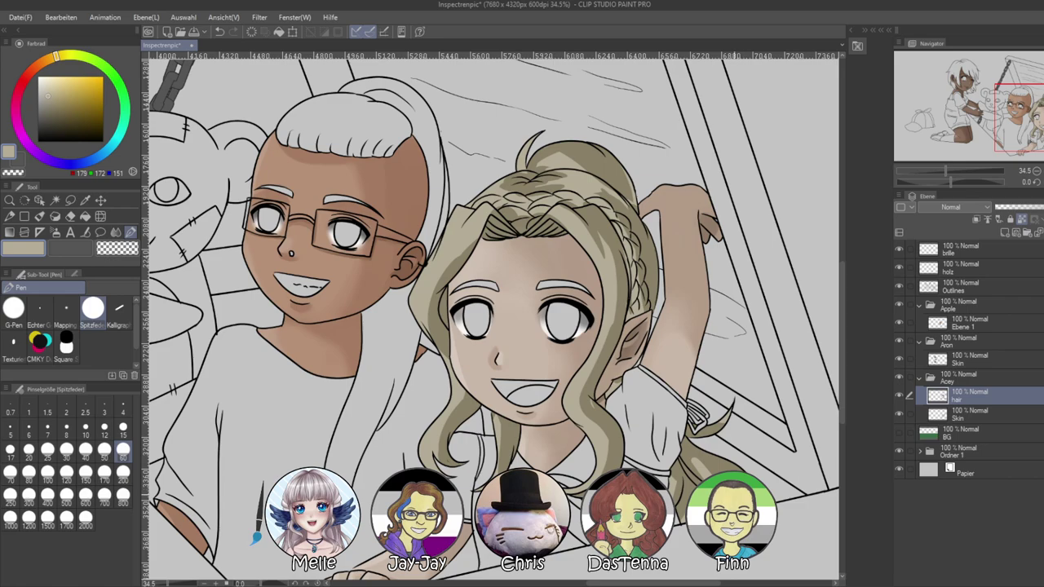
Paint extra shadow strokes in Acey's front hair with darker blonde RGB 137, 128, 103 sampled from the hair shadow
left_click_drag(499, 332, 532, 390)
left_click(486, 354, "alt")
left_click(481, 335, "alt")
left_click(479, 328, "alt")
mouse_move(471, 343)
left_mouse_down()
mouse_move(489, 298)
mouse_move(471, 363)
left_mouse_up()
left_click_drag(481, 320, 469, 398)
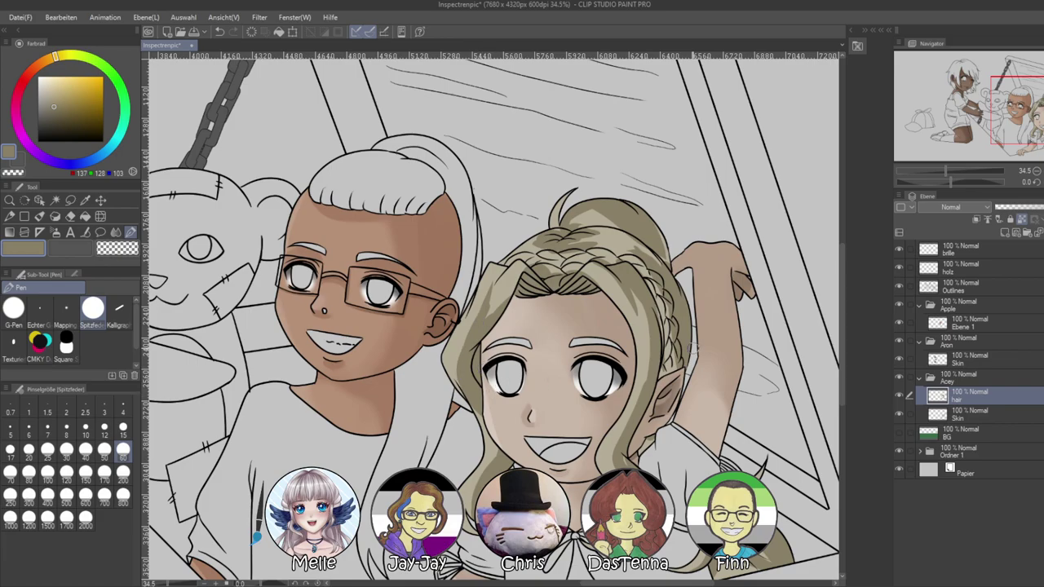
mouse_move(625, 283)
left_mouse_down()
mouse_move(652, 364)
mouse_move(632, 328)
left_mouse_up()
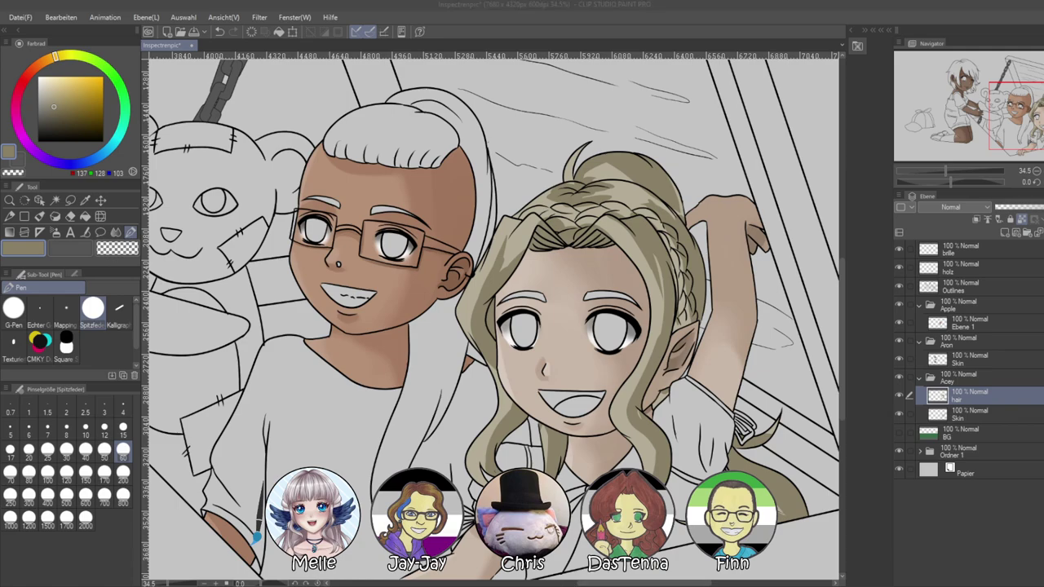
Blend the shadow edges along Acey's left front strand and the hair behind it with Malerisch mischen at size 60
scroll(541, 327, "up", 3)
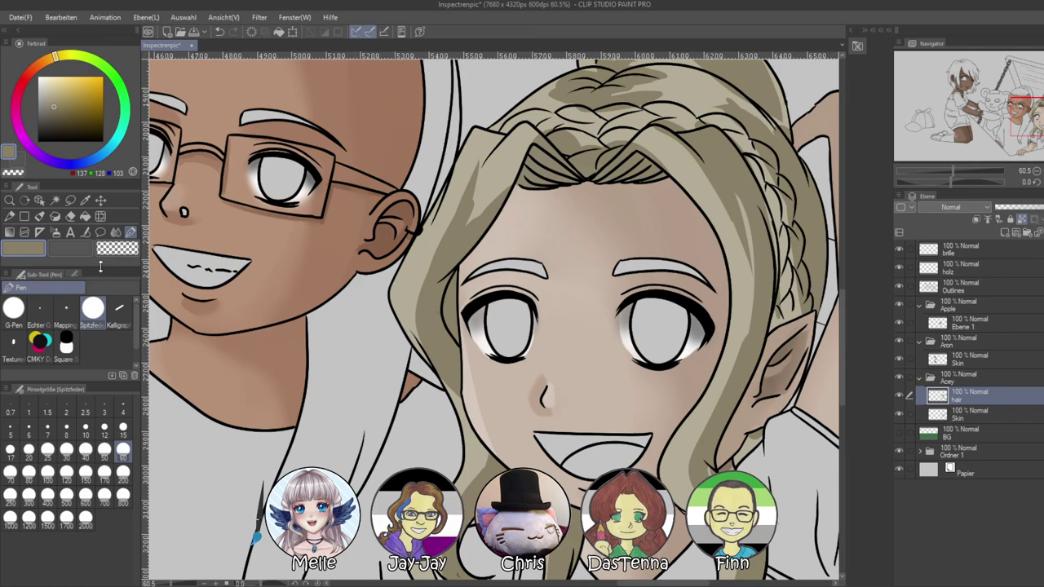
left_click(116, 233)
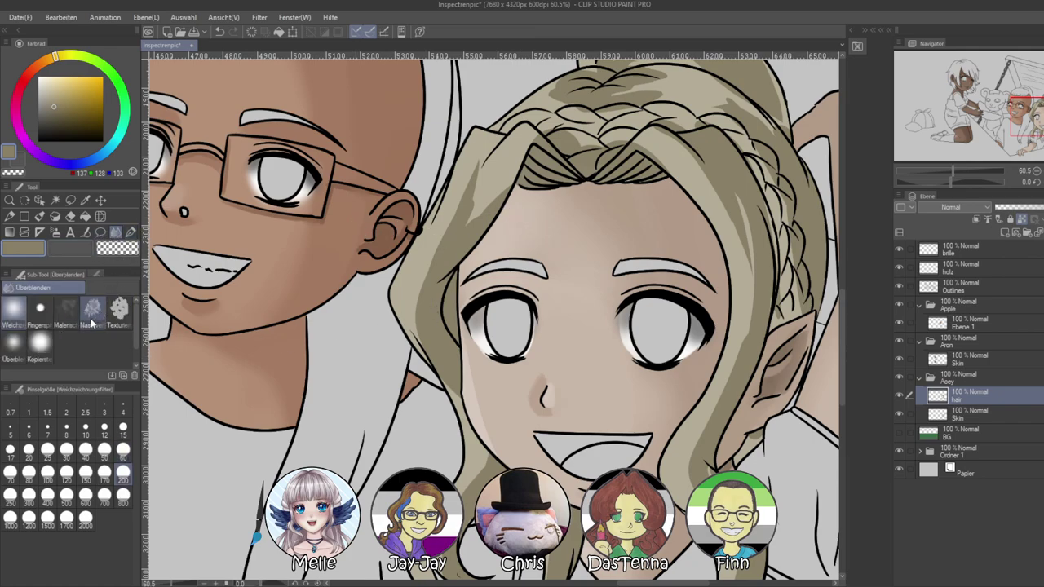
left_click(67, 308)
left_click(122, 450)
left_click_drag(481, 157, 457, 247)
left_click_drag(515, 163, 422, 319)
scroll(433, 326, "down", 2)
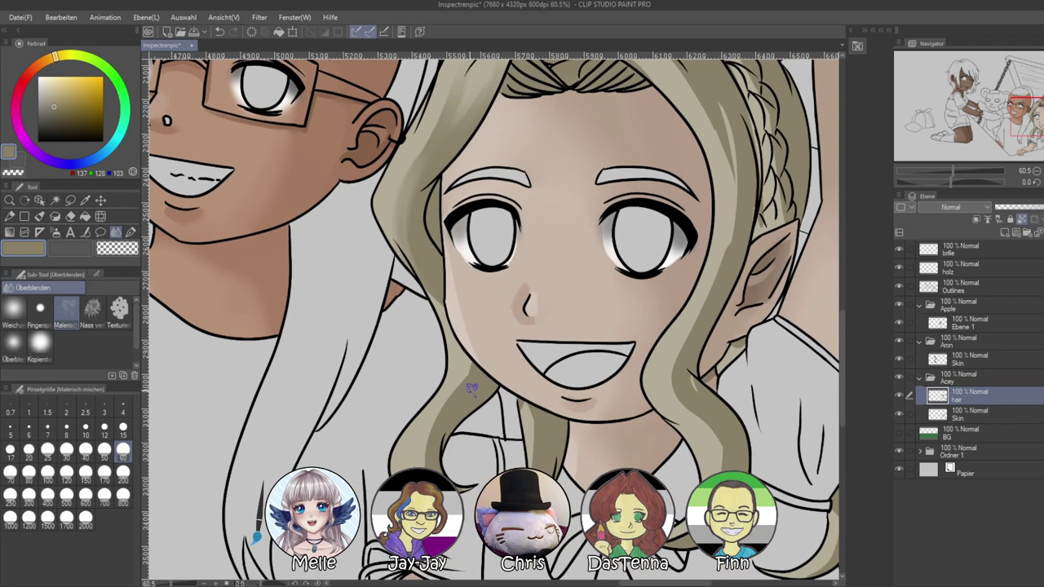
mouse_move(463, 390)
left_mouse_down()
mouse_move(426, 469)
mouse_move(431, 426)
left_mouse_up()
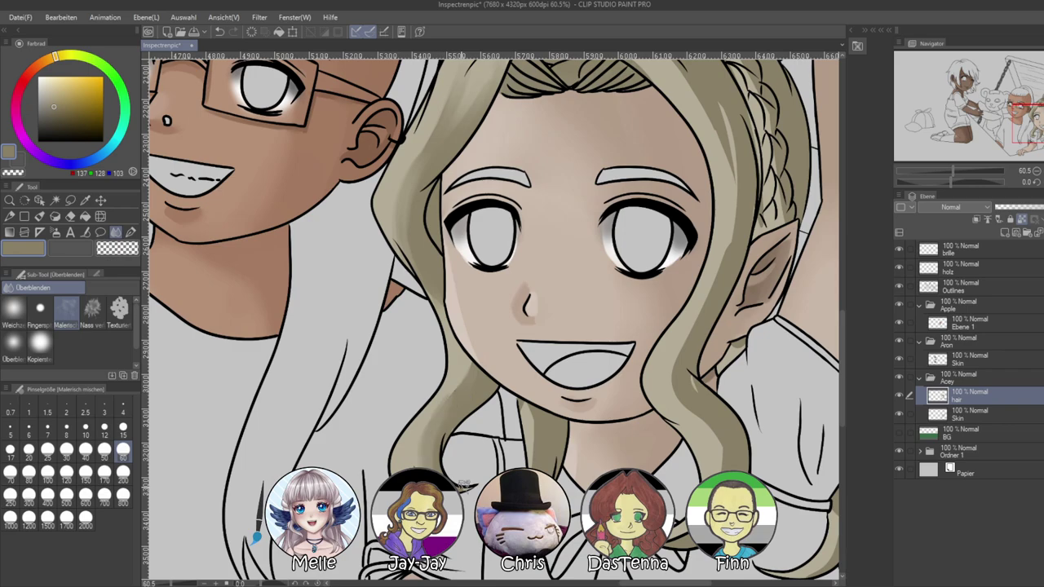
mouse_move(516, 427)
left_mouse_down()
mouse_move(487, 376)
mouse_move(499, 459)
left_mouse_up()
mouse_move(490, 350)
left_mouse_down()
mouse_move(509, 371)
mouse_move(508, 419)
left_mouse_up()
Smooth the shadow edges along the long front strand on the right side of Acey's face
left_click_drag(658, 478, 687, 440)
mouse_move(667, 364)
left_mouse_down()
mouse_move(690, 443)
mouse_move(668, 353)
left_mouse_up()
left_click_drag(697, 408, 616, 485)
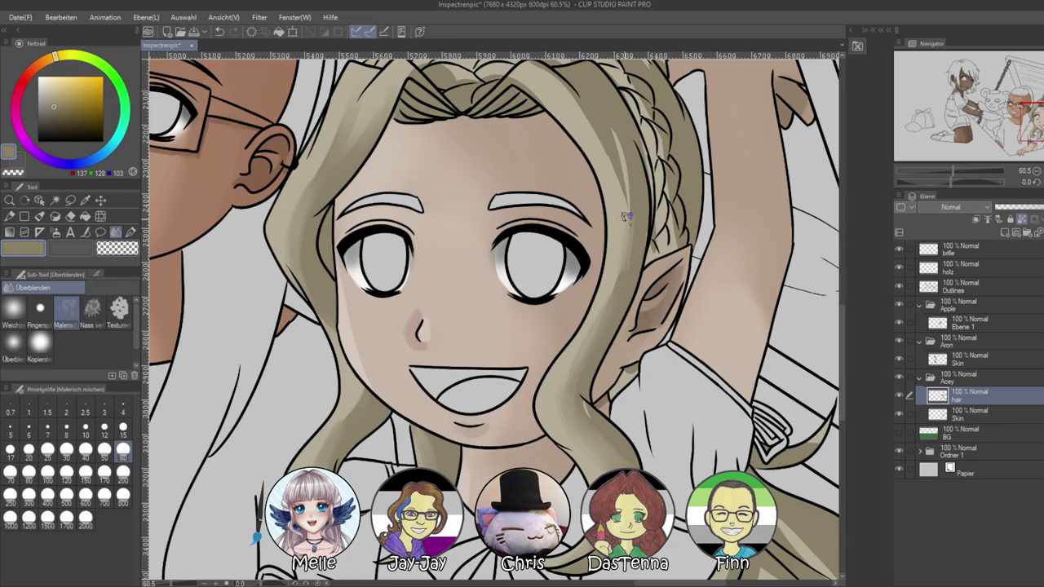
mouse_move(623, 325)
left_mouse_down()
mouse_move(609, 458)
mouse_move(597, 263)
mouse_move(617, 391)
left_mouse_up()
left_click_drag(634, 310, 636, 387)
Blend the shading across the crown of Acey's head and in the hair below the ear
left_click_drag(524, 211, 546, 261)
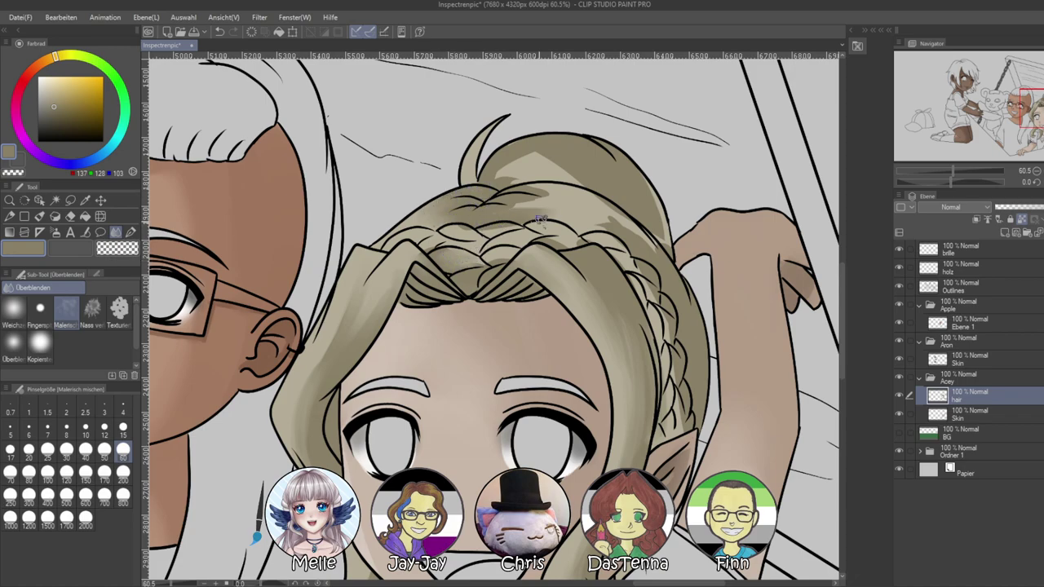
mouse_move(564, 205)
left_mouse_down()
mouse_move(489, 202)
mouse_move(545, 212)
mouse_move(494, 220)
mouse_move(611, 220)
mouse_move(578, 217)
mouse_move(643, 255)
mouse_move(562, 206)
mouse_move(655, 254)
left_mouse_up()
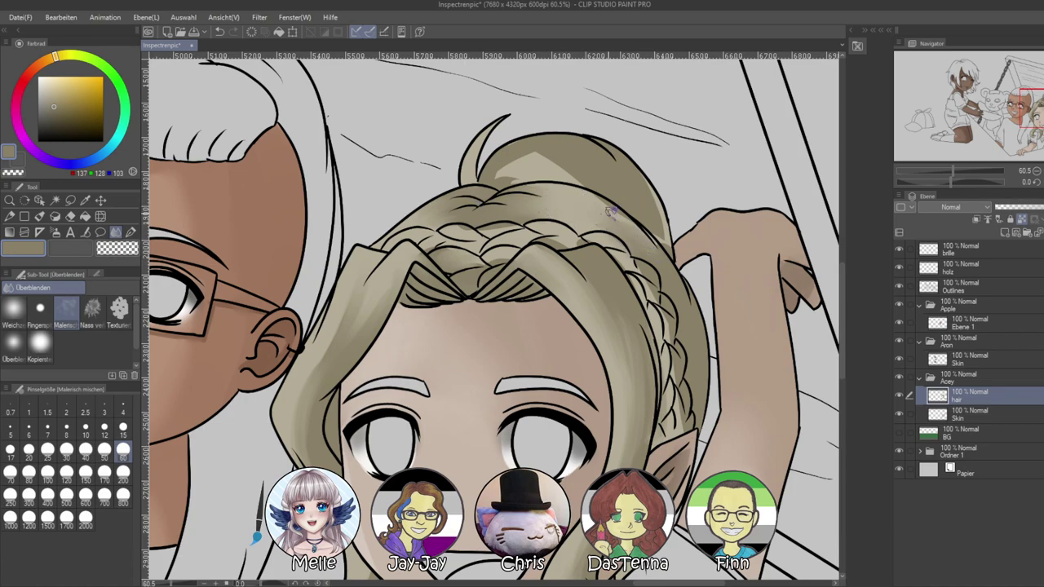
scroll(701, 411, "down", 4)
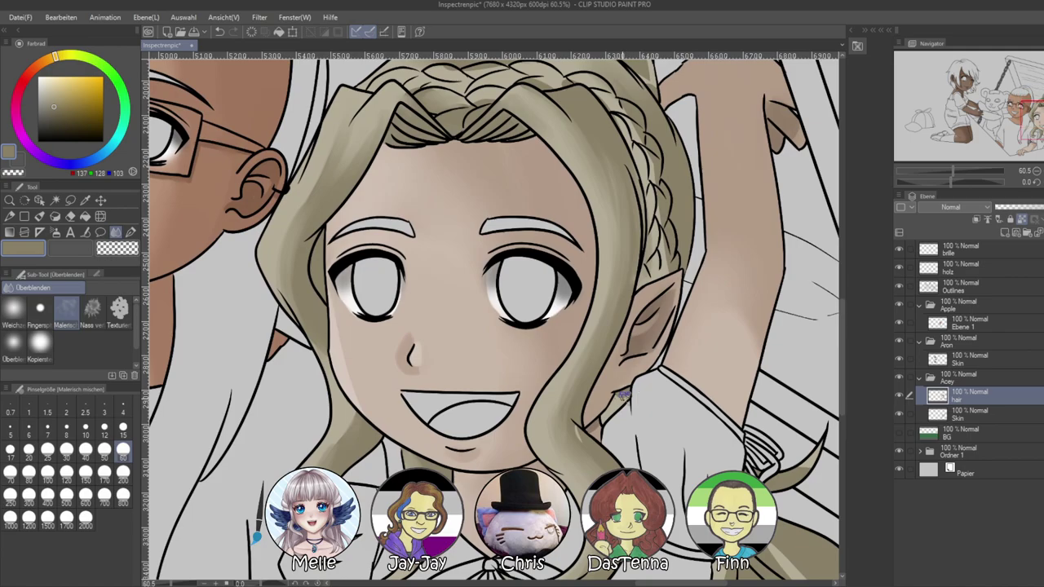
left_click_drag(616, 472, 571, 389)
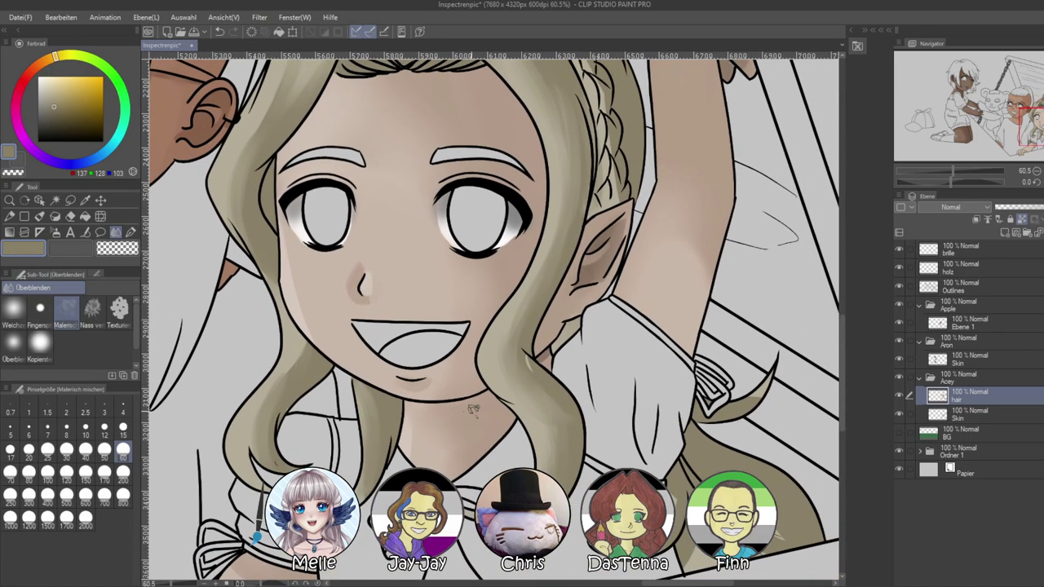
Blend the shadow edges in Acey's loose hair below the raised arm's sleeve with Malerisch mischen at size 60
left_click(39, 216)
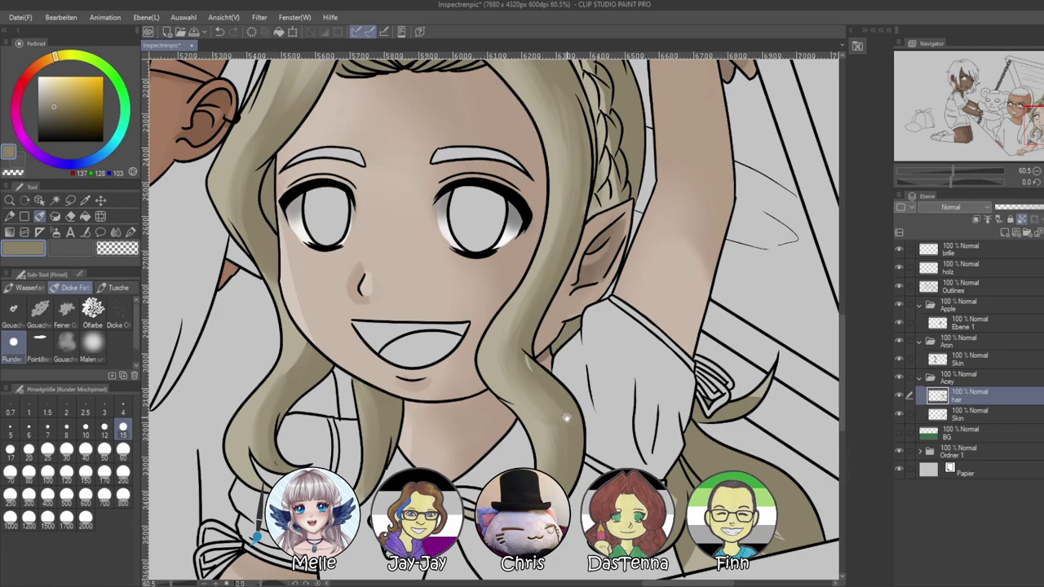
left_click_drag(571, 414, 477, 297)
left_click(67, 345)
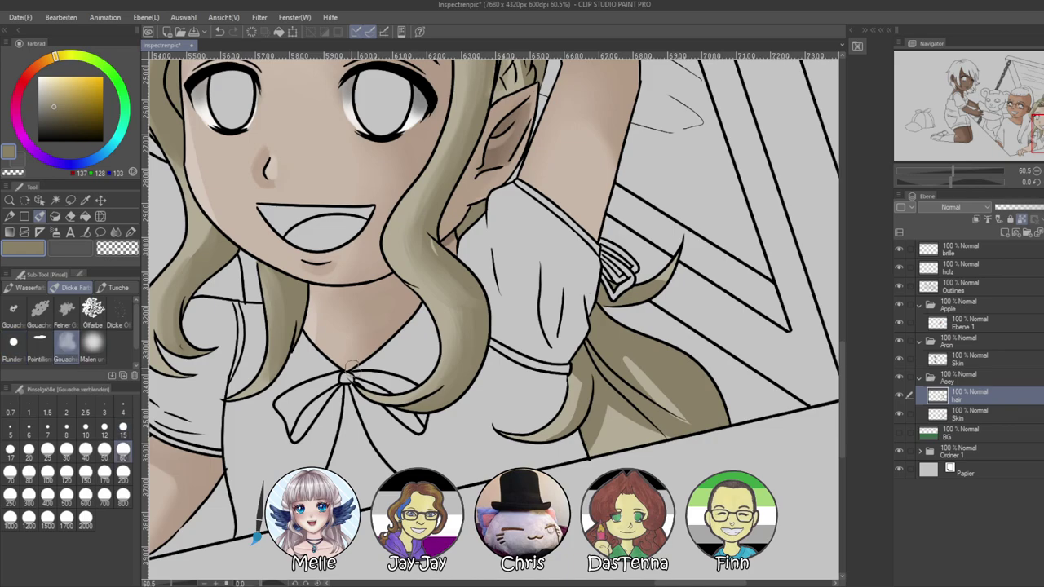
left_click(116, 233)
mouse_move(575, 396)
left_mouse_down()
mouse_move(574, 364)
mouse_move(572, 418)
mouse_move(580, 392)
mouse_move(564, 434)
mouse_move(585, 456)
mouse_move(600, 400)
mouse_move(606, 433)
mouse_move(605, 395)
mouse_move(679, 448)
mouse_move(654, 386)
mouse_move(634, 380)
mouse_move(667, 414)
mouse_move(630, 370)
mouse_move(635, 359)
mouse_move(698, 414)
left_mouse_up()
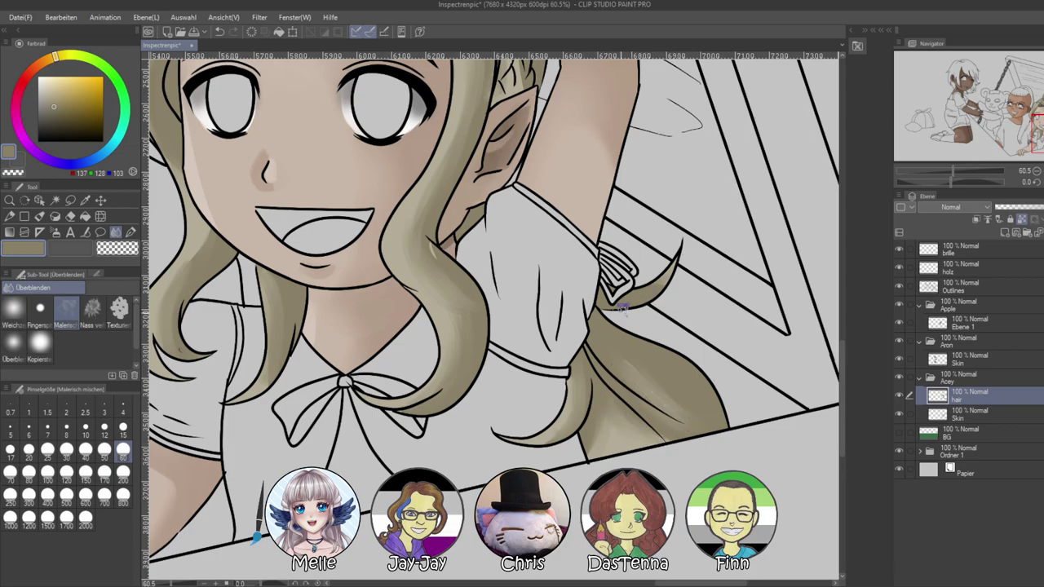
Blend the shading across the hair bun on top of Acey's head and along its outer edge
left_click_drag(461, 107, 576, 421)
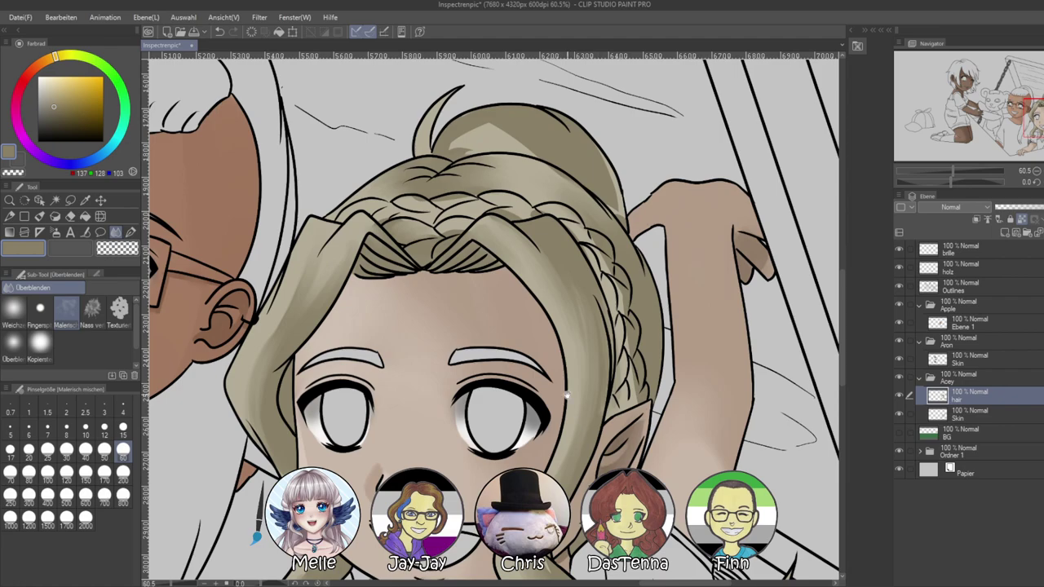
left_click_drag(473, 141, 518, 120)
mouse_move(463, 148)
left_mouse_down()
mouse_move(517, 125)
mouse_move(473, 129)
mouse_move(540, 157)
mouse_move(498, 128)
mouse_move(555, 174)
mouse_move(494, 132)
mouse_move(565, 172)
mouse_move(510, 129)
mouse_move(598, 189)
mouse_move(581, 153)
mouse_move(630, 217)
left_mouse_up()
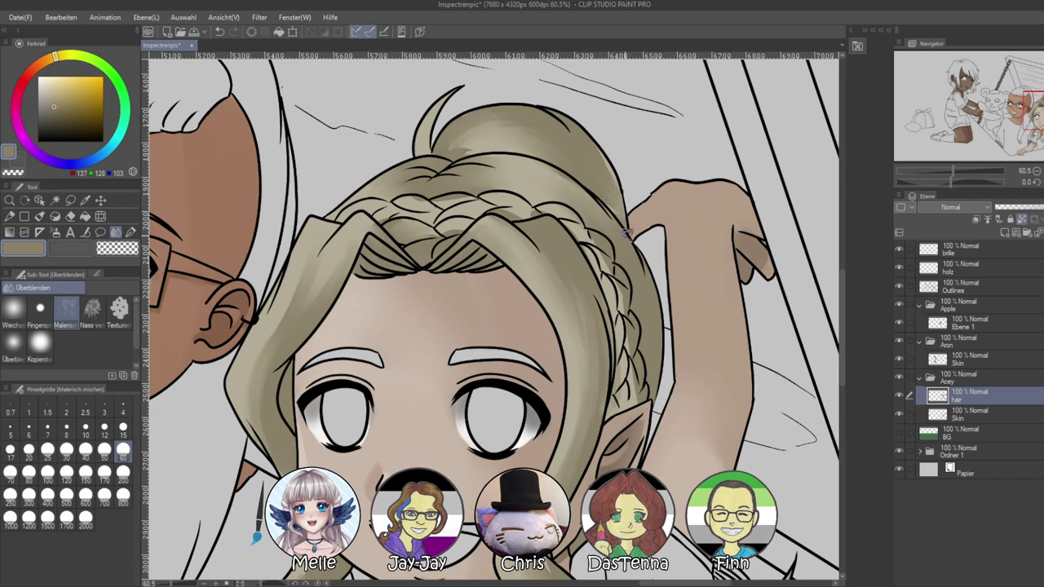
left_click_drag(587, 139, 630, 206)
Paint a highlight along the bun's outer edge with light blonde RGB 207, 203, 189, using the Spitzfeder pen at size 60
left_click(310, 236, "alt")
left_click(628, 180, "alt")
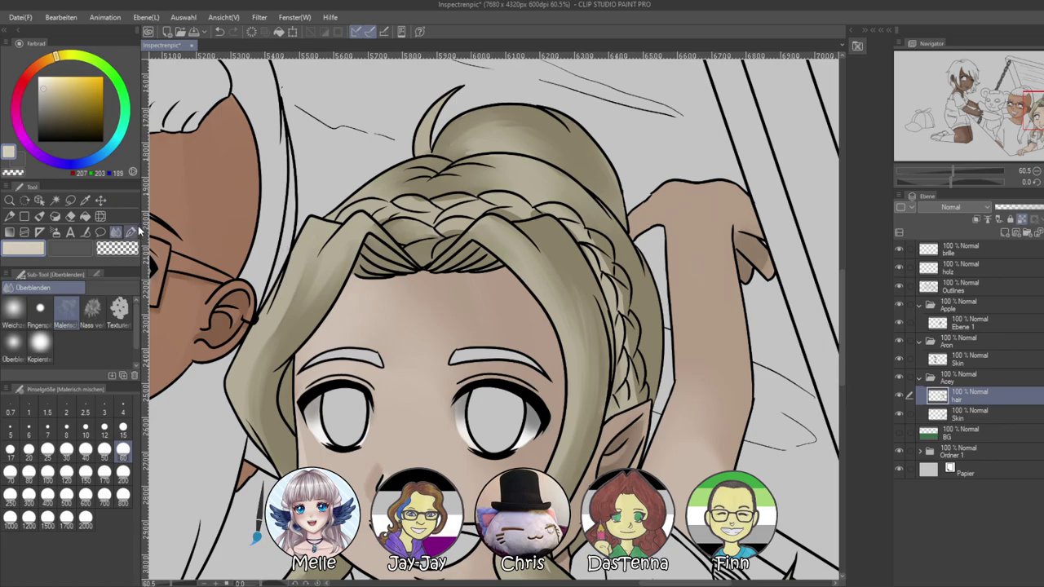
key("p")
left_click_drag(953, 183, 963, 182)
left_click_drag(668, 182, 658, 296)
key("ctrl+z")
mouse_move(668, 181)
left_mouse_down()
mouse_move(681, 299)
mouse_move(662, 319)
left_mouse_up()
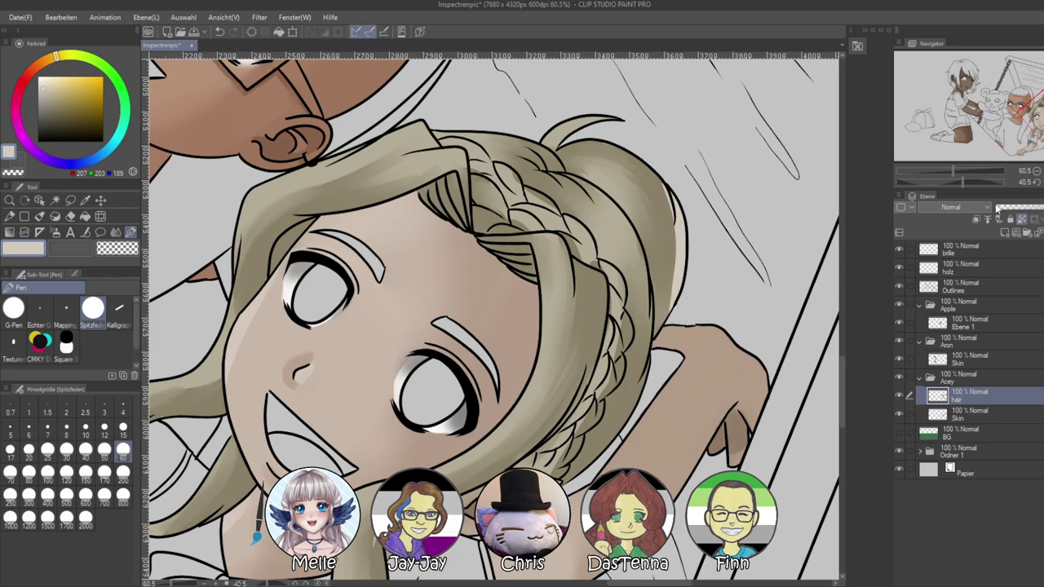
Paint light blonde highlights on Acey's front strands and soften them with Malerisch mischen at size 60
left_click_drag(963, 182, 947, 182)
left_click_drag(487, 371, 594, 311)
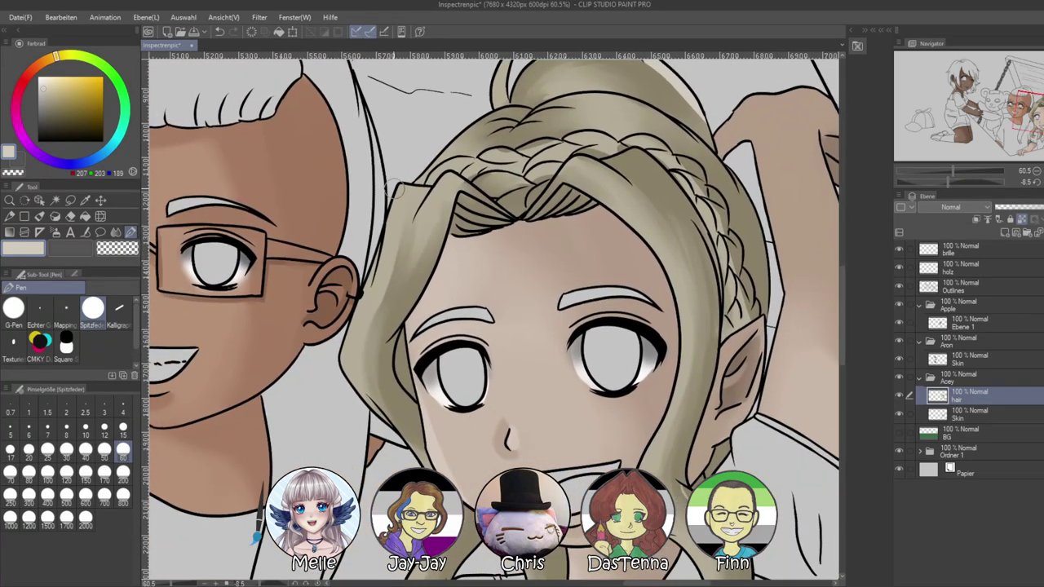
scroll(383, 359, "down", 5)
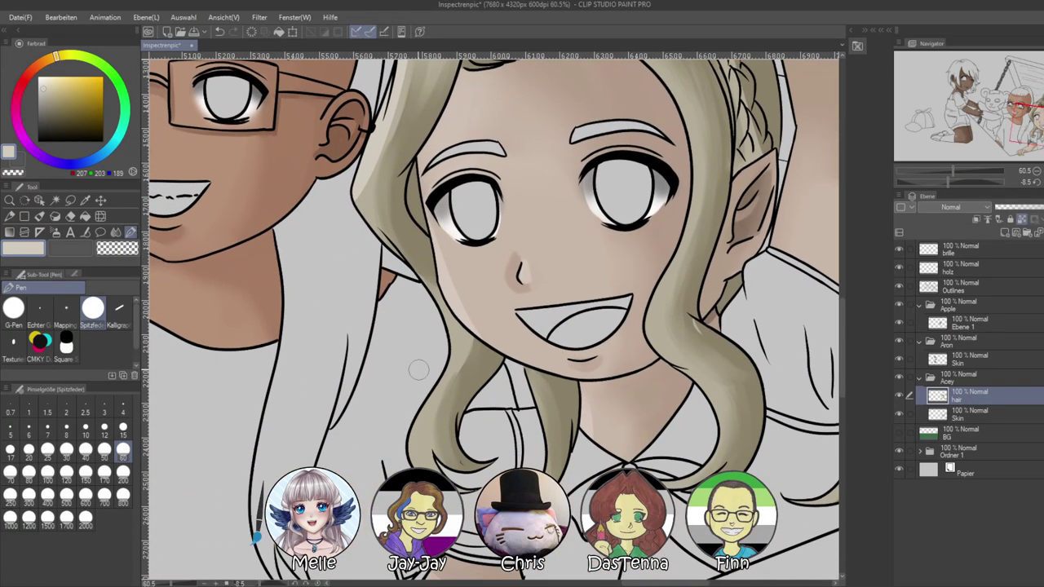
scroll(707, 231, "up", 4)
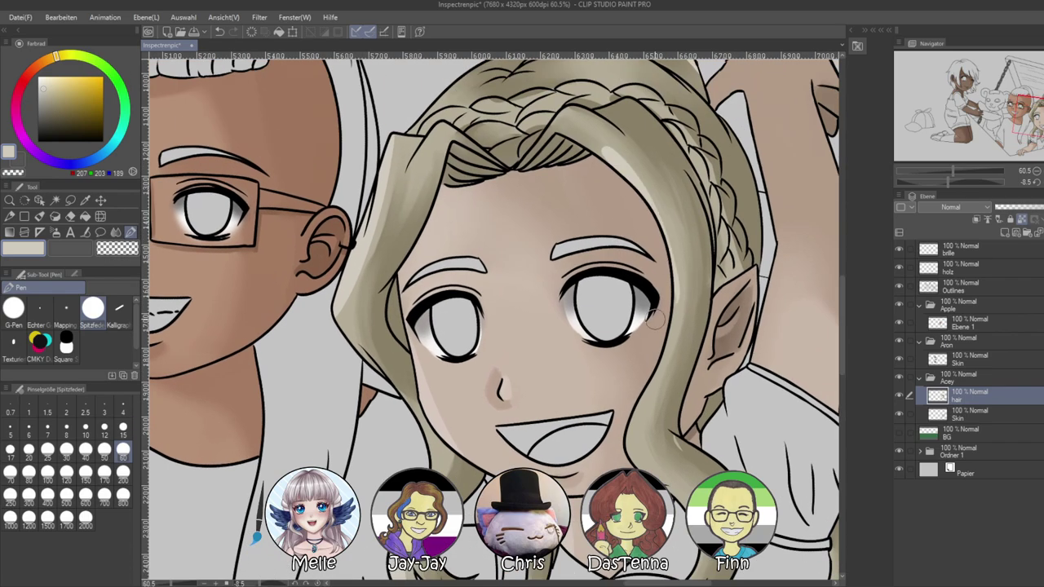
left_click(116, 232)
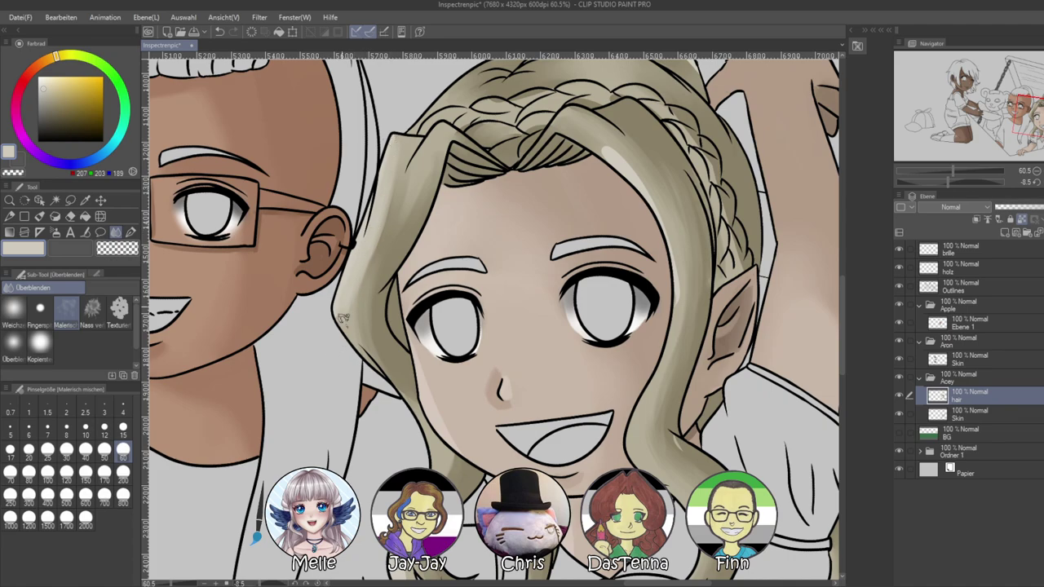
left_click_drag(393, 180, 382, 288)
left_click_drag(405, 157, 371, 285)
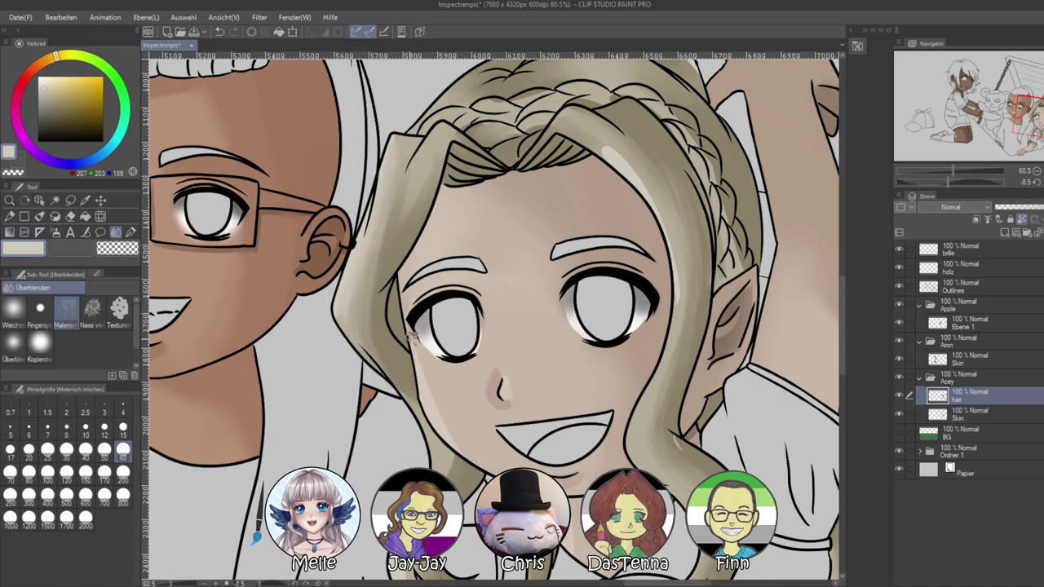
mouse_move(612, 142)
left_mouse_down()
mouse_move(640, 191)
mouse_move(630, 186)
left_mouse_up()
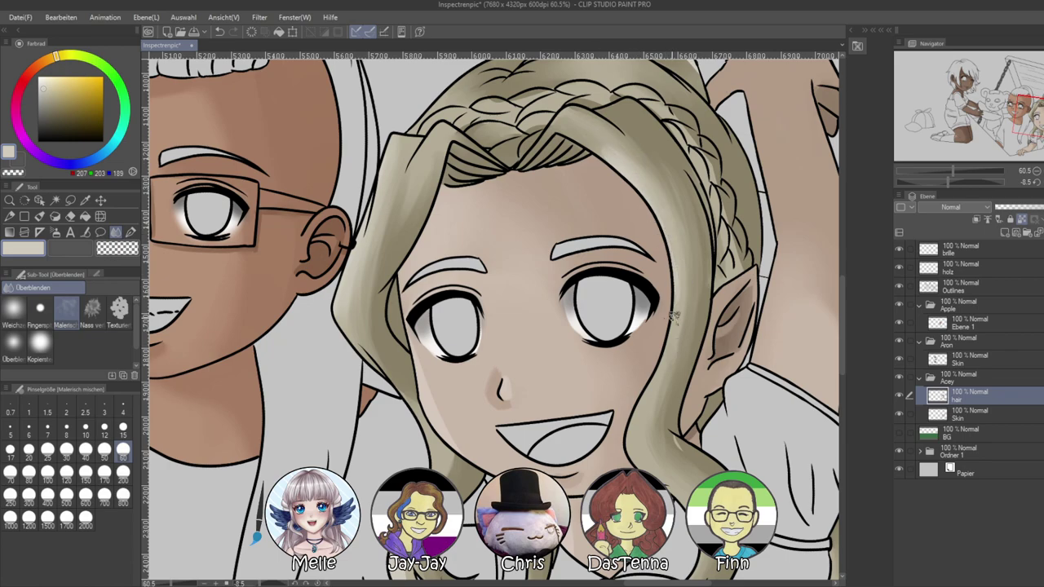
Blend the highlight on the bun and the light area in the lower curl of the front strand
left_click_drag(542, 71, 567, 177)
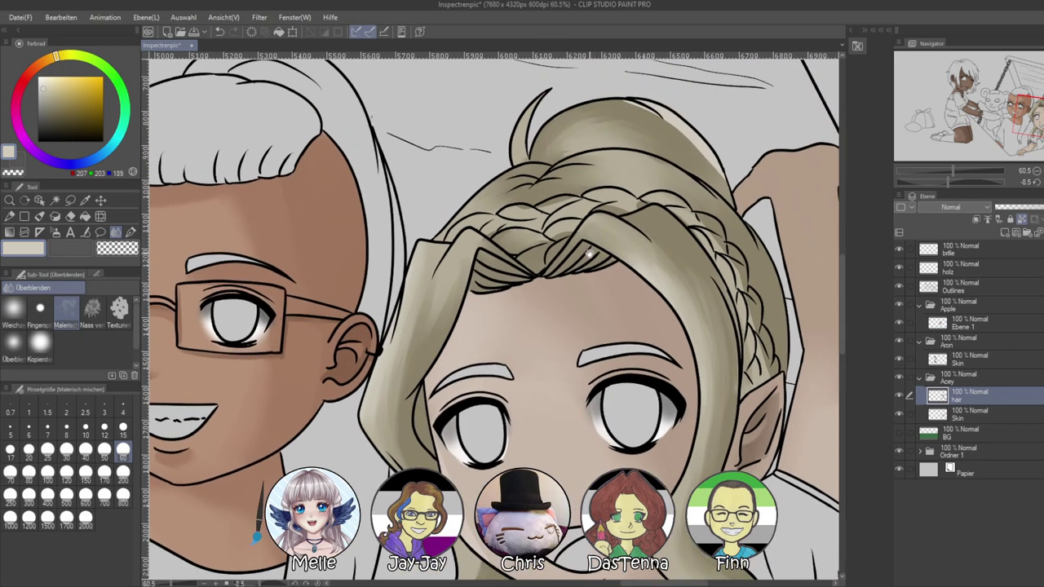
left_click_drag(632, 102, 698, 148)
left_click_drag(661, 116, 723, 179)
left_click_drag(717, 393, 659, 165)
left_click_drag(596, 394, 584, 363)
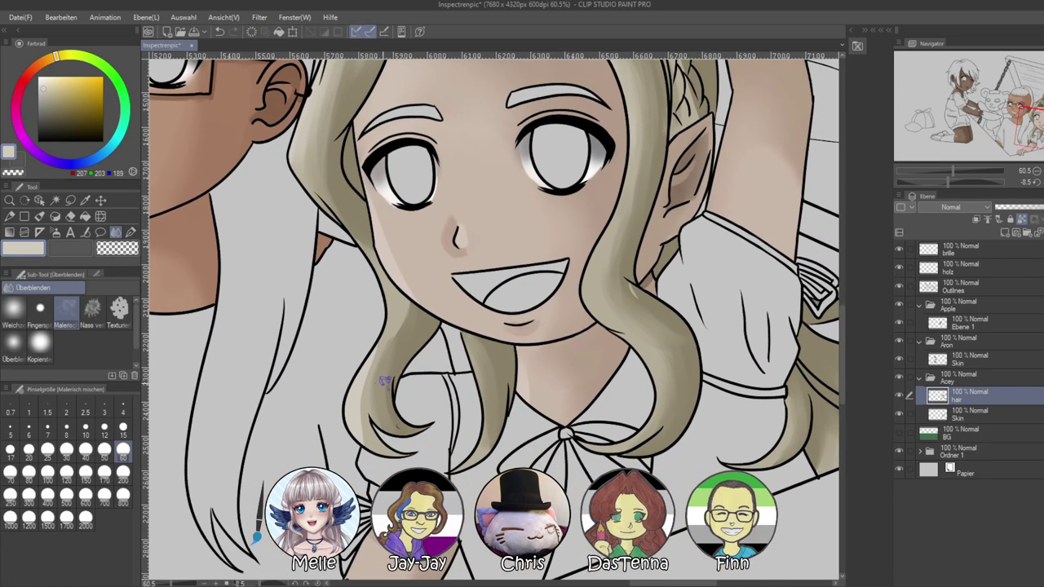
left_click_drag(361, 390, 364, 440)
Cover the shading in the braid segments above the parting with flat blonde RGB 179, 172, 151, using Spitzfeder at size 15
left_click_drag(621, 302, 648, 564)
left_click_drag(949, 182, 967, 172)
left_click_drag(336, 343, 524, 379)
left_click_drag(482, 298, 493, 352)
left_click(392, 309, "alt")
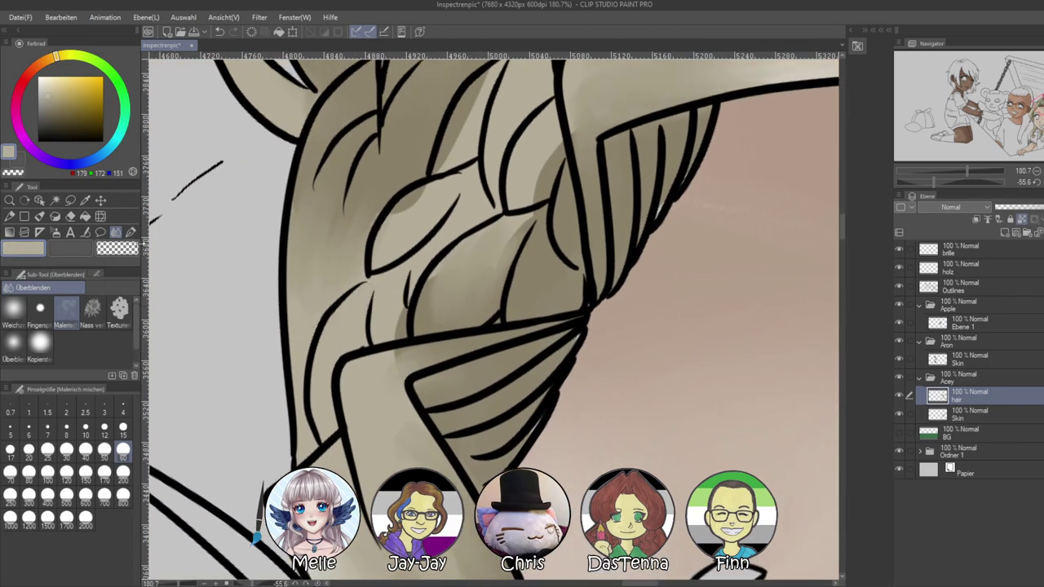
left_click(130, 232)
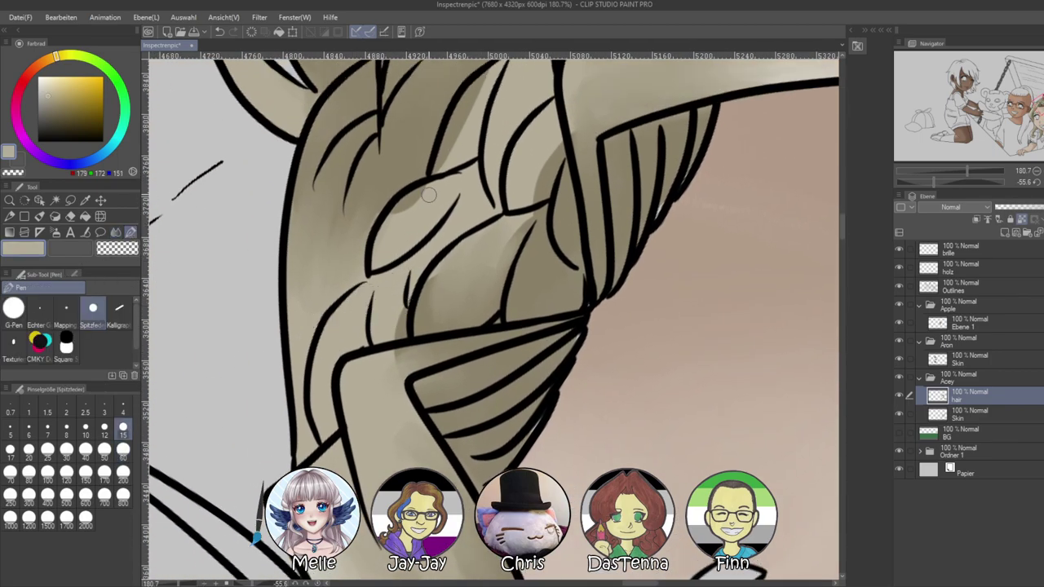
scroll(424, 237, "up", 3)
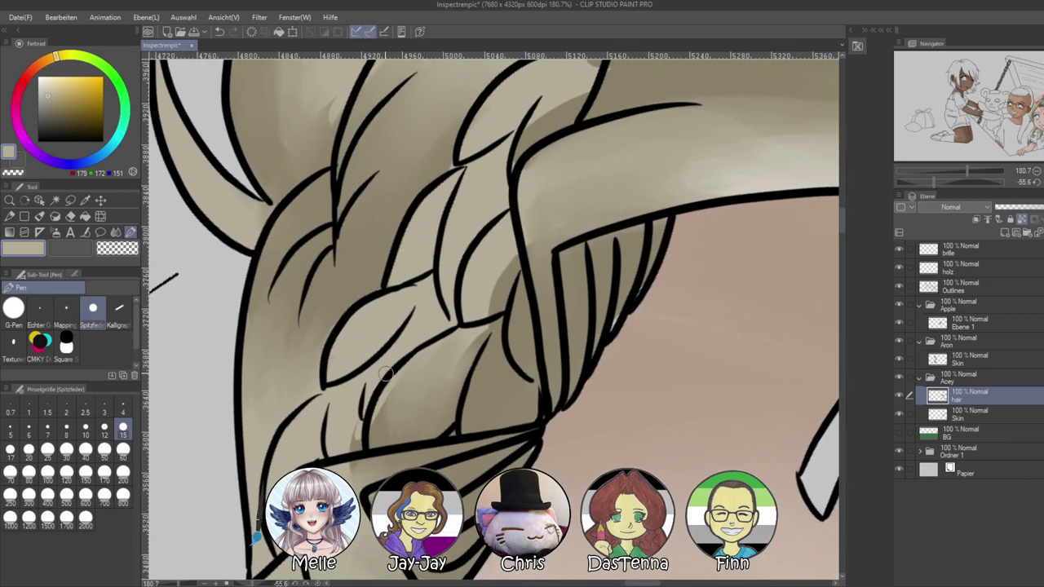
mouse_move(446, 345)
left_mouse_down()
mouse_move(436, 373)
mouse_move(416, 366)
mouse_move(436, 350)
mouse_move(377, 433)
mouse_move(370, 420)
mouse_move(351, 450)
mouse_move(446, 427)
mouse_move(443, 407)
mouse_move(424, 436)
mouse_move(492, 313)
mouse_move(427, 427)
mouse_move(446, 396)
mouse_move(443, 407)
mouse_move(432, 396)
mouse_move(415, 406)
mouse_move(463, 330)
mouse_move(384, 419)
left_mouse_up()
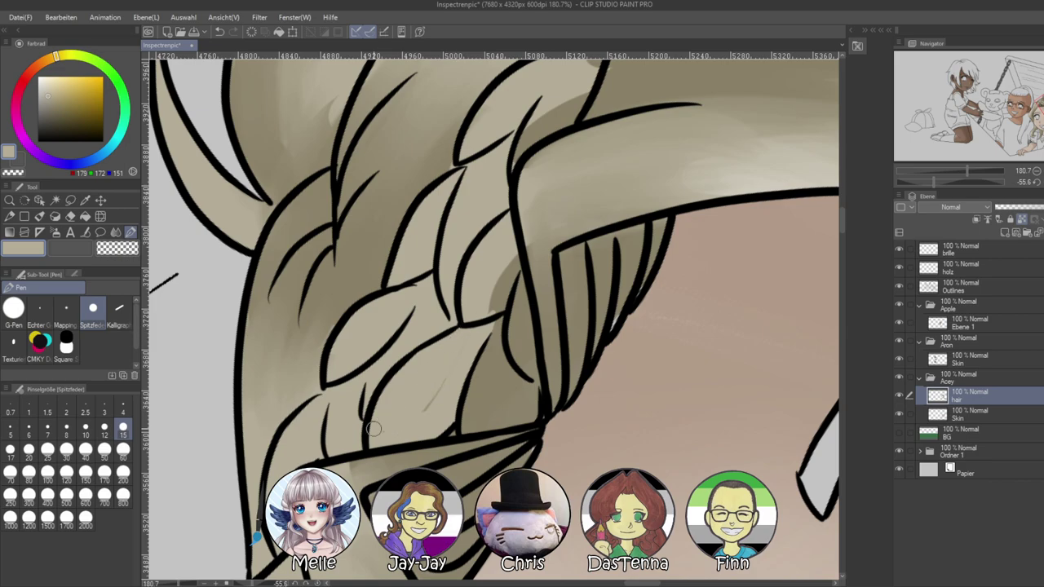
Flatten the adjoining braid segments with the same blonde and clean up the spill using hair shadow colour RGB 137, 128, 103
mouse_move(473, 424)
left_mouse_down()
mouse_move(455, 422)
mouse_move(534, 412)
mouse_move(509, 269)
mouse_move(469, 420)
mouse_move(504, 312)
mouse_move(493, 406)
mouse_move(507, 390)
mouse_move(532, 401)
mouse_move(489, 484)
left_mouse_up()
mouse_move(495, 246)
left_mouse_down()
mouse_move(476, 284)
mouse_move(517, 214)
mouse_move(540, 215)
mouse_move(501, 247)
mouse_move(529, 229)
mouse_move(537, 236)
mouse_move(562, 192)
left_mouse_up()
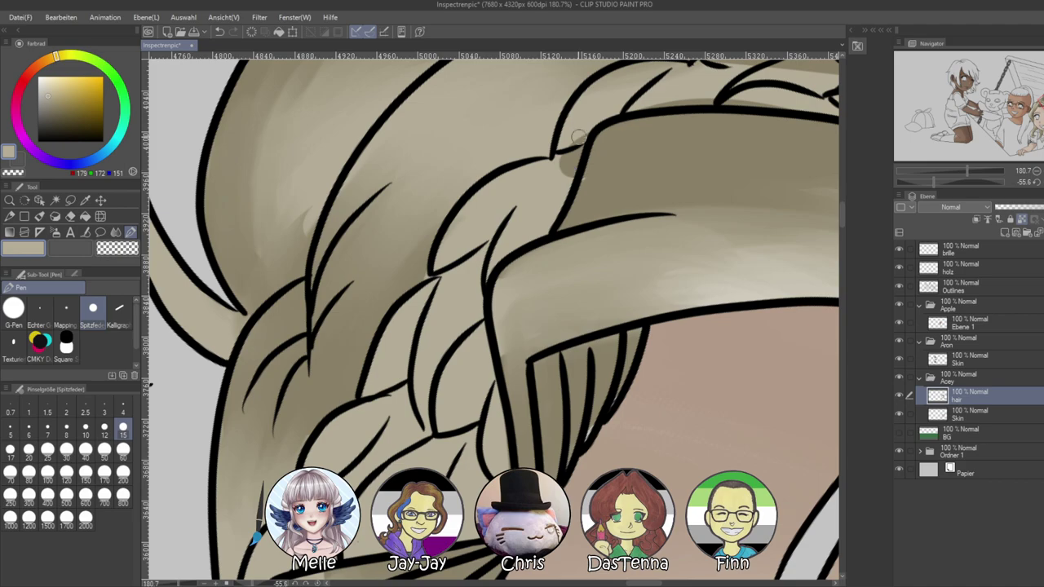
left_click_drag(576, 143, 562, 189)
left_click(596, 157, "alt")
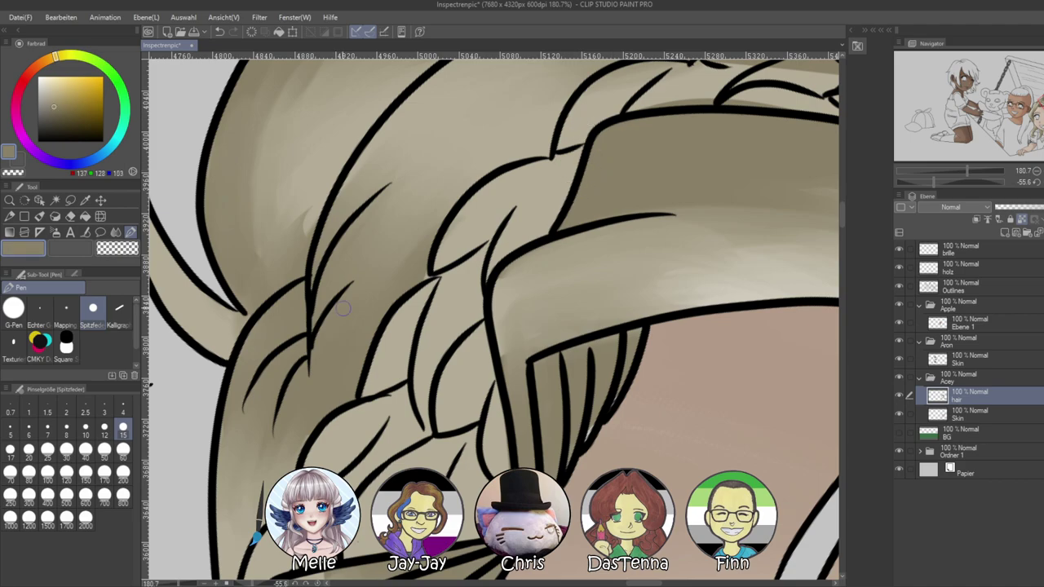
left_click_drag(441, 528, 494, 410)
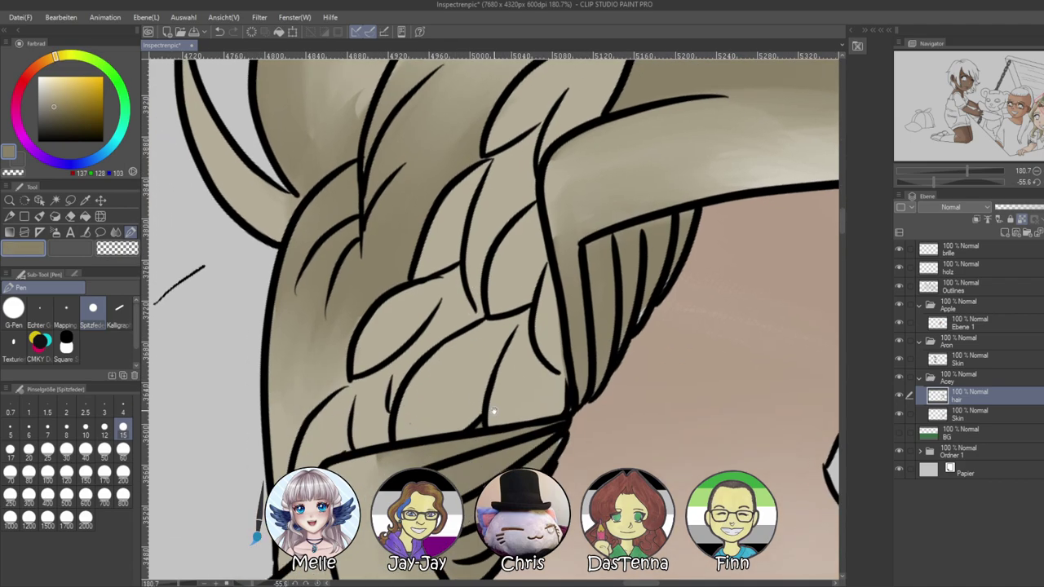
left_click_drag(944, 187, 959, 186)
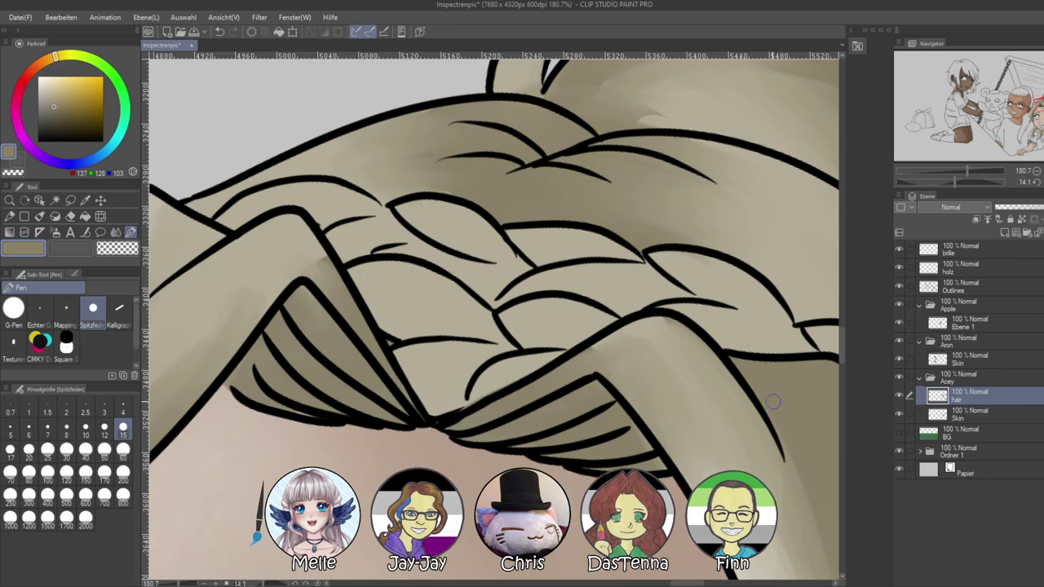
Sample the base blonde RGB 179, 172, 151 and even out the braid segments across the top of the head
left_click_drag(773, 320, 600, 358)
left_click_drag(598, 295, 717, 224)
left_click_drag(655, 340, 612, 256)
left_click(564, 213, "alt")
mouse_move(569, 210)
left_mouse_down()
mouse_move(559, 198)
mouse_move(614, 232)
left_mouse_up()
left_click_drag(631, 282, 587, 289)
left_click_drag(713, 361, 566, 254)
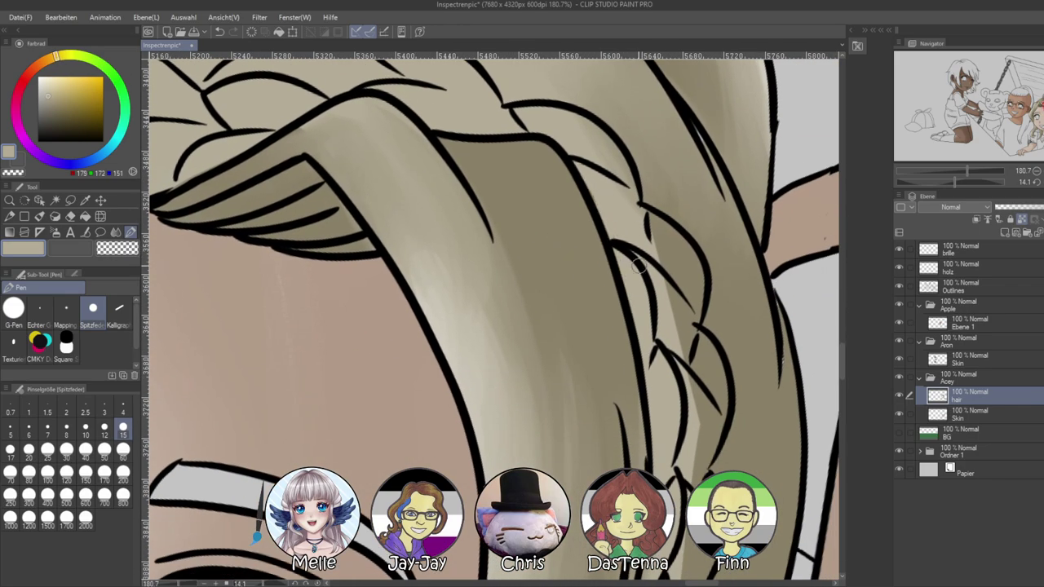
Cover the shadows in the braid segments curving down beside the temple with the flat base blonde
mouse_move(650, 235)
left_mouse_down()
mouse_move(697, 322)
mouse_move(690, 285)
left_mouse_up()
mouse_move(646, 209)
left_mouse_down()
mouse_move(703, 286)
mouse_move(680, 367)
left_mouse_up()
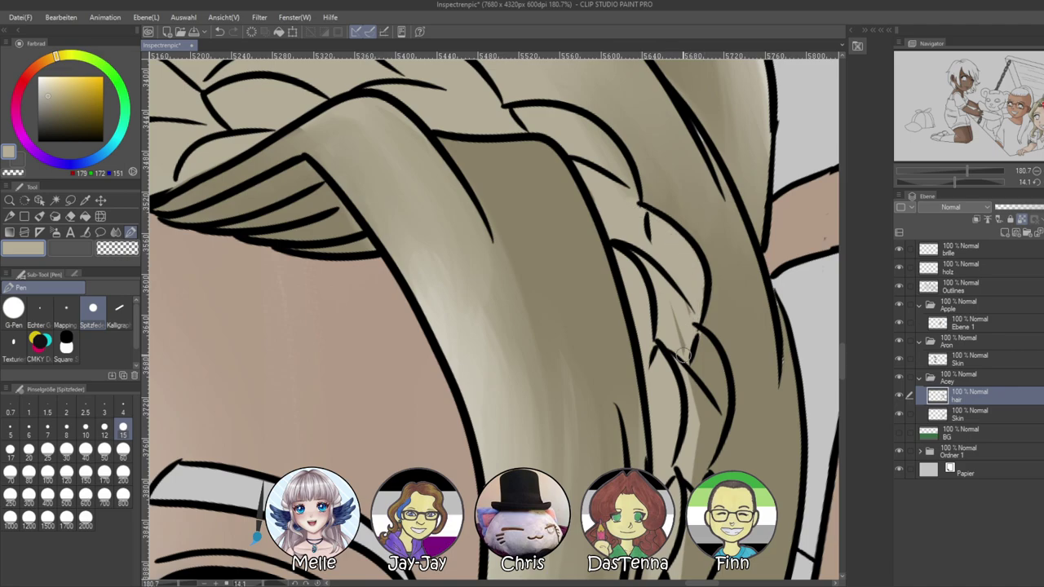
left_click_drag(673, 299, 680, 338)
left_click_drag(610, 147, 630, 189)
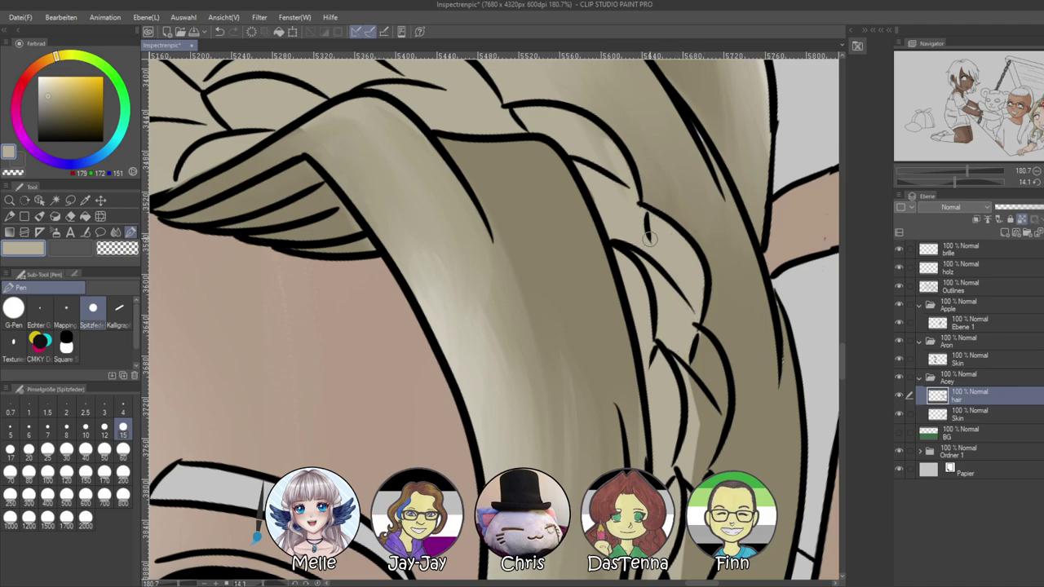
mouse_move(683, 388)
left_mouse_down()
mouse_move(648, 258)
mouse_move(662, 361)
left_mouse_up()
left_click_drag(651, 227, 671, 338)
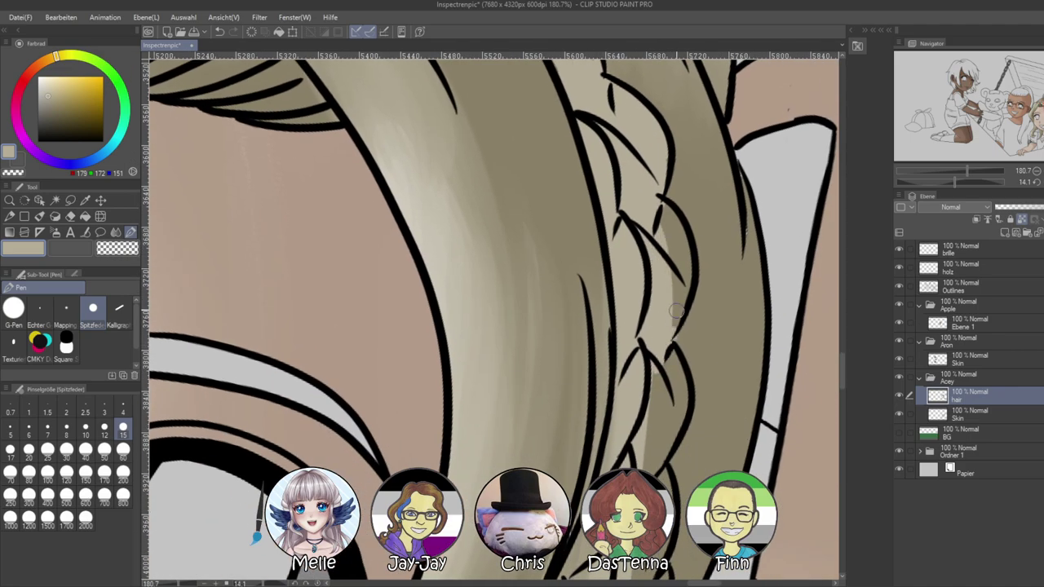
Fill the shaded outer parts of the next braid segments, level with Acey's eyebrow, with base blonde
left_click_drag(675, 246, 673, 336)
mouse_move(681, 265)
left_mouse_down()
mouse_move(664, 226)
mouse_move(686, 285)
left_mouse_up()
left_click_drag(677, 227, 687, 256)
left_click_drag(659, 214, 680, 267)
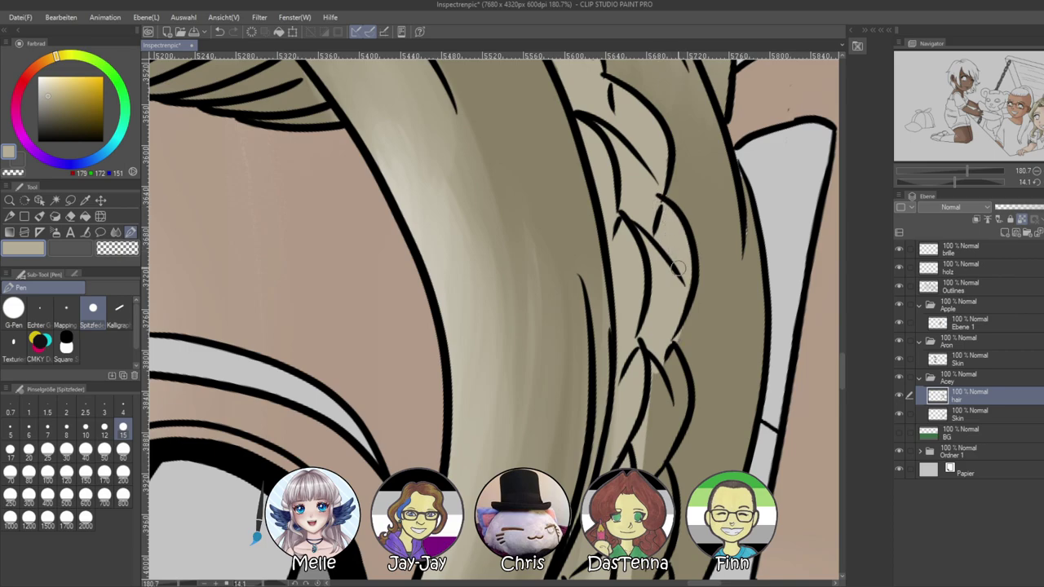
left_click_drag(662, 392, 658, 374)
left_click_drag(662, 433, 667, 365)
Touch up the braid's outer edge with RGB 137, 128, 103 and fill the next lower segments with base blonde RGB 179, 172, 151
left_click(709, 272, "alt")
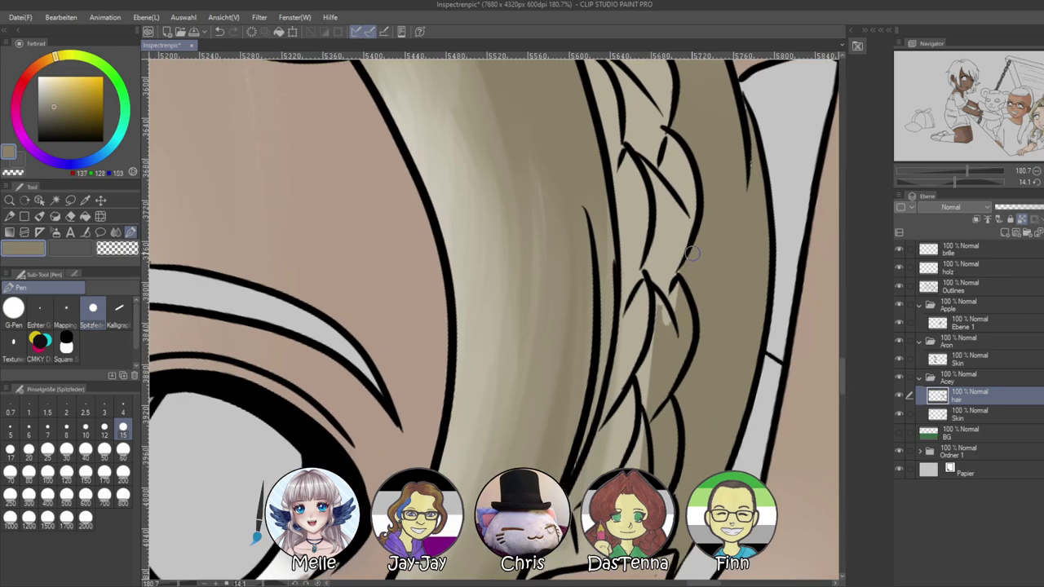
scroll(690, 245, "down", 1)
left_click(657, 206, "alt")
mouse_move(651, 264)
left_mouse_down()
mouse_move(652, 366)
mouse_move(650, 343)
mouse_move(642, 378)
left_mouse_up()
left_click_drag(674, 287, 665, 346)
left_click_drag(679, 266, 676, 331)
mouse_move(670, 240)
left_mouse_down()
mouse_move(664, 321)
mouse_move(678, 326)
left_mouse_up()
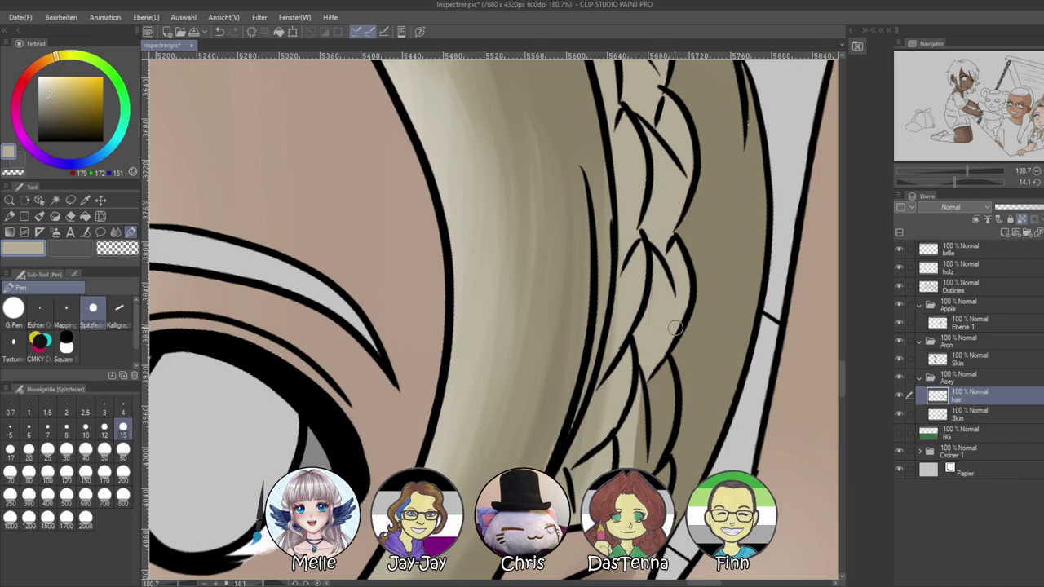
Fill the last braid segments above Acey's ear with base blonde and sample RGB 139, 130, 105 for the adjoining strand
left_click_drag(640, 433, 657, 292)
left_click_drag(662, 247, 654, 359)
mouse_move(659, 316)
left_mouse_down()
mouse_move(649, 372)
mouse_move(664, 369)
left_mouse_up()
left_click_drag(677, 327, 677, 369)
left_click_drag(672, 259, 675, 314)
left_click_drag(670, 311, 659, 368)
mouse_move(658, 251)
left_mouse_down()
mouse_move(651, 326)
mouse_move(673, 274)
left_mouse_up()
left_click_drag(672, 221, 672, 300)
left_click_drag(682, 254, 686, 300)
mouse_move(680, 234)
left_mouse_down()
mouse_move(687, 299)
mouse_move(682, 210)
left_mouse_up()
left_click_drag(682, 212, 683, 251)
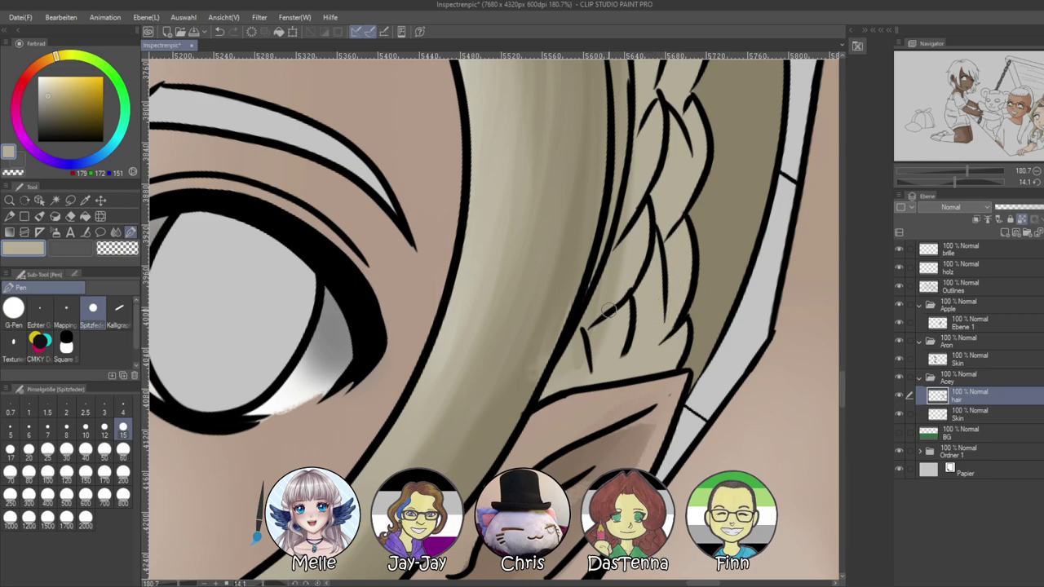
left_click(565, 310, "alt")
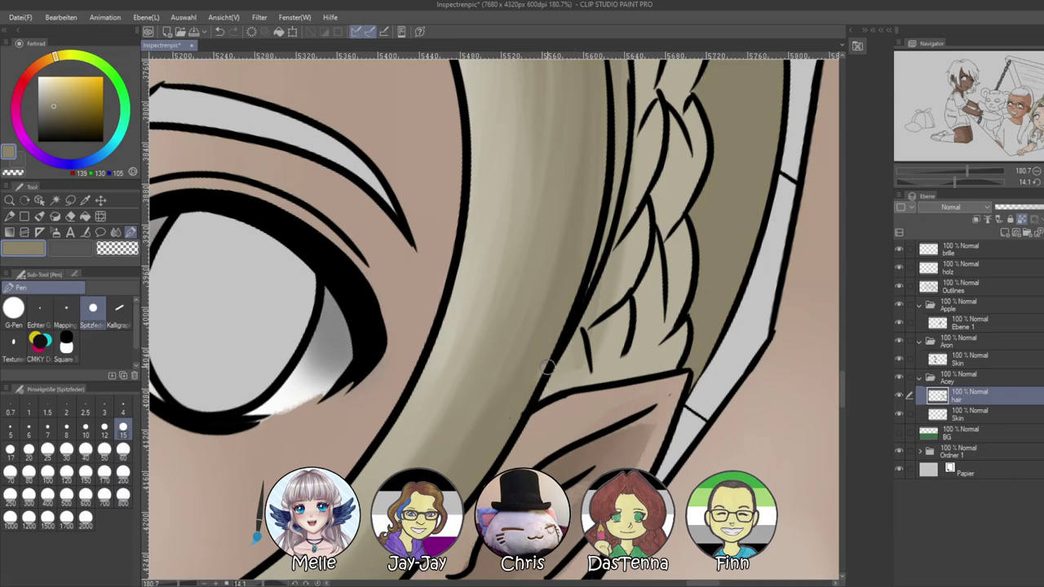
Switch to the Ölfarbe brush at size 15 for shading the braid above Acey's forehead
left_click(1037, 182)
left_click_drag(967, 172, 938, 172)
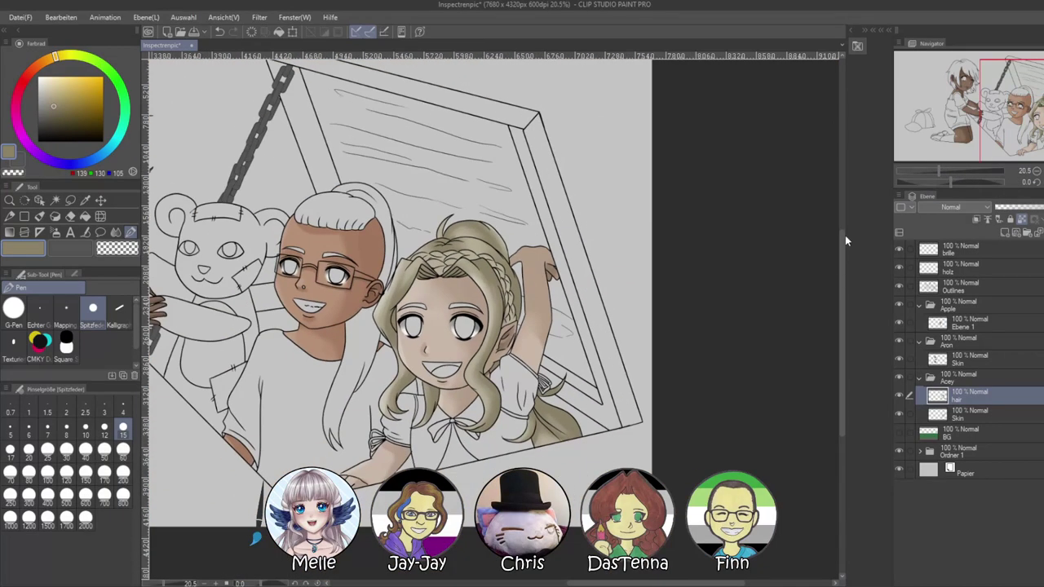
left_click_drag(720, 260, 808, 319)
left_click_drag(938, 182, 957, 168)
left_click_drag(653, 289, 792, 303)
left_click_drag(957, 171, 964, 171)
left_click(459, 347, "alt")
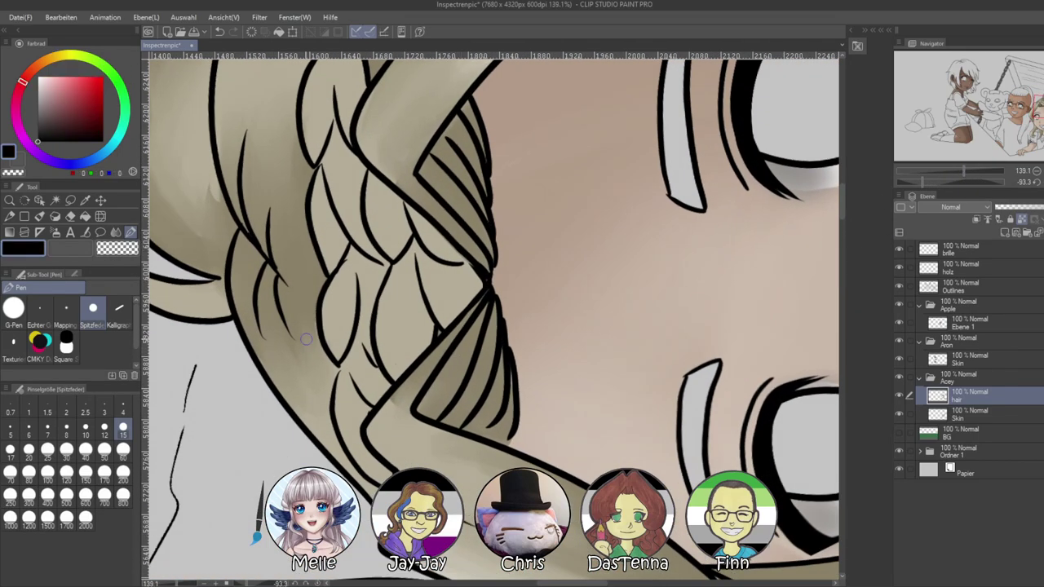
left_click(39, 216)
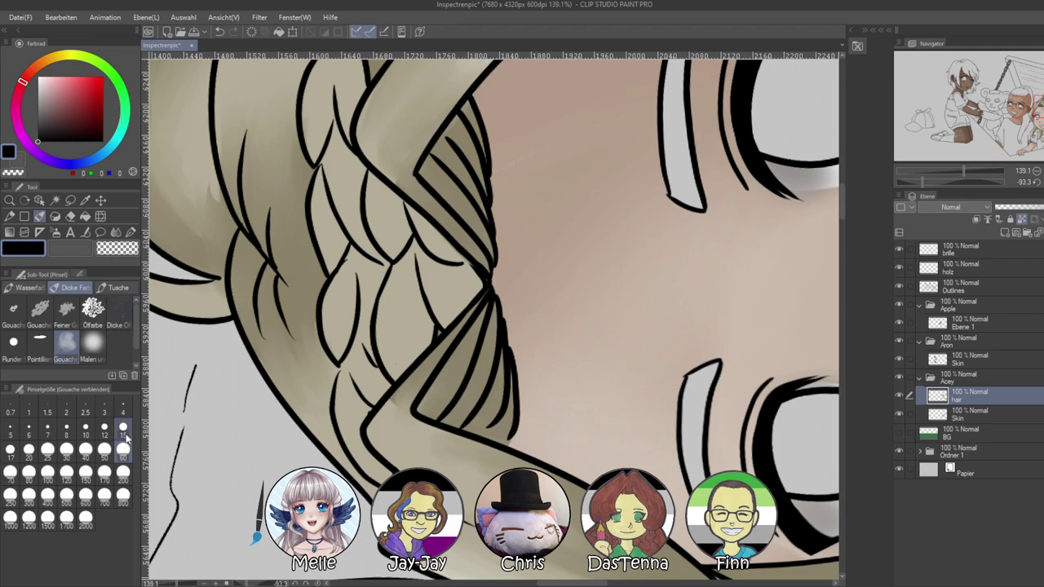
left_click(93, 314)
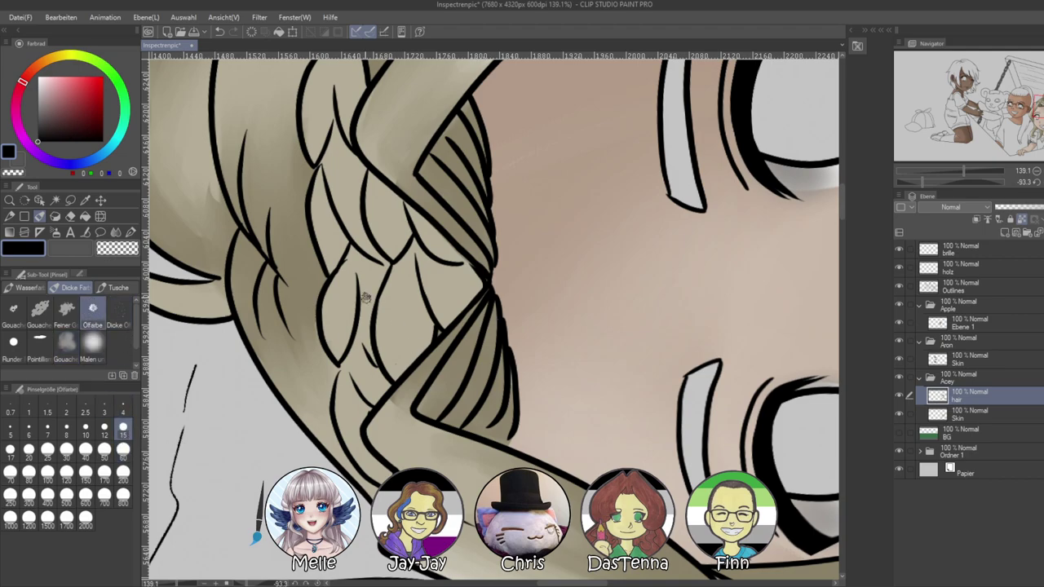
Sample dark blonde RGB 141, 131, 108 and paint fine shadow strokes in the braid segments above Acey's centre parting
mouse_move(340, 365)
left_mouse_down()
mouse_move(364, 383)
mouse_move(347, 364)
mouse_move(358, 344)
mouse_move(348, 354)
mouse_move(378, 401)
mouse_move(350, 279)
mouse_move(364, 329)
mouse_move(354, 245)
mouse_move(366, 310)
mouse_move(381, 271)
mouse_move(365, 345)
mouse_move(369, 380)
left_mouse_up()
left_click(349, 363, "alt")
mouse_move(331, 209)
left_mouse_down()
mouse_move(333, 127)
mouse_move(344, 145)
mouse_move(349, 231)
left_mouse_up()
mouse_move(337, 129)
left_mouse_down()
mouse_move(372, 260)
mouse_move(340, 138)
mouse_move(370, 253)
mouse_move(418, 243)
mouse_move(431, 307)
mouse_move(417, 235)
mouse_move(471, 297)
mouse_move(428, 222)
mouse_move(453, 248)
mouse_move(471, 288)
mouse_move(451, 324)
mouse_move(472, 298)
mouse_move(449, 326)
mouse_move(453, 261)
mouse_move(454, 319)
mouse_move(476, 268)
mouse_move(500, 269)
left_mouse_up()
mouse_move(407, 295)
left_mouse_down()
mouse_move(423, 318)
mouse_move(412, 259)
mouse_move(379, 210)
mouse_move(386, 217)
mouse_move(402, 197)
mouse_move(423, 215)
mouse_move(439, 284)
left_mouse_up()
mouse_move(360, 258)
left_mouse_down()
mouse_move(364, 204)
mouse_move(347, 271)
left_mouse_up()
Continue the dark blonde strand shading on the braid segments bordering the bang on Acey's pointed-ear side
left_click_drag(371, 206, 378, 236)
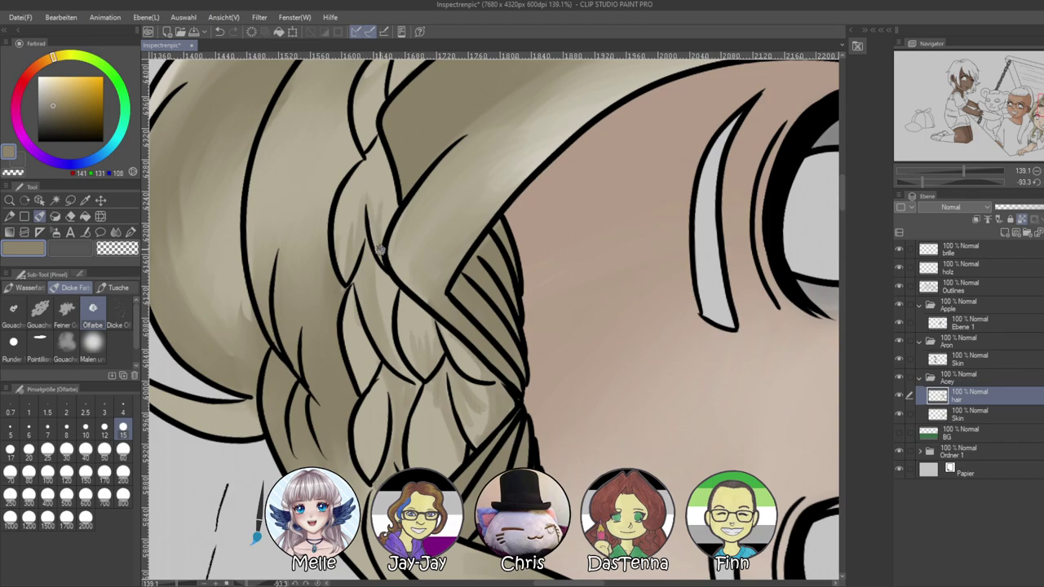
left_click_drag(391, 177, 395, 287)
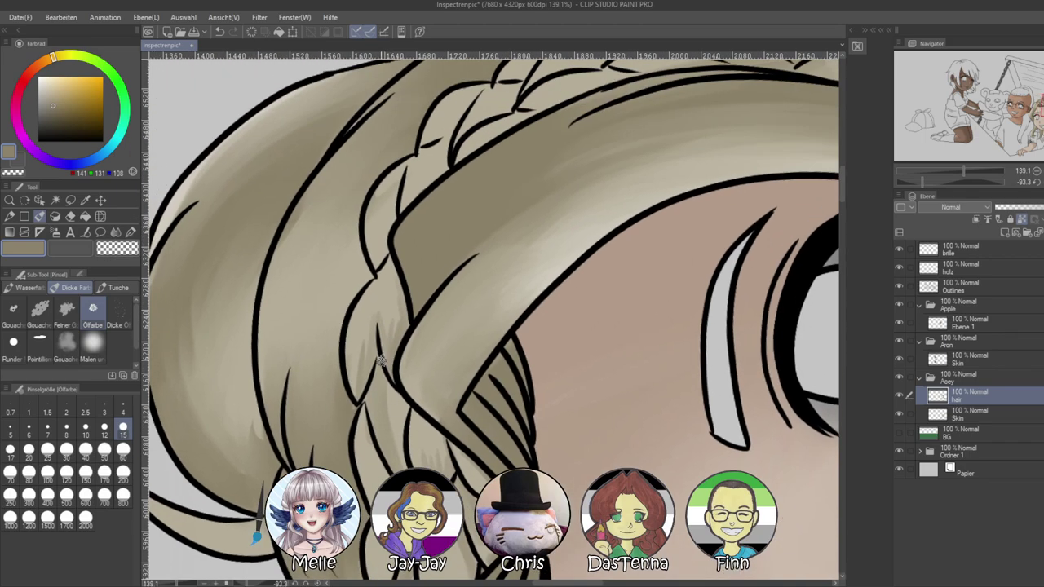
scroll(396, 403, "down", 3)
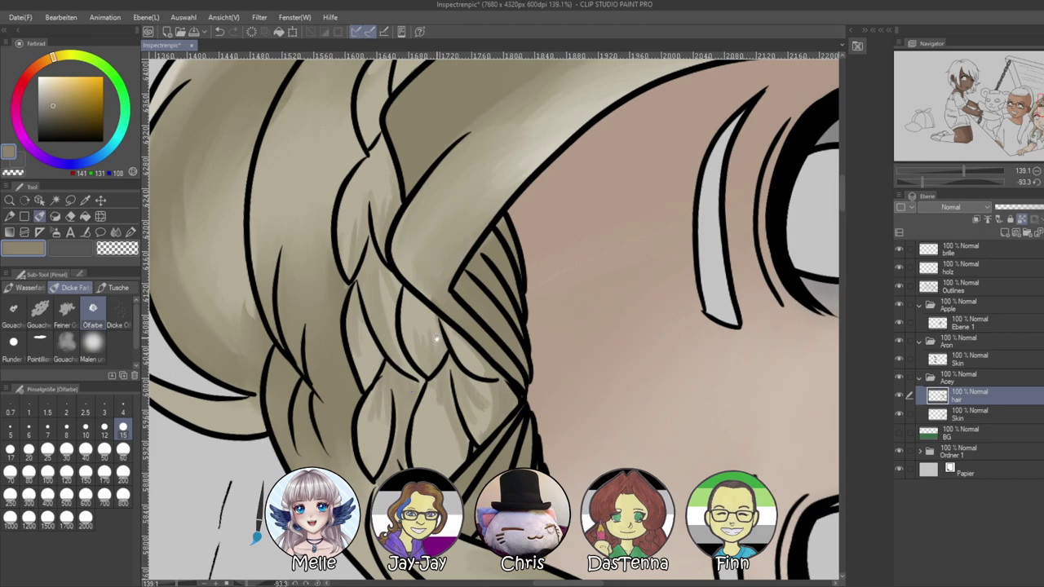
scroll(415, 327, "up", 3)
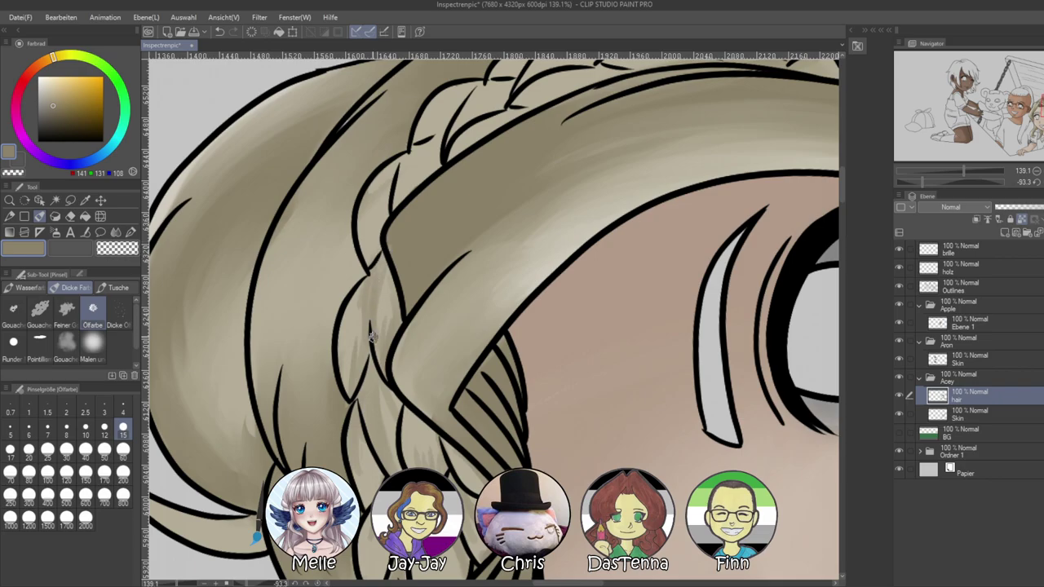
Shade the braid segments curving down beside Acey's temple and sample dark blonde RGB 137, 128, 103
left_click_drag(921, 180, 964, 181)
mouse_move(627, 298)
left_mouse_down()
mouse_move(649, 341)
mouse_move(636, 390)
mouse_move(654, 389)
left_mouse_up()
mouse_move(650, 432)
left_mouse_down()
mouse_move(625, 322)
mouse_move(629, 352)
left_mouse_up()
mouse_move(631, 308)
left_mouse_down()
mouse_move(634, 383)
mouse_move(649, 395)
mouse_move(650, 334)
mouse_move(599, 370)
left_mouse_up()
left_click(640, 380, "alt")
Paint dark blonde strand shadows in the remaining braid segments down to Acey's pointed ear
left_click_drag(612, 333, 604, 369)
mouse_move(601, 293)
left_mouse_down()
mouse_move(535, 412)
mouse_move(575, 407)
mouse_move(605, 349)
mouse_move(598, 386)
left_mouse_up()
left_click_drag(613, 321, 612, 361)
left_click_drag(610, 405, 673, 264)
mouse_move(610, 279)
left_mouse_down()
mouse_move(599, 332)
mouse_move(608, 288)
mouse_move(526, 366)
left_mouse_up()
Paint white RGB 255, 255, 255 shine strokes across both of Acey's front bangs, using brush size 20
left_click_drag(967, 183, 948, 181)
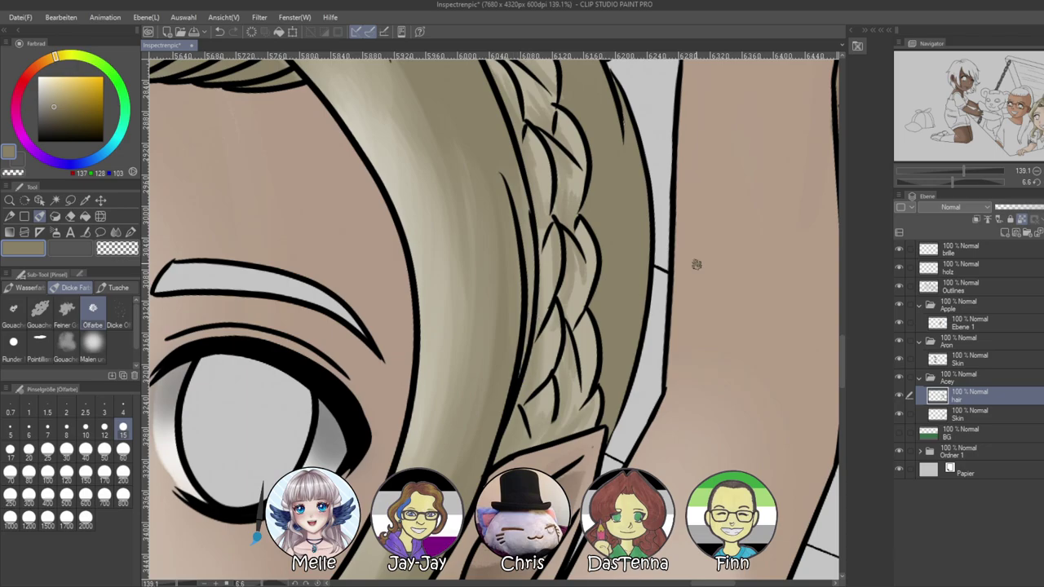
left_click_drag(950, 182, 942, 181)
left_click_drag(963, 171, 948, 172)
mouse_move(693, 287)
left_mouse_down()
mouse_move(737, 337)
mouse_move(786, 297)
mouse_move(786, 320)
left_mouse_up()
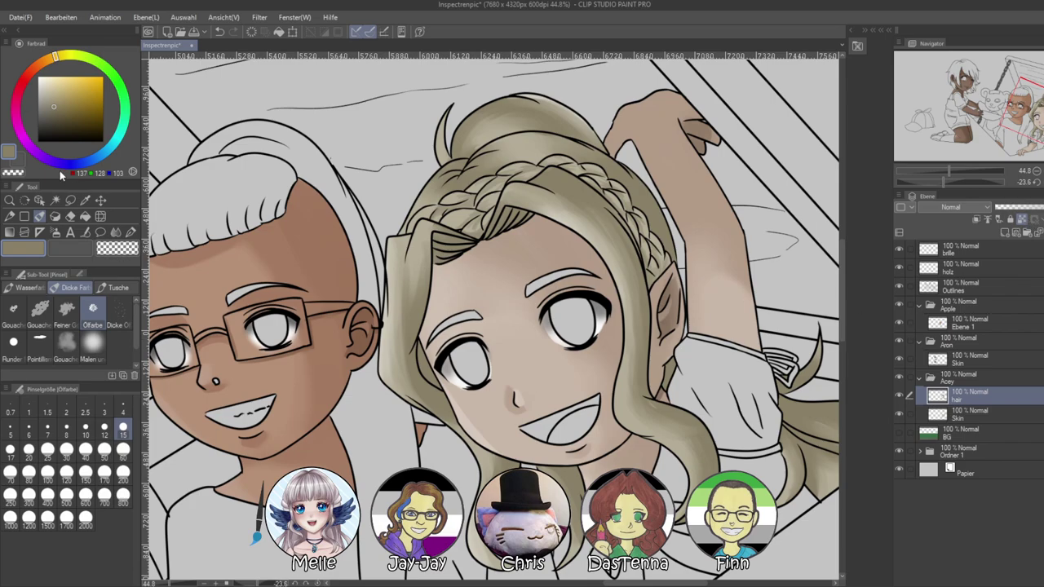
left_click(38, 77)
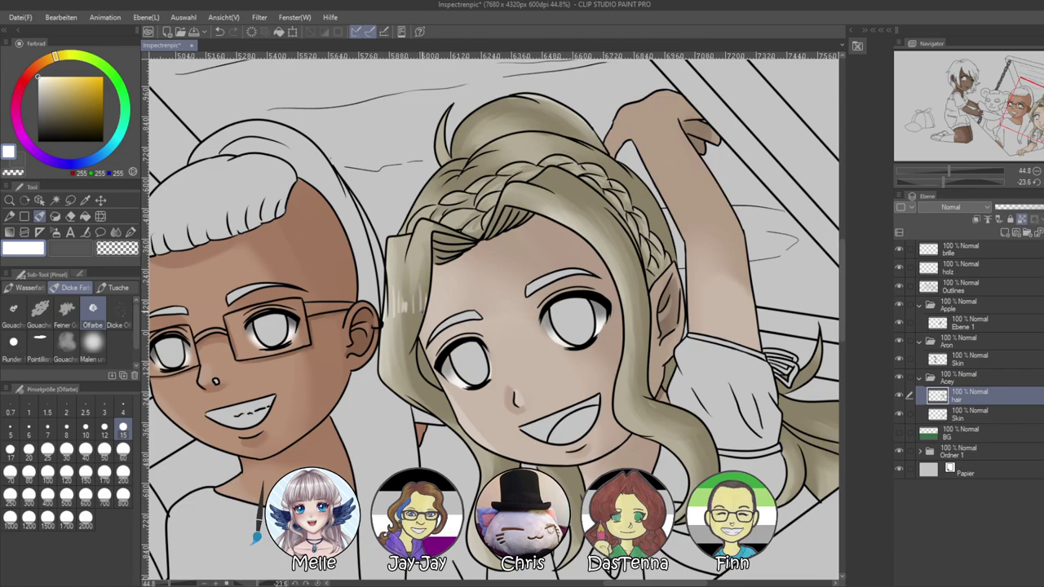
left_click_drag(936, 180, 955, 187)
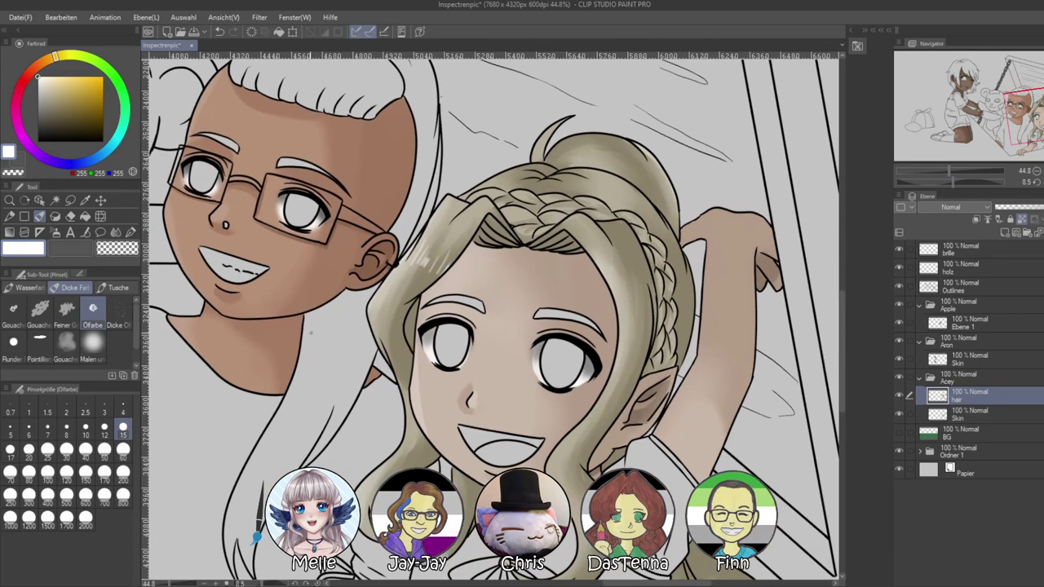
left_click(28, 449)
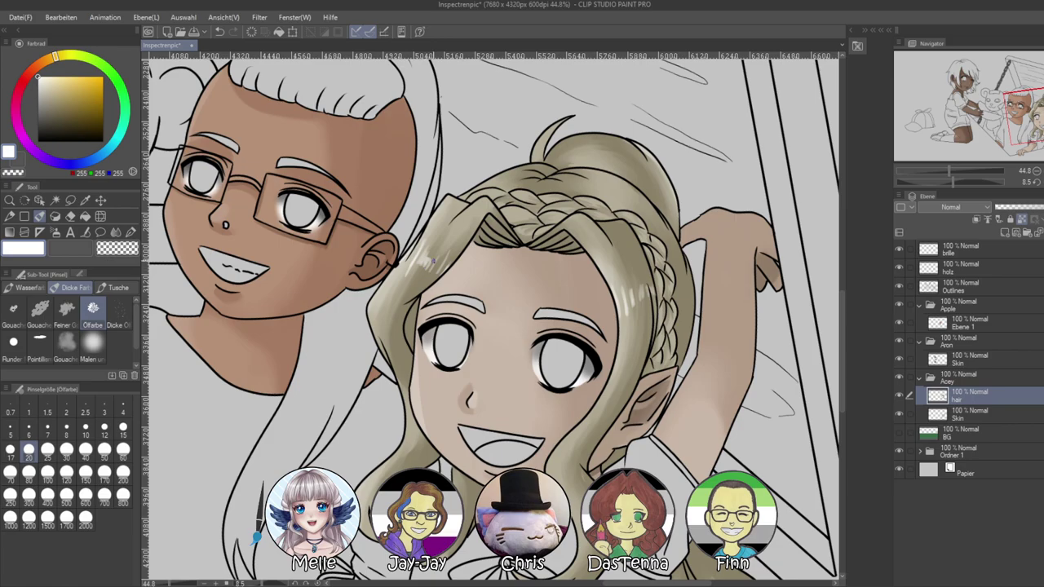
Add white shine strokes to the crown of Acey's head, the bun and the braid segments
left_click(941, 183)
left_click_drag(528, 401, 549, 445)
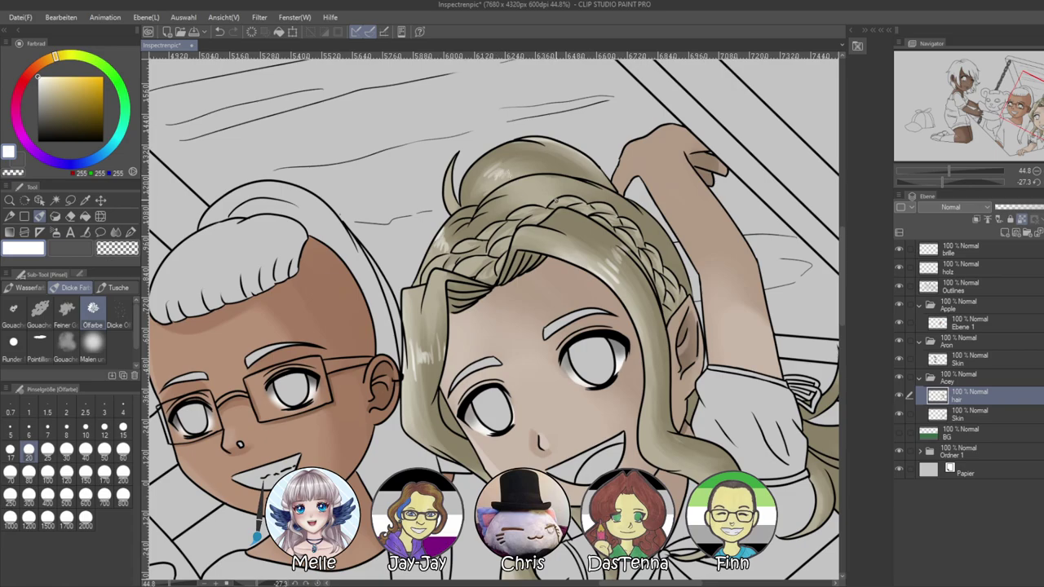
left_click_drag(948, 176, 973, 183)
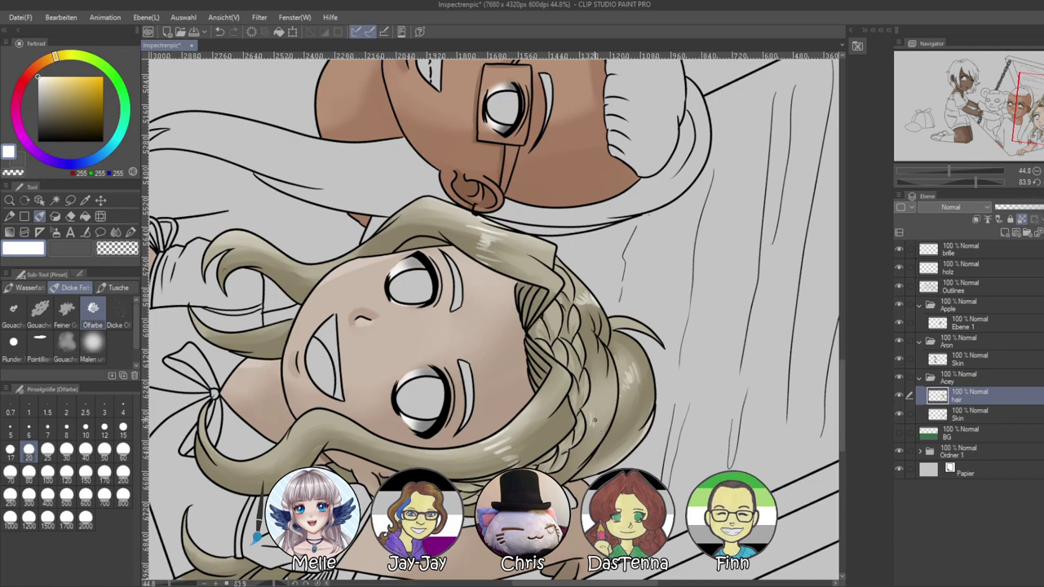
left_click_drag(946, 182, 954, 172)
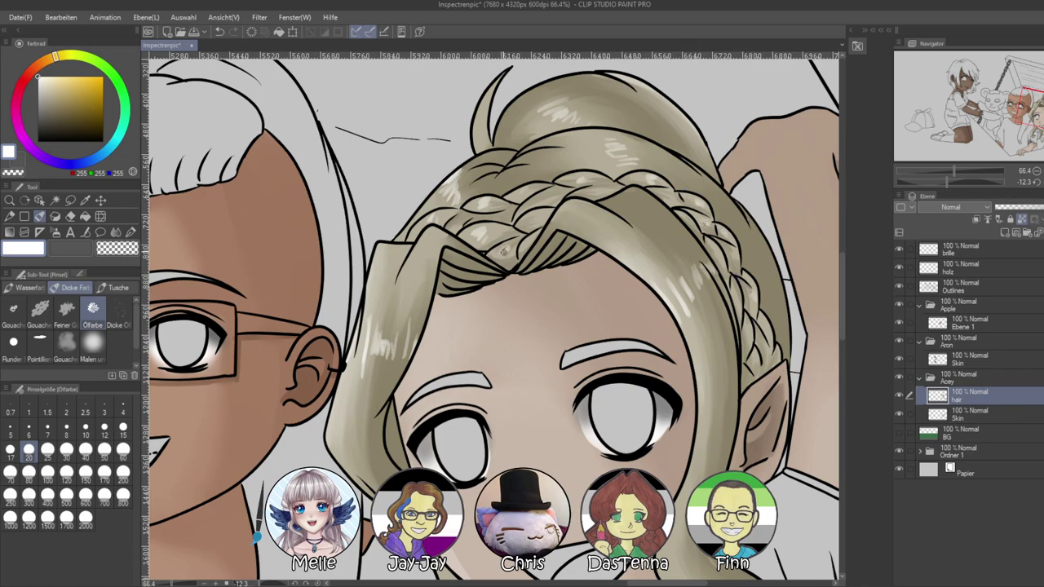
Paint white highlights on the curves of the wavy locks framing Acey's face and falling to the collar
scroll(537, 226, "down", 5)
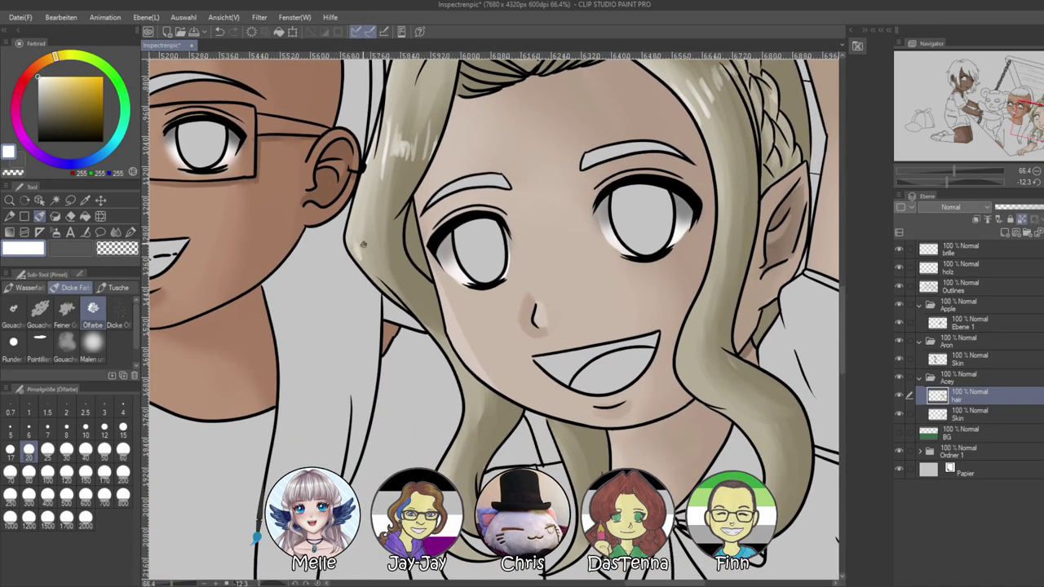
left_click_drag(755, 222, 712, 196)
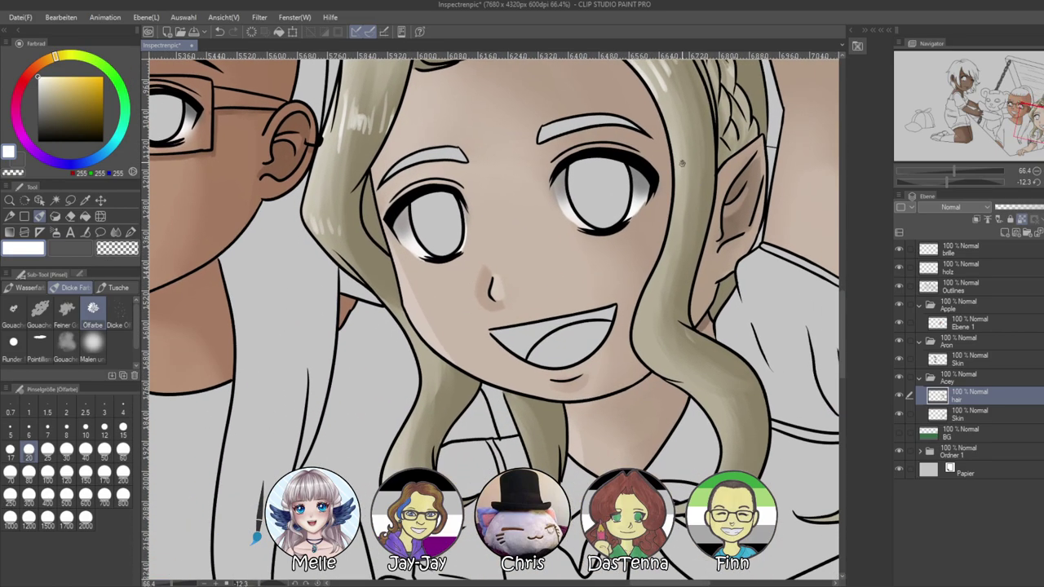
scroll(462, 445, "down", 2)
left_click_drag(398, 368, 415, 393)
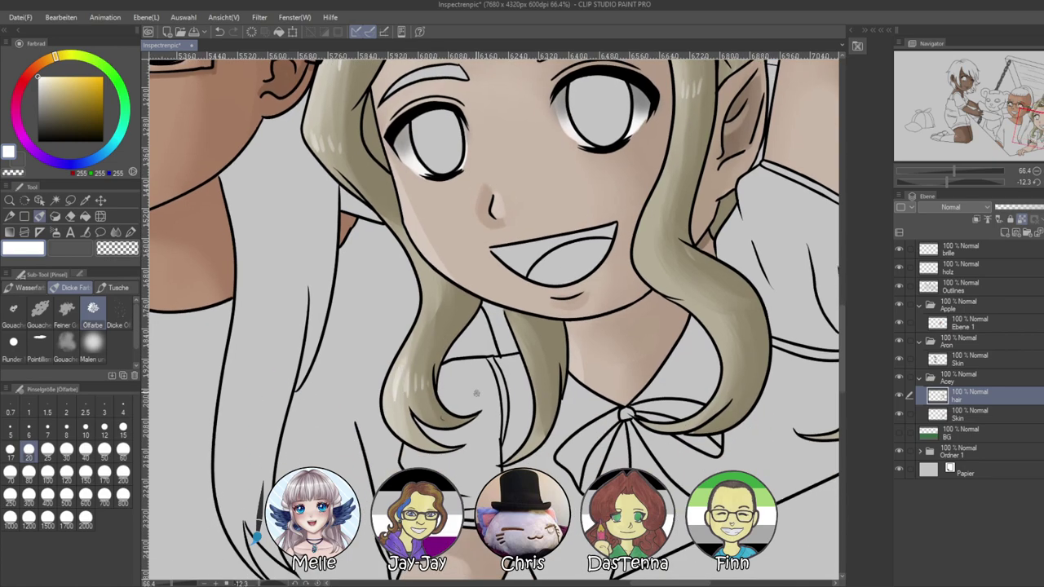
left_click_drag(540, 356, 551, 380)
mouse_move(711, 330)
left_mouse_down()
mouse_move(718, 344)
mouse_move(728, 321)
mouse_move(752, 321)
left_mouse_up()
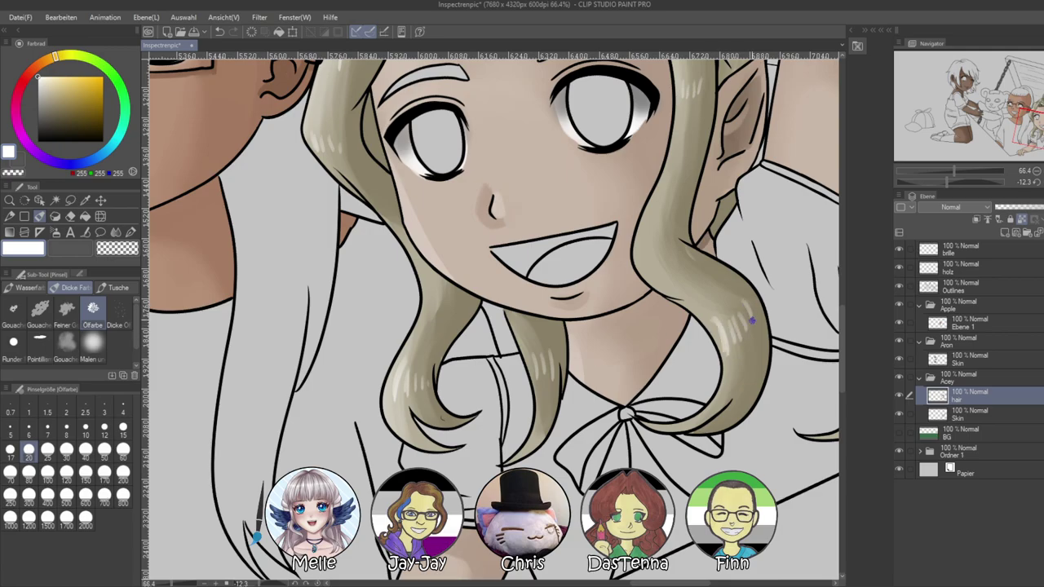
Add white highlights to the loose hair behind Acey's shoulder
left_click_drag(952, 169, 946, 172)
left_click_drag(1031, 128, 1043, 129)
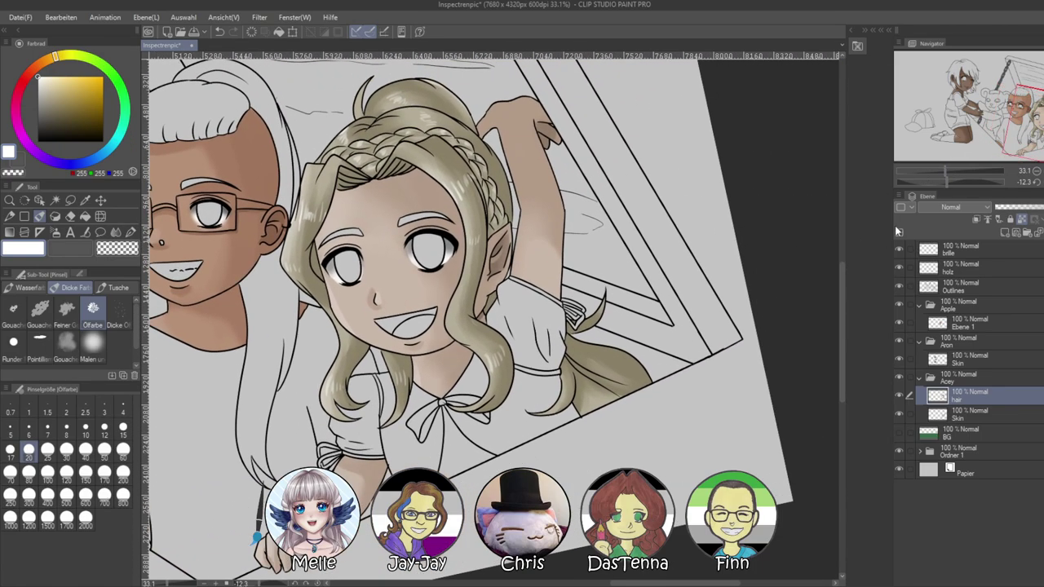
left_click_drag(946, 185, 963, 181)
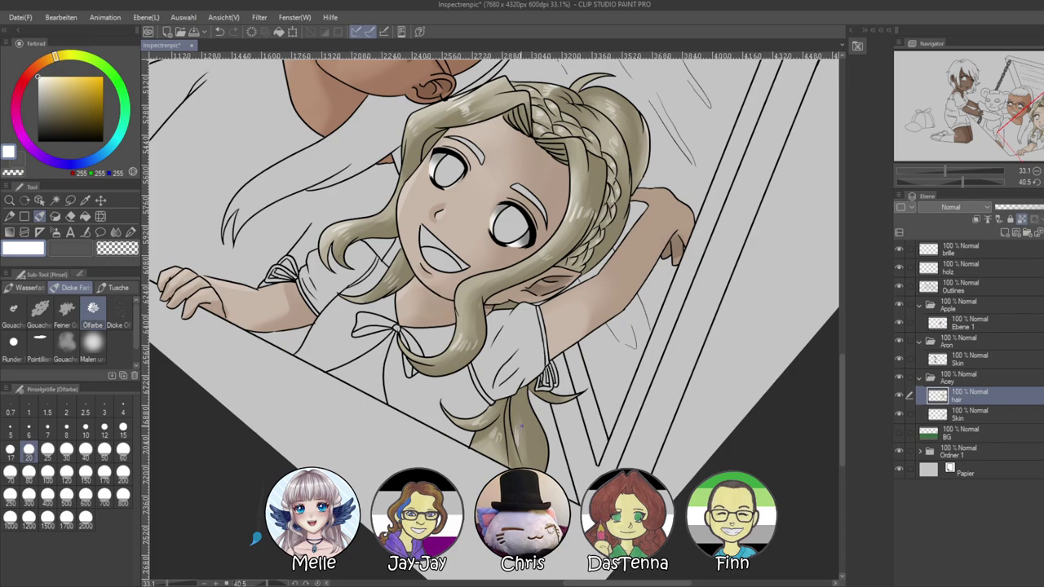
Sample dark blonde RGB 137, 128, 103 from the hair beside Acey's braid
left_click(1043, 182)
left_click_drag(654, 277, 757, 323)
left_click(957, 172)
left_click_drag(641, 254, 445, 443)
left_click(719, 196, "alt")
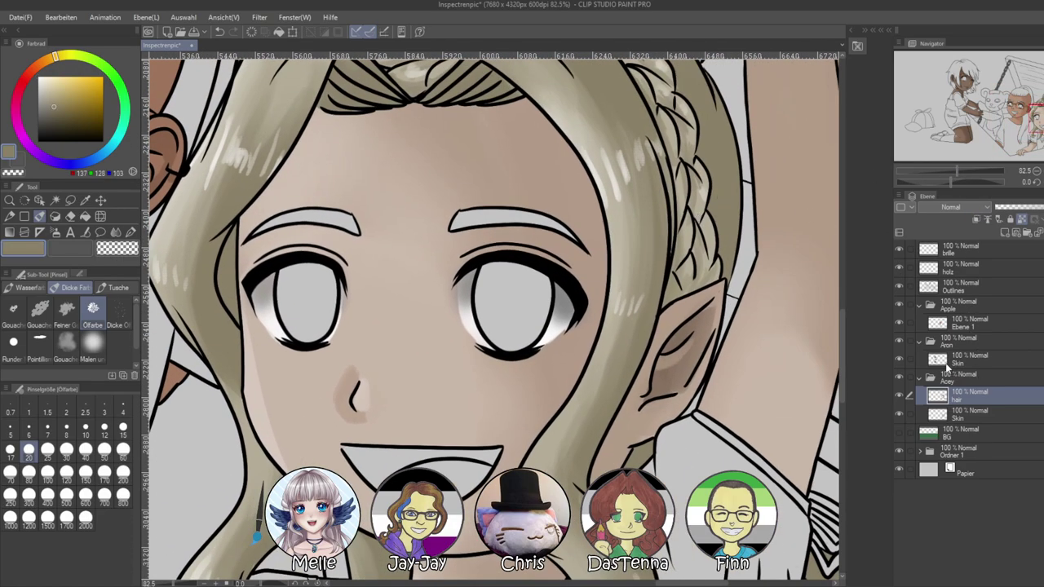
Select both eyebrow shapes from the Outlines layer and fill them with the dark blond hair colour on the hair layer
left_click(962, 286)
left_click(54, 199)
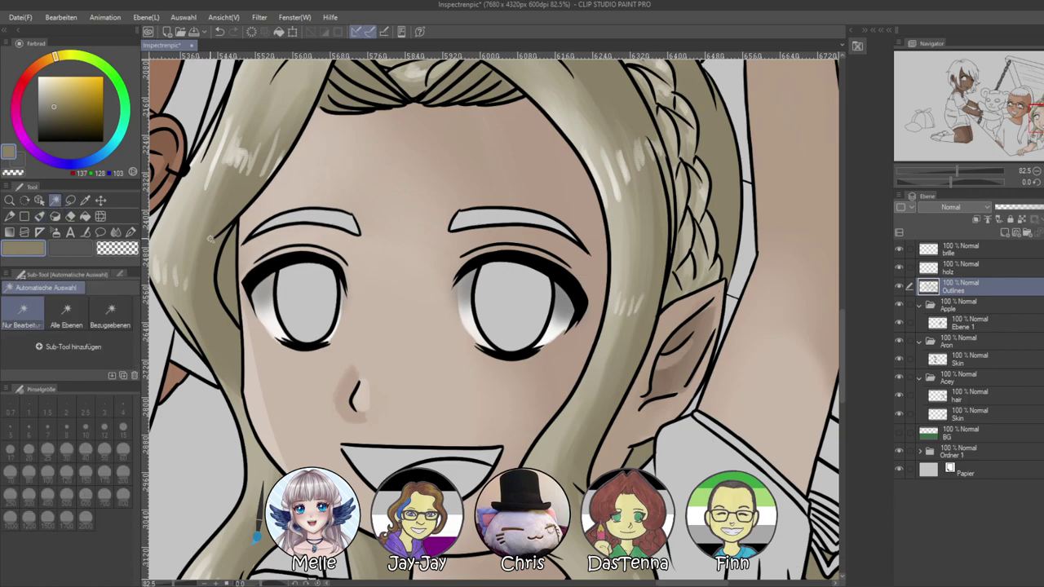
left_click(317, 214)
left_click(520, 220, "shift")
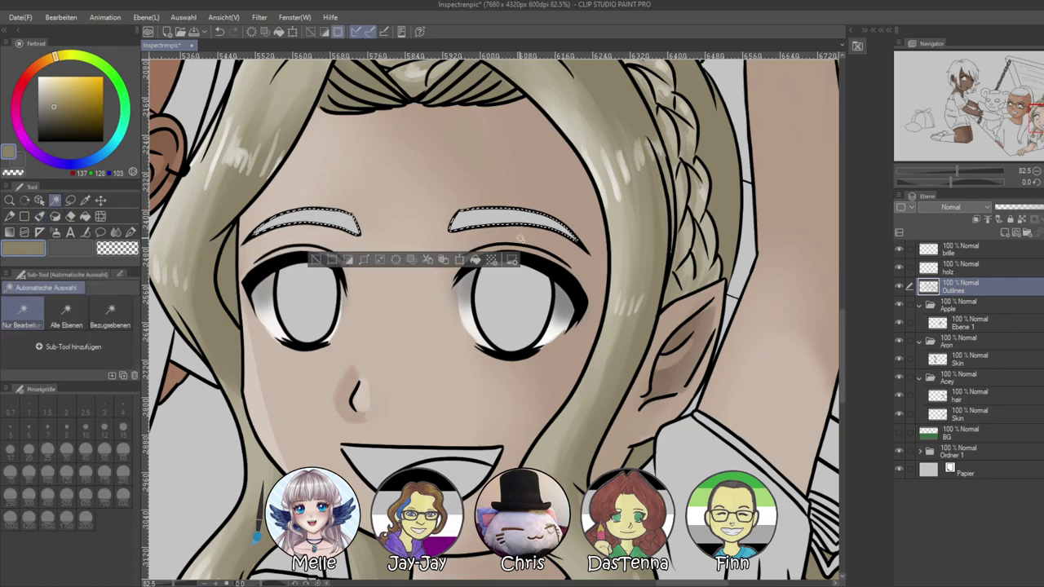
left_click(953, 397)
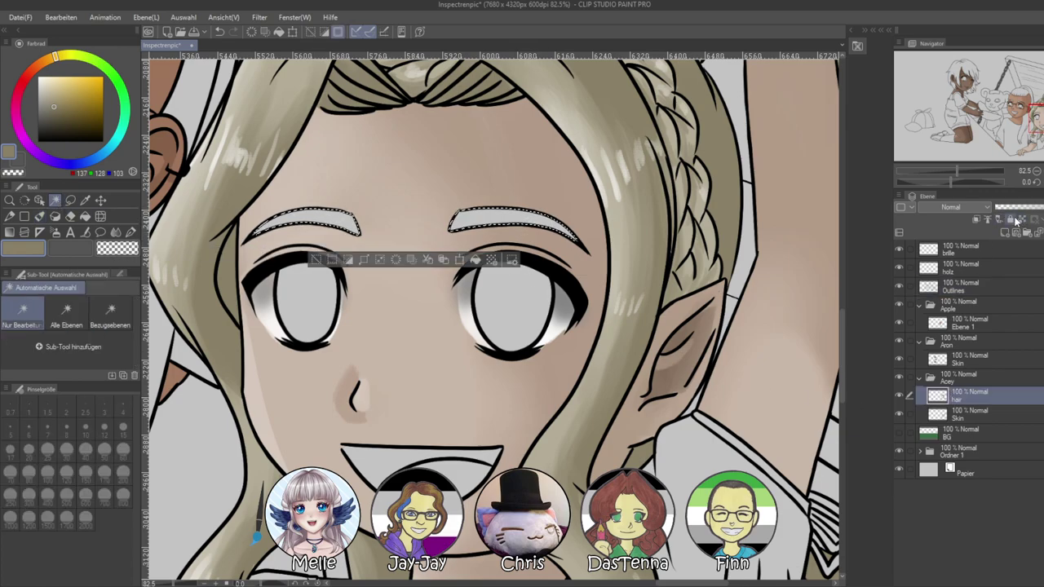
left_click(130, 233)
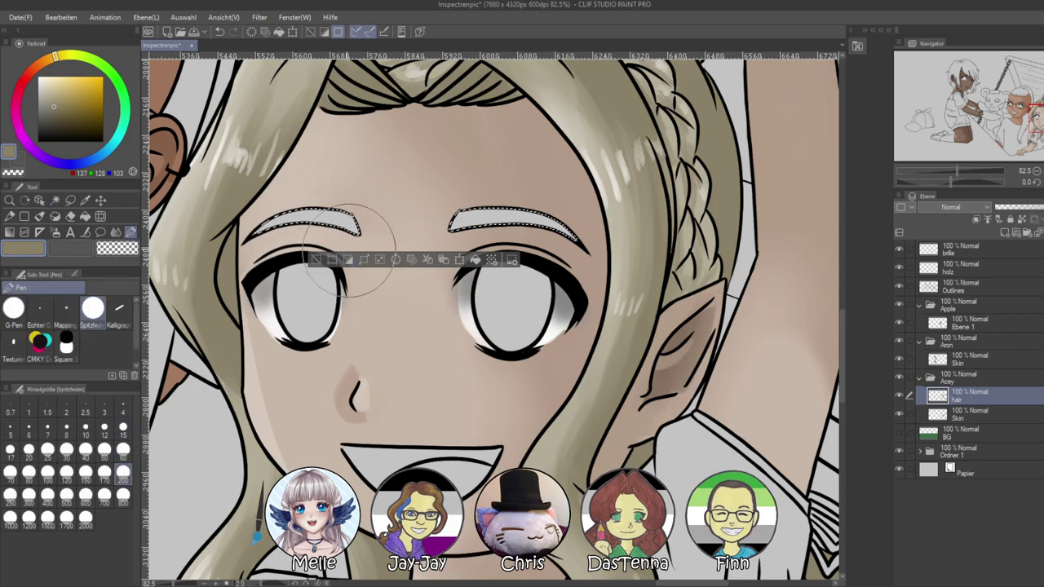
mouse_move(466, 231)
left_mouse_down()
mouse_move(543, 236)
mouse_move(577, 253)
left_mouse_up()
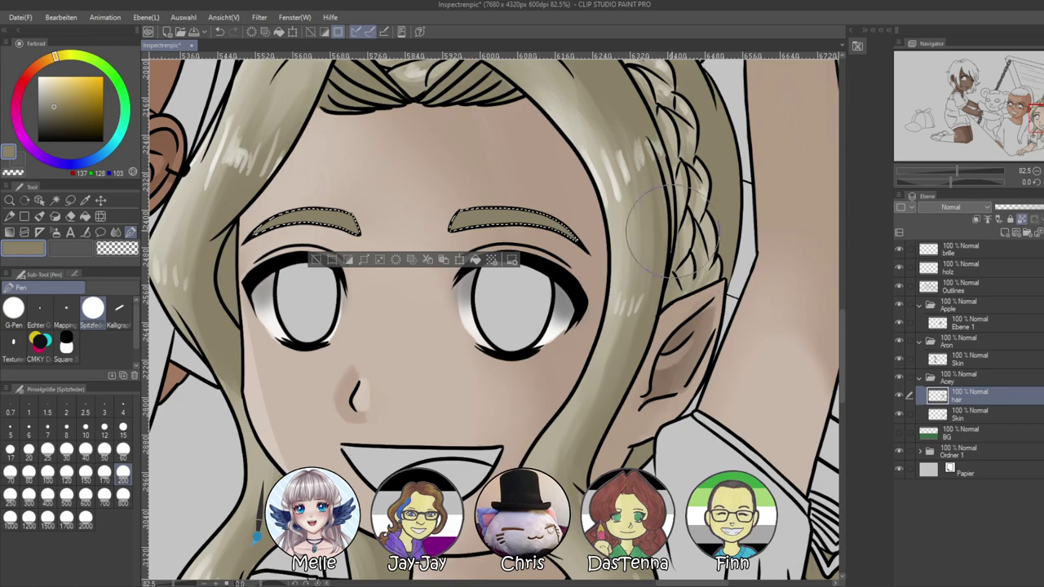
Paint lighter hair strokes (RGB 159, 152, 134) inside both eyebrows with the Ölfarbe brush at size 20, and clear the selection
left_click_drag(52, 103, 47, 101)
left_click(47, 220)
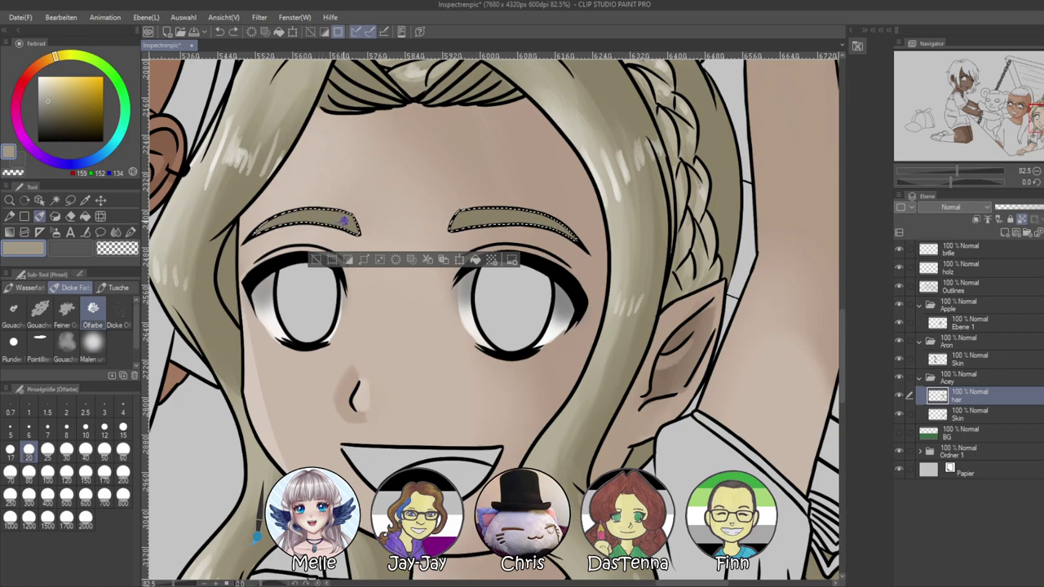
left_click_drag(343, 220, 358, 234)
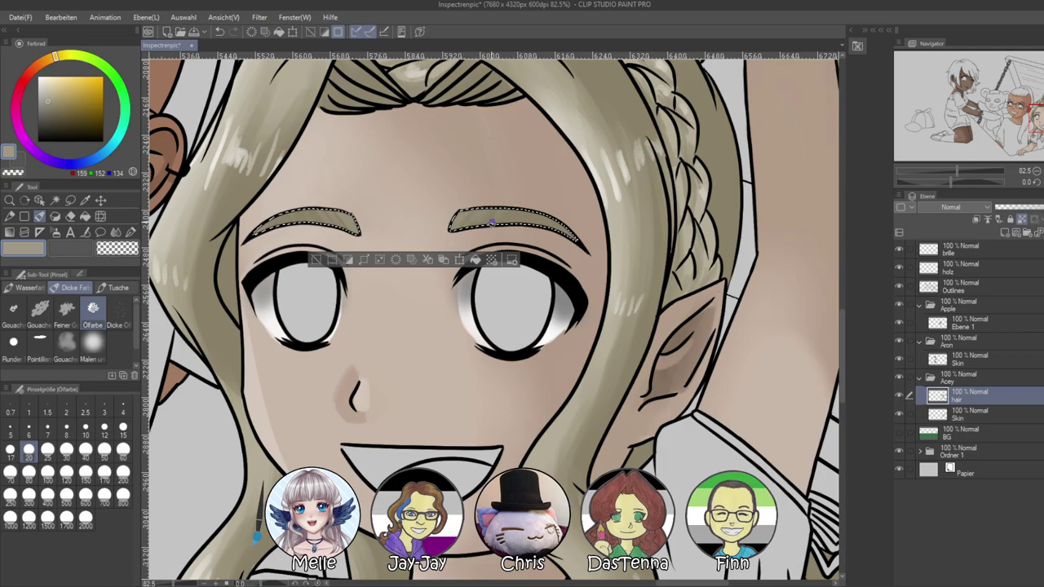
key("ctrl+d")
Add a new layer named Eyes above the hair layer in the Acey folder
left_click_drag(958, 171, 942, 170)
left_click_drag(675, 392, 785, 376)
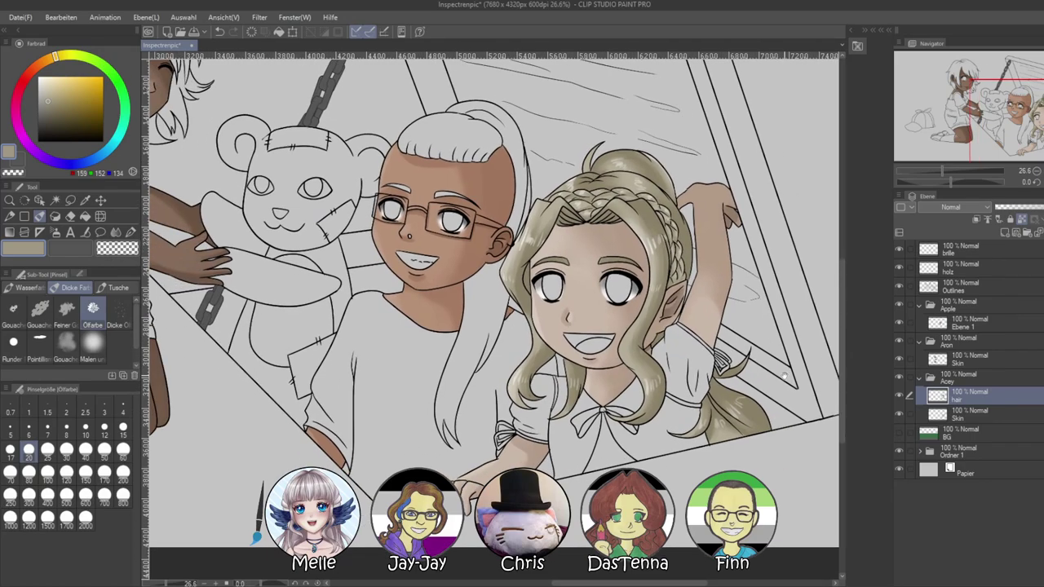
scroll(832, 336, "up", 3)
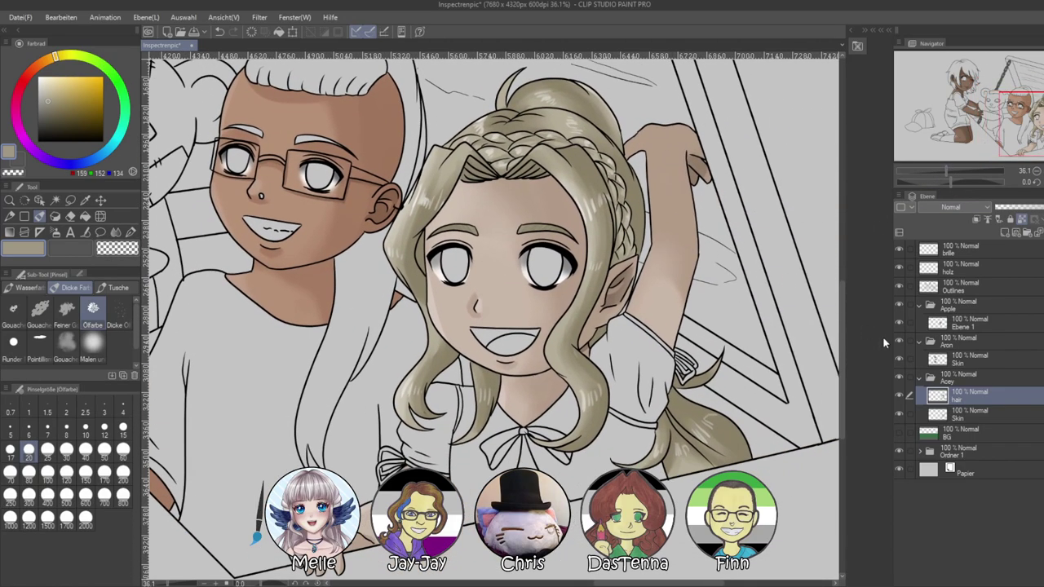
key("ctrl+shift+n")
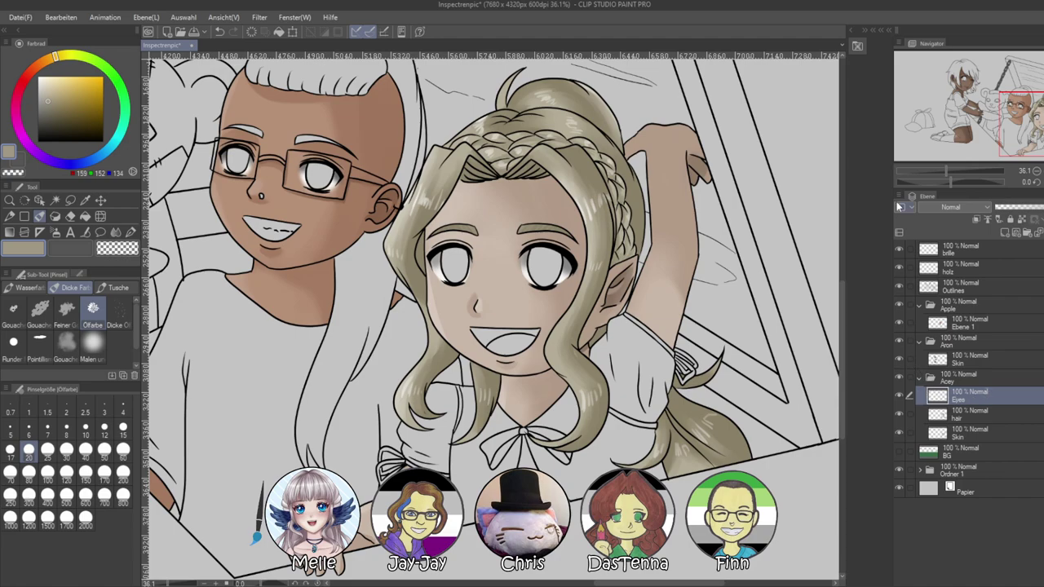
left_click(566, 585)
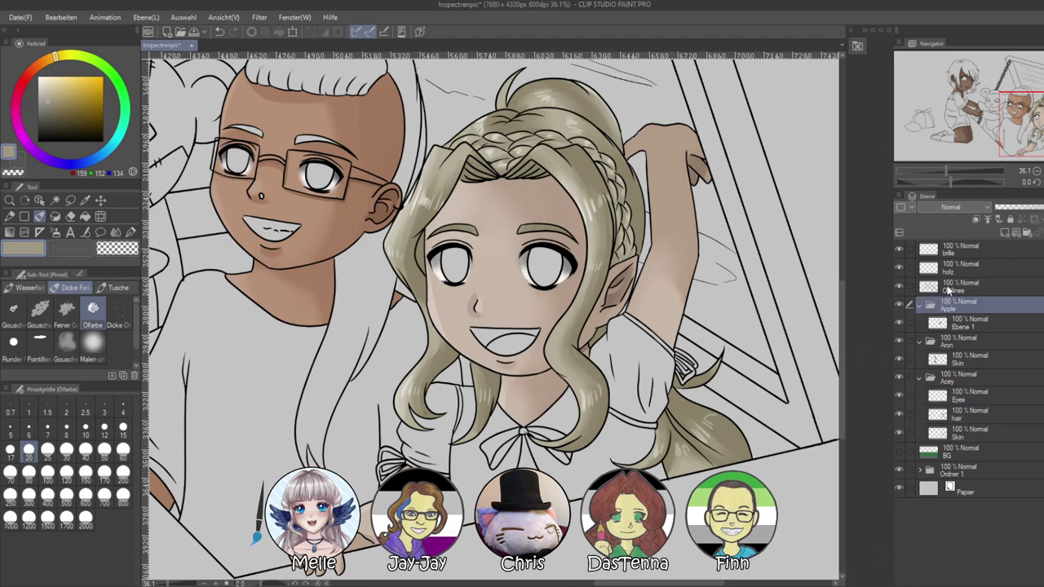
Select both irises of the blonde elf from the Outlines layer and fill them with purple (RGB 109, 82, 130) on the Eyes layer
left_click(948, 287)
left_click(55, 200)
left_click(460, 270)
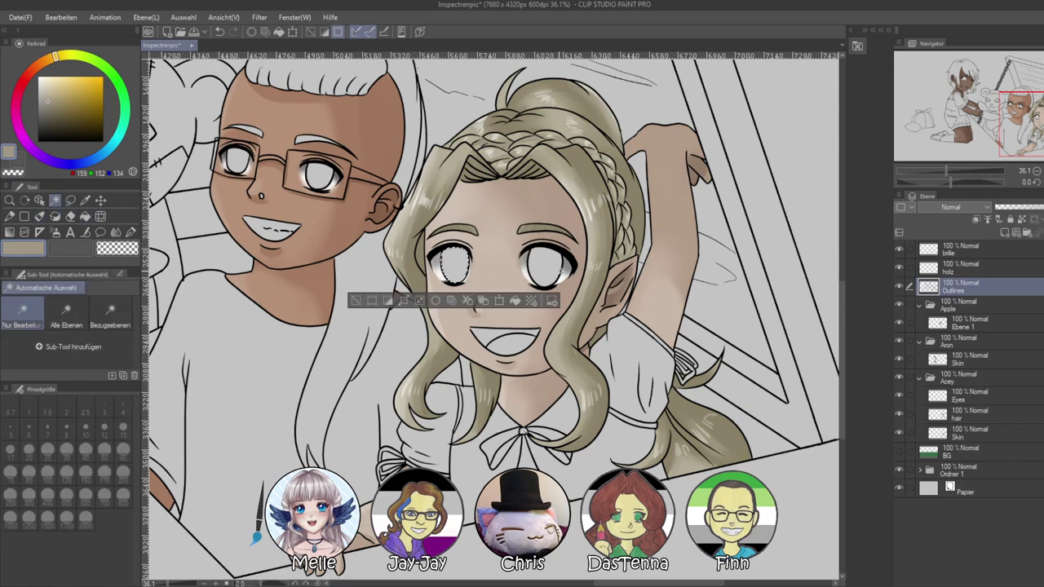
left_click(549, 269, "shift")
left_click(946, 399)
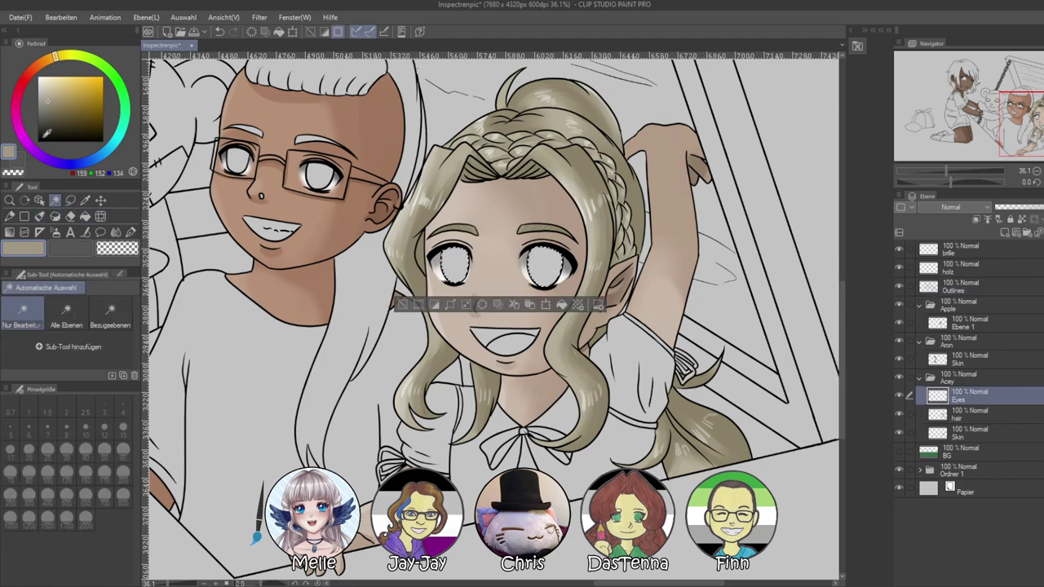
left_click(38, 154)
left_click(64, 106)
key("alt+Delete")
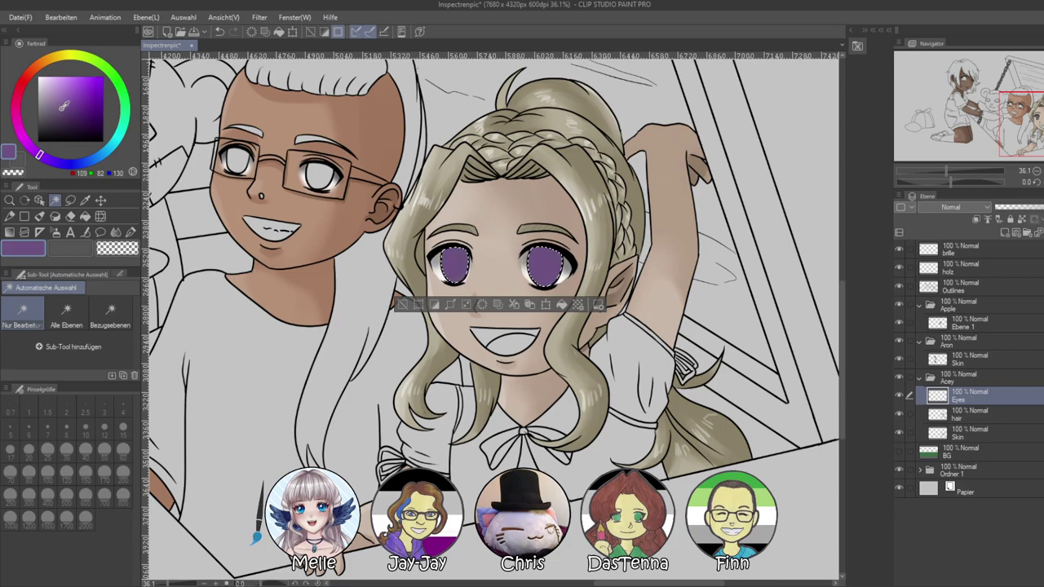
Shade the upper part of the purple irises with dark purple (RGB 71, 51, 85) using the soft airbrush at size 200
scroll(380, 205, "up", 3)
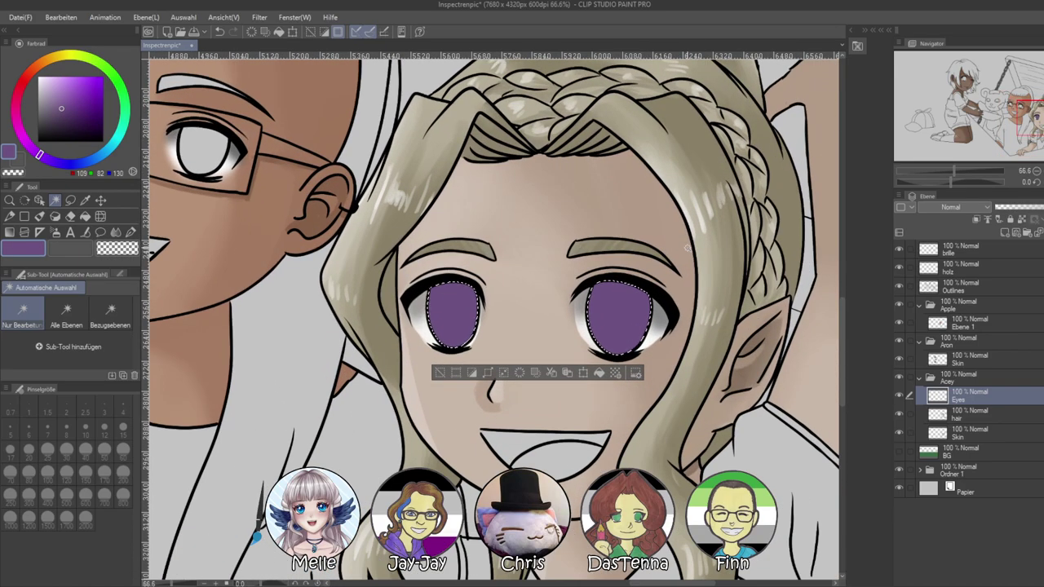
left_click(63, 120)
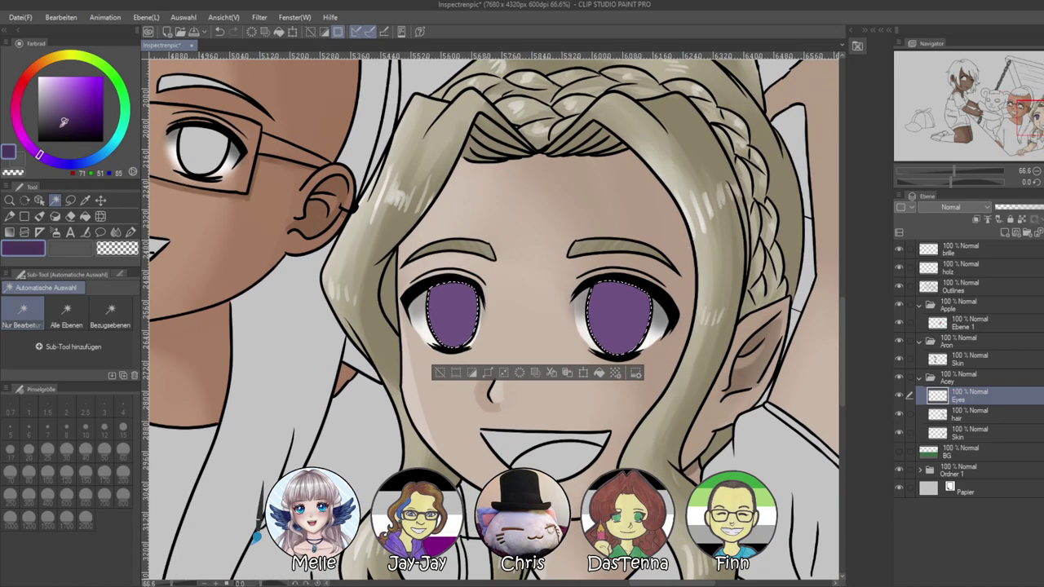
left_click(57, 233)
left_click_drag(226, 322, 124, 298)
left_click(122, 472)
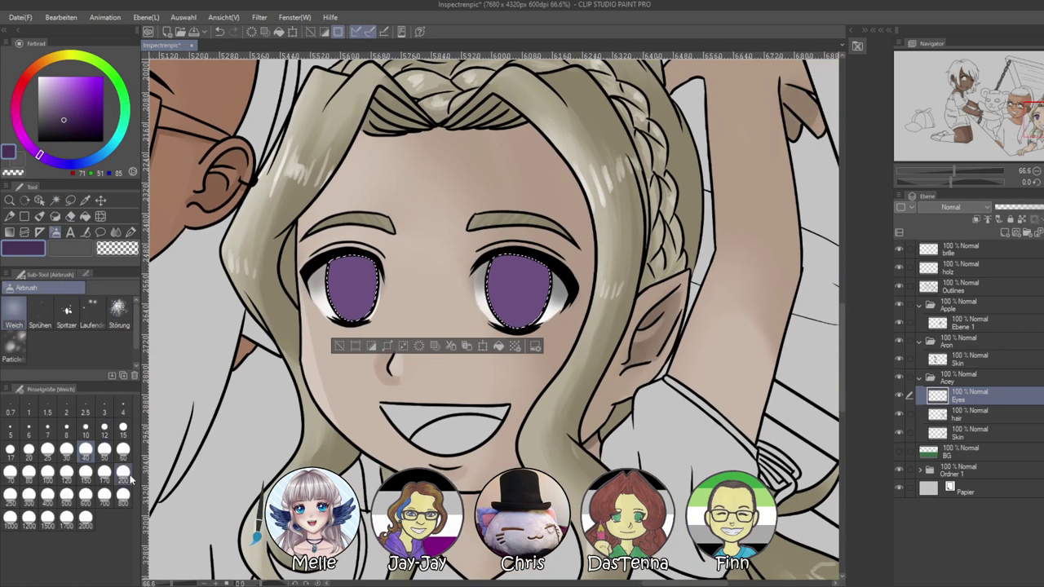
left_click_drag(546, 241, 522, 261)
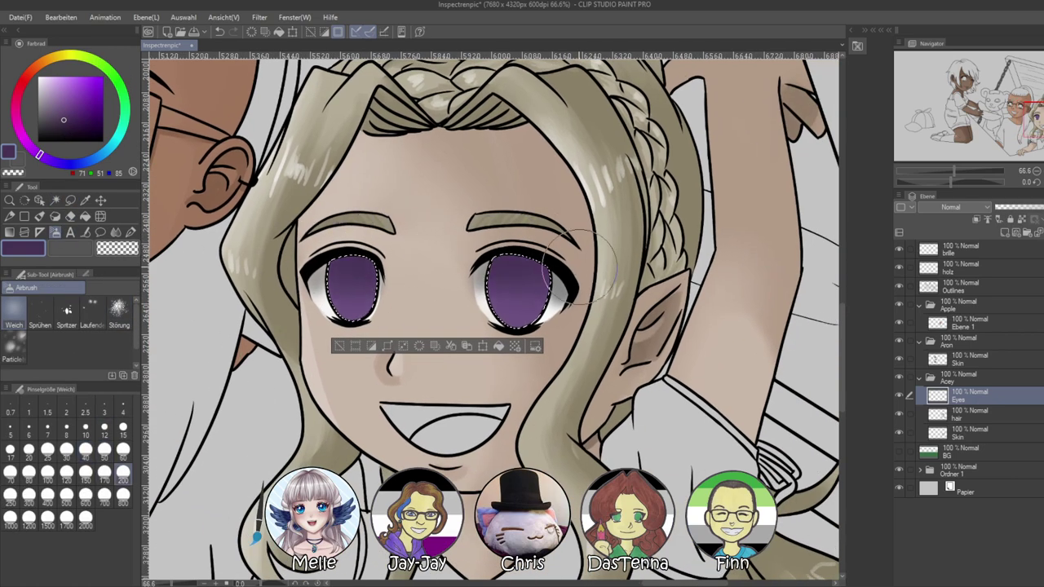
Deepen the shading along the tops of both irises with near-black purple (RGB 33, 20, 43), and clear the selection
left_click(72, 131)
mouse_move(300, 245)
left_mouse_down()
mouse_move(426, 186)
mouse_move(342, 245)
left_mouse_up()
left_click_drag(953, 172, 946, 172)
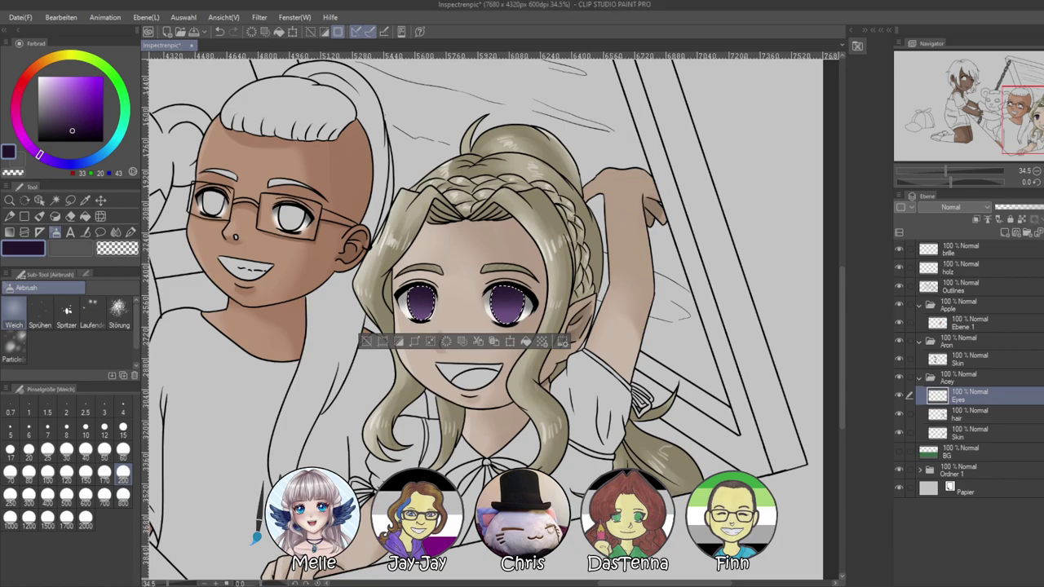
scroll(493, 350, "up", 1)
scroll(390, 222, "up", 5)
key("ctrl+d")
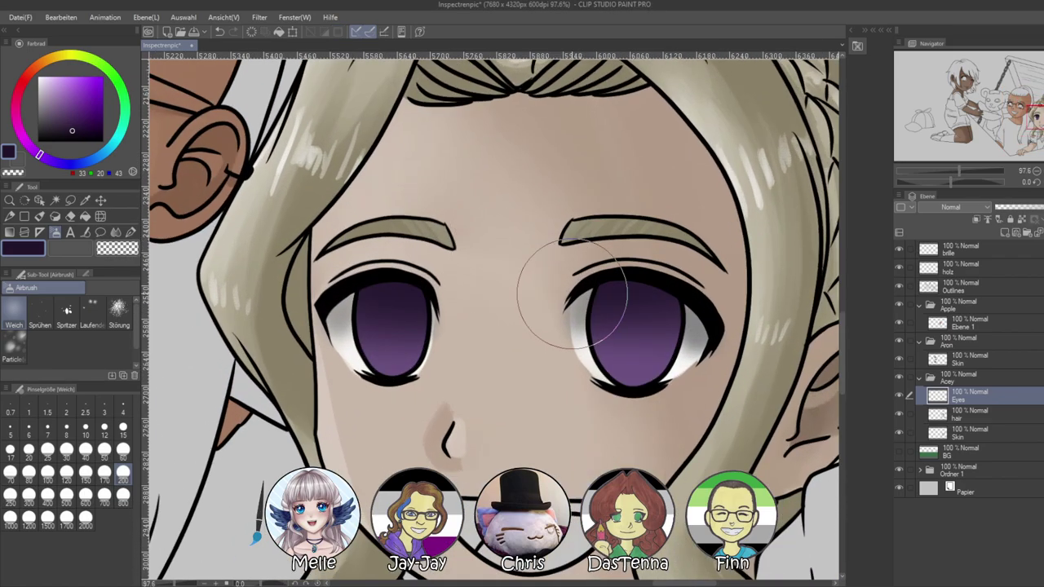
Add a new layer named Highlighted above the brille layer
scroll(755, 397, "down", 2)
left_click(976, 253)
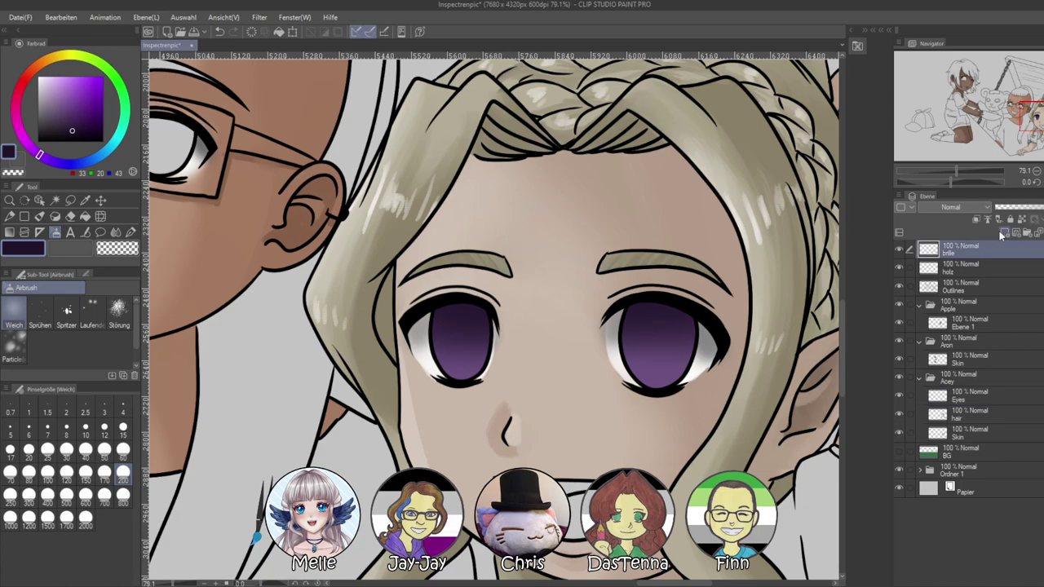
left_click(1005, 234)
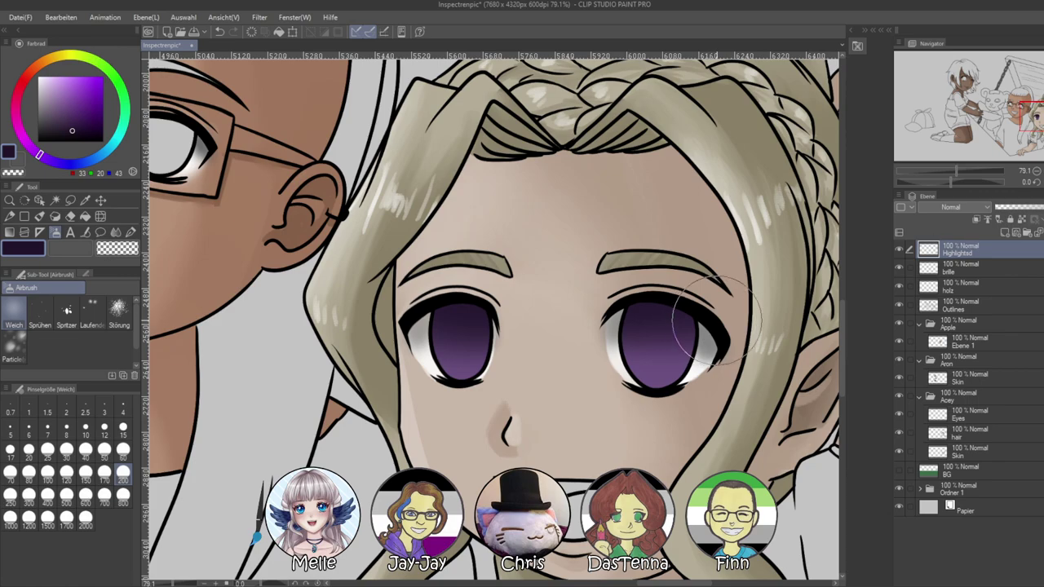
Paint a large white oval highlight in the upper right of each iris with the Spitzfeder pen at size 60
left_click_drag(39, 103, 38, 77)
left_click(130, 233)
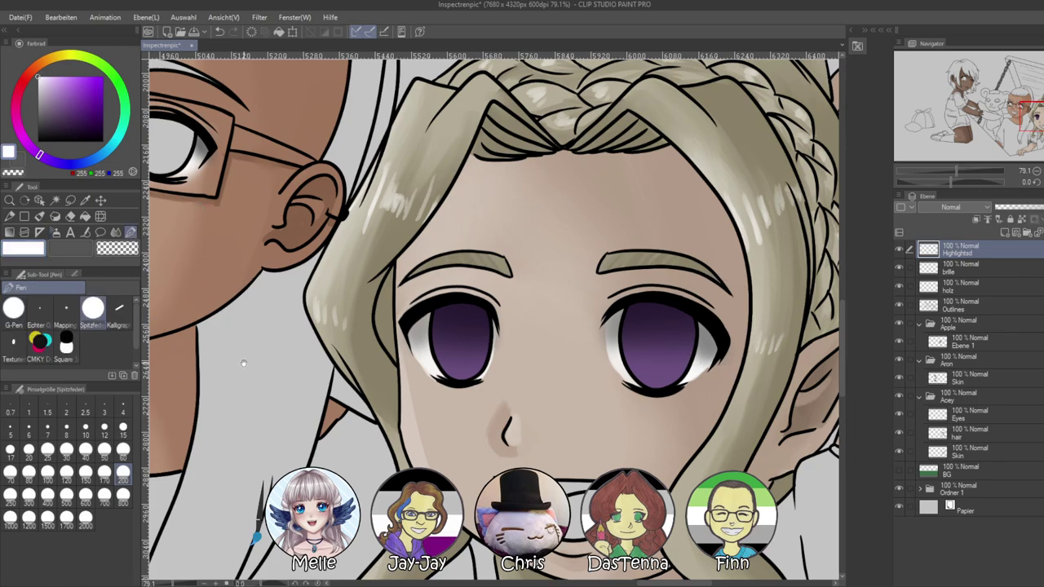
left_click_drag(240, 363, 124, 340)
left_click(123, 451)
left_click_drag(352, 298, 358, 297)
left_click_drag(552, 299, 560, 306)
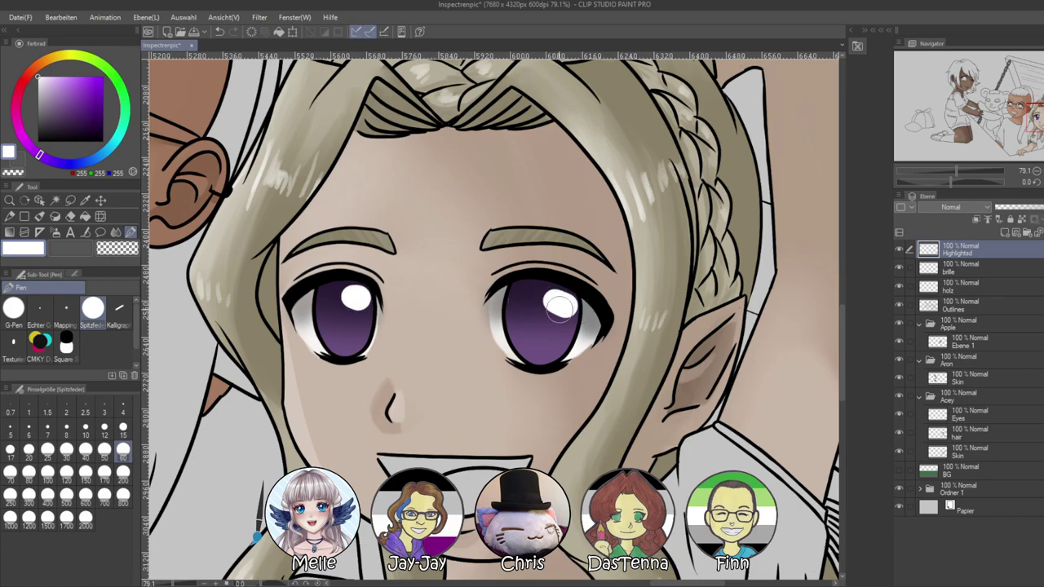
key("ctrl+z")
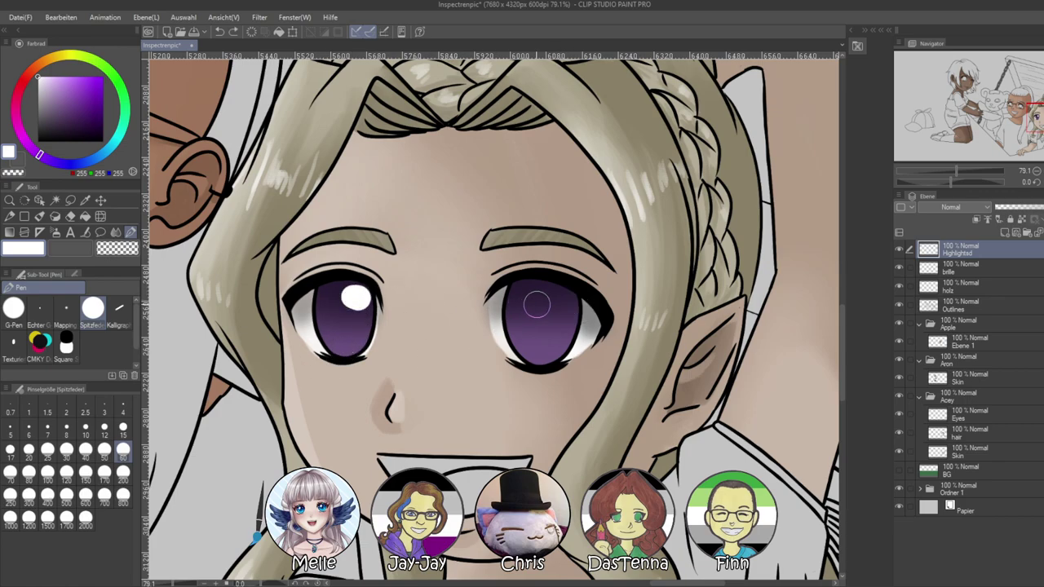
left_click_drag(551, 302, 557, 307)
key("ctrl+z")
key("ctrl+z")
left_click_drag(349, 301, 359, 298)
left_click_drag(550, 305, 569, 307)
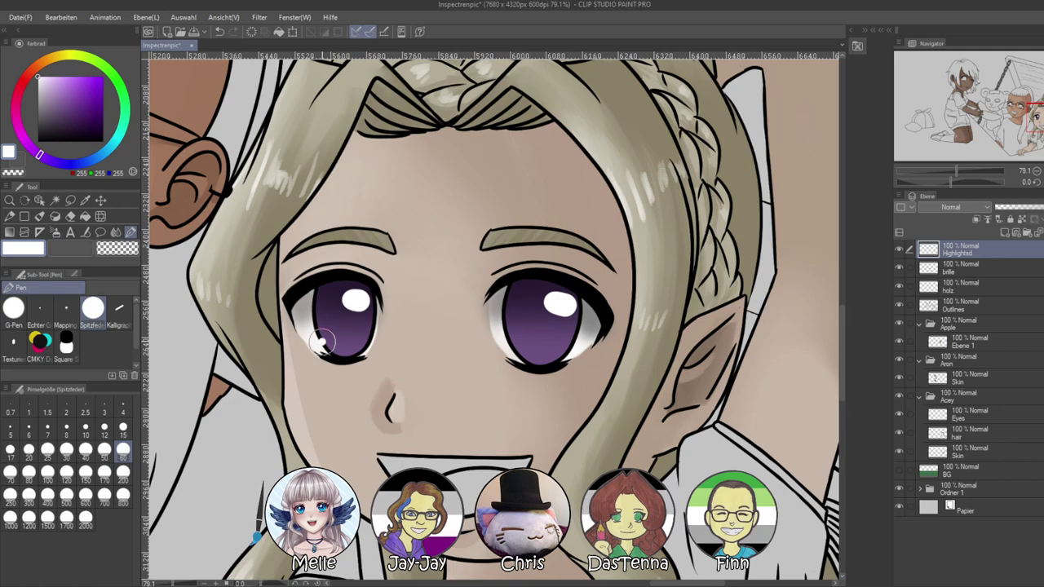
Add a small white highlight dot at the lower left of each iris, redoing the dots until they sit well
left_click_drag(468, 365, 520, 367)
left_click(567, 349)
key("ctrl+z")
left_click(567, 351)
key("ctrl+z")
key("ctrl+z")
left_click(377, 343)
key("ctrl+z")
left_click(379, 345)
left_click(569, 352)
key("ctrl+z")
left_click(569, 351)
key("ctrl+z")
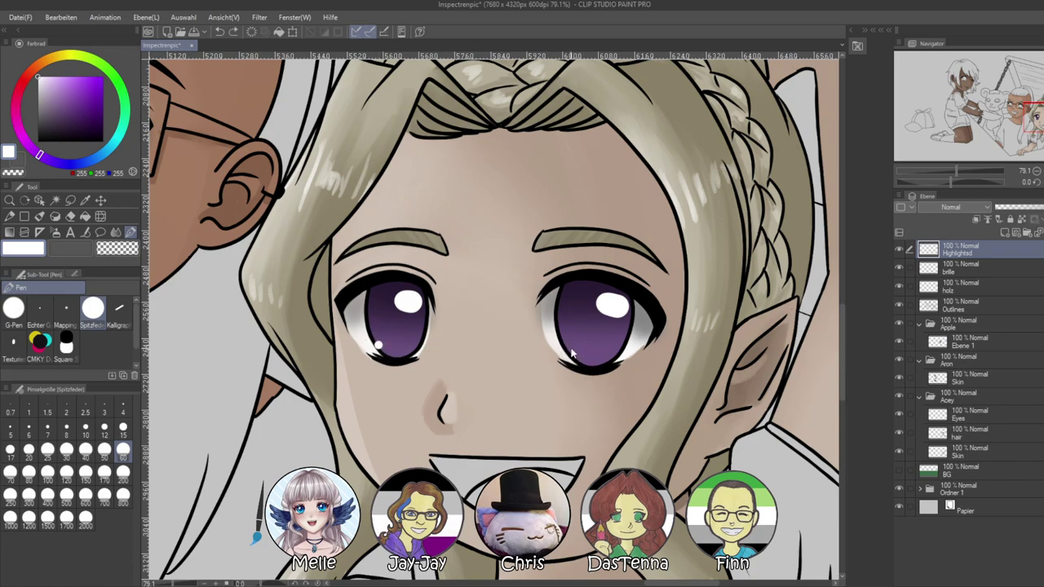
left_click(569, 349)
Add two new layers in the Acey folder, one above Eyes and one above Skin
left_click(940, 173)
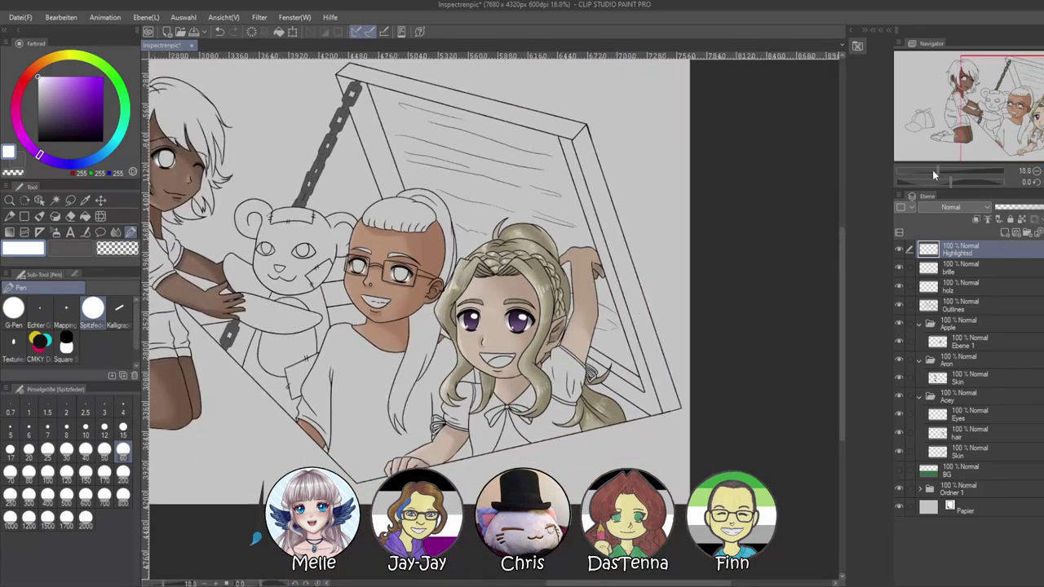
left_click_drag(723, 435, 840, 458)
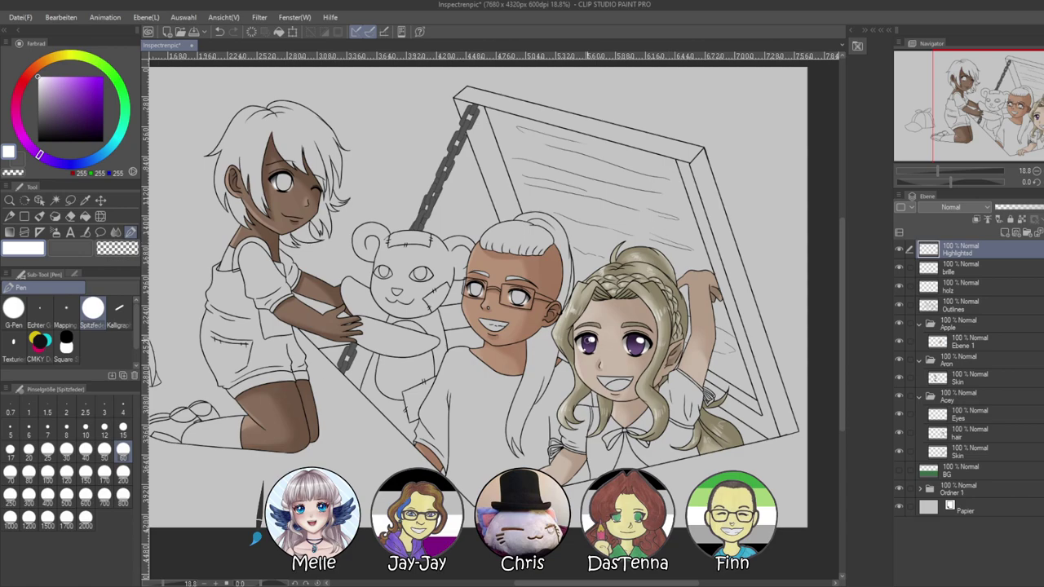
scroll(697, 371, "up", 4)
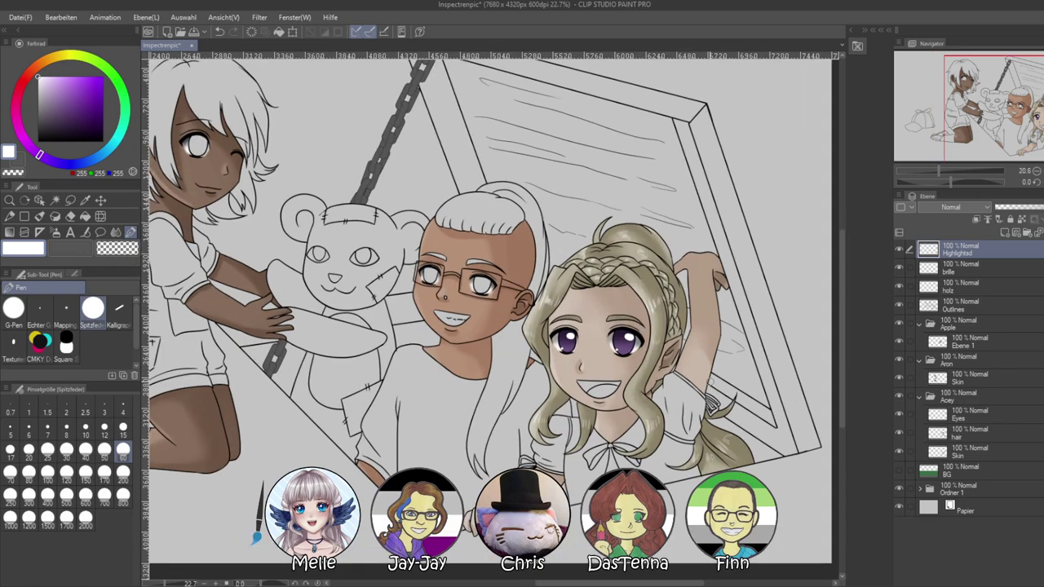
scroll(696, 446, "up", 2)
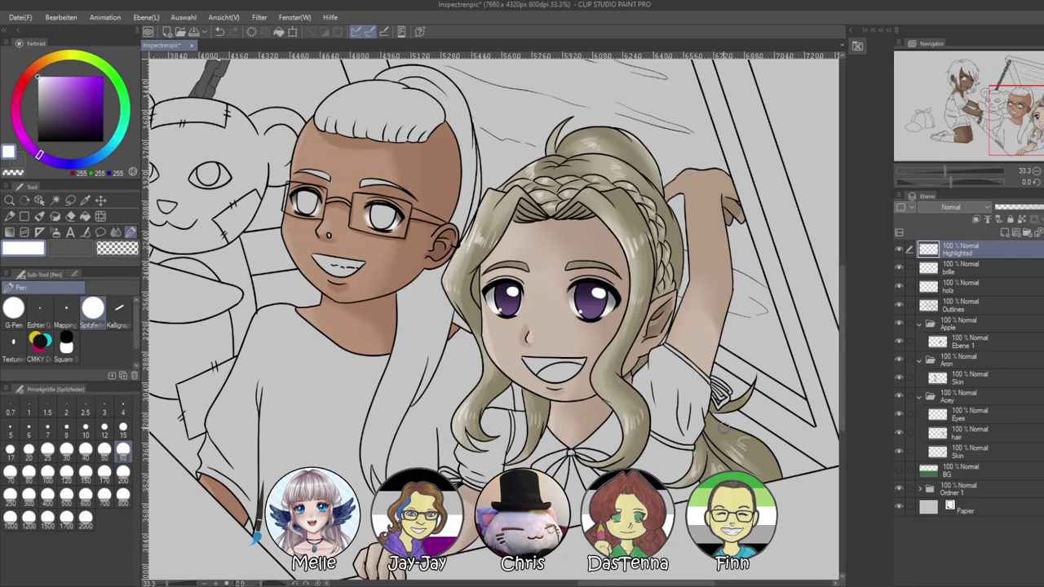
left_click(956, 418)
left_click(1005, 233)
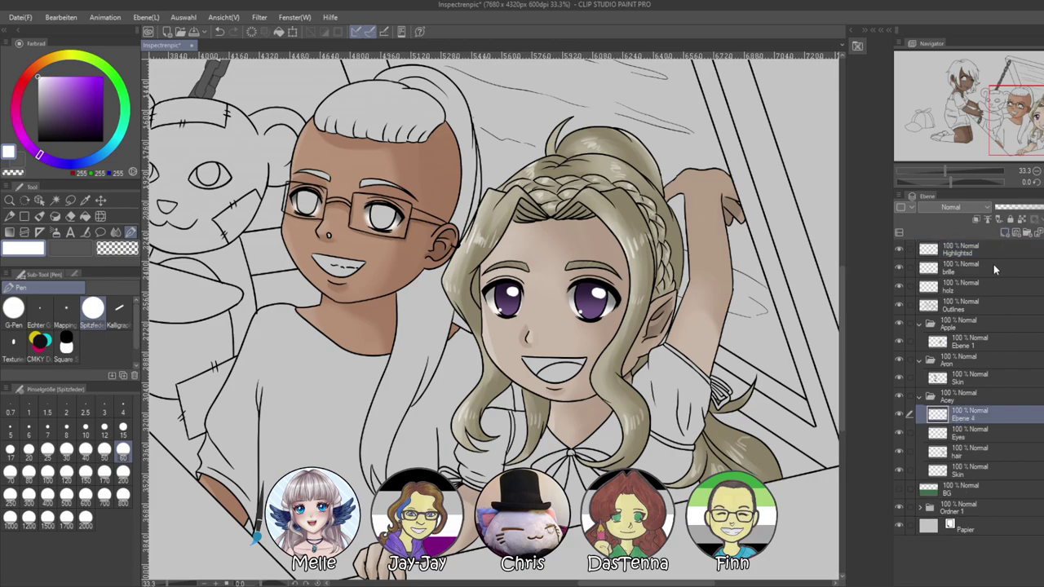
left_click(962, 471)
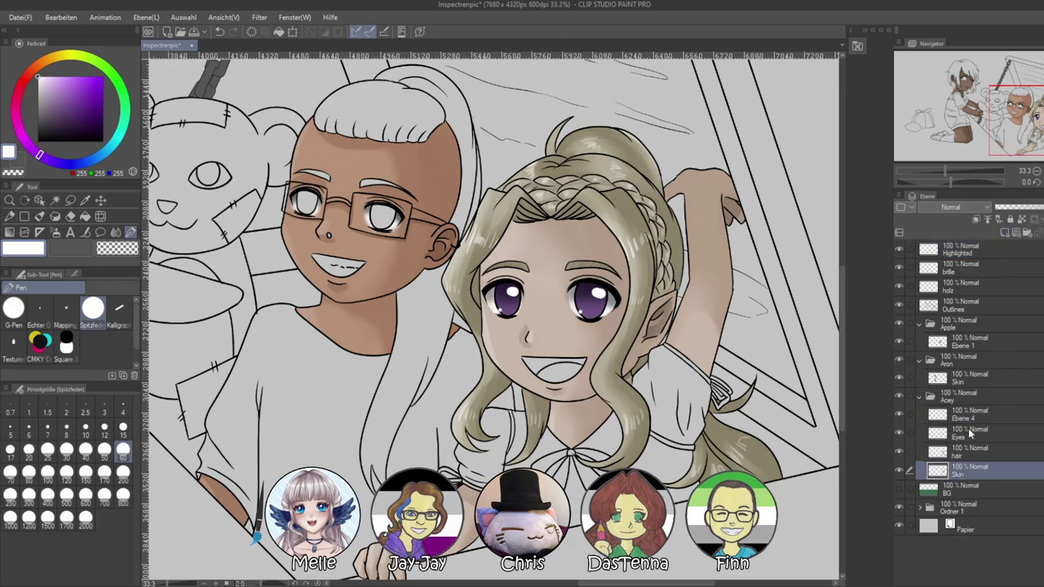
left_click(1008, 233)
Select both parts of the open mouth above the tongue from the Outlines layer with automatic selection
scroll(709, 437, "up", 2)
left_click(961, 305)
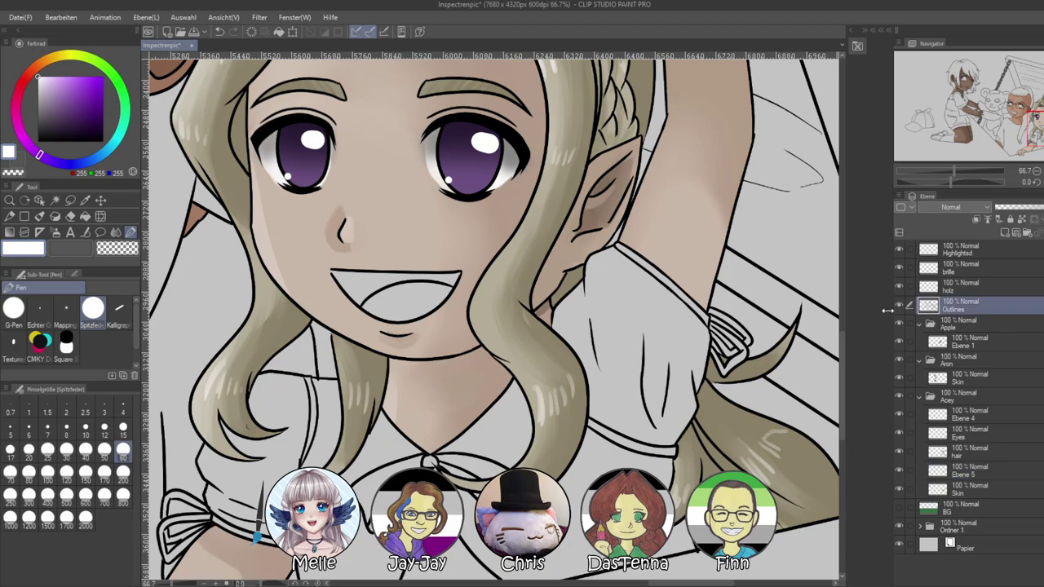
left_click(55, 201)
left_click(379, 288)
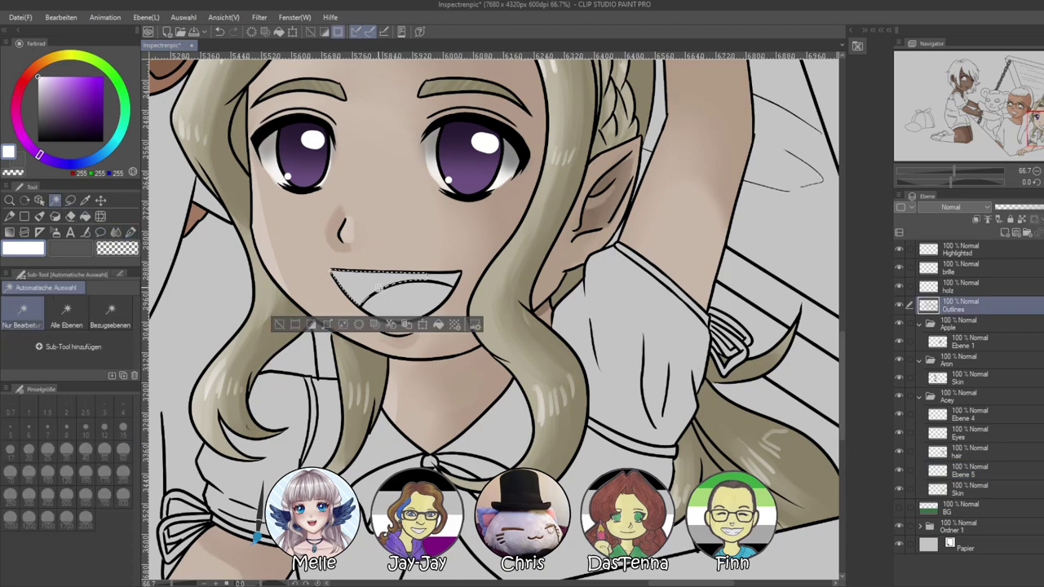
left_click(452, 282, "shift")
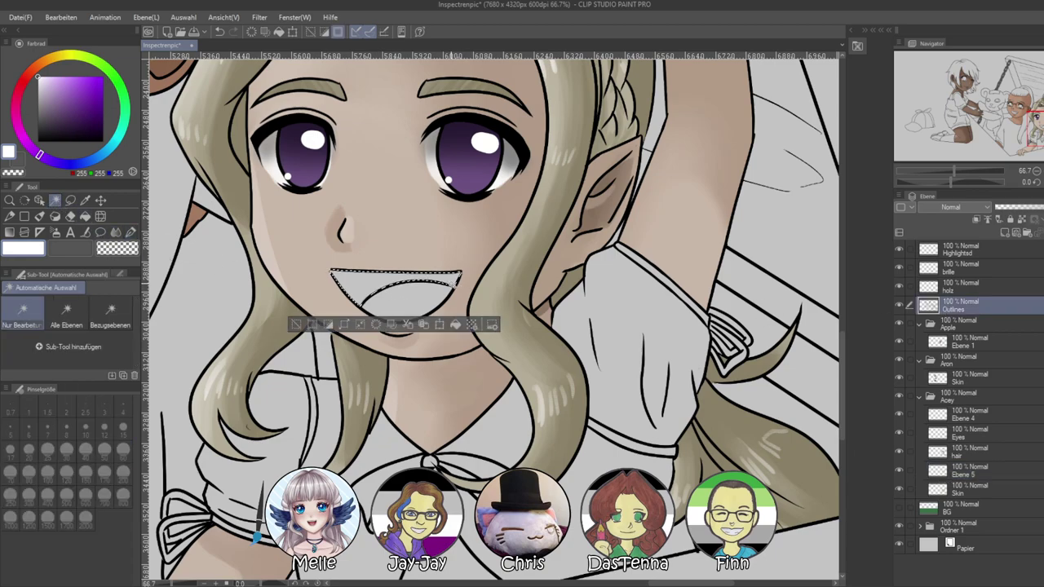
Rename the Ebene 5 layer as Mouth and fill the selected mouth interior with dark red (RGB 65, 43, 48)
left_click(967, 473)
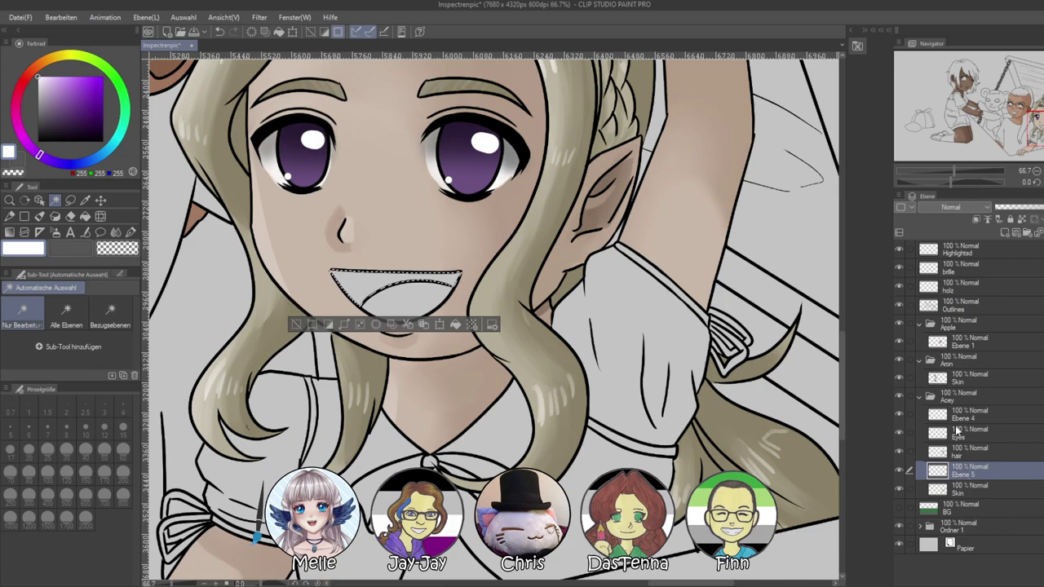
left_click(17, 115)
left_click_drag(47, 110, 62, 122)
left_click(17, 96)
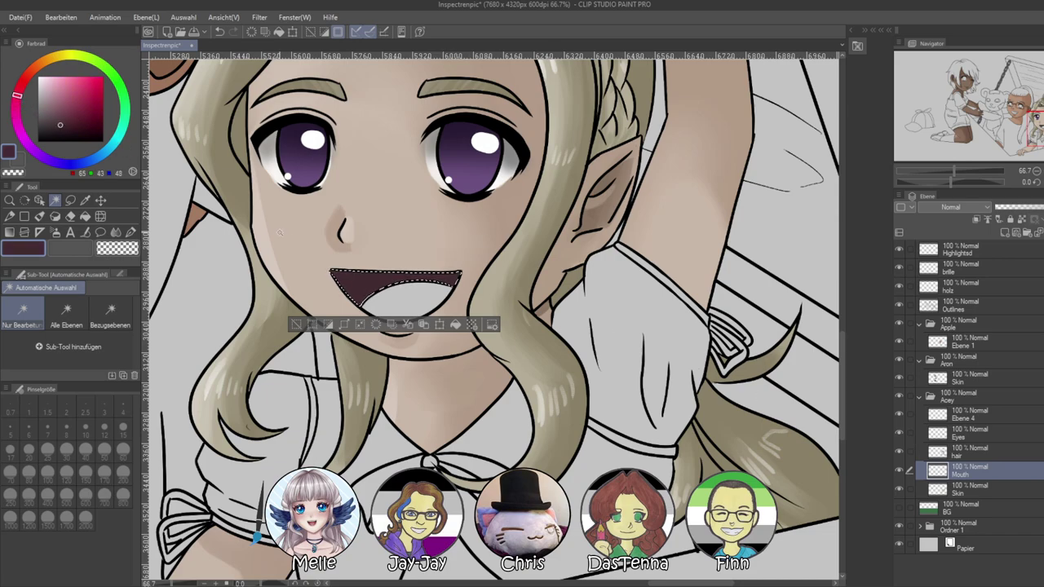
Shade the mouth interior with the Weich airbrush at size 200 in a deeper red (RGB 54, 20, 29), then deselect
left_click(78, 128)
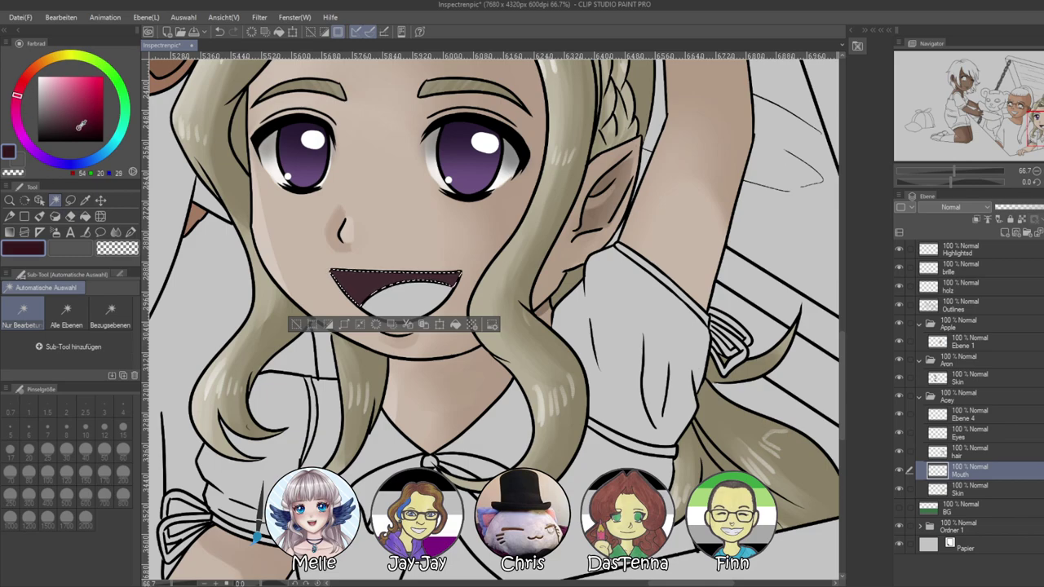
key("ctrl+d")
key("ctrl+z")
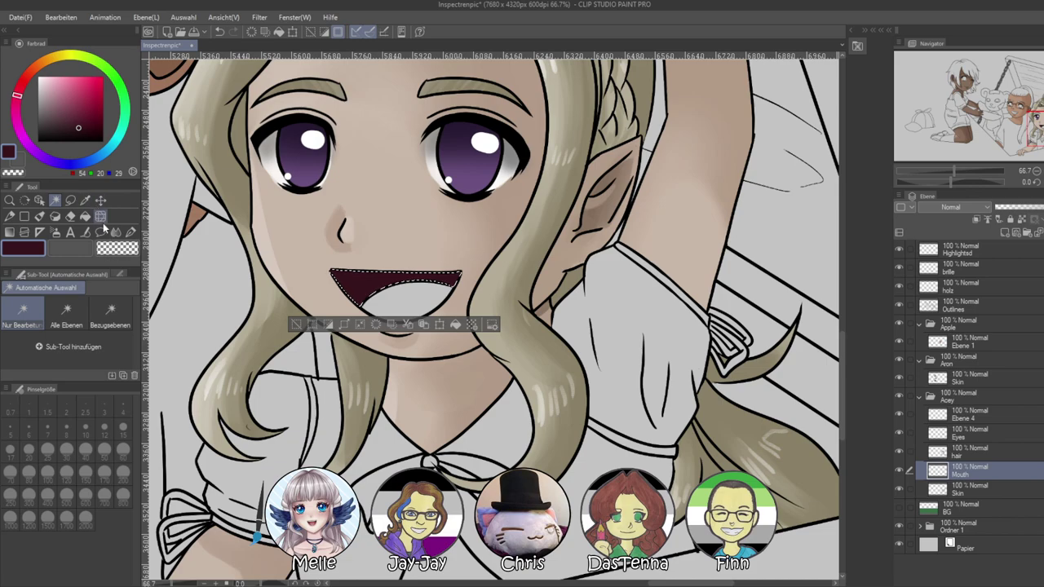
key("ctrl+z")
left_click(55, 233)
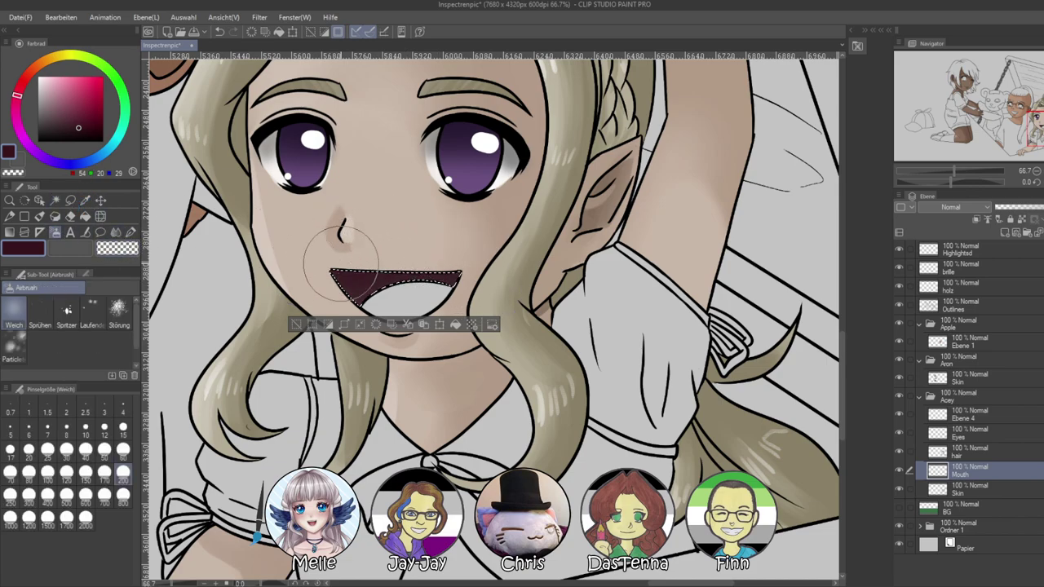
key("ctrl+d")
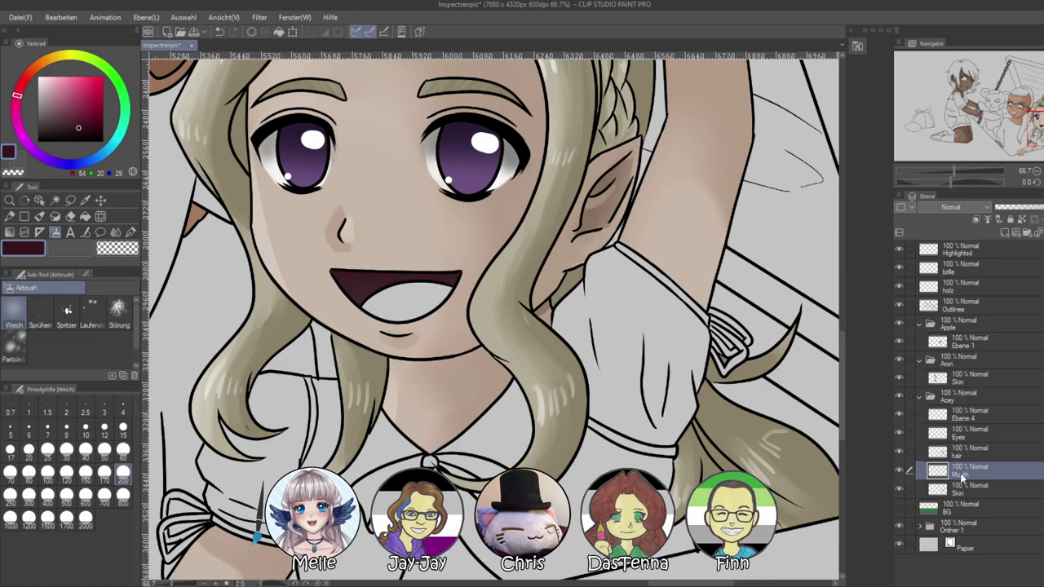
left_click_drag(956, 171, 961, 172)
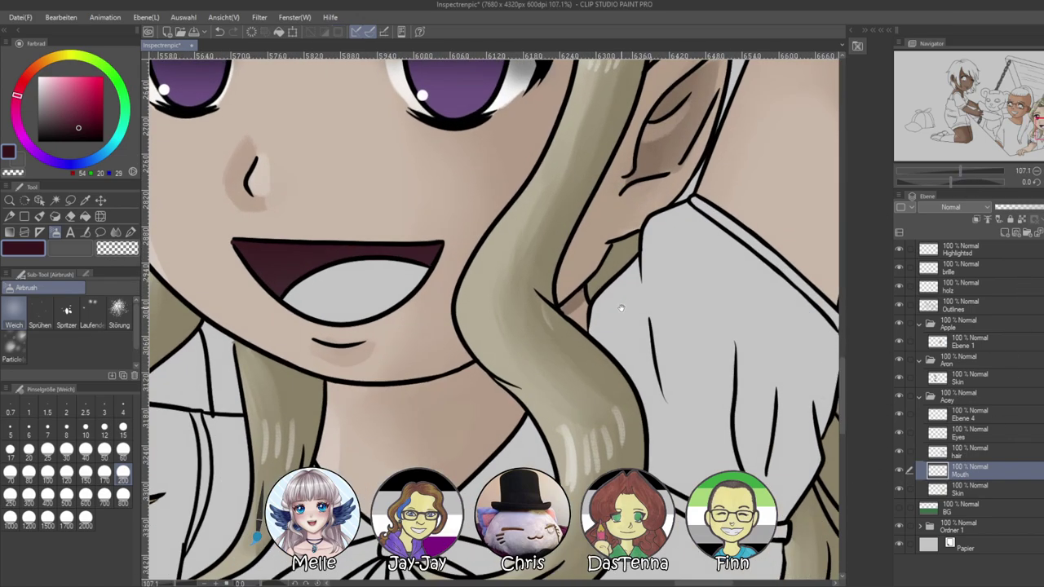
left_click_drag(624, 304, 754, 340)
left_click(131, 233)
key("c")
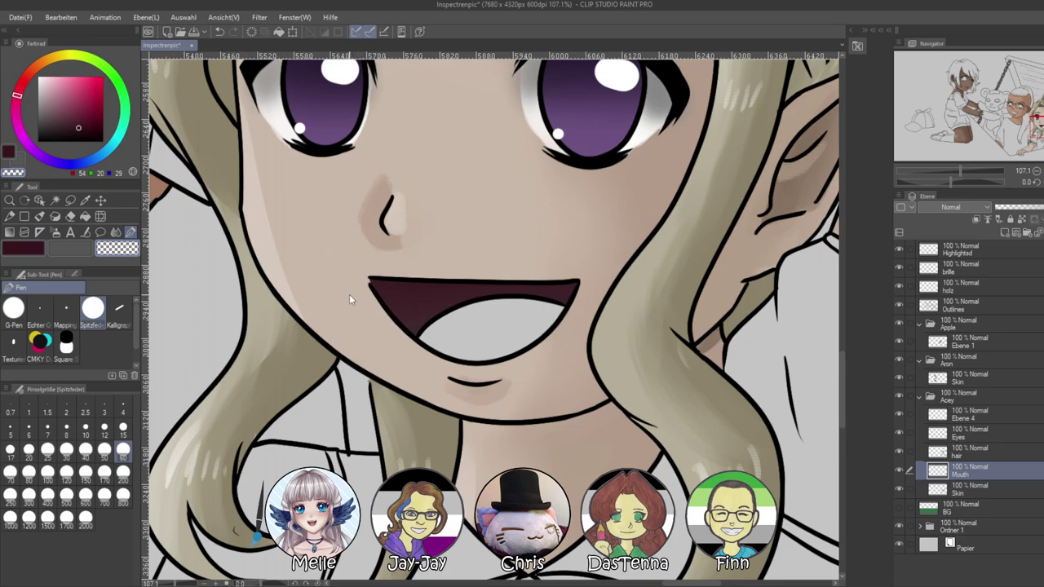
left_click(122, 426)
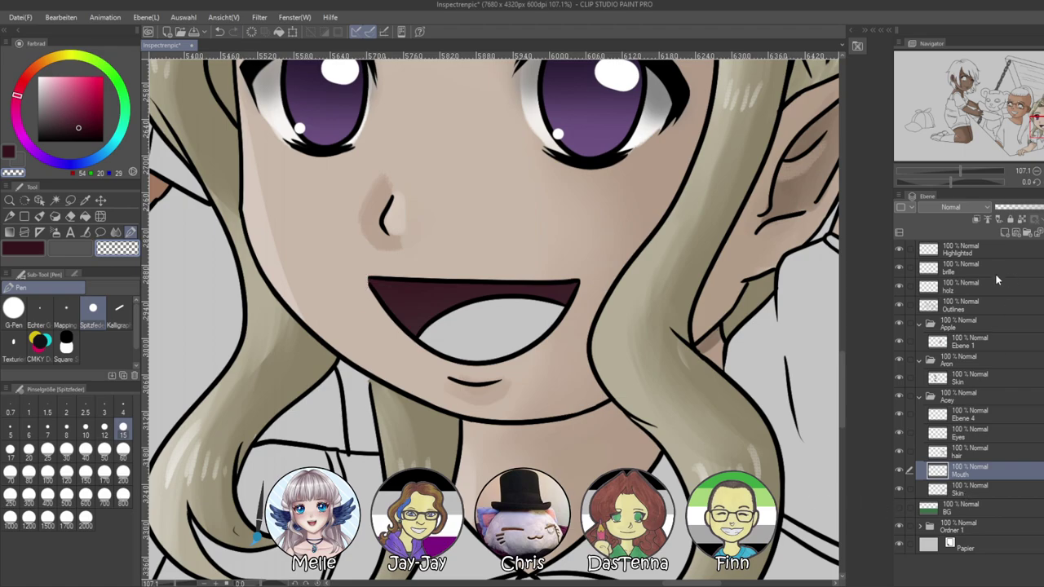
Select the tongue from the Outlines layer and fill it with muted pink (RGB 156, 110, 122) on the Mouth layer
left_click(952, 315)
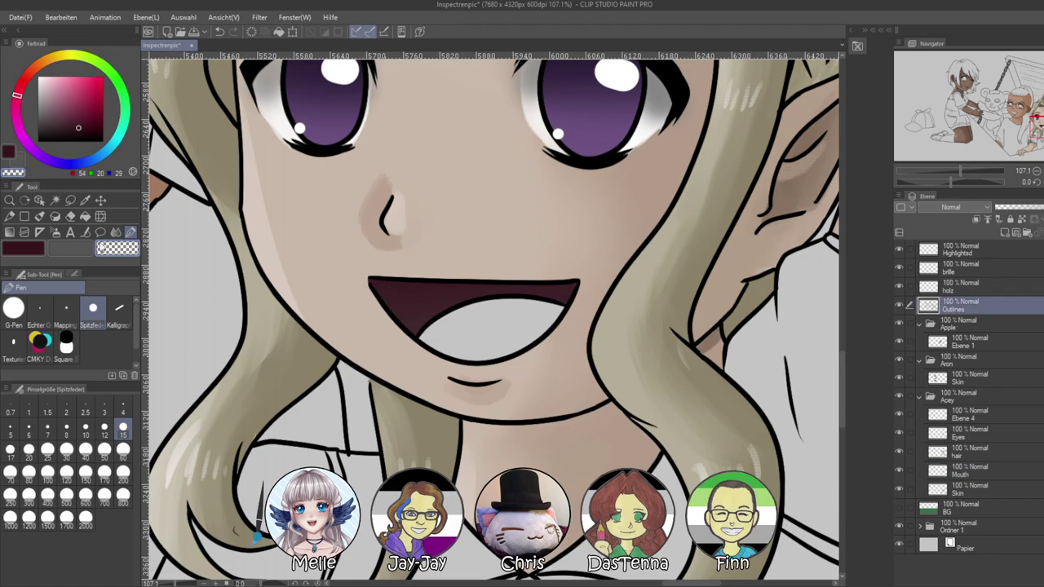
left_click(54, 200)
left_click(490, 330)
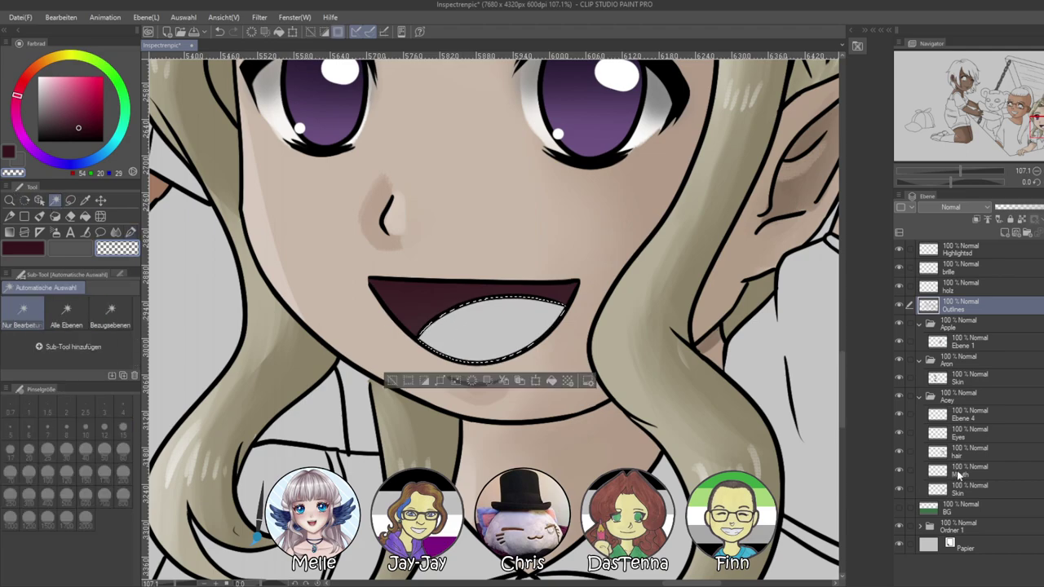
left_click(959, 471)
left_click(56, 101)
key("alt+BackSpace")
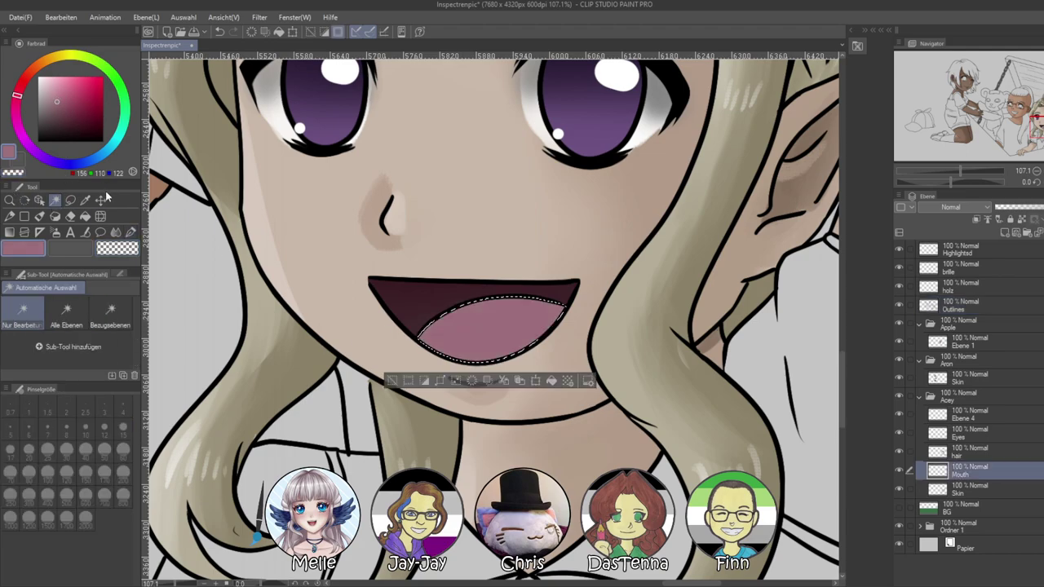
Shade the tongue's upper edge with the Weich airbrush at size 150 in dark red (RGB 92, 53, 63), then deselect
left_click(62, 109)
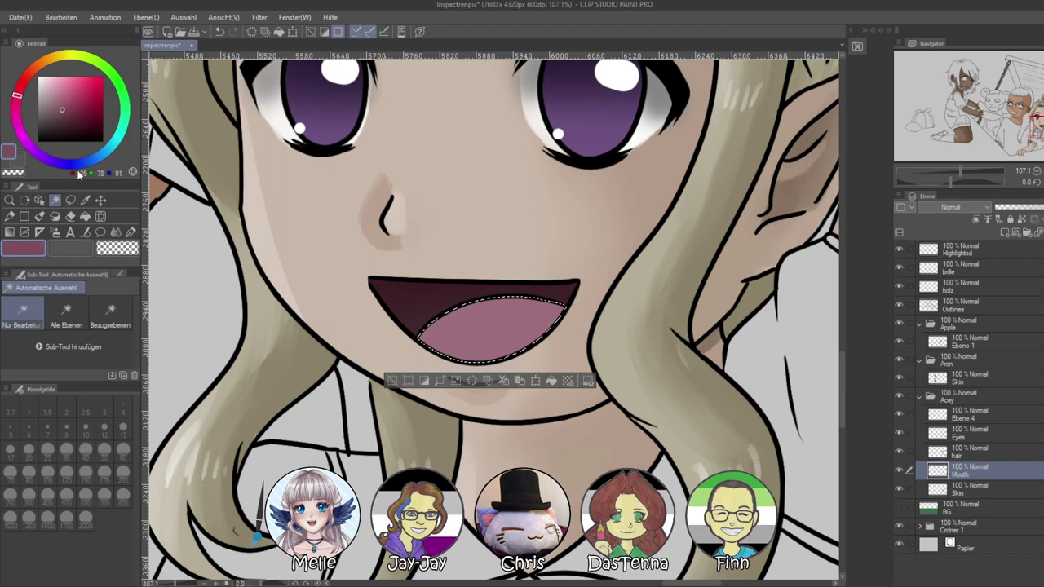
left_click(65, 118)
left_click(54, 232)
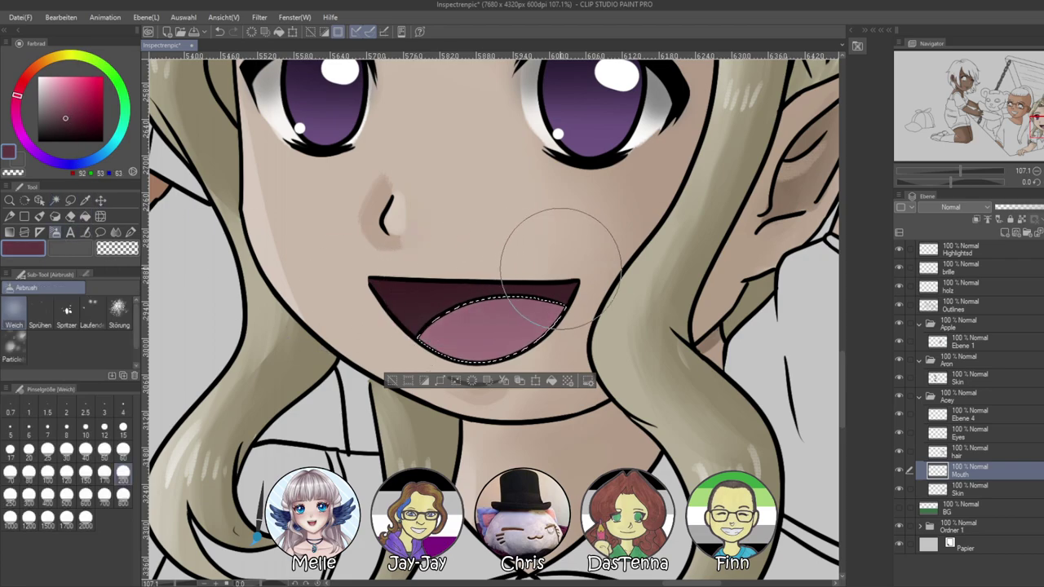
left_click_drag(566, 268, 422, 259)
key("ctrl+z")
left_click(87, 473)
mouse_move(437, 294)
left_mouse_down()
mouse_move(410, 285)
mouse_move(482, 283)
left_mouse_up()
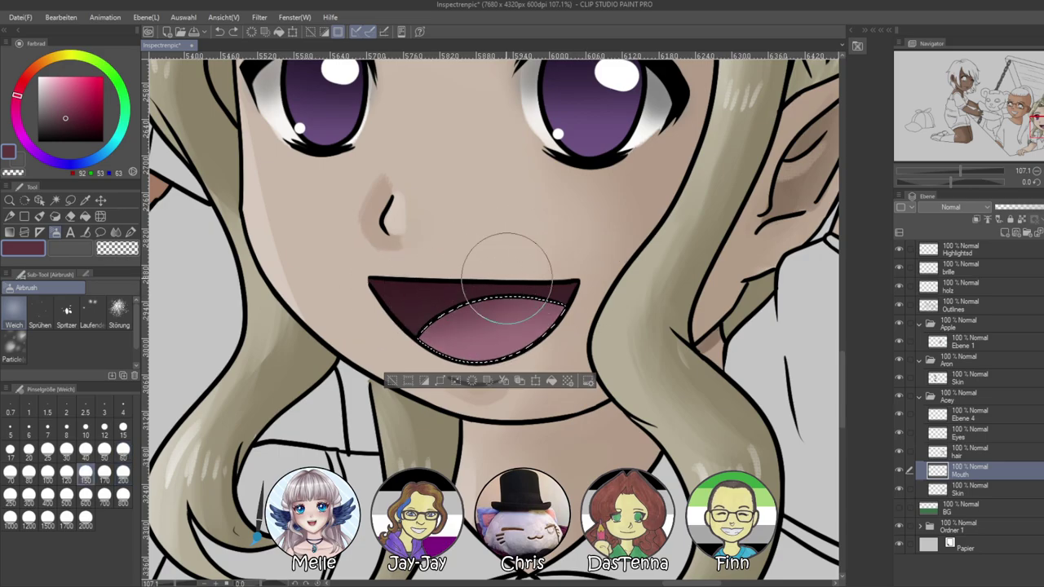
key("ctrl+d")
Select the sleeves, collar and body of the elf's blouse from the Outlines layer with automatic selection
left_click_drag(962, 170, 938, 170)
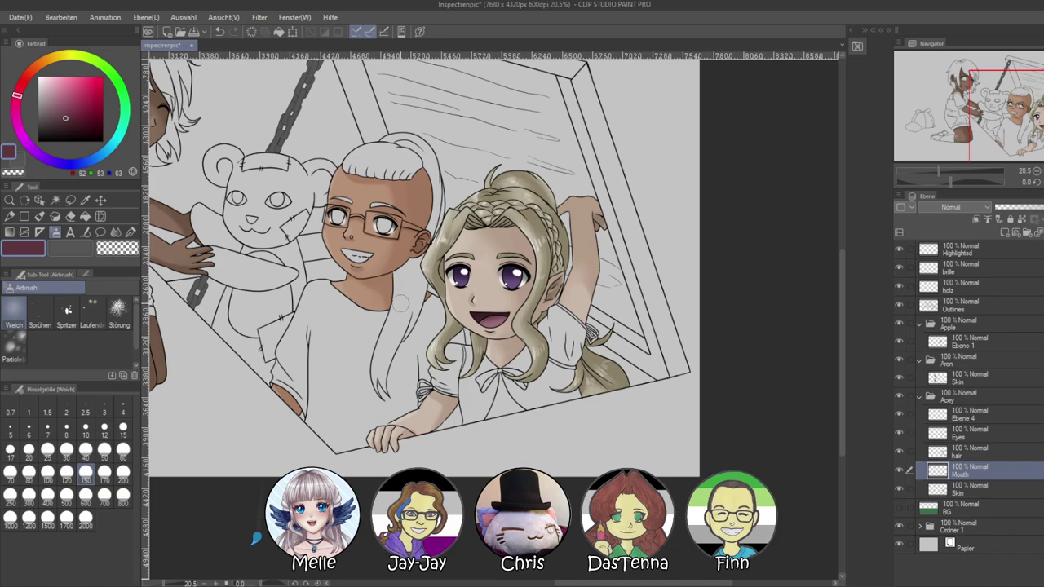
scroll(379, 269, "up", 1)
scroll(586, 324, "up", 1)
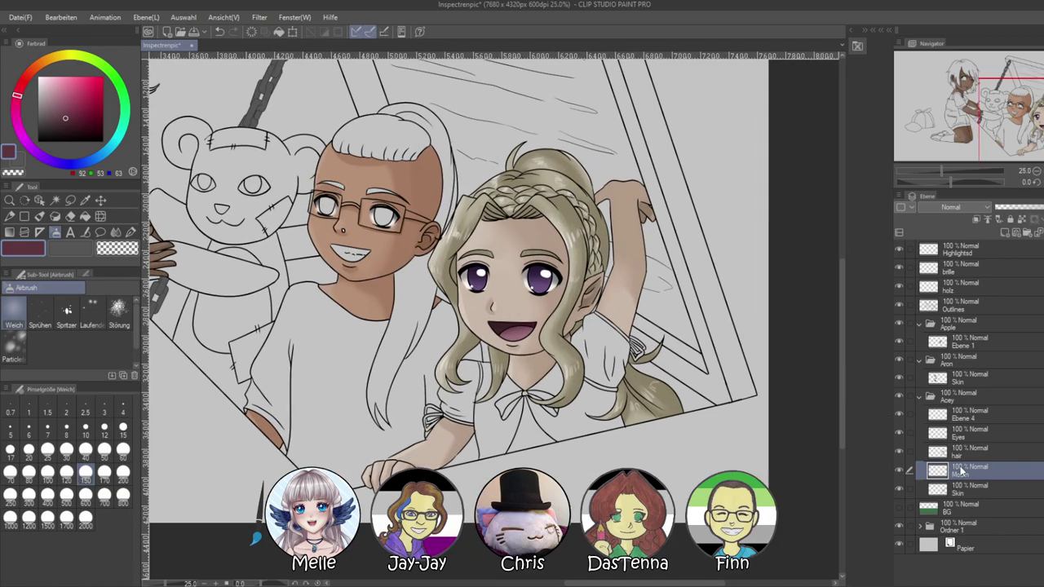
left_click(966, 418)
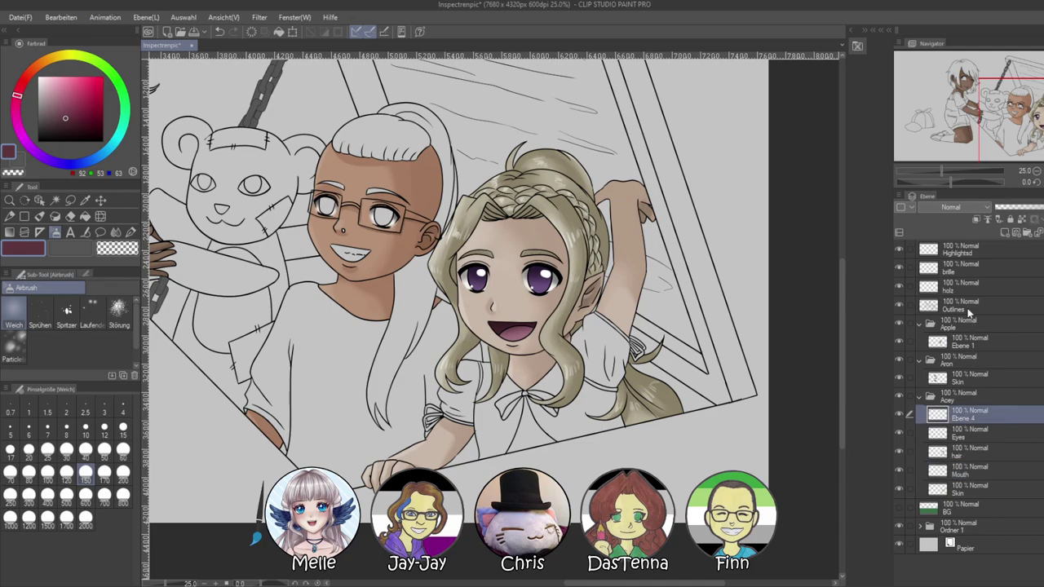
left_click(969, 310)
key("ctrl+plus")
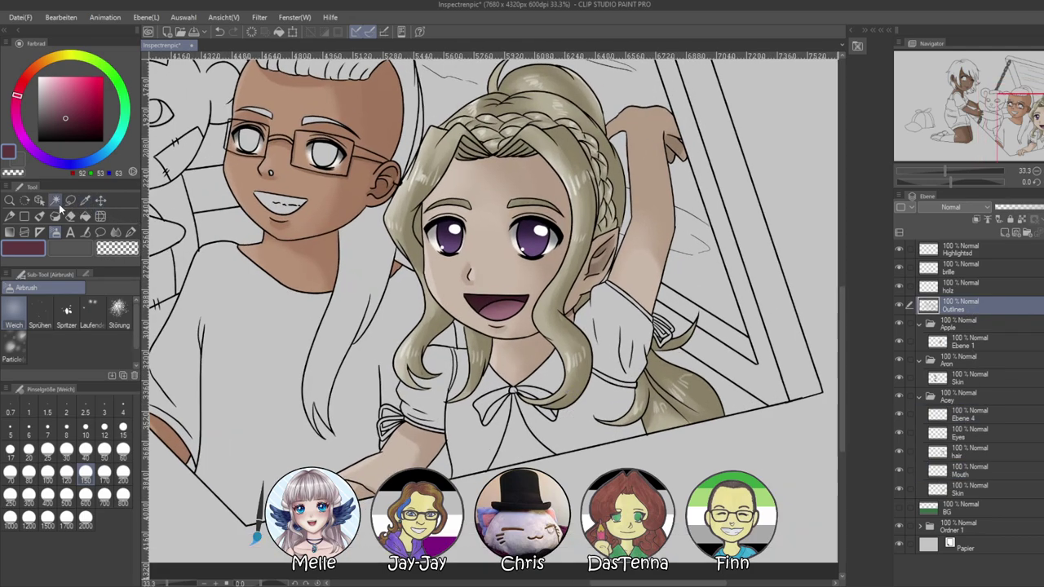
left_click(55, 201)
left_click(424, 397)
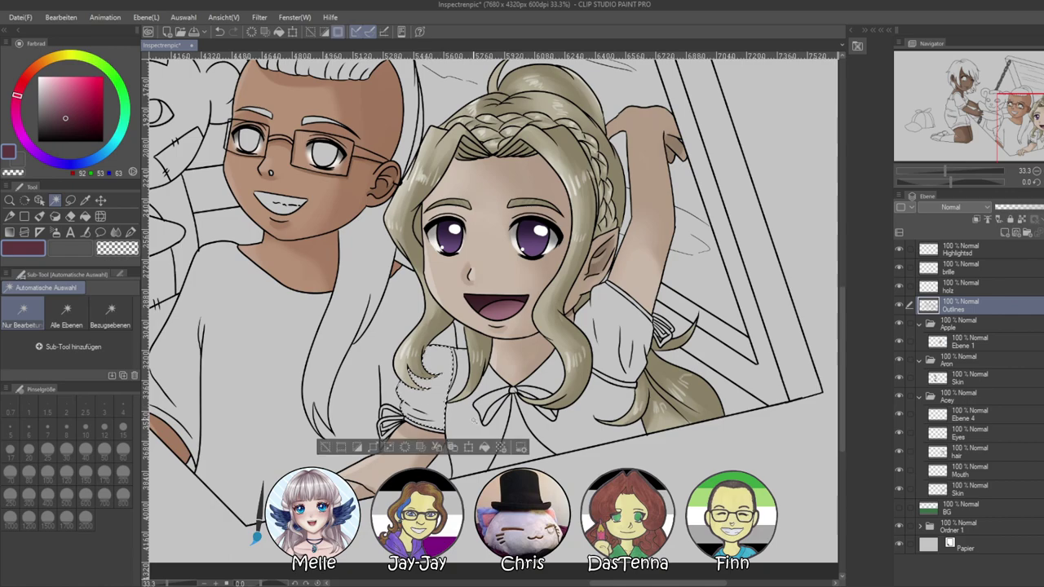
left_click(462, 355)
left_click(565, 425)
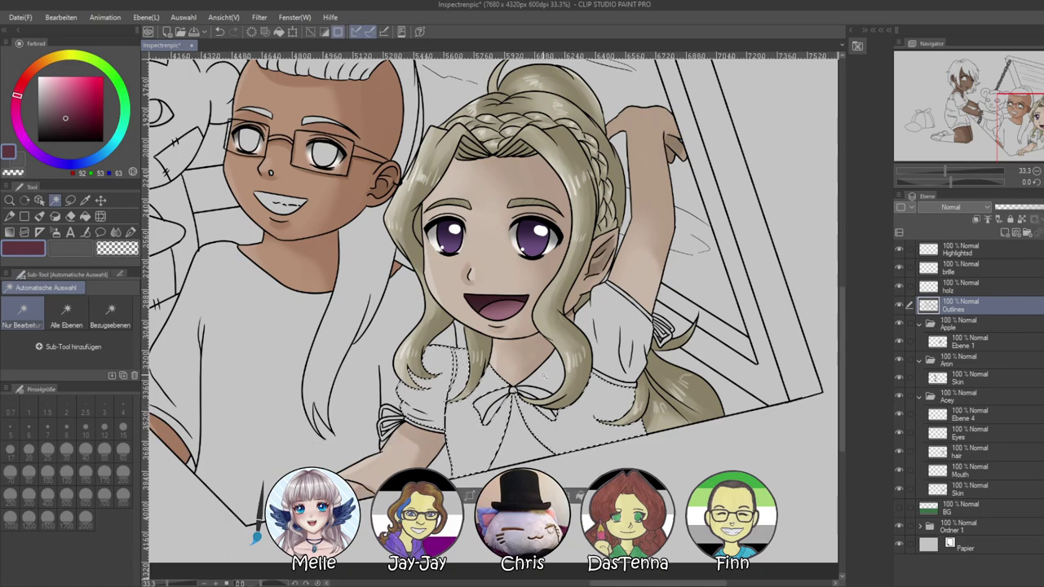
scroll(535, 418, "up", 2)
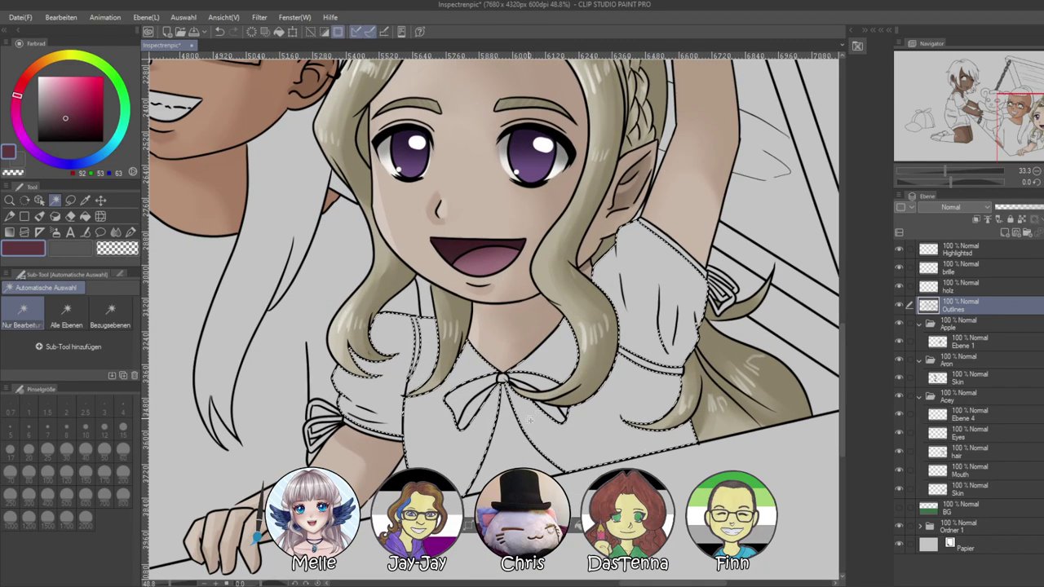
scroll(535, 419, "up", 2)
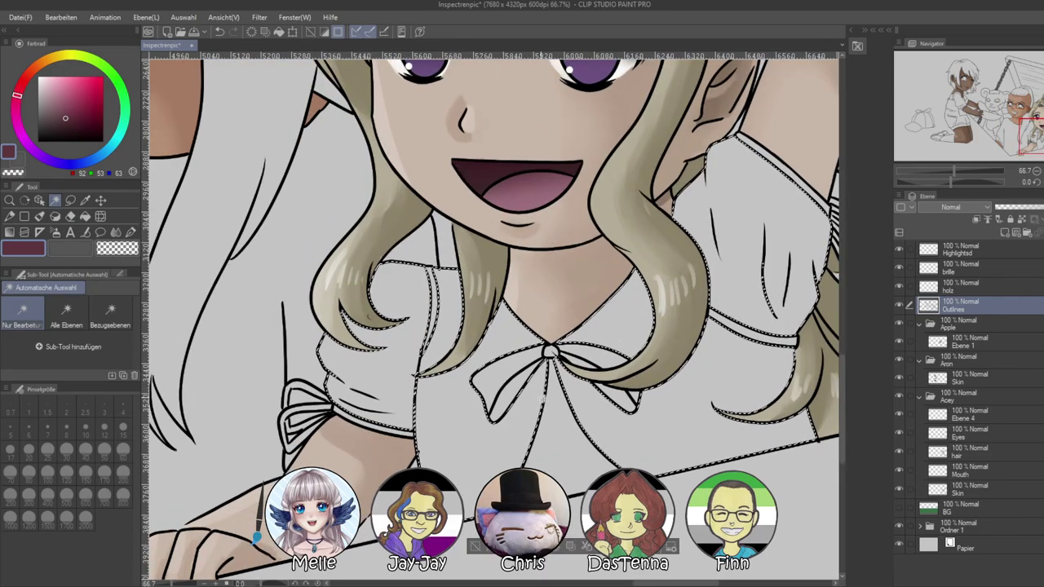
scroll(542, 399, "down", 4)
Rename the Ebene 4 layer as bluse, fill the selected blouse with dark grey (RGB 54, 50, 51) and deselect
left_click(971, 416)
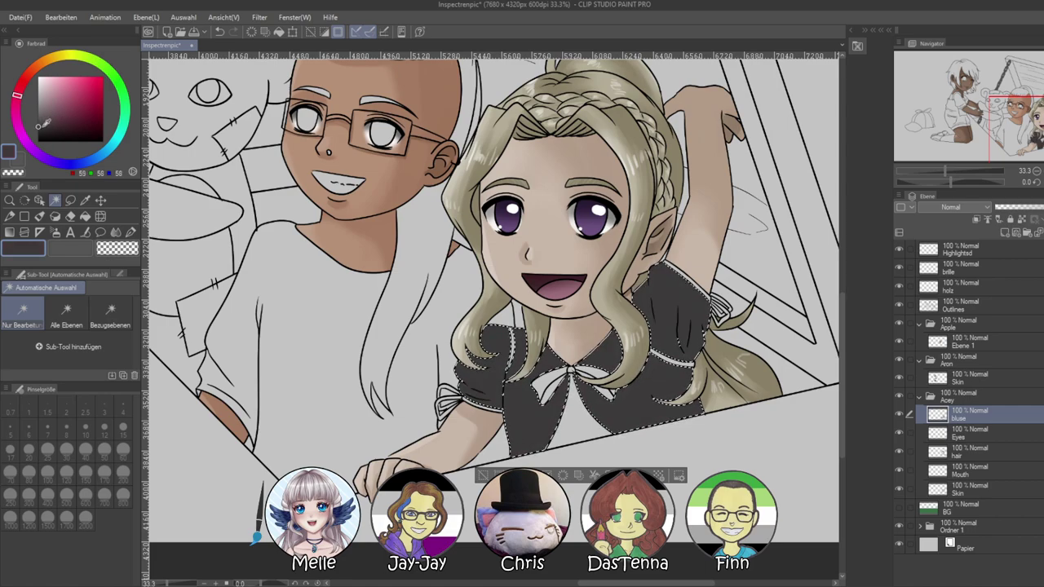
key("ctrl+d")
scroll(538, 295, "down", 2)
scroll(649, 325, "up", 1)
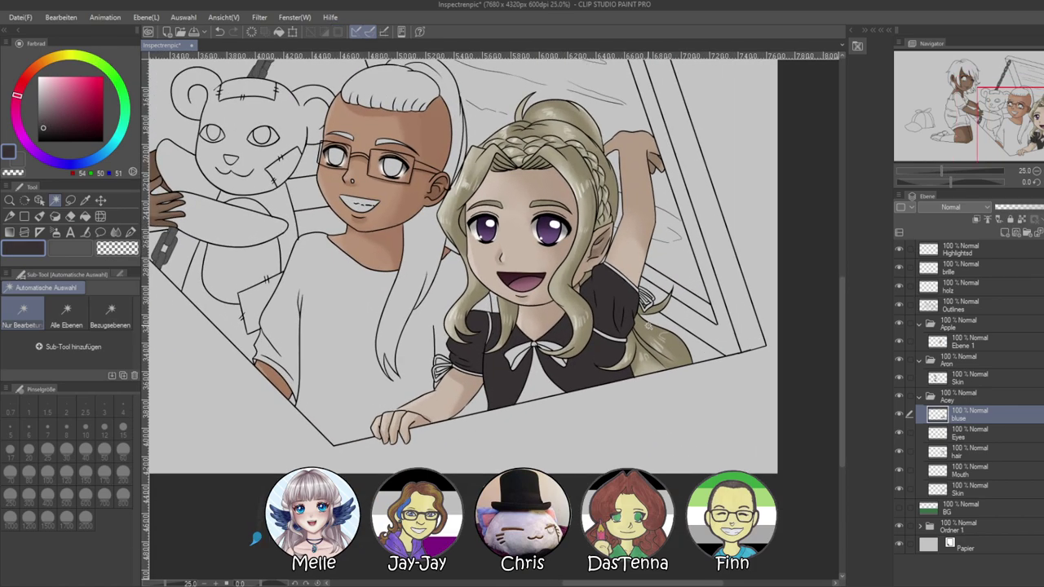
Lock the bluse layer's transparent pixels and shade the blouse front beside the bow with the Ölfarbe brush at size 120 in near-black (RGB 30, 26, 27)
scroll(647, 309, "up", 1)
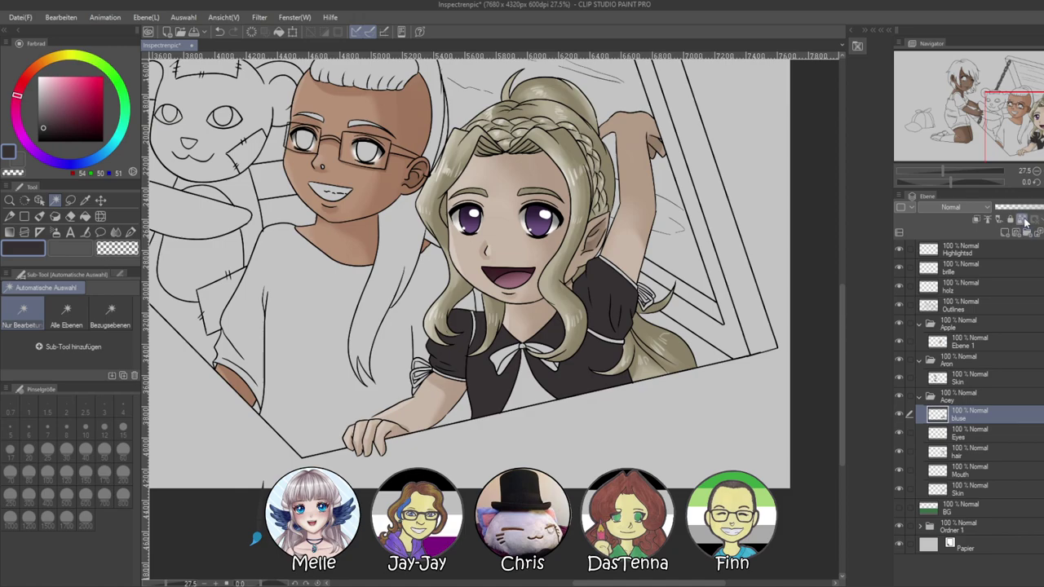
scroll(543, 388, "up", 2)
scroll(543, 388, "up", 3)
scroll(497, 339, "up", 2)
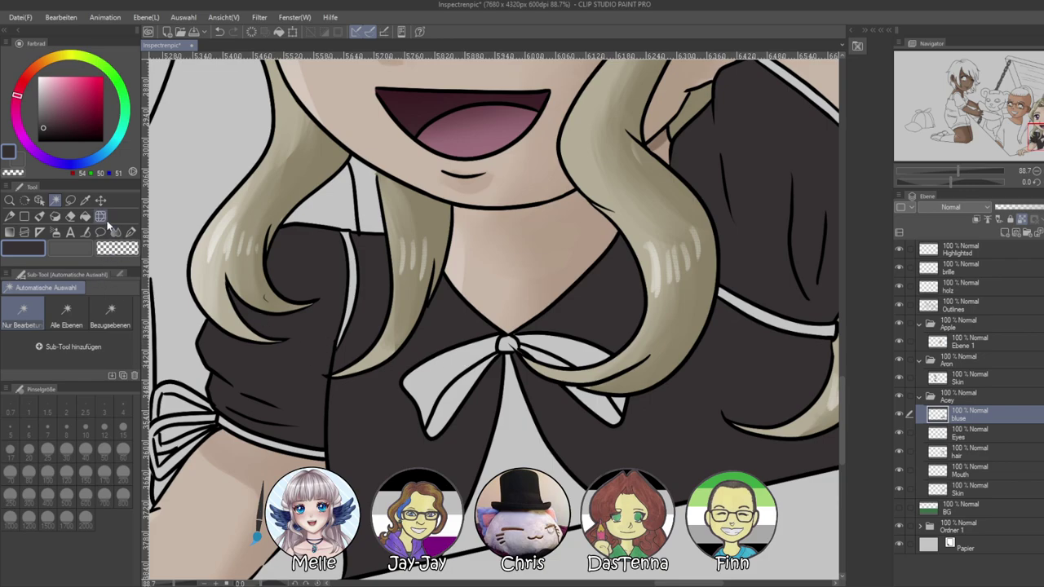
left_click(131, 232)
scroll(554, 359, "right", 3)
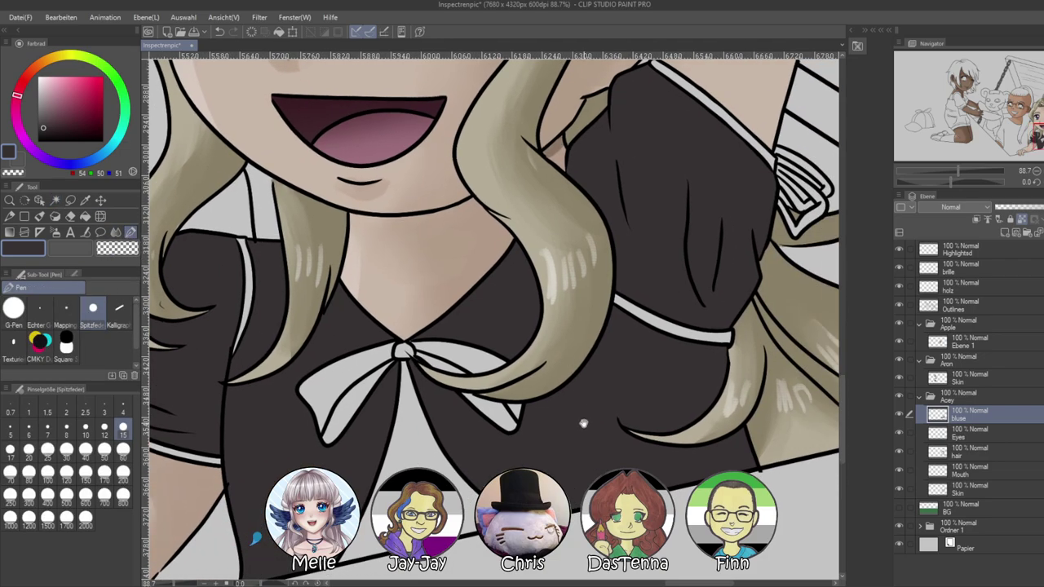
left_click_drag(579, 370, 694, 354)
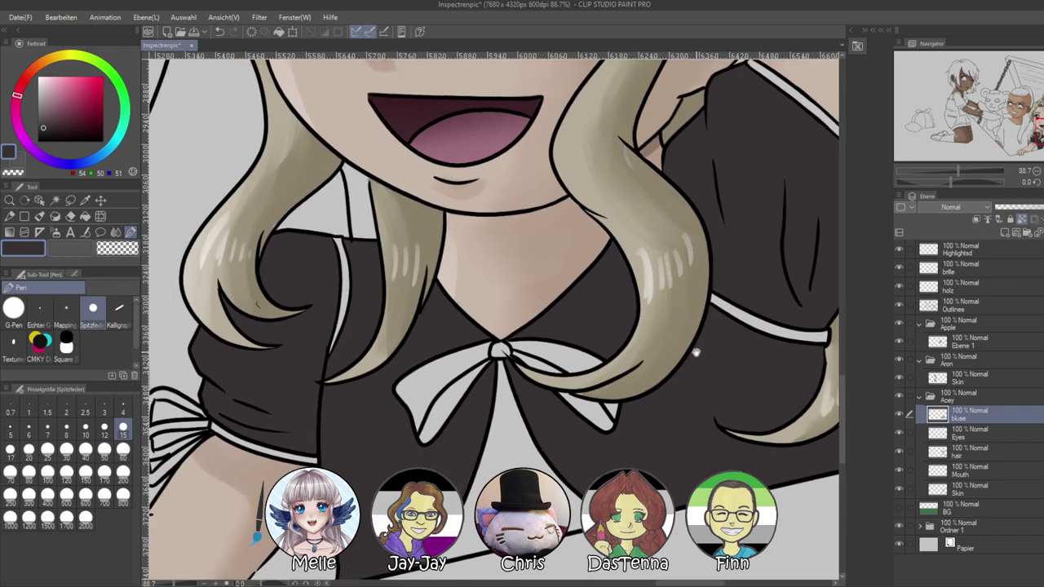
left_click_drag(532, 361, 556, 333)
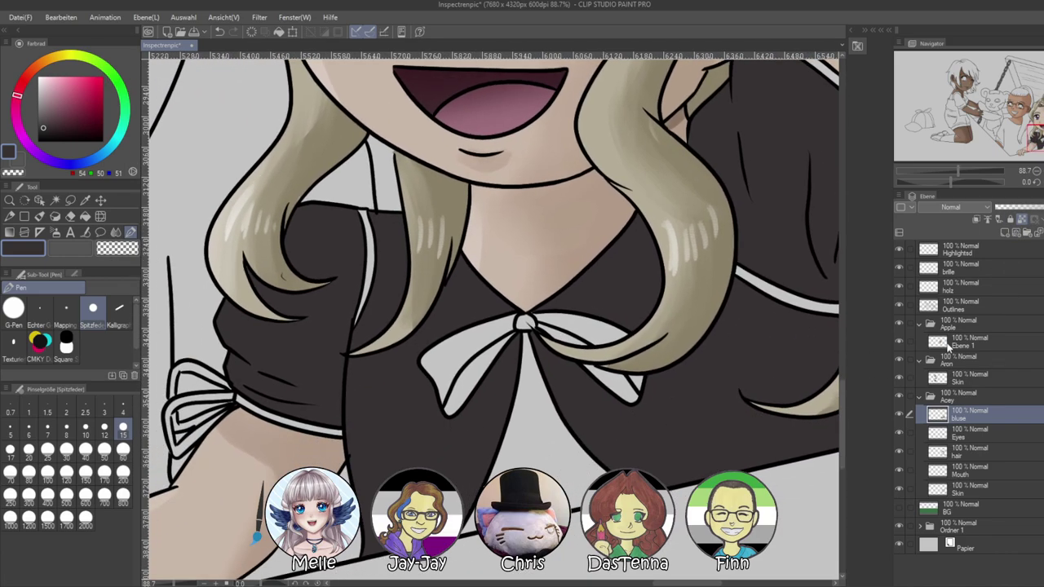
left_click(45, 133)
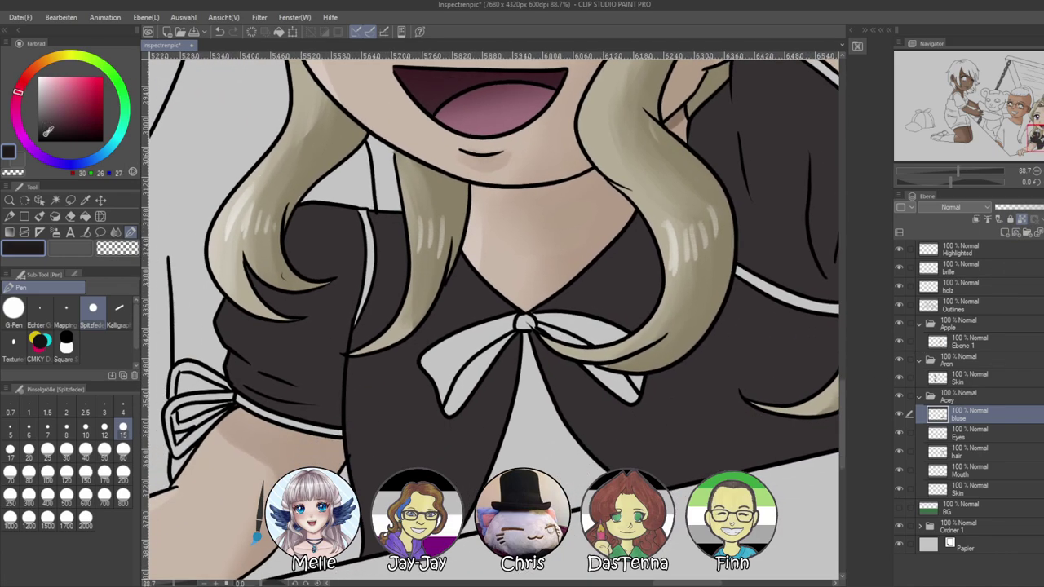
left_click(39, 216)
left_click(92, 310)
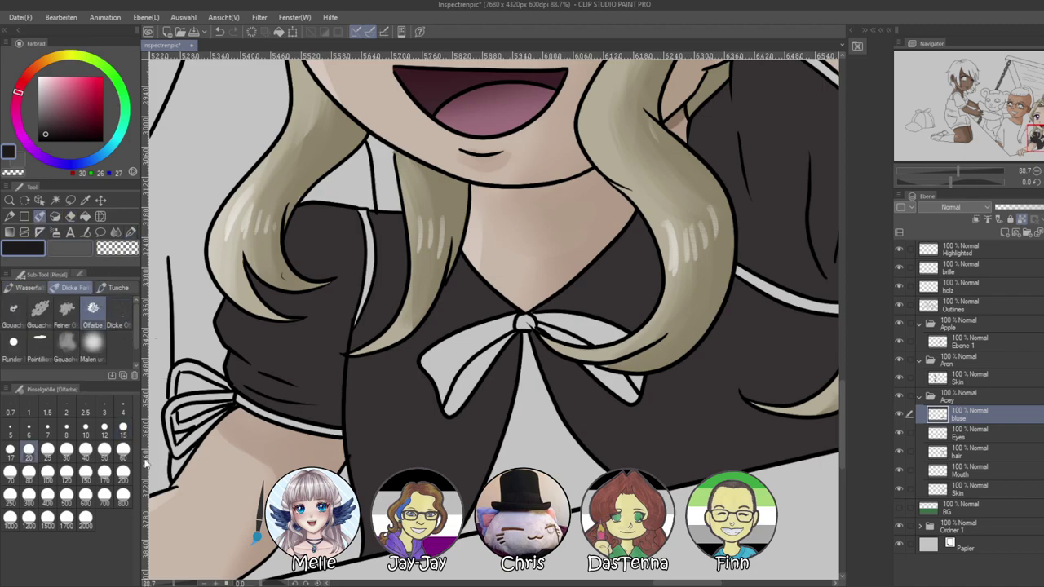
left_click(123, 471)
key("bracketleft")
key("bracketleft")
key("bracketleft")
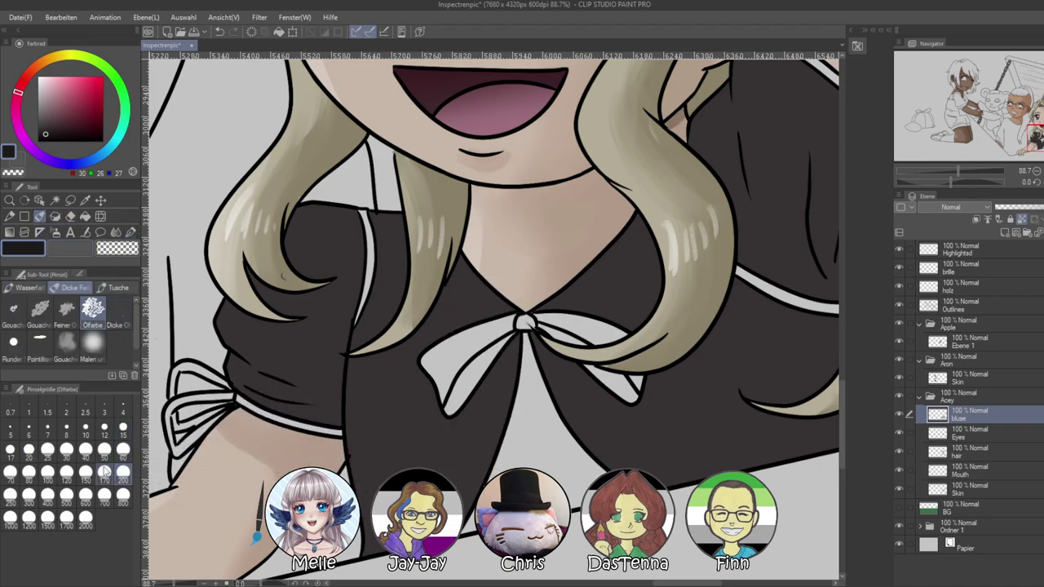
left_click_drag(457, 245, 465, 514)
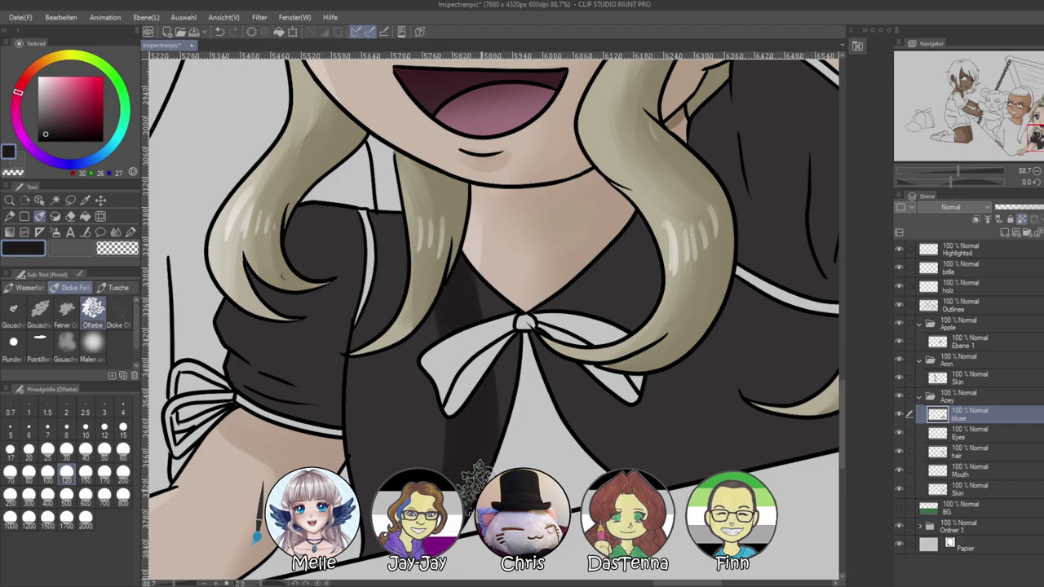
Paint shadows on the blouse's collar and front, around the bow and under the hair strands, with the Ölfarbe brush at size 60
key("bracketleft")
key("bracketleft")
key("bracketleft")
key("bracketleft")
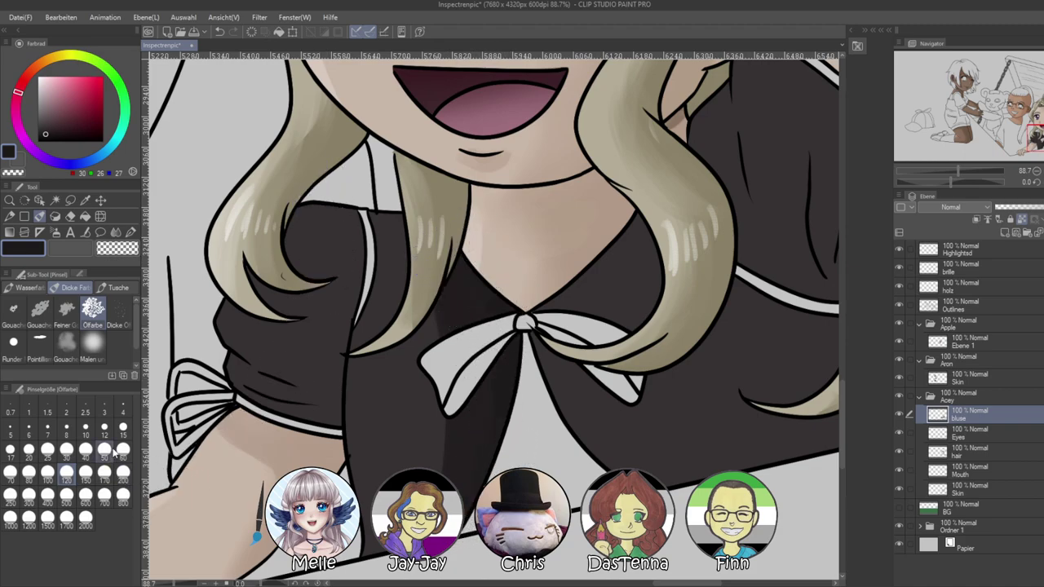
left_click_drag(394, 351, 423, 326)
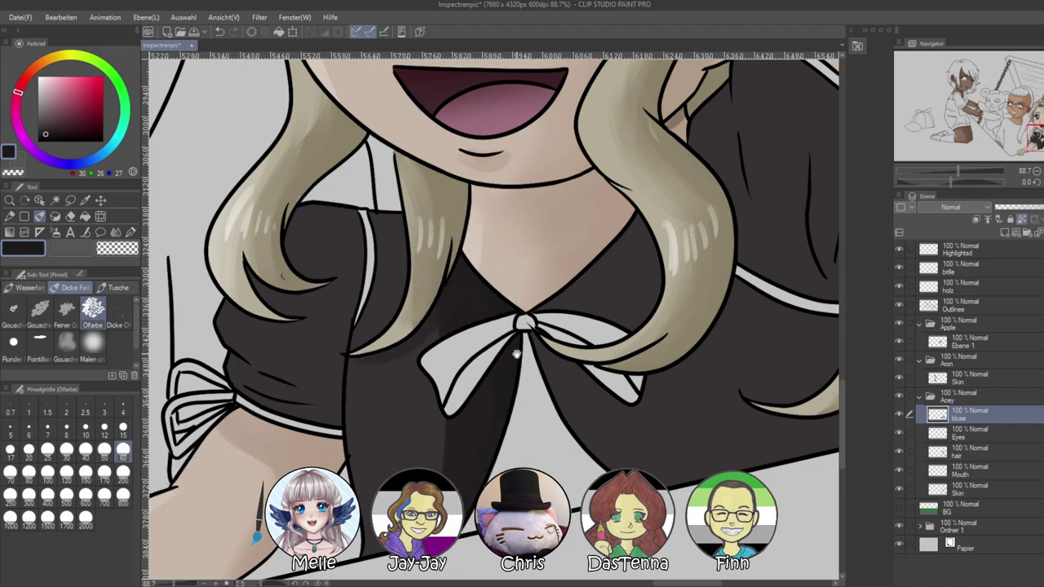
left_click_drag(514, 353, 349, 376)
left_click_drag(465, 226, 499, 333)
key("ctrl+z")
mouse_move(489, 412)
left_mouse_down()
mouse_move(567, 309)
mouse_move(501, 400)
mouse_move(569, 315)
mouse_move(473, 396)
left_mouse_up()
mouse_move(633, 361)
left_mouse_down()
mouse_move(664, 470)
mouse_move(579, 329)
mouse_move(671, 451)
mouse_move(689, 459)
mouse_move(695, 385)
left_mouse_up()
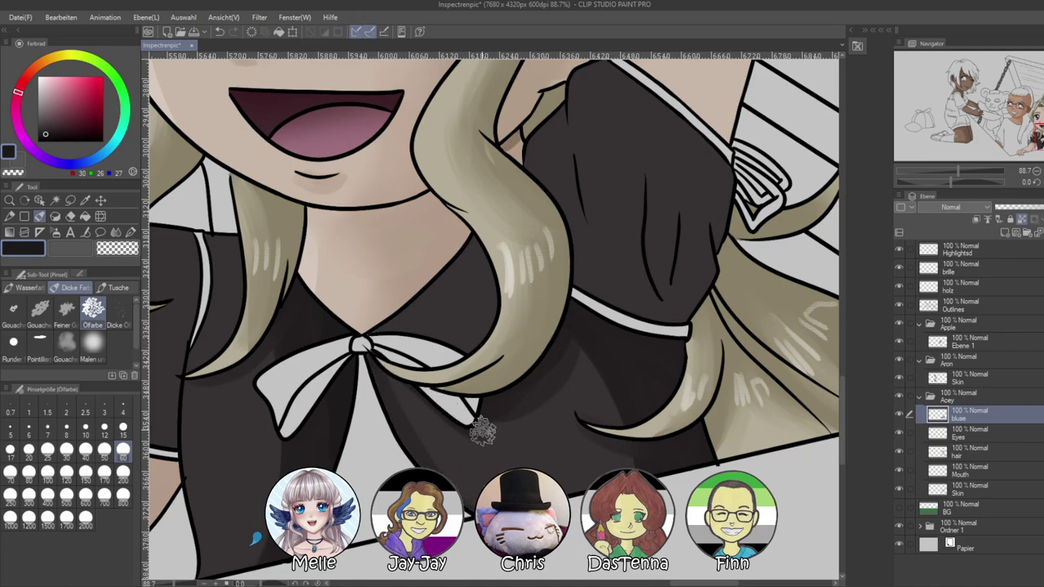
mouse_move(446, 459)
left_mouse_down()
mouse_move(590, 445)
mouse_move(637, 411)
left_mouse_up()
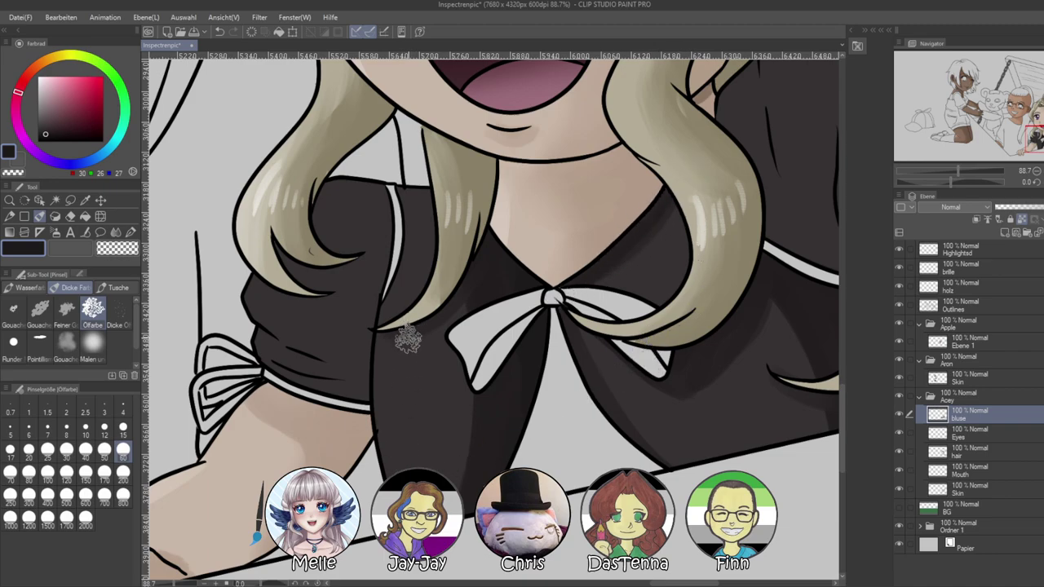
Shade the lowered arm's sleeve under the hair and along its seam, then refine the folds near the cuff at brush size 40
mouse_move(336, 324)
left_mouse_down()
mouse_move(347, 323)
mouse_move(356, 379)
mouse_move(385, 212)
left_mouse_up()
mouse_move(290, 261)
left_mouse_down()
mouse_move(334, 257)
mouse_move(326, 276)
mouse_move(362, 264)
left_mouse_up()
left_click_drag(294, 344, 263, 332)
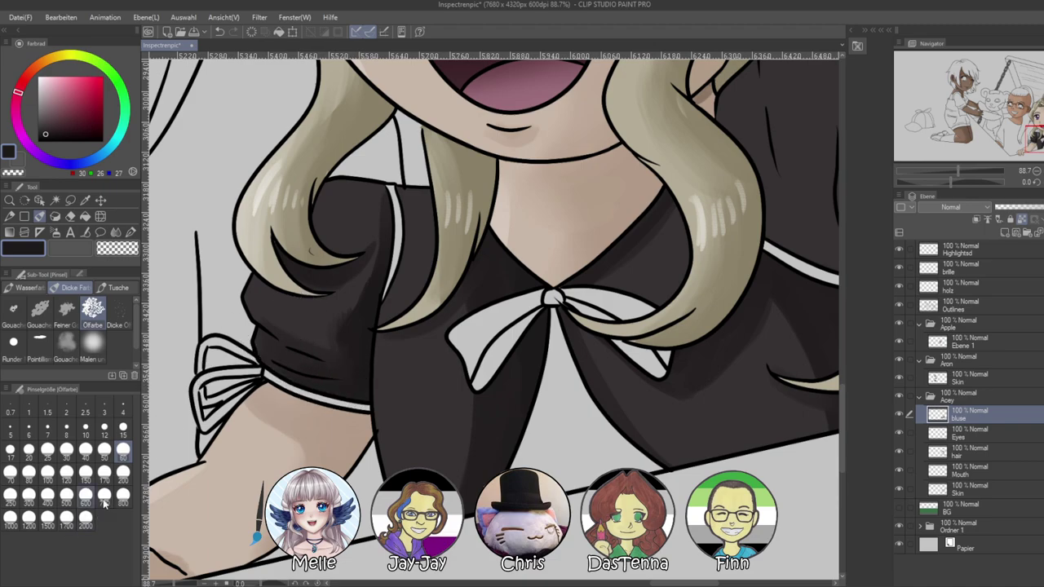
left_click(86, 449)
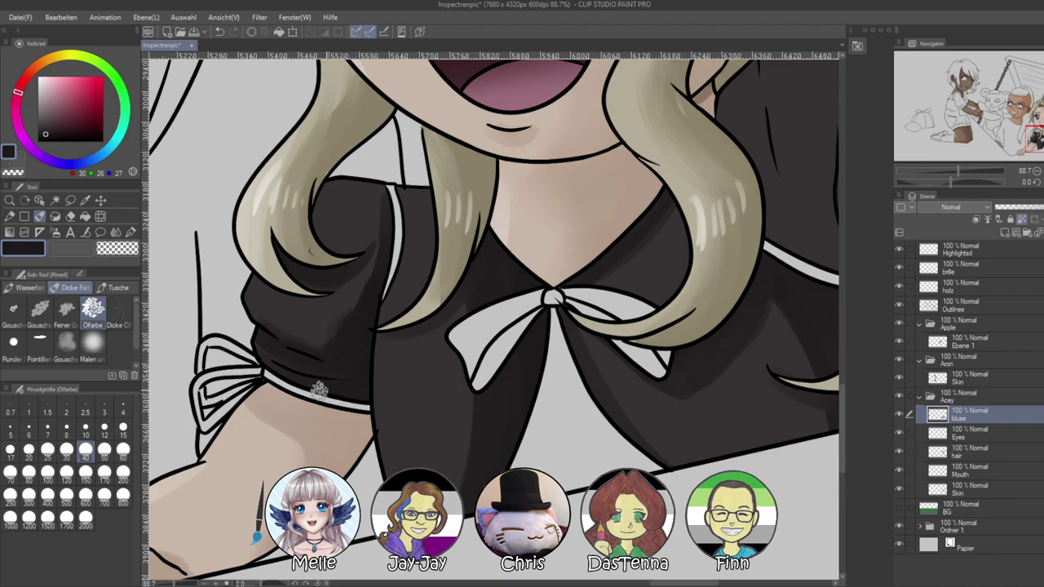
left_click(397, 381, "alt")
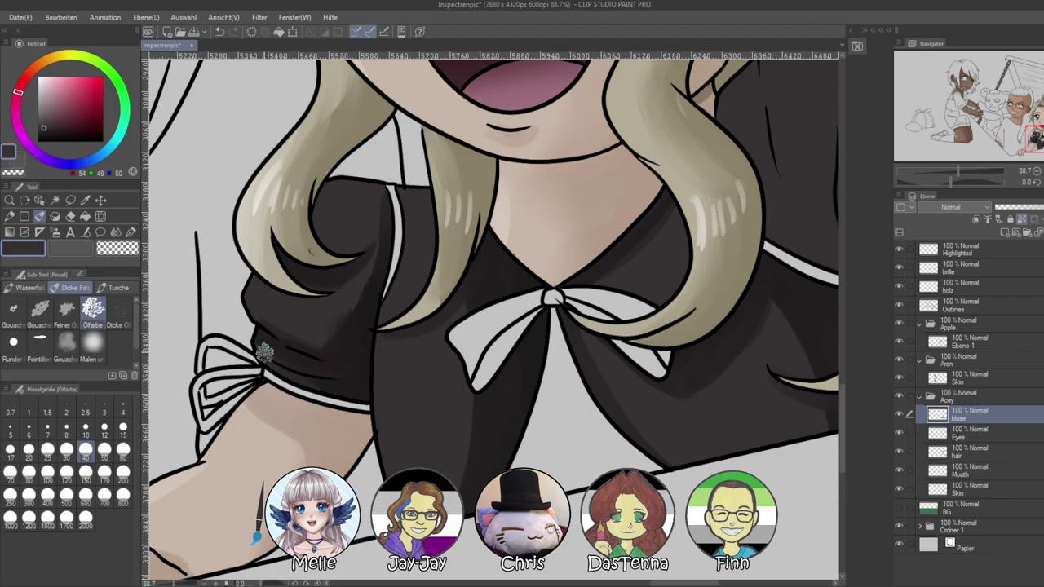
Shade the outer side of the raised arm's sleeve at brush size 200 in a sampled shadow tone (RGB 33, 29, 30)
left_click(499, 430, "alt")
mouse_move(492, 460)
left_mouse_down()
mouse_move(387, 454)
mouse_move(318, 465)
left_mouse_up()
left_click_drag(545, 441, 356, 452)
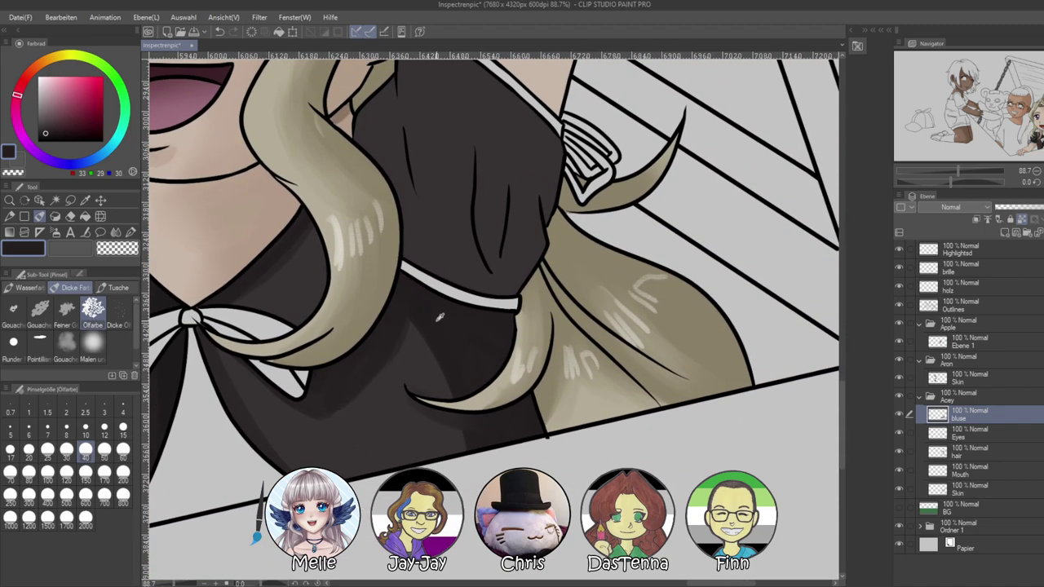
left_click_drag(520, 294, 493, 390)
left_click(123, 474)
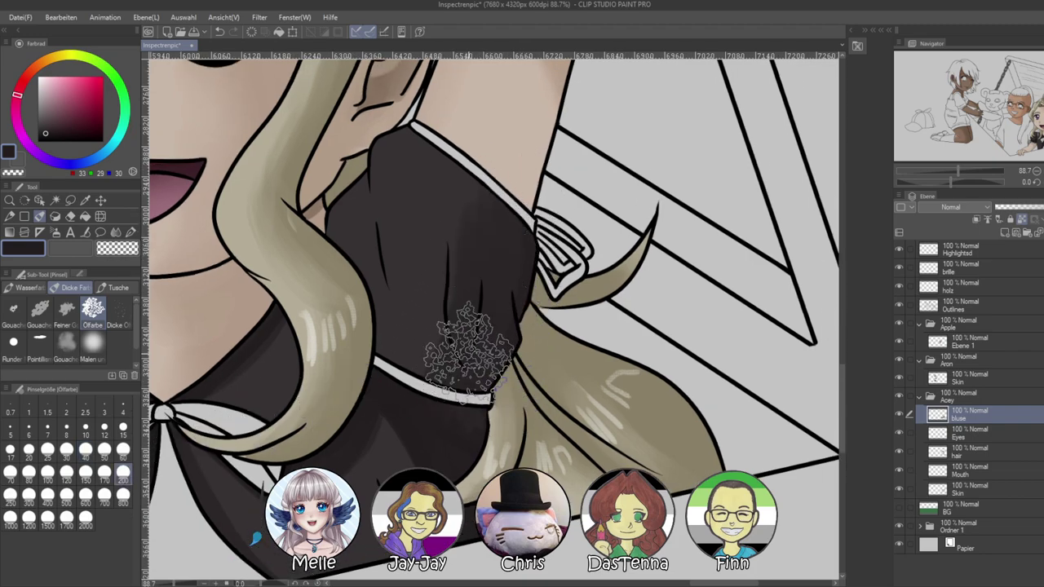
left_click(487, 337, "alt")
Rework the shadow edge on the raised arm's sleeve at brush size 100 with sampled blouse grey (RGB 54, 49, 51)
left_click(47, 473)
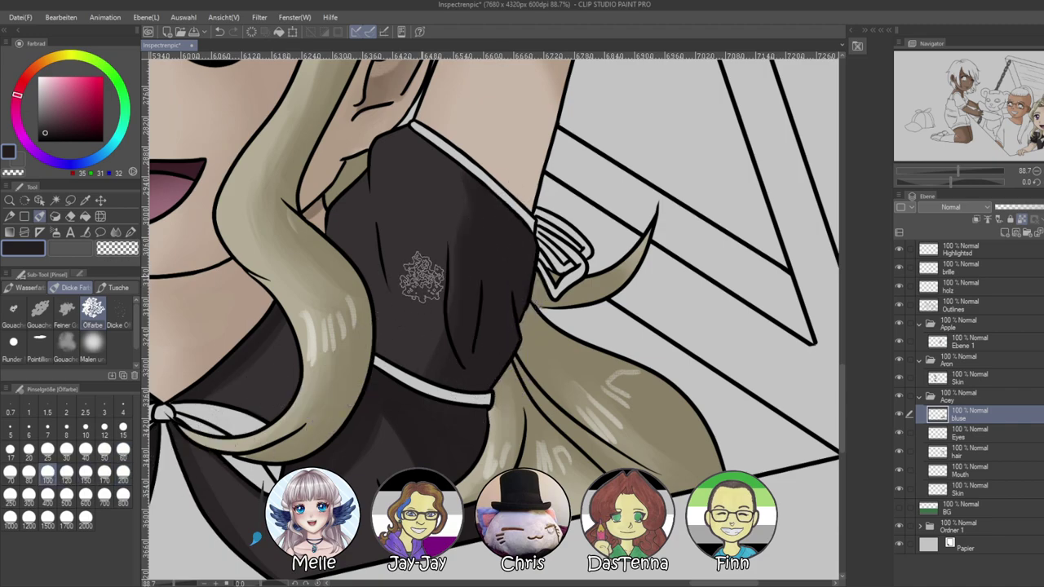
left_click(445, 200, "alt")
left_click_drag(444, 200, 471, 348)
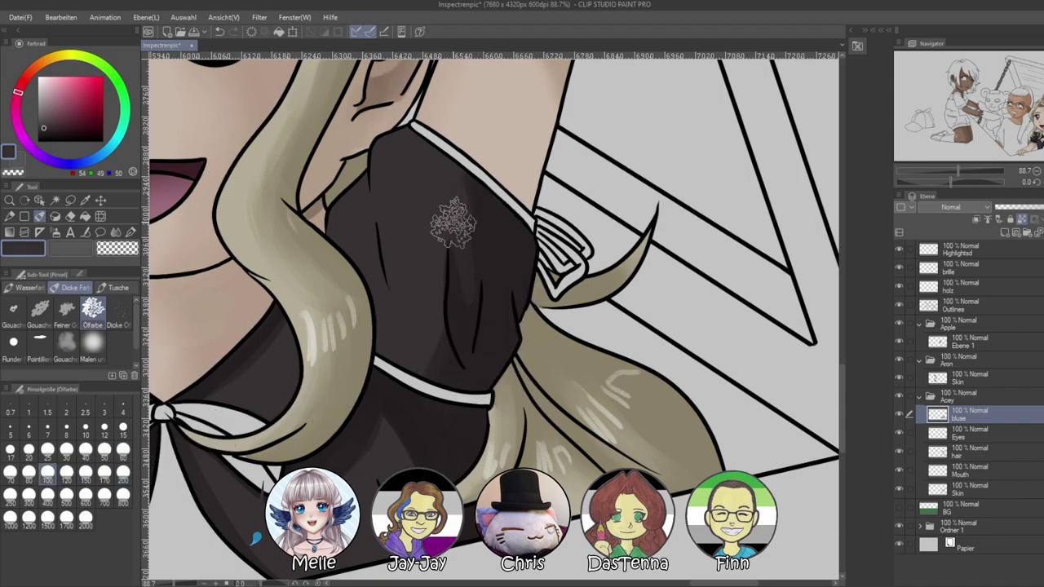
left_click_drag(454, 219, 477, 347)
Paint narrow fold shadows along the raised arm's sleeve at brush size 40 in a sampled dark tone (RGB 37, 32, 34)
left_click(453, 346, "alt")
left_click(85, 450)
left_click_drag(383, 204, 401, 297)
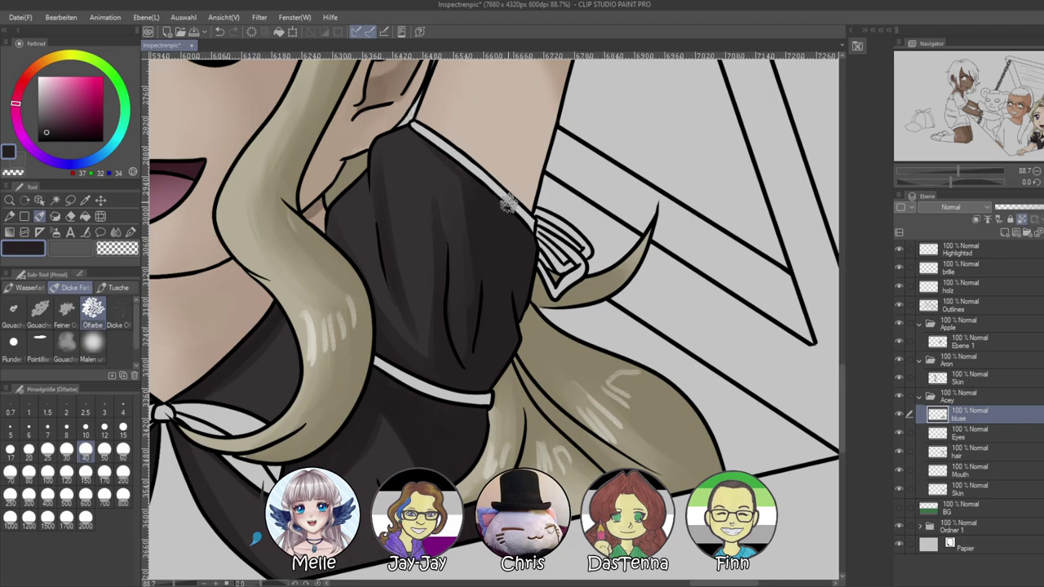
left_click_drag(359, 196, 344, 174)
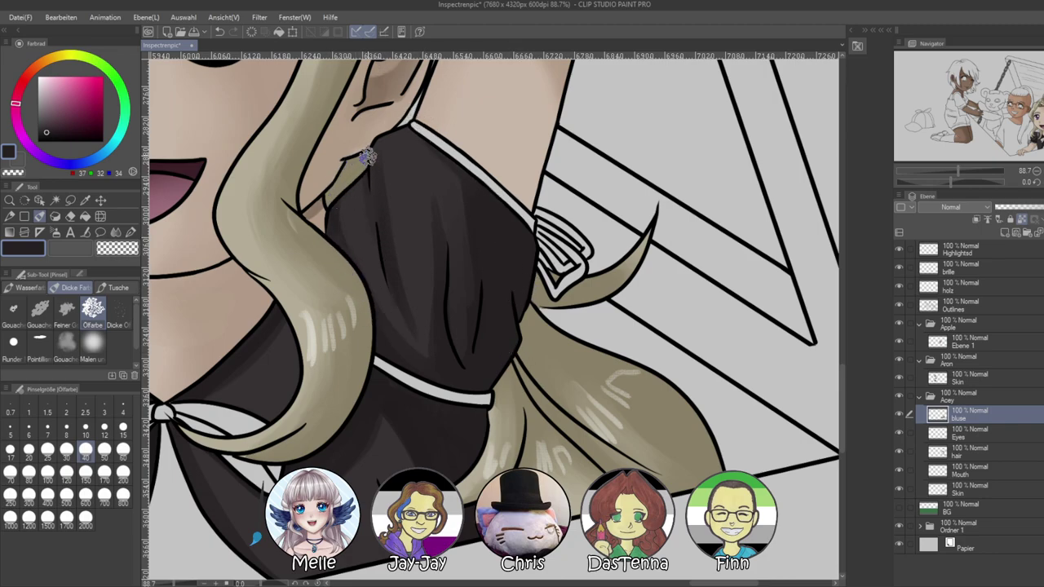
Touch up the shading on the lowered arm's sleeve with sampled blouse grey and a sampled shadow tone (RGB 31, 27, 28)
left_click_drag(360, 376, 580, 333)
left_click_drag(471, 406, 572, 331)
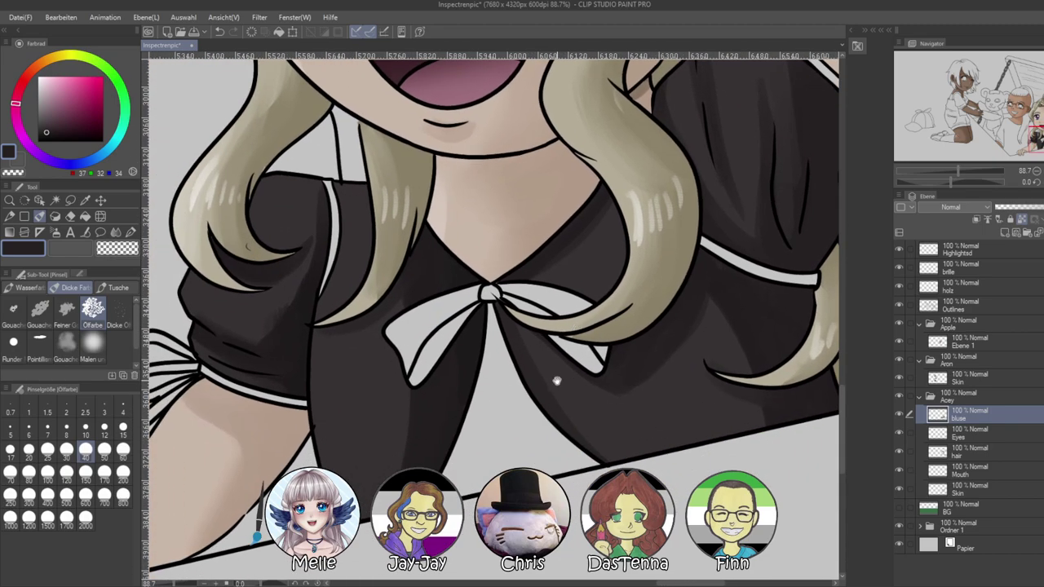
left_click_drag(243, 381, 366, 356)
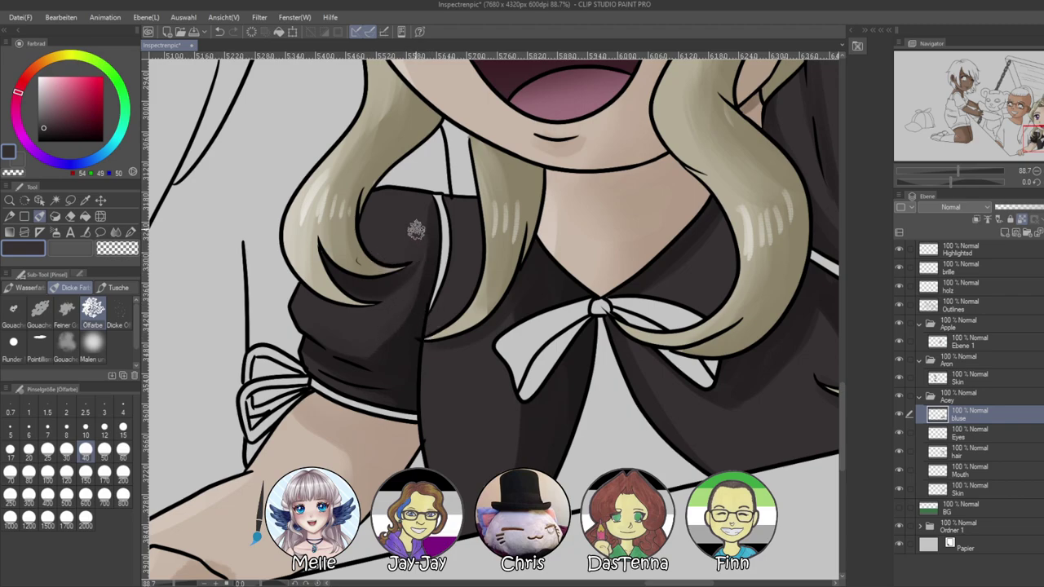
left_click(398, 361, "alt")
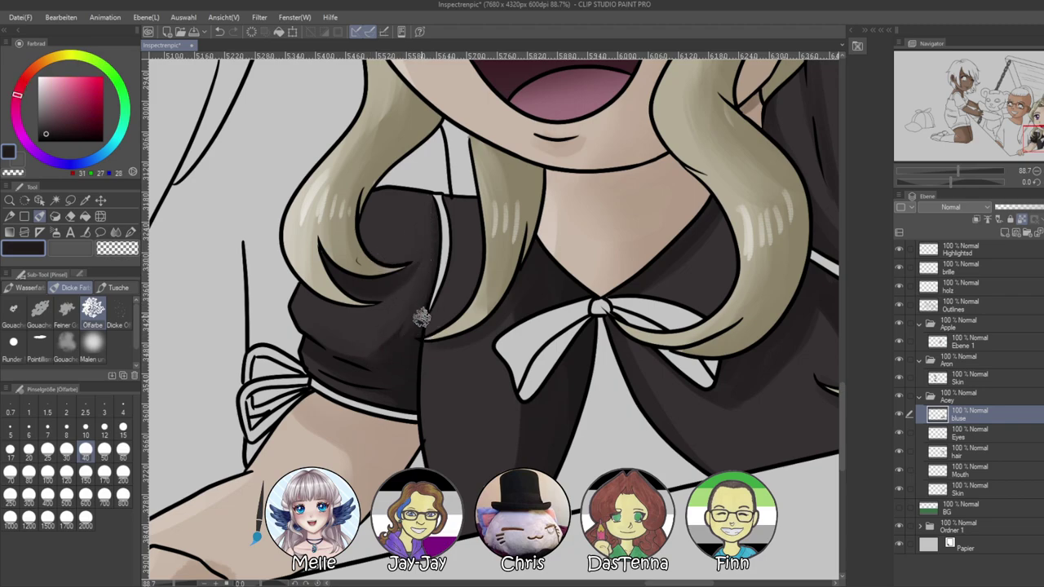
left_click_drag(217, 289, 210, 283)
Soften the shadow edges on the blouse's sleeves and front with the Weichzeichnungsfilter blending tool at size 60
left_click(116, 233)
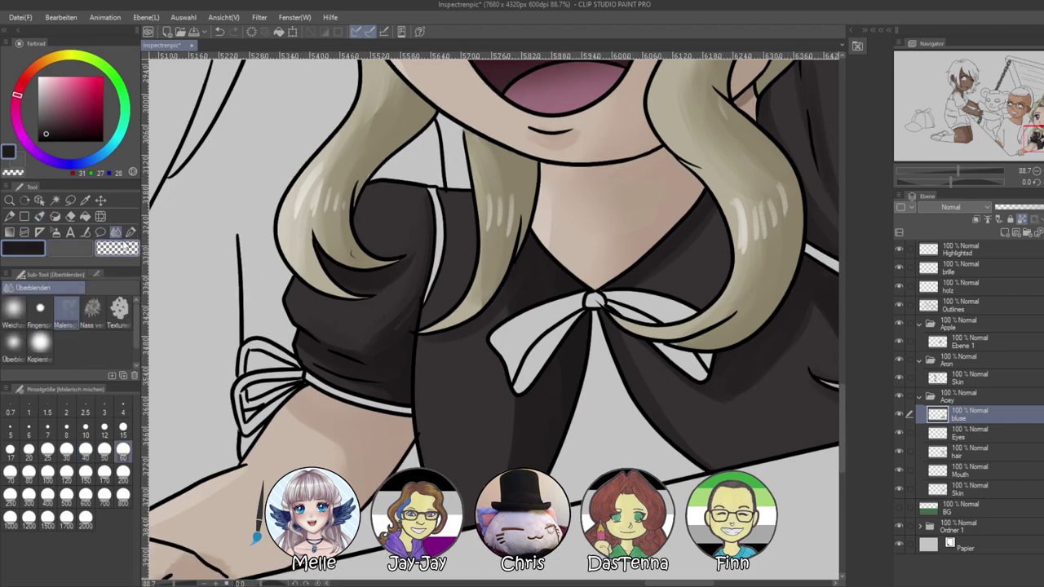
left_click(13, 308)
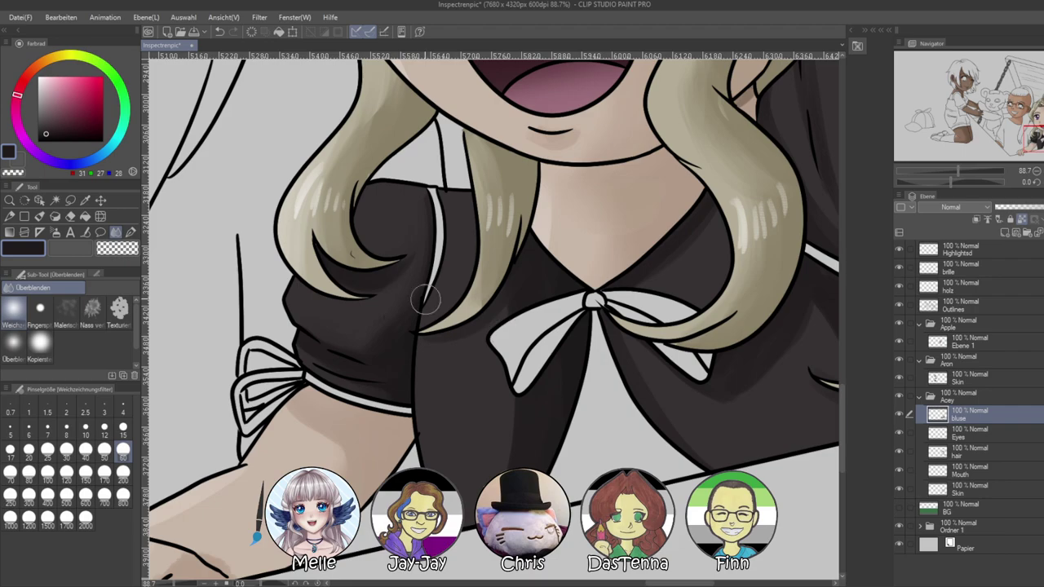
left_click_drag(571, 399, 315, 423)
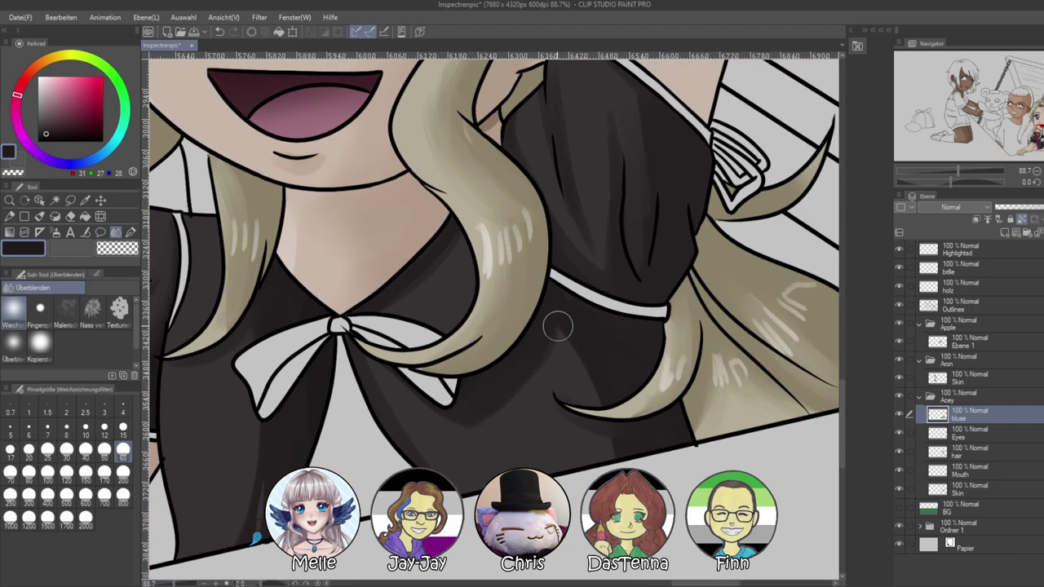
scroll(569, 351, "up", 3)
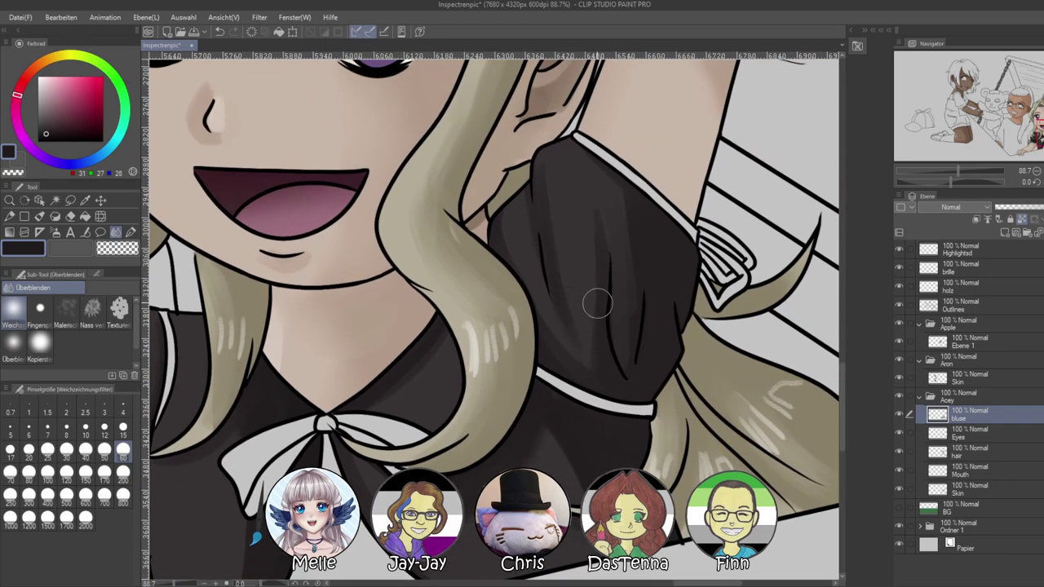
left_click_drag(941, 171, 946, 171)
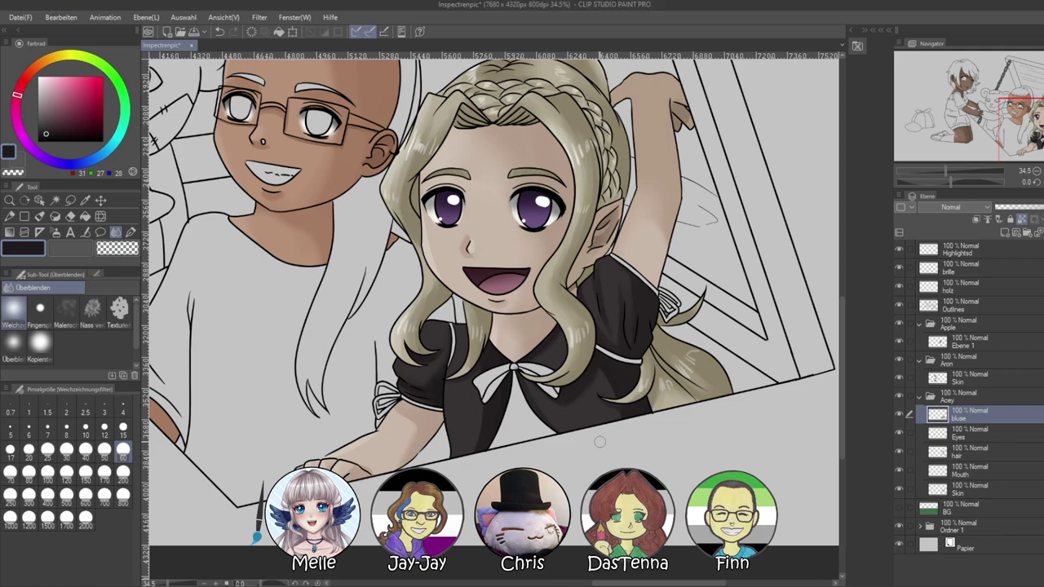
Select the insert below the bow from the Outlines layer and fill it on the bluse layer with a muted purple based on the eye colour
scroll(602, 440, "up", 1)
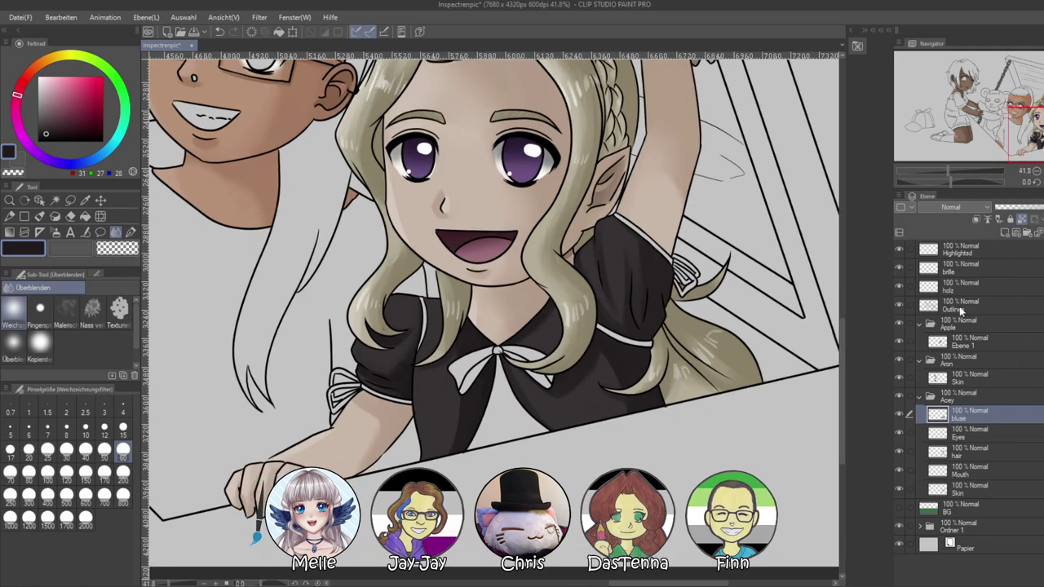
left_click(959, 308)
left_click(54, 200)
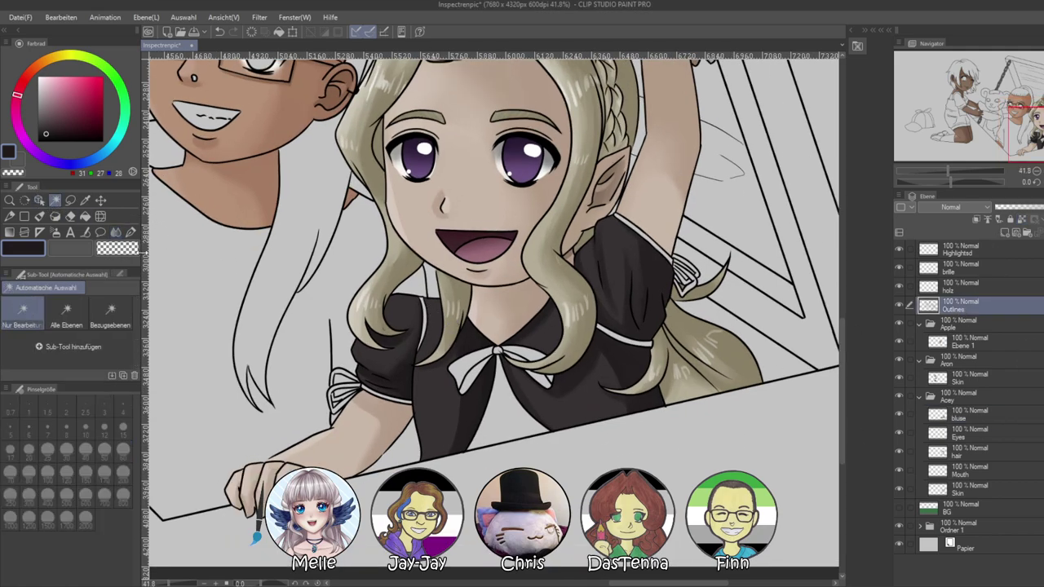
left_click(502, 417)
left_click(965, 416)
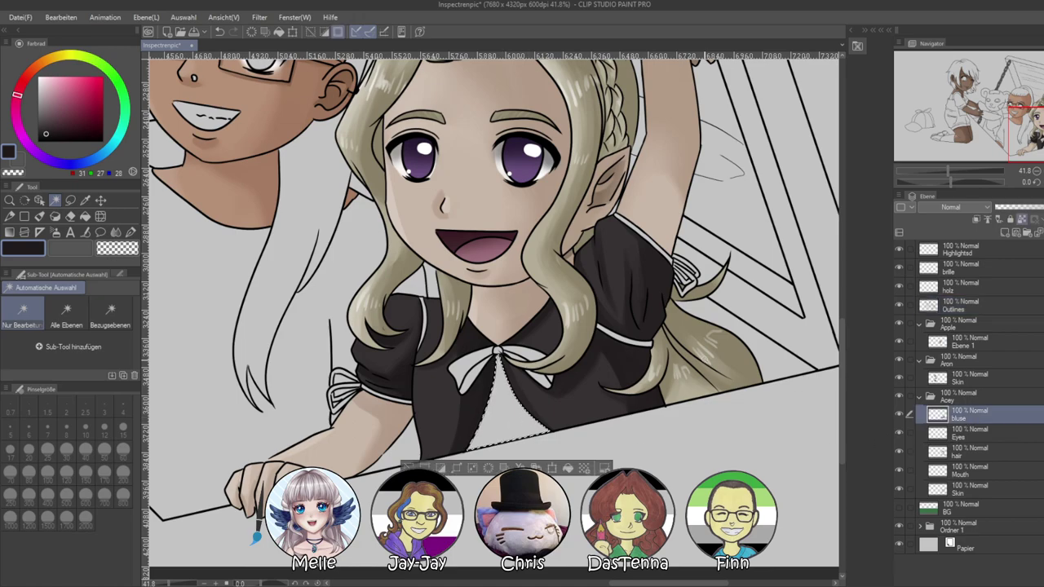
left_click(130, 233)
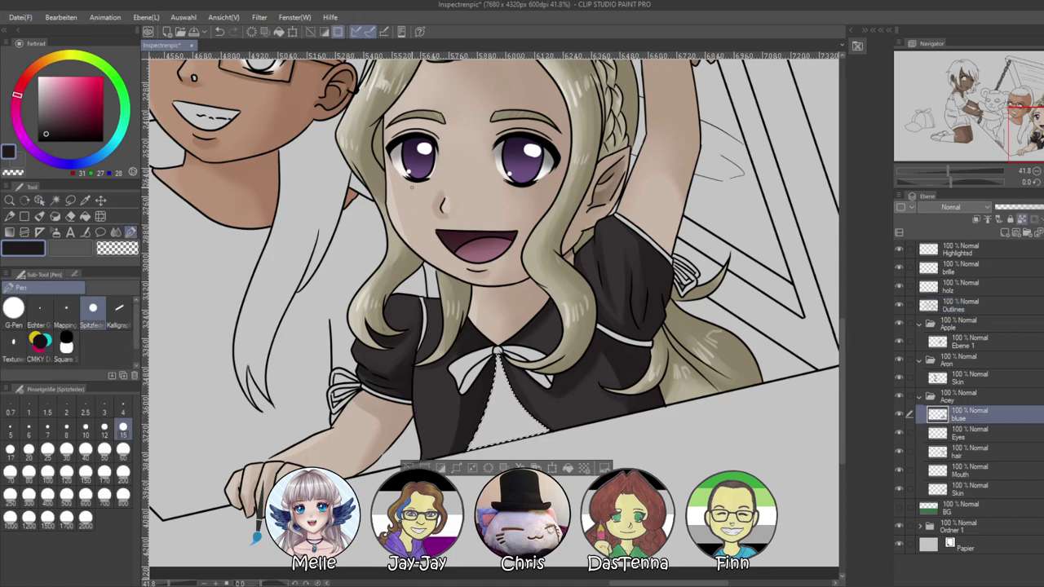
left_click(514, 163, "alt")
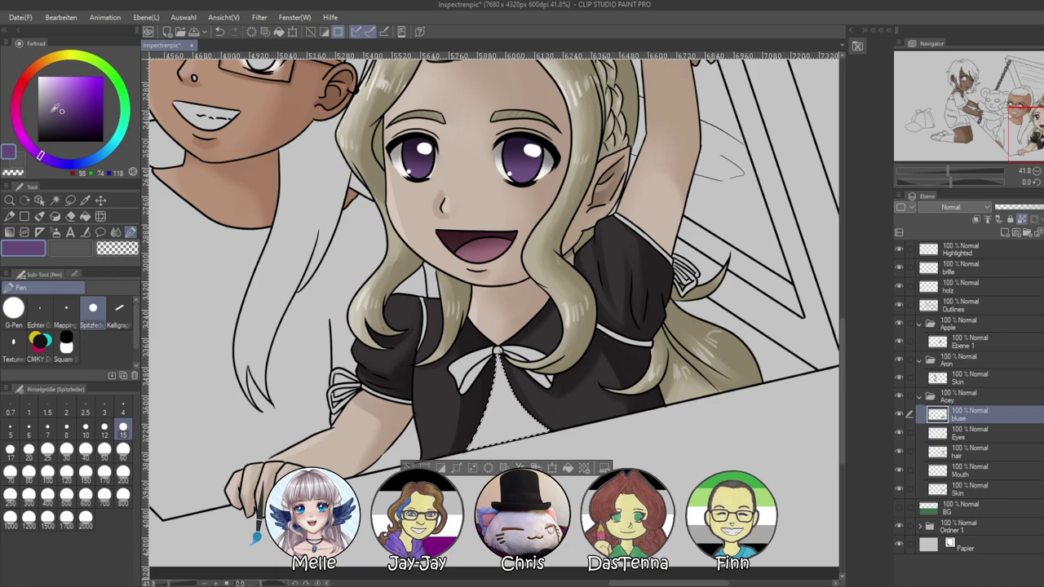
left_click_drag(57, 109, 50, 107)
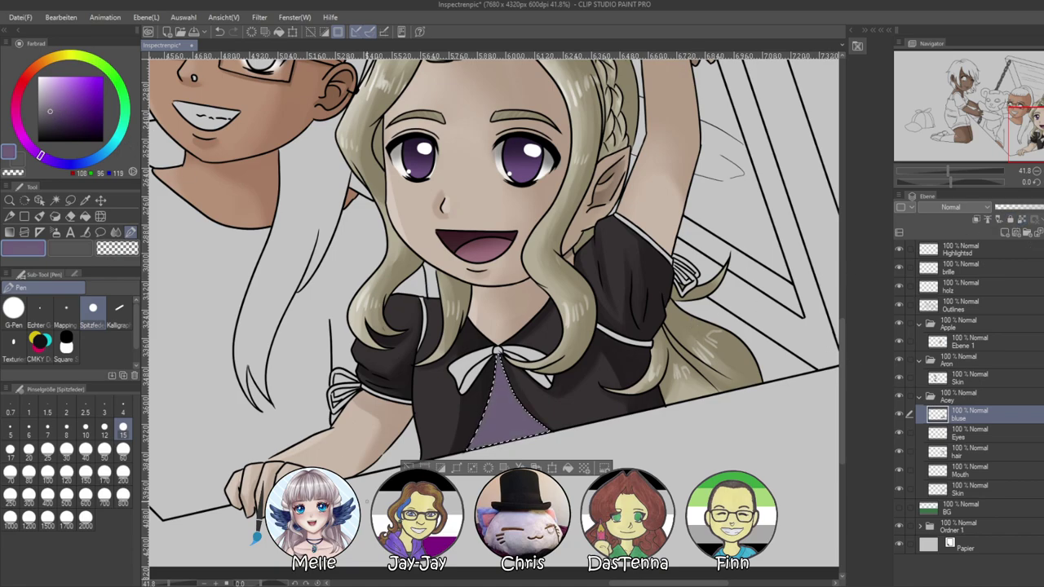
Airbrush dark purple shading (RGB 60, 46, 72) into the upper part of the insert with the Weich airbrush at size 400, and deselect
left_click_drag(63, 117, 61, 123)
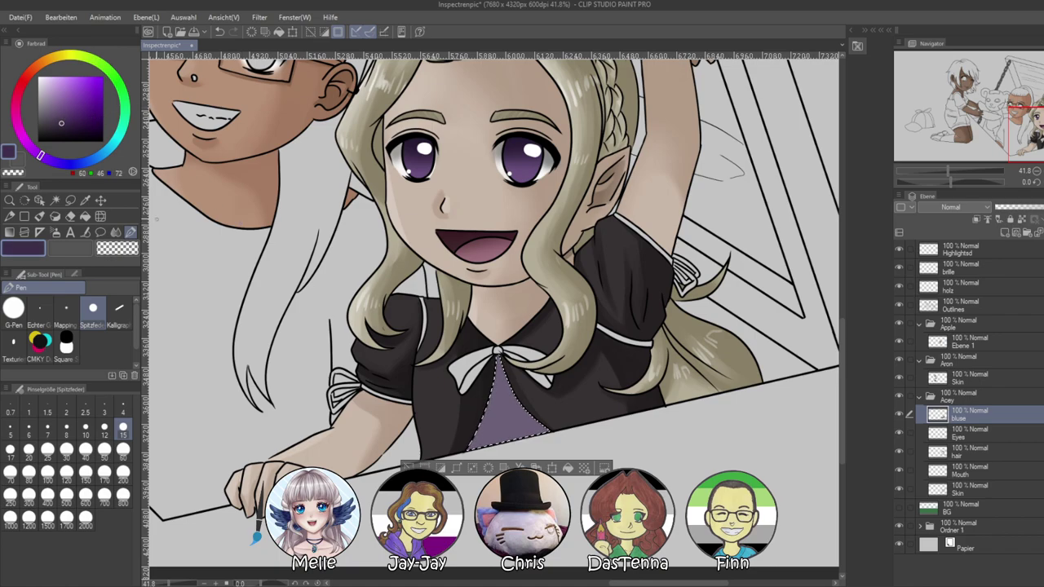
left_click(56, 233)
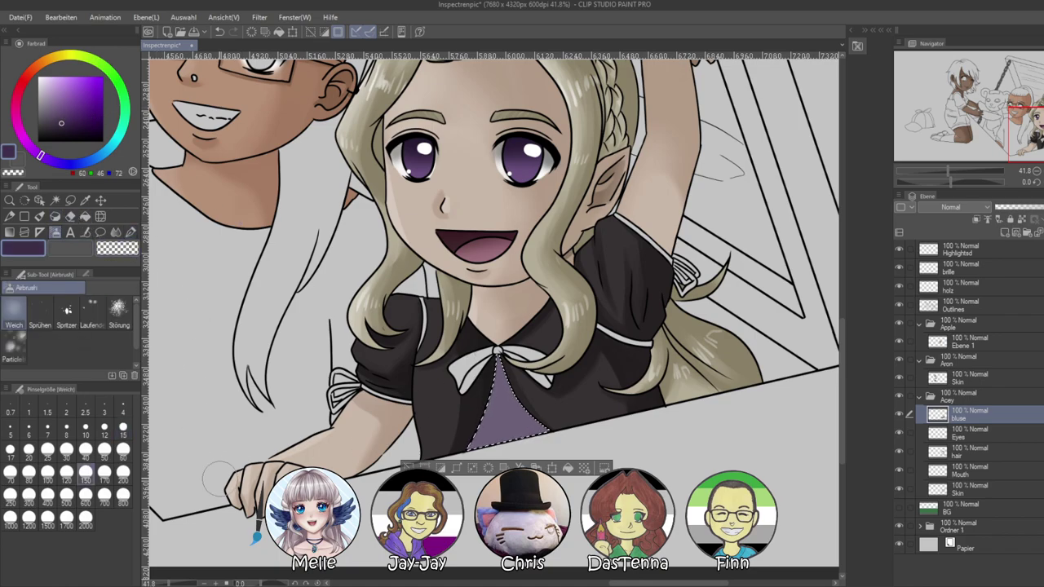
left_click(47, 498)
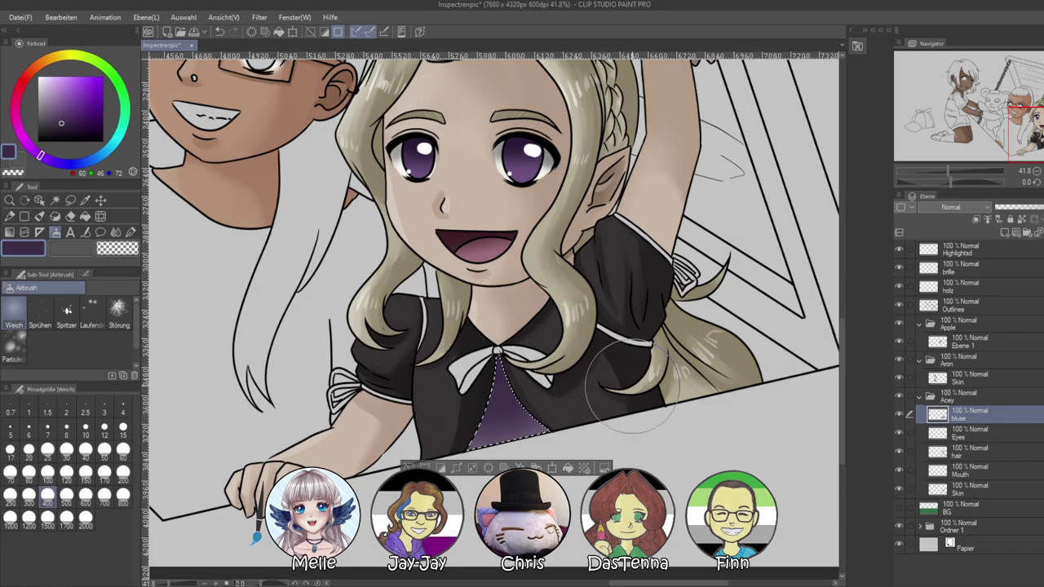
key("ctrl+d")
Paint folds on the insert with the Ölfarbe brush at size 40 in light purple (RGB 122, 101, 139) and sampled dark purple (RGB 60, 45, 72)
mouse_move(946, 178)
left_mouse_down()
mouse_move(937, 181)
mouse_move(952, 174)
left_mouse_up()
left_click(55, 106)
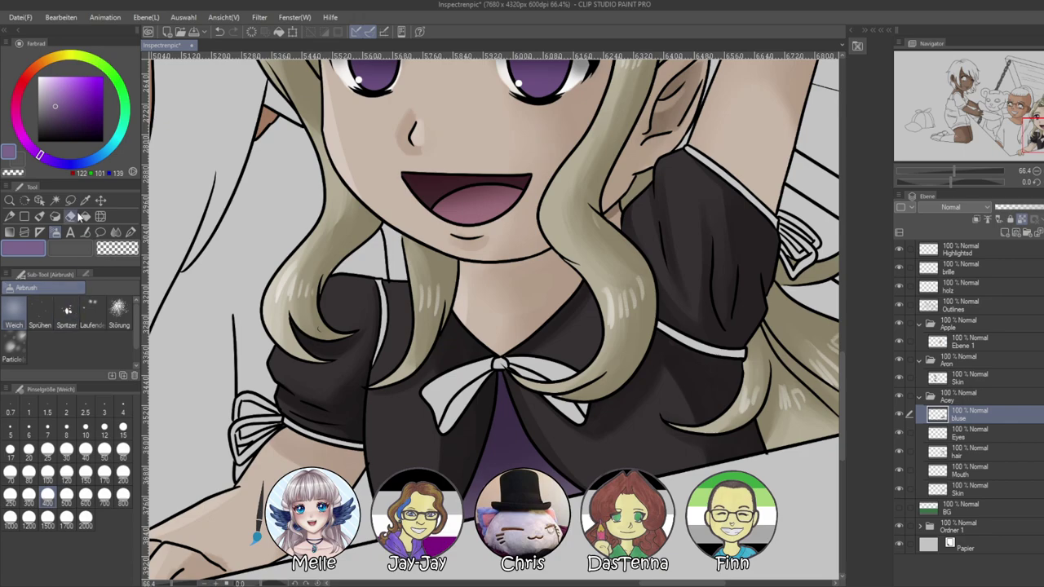
left_click(39, 216)
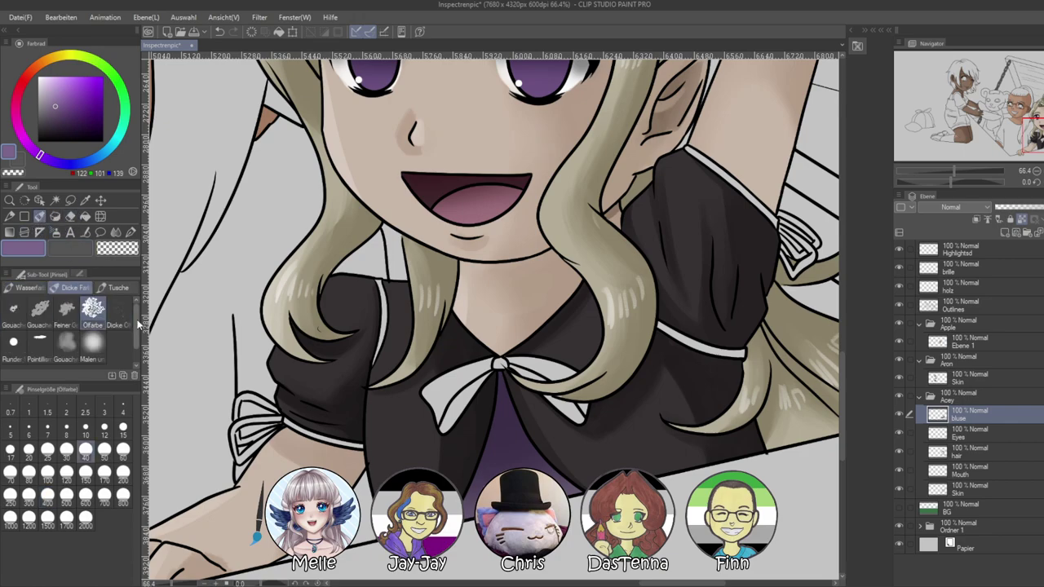
left_click(29, 473)
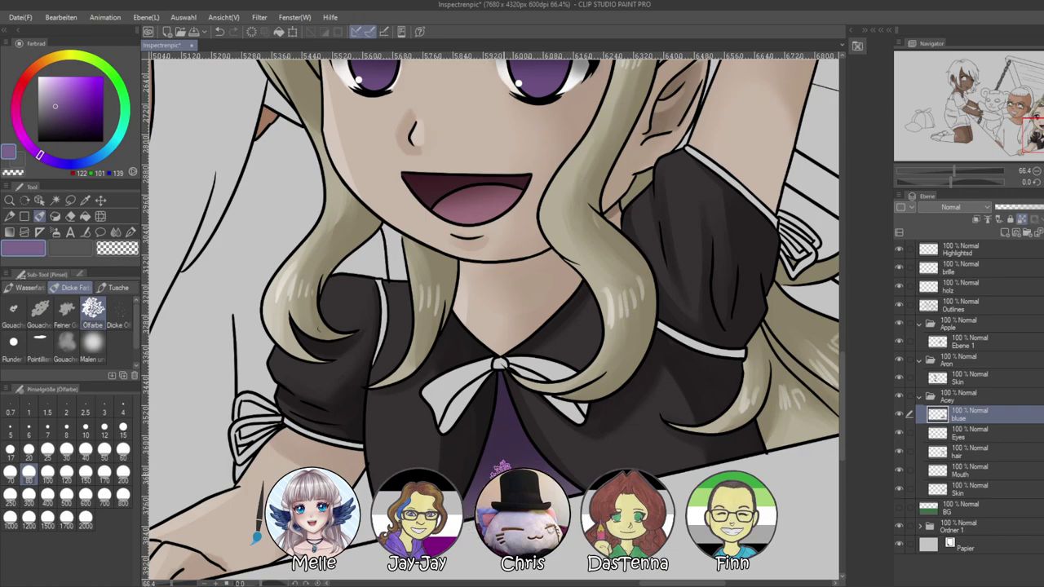
left_click(124, 450)
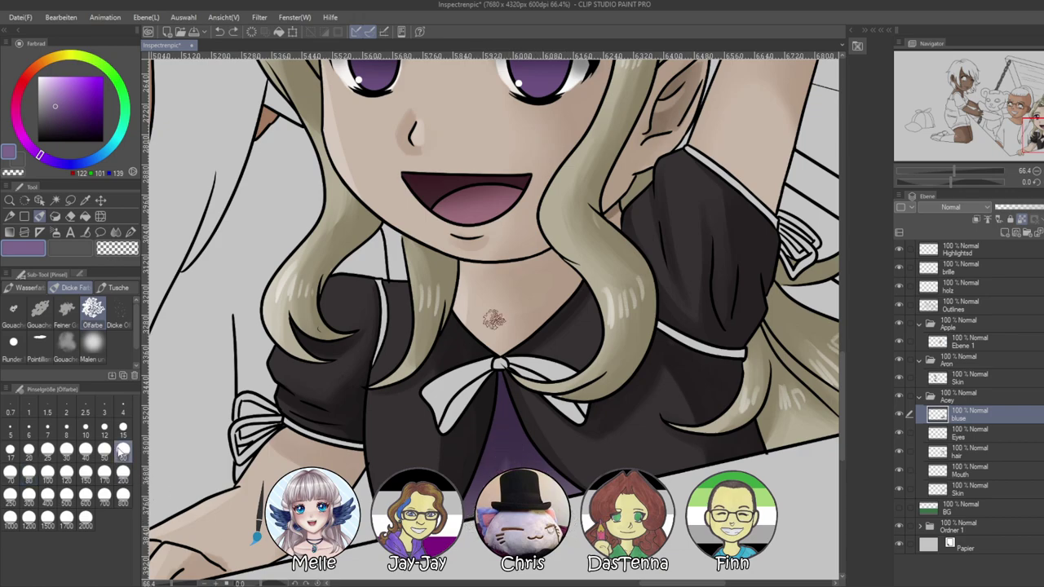
left_click(66, 343)
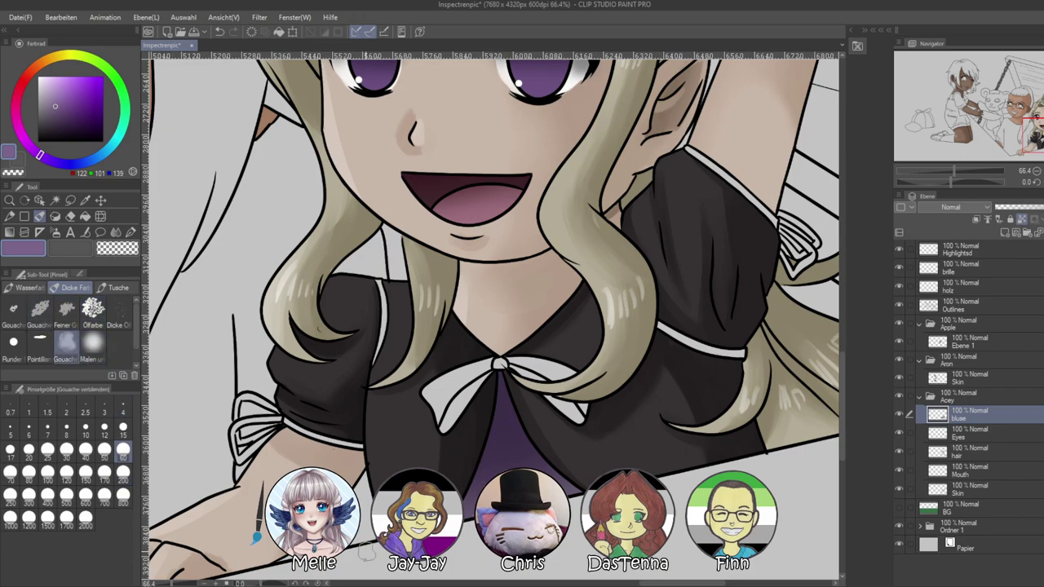
left_click(92, 308)
left_click(85, 449)
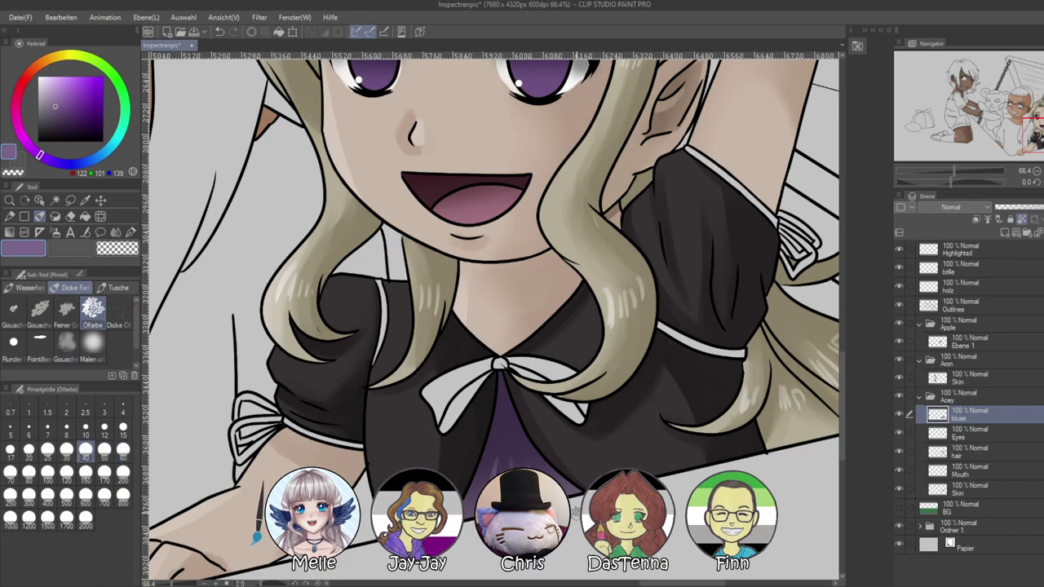
left_click(499, 426, "alt")
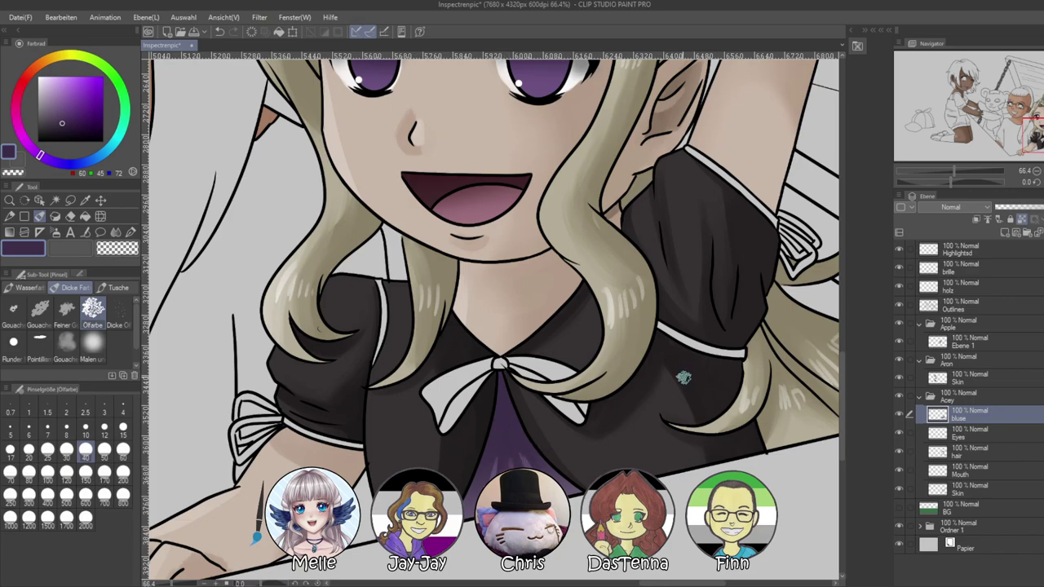
Add a new layer named Acc above the bluse layer
mouse_move(953, 167)
left_mouse_down()
mouse_move(934, 170)
mouse_move(960, 171)
left_mouse_up()
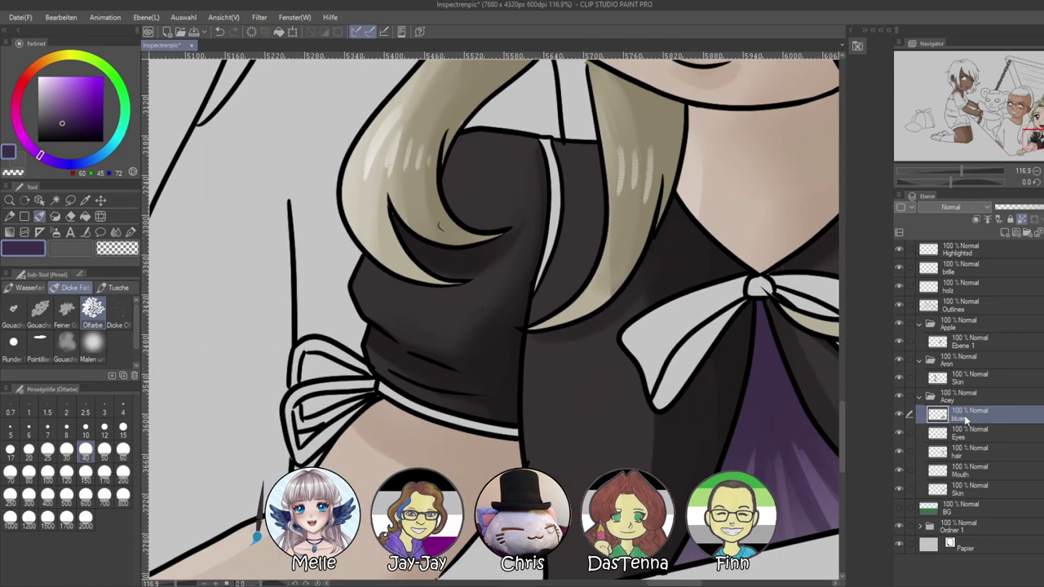
key("ctrl+shift+n")
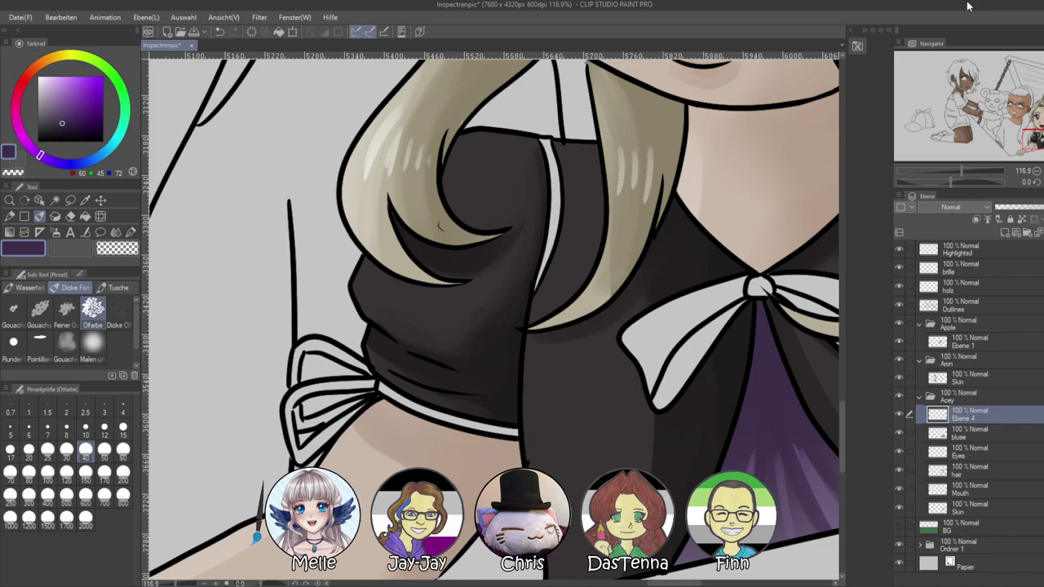
Auto-select the lowered sleeve's bow, cuff trim and shoulder seam trim, using the Outlines layer
left_click(958, 307)
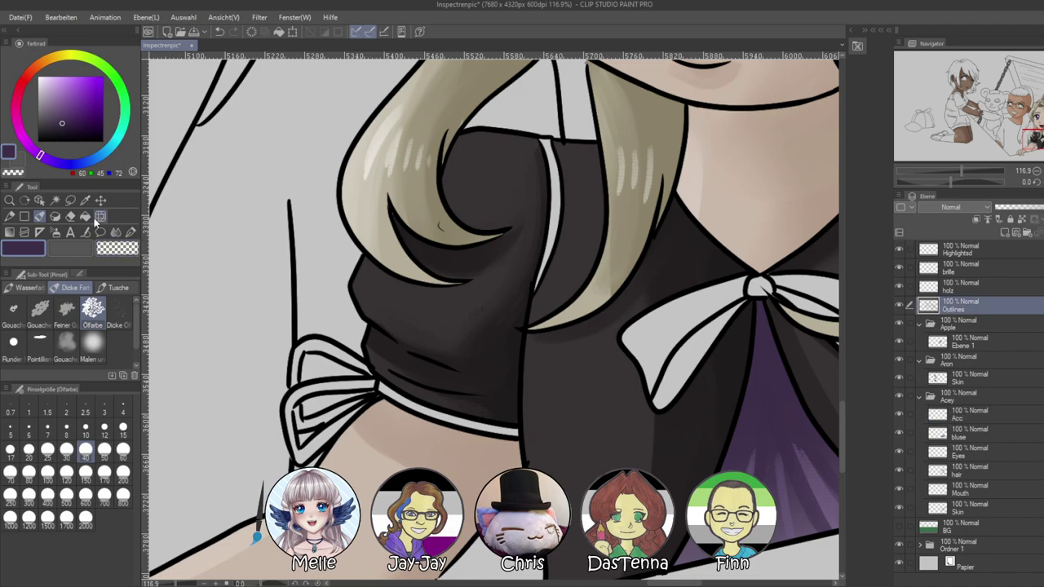
key("w")
left_click(298, 408)
left_click(298, 375, "shift")
left_click(316, 450, "shift")
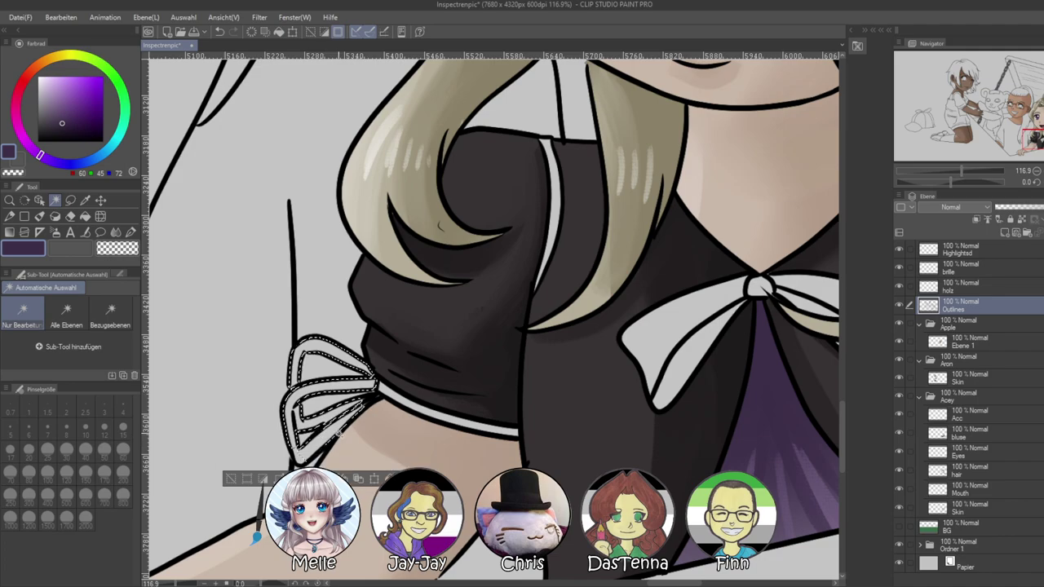
left_click(406, 398, "shift")
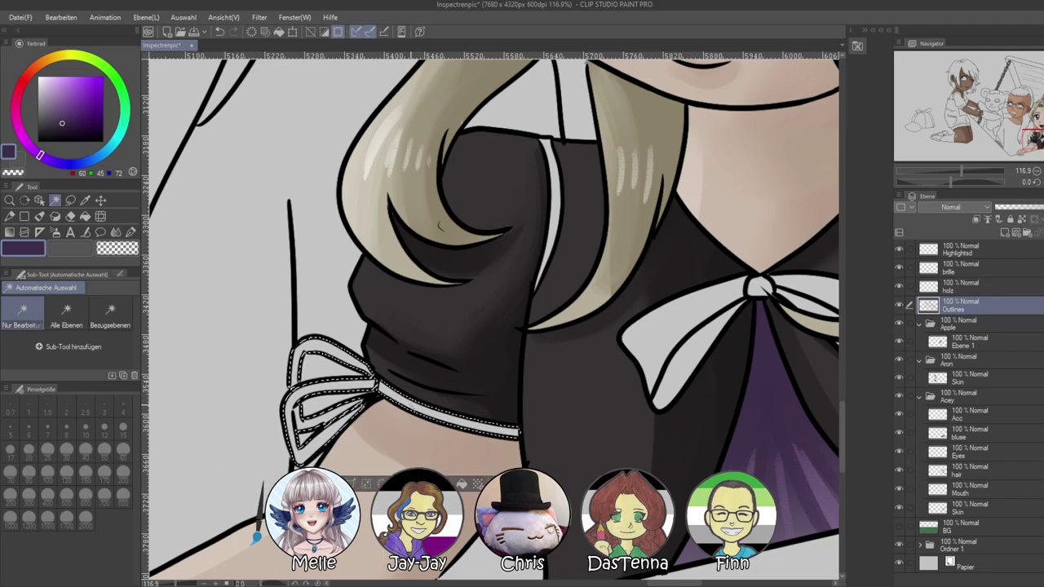
left_click(561, 278, "shift")
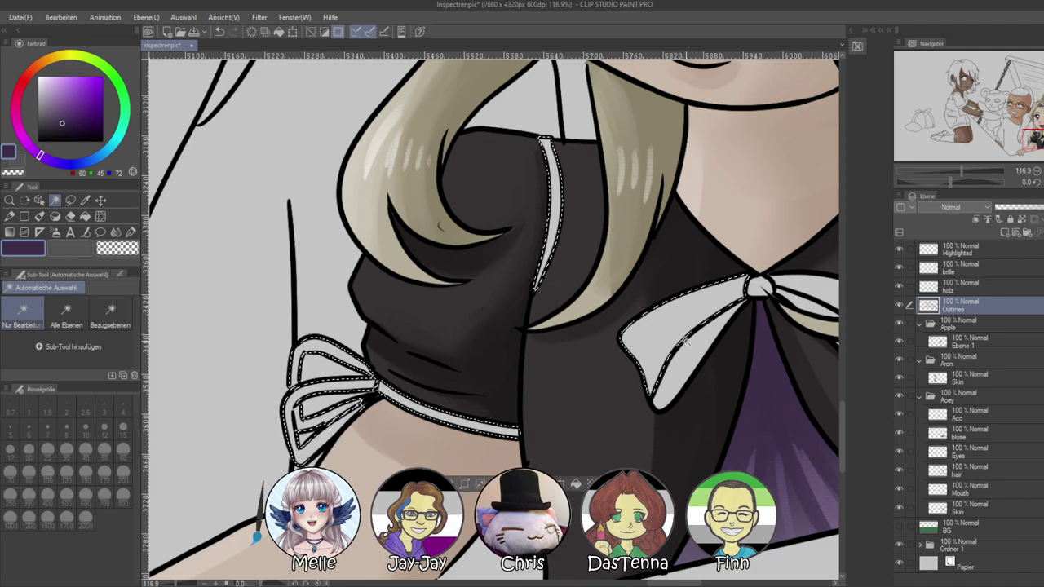
Add the chest bow's knot, loops and ends and the raised arm's shoulder seam trim to the selection
left_click(757, 287, "shift")
left_click(796, 300, "shift")
mouse_move(733, 380)
left_mouse_down()
mouse_move(531, 378)
mouse_move(380, 397)
left_mouse_up()
left_click(513, 386, "shift")
left_click(557, 381, "shift")
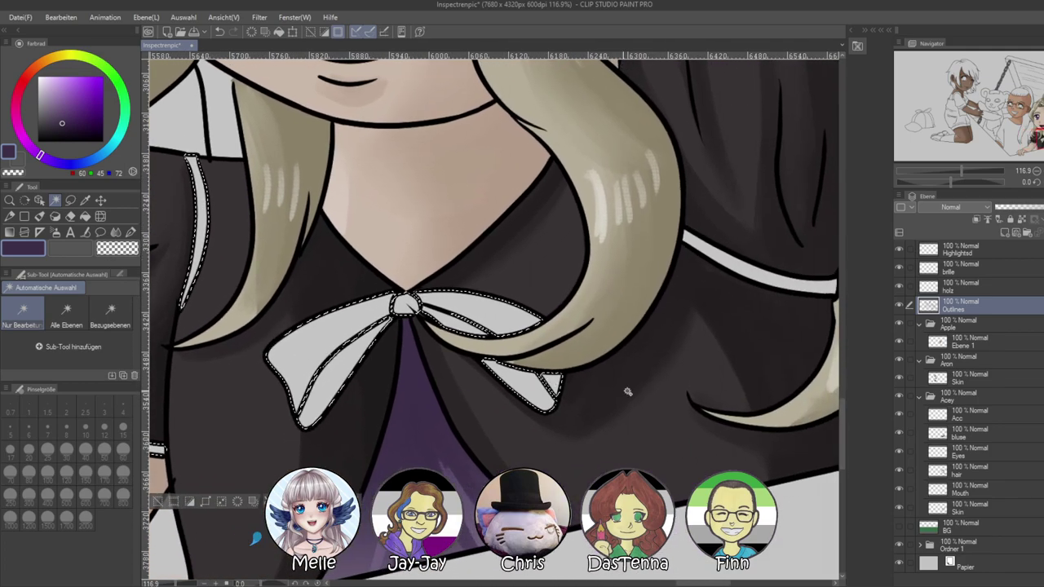
left_click_drag(615, 392, 342, 471)
left_click(522, 356, "shift")
Add the raised sleeve's cuff trim and its bow to the selection
left_click_drag(606, 341, 508, 554)
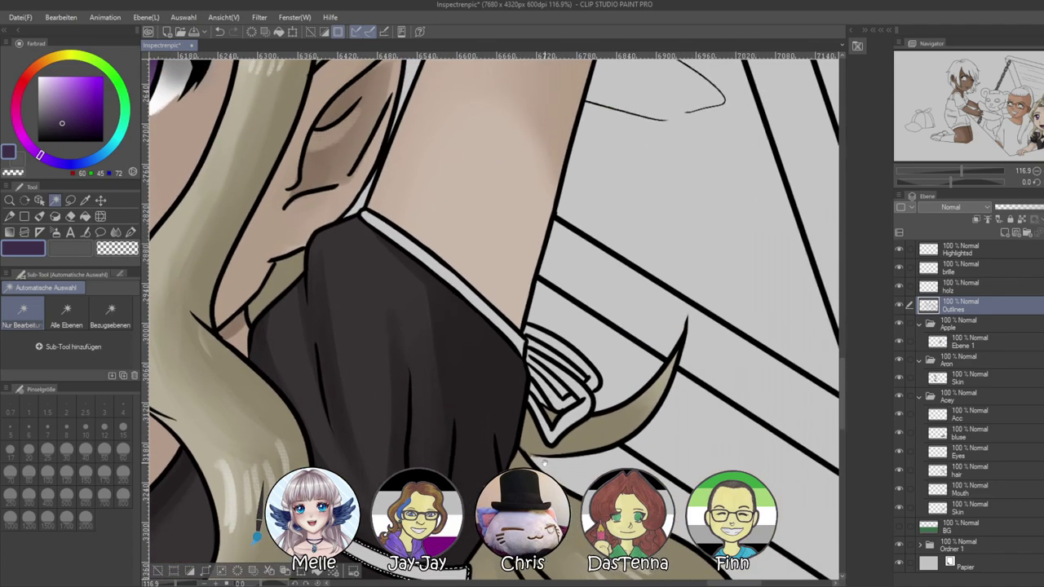
left_click(504, 327, "shift")
left_click(550, 339, "shift")
left_click(564, 394, "shift")
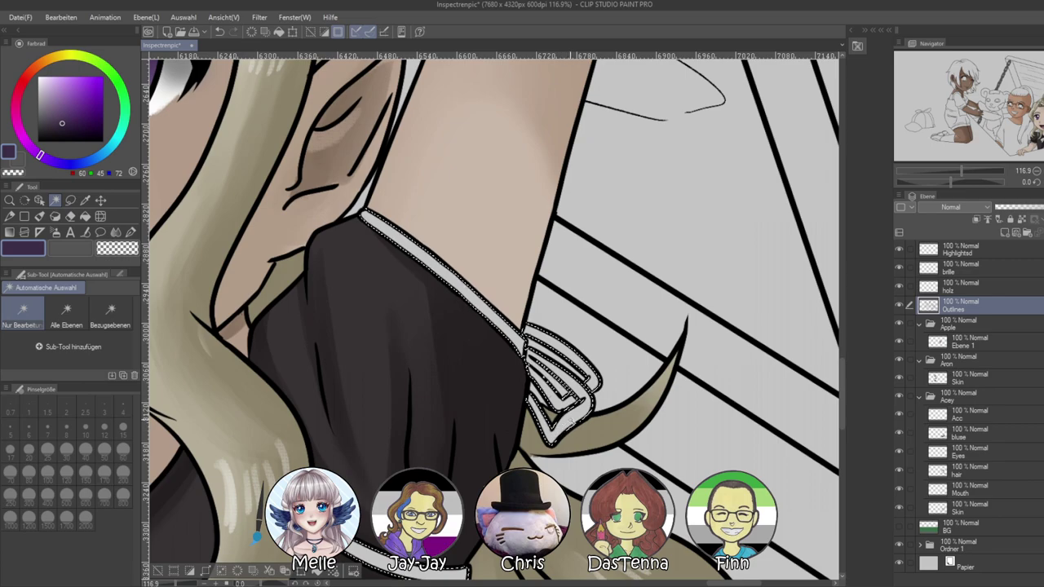
Fill the selected bows and trims on the Acc layer with purple sampled from the eye (RGB 105, 63, 139), and deselect
left_click(967, 420)
left_click_drag(346, 236, 512, 310)
right_click(274, 173)
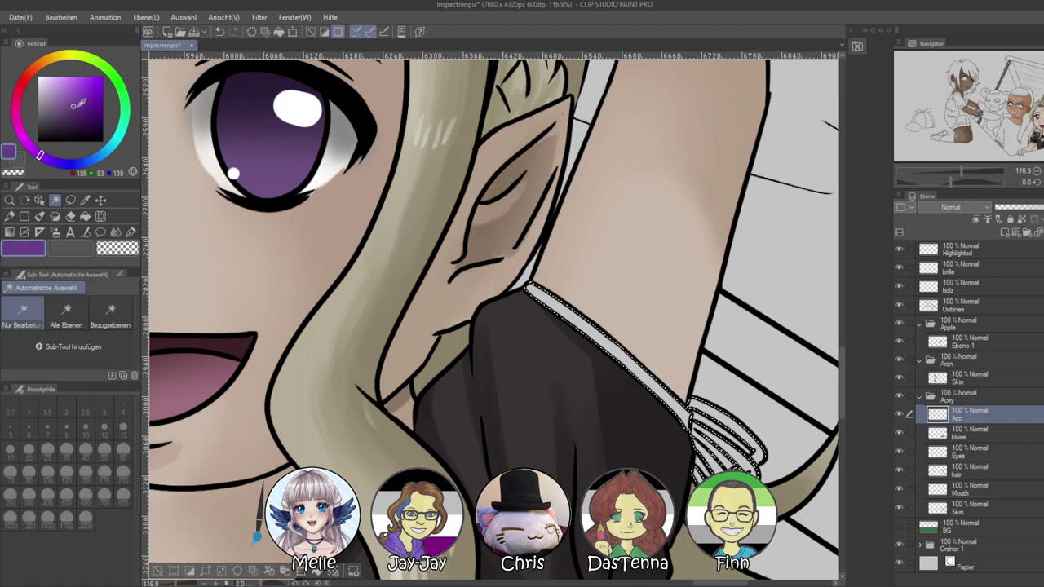
key("alt+Delete")
key("ctrl+d")
Touch up the purple fill on the lowered sleeve's bow using the Spitzfeder pen at size 8
left_click_drag(534, 457, 1035, 152)
left_click_drag(626, 404, 635, 328)
left_click_drag(961, 171, 966, 170)
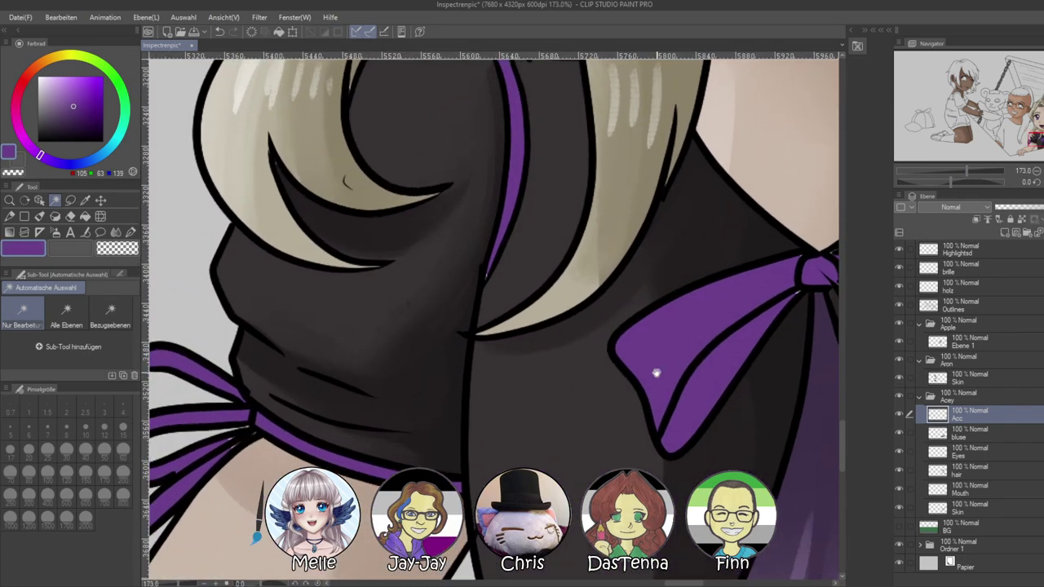
left_click_drag(661, 371, 815, 295)
left_click(129, 231)
mouse_move(964, 182)
left_mouse_down()
mouse_move(931, 181)
mouse_move(970, 175)
left_mouse_up()
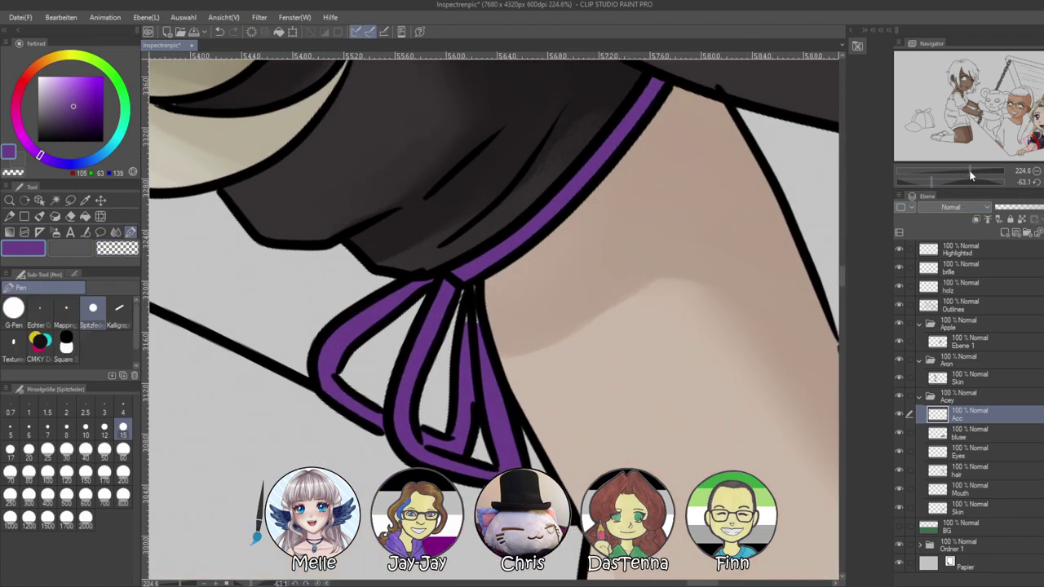
left_click(71, 432)
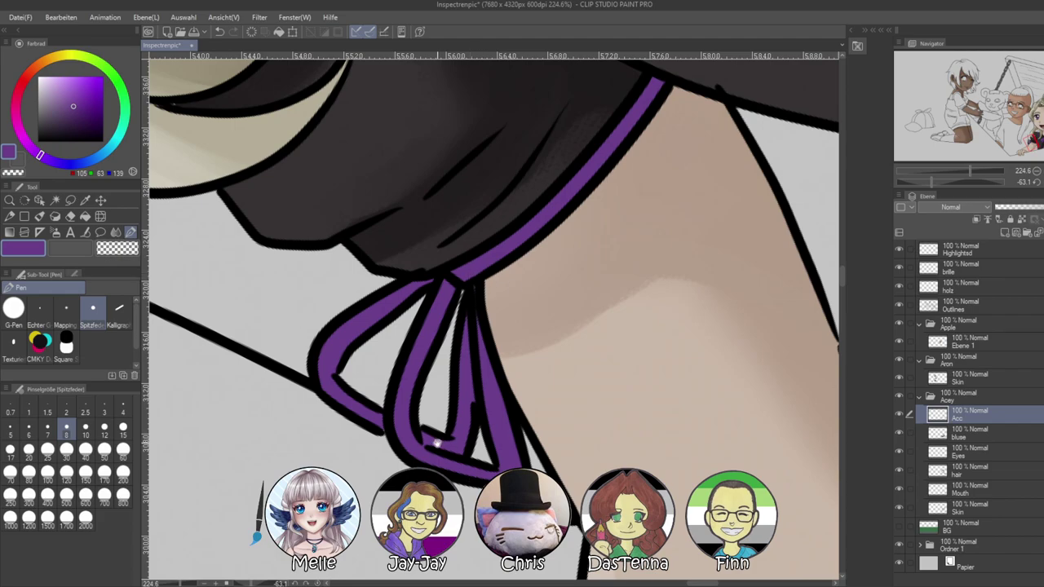
Touch up gaps in the purple fill along the trims, the chest bow and the raised sleeve's bow with the same pen
left_click_drag(487, 331, 342, 461)
left_click_drag(527, 277, 498, 518)
left_click_drag(499, 297, 476, 550)
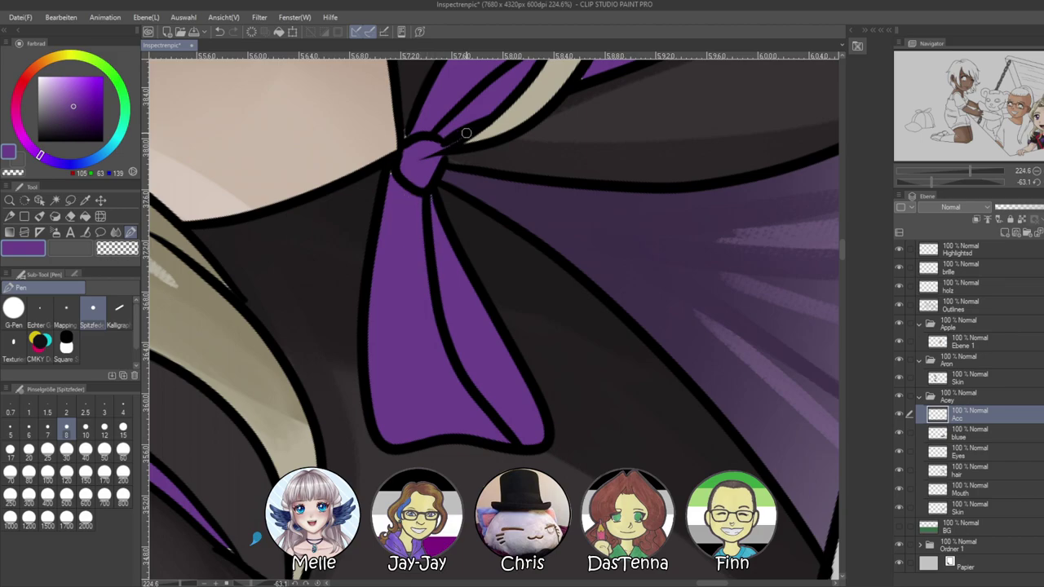
left_click_drag(500, 110, 414, 287)
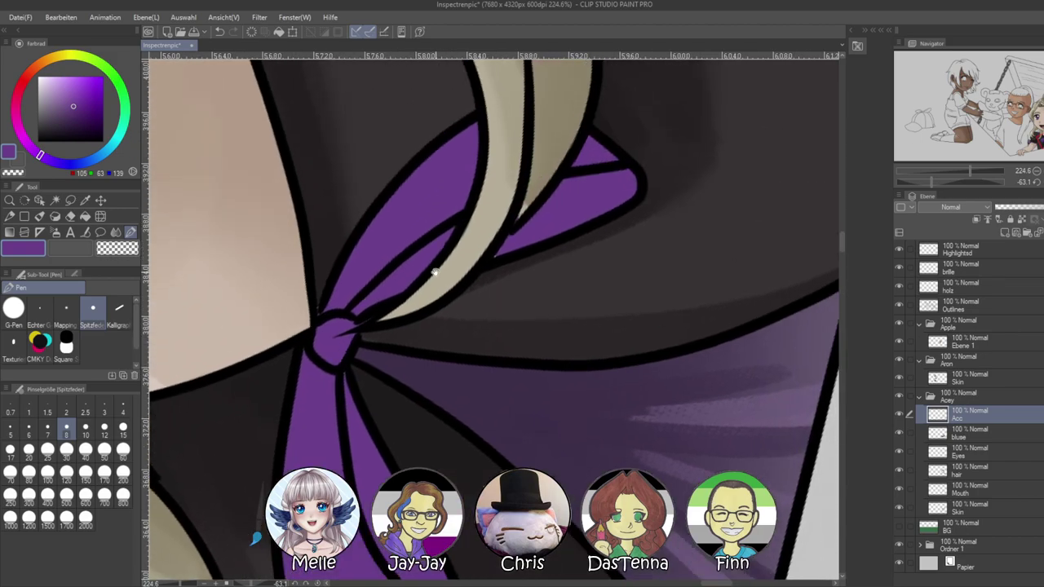
left_click_drag(574, 147, 514, 347)
left_click_drag(526, 78, 527, 305)
left_click_drag(559, 233, 549, 328)
left_click_drag(489, 287, 600, 368)
scroll(600, 368, "down", 5)
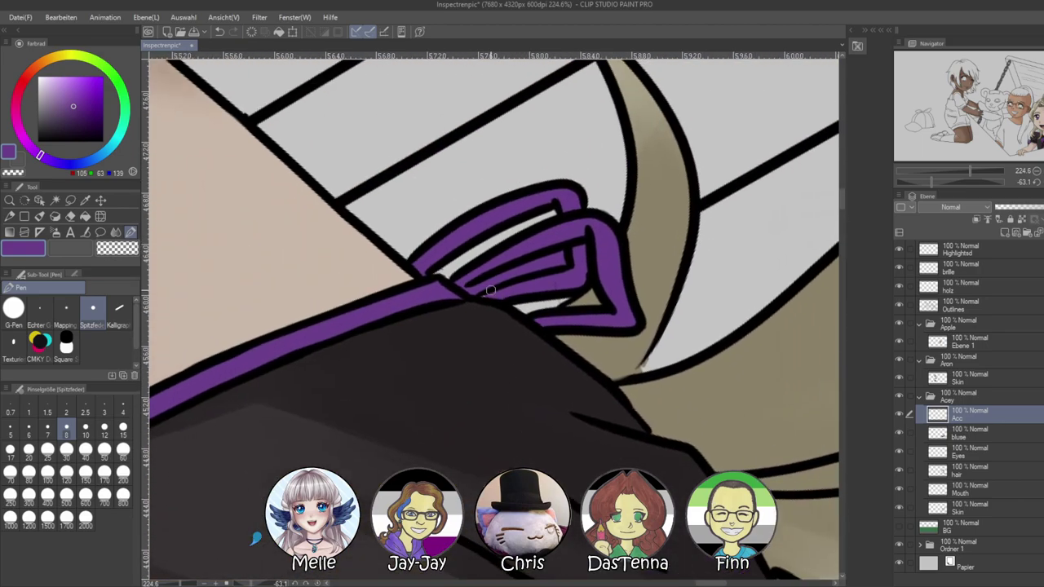
Erase the purple from the gaps inside the raised sleeve's bow by painting with the transparent colour
left_click_drag(935, 179, 969, 180)
key("c")
left_click_drag(526, 323, 524, 362)
key("ctrl+z")
left_click_drag(529, 317, 522, 392)
left_click_drag(530, 310, 520, 411)
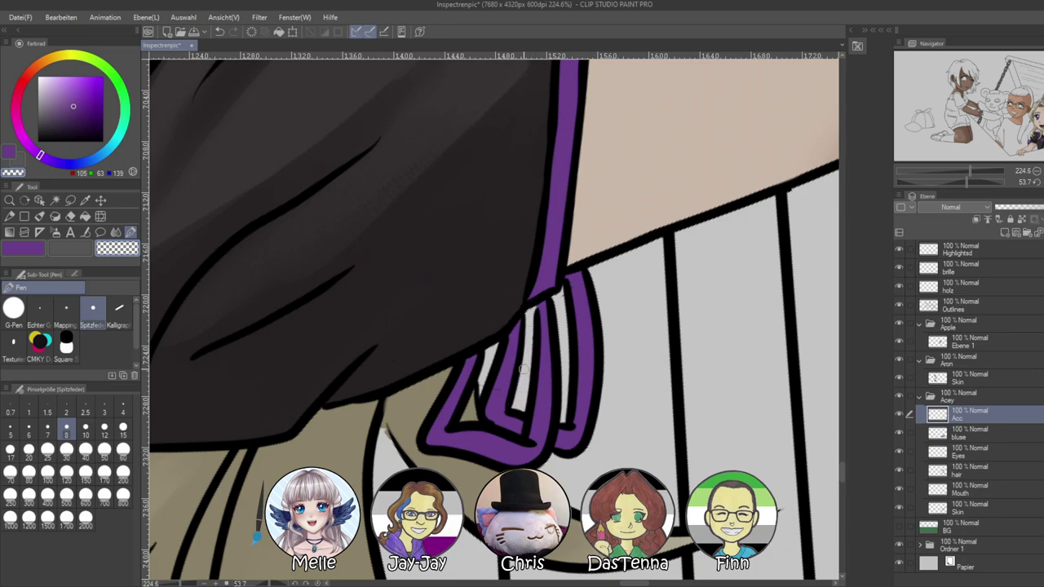
Set up the soft airbrush (Weich) with a dark purple, RGB 50, 28, 68, for shading the bows and trims
left_click(1037, 181)
left_click_drag(491, 287, 629, 356)
left_click_drag(970, 172, 954, 174)
left_click_drag(502, 519, 779, 372)
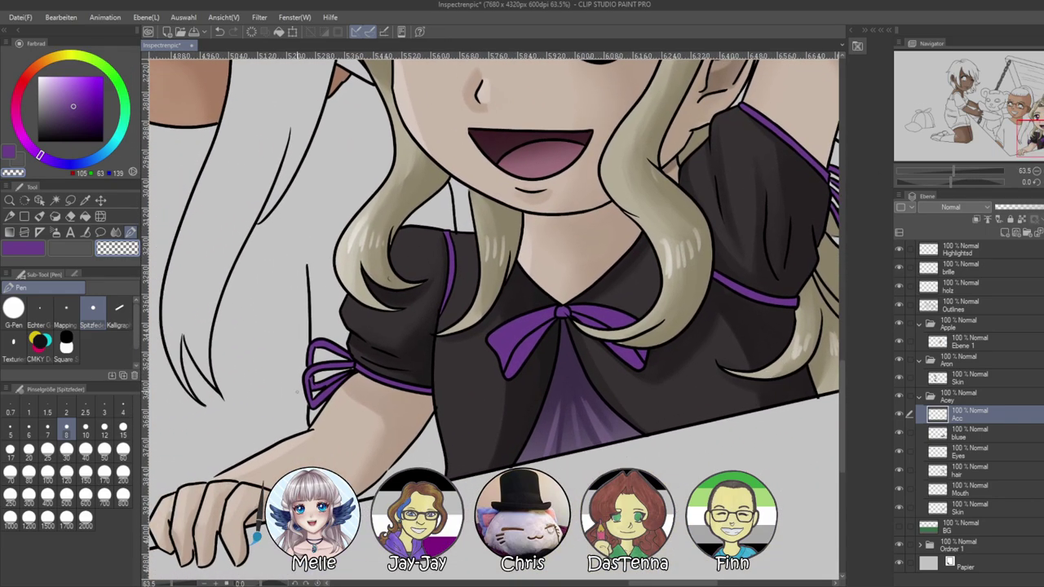
left_click(76, 124)
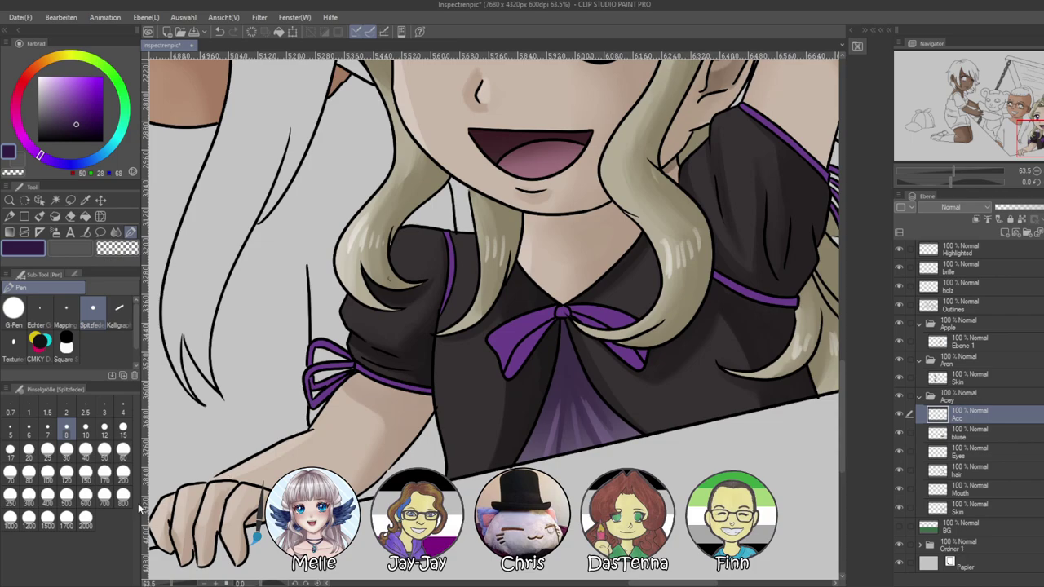
left_click(55, 232)
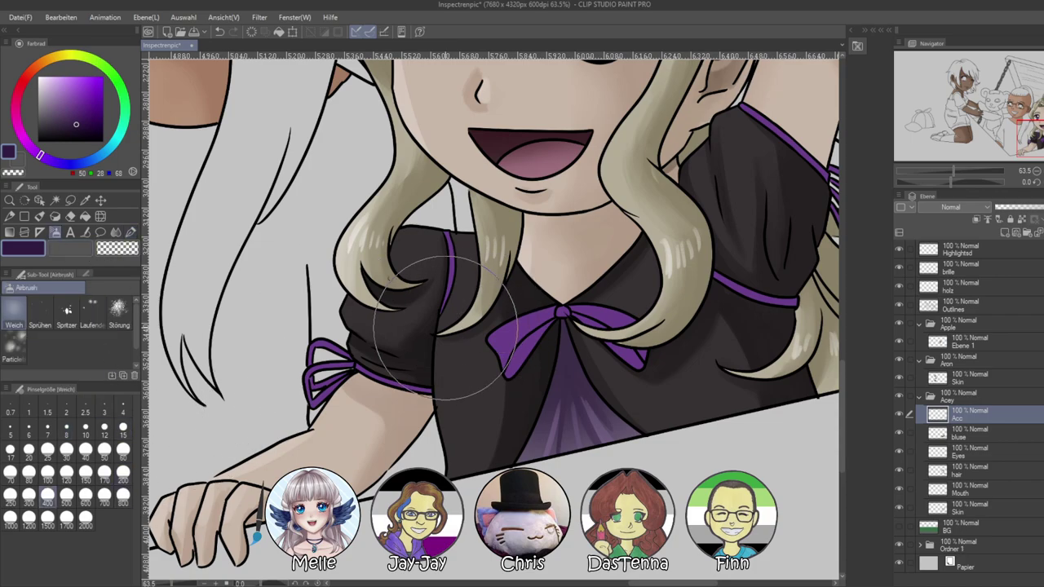
left_click(123, 475)
left_click_drag(456, 269, 477, 231)
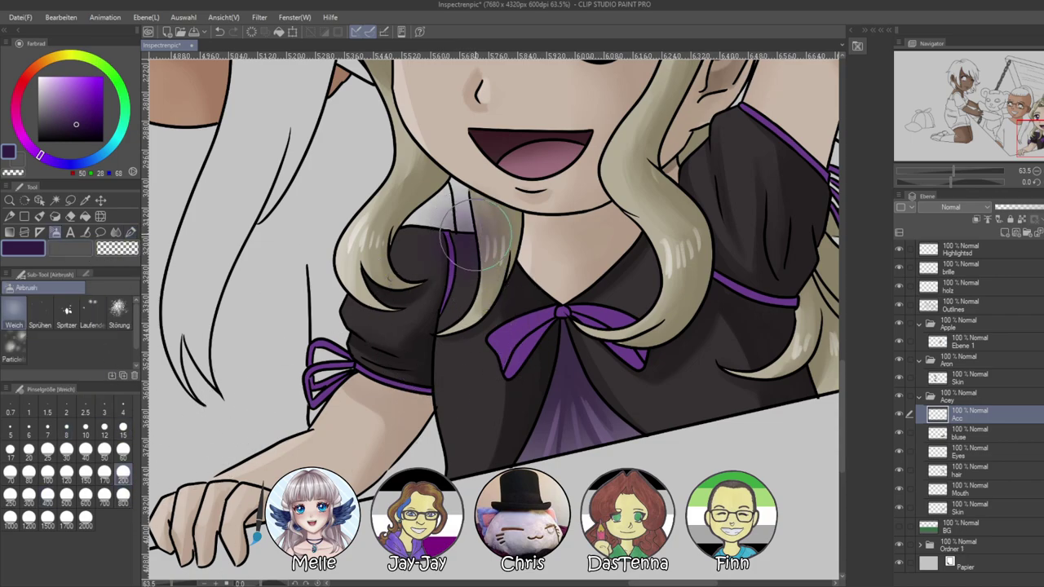
key("ctrl+z")
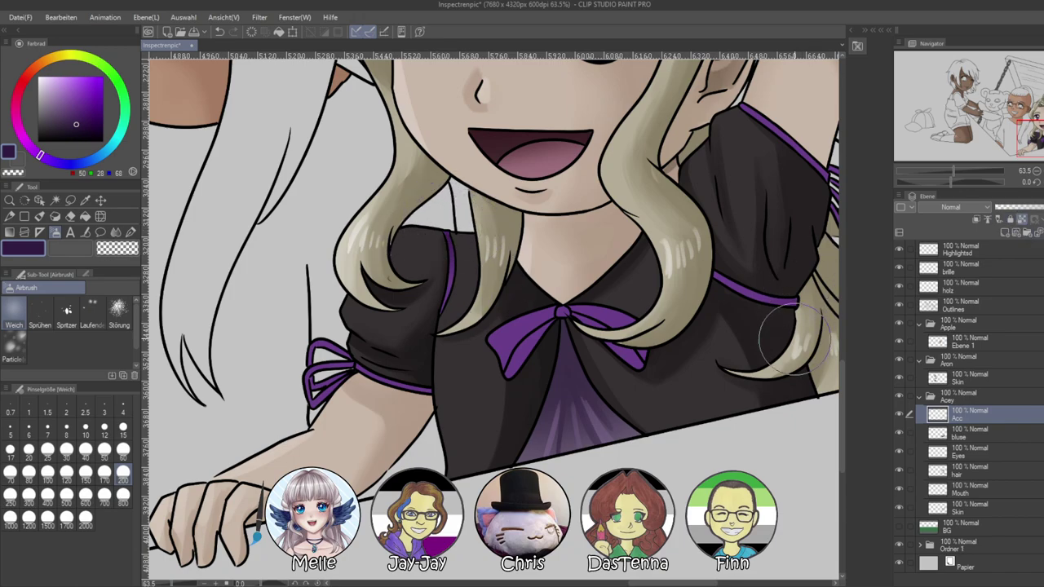
With transparent pixels locked, shade the bows and trims using the airbrush at size 60, and add highlights in lighter purple (RGB 141, 100, 174)
left_click(127, 450)
left_click_drag(441, 299, 444, 315)
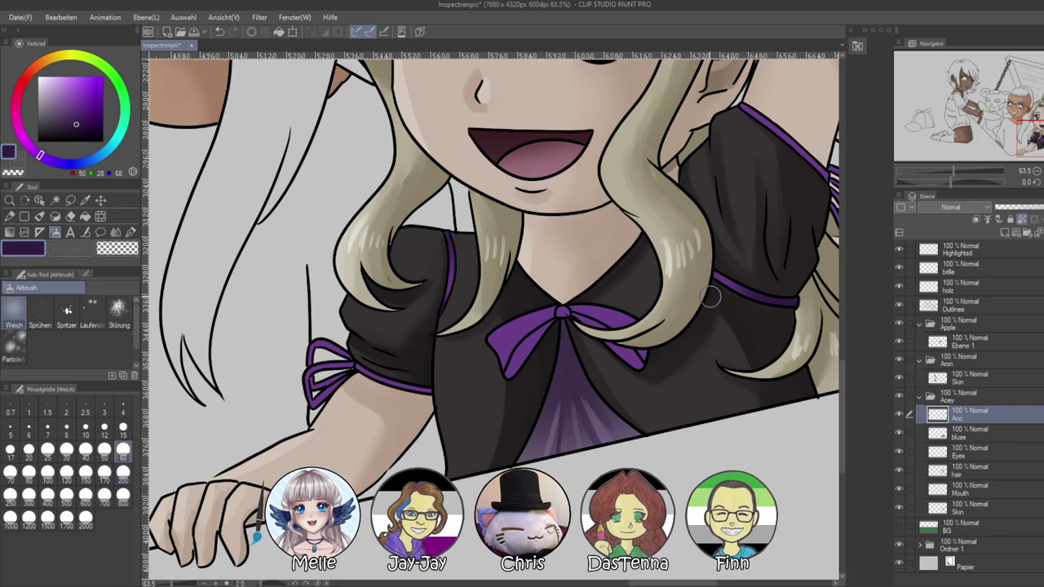
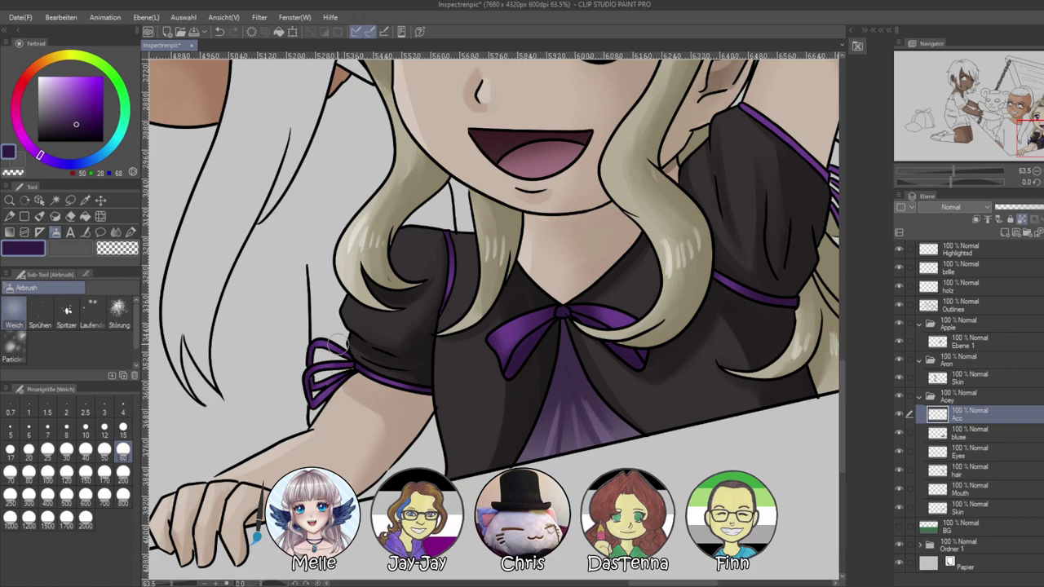
left_click_drag(533, 382, 360, 431)
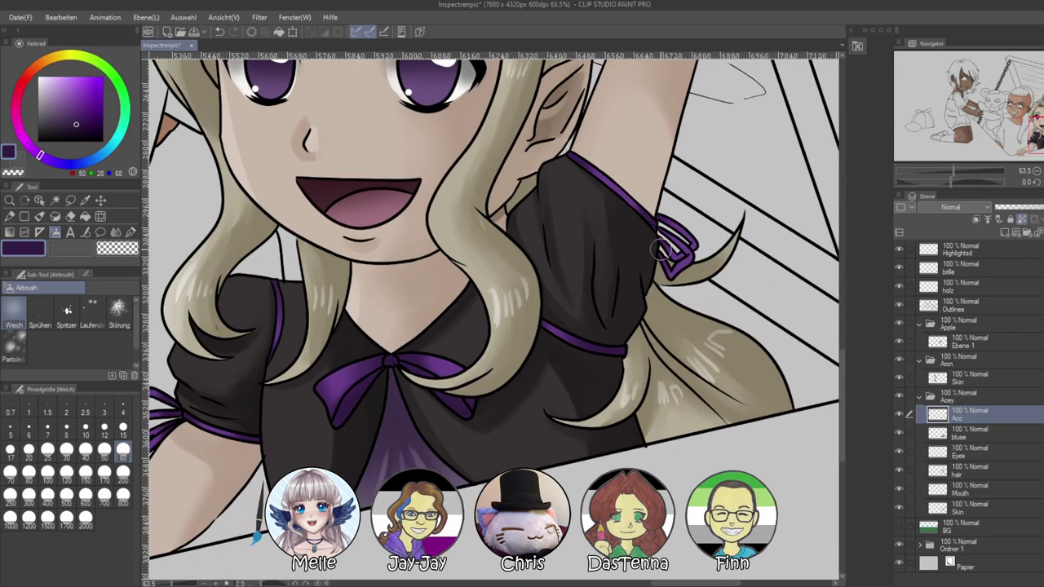
left_click_drag(549, 372, 653, 381)
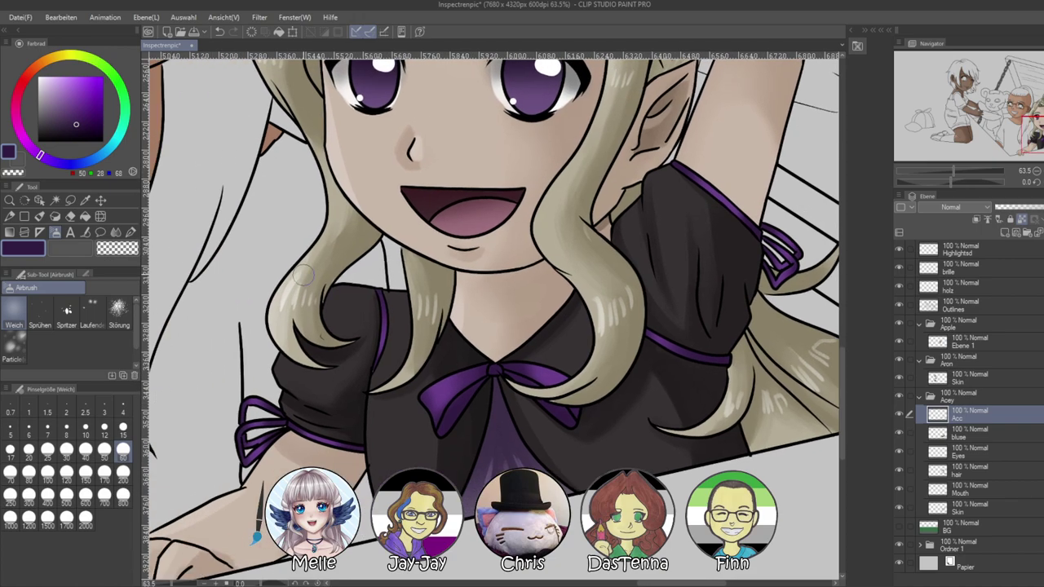
left_click(65, 97)
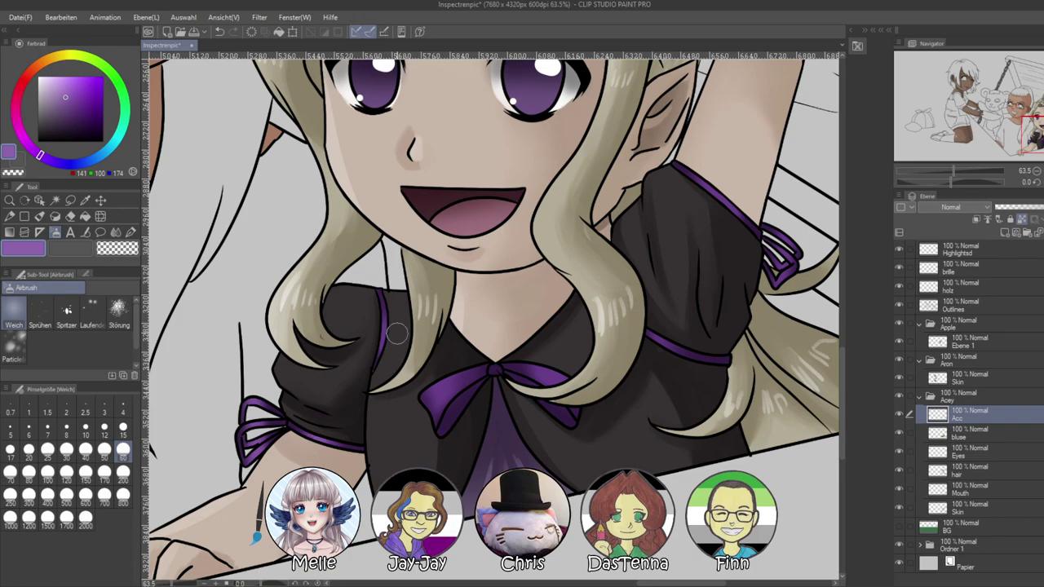
key("ctrl+z")
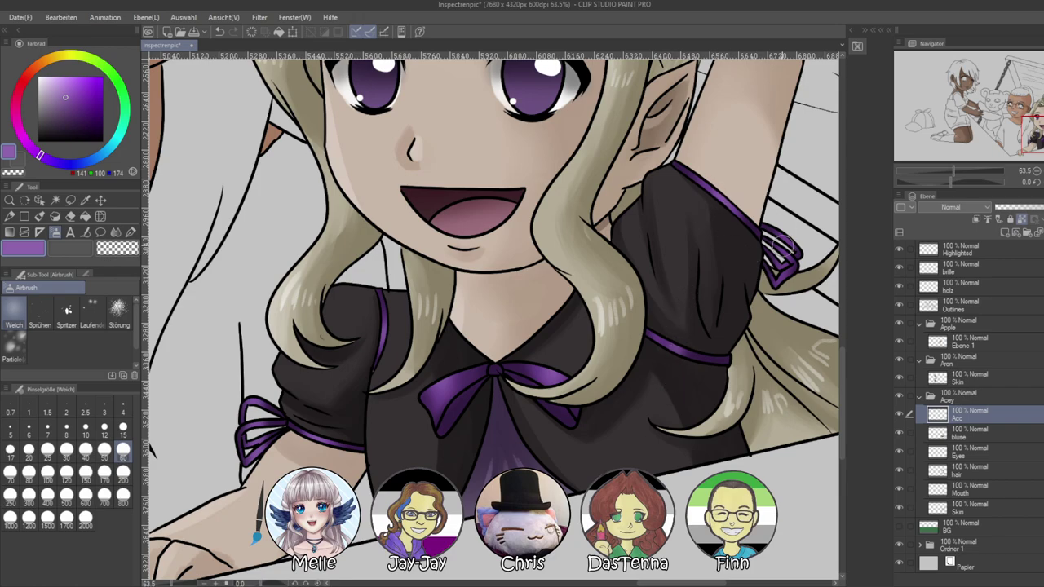
Collapse the Acey folder and add a layer named "hair" above Ebene 1 in the Apple folder
scroll(819, 538, "down", 5)
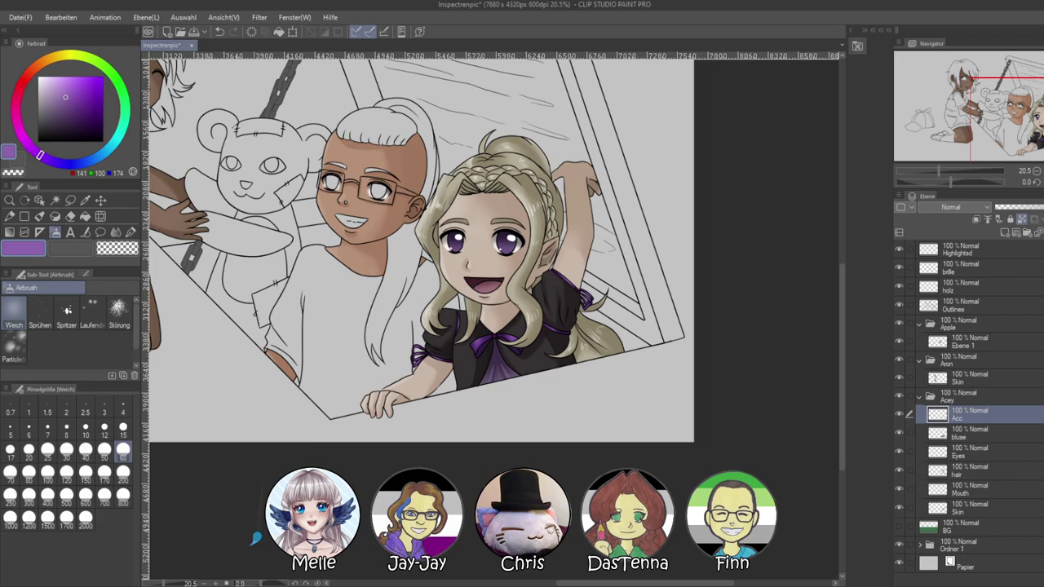
scroll(180, 236, "down", 4)
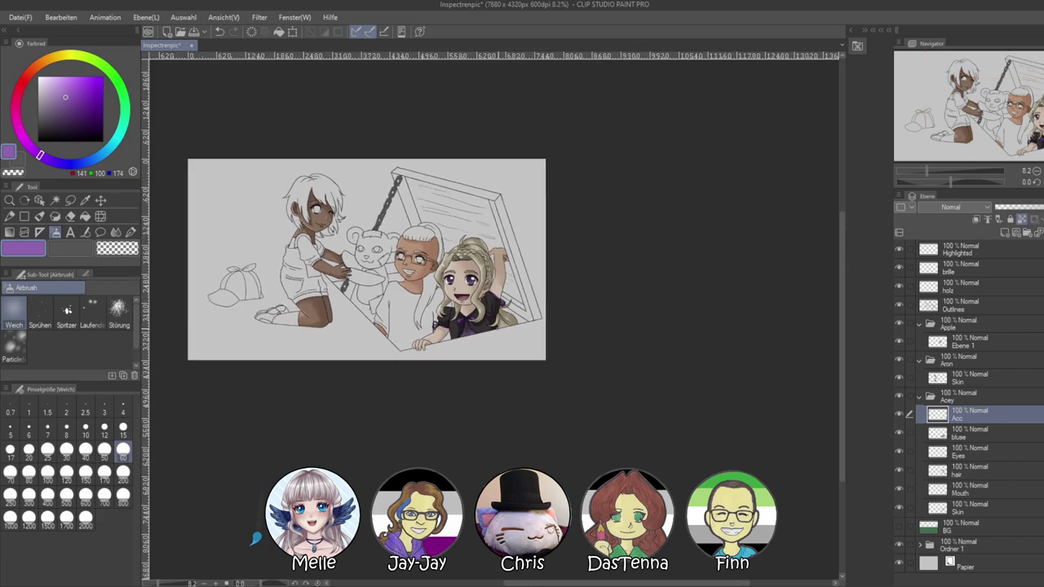
scroll(255, 538, "up", 5)
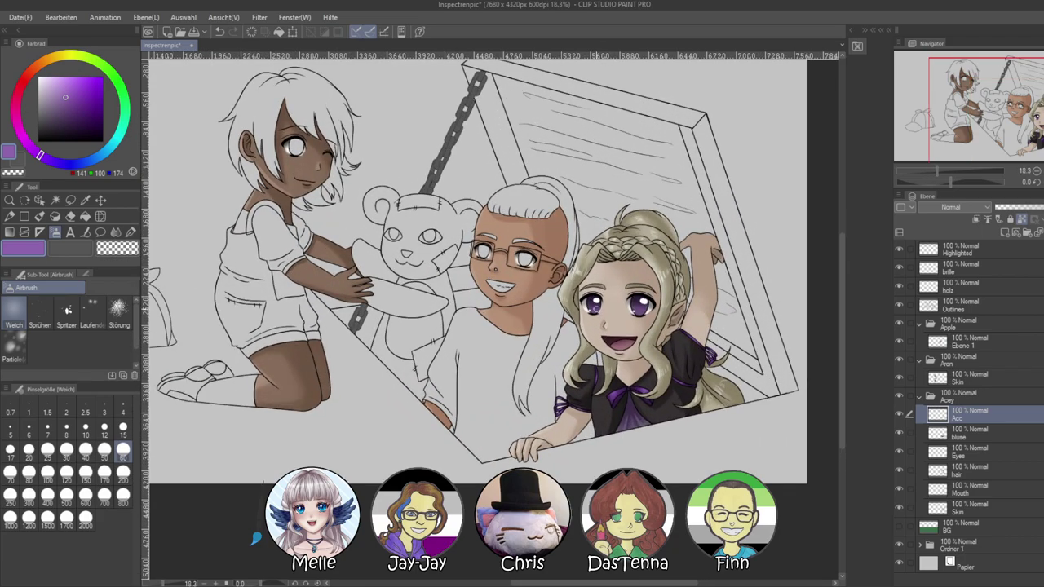
scroll(255, 538, "up", 1)
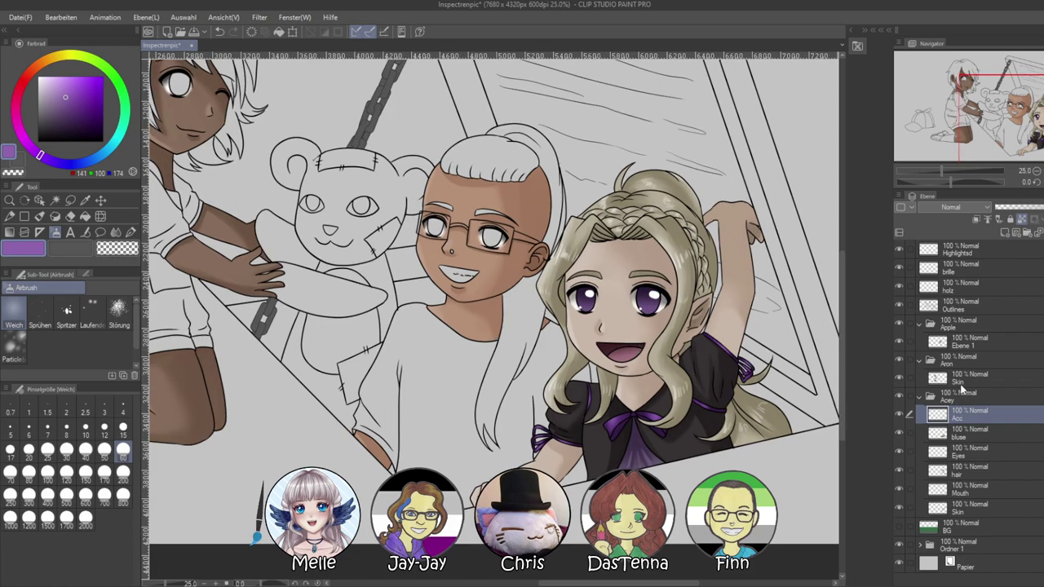
left_click(921, 397)
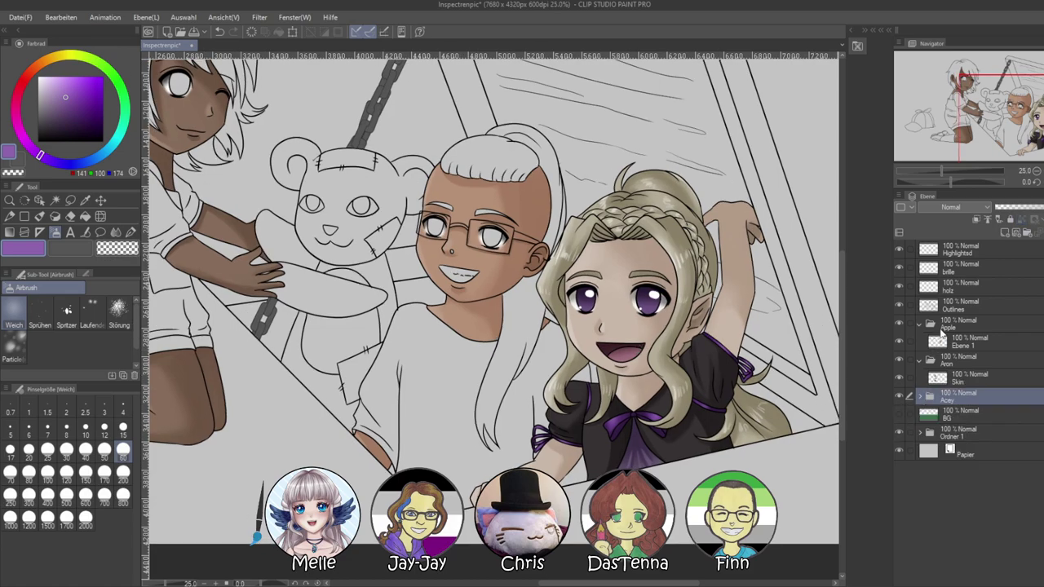
left_click(951, 343)
left_click(1007, 233)
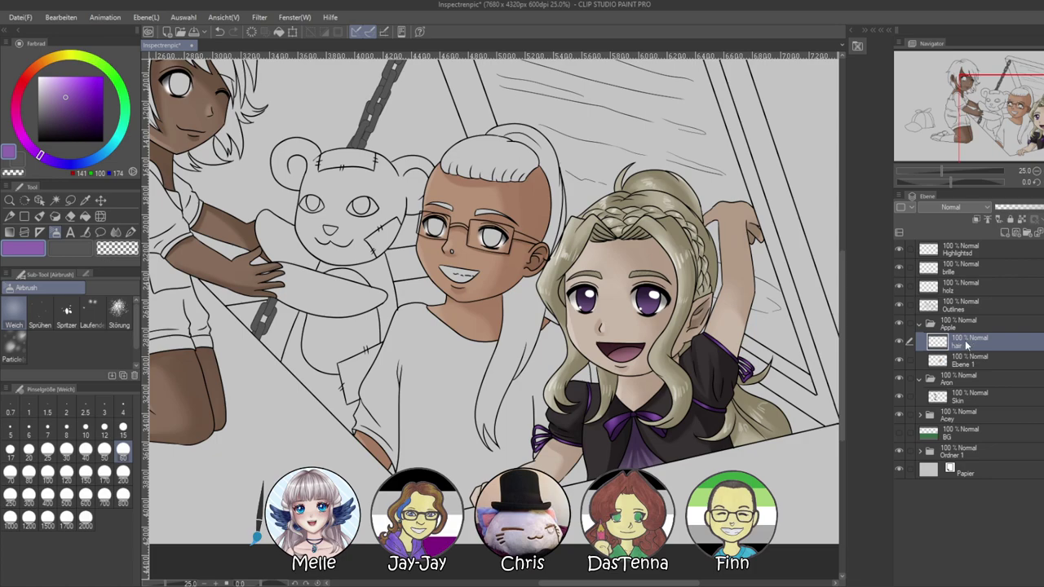
Auto-select the bespectacled character's ponytail, its upper loop and the fringe from the line art on the Outlines layer
left_click(55, 199)
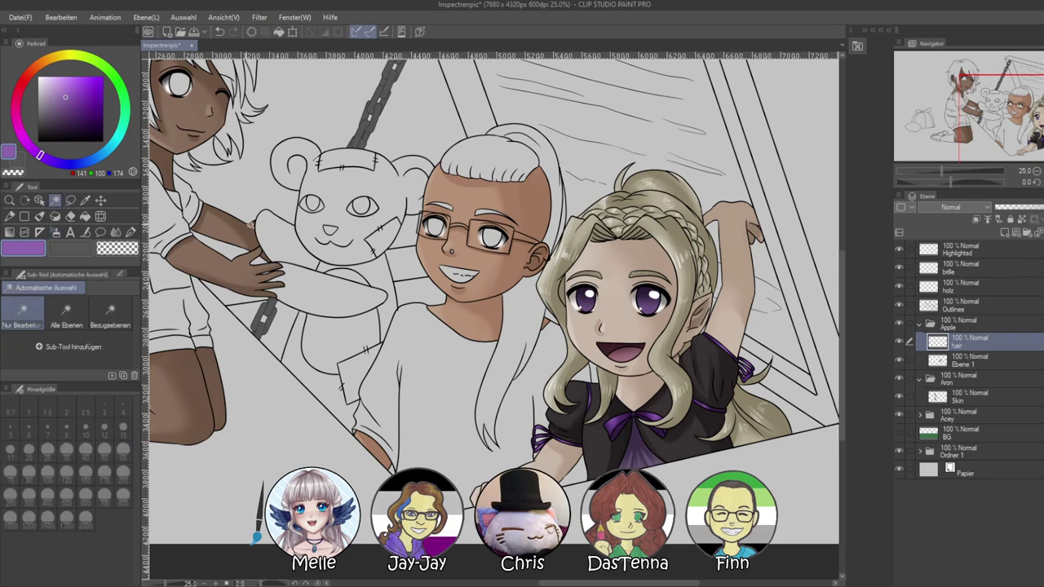
left_click(960, 308)
left_click(532, 309)
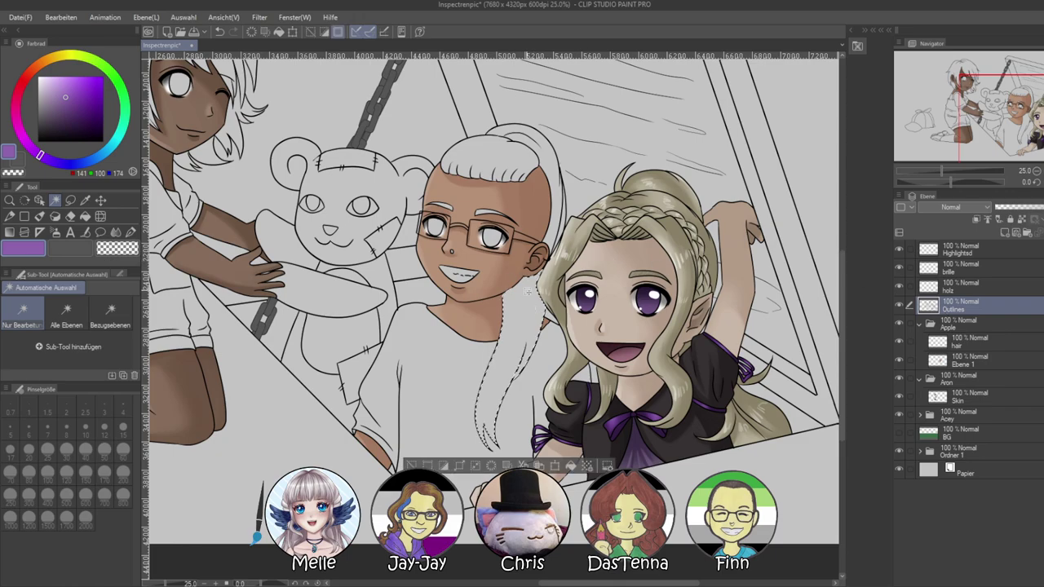
left_click(553, 243, "shift")
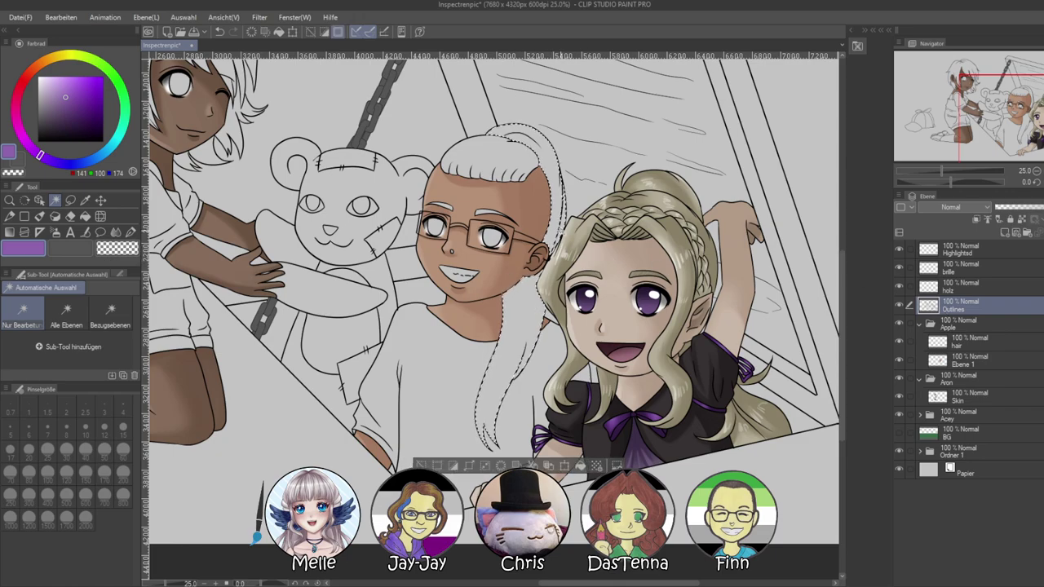
scroll(461, 172, "up", 4)
left_click(552, 151, "shift")
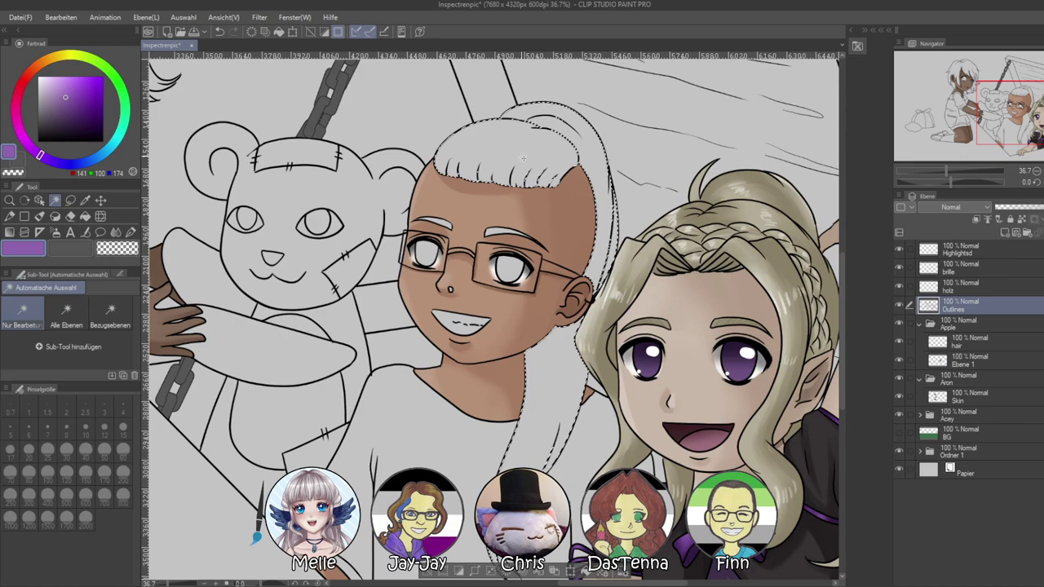
Fill the selected hair areas on the hair layer with a dark blue-grey, RGB 41, 39, 56
left_click(916, 342)
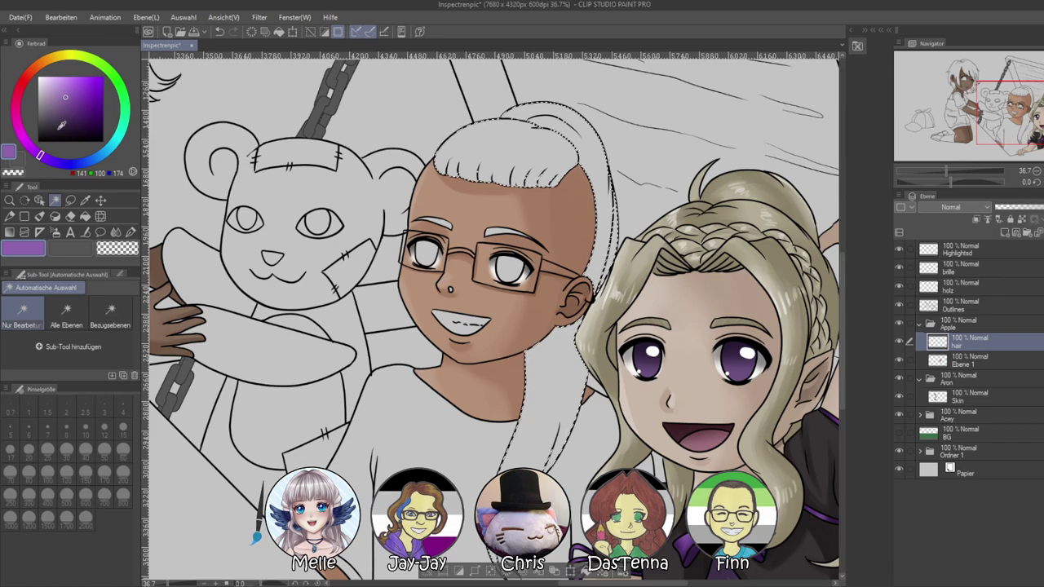
left_click(56, 163)
left_click(60, 125)
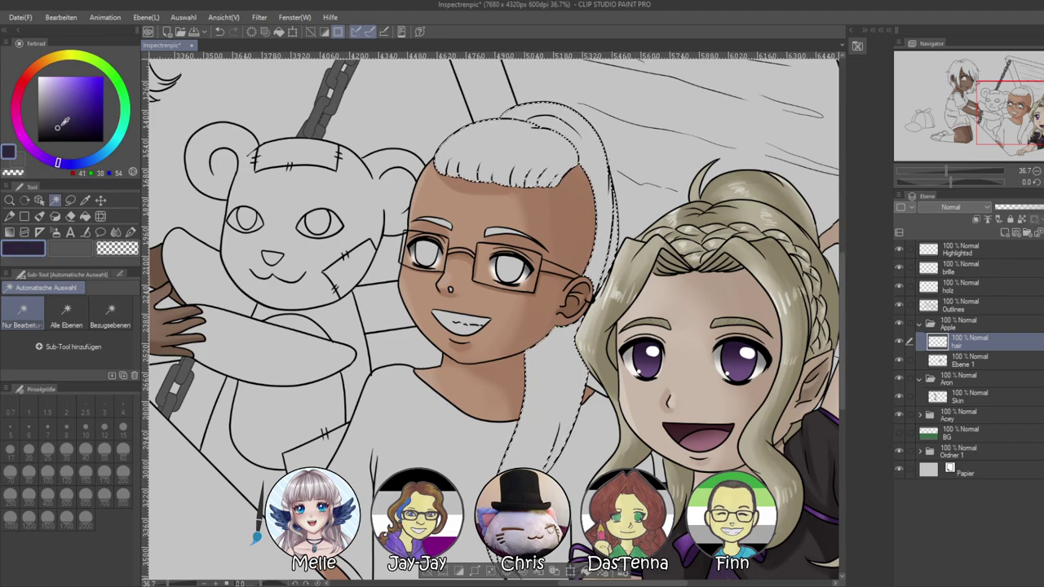
left_click(65, 162)
key("alt+BackSpace")
scroll(603, 232, "down", 2)
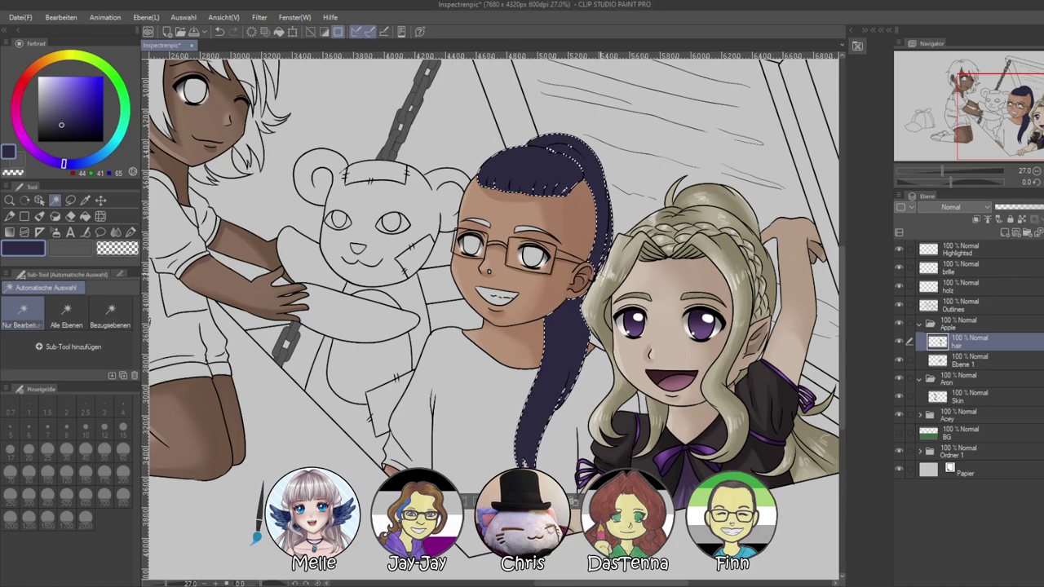
scroll(561, 193, "up", 2)
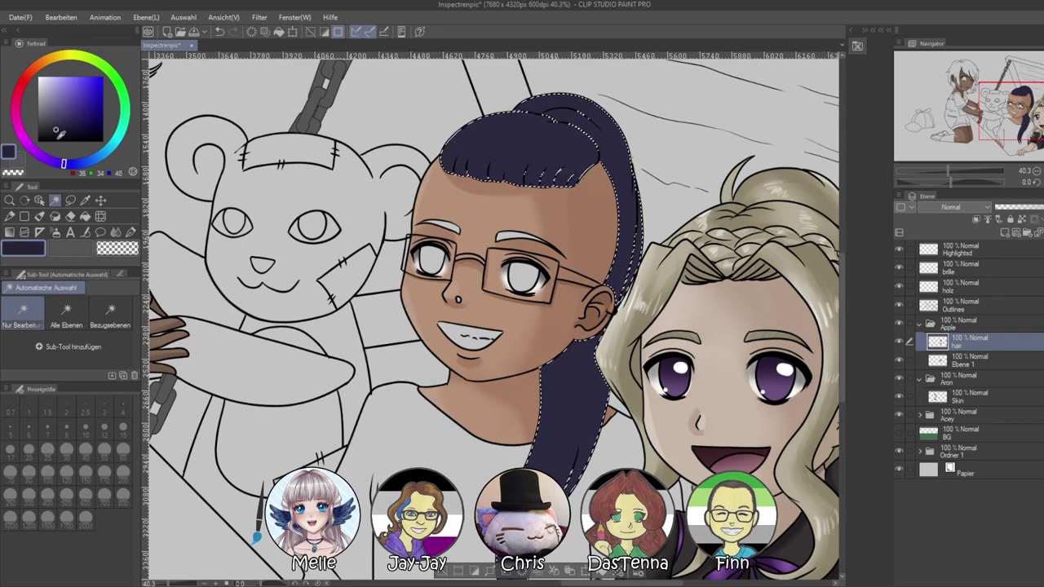
left_click_drag(58, 129, 60, 124)
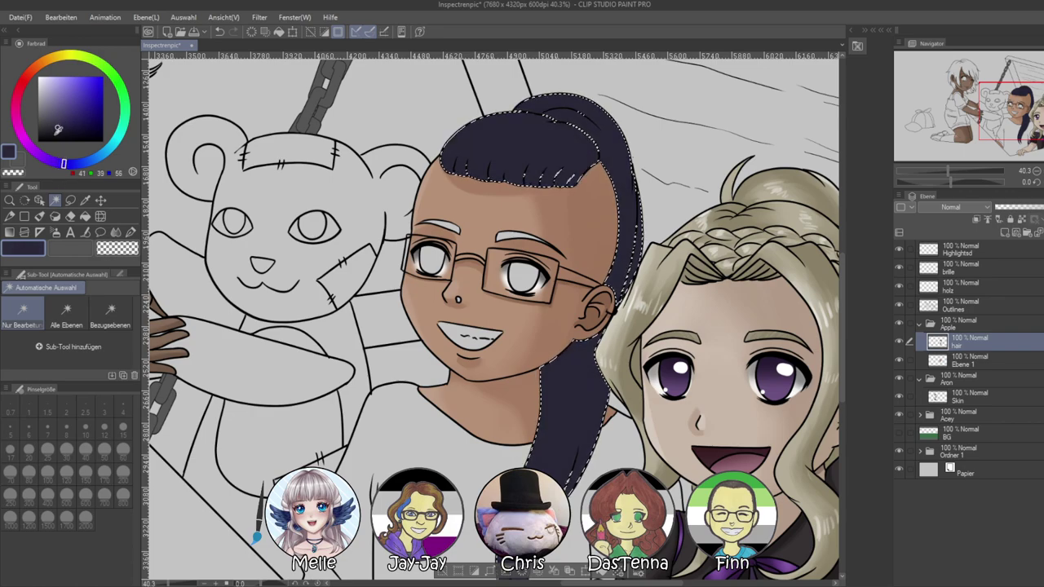
Paint shadows across the top hair and ponytail in near-black blue (RGB 23, 22, 32) with the Ölfarbe brush at size 200
left_click(58, 132)
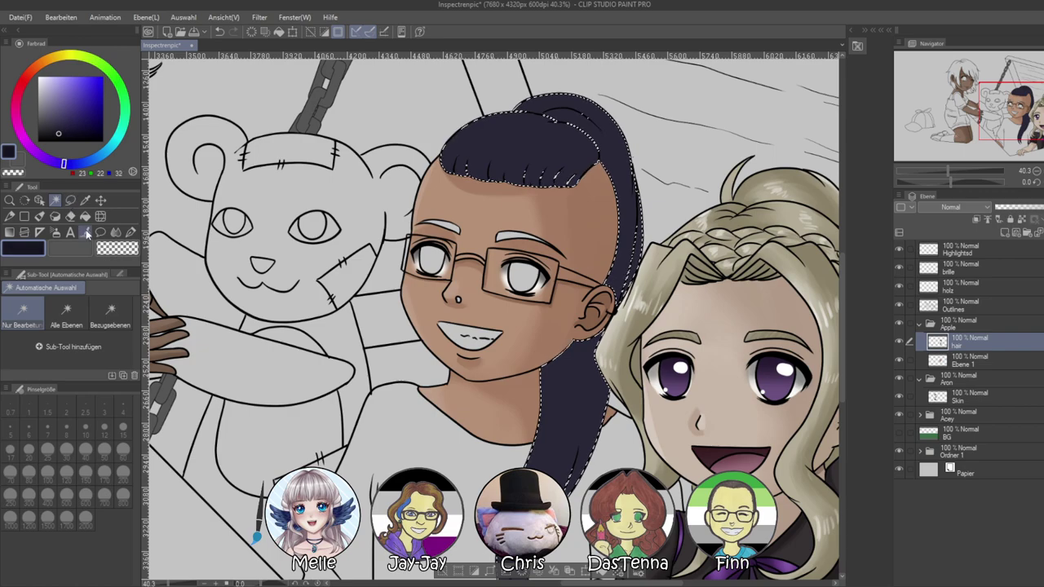
left_click(39, 233)
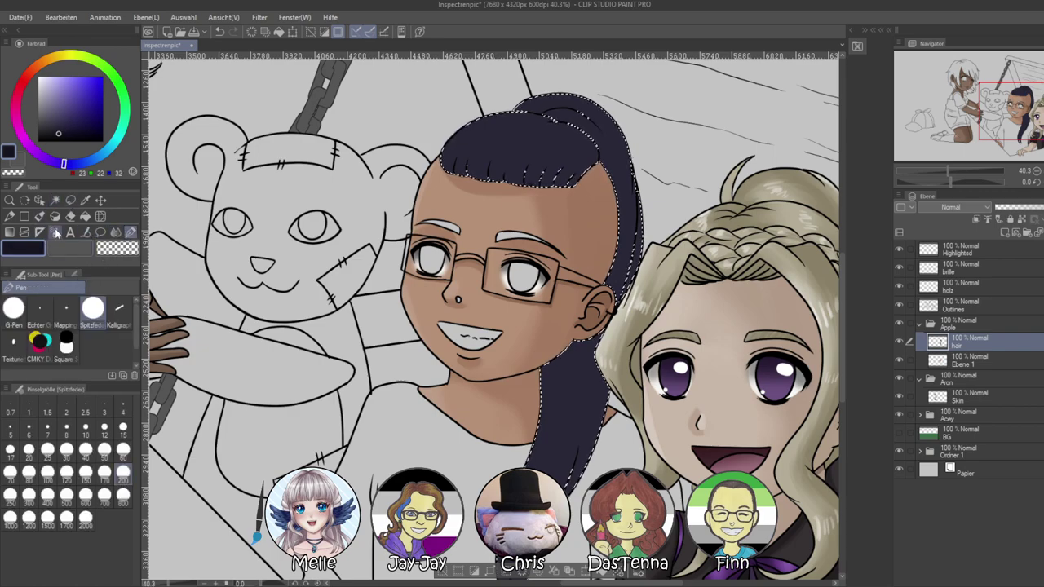
left_click(40, 216)
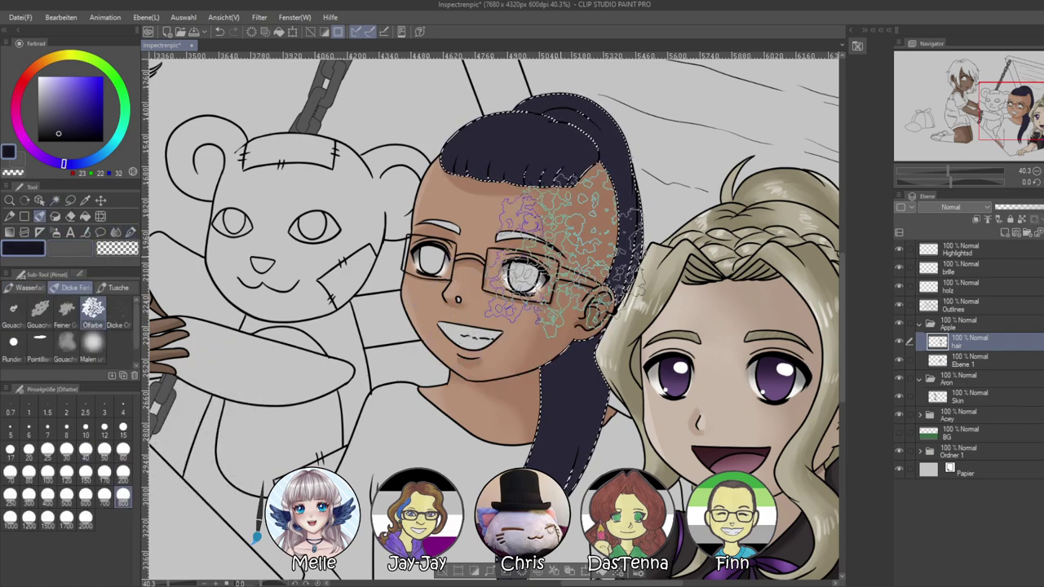
left_click(104, 472)
left_click(122, 473)
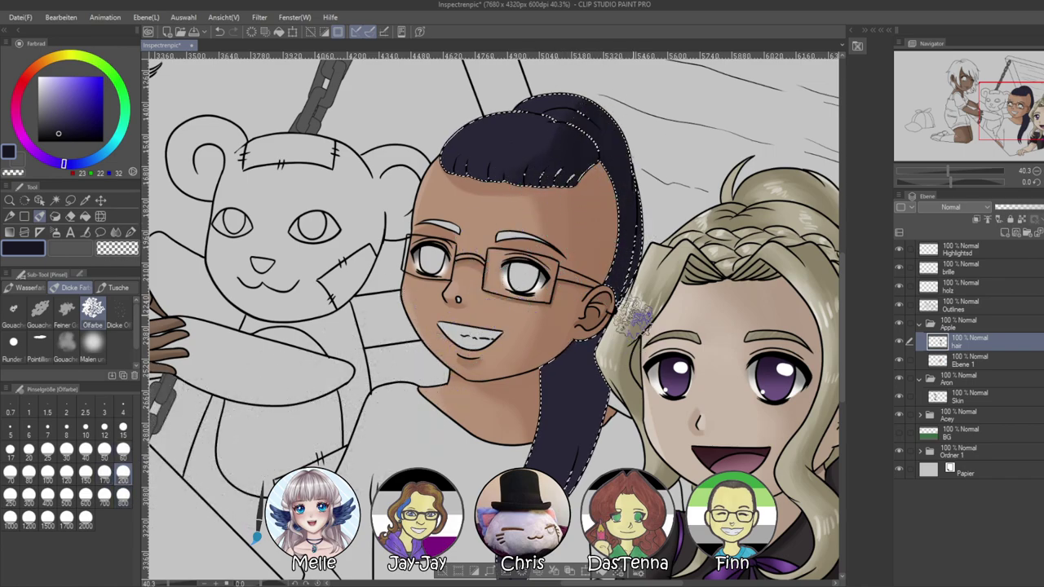
left_click_drag(639, 357, 651, 212)
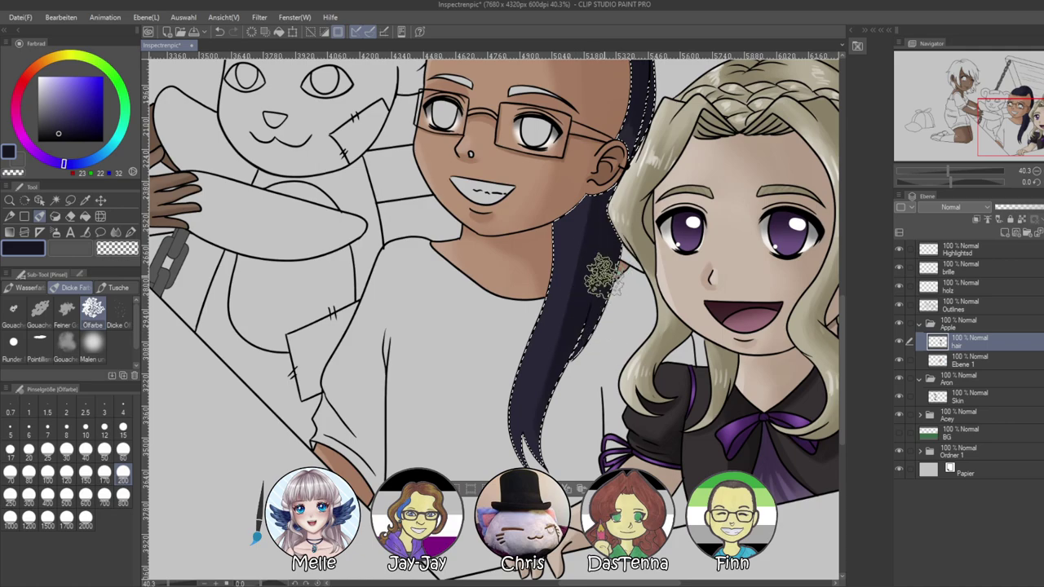
left_click_drag(569, 277, 524, 493)
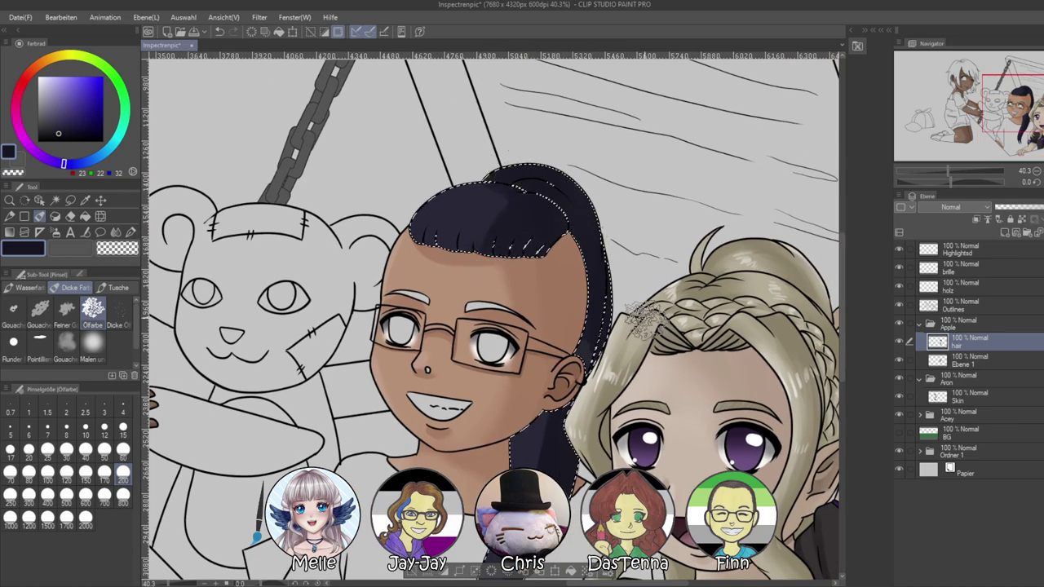
Refine the hair's shadow shapes at size 60, alternating between the sampled base colour (RGB 41, 39, 56) and shadow colour (RGB 23, 22, 33)
left_click(451, 205, "alt")
left_click_drag(467, 198, 451, 211)
left_click(120, 454)
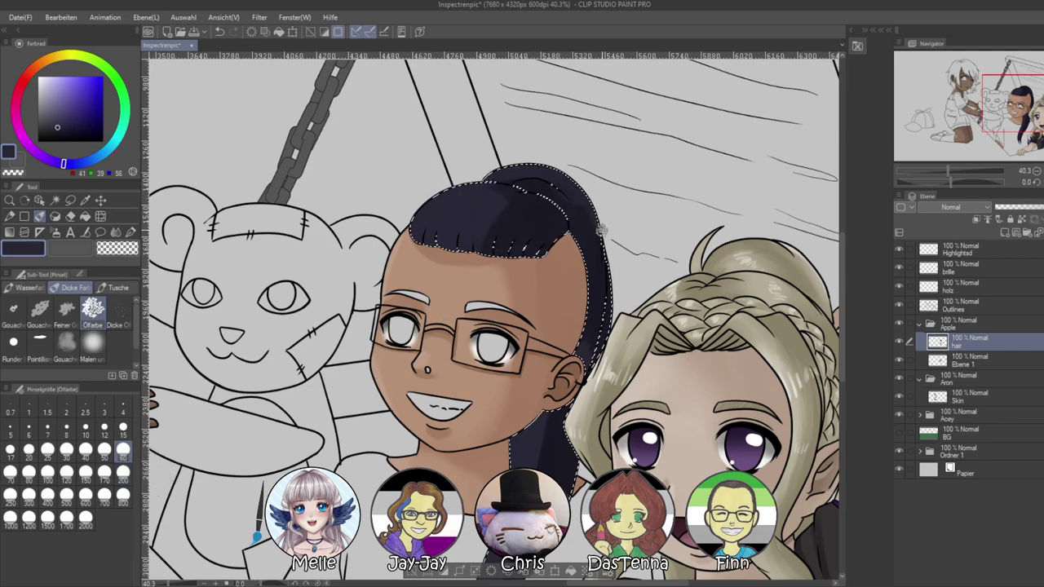
left_click_drag(527, 484, 524, 369)
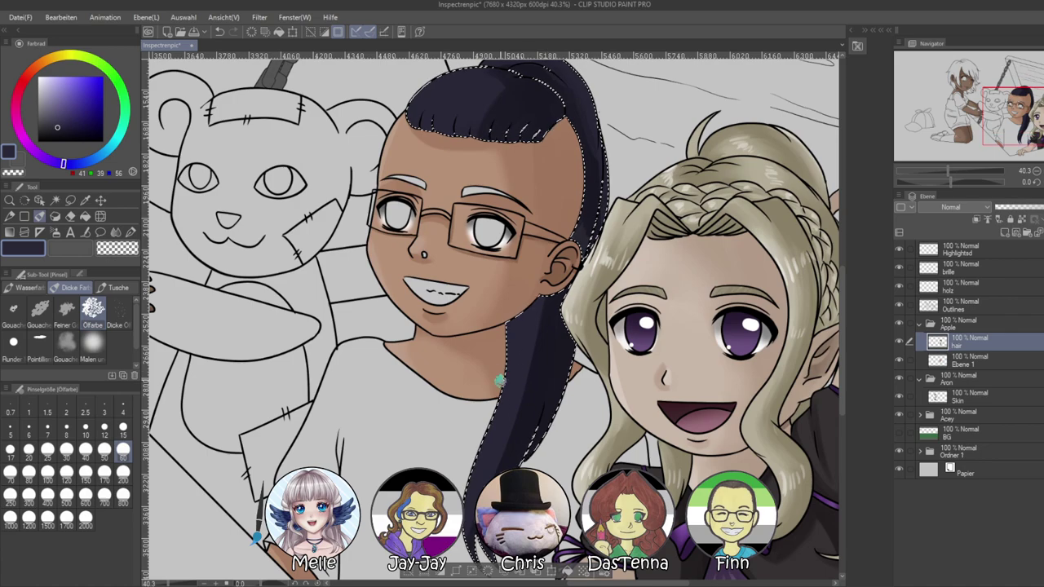
left_click(541, 304, "alt")
mouse_move(536, 295)
left_mouse_down()
mouse_move(504, 331)
mouse_move(514, 355)
left_mouse_up()
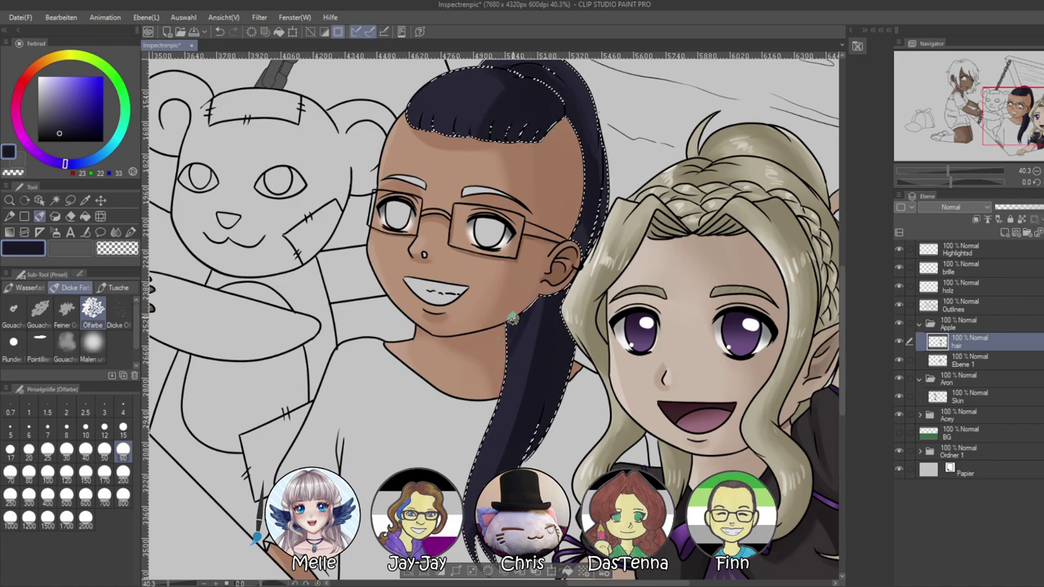
Refine the shadow shapes on the ponytail and fringe with the Ölfarbe brush, sampling hair tones RGB 41, 39, 56 and 27, 26, 38
left_click_drag(536, 302, 530, 353)
left_click_drag(539, 298, 536, 355)
mouse_move(540, 430)
left_mouse_down()
mouse_move(547, 342)
mouse_move(526, 405)
left_mouse_up()
left_click(534, 320, "alt")
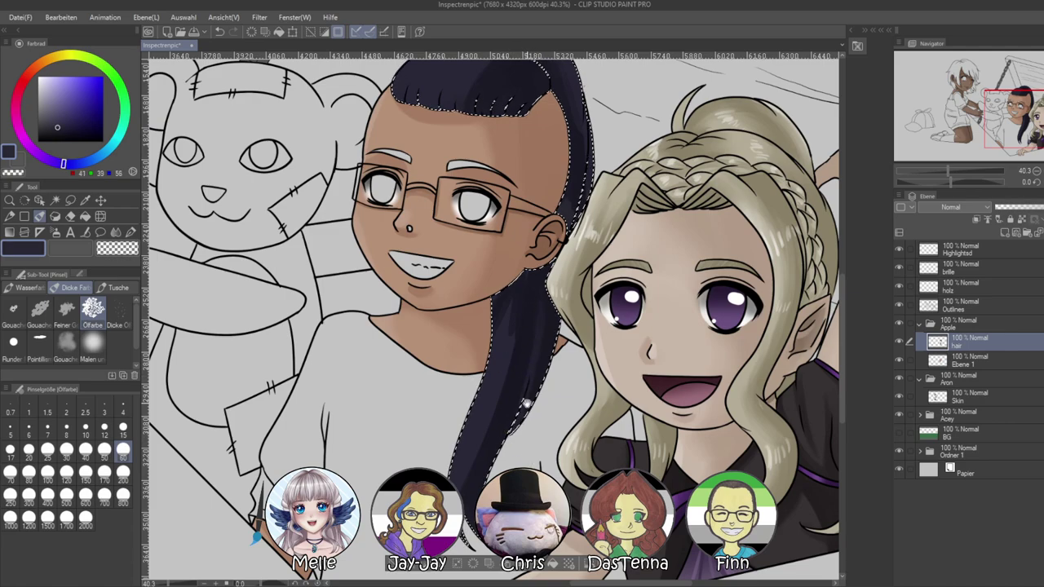
scroll(562, 292, "up", 3)
left_click(454, 165, "alt")
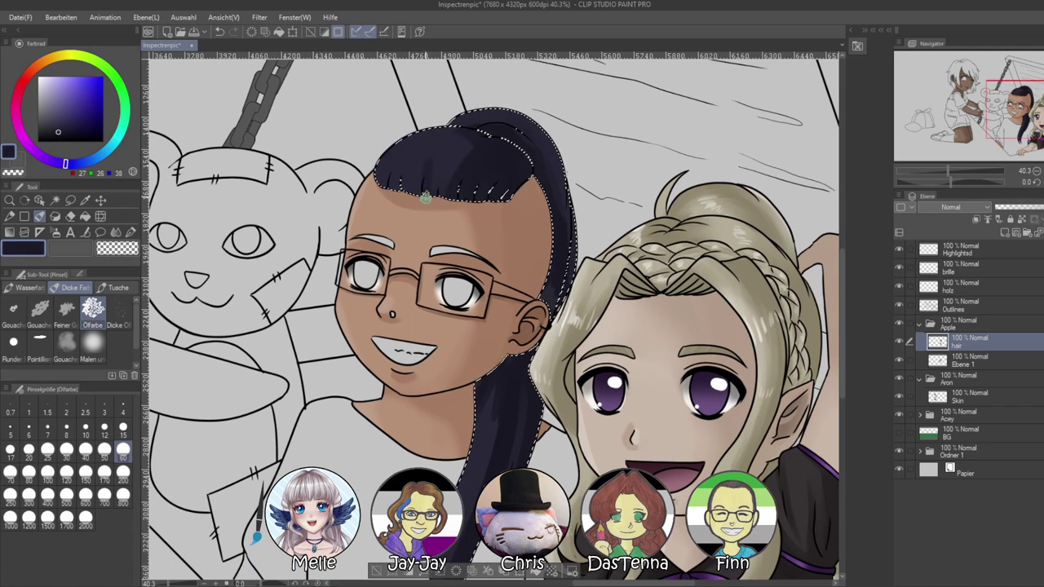
mouse_move(403, 178)
left_mouse_down()
mouse_move(390, 191)
mouse_move(436, 201)
left_mouse_up()
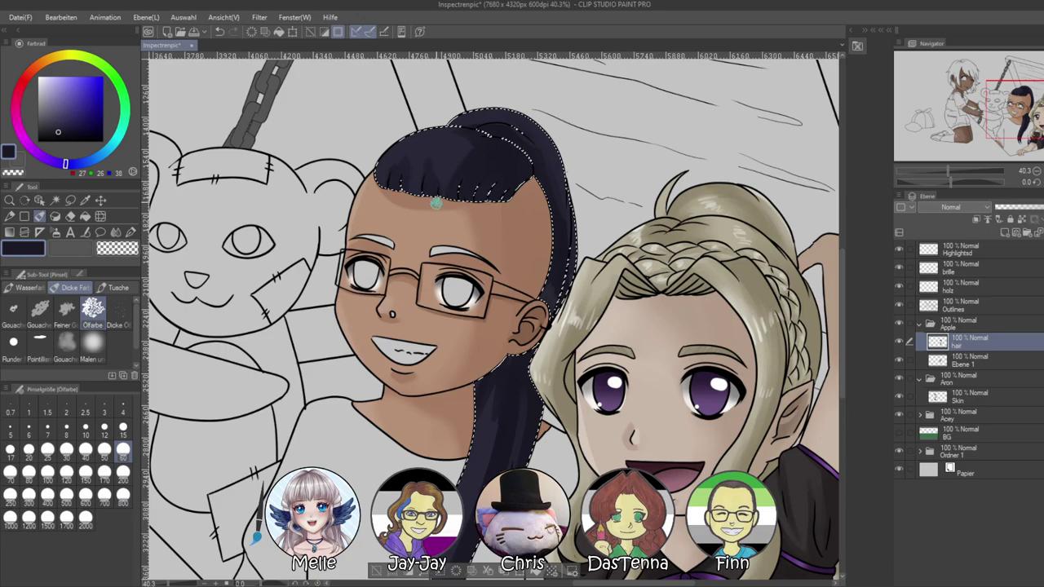
left_click_drag(478, 138, 462, 164)
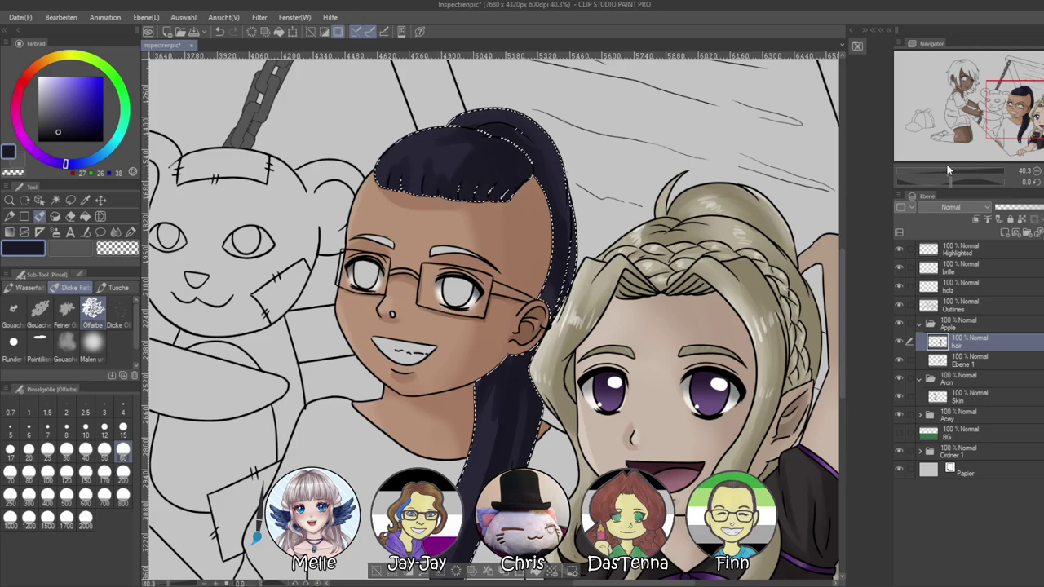
Blend the shadow transitions across the fringe, top hair and ponytail with the Malerisch mischen tool at size 60
left_click(938, 182)
left_click_drag(948, 173, 951, 173)
left_click_drag(457, 301, 524, 337)
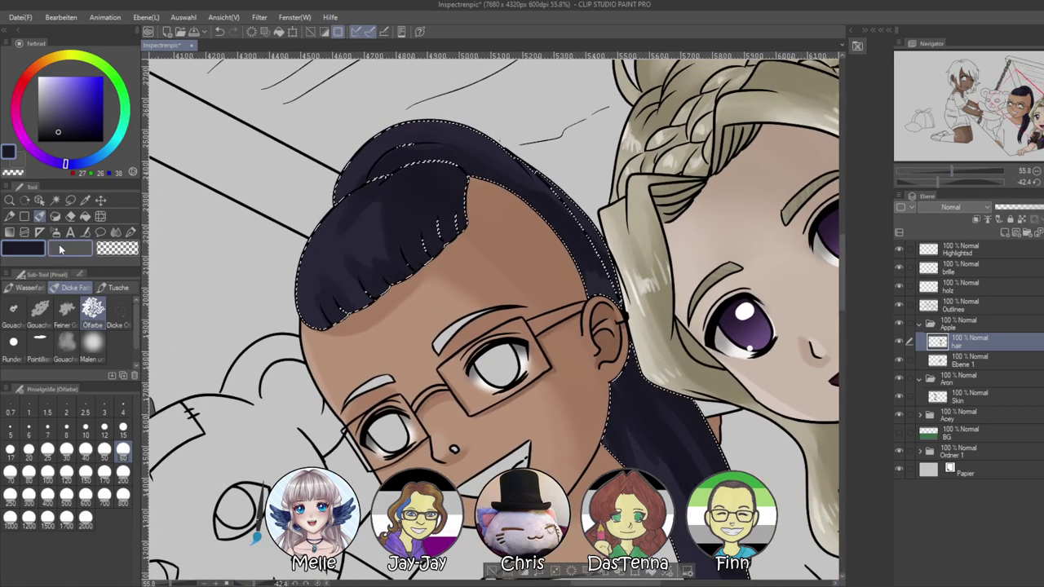
left_click(115, 233)
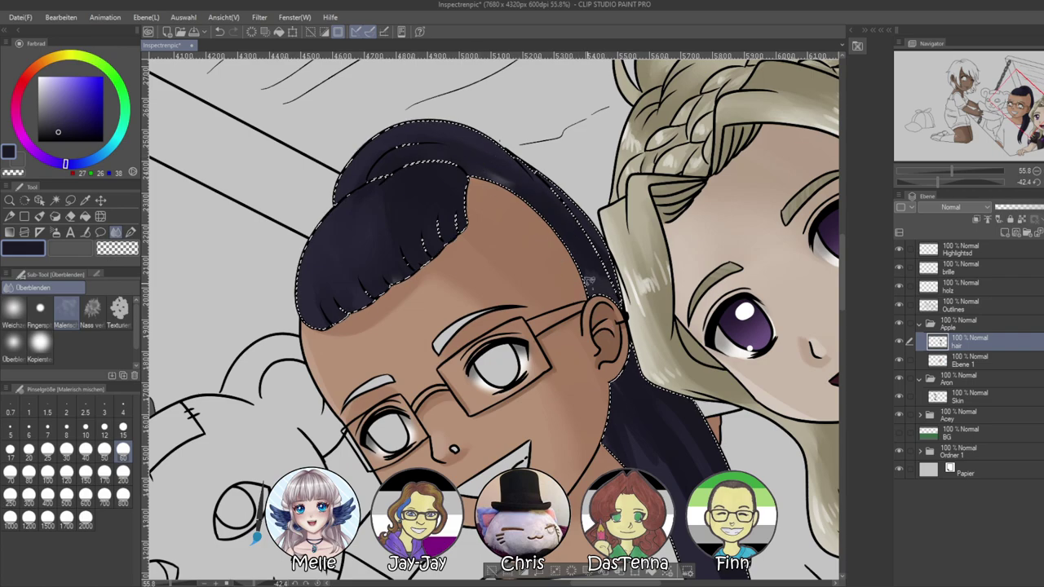
left_click_drag(630, 383, 520, 293)
mouse_move(537, 401)
left_mouse_down()
mouse_move(524, 339)
mouse_move(599, 459)
left_mouse_up()
key("ctrl+z")
mouse_move(529, 311)
left_mouse_down()
mouse_move(612, 432)
mouse_move(554, 372)
left_mouse_up()
mouse_move(512, 343)
left_mouse_down()
mouse_move(552, 415)
mouse_move(499, 302)
mouse_move(572, 431)
left_mouse_up()
mouse_move(594, 503)
left_mouse_down()
mouse_move(514, 340)
mouse_move(550, 411)
left_mouse_up()
left_click_drag(532, 340, 560, 411)
left_click_drag(483, 223, 519, 261)
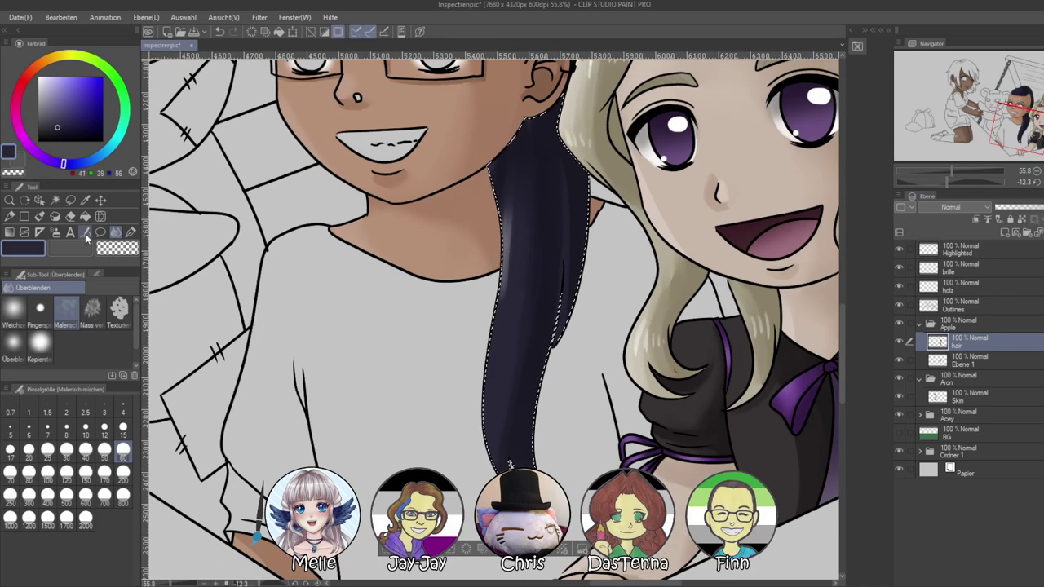
Clear the hair selection and lock the hair layer's transparent pixels
key("p")
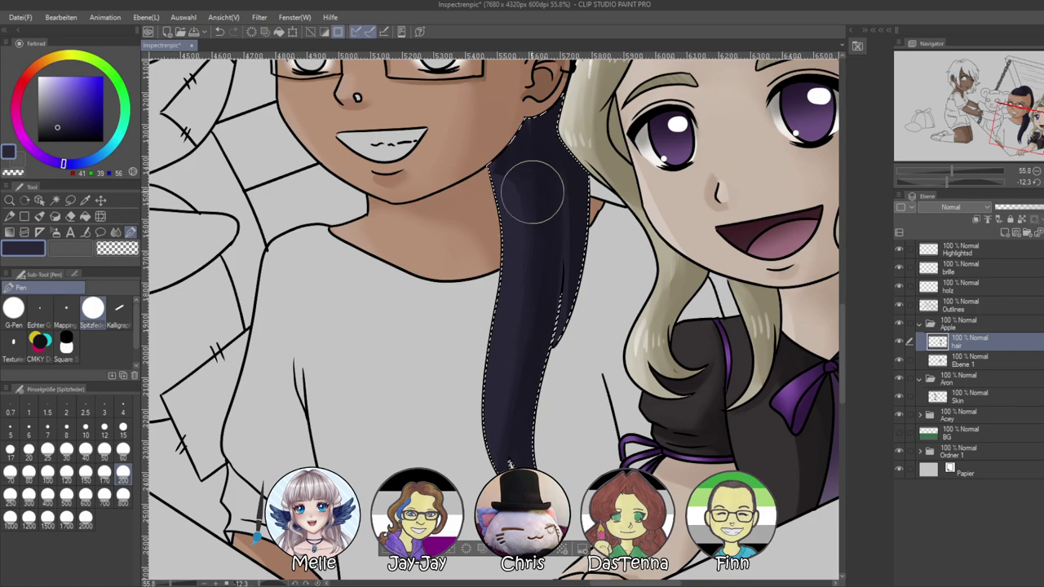
key("j")
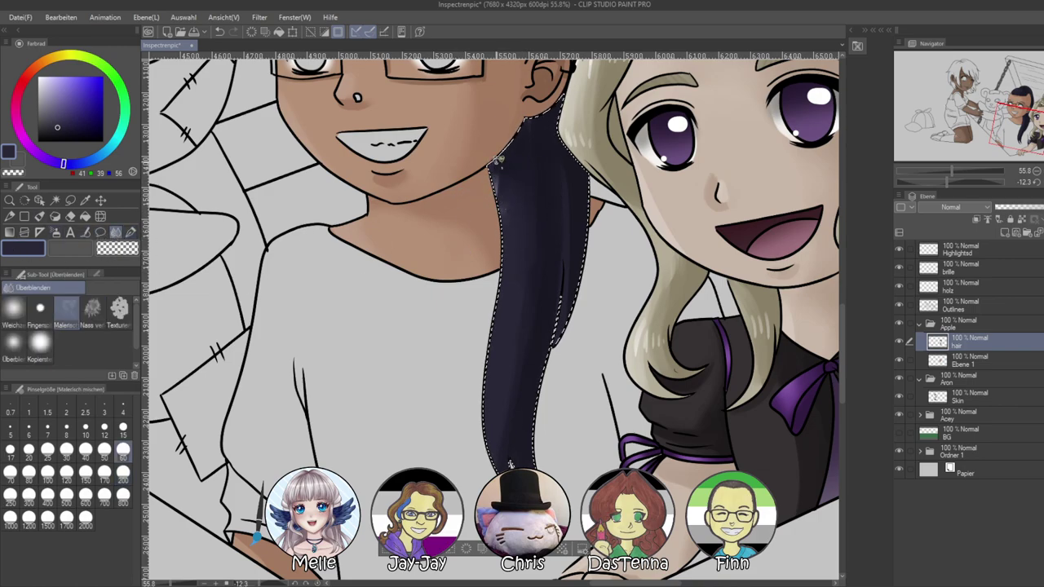
key("ctrl+d")
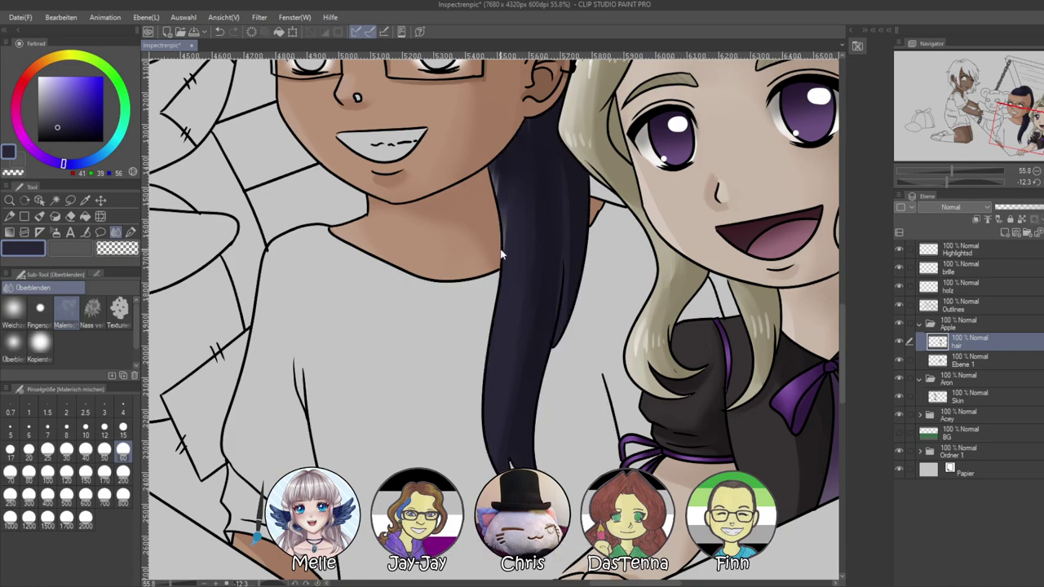
key("ctrl+z")
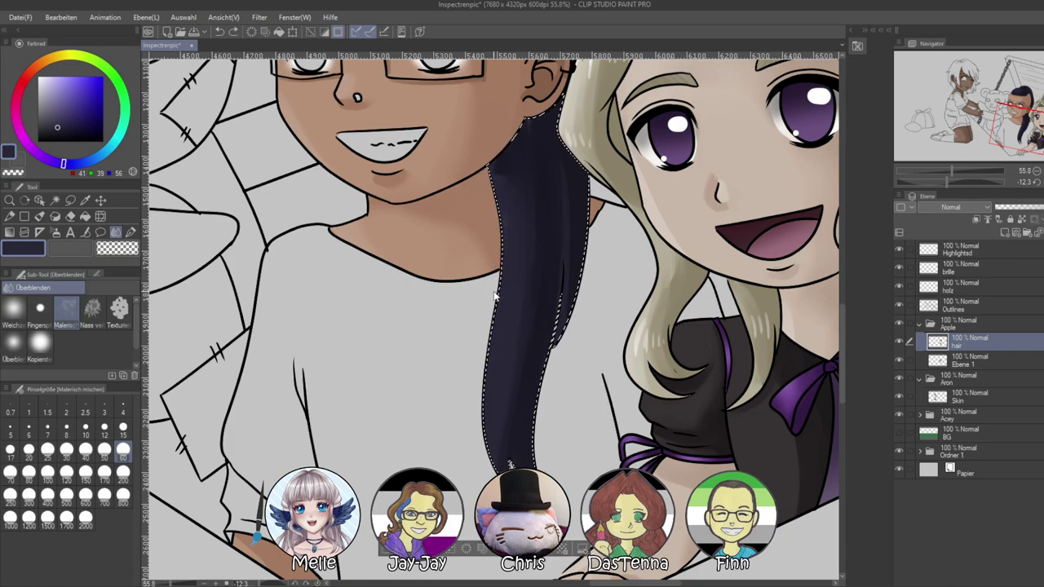
key("ctrl+d")
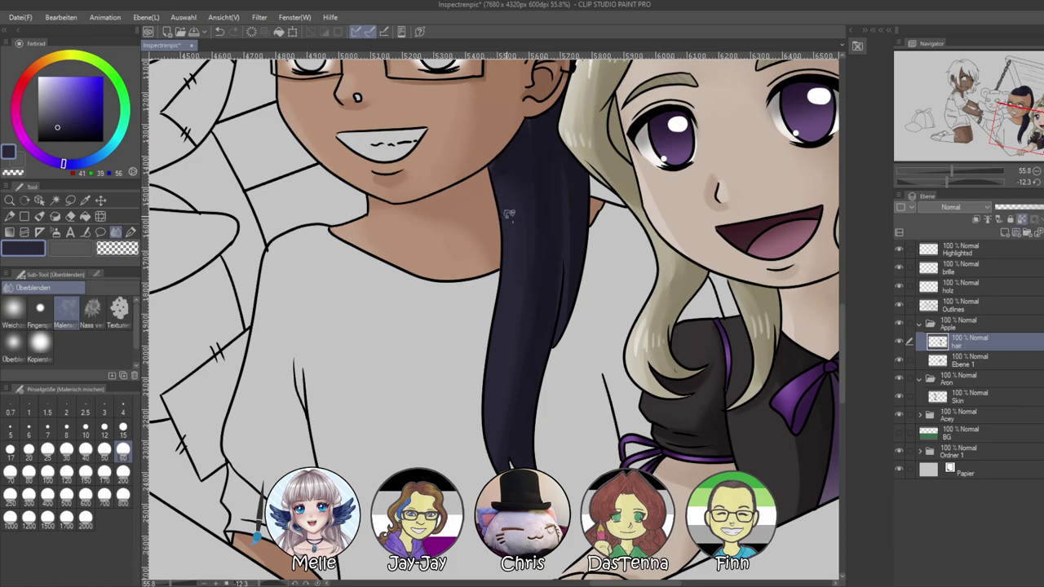
left_click_drag(517, 163, 536, 428)
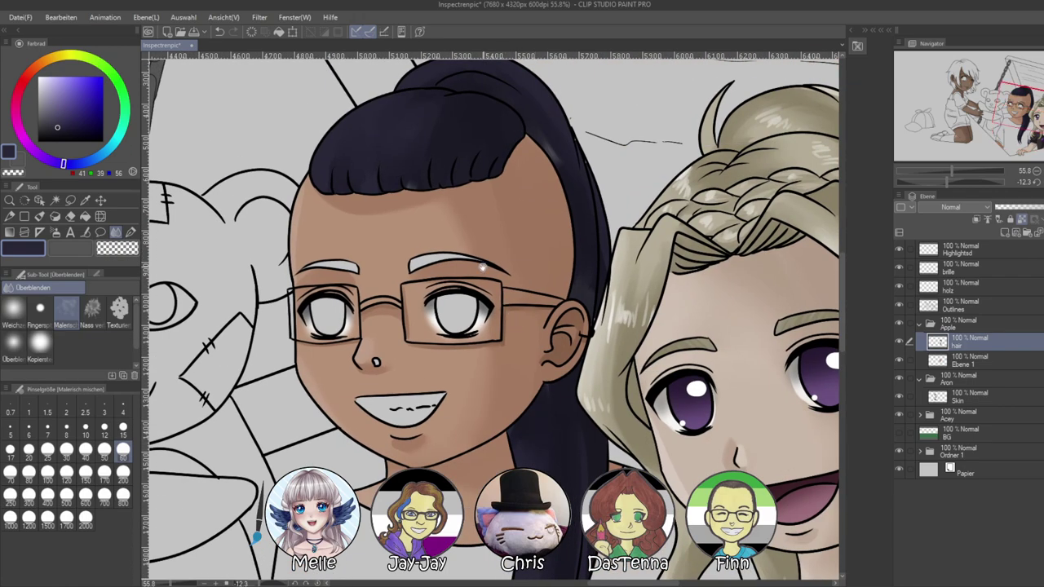
Cover the pale spots along the fringe and ponytail edges with the Spitzfeder pen at size 15, using sampled hair colours like RGB 34, 32, 45
left_click(131, 233)
left_click_drag(410, 189, 409, 172)
key("ctrl+z")
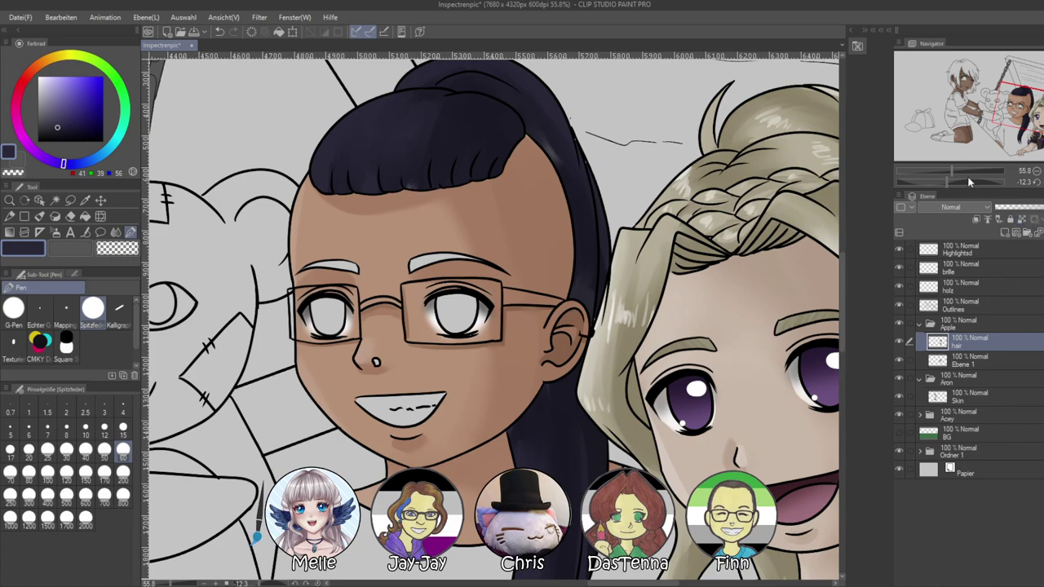
left_click(961, 172)
left_click_drag(612, 222, 690, 459)
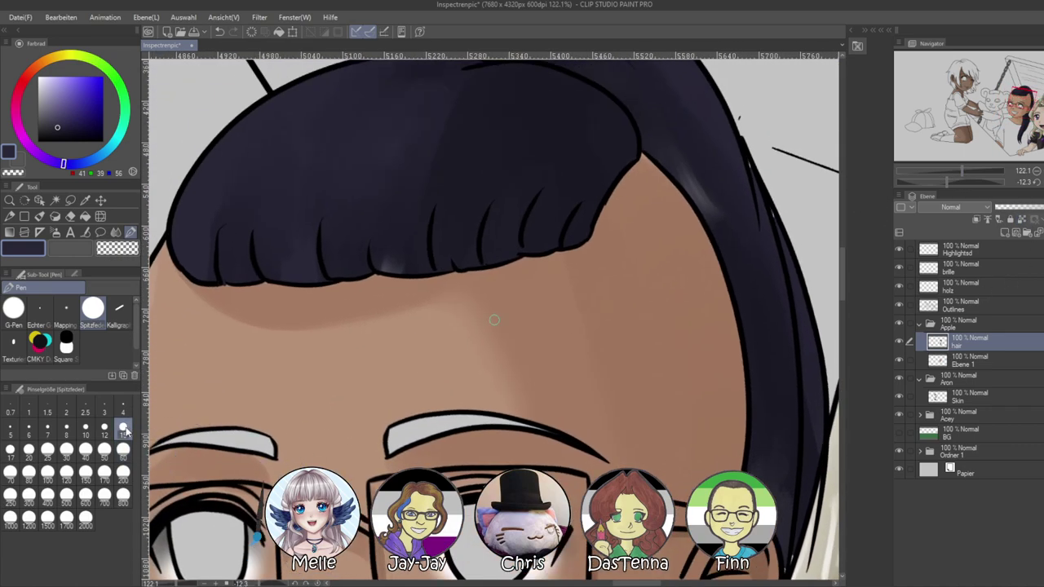
left_click(123, 426)
left_click(428, 236, "alt")
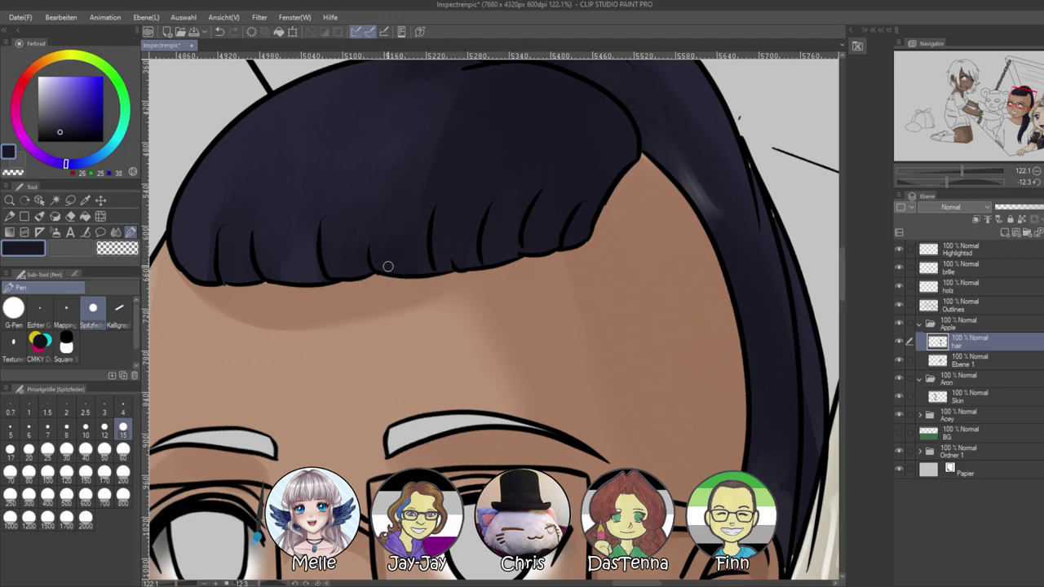
left_click(667, 140, "alt")
left_click_drag(682, 166, 703, 220)
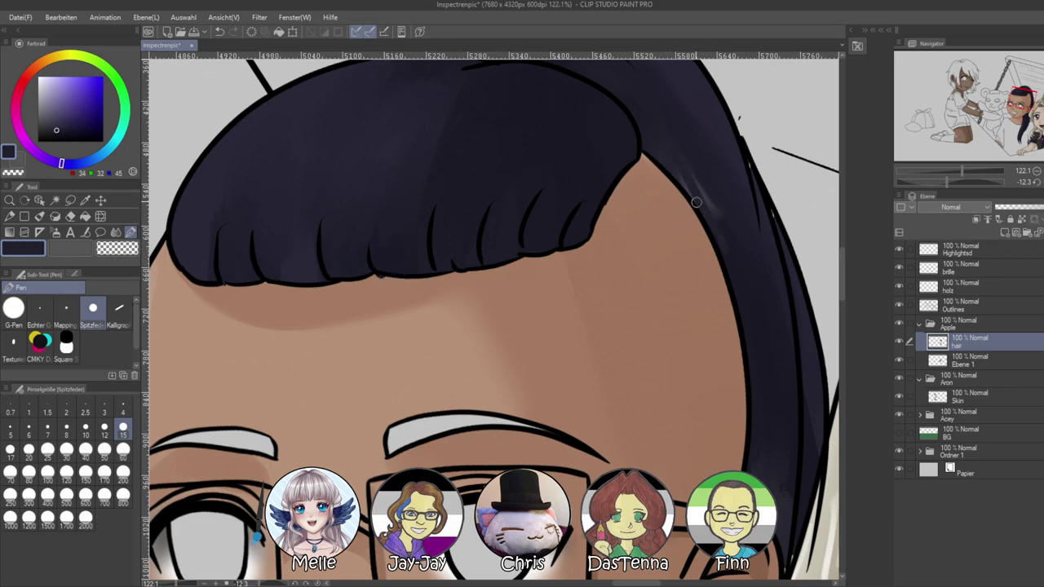
left_click_drag(672, 142, 733, 255)
left_click_drag(746, 337, 670, 161)
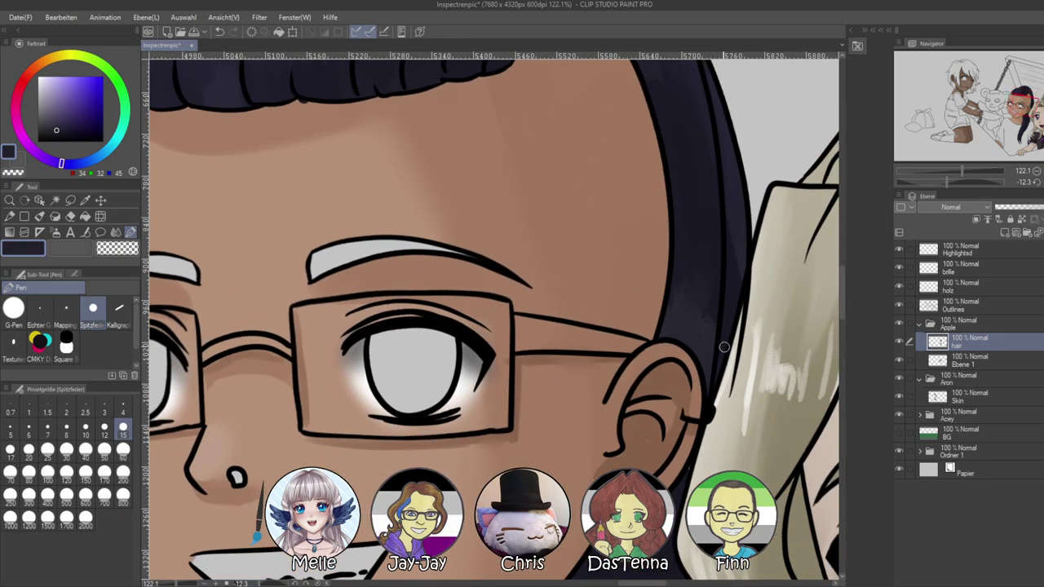
Retouch the ponytail's pointed tips with the pen at size 12 and smooth the repaired hair with Malerisch mischen
scroll(683, 482, "down", 10)
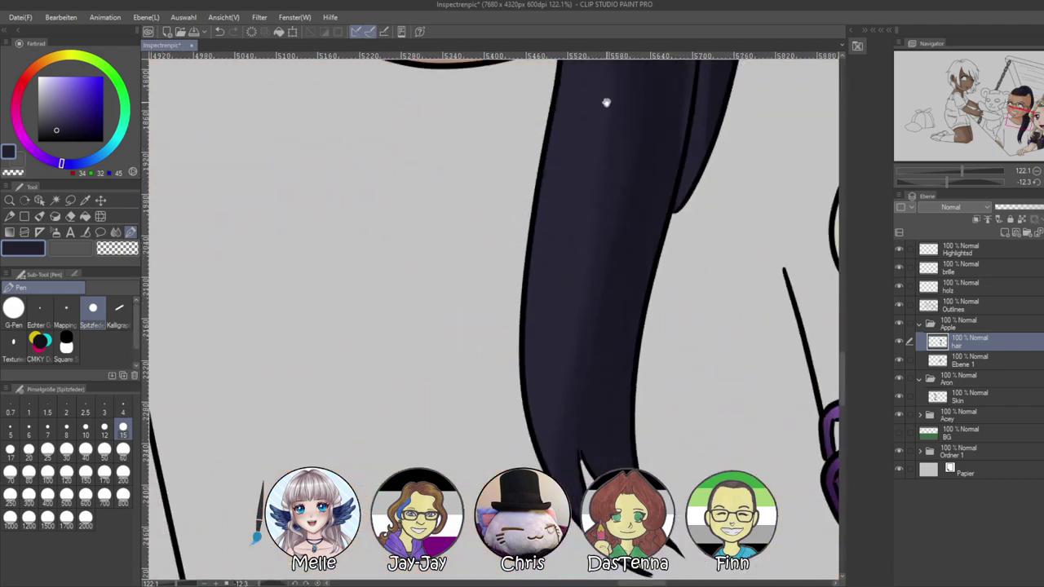
key("bracketleft")
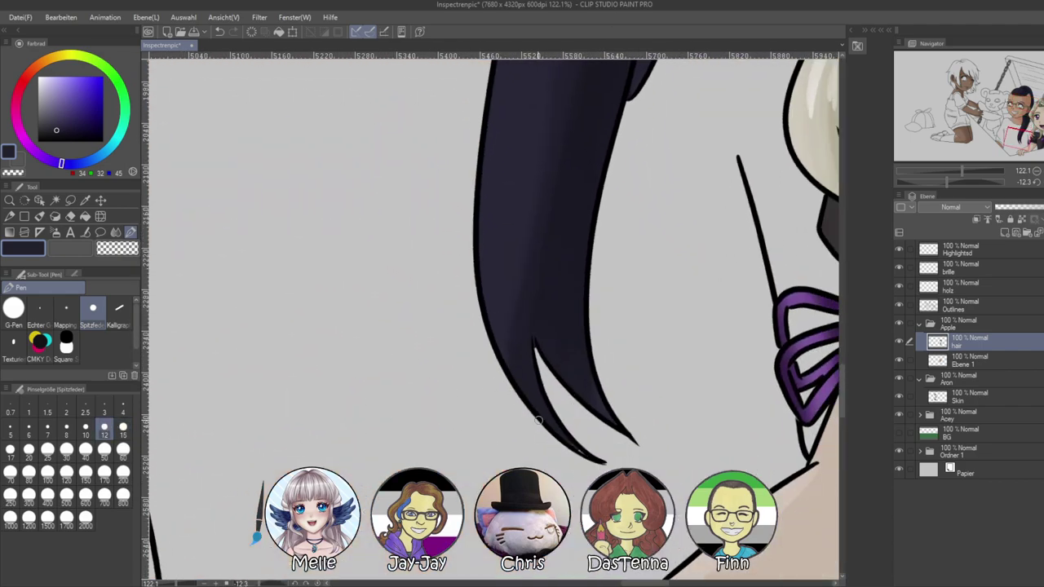
scroll(559, 425, "up", 12)
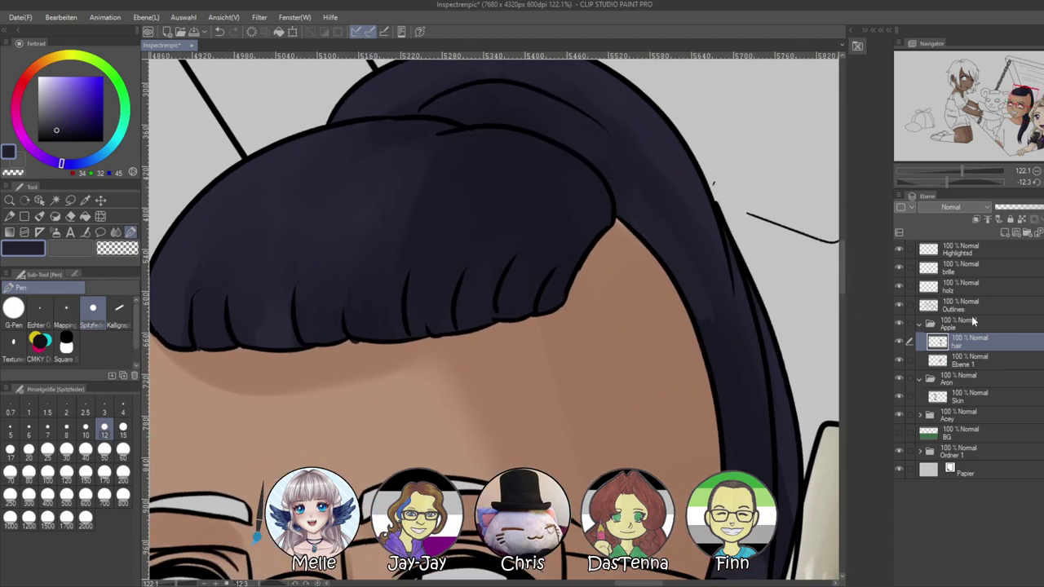
key("j")
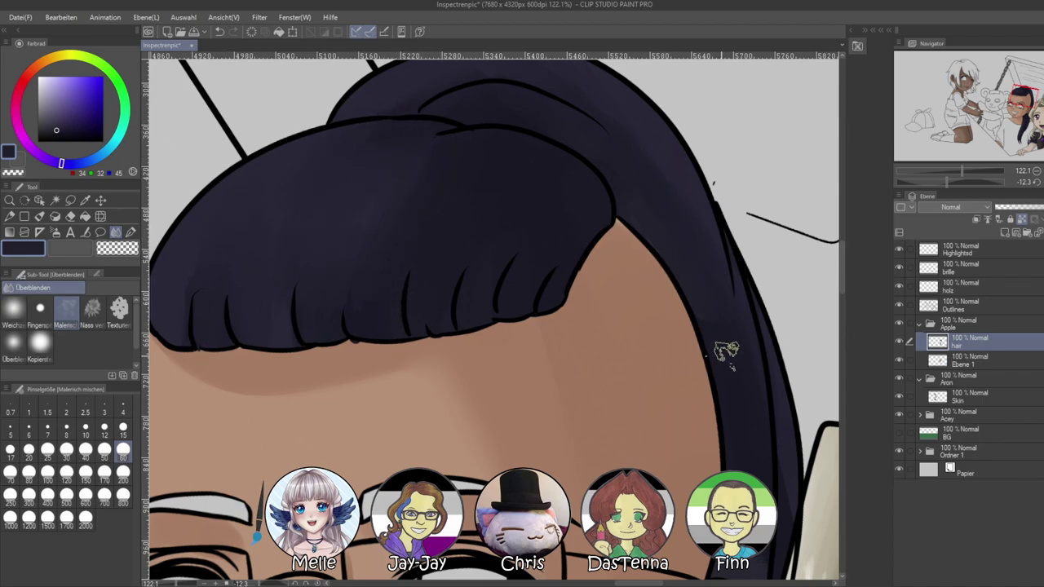
left_click(130, 232)
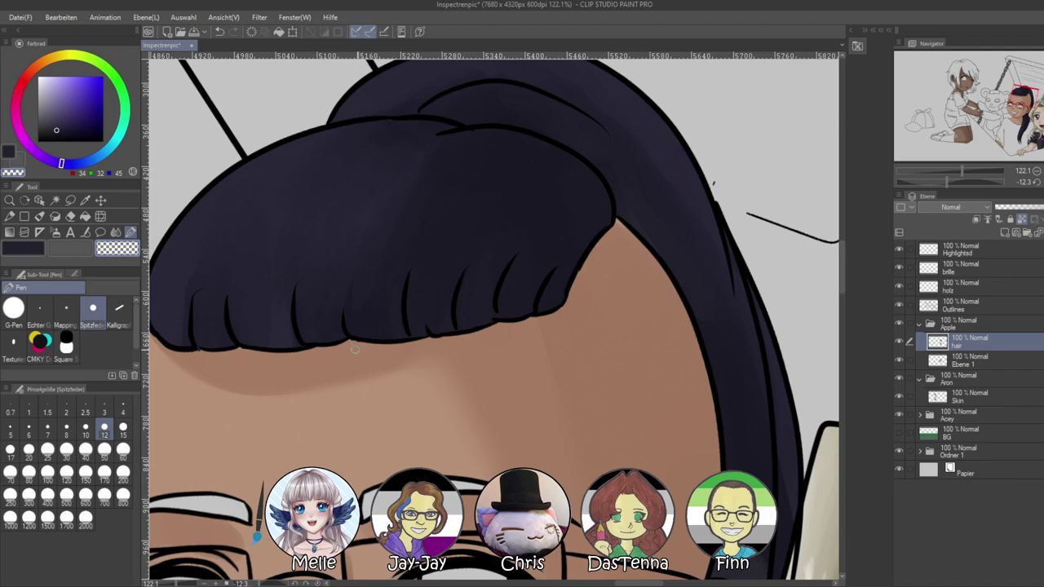
Paint purple highlights (RGB 96, 64, 145) across the fringe and ponytail with the Ölfarbe brush at size 50
left_click_drag(960, 173, 951, 171)
left_click(52, 163)
left_click(73, 104)
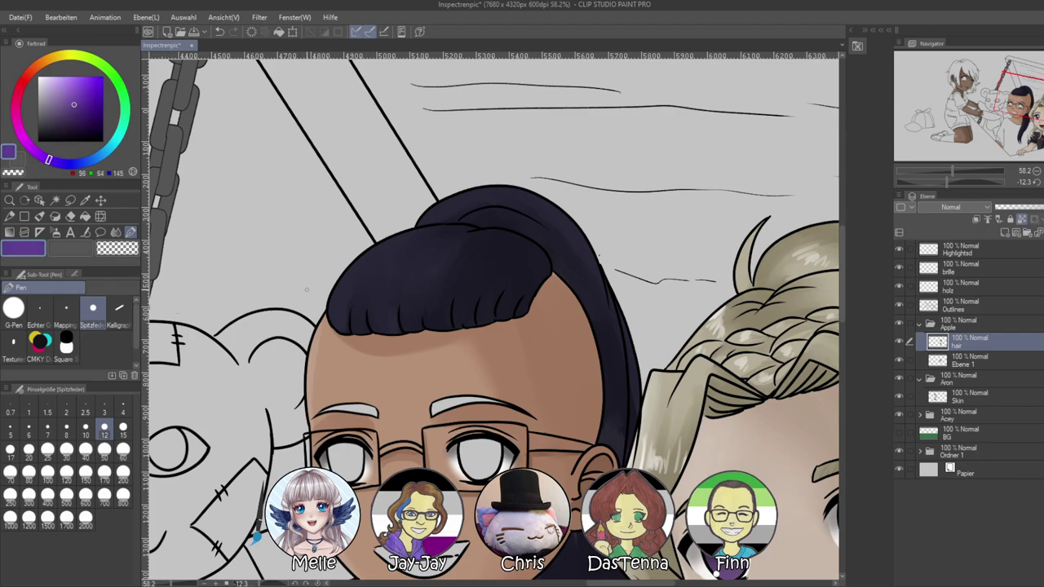
left_click(39, 217)
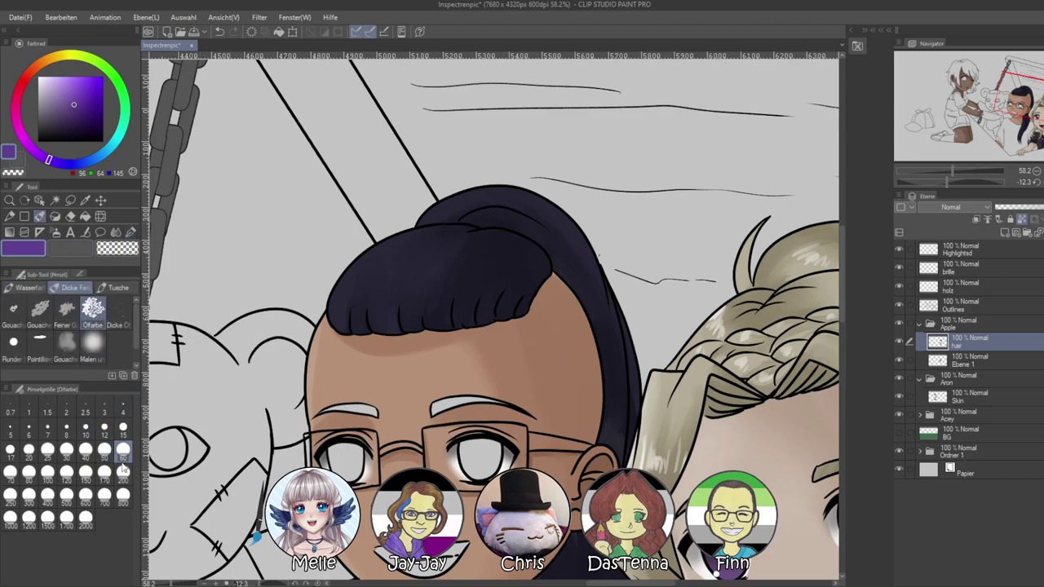
left_click(110, 455)
mouse_move(365, 262)
left_mouse_down()
mouse_move(386, 282)
mouse_move(464, 268)
mouse_move(432, 279)
mouse_move(458, 260)
mouse_move(468, 277)
mouse_move(528, 277)
left_mouse_up()
left_click_drag(613, 392, 548, 261)
mouse_move(513, 487)
left_mouse_down()
mouse_move(503, 406)
mouse_move(479, 400)
mouse_move(552, 408)
mouse_move(561, 426)
left_mouse_up()
scroll(477, 444, "down", 3)
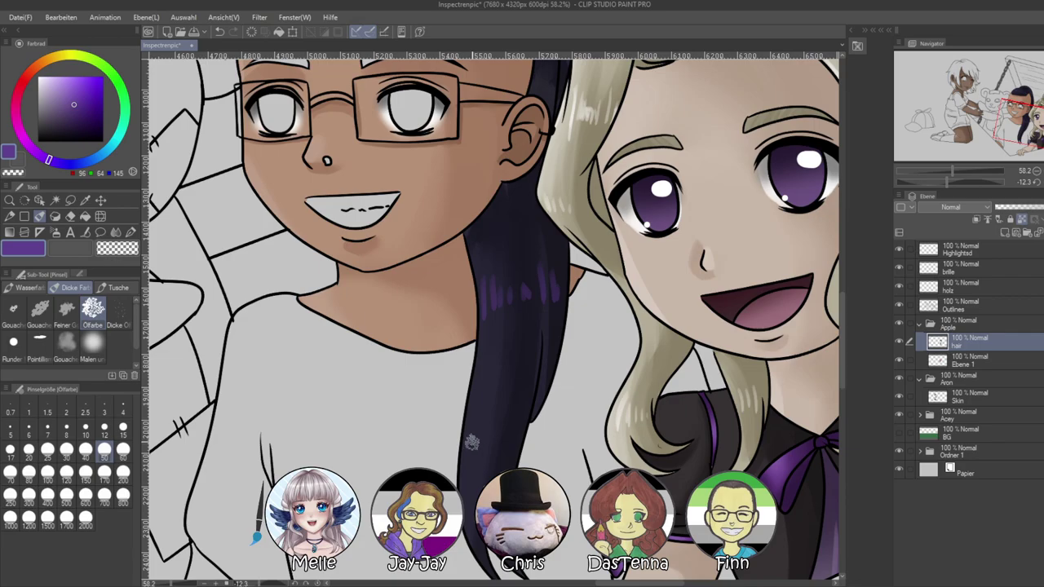
Reset the canvas rotation to 0 with the whole illustration in view and save the file
scroll(535, 454, "up", 5)
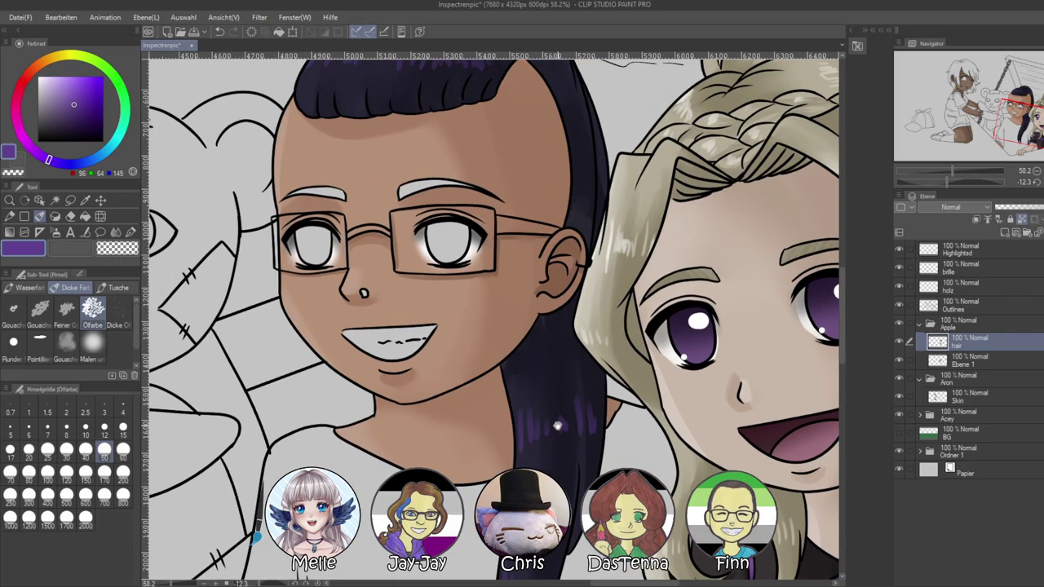
left_click_drag(950, 171, 931, 188)
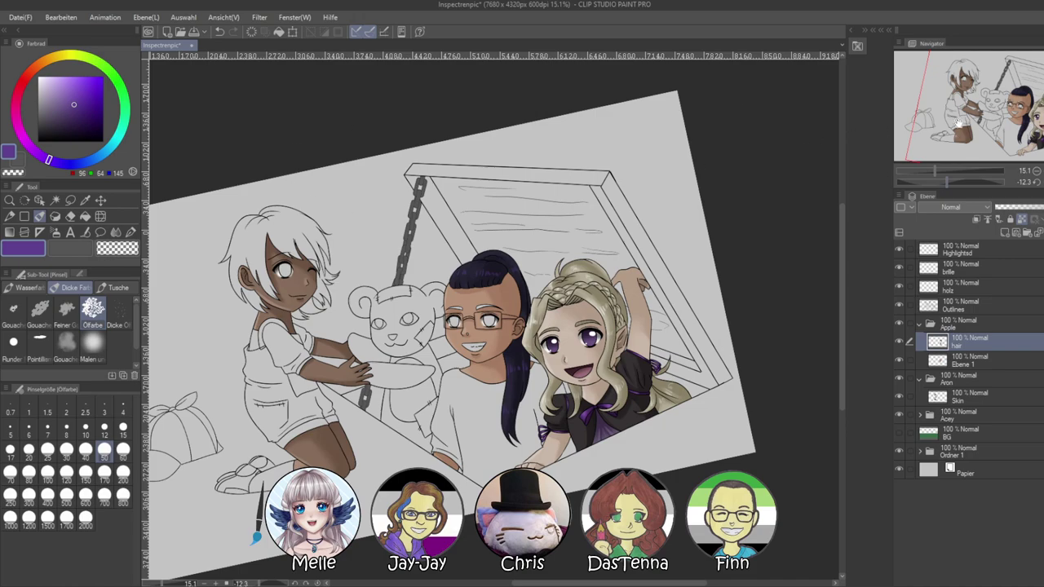
left_click(1043, 181)
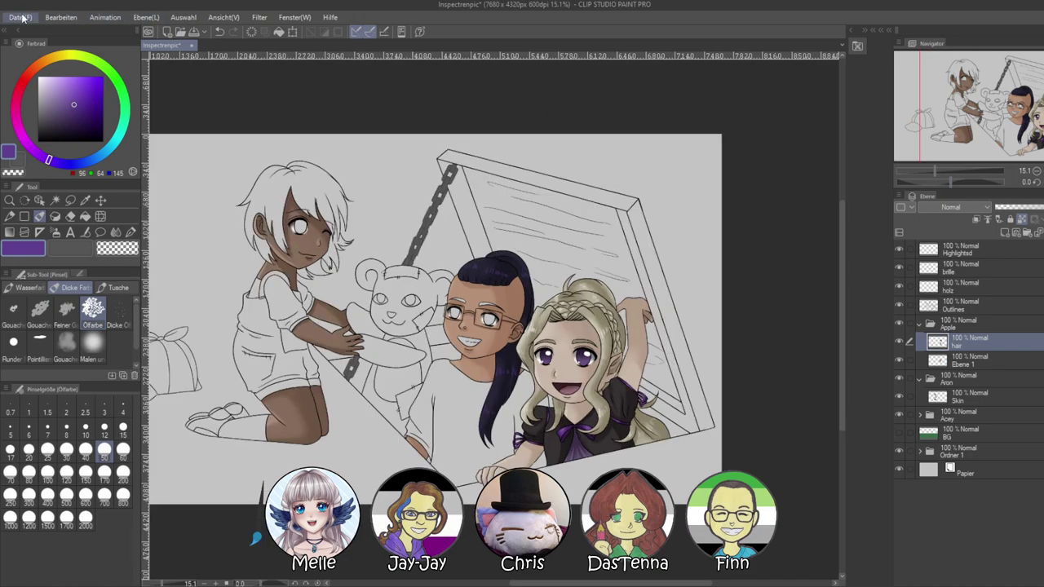
Add a new layer named Eyes above the hair layer in the Apple folder
scroll(476, 341, "up", 12)
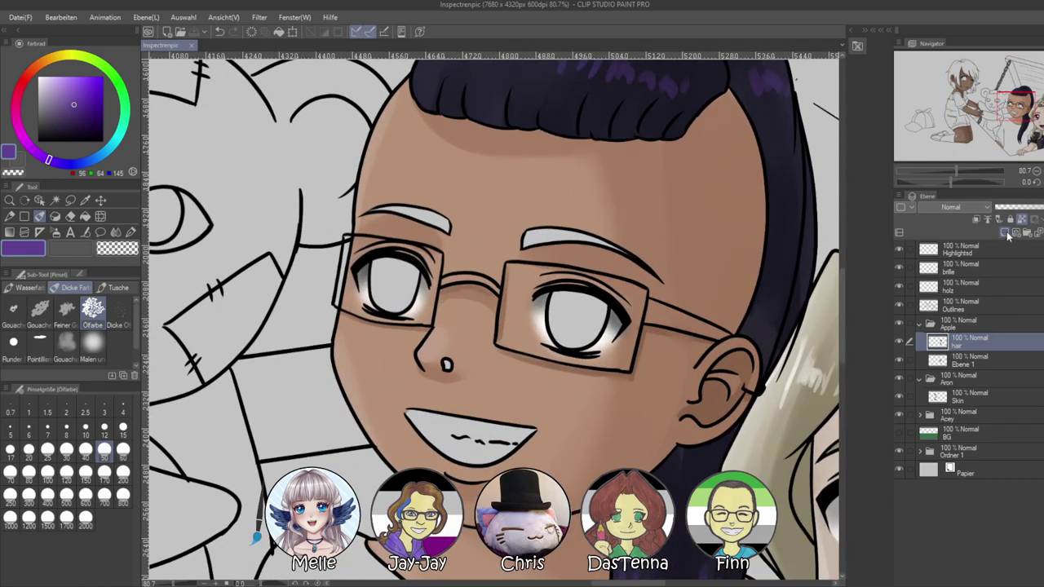
left_click(1006, 234)
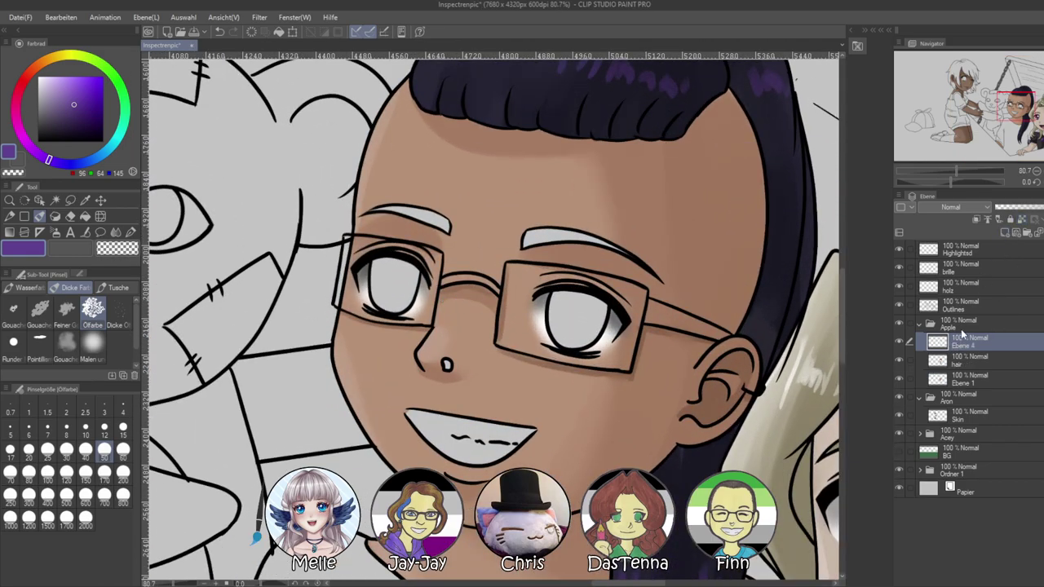
Auto-select both of the bespectacled character's irises from the Outlines layer and make the Eyes layer active
left_click(998, 307)
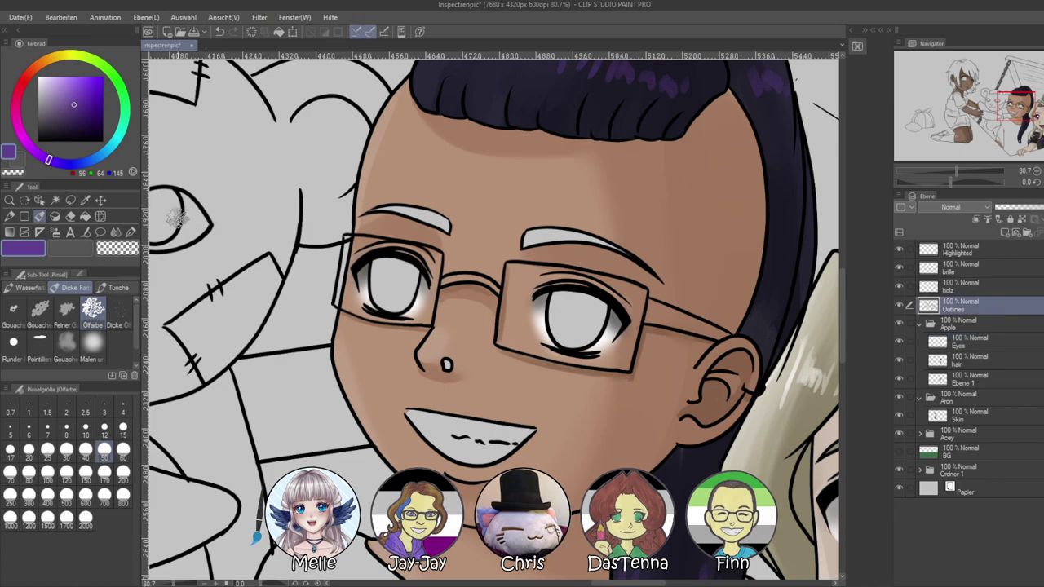
left_click(56, 202)
left_click(411, 282)
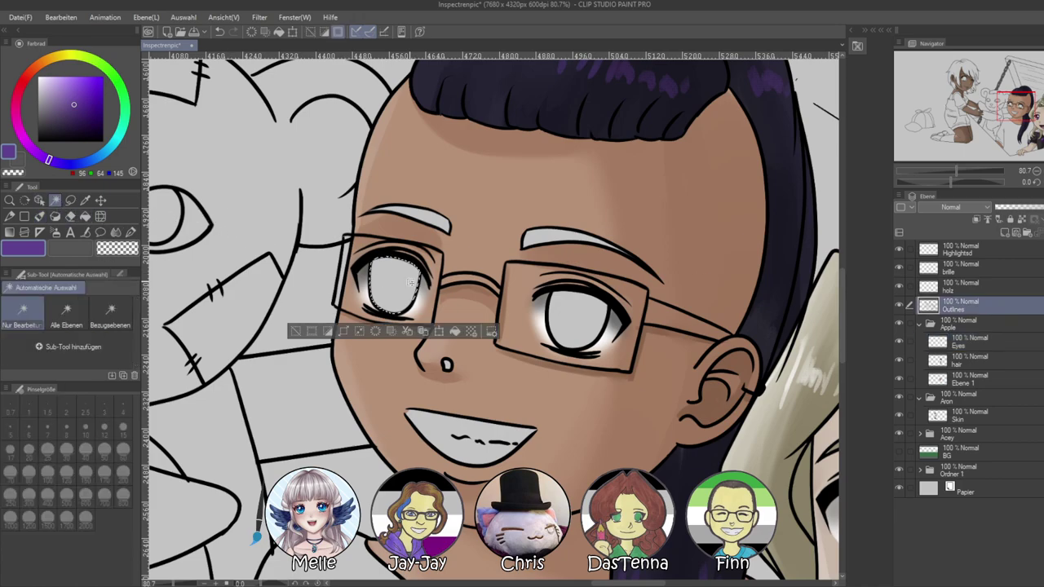
left_click(567, 323, "shift")
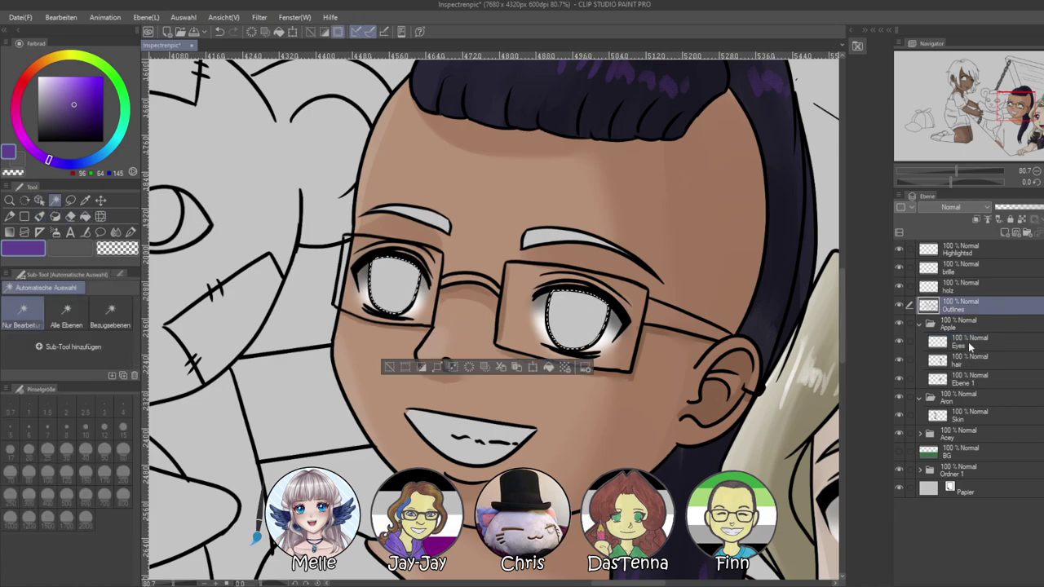
left_click(969, 345)
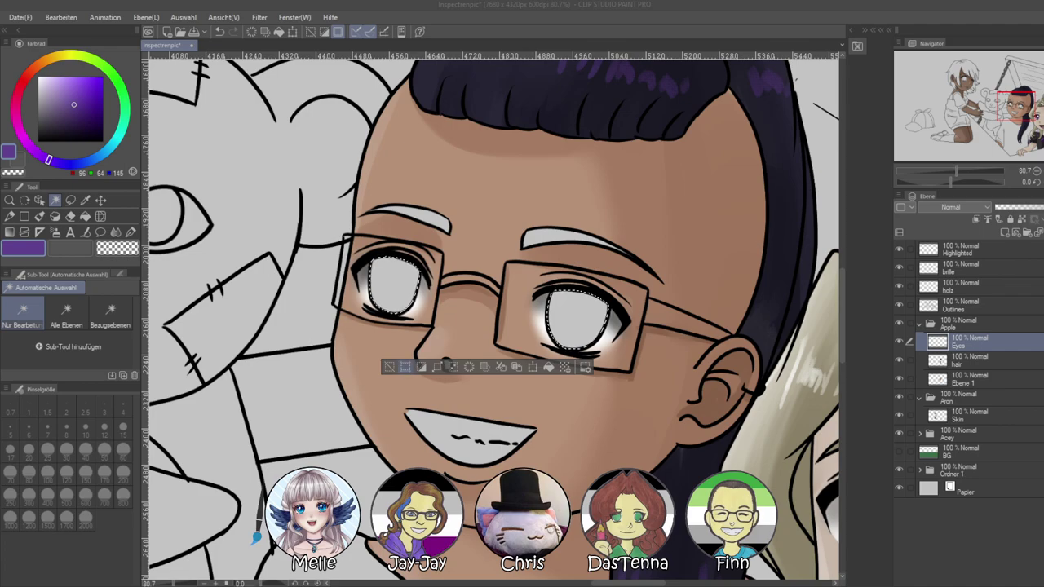
Fill both selected irises on the Eyes layer with blue, RGB 64, 83, 145
scroll(400, 295, "up", 5)
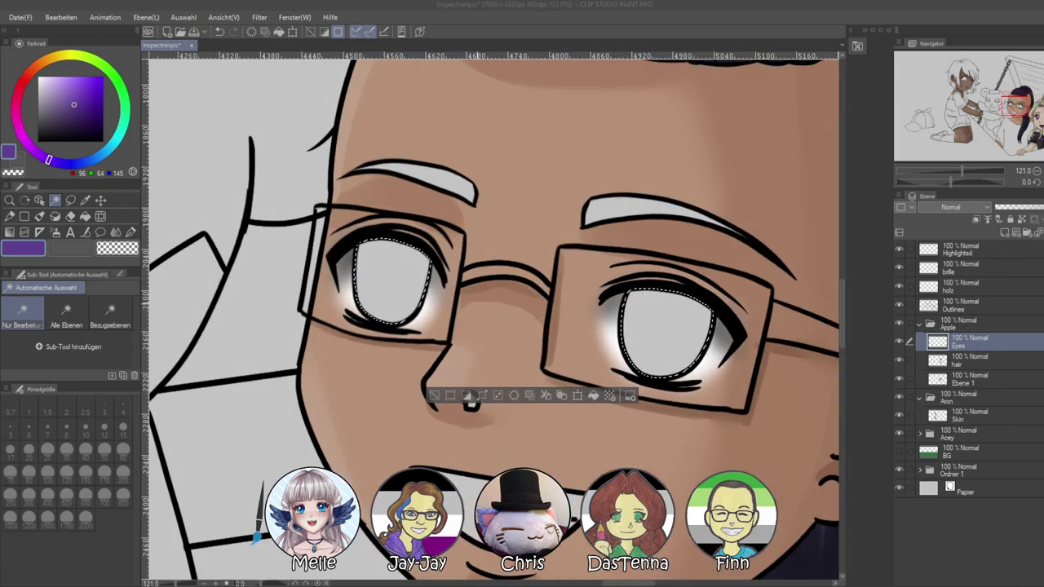
left_click(104, 152)
left_click_drag(104, 152, 82, 162)
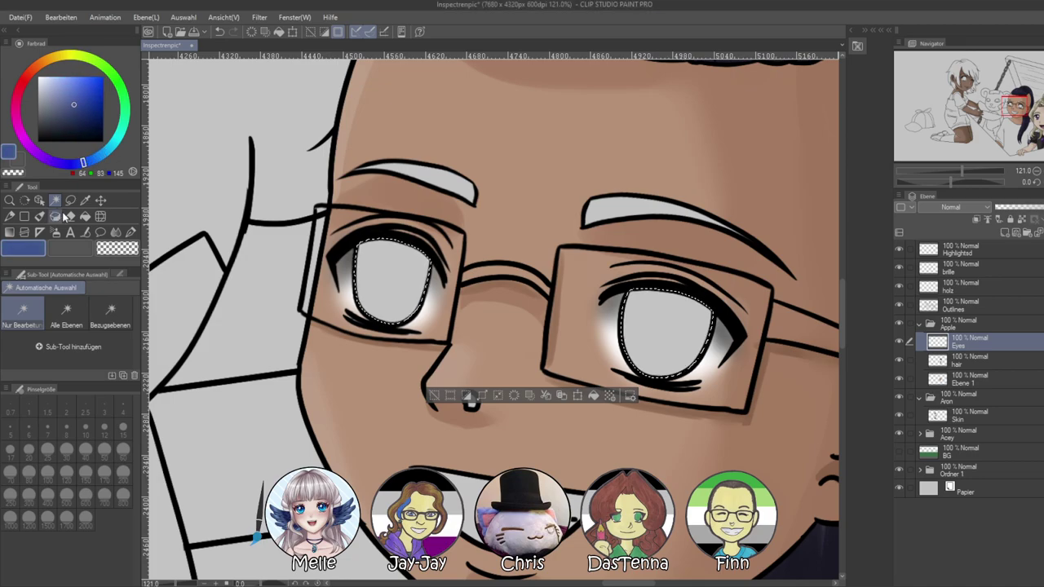
key("alt+Delete")
scroll(636, 298, "down", 8)
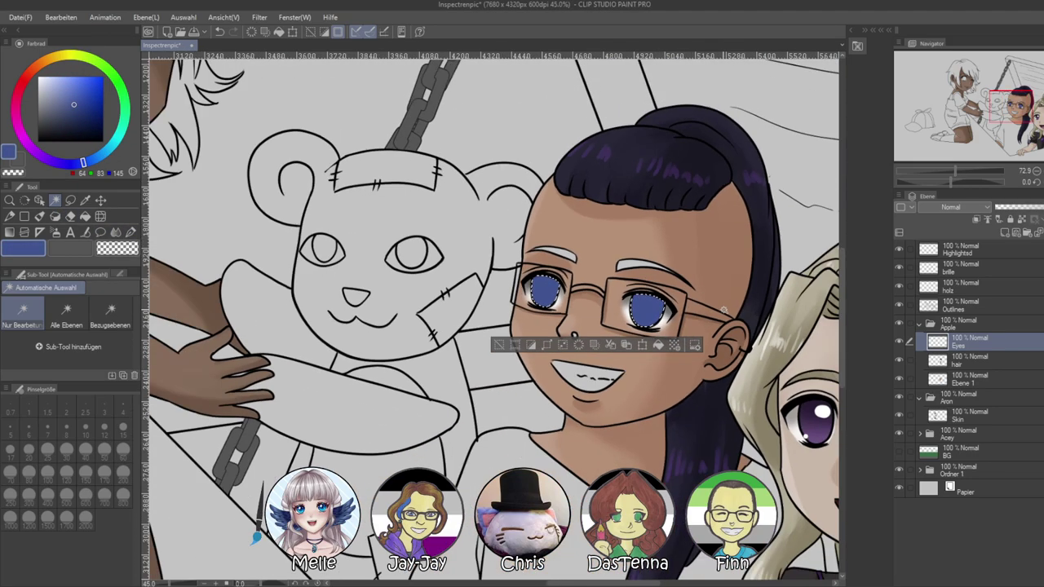
scroll(715, 309, "up", 2)
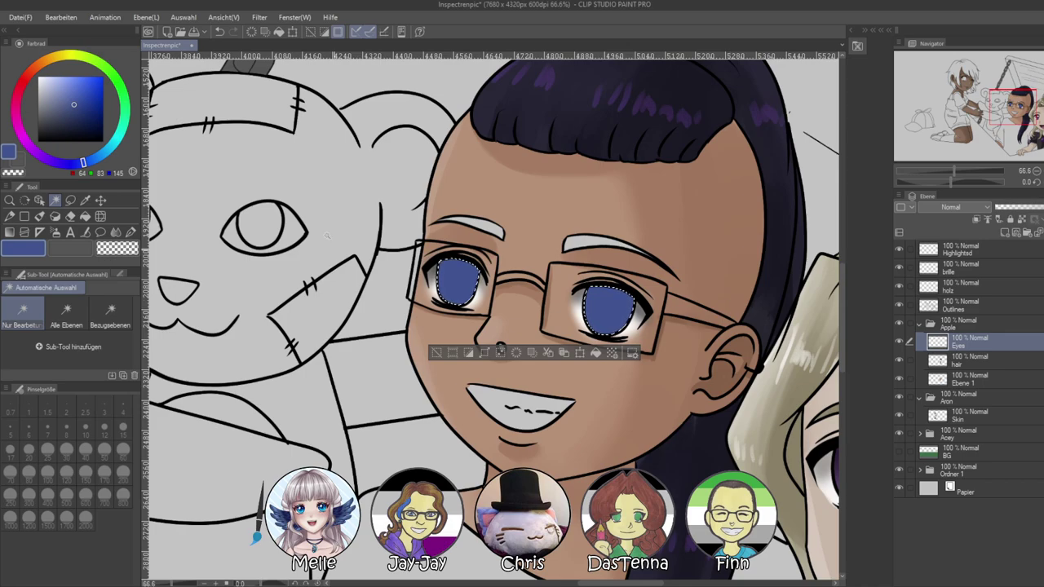
Shade the upper irises in dark blue (RGB 22, 31, 61) with the Weich airbrush at size 170, and deselect
left_click(79, 125)
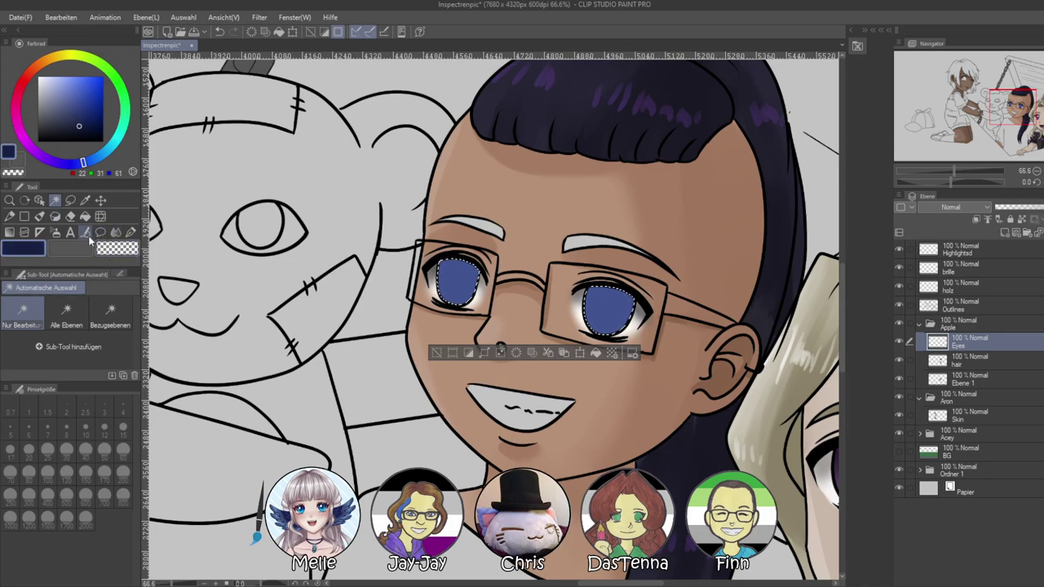
left_click(55, 232)
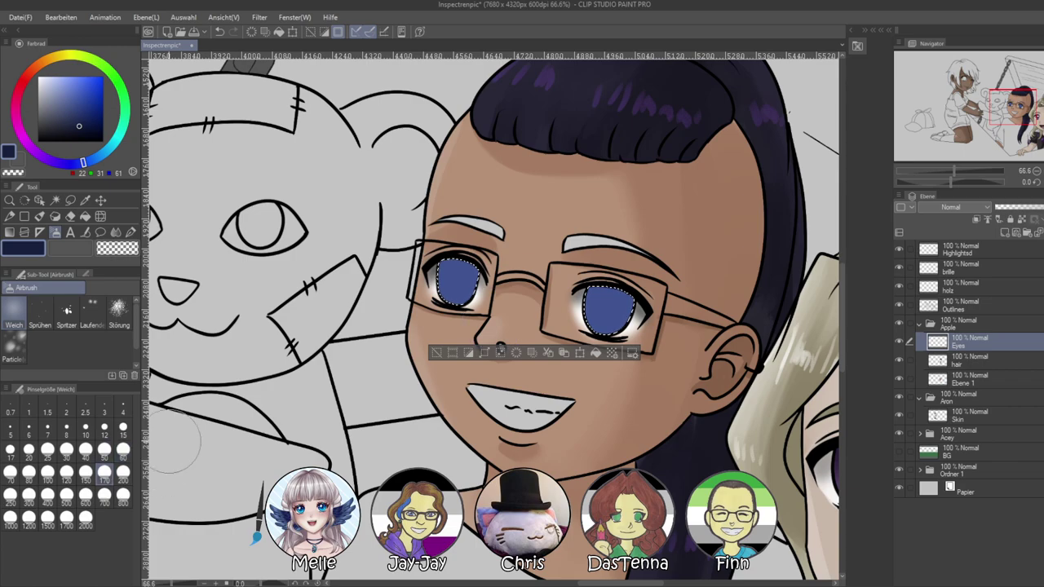
mouse_move(449, 241)
left_mouse_down()
mouse_move(512, 261)
mouse_move(532, 250)
mouse_move(601, 292)
mouse_move(600, 263)
left_mouse_up()
mouse_move(954, 172)
left_mouse_down()
mouse_move(938, 173)
mouse_move(961, 174)
left_mouse_up()
key("ctrl+d")
Paint a large upper and a small lower white highlight in each eye on the Highlighted layer with the Spitzfeder pen at size 30
left_click(966, 250)
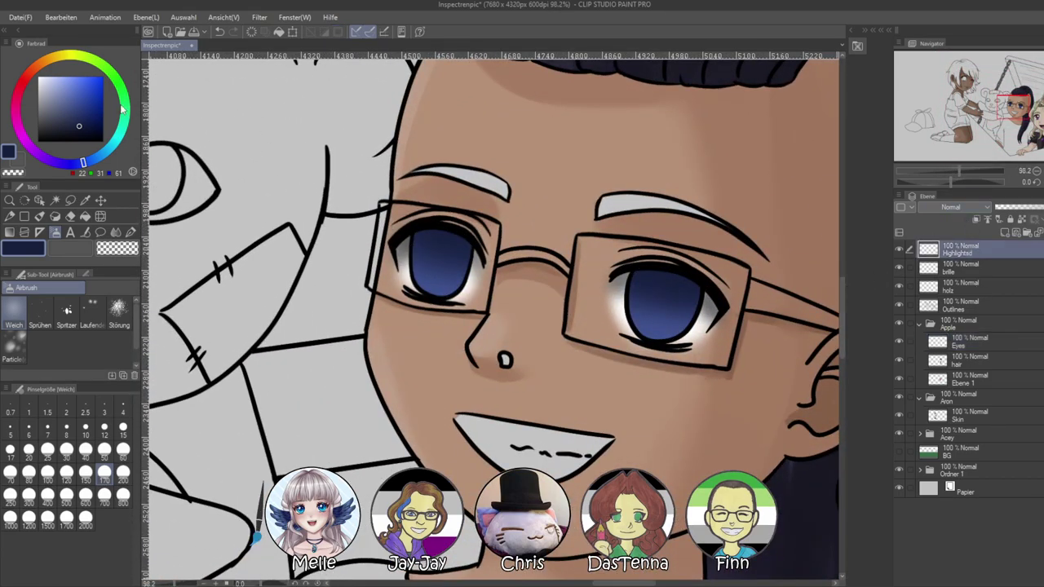
left_click(39, 78)
left_click(130, 233)
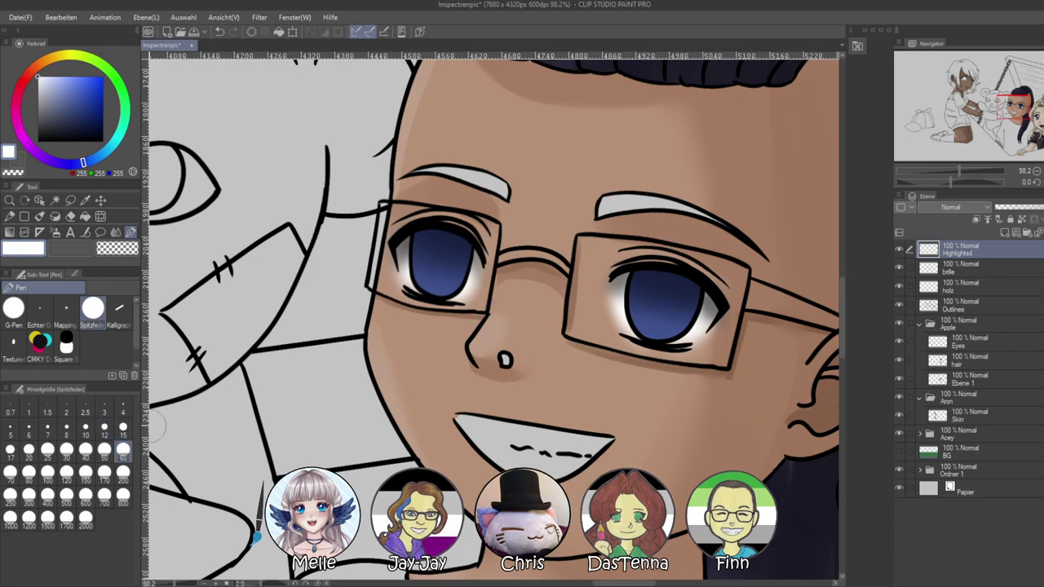
left_click(66, 448)
left_click_drag(451, 249, 457, 252)
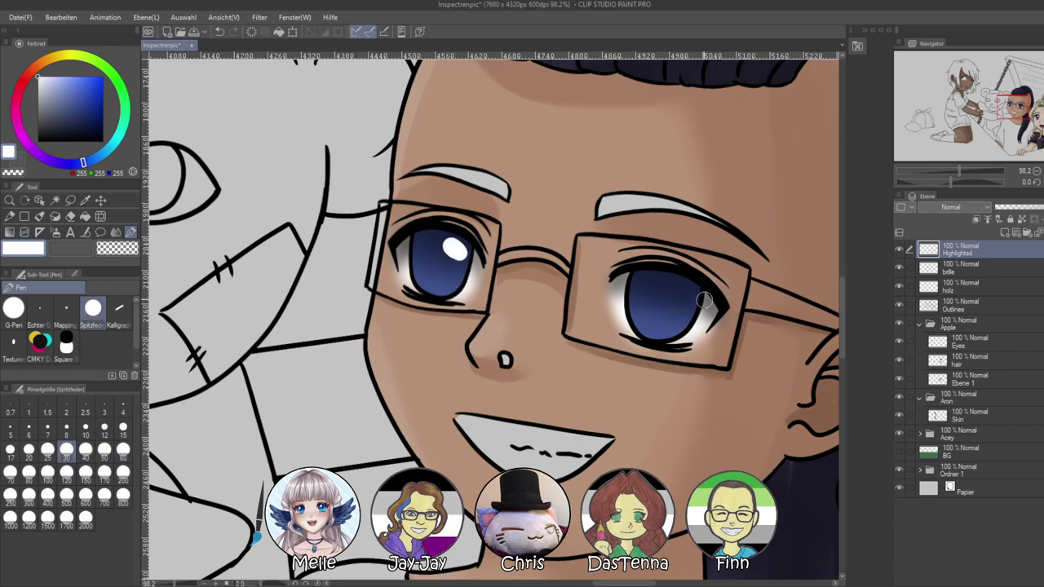
left_click_drag(673, 293, 682, 298)
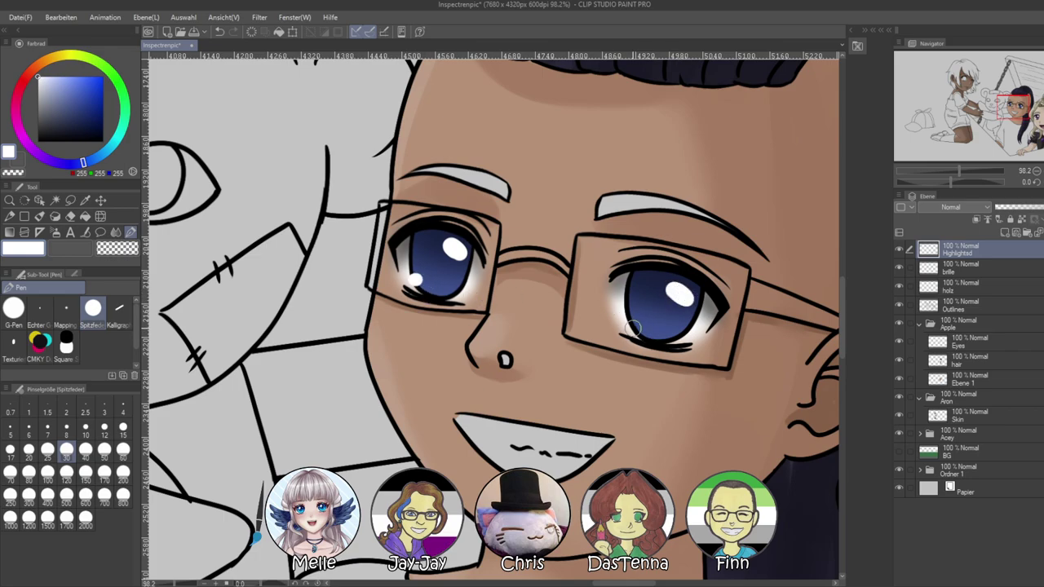
left_click(415, 277)
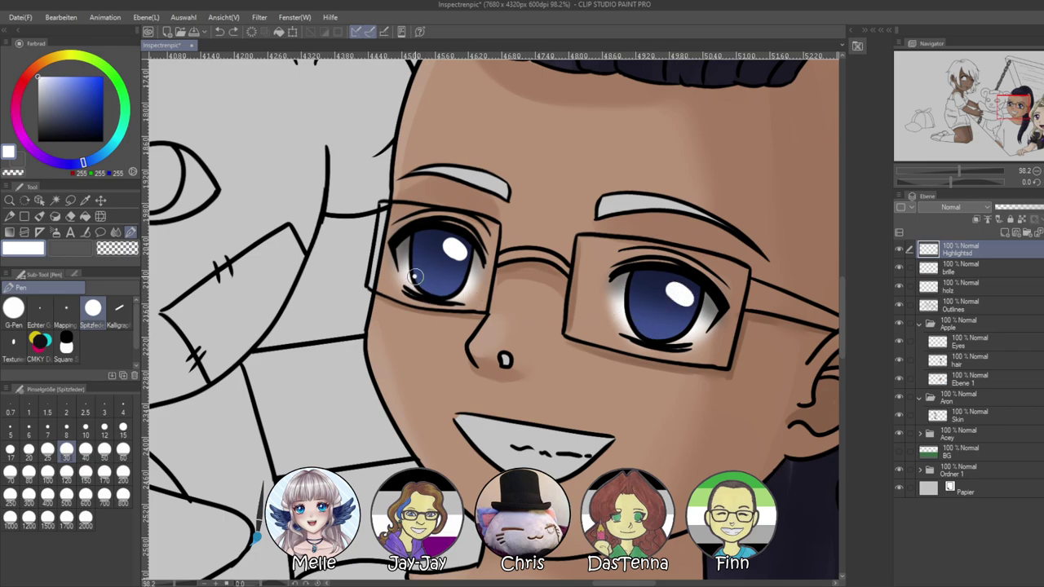
left_click(633, 322)
left_click_drag(960, 172, 936, 173)
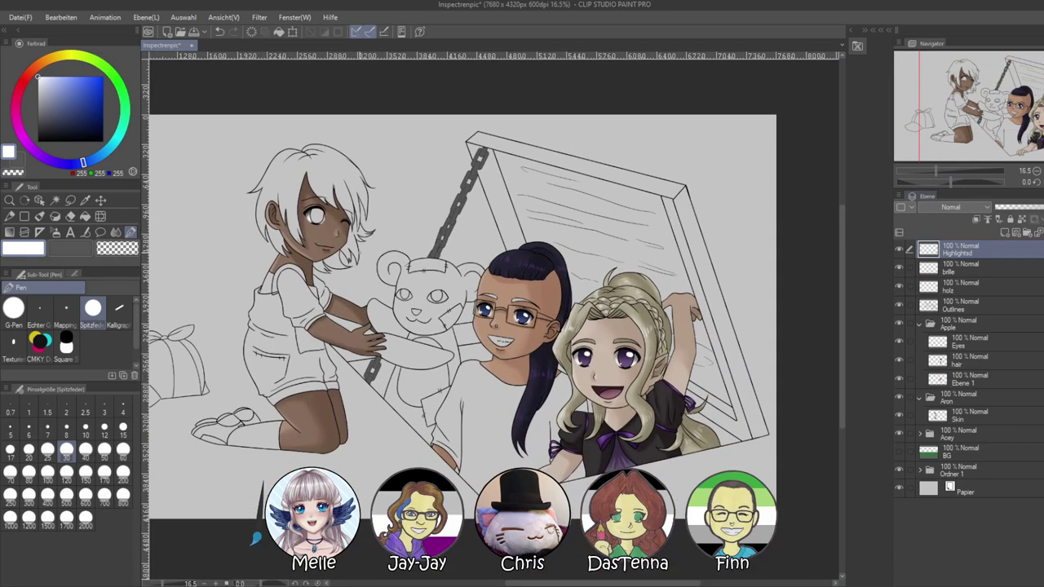
Auto-select both of the bespectacled character's eyebrows from the Outlines layer and make the Apple folder's hair layer active
scroll(371, 280, "up", 3)
scroll(582, 351, "up", 7)
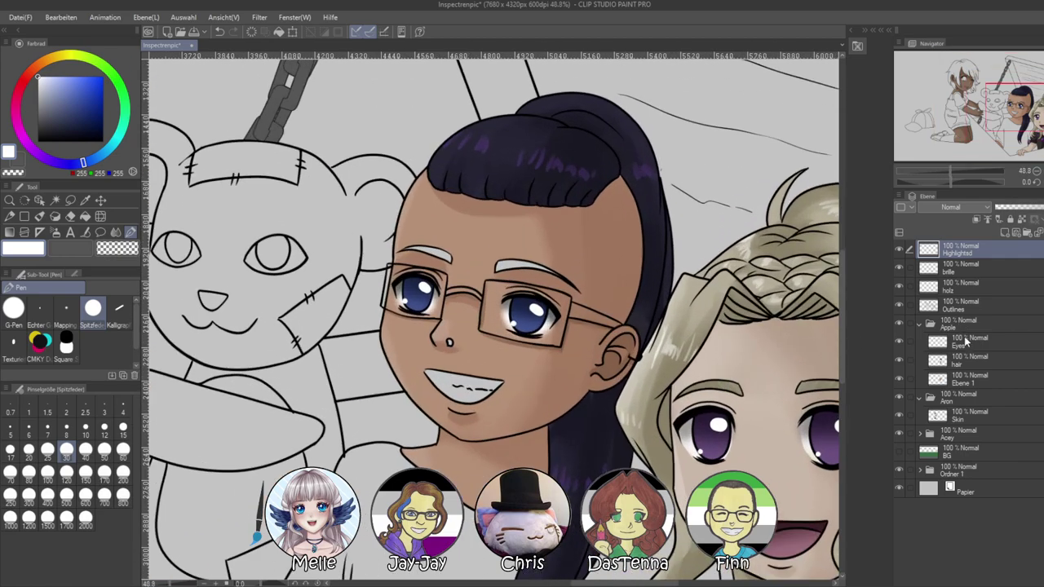
left_click(971, 362)
left_click(953, 315)
scroll(594, 302, "up", 1)
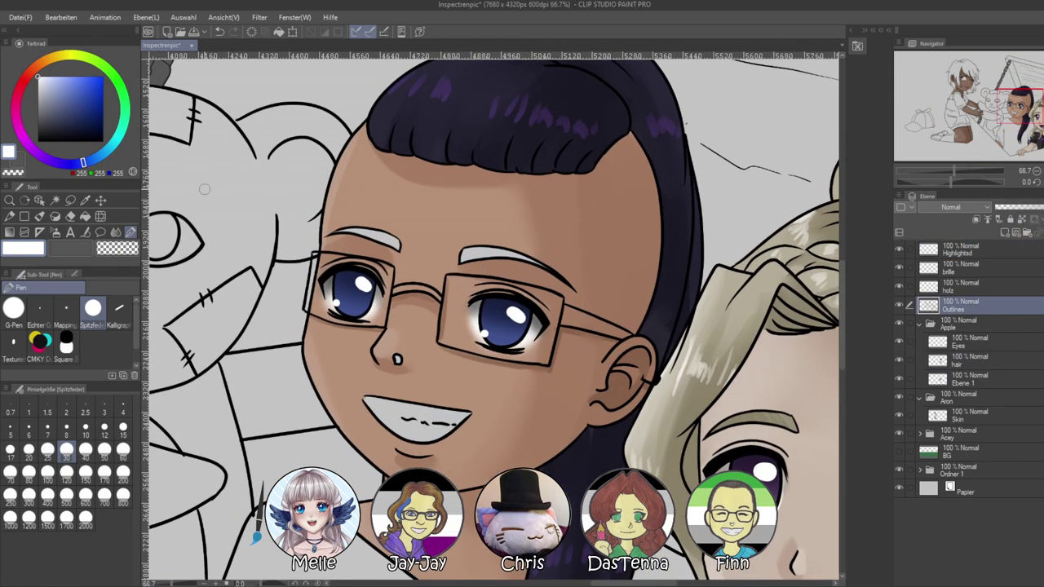
left_click(53, 202)
left_click(376, 237)
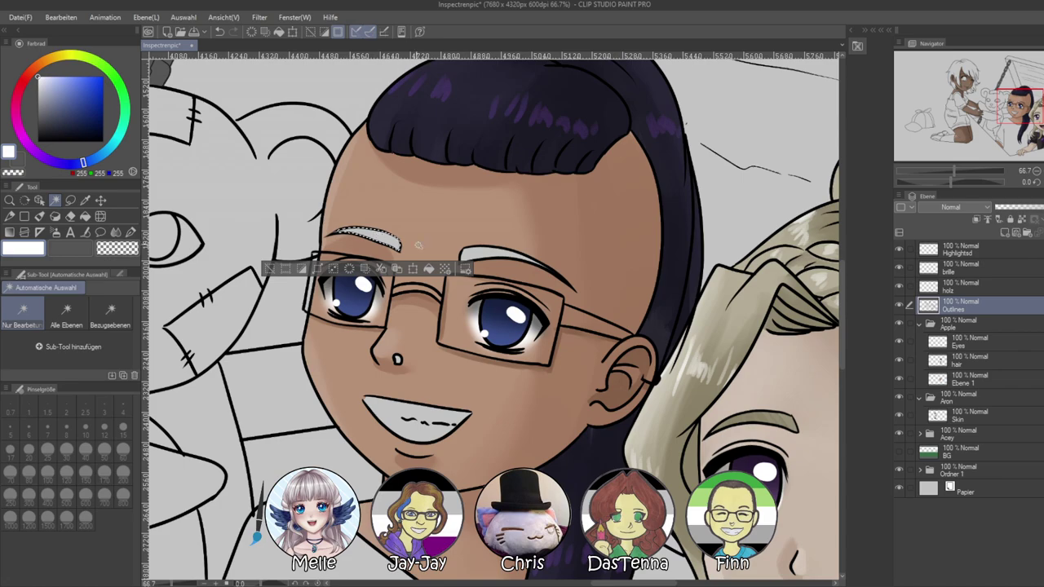
left_click(487, 255, "shift")
left_click(970, 360)
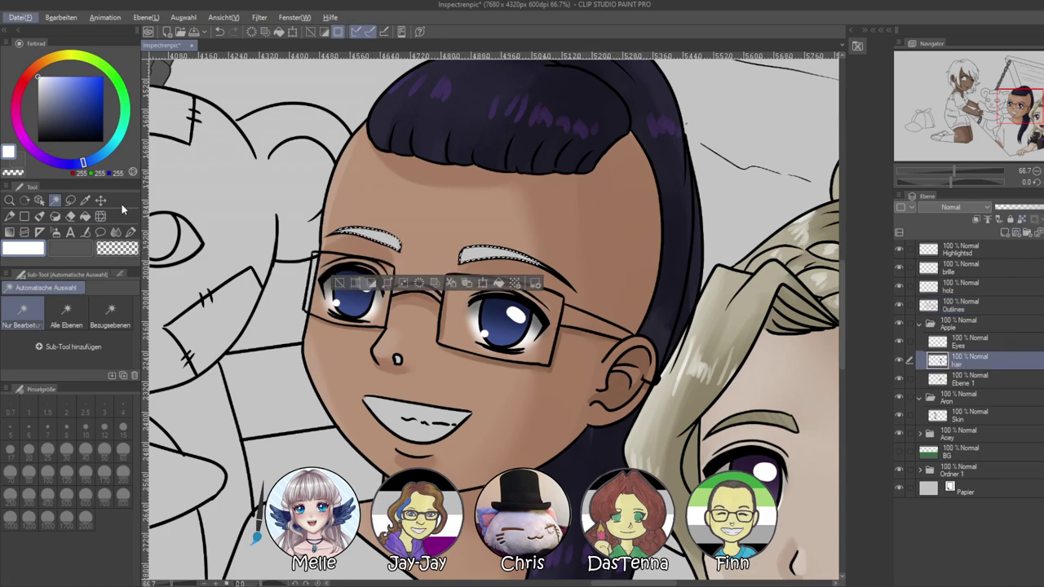
Fill both eyebrows with the hair's dark blue, RGB 36, 34, 49, and clear the selection
key("p")
left_click(523, 93, "alt")
key("alt+Delete")
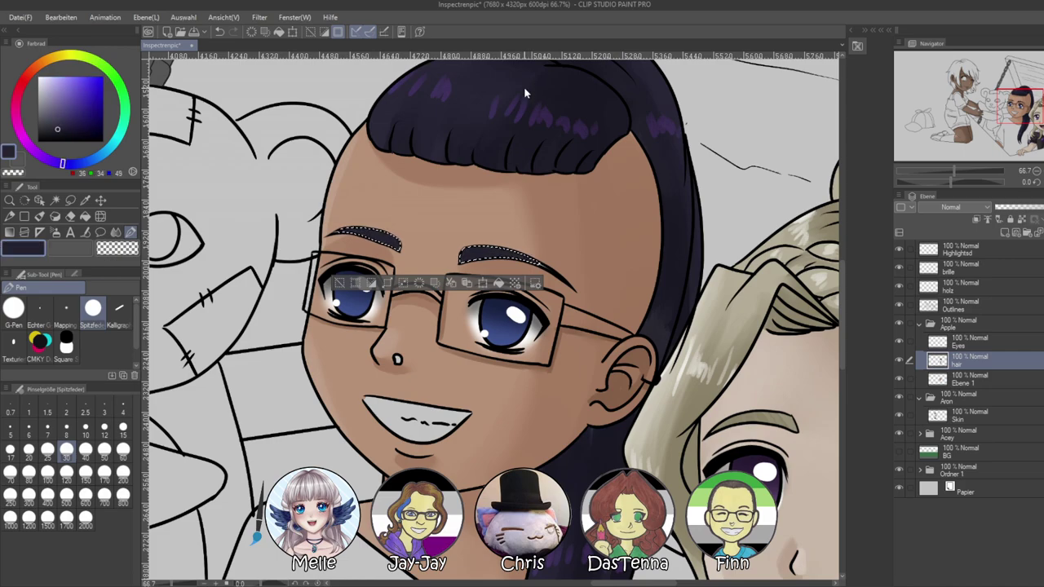
key("ctrl+d")
Touch up the unfilled eyebrow tips with the Spitzfeder pen at size 15, rotating the canvas for the work and resetting it to 0
scroll(390, 248, "up", 6)
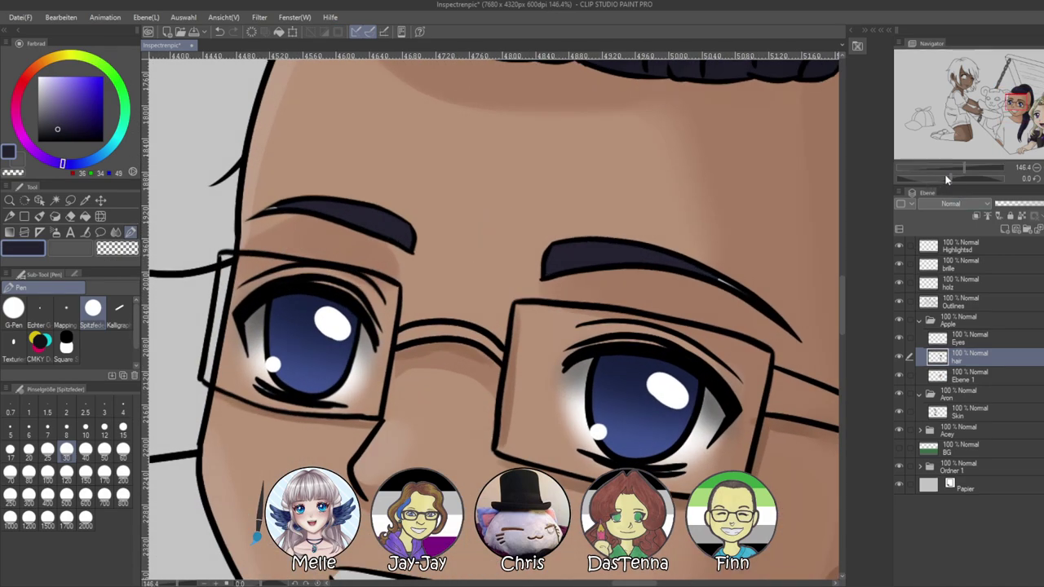
left_click_drag(943, 183, 920, 181)
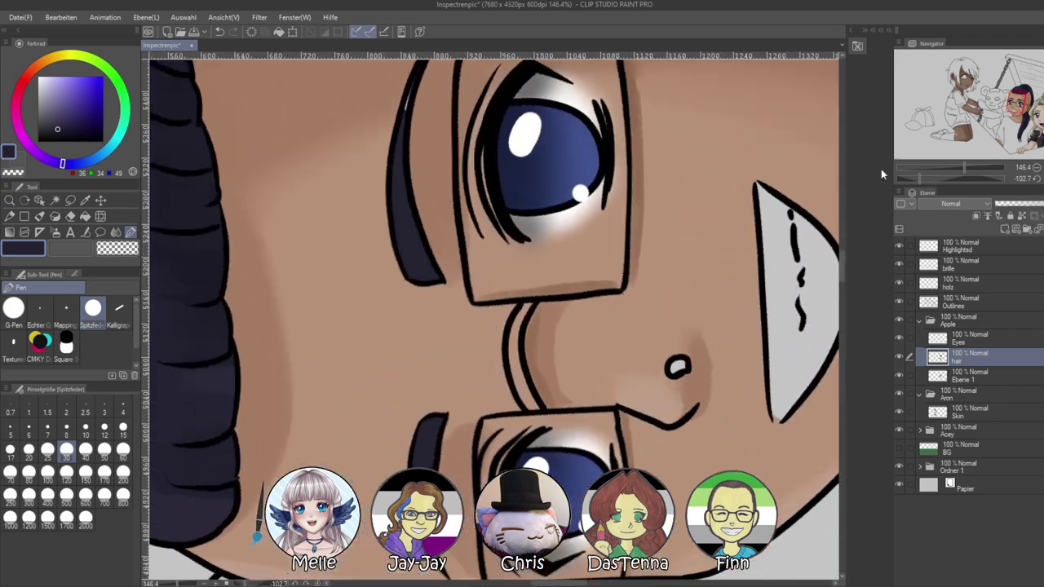
left_click(122, 426)
scroll(377, 472, "down", 3)
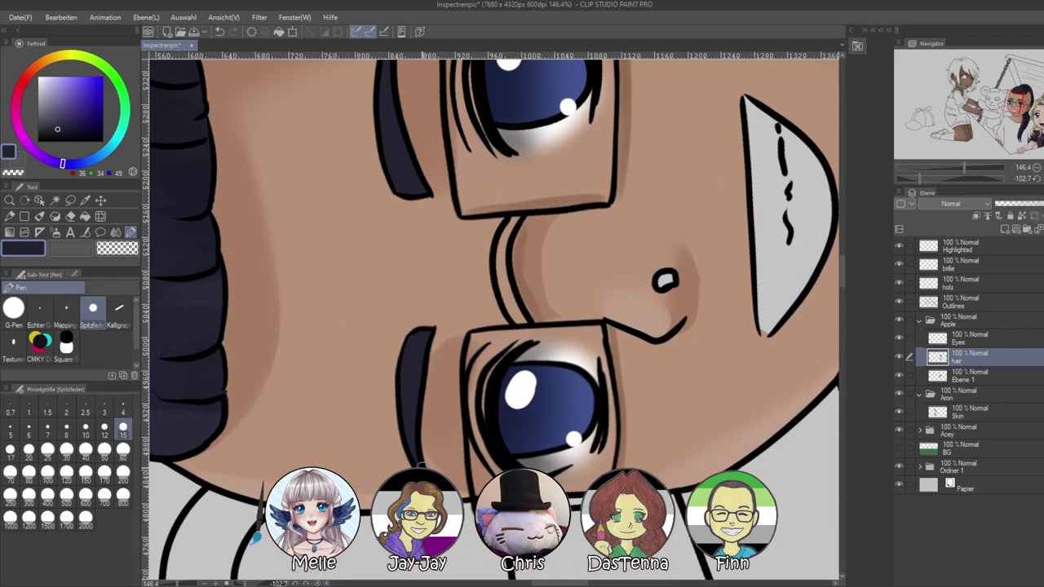
scroll(421, 263, "up", 5)
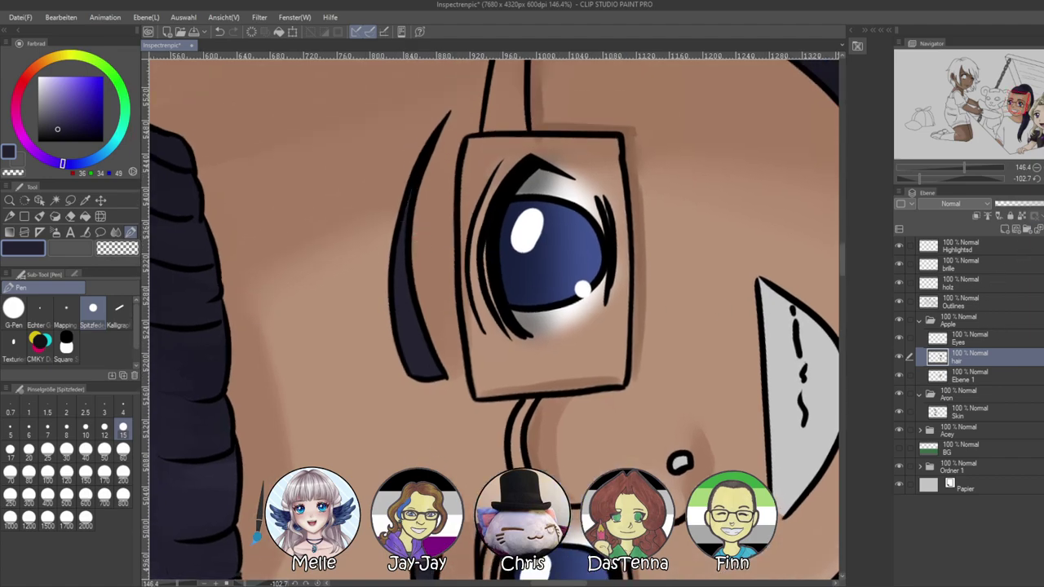
left_click(1036, 179)
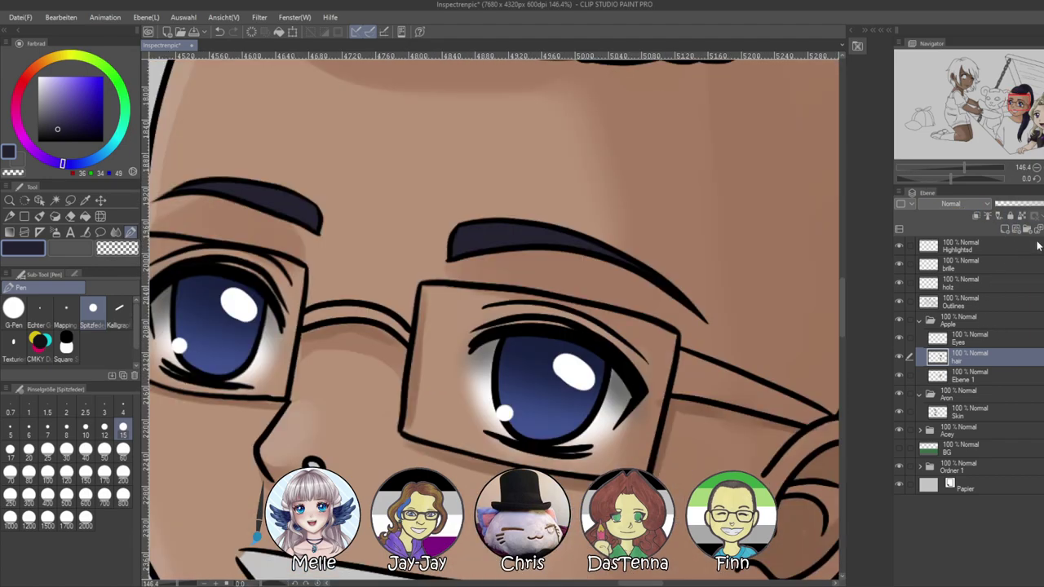
Lock the hair layer's transparent pixels and tint the eyebrows dark purple (RGB 54, 44, 78) with the Ölfarbe brush at size 12
left_click(1022, 217)
left_click(62, 136)
left_click(55, 232)
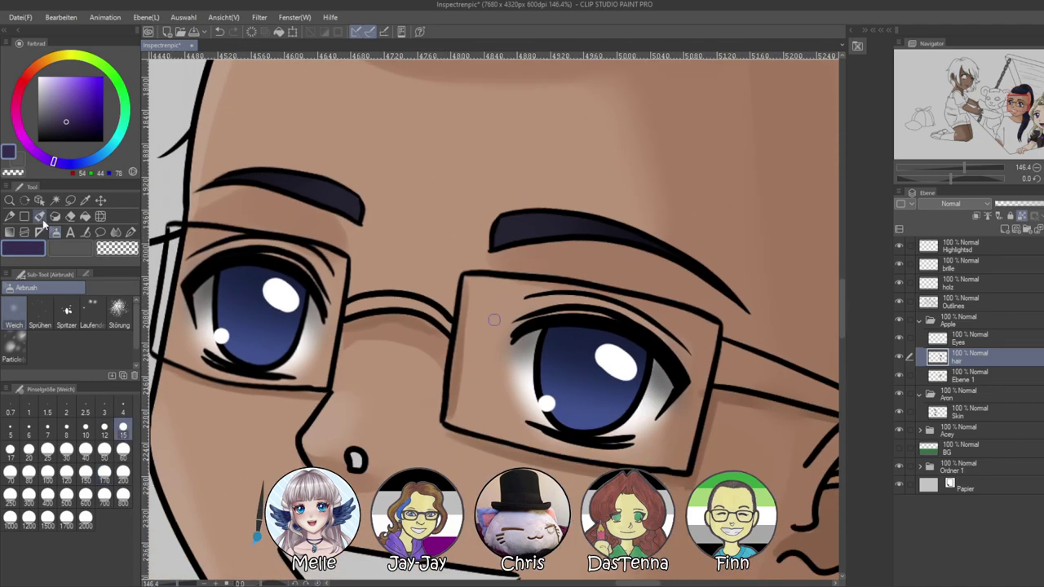
left_click(40, 217)
left_click(105, 432)
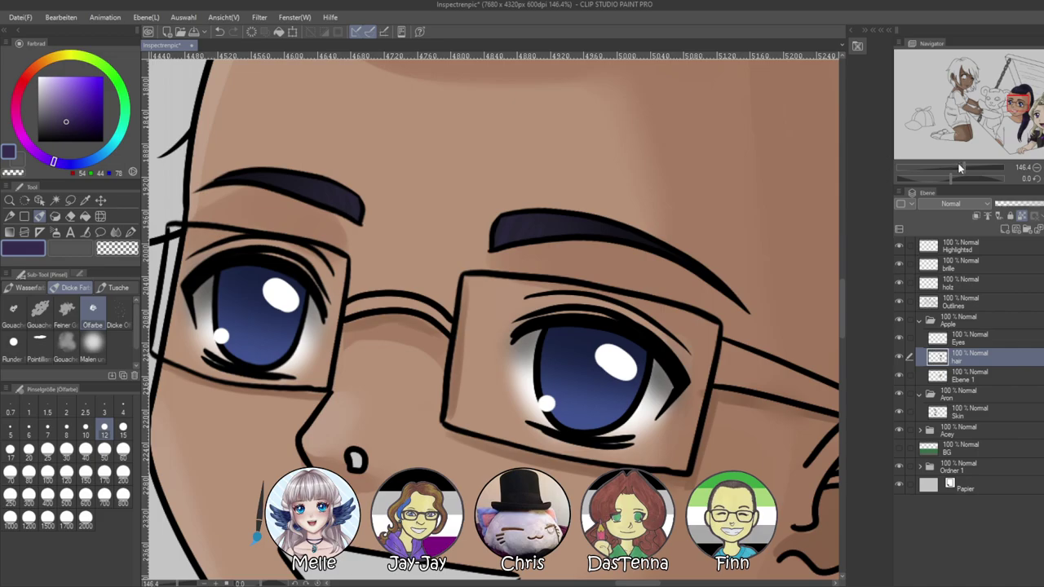
left_click_drag(959, 167, 945, 168)
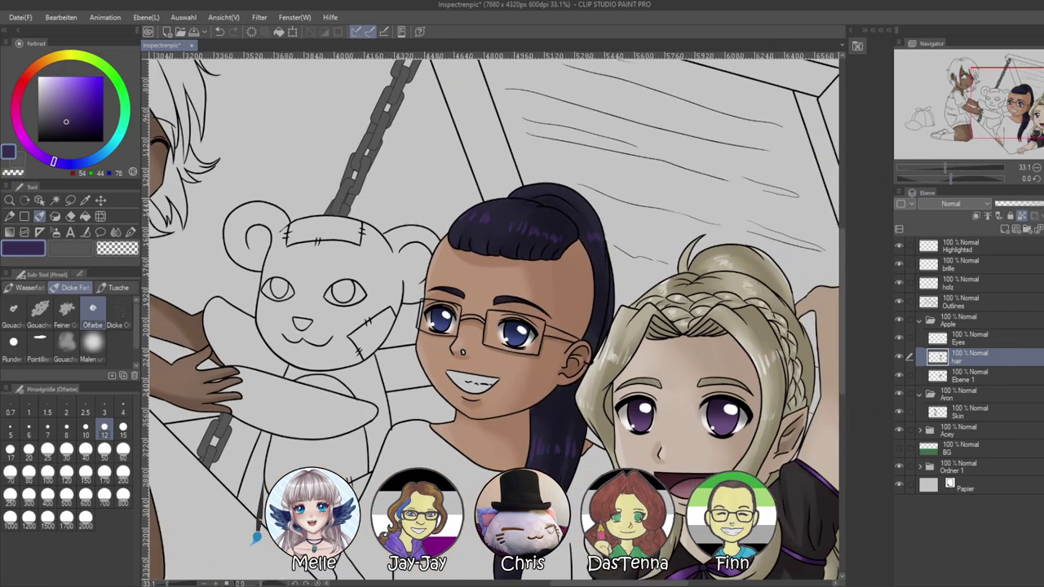
scroll(574, 318, "down", 1)
scroll(505, 351, "up", 1)
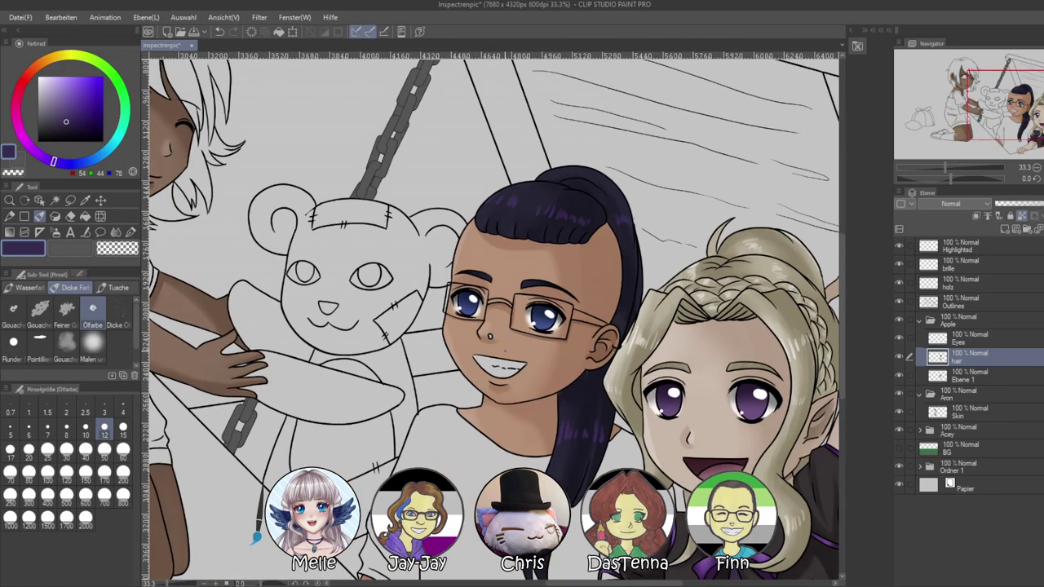
Add a new layer named Brille in the Apple folder and place it above the Eyes layer
scroll(255, 537, "up", 3)
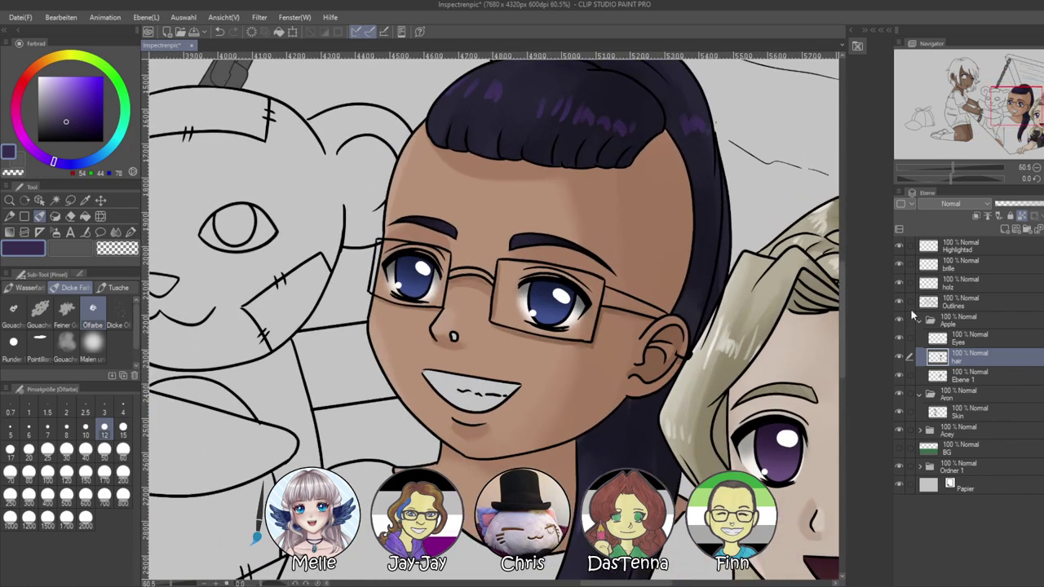
left_click(1004, 230)
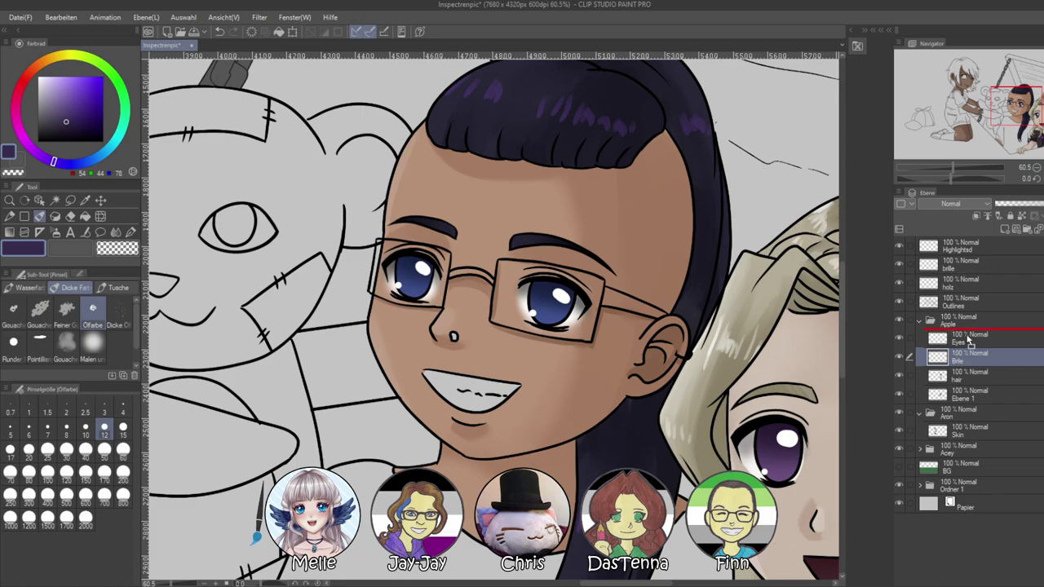
left_click_drag(968, 342, 969, 343)
Auto-select both lenses of the glasses from the brille outline layer
left_click(959, 302)
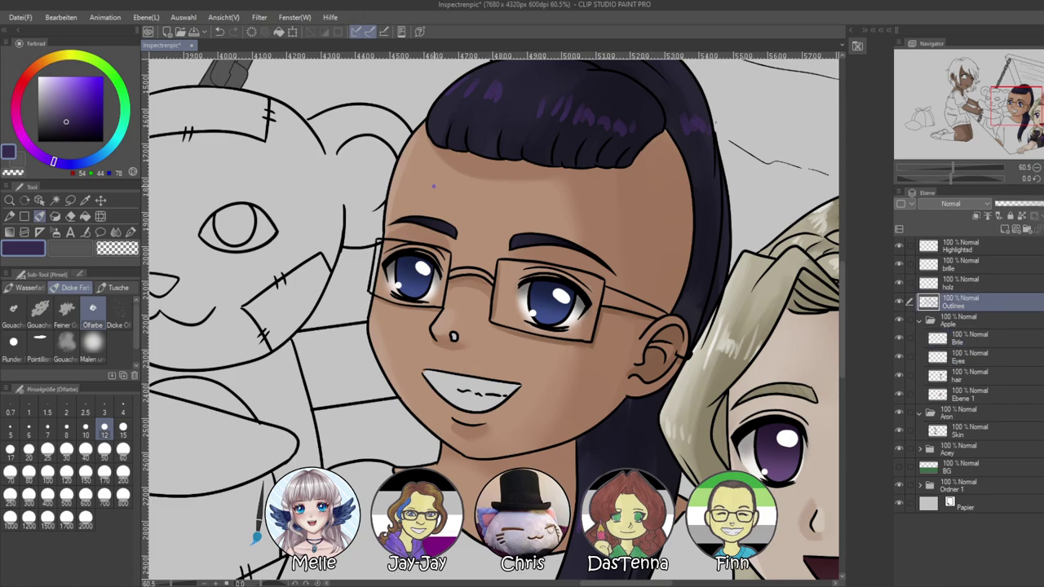
left_click(54, 200)
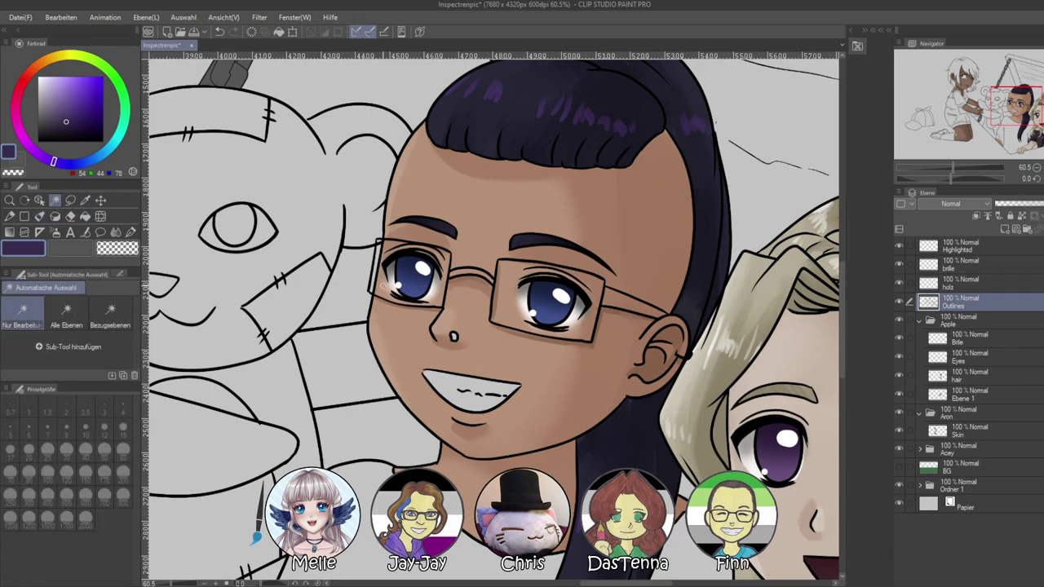
left_click(381, 285)
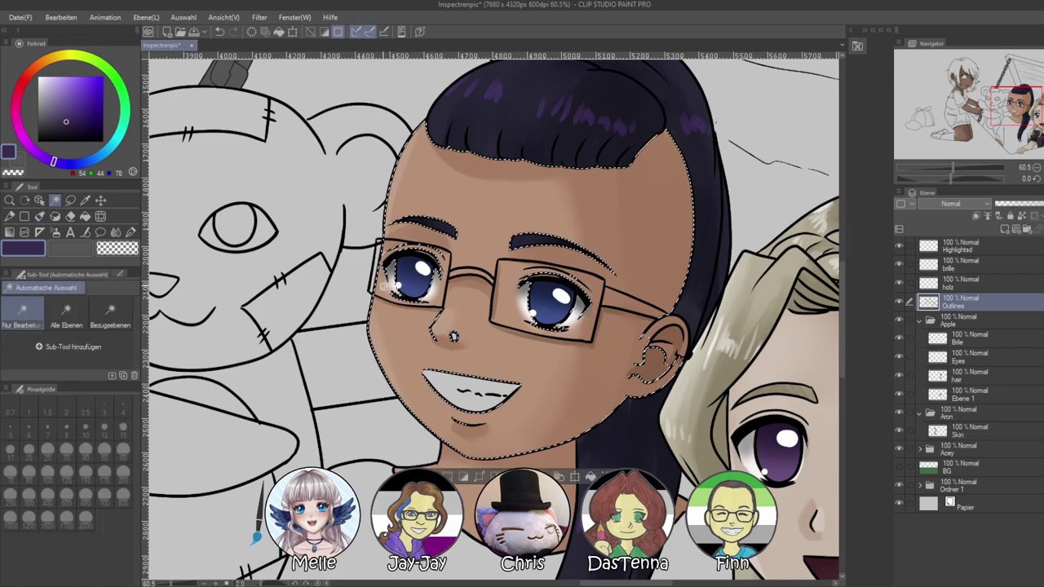
left_click(965, 268)
left_click(378, 279)
left_click(506, 286, "shift")
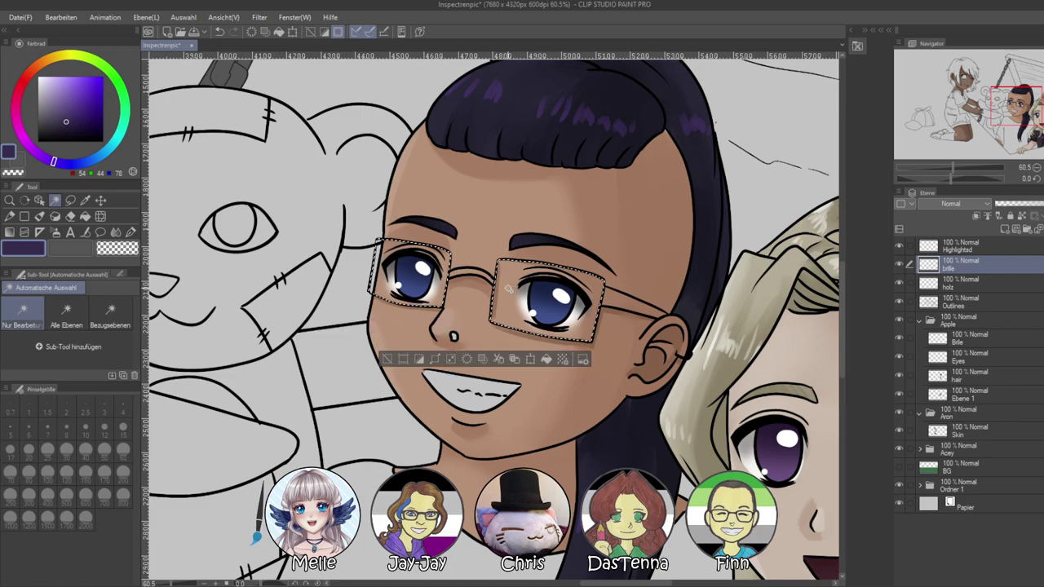
Fill the selected lenses with light blue, RGB 149, 182, 196, on the Apple folder's Brille layer
left_click(989, 340)
left_click(106, 149)
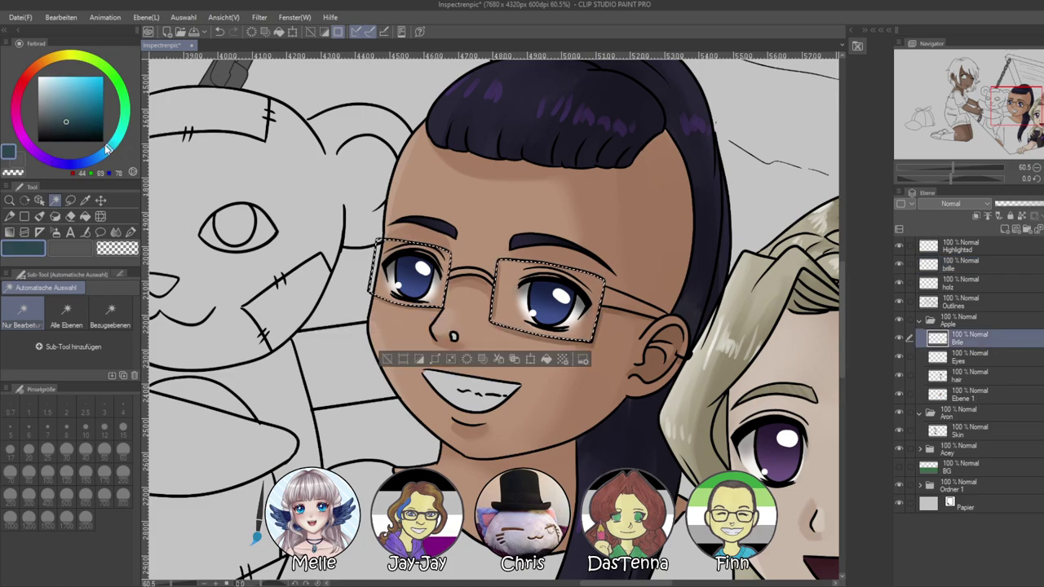
left_click(55, 88)
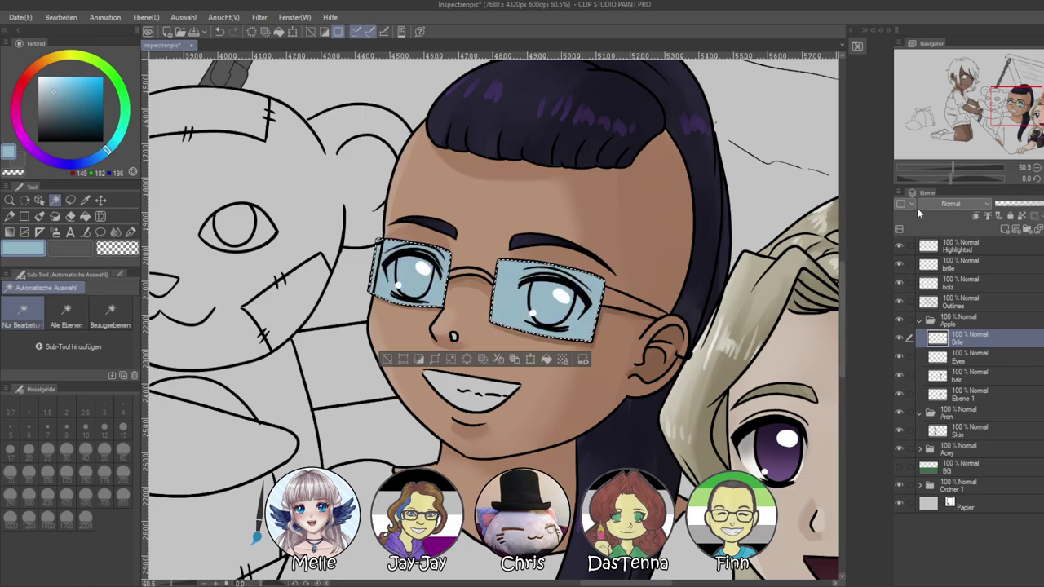
Shade the selected lenses with the soft airbrush at size 200 in near-black, RGB 25, 25, 25
left_click(37, 134)
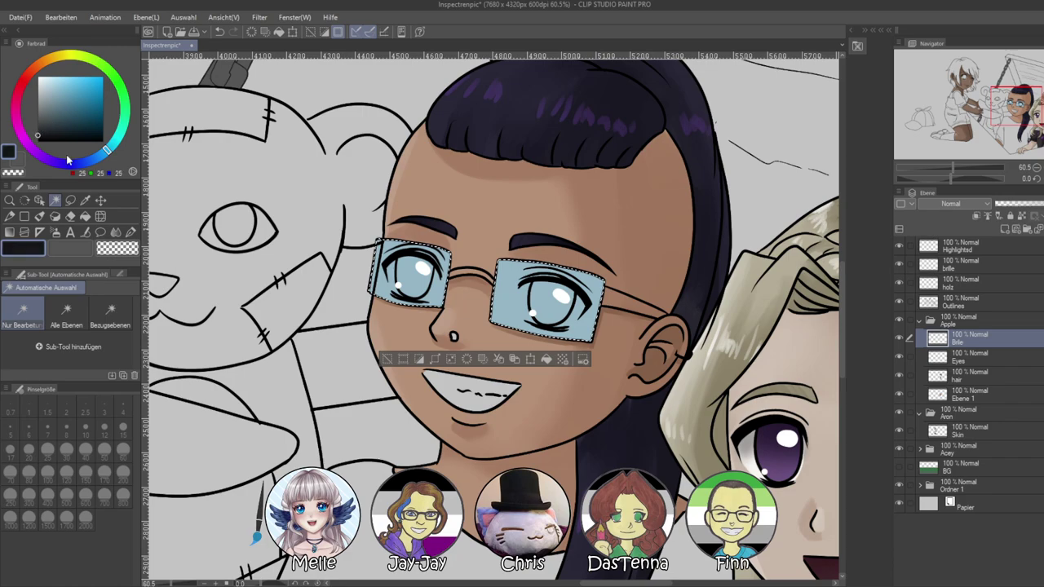
left_click(55, 231)
left_click(122, 471)
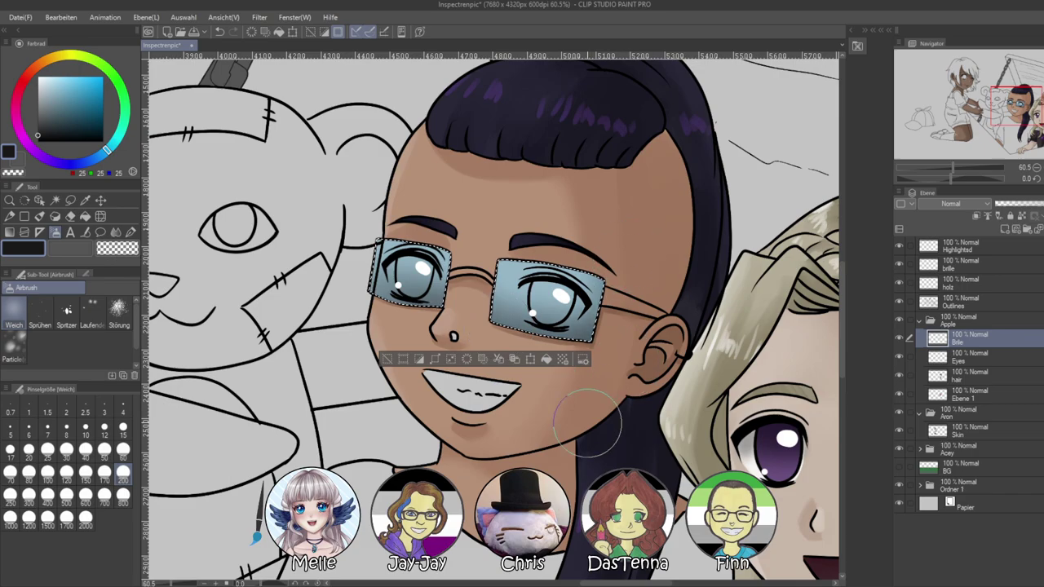
Lower the Brille layer's opacity to 44 % and clear the lens selection
mouse_move(949, 180)
left_mouse_down()
mouse_move(935, 181)
mouse_move(956, 168)
left_mouse_up()
left_click_drag(1041, 209, 1030, 207)
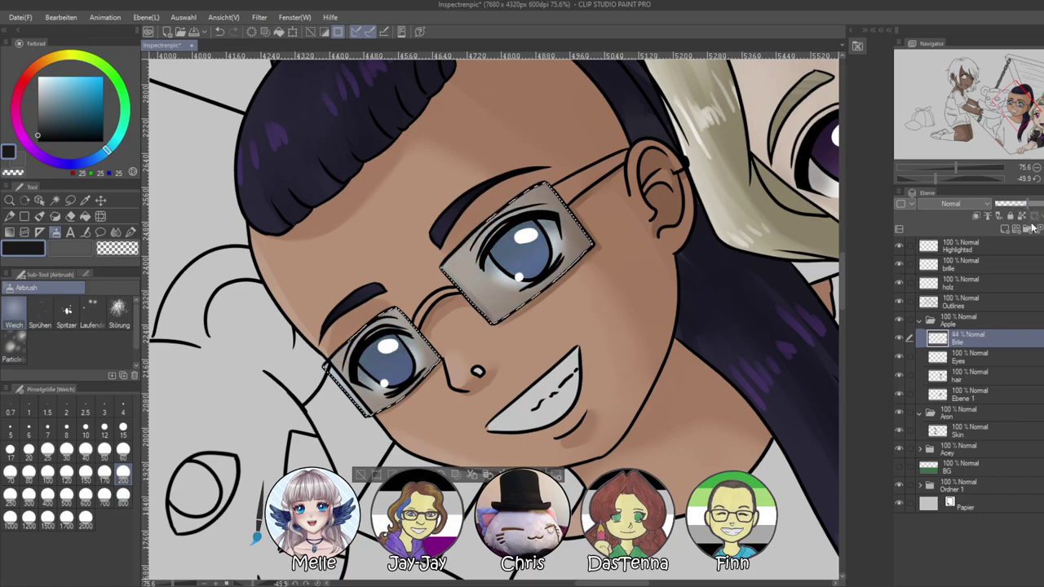
left_click(1043, 178)
scroll(306, 220, "down", 5)
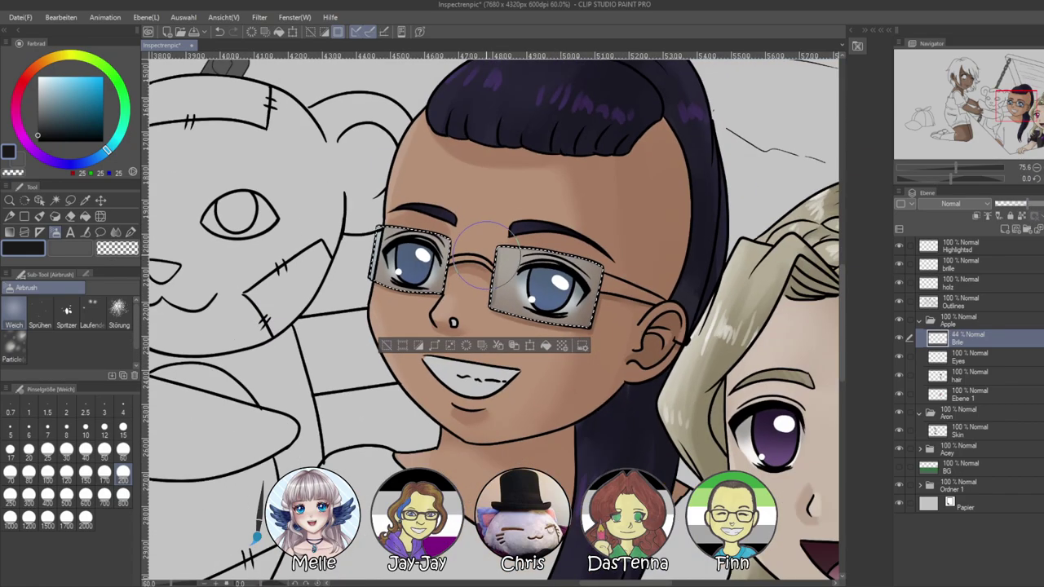
scroll(416, 236, "up", 4)
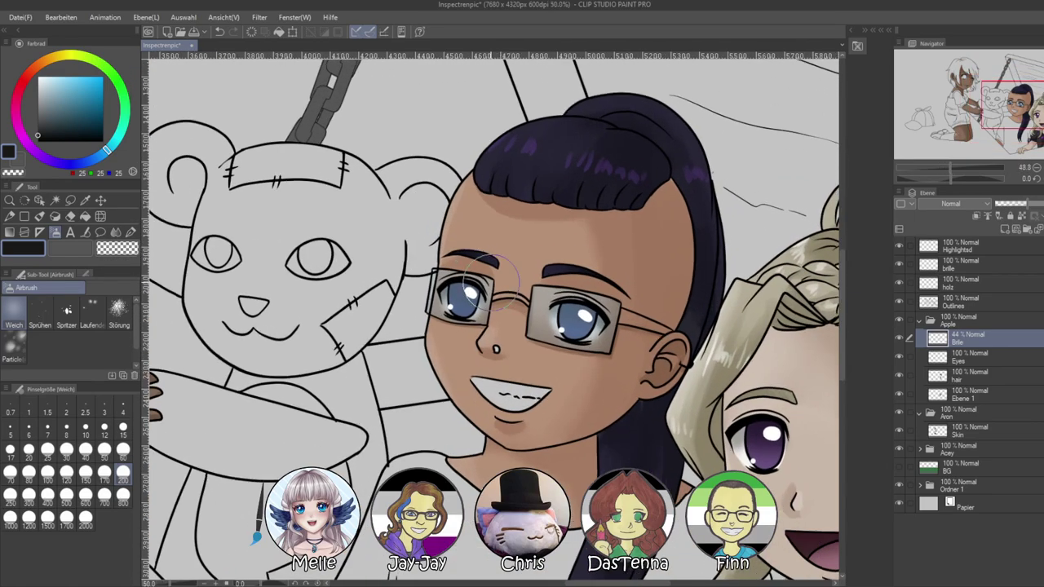
Draw white diagonal reflection streaks on both lenses in the Highlighted layer with the Spitzfeder pen at size 10
left_click_drag(950, 178, 943, 176)
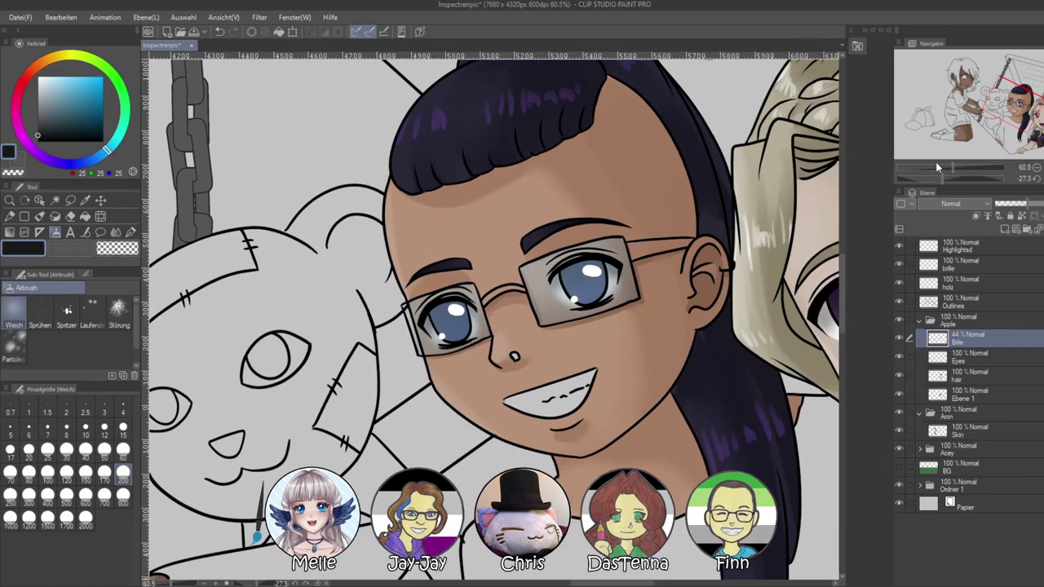
left_click(935, 179)
left_click(959, 244)
left_click(43, 101)
left_click_drag(43, 100, 37, 76)
left_click(130, 232)
left_click(88, 428)
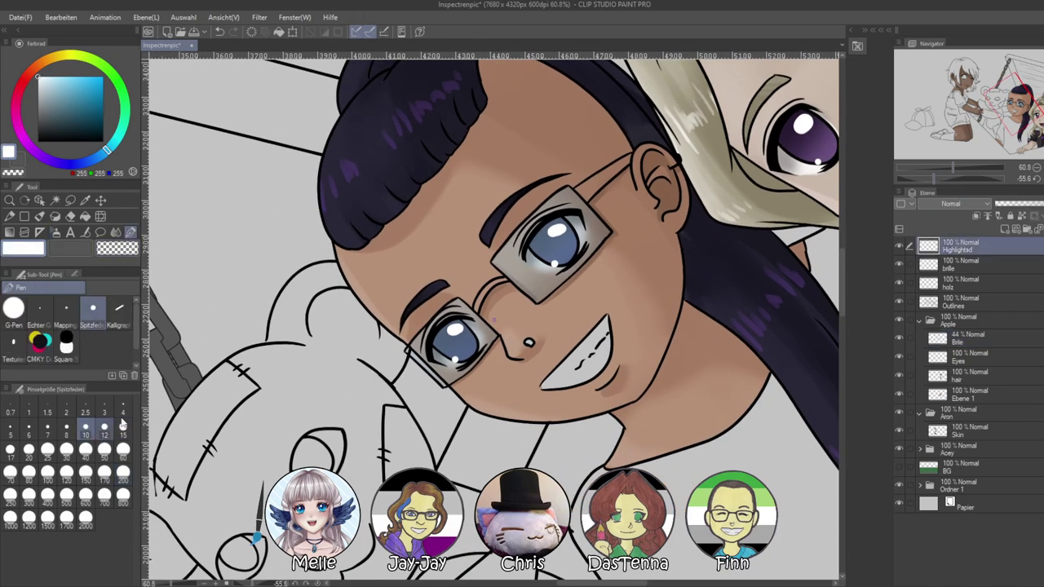
left_click_drag(448, 329, 452, 362)
key("ctrl+z")
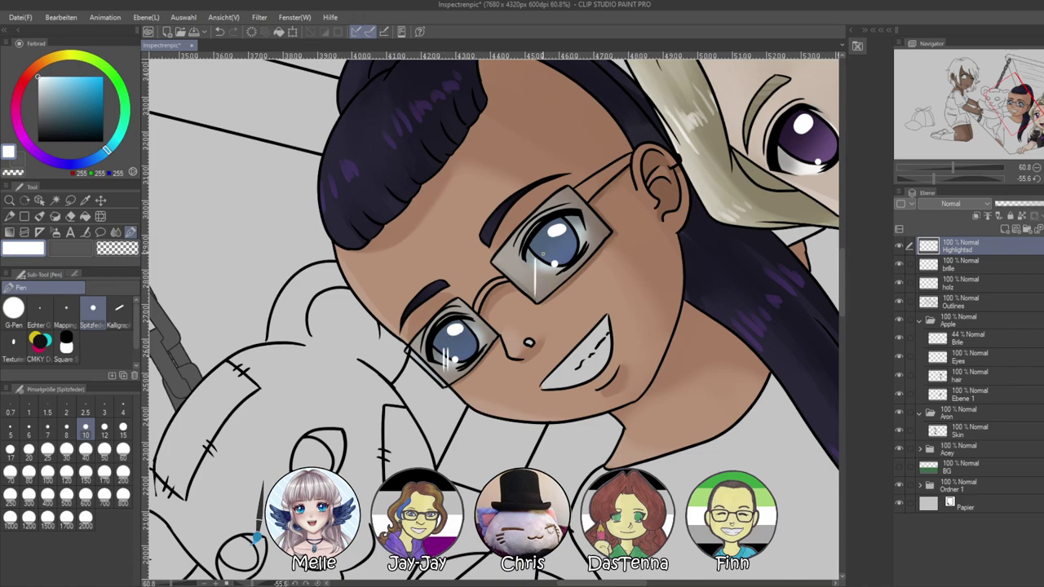
left_click(1037, 179)
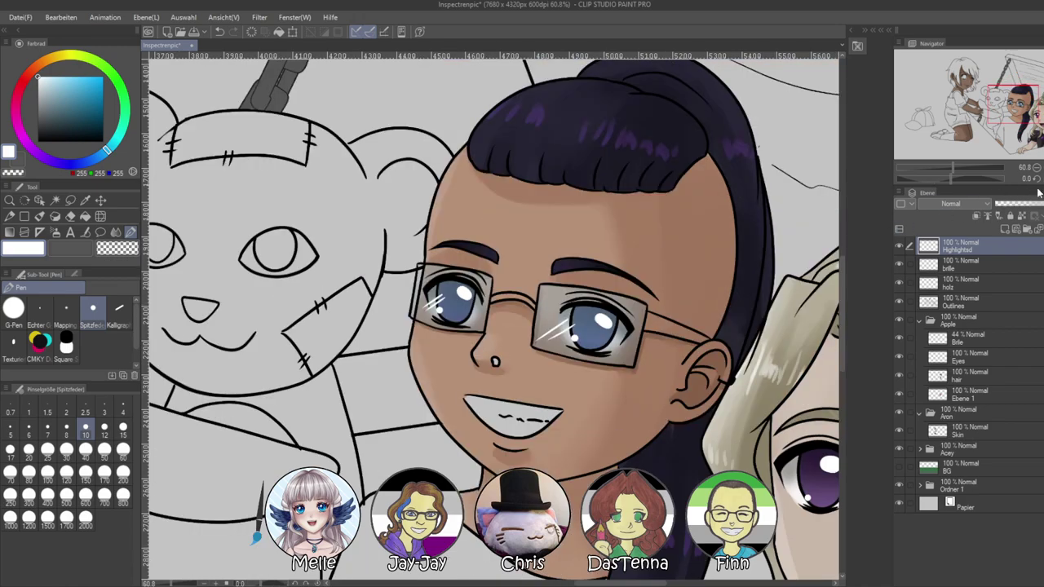
Auto-select the glasses' bridge and temple arm from the brille outline layer, leaving the lens frames out of the selection
left_click_drag(773, 331, 784, 247)
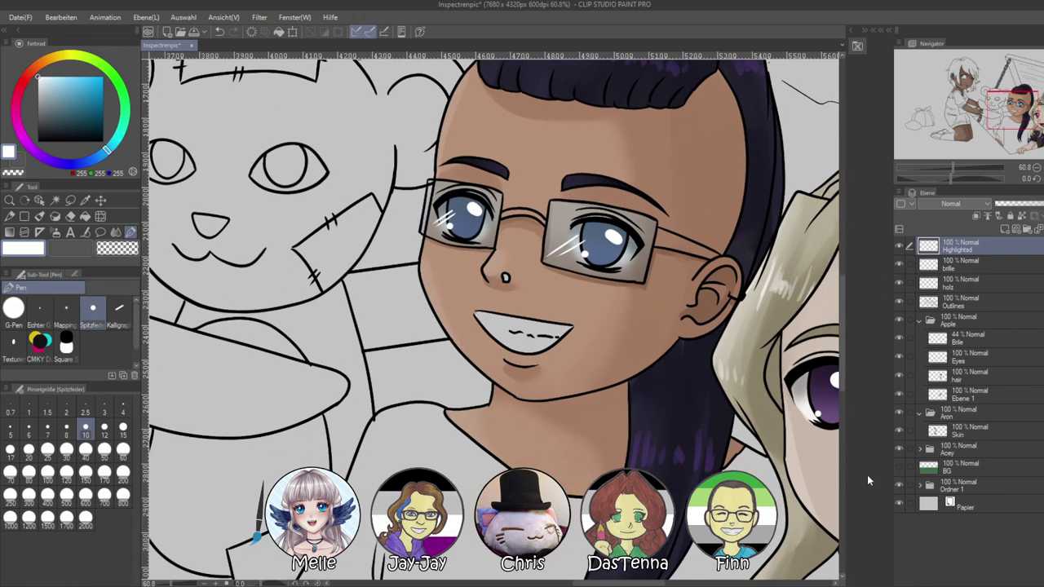
scroll(501, 188, "up", 2)
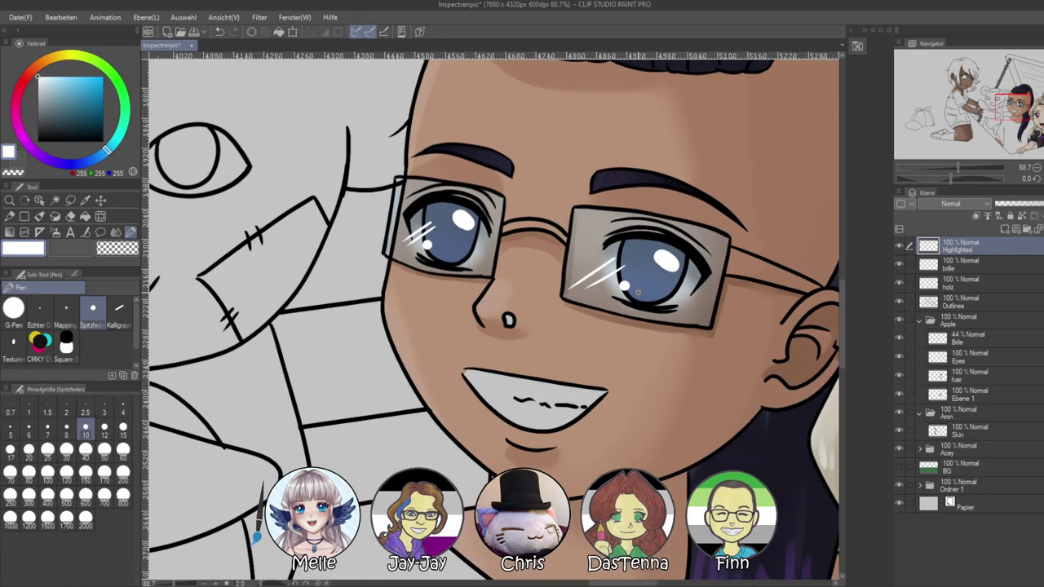
left_click(950, 302)
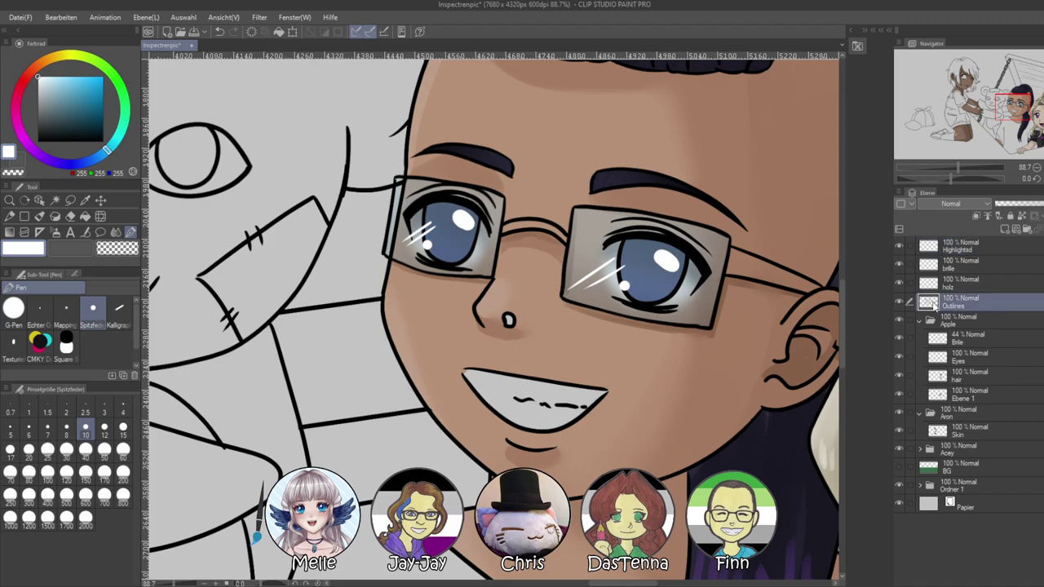
left_click(54, 200)
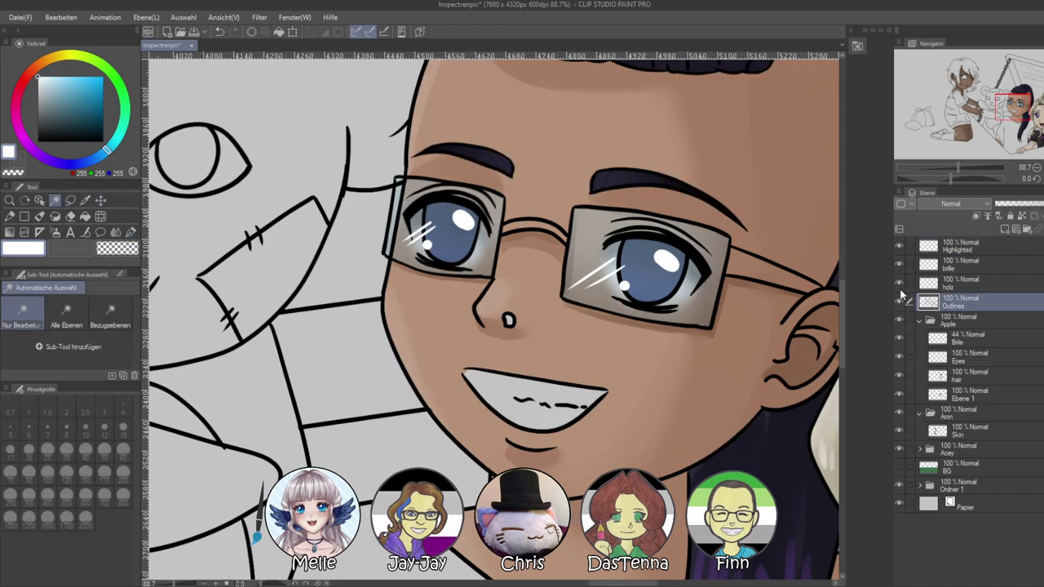
left_click(942, 267)
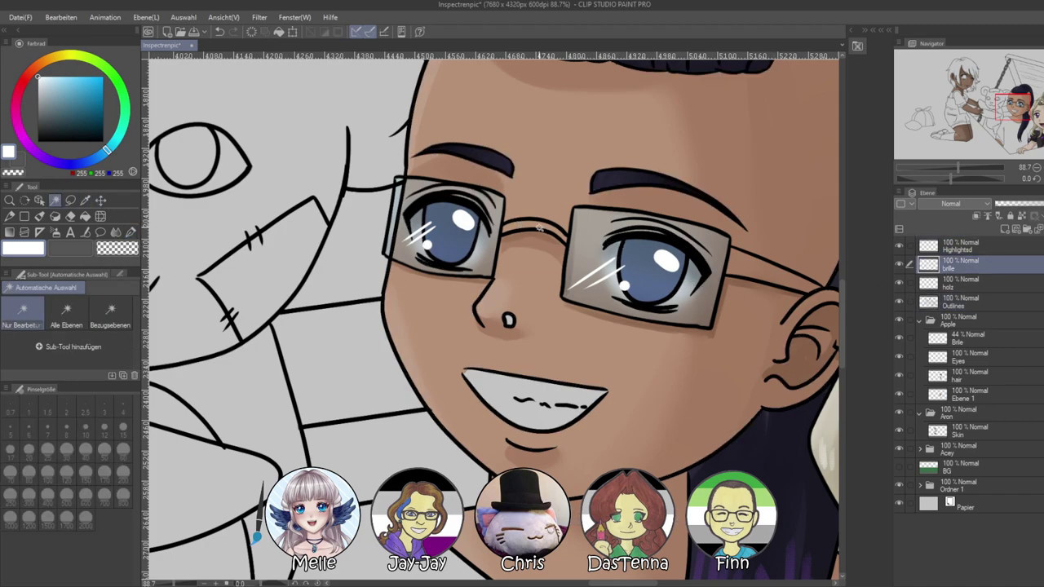
left_click(538, 228)
left_click(759, 270, "shift")
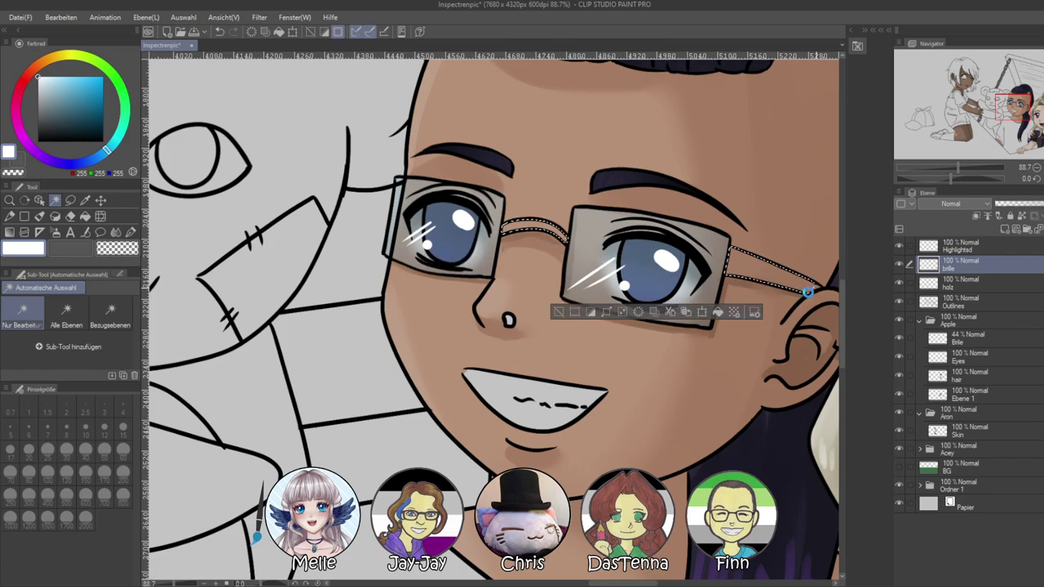
left_click(806, 292, "shift")
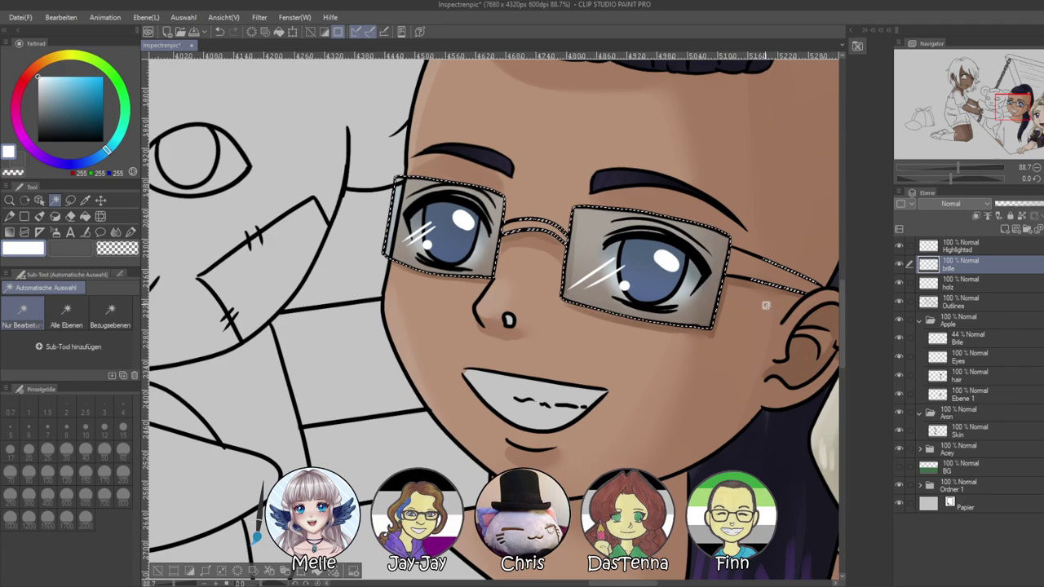
key("ctrl+z")
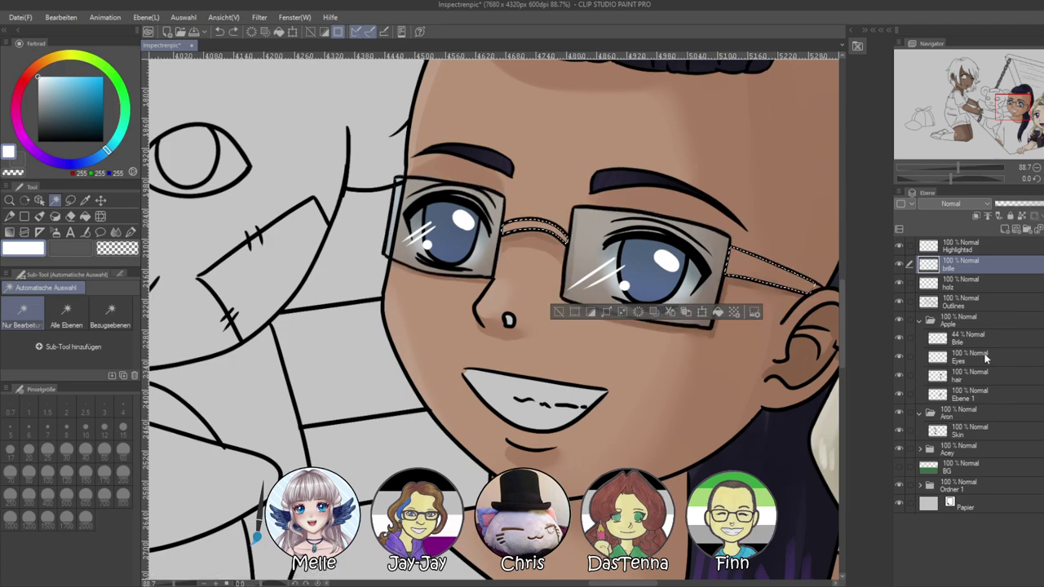
Try to fill the selected bridge and temple arm with dark grey, RGB 54, 54, 54, on the Brille layer
left_click(918, 336)
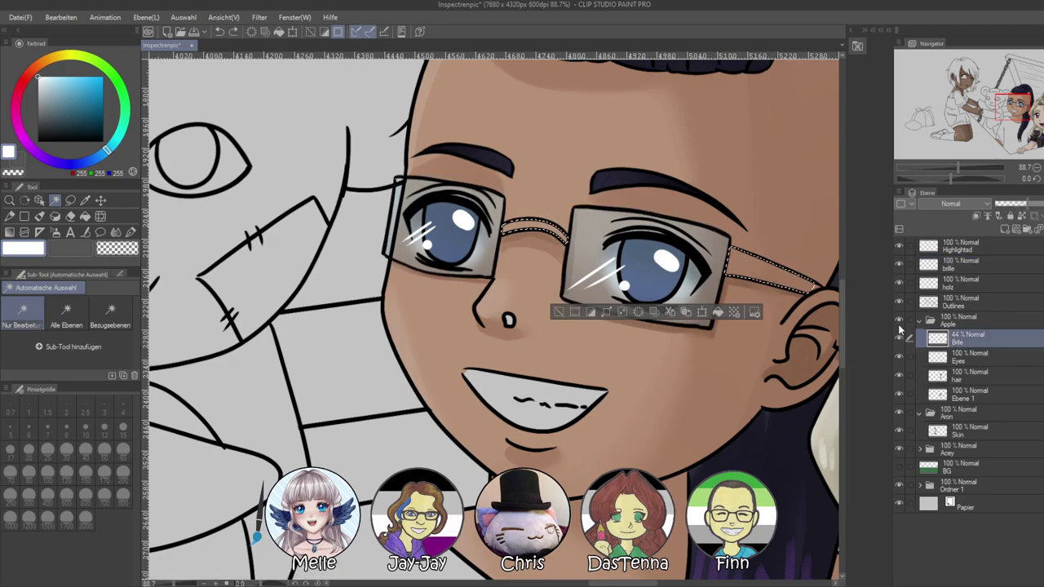
left_click(85, 200)
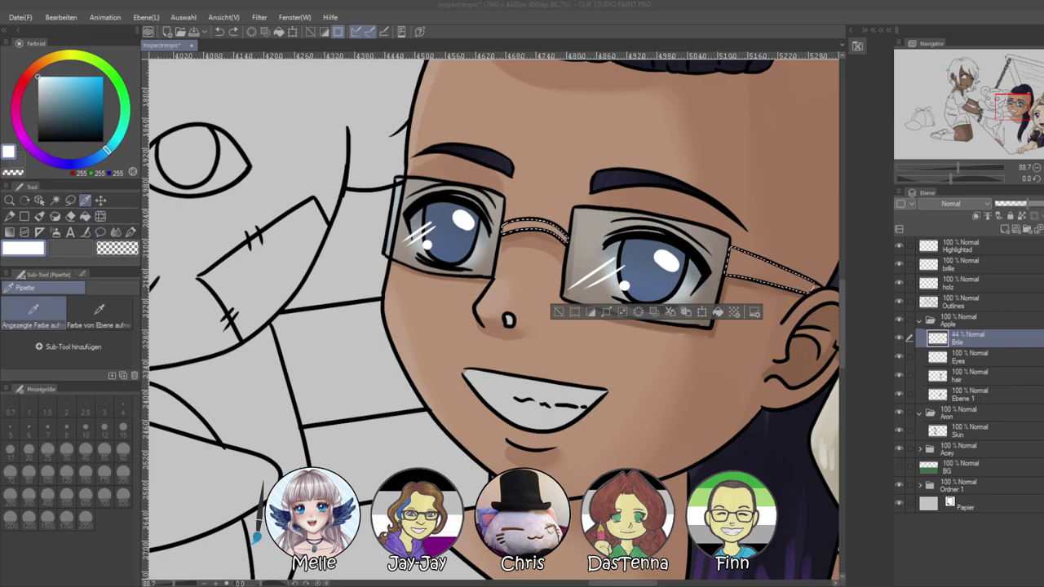
left_click(444, 376)
left_click(34, 128)
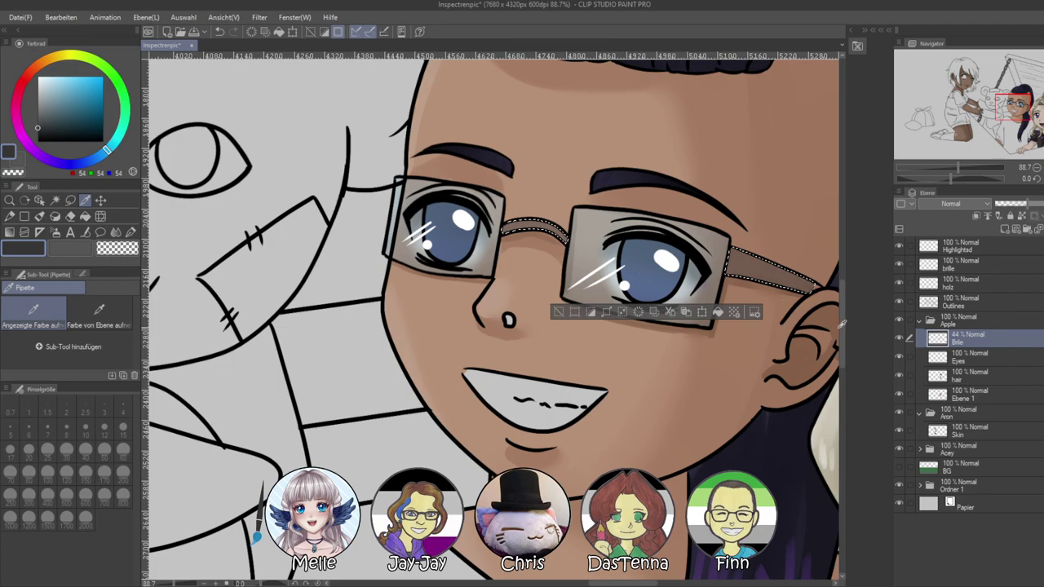
Add a new layer above Brille, fill the selected bridge and temple arm with dark grey, RGB 44, 45, 45, and deselect
left_click(1004, 229)
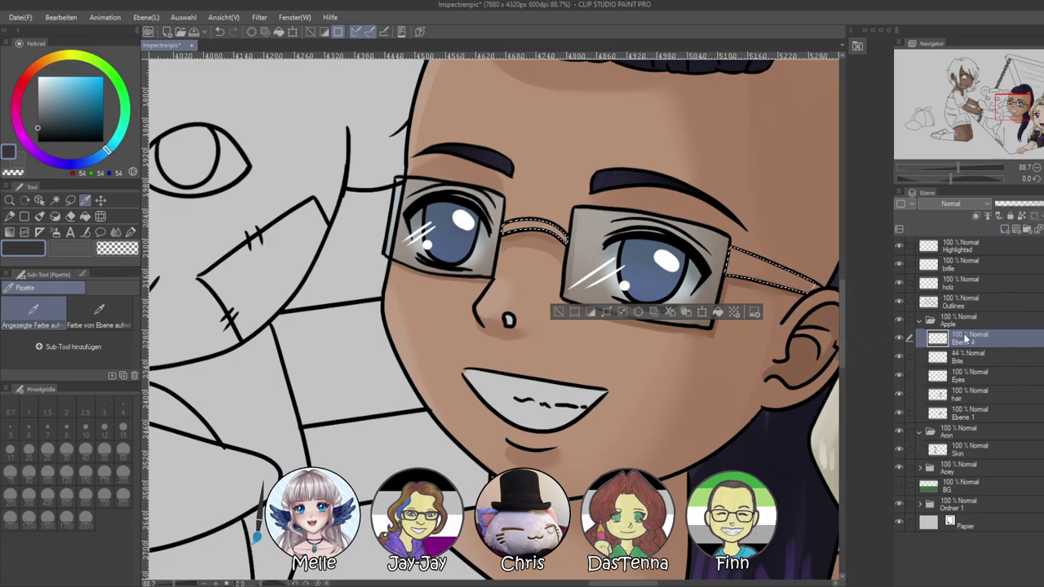
left_click(40, 129)
key("ctrl+d")
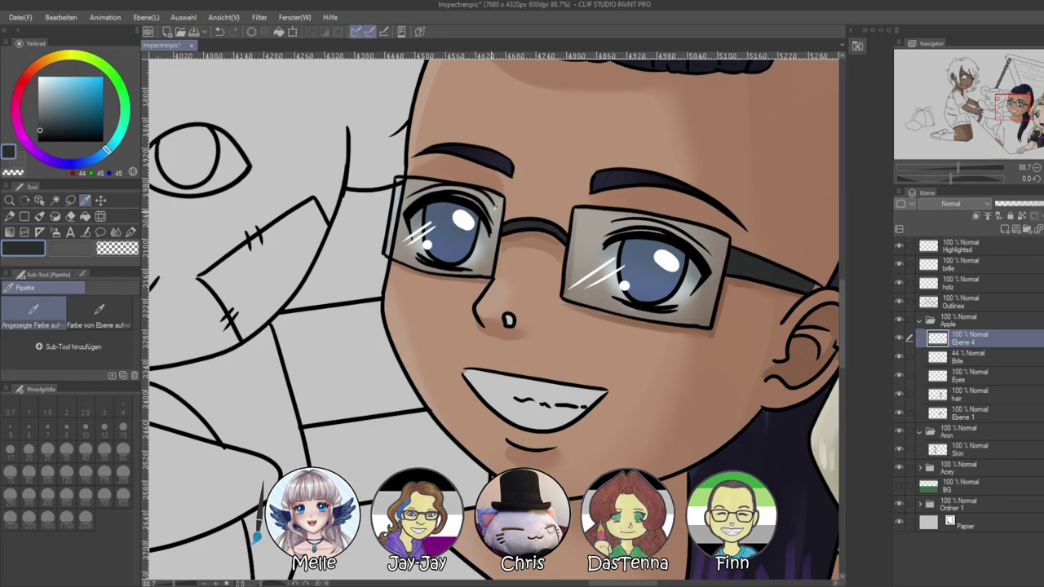
Rename the new layer Acc and fill the temple arm's gap at the ear with the Spitzfeder pen at size 10
scroll(597, 249, "up", 1)
scroll(652, 254, "down", 3)
mouse_move(951, 178)
left_mouse_down()
mouse_move(922, 179)
mouse_move(960, 166)
left_mouse_up()
left_click_drag(559, 191, 561, 576)
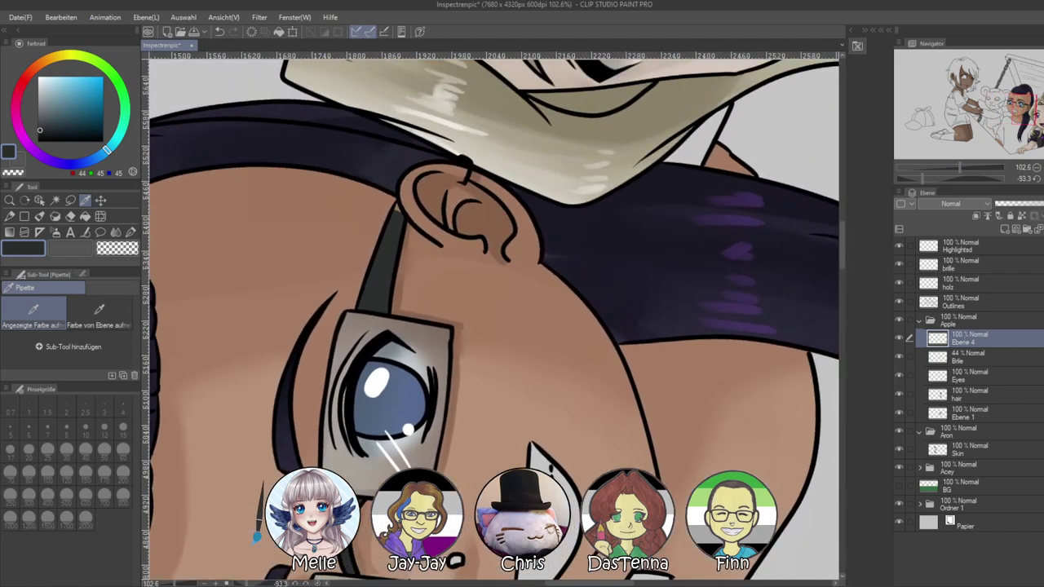
scroll(366, 193, "up", 1)
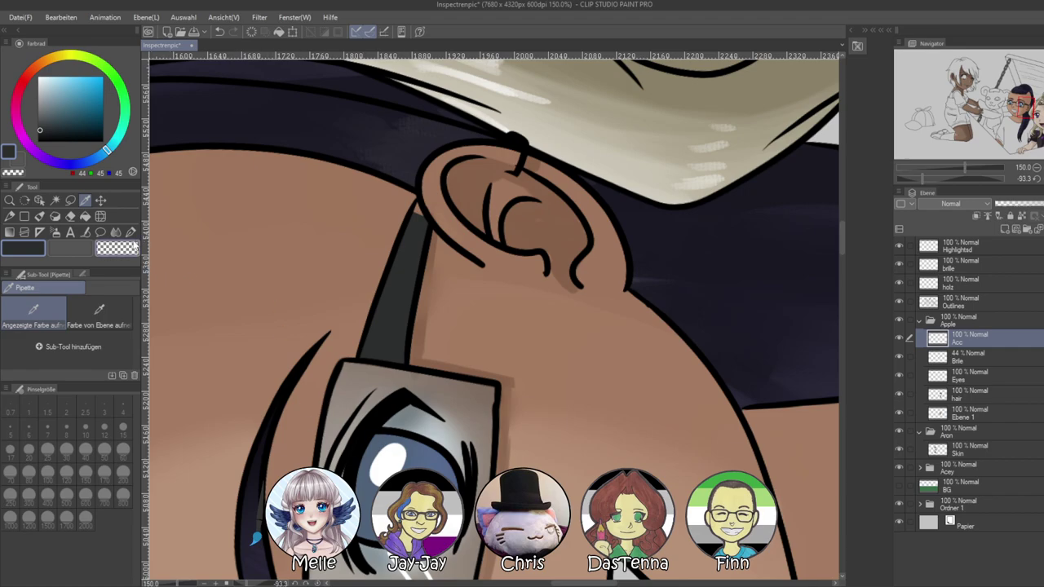
key("p")
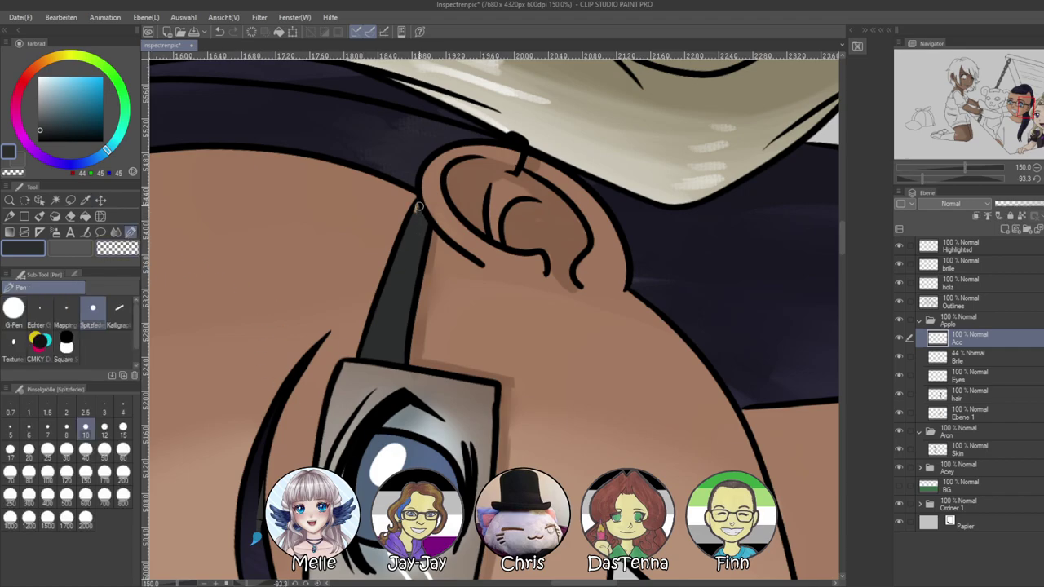
scroll(435, 354, "down", 3)
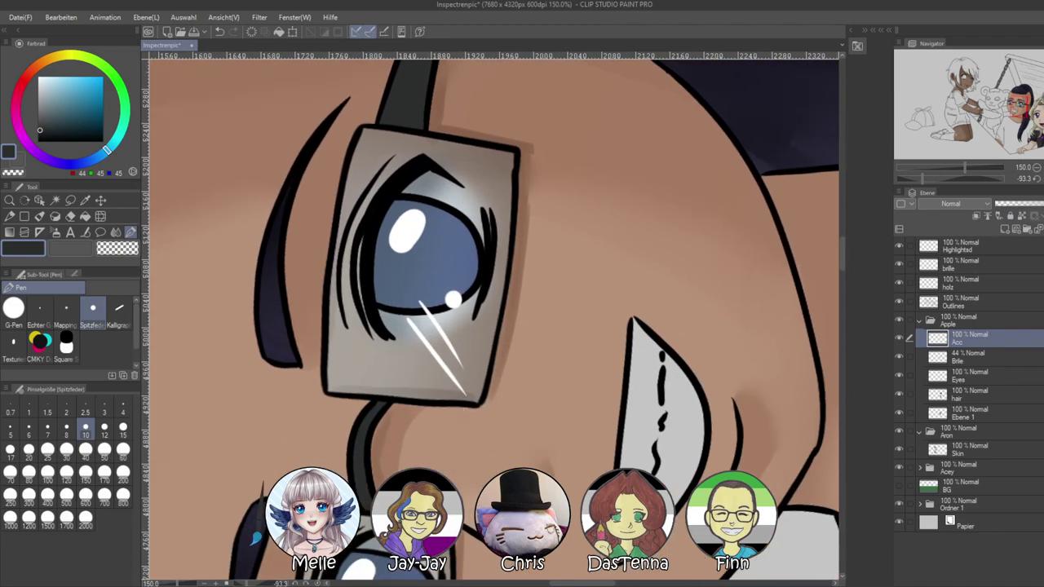
Lock the Acc layer's transparent pixels and airbrush the bridge and temple arm with black shading and grey (RGB 94, 105, 105) highlights at size 60
left_click(1037, 178)
left_click_drag(956, 167, 955, 167)
left_click(1021, 217)
right_click(610, 288)
left_click_drag(44, 130, 36, 143)
left_click(55, 233)
left_click(123, 452)
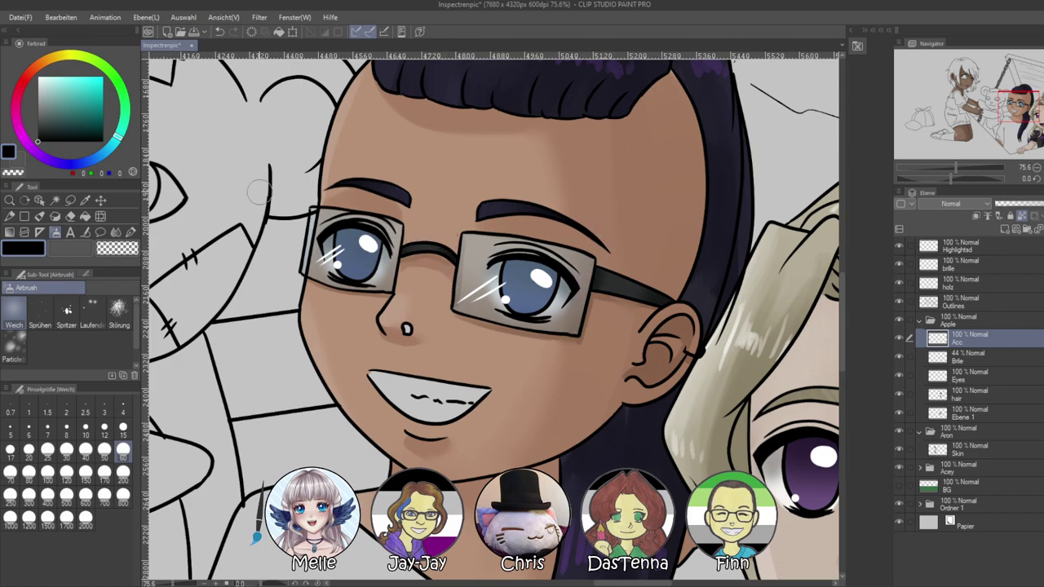
left_click(44, 114)
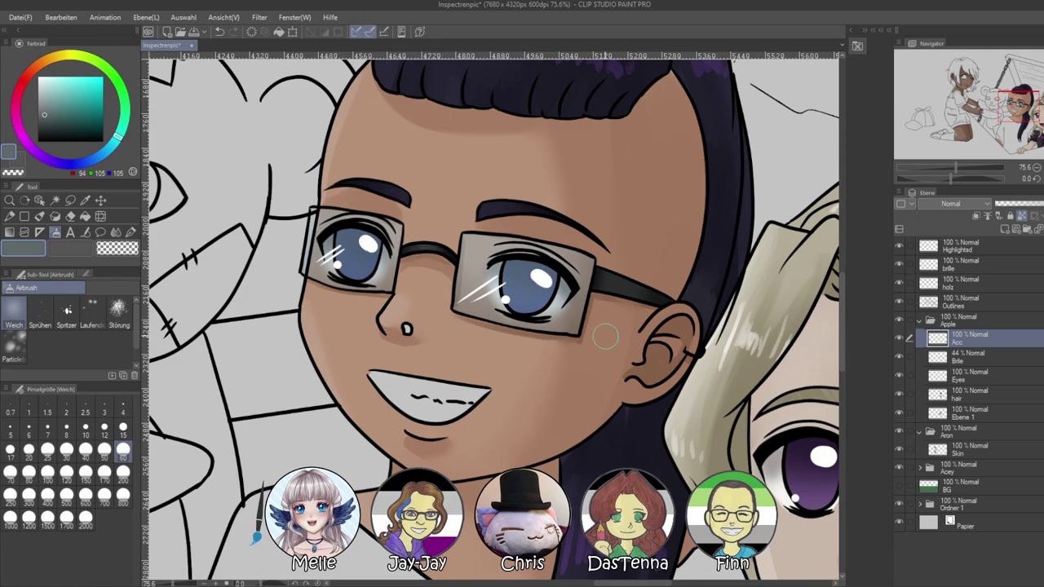
Unlock the Acc layer's transparent pixels and fill the nose piercing with grey, RGB 70, 70, 70, using the Spitzfeder pen at size 10
left_click_drag(624, 472, 676, 410)
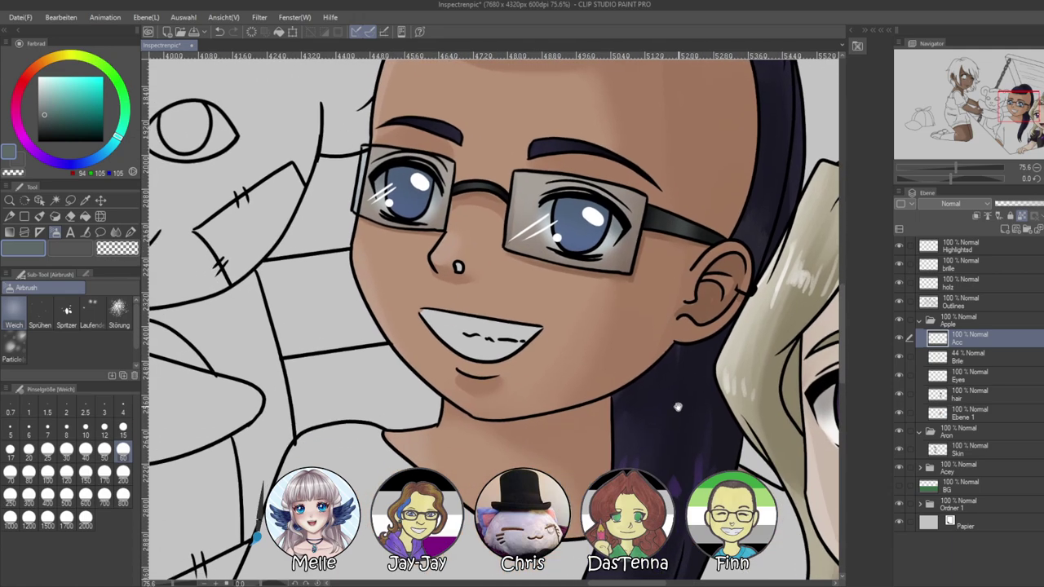
left_click_drag(958, 166, 969, 166)
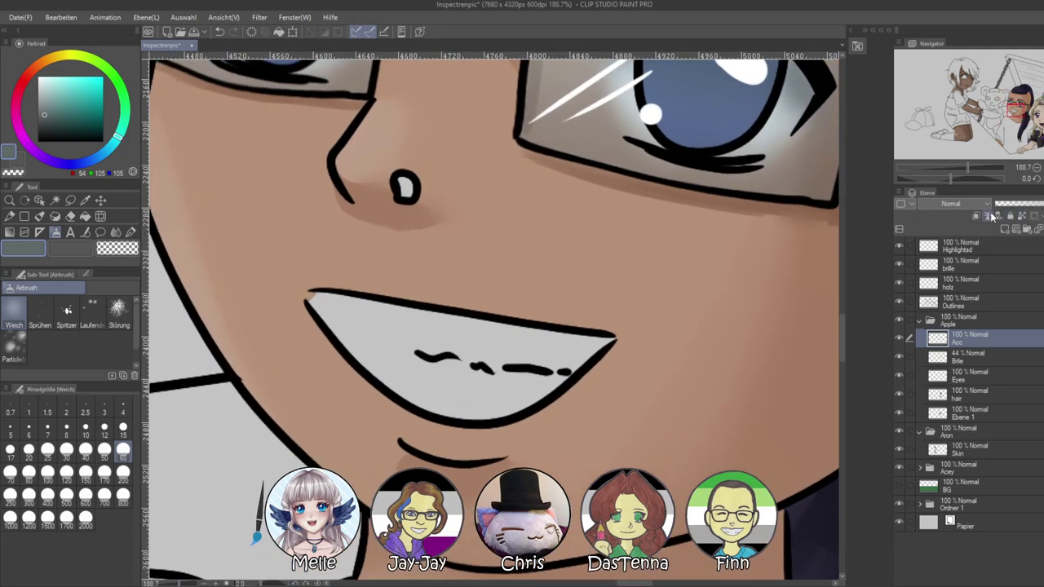
left_click(36, 123)
left_click(130, 232)
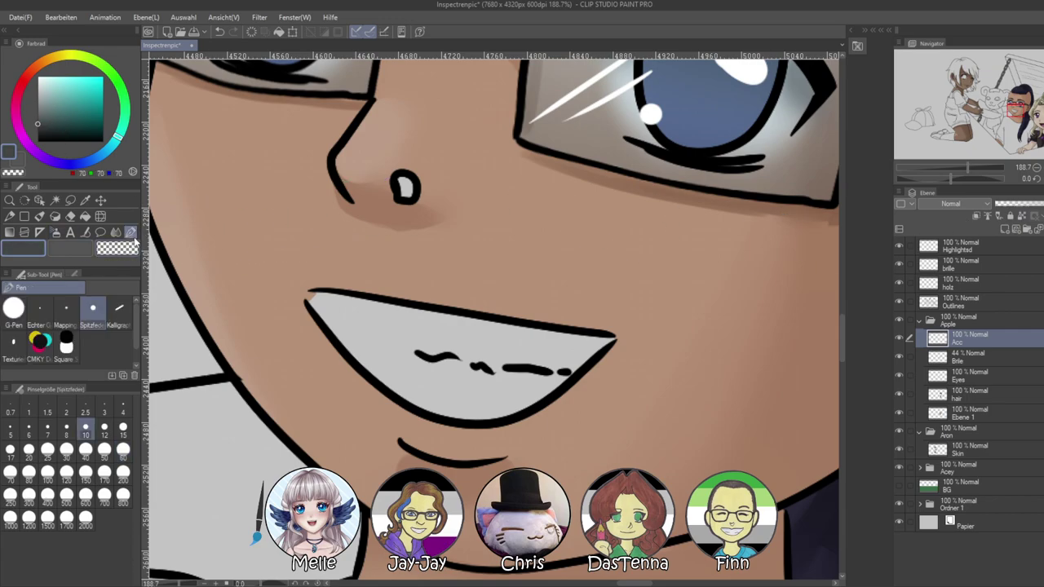
left_click_drag(404, 189, 408, 184)
Airbrush the nose piercing with near-black shading, RGB 5, 5, 5, at size 10 and a white highlight at size 4
left_click(37, 140)
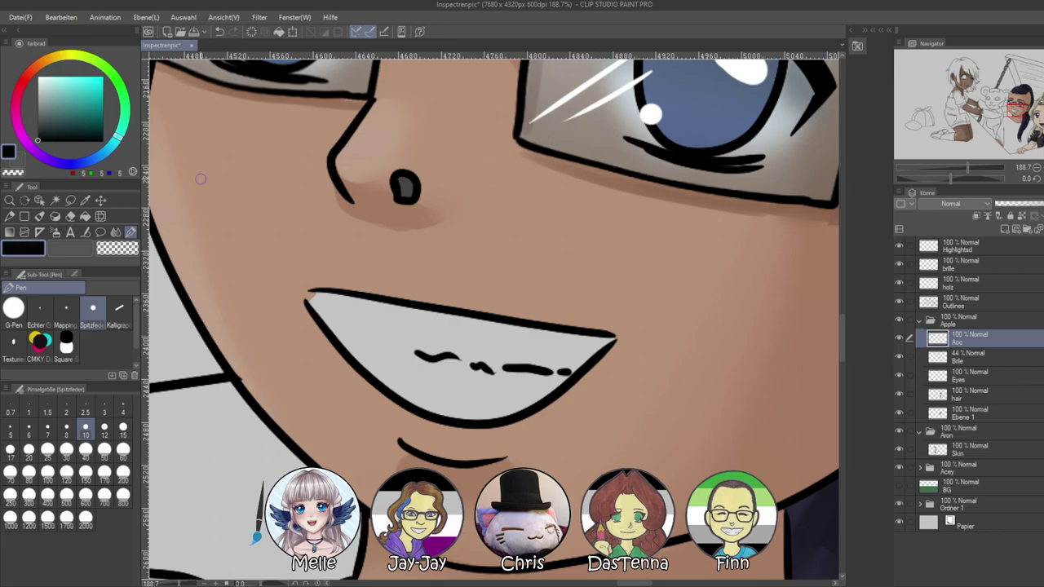
left_click(55, 232)
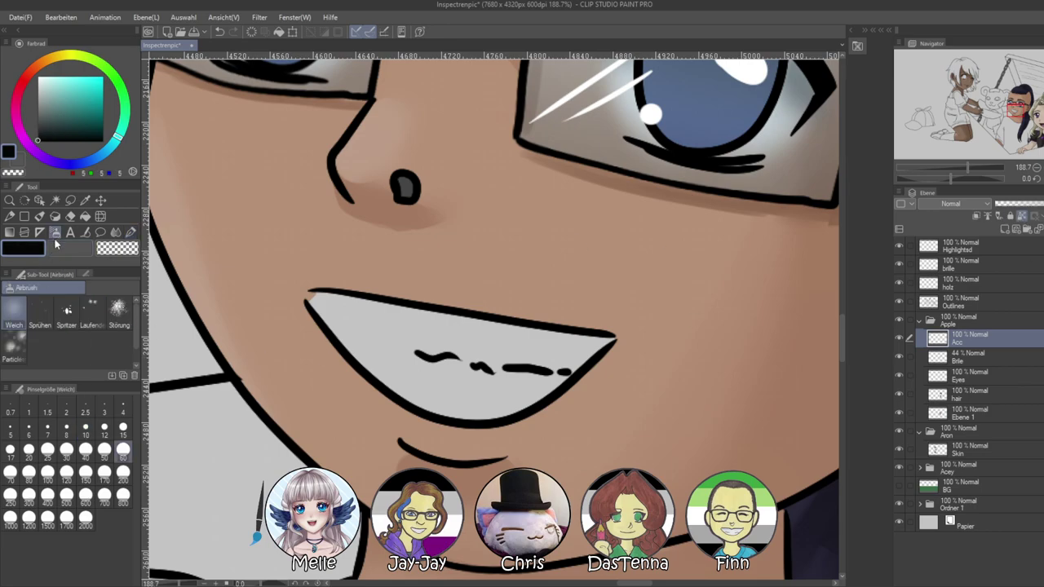
left_click(86, 426)
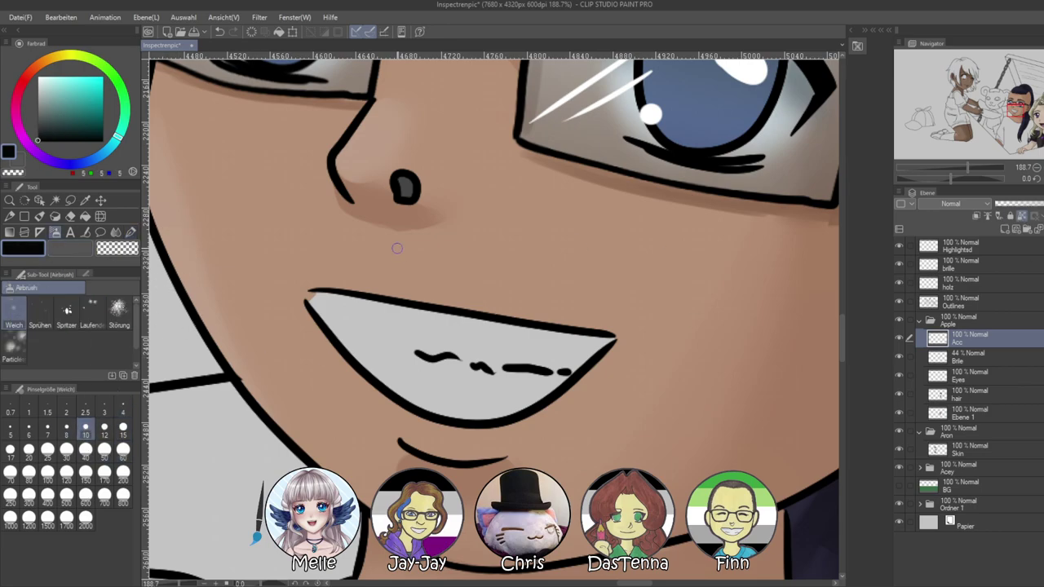
left_click_drag(412, 196, 406, 193)
left_click_drag(73, 86, 9, 70)
left_click(123, 408)
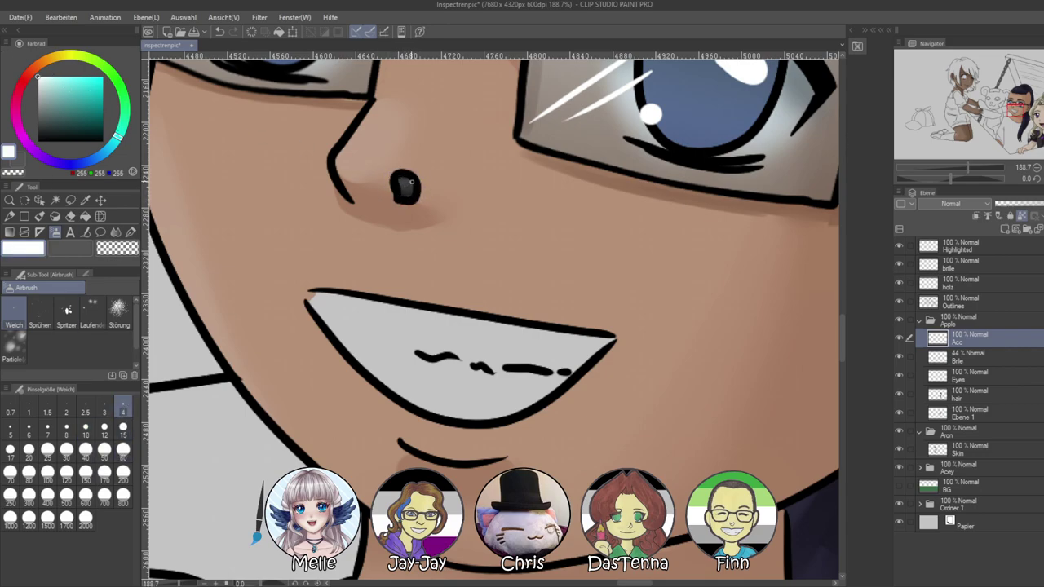
Add a new layer above the hair layer and move it directly above Ebene 1, beneath the hair
left_click_drag(973, 172, 946, 169)
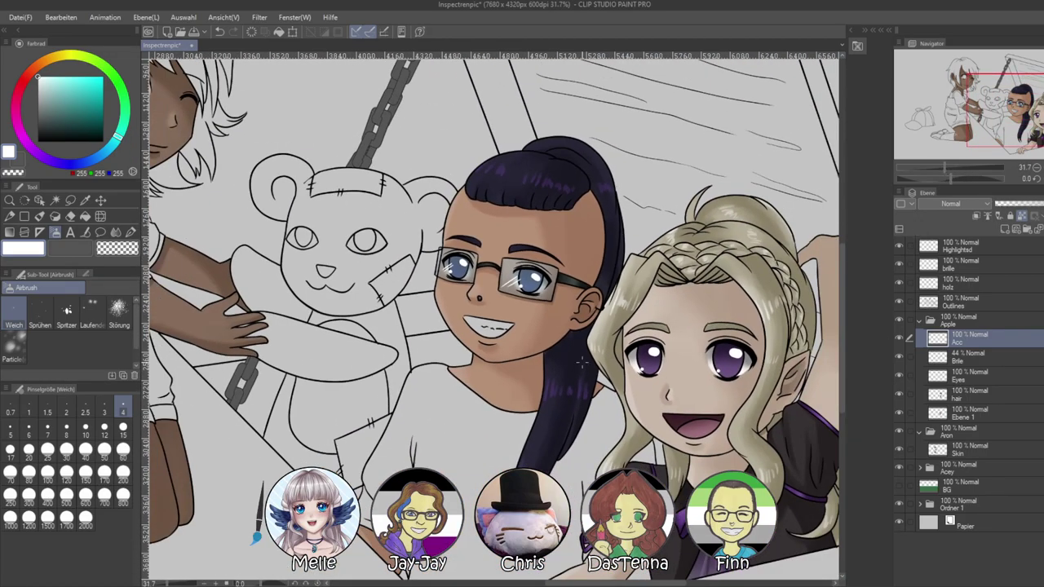
scroll(574, 364, "down", 1)
scroll(451, 321, "up", 1)
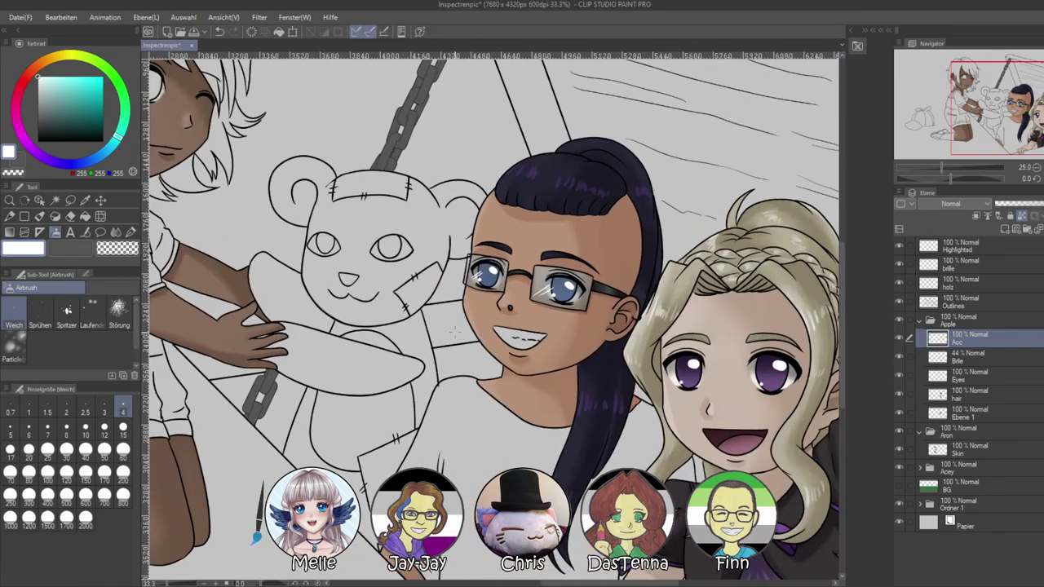
scroll(448, 269, "up", 1)
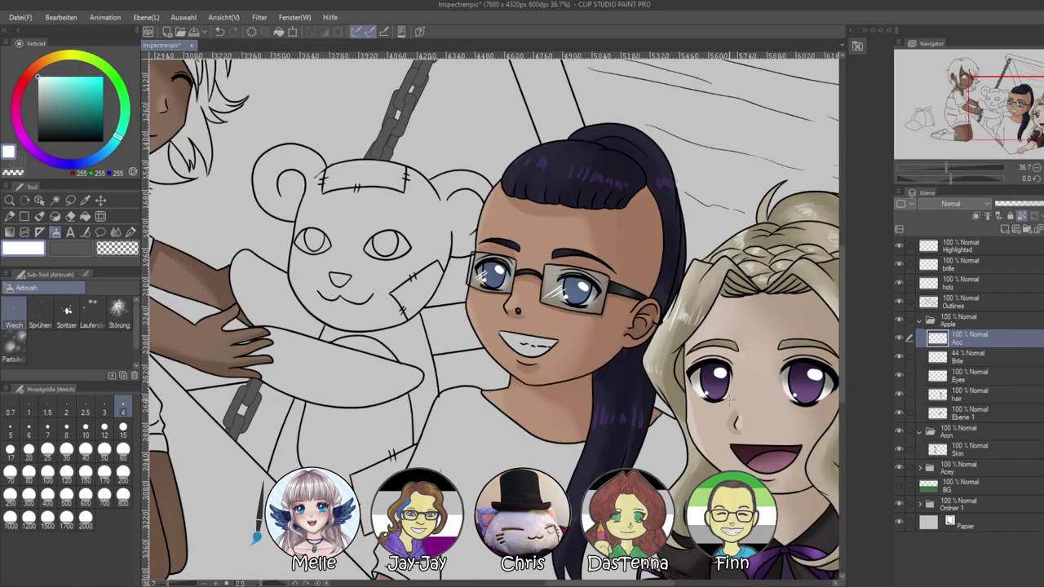
left_click(979, 392)
left_click_drag(642, 185, 458, 204)
scroll(458, 204, "up", 1)
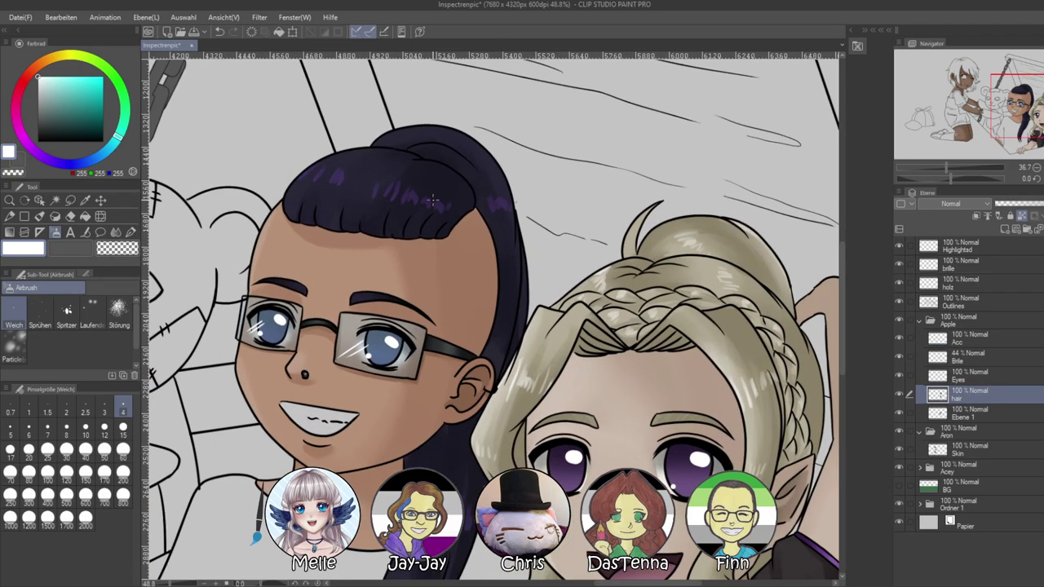
left_click(1005, 230)
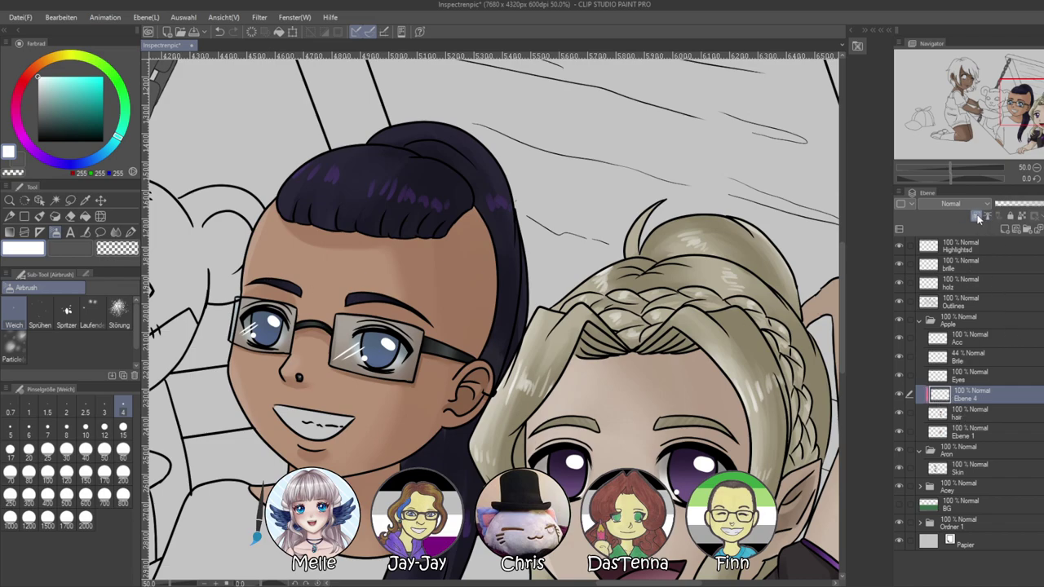
left_click_drag(965, 400, 963, 430)
Identify the Ebene 1 layer by toggling its visibility and rename it Skin
left_click(900, 432)
left_click(900, 433)
left_click(946, 437)
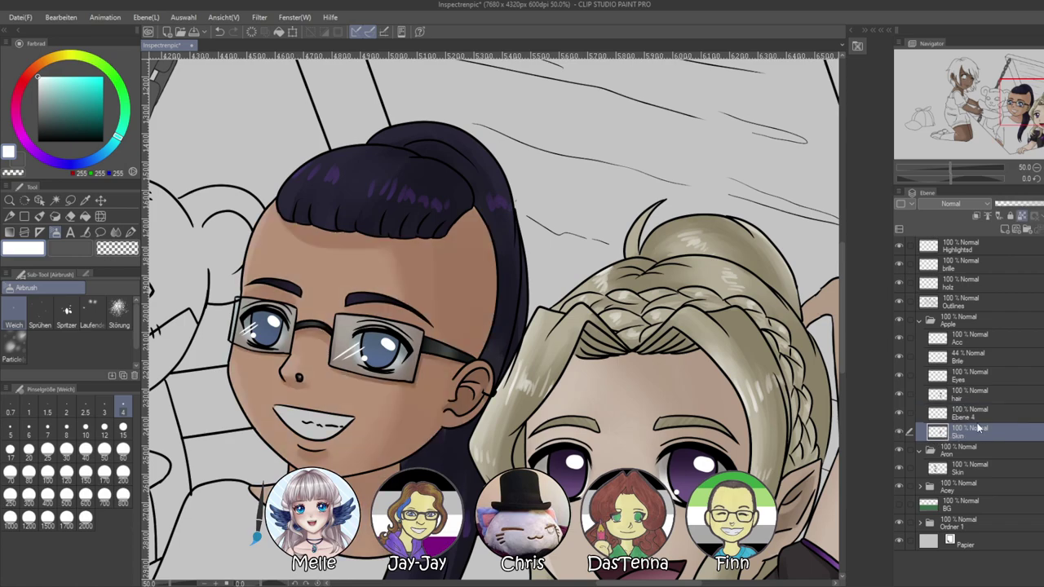
Clip Ebene 4 to the Skin layer and spray black stubble on the shaved side of the head with the Sprühen airbrush at size 200
left_click(965, 418)
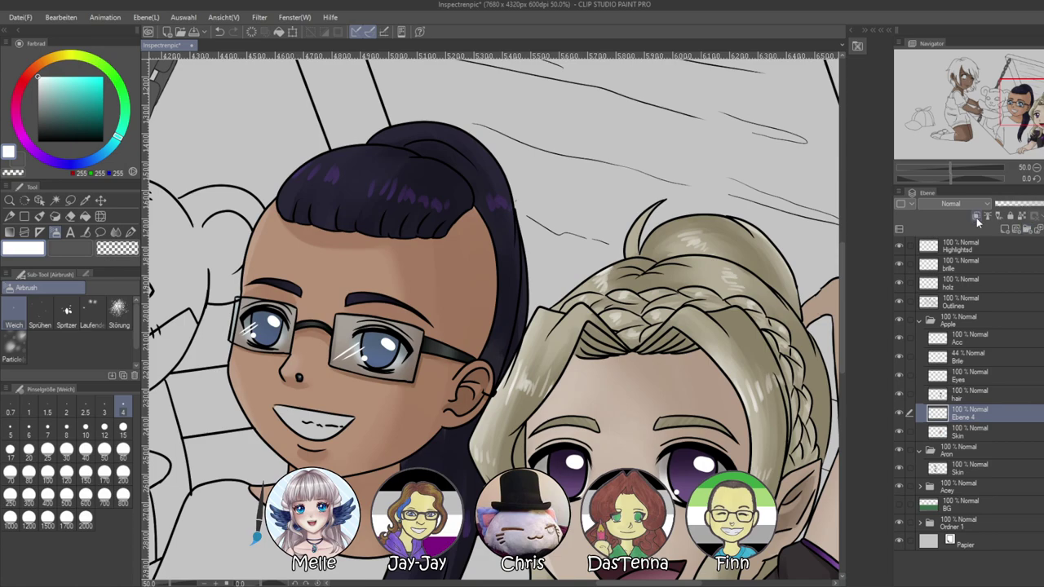
left_click(40, 314)
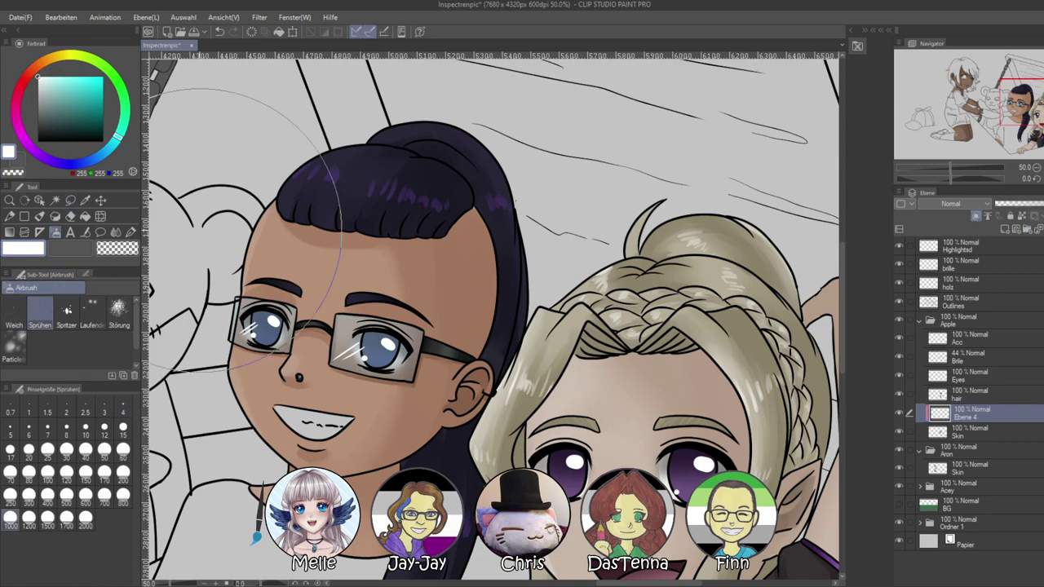
left_click(386, 218, "alt")
mouse_move(436, 276)
left_mouse_down()
mouse_move(462, 243)
mouse_move(453, 245)
mouse_move(466, 231)
mouse_move(480, 315)
mouse_move(461, 225)
mouse_move(475, 225)
mouse_move(469, 282)
left_mouse_up()
mouse_move(469, 341)
left_mouse_down()
mouse_move(458, 236)
mouse_move(471, 225)
mouse_move(488, 296)
mouse_move(485, 322)
mouse_move(467, 221)
mouse_move(462, 264)
left_mouse_up()
Select the teeth area from the Outlines layer and fill it with white on the Skin layer
scroll(387, 345, "down", 2)
scroll(389, 345, "down", 1)
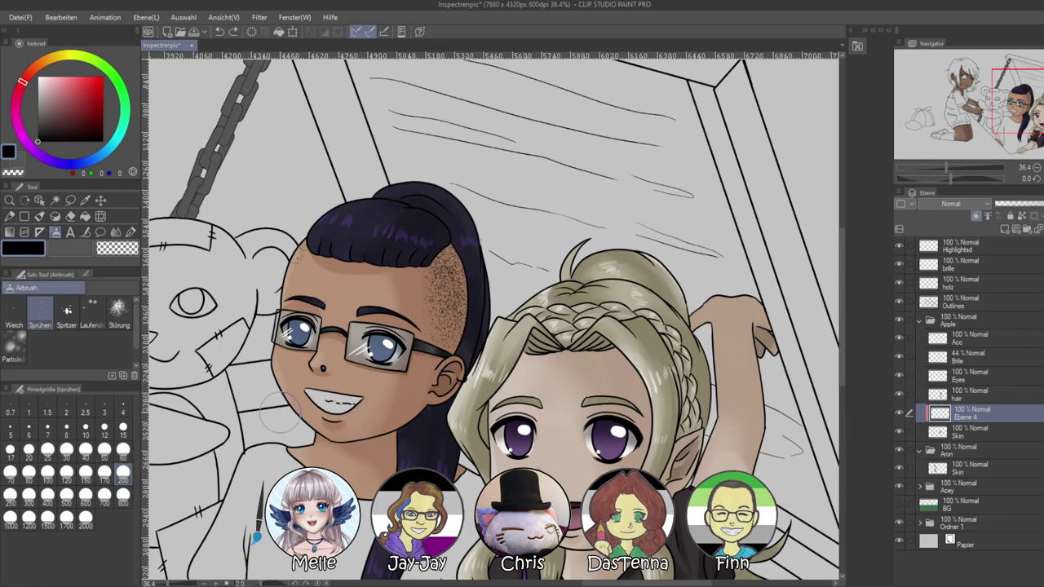
scroll(268, 390, "down", 1)
scroll(268, 390, "up", 1)
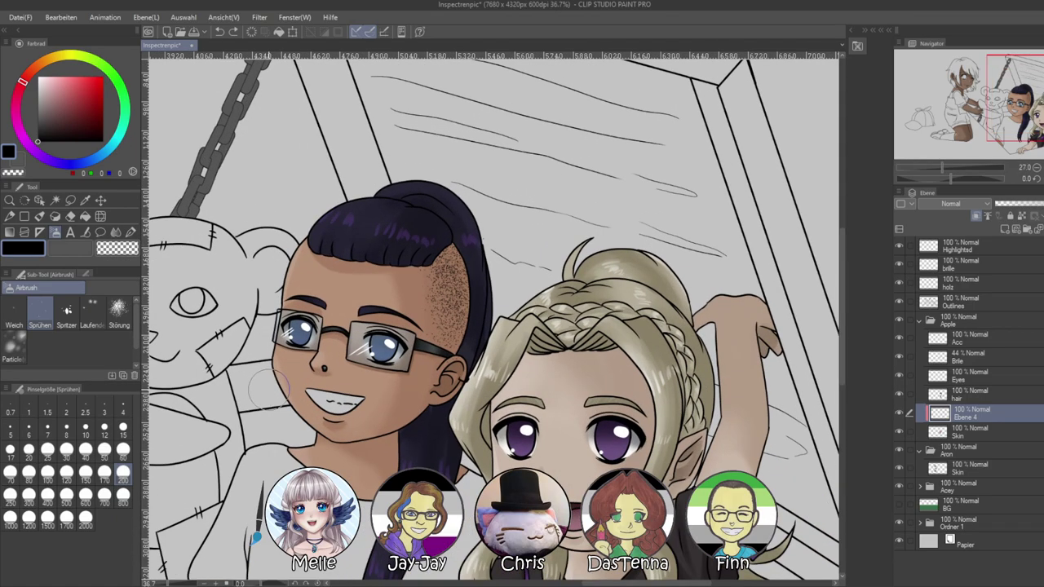
scroll(265, 389, "down", 1)
scroll(469, 390, "up", 2)
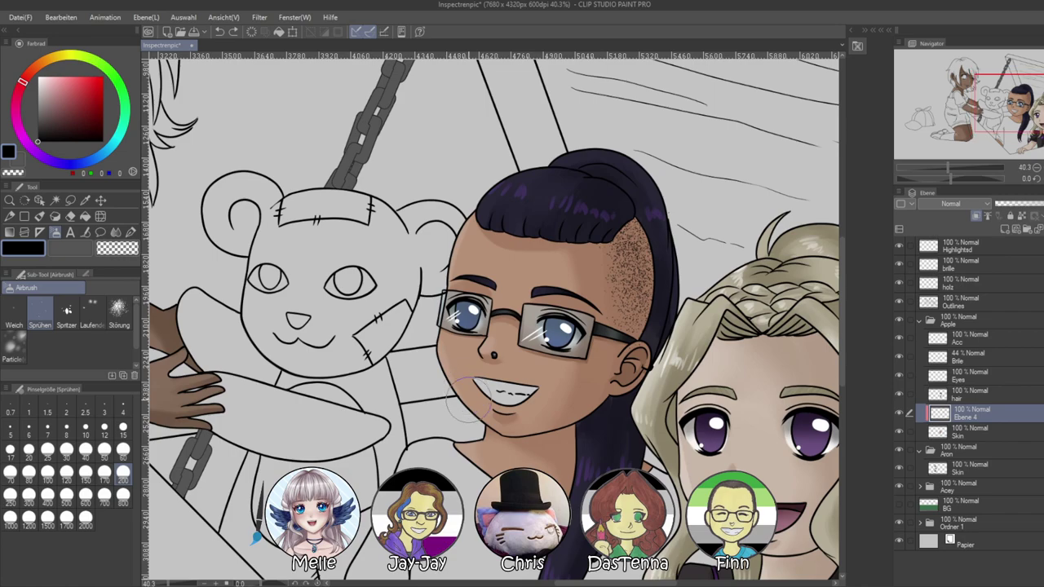
scroll(493, 451, "up", 1)
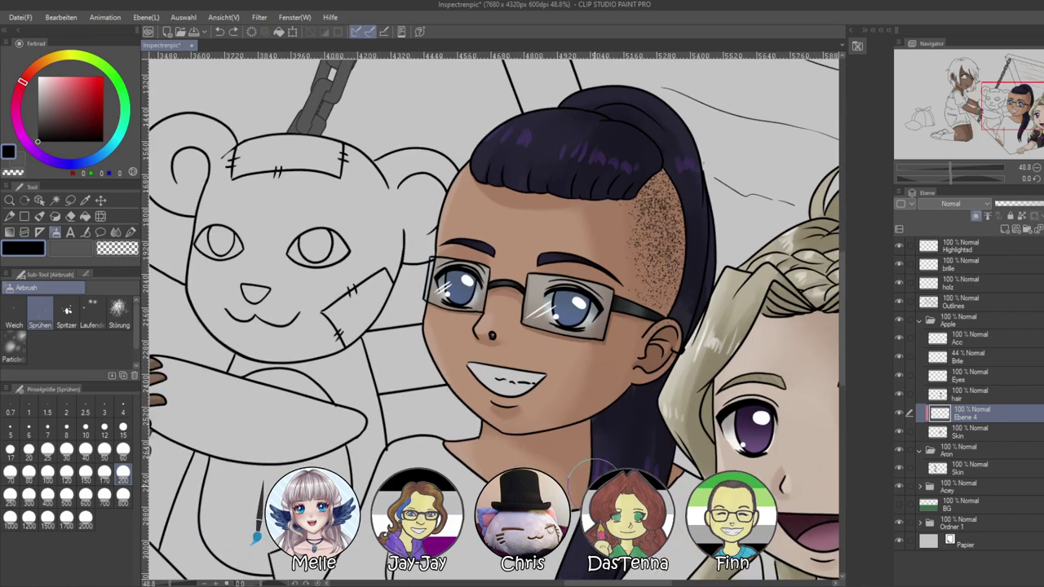
left_click(957, 343)
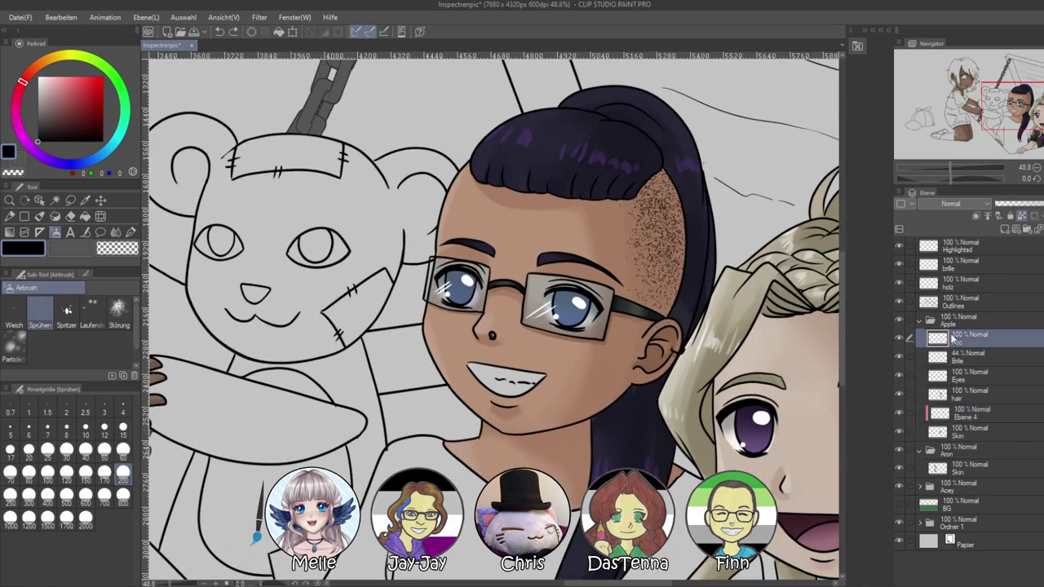
left_click(957, 305)
key("w")
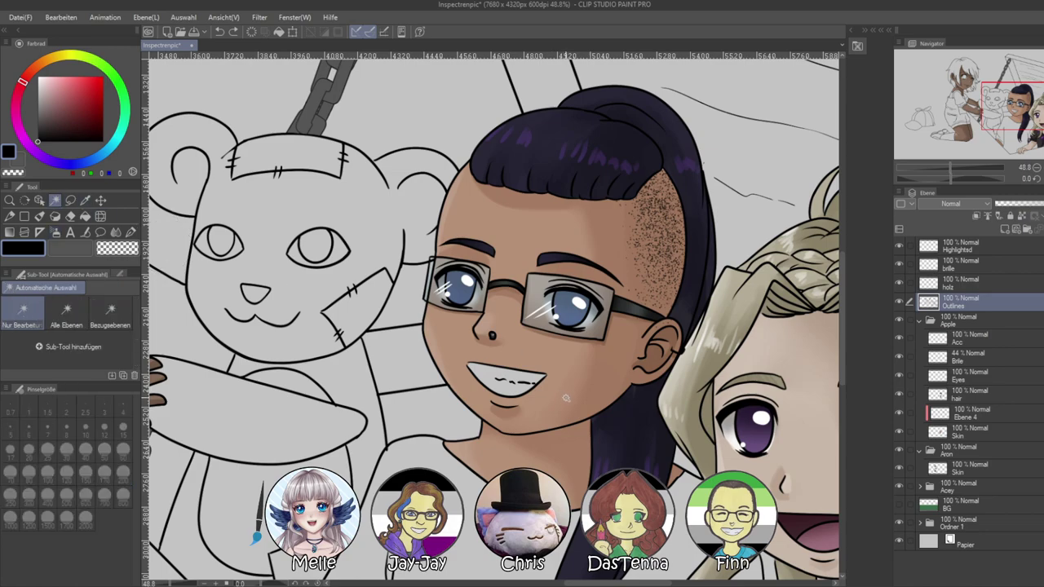
left_click(505, 376)
left_click(963, 435)
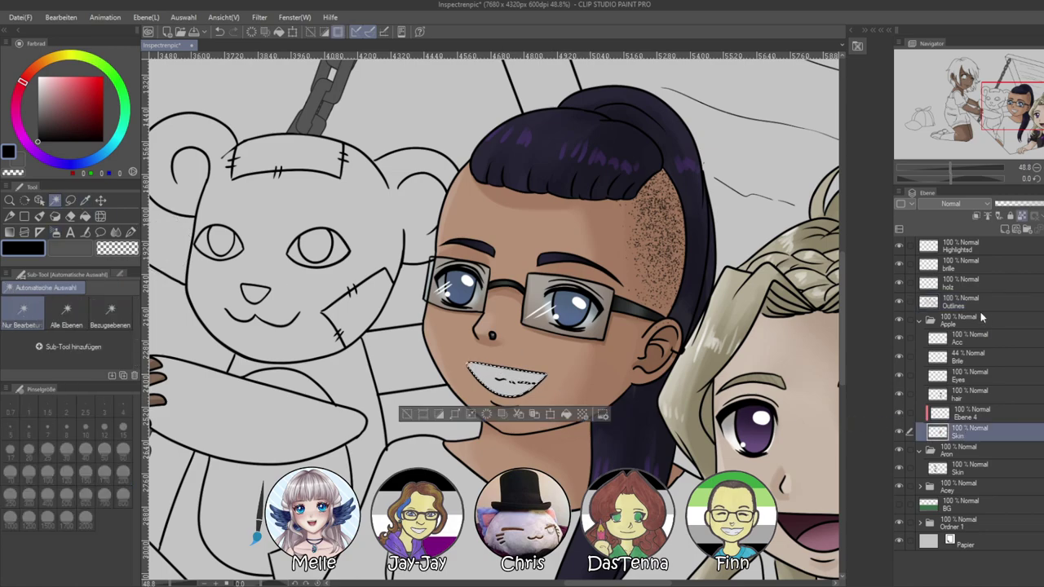
key("x")
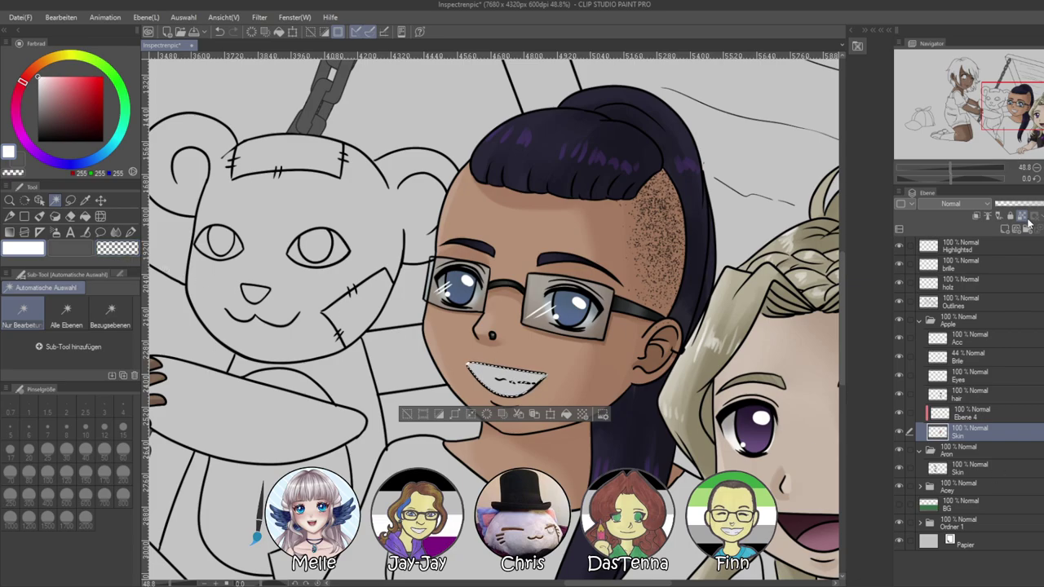
key("alt+BackSpace")
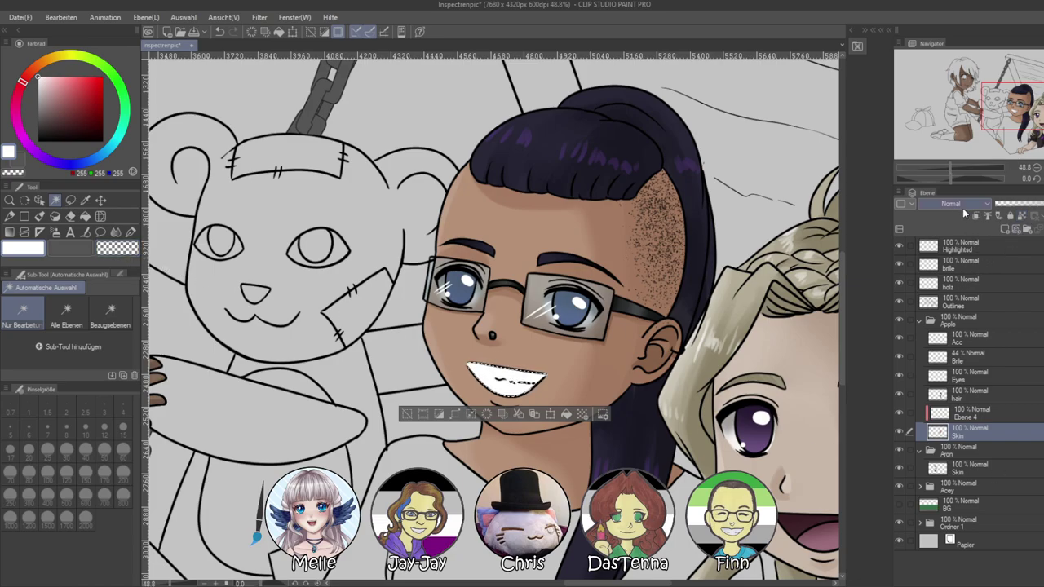
Shade the upper edge of the teeth grey, RGB 128, 128, 128, with the Weich airbrush at size 60, and deselect
mouse_move(949, 180)
left_mouse_down()
mouse_move(918, 179)
mouse_move(961, 168)
left_mouse_up()
left_click_drag(674, 266, 502, 307)
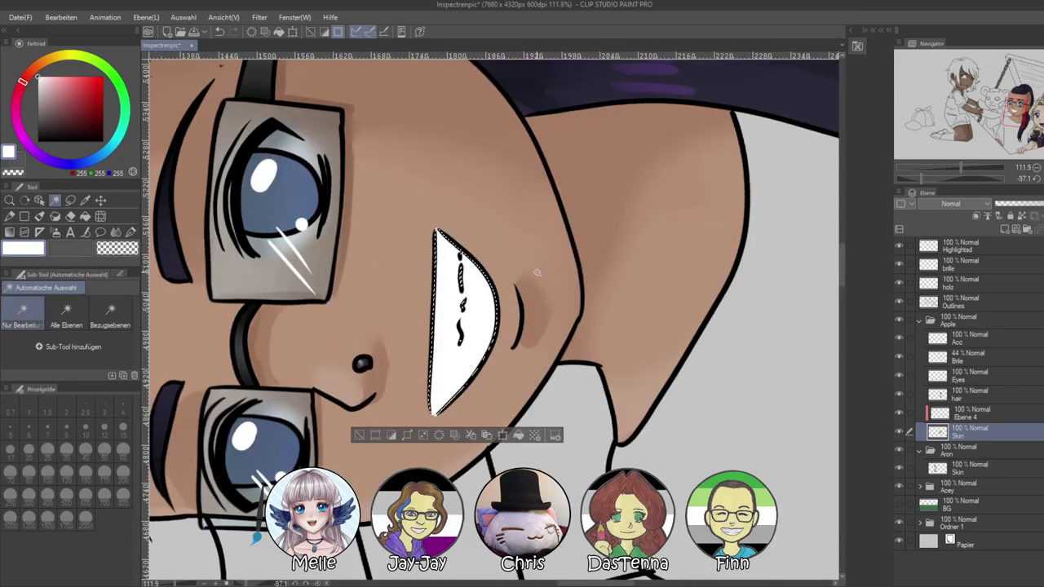
left_click(54, 233)
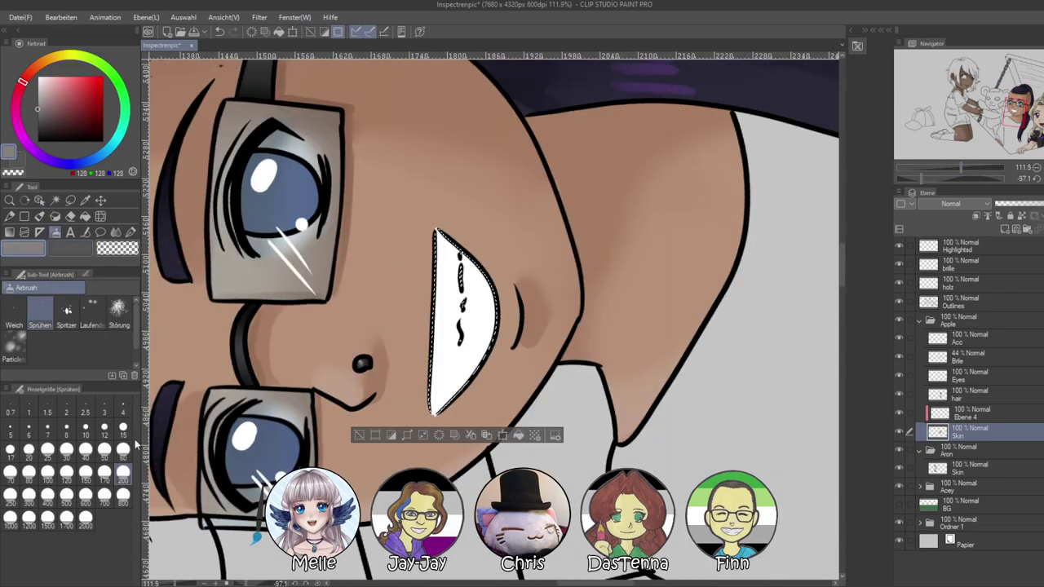
left_click_drag(417, 279, 411, 250)
key("ctrl+z")
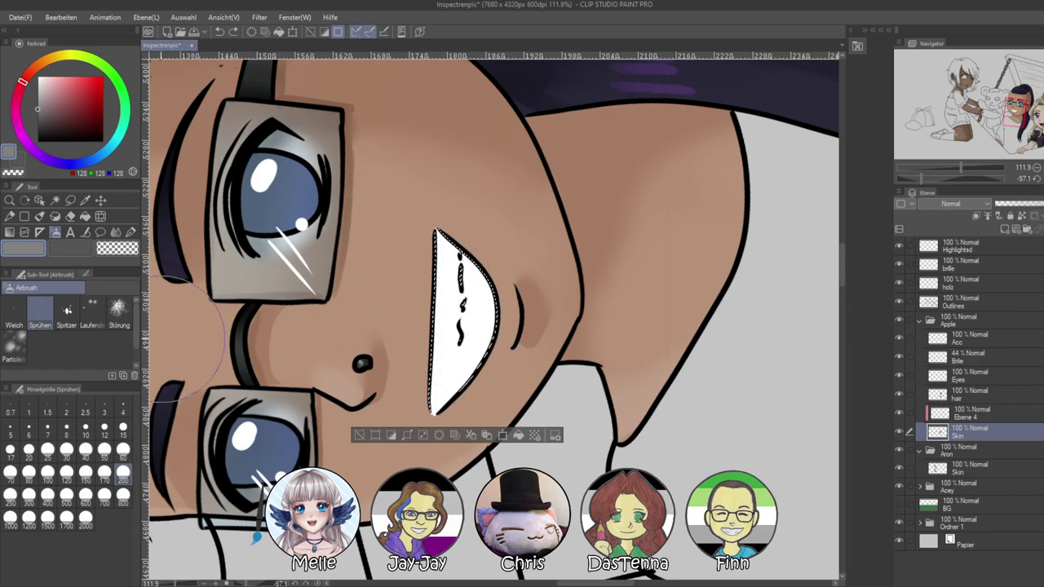
left_click(13, 310)
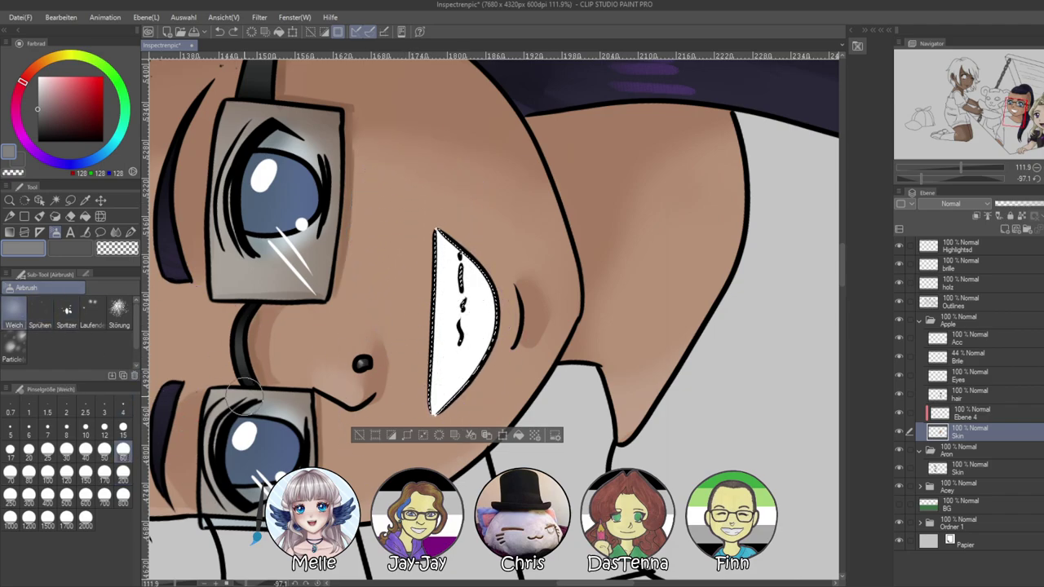
mouse_move(441, 176)
left_mouse_down()
mouse_move(432, 452)
mouse_move(440, 191)
mouse_move(420, 434)
mouse_move(421, 240)
left_mouse_up()
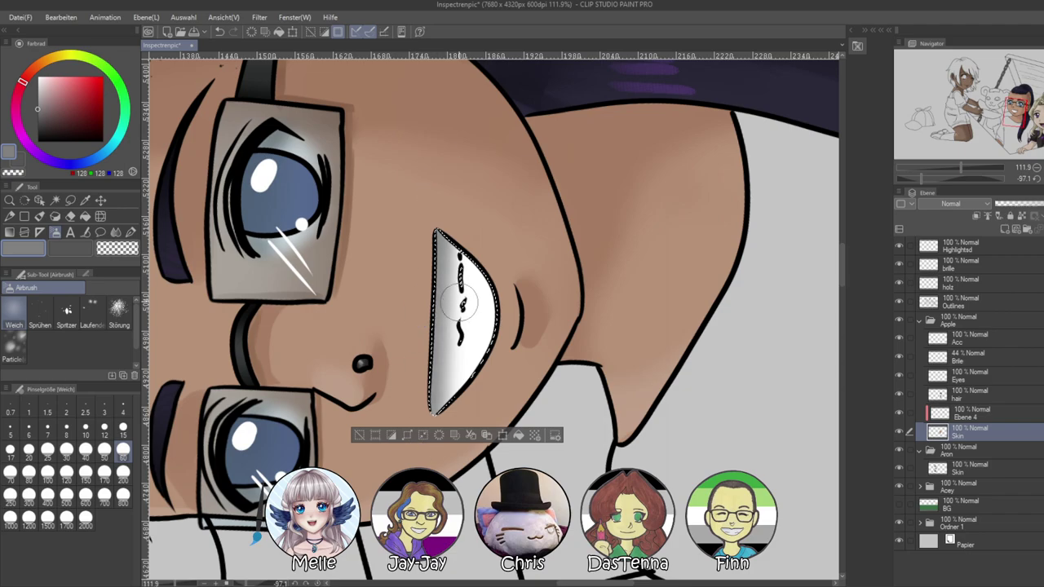
left_click(123, 426)
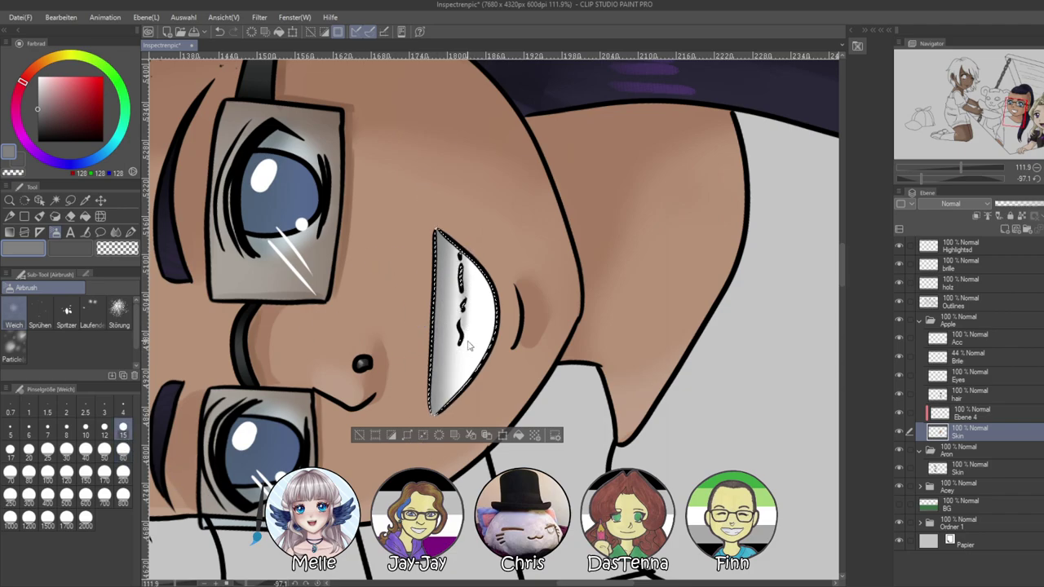
key("ctrl+d")
left_click(1036, 178)
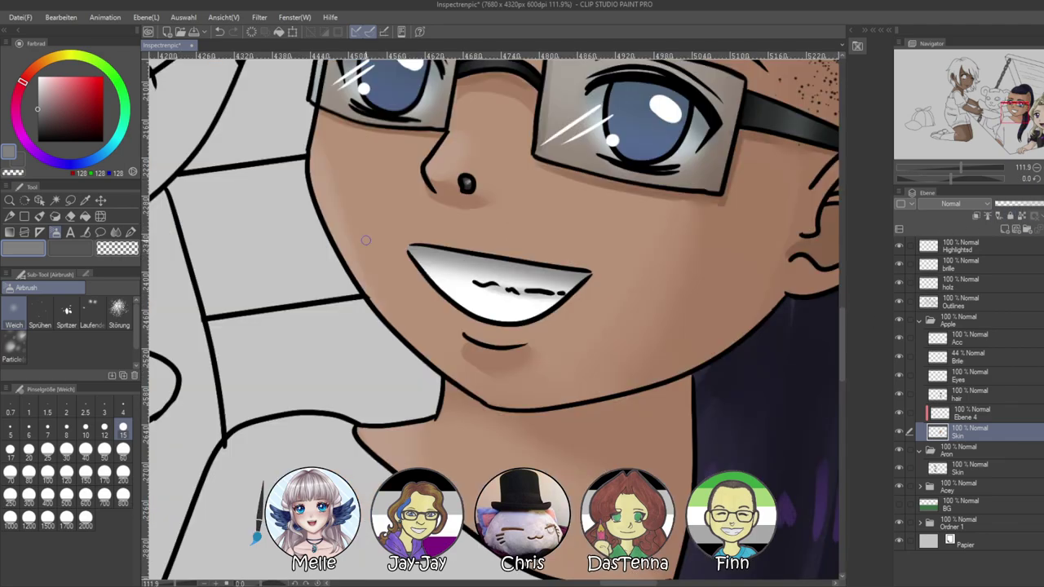
Fill the gap at the corner of the mouth with the sampled skin tone, RGB 181, 144, 119, using the Spitzfeder pen at size 10
left_click(404, 246, "alt")
left_click_drag(960, 168, 970, 168)
left_click_drag(704, 270, 721, 381)
left_click(131, 232)
left_click(296, 290, "alt")
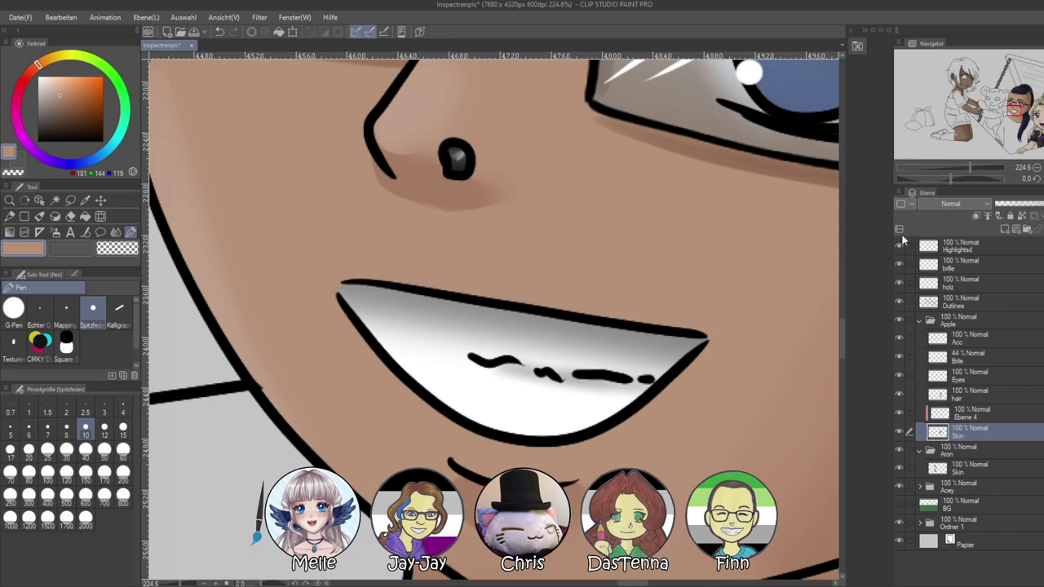
Add a new layer above Acc in the Apple folder and name it Shirt
left_click_drag(971, 171, 938, 169)
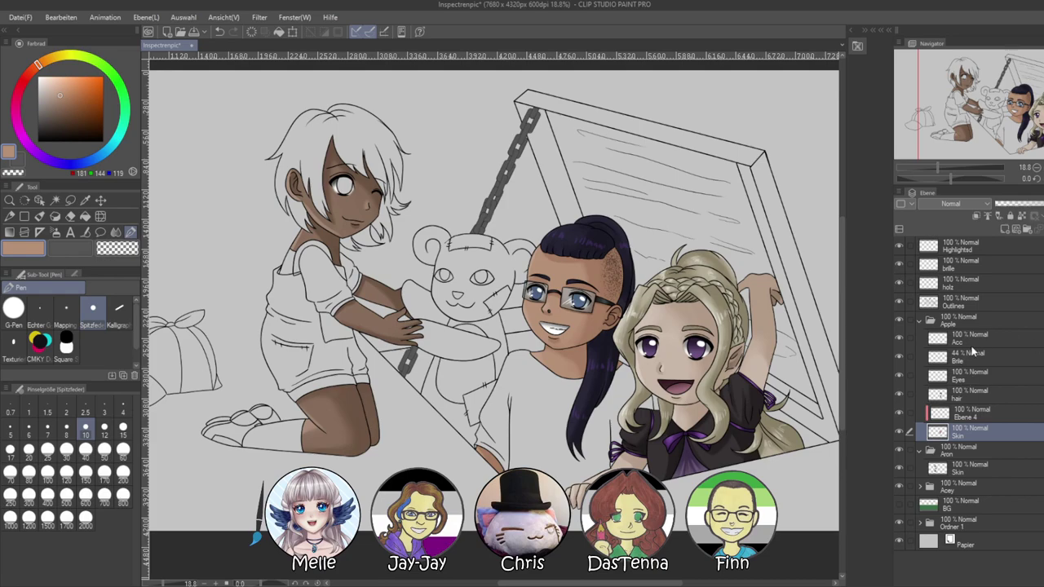
left_click(972, 340)
left_click(1004, 231)
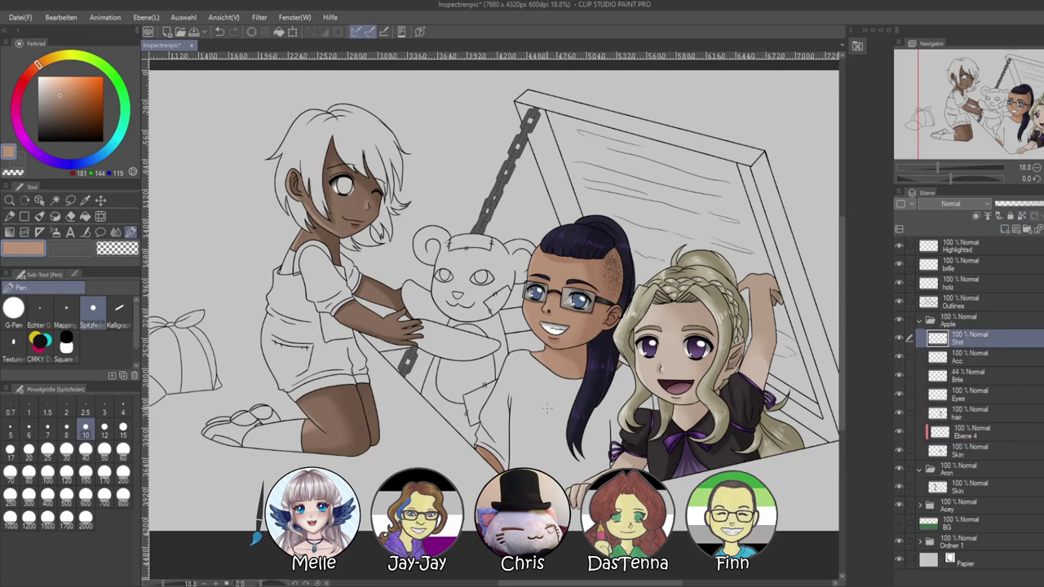
Select the bespectacled character's shirt area from the Outlines layer with the Automatische Auswahl tool
scroll(542, 406, "up", 1)
left_click(57, 202)
left_click(966, 304)
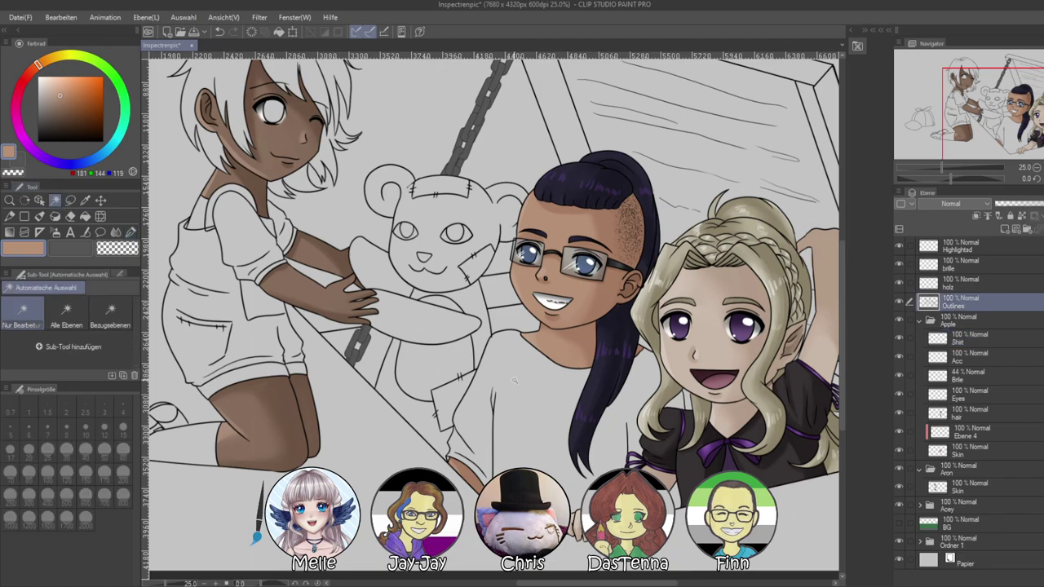
left_click(494, 400)
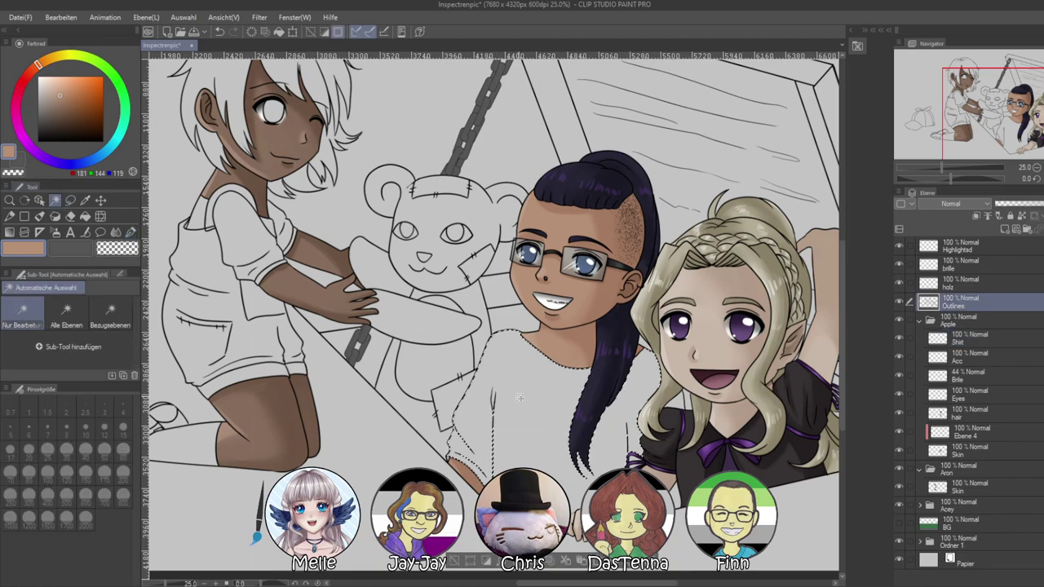
scroll(494, 485, "up", 1)
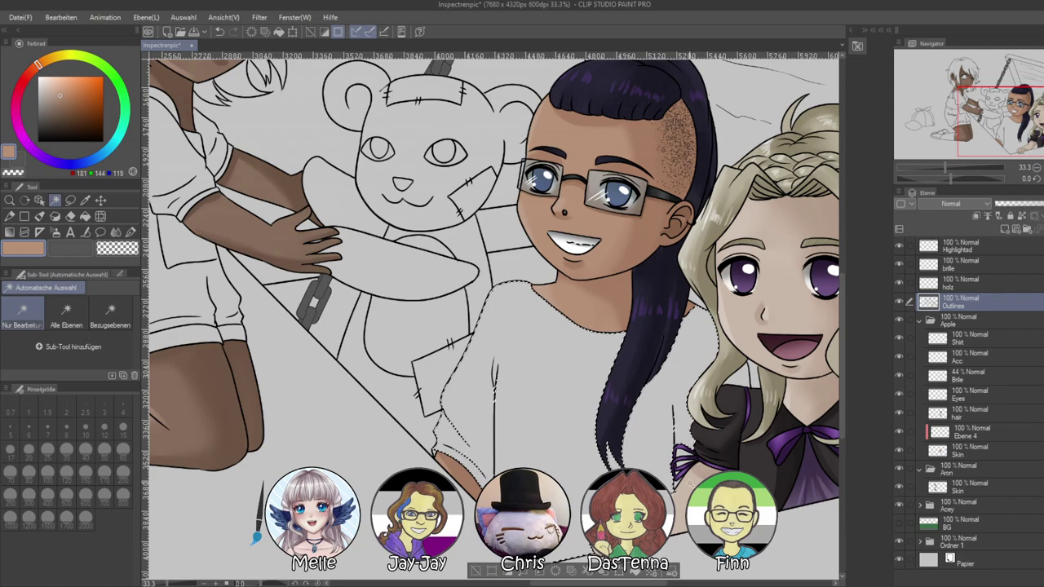
scroll(701, 469, "up", 2)
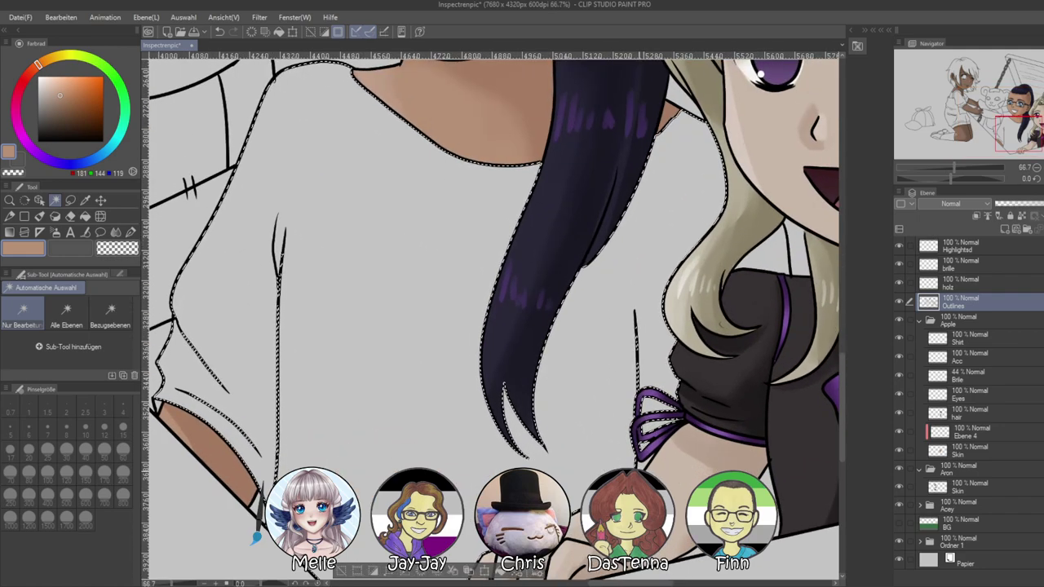
scroll(255, 538, "down", 2)
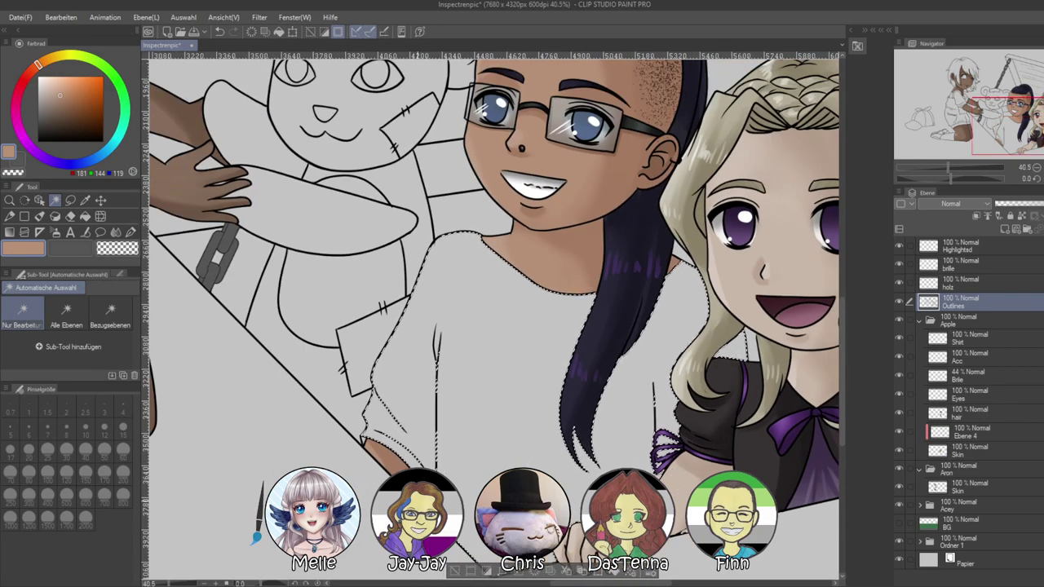
scroll(362, 452, "down", 1)
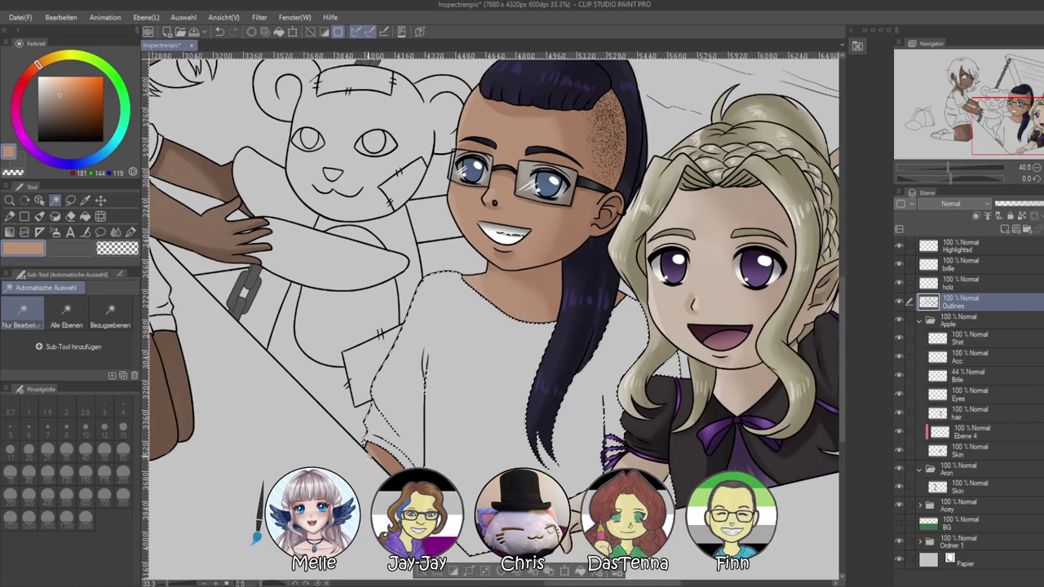
Fill the selected shirt area on the Shirt layer with muted green, RGB 123, 156, 117, and deselect
left_click(976, 340)
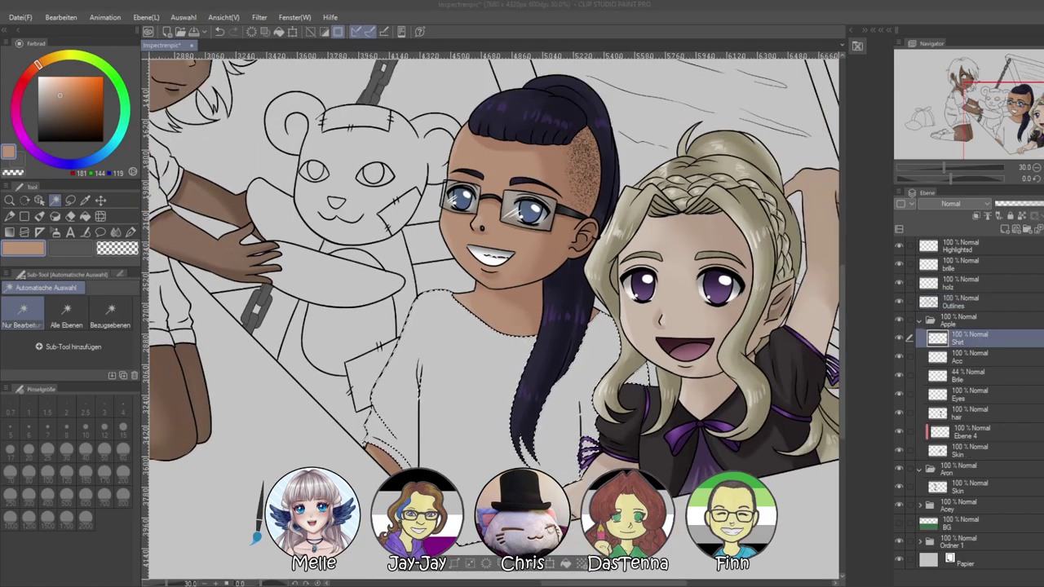
scroll(364, 302, "down", 5)
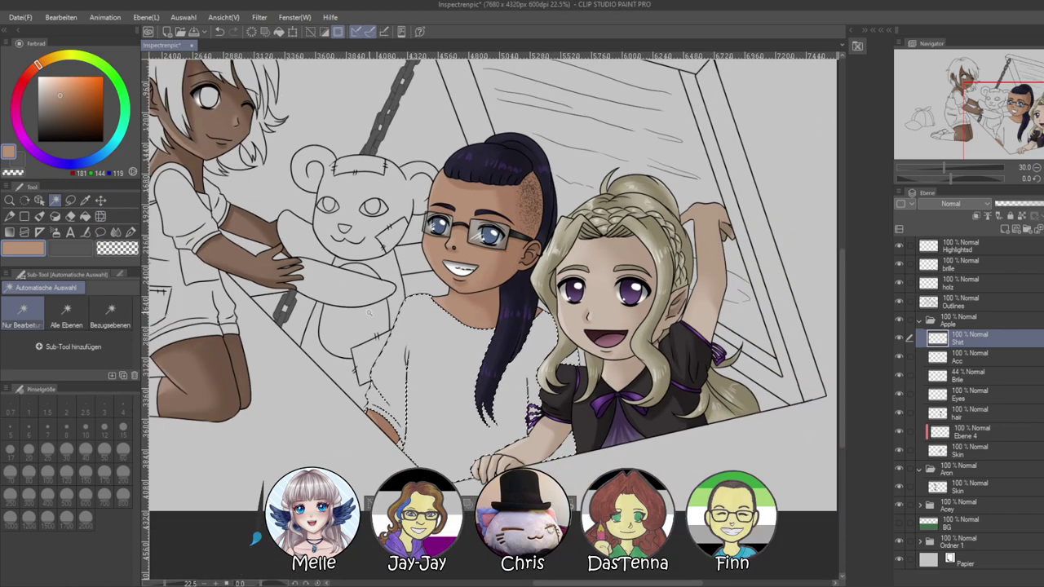
scroll(363, 303, "up", 1)
left_click(114, 76)
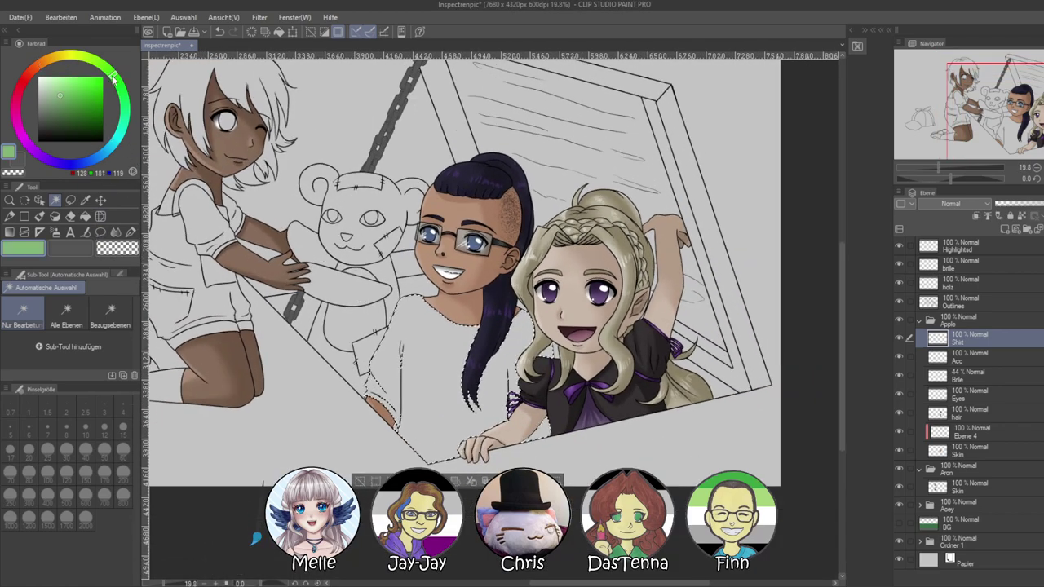
left_click(66, 84)
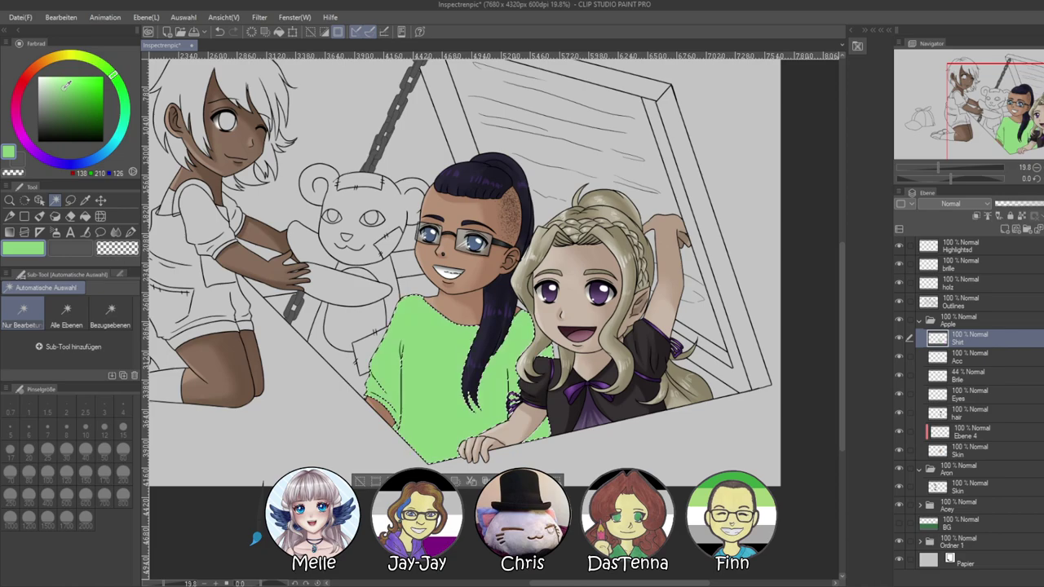
left_click(61, 98)
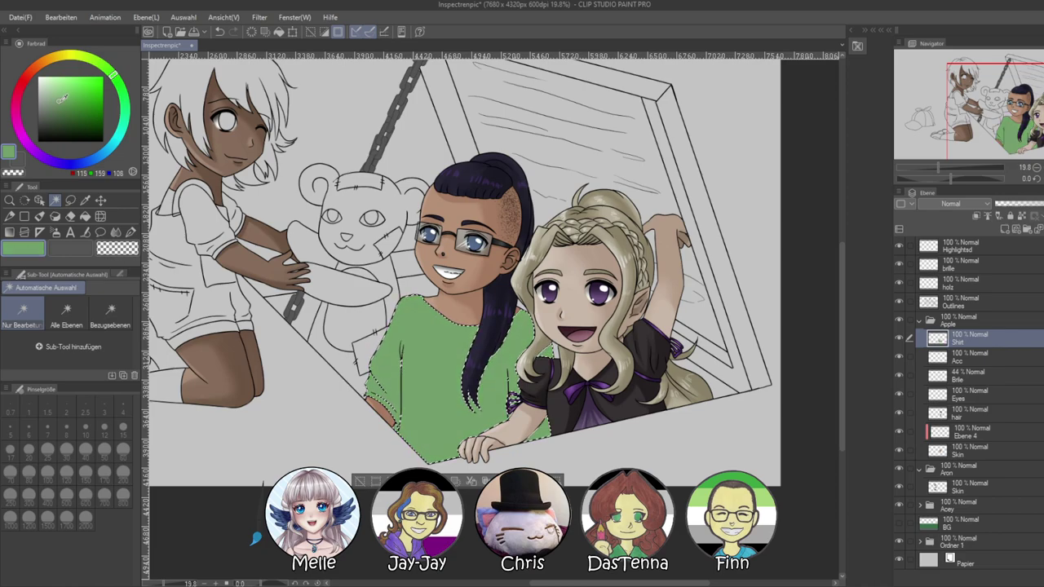
left_click(65, 103)
left_click(56, 98)
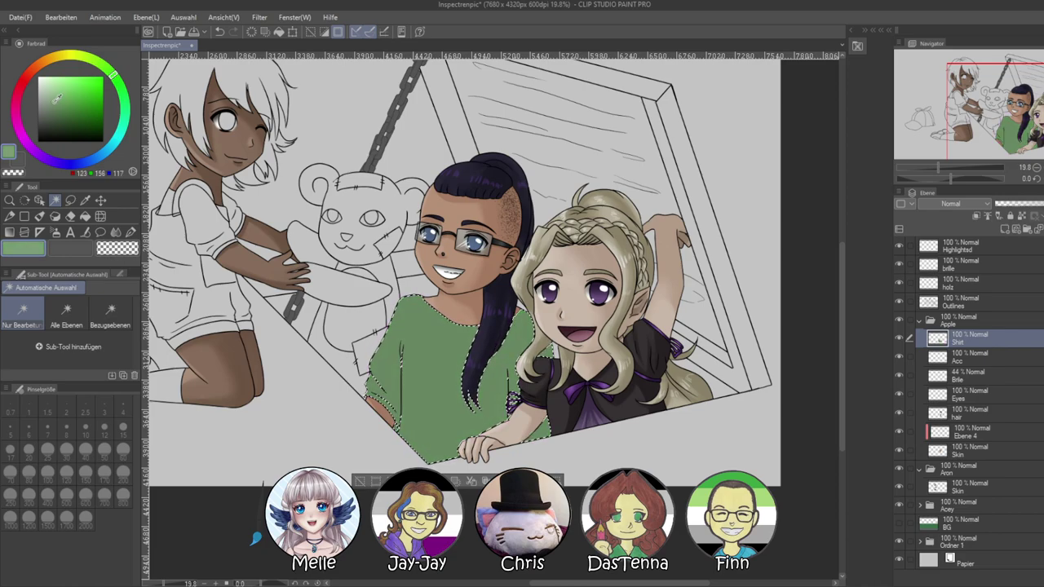
key("ctrl+d")
Draw thin yellow-green rays, RGB 185, 192, 100, radiating across the shirt with the Kalligraphie pen at size 20
scroll(398, 245, "down", 1)
scroll(398, 245, "up", 2)
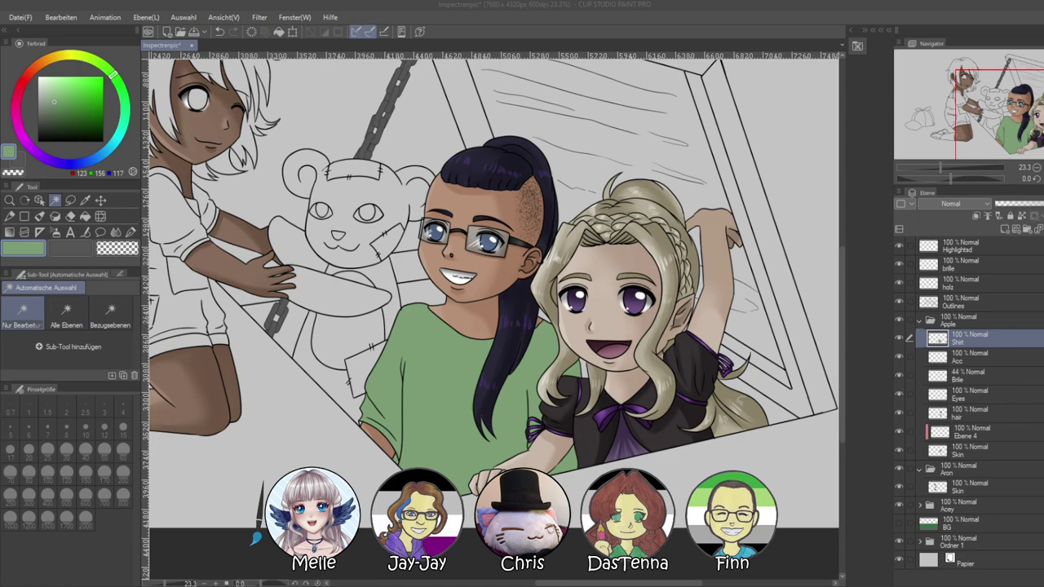
scroll(494, 318, "up", 2)
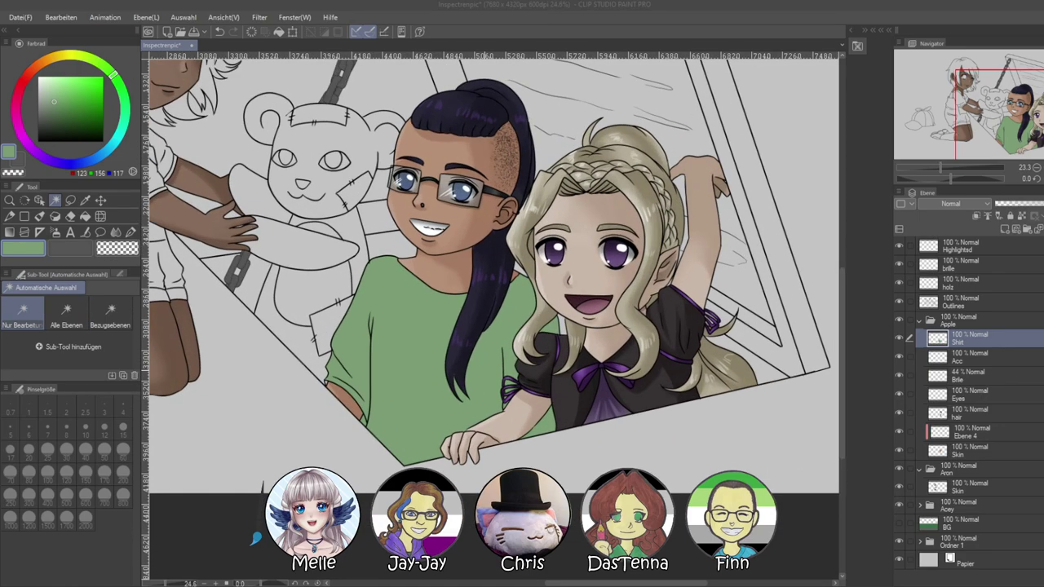
scroll(535, 294, "up", 1)
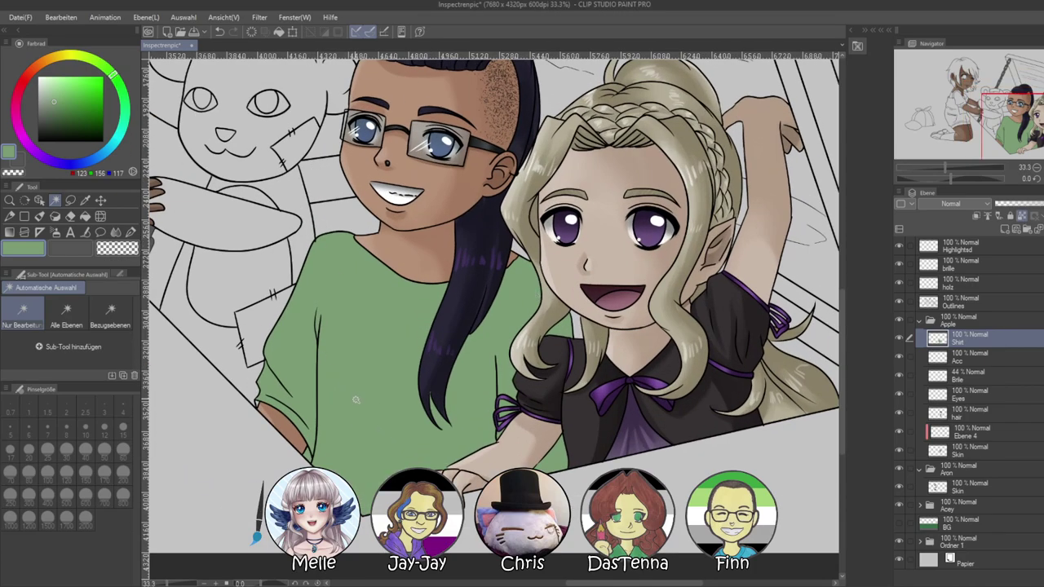
left_click(75, 57)
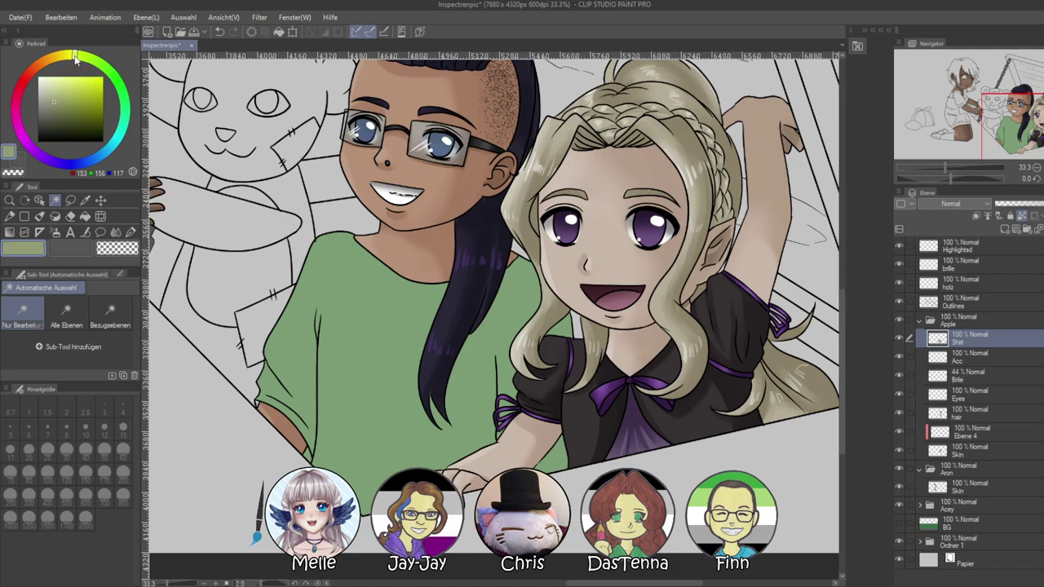
left_click(70, 92)
left_click(129, 233)
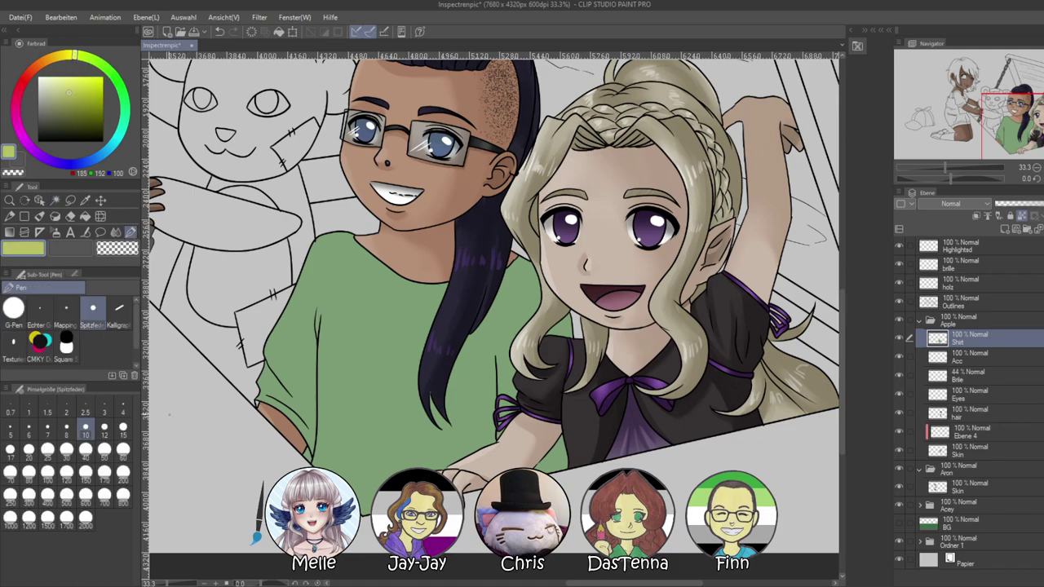
left_click(124, 466)
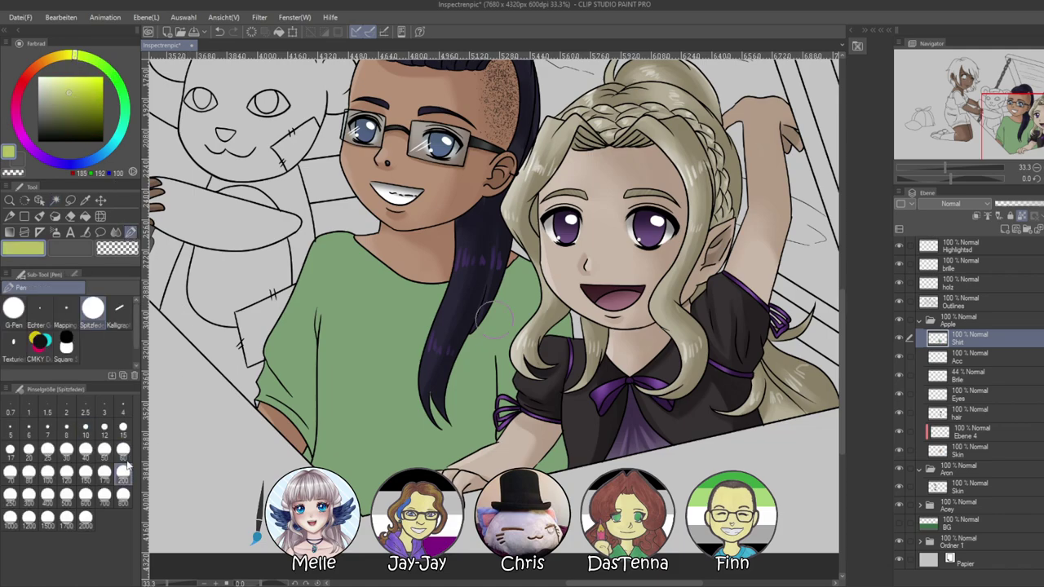
left_click(120, 315)
left_click_drag(317, 262, 363, 369)
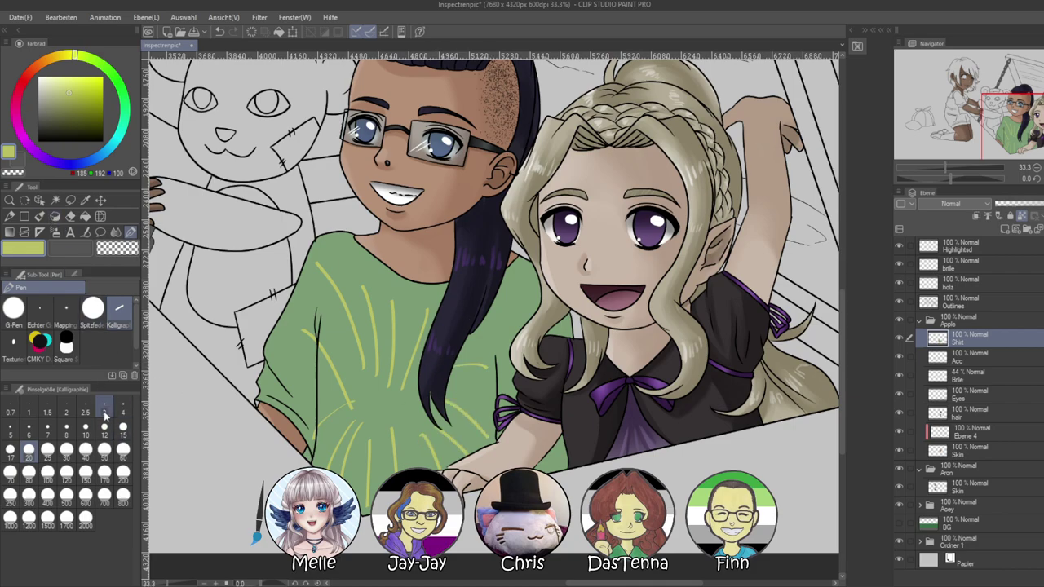
Paint broader yellow-green rays over the shirt front, shoulders and sleeve with the Square Shadow brush at size 70
left_click(66, 349)
mouse_move(343, 272)
left_mouse_down()
mouse_move(310, 326)
mouse_move(368, 393)
mouse_move(379, 382)
left_mouse_up()
mouse_move(416, 308)
left_mouse_down()
mouse_move(418, 389)
mouse_move(493, 441)
left_mouse_up()
left_click_drag(410, 404, 449, 468)
mouse_move(409, 393)
left_mouse_down()
mouse_move(423, 467)
mouse_move(388, 480)
left_mouse_up()
left_click_drag(372, 415, 364, 513)
left_click_drag(356, 406, 313, 464)
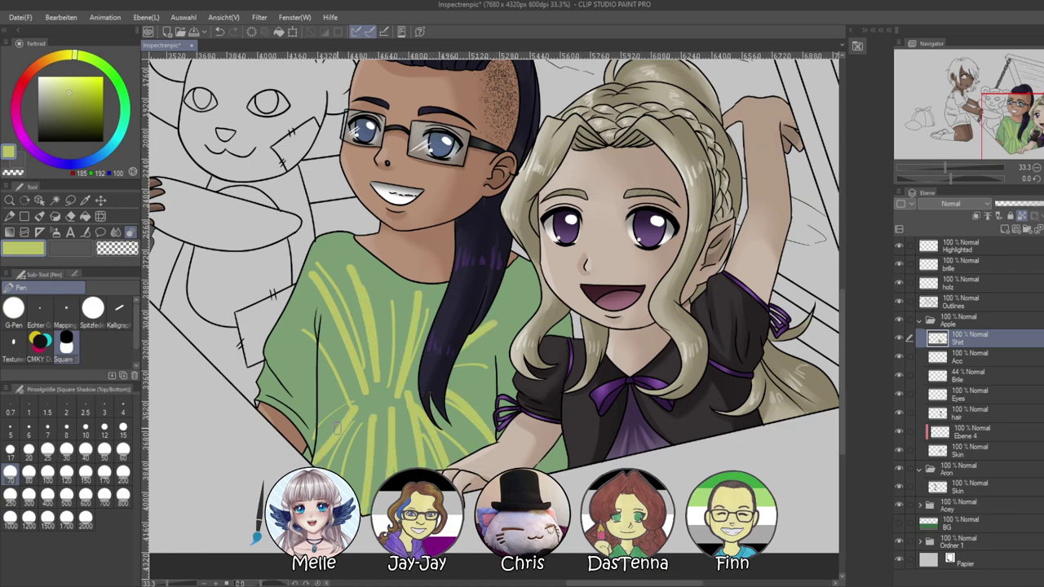
left_click_drag(370, 401, 351, 445)
left_click_drag(501, 309, 533, 266)
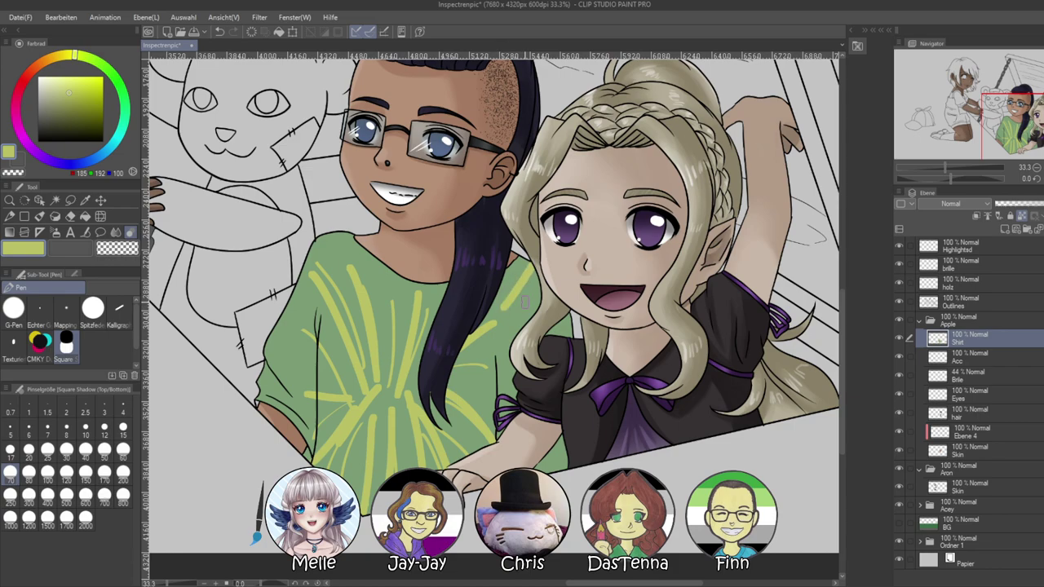
left_click_drag(500, 339, 538, 282)
left_click_drag(306, 308, 269, 344)
mouse_move(305, 350)
left_mouse_down()
mouse_move(262, 388)
mouse_move(292, 419)
left_mouse_up()
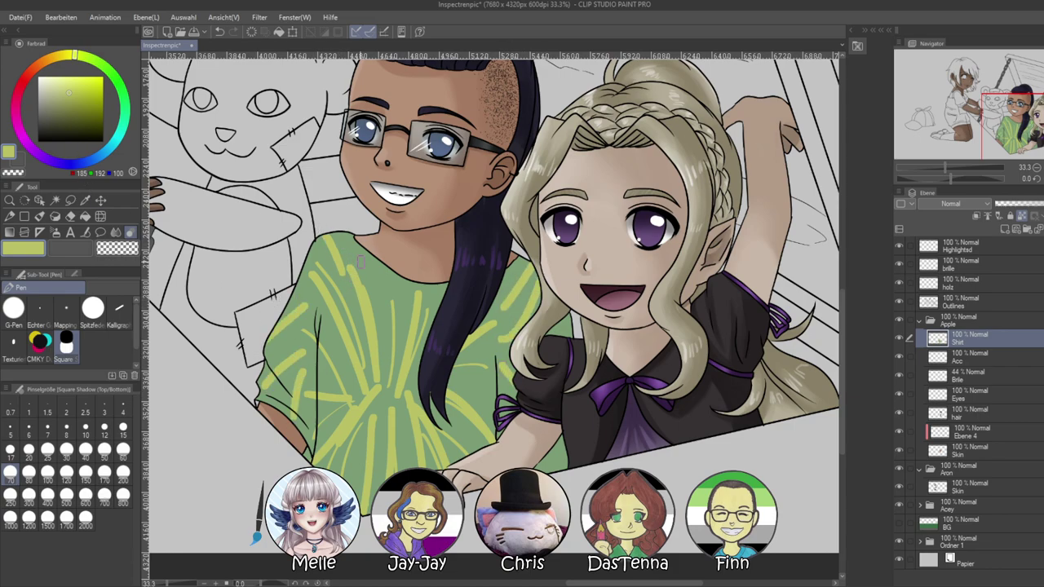
Add dark purple rays, RGB 82, 48, 101, between the yellow-green ones across the shirt and sleeve
left_click(35, 151)
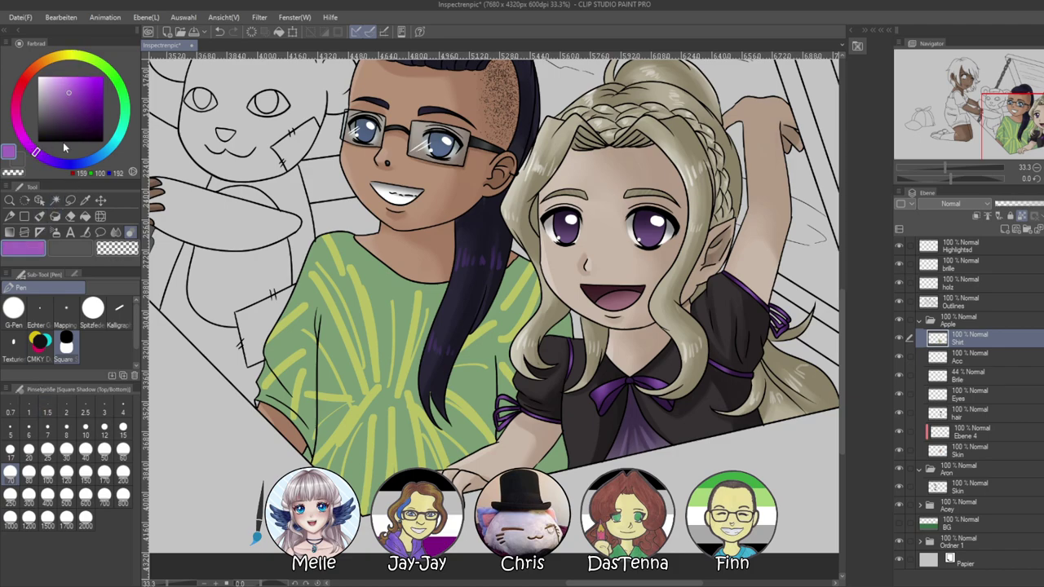
left_click_drag(63, 119, 73, 113)
left_click_drag(351, 251, 393, 374)
mouse_move(400, 299)
left_mouse_down()
mouse_move(403, 406)
mouse_move(486, 336)
left_mouse_up()
left_click_drag(450, 376, 492, 317)
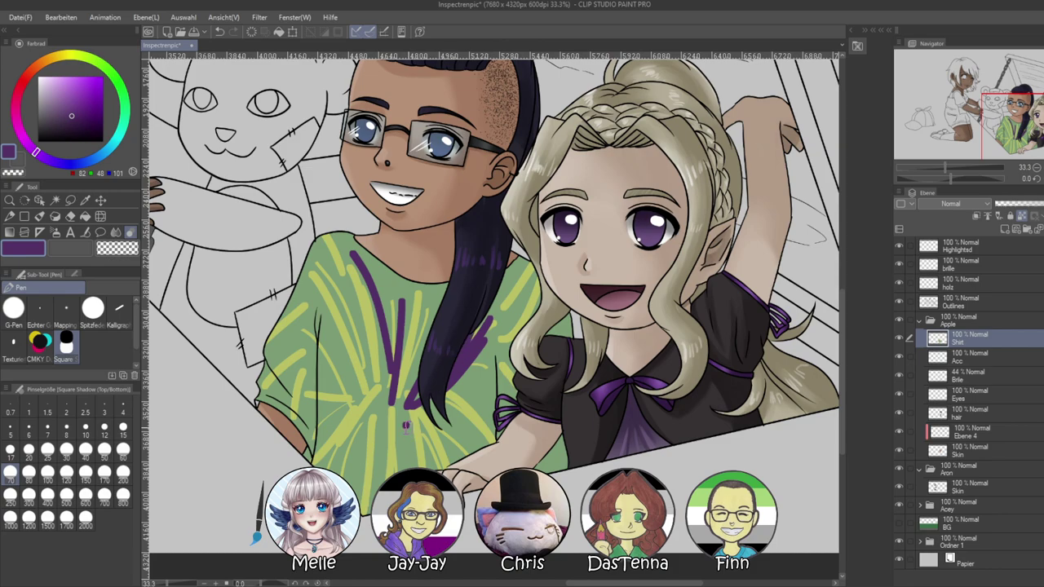
left_click_drag(404, 422, 461, 461)
left_click_drag(417, 406, 436, 469)
left_click_drag(393, 408, 360, 506)
left_click_drag(388, 414, 321, 457)
left_click_drag(385, 393, 327, 437)
mouse_move(378, 403)
left_mouse_down()
mouse_move(316, 357)
mouse_move(336, 308)
left_mouse_up()
left_click_drag(385, 361, 349, 281)
mouse_move(295, 331)
left_mouse_down()
mouse_move(260, 383)
mouse_move(292, 410)
left_mouse_up()
left_click_drag(317, 378, 309, 436)
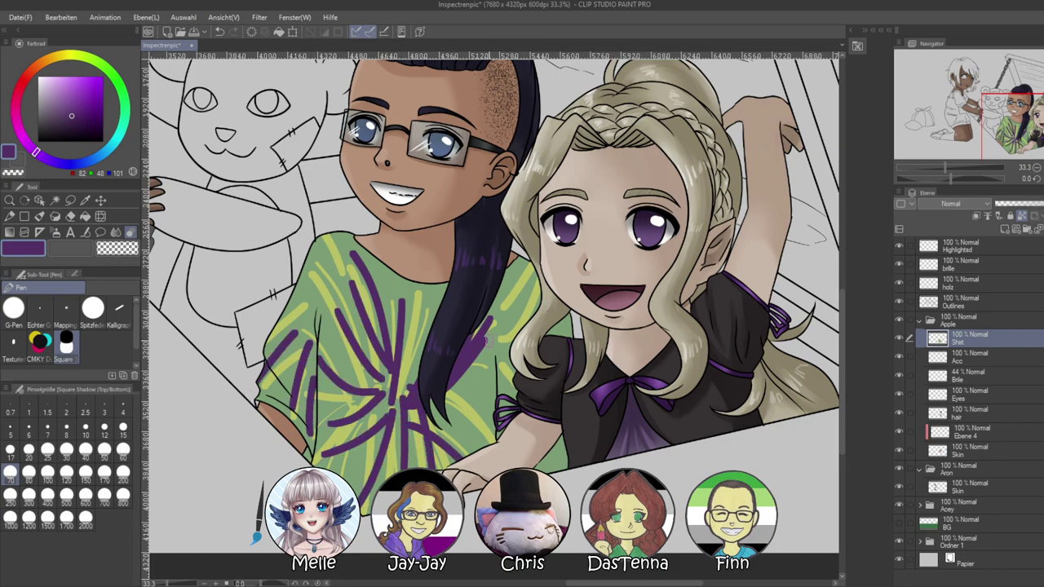
Try to blend the shirt's coloured rays with the Nass verlaufen tool at size 200
left_click(115, 232)
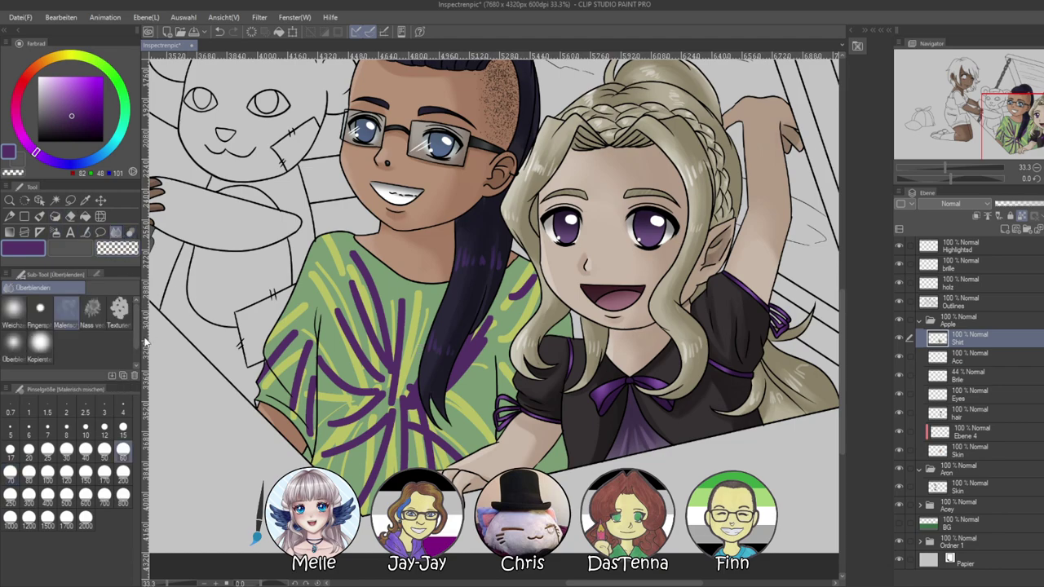
left_click(92, 308)
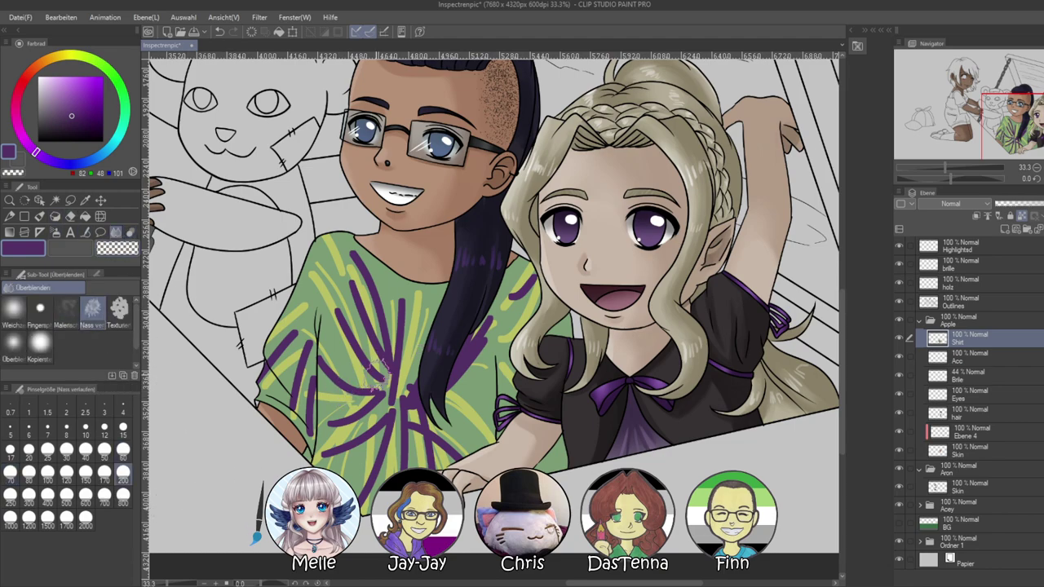
left_click_drag(357, 283, 379, 369)
key("ctrl+z")
Blend the yellow-green and purple rays into the green shirt with the Malerisch mischen tool at size 200
left_click(66, 310)
mouse_move(335, 251)
left_mouse_down()
mouse_move(374, 343)
mouse_move(353, 249)
mouse_move(394, 361)
mouse_move(389, 423)
mouse_move(417, 306)
left_mouse_up()
left_click_drag(467, 357, 484, 328)
left_click_drag(462, 395, 480, 374)
left_click_drag(472, 415, 488, 448)
mouse_move(400, 397)
left_mouse_down()
mouse_move(434, 467)
mouse_move(385, 391)
mouse_move(364, 492)
mouse_move(380, 460)
mouse_move(372, 410)
mouse_move(318, 441)
mouse_move(363, 356)
mouse_move(313, 424)
mouse_move(344, 424)
mouse_move(396, 384)
mouse_move(320, 310)
mouse_move(326, 327)
mouse_move(343, 311)
mouse_move(391, 393)
mouse_move(410, 283)
mouse_move(424, 338)
mouse_move(436, 298)
mouse_move(457, 357)
mouse_move(511, 264)
mouse_move(514, 318)
mouse_move(528, 285)
mouse_move(515, 396)
mouse_move(453, 375)
mouse_move(474, 434)
mouse_move(451, 433)
mouse_move(443, 395)
mouse_move(495, 318)
mouse_move(477, 361)
mouse_move(389, 394)
mouse_move(383, 309)
mouse_move(359, 377)
mouse_move(336, 339)
mouse_move(322, 425)
mouse_move(322, 371)
mouse_move(350, 428)
mouse_move(293, 417)
mouse_move(311, 360)
mouse_move(287, 409)
mouse_move(285, 334)
mouse_move(310, 289)
mouse_move(298, 385)
mouse_move(320, 242)
mouse_move(334, 242)
mouse_move(351, 316)
mouse_move(415, 445)
left_mouse_up()
mouse_move(359, 491)
left_mouse_down()
mouse_move(400, 469)
mouse_move(411, 345)
left_mouse_up()
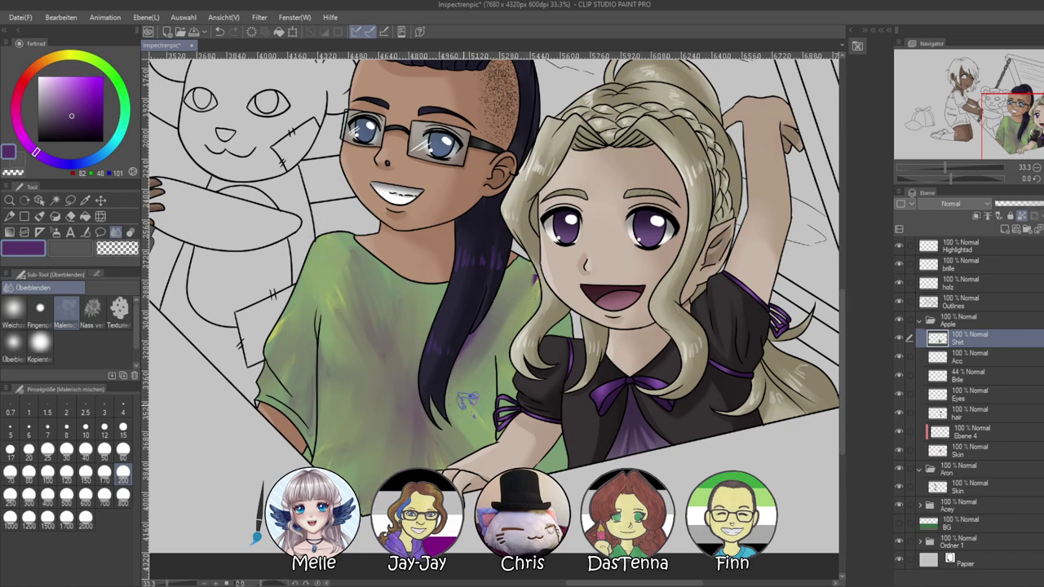
Look through the Dekoration tool's background and effect brushes
left_click(55, 216)
scroll(90, 345, "down", 10)
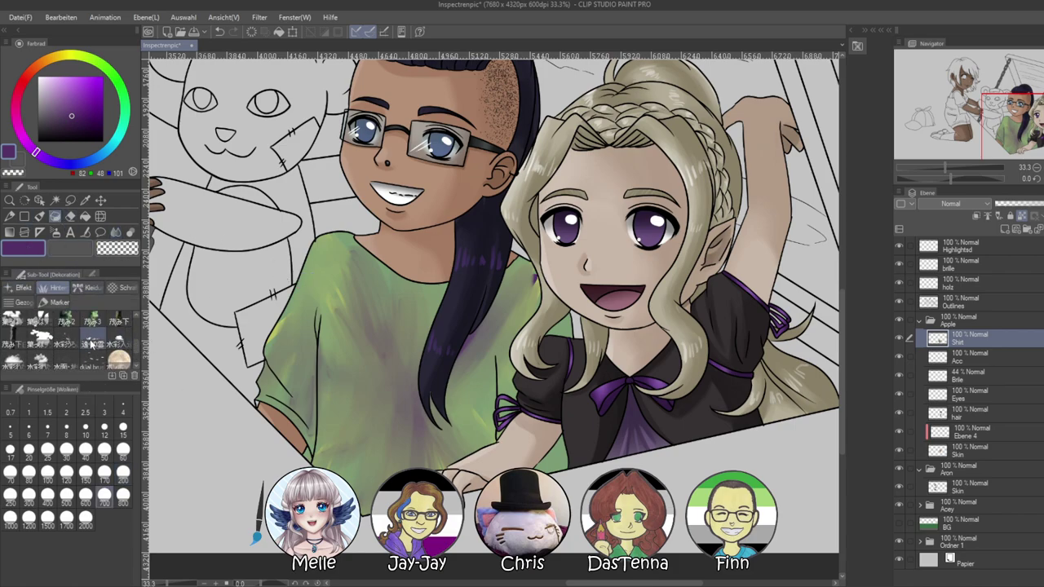
left_click(20, 287)
scroll(137, 342, "down", 3)
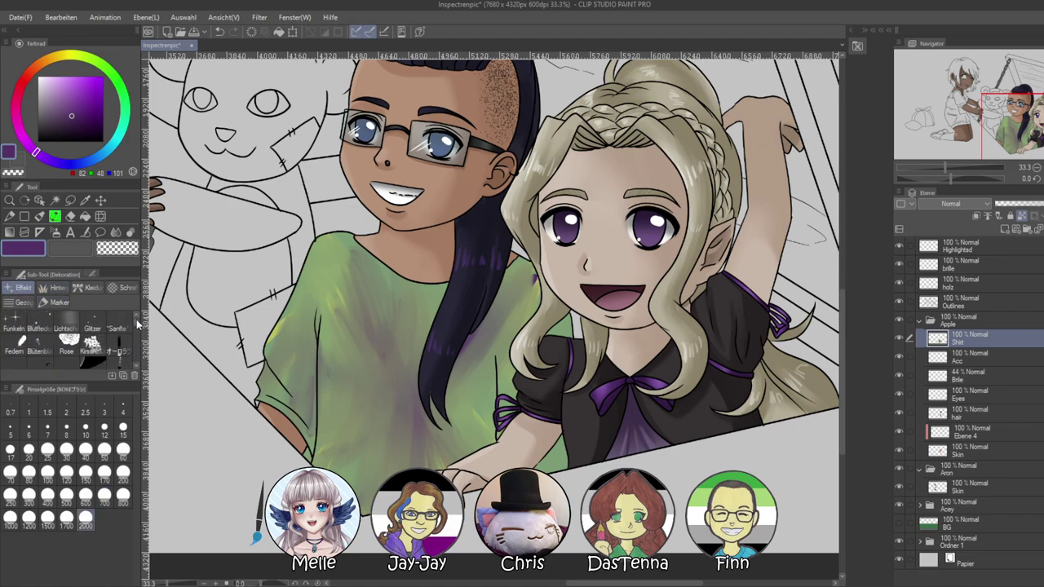
scroll(137, 327, "down", 3)
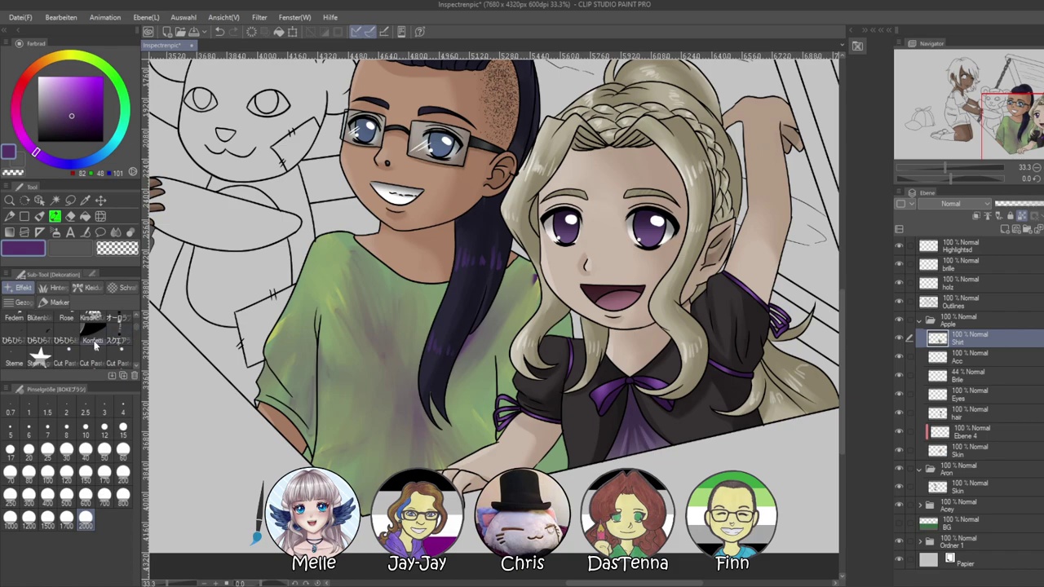
scroll(137, 333, "down", 1)
scroll(137, 334, "up", 7)
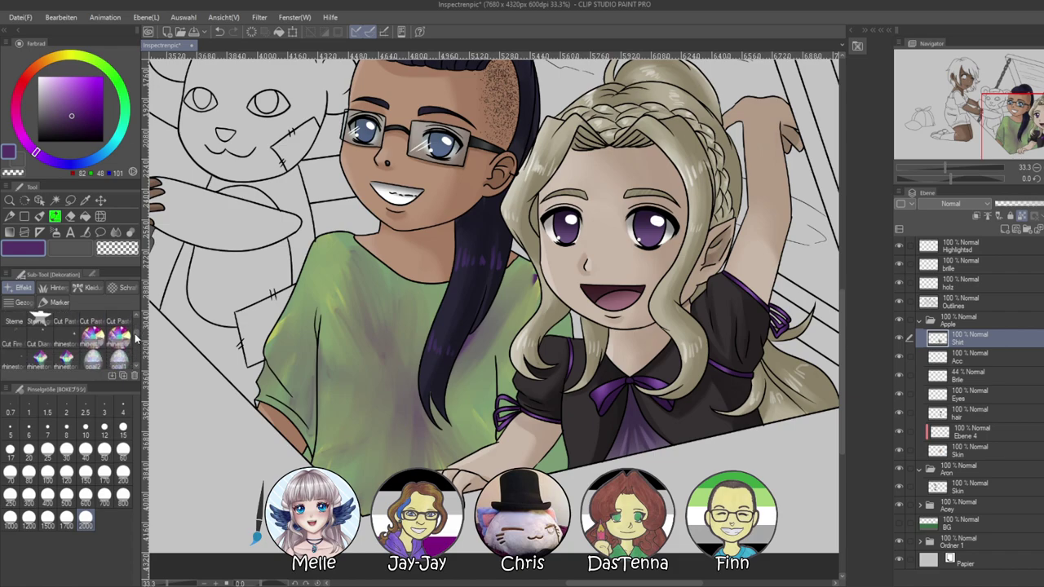
scroll(135, 356, "down", 4)
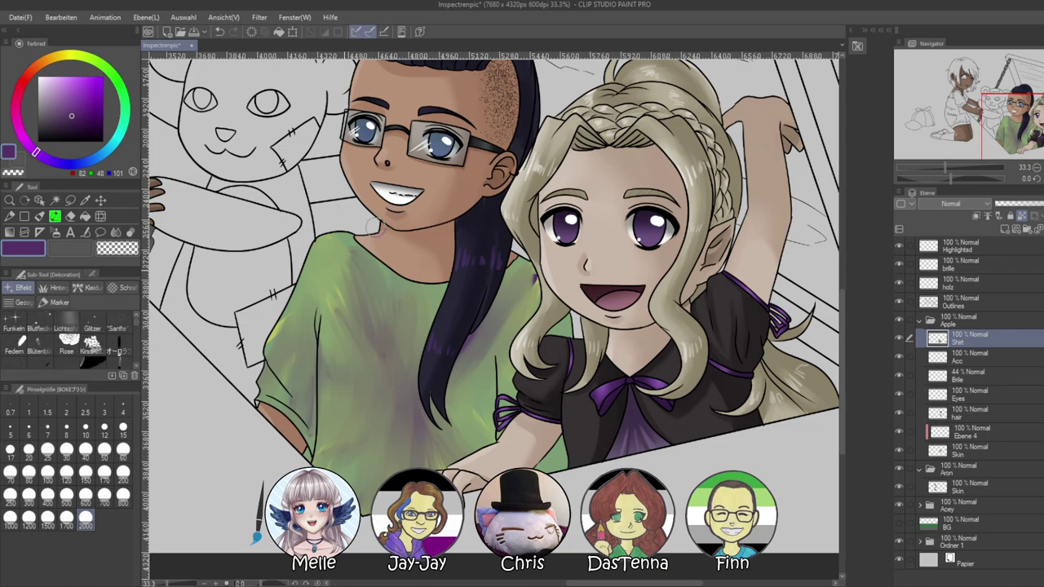
Try the dress frill decoration brush in light grey, RGB 196, 196, 196, on the green shirt
left_click(247, 374, "alt")
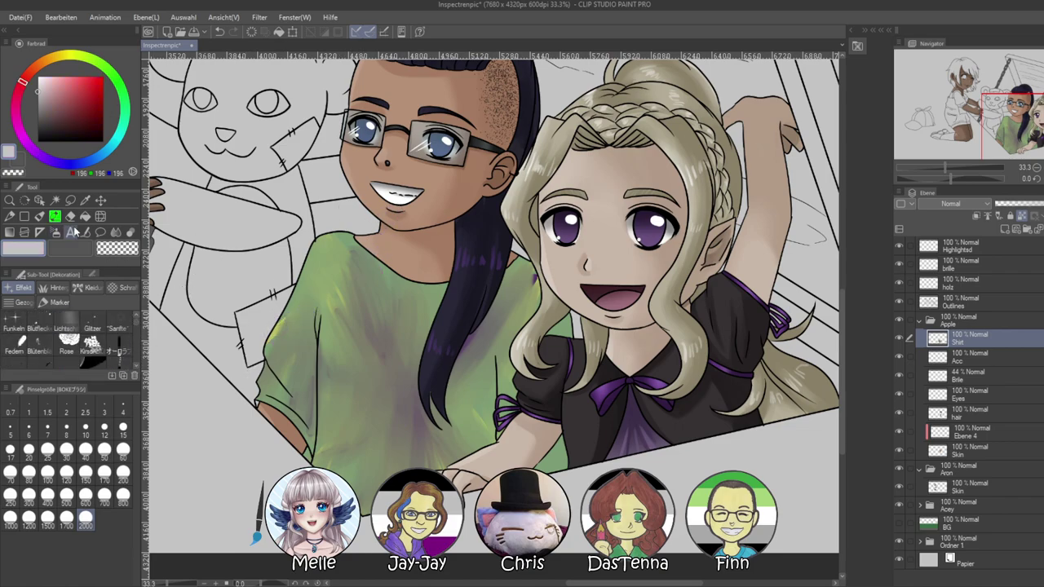
left_click(57, 288)
left_click(91, 288)
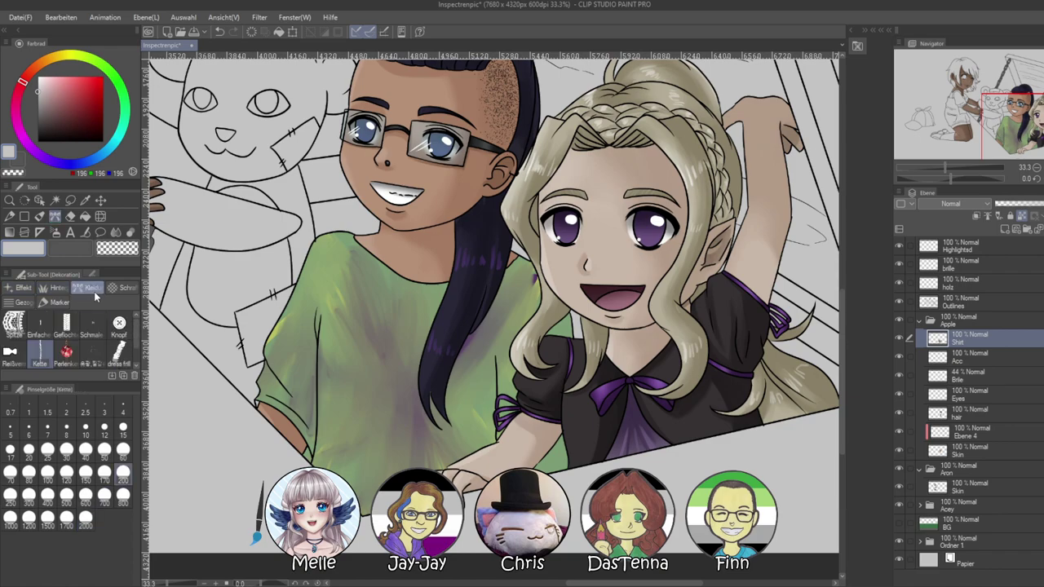
left_click(119, 350)
left_click_drag(343, 308, 388, 435)
key("ctrl+z")
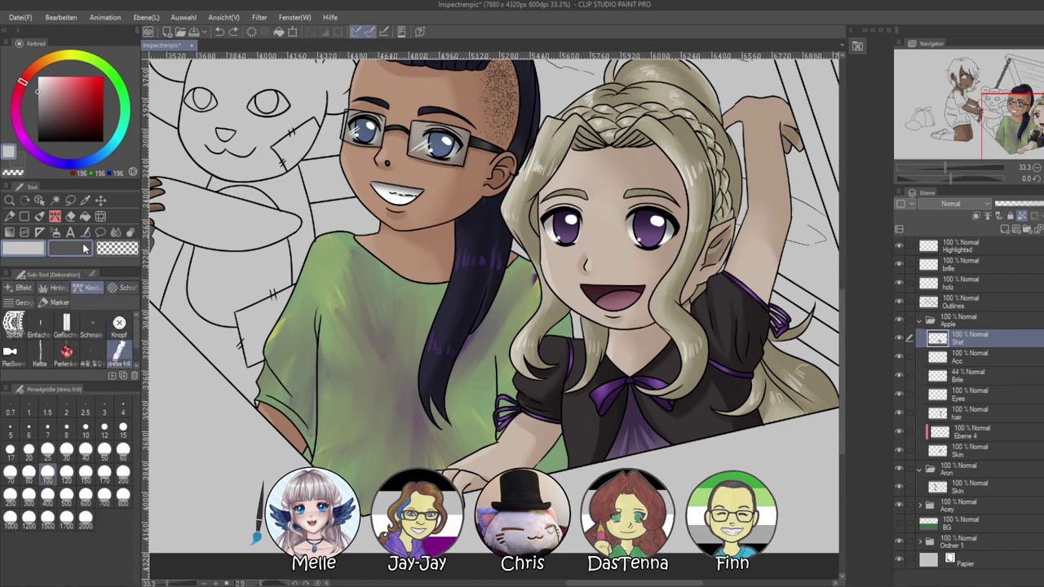
Dab dark yellow, RGB 161, 152, 60, across the shirt's centre with the cloud-shaped decoration brush at size 200
left_click(123, 289)
left_click(40, 325)
mouse_move(342, 320)
left_mouse_down()
mouse_move(326, 339)
mouse_move(325, 371)
left_mouse_up()
key("ctrl+z")
left_click(122, 472)
mouse_move(367, 339)
left_mouse_down()
mouse_move(408, 457)
mouse_move(379, 414)
left_mouse_up()
key("ctrl+z")
left_click(66, 56)
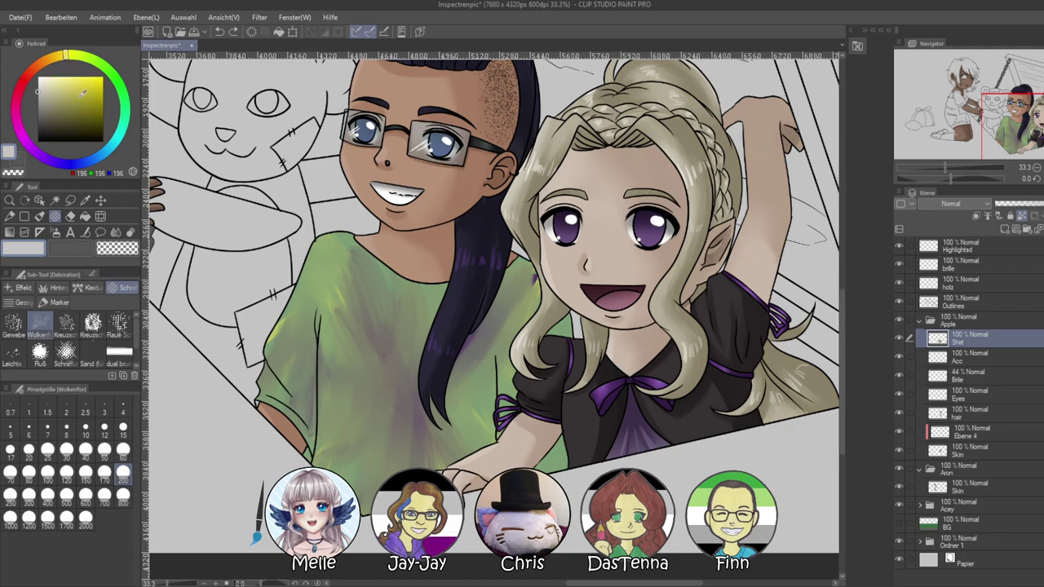
left_click(78, 101)
mouse_move(361, 299)
left_mouse_down()
mouse_move(424, 409)
mouse_move(410, 349)
mouse_move(434, 322)
mouse_move(424, 400)
mouse_move(410, 408)
mouse_move(402, 387)
mouse_move(420, 394)
mouse_move(388, 398)
mouse_move(402, 381)
mouse_move(331, 305)
mouse_move(339, 290)
mouse_move(336, 334)
left_mouse_up()
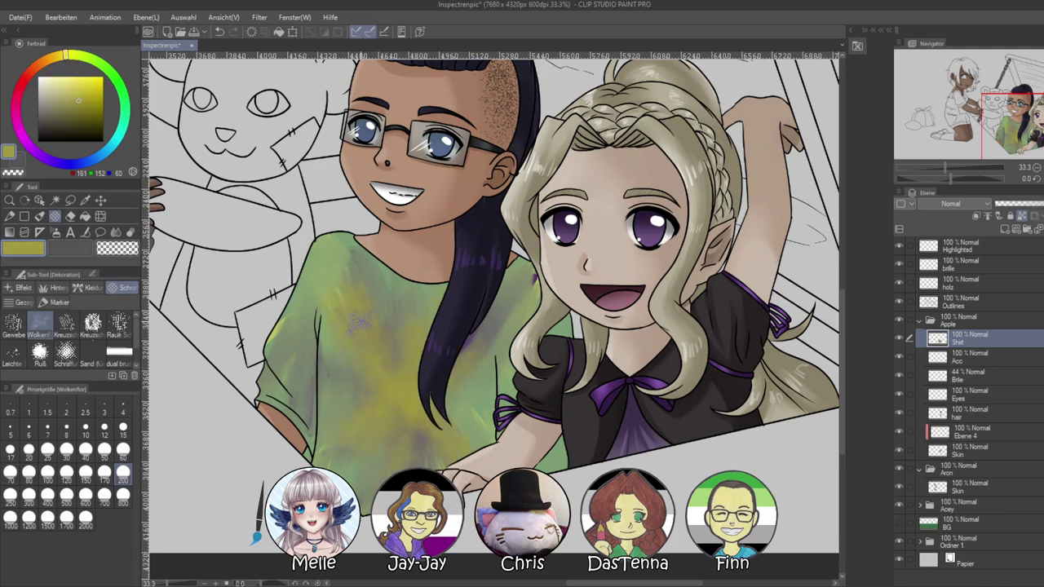
Add purple tie-dye patches, RGB 94, 70, 114, across the shirt's front, shoulder and sleeve with the cloud-shaped brush
left_click(649, 238, "alt")
mouse_move(393, 303)
left_mouse_down()
mouse_move(428, 384)
mouse_move(404, 372)
mouse_move(407, 318)
mouse_move(430, 381)
mouse_move(415, 405)
mouse_move(438, 385)
mouse_move(351, 409)
mouse_move(338, 349)
mouse_move(388, 477)
left_mouse_up()
left_click_drag(457, 400, 465, 449)
left_click_drag(505, 324, 529, 290)
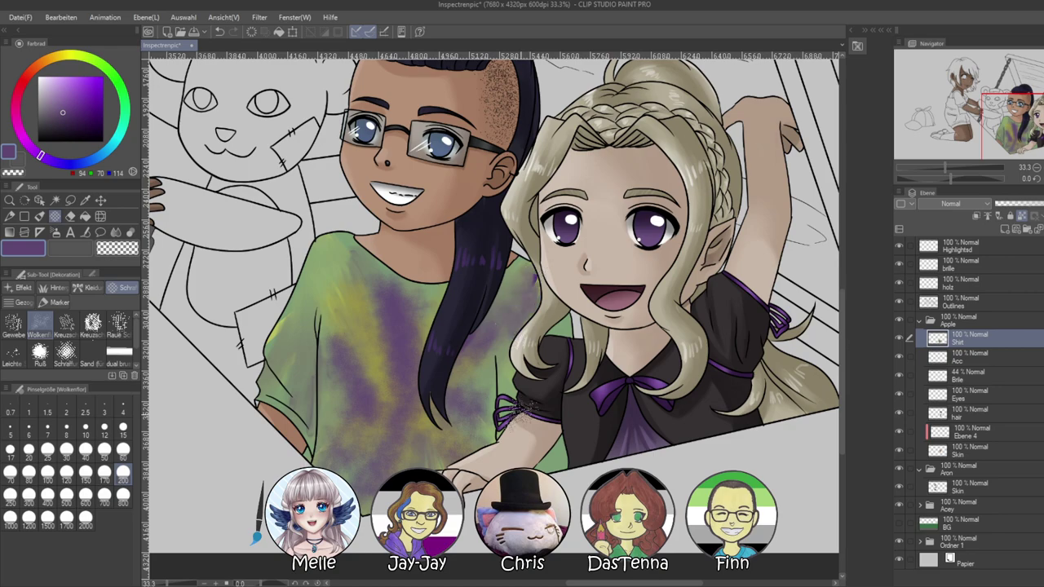
left_click_drag(514, 407, 545, 457)
mouse_move(334, 294)
left_mouse_down()
mouse_move(294, 343)
mouse_move(306, 317)
left_mouse_up()
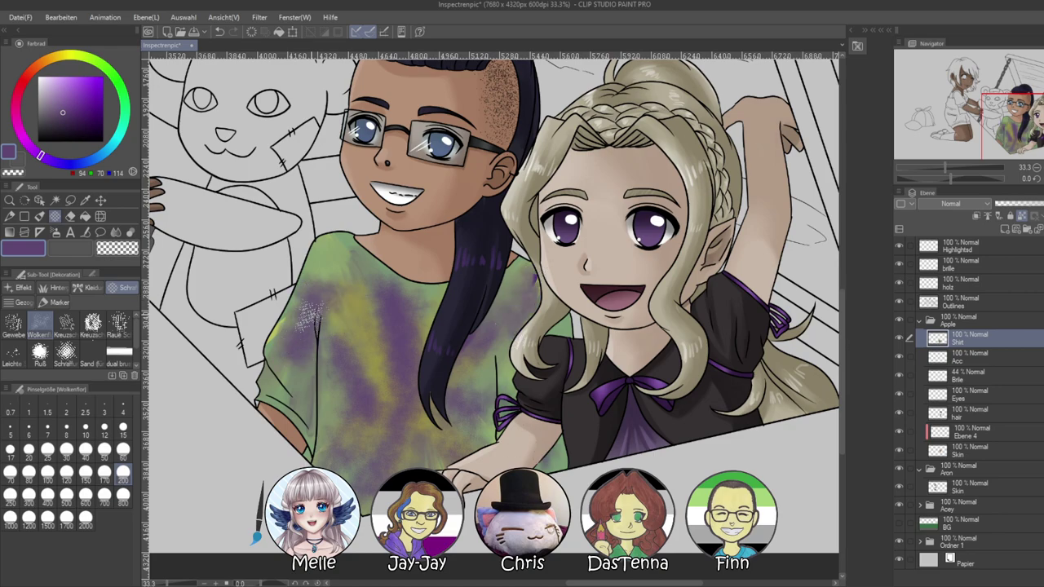
Dab bright yellow tie-dye patches, RGB 236, 225, 82, over the shirt and sleeve
left_click(71, 59)
left_click(80, 81)
mouse_move(336, 259)
left_mouse_down()
mouse_move(341, 378)
mouse_move(296, 374)
mouse_move(373, 422)
mouse_move(443, 410)
mouse_move(447, 418)
mouse_move(518, 312)
left_mouse_up()
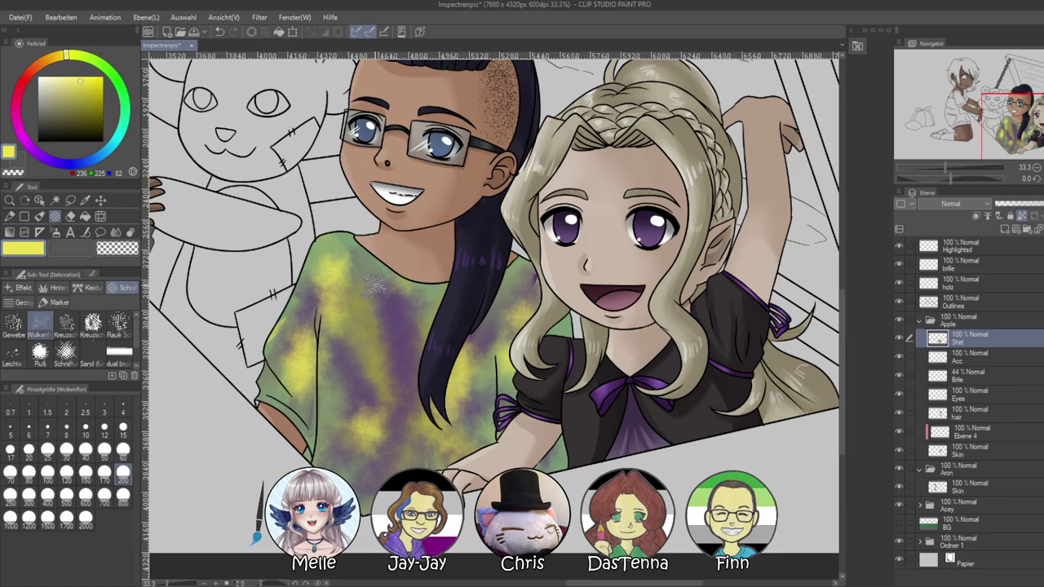
scroll(494, 261, "down", 4)
scroll(473, 261, "up", 4)
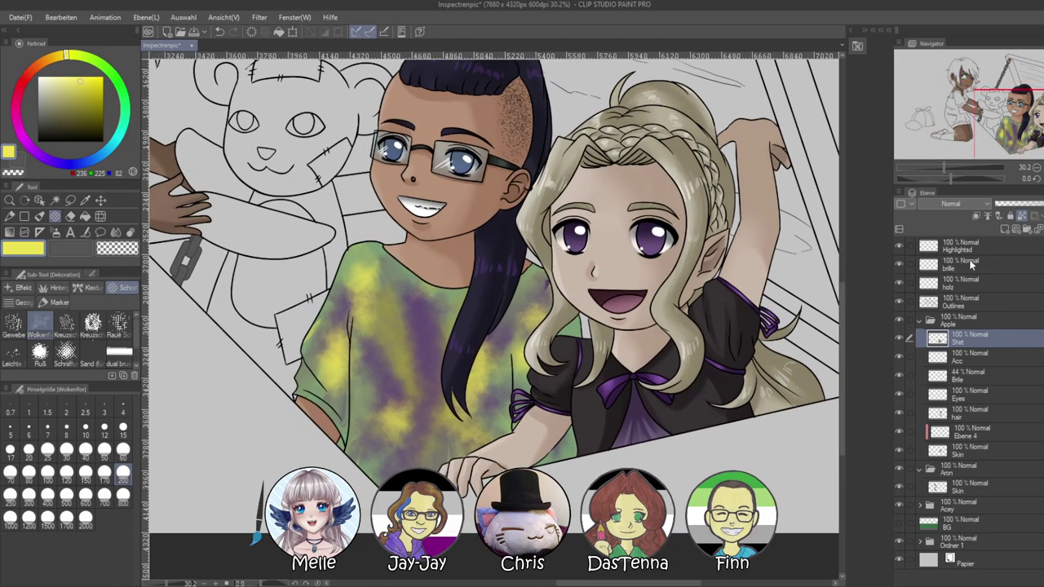
Add a clipped Multiplizieren layer above Shirt and paint grey Ölfarbe shadows, RGB 96, 96, 96, size 170, beside the bespectacled character's hair
left_click(1001, 230)
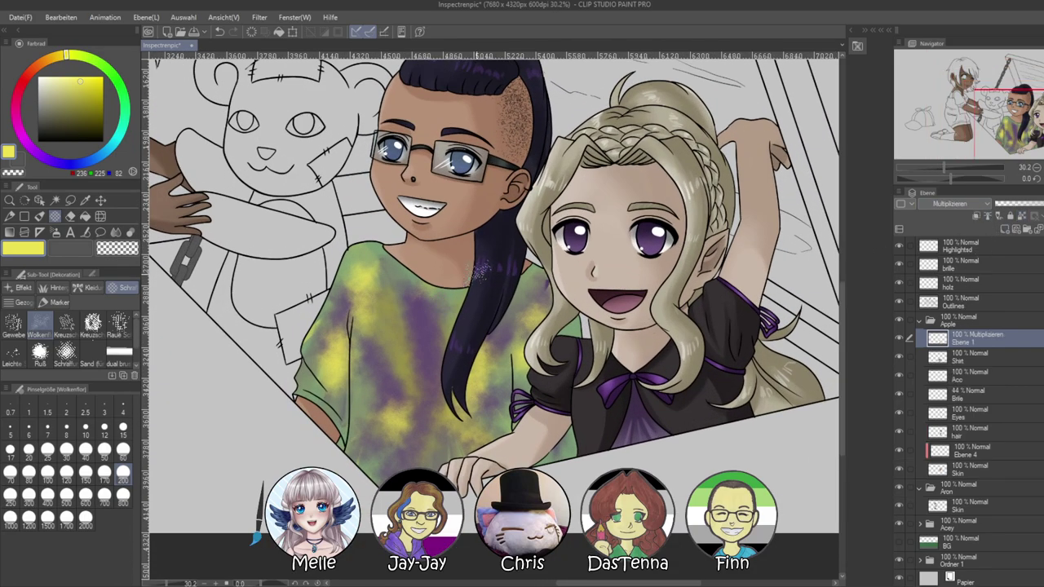
scroll(480, 269, "up", 1)
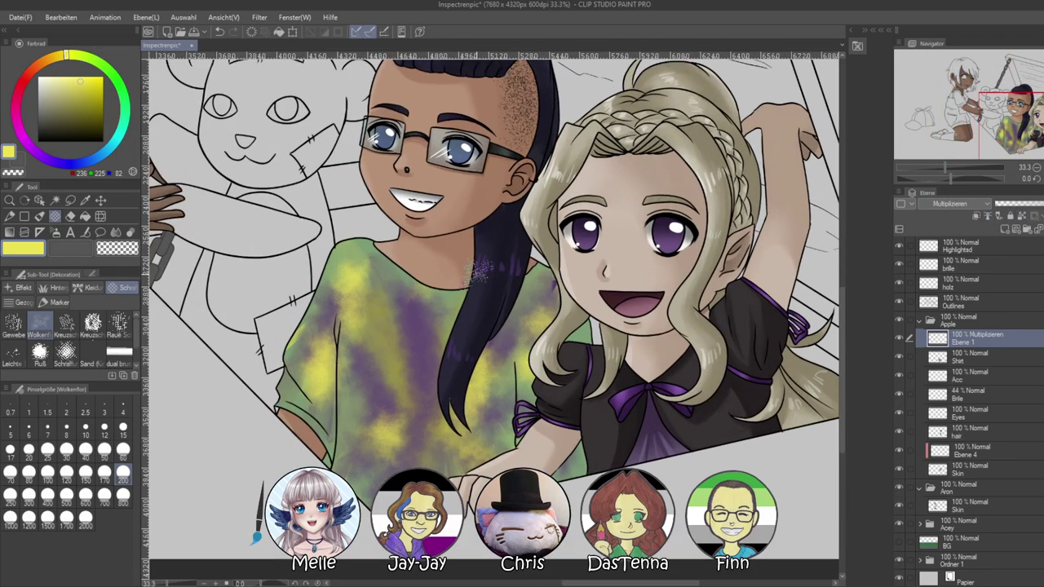
left_click(39, 114)
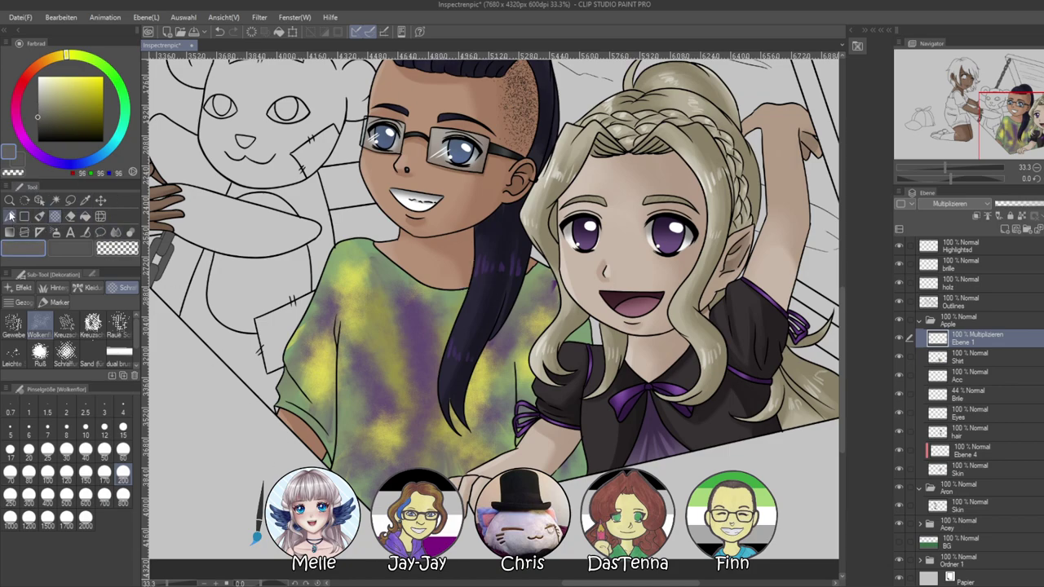
left_click(39, 216)
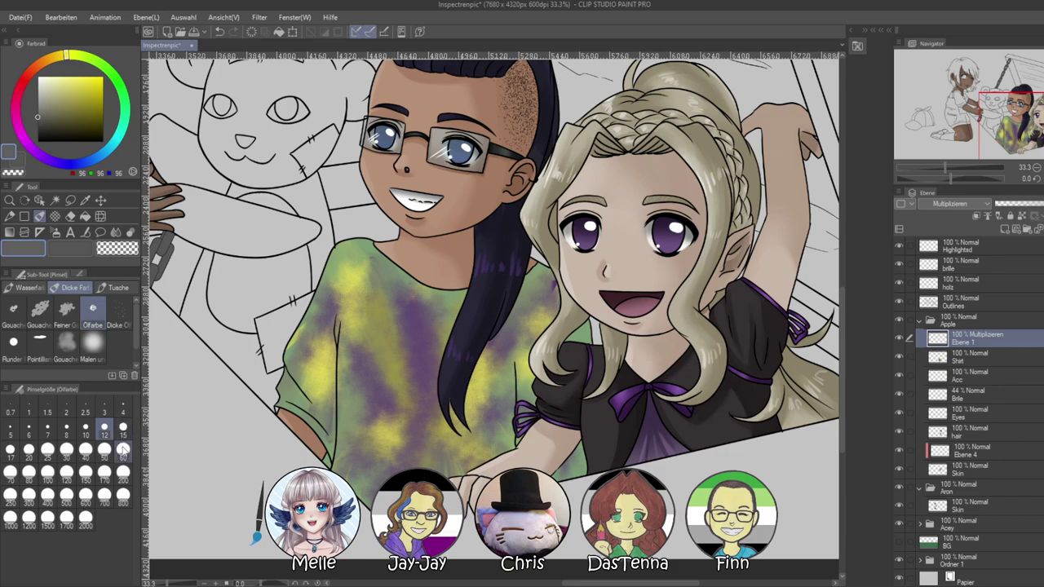
left_click(104, 472)
mouse_move(486, 297)
left_mouse_down()
mouse_move(494, 471)
mouse_move(506, 463)
left_mouse_up()
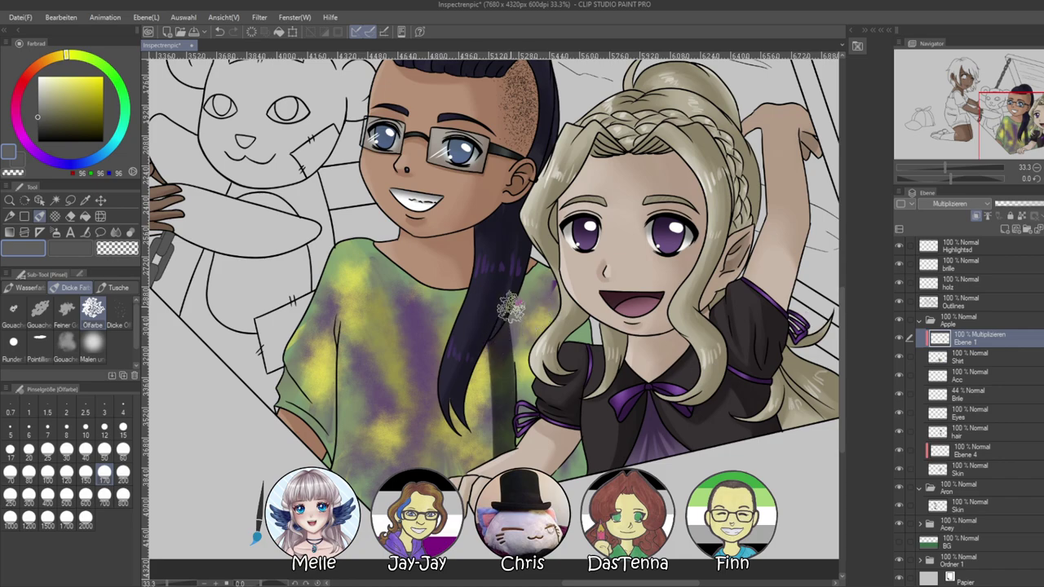
mouse_move(536, 326)
left_mouse_down()
mouse_move(578, 345)
mouse_move(579, 313)
left_mouse_up()
mouse_move(560, 473)
left_mouse_down()
mouse_move(562, 454)
mouse_move(589, 462)
left_mouse_up()
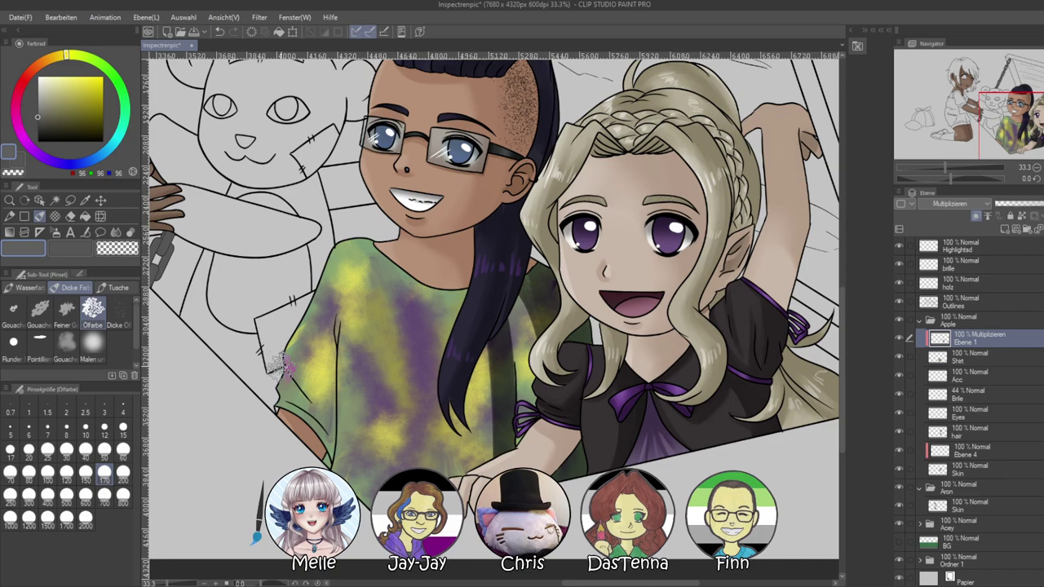
Shade the tie-dye shirt's loose sleeve and the area below the hair strand, erasing overspill from the blonde character's sleeve
mouse_move(292, 391)
left_mouse_down()
mouse_move(314, 453)
mouse_move(298, 432)
mouse_move(302, 444)
left_mouse_up()
mouse_move(344, 330)
left_mouse_down()
mouse_move(335, 436)
mouse_move(342, 358)
left_mouse_up()
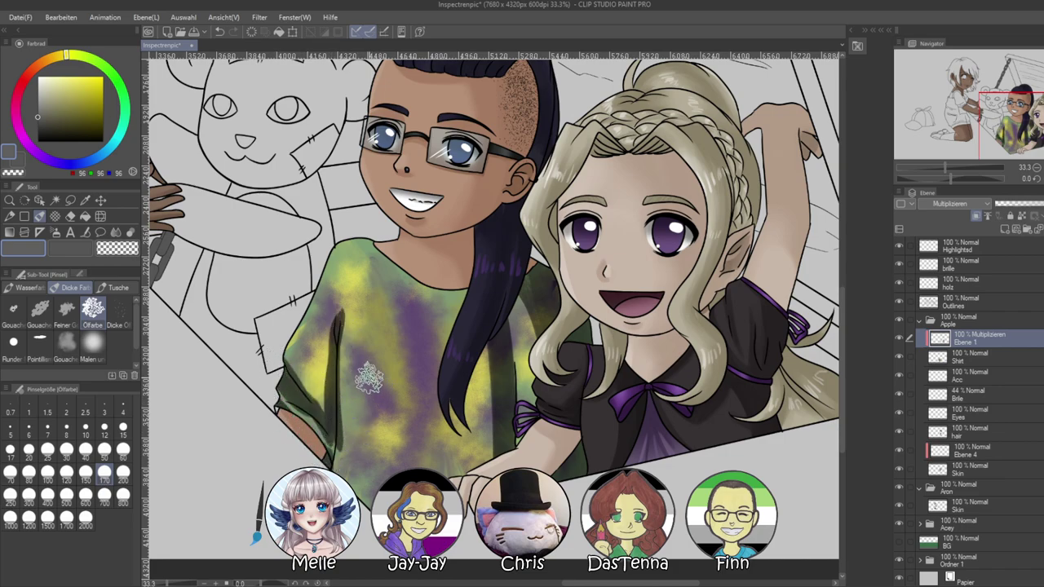
mouse_move(466, 371)
left_mouse_down()
mouse_move(489, 326)
mouse_move(505, 402)
mouse_move(514, 310)
mouse_move(530, 408)
left_mouse_up()
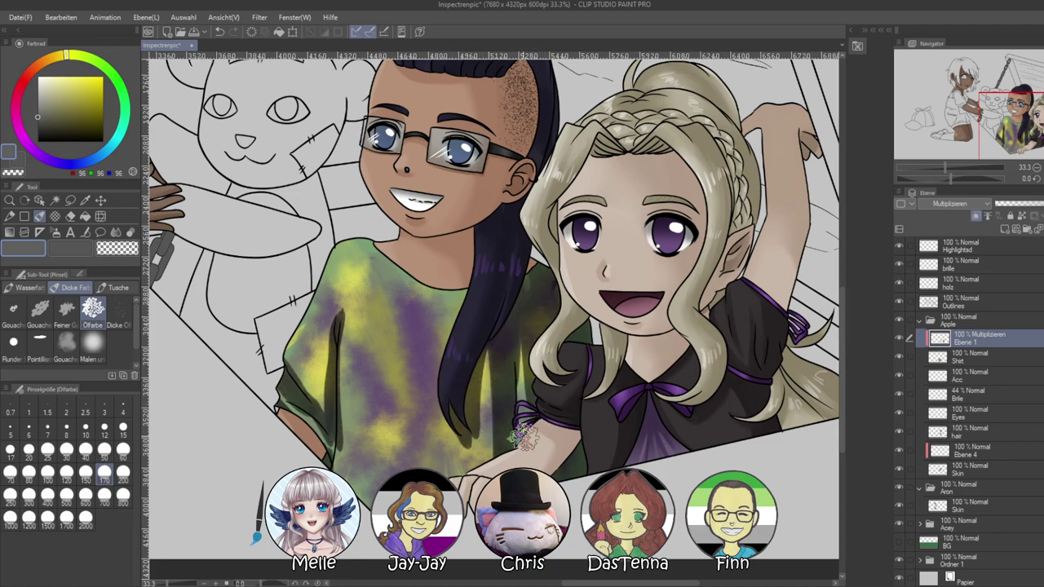
key("c")
mouse_move(527, 350)
left_mouse_down()
mouse_move(529, 326)
mouse_move(530, 390)
left_mouse_up()
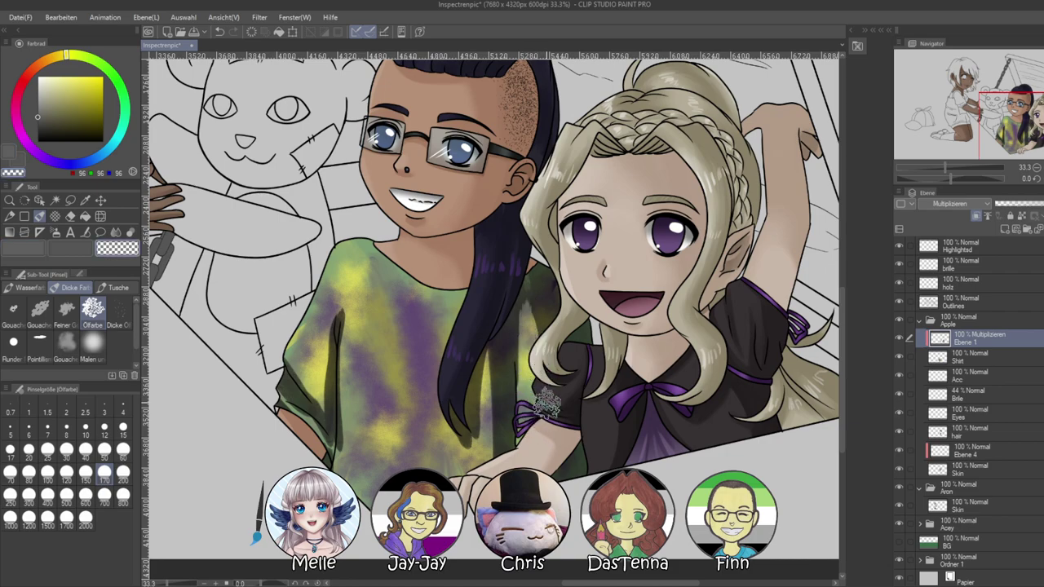
Paint dark fold shadows, RGB 40, 36, 42, across the lower shirt and set the shading layer's opacity to 57 %
left_click(438, 359, "alt")
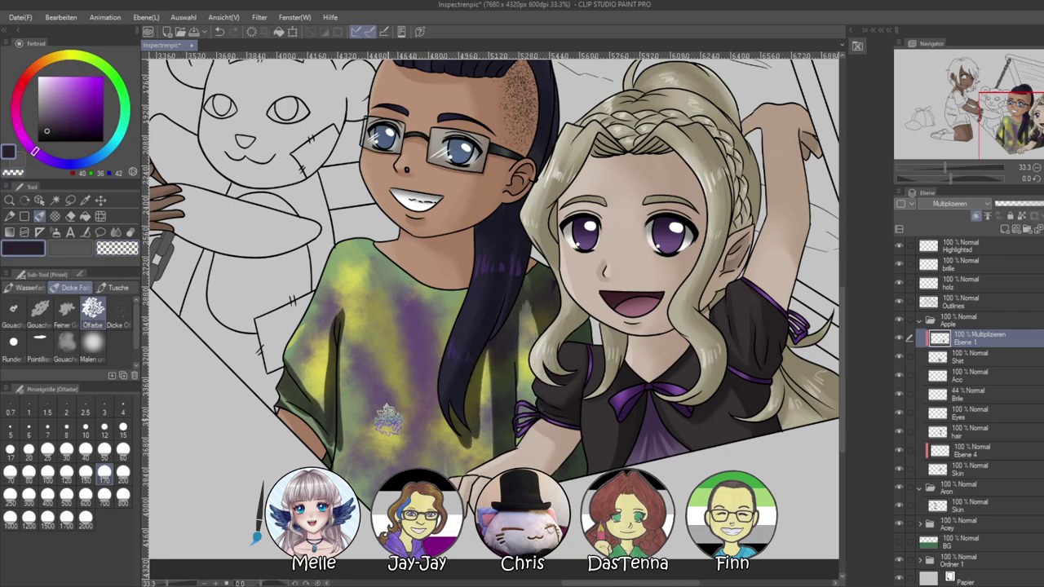
left_click_drag(366, 397, 437, 464)
mouse_move(364, 429)
left_mouse_down()
mouse_move(388, 483)
mouse_move(352, 491)
left_mouse_up()
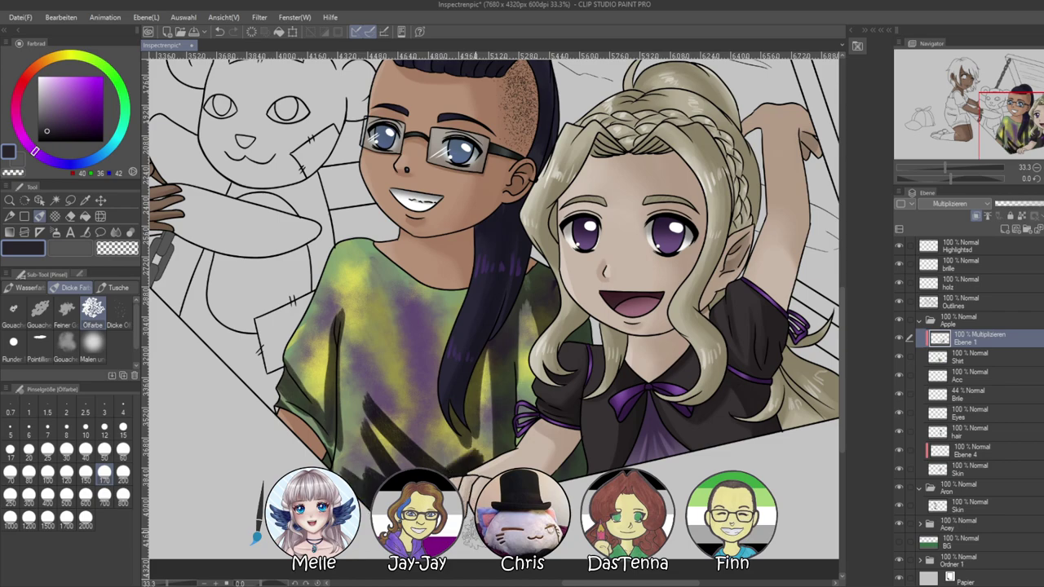
left_click_drag(1015, 209, 1038, 210)
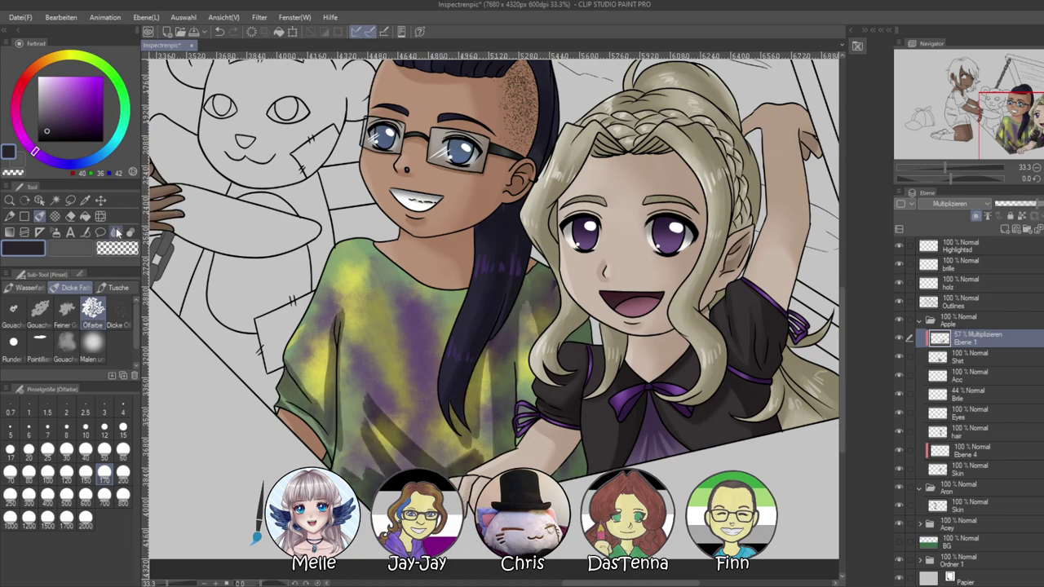
Soften the shirt's sleeve and fold shadows with the Überblenden tool at size 170
left_click(116, 232)
left_click(14, 343)
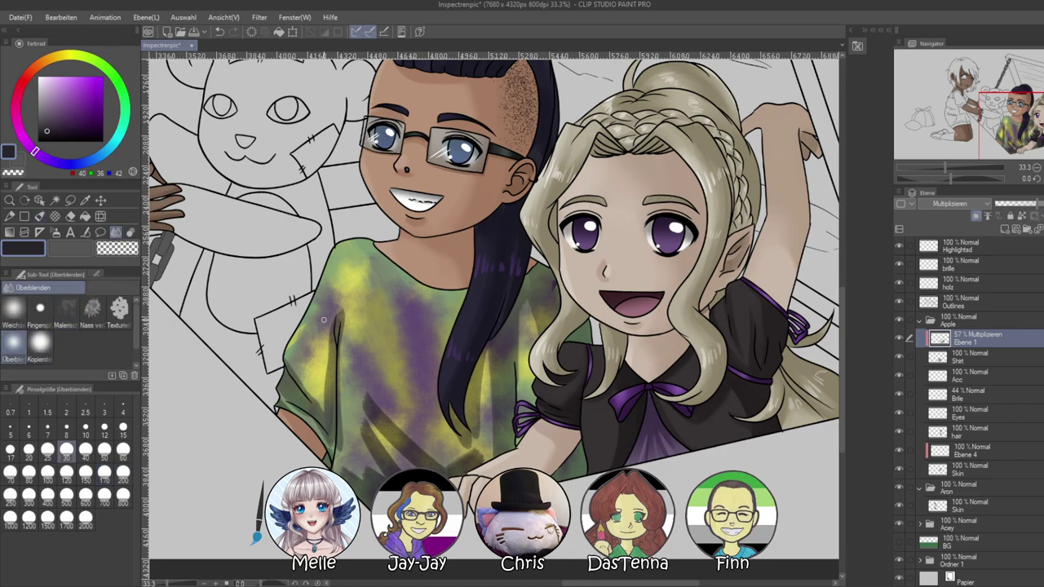
mouse_move(296, 363)
left_mouse_down()
mouse_move(322, 407)
mouse_move(339, 308)
left_mouse_up()
mouse_move(348, 434)
left_mouse_down()
mouse_move(385, 376)
mouse_move(364, 393)
mouse_move(393, 454)
mouse_move(426, 465)
mouse_move(469, 457)
left_mouse_up()
left_click_drag(358, 452, 367, 485)
mouse_move(460, 446)
left_mouse_down()
mouse_move(402, 432)
mouse_move(470, 429)
mouse_move(482, 374)
mouse_move(499, 363)
mouse_move(504, 429)
mouse_move(523, 386)
mouse_move(523, 290)
mouse_move(530, 394)
mouse_move(540, 316)
mouse_move(532, 447)
mouse_move(384, 414)
mouse_move(398, 395)
mouse_move(456, 463)
mouse_move(418, 454)
mouse_move(401, 419)
left_mouse_up()
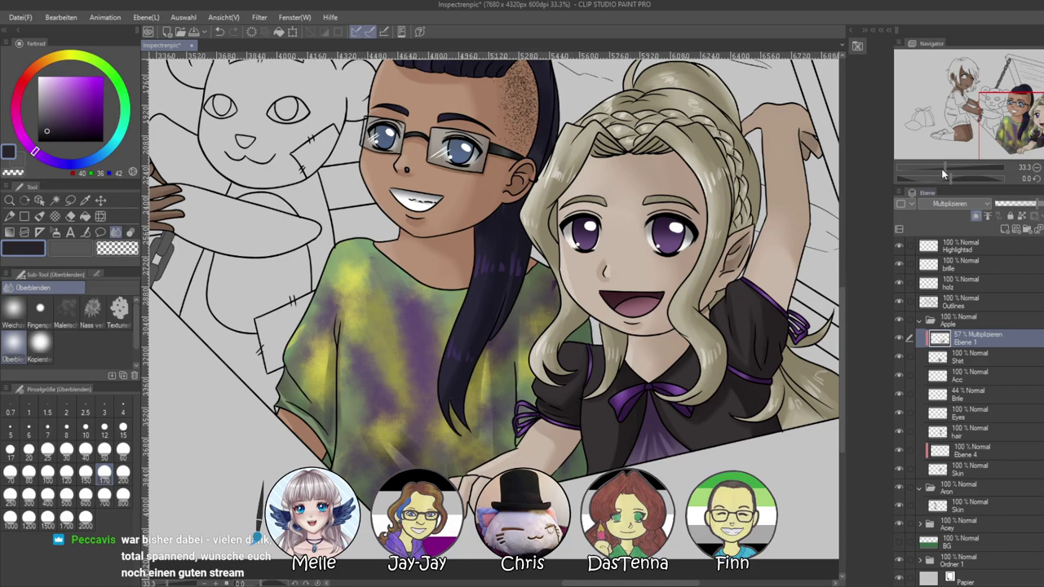
Check the whole illustration and make the Skin layer in the Apple folder active
left_click_drag(942, 175, 931, 168)
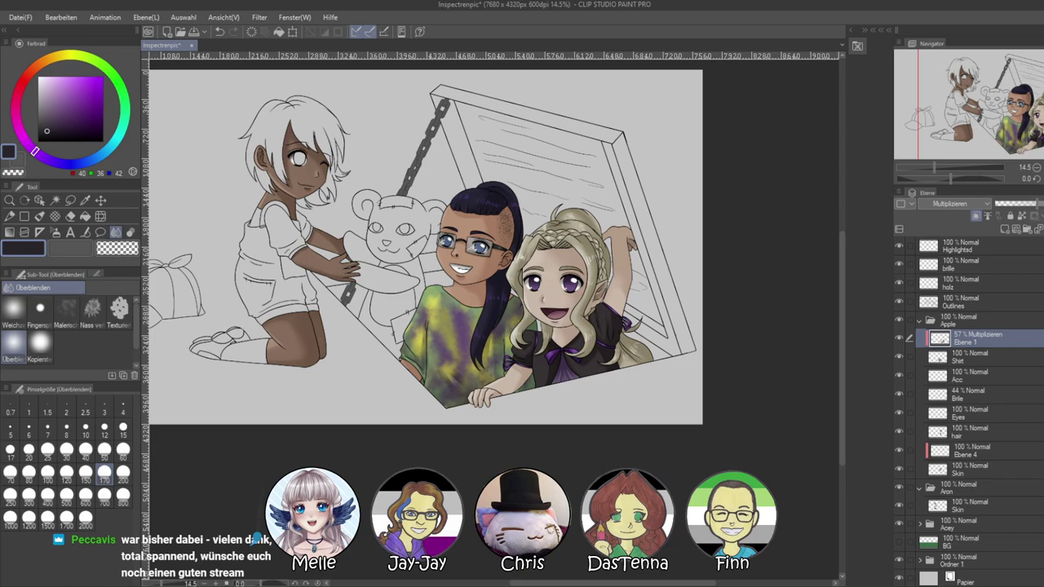
scroll(424, 220, "up", 3)
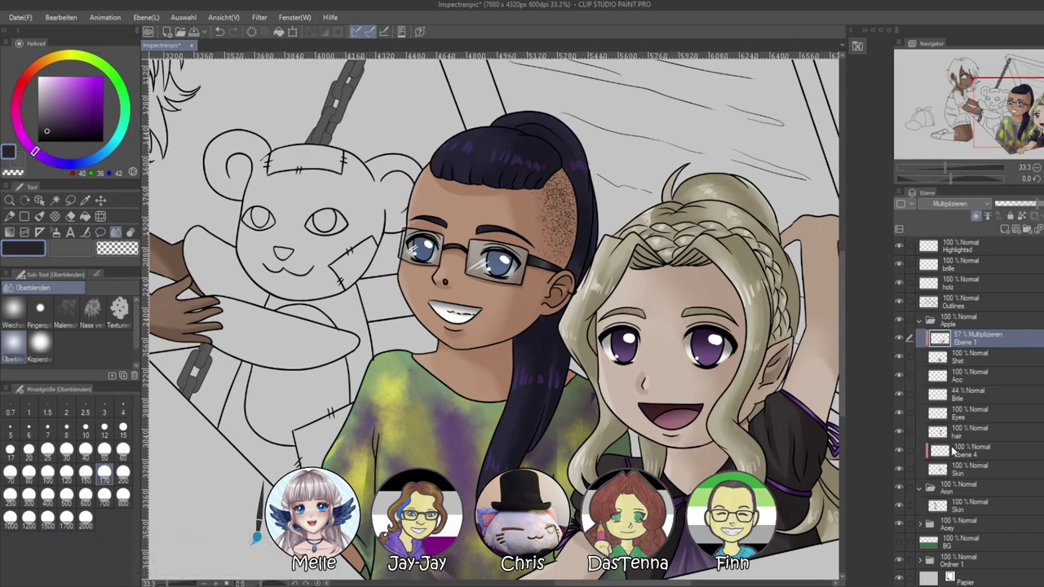
left_click(958, 469)
left_click(900, 469)
left_click(900, 468)
scroll(629, 284, "up", 1)
scroll(630, 283, "up", 1)
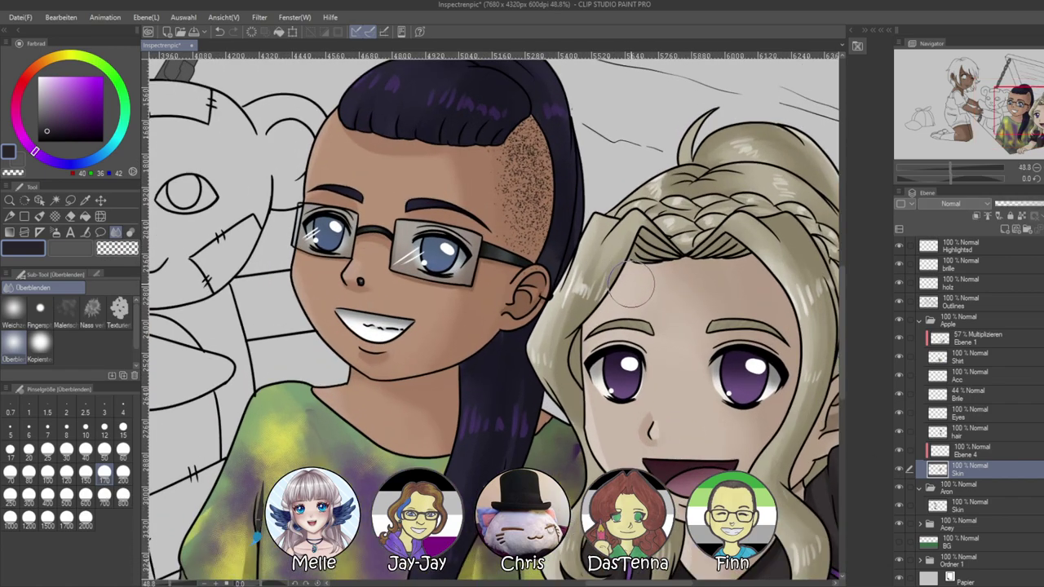
Paint brown skin shadows, RGB 133, 95, 71, on the bespectacled character's face with the Runder Mischpinsel at sizes 60 and 15
left_click(388, 144, "alt")
left_click(9, 217)
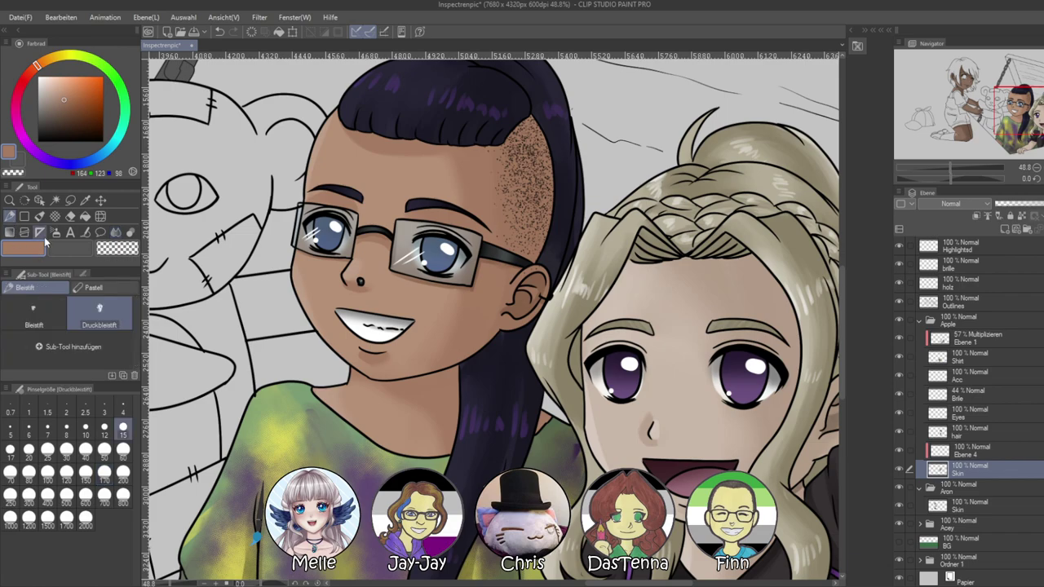
left_click(40, 216)
left_click(13, 344)
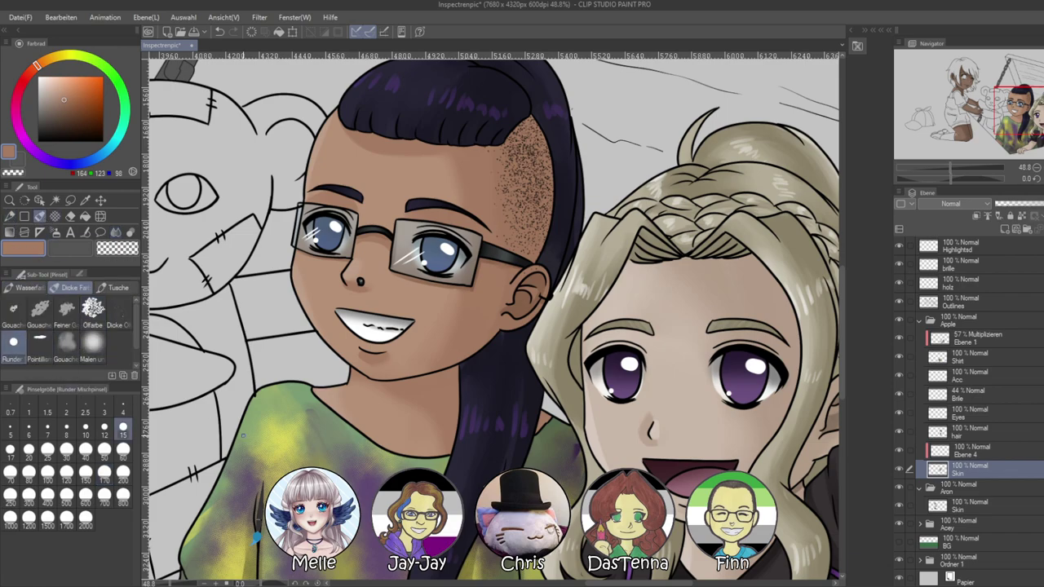
left_click(122, 449)
mouse_move(454, 165)
left_mouse_down()
mouse_move(473, 280)
mouse_move(461, 290)
left_mouse_up()
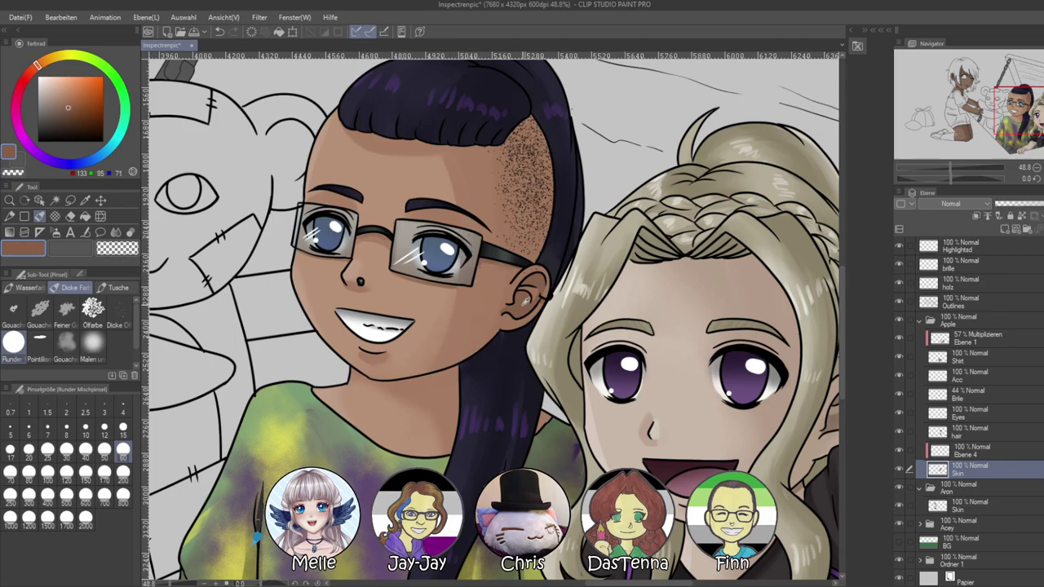
mouse_move(912, 176)
left_mouse_down()
mouse_move(964, 177)
mouse_move(958, 168)
left_mouse_up()
mouse_move(759, 239)
left_mouse_down()
mouse_move(715, 286)
mouse_move(638, 318)
left_mouse_up()
left_click(122, 429)
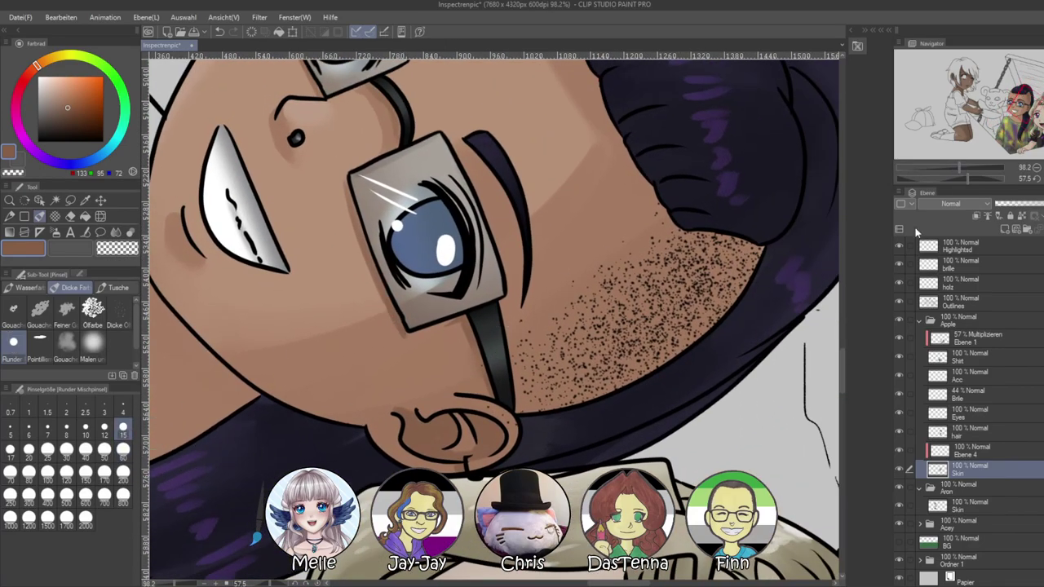
left_click(1039, 179)
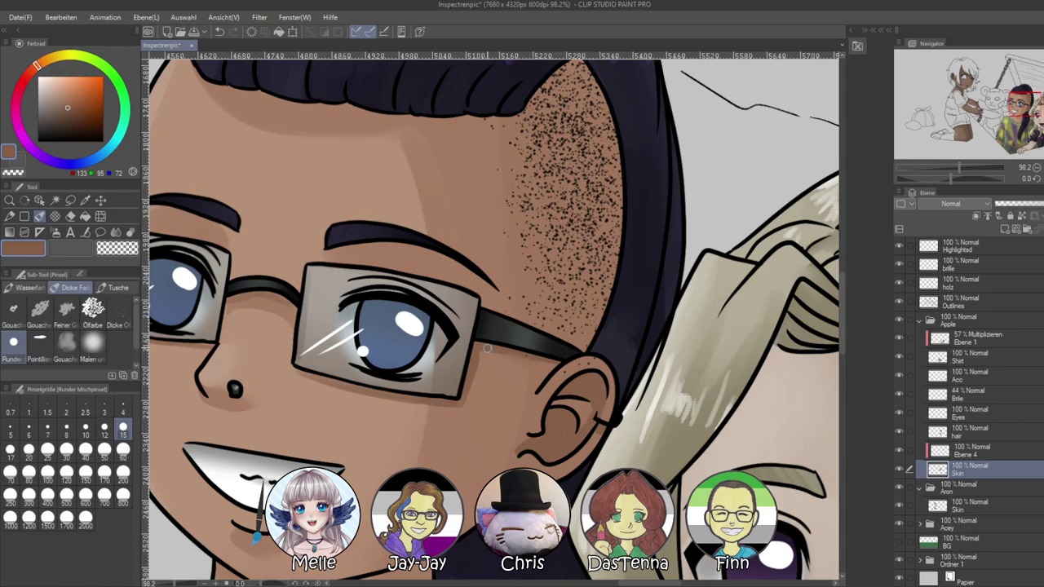
Shade the bespectacled character's neck beneath the jaw and beside the hair with the Runder Mischpinsel at size 40
mouse_move(946, 178)
left_mouse_down()
mouse_move(927, 178)
mouse_move(969, 178)
mouse_move(957, 166)
left_mouse_up()
left_click_drag(693, 436, 538, 60)
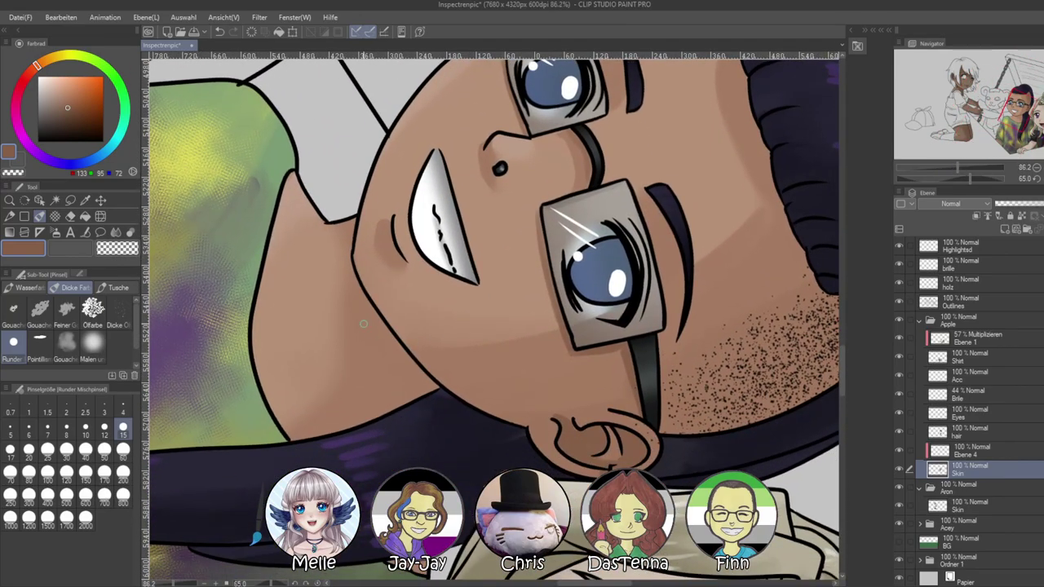
left_click(85, 447)
mouse_move(352, 220)
left_mouse_down()
mouse_move(345, 278)
mouse_move(347, 252)
mouse_move(444, 422)
left_mouse_up()
left_click_drag(360, 286, 450, 402)
mouse_move(380, 346)
left_mouse_down()
mouse_move(272, 468)
mouse_move(301, 453)
mouse_move(380, 373)
mouse_move(253, 453)
left_mouse_up()
left_click_drag(380, 382, 414, 404)
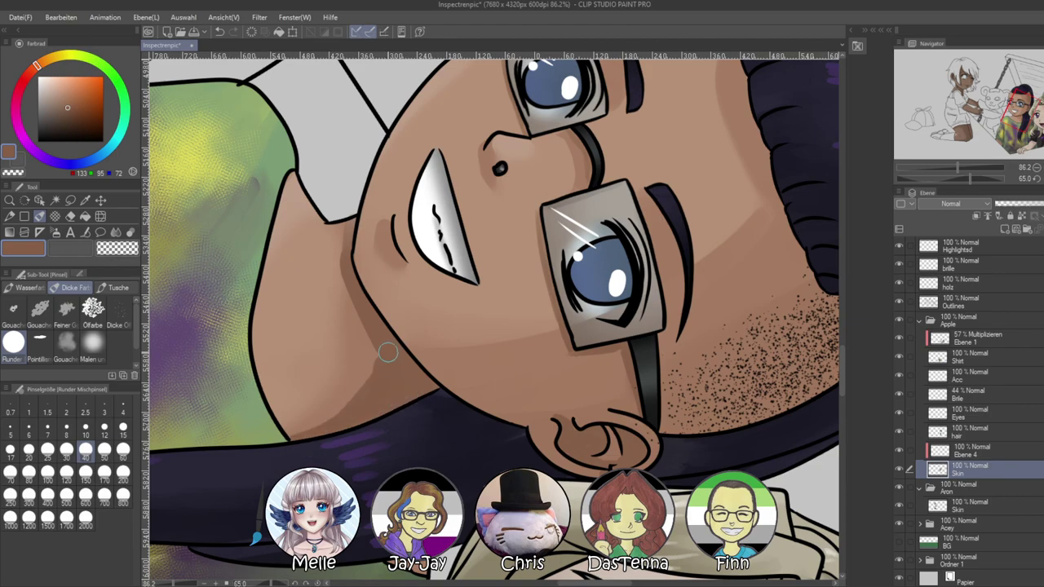
left_click(1036, 179)
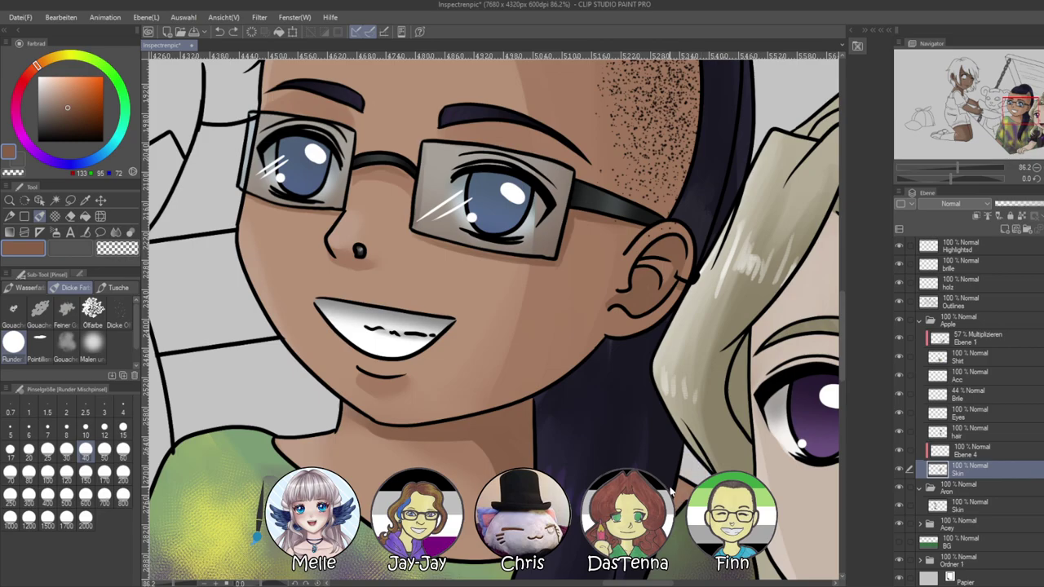
left_click_drag(957, 168, 942, 173)
mouse_move(1020, 111)
left_mouse_down()
mouse_move(1006, 115)
mouse_move(1025, 105)
left_mouse_up()
left_click_drag(942, 168, 950, 169)
left_click_drag(410, 458, 421, 358)
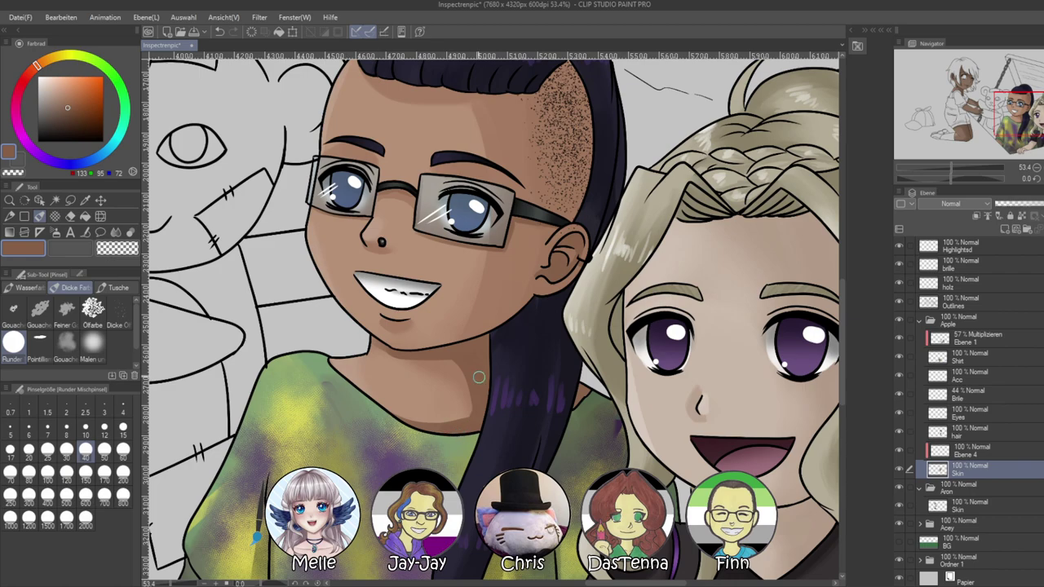
Soften the bespectacled character's neck shadow with the Überblenden tool at sizes 170 and 60
left_click(55, 235)
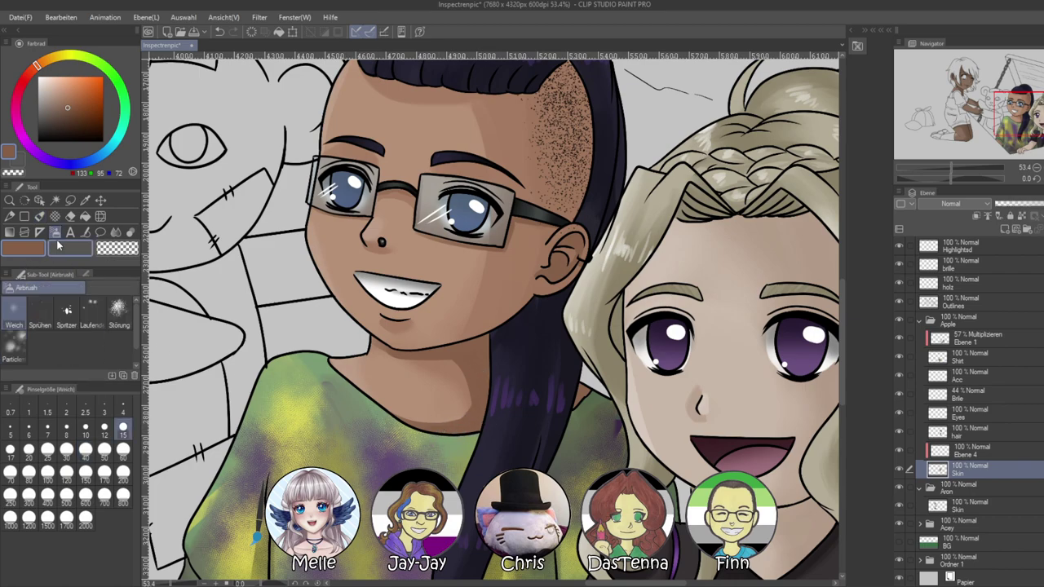
left_click(116, 232)
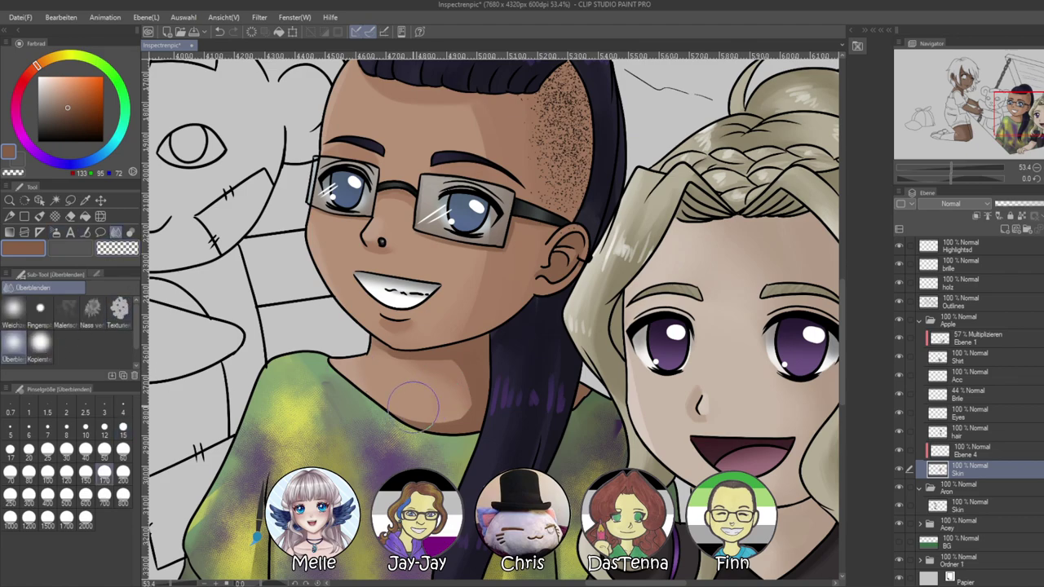
mouse_move(424, 397)
left_mouse_down()
mouse_move(456, 383)
mouse_move(449, 391)
mouse_move(458, 406)
left_mouse_up()
left_click(123, 448)
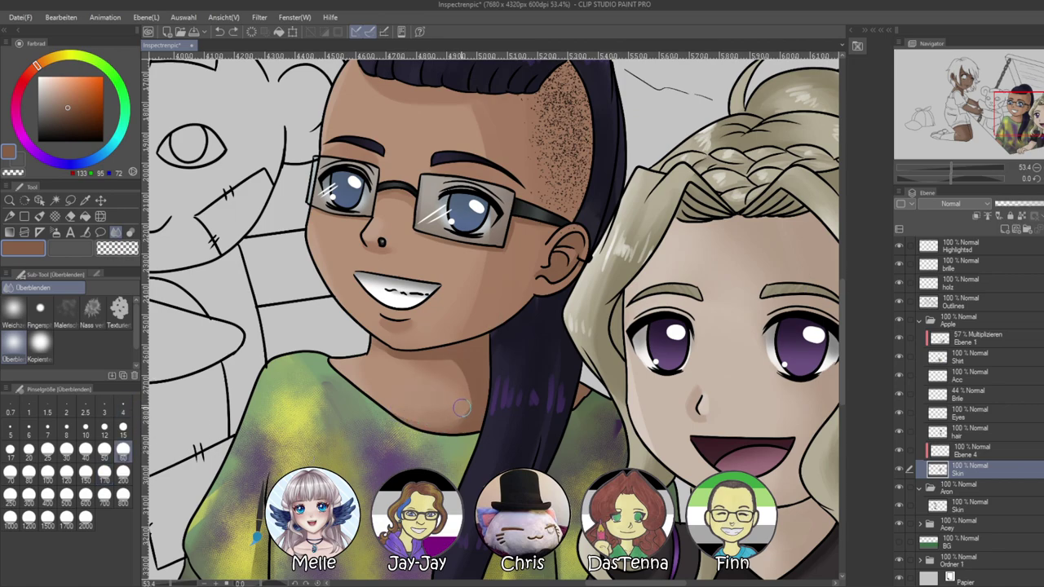
mouse_move(463, 394)
left_mouse_down()
mouse_move(471, 383)
mouse_move(447, 398)
left_mouse_up()
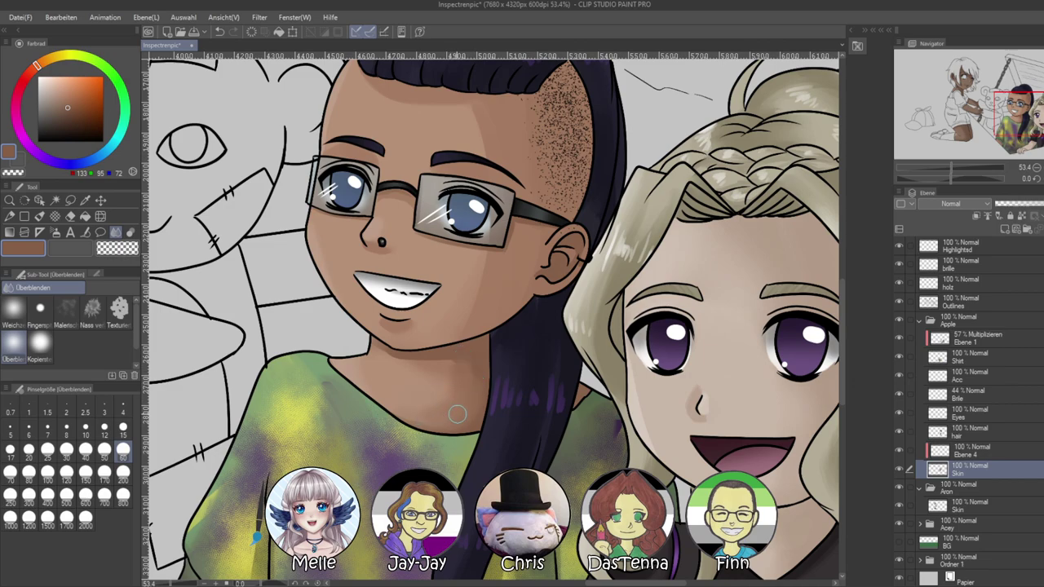
Rework the neck shading in sampled brown, RGB 139, 99, 75, with the Runder Mischpinsel at size 40, and smooth it with the Weichzeichnungsfilter at size 60
left_click(427, 375, "alt")
left_click(40, 216)
left_click_drag(446, 356, 474, 426)
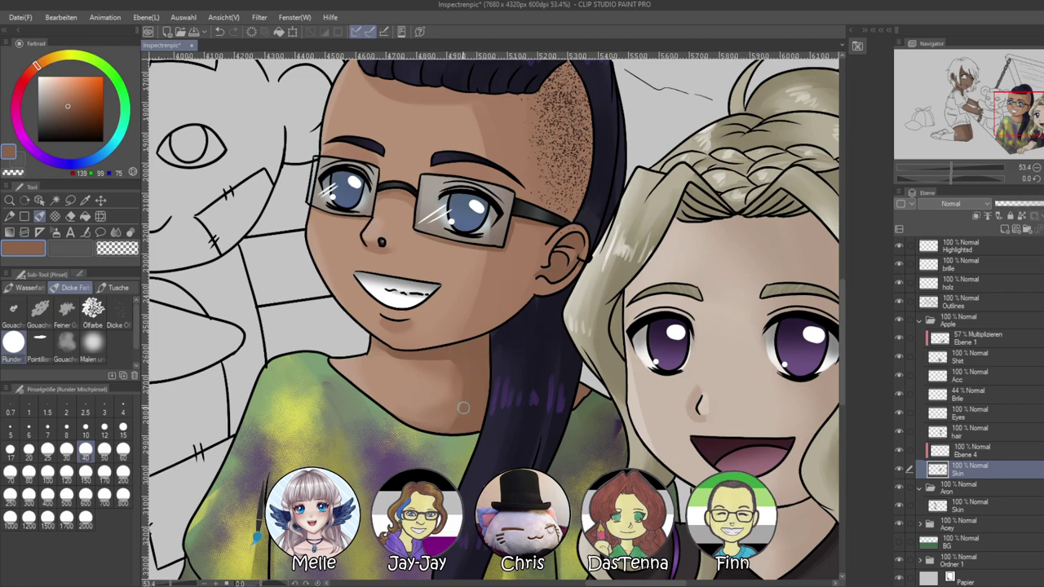
left_click(116, 233)
left_click(13, 310)
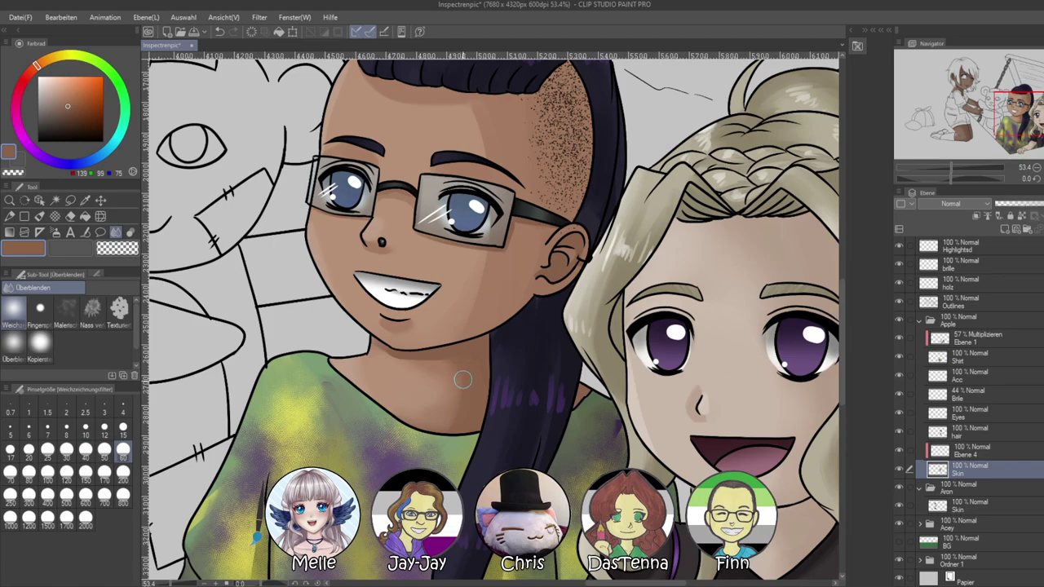
Check the shading of the whole illustration from the overall view down to the individual characters
left_click_drag(952, 168, 935, 174)
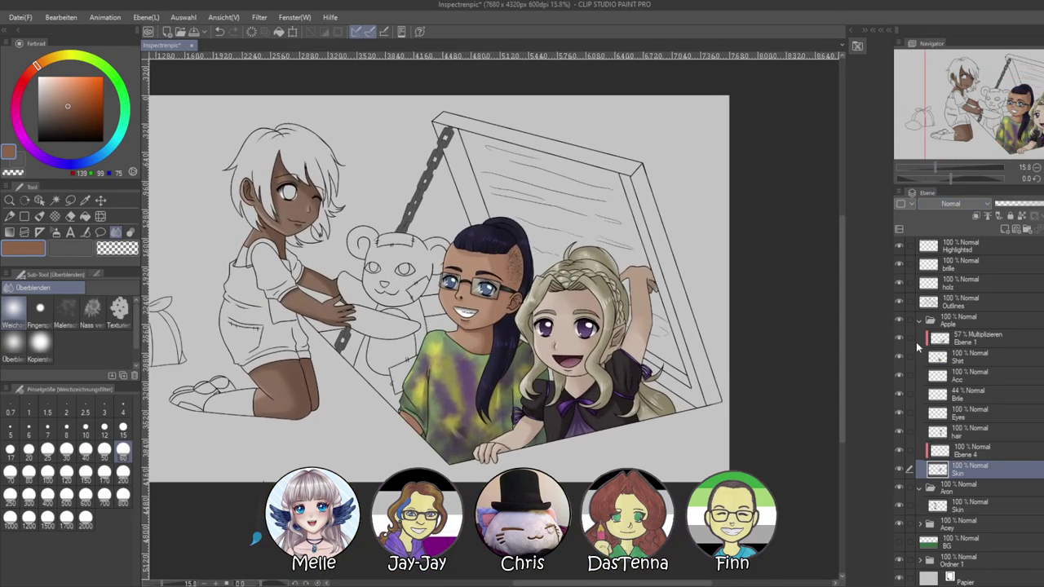
scroll(292, 332, "down", 1)
scroll(191, 257, "up", 1)
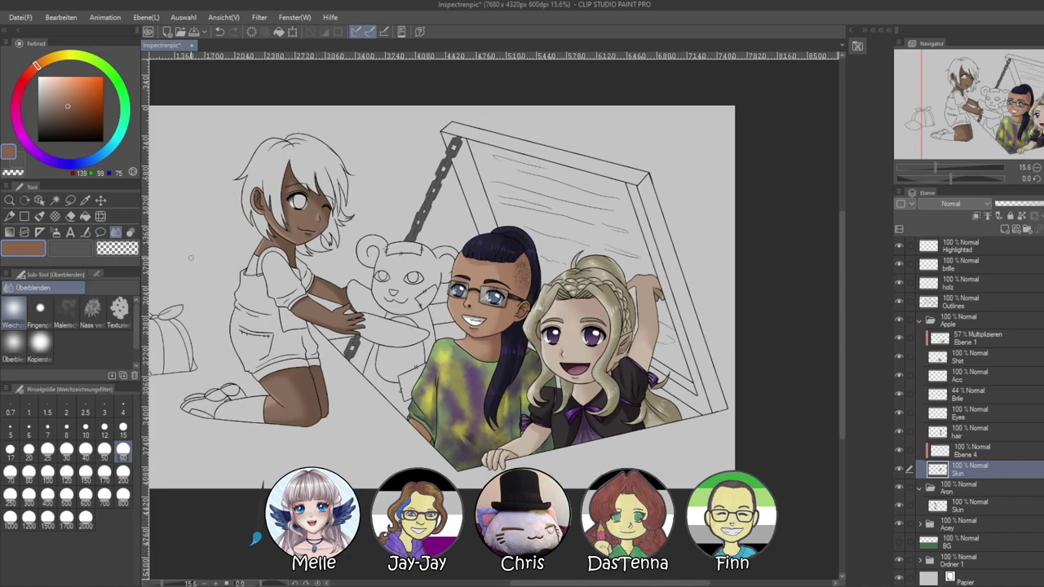
scroll(328, 354, "up", 2)
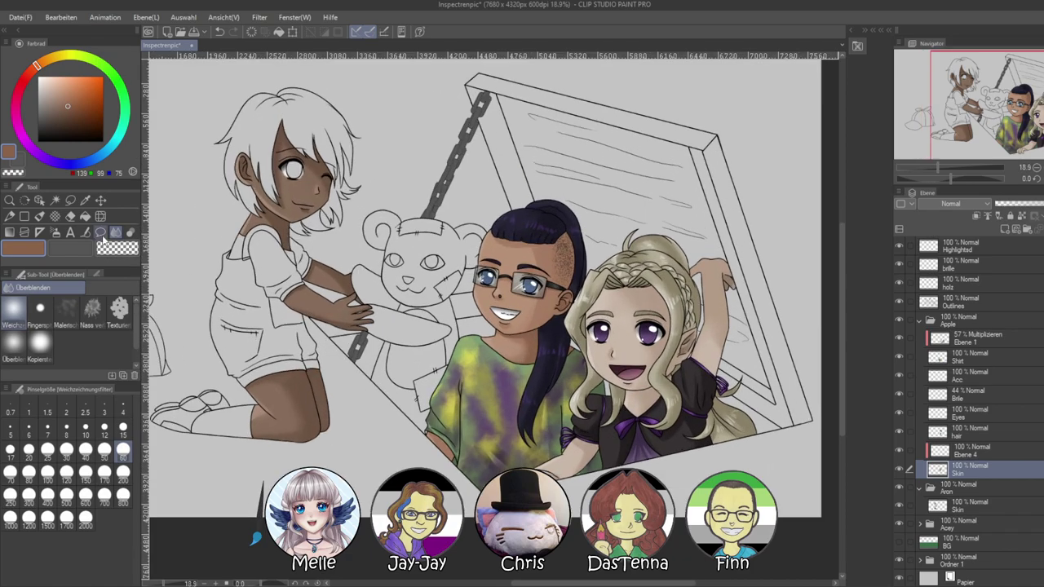
scroll(240, 216, "down", 1)
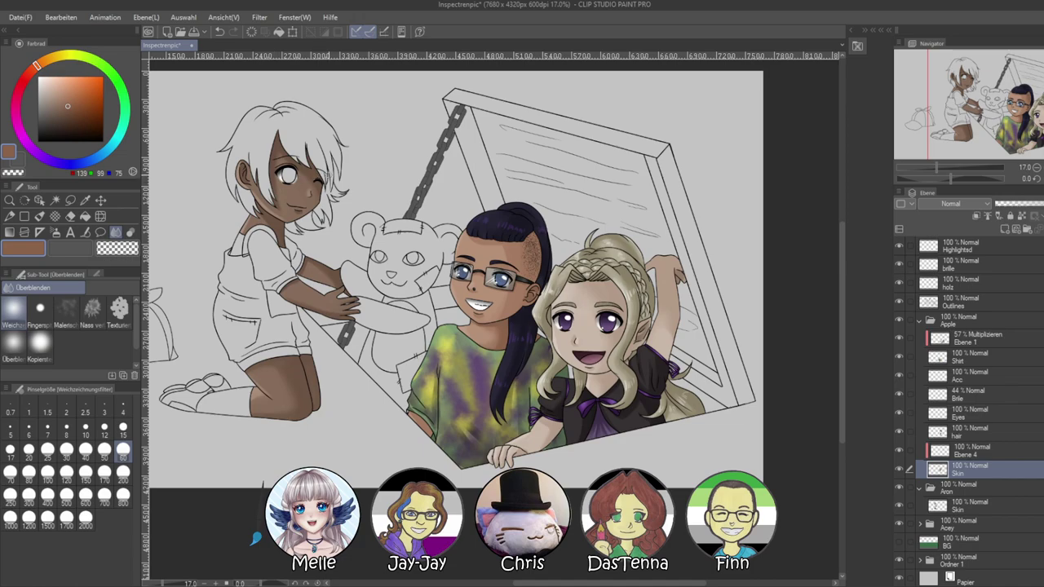
scroll(364, 223, "down", 2)
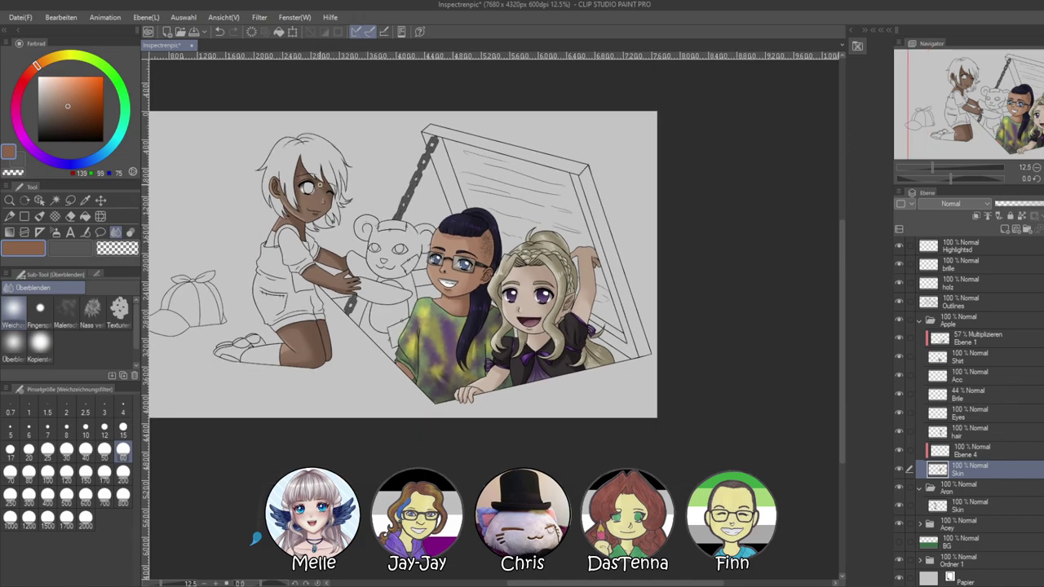
scroll(318, 186, "up", 4)
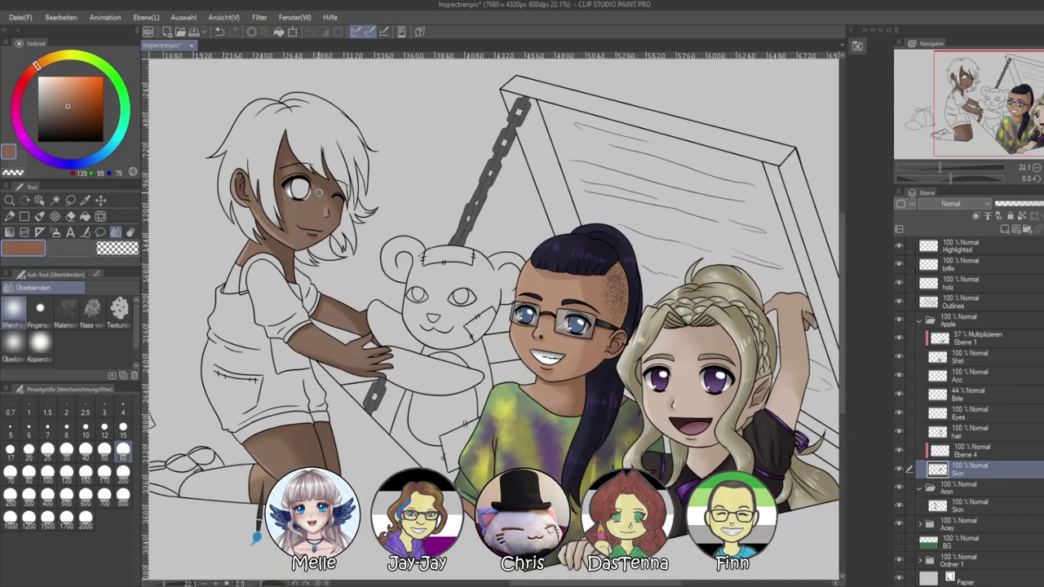
scroll(379, 246, "up", 1)
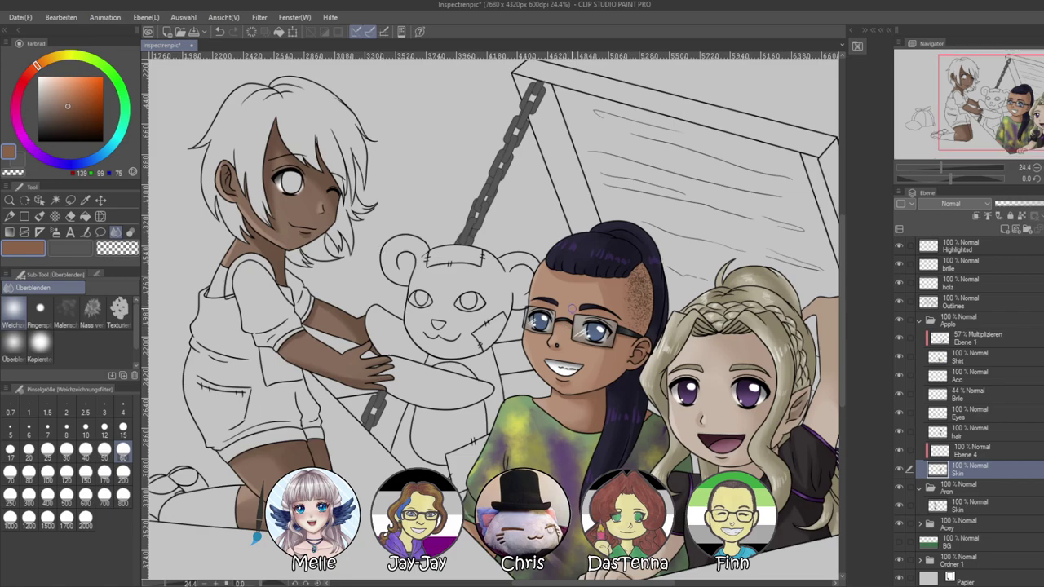
Compare the bespectacled character's eyes with the 44 % lens tint layer hidden and shown
left_click(963, 414)
scroll(693, 367, "up", 6)
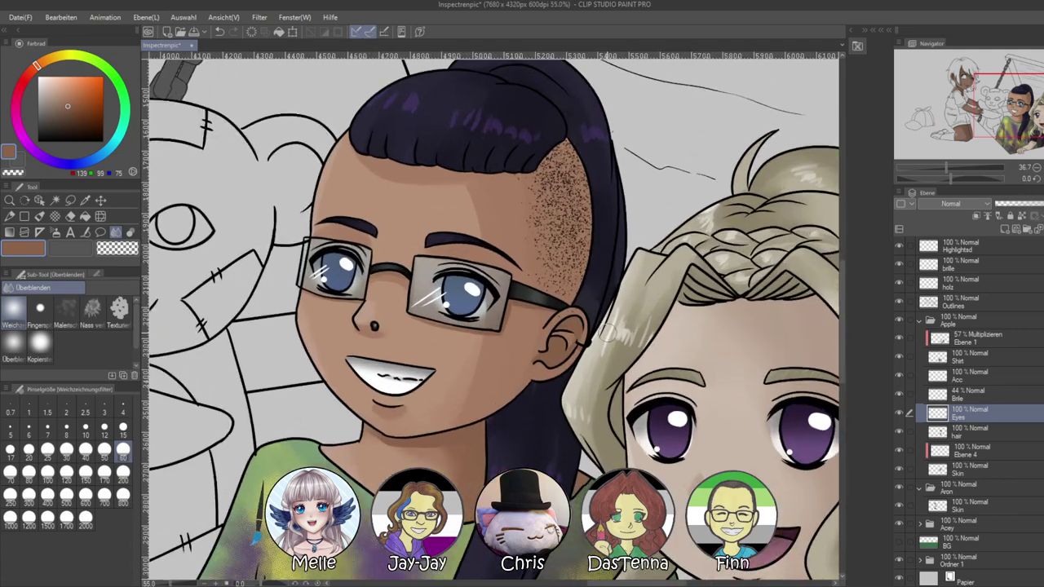
scroll(606, 331, "up", 1)
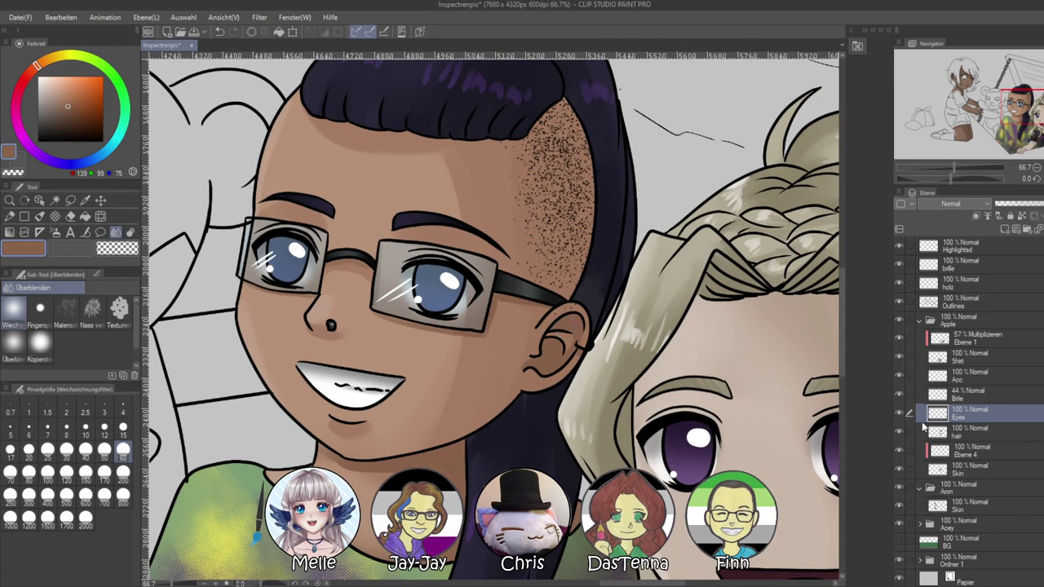
left_click(898, 395)
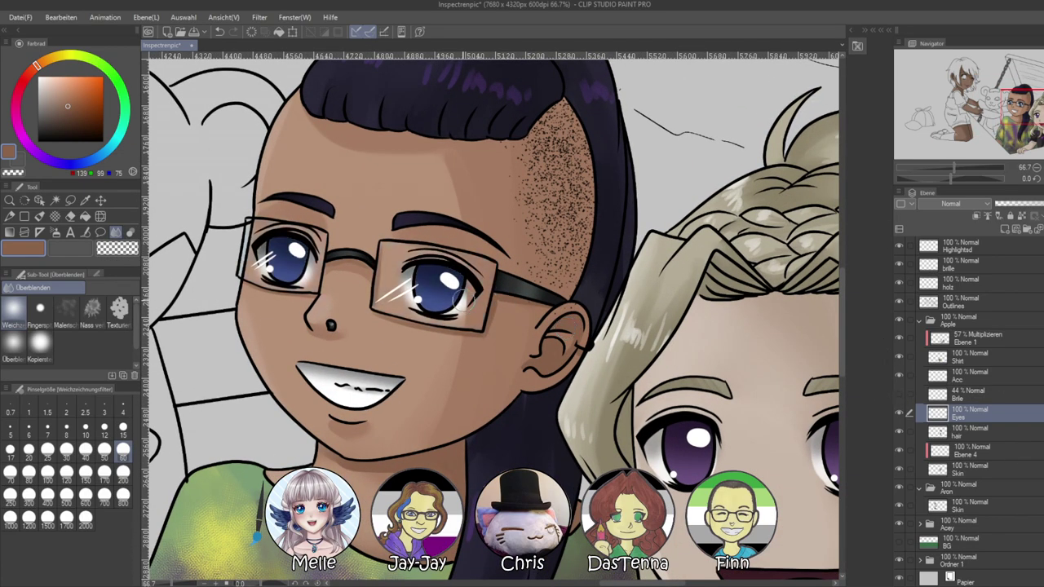
left_click(899, 396)
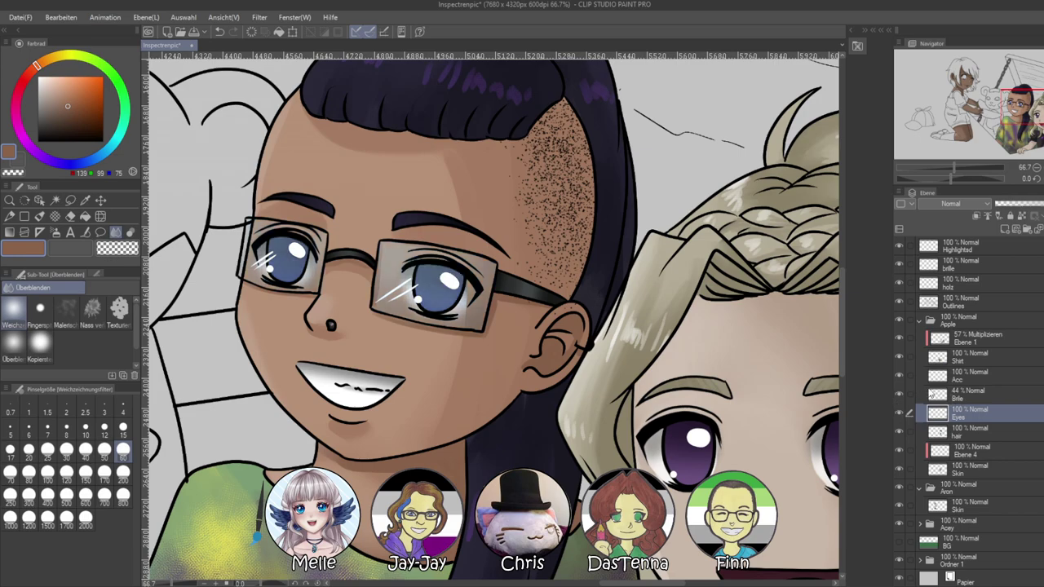
On the 44 % lens tint layer, clear some tint over both eyes with the Weich airbrush in transparent colour at size 50
left_click(930, 394)
left_click(899, 396)
left_click(900, 396)
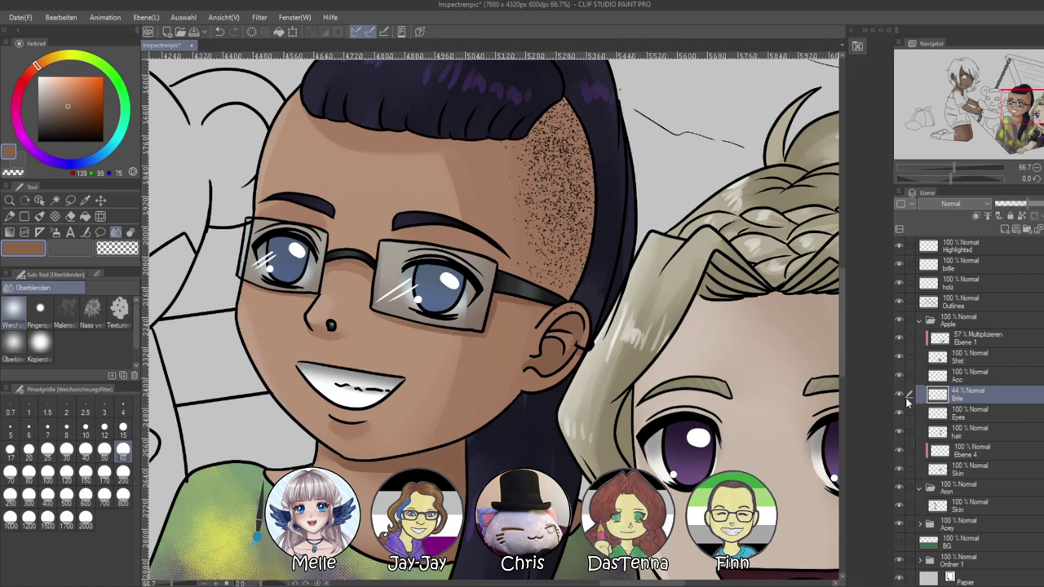
left_click(54, 232)
left_click(123, 476)
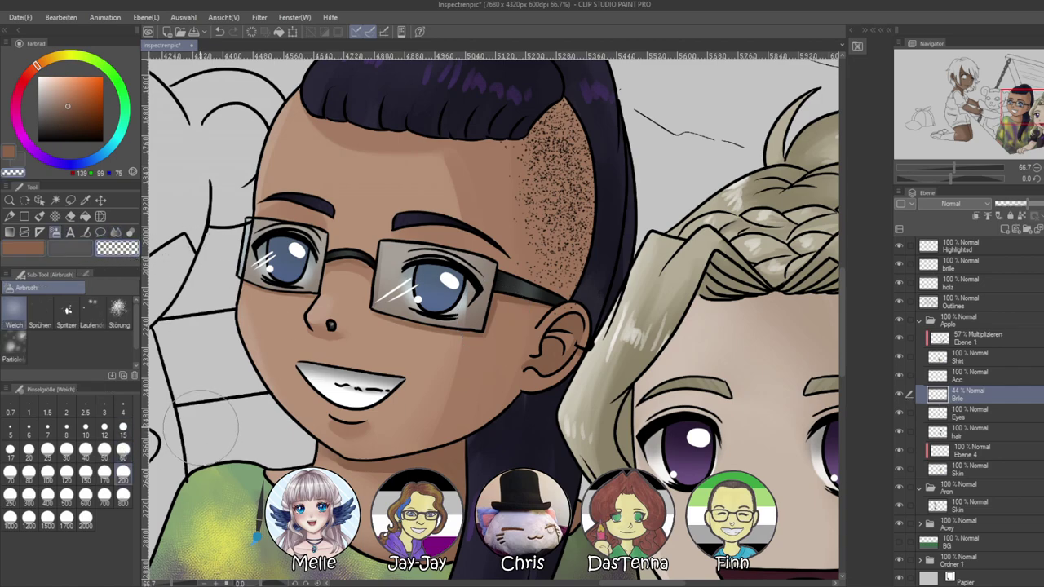
left_click(106, 453)
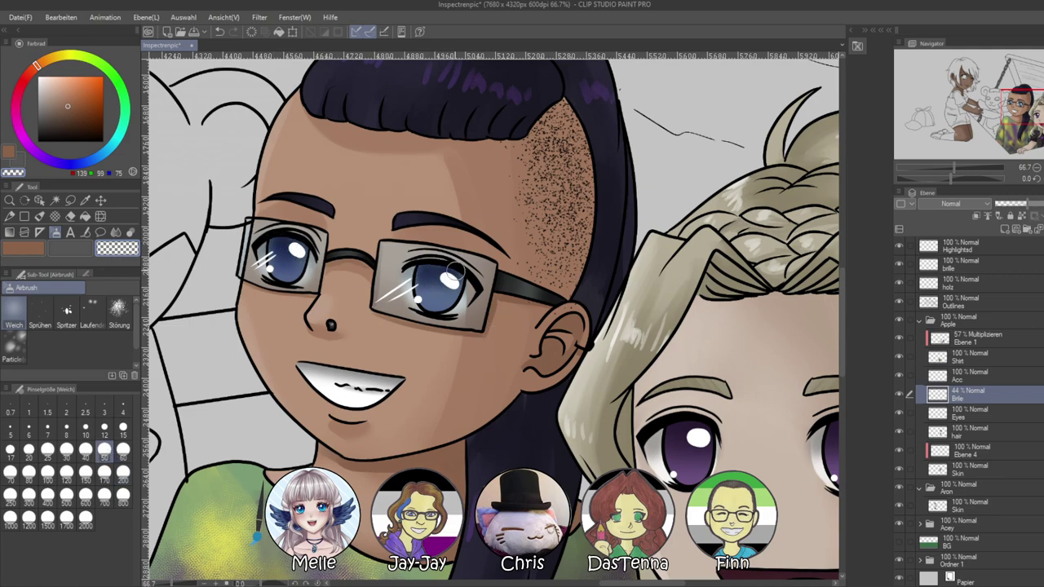
Collapse the Apple and Aron folders and add a new folder with an empty layer inside, between Acey and BG
left_click_drag(953, 164, 938, 169)
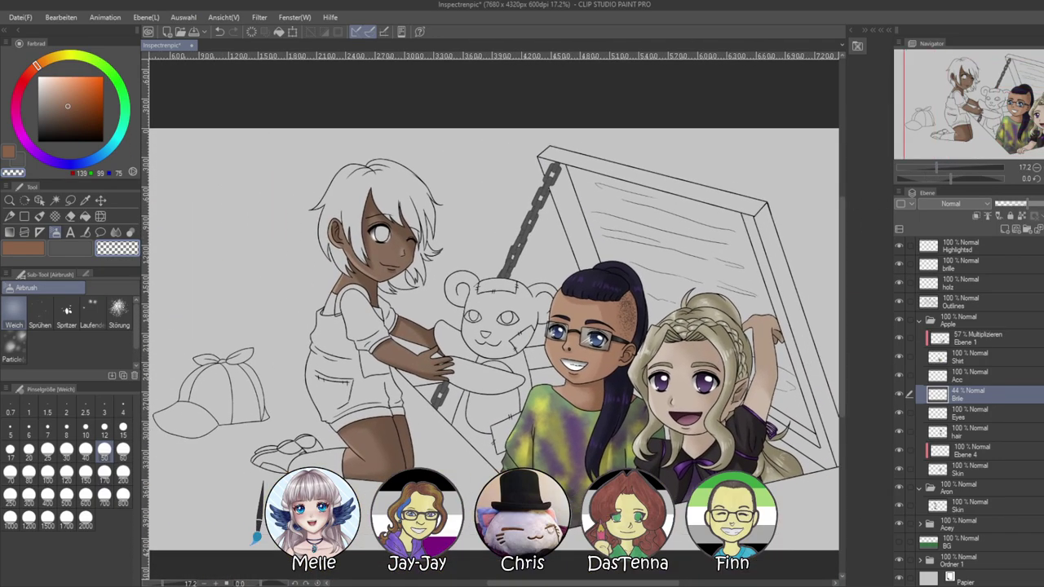
scroll(361, 343, "up", 2)
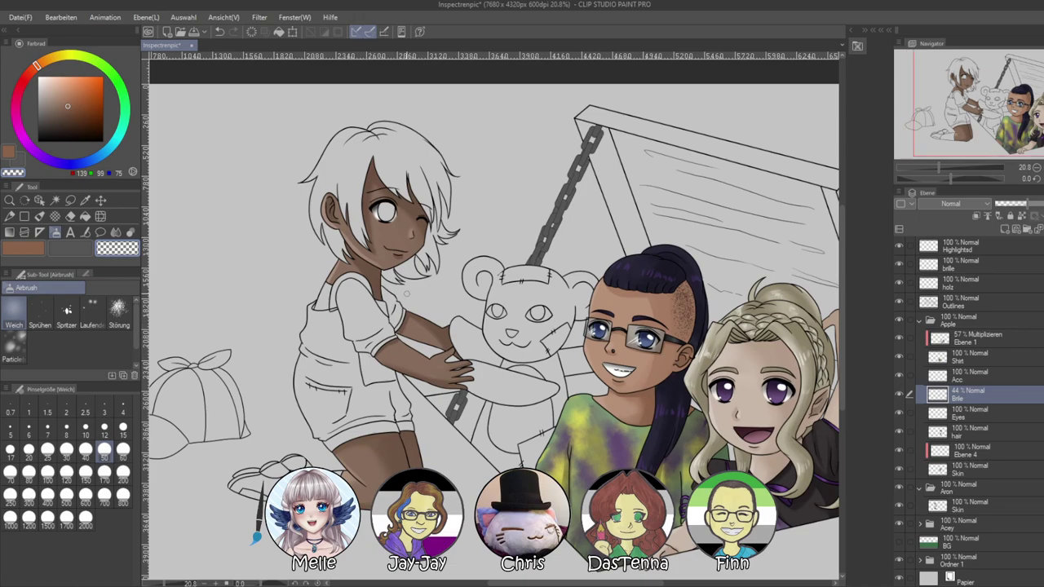
scroll(526, 318, "up", 1)
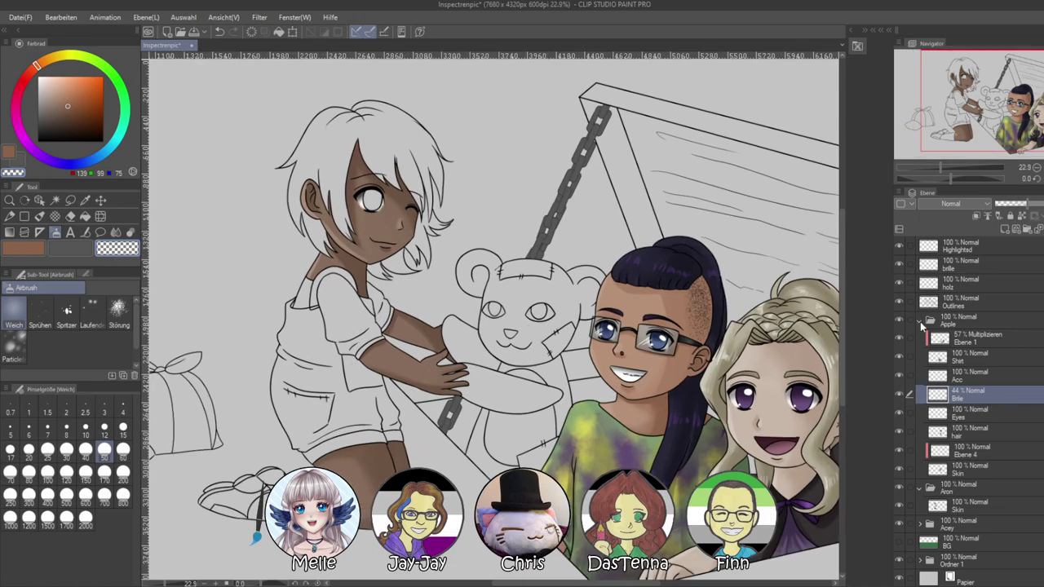
left_click(921, 321)
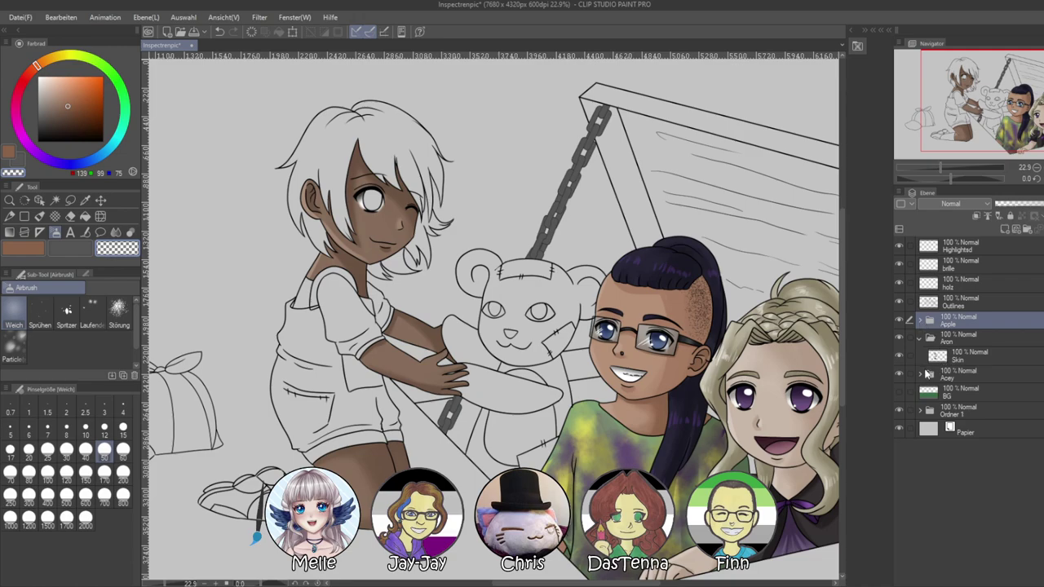
left_click(921, 340)
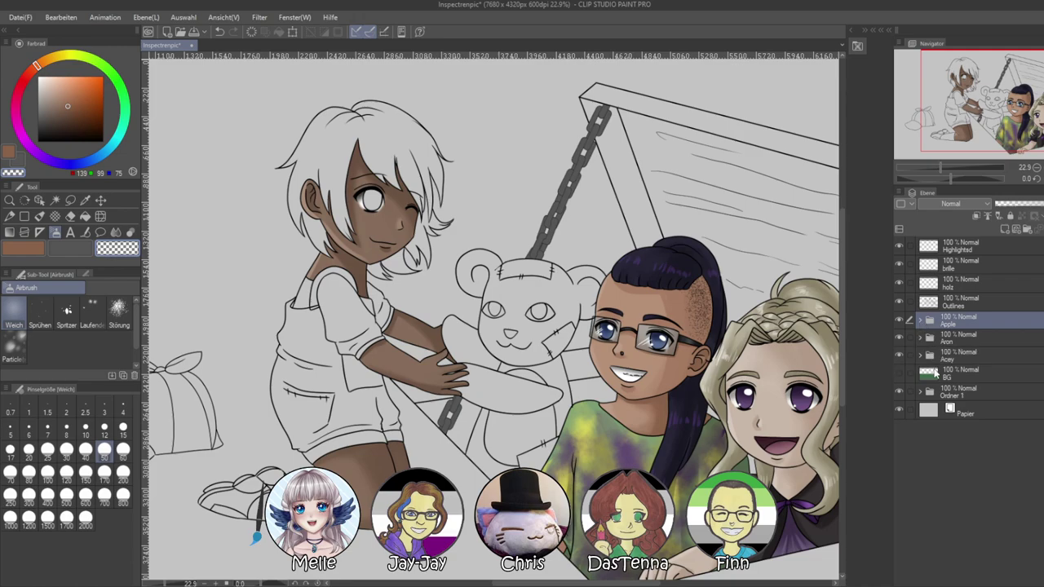
left_click(936, 373)
left_click(1027, 231)
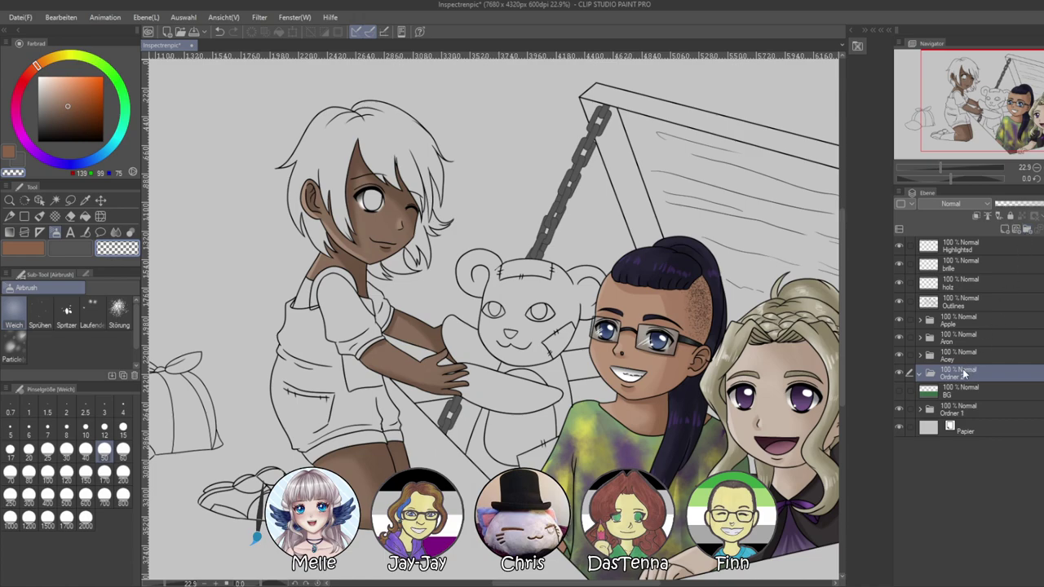
left_click(1005, 232)
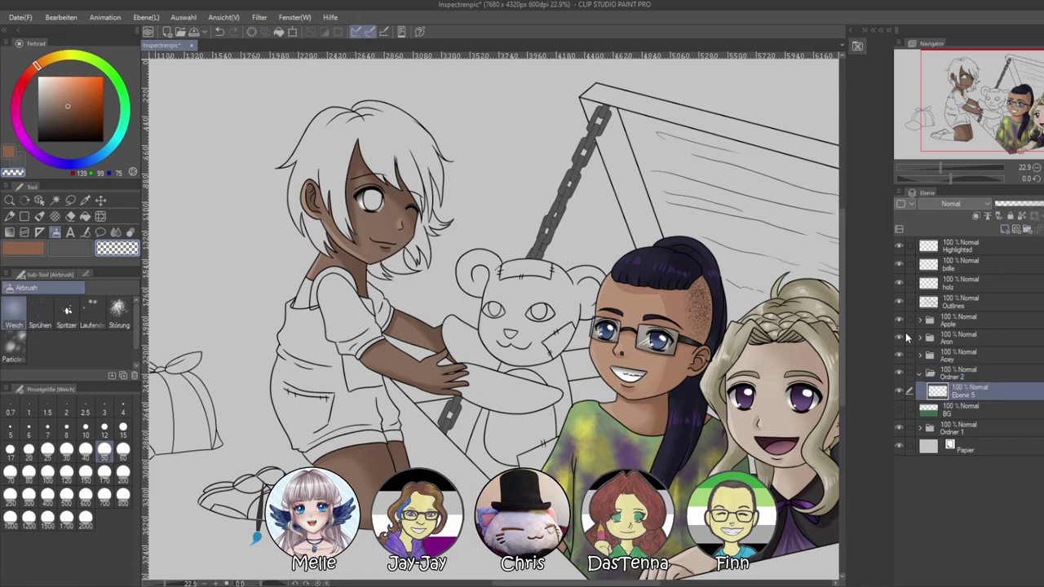
Select the teddy bear's head and ear areas on the Outlines layer with Automatische Auswahl
left_click(958, 301)
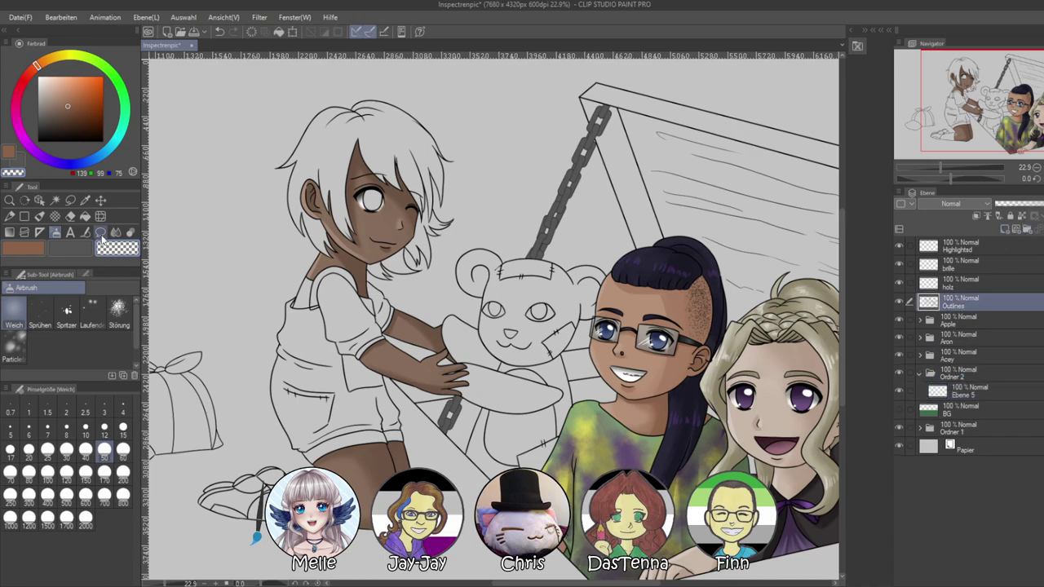
left_click(55, 199)
left_click(570, 302)
left_click(474, 348, "shift")
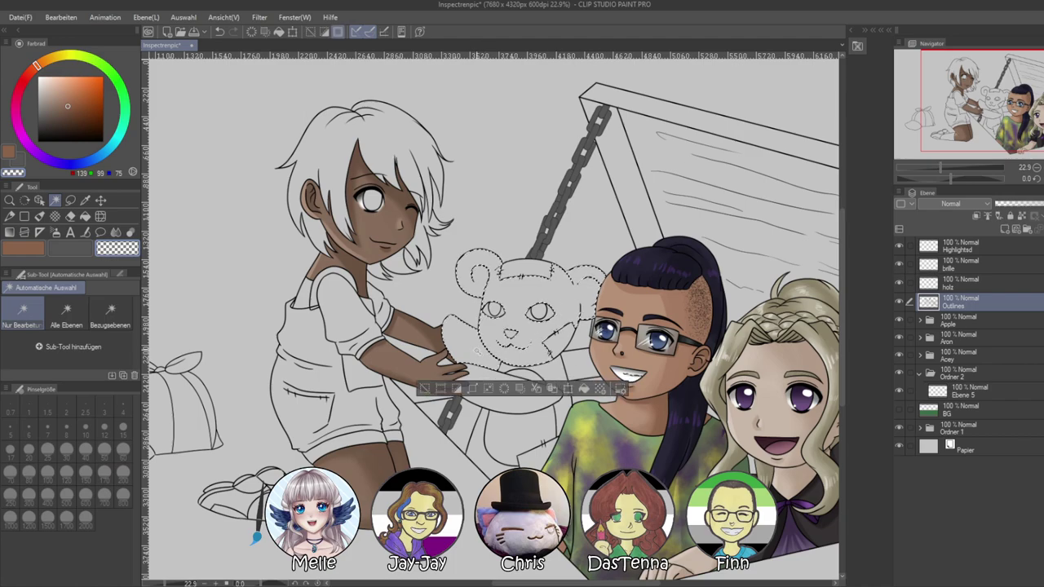
Add the teddy bear's front arm and the outer body and leg areas to the existing selection, using the Outlines layer
left_click(490, 377, "shift")
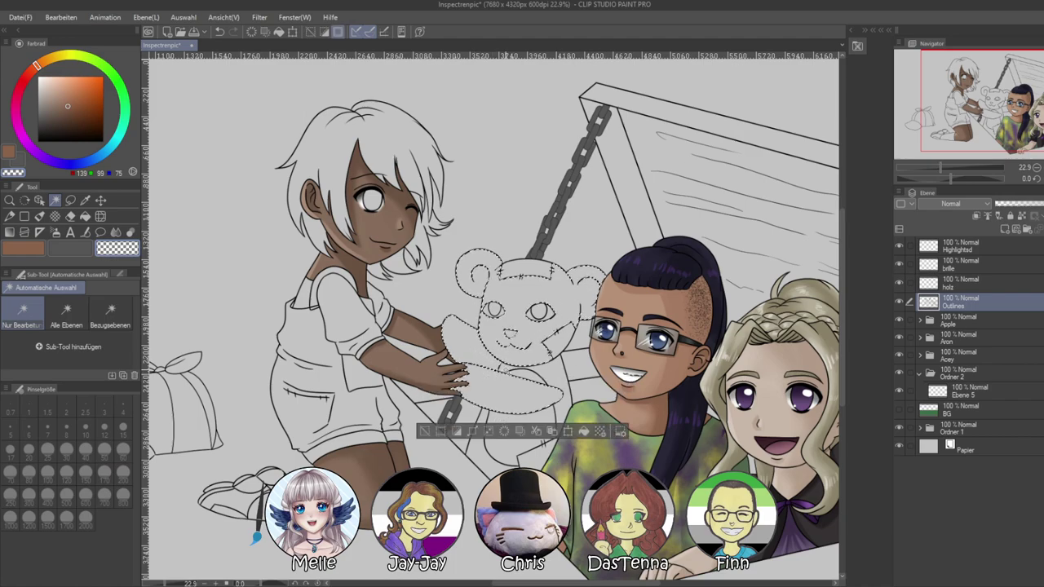
left_click(558, 379, "shift")
left_click(517, 493, "shift")
scroll(519, 440, "up", 3)
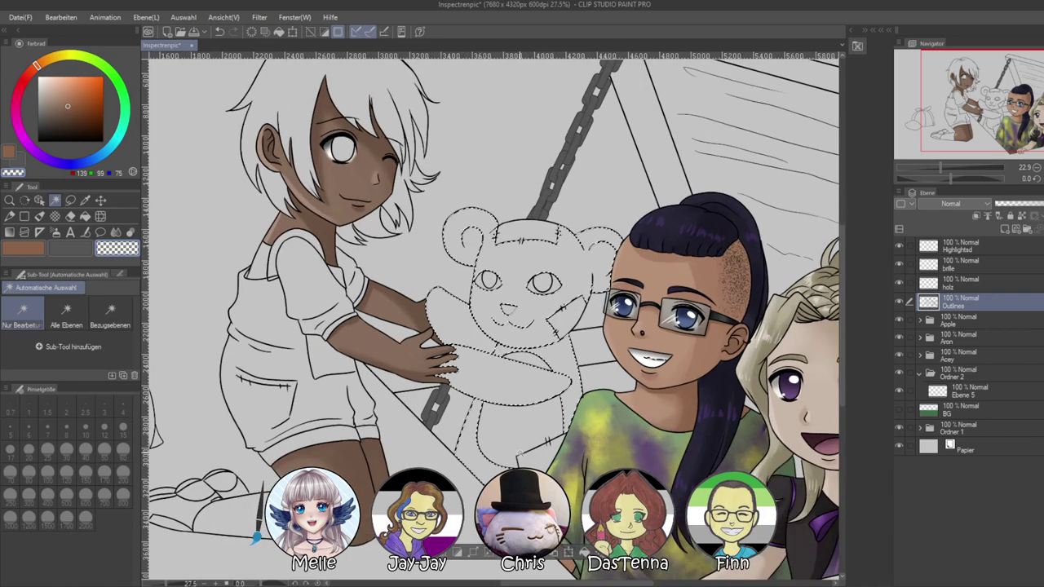
scroll(535, 324, "down", 1)
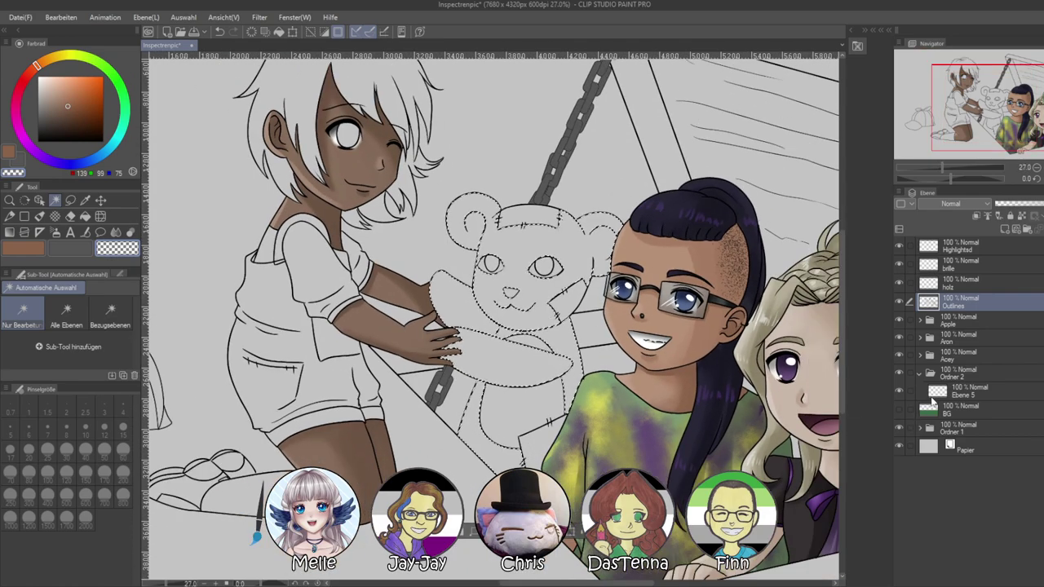
Fill the selected bear areas on layer Ebene 5 with a medium brown (RGB 143, 116, 100) and clear the selection
left_click(953, 396)
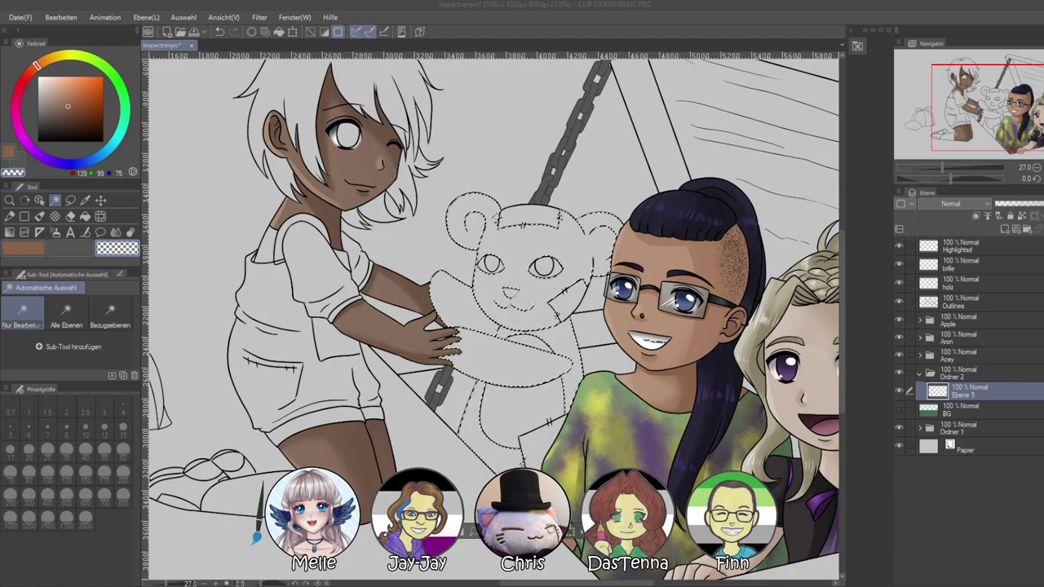
left_click(63, 109)
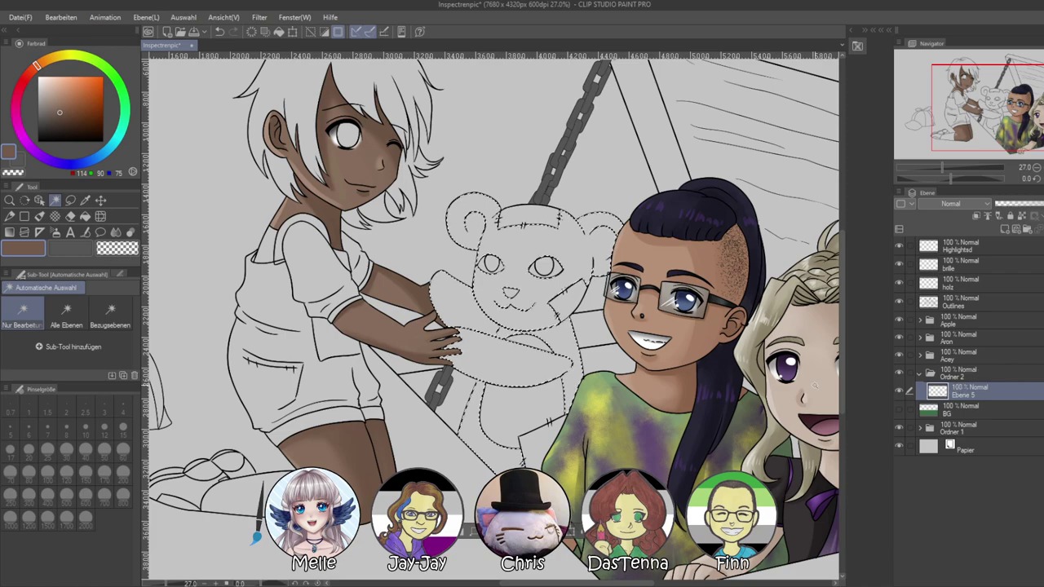
key("alt+BackSpace")
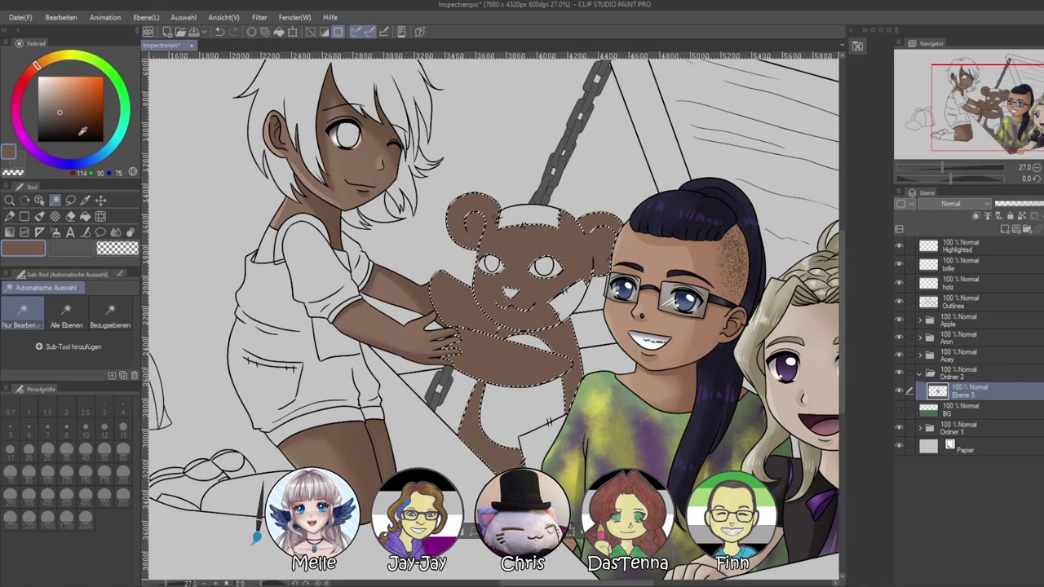
left_click_drag(75, 105, 61, 97)
key("alt+BackSpace")
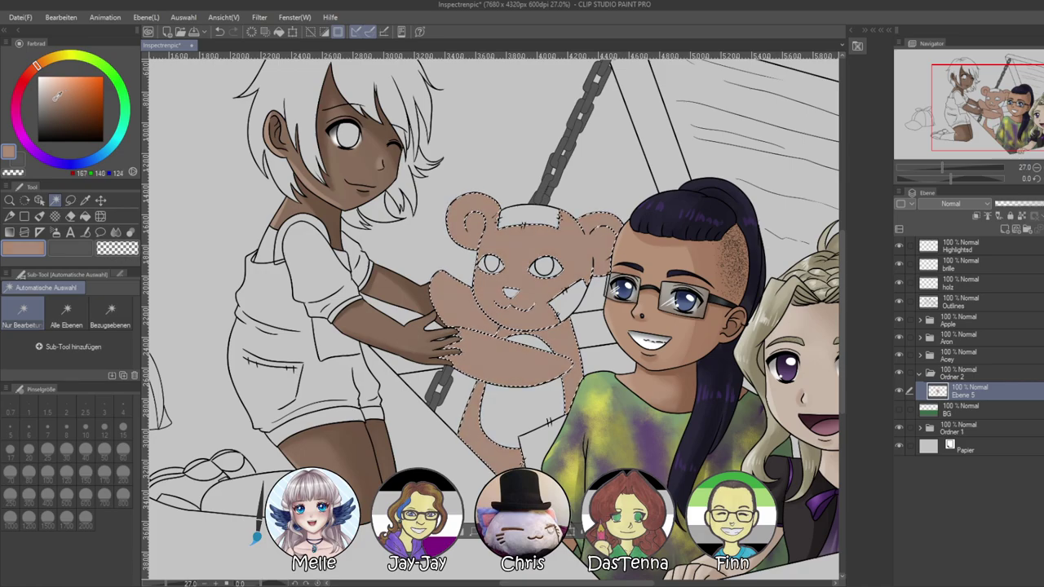
left_click(59, 102)
key("alt+BackSpace")
key("ctrl+d")
Shade one side of the bear's face, its ears and its body dark brown (RGB 103, 79, 65) with the round mixing brush at size 200
scroll(484, 248, "down", 3)
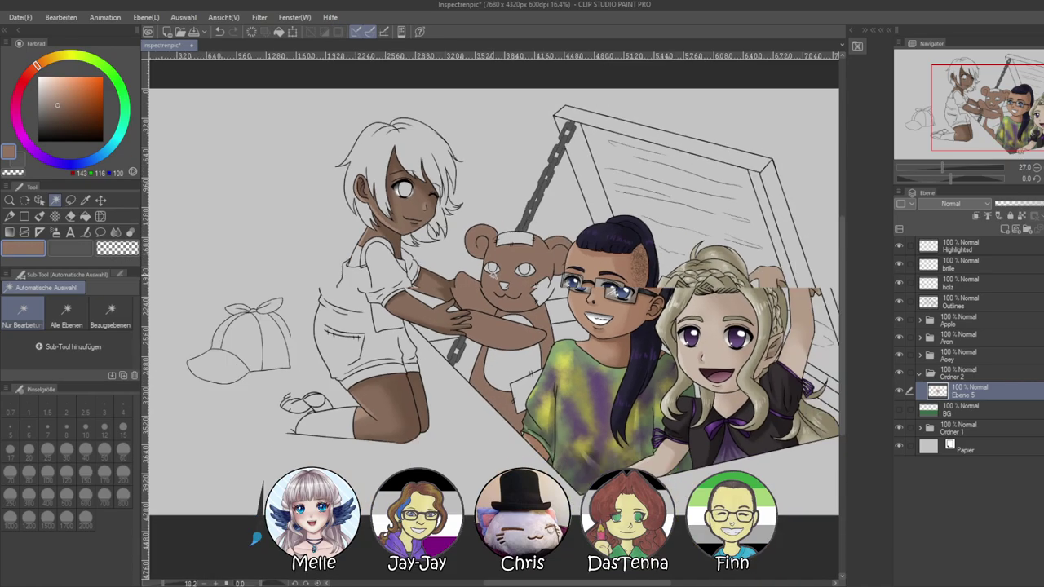
scroll(485, 248, "up", 3)
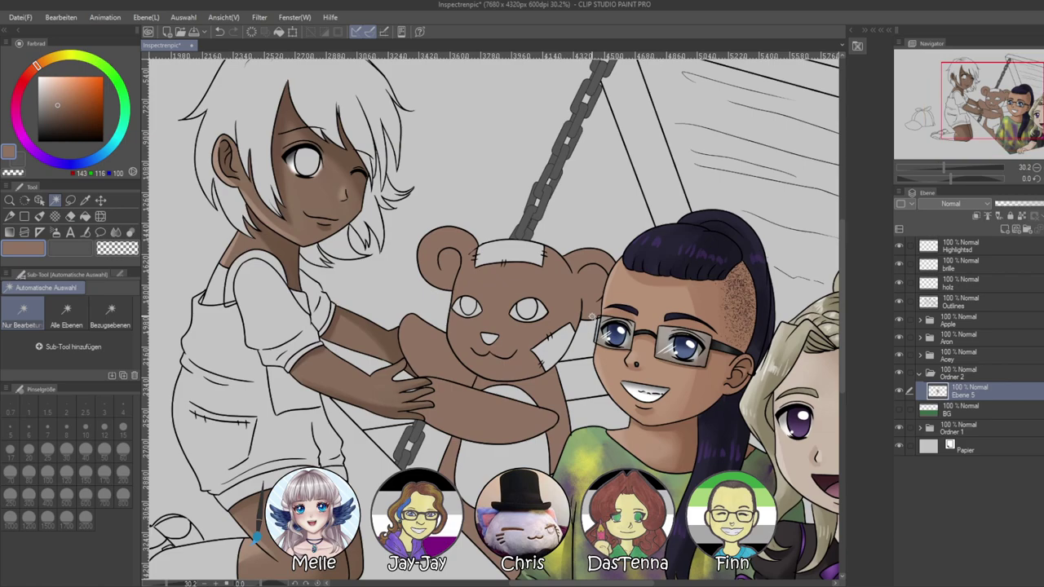
scroll(572, 292, "up", 1)
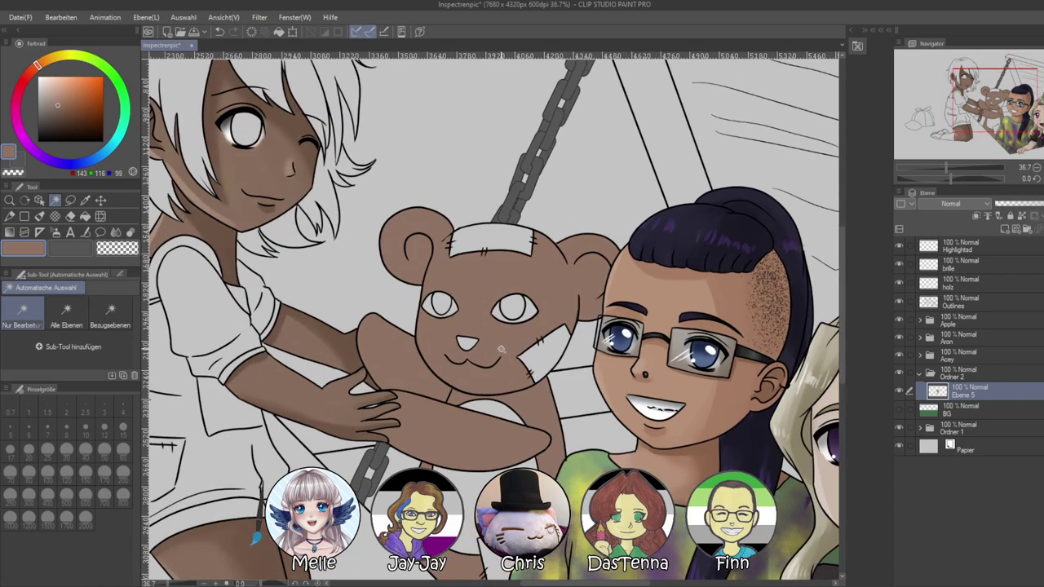
left_click(61, 115)
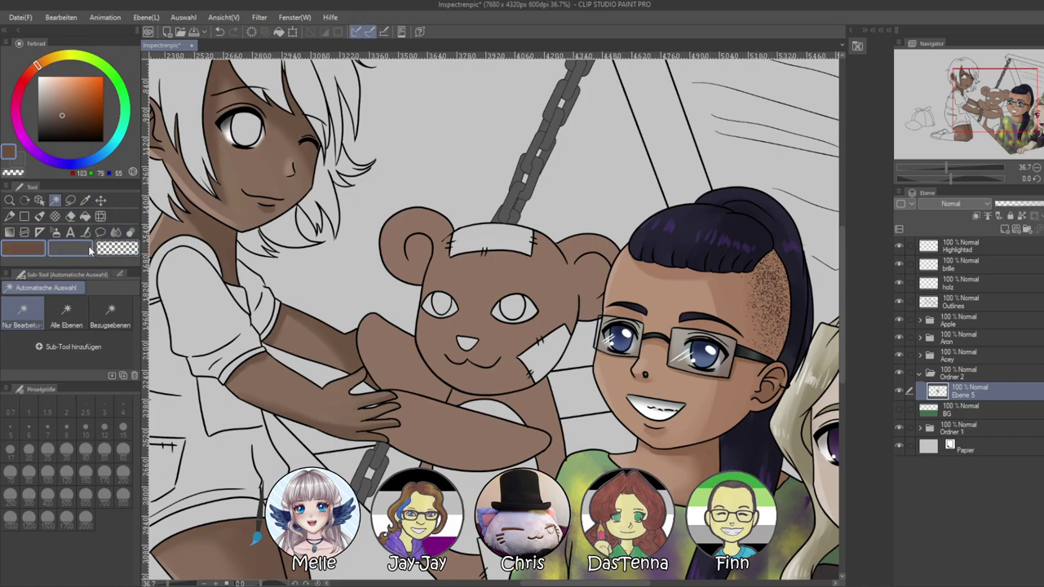
left_click(40, 217)
left_click(123, 473)
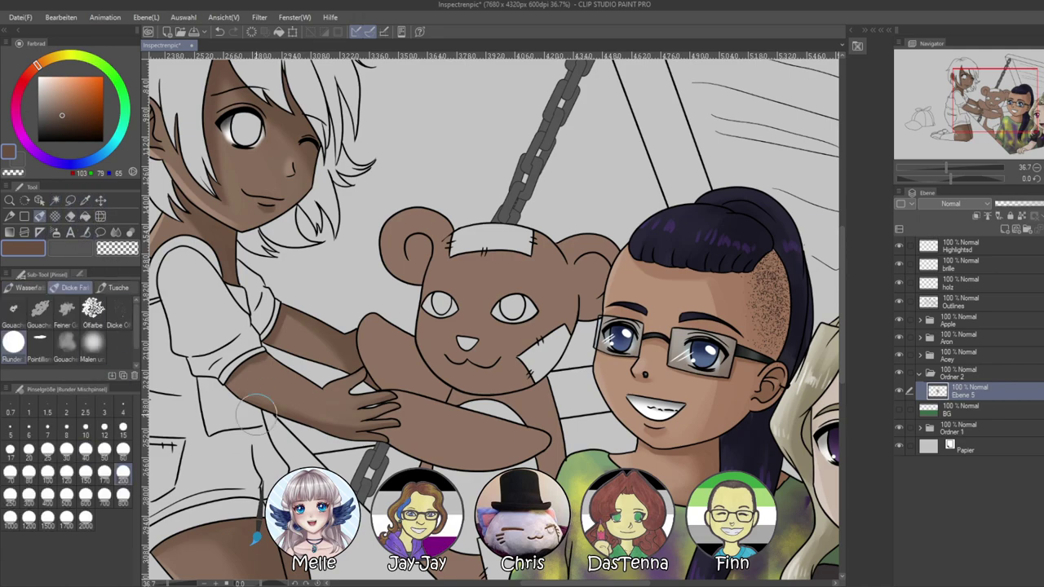
left_click_drag(522, 243, 532, 356)
key("ctrl+z")
mouse_move(520, 245)
left_mouse_down()
mouse_move(527, 217)
mouse_move(547, 235)
mouse_move(547, 352)
mouse_move(521, 341)
mouse_move(537, 333)
mouse_move(561, 243)
mouse_move(553, 262)
mouse_move(583, 285)
mouse_move(602, 269)
mouse_move(575, 306)
left_mouse_up()
mouse_move(402, 261)
left_mouse_down()
mouse_move(420, 245)
mouse_move(412, 259)
mouse_move(420, 254)
left_mouse_up()
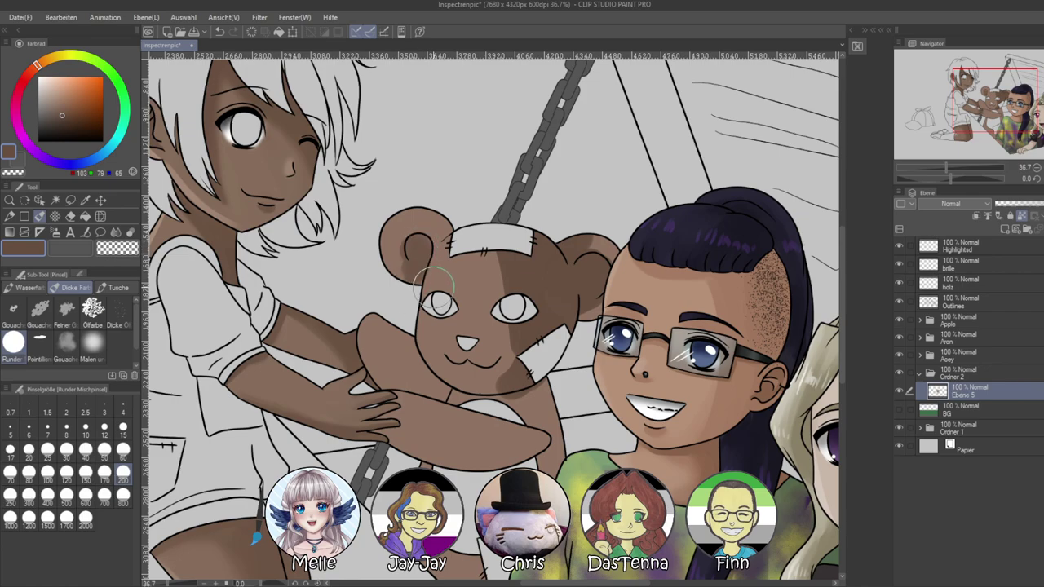
mouse_move(526, 397)
left_mouse_down()
mouse_move(462, 413)
mouse_move(514, 404)
mouse_move(468, 402)
mouse_move(519, 403)
mouse_move(543, 389)
mouse_move(555, 432)
mouse_move(531, 405)
mouse_move(551, 456)
left_mouse_up()
Paint dark brown shadows along the bear's arms and chin with the round mixing brush at size 150
scroll(538, 354, "down", 3)
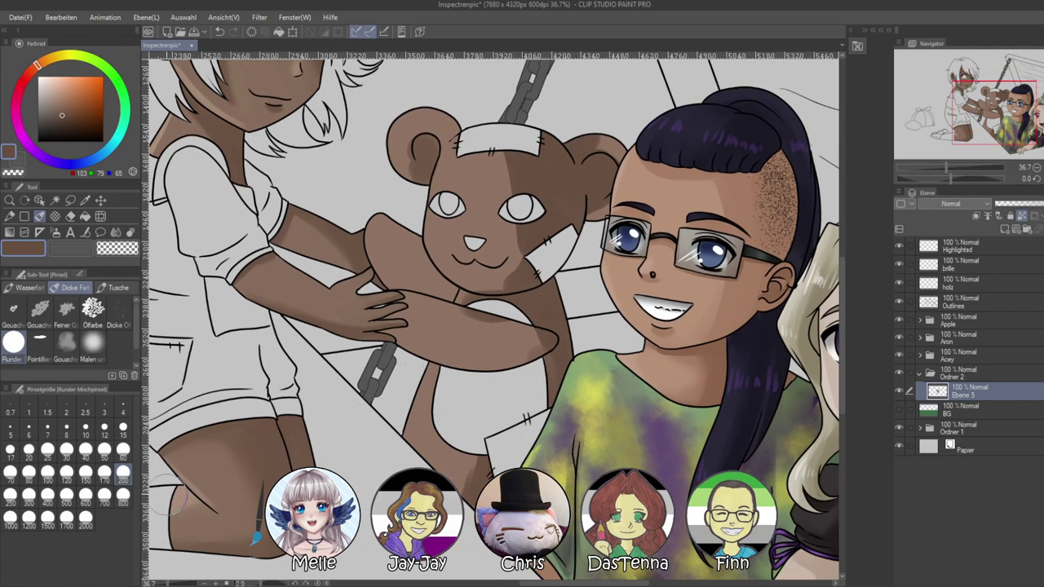
left_click(85, 477)
left_click_drag(956, 180, 969, 178)
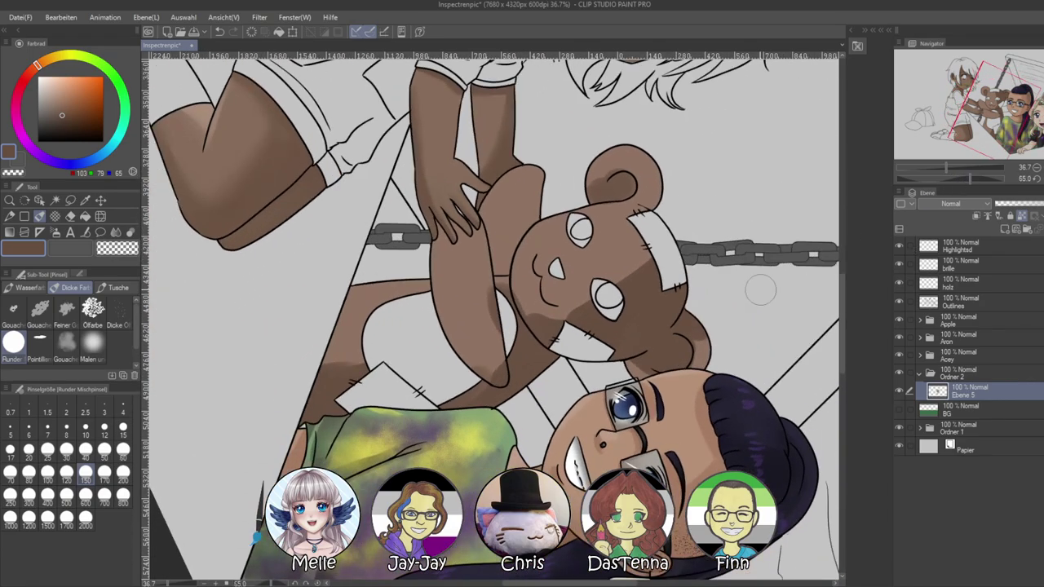
mouse_move(442, 257)
left_mouse_down()
mouse_move(459, 263)
mouse_move(444, 273)
left_mouse_up()
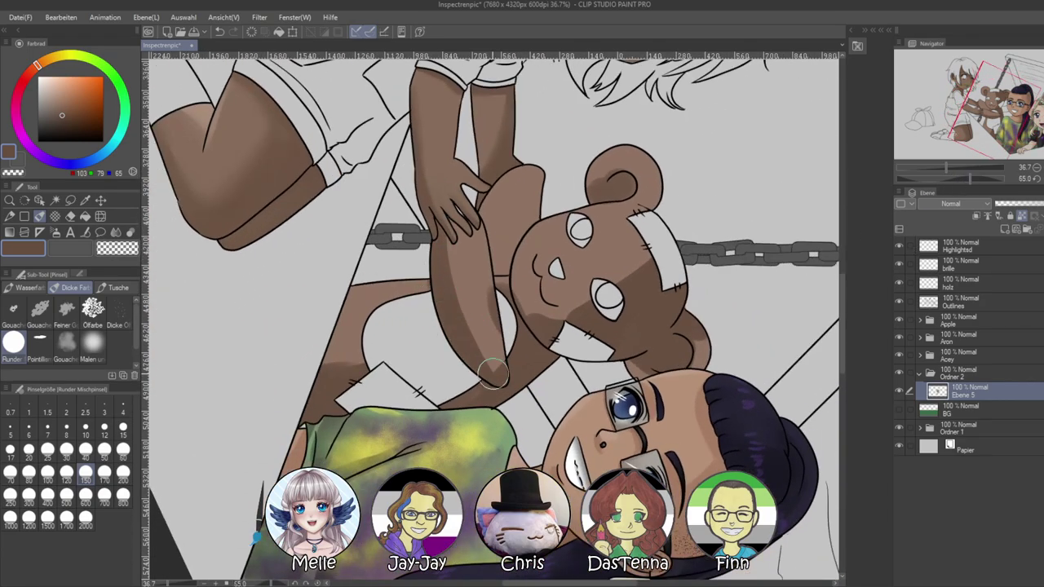
mouse_move(499, 251)
left_mouse_down()
mouse_move(495, 220)
mouse_move(509, 240)
mouse_move(499, 268)
mouse_move(494, 200)
mouse_move(491, 221)
left_mouse_up()
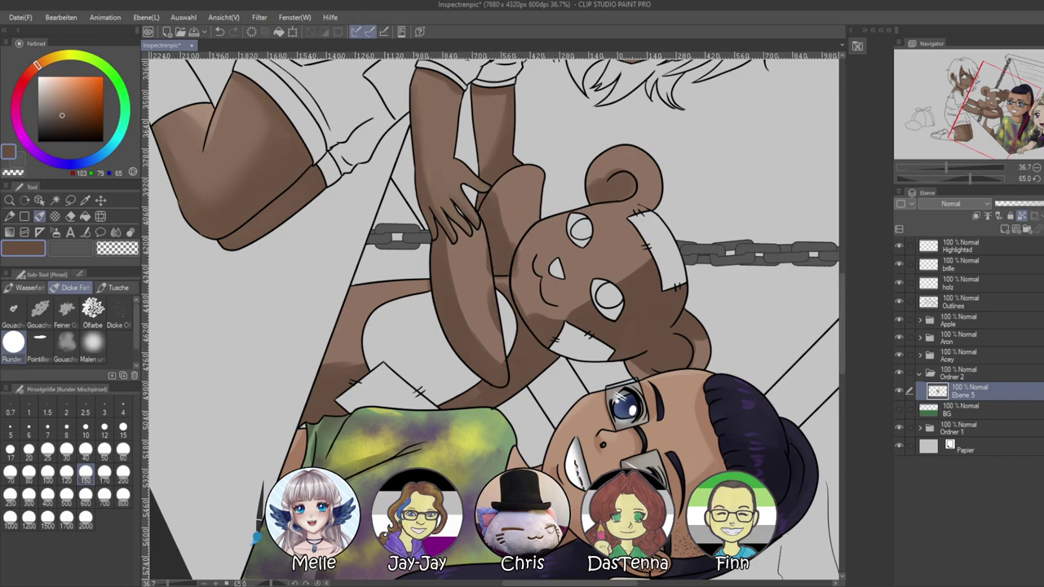
left_click(949, 178)
mouse_move(510, 258)
left_mouse_down()
mouse_move(528, 220)
mouse_move(517, 244)
left_mouse_up()
left_click_drag(518, 341, 528, 398)
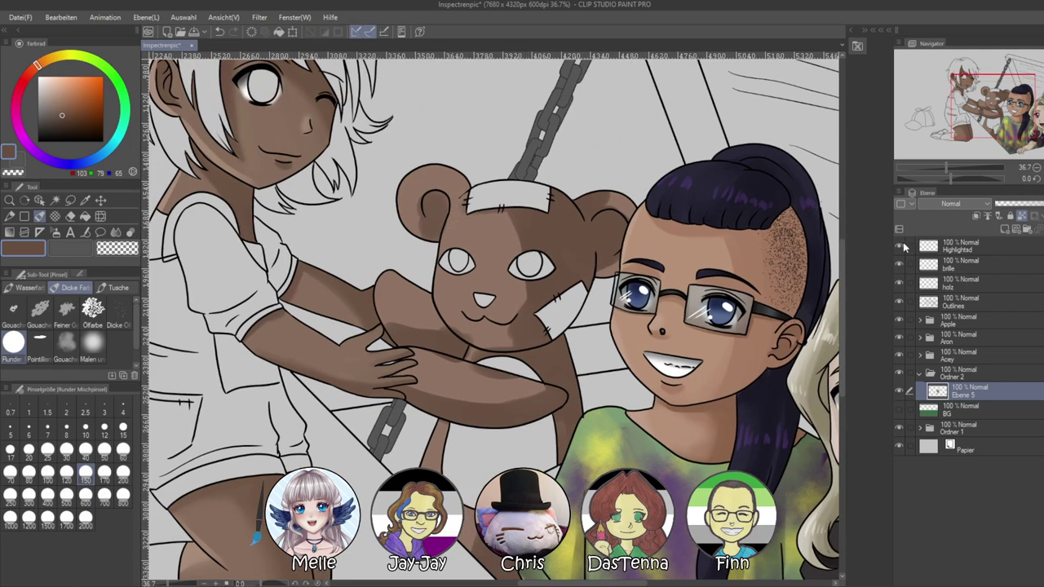
Soften the shadow edges on the bear's arms with the base brown, using the Ölfarbe and Gouache blending brushes at size 60
left_click_drag(944, 166, 951, 167)
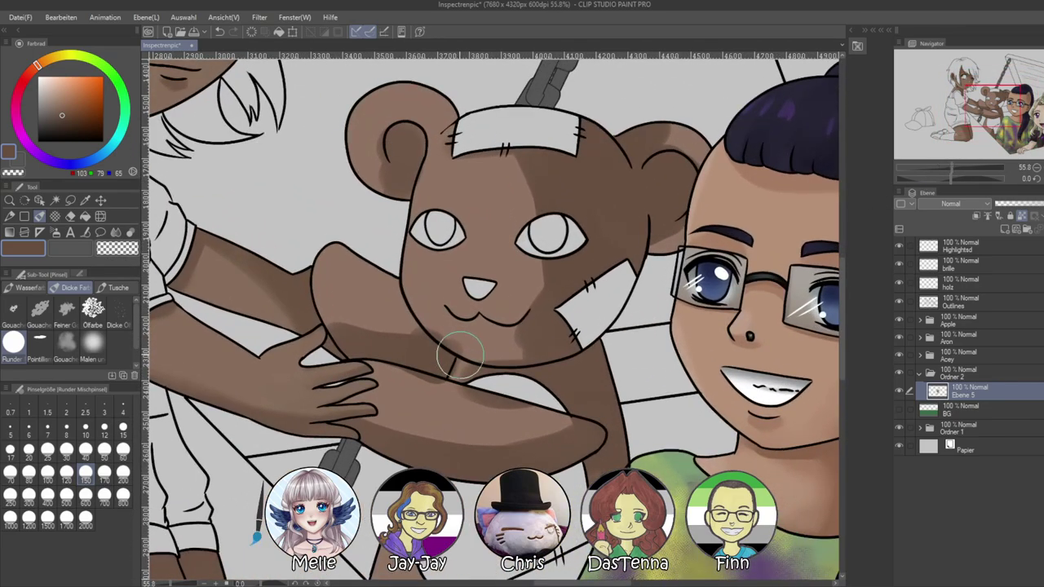
left_click(412, 316, "alt")
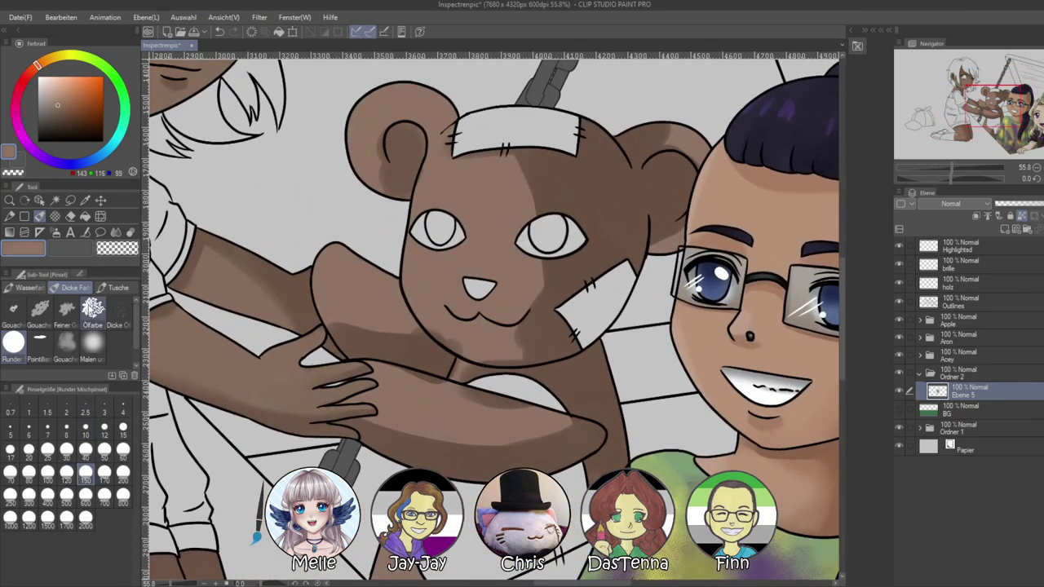
left_click(92, 308)
left_click(123, 449)
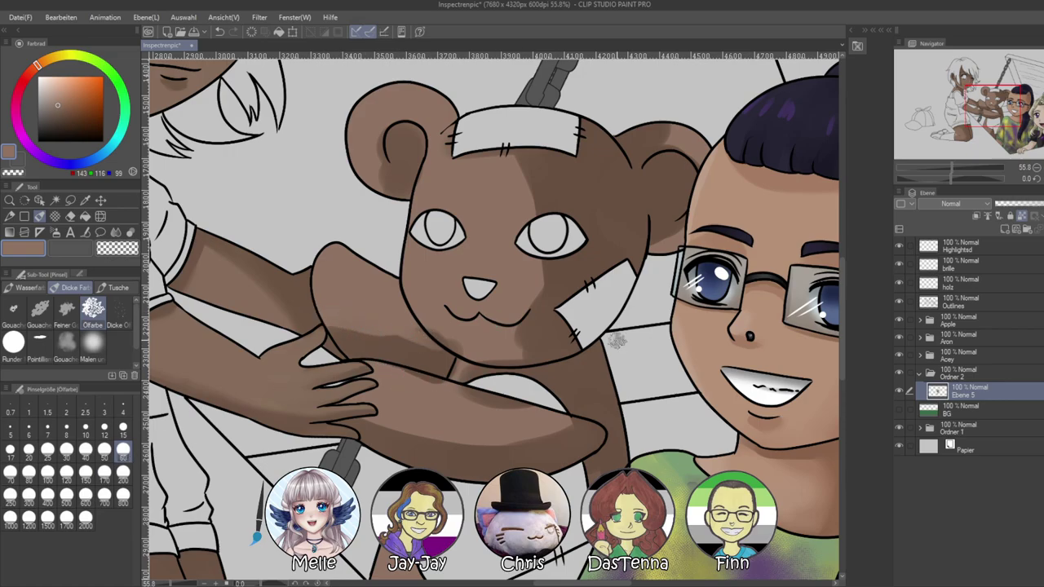
left_click_drag(950, 177, 968, 178)
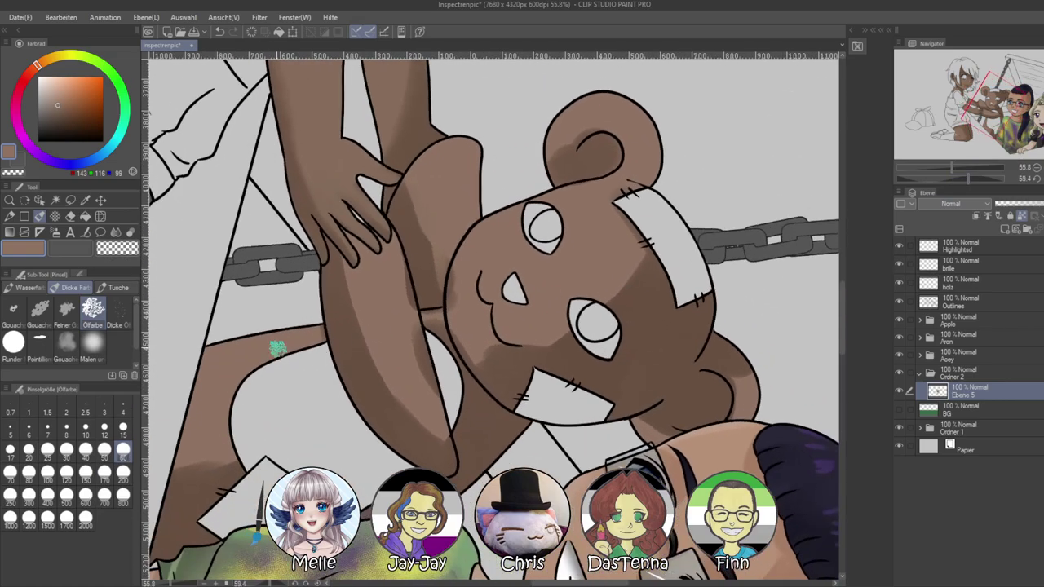
left_click(66, 342)
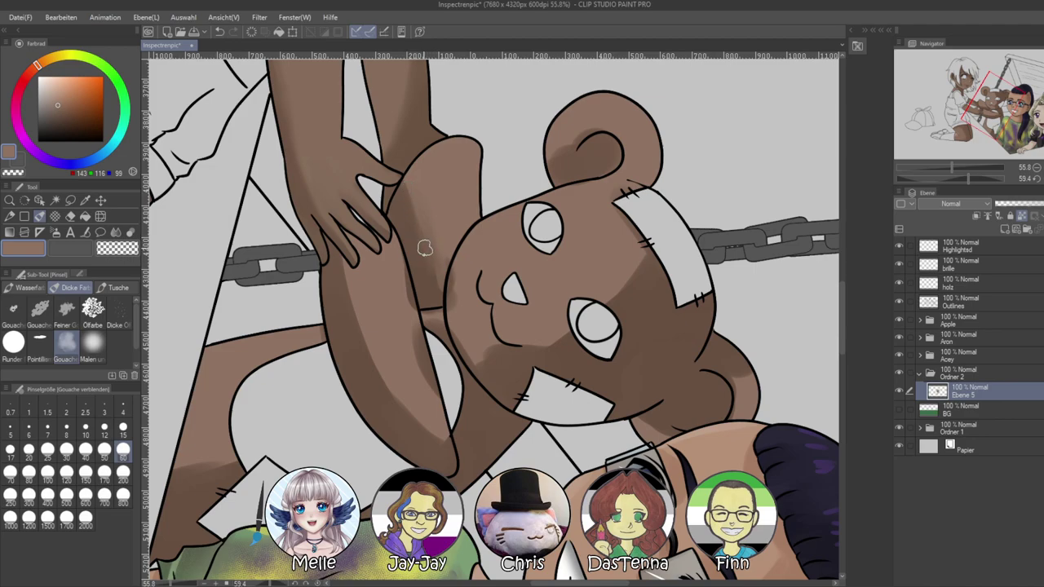
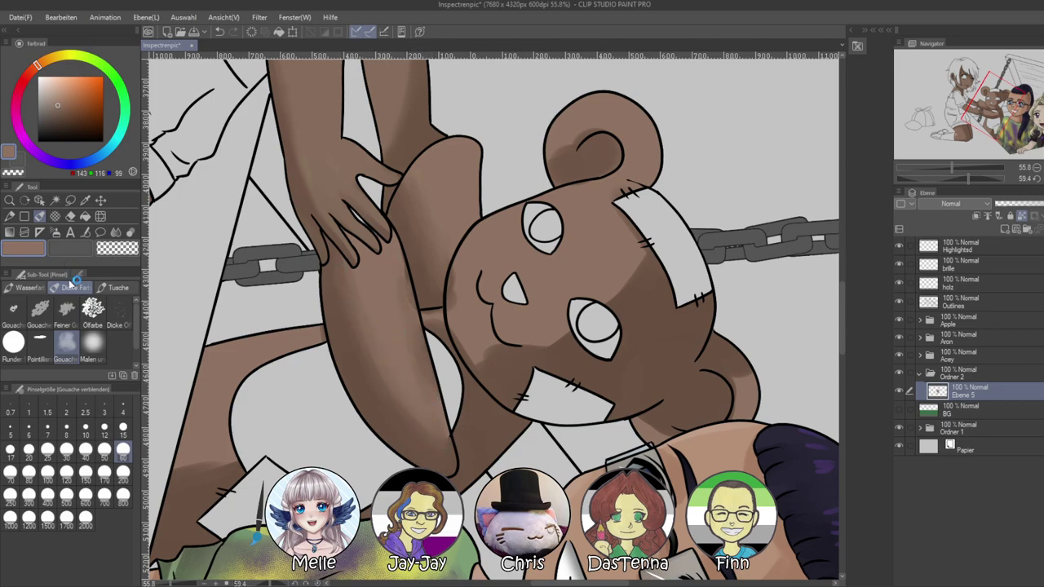
Blend the shadow edges on the bear's face and body with the Ölfarbe and Gouache blending brushes
left_click(92, 307)
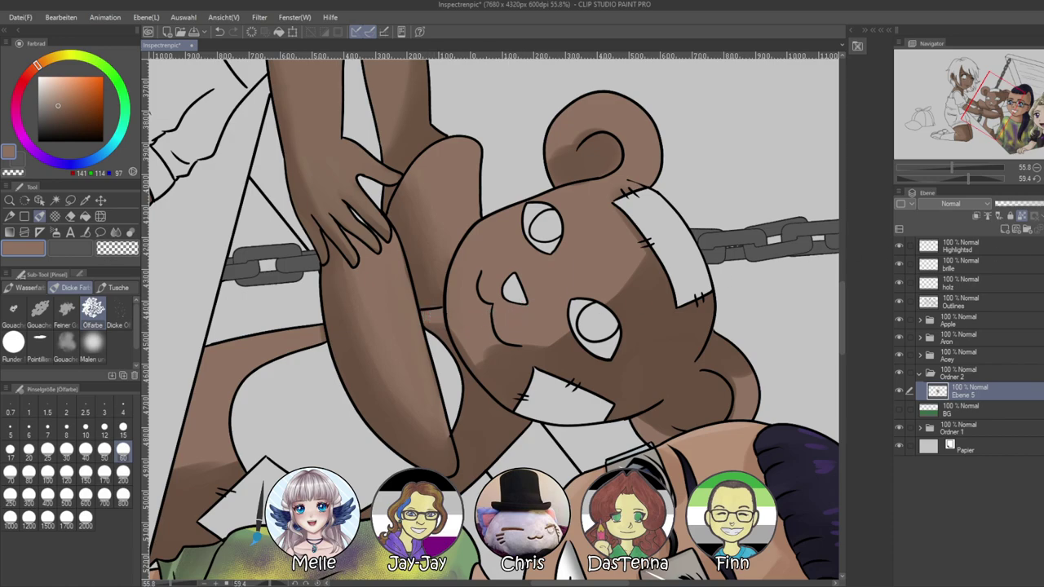
left_click(1037, 179)
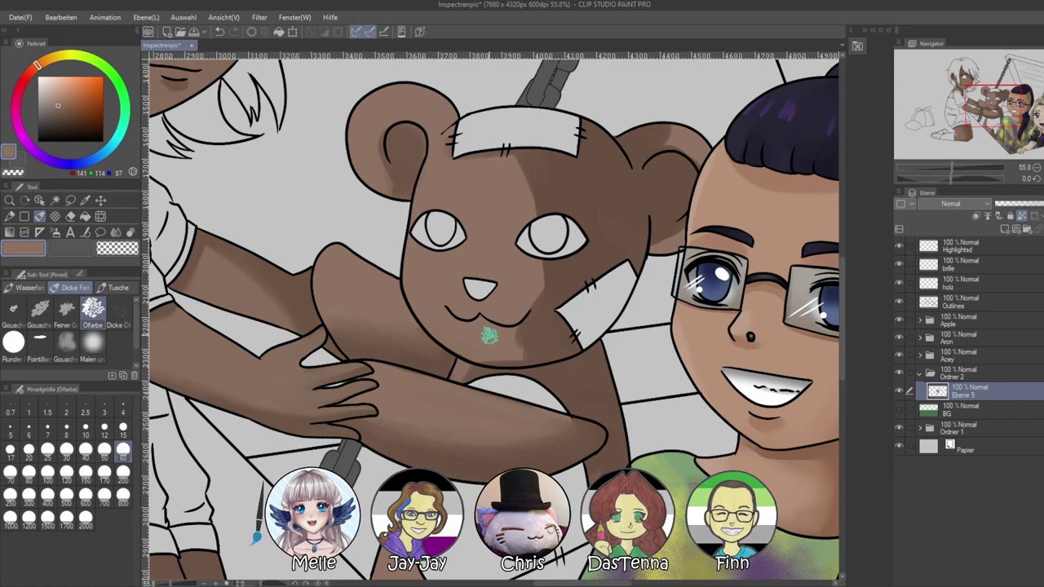
left_click(78, 355)
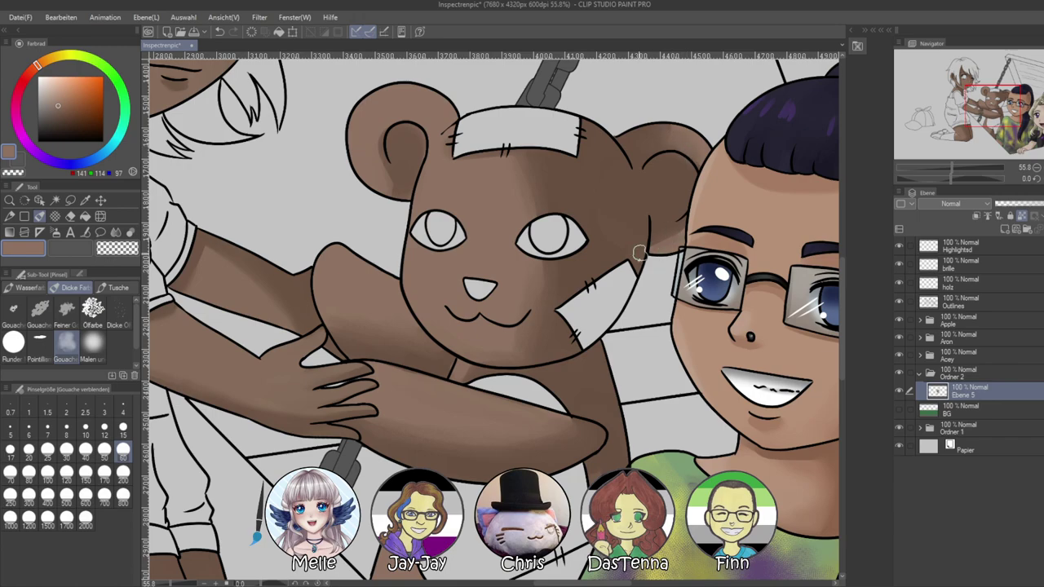
scroll(362, 344, "down", 3)
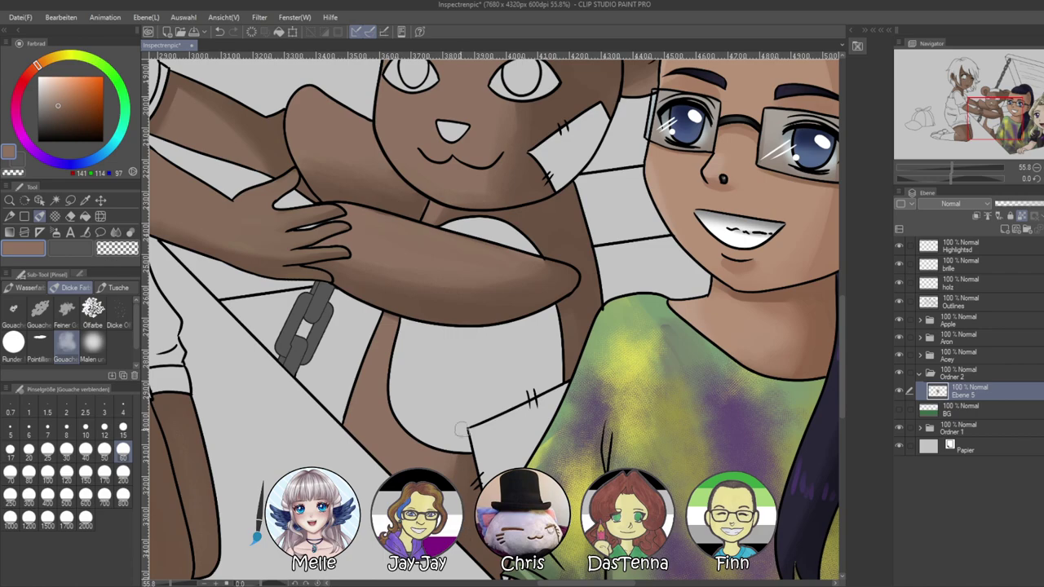
scroll(424, 228, "up", 4)
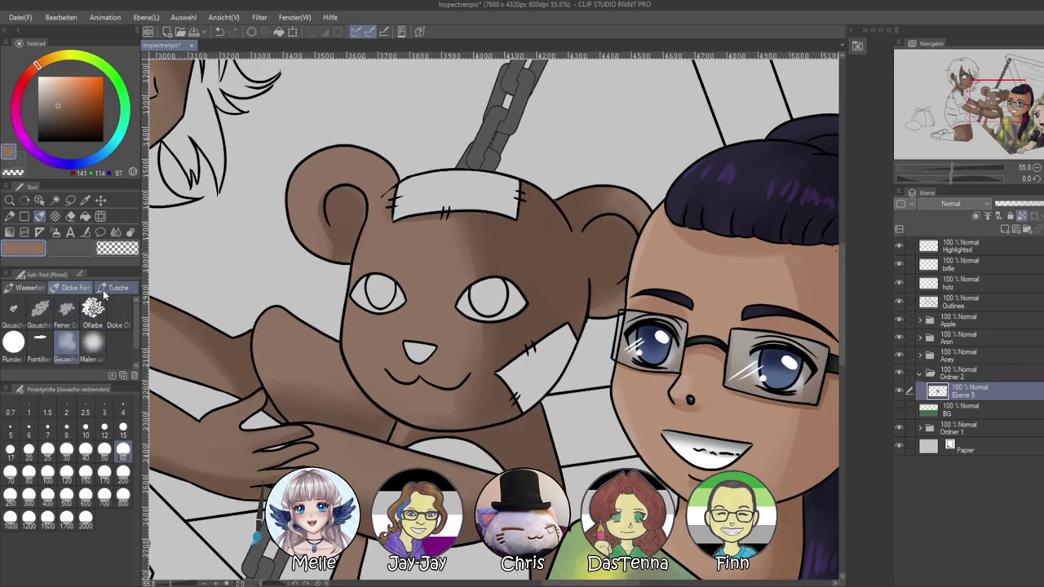
Look through the watercolour, thick paint and ink brushes and choose the dual brush texturizer from the decoration brushes
left_click(102, 292)
left_click(83, 290)
left_click(31, 287)
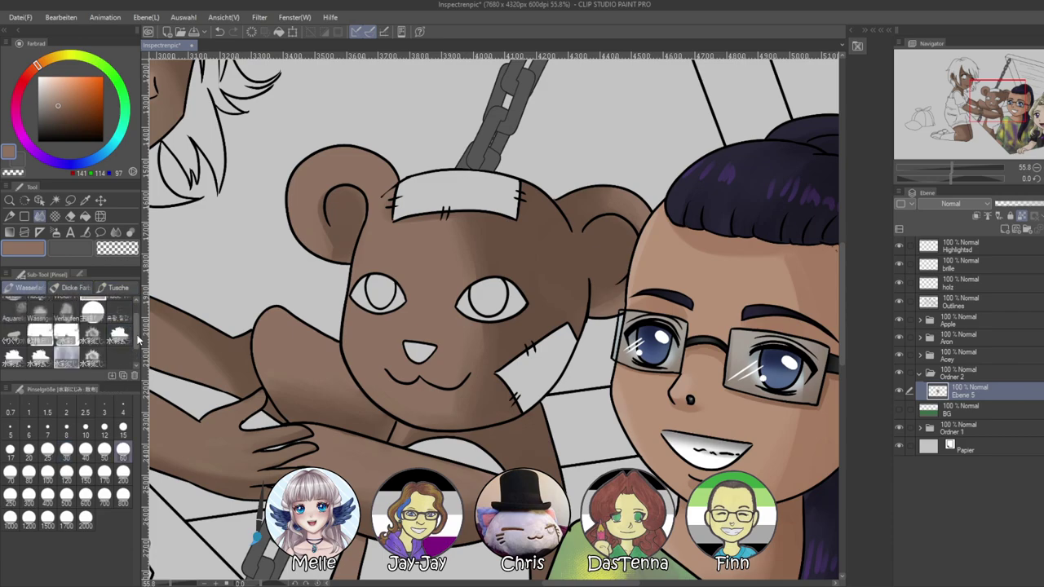
scroll(135, 342, "up", 2)
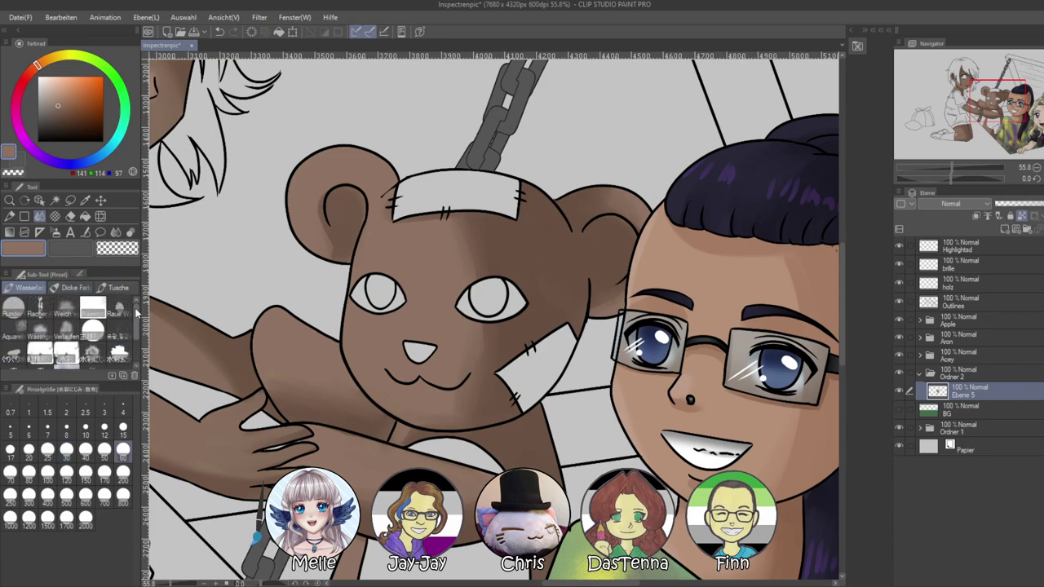
left_click(114, 287)
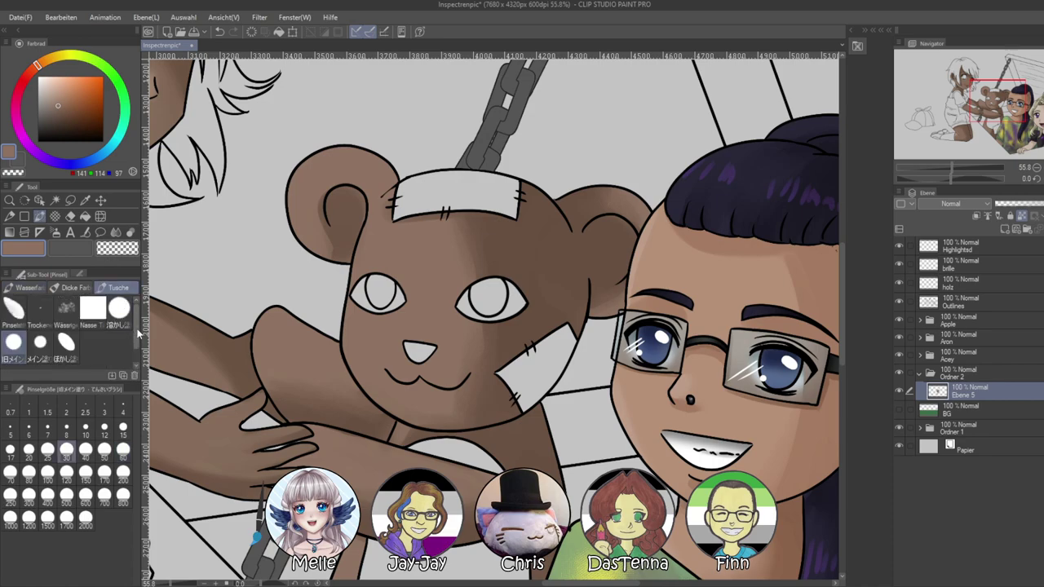
left_click(71, 288)
left_click(30, 290)
left_click(55, 216)
left_click_drag(137, 323, 138, 336)
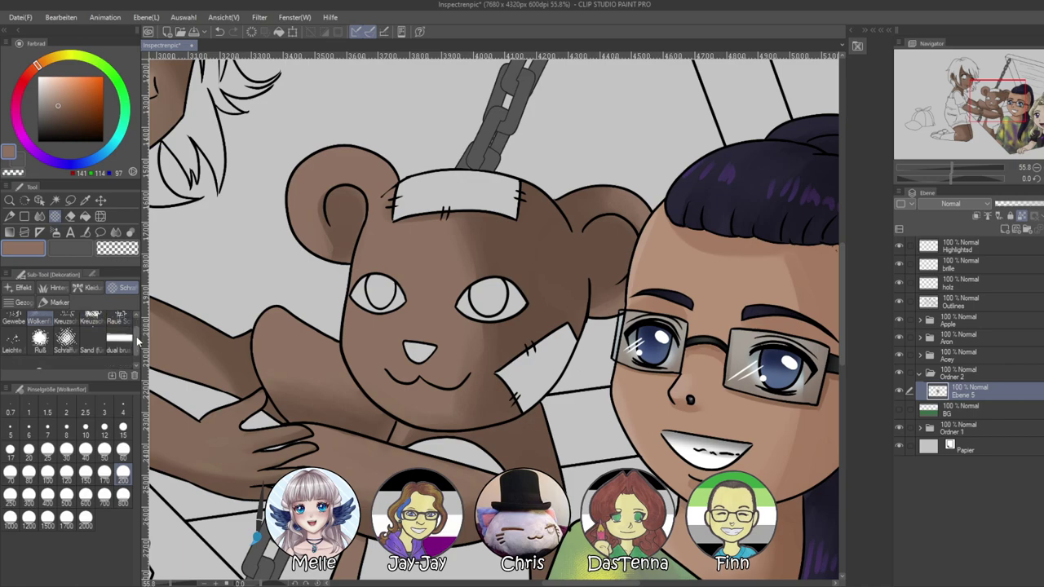
left_click(120, 342)
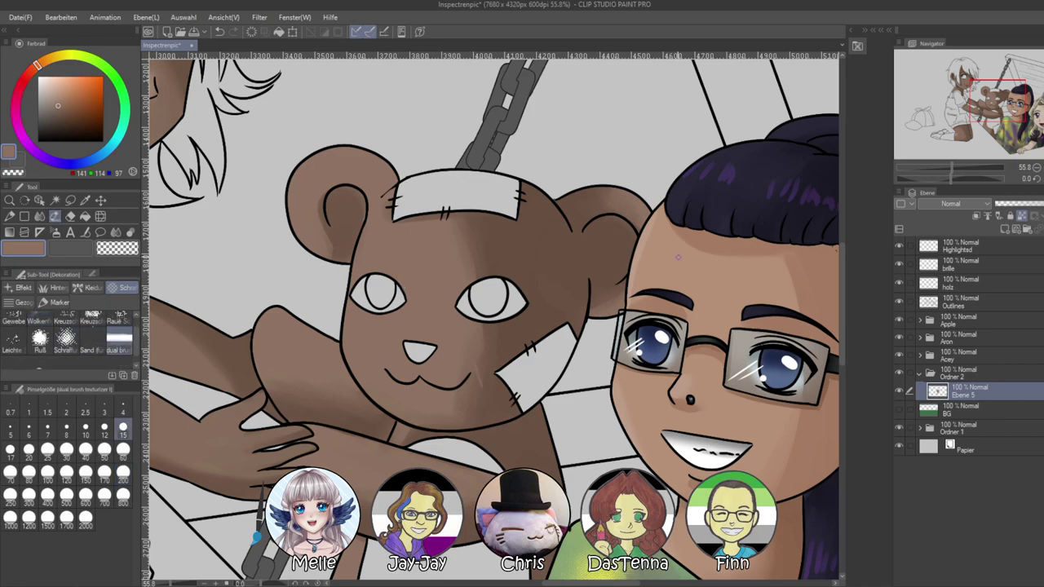
Sample the dark brown shadow colour from the bear's forehead
left_click(82, 121)
key("ctrl+z")
left_click(489, 238, "alt")
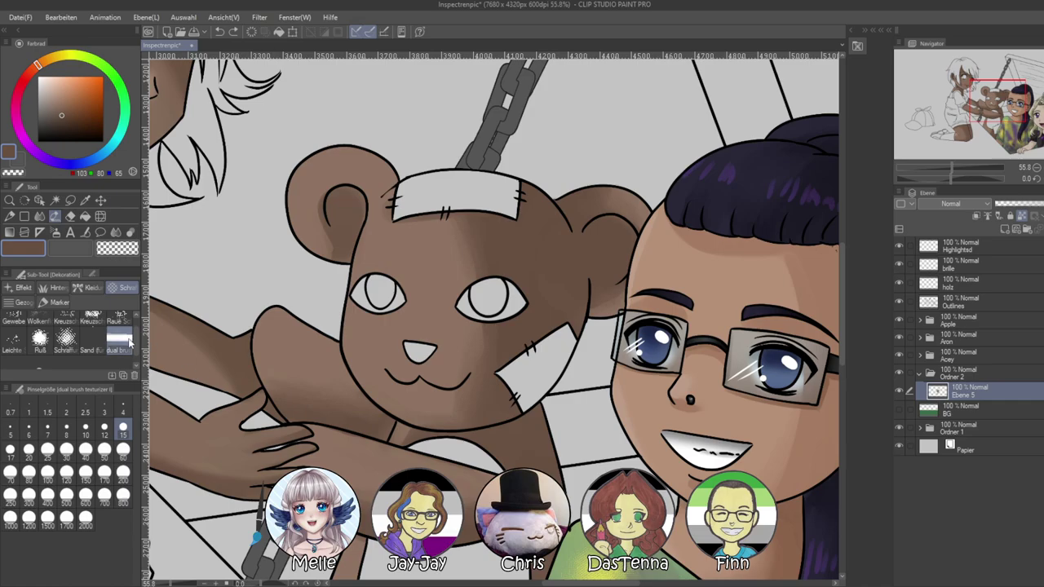
Look through the texture, marker and background decoration brushes for one that suits the bear's fur
mouse_move(136, 337)
left_mouse_down()
mouse_move(136, 322)
mouse_move(135, 336)
left_mouse_up()
scroll(136, 341, "up", 1)
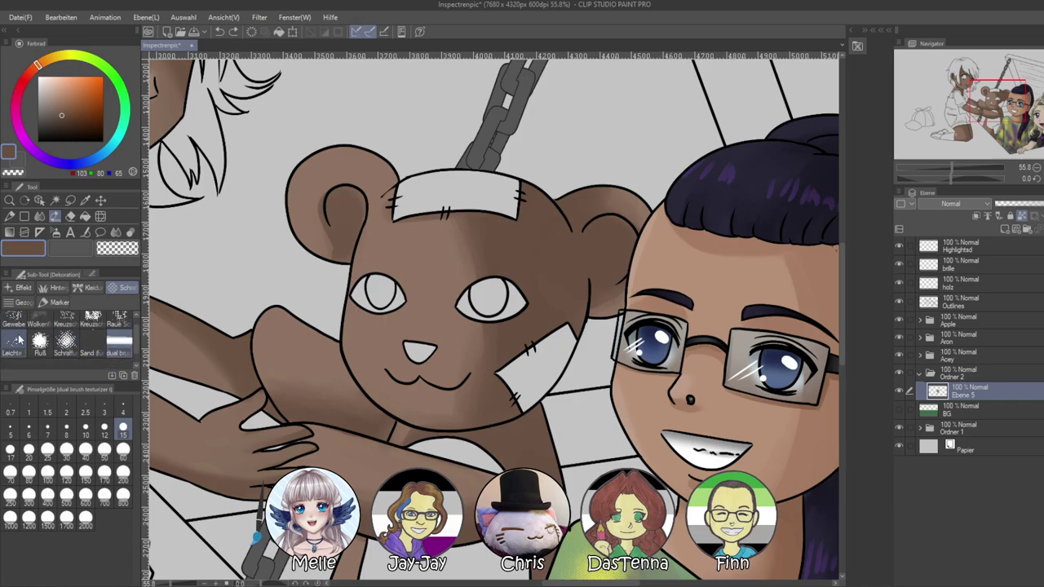
left_click(14, 323)
left_click(124, 449)
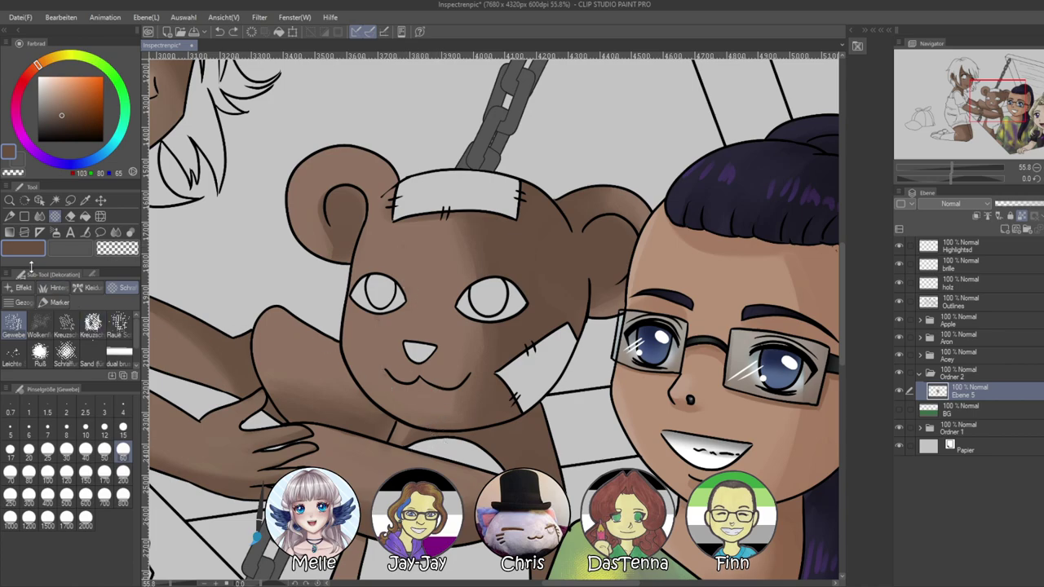
left_click(91, 289)
left_click(57, 303)
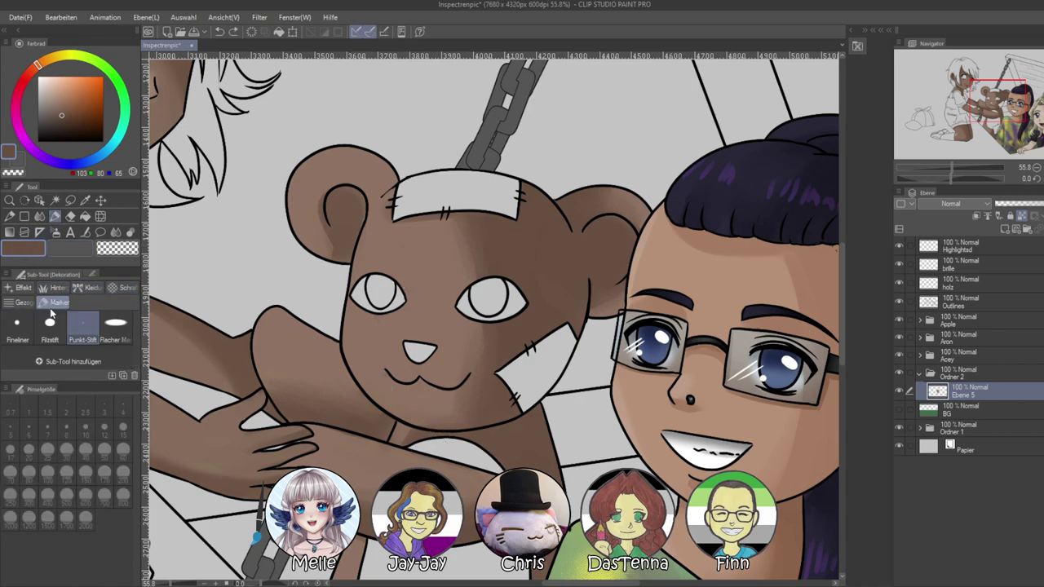
left_click(22, 302)
left_click(59, 288)
mouse_move(137, 324)
left_mouse_down()
mouse_move(138, 362)
mouse_move(139, 326)
left_mouse_up()
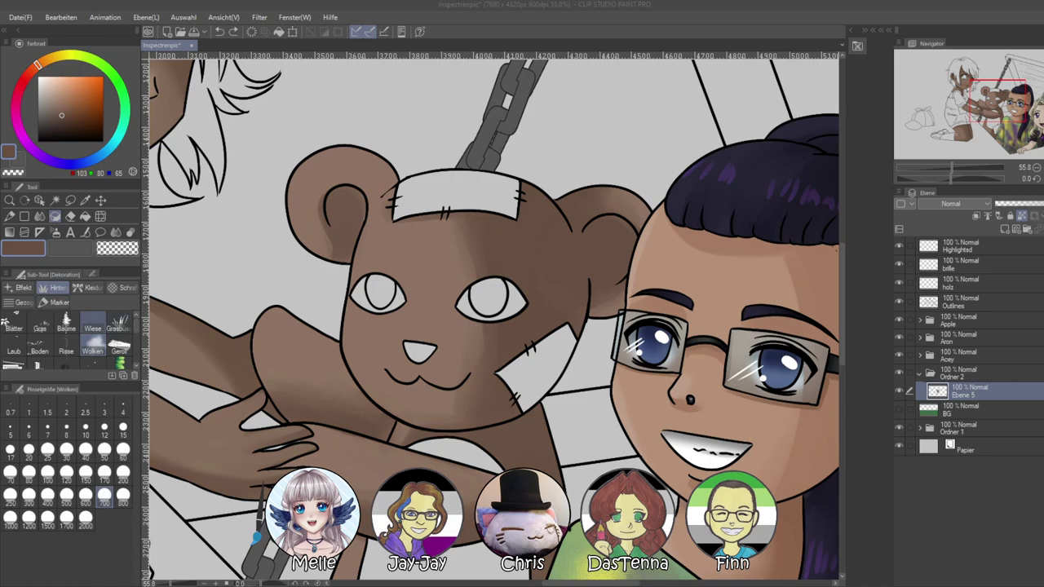
scroll(39, 323, "down", 1)
scroll(39, 326, "up", 1)
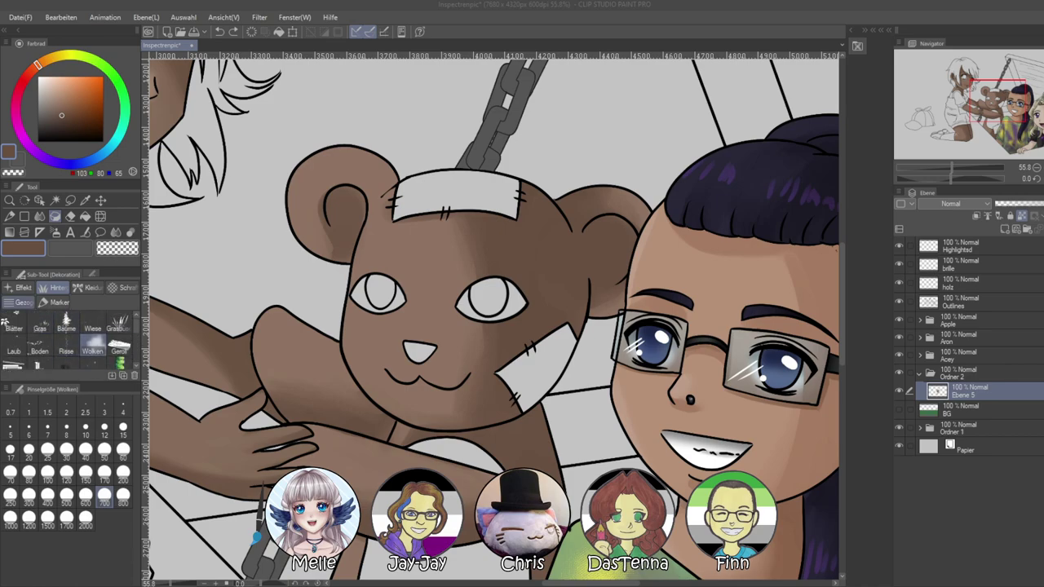
Look through the effect, clothing and texture decoration brushes for a fur texture
left_click(18, 287)
scroll(90, 341, "up", 4)
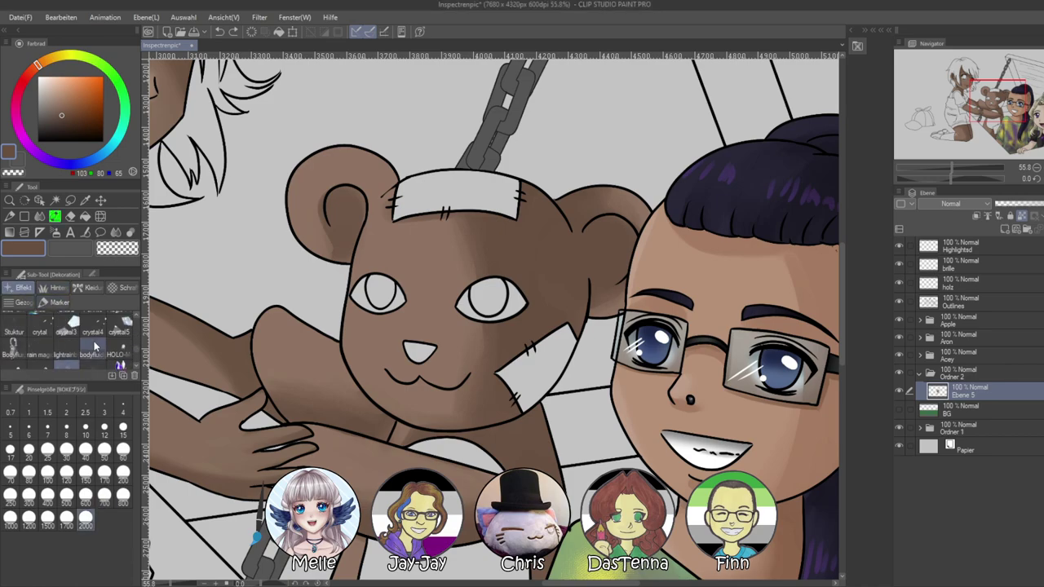
scroll(94, 346, "up", 1)
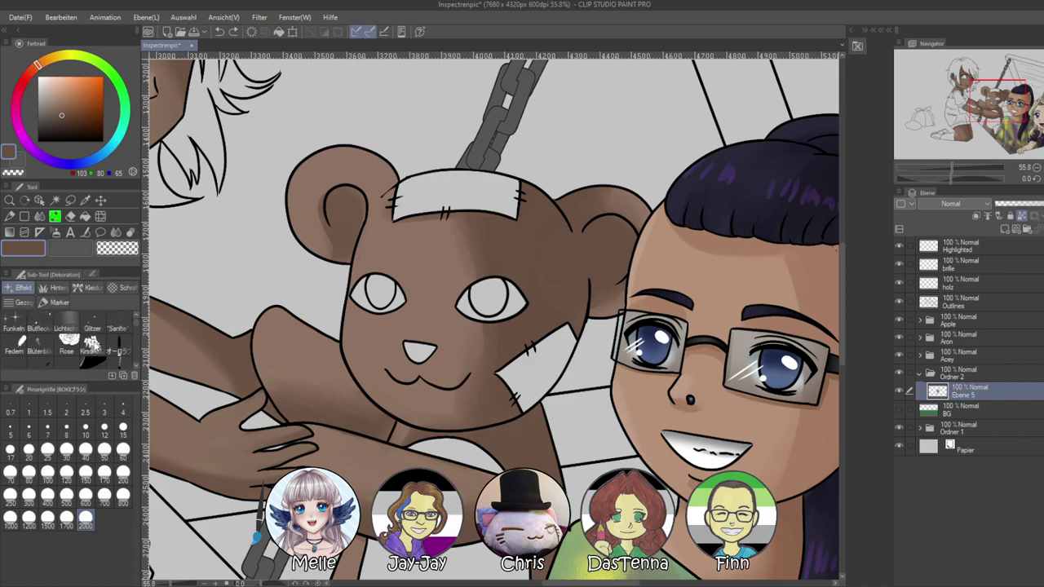
left_click(22, 303)
left_click(57, 289)
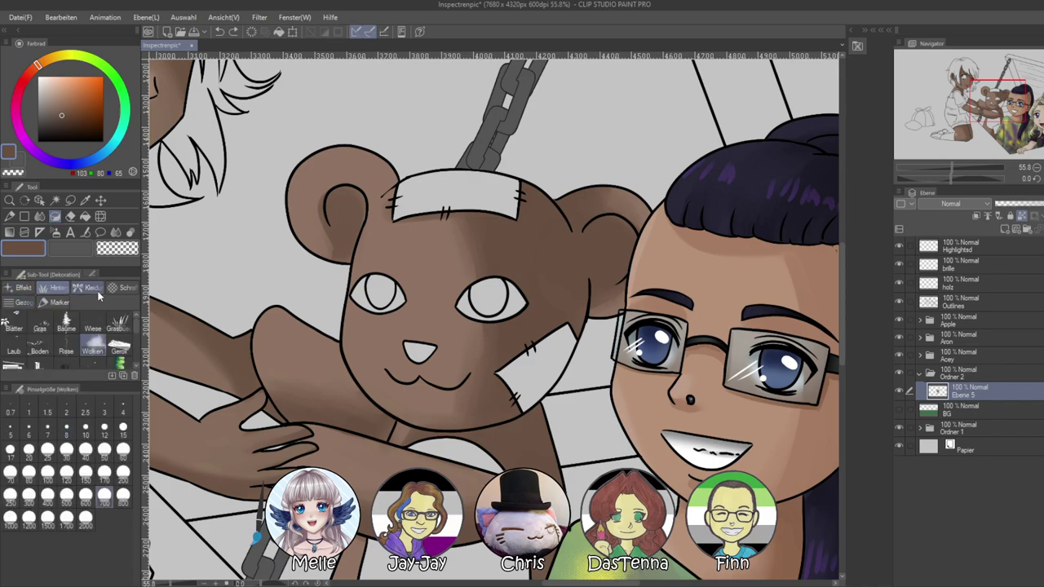
left_click(92, 288)
scroll(97, 347, "down", 1)
scroll(98, 345, "up", 1)
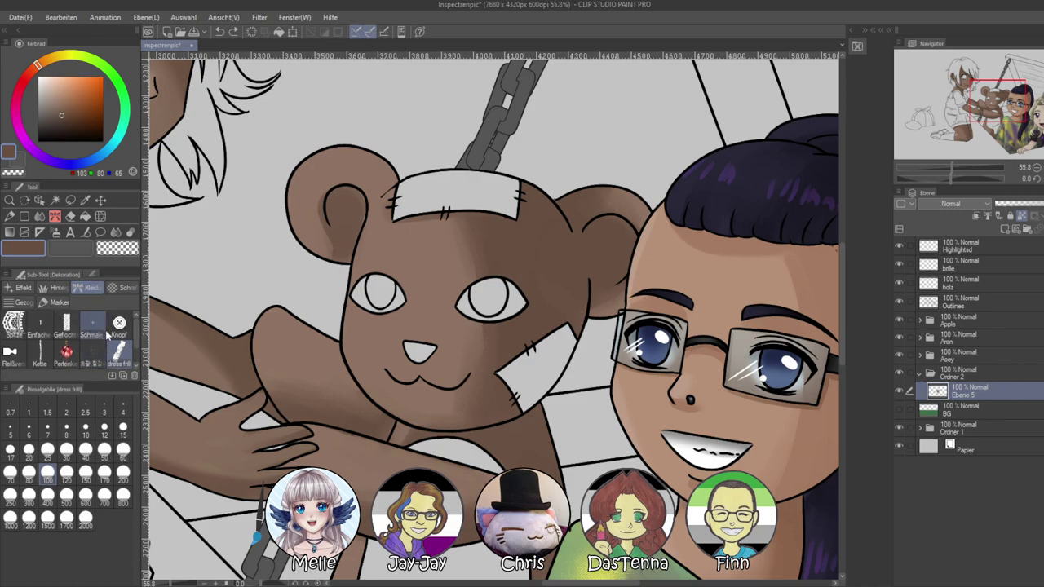
left_click(122, 287)
scroll(93, 337, "down", 1)
scroll(93, 341, "up", 1)
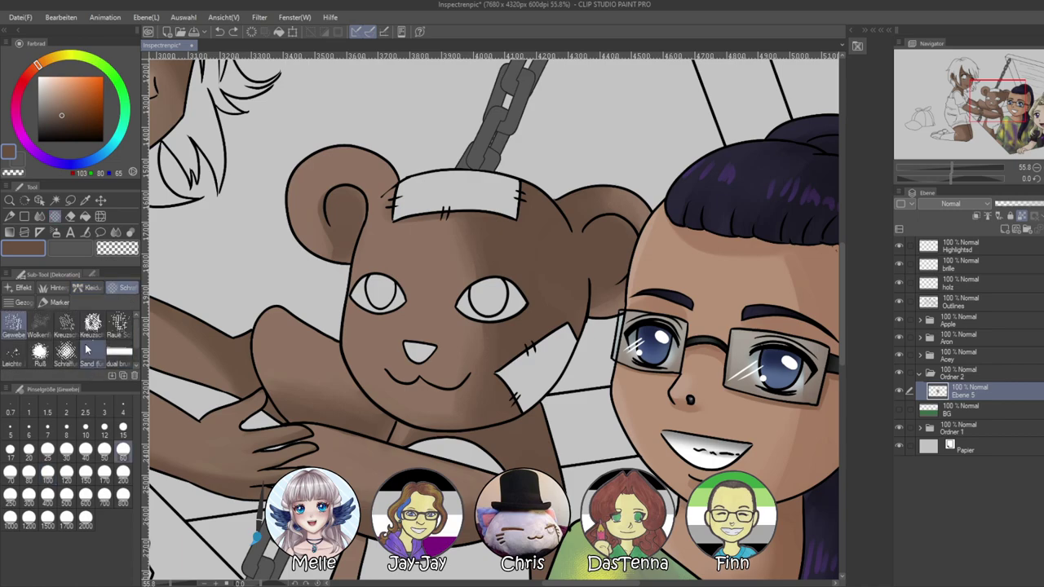
Look through the blending, pen, pastel and airbrush sub-tools, and recheck the effect and background decoration brushes
left_click(115, 234)
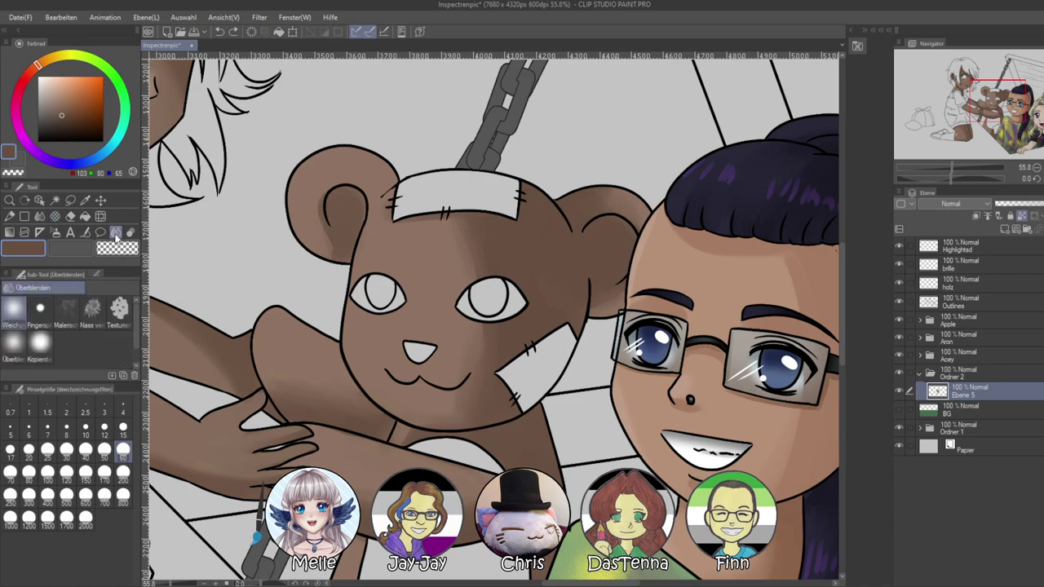
left_click(129, 234)
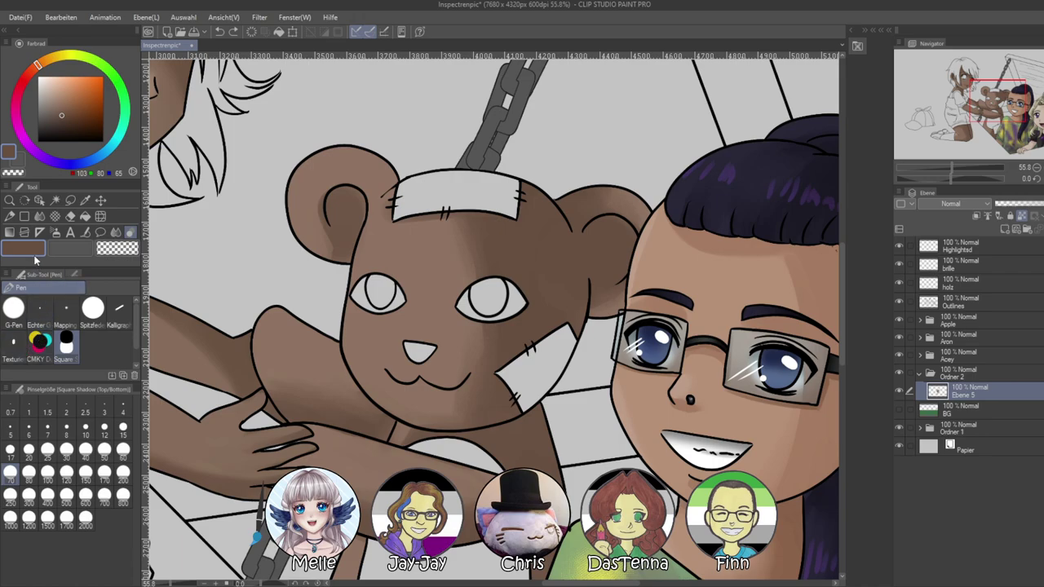
left_click(10, 219)
left_click(88, 290)
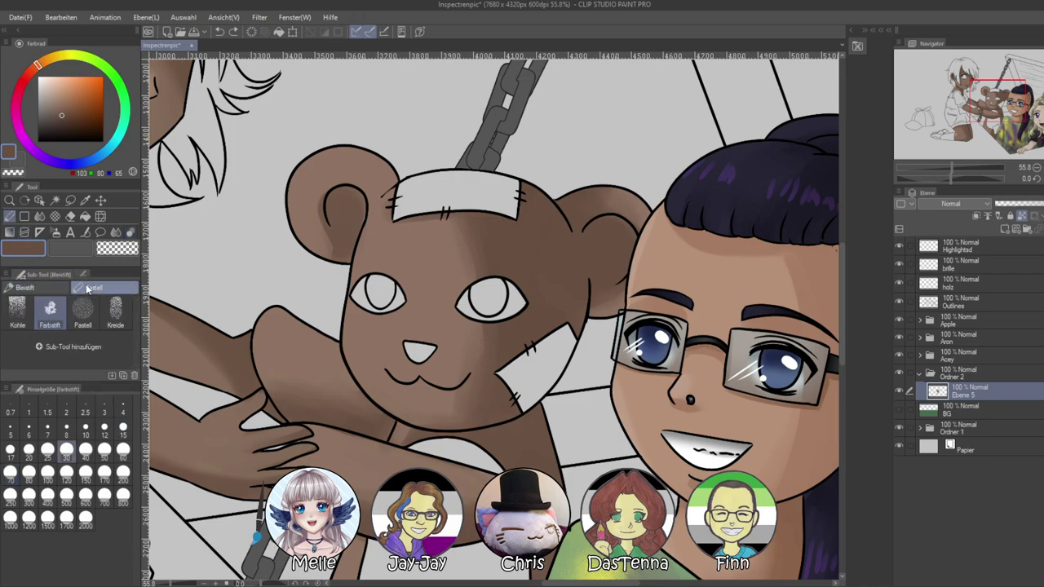
left_click(52, 234)
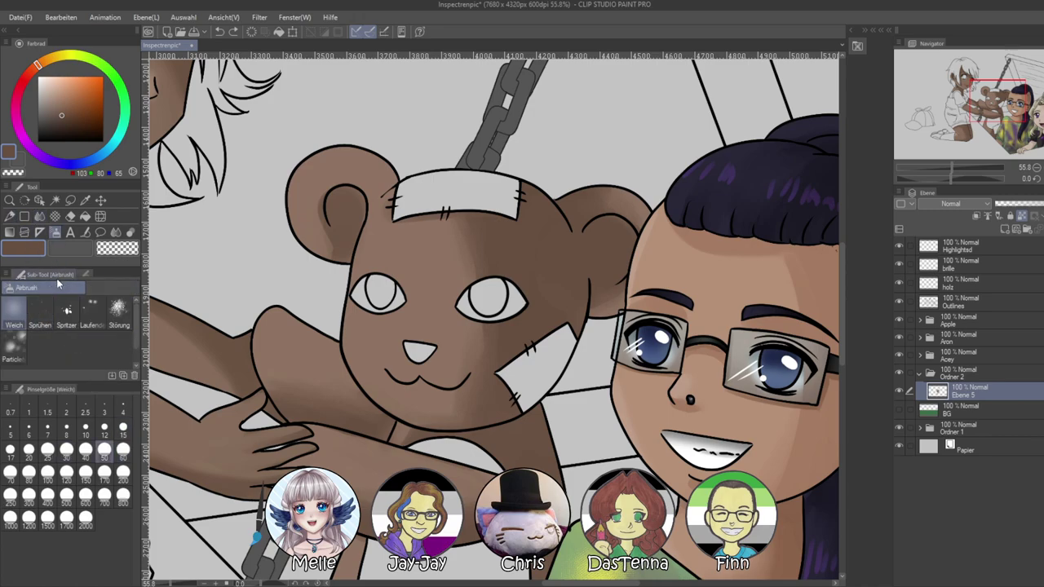
left_click(55, 216)
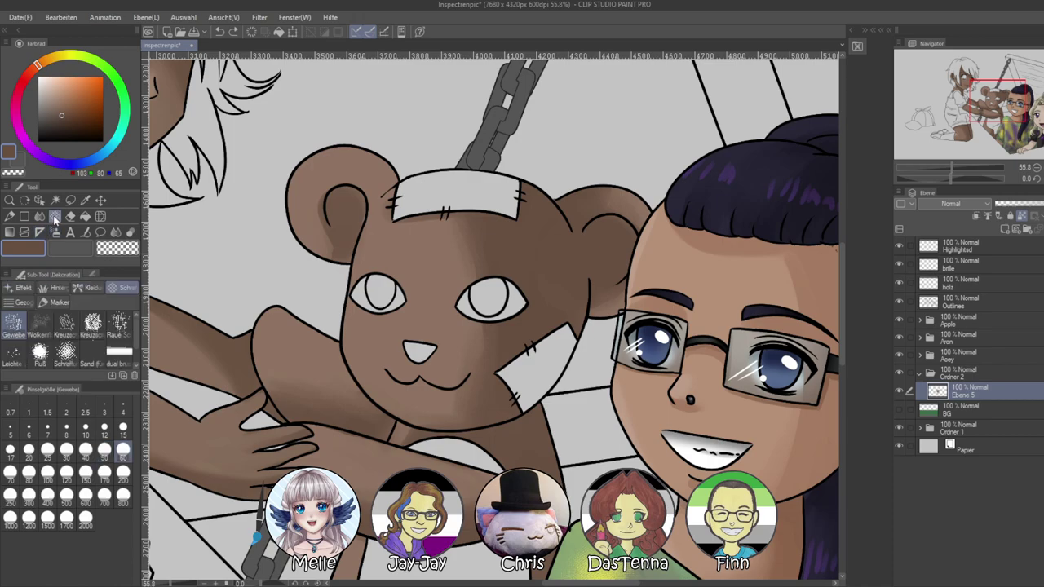
left_click(23, 288)
scroll(69, 345, "up", 6)
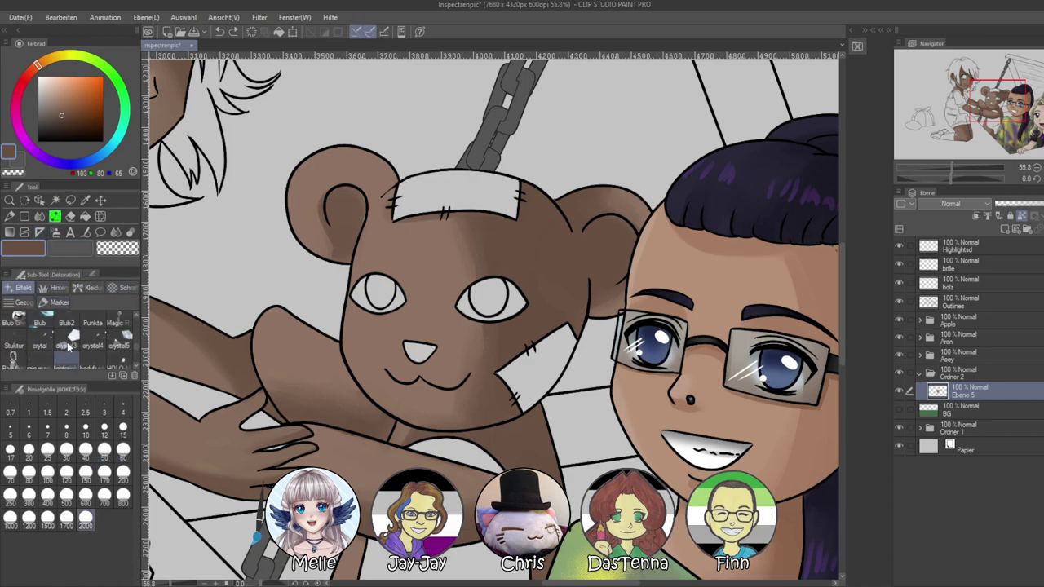
left_click(56, 288)
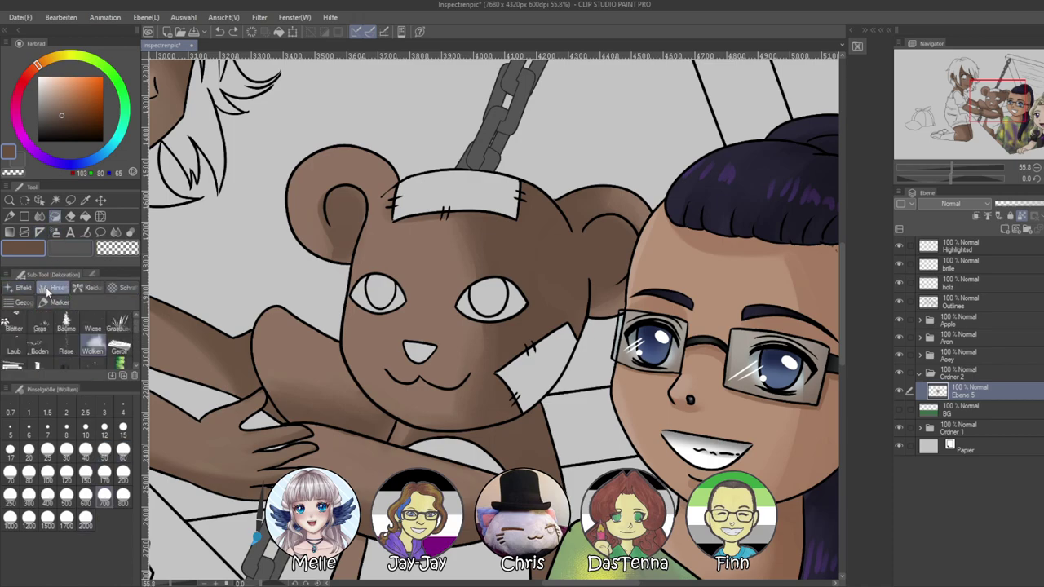
scroll(81, 353, "down", 2)
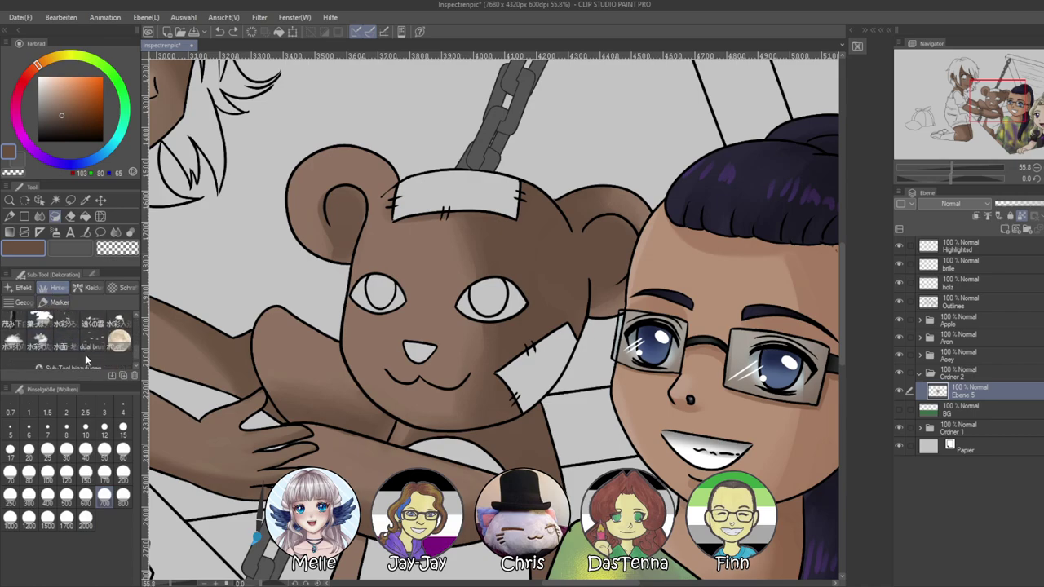
Try the watercolour cloud background brush on the bear in dark brown at sizes 1700 and 200
left_click(65, 324)
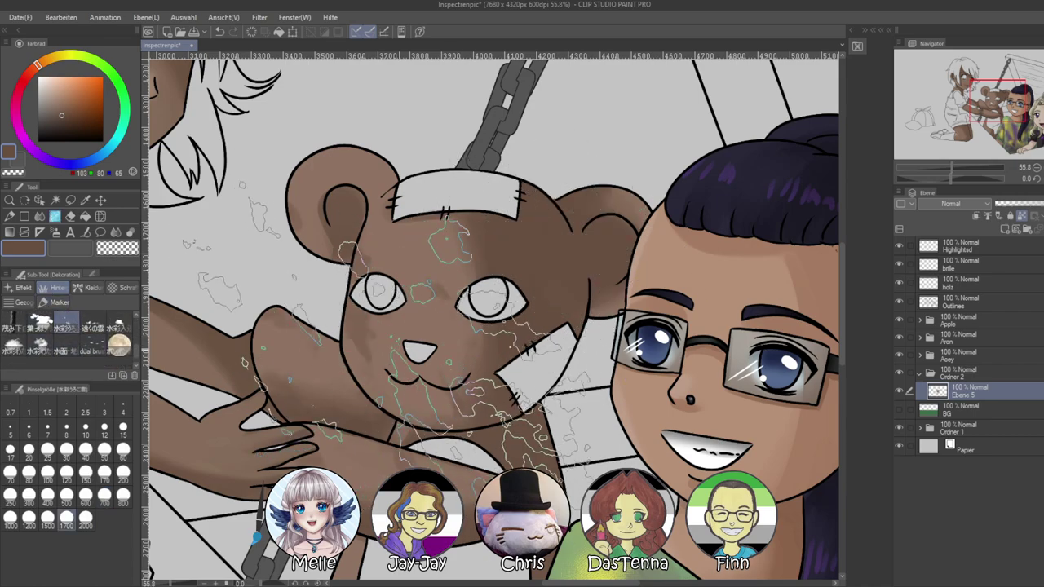
key("ctrl+z")
left_click(123, 477)
mouse_move(390, 320)
left_mouse_down()
mouse_move(406, 370)
mouse_move(430, 340)
mouse_move(507, 339)
left_mouse_up()
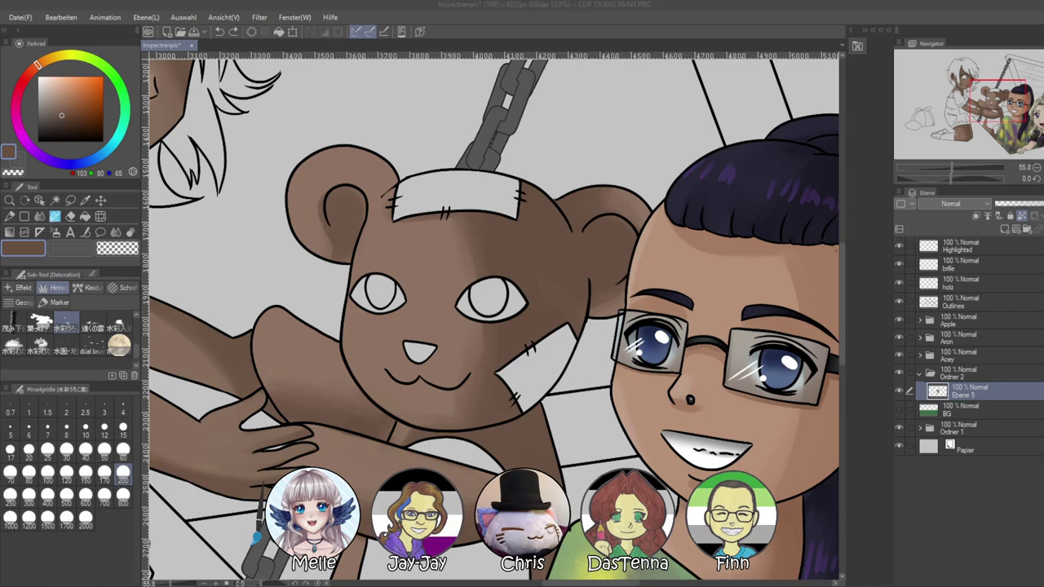
scroll(313, 334, "down", 2)
scroll(289, 341, "up", 7)
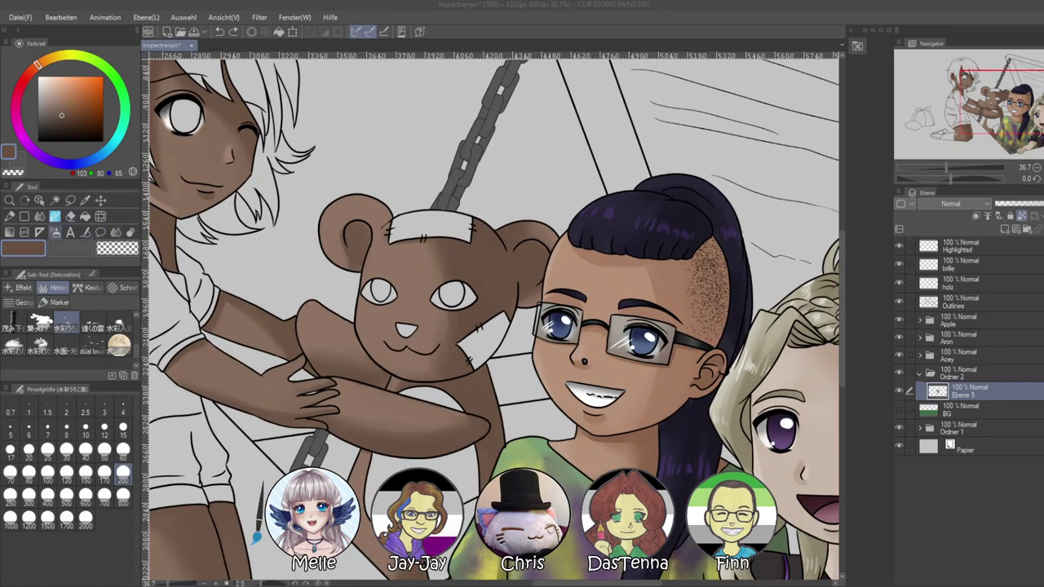
Look through the airbrush, line-correction, blending and pen sub-tools, and sample the light brown from the bear's forehead
left_click(57, 233)
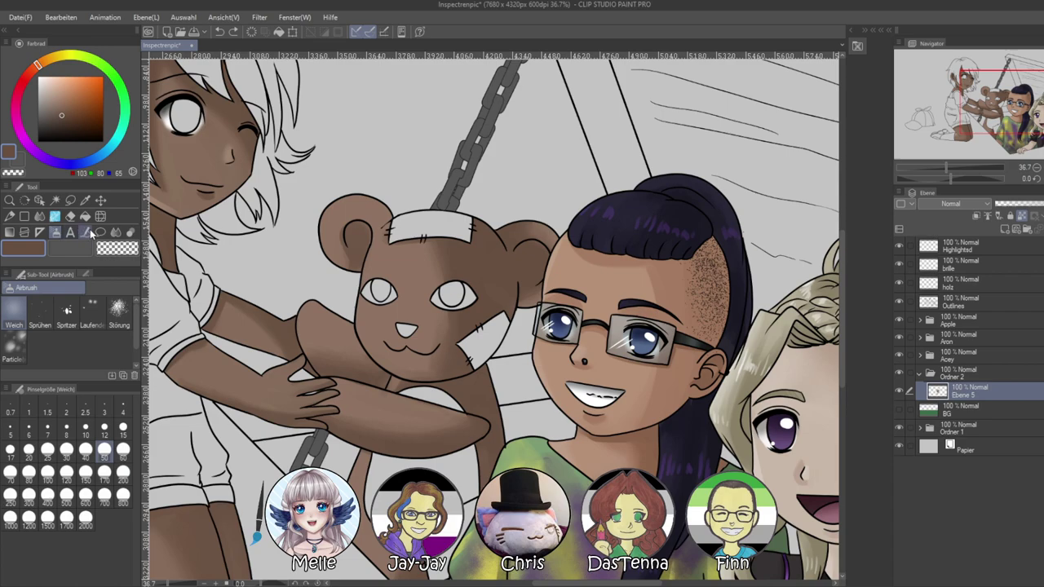
left_click(92, 233)
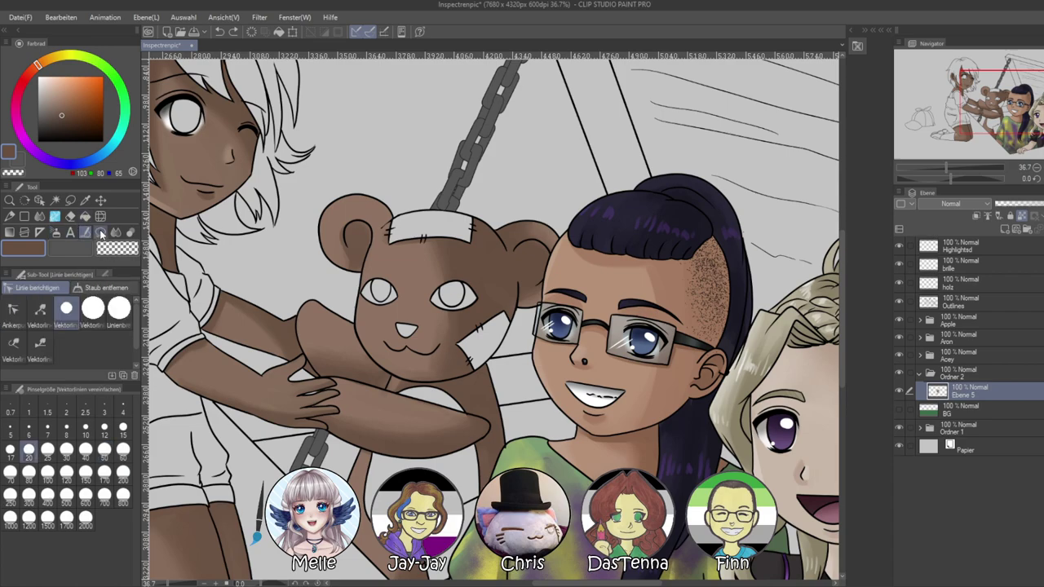
left_click(115, 233)
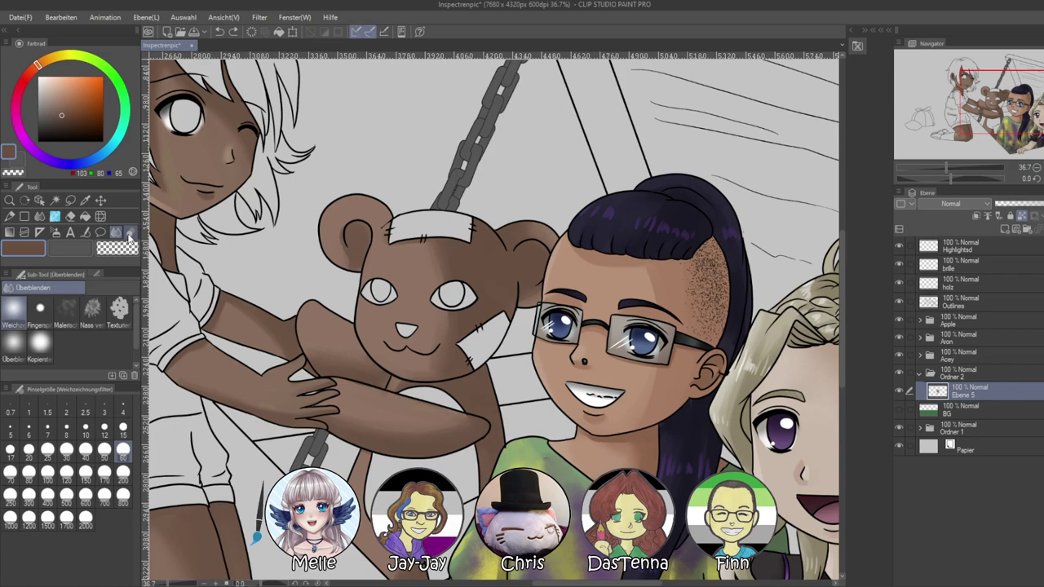
left_click(129, 234)
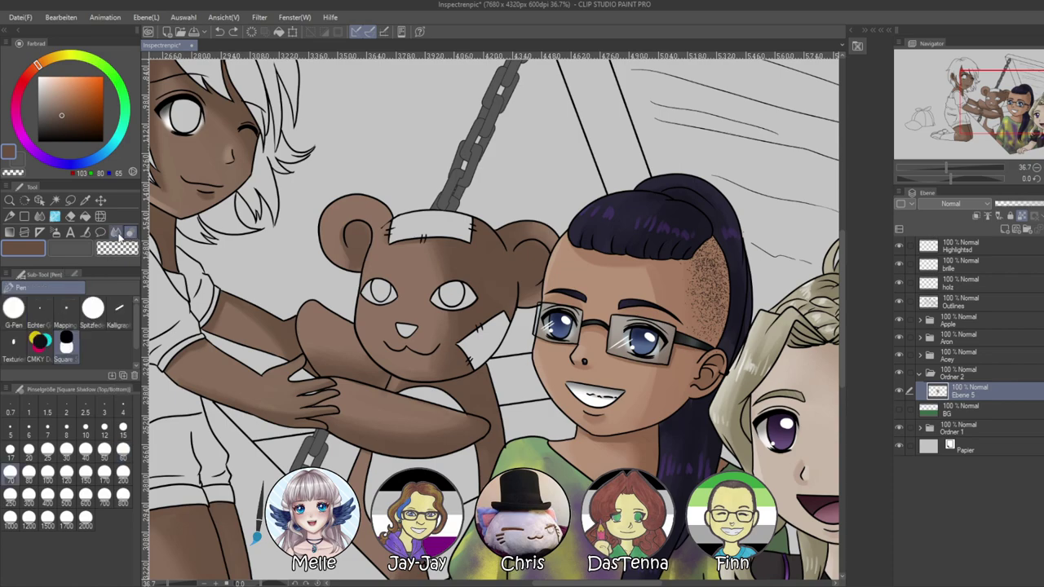
left_click(13, 354)
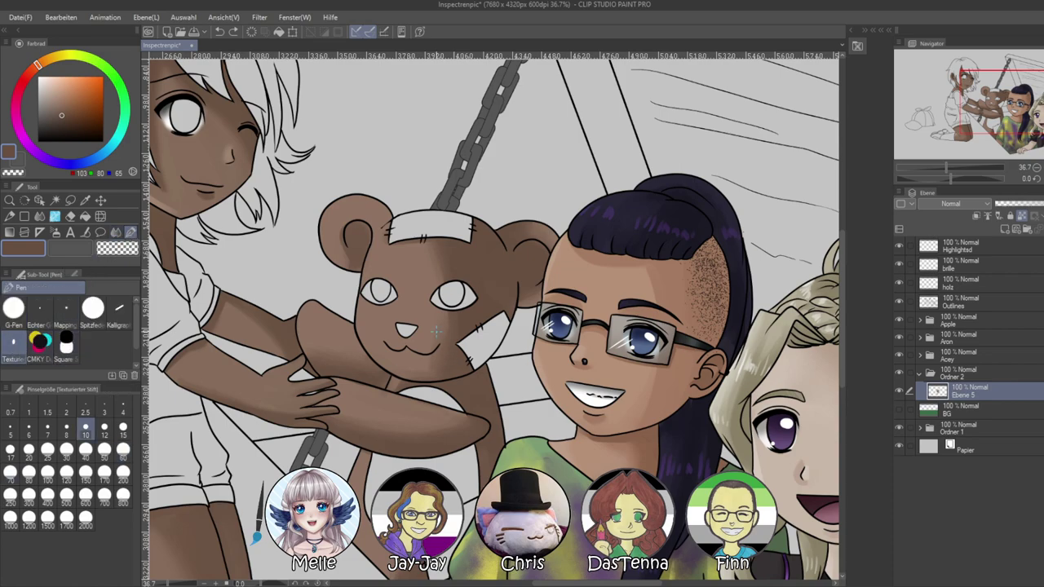
left_click(426, 270, "alt")
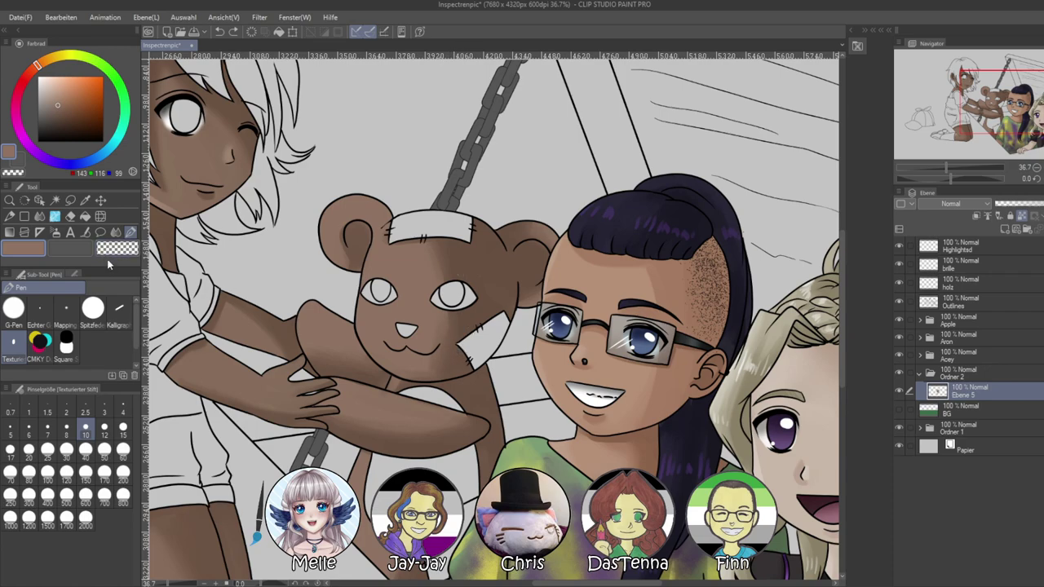
Try the water-surface background brush over the bear in light brown at size 1500, undo it, and reduce the size to 60
left_click(54, 216)
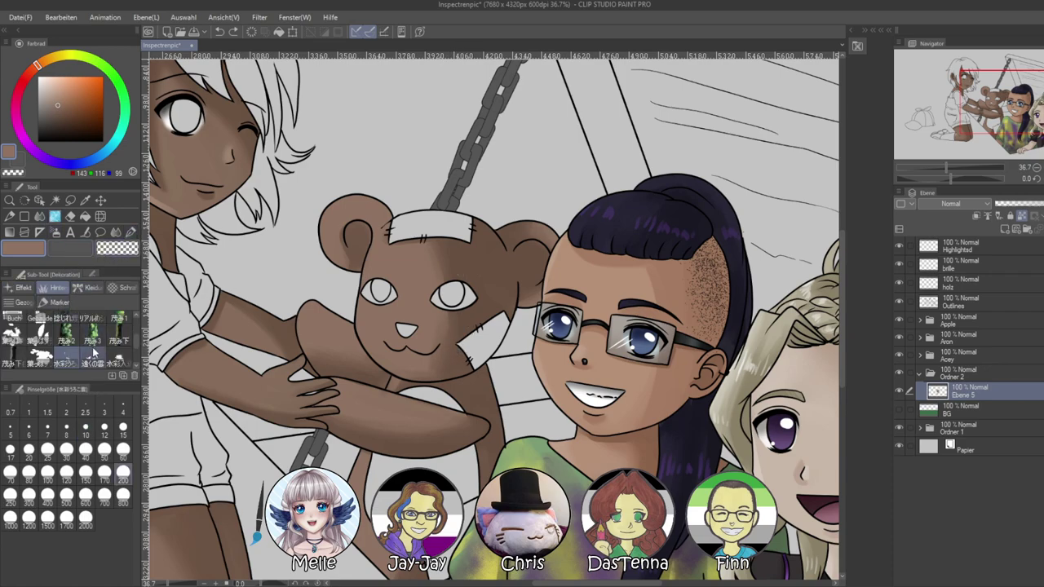
scroll(39, 360, "down", 2)
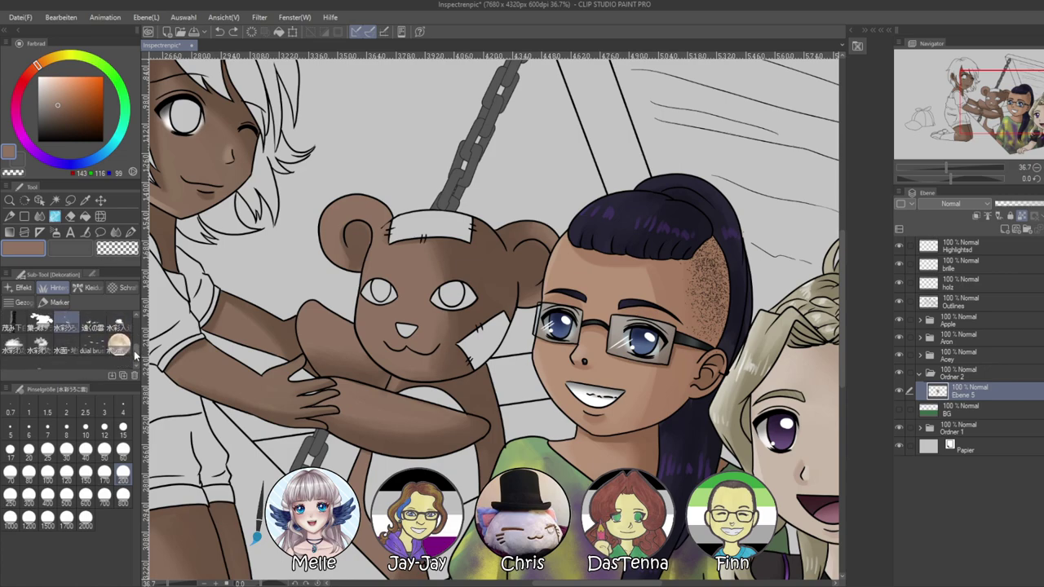
left_click(67, 352)
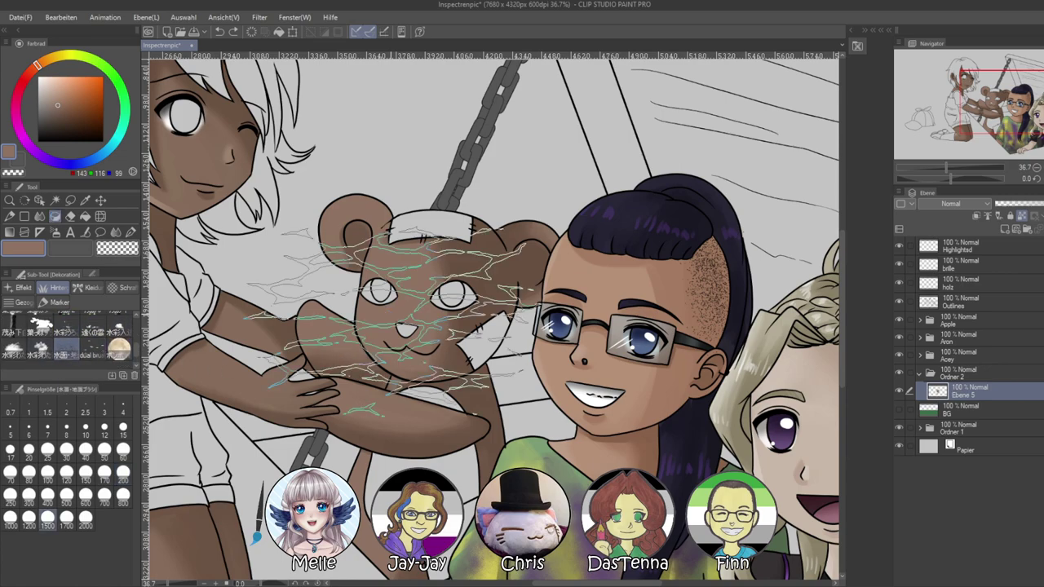
key("ctrl+z")
key("ctrl+z")
left_click(123, 451)
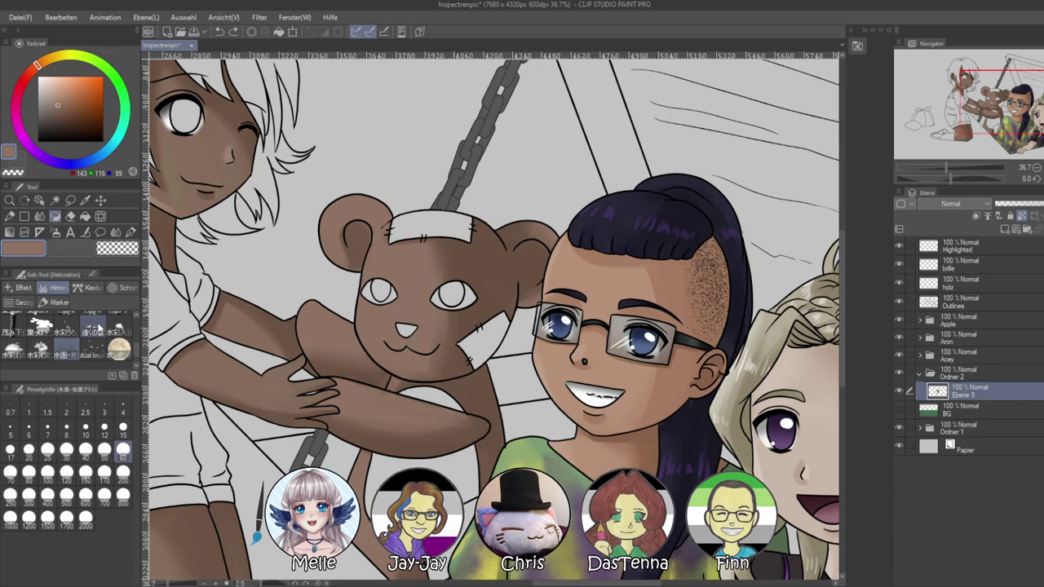
Brush light brown fur streaks over the bear's face and arm with the dual brush texturizer at size 200, and sample the dark brown shadow colour
left_click(91, 349)
left_click_drag(423, 300, 437, 378)
left_click(123, 471)
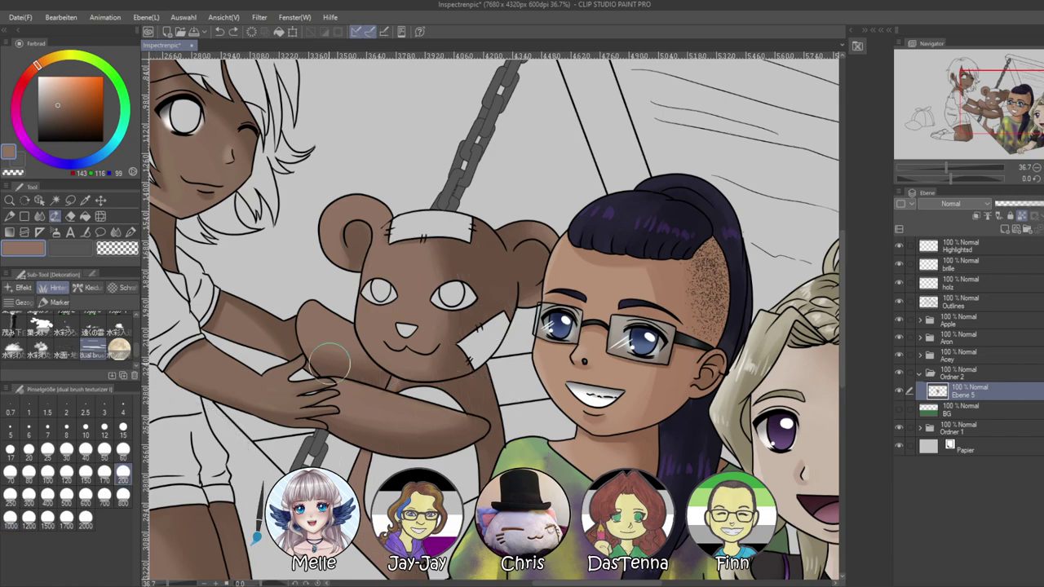
mouse_move(464, 274)
left_mouse_down()
mouse_move(491, 312)
mouse_move(437, 327)
mouse_move(417, 357)
mouse_move(428, 411)
mouse_move(438, 398)
mouse_move(463, 423)
left_mouse_up()
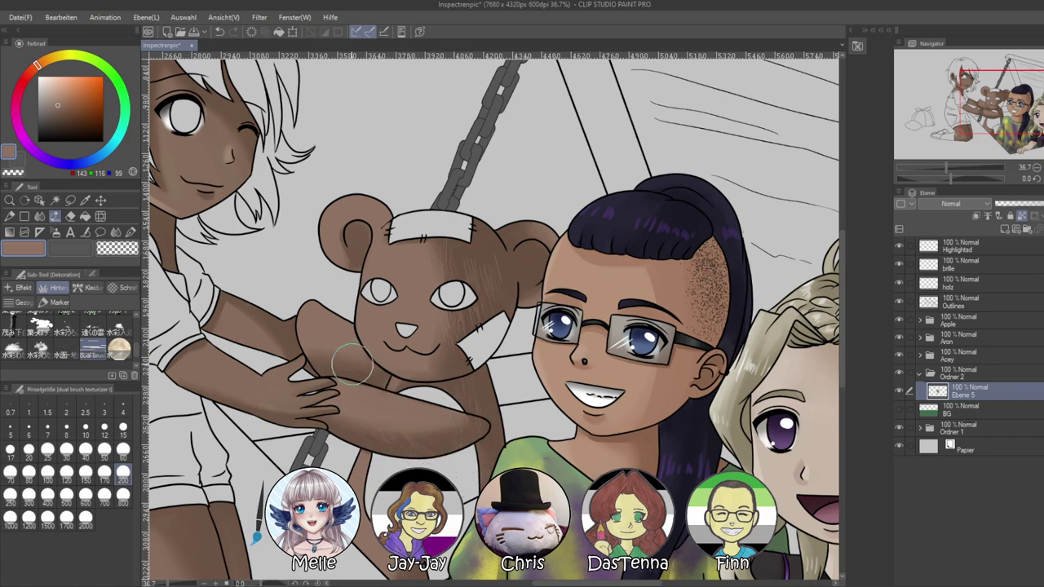
left_click(480, 258, "alt")
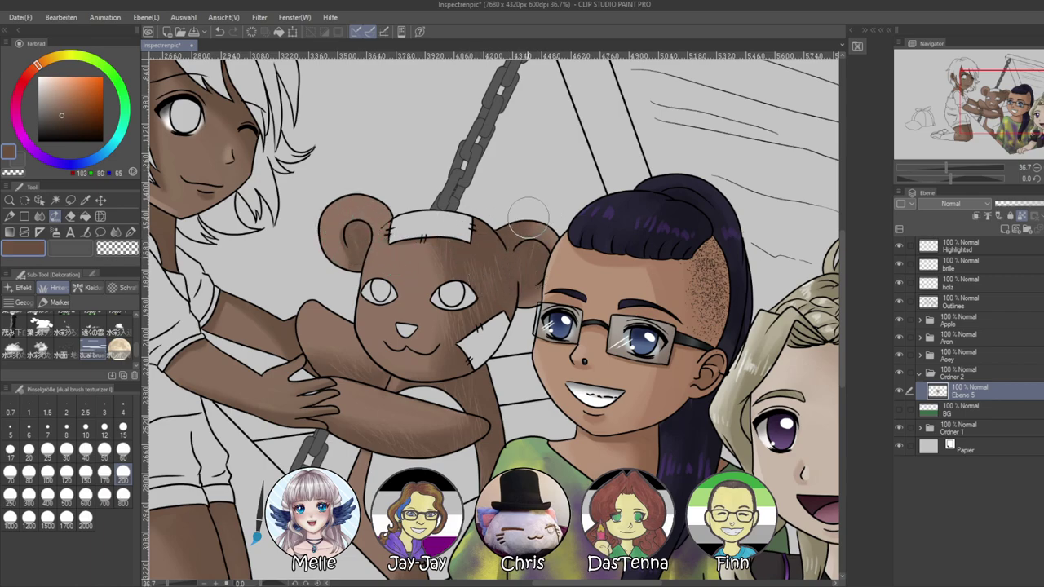
Brush dark brown fur streaks over the bear's face, arms and body with the dual brush texturizer at size 200
mouse_move(374, 223)
left_mouse_down()
mouse_move(394, 256)
mouse_move(409, 233)
mouse_move(440, 282)
left_mouse_up()
left_click_drag(419, 355, 434, 337)
left_click_drag(432, 293, 446, 321)
left_click_drag(405, 223, 415, 328)
mouse_move(376, 280)
left_mouse_down()
mouse_move(421, 334)
mouse_move(401, 270)
mouse_move(416, 222)
left_mouse_up()
left_click_drag(319, 294, 358, 350)
left_click_drag(395, 393, 394, 404)
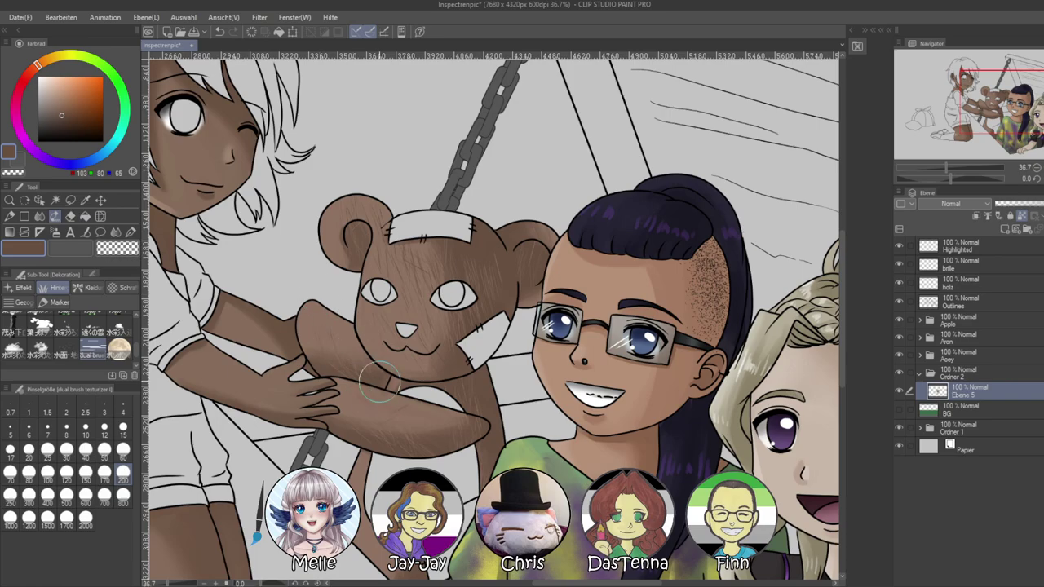
Set the colour to a pale brown (RGB 176, 148, 130) and choose the oil paint brush (Ölfarbe) at size 60
left_click_drag(932, 171, 959, 163)
left_click_drag(387, 342, 595, 336)
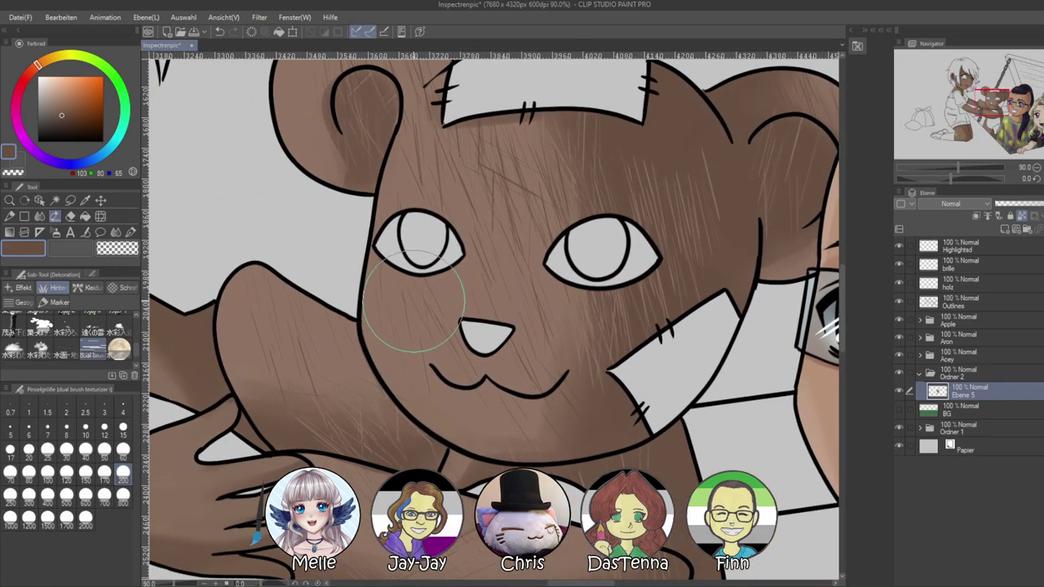
left_click(374, 326, "alt")
left_click(54, 97)
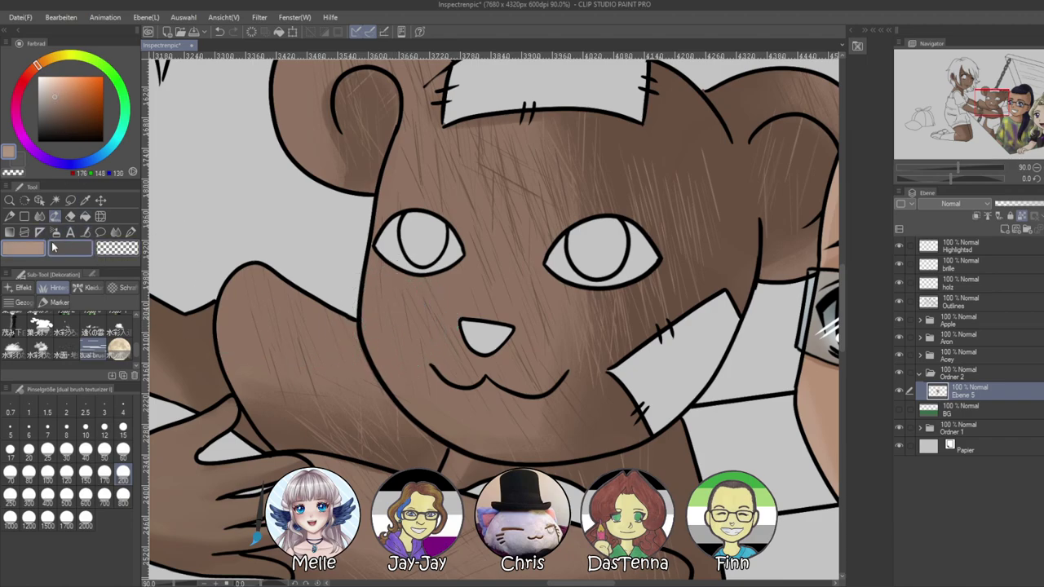
left_click(130, 233)
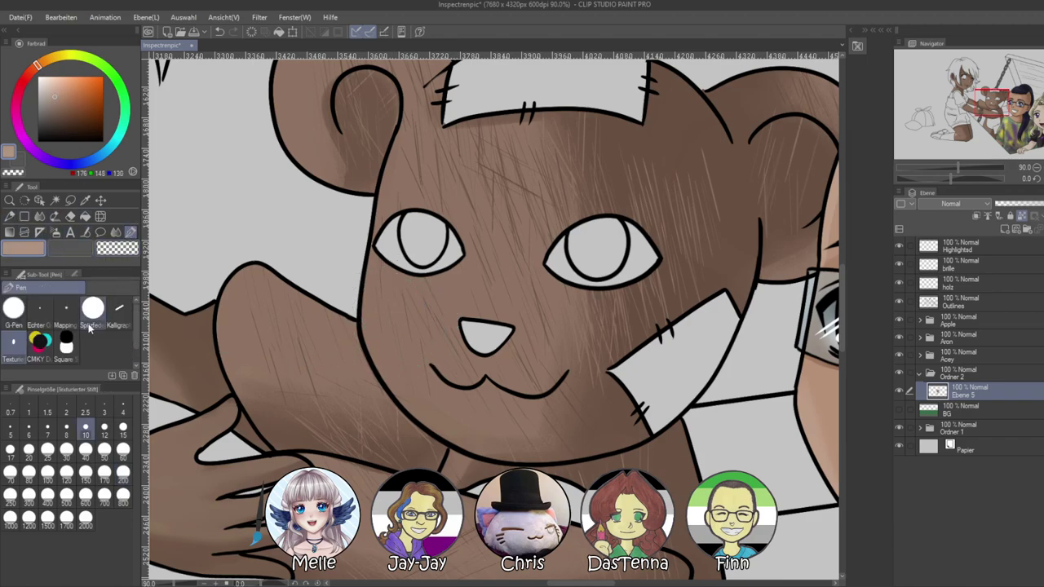
left_click(55, 216)
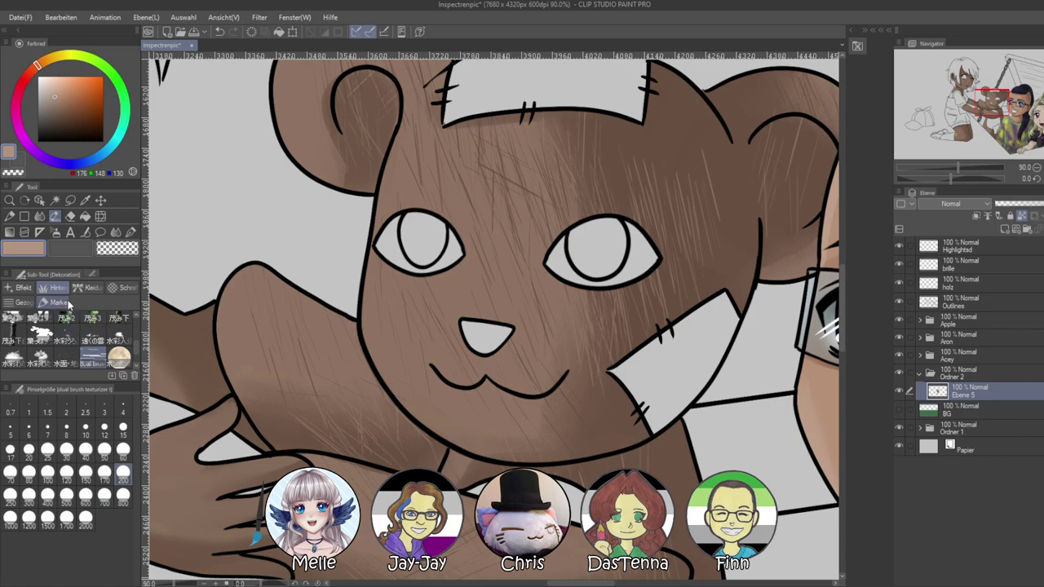
left_click(38, 215)
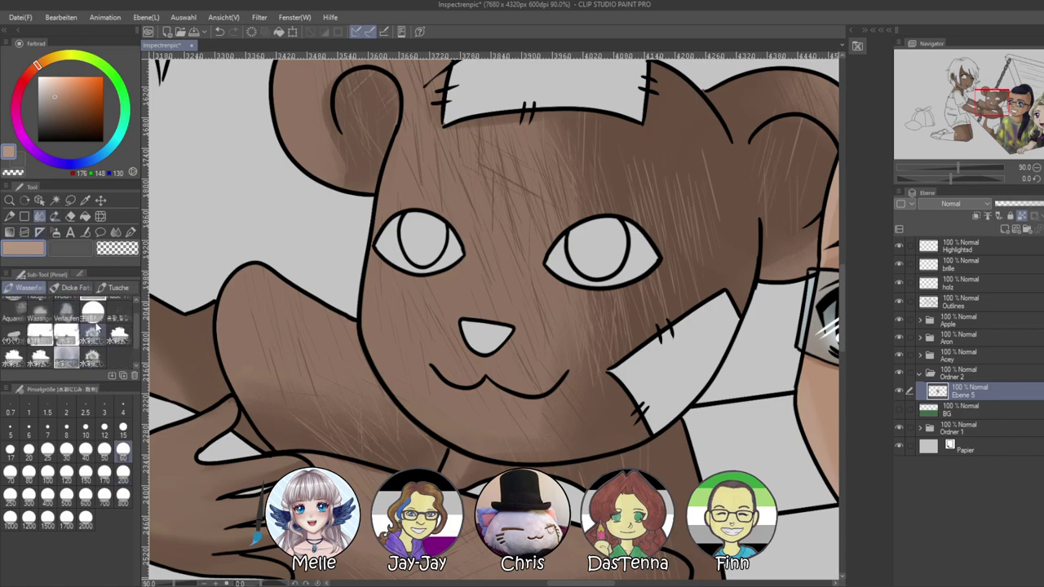
left_click(64, 290)
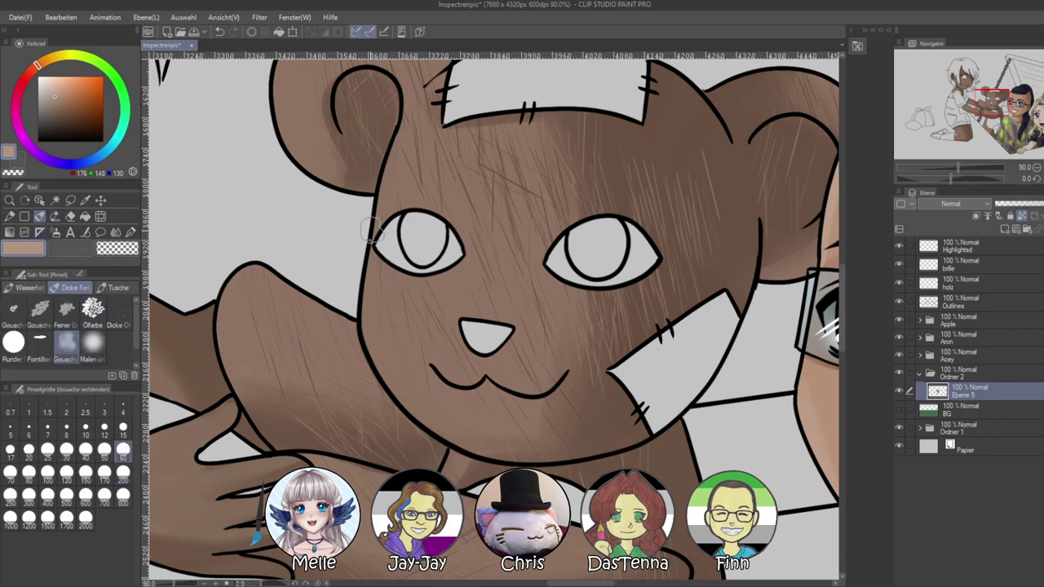
left_click(92, 308)
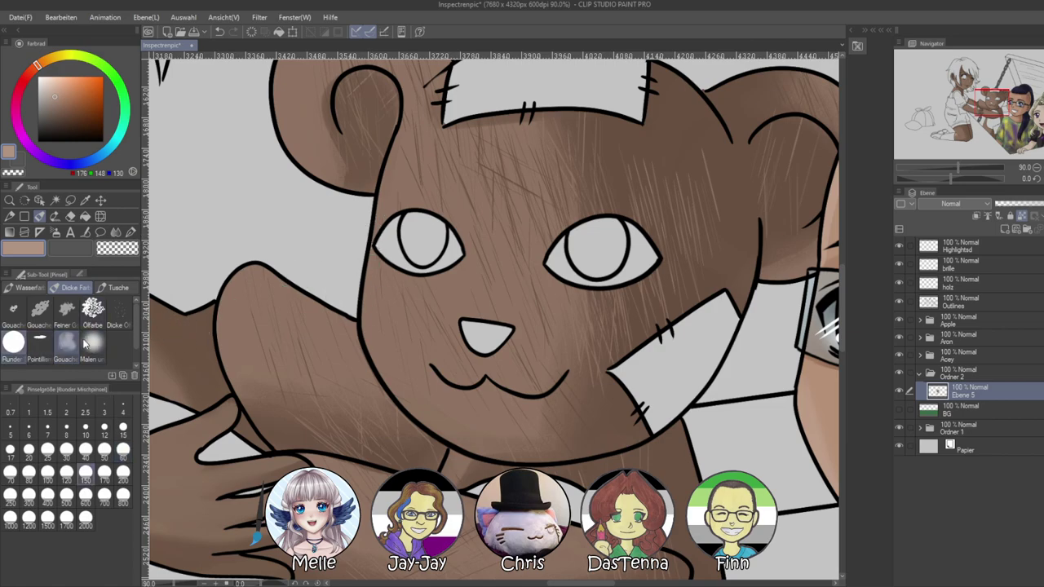
Paint pale brown highlights along the outer cheek edge of the bear's face and on the nearby ear
left_click_drag(378, 233, 375, 332)
left_click_drag(378, 245, 389, 369)
mouse_move(371, 292)
left_mouse_down()
mouse_move(389, 387)
mouse_move(444, 416)
left_mouse_up()
left_click_drag(372, 249, 378, 378)
left_click_drag(406, 256, 387, 389)
mouse_move(318, 138)
left_mouse_down()
mouse_move(335, 309)
mouse_move(303, 196)
mouse_move(315, 177)
mouse_move(279, 326)
mouse_move(304, 204)
mouse_move(285, 214)
left_mouse_up()
Paint pale brown highlights along the bear's arms and the rim of the ear beside the person with glasses
scroll(287, 147, "down", 4)
scroll(345, 342, "down", 2)
mouse_move(284, 291)
left_mouse_down()
mouse_move(354, 321)
mouse_move(384, 310)
mouse_move(587, 397)
mouse_move(563, 386)
mouse_move(456, 451)
left_mouse_up()
left_click_drag(613, 226, 561, 345)
left_click_drag(563, 116, 603, 90)
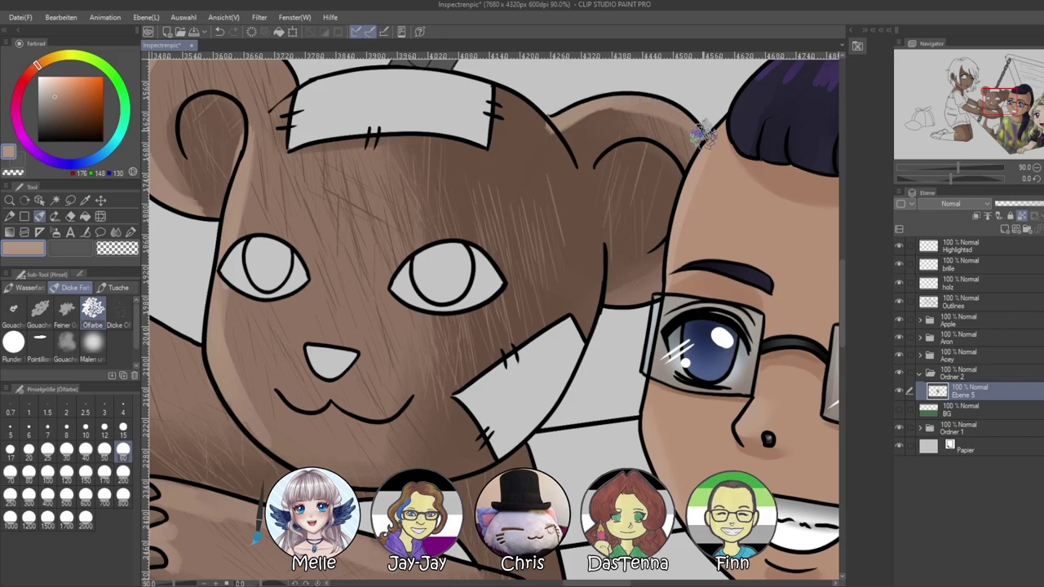
Sample a light brown from the bear (RGB 165, 137, 120) and extend the oil paint highlights over the forearm and leg
left_click(539, 122, "alt")
left_click_drag(462, 509, 618, 46)
left_click_drag(445, 177, 454, 442)
left_click(412, 188, "alt")
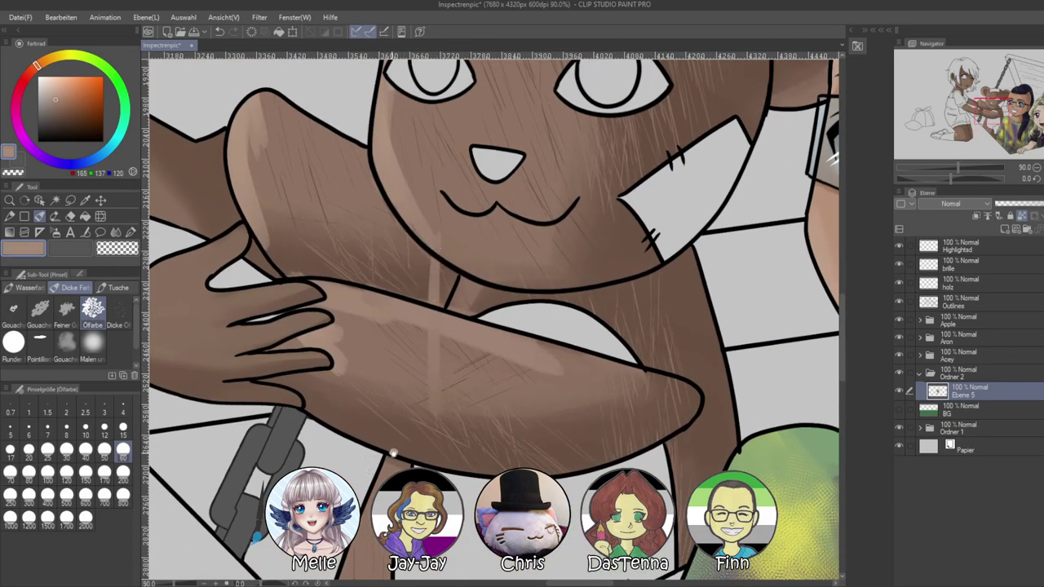
scroll(399, 407, "down", 4)
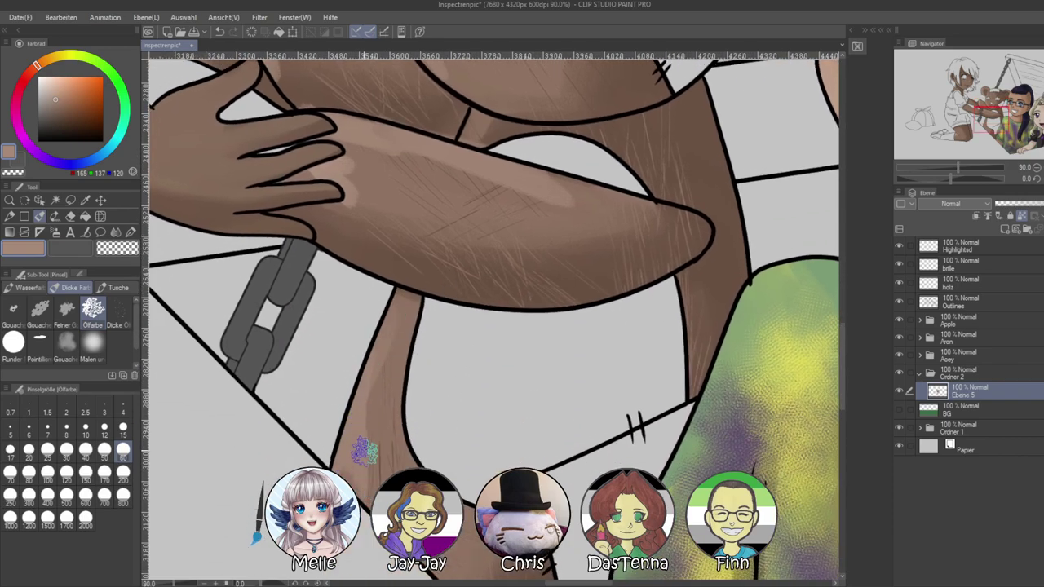
scroll(381, 390, "up", 4)
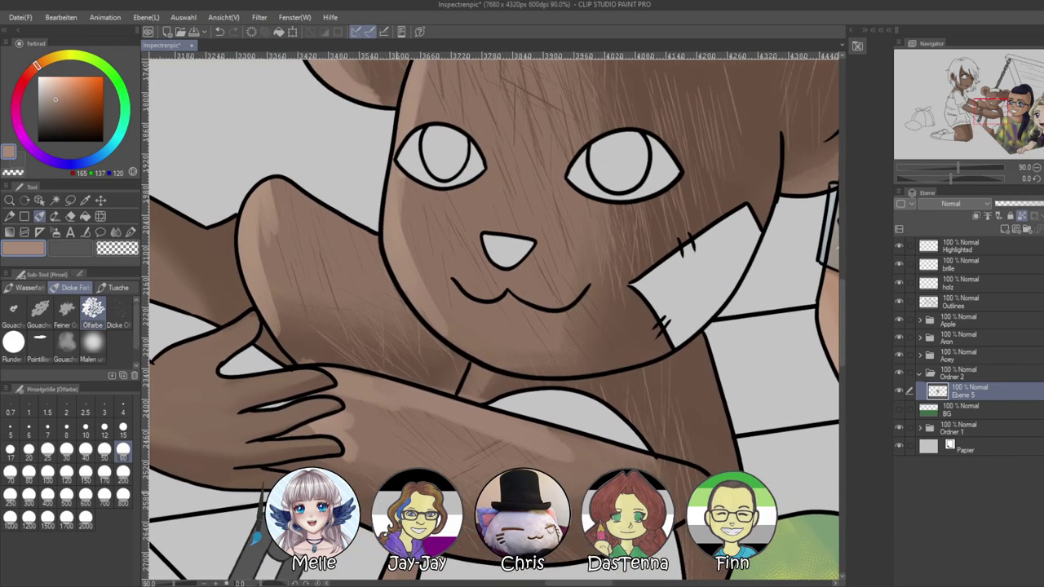
Sample the bear's mid and dark browns and paint the highlight edges on the arms into the surrounding shading
left_click(366, 438, "alt")
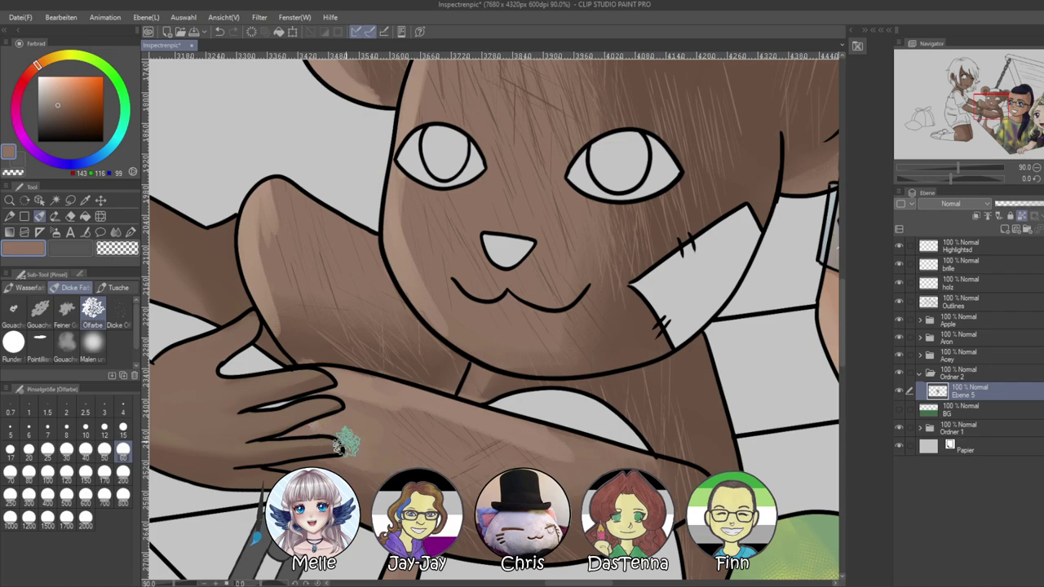
left_click(299, 354, "alt")
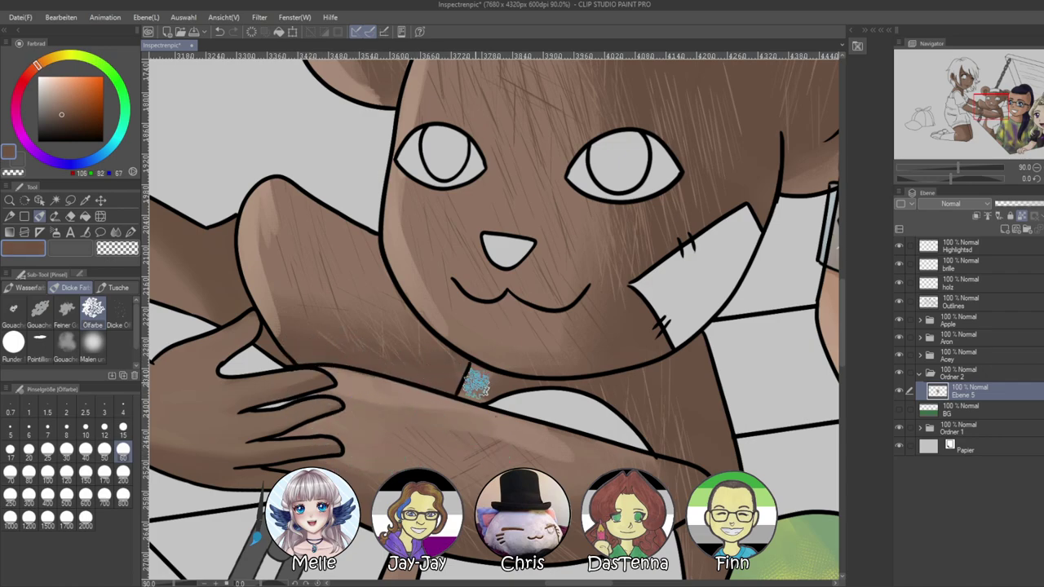
left_click(534, 432, "alt")
left_click(272, 256, "alt")
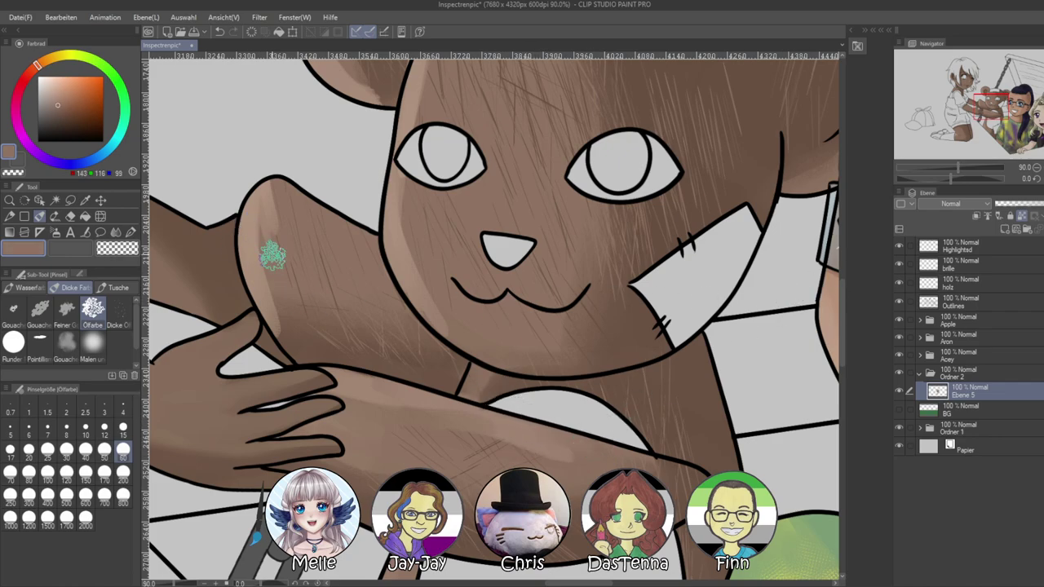
Add a new layer above the bear's colour layer and auto-select the belly area using the Outlines layer
left_click_drag(958, 168, 937, 169)
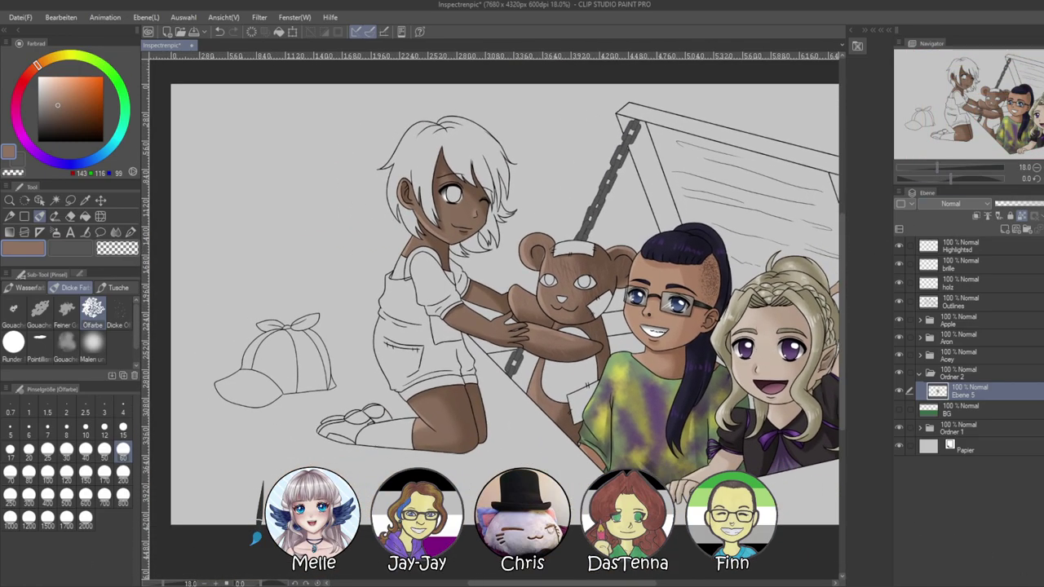
scroll(704, 328, "up", 5)
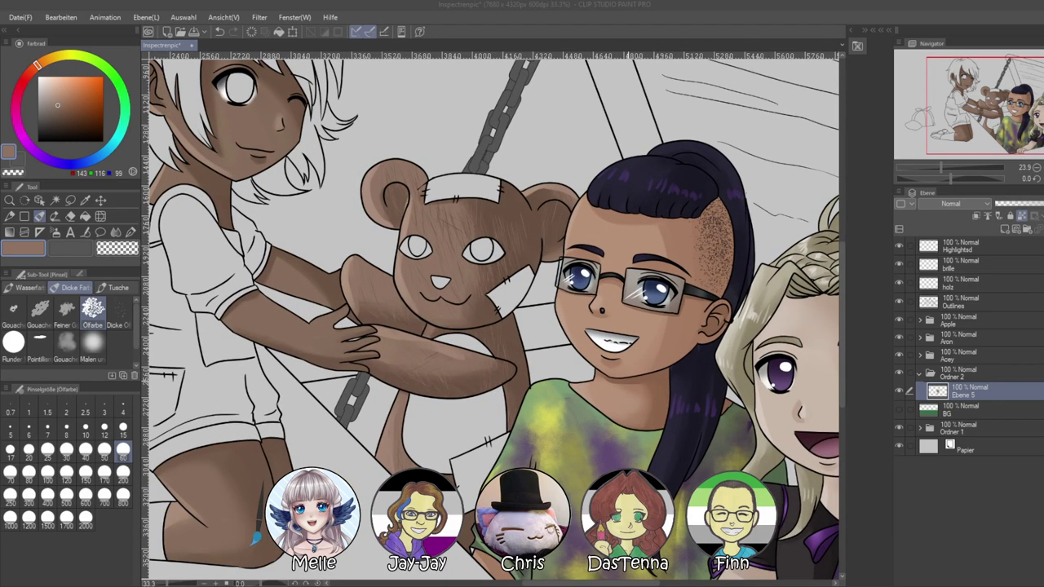
left_click(1004, 229)
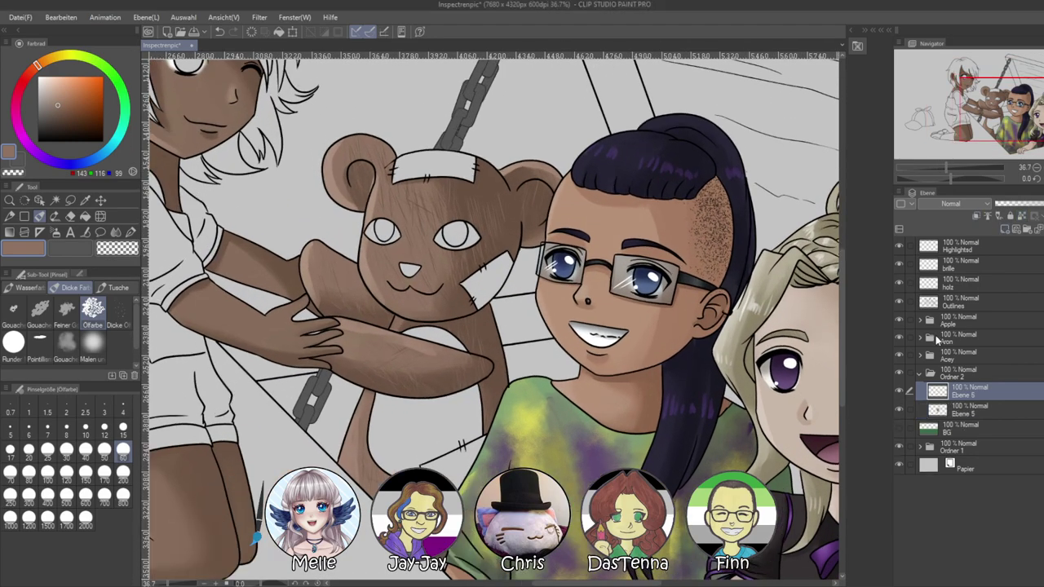
left_click(938, 302)
left_click(55, 200)
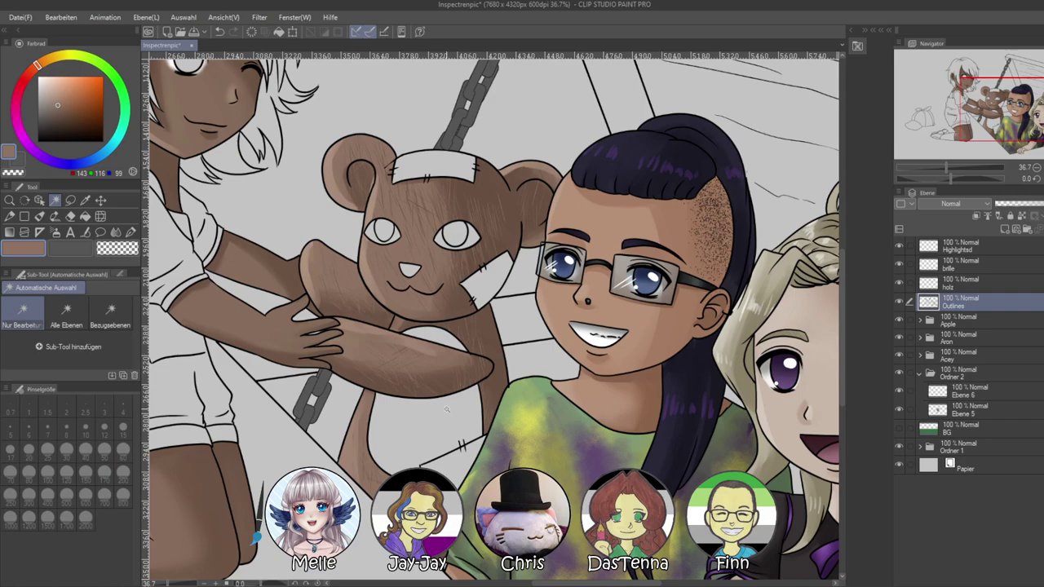
left_click(424, 432)
left_click(965, 392)
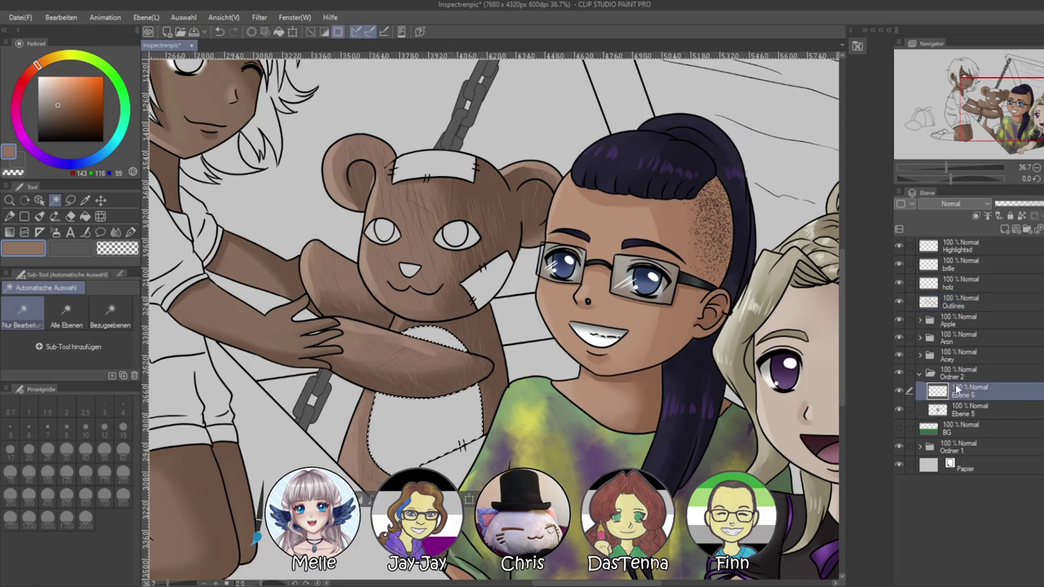
Fill the belly with light brown (RGB 172, 136, 114), lock the layer's transparent pixels and clear the selection
left_click(62, 99)
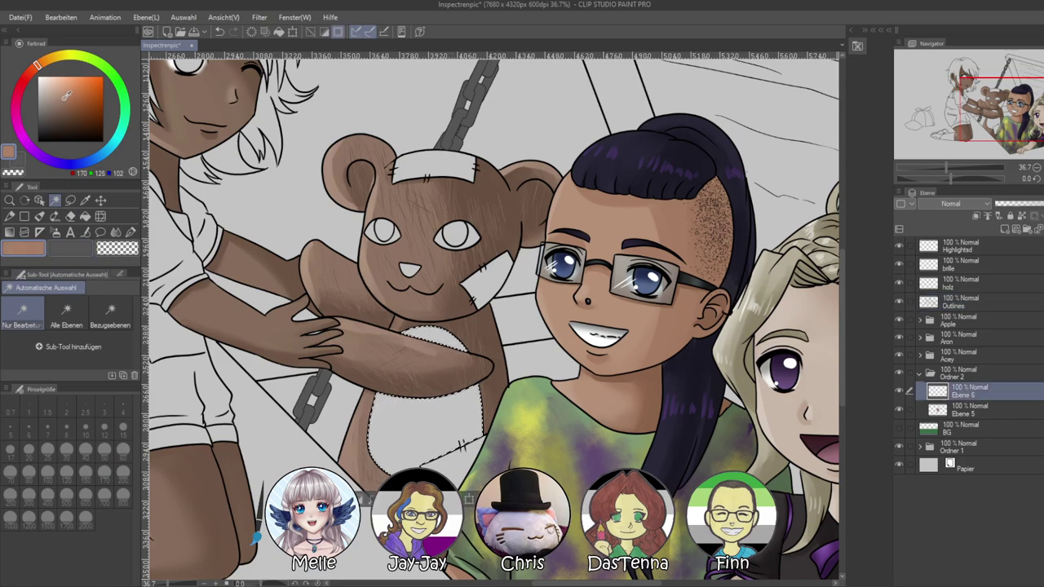
left_click(60, 93)
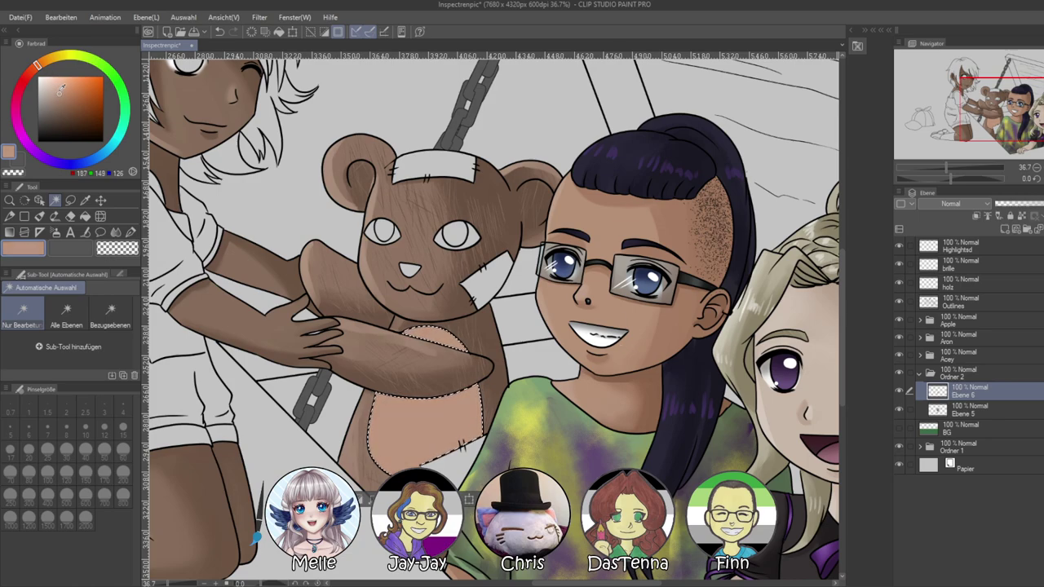
left_click(62, 85)
left_click(65, 97)
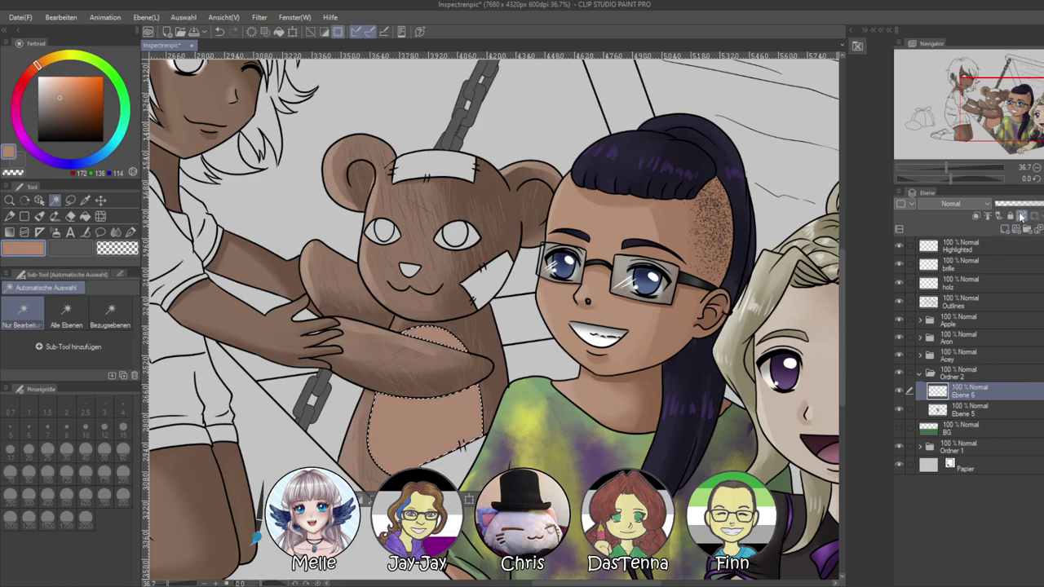
key("ctrl+d")
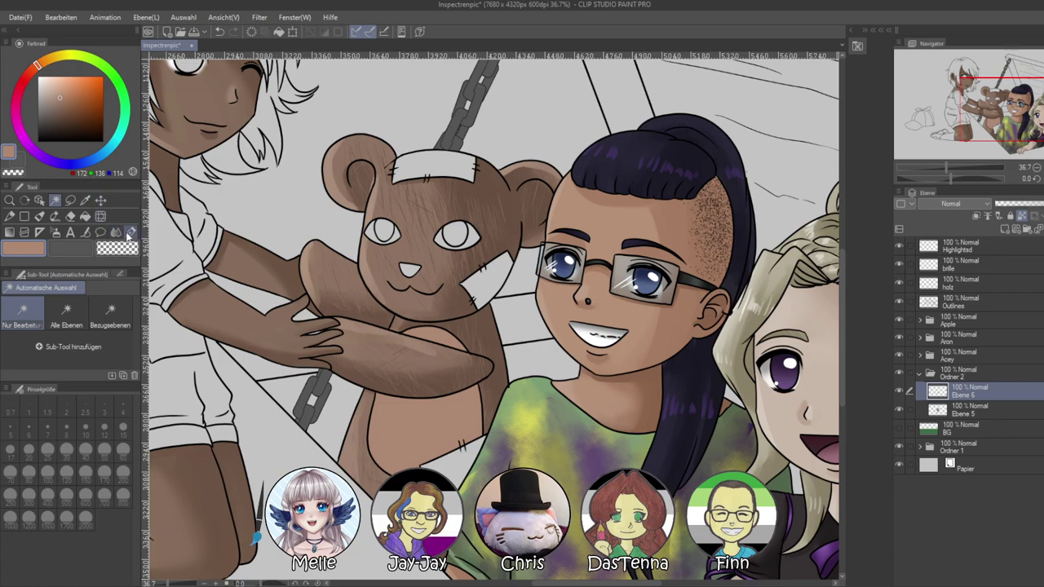
Shade the belly around the arm in brown (RGB 112, 80, 59) with the oil paint brush at size 200, and soften the shading
left_click(128, 231)
left_click(69, 112)
left_click(54, 216)
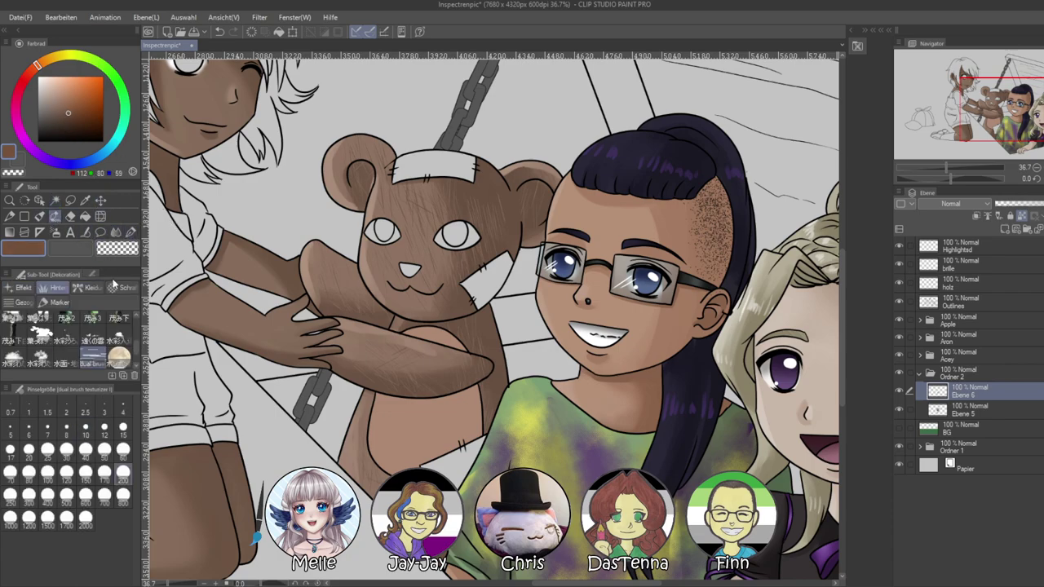
left_click(39, 217)
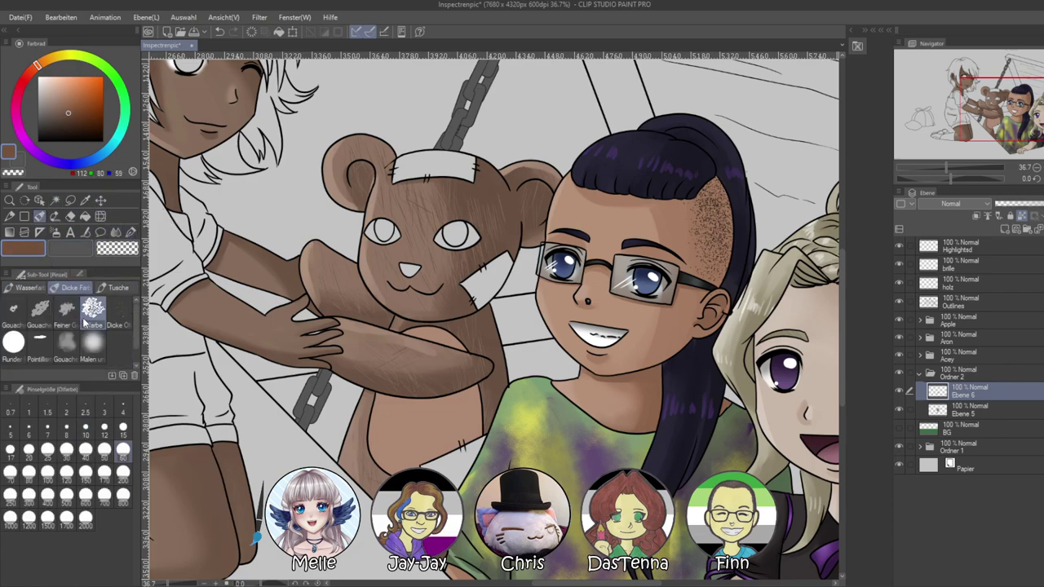
left_click(124, 475)
mouse_move(445, 377)
left_mouse_down()
mouse_move(451, 465)
mouse_move(472, 389)
left_mouse_up()
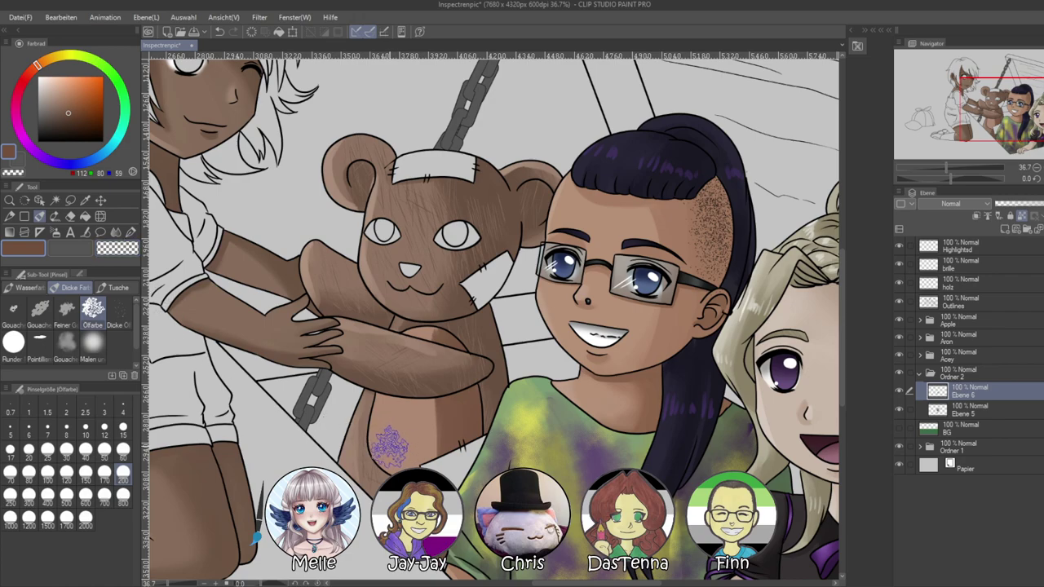
left_click(391, 445, "alt")
mouse_move(414, 391)
left_mouse_down()
mouse_move(439, 368)
mouse_move(462, 366)
mouse_move(474, 395)
left_mouse_up()
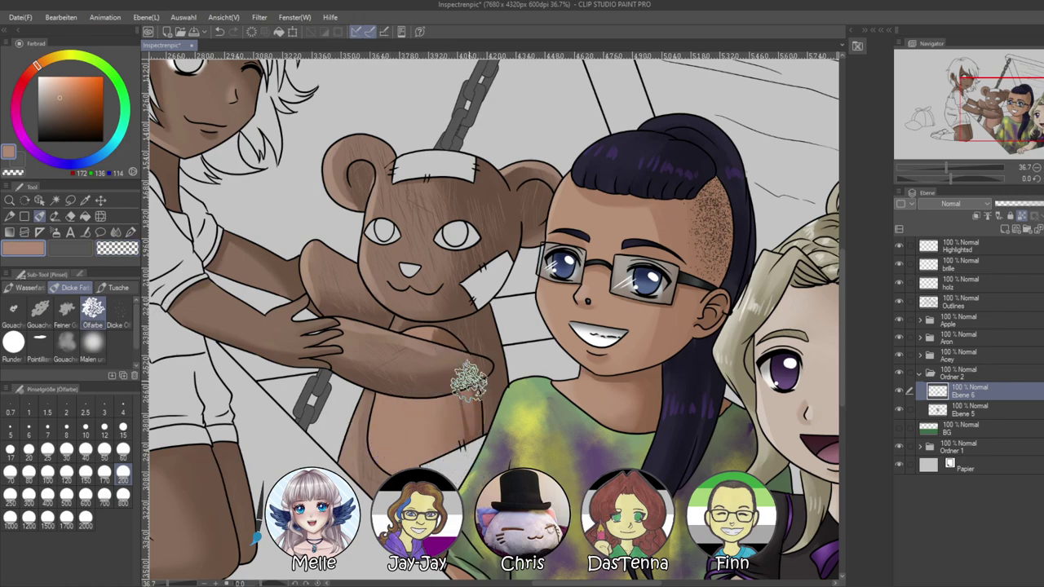
left_click(116, 233)
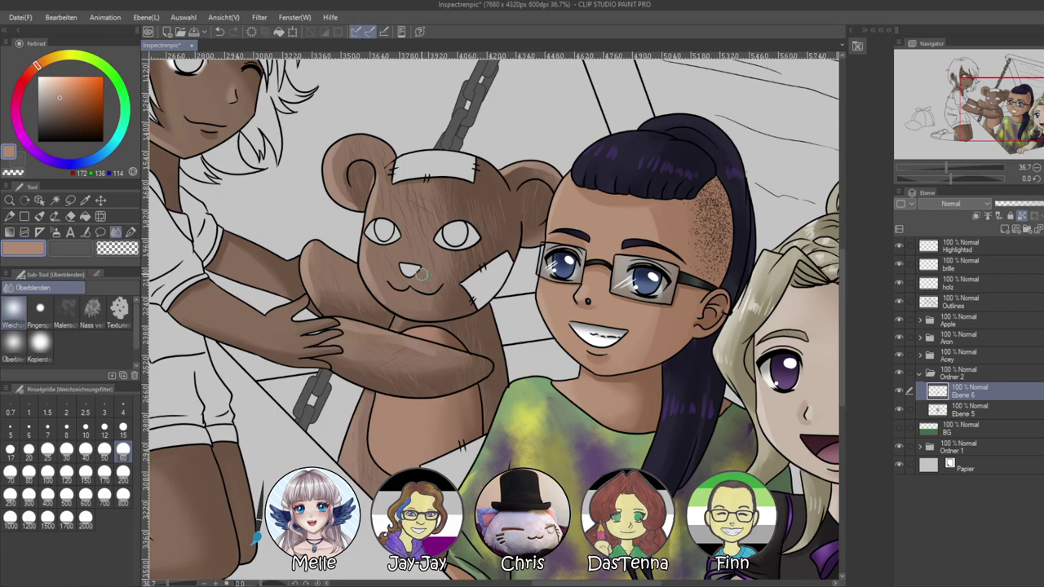
left_click(421, 301, "alt")
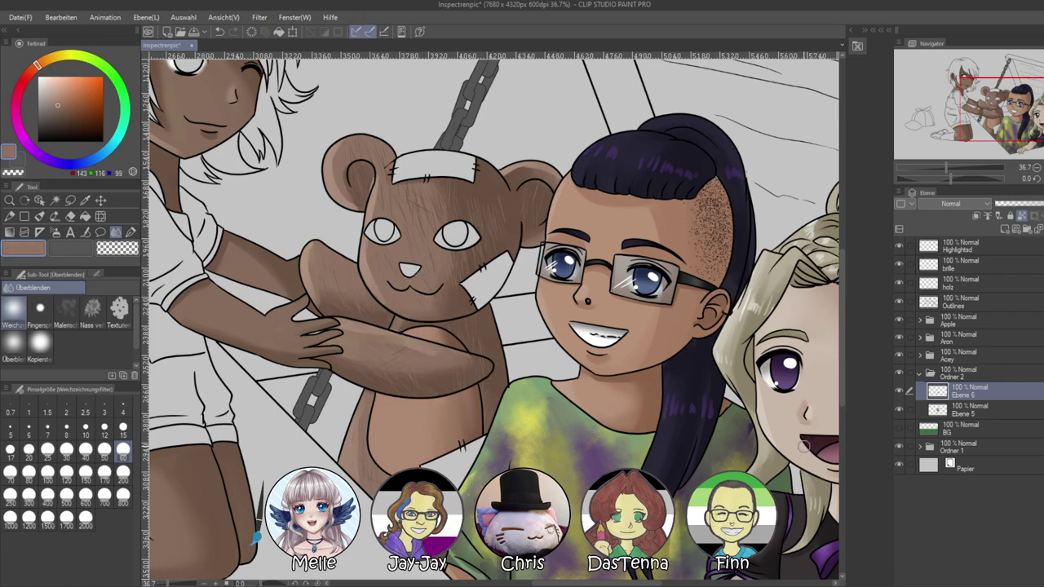
Auto-select the bear's forehead patch from the Outlines layer and fill it with muted red (RGB 152, 74, 75) on the belly's layer
left_click(55, 200)
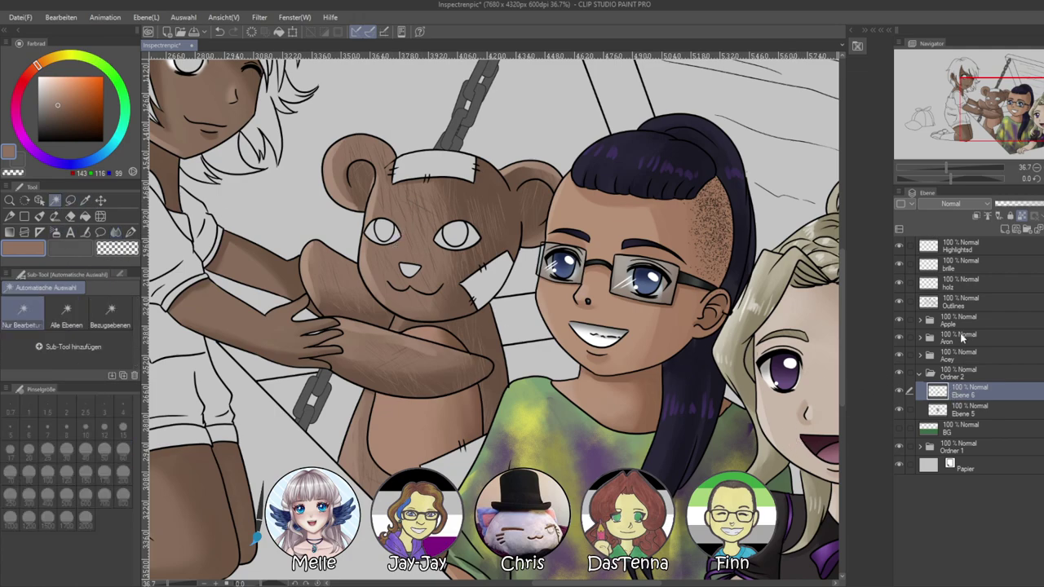
left_click(950, 303)
left_click(433, 171)
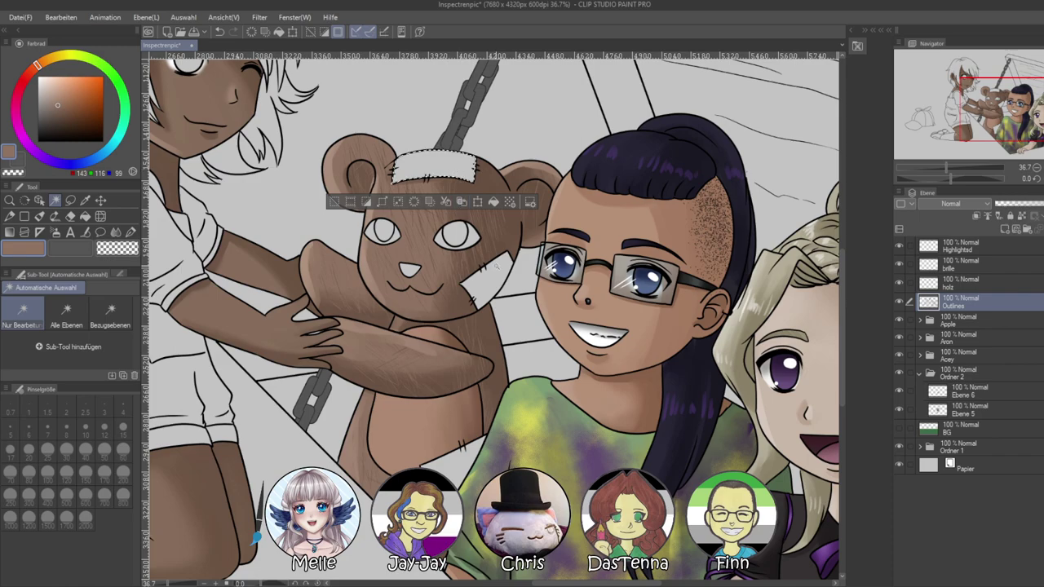
left_click(960, 391)
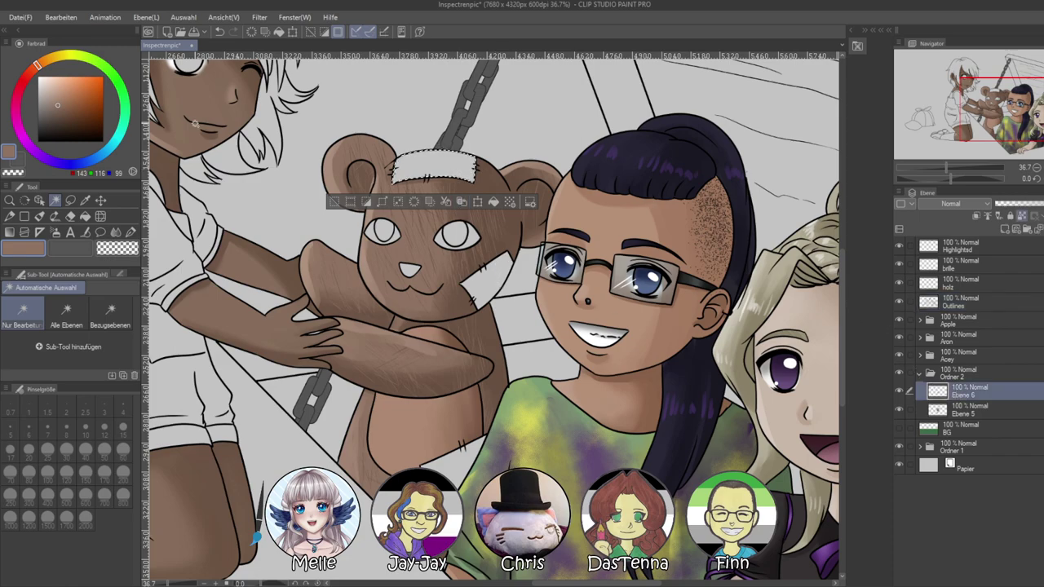
left_click(16, 90)
left_click(70, 101)
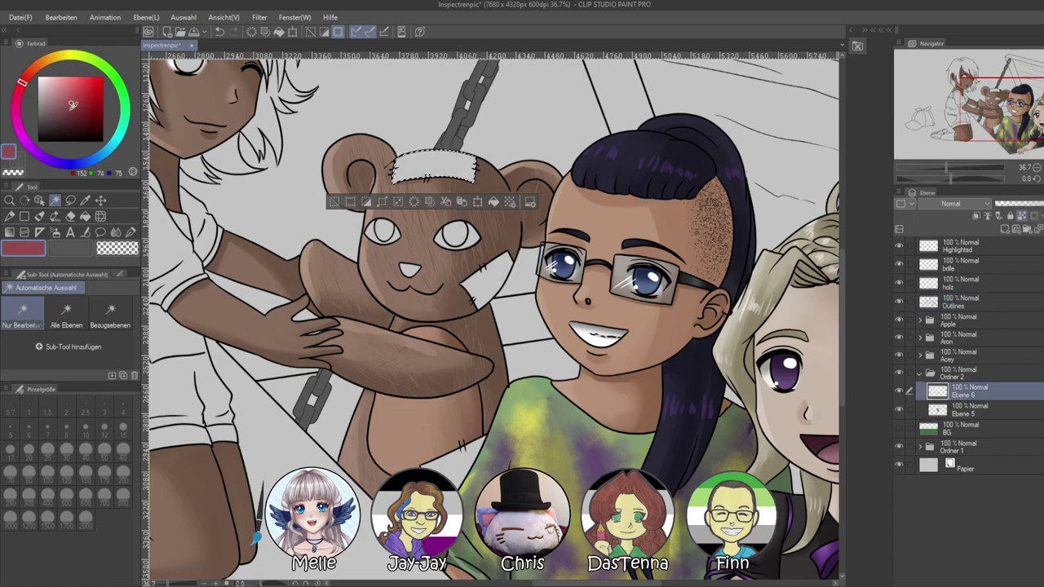
left_click(130, 233)
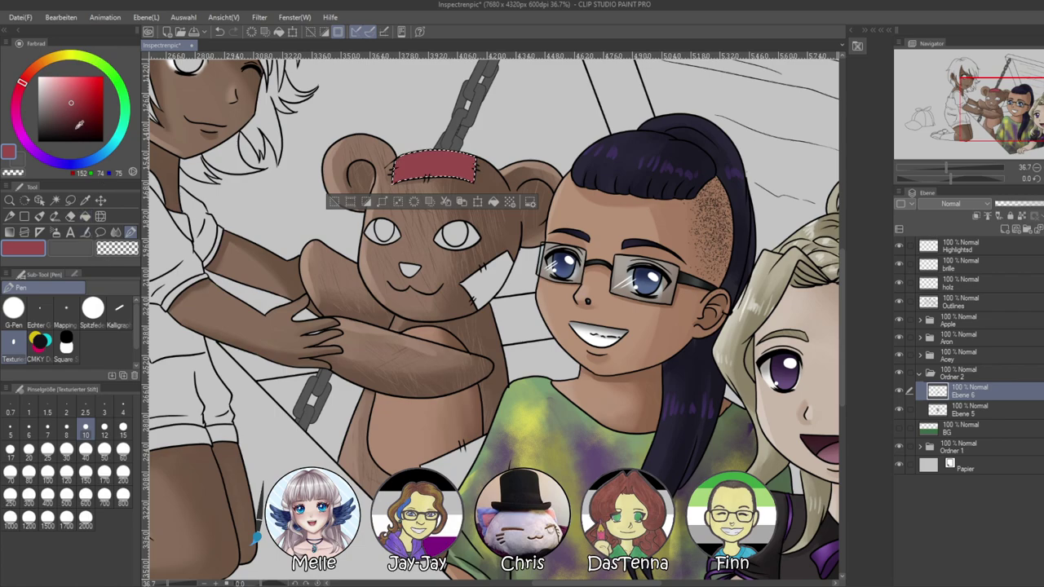
Shade the forehead patch in dark red (RGB 103, 52, 53) with the oil paint brush at size 200 and clear the selection
left_click(69, 115)
key("b")
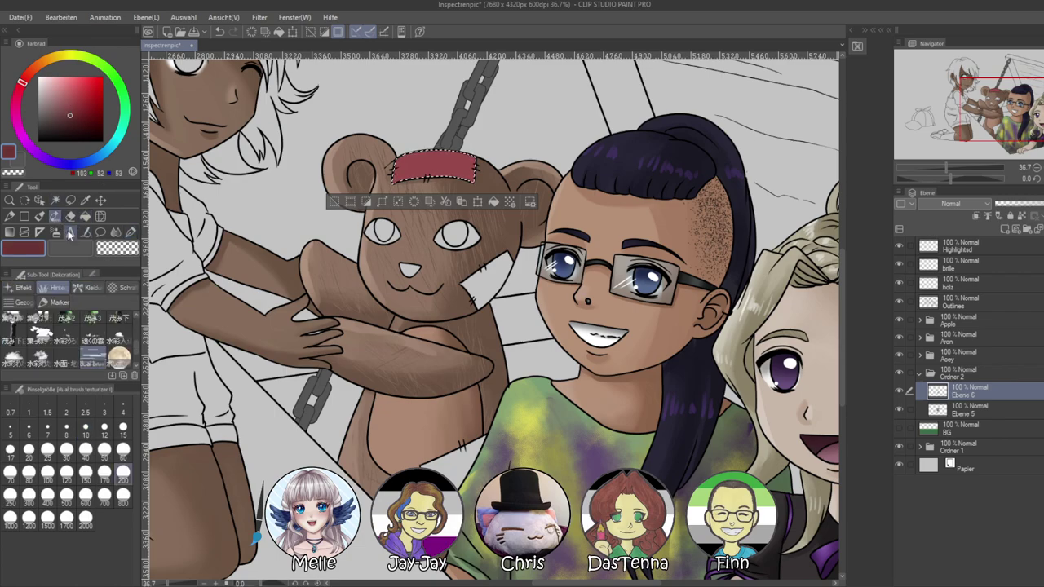
left_click(41, 217)
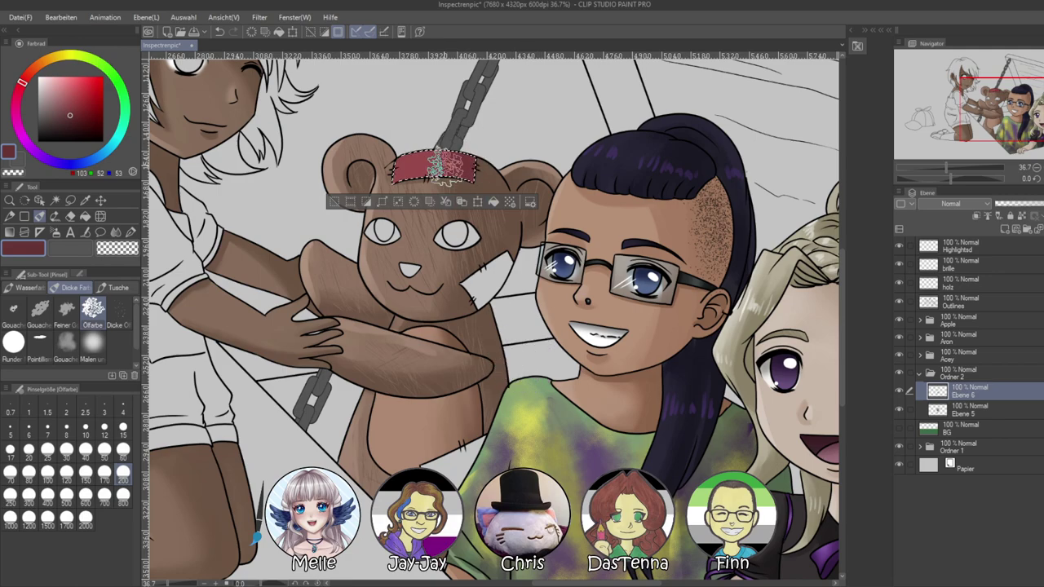
key("ctrl+d")
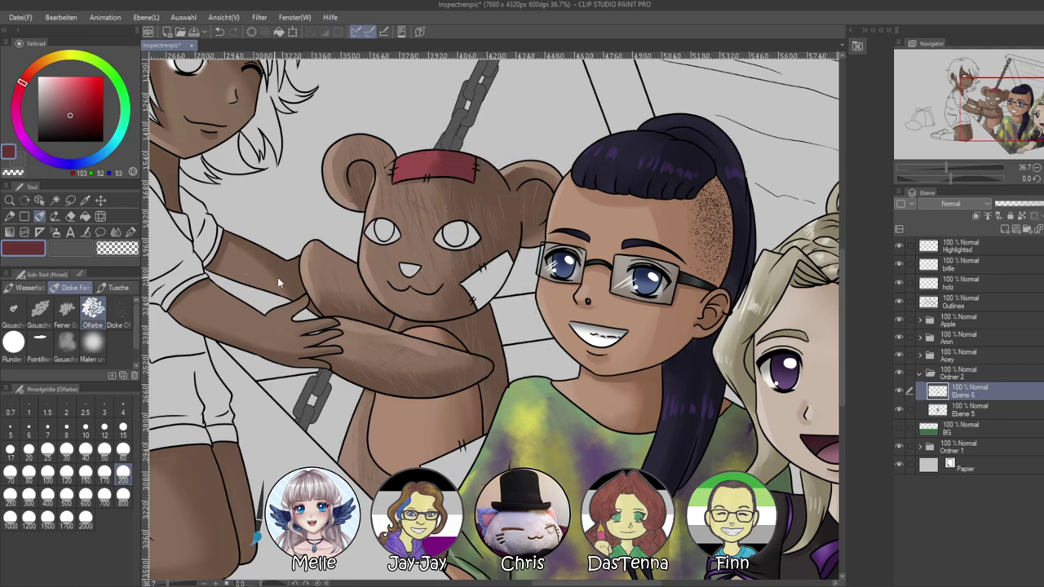
Auto-select the bear's cheek patch from the Outlines layer and fill it with dark green (RGB 51, 79, 50) on layer Ebene 6
left_click(962, 303)
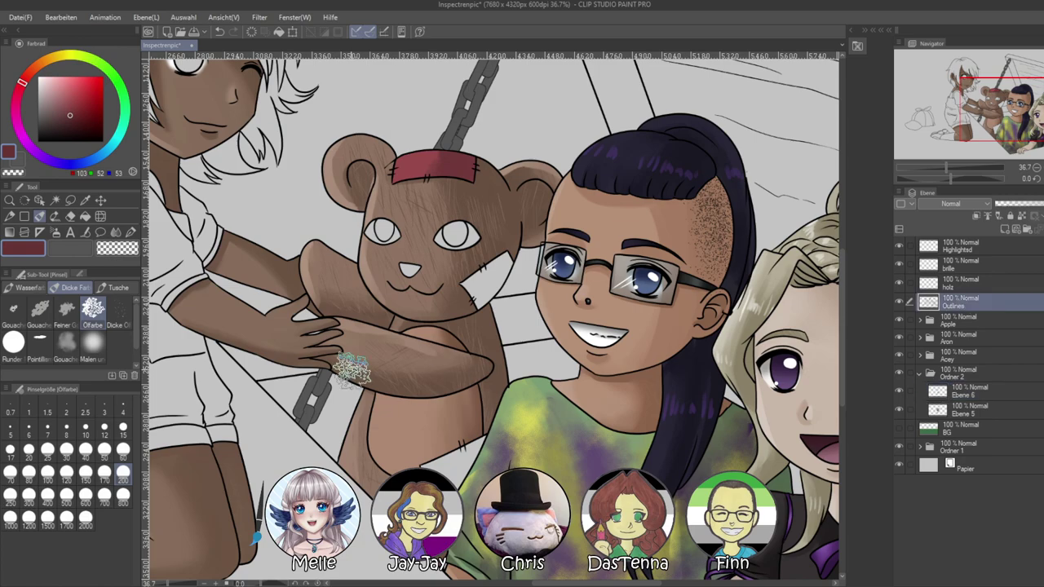
key("w")
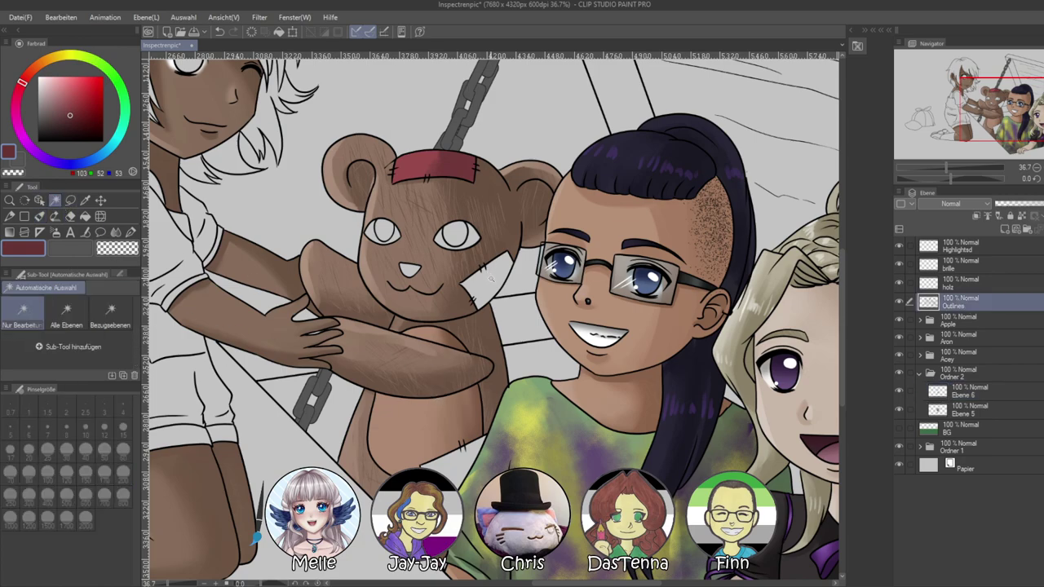
left_click(491, 279)
left_click(934, 397)
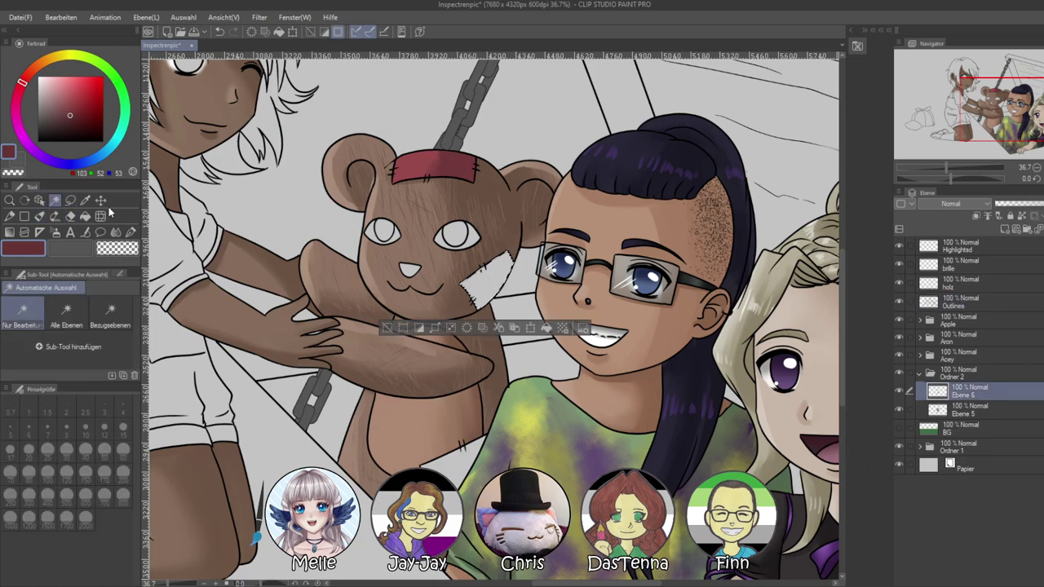
left_click(118, 81)
left_click(66, 119)
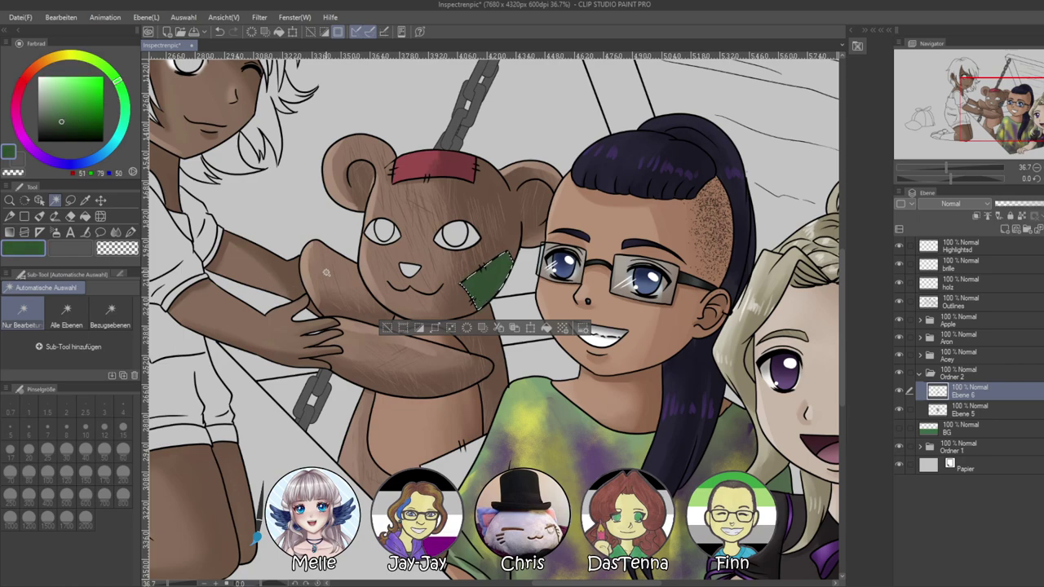
Paint lighter green (RGB 105, 159, 103) over the cheek patch with the oil paint brush at size 200, resampling greens from the patch
left_click(61, 101)
left_click(130, 232)
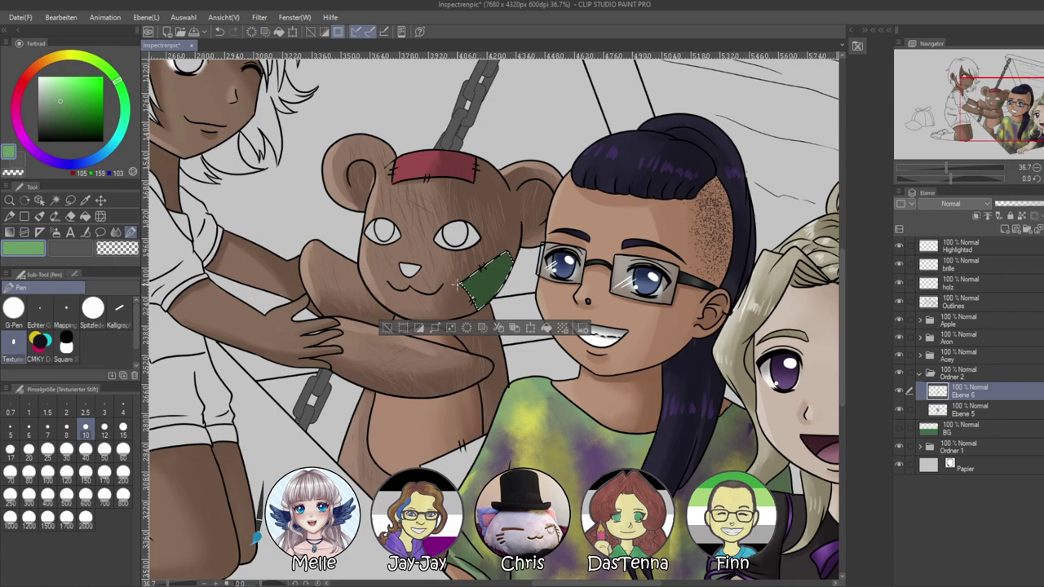
left_click(39, 216)
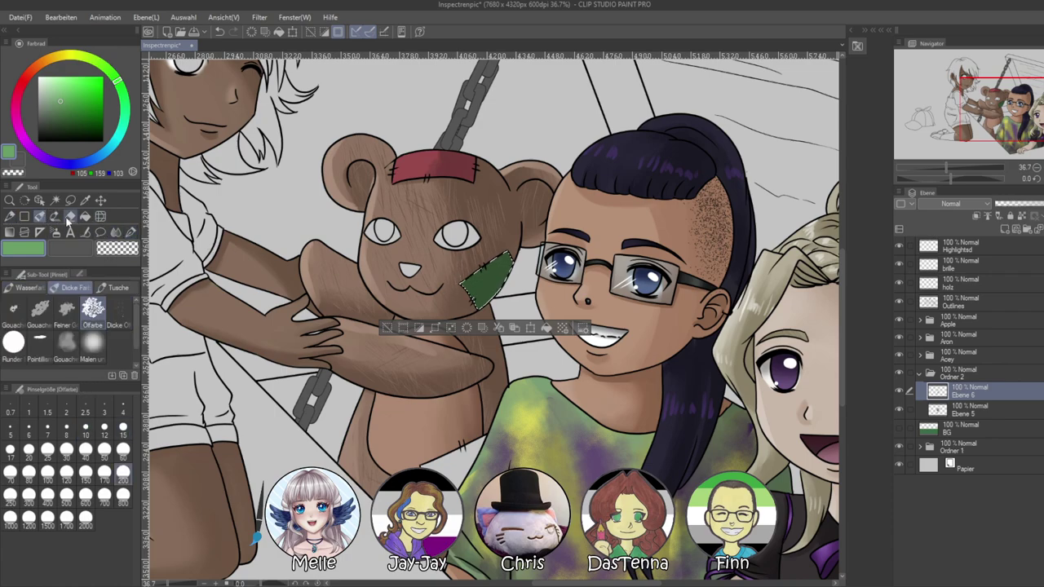
left_click_drag(487, 298, 476, 304)
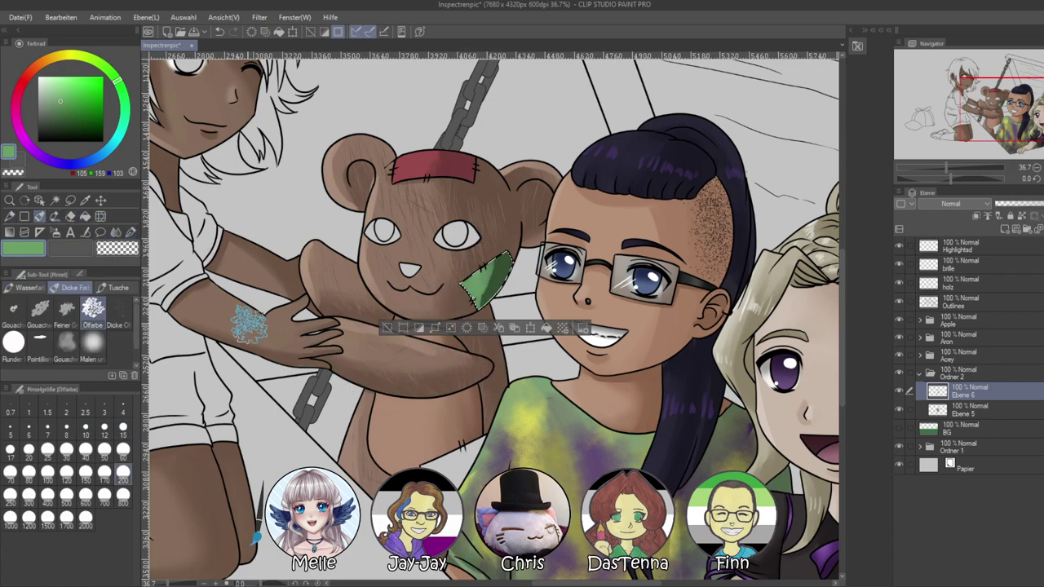
left_click(500, 268, "alt")
left_click(487, 281, "alt")
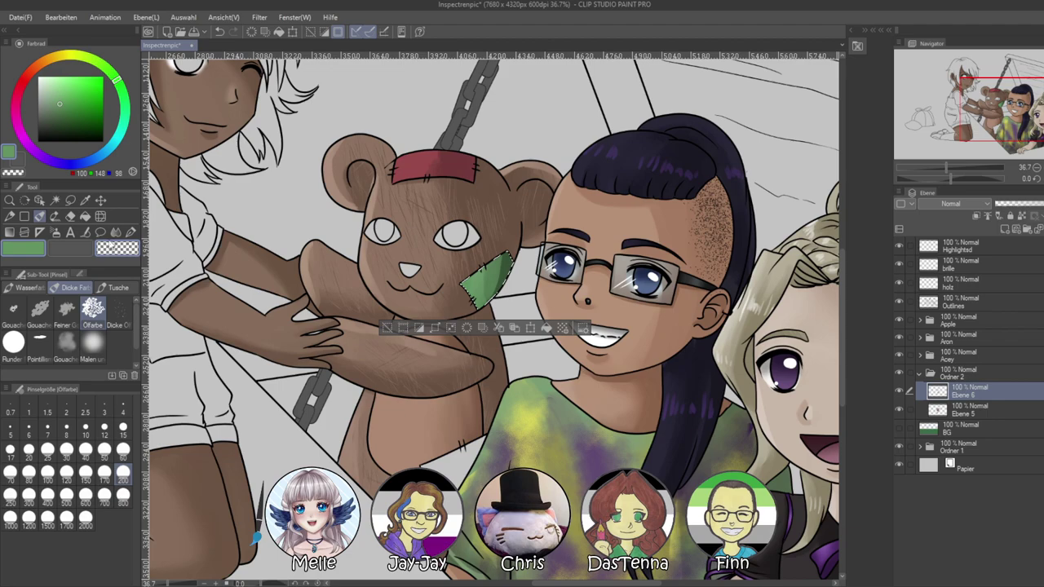
Blend the greens of the cheek patch with the painterly blending brush at size 150 and clear the selection
left_click(130, 233)
left_click(115, 233)
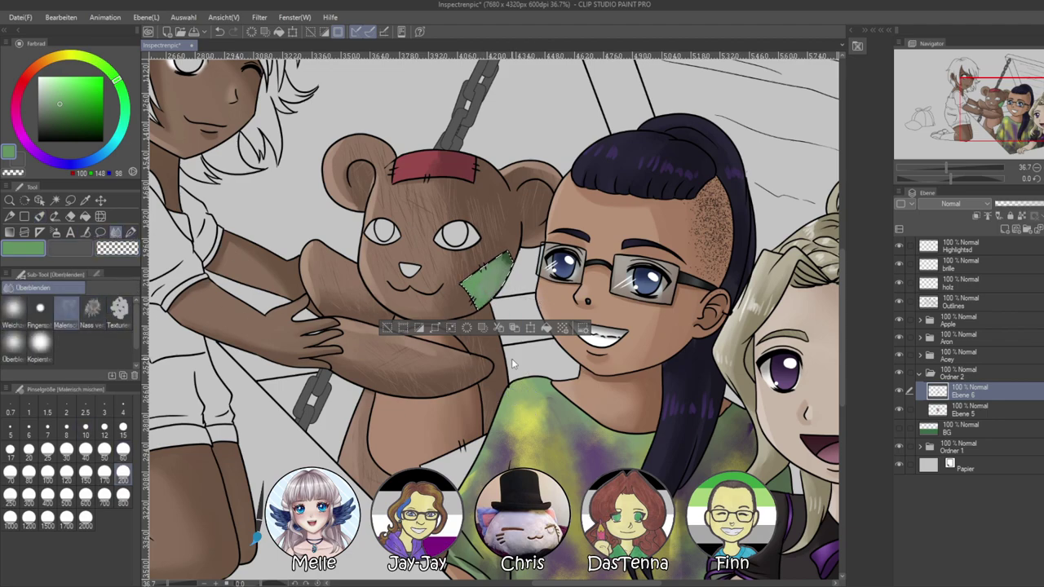
left_click(86, 477)
mouse_move(489, 284)
left_mouse_down()
mouse_move(509, 258)
mouse_move(489, 277)
left_mouse_up()
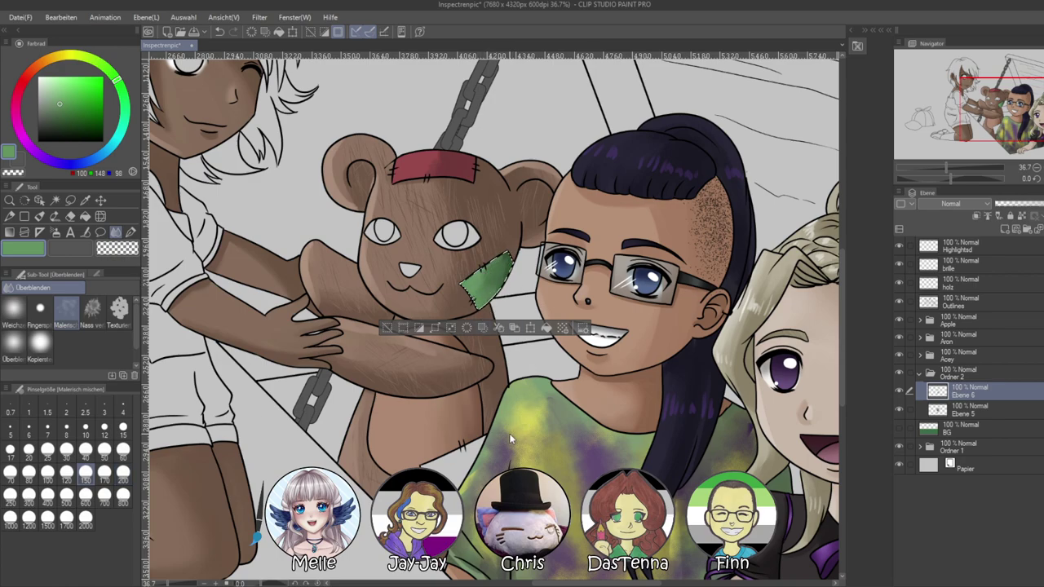
key("ctrl+d")
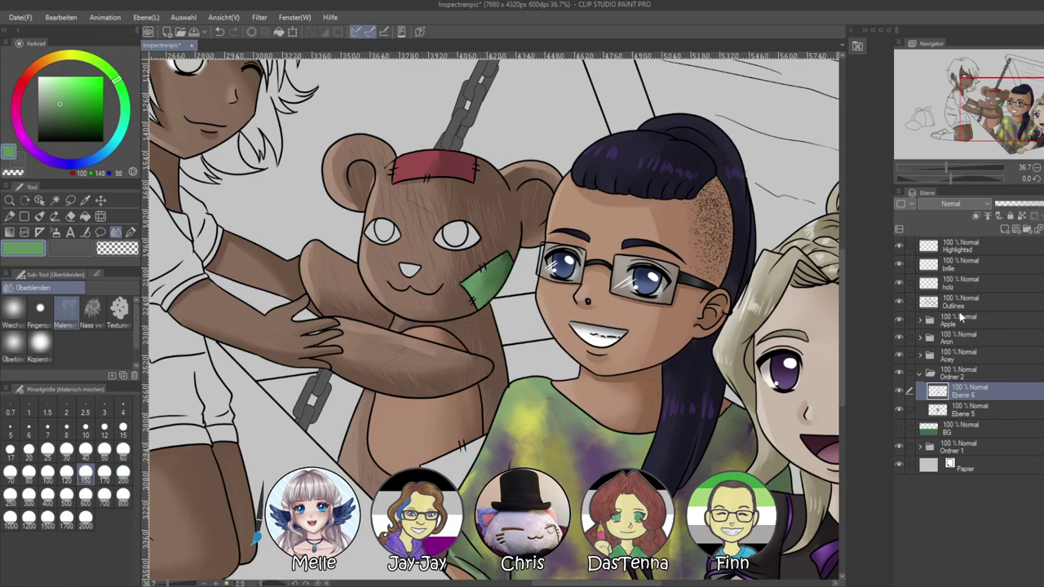
Auto-select the patch on the bear's lower belly from the Outlines layer and fill it with orange (RGB 192, 121, 88) on layer Ebene 6
left_click(959, 304)
left_click(54, 200)
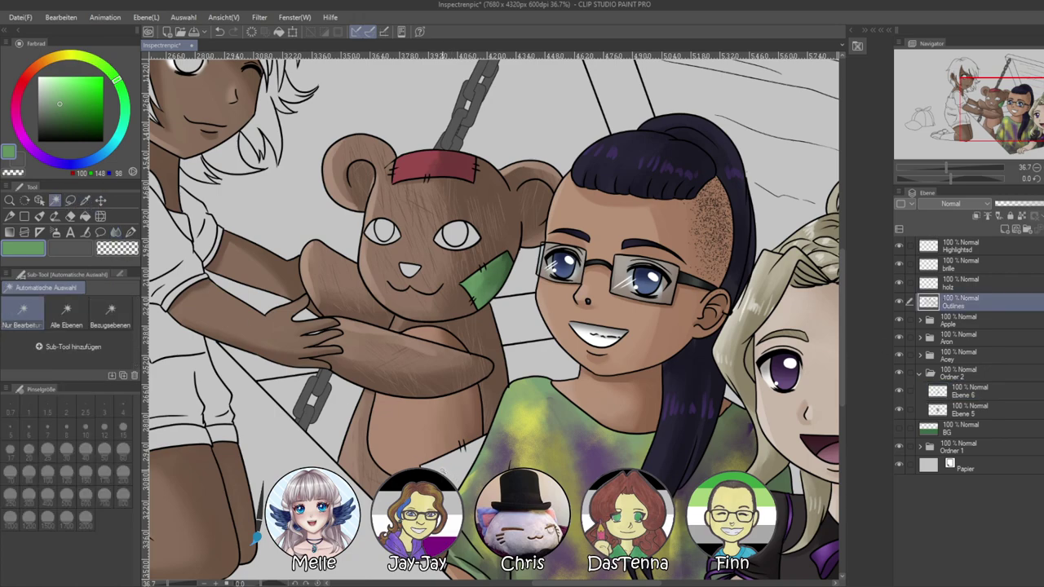
left_click(952, 393)
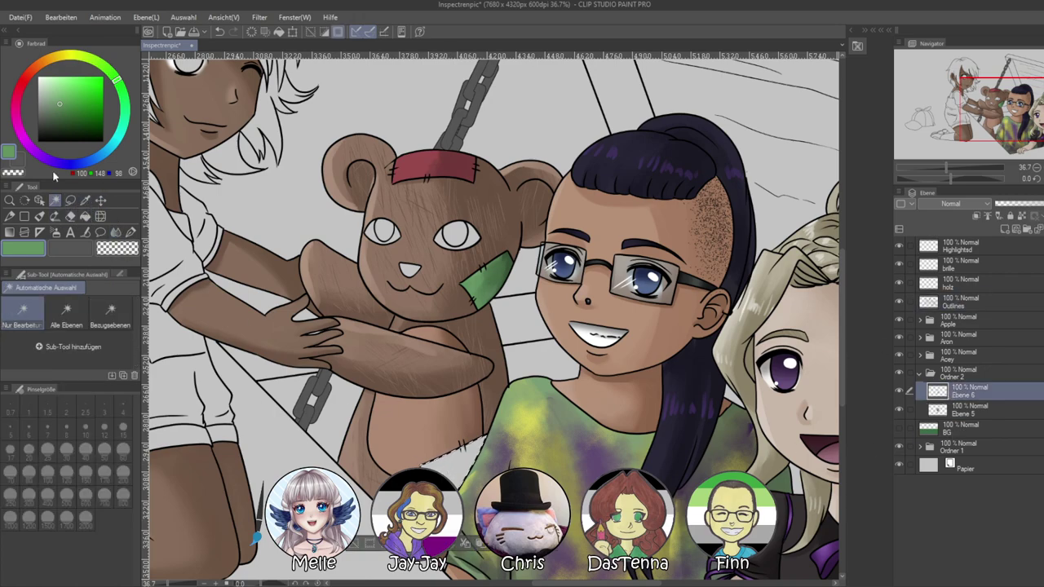
left_click_drag(44, 62, 35, 70)
left_click(72, 107)
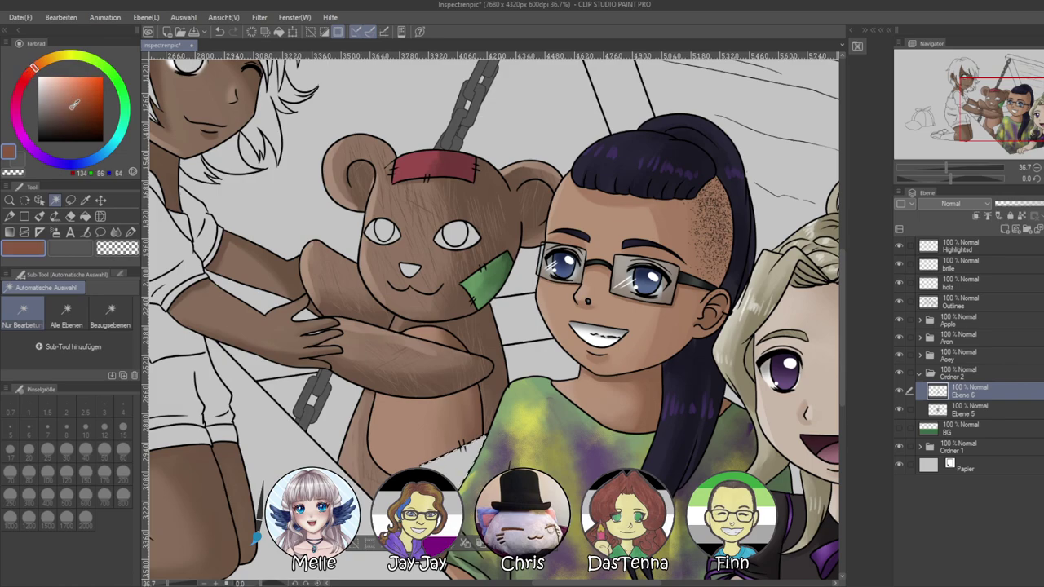
left_click_drag(73, 104, 73, 93)
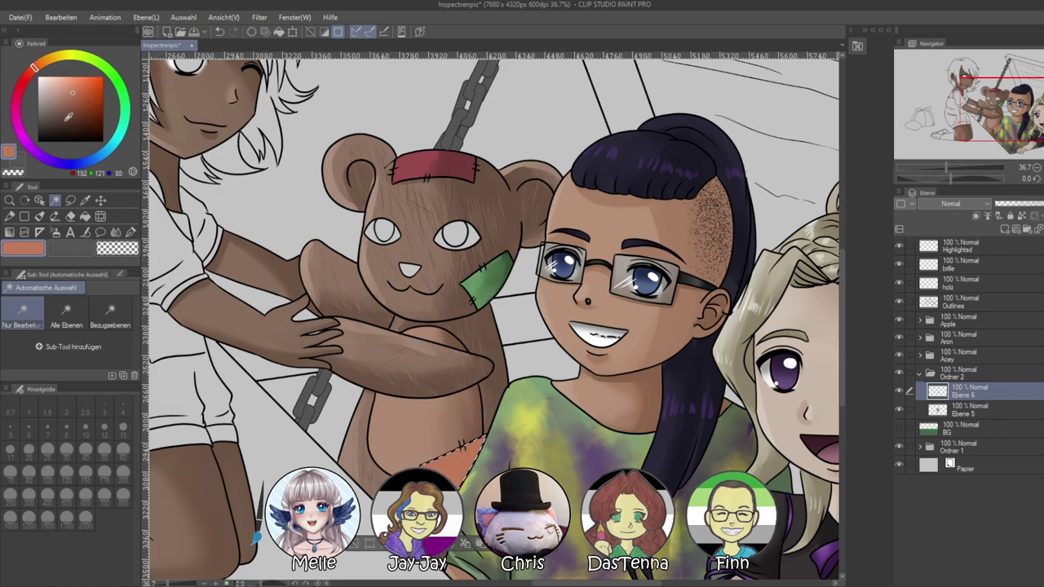
Shade the orange belly patch in reddish brown (RGB 130, 70, 43) with the oil paint brush, blend the shading and clear the selection
left_click(80, 107)
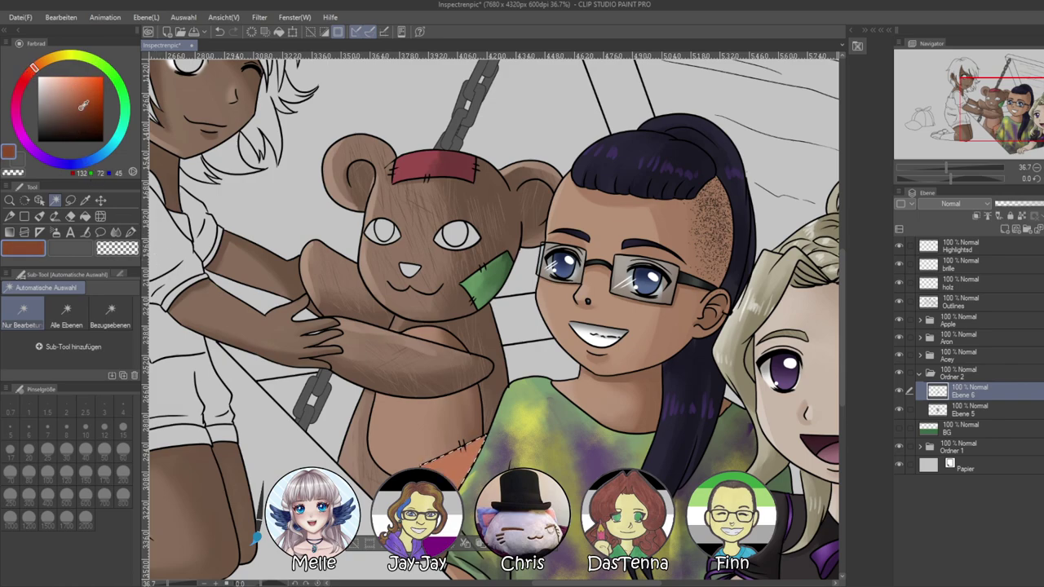
left_click(39, 216)
mouse_move(480, 440)
left_mouse_down()
mouse_move(468, 489)
mouse_move(463, 467)
left_mouse_up()
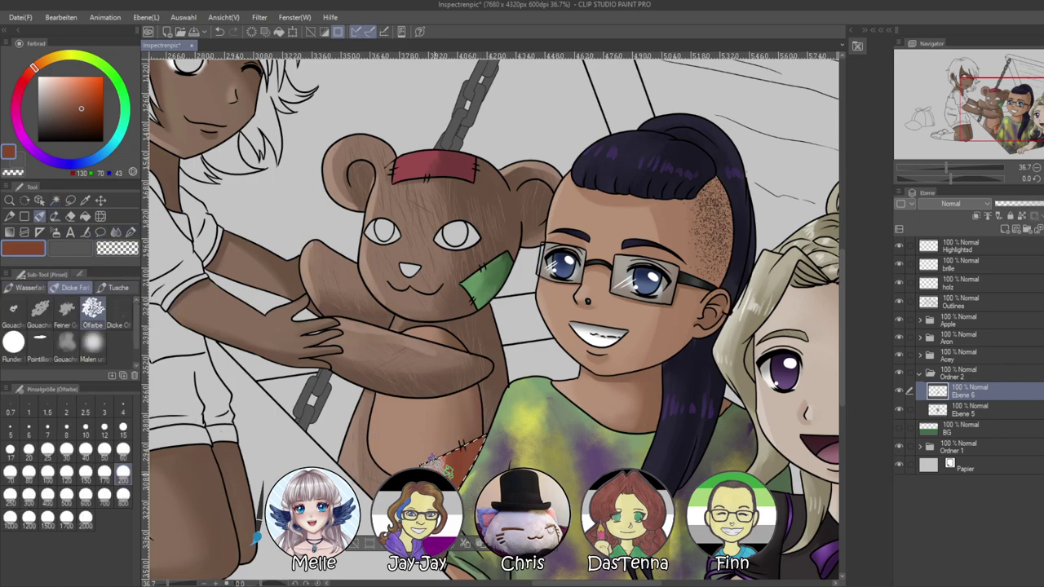
left_click(115, 232)
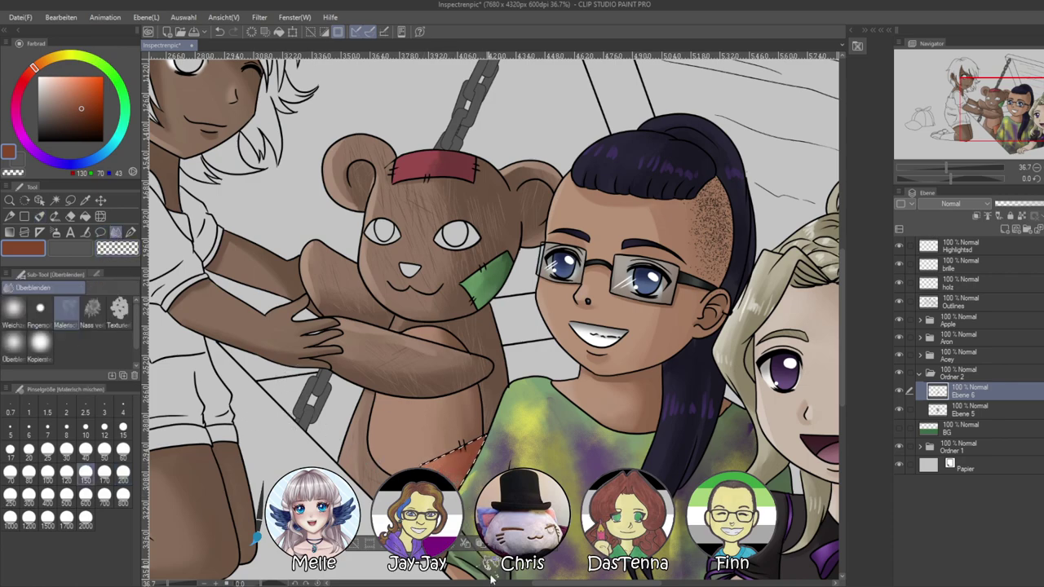
key("ctrl+d")
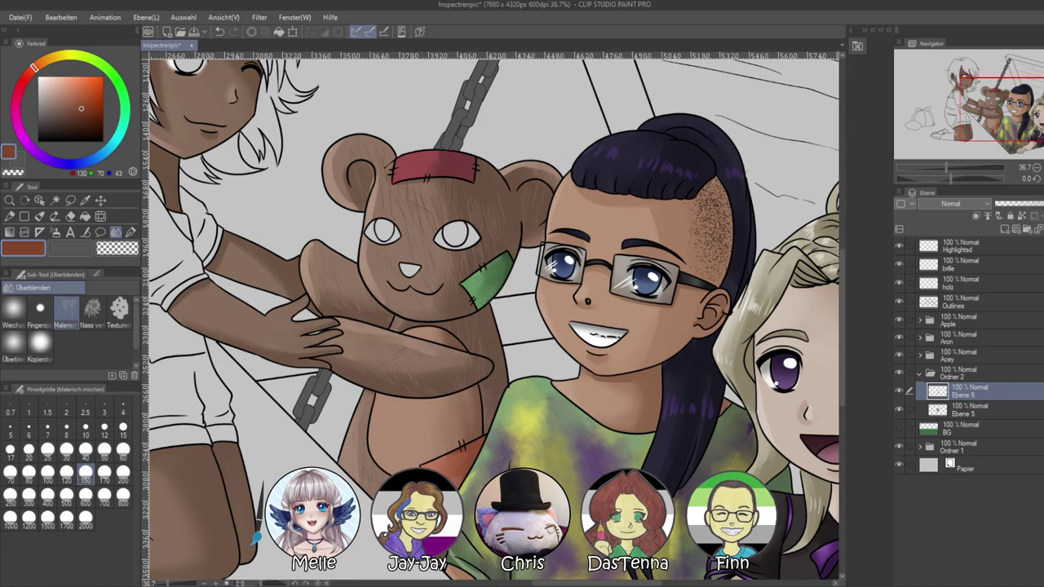
Auto-select the bear's nose from the Outlines layer and add a new layer above the patches' layer
left_click(952, 304)
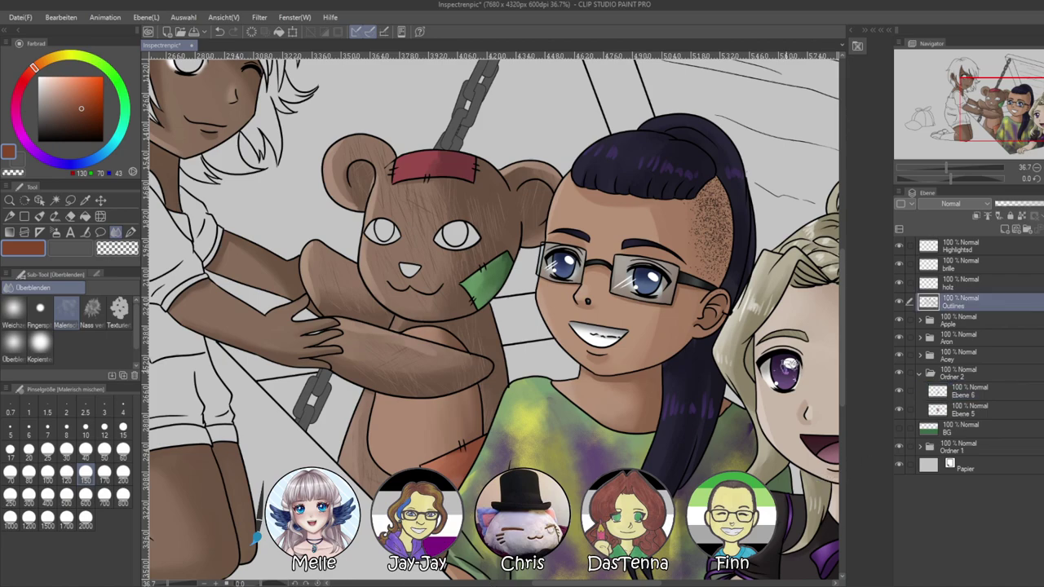
left_click(55, 200)
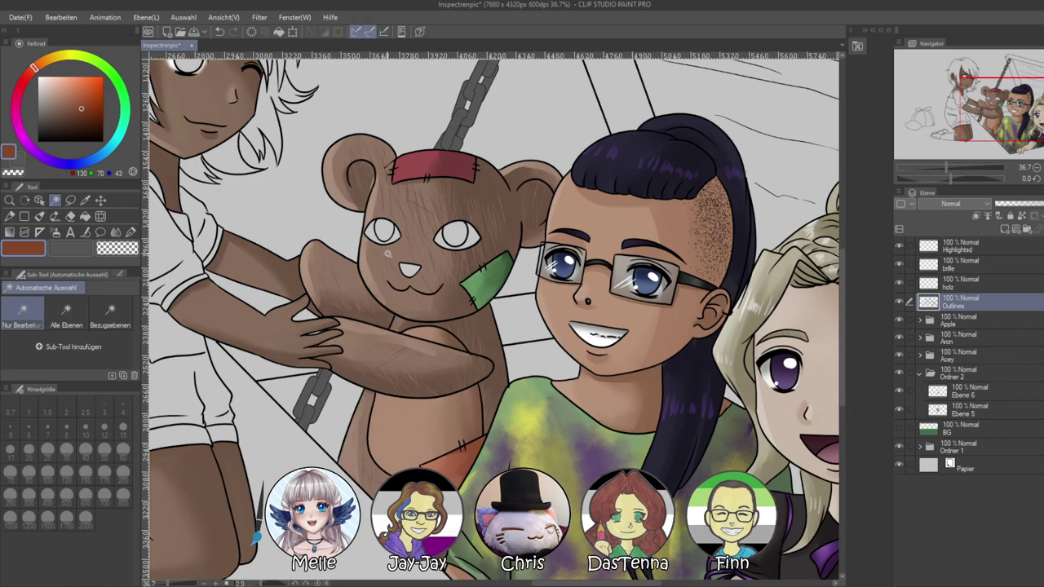
left_click(408, 268)
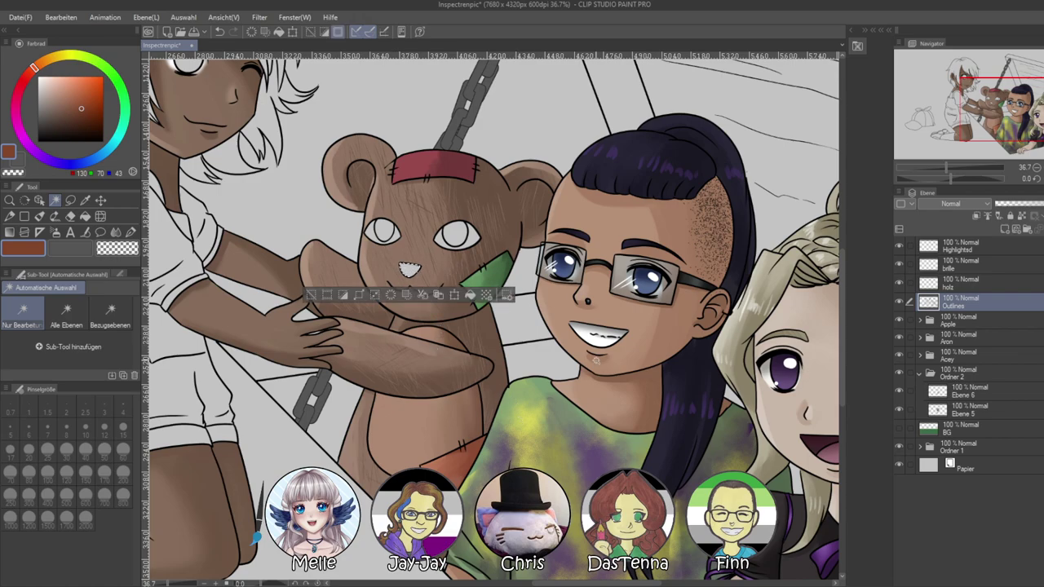
left_click(969, 391)
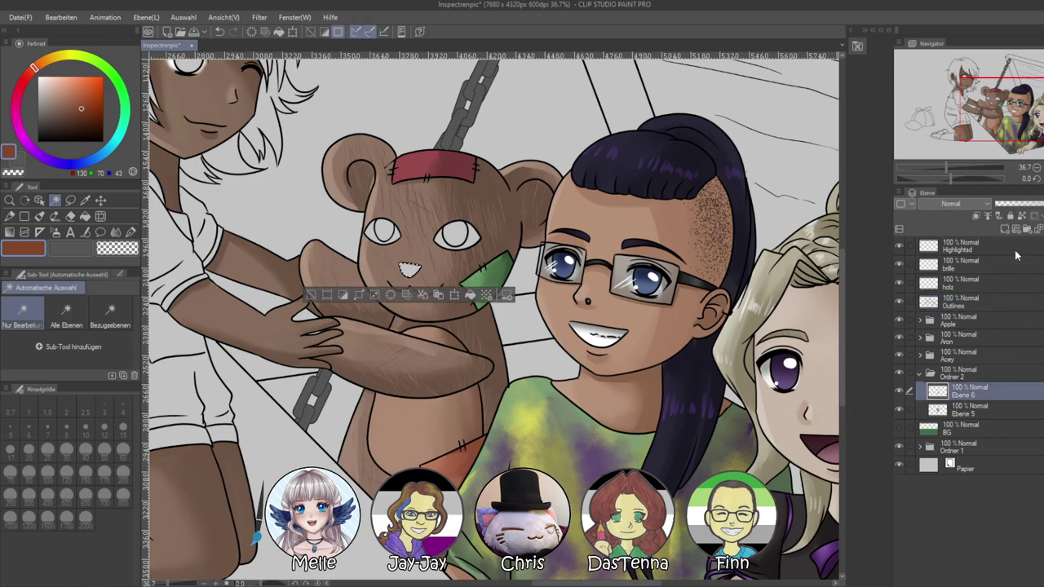
left_click(1006, 230)
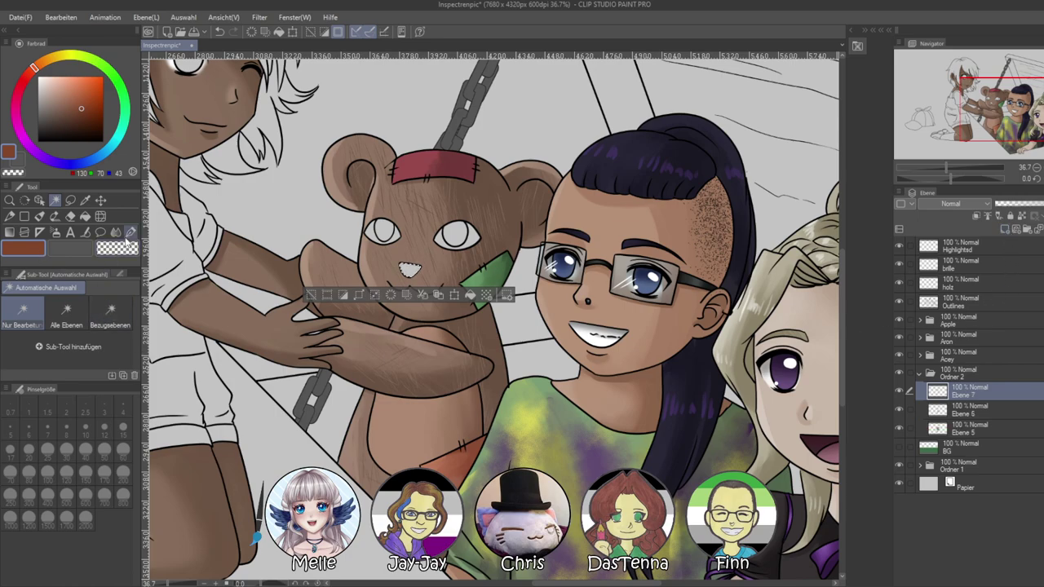
Fill the nose with very dark brown (RGB 30, 21, 16), clear the selection and lock the layer's transparent pixels
left_click(68, 133)
left_click(408, 269)
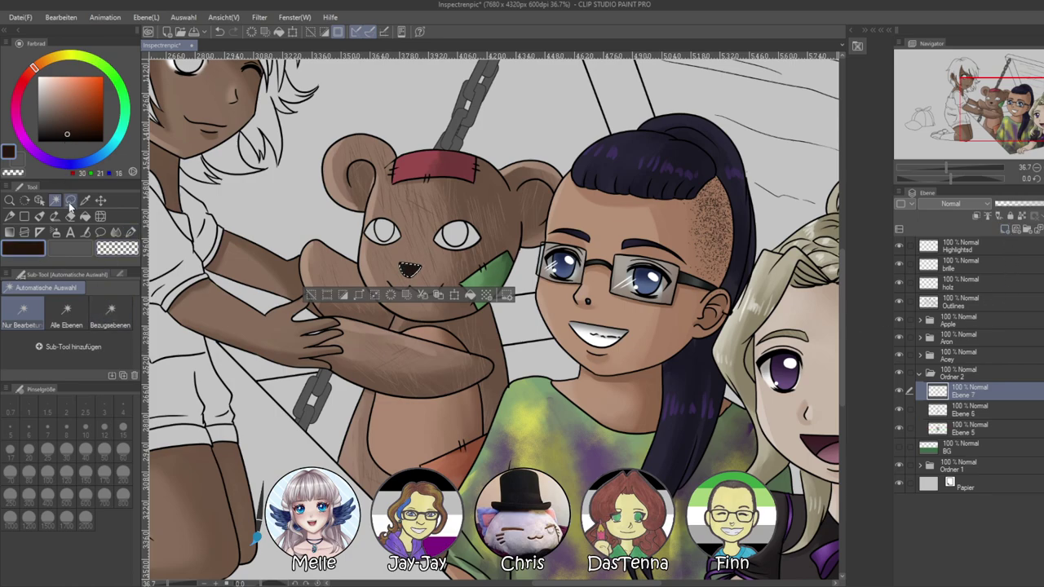
left_click_drag(946, 168, 961, 168)
key("ctrl+d")
left_click_drag(372, 242, 552, 331)
left_click(48, 128)
left_click(130, 232)
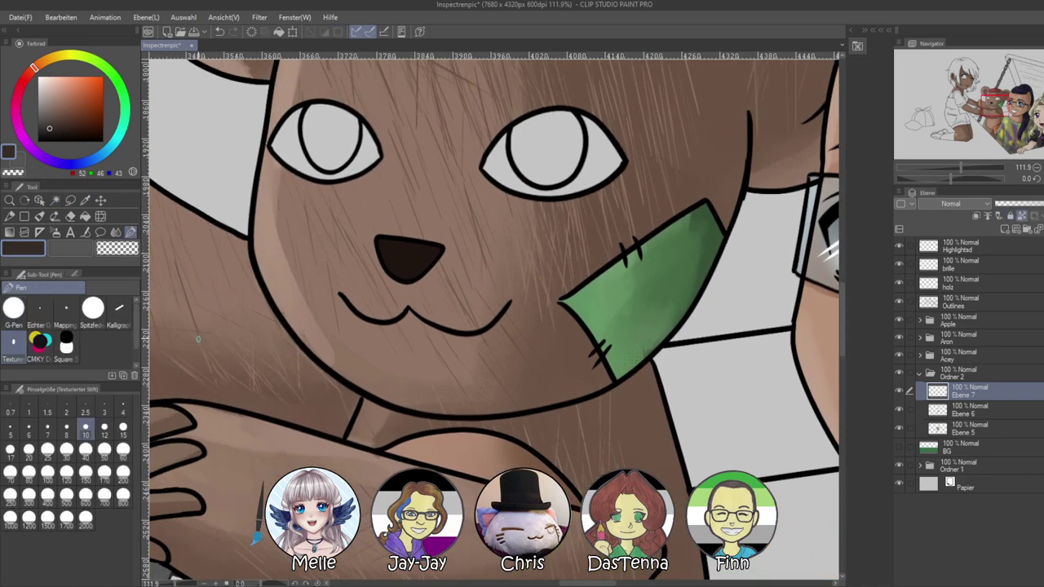
left_click(123, 448)
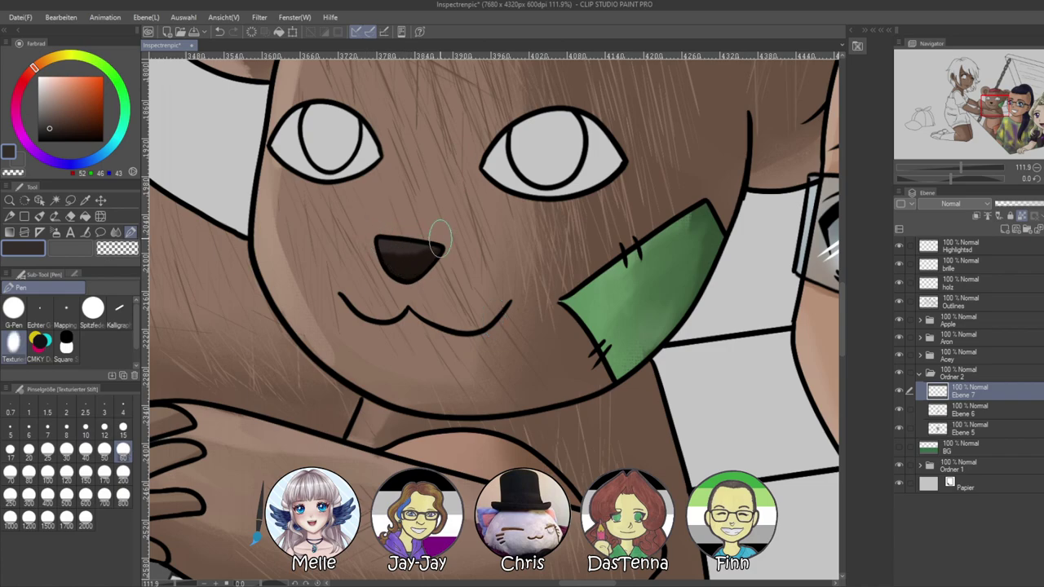
Paint a grey highlight (RGB 105, 103, 102) on the upper part of the nose with the oil paint brush at size 60
left_click(39, 108)
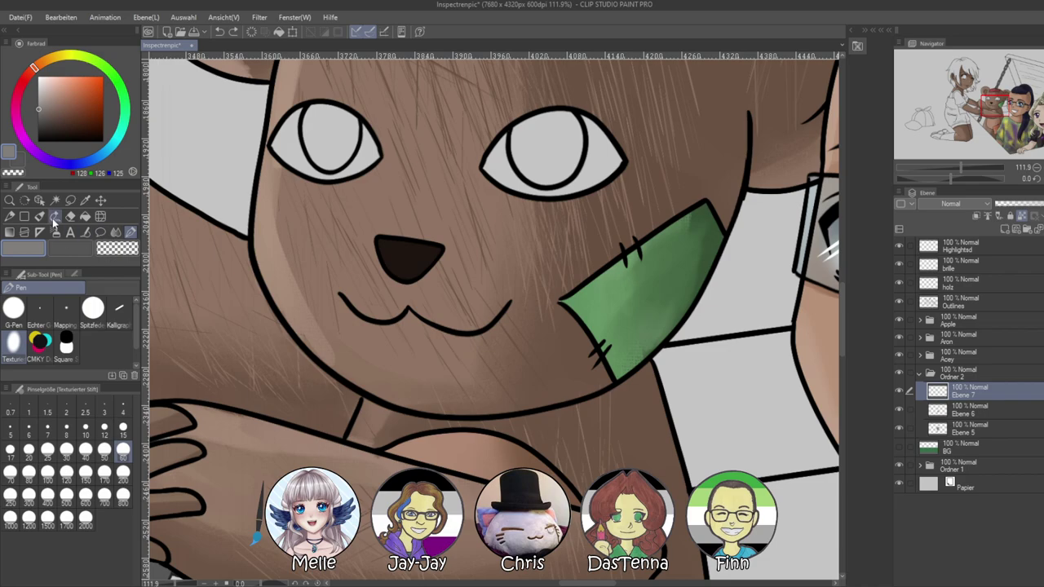
left_click(39, 216)
left_click(92, 307)
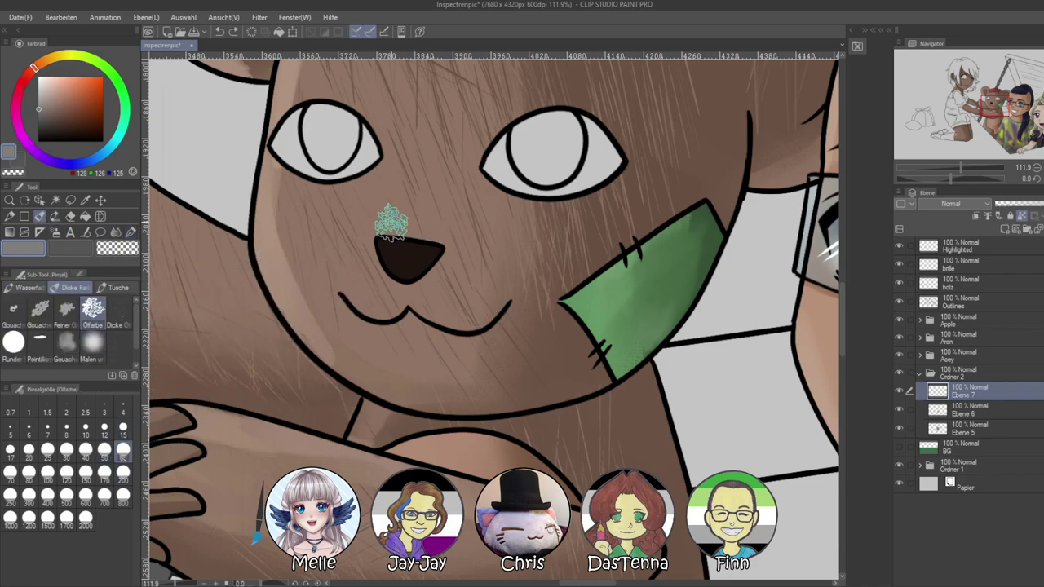
left_click(408, 249, "alt")
left_click_drag(64, 116, 39, 114)
mouse_move(391, 238)
left_mouse_down()
mouse_move(451, 244)
mouse_move(396, 248)
left_mouse_up()
key("ctrl+z")
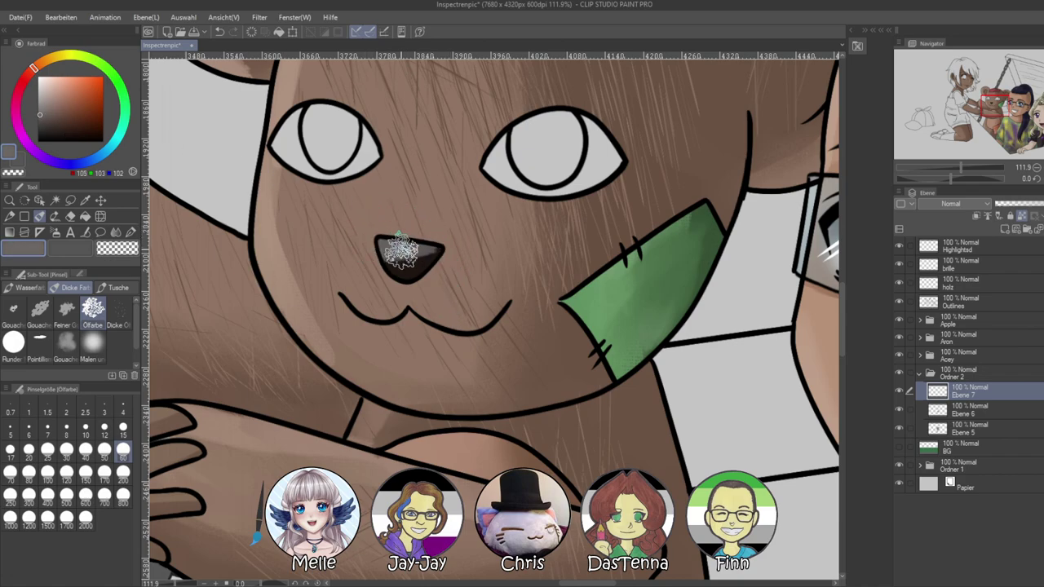
Soften the nose highlight into the dark base with the soft blur brush at size 15
left_click(116, 232)
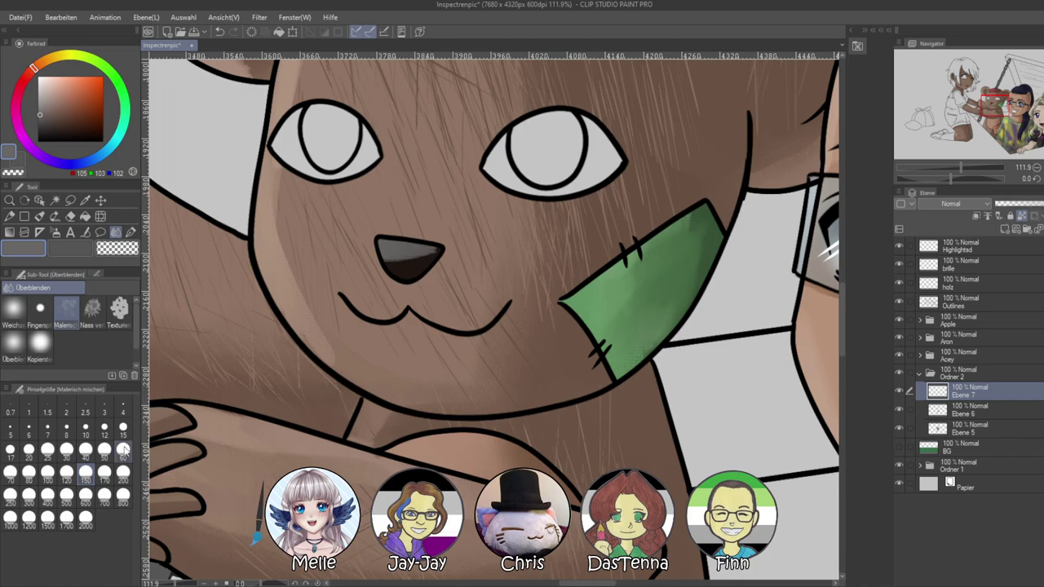
left_click(13, 308)
left_click(123, 427)
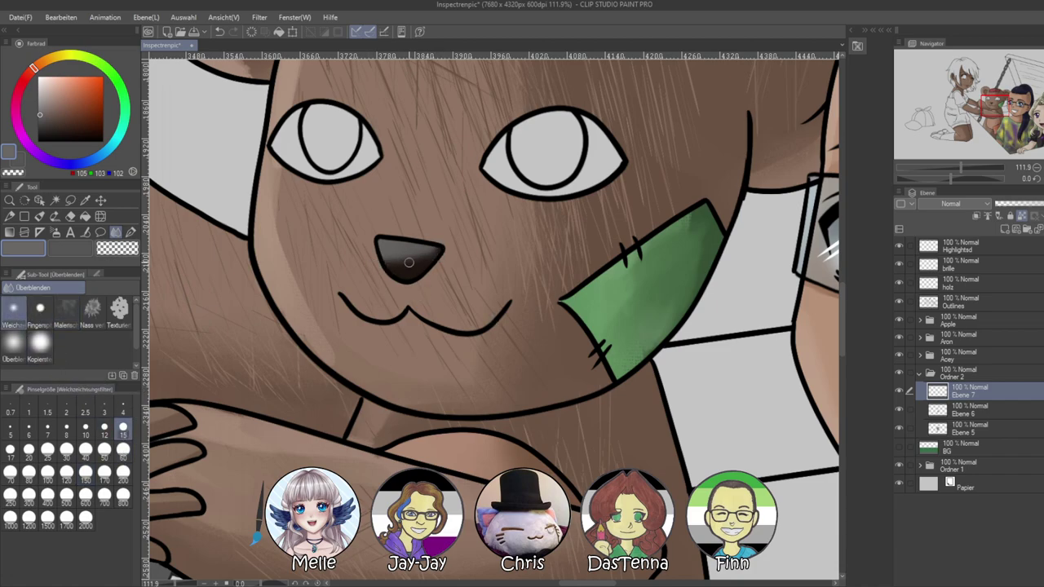
Auto-select the outer areas of both bear eyes from the Outlines layer and make the nose's layer active again
left_click_drag(954, 172, 939, 170)
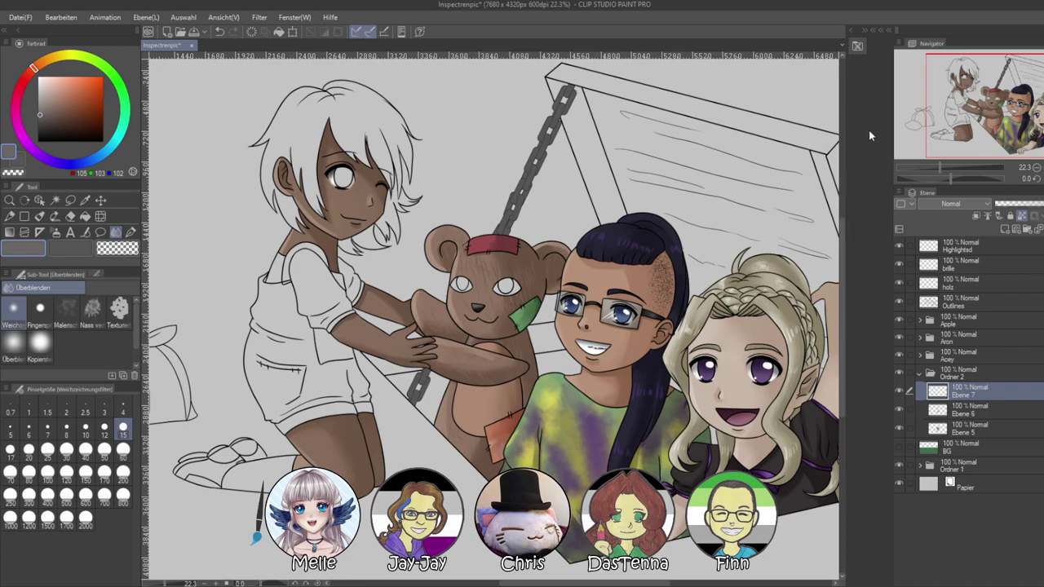
mouse_move(939, 165)
left_mouse_down()
mouse_move(924, 166)
mouse_move(951, 166)
left_mouse_up()
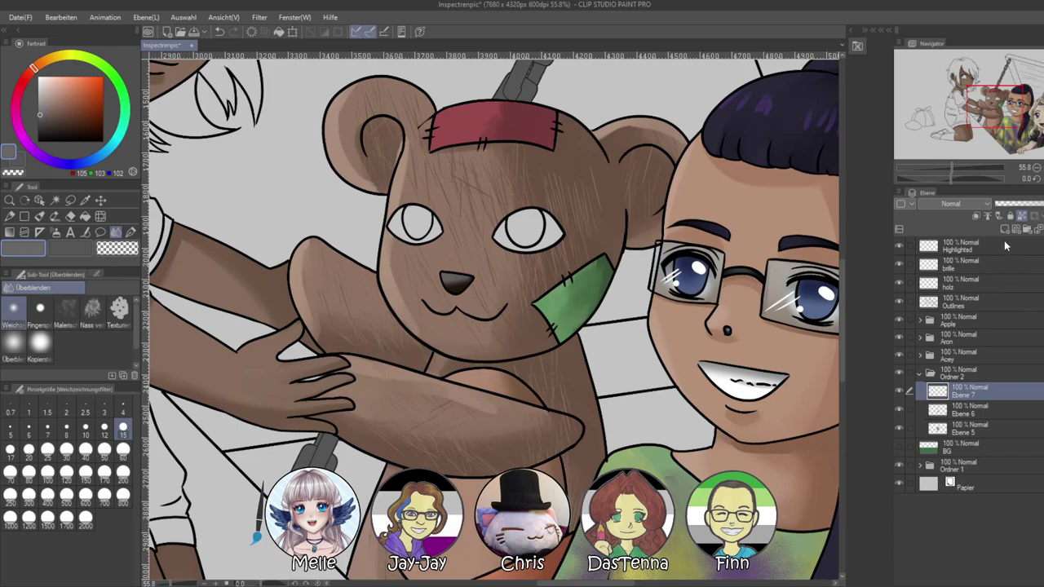
left_click(55, 200)
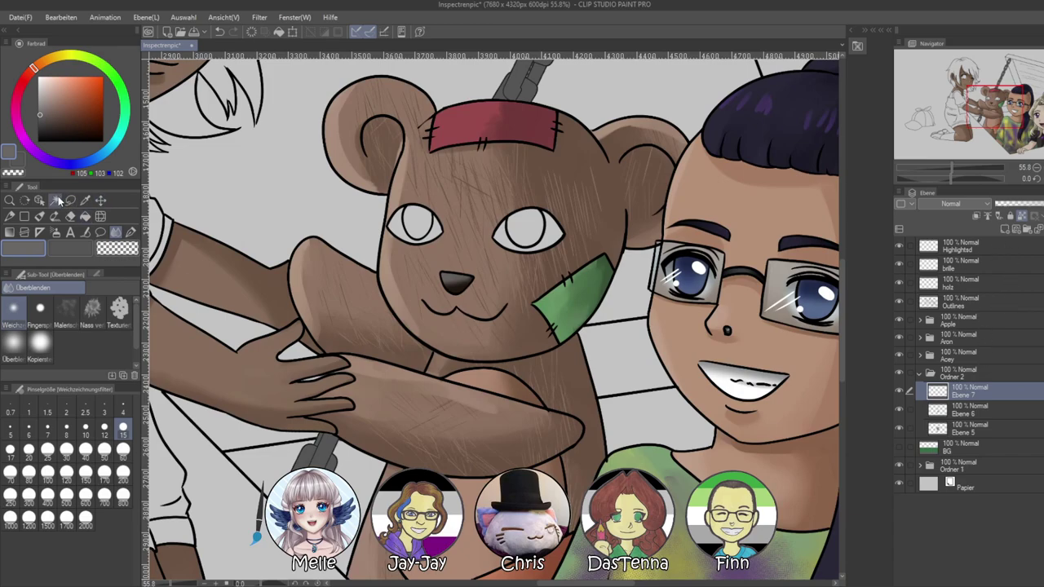
left_click(970, 299)
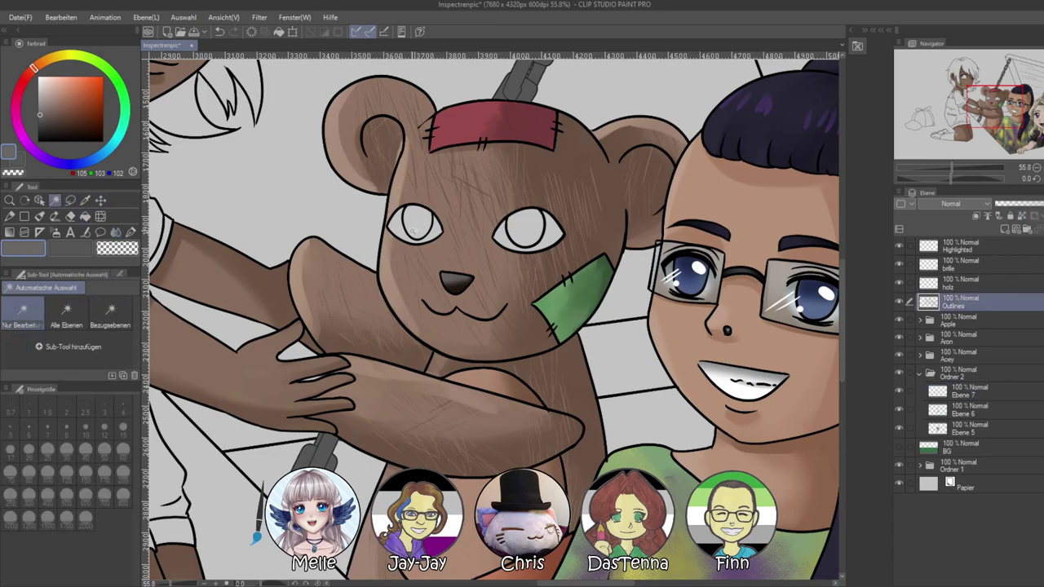
left_click(397, 226)
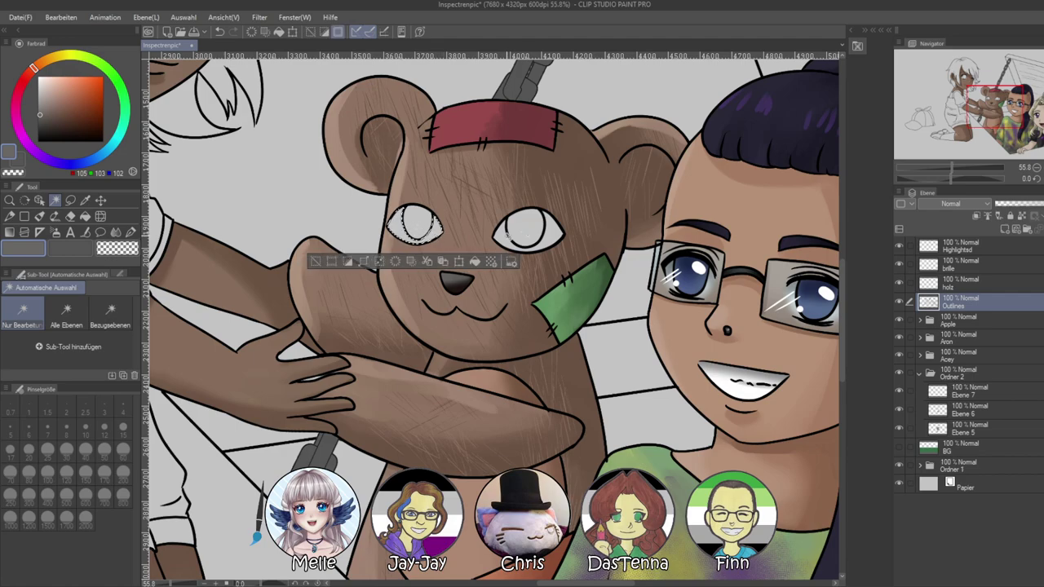
left_click(522, 233, "shift")
left_click(982, 392)
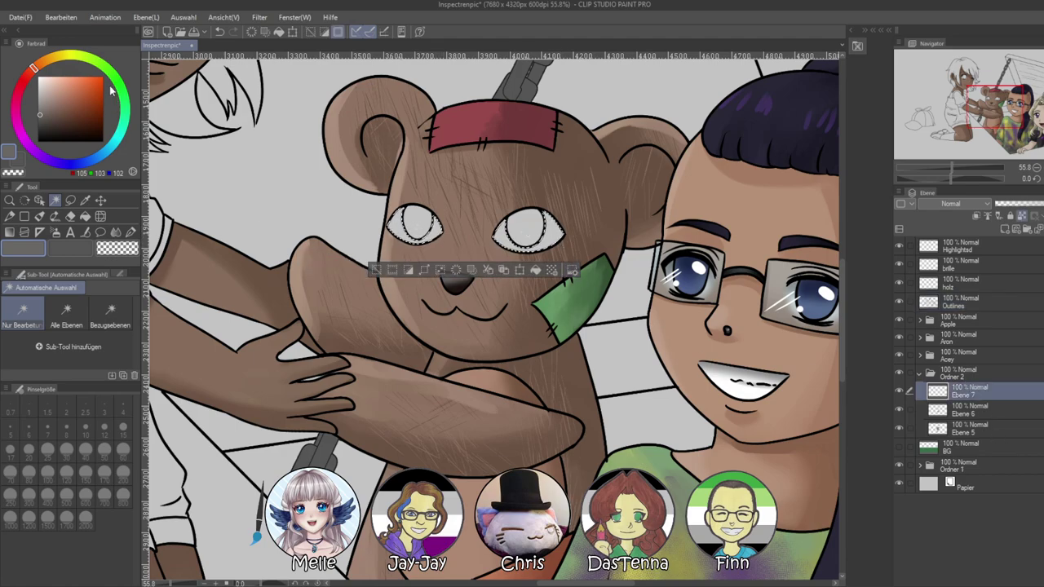
Unlock the layer's transparent pixels and fill the selected eye areas with golden yellow (RGB 205, 174, 84)
left_click(58, 59)
left_click(69, 81)
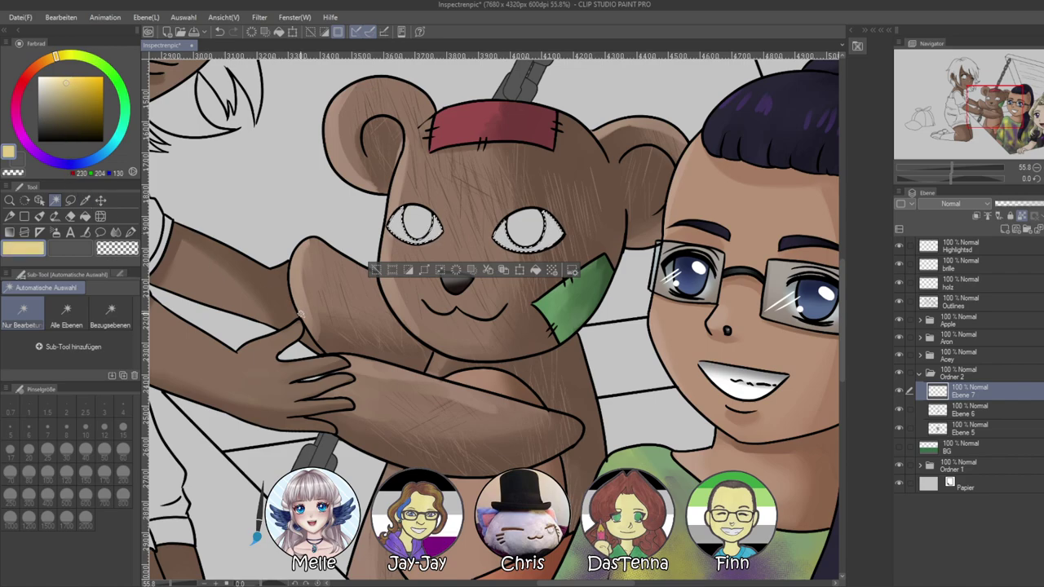
left_click(1021, 218)
key("alt+Delete")
left_click(77, 90)
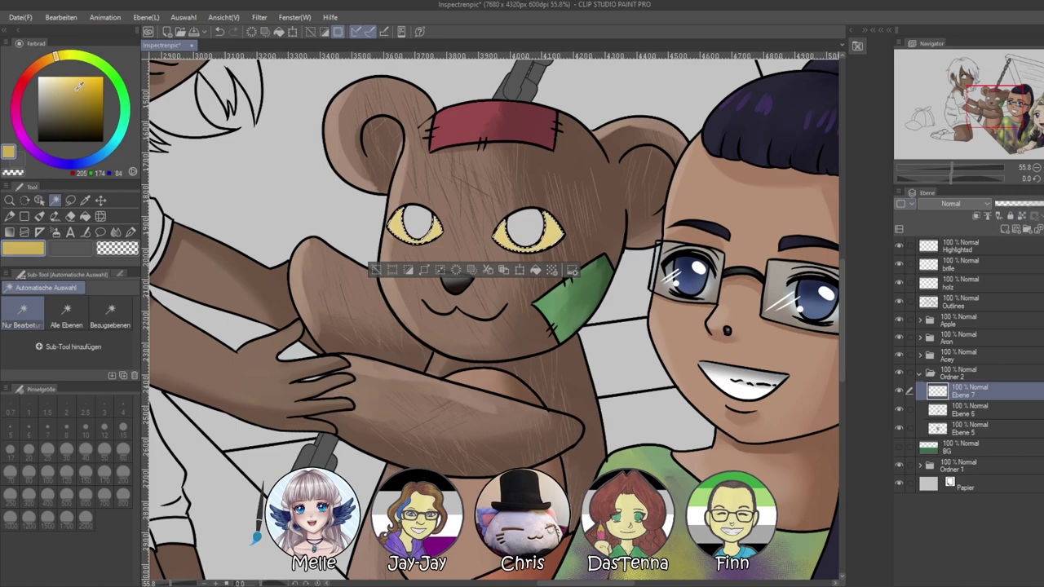
key("alt+Delete")
Shade the upper eye areas with orange-brown (RGB 176, 115, 52) and darker brown (RGB 112, 71, 29) using the soft airbrush at size 200, and deselect
left_click(83, 108)
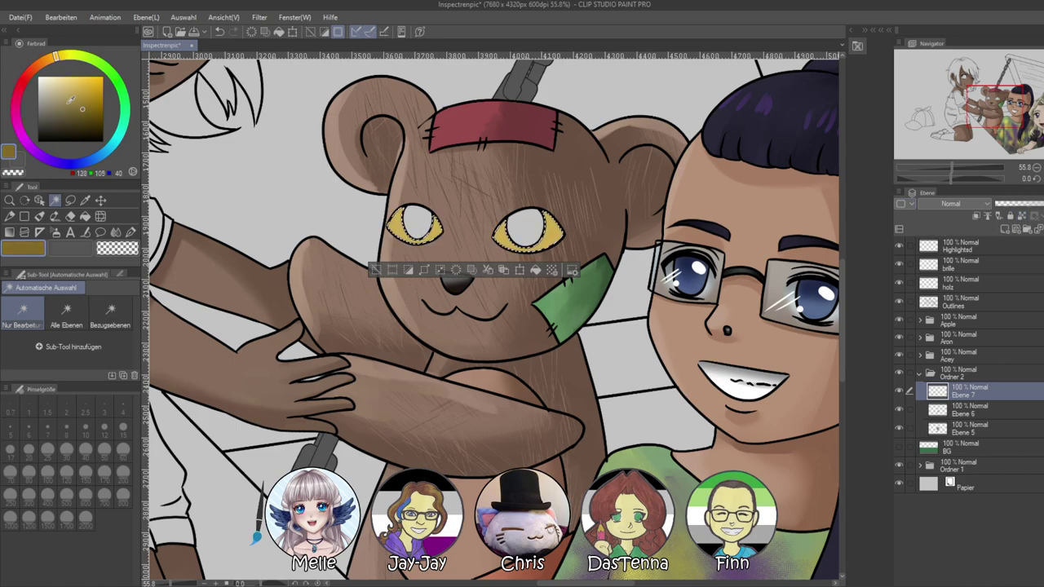
left_click(44, 63)
left_click(83, 96)
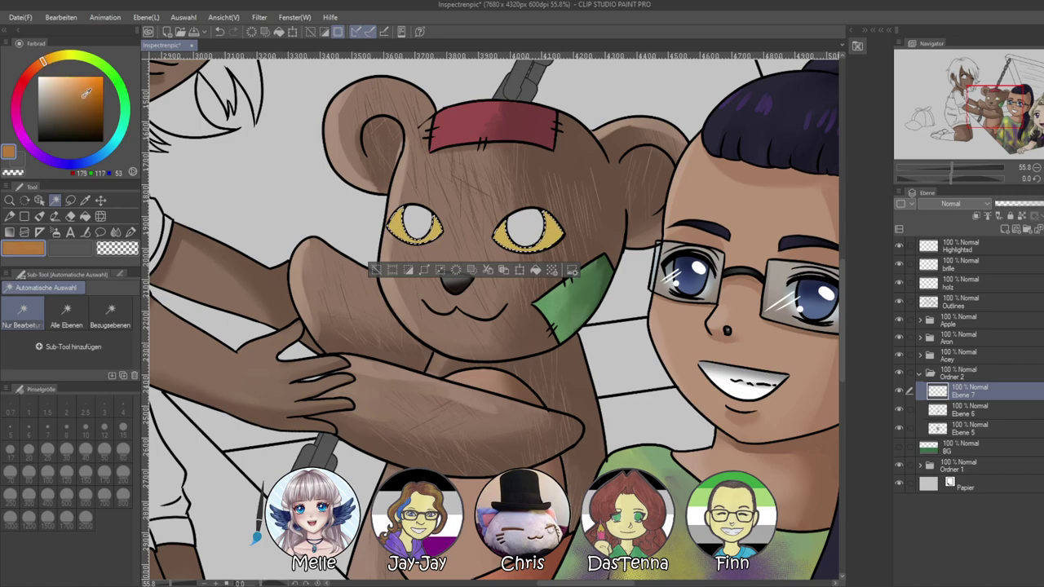
left_click(55, 232)
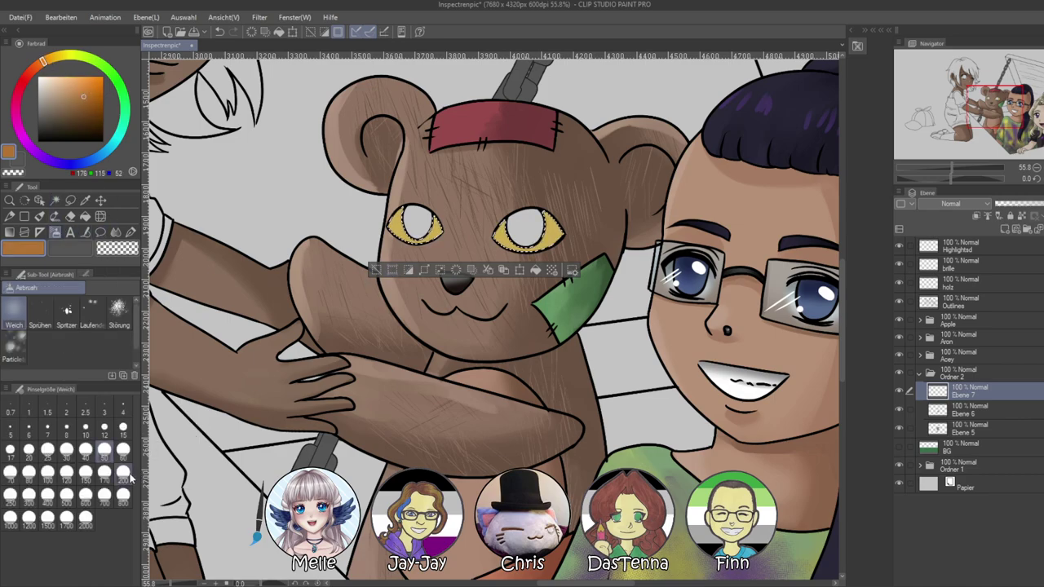
left_click(122, 471)
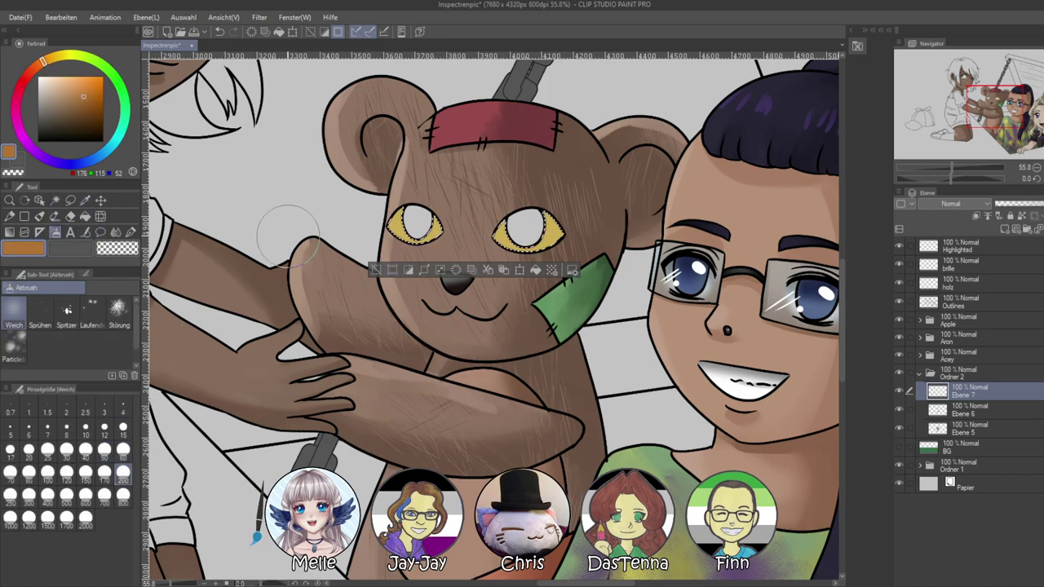
mouse_move(390, 198)
left_mouse_down()
mouse_move(415, 204)
mouse_move(388, 201)
mouse_move(435, 188)
mouse_move(462, 201)
mouse_move(561, 208)
mouse_move(499, 203)
mouse_move(489, 180)
mouse_move(407, 216)
mouse_move(453, 210)
mouse_move(525, 172)
mouse_move(584, 175)
mouse_move(584, 192)
mouse_move(469, 203)
left_mouse_up()
left_click(86, 113)
key("ctrl+d")
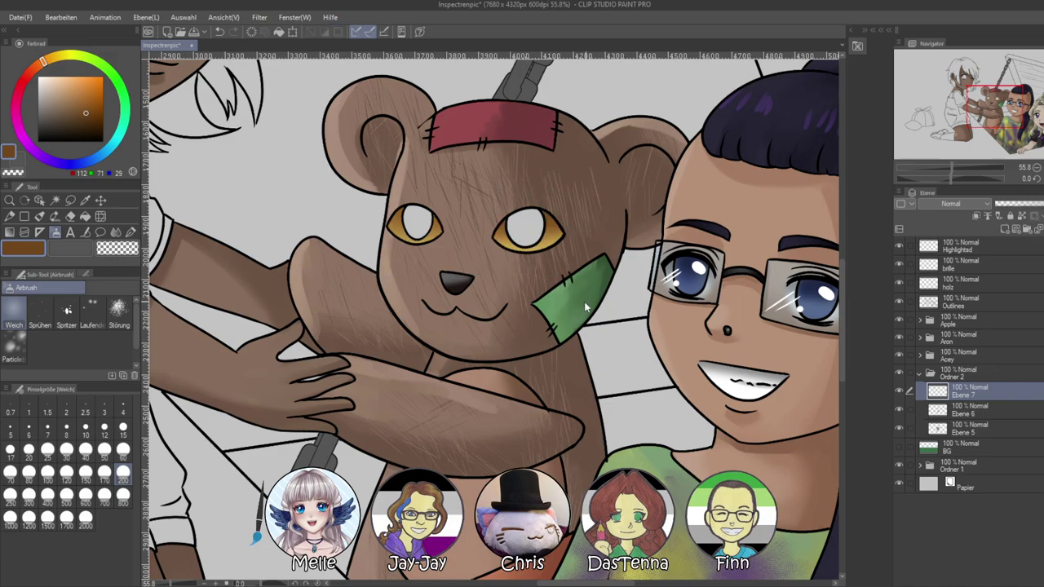
Touch up the unfilled gaps along the eye outlines with sampled brown using the round mixing brush at size 15
left_click_drag(952, 168, 969, 167)
left_click_drag(712, 205, 608, 576)
left_click(574, 346, "alt")
left_click(592, 330, "alt")
left_click(123, 428)
left_click(39, 216)
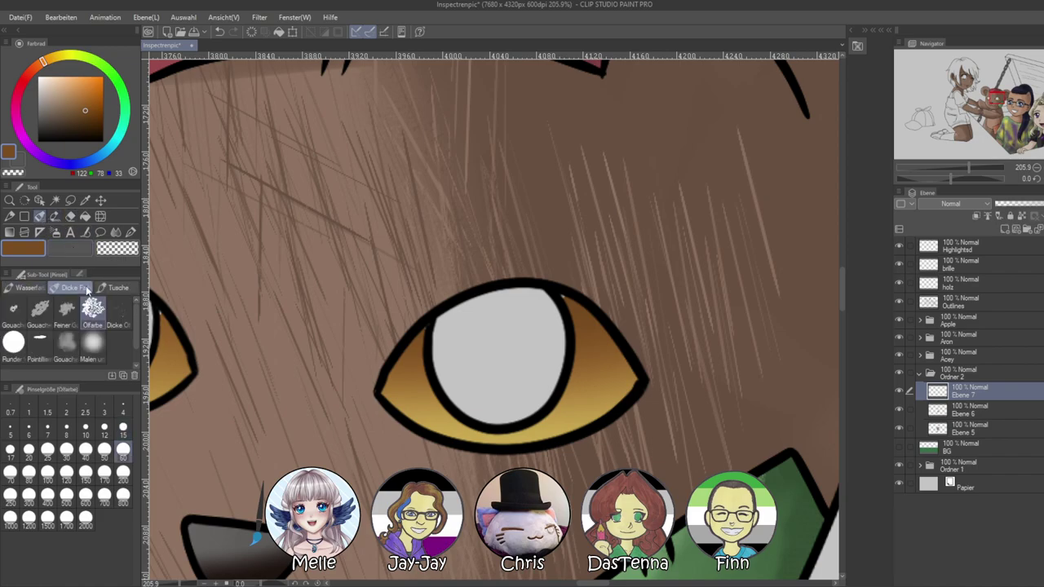
left_click(122, 428)
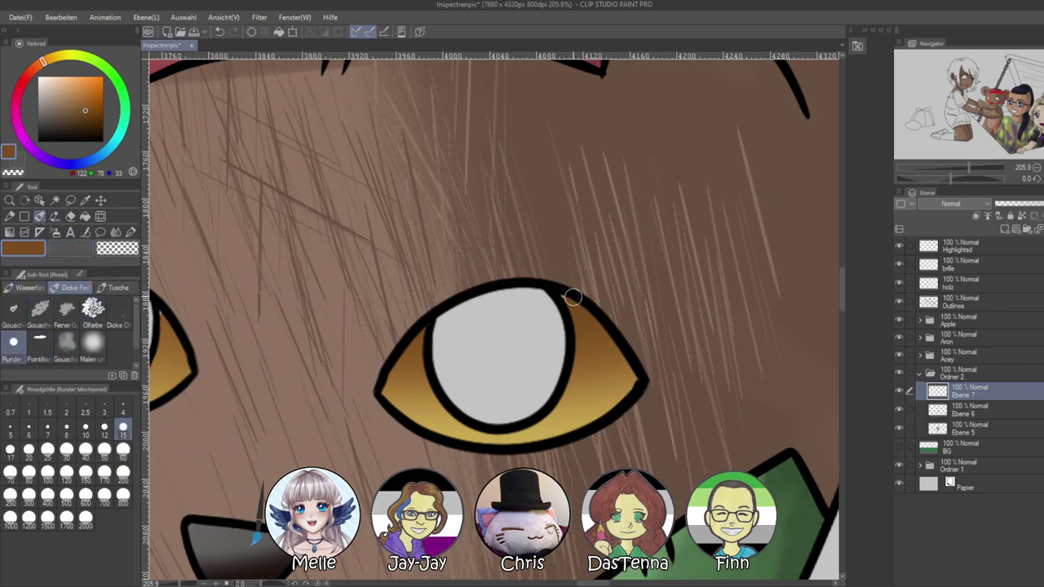
left_click_drag(563, 296, 590, 327)
left_click_drag(369, 366, 586, 300)
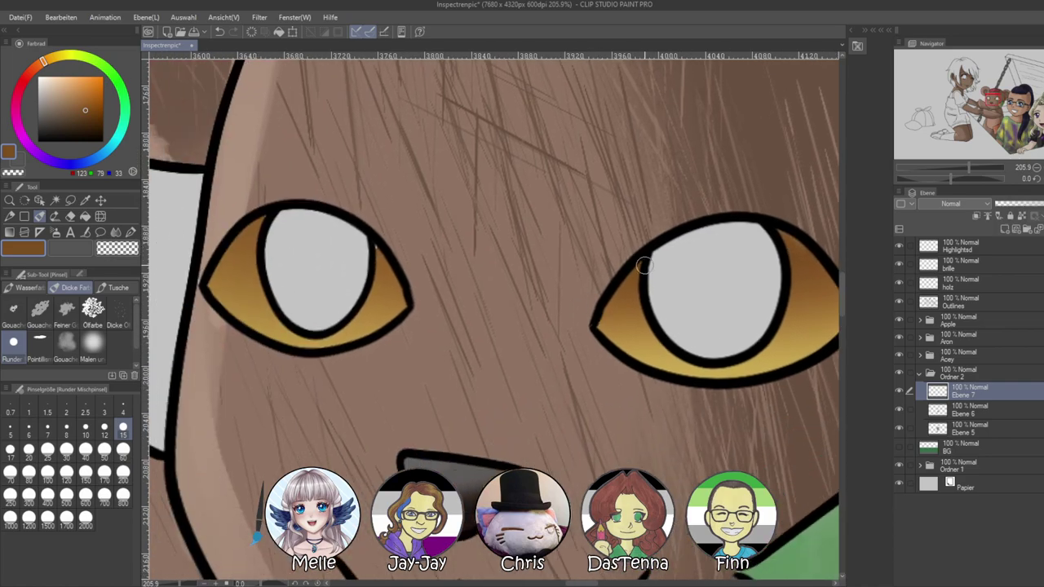
Auto-select both of the bear's irises from the Outlines layer and make the eye colour layer active again
mouse_move(969, 167)
left_mouse_down()
mouse_move(939, 167)
mouse_move(950, 167)
left_mouse_up()
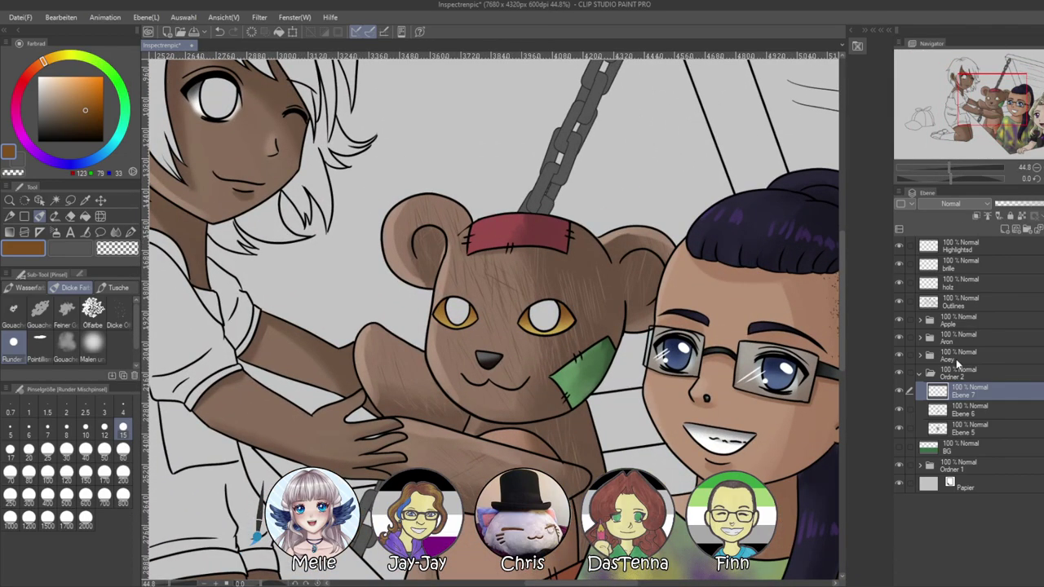
left_click(960, 304)
key("w")
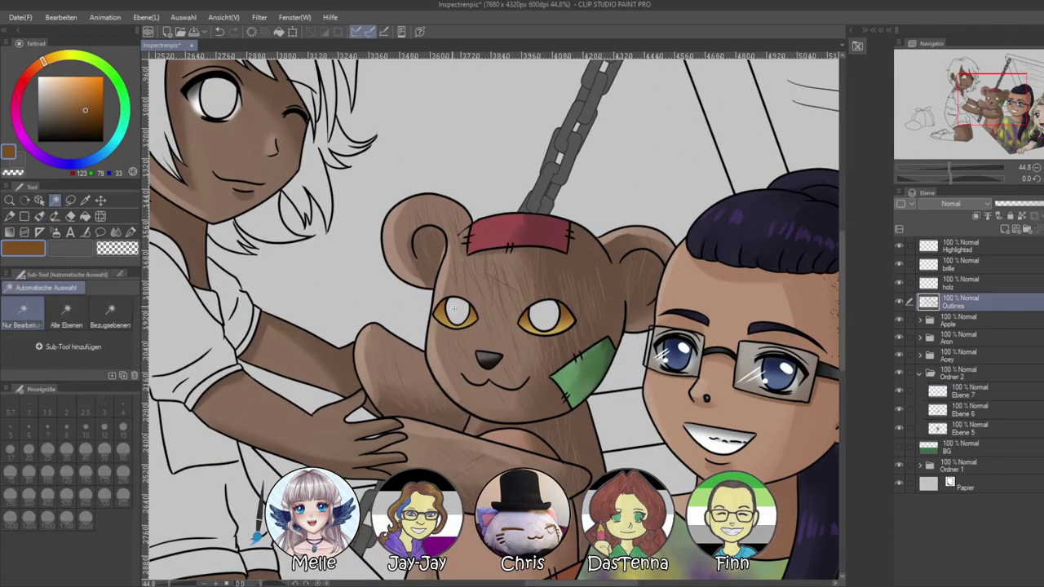
left_click(455, 308)
left_click(534, 320, "shift")
left_click(958, 390)
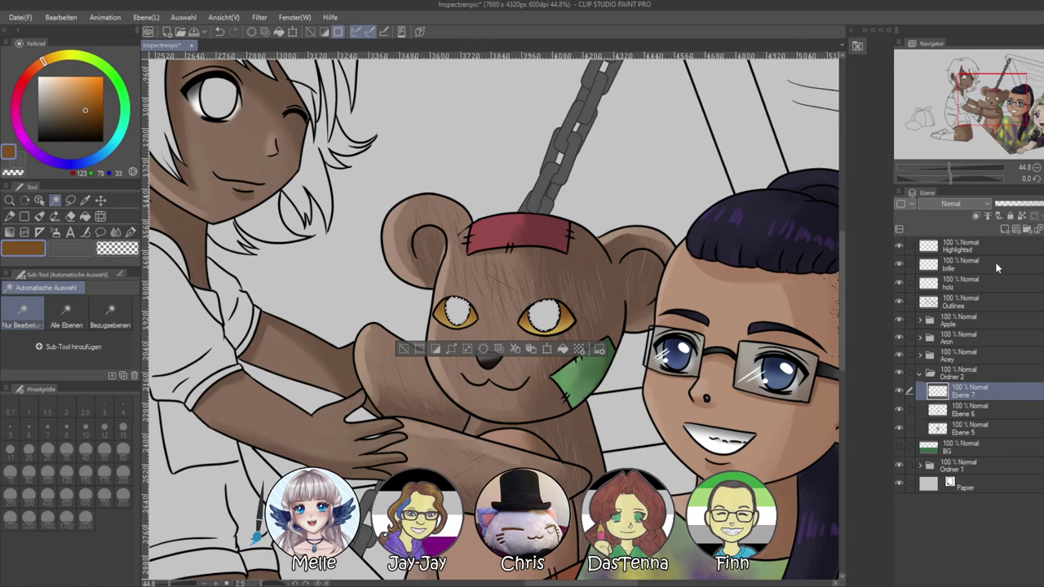
Fill the selected irises with dark orange (RGB 161, 83, 1)
left_click_drag(87, 93, 102, 100)
key("ctrl+d")
key("ctrl+shift+d")
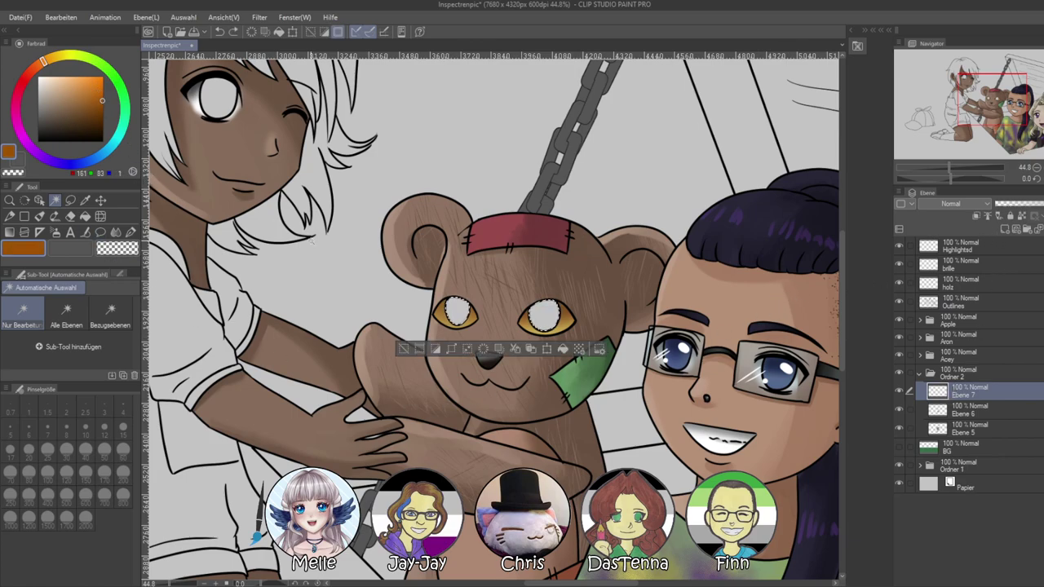
key("alt+BackSpace")
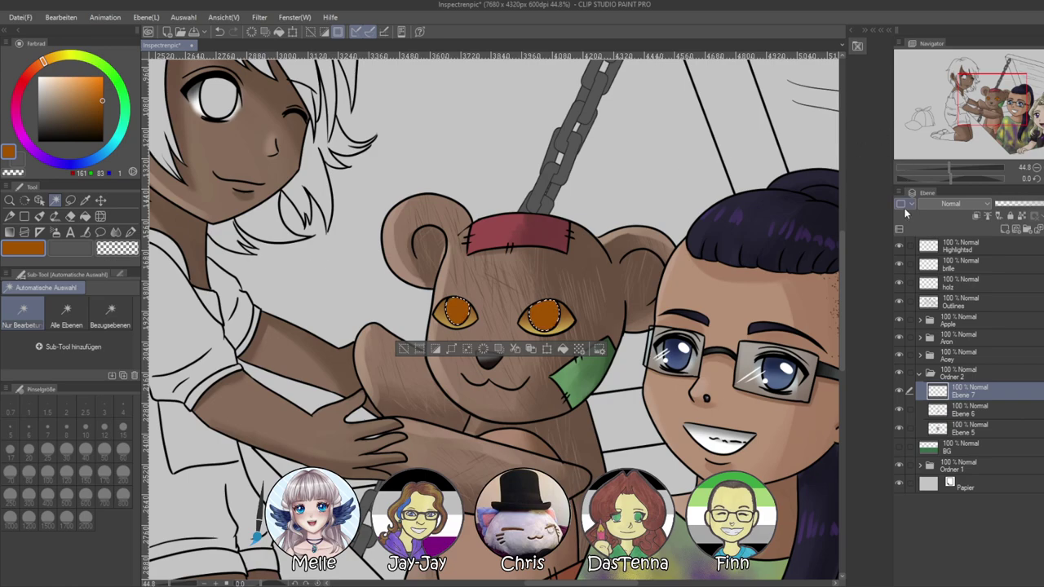
Shade the upper part of both irises with dark brown (RGB 68, 35, 2) using the soft airbrush at size 200
left_click_drag(950, 170, 956, 162)
left_click(100, 125)
left_click(54, 232)
left_click(123, 477)
mouse_move(552, 233)
left_mouse_down()
mouse_move(430, 255)
mouse_move(597, 247)
mouse_move(552, 261)
left_mouse_up()
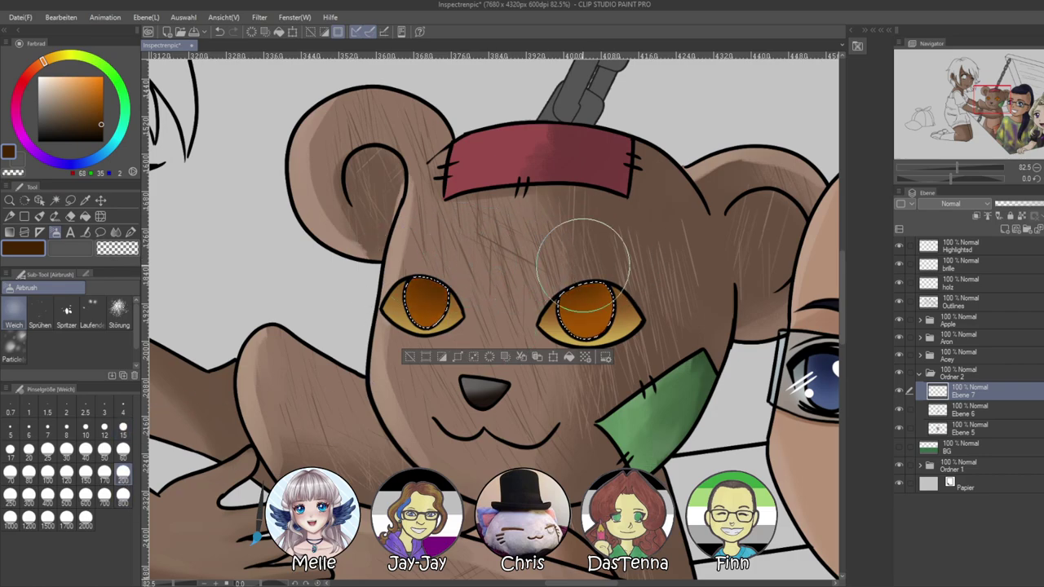
Paint dark red (RGB 128, 0, 0) pupils in both irises on a new layer with the round mixing brush at size 60
left_click(24, 81)
left_click(103, 94)
key("p")
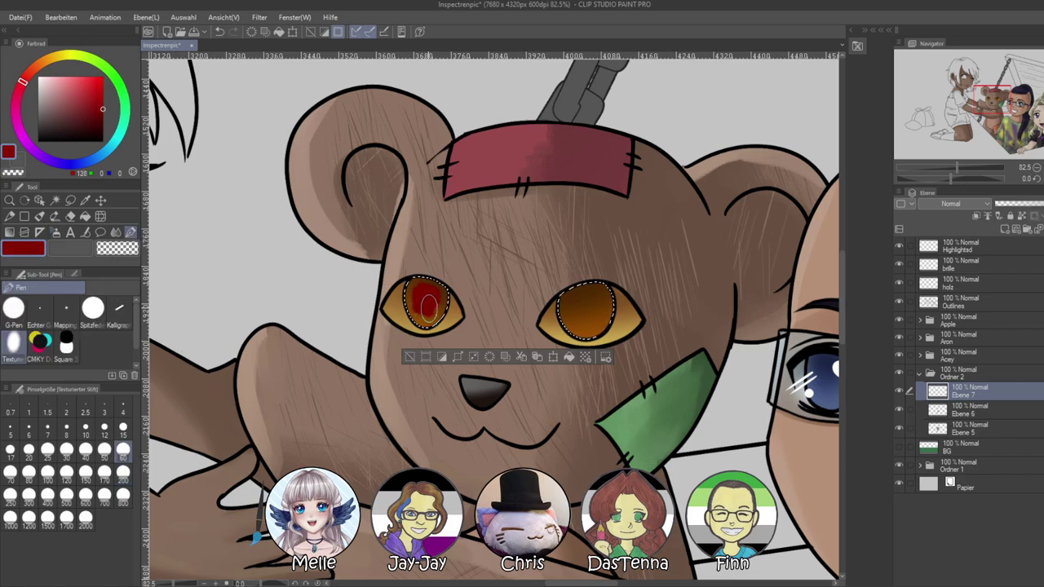
left_click(40, 217)
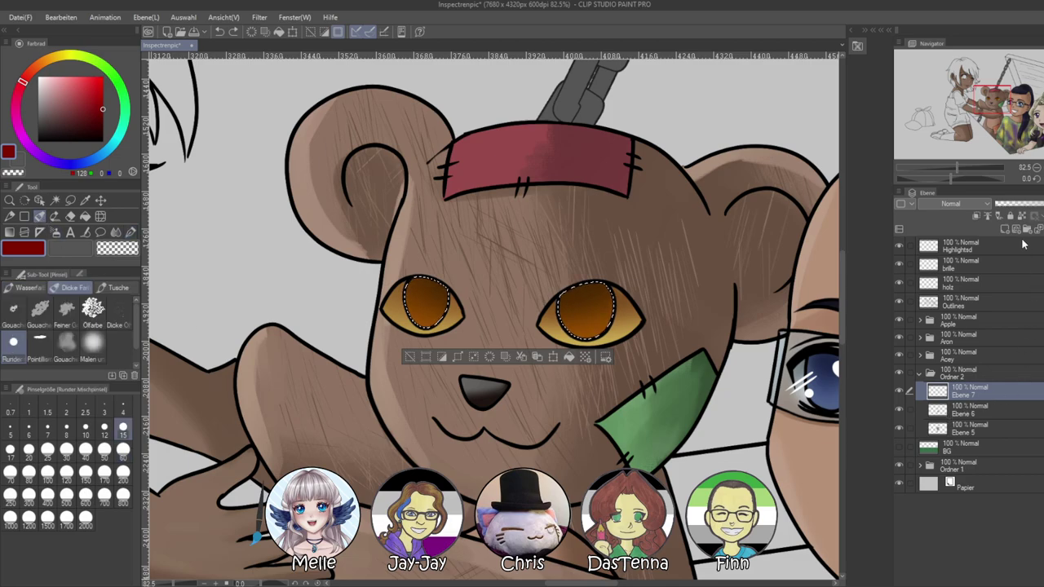
left_click(1005, 229)
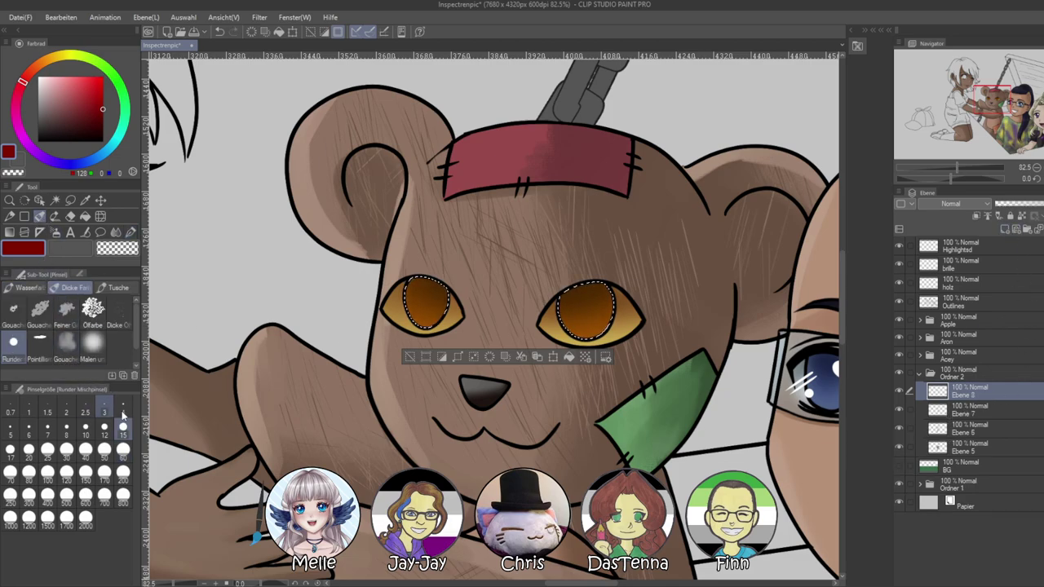
left_click(123, 449)
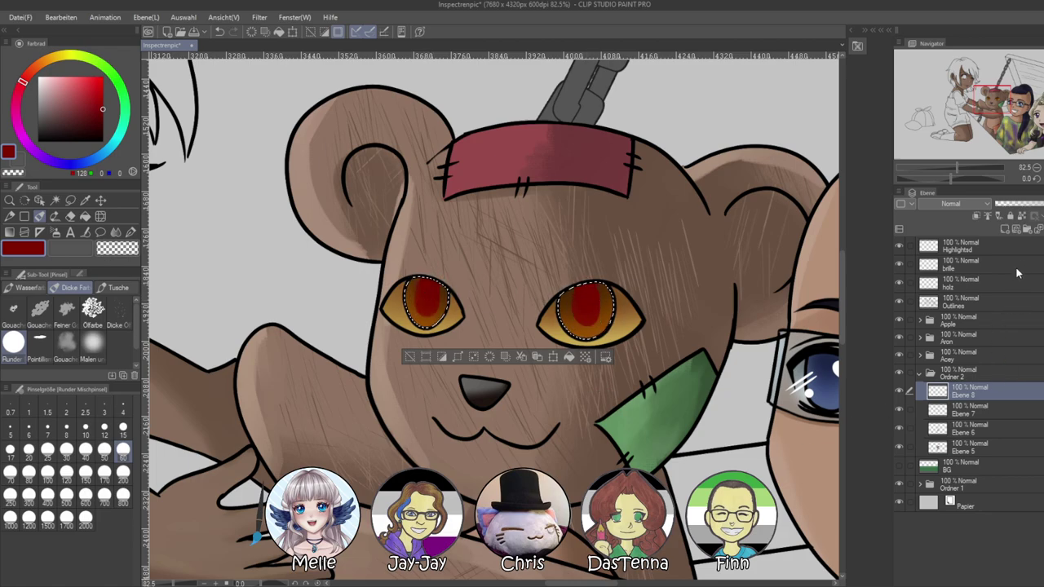
Lock the pupil layer's transparent pixels, shade the upper pupils with very dark red (RGB 52, 3, 3) using the soft airbrush, and deselect
left_click(1021, 216)
left_click_drag(101, 114, 99, 128)
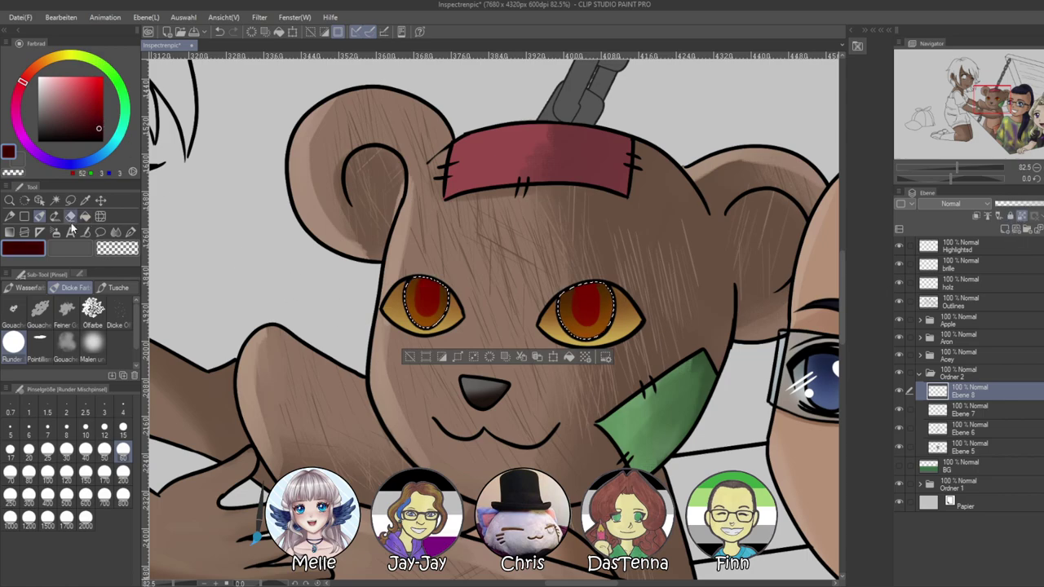
left_click(71, 232)
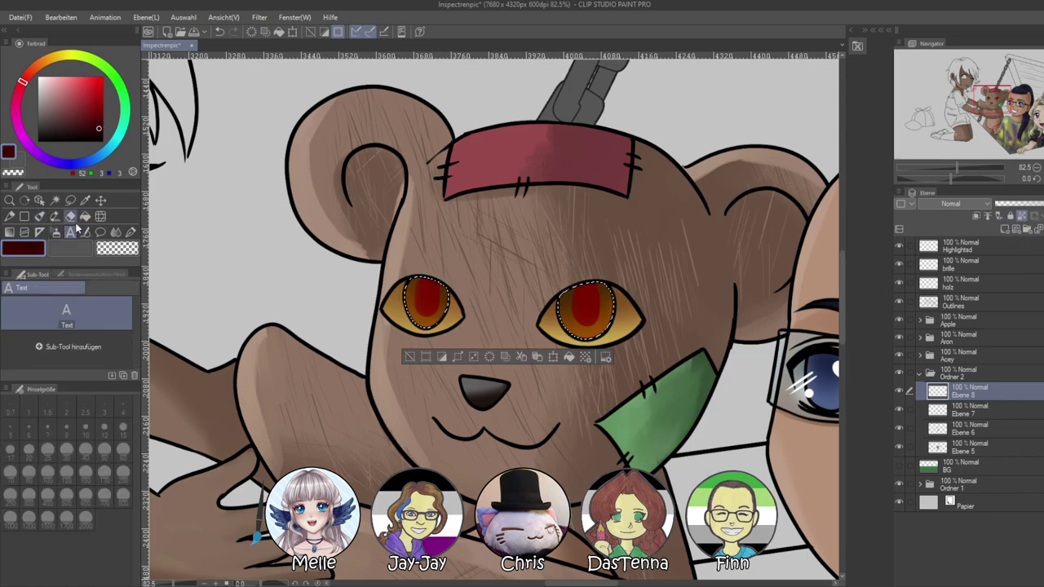
left_click(55, 232)
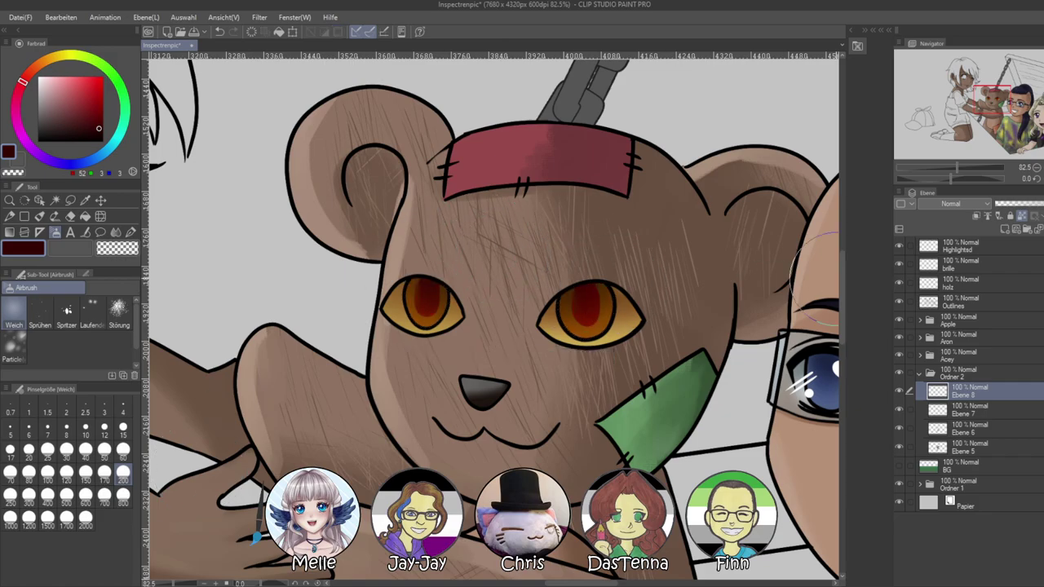
On the Highlighted layer, add a large and a small pale pink (RGB 238, 210, 210) highlight to each bear eye with the Spitzfeder pen
left_click_drag(956, 167, 938, 167)
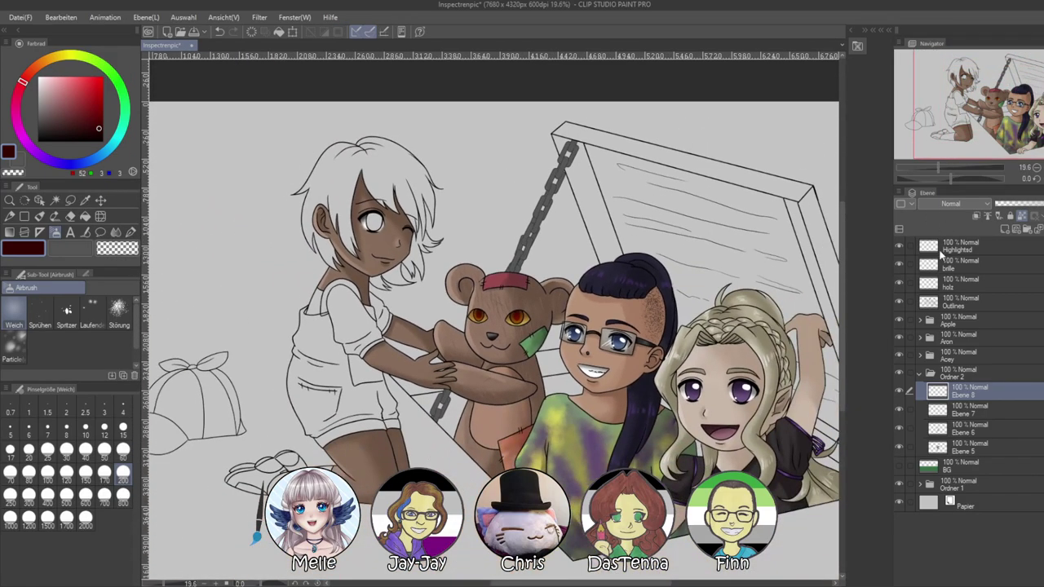
left_click(956, 253)
scroll(574, 298, "up", 3)
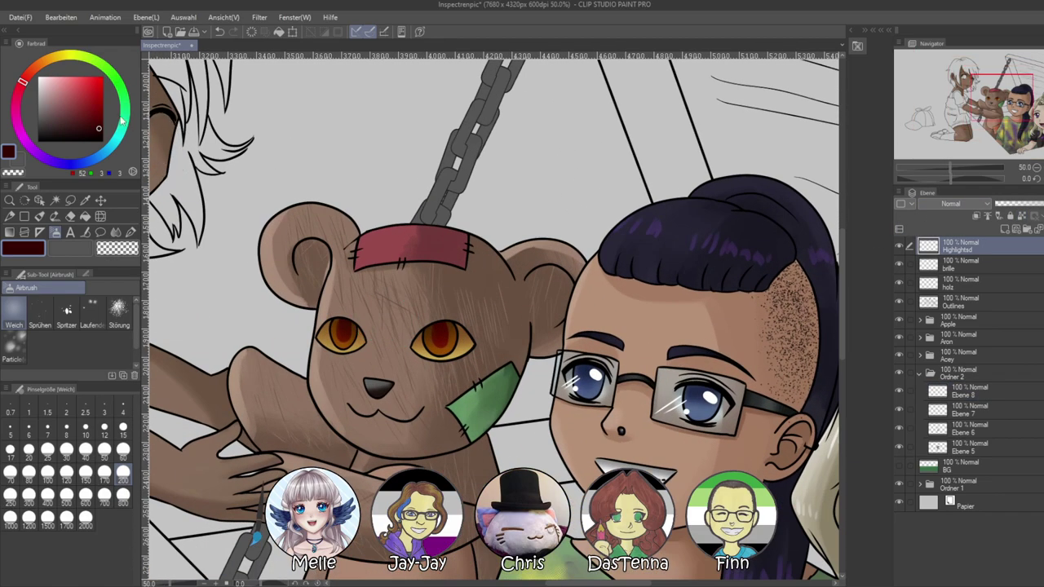
left_click_drag(63, 88, 30, 65)
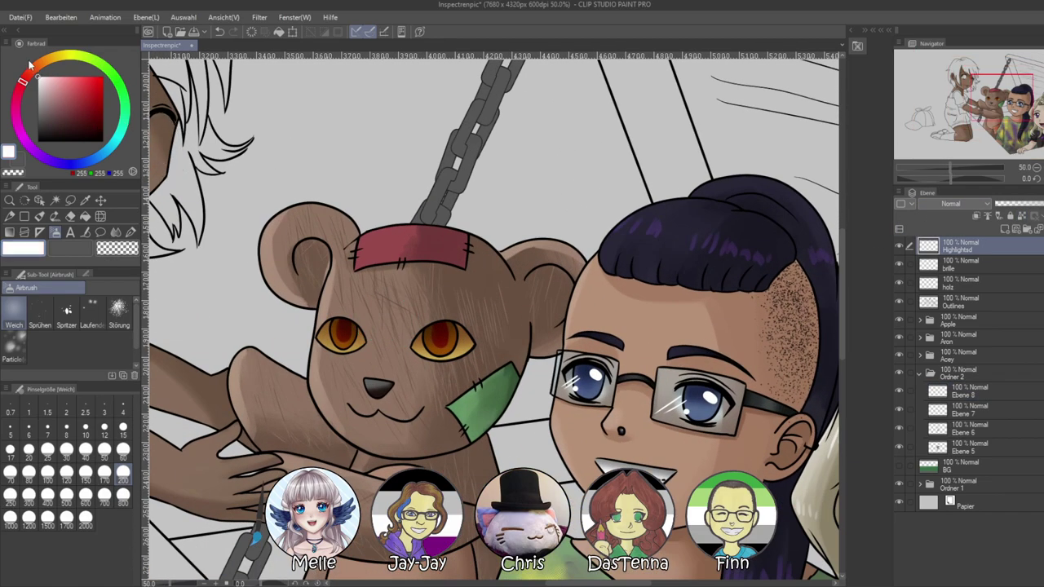
left_click_drag(951, 168, 957, 168)
left_click(131, 232)
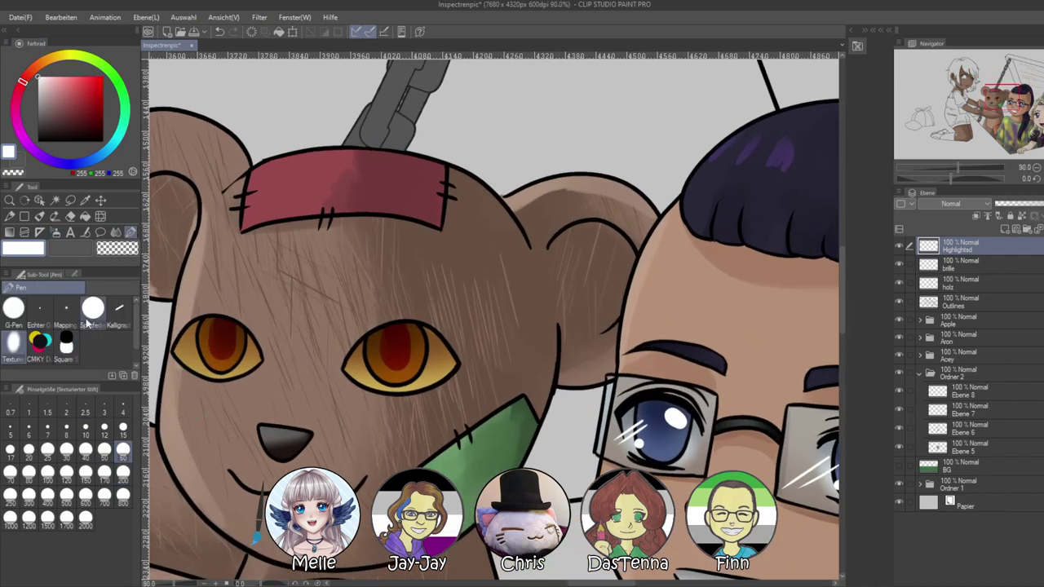
left_click(92, 313)
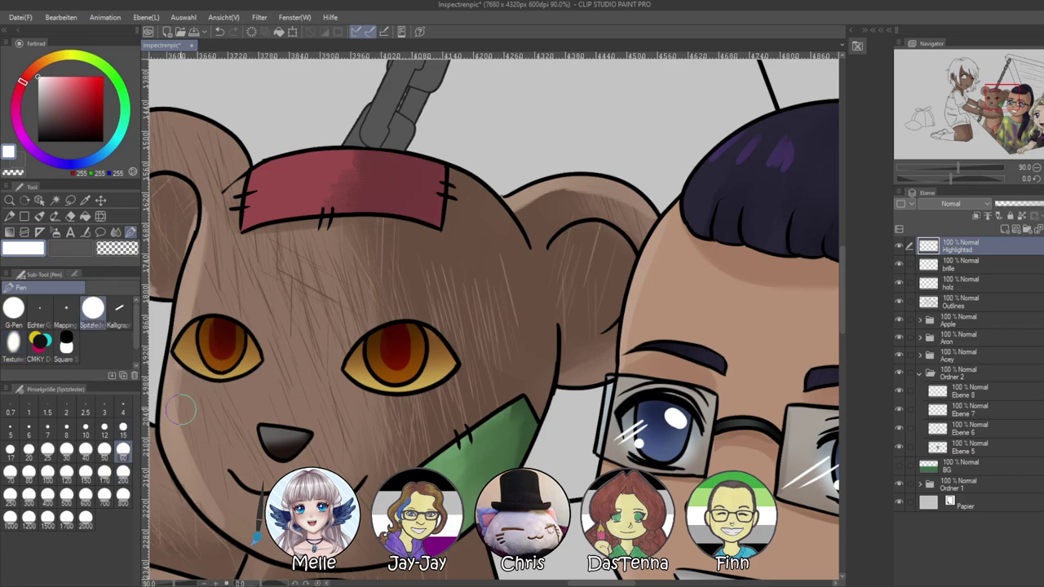
left_click(47, 80)
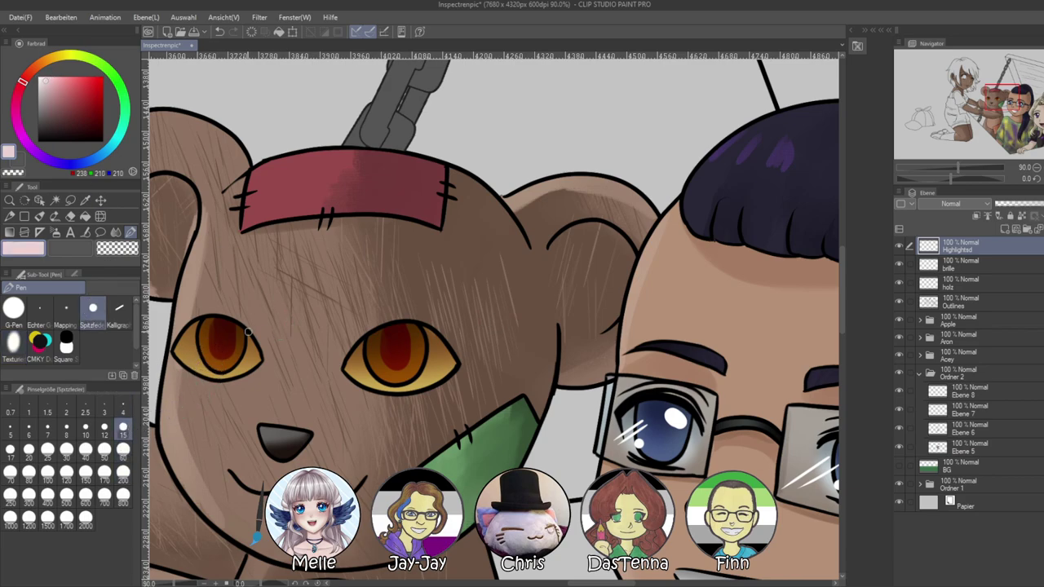
key("ctrl+z")
left_click(66, 450)
left_click_drag(234, 336, 242, 343)
left_click_drag(418, 340, 423, 343)
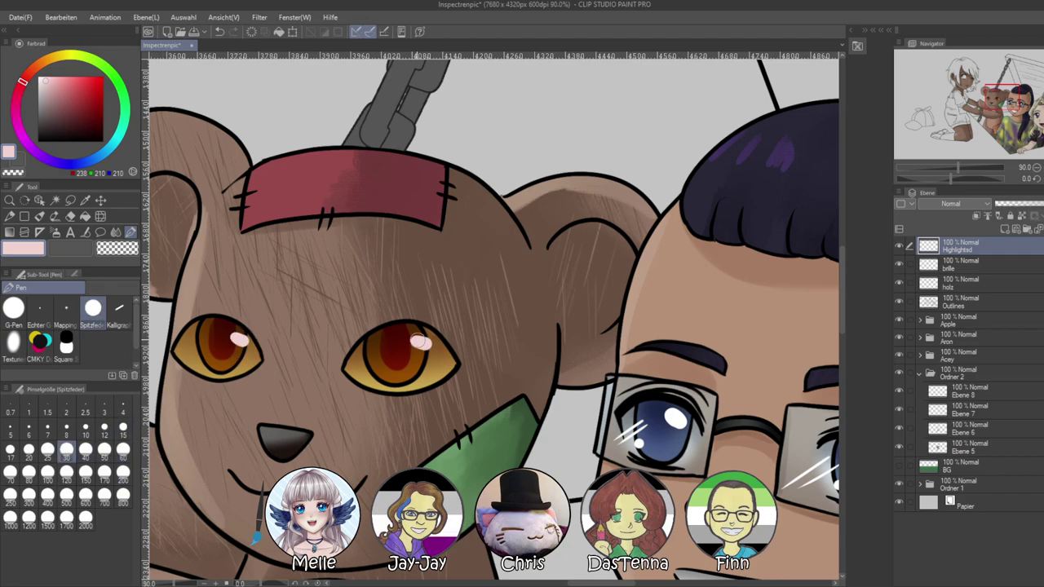
left_click(198, 353)
left_click(371, 368)
Paint a white highlight along the upper edge of the bear's nose with the Spitzfeder pen at size 30
left_click_drag(957, 169, 934, 170)
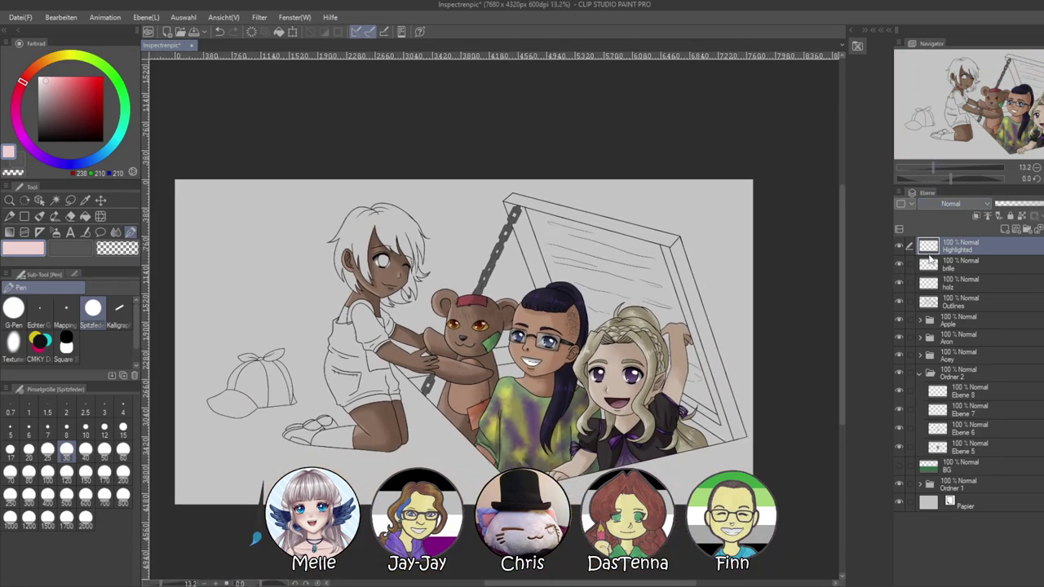
scroll(430, 334, "up", 6)
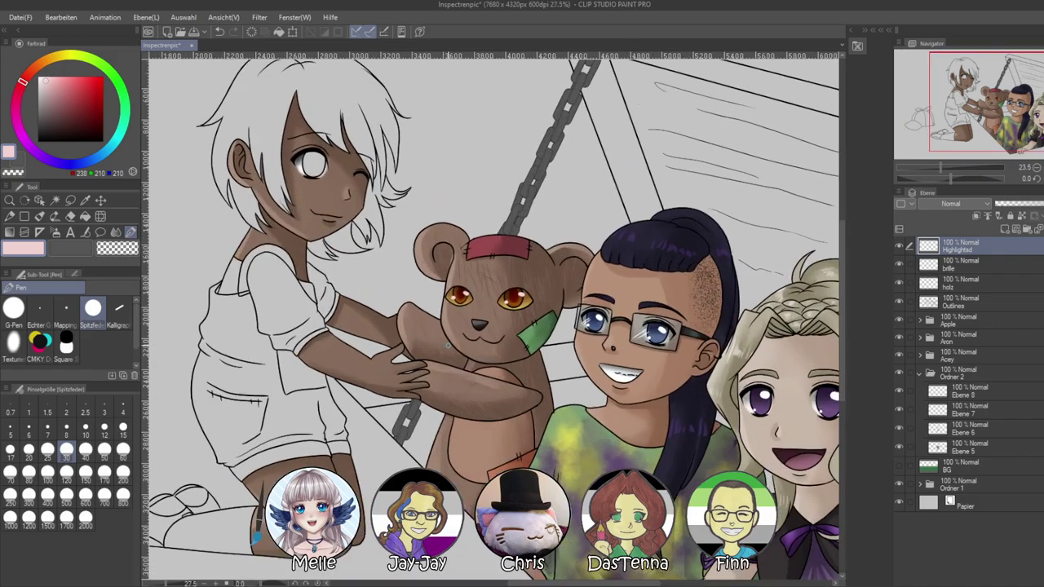
left_click_drag(964, 177, 910, 170)
scroll(617, 337, "up", 5)
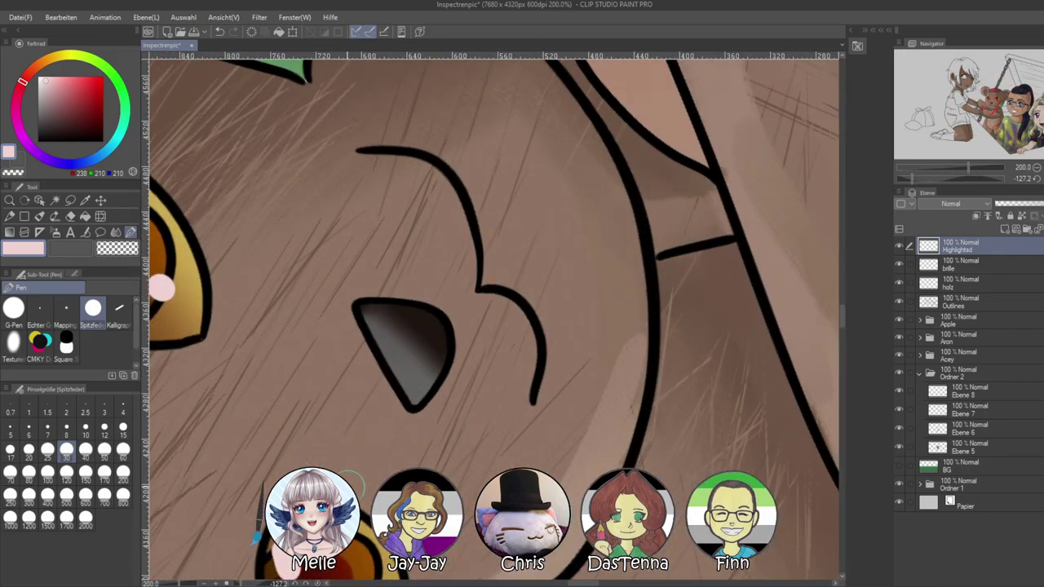
mouse_move(375, 349)
left_mouse_down()
mouse_move(412, 398)
mouse_move(393, 374)
left_mouse_up()
key("ctrl+z")
key("x")
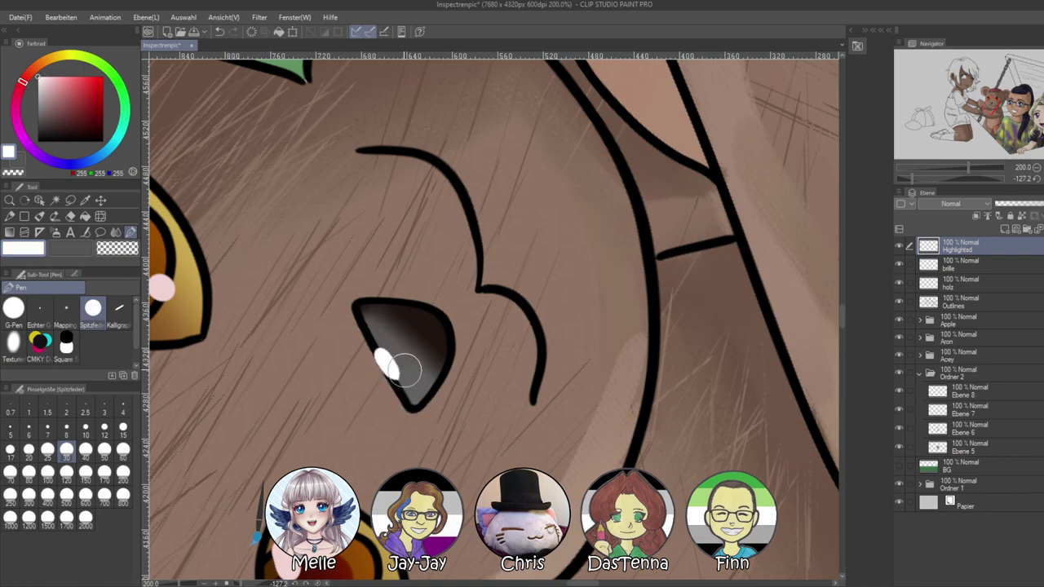
left_click(1036, 178)
left_click_drag(968, 168, 922, 179)
key("ctrl+z")
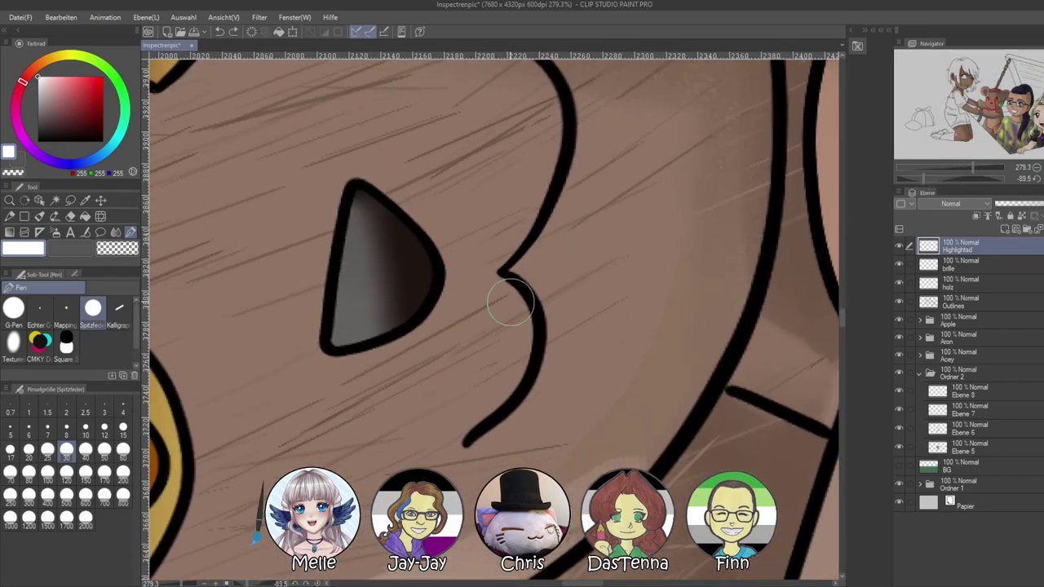
left_click_drag(337, 238, 327, 300)
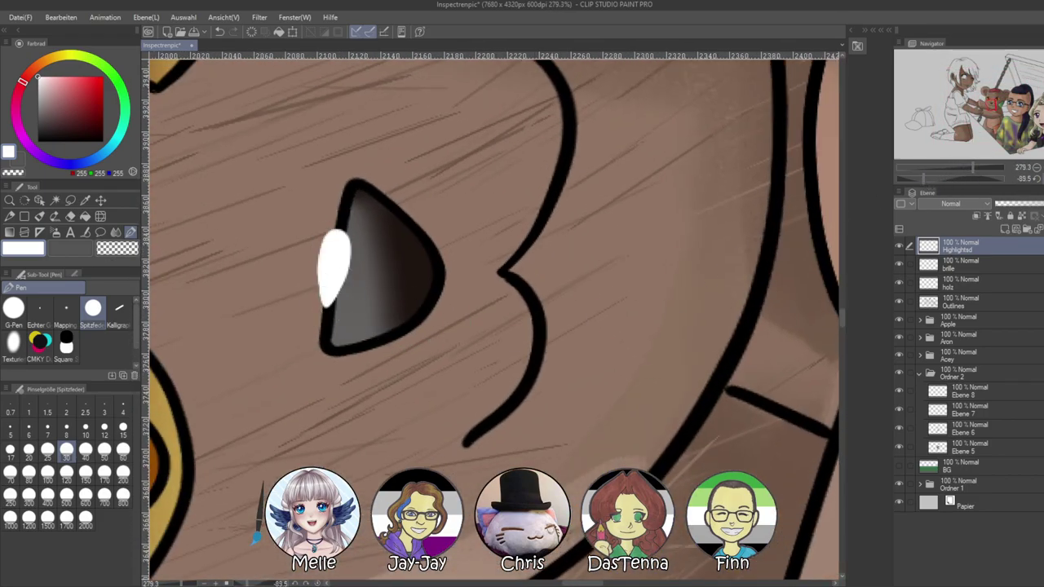
Lasso the nose highlight, transform it to sit inside the upper part of the nose, and deselect
left_click(1036, 179)
mouse_move(973, 168)
left_mouse_down()
mouse_move(936, 167)
mouse_move(960, 168)
left_mouse_up()
left_click(71, 202)
mouse_move(516, 228)
left_mouse_down()
mouse_move(491, 264)
mouse_move(548, 271)
left_mouse_up()
key("ctrl+t")
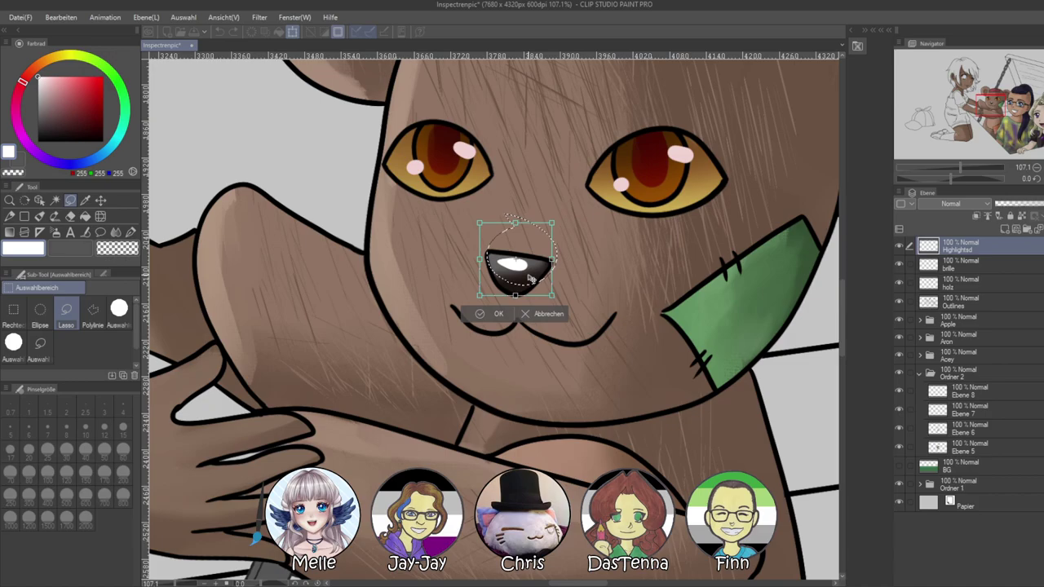
left_click(498, 313)
key("ctrl+d")
left_click_drag(956, 178, 932, 173)
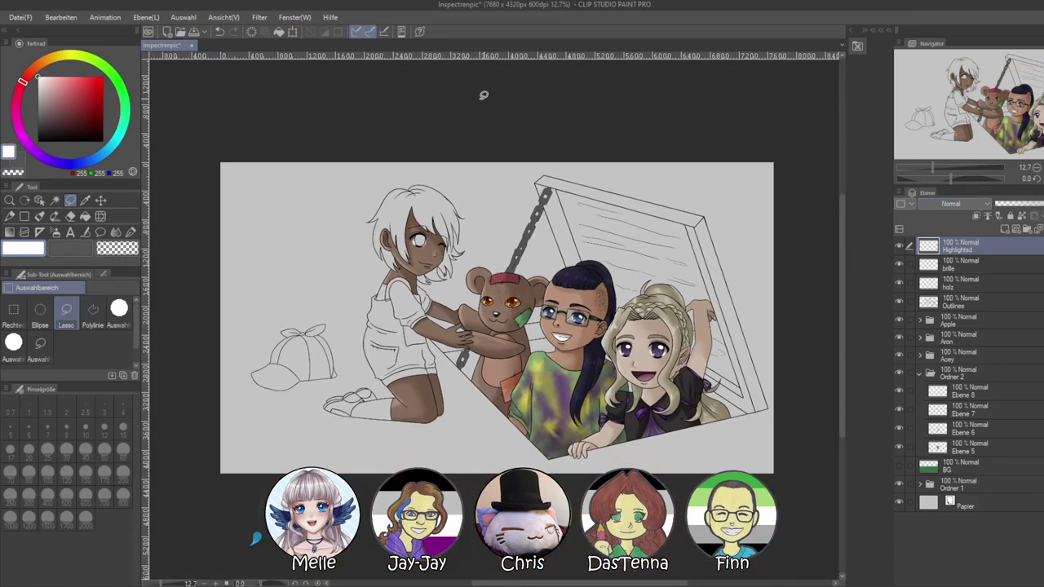
Rename the bear's layer folder Ordner 2 as Flick and collapse it
scroll(342, 259, "up", 2)
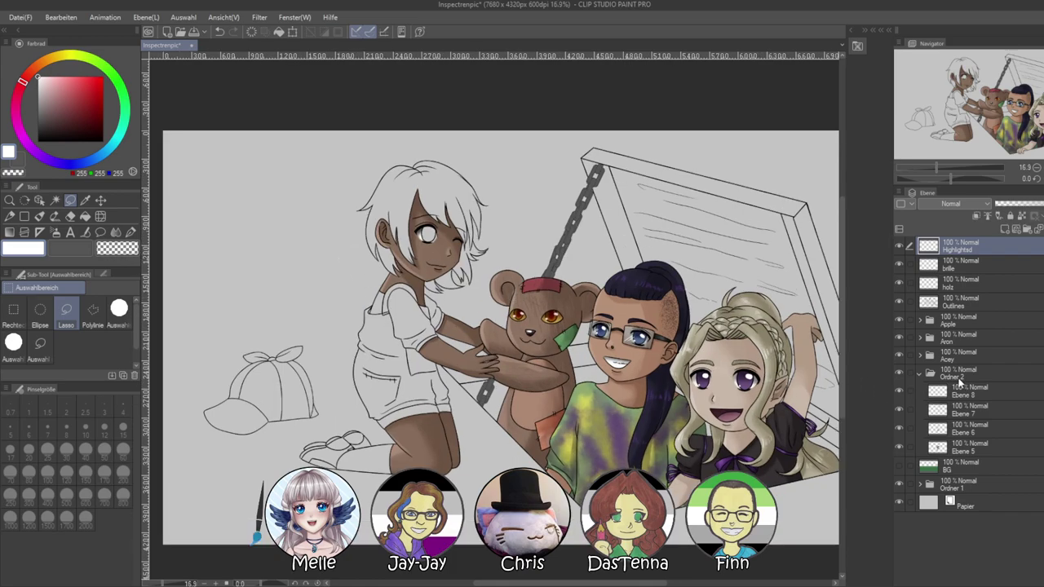
left_click(950, 375)
left_click(920, 373)
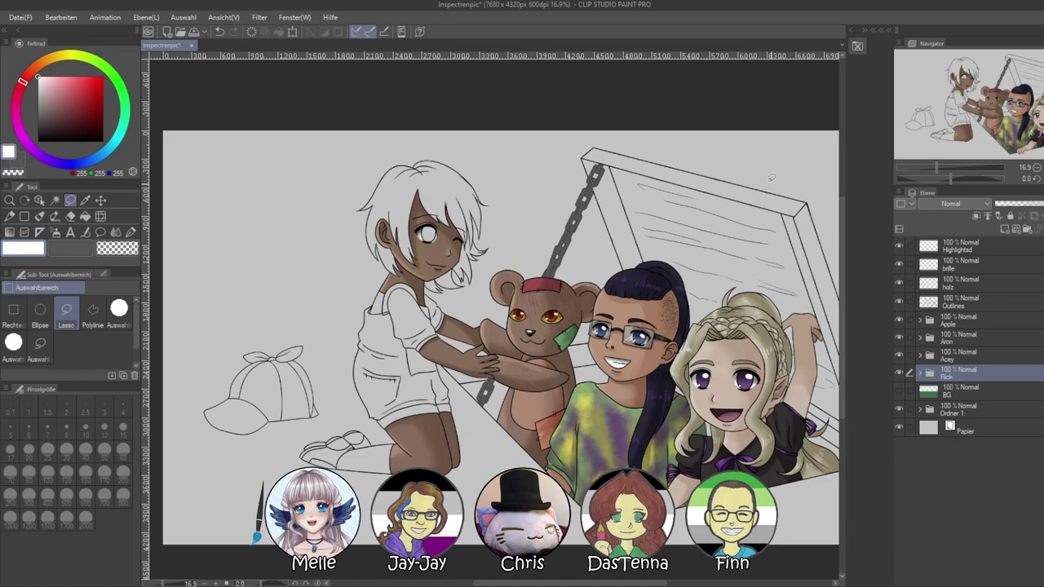
left_click(55, 17)
left_click(953, 380)
left_click(53, 18)
scroll(594, 348, "down", 1)
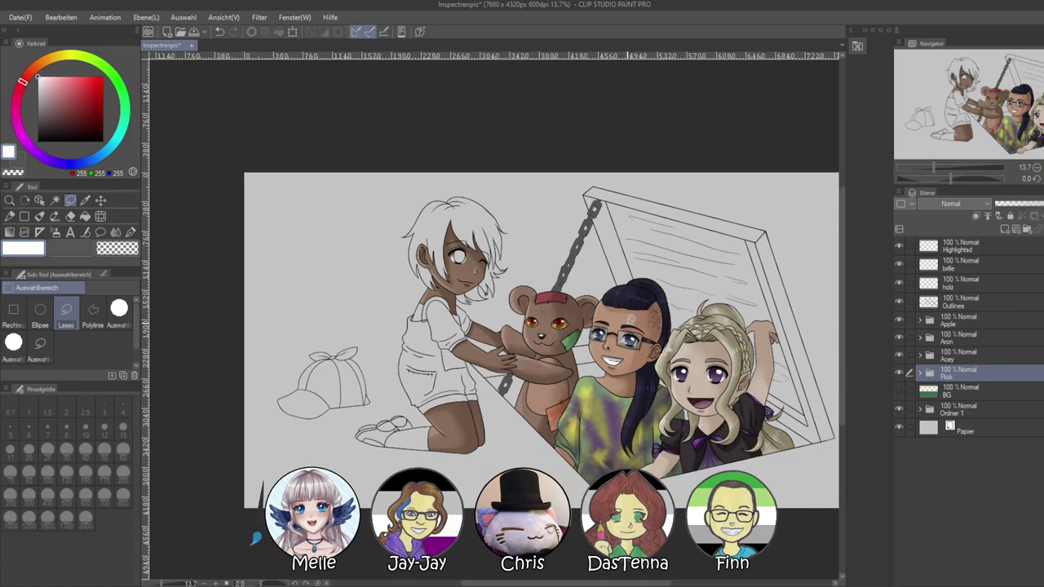
scroll(633, 320, "up", 1)
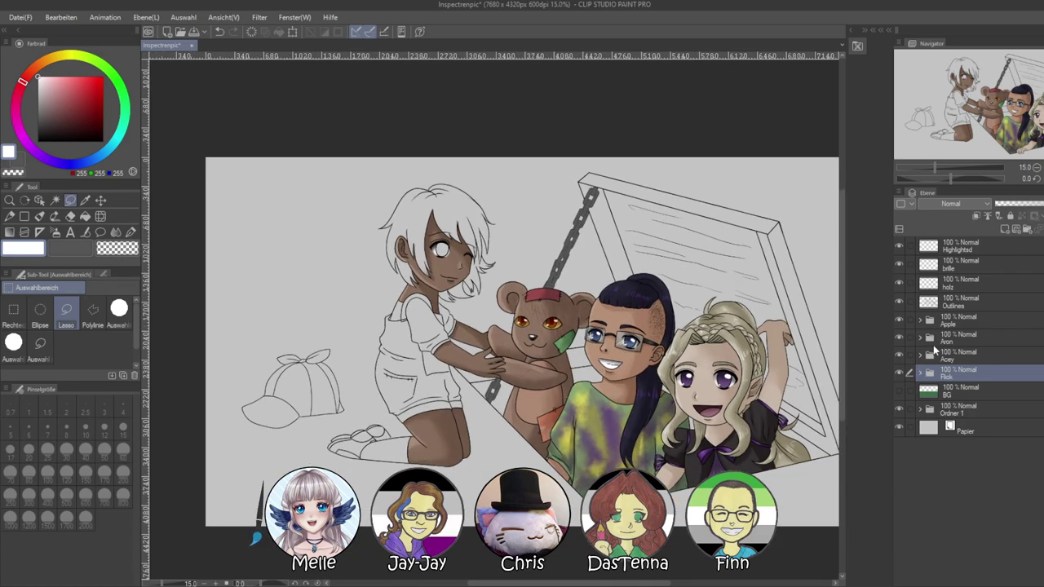
Expand the Aron folder, add a new layer above the skin colouring, and name the two layers Eyes and Skin
left_click(919, 338)
left_click(944, 357)
left_click(1003, 229)
left_click(959, 368)
left_click(961, 360)
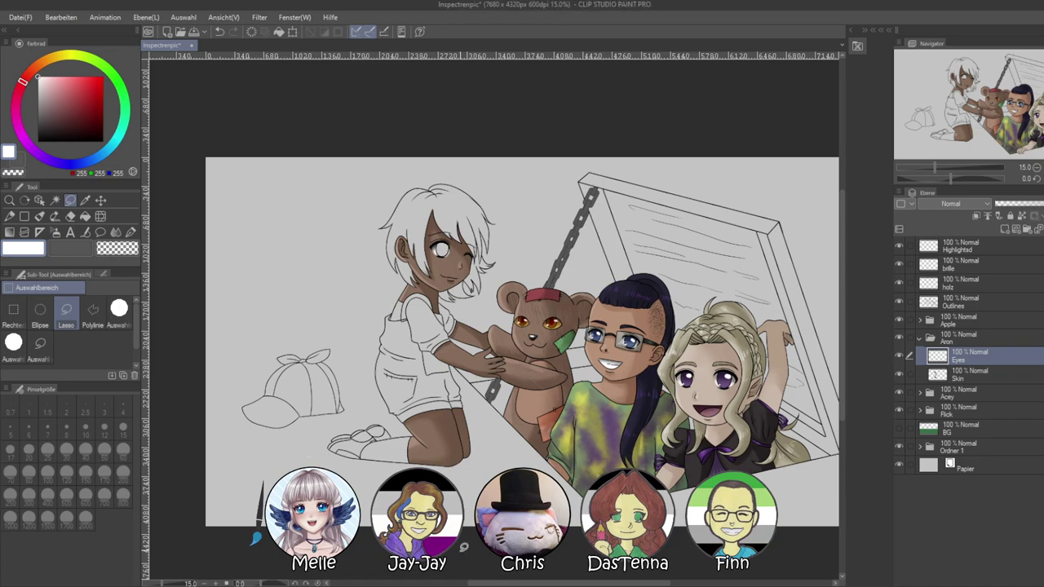
Select the iris of the kneeling character's open eye from the Outlines layer with Auto Select, and make the Eyes layer active
scroll(457, 251, "up", 8)
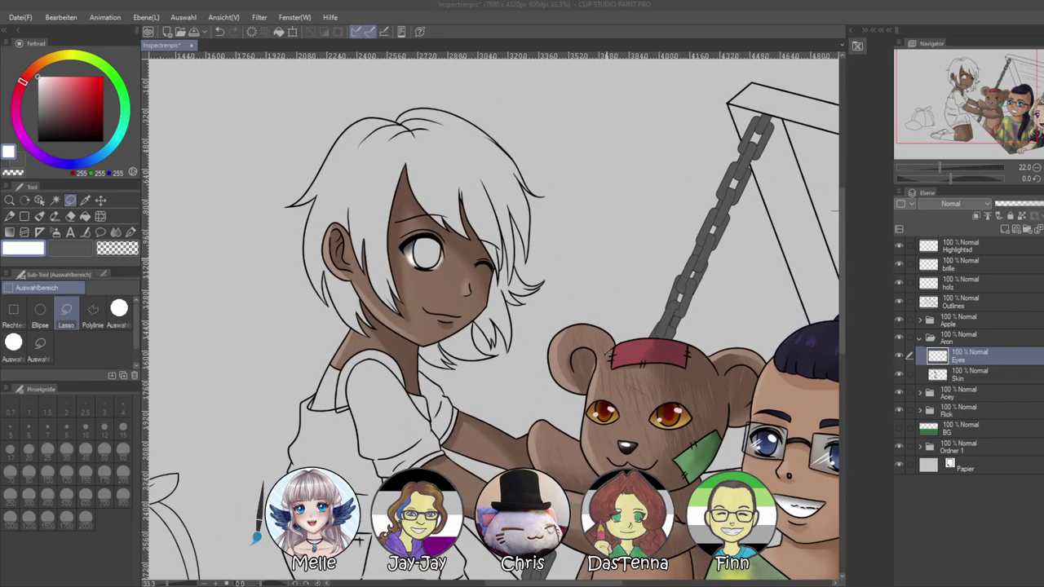
key("w")
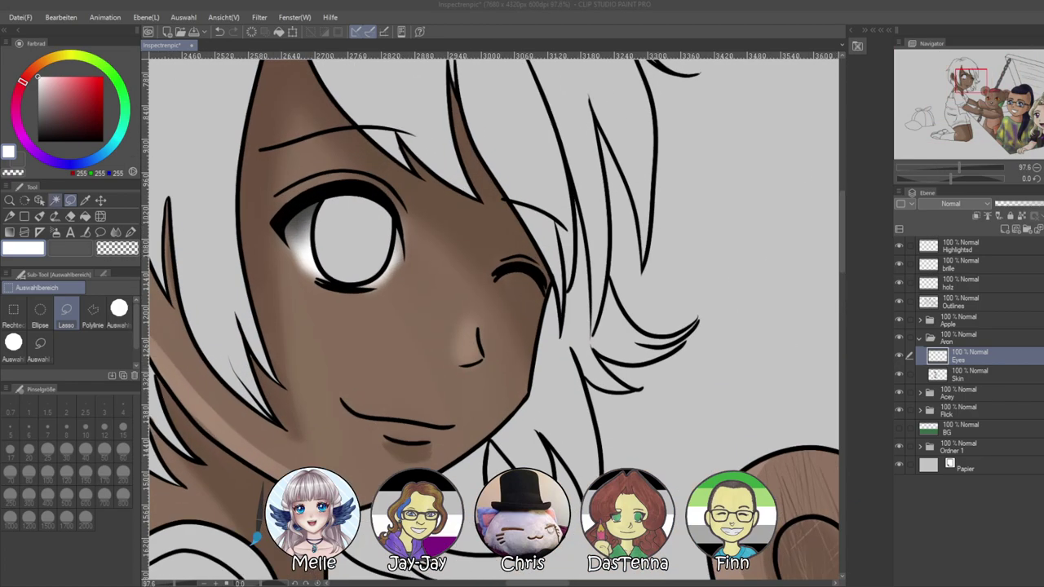
left_click(966, 302)
left_click(367, 234)
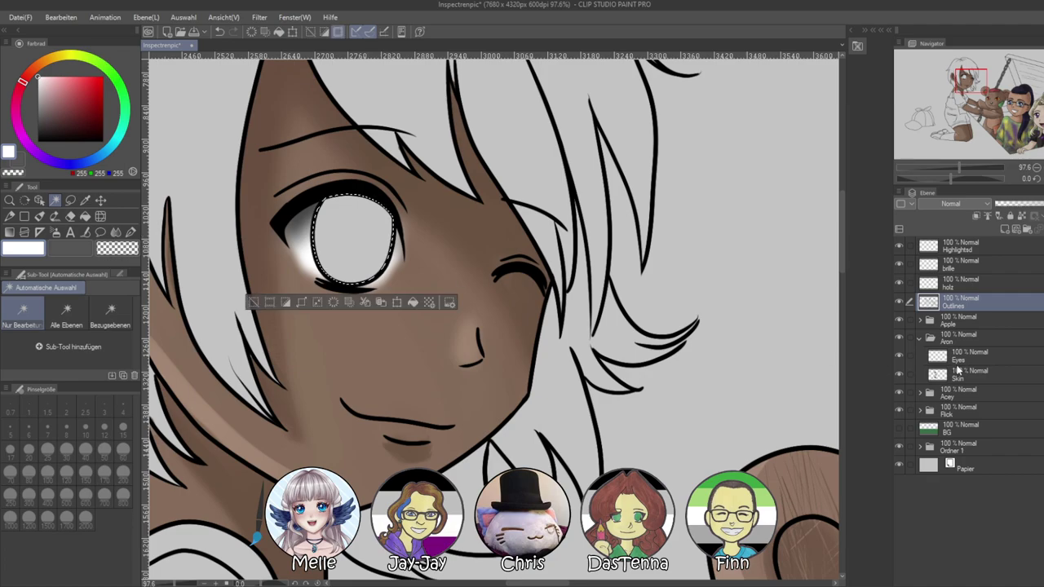
left_click(964, 358)
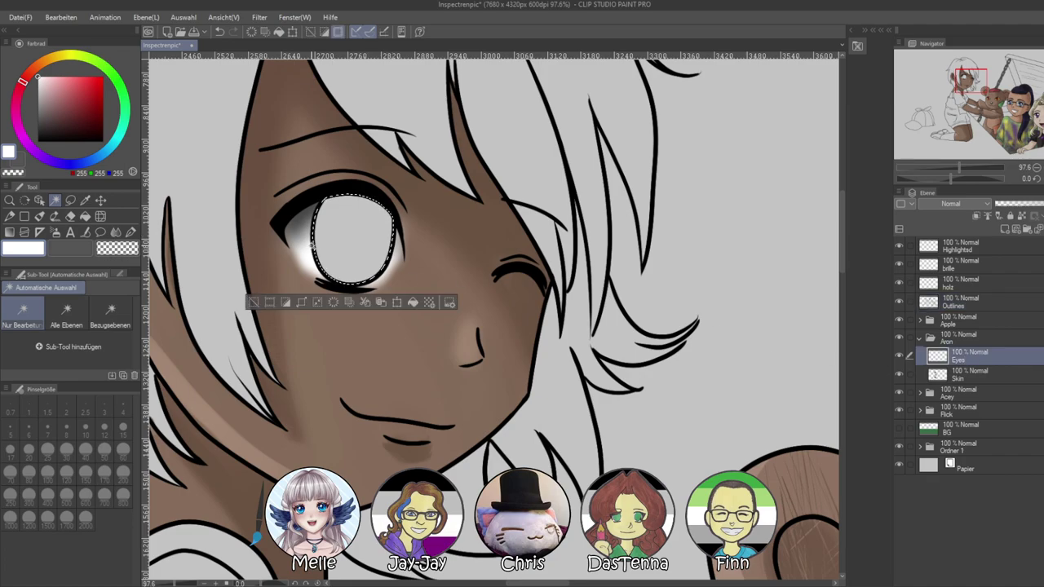
Fill the selected iris with a muted light yellow-green
left_click_drag(104, 62, 77, 54)
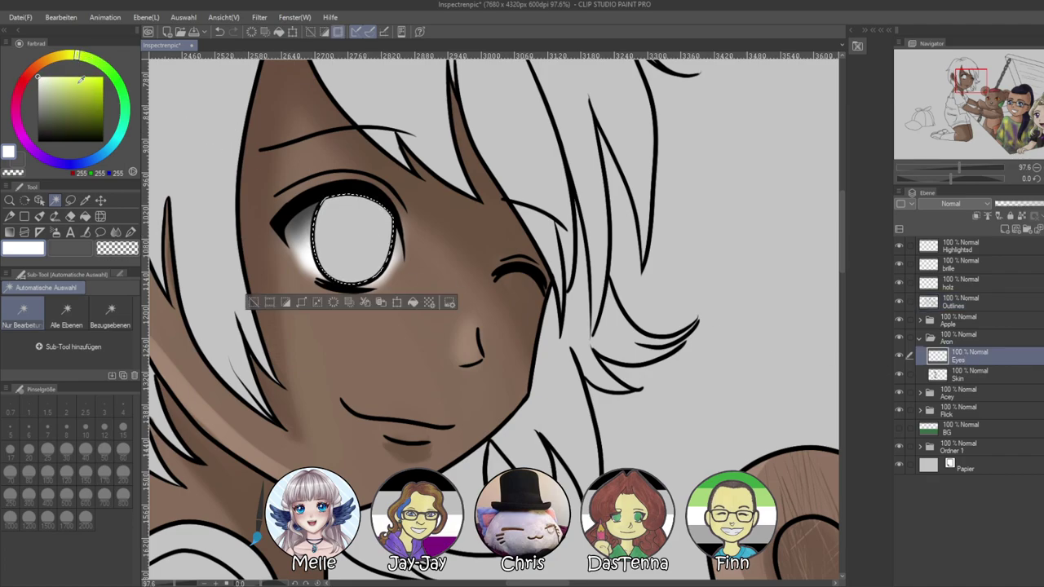
left_click(78, 88)
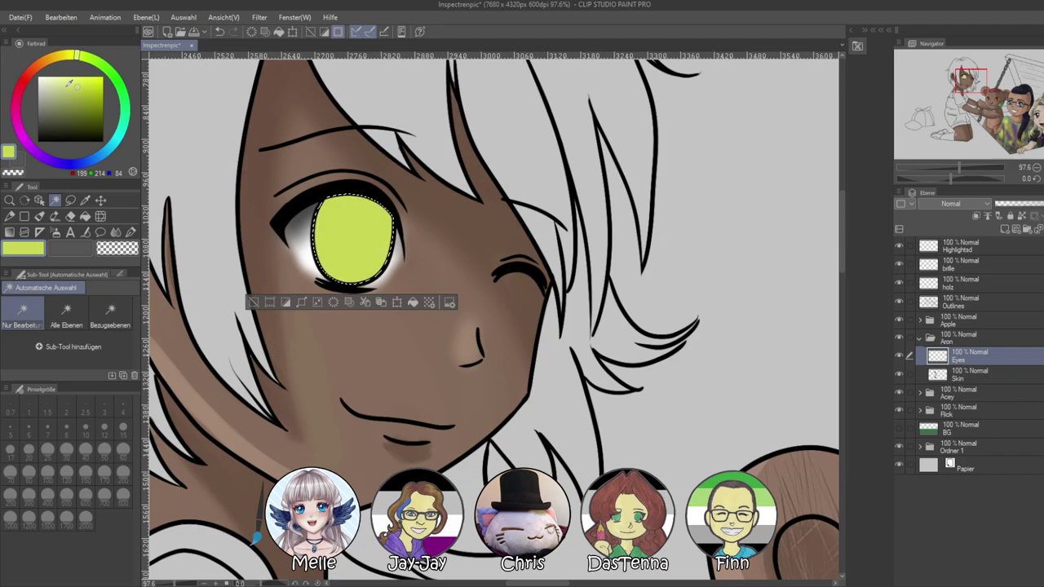
left_click(66, 89)
left_click(73, 54)
key("alt+Delete")
Shade the upper iris with olive (RGB 120, 123, 47) using the soft airbrush at size 120
left_click(77, 110)
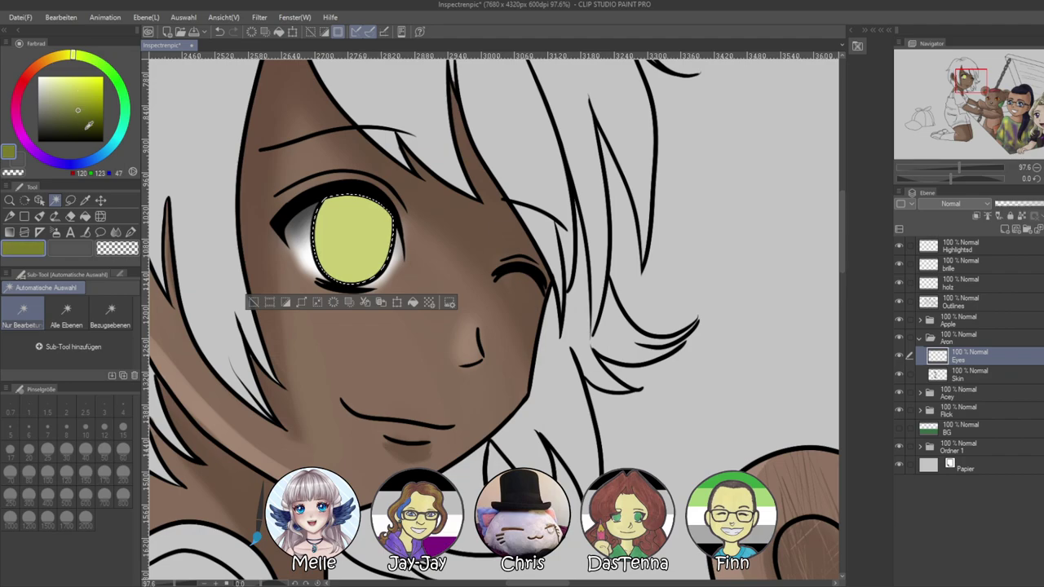
left_click(55, 232)
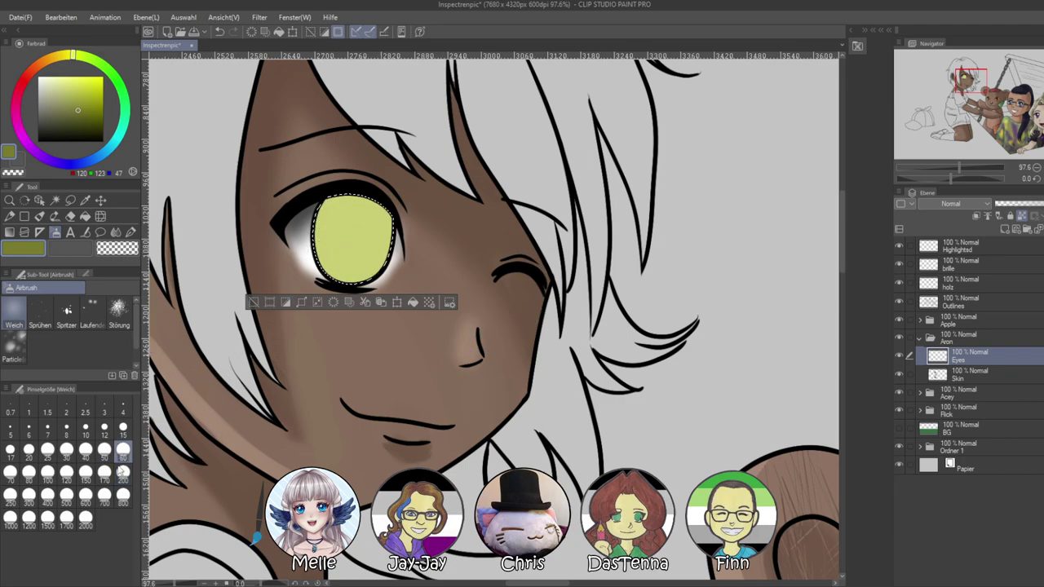
left_click(67, 471)
left_click_drag(324, 176, 424, 205)
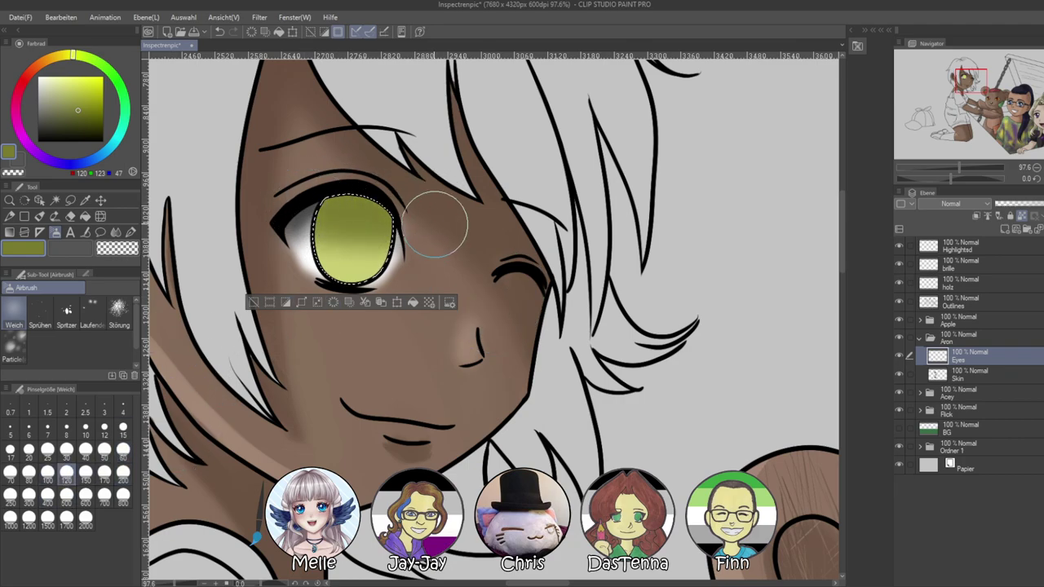
Deepen the upper half of the iris with dark green (RGB 74, 88, 25) using the soft airbrush
left_click(84, 119)
left_click(82, 57)
left_click_drag(313, 177, 454, 186)
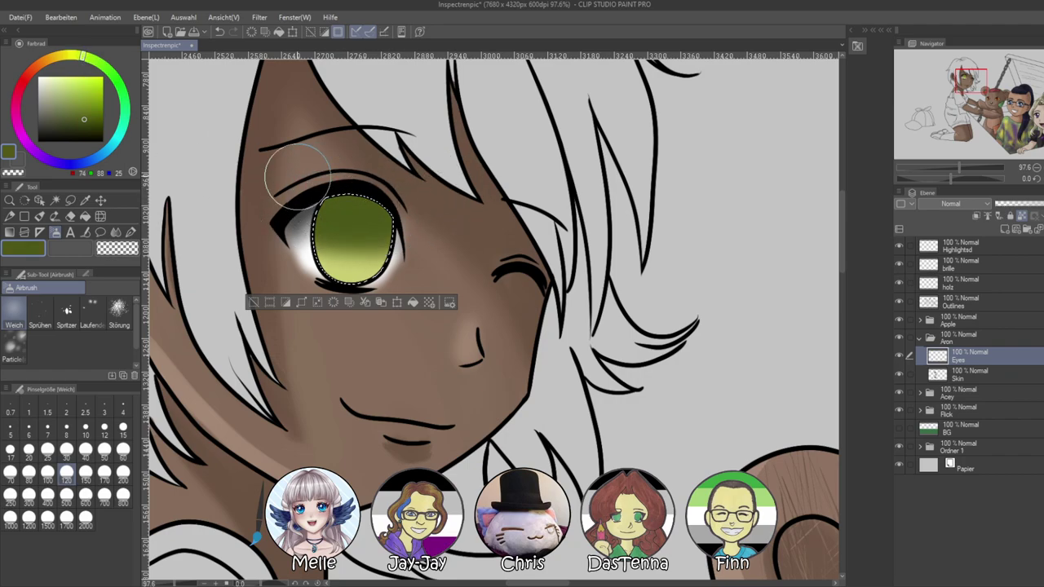
left_click_drag(344, 202, 342, 168)
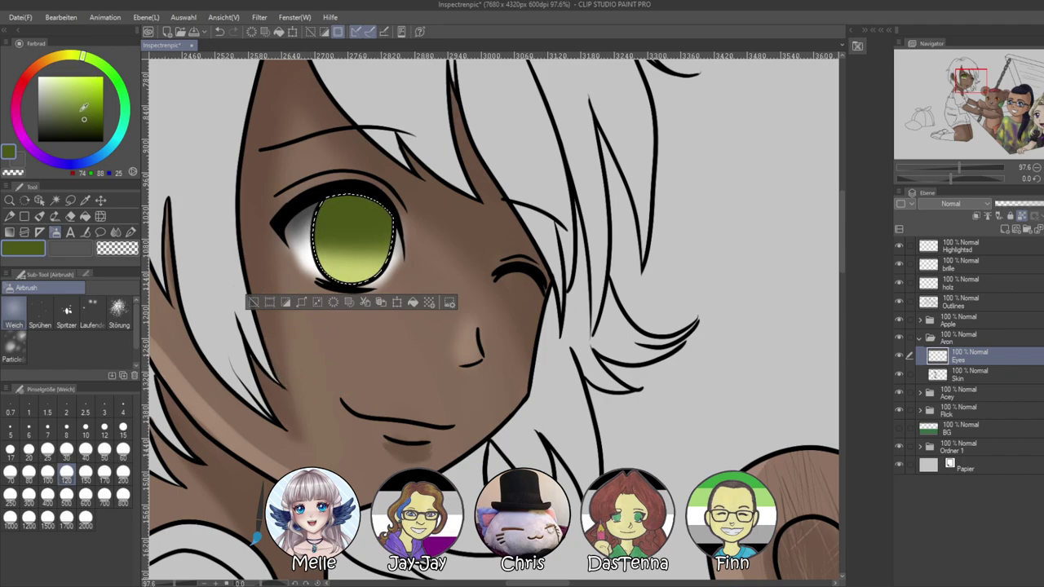
Darken the top of the iris with dark olive tones (RGB 68, 72, 24 and 30, 32, 9), and clear the selection
left_click(81, 123)
left_click_drag(82, 56, 74, 56)
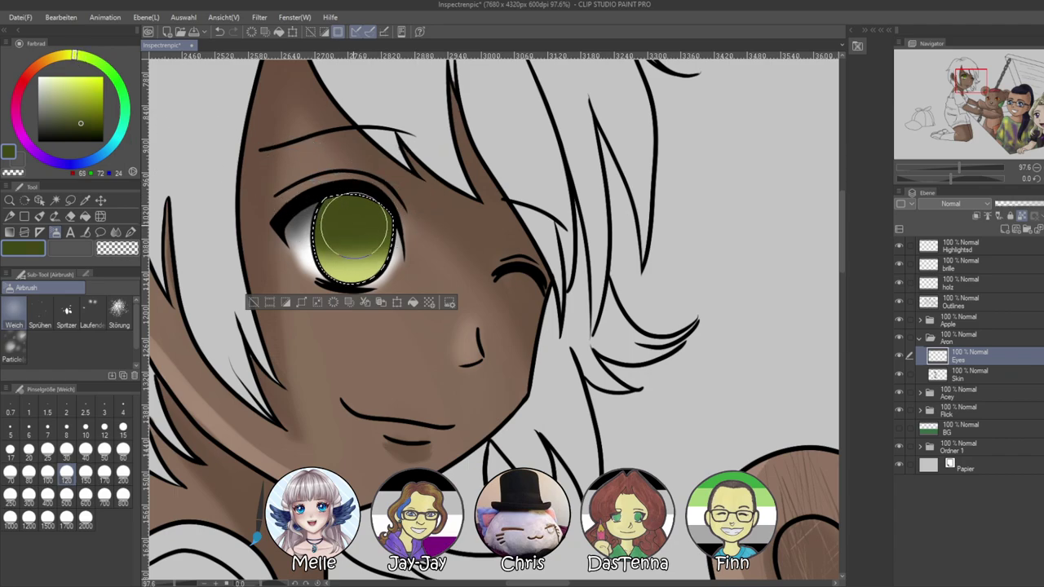
left_click(85, 133)
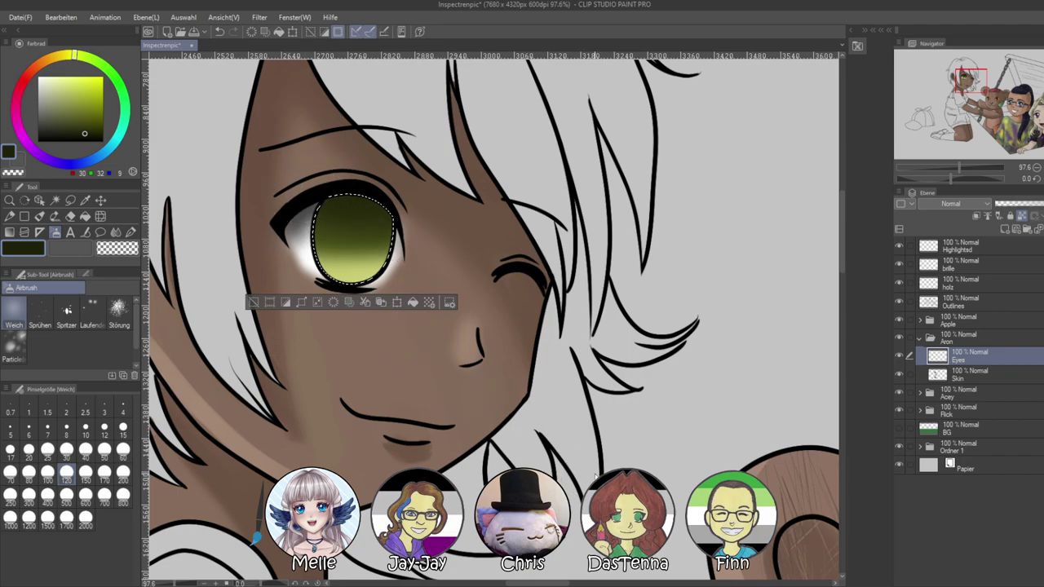
key("ctrl+d")
Paint a large oval and a small round white highlight on the green iris with the size 30 pen, on the Highlighted layer
left_click(972, 246)
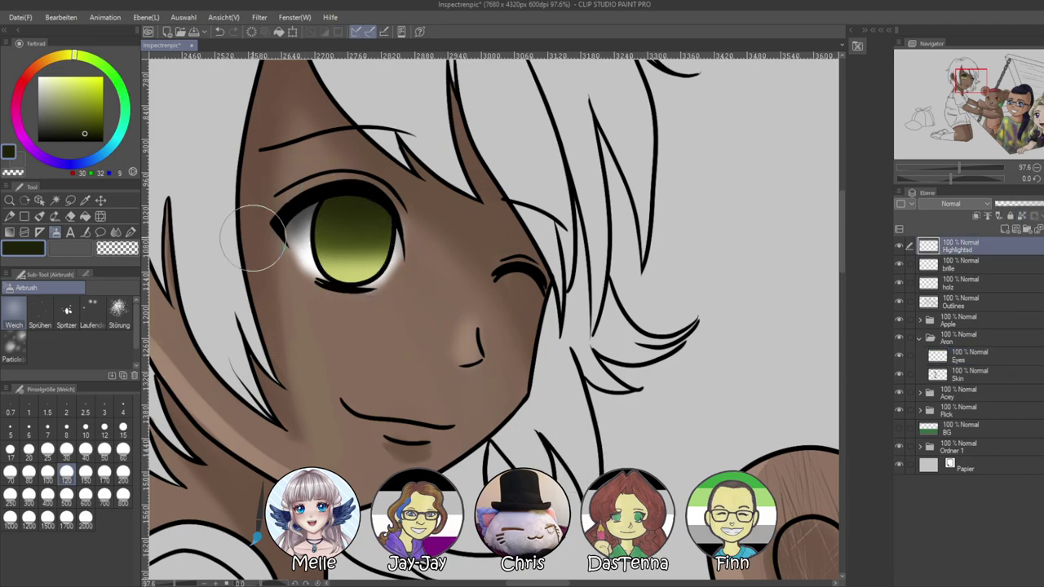
key("x")
left_click(130, 231)
mouse_move(367, 217)
left_mouse_down()
mouse_move(381, 239)
mouse_move(364, 216)
left_mouse_up()
left_click_drag(321, 262, 326, 262)
key("ctrl+z")
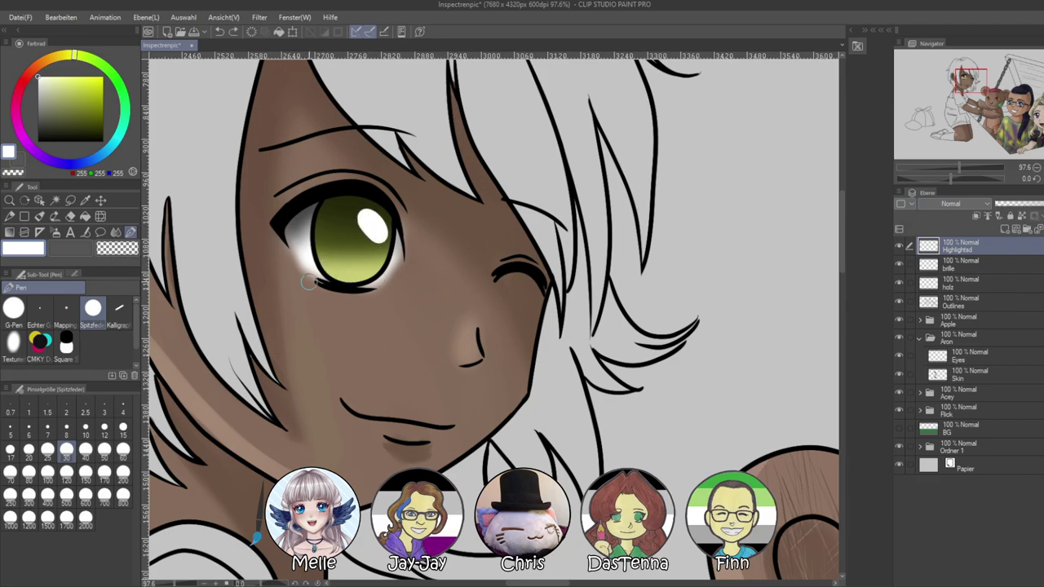
left_click(323, 260)
Add a new layer named Hair above the Eyes layer in the Aron folder
left_click_drag(959, 168, 936, 169)
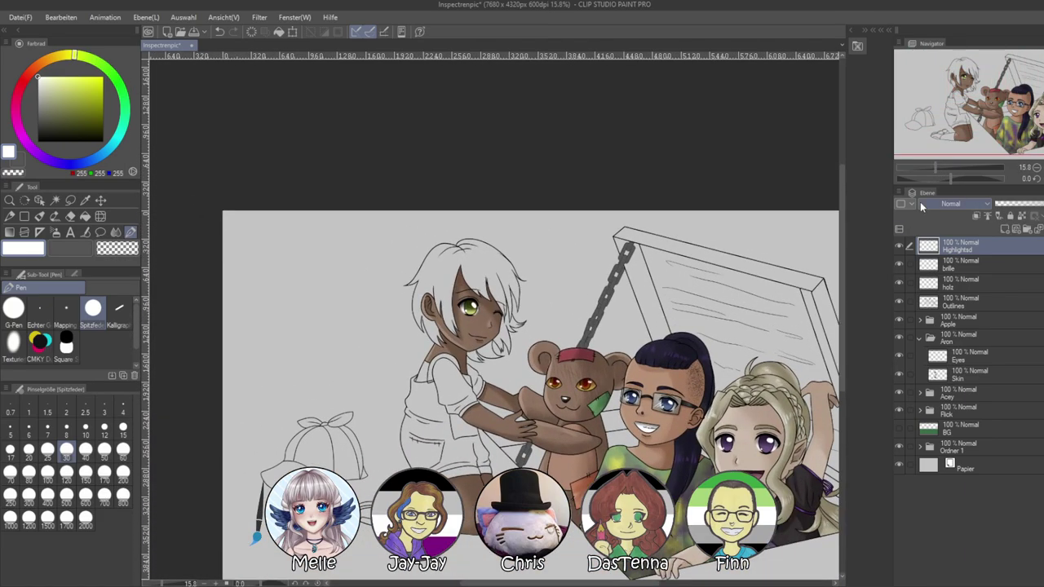
scroll(633, 334, "up", 1)
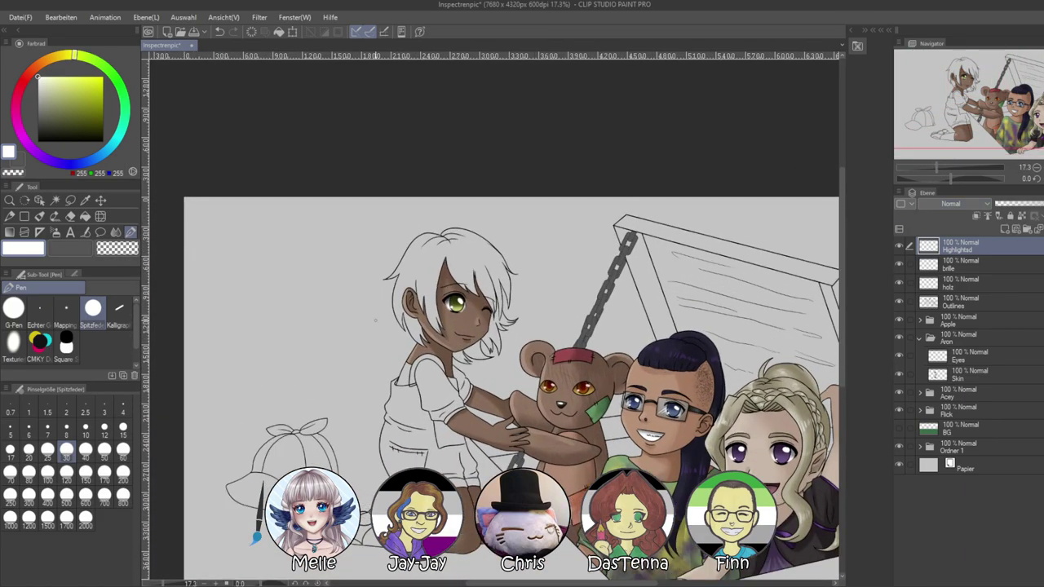
left_click(952, 360)
left_click(1005, 230)
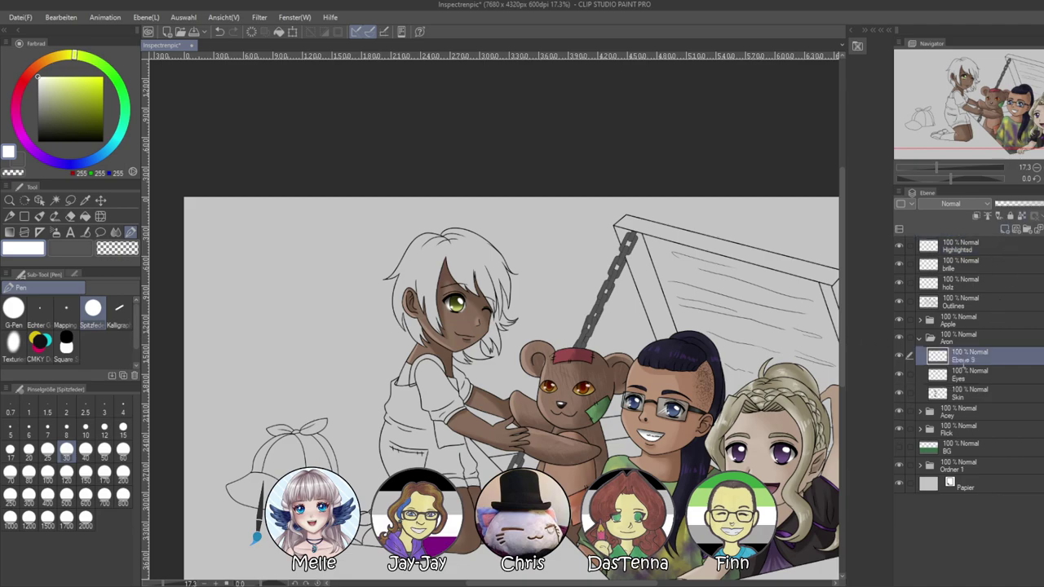
type("Hair")
key("Return")
Auto-select the kneeling character's hair area from the Outlines layer and make the Hair layer active
scroll(574, 276, "up", 2)
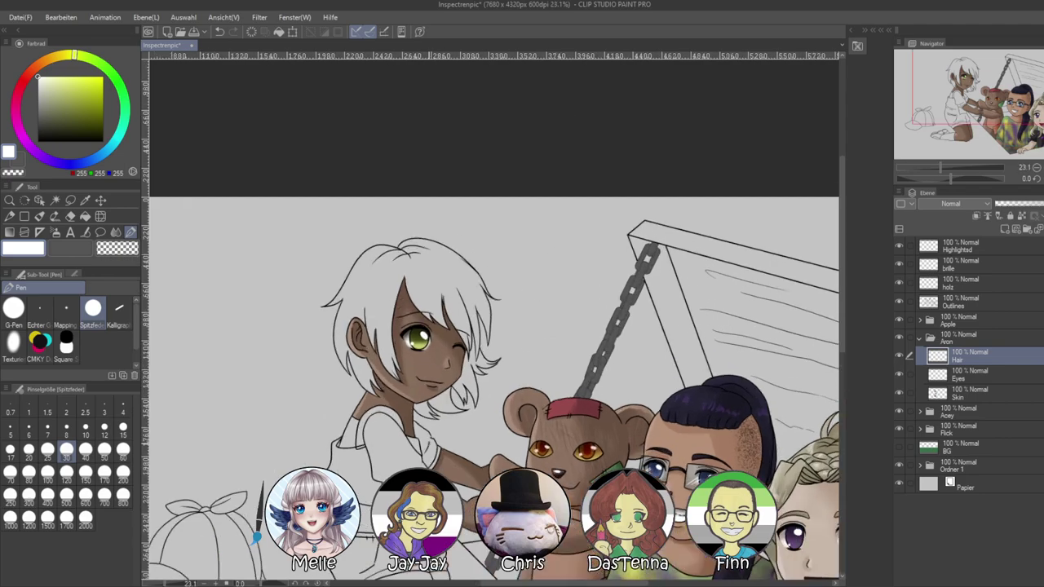
left_click(70, 202)
left_click(56, 201)
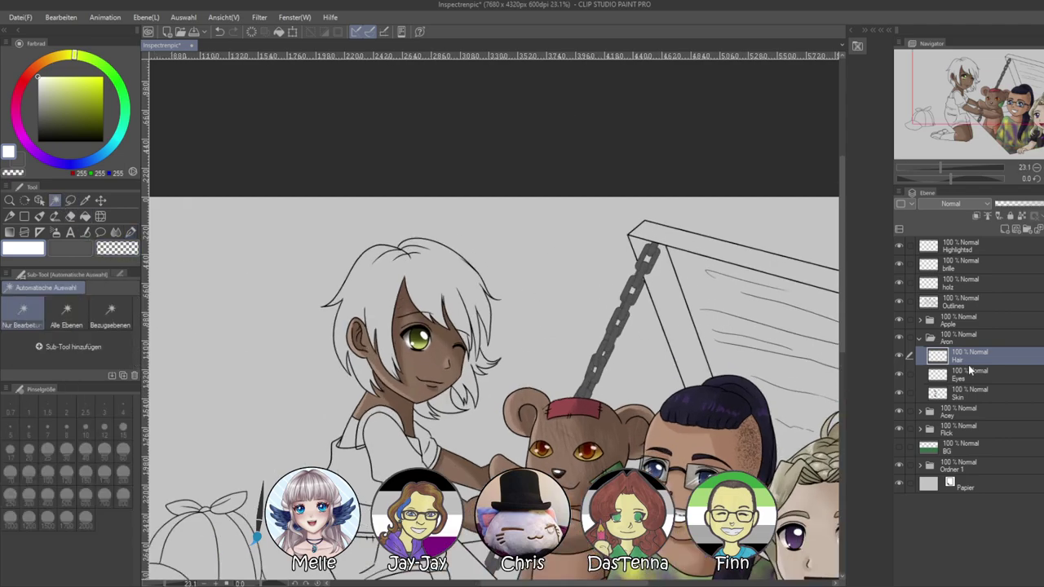
left_click(913, 305)
left_click(363, 283)
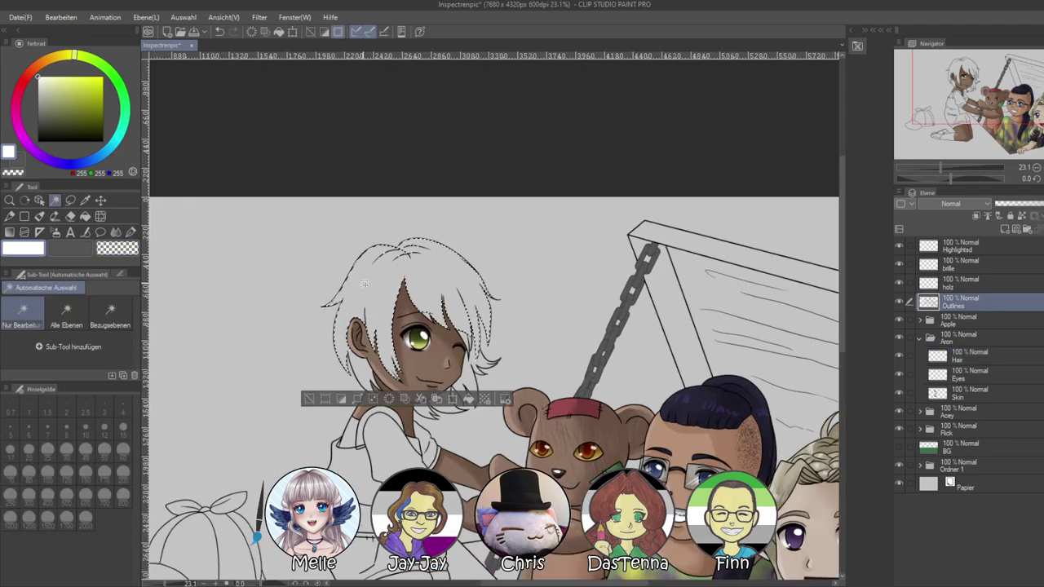
scroll(362, 283, "up", 5)
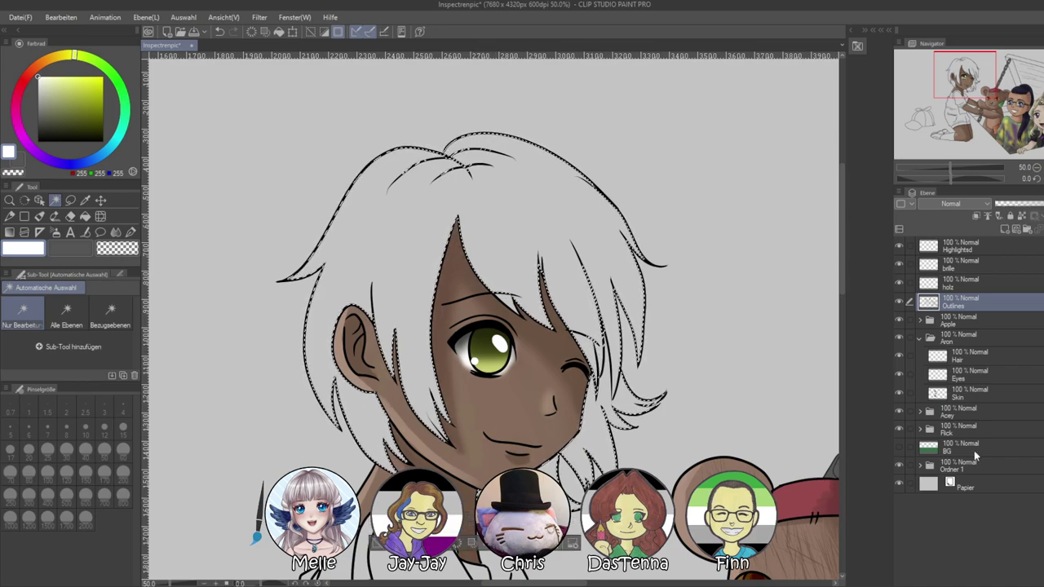
left_click(966, 357)
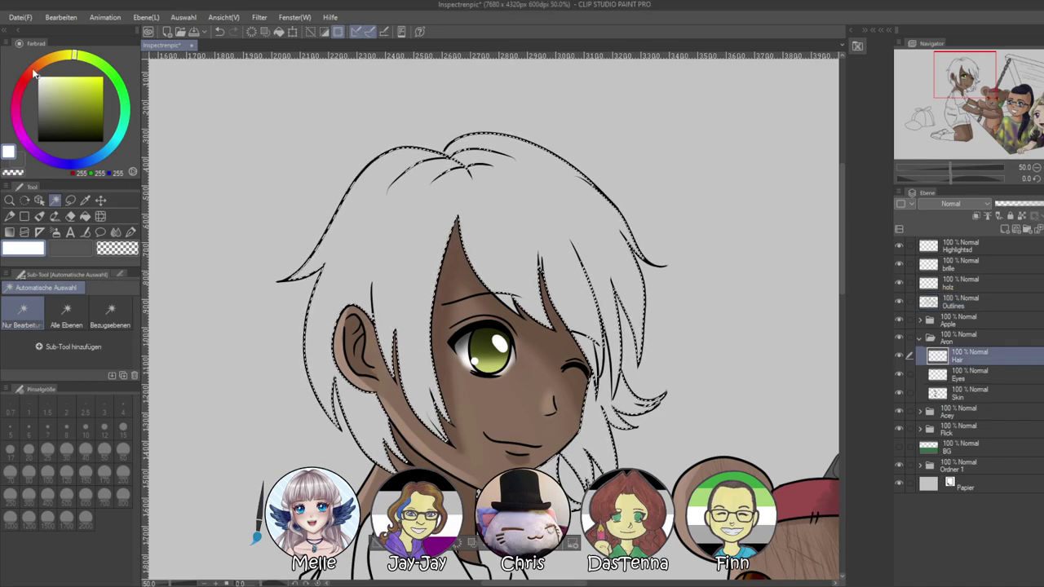
Fill the selected hair with reddish brown (RGB 94, 61, 53)
left_click_drag(33, 74, 29, 75)
left_click_drag(63, 107, 70, 114)
key("alt+BackSpace")
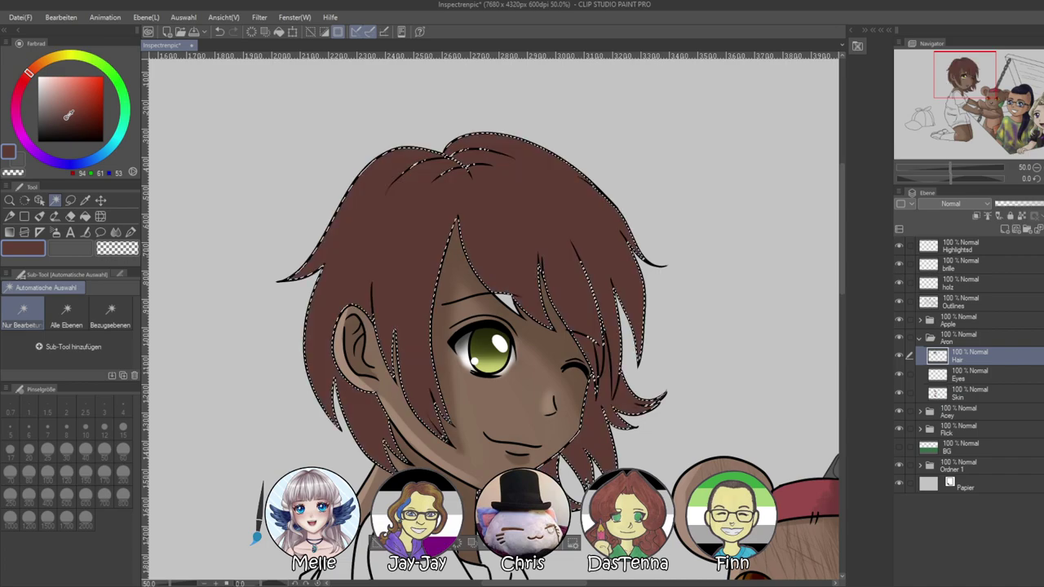
Fill the selected hair with dark brown (RGB 72, 45, 33) and clear the selection
left_click(69, 120)
left_click(34, 69)
left_click(73, 123)
key("alt+BackSpace")
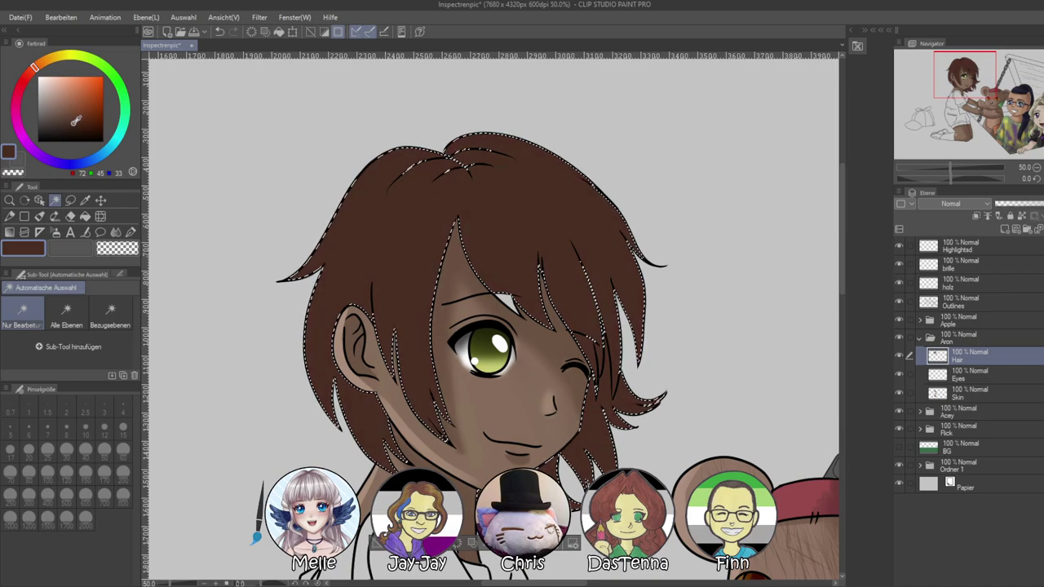
key("ctrl+d")
Fill the small unfilled hair gap beside the eyebrow on the Hair layer, using a selection from the Outlines layer
left_click_drag(524, 358, 526, 279)
scroll(526, 279, "up", 1)
left_click(962, 305)
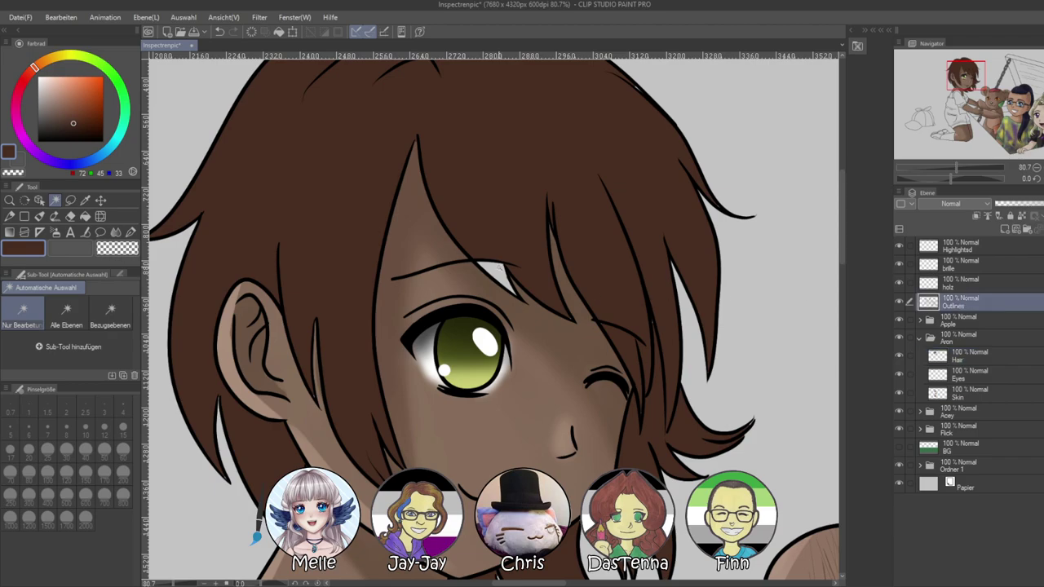
left_click(493, 271)
left_click(962, 355)
key("ctrl+d")
scroll(818, 346, "down", 3)
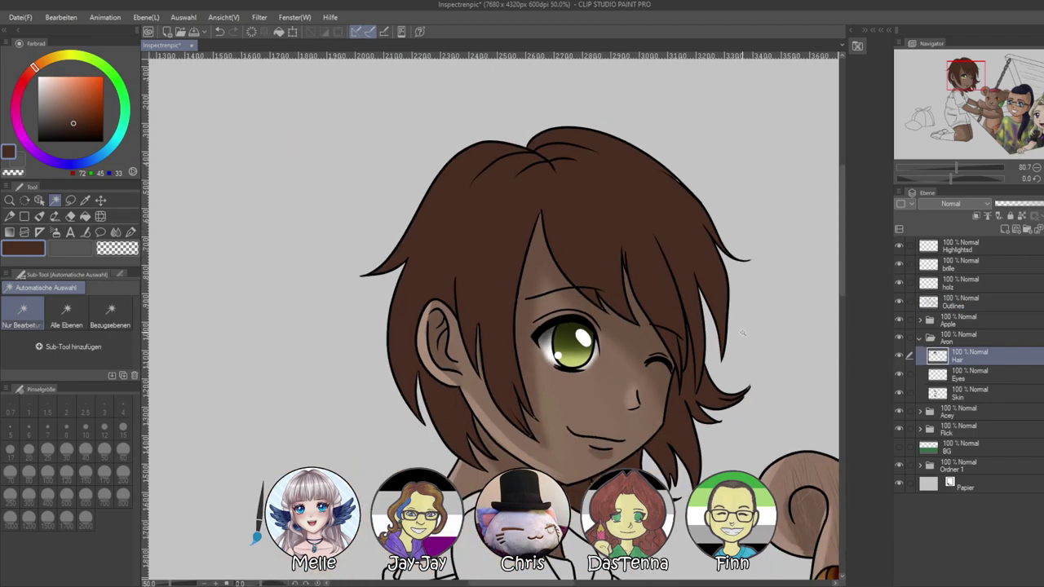
Touch up unfilled tips of the hair strands between the ear and cheek in the hair brown with the size 8 pen
scroll(582, 347, "up", 4)
scroll(397, 389, "up", 6)
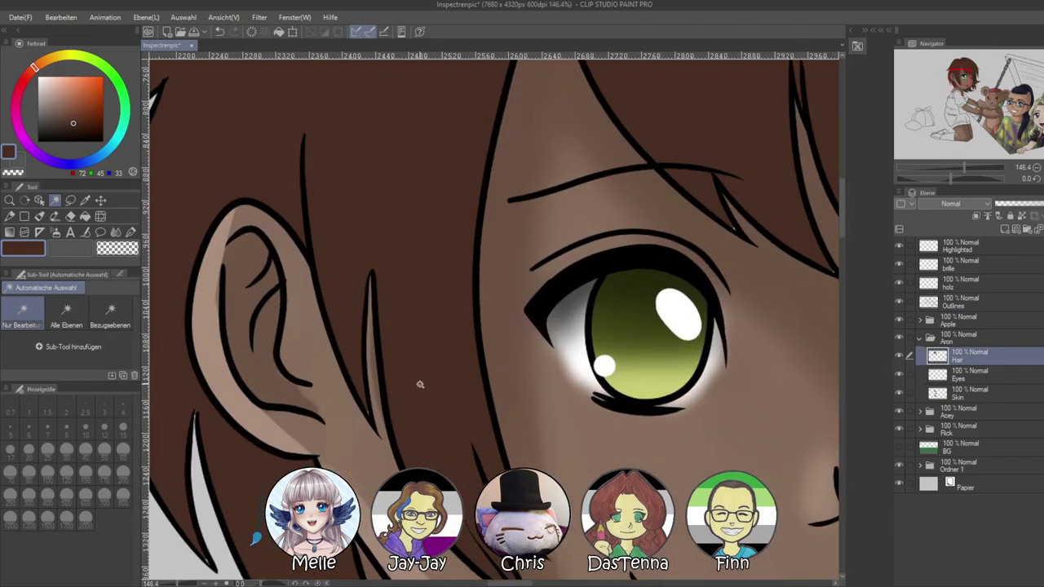
left_click(129, 234)
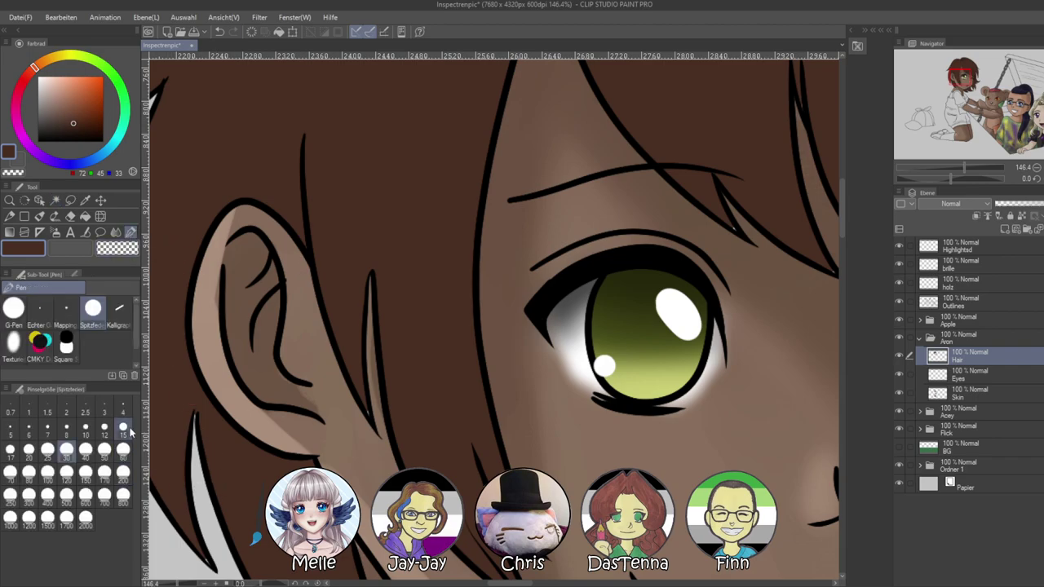
left_click(69, 430)
left_click_drag(325, 490, 267, 370)
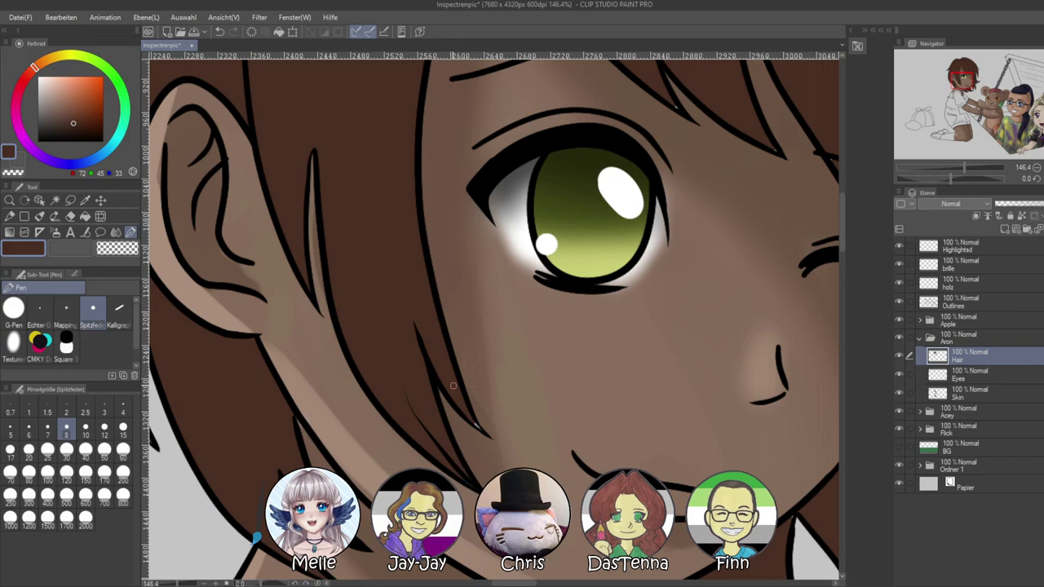
scroll(383, 446, "down", 3)
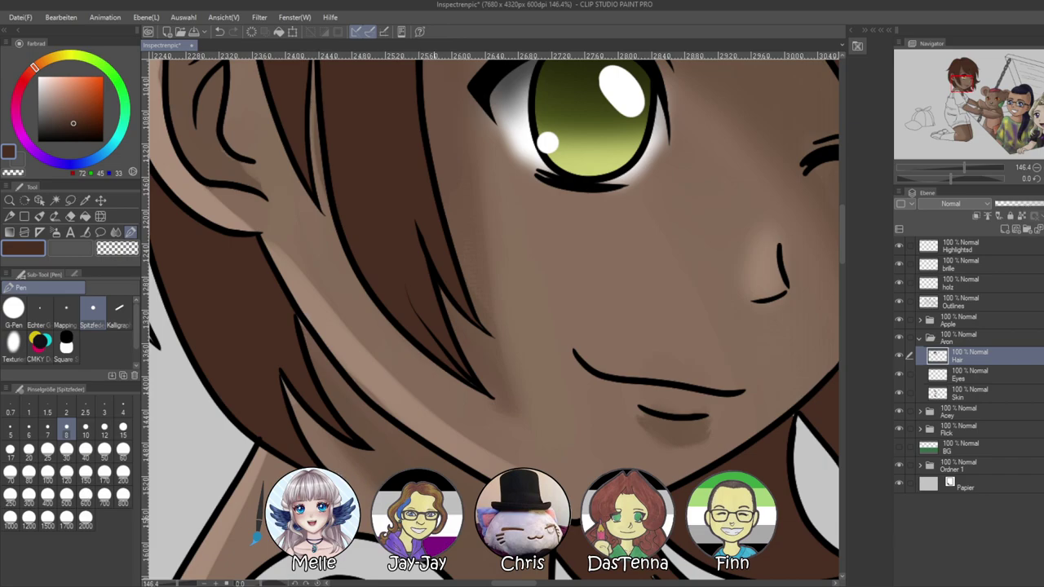
left_click_drag(427, 520, 222, 410)
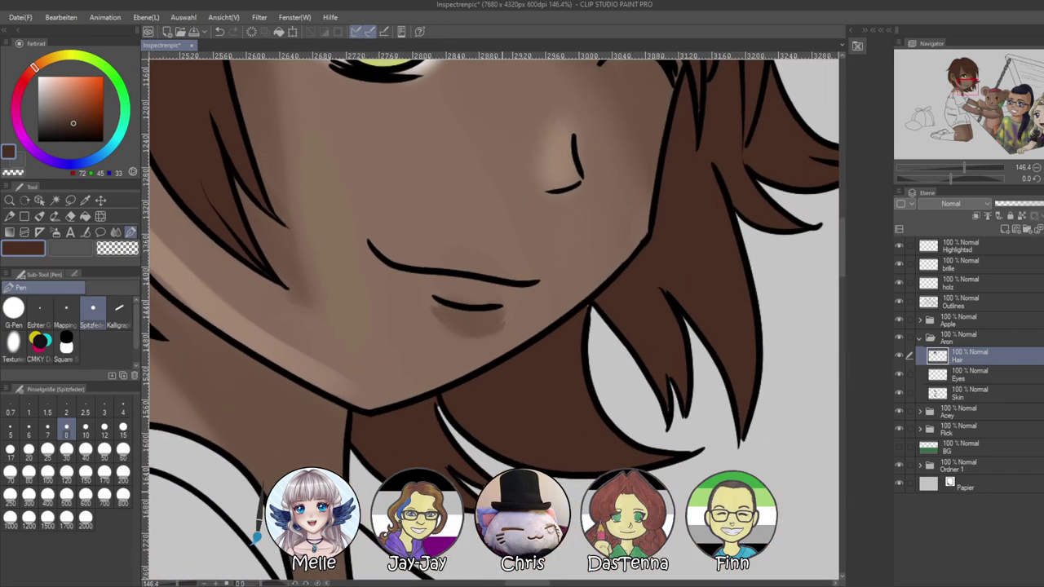
Fill the remaining gaps in the strands below the chin and around the winking eye with the hair brown
left_click_drag(671, 406, 510, 421)
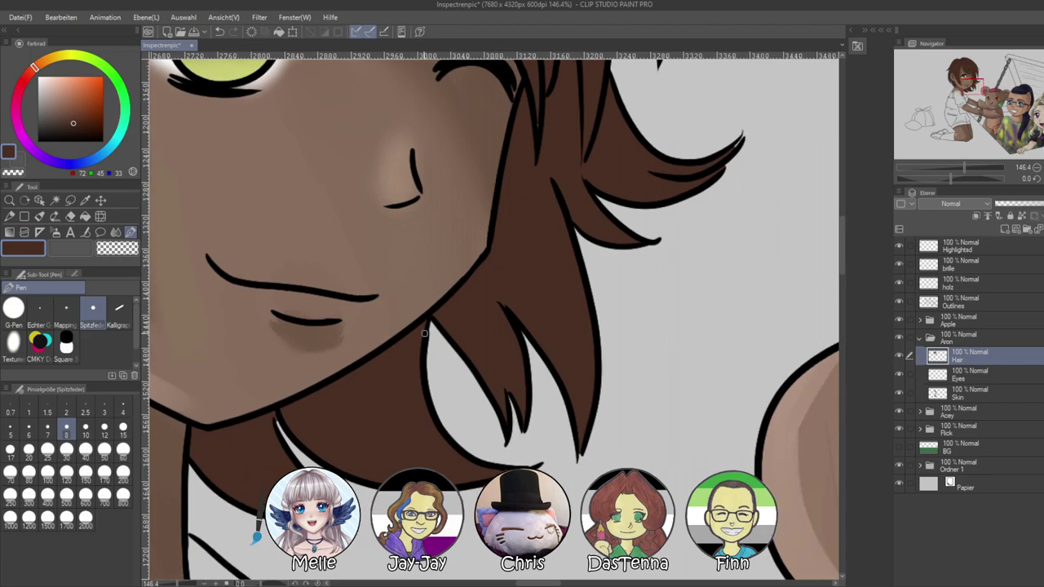
left_click_drag(548, 108, 514, 359)
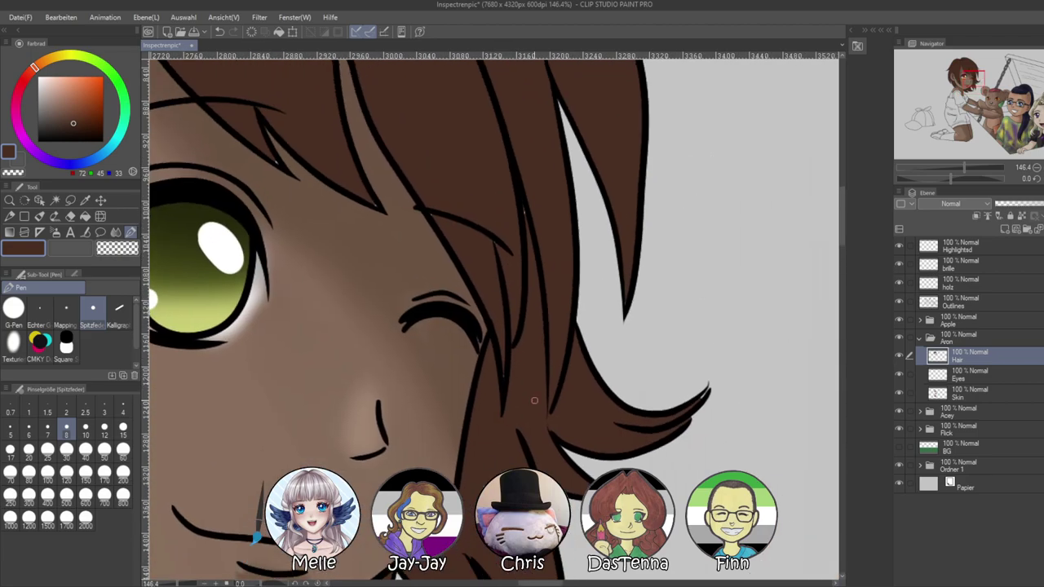
left_click_drag(696, 400, 708, 379)
left_click_drag(522, 274, 530, 371)
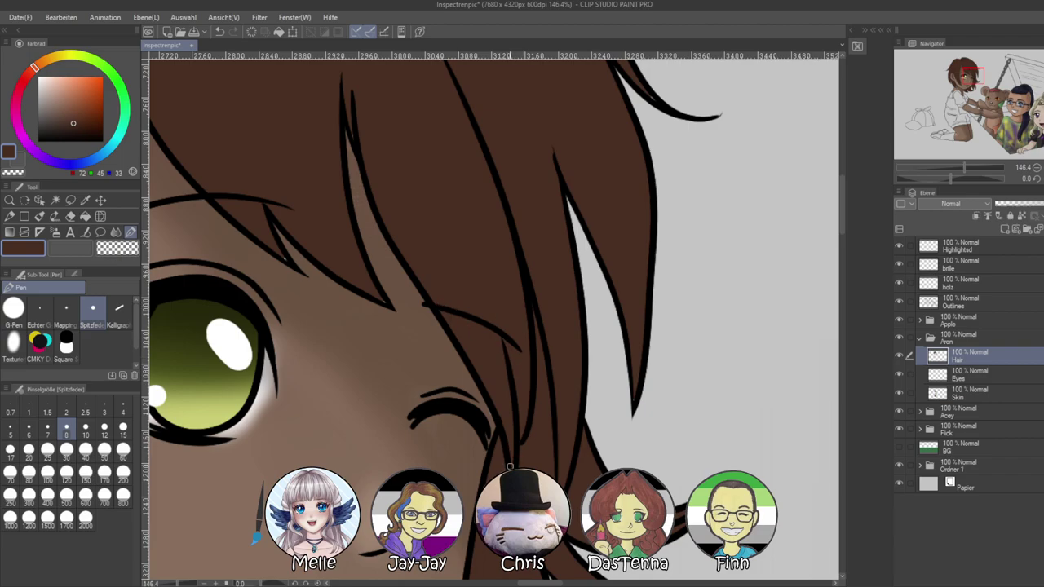
left_click_drag(495, 328, 532, 430)
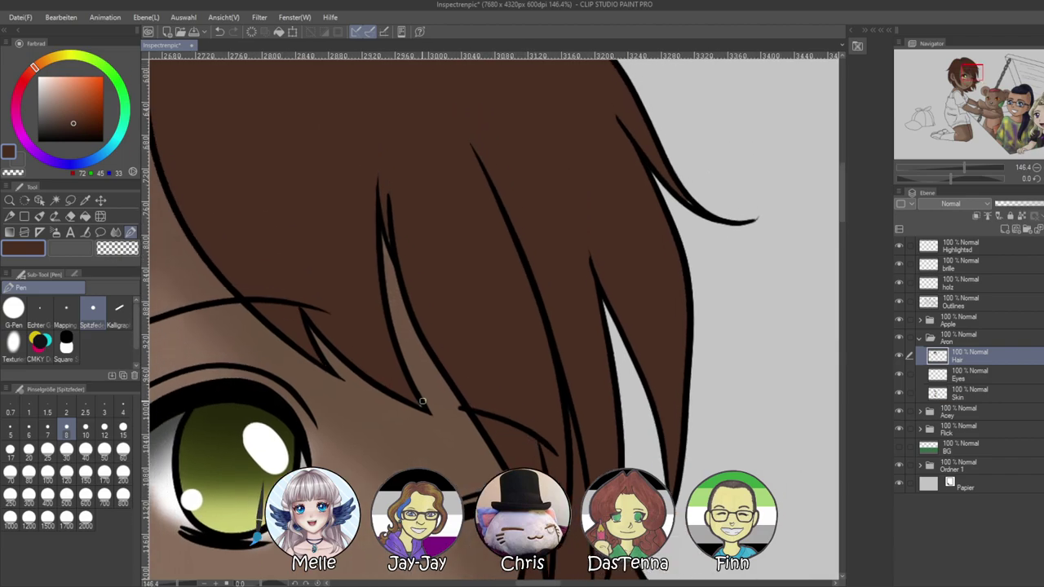
left_click_drag(507, 353, 393, 404)
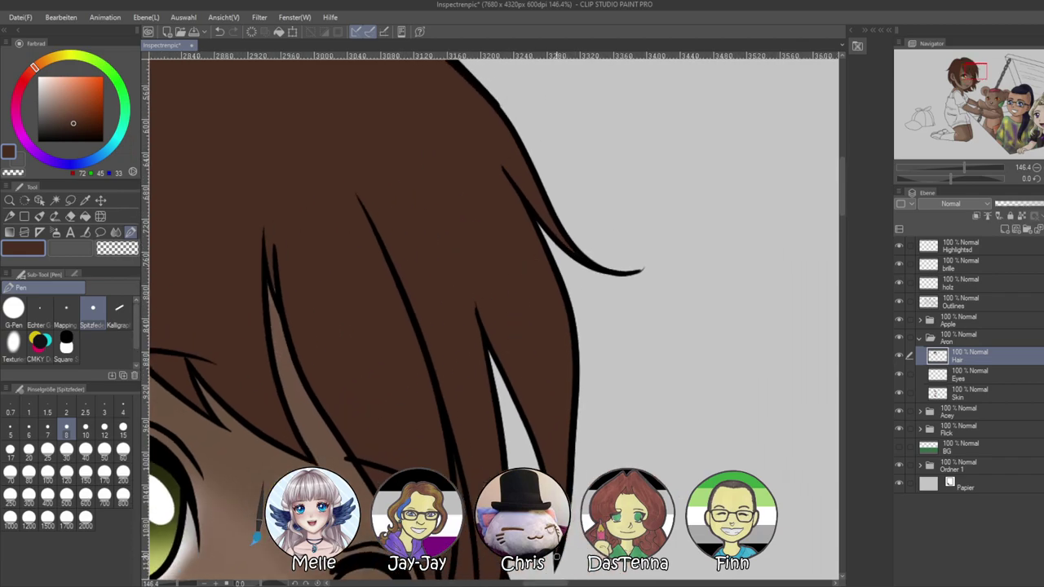
left_click_drag(404, 364, 447, 385)
left_click_drag(588, 258, 599, 270)
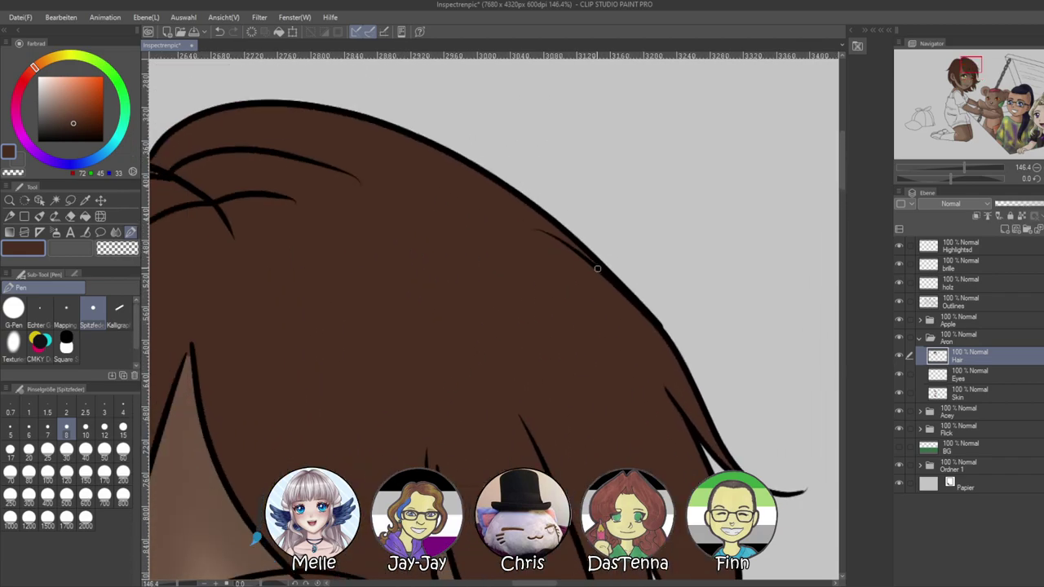
Touch up the remaining edges of the hair from the crown down to the strands behind the ear
left_click_drag(494, 408, 538, 262)
left_click_drag(349, 294, 603, 437)
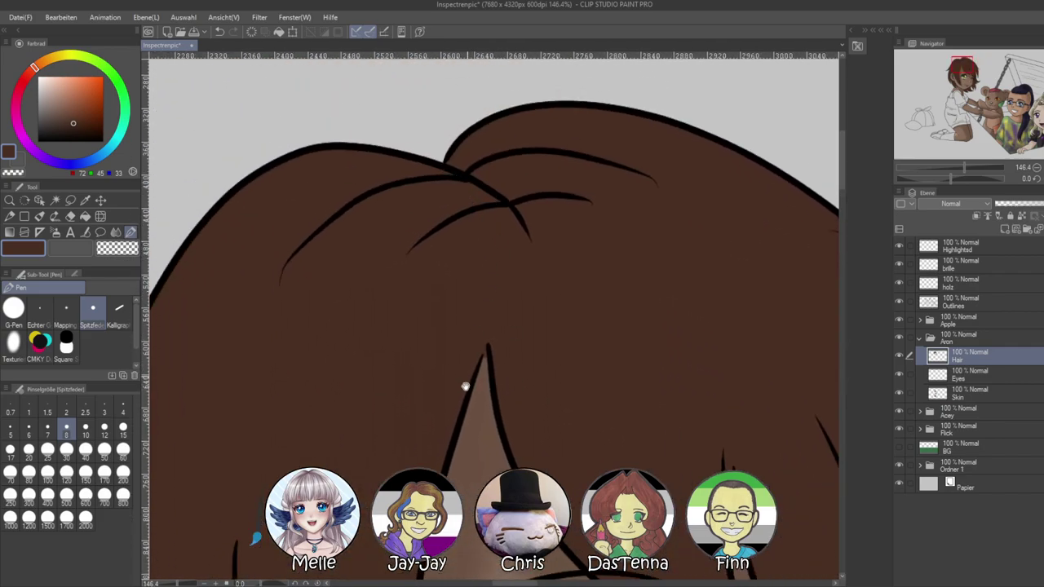
left_click_drag(471, 356, 530, 167)
left_click_drag(432, 404, 498, 184)
left_click_drag(474, 459, 437, 329)
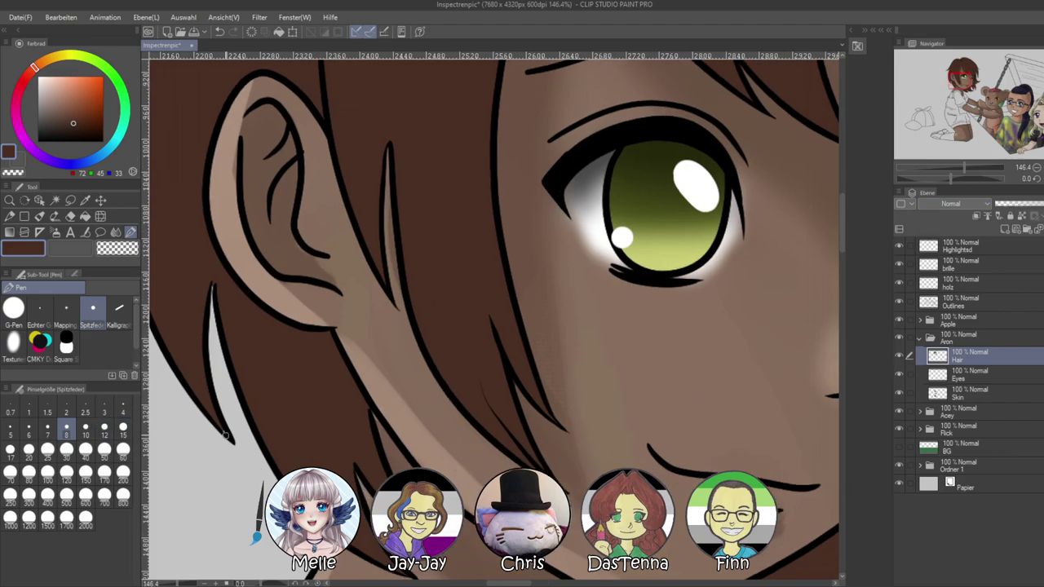
Try shading the strands in front of the ear with near-black brown (RGB 32, 19, 12) using the pen at size 60
left_click_drag(963, 168, 944, 176)
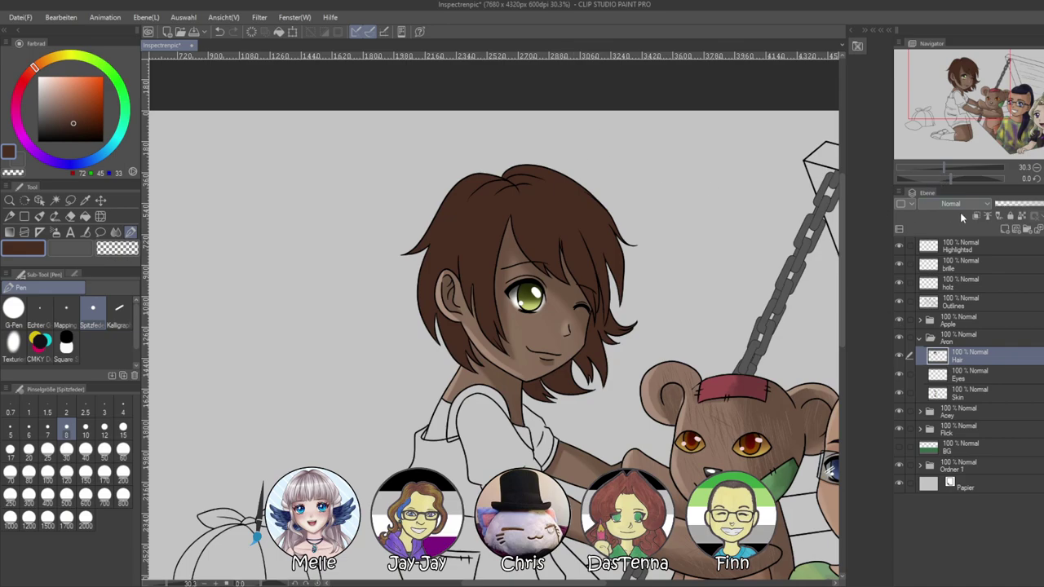
scroll(667, 223, "up", 4)
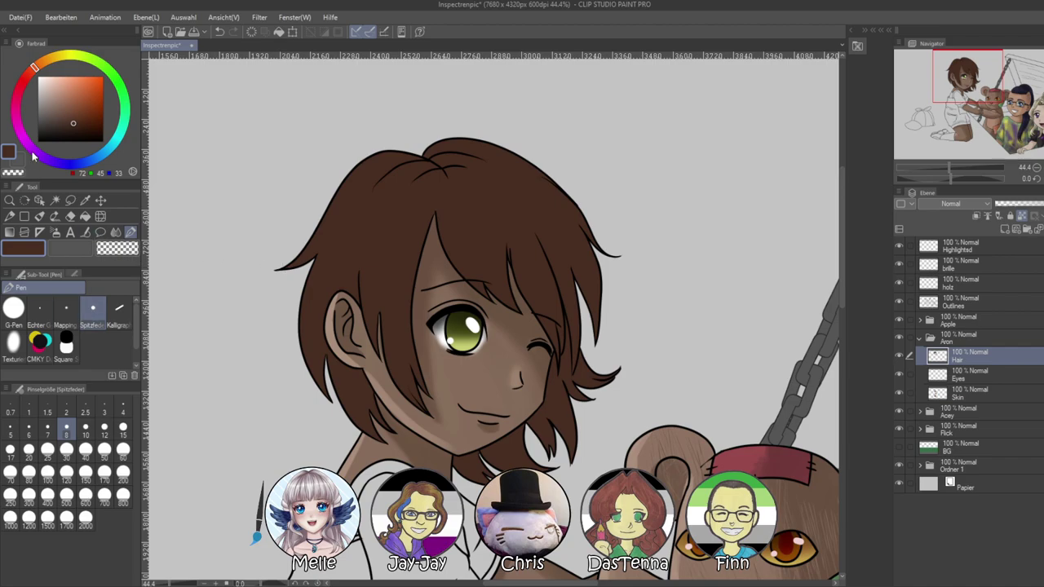
left_click(77, 133)
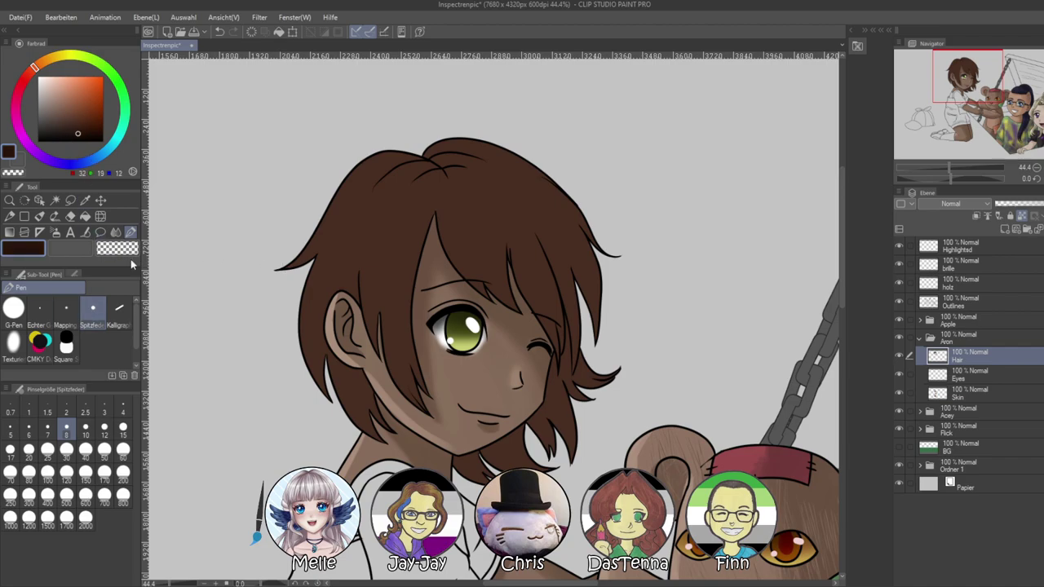
left_click(123, 450)
mouse_move(411, 398)
left_mouse_down()
mouse_move(408, 272)
mouse_move(414, 383)
left_mouse_up()
mouse_move(404, 244)
left_mouse_down()
mouse_move(416, 401)
mouse_move(406, 240)
mouse_move(385, 359)
mouse_move(394, 221)
mouse_move(368, 277)
mouse_move(364, 317)
left_mouse_up()
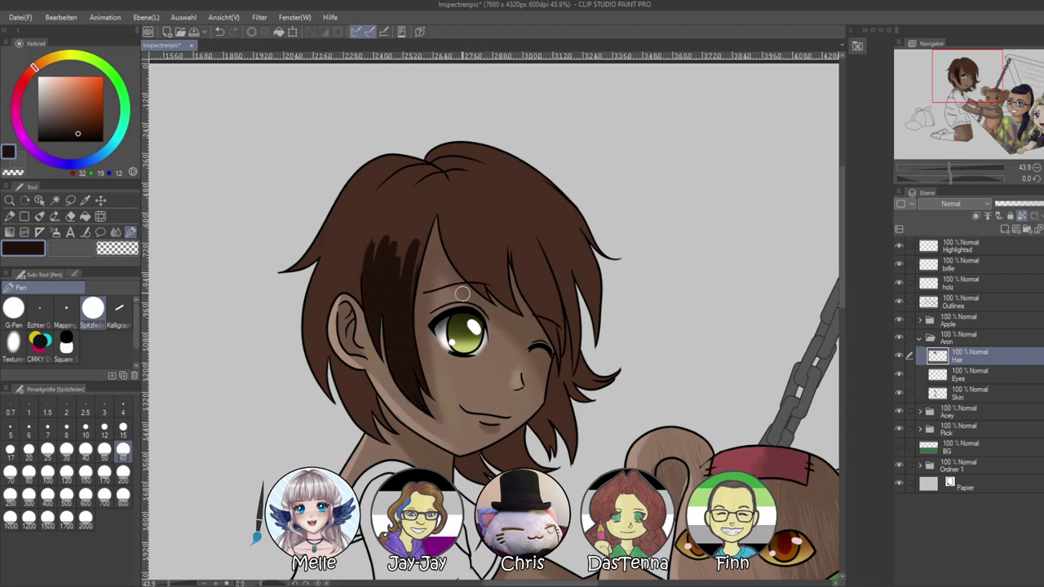
Undo all the near-black shading strokes on the hair in front of the ear
key("ctrl+z")
key("ctrl+z")
key("ctrl+z")
key("ctrl+z")
key("ctrl+z")
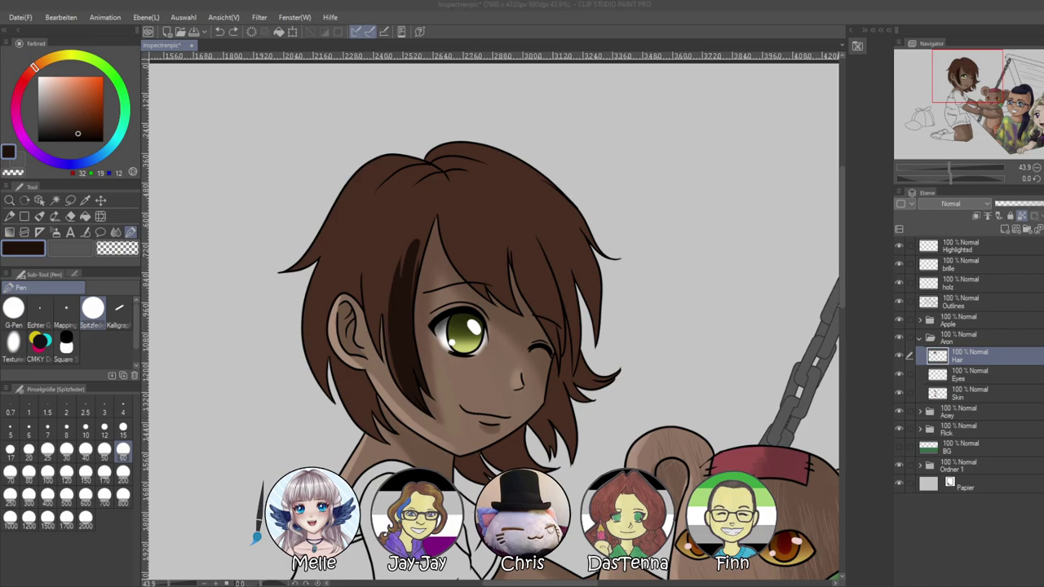
key("ctrl+z")
key("ctrl+z")
key("ctrl+z")
key("ctrl+z")
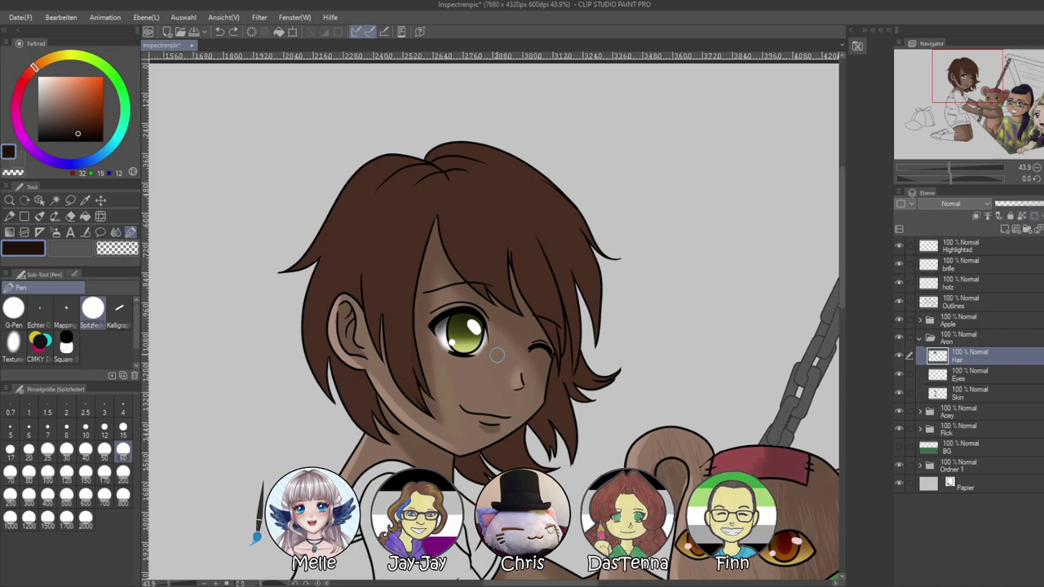
Paint a darker brown shading stroke on the strand in front of the ear, undoing the extra strokes beside it
left_click(370, 238, "alt")
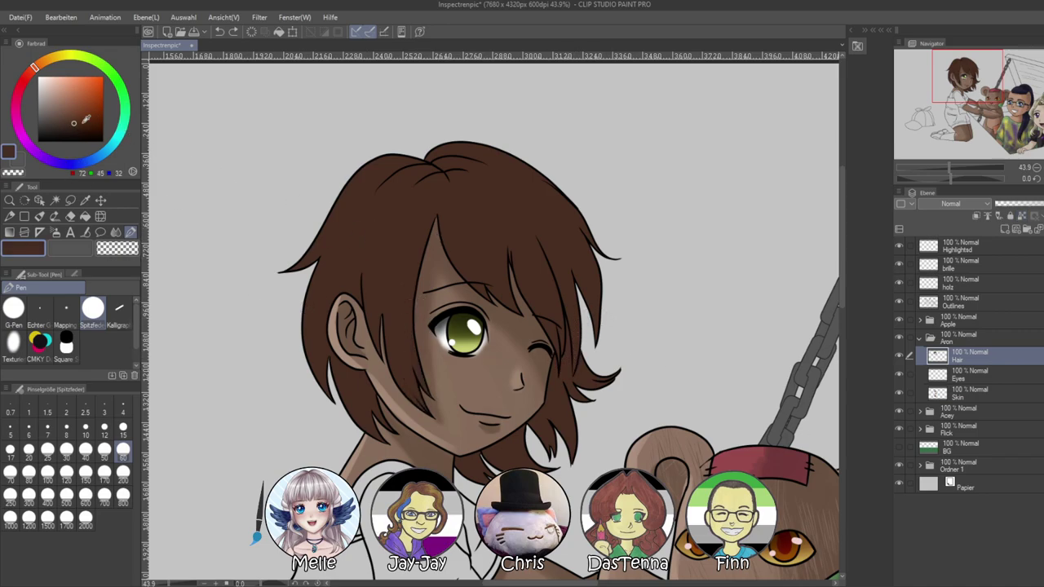
left_click(78, 128)
mouse_move(359, 244)
left_mouse_down()
mouse_move(383, 367)
mouse_move(391, 351)
left_mouse_up()
mouse_move(388, 274)
left_mouse_down()
mouse_move(428, 424)
mouse_move(435, 400)
left_mouse_up()
key("ctrl+z")
key("ctrl+z")
key("ctrl+z")
key("ctrl+z")
key("ctrl+z")
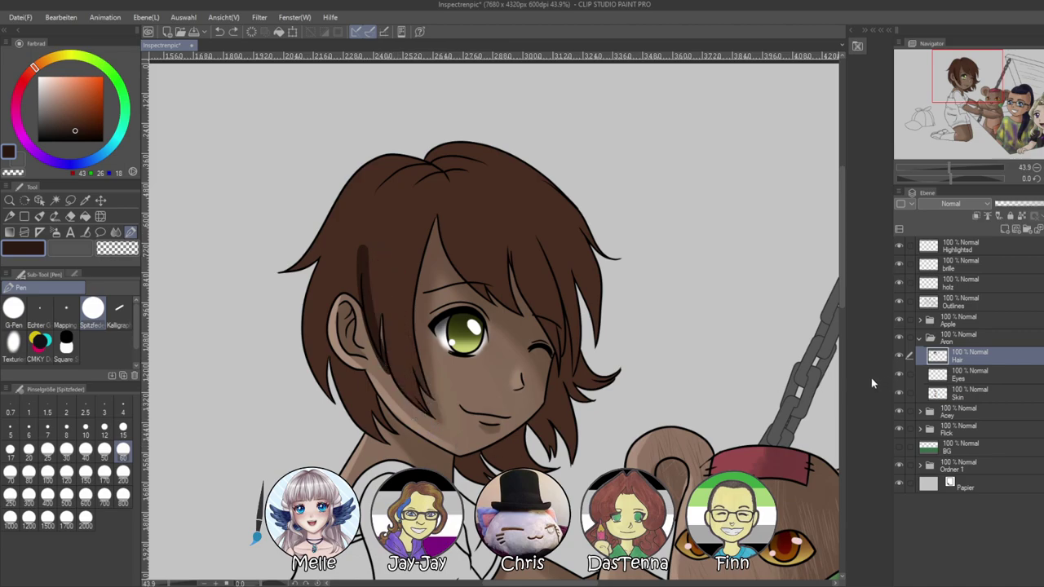
Shade the hair with dark brown strokes in front of the ear, along the fringe, down the side strands and around the crown
mouse_move(364, 259)
left_mouse_down()
mouse_move(375, 350)
mouse_move(395, 362)
left_mouse_up()
left_click_drag(396, 283, 412, 403)
left_click_drag(405, 248, 426, 407)
left_click_drag(418, 228, 413, 285)
mouse_move(406, 174)
left_mouse_down()
mouse_move(453, 190)
mouse_move(464, 169)
mouse_move(430, 167)
mouse_move(473, 189)
mouse_move(443, 147)
mouse_move(417, 163)
mouse_move(467, 163)
mouse_move(488, 150)
mouse_move(430, 169)
mouse_move(507, 188)
mouse_move(435, 178)
mouse_move(450, 171)
mouse_move(356, 188)
mouse_move(412, 164)
mouse_move(424, 193)
mouse_move(384, 231)
mouse_move(457, 170)
mouse_move(465, 297)
mouse_move(509, 307)
mouse_move(463, 215)
mouse_move(542, 334)
mouse_move(486, 226)
mouse_move(535, 337)
mouse_move(504, 228)
mouse_move(565, 367)
mouse_move(510, 244)
mouse_move(566, 365)
mouse_move(538, 246)
mouse_move(575, 378)
mouse_move(549, 419)
left_mouse_up()
mouse_move(548, 365)
left_mouse_down()
mouse_move(584, 378)
mouse_move(605, 360)
left_mouse_up()
left_click_drag(529, 177, 592, 259)
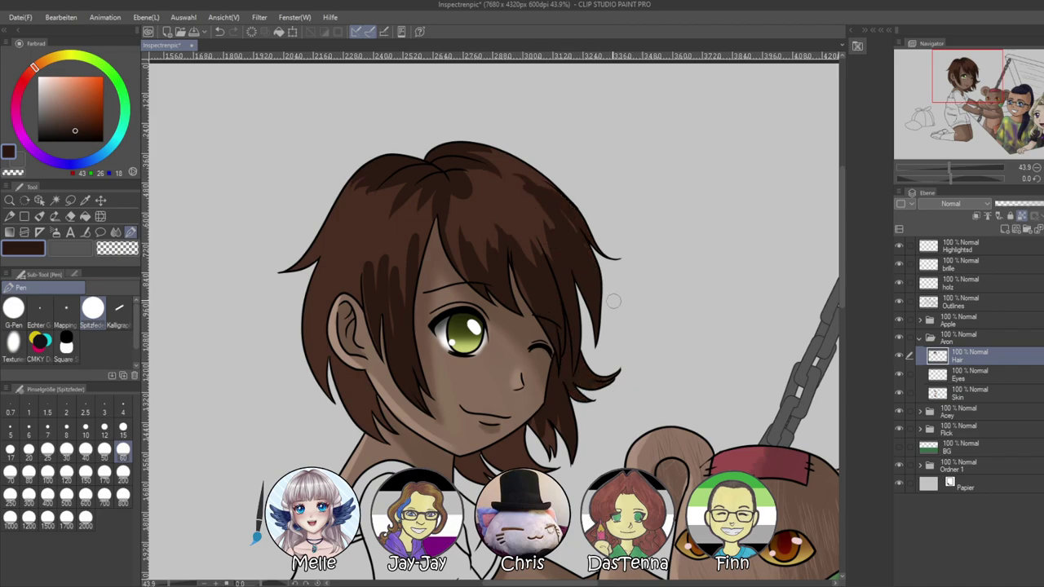
mouse_move(349, 312)
left_mouse_down()
mouse_move(357, 349)
mouse_move(363, 253)
mouse_move(403, 363)
left_mouse_up()
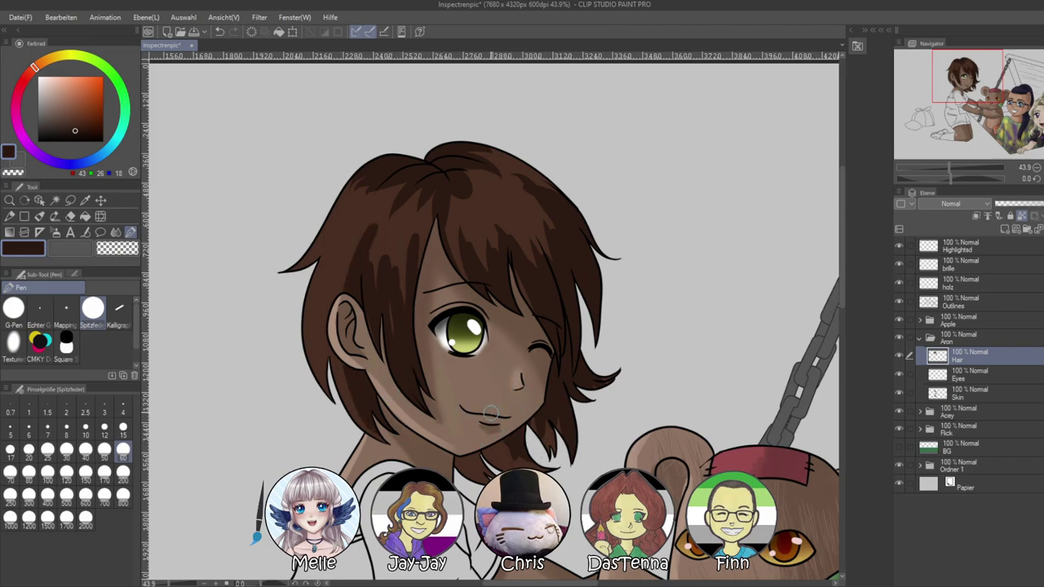
mouse_move(406, 189)
left_mouse_down()
mouse_move(374, 232)
mouse_move(387, 247)
mouse_move(412, 220)
left_mouse_up()
mouse_move(469, 171)
left_mouse_down()
mouse_move(522, 220)
mouse_move(522, 188)
left_mouse_up()
left_click_drag(446, 204, 463, 228)
Smooth the dark brown hair shading into the base colour using the painterly blending brush at size 100
left_click_drag(949, 181, 883, 210)
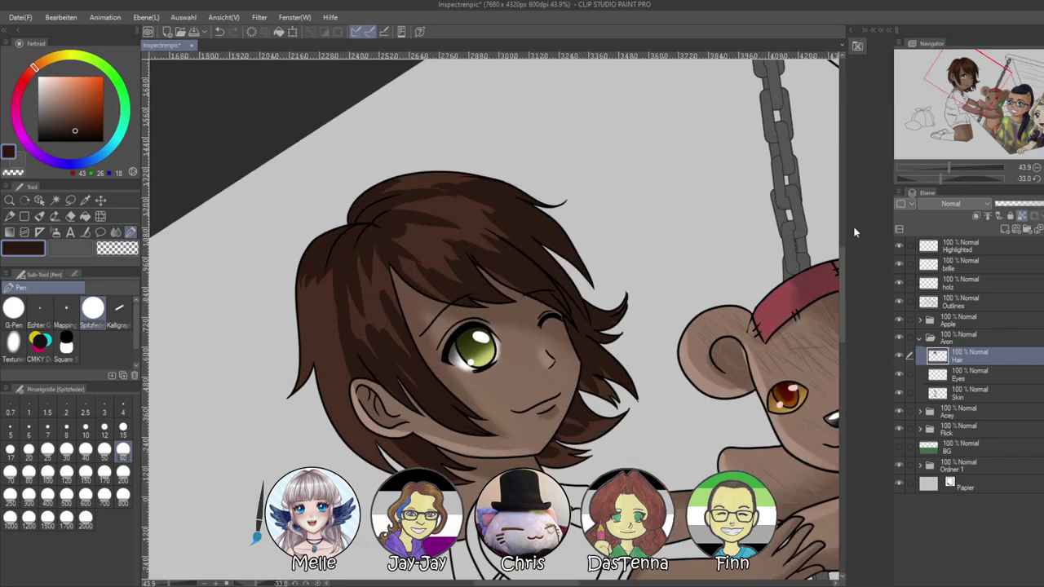
left_click(115, 232)
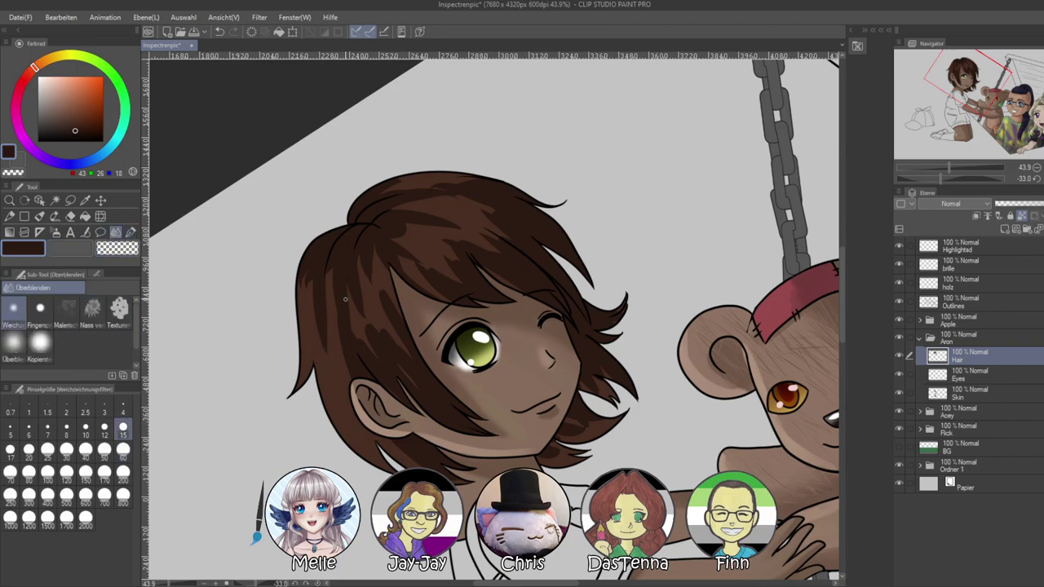
left_click(66, 308)
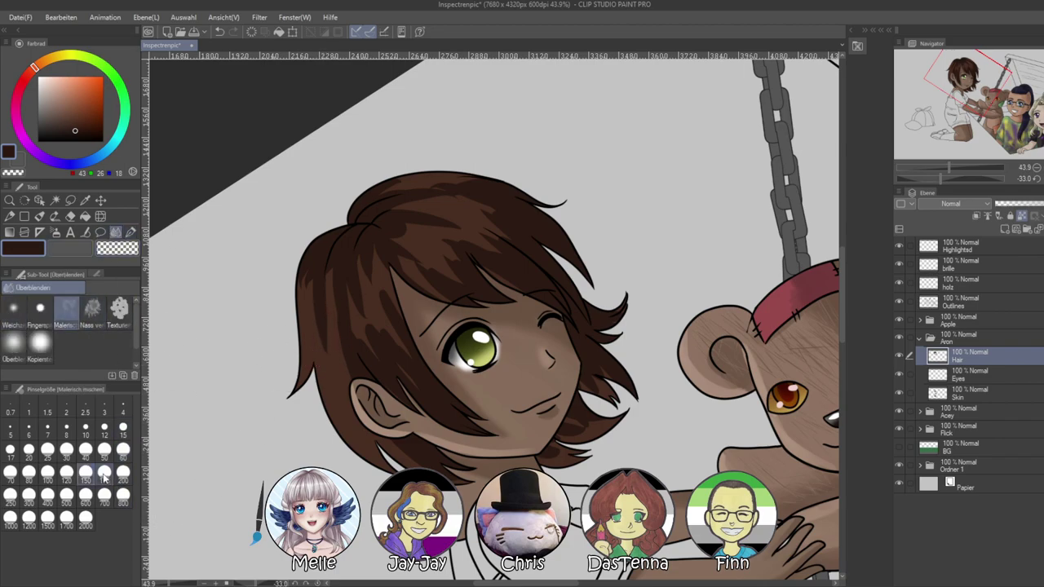
left_click(46, 480)
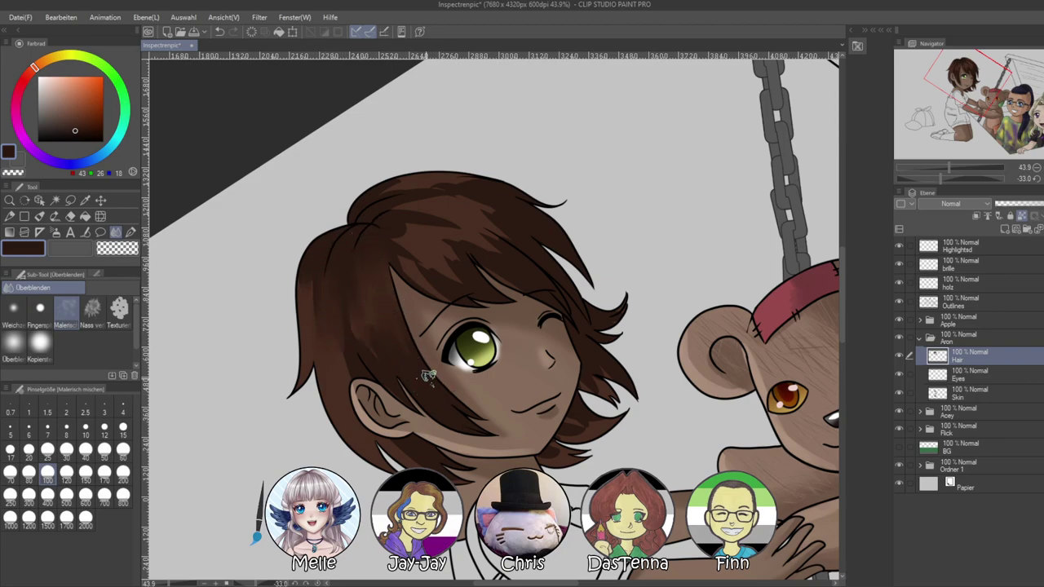
left_click_drag(936, 178, 951, 176)
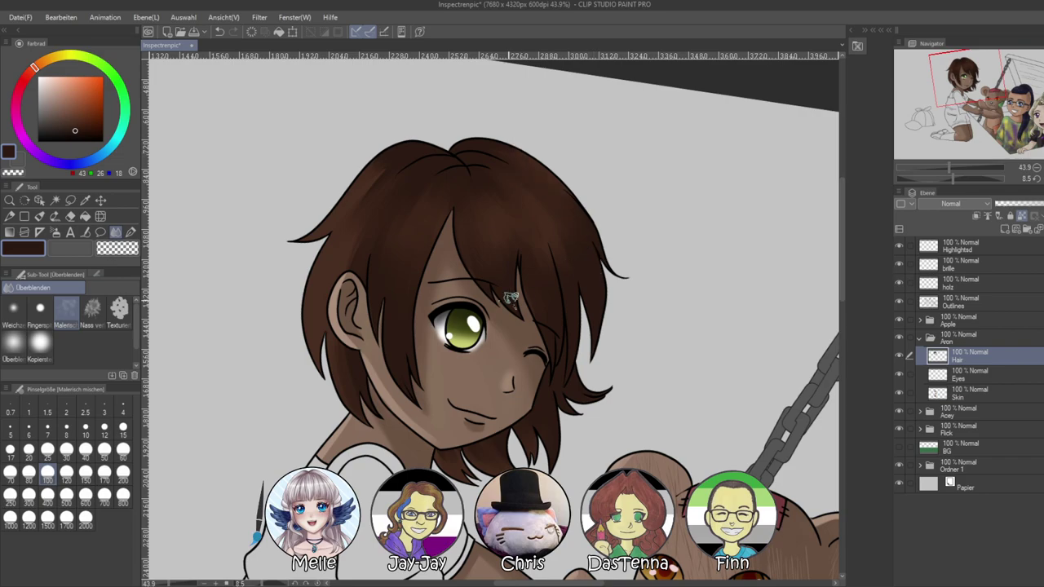
Paint light highlight strokes across the side hair above the ear in RGB 181, 147, 130 with the oil paint brush at size 25
left_click(941, 177)
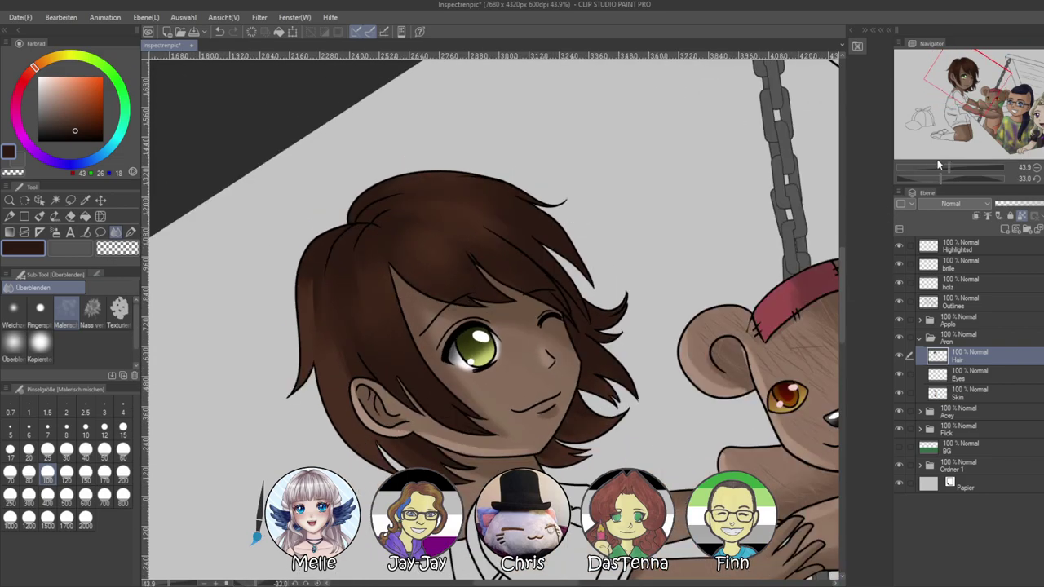
left_click(949, 164)
left_click(353, 265, "alt")
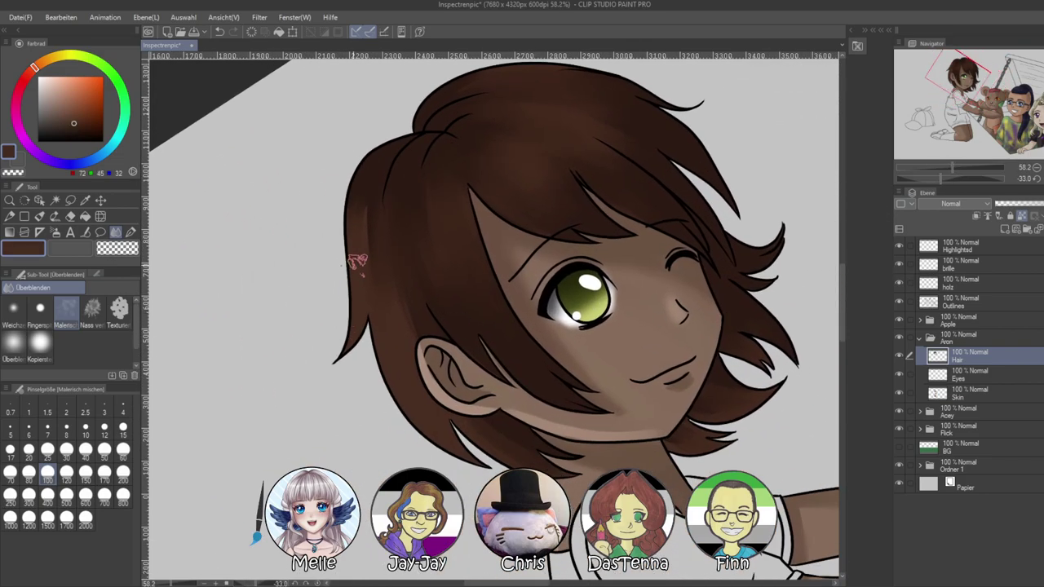
mouse_move(62, 117)
left_mouse_down()
mouse_move(67, 103)
mouse_move(56, 95)
left_mouse_up()
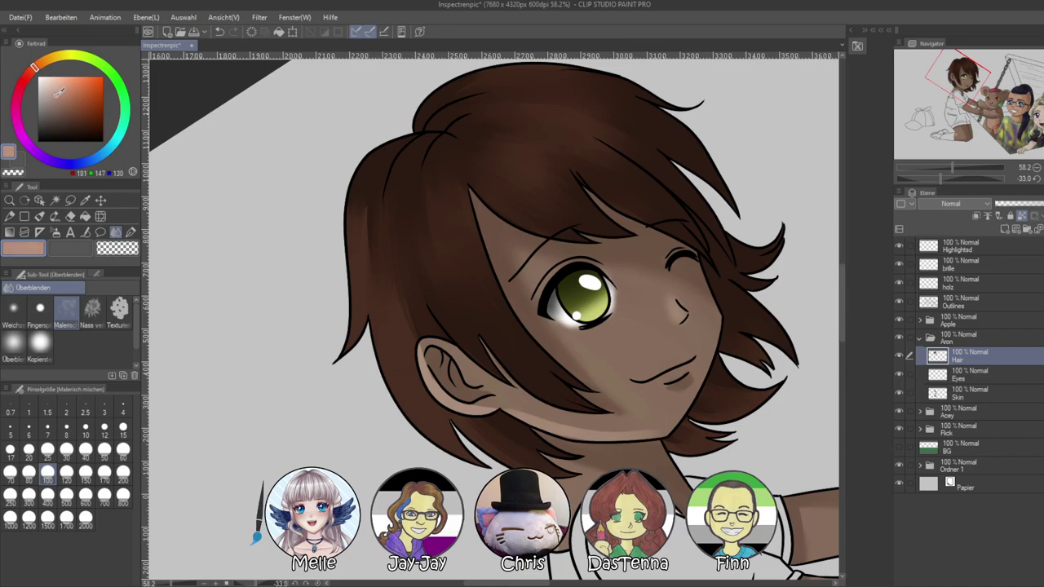
left_click(130, 232)
left_click(39, 215)
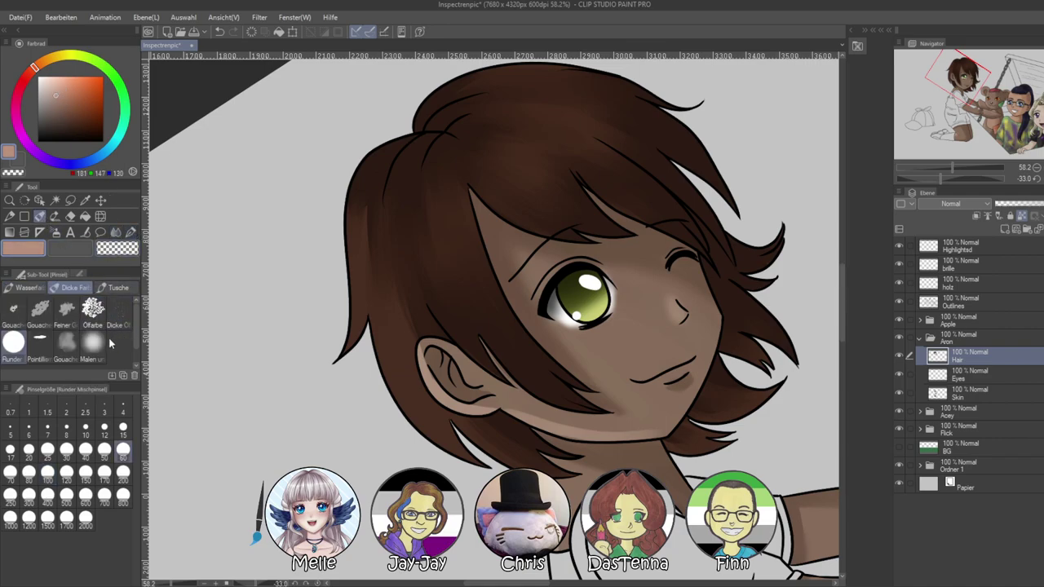
left_click(92, 310)
left_click(47, 450)
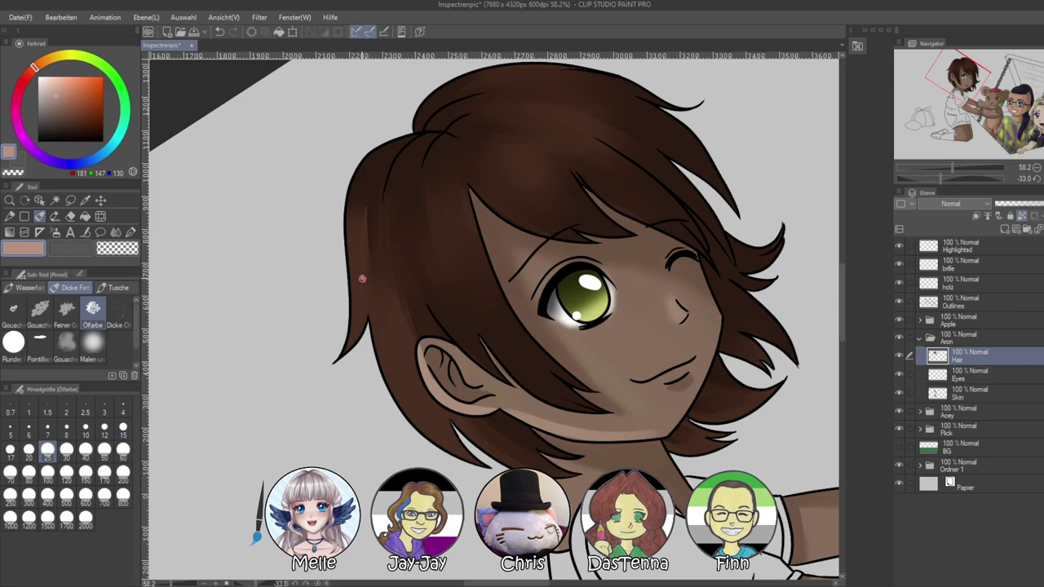
mouse_move(385, 292)
left_mouse_down()
mouse_move(400, 245)
mouse_move(424, 281)
mouse_move(475, 294)
mouse_move(479, 259)
mouse_move(487, 279)
left_mouse_up()
Try highlight strokes on the fringe above the open eye, undoing each attempt
left_click_drag(929, 178, 945, 176)
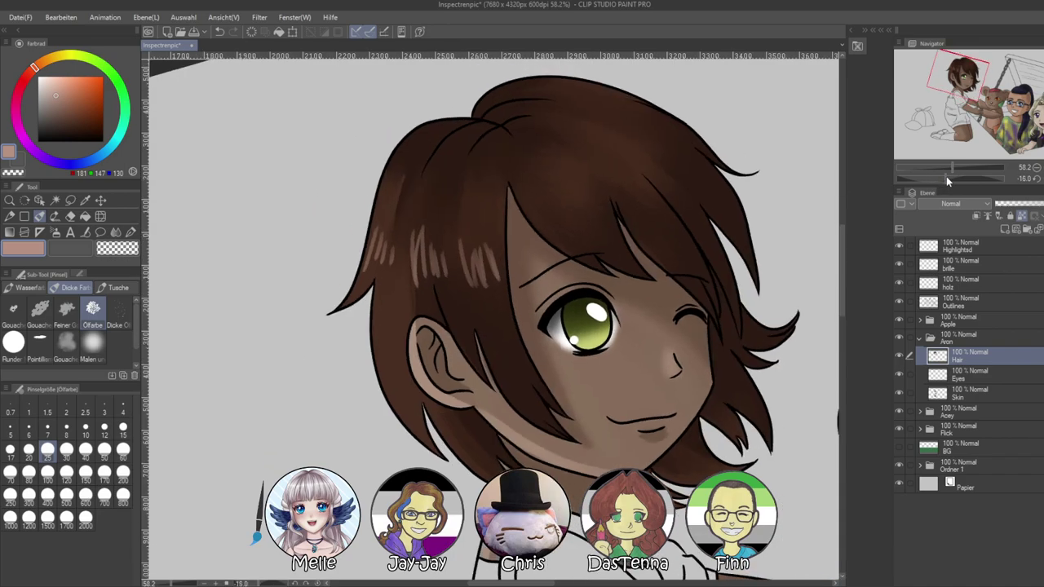
left_click_drag(608, 240, 613, 267)
left_click_drag(617, 242, 623, 272)
key("ctrl+z")
key("ctrl+z")
key("ctrl+z")
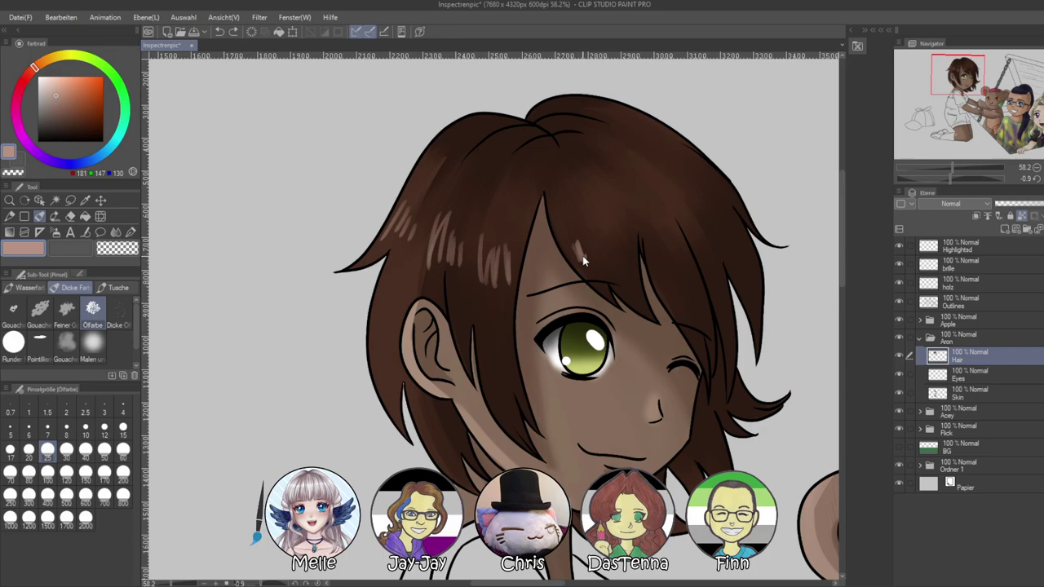
left_click_drag(581, 227, 593, 257)
left_click_drag(600, 236, 608, 256)
key("ctrl+z")
key("ctrl+z")
key("ctrl+z")
Paint light highlight strokes across the fringe and the far side of the hair, plus the strands behind the ear
mouse_move(572, 226)
left_mouse_down()
mouse_move(587, 260)
mouse_move(591, 237)
mouse_move(621, 258)
left_mouse_up()
left_click_drag(652, 222, 666, 261)
left_click_drag(662, 220, 673, 255)
mouse_move(683, 204)
left_mouse_down()
mouse_move(700, 243)
mouse_move(722, 235)
left_mouse_up()
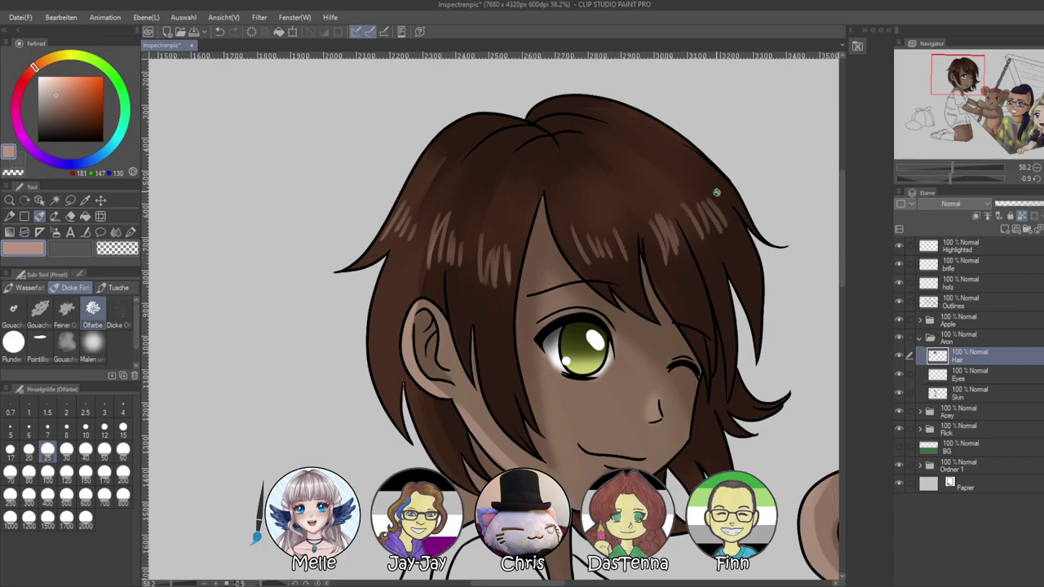
left_click_drag(376, 315, 375, 349)
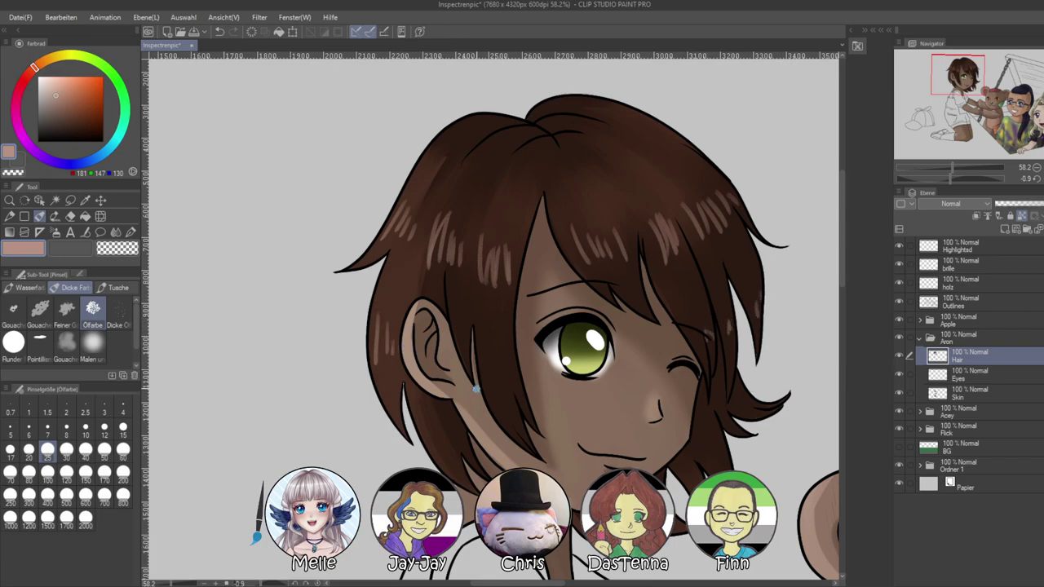
Paint rim light in RGB 210, 149, 120 along the back edge of the hair and the strands around the ear
left_click_drag(953, 178, 944, 179)
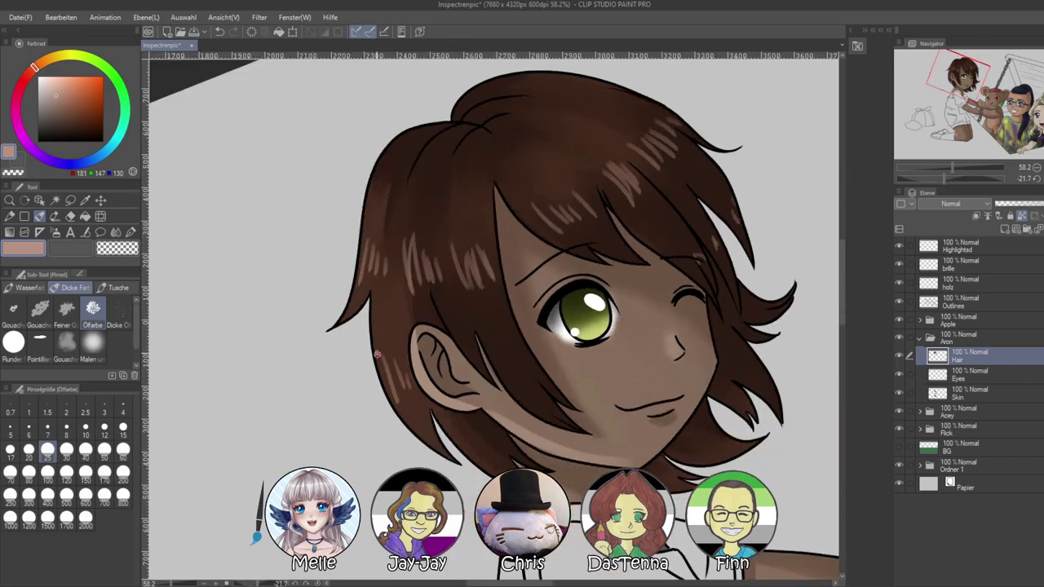
left_click(400, 314, "alt")
left_click(69, 86)
mouse_move(336, 327)
left_mouse_down()
mouse_move(371, 186)
mouse_move(408, 123)
mouse_move(362, 248)
left_mouse_up()
mouse_move(378, 302)
left_mouse_down()
mouse_move(421, 435)
mouse_move(446, 453)
left_mouse_up()
mouse_move(387, 383)
left_mouse_down()
mouse_move(382, 356)
mouse_move(455, 462)
left_mouse_up()
left_click_drag(437, 415, 496, 475)
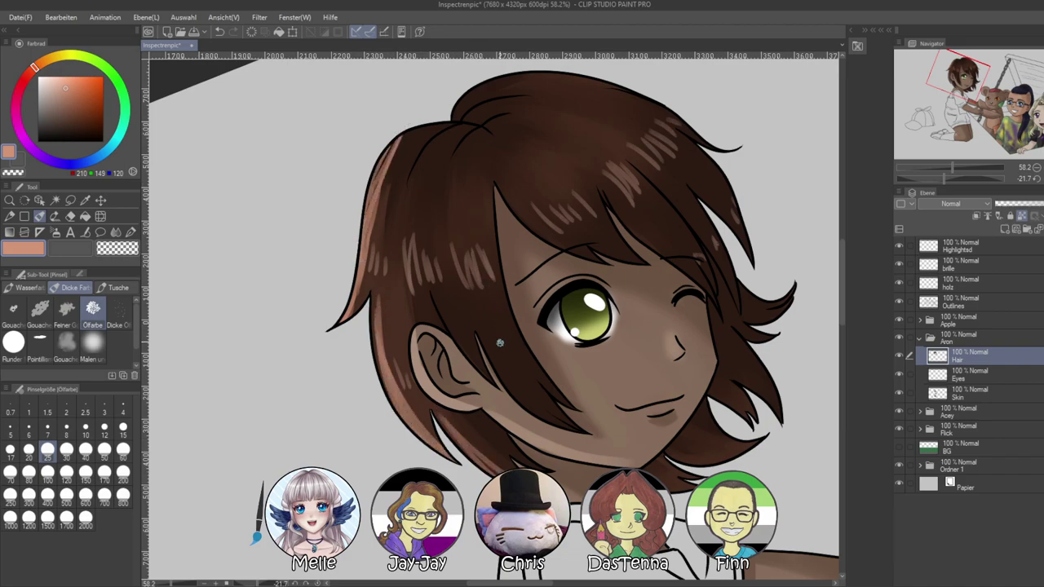
left_click_drag(432, 292, 486, 376)
Add the same copper rim light to the edges of the hair strands hanging below the chin
left_click_drag(945, 178, 960, 176)
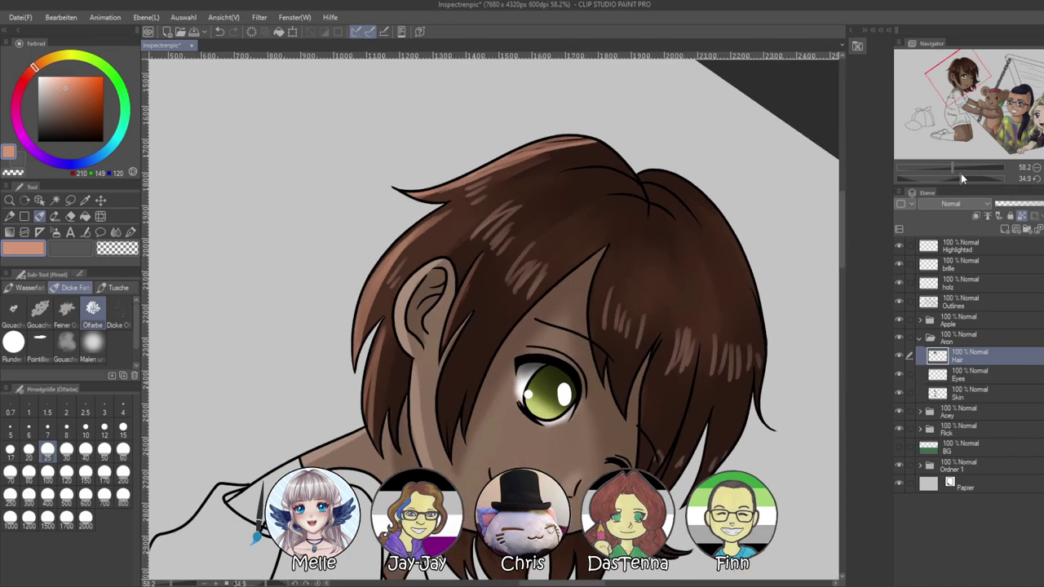
mouse_move(484, 392)
left_mouse_down()
mouse_move(510, 458)
mouse_move(499, 438)
left_mouse_up()
left_click_drag(553, 399, 565, 427)
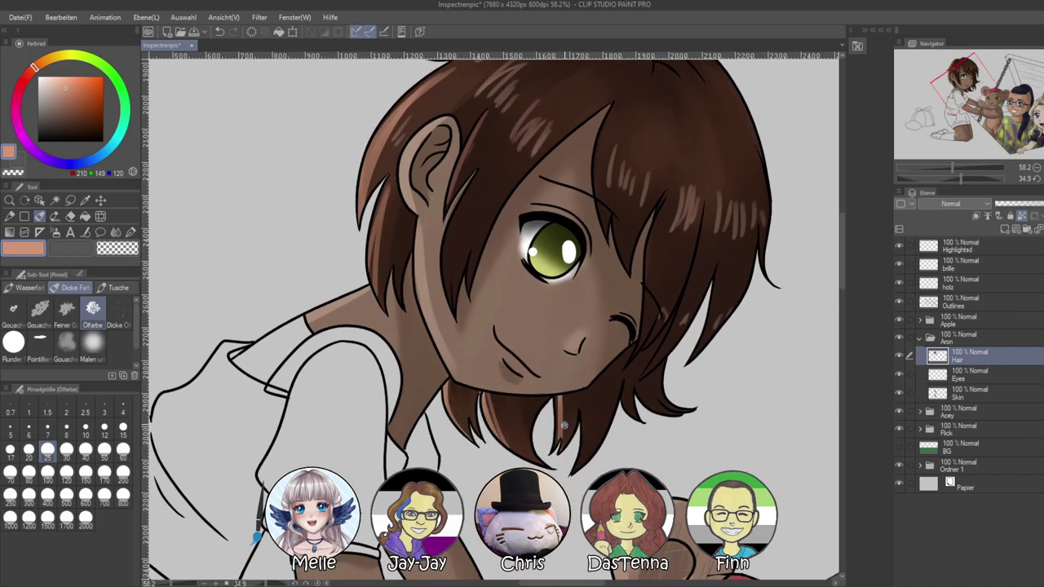
left_click_drag(572, 477, 579, 396)
Blend the copper rim light into the hair along the back edge, the strands below the chin and beside the winking eye
left_click_drag(993, 178, 953, 179)
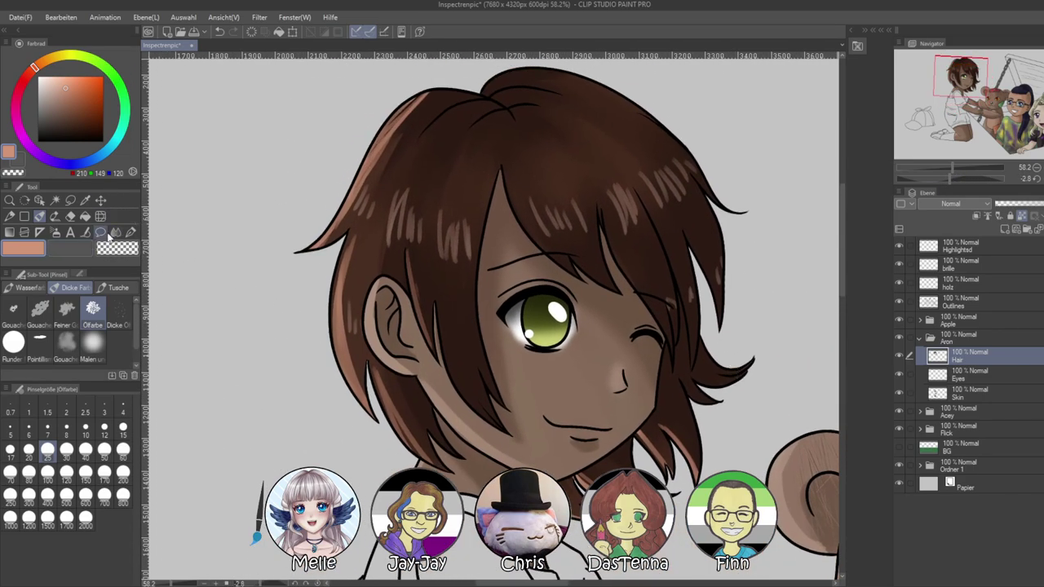
left_click(116, 234)
left_click_drag(416, 108, 397, 109)
mouse_move(351, 196)
left_mouse_down()
mouse_move(330, 233)
mouse_move(338, 298)
left_mouse_up()
mouse_move(349, 240)
left_mouse_down()
mouse_move(365, 398)
mouse_move(387, 414)
left_mouse_up()
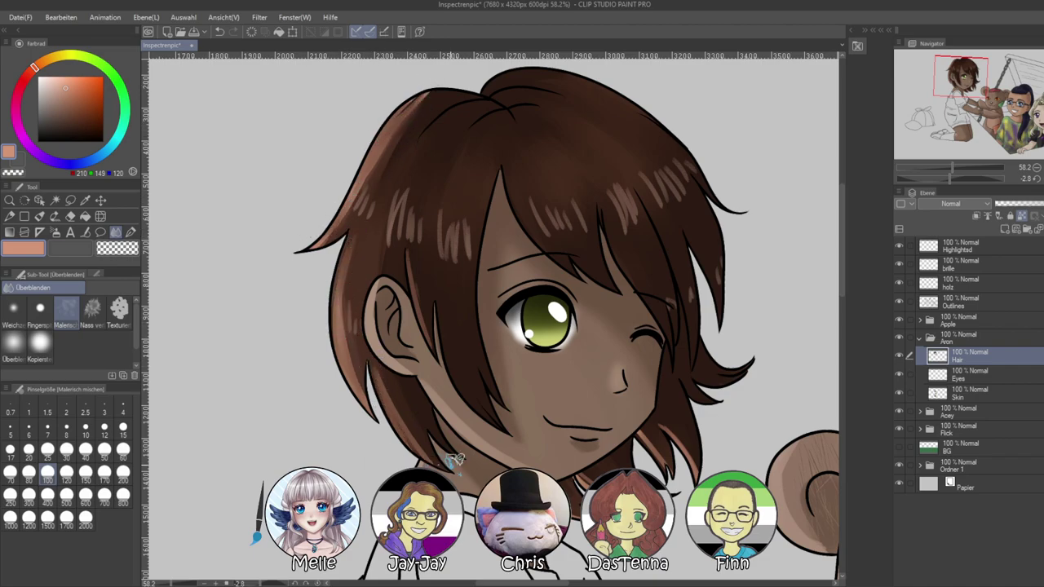
left_click_drag(570, 472, 583, 484)
left_click_drag(581, 447, 582, 483)
left_click_drag(642, 435, 666, 473)
left_click_drag(650, 409, 686, 463)
left_click_drag(650, 278, 684, 332)
left_click_drag(681, 275, 700, 320)
left_click_drag(666, 250, 660, 298)
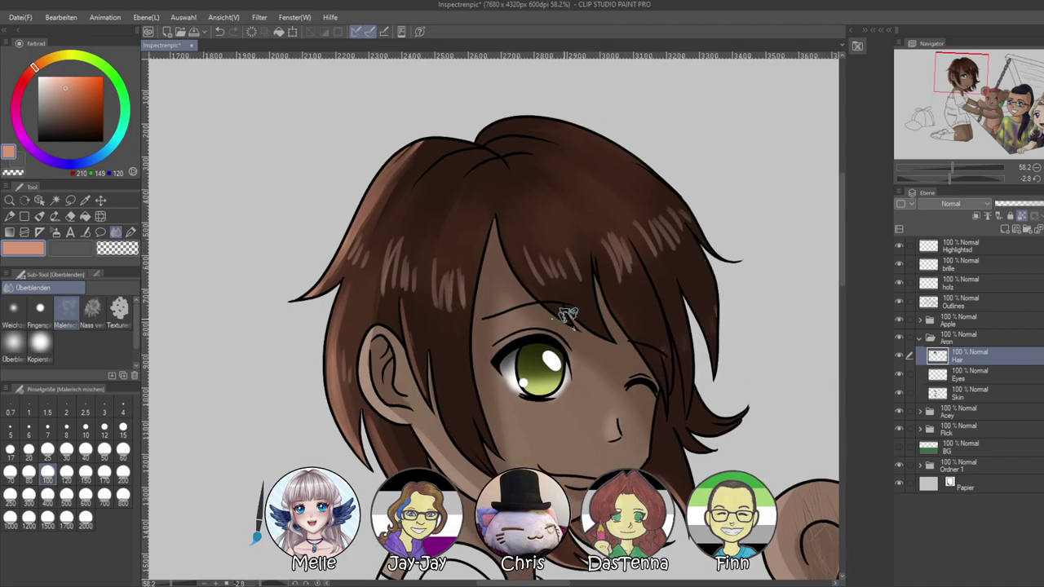
Recolour the Eyes layer with a colour adjustment so the kneeling character's iris becomes golden yellow, and check it against the whole picture
left_click_drag(954, 171, 939, 172)
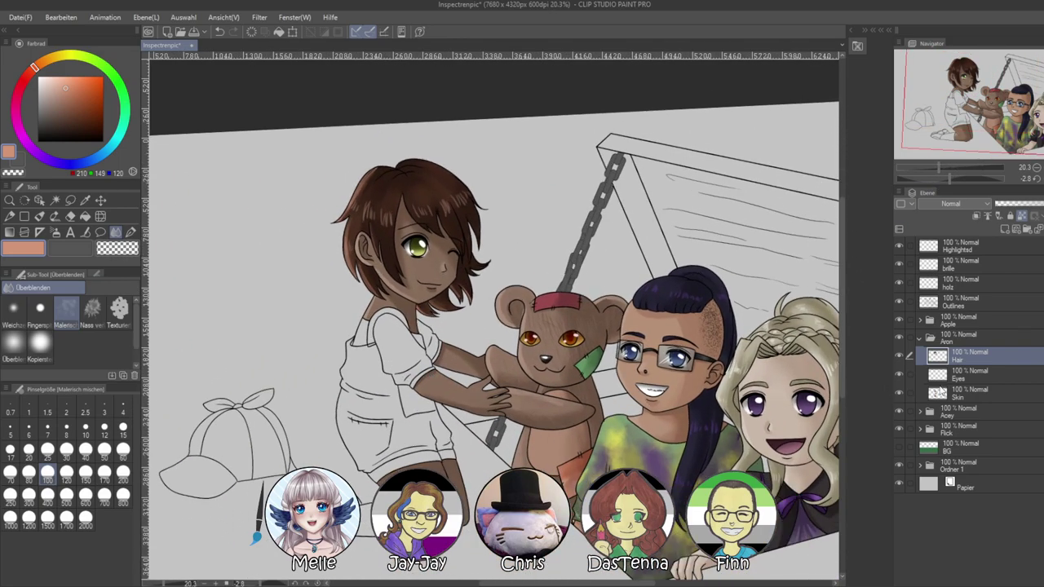
left_click(970, 377)
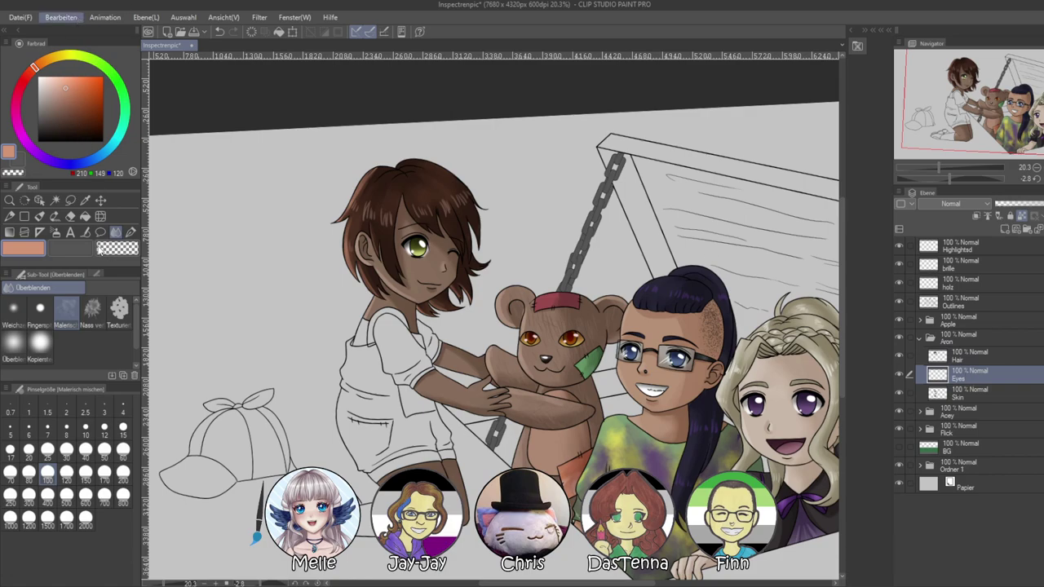
left_click(303, 290)
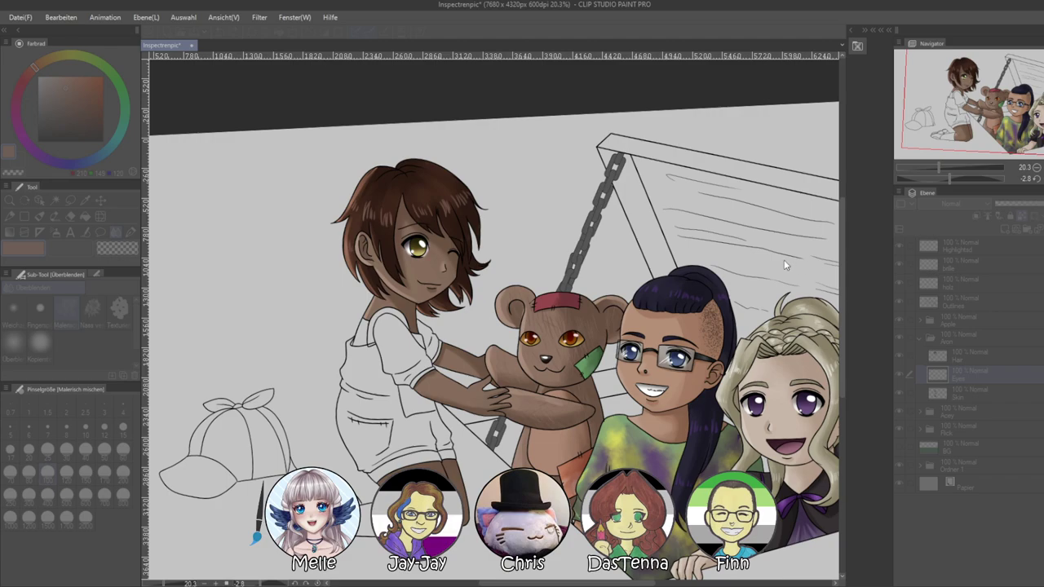
left_click(907, 249)
scroll(486, 314, "down", 4)
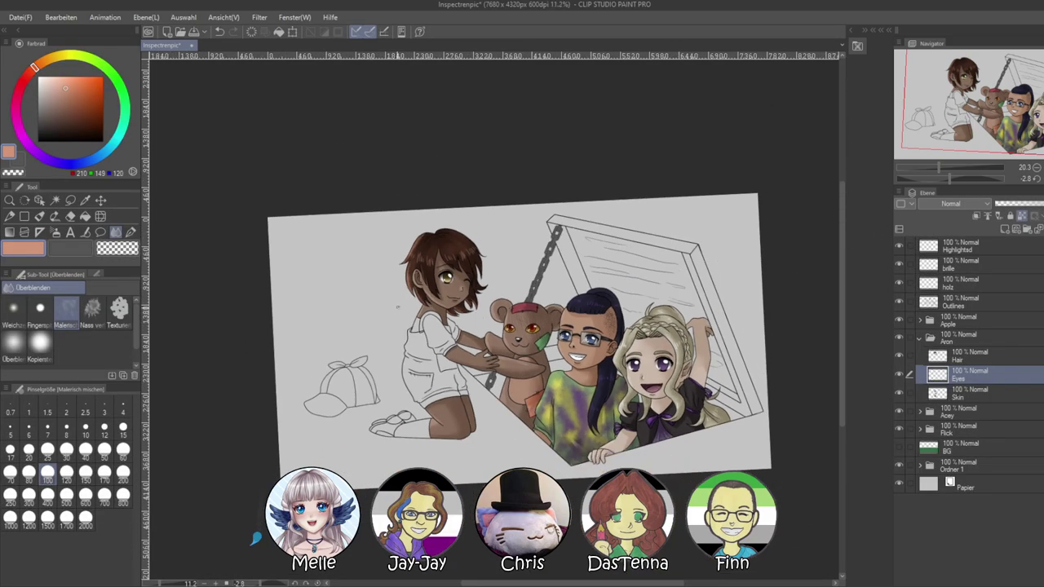
scroll(486, 315, "up", 3)
scroll(677, 408, "up", 1)
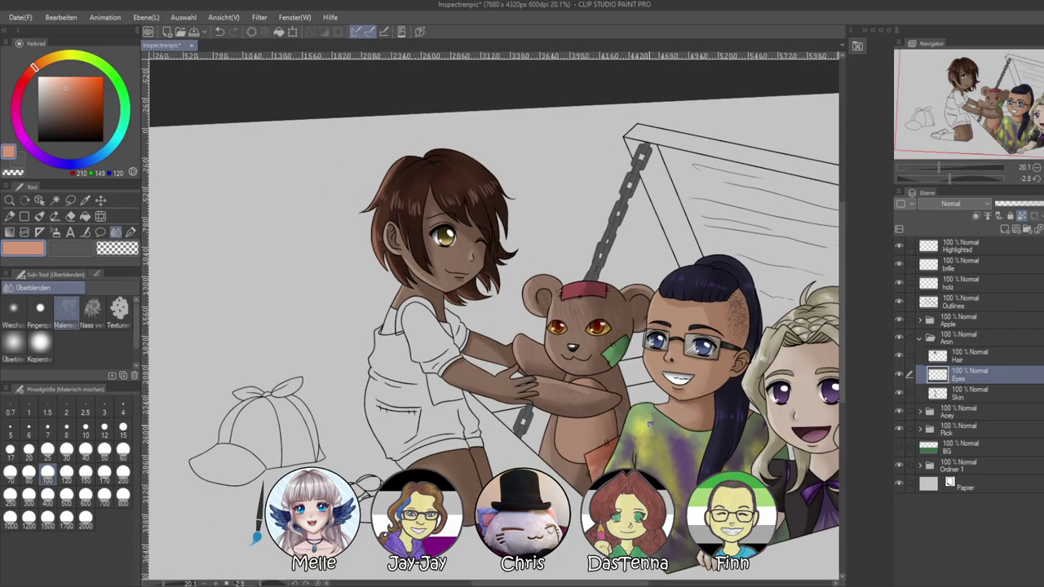
Add a new layer above Hair, auto-select the kneeling character's shirt and shorts from the Outlines layer, and make the new layer active
left_click(965, 357)
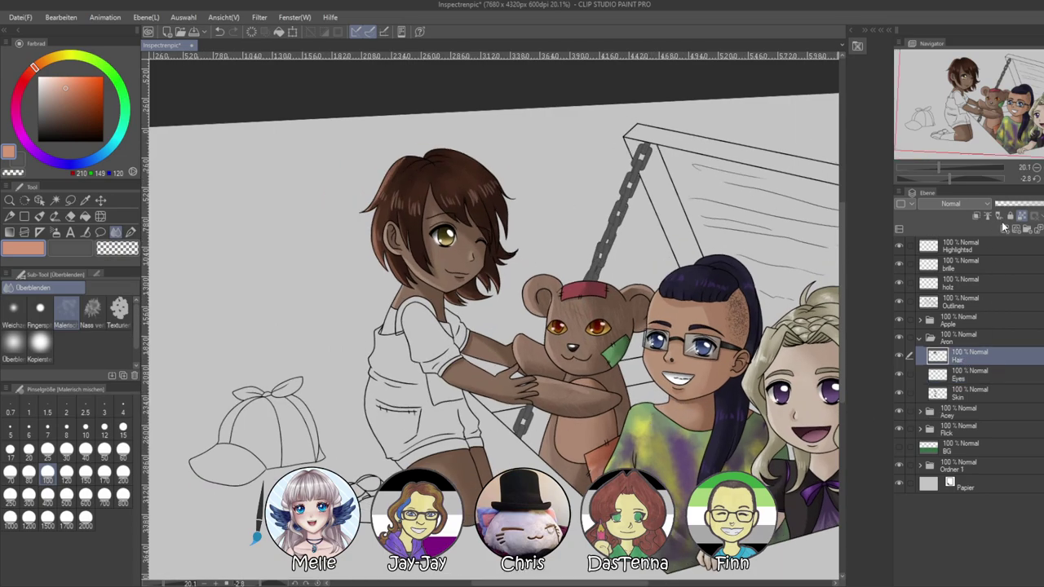
left_click(1006, 230)
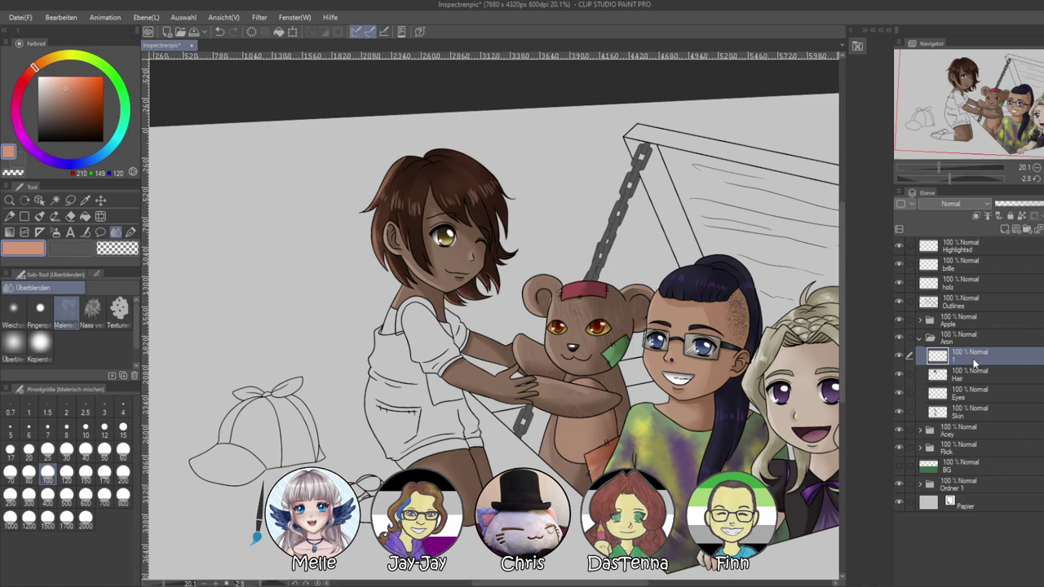
left_click(946, 303)
key("w")
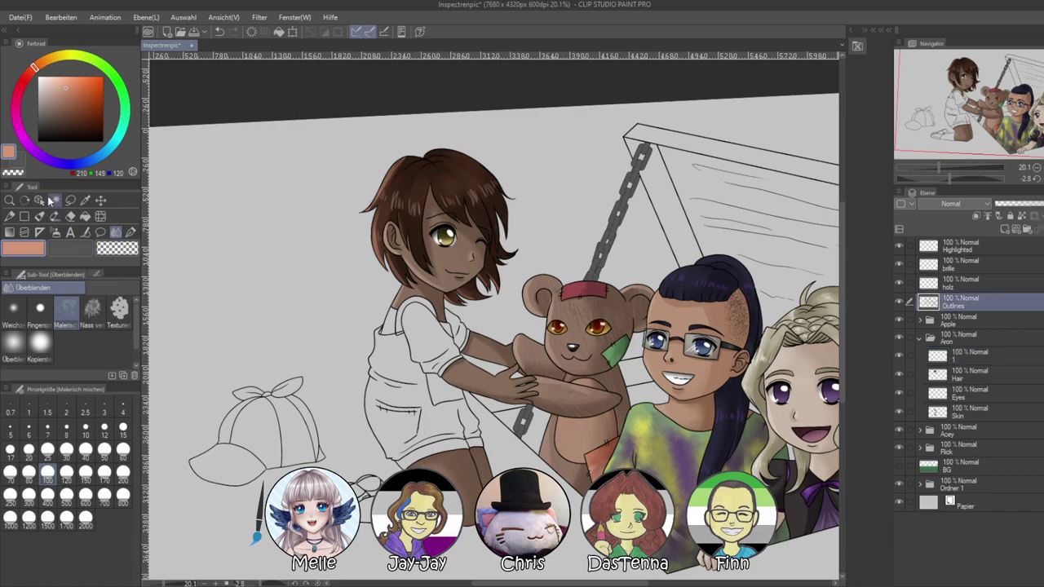
left_click(383, 365)
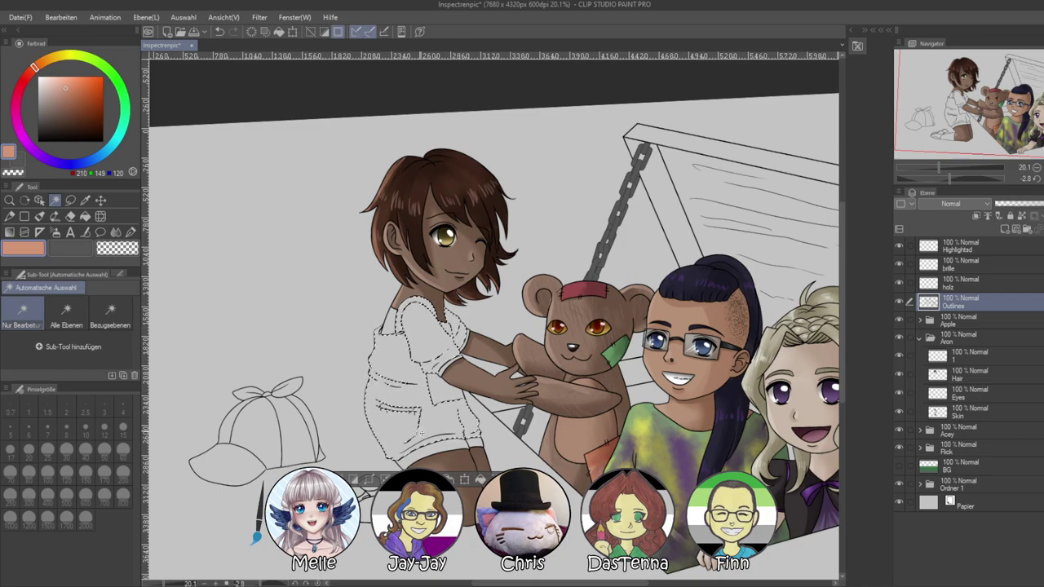
scroll(444, 421, "up", 2)
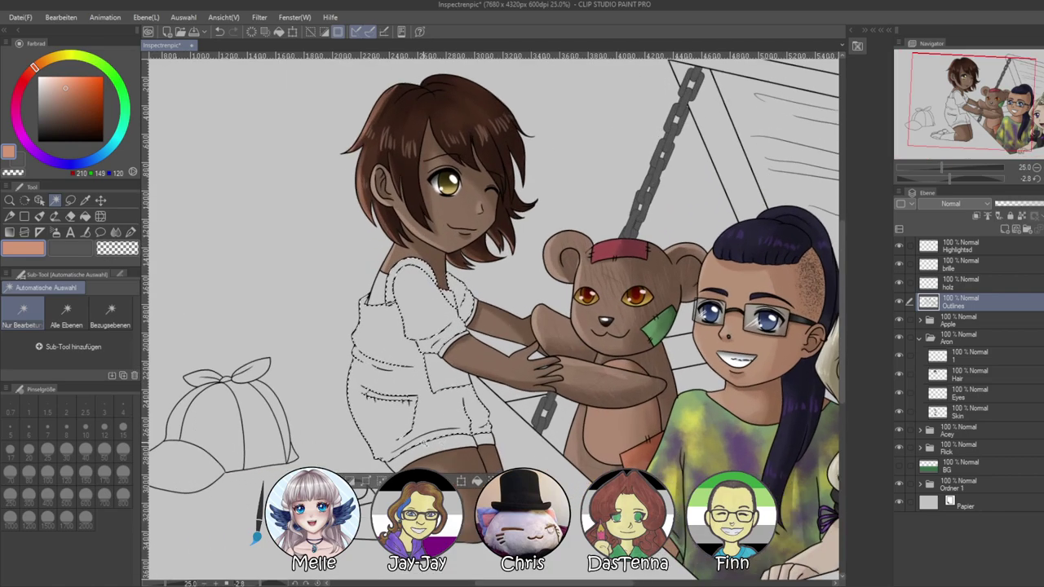
scroll(420, 437, "up", 1)
key("ctrl+z")
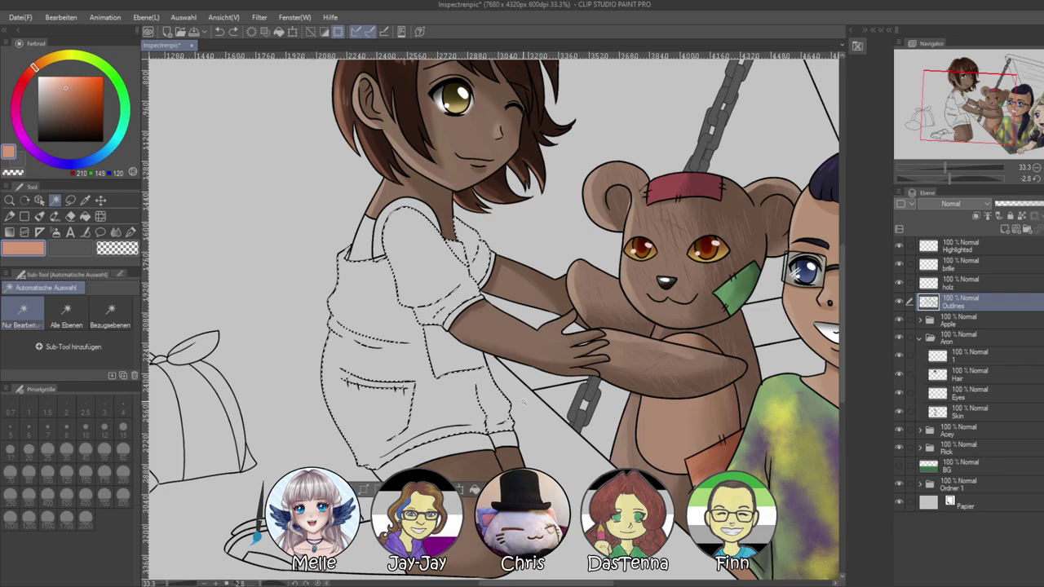
left_click(938, 356)
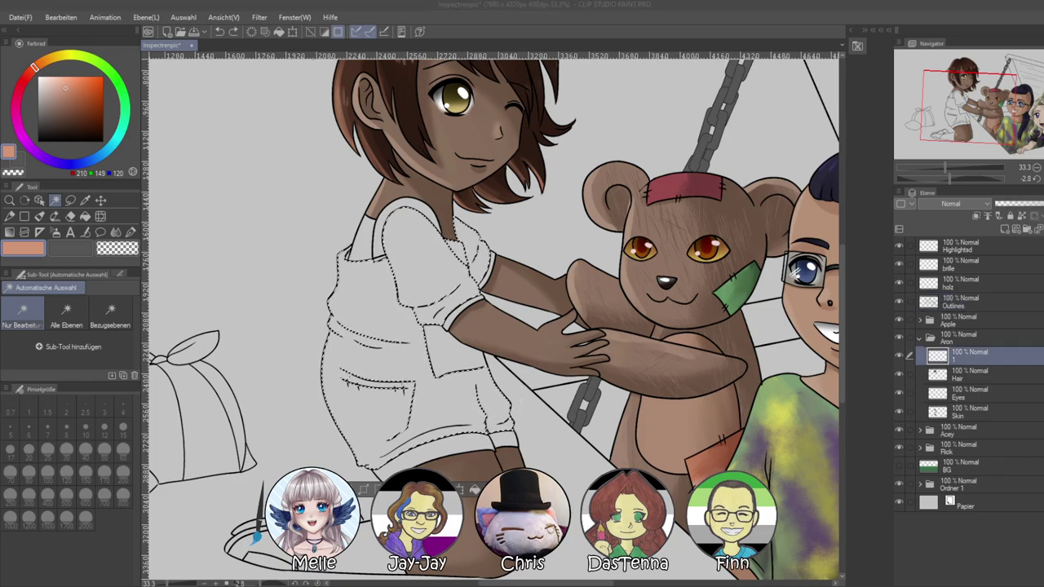
Try filling the selected shirt and shorts with a cool green, RGB 89, 134, 95
left_click(122, 96)
left_click(66, 115)
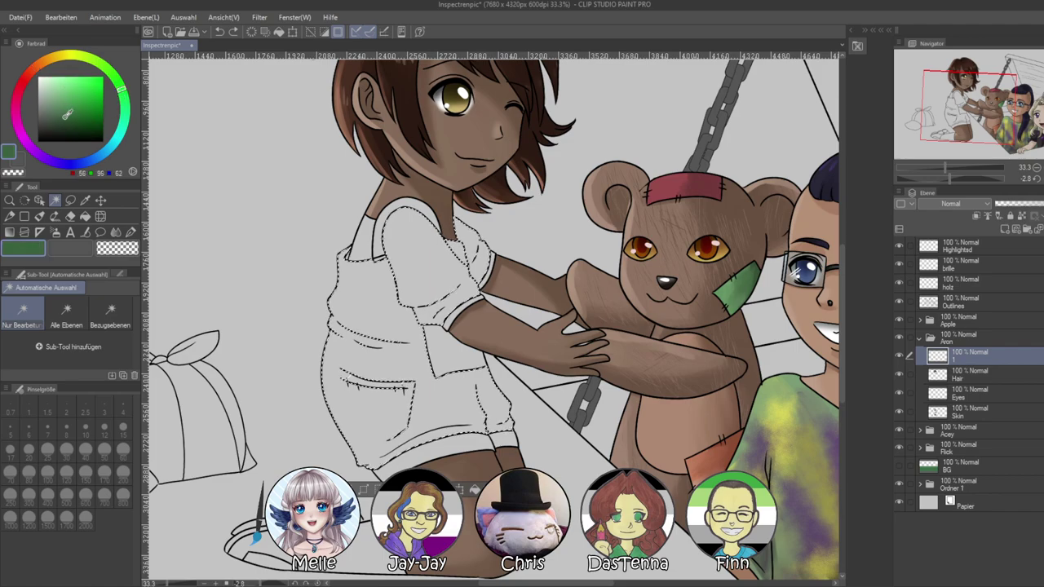
left_click_drag(67, 114, 62, 104)
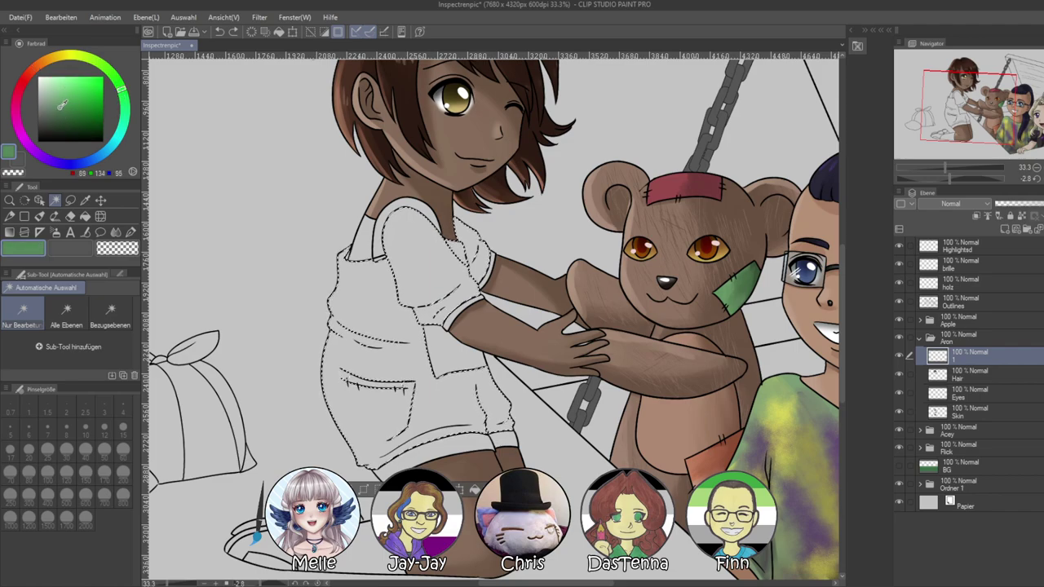
key("alt+BackSpace")
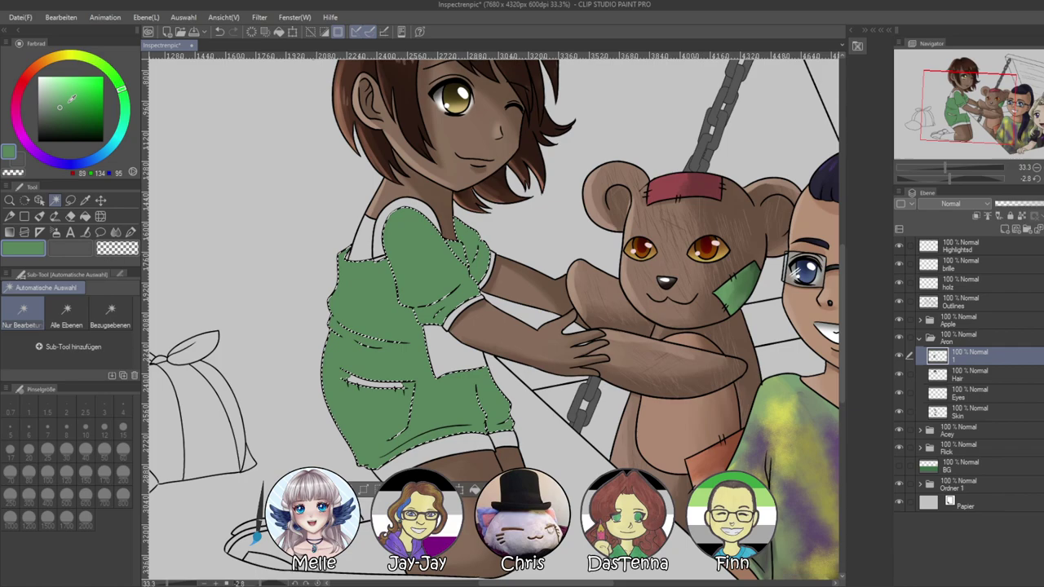
Fill the selected shirt and shorts with a yellowish green, RGB 103, 130, 62, and clear the selection
left_click(92, 59)
left_click(74, 100)
key("alt+BackSpace")
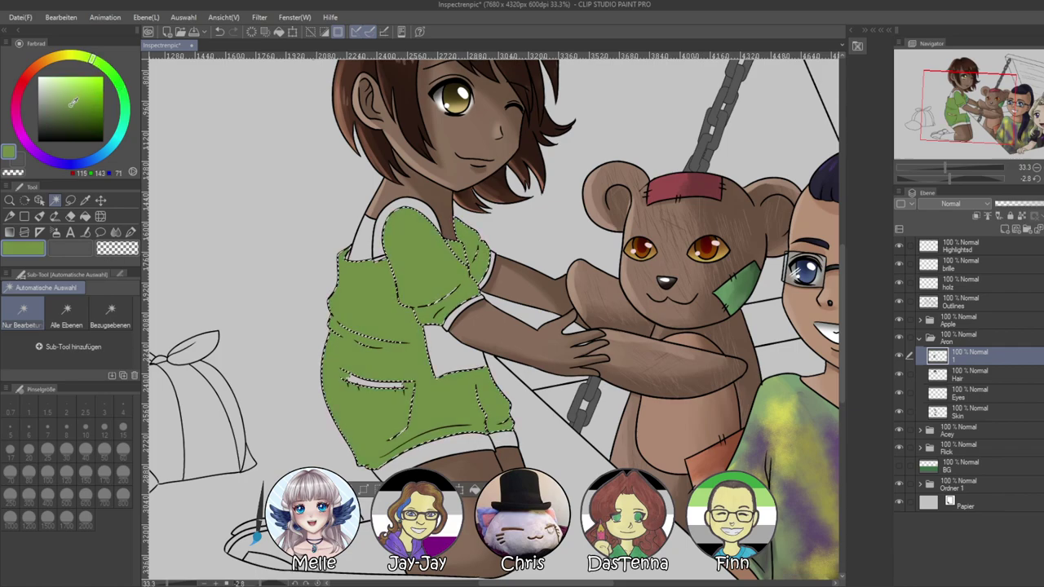
left_click(74, 106)
key("alt+BackSpace")
key("alt+BackSpace")
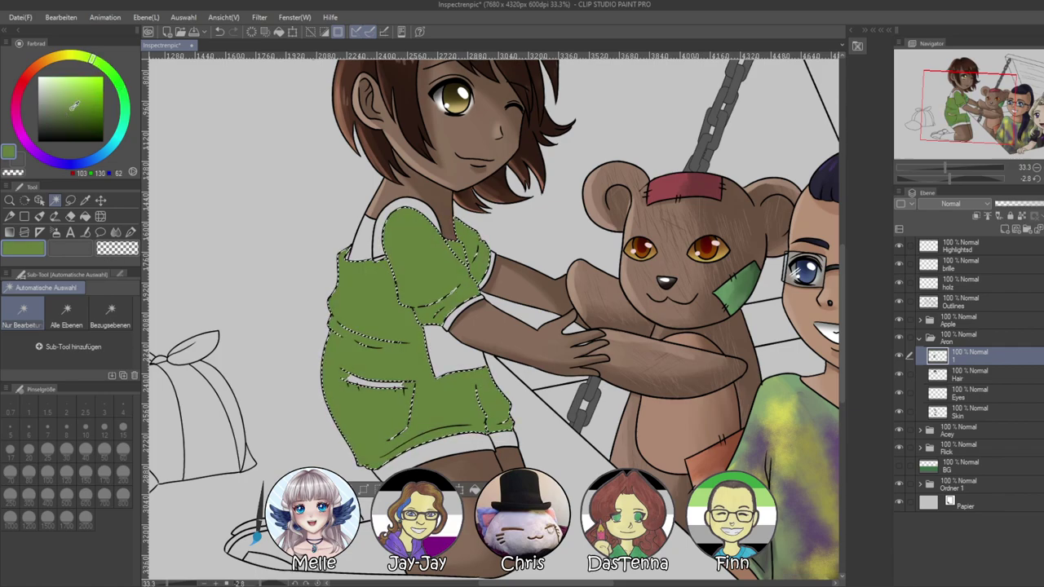
key("ctrl+d")
Paint the unfilled strip along the stitched pocket opening in the same green with the Spitzfeder pen at size 200
scroll(545, 263, "down", 5)
scroll(256, 538, "up", 4)
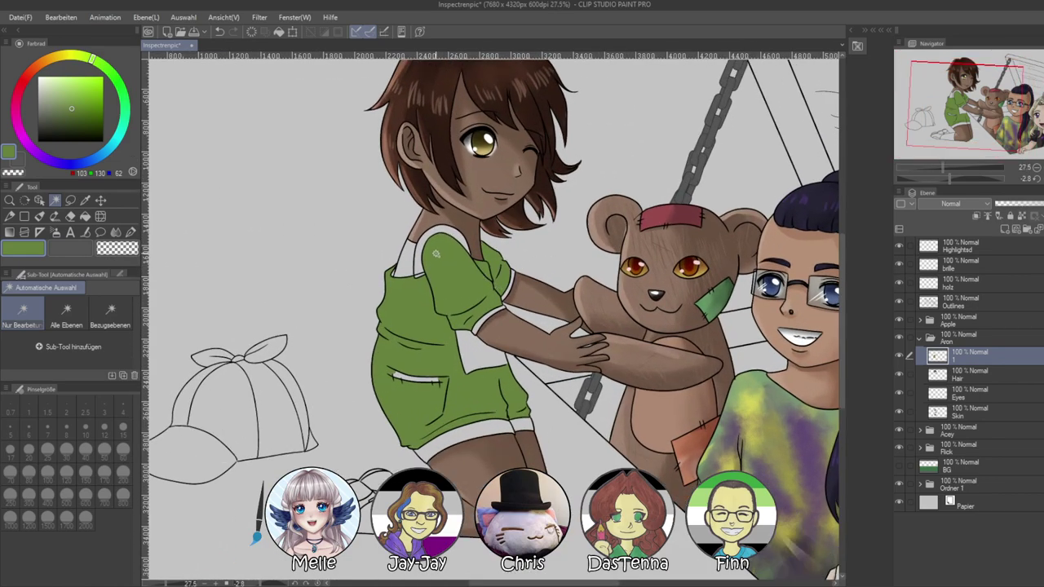
scroll(437, 254, "up", 1)
left_click(1022, 215)
scroll(454, 364, "up", 2)
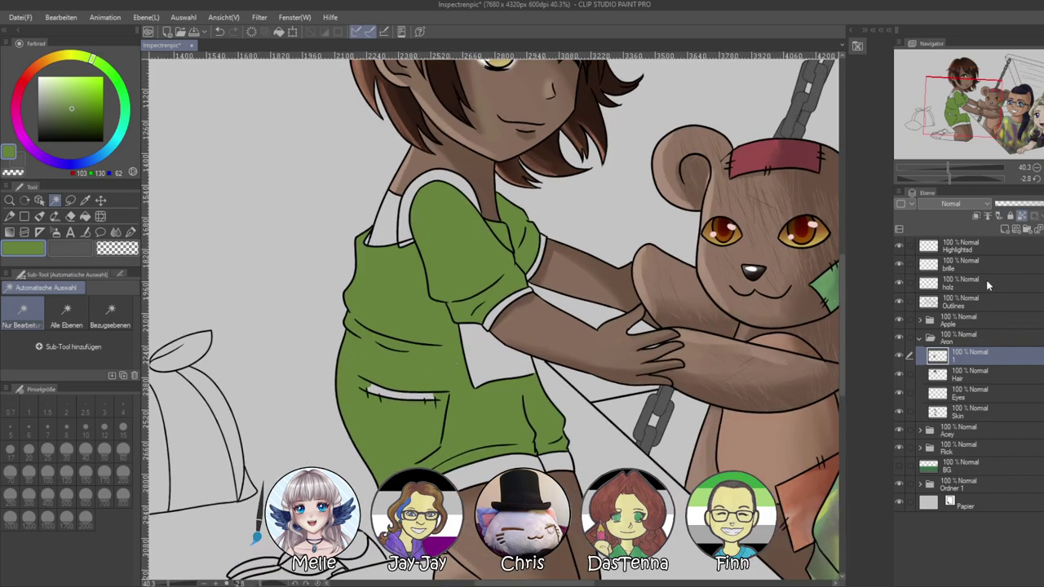
left_click(130, 232)
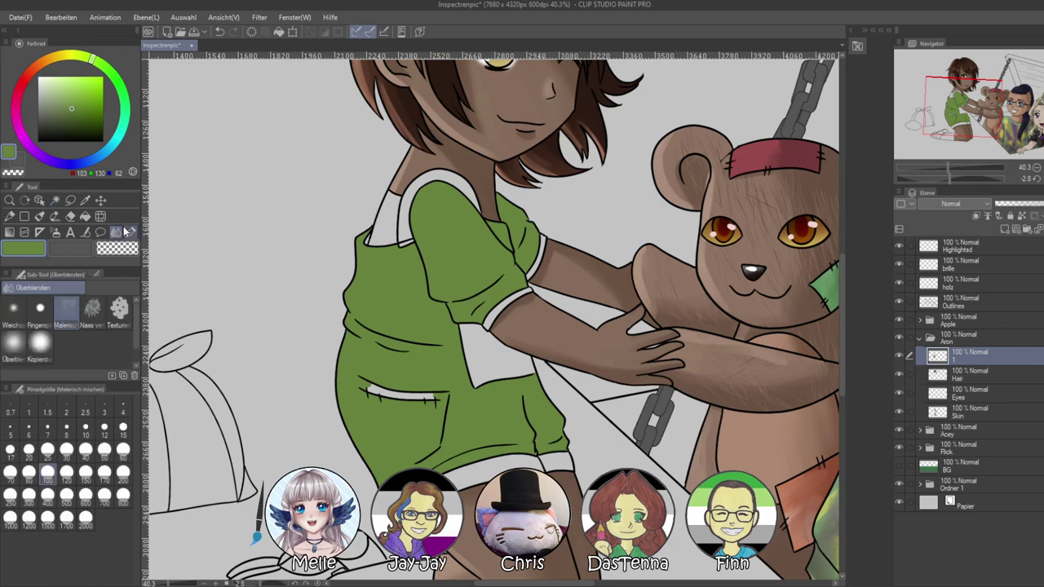
left_click(123, 471)
mouse_move(371, 389)
left_mouse_down()
mouse_move(383, 365)
mouse_move(435, 400)
left_mouse_up()
Fill the small unpainted gaps in the outfit near the shoulder straps and sleeve edges with the green pen at size 15
scroll(435, 437, "up", 6)
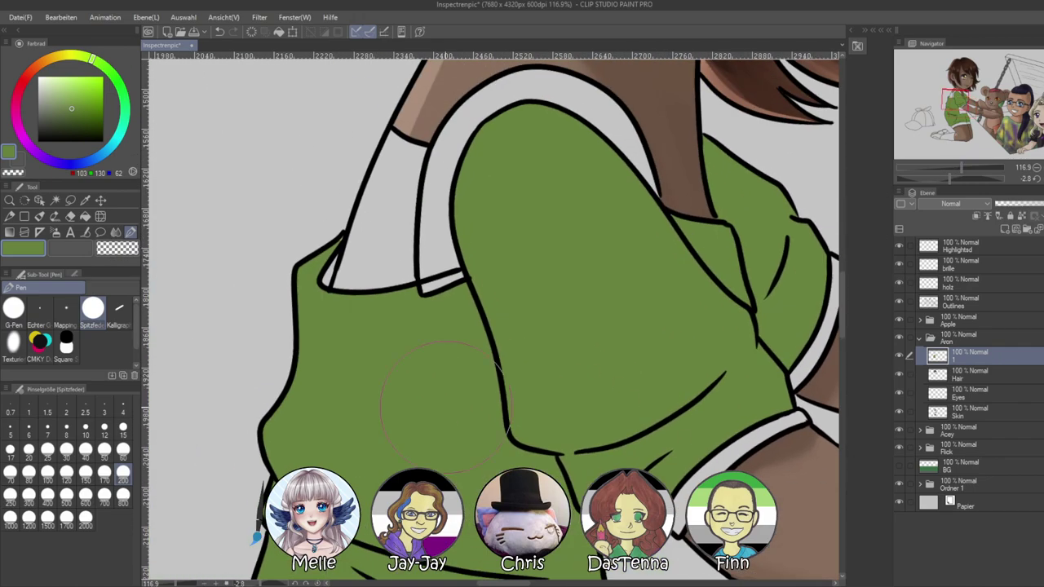
left_click(123, 427)
left_click_drag(331, 259, 322, 280)
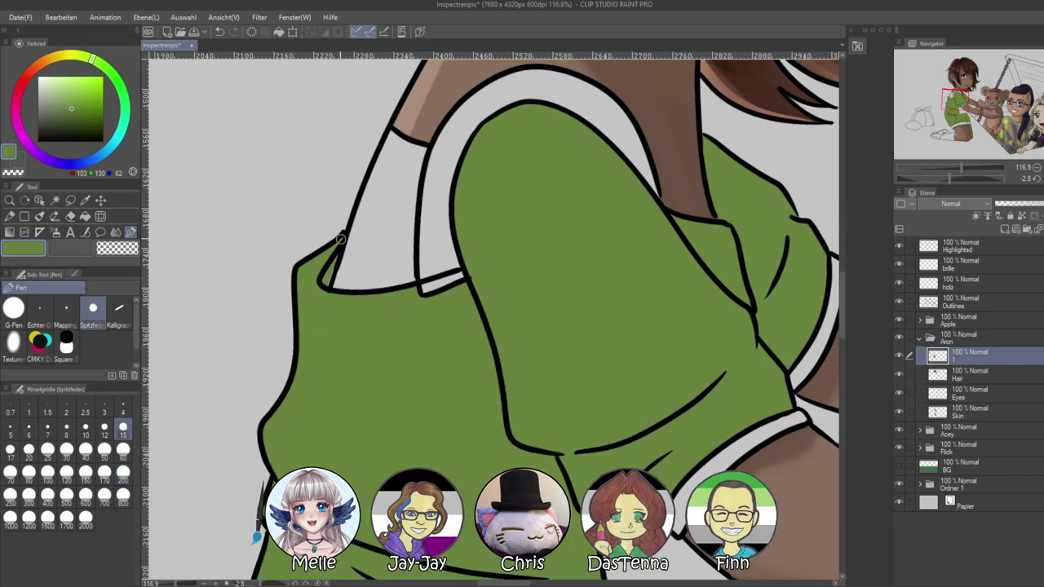
left_click_drag(506, 285, 431, 304)
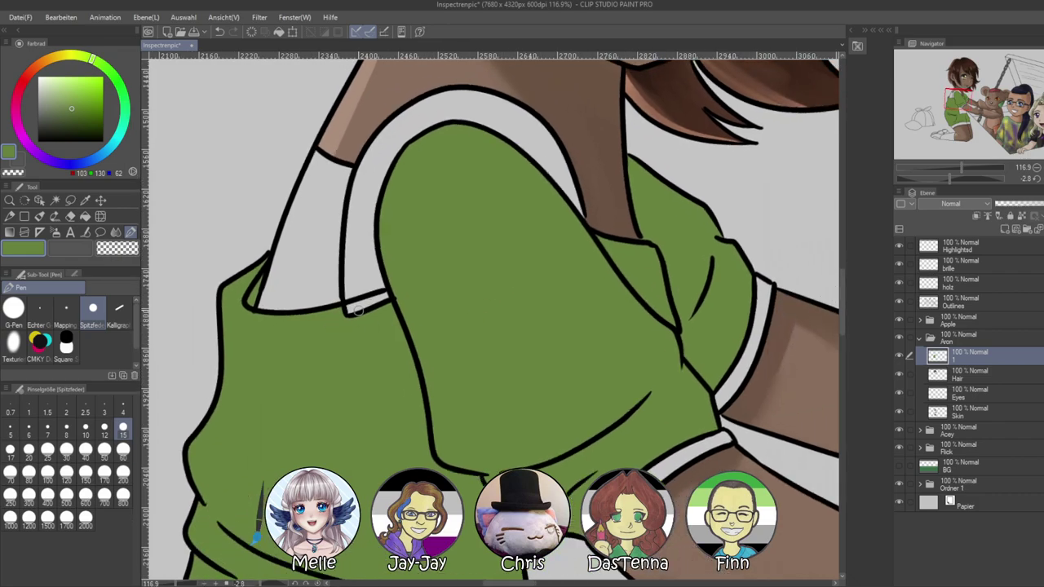
left_click_drag(705, 323, 696, 316)
scroll(695, 315, "down", 10)
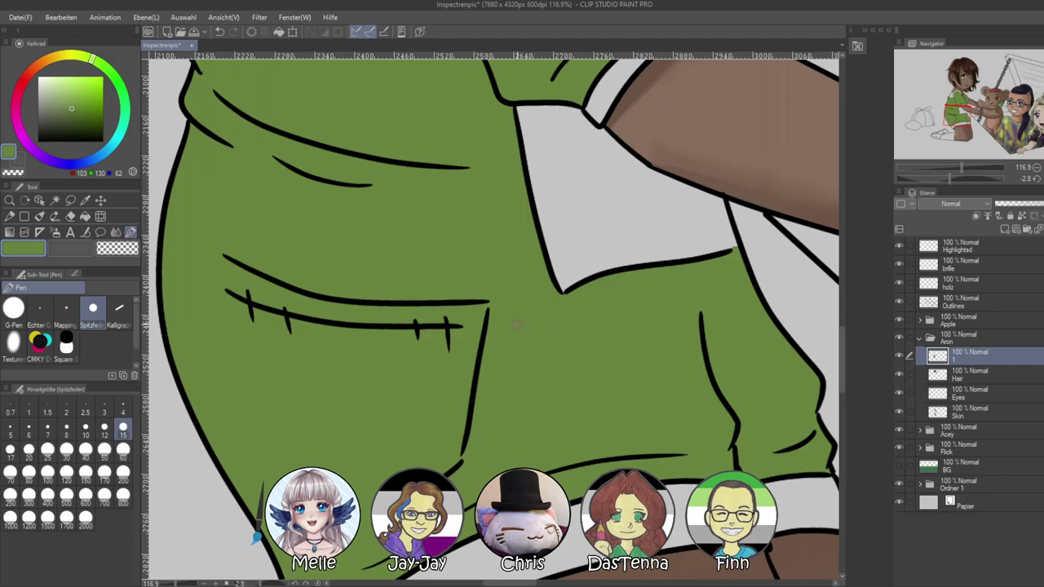
Examine the flat green clothing for missed spots, both close up and against the whole group picture
scroll(514, 325, "down", 6)
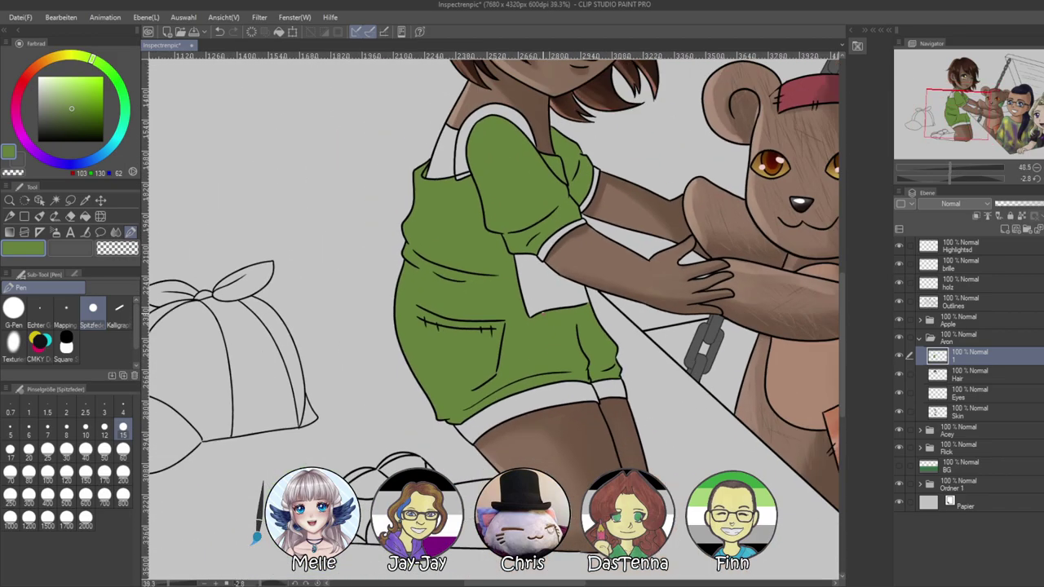
left_click_drag(542, 312, 527, 459)
scroll(400, 314, "up", 4)
left_click_drag(396, 313, 396, 348)
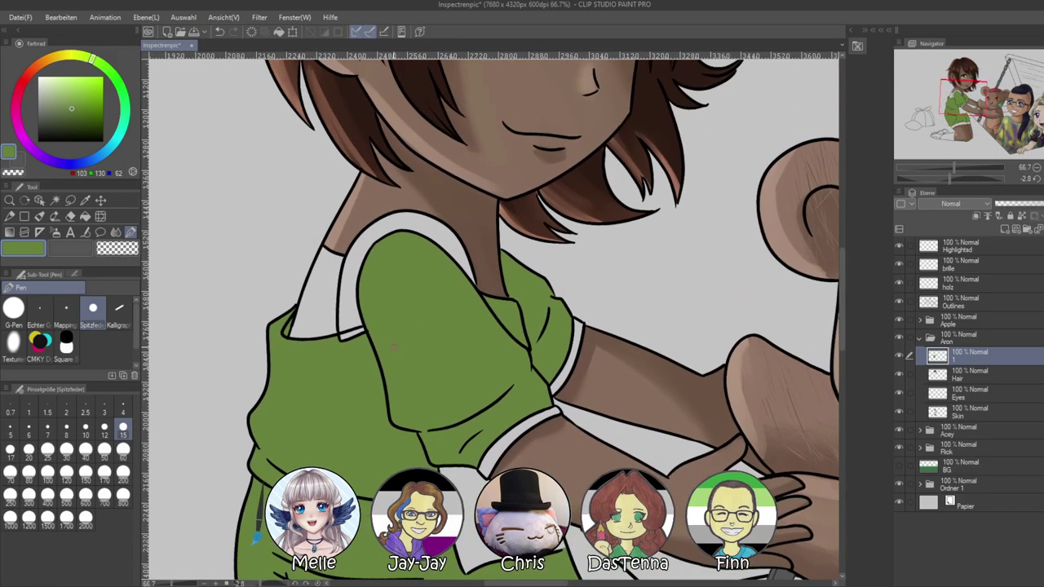
scroll(396, 348, "up", 4)
scroll(415, 365, "down", 4)
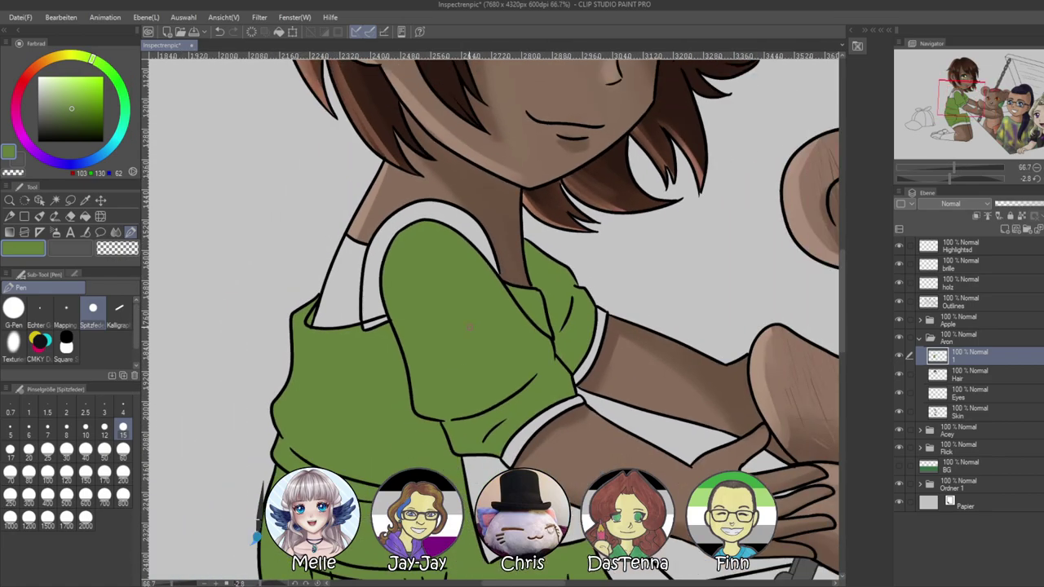
scroll(470, 327, "down", 5)
scroll(481, 326, "up", 2)
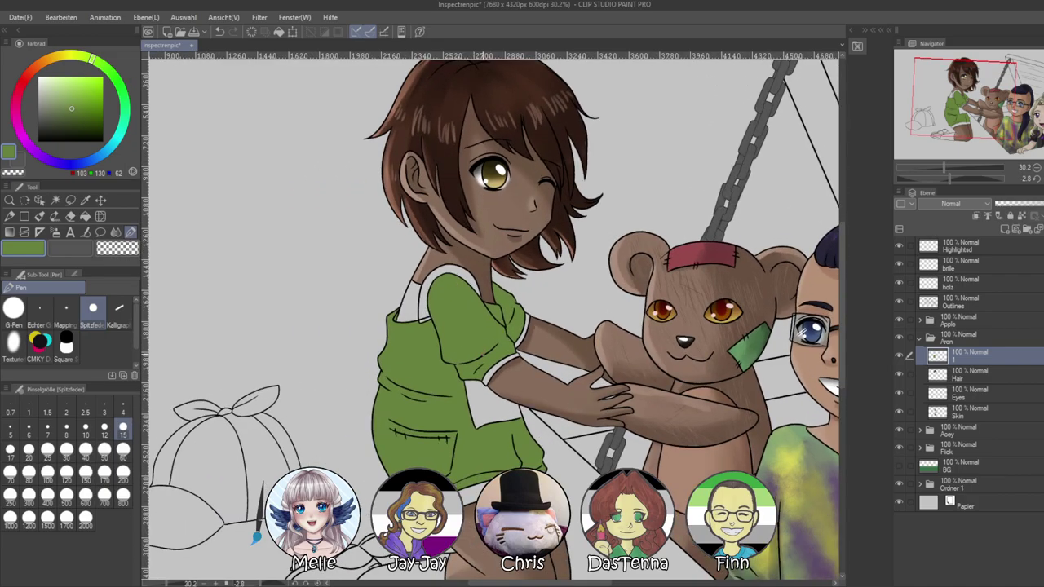
scroll(476, 323, "up", 2)
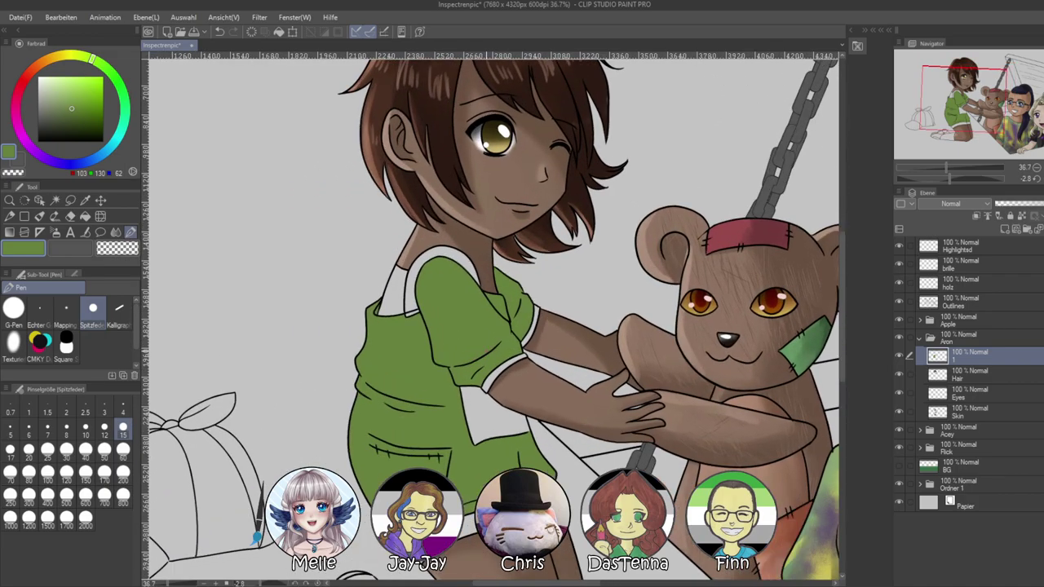
scroll(255, 536, "down", 4)
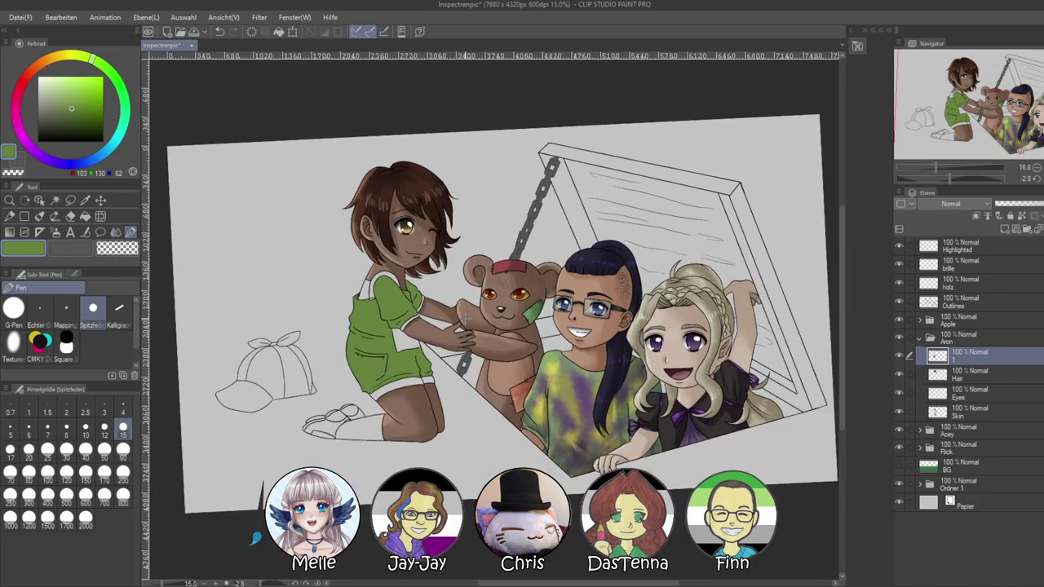
scroll(255, 536, "down", 2)
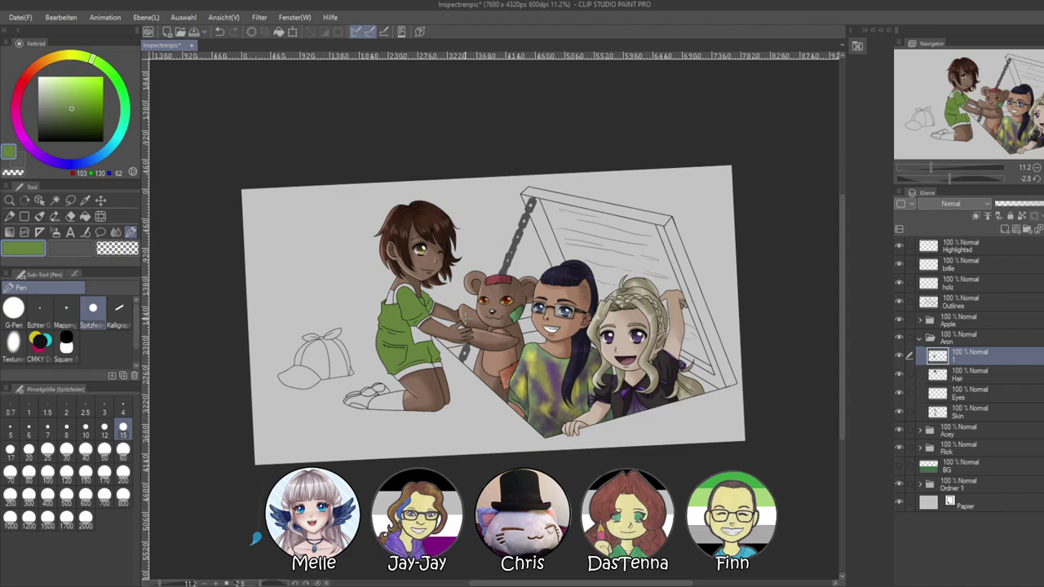
scroll(458, 289, "up", 9)
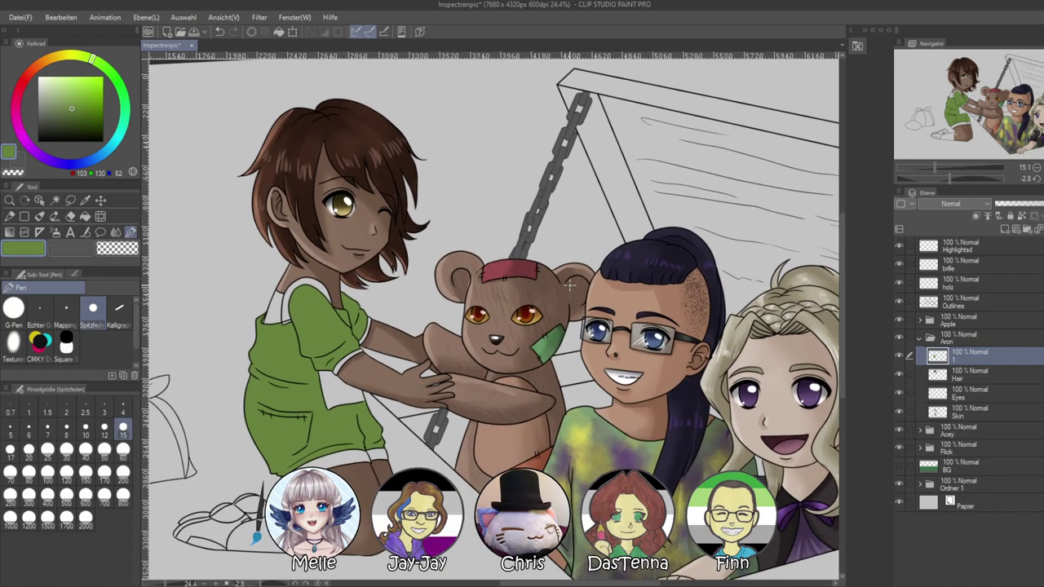
scroll(281, 400, "up", 4)
scroll(245, 412, "down", 4)
scroll(205, 437, "up", 2)
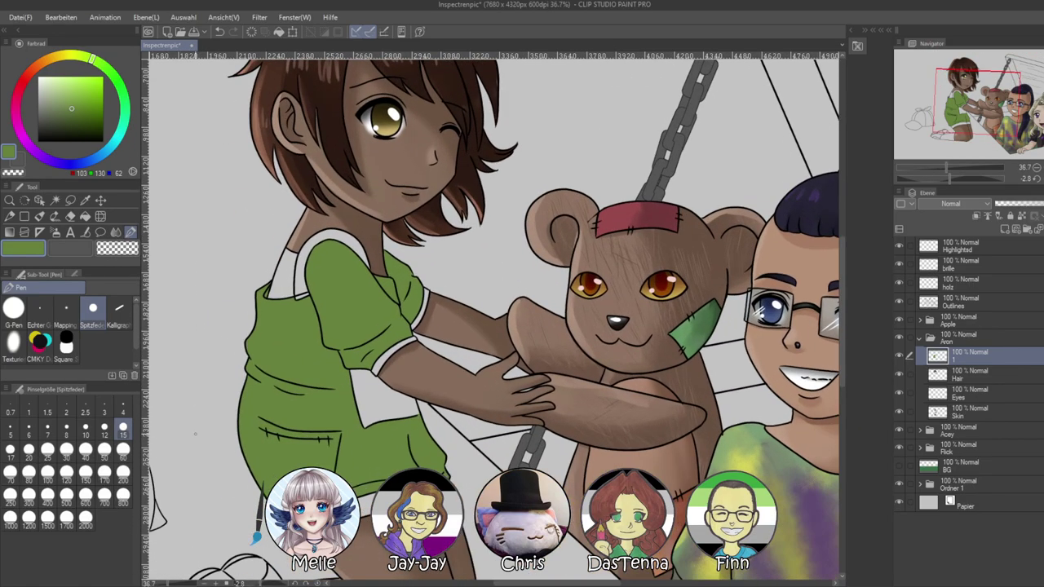
scroll(326, 318, "up", 1)
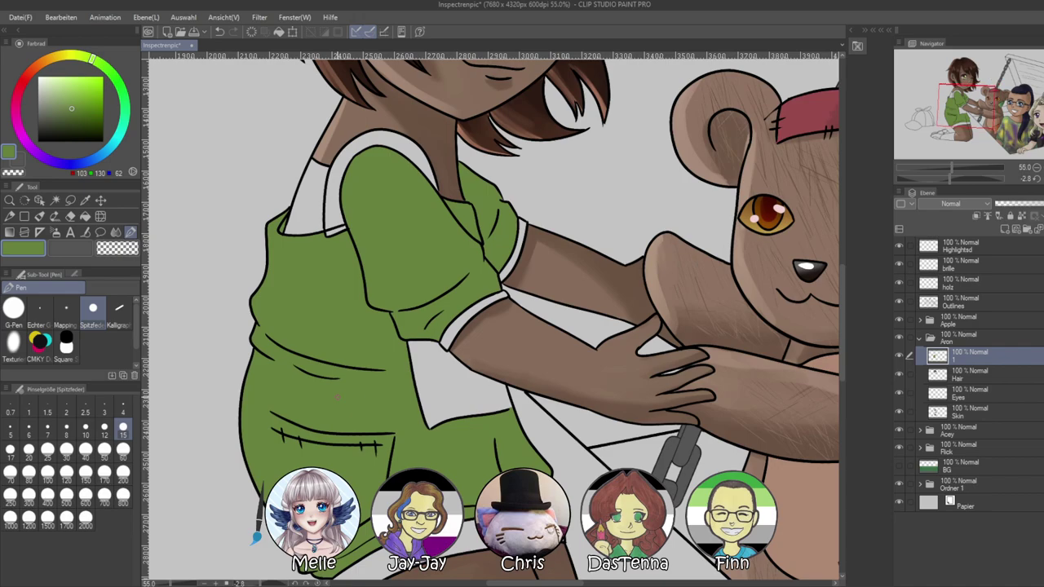
scroll(384, 416, "down", 2)
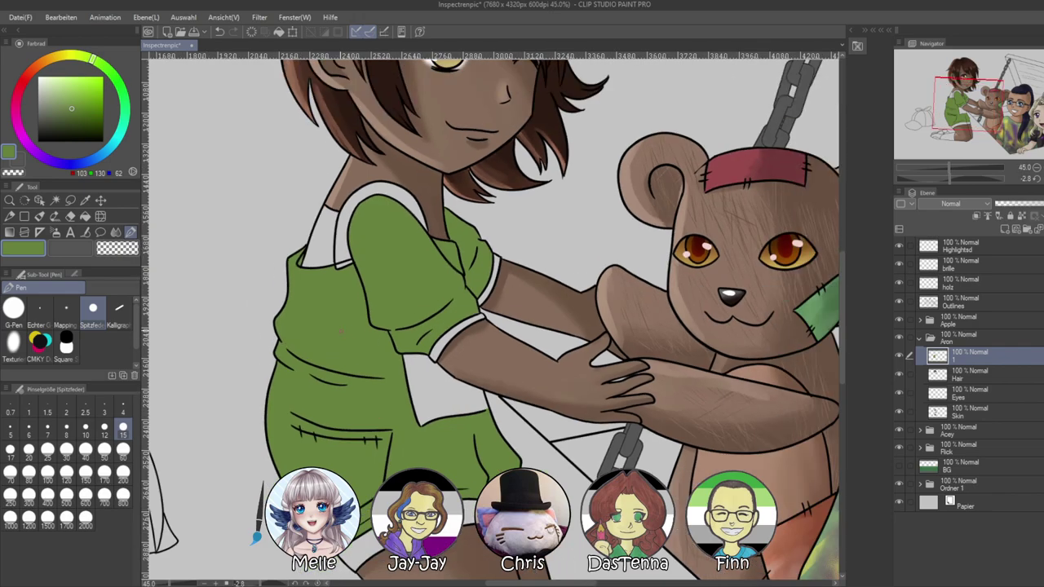
Shade the torso, shorts and near sleeve with the Ölfarbe brush at size 200 in dark green, RGB 65, 81, 41
left_click(39, 216)
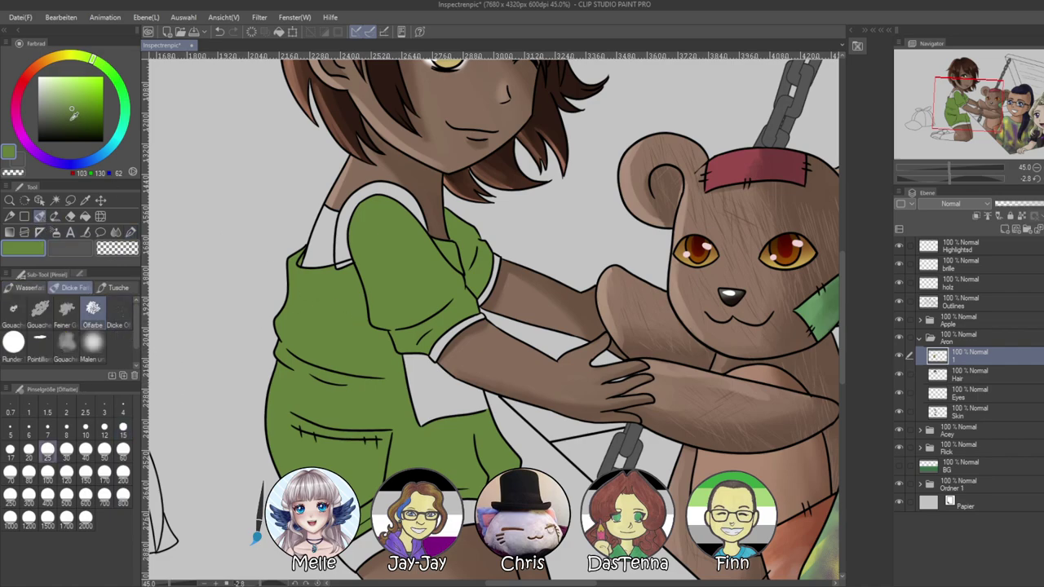
left_click(70, 121)
left_click(123, 473)
mouse_move(388, 341)
left_mouse_down()
mouse_move(365, 313)
mouse_move(360, 342)
mouse_move(338, 281)
mouse_move(406, 417)
mouse_move(406, 403)
mouse_move(404, 425)
mouse_move(444, 451)
mouse_move(454, 415)
mouse_move(485, 470)
mouse_move(512, 458)
left_mouse_up()
key("ctrl+z")
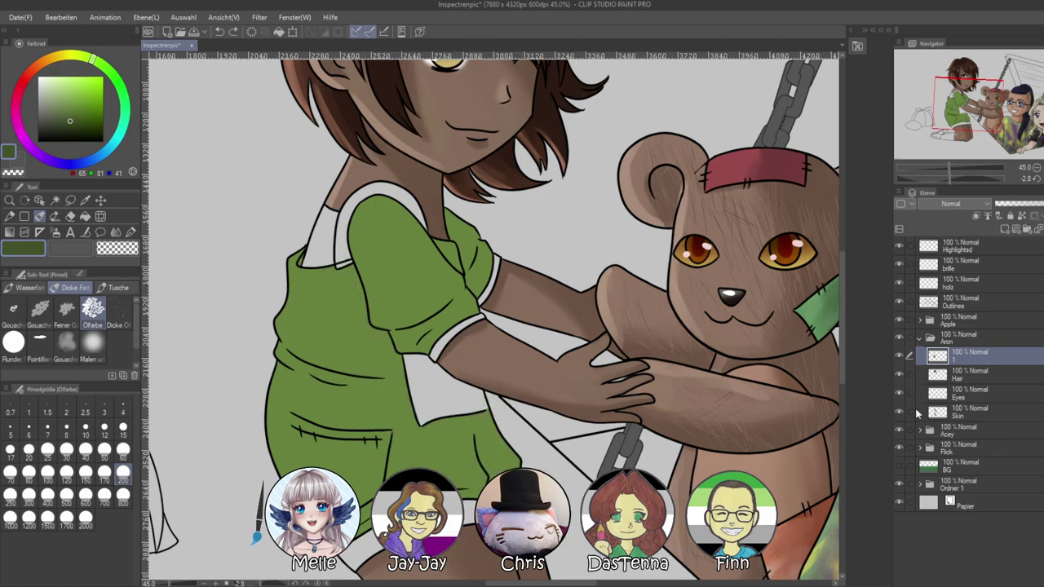
mouse_move(339, 266)
left_mouse_down()
mouse_move(361, 361)
mouse_move(373, 351)
mouse_move(457, 445)
mouse_move(494, 454)
mouse_move(495, 467)
left_mouse_up()
mouse_move(320, 378)
left_mouse_down()
mouse_move(388, 413)
mouse_move(283, 367)
mouse_move(377, 394)
mouse_move(381, 416)
mouse_move(411, 442)
mouse_move(385, 482)
mouse_move(423, 463)
left_mouse_up()
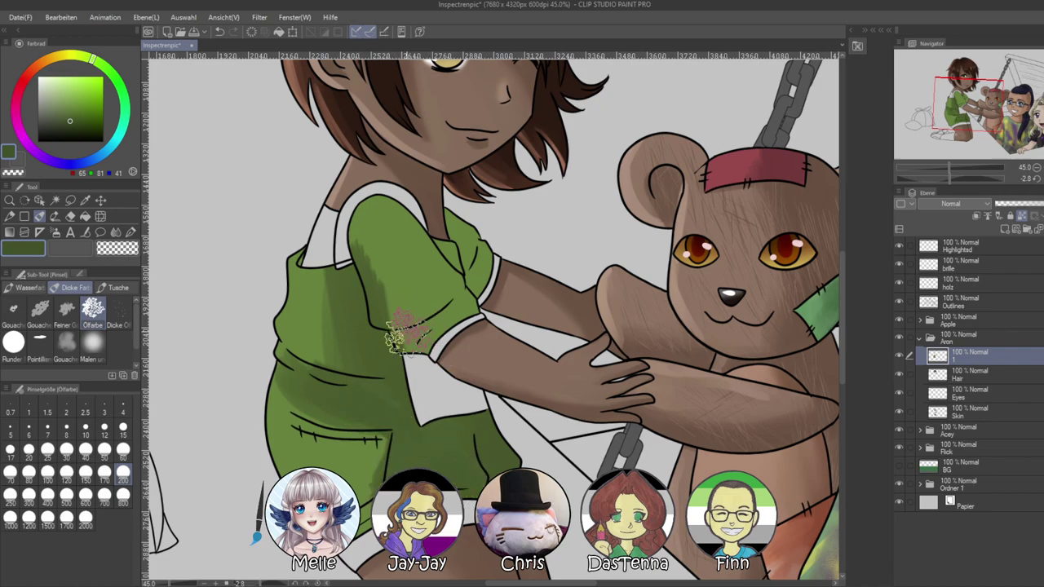
Lighten the near sleeve's shadow with the base green, and shade both sleeves and the shorts with a sampled mid-dark green
left_click(379, 285, "alt")
mouse_move(414, 335)
left_mouse_down()
mouse_move(366, 226)
mouse_move(384, 303)
mouse_move(411, 278)
left_mouse_up()
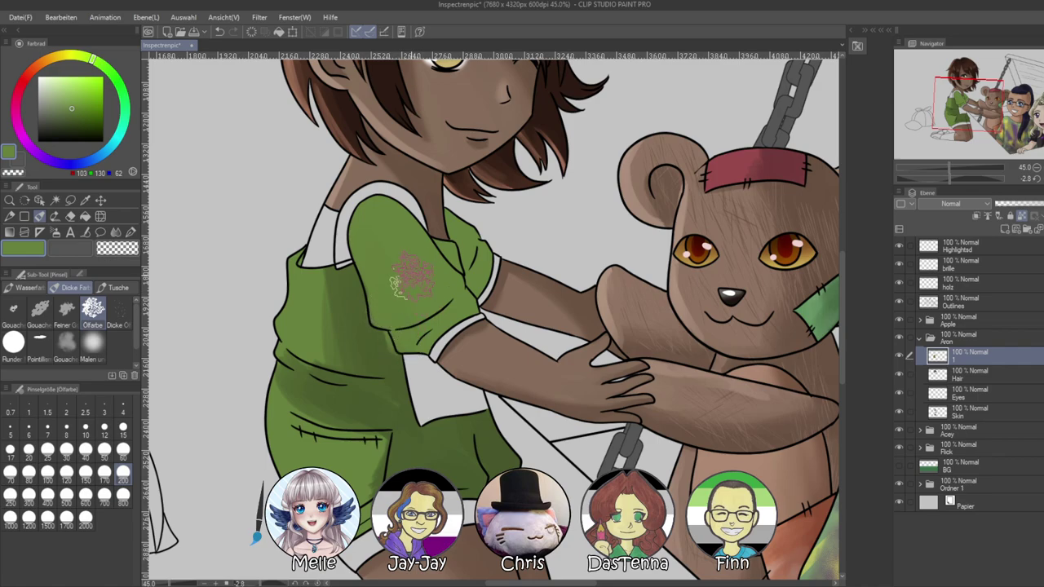
left_click(375, 401, "alt")
mouse_move(384, 216)
left_mouse_down()
mouse_move(438, 292)
mouse_move(419, 247)
mouse_move(453, 272)
mouse_move(457, 306)
mouse_move(445, 284)
mouse_move(431, 297)
mouse_move(458, 253)
mouse_move(441, 198)
mouse_move(475, 243)
left_mouse_up()
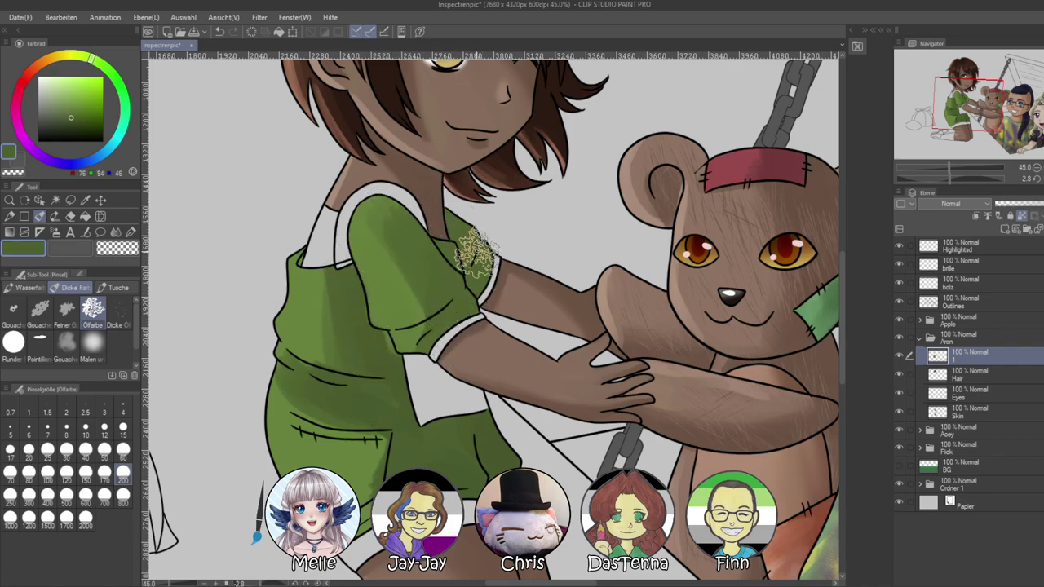
left_click_drag(402, 446, 422, 407)
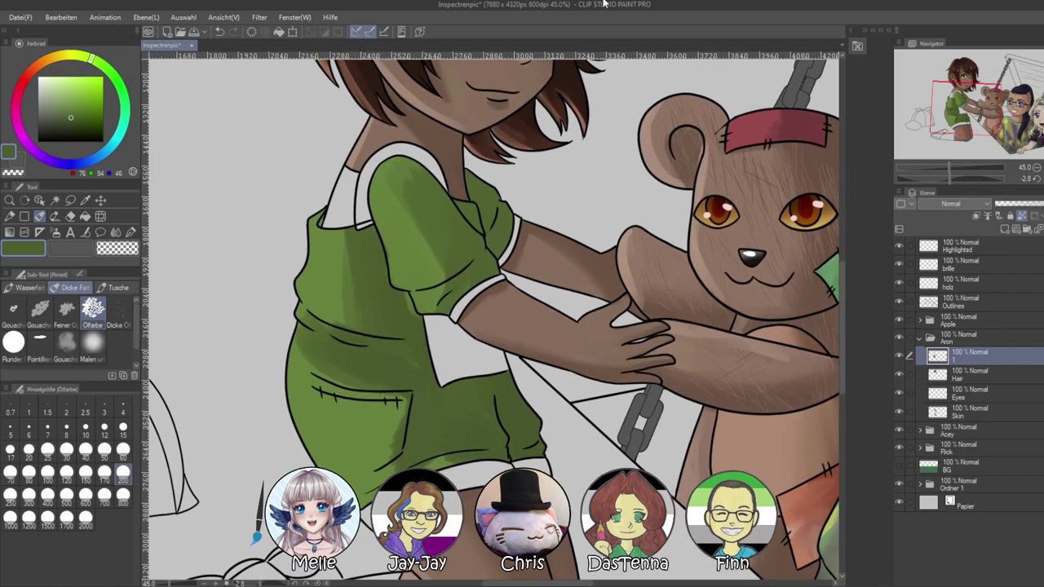
double_click(594, 4)
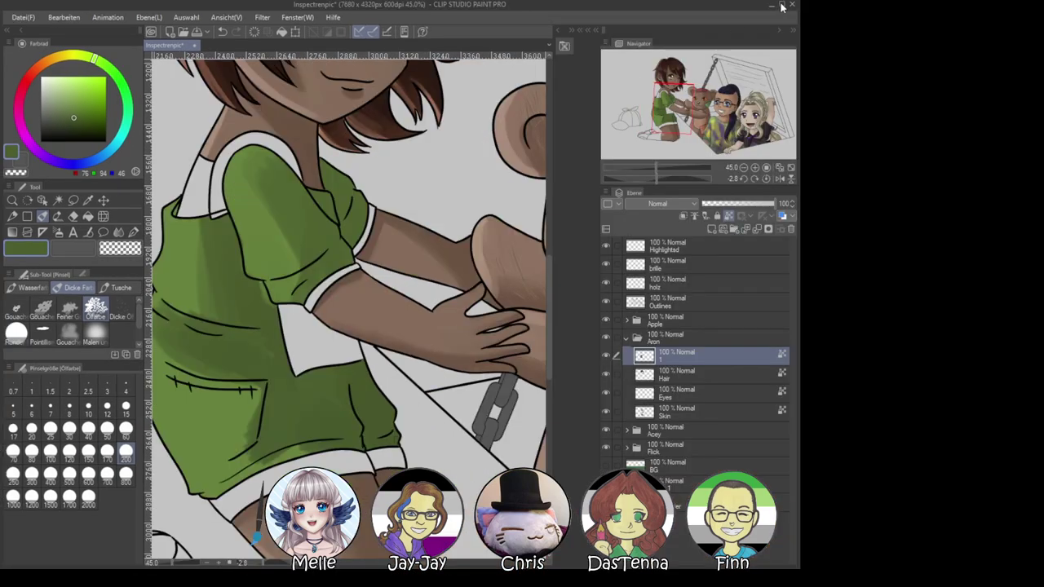
left_click(782, 6)
Rotate the canvas for easier strokes and build up the darker green shading around the waist folds and pocket
mouse_move(949, 178)
left_mouse_down()
mouse_move(929, 180)
mouse_move(960, 168)
left_mouse_up()
left_click_drag(697, 336, 756, 150)
mouse_move(405, 352)
left_mouse_down()
mouse_move(392, 343)
mouse_move(366, 374)
left_mouse_up()
left_click_drag(428, 399, 665, 441)
mouse_move(648, 187)
left_mouse_down()
mouse_move(589, 216)
mouse_move(651, 273)
left_mouse_up()
left_click_drag(604, 148, 631, 282)
left_click_drag(653, 326, 503, 138)
left_click_drag(660, 291, 510, 103)
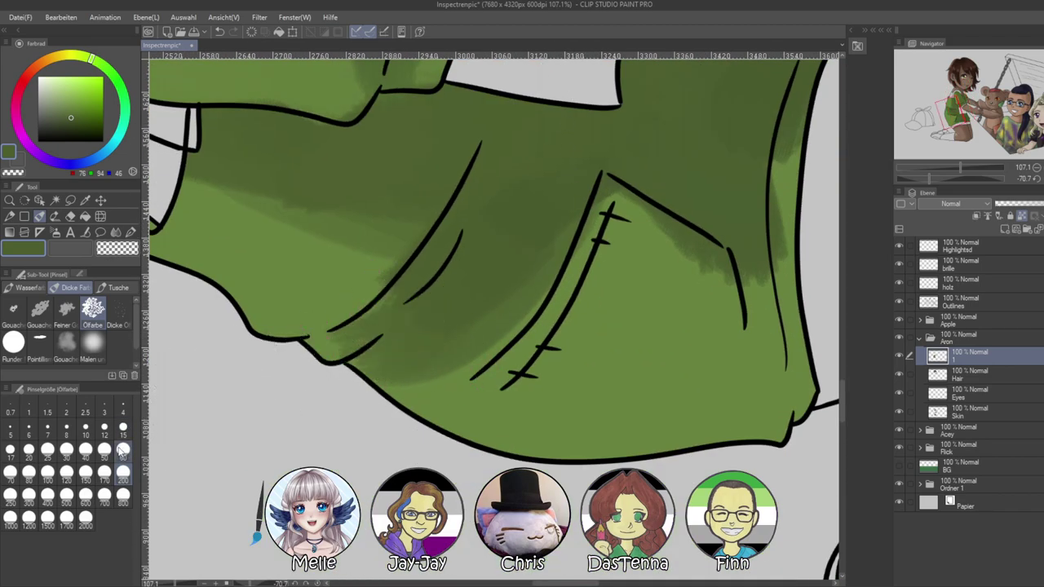
Define the waist fold at brush size 60 with a base-green highlight on one side of the line and dark green on the other
left_click(123, 453)
left_click(322, 296, "alt")
mouse_move(336, 334)
left_mouse_down()
mouse_move(387, 302)
mouse_move(337, 346)
mouse_move(467, 205)
mouse_move(394, 290)
mouse_move(363, 347)
mouse_move(484, 140)
left_mouse_up()
left_click(430, 179, "alt")
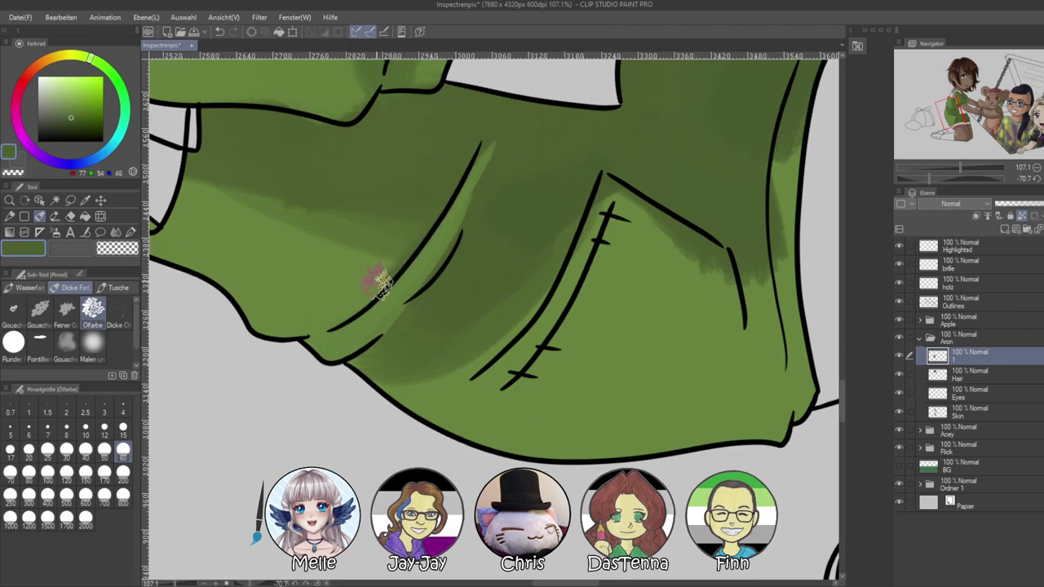
left_click_drag(394, 269, 483, 139)
Refine the shadows and light areas along the pocket and the shorts' folds with the size 60 brush
mouse_move(405, 372)
left_mouse_down()
mouse_move(552, 270)
mouse_move(509, 324)
mouse_move(549, 303)
left_mouse_up()
mouse_move(750, 296)
left_mouse_down()
mouse_move(708, 261)
mouse_move(710, 383)
left_mouse_up()
mouse_move(706, 233)
left_mouse_down()
mouse_move(710, 379)
mouse_move(727, 374)
left_mouse_up()
mouse_move(726, 307)
left_mouse_down()
mouse_move(637, 379)
mouse_move(662, 143)
left_mouse_up()
left_click(659, 233, "alt")
mouse_move(646, 291)
left_mouse_down()
mouse_move(669, 128)
mouse_move(664, 198)
mouse_move(624, 350)
left_mouse_up()
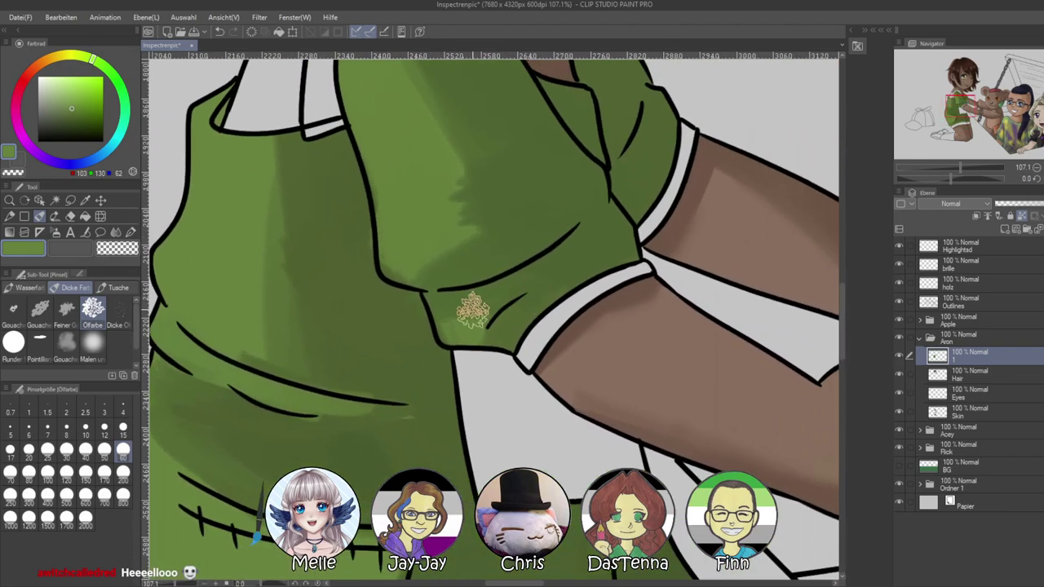
Add a base-green highlight along the near sleeve's fold and smooth the ragged shadow edge above it with sampled darker green
mouse_move(437, 275)
left_mouse_down()
mouse_move(511, 223)
mouse_move(457, 277)
mouse_move(563, 218)
mouse_move(411, 260)
mouse_move(519, 223)
left_mouse_up()
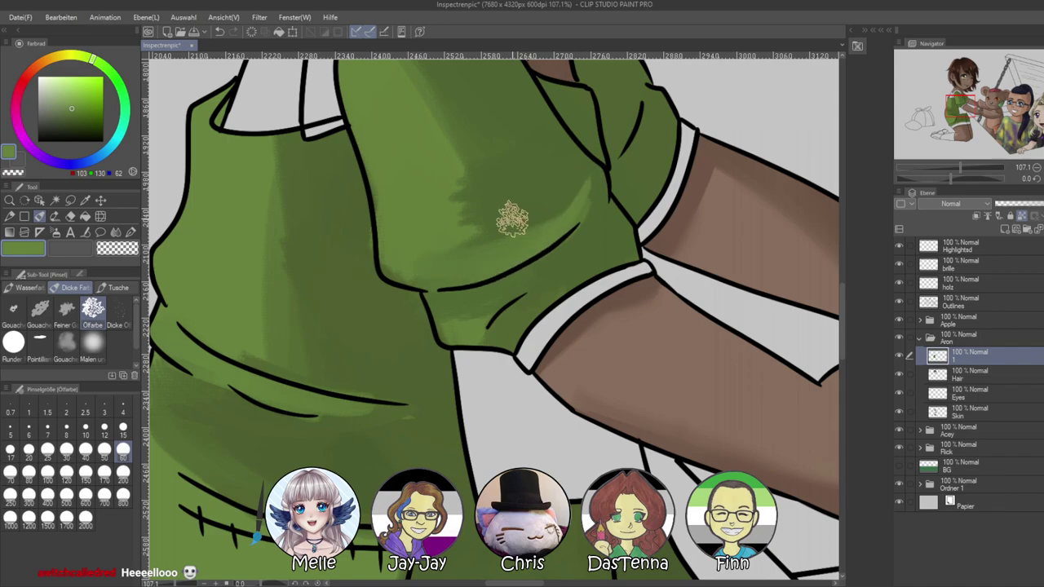
left_click(482, 190, "alt")
left_click_drag(467, 168, 479, 232)
left_click_drag(473, 187, 476, 235)
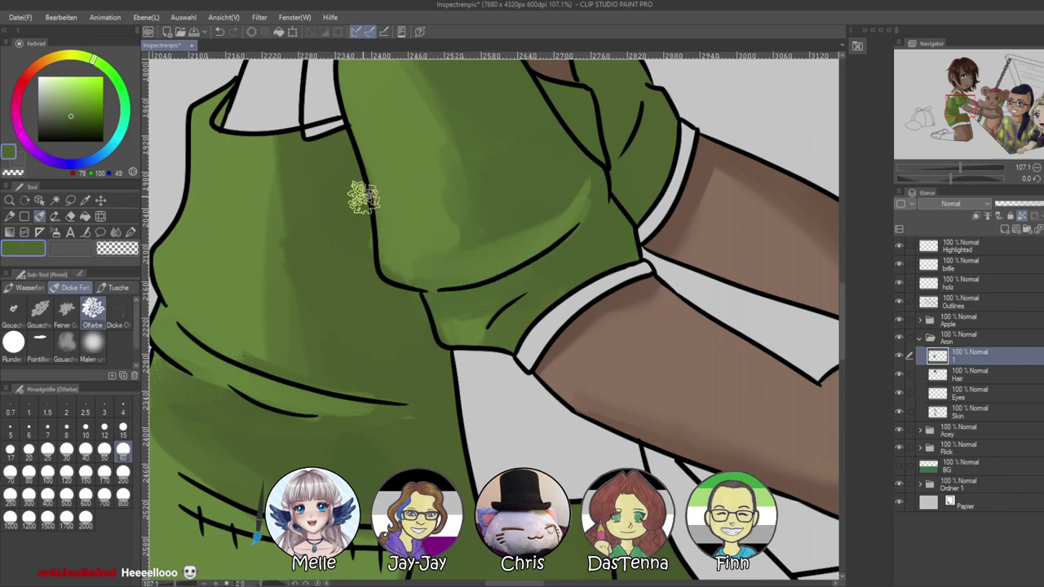
Refine the near sleeve's outer edge and the adjoining shirt shadow with sampled base and darker greens
left_click(373, 182, "alt")
left_click_drag(374, 178, 390, 238)
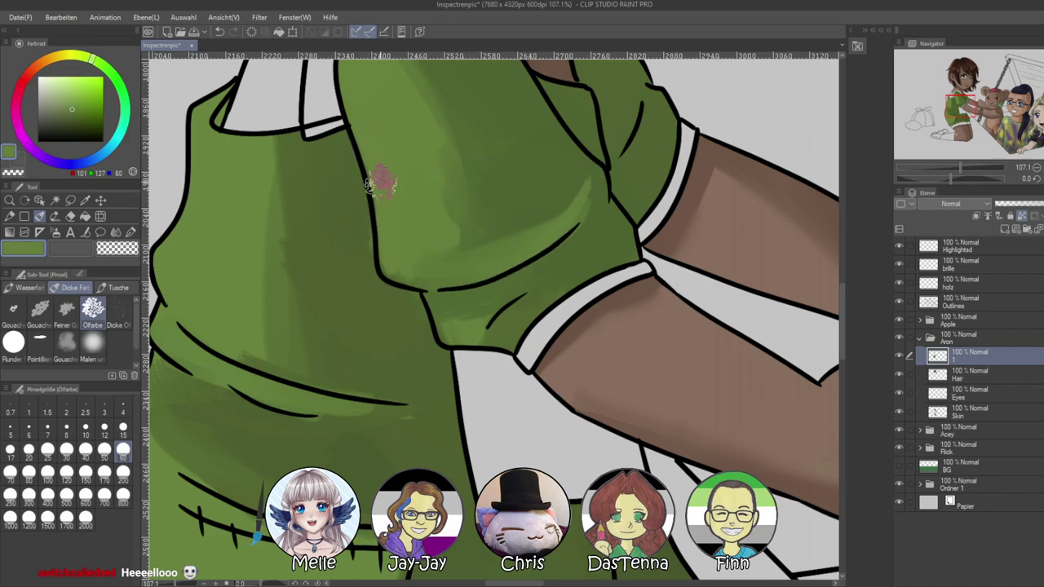
left_click(356, 200, "alt")
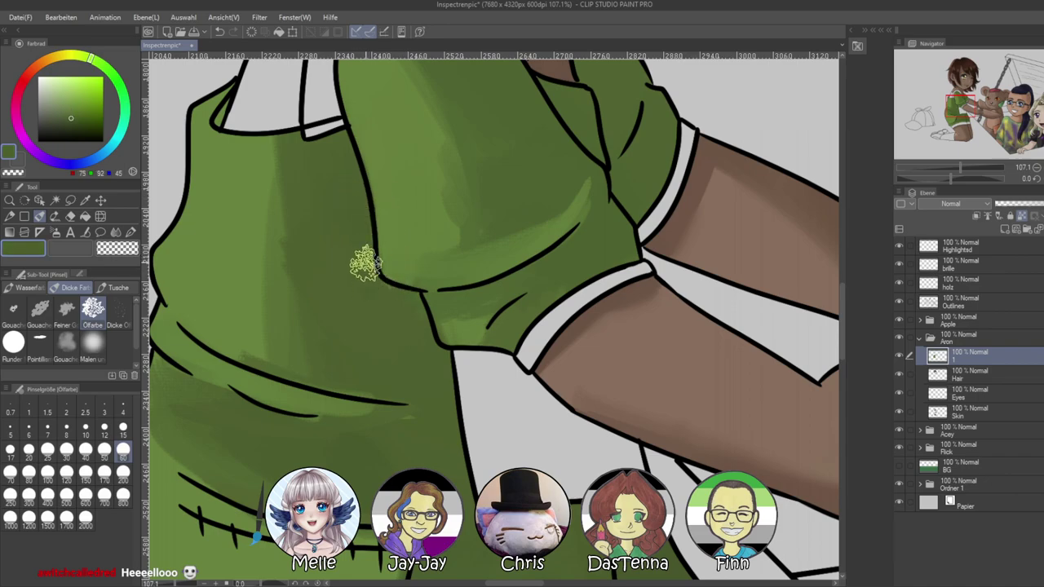
left_click(469, 225, "alt")
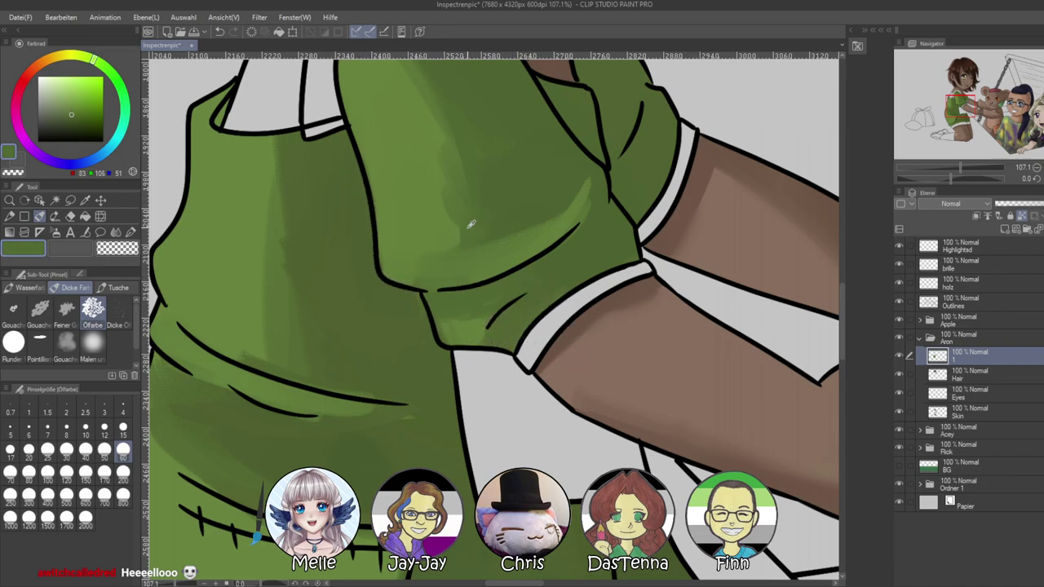
Paint base-green highlights on the near sleeve's cuff folds and along the far sleeve's fold
left_click(428, 209, "alt")
left_click_drag(552, 285, 522, 303)
left_click_drag(602, 232, 574, 252)
left_click_drag(586, 246, 539, 334)
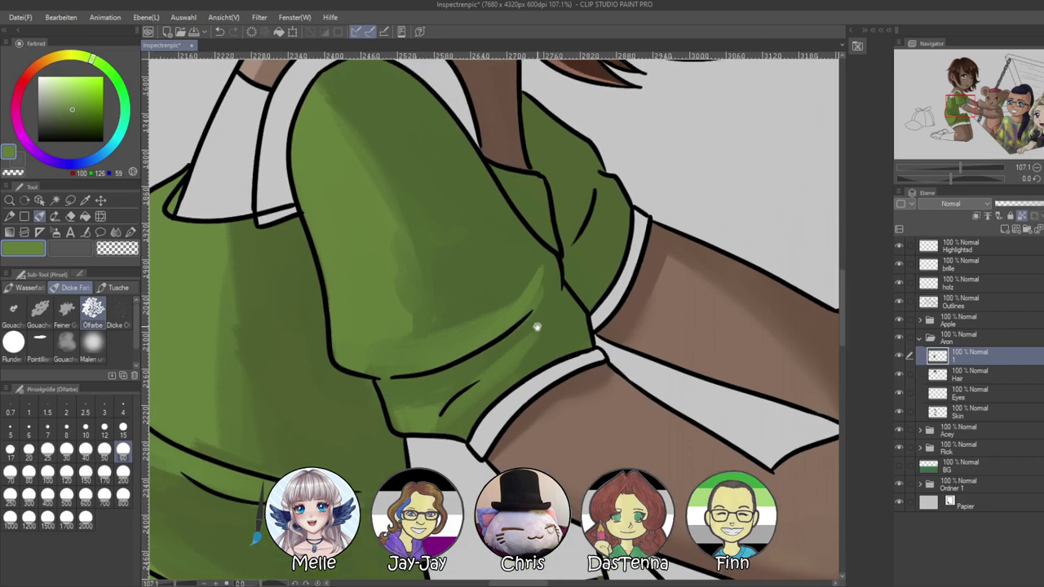
mouse_move(598, 189)
left_mouse_down()
mouse_move(586, 260)
mouse_move(596, 189)
mouse_move(576, 263)
mouse_move(604, 173)
mouse_move(580, 230)
left_mouse_up()
Deepen the shirt's back with darker green along the vertical shadow edge, above the waist fold and beside the armhole
left_click_drag(315, 352, 510, 302)
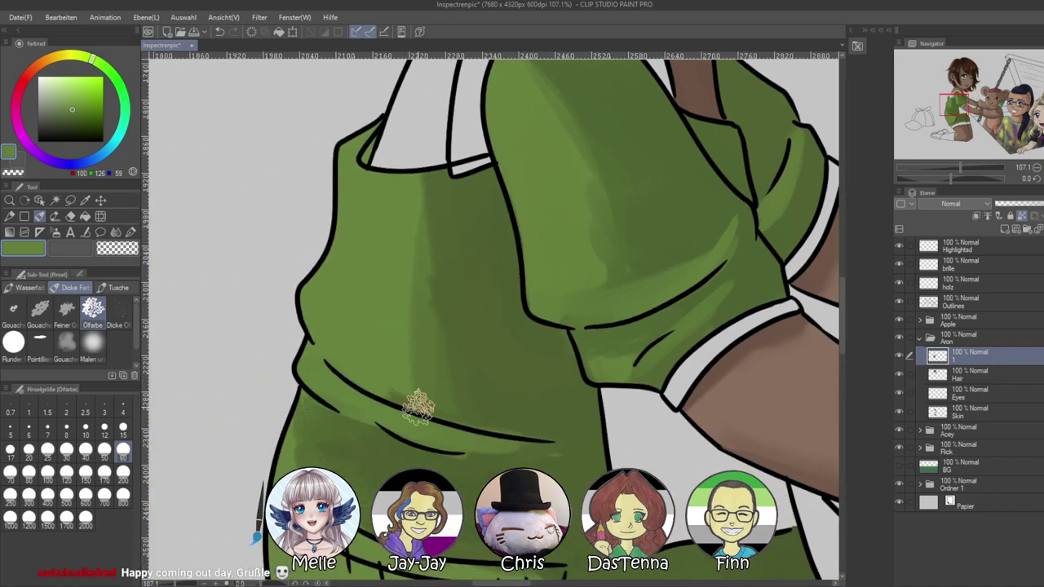
left_click(478, 370, "alt")
mouse_move(349, 362)
left_mouse_down()
mouse_move(323, 358)
mouse_move(350, 322)
mouse_move(406, 390)
left_mouse_up()
left_click_drag(426, 187, 426, 394)
left_click_drag(366, 163, 381, 131)
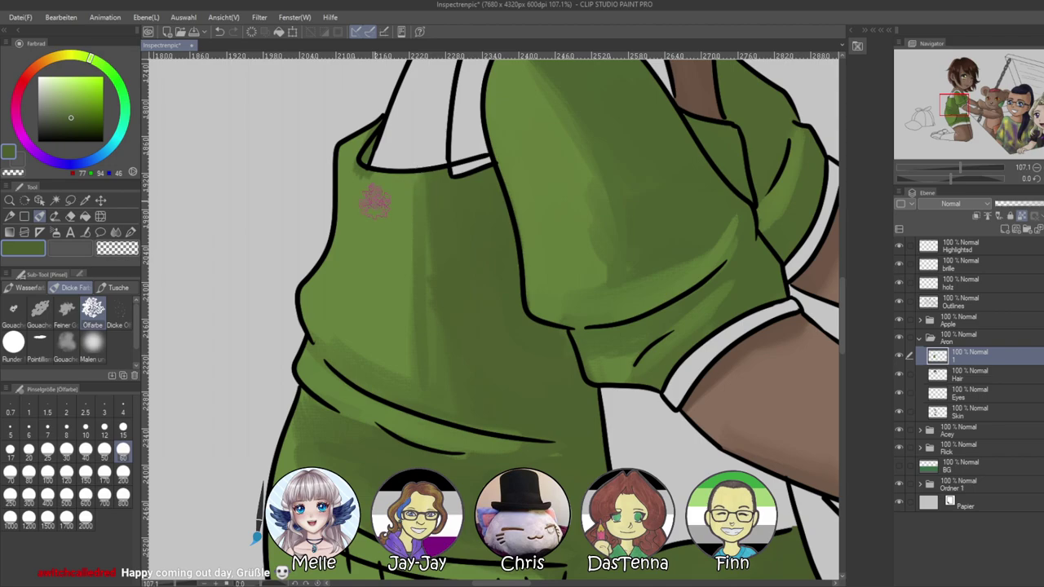
left_click(363, 191, "alt")
Clean up the pocket shading by adding dark green along its stitched opening and lightening the ragged shadow at its side edge
left_click_drag(386, 381, 364, 163)
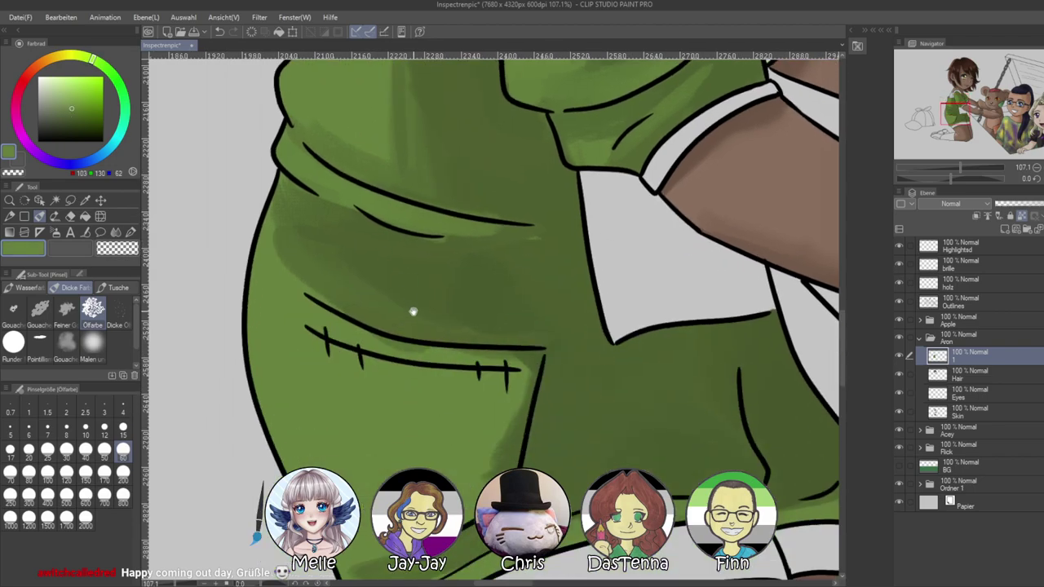
left_click_drag(413, 310, 378, 256)
left_click_drag(313, 279, 417, 292)
left_click(369, 262, "alt")
mouse_move(283, 281)
left_mouse_down()
mouse_move(444, 305)
mouse_move(293, 285)
mouse_move(345, 303)
left_mouse_up()
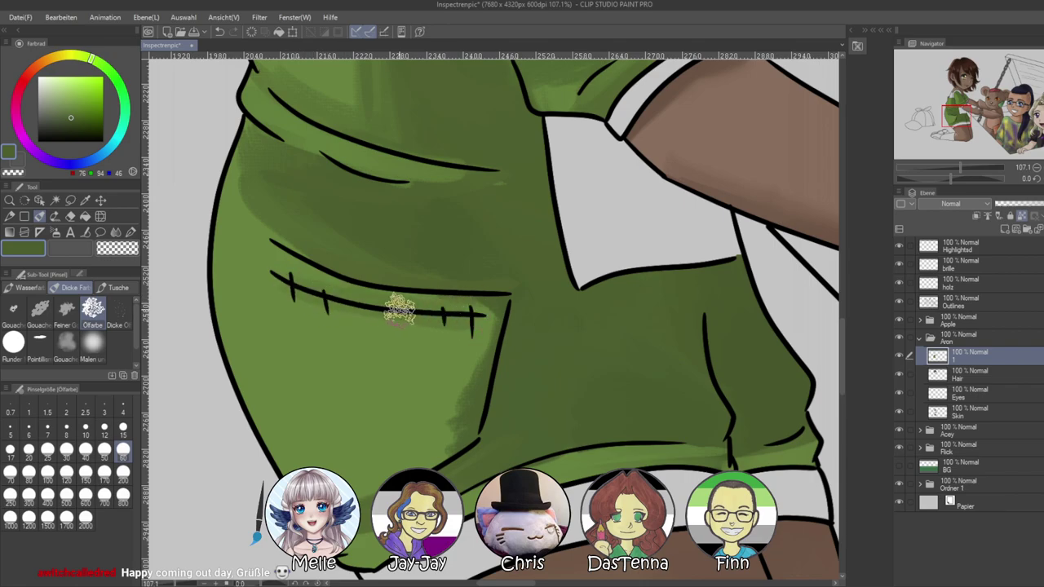
left_click(461, 404, "alt")
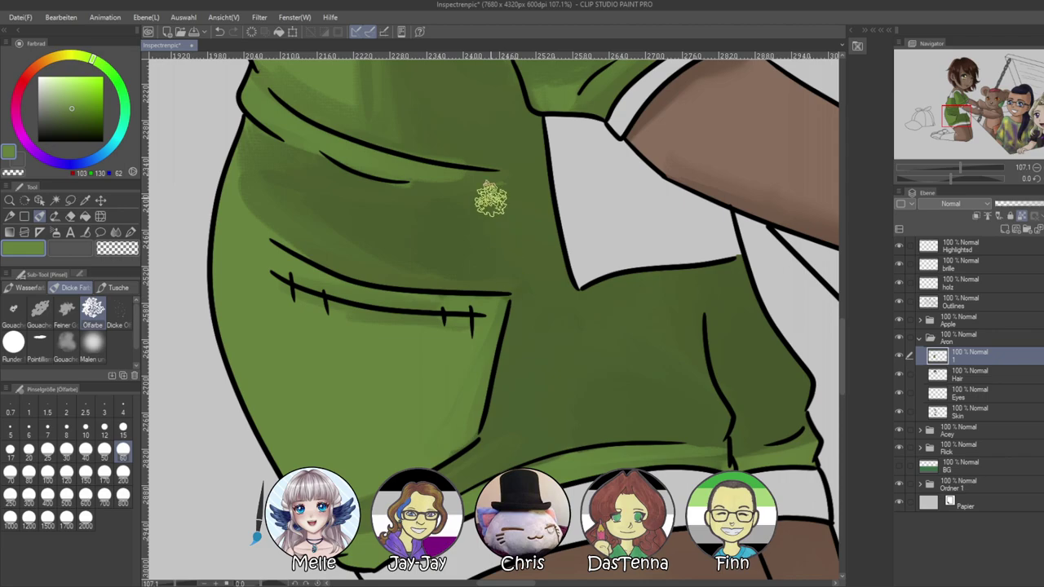
left_click(494, 211, "alt")
Brush a sampled light-green highlight across the lower shorts above the hem and beside the leg fold
left_click_drag(531, 349, 428, 296)
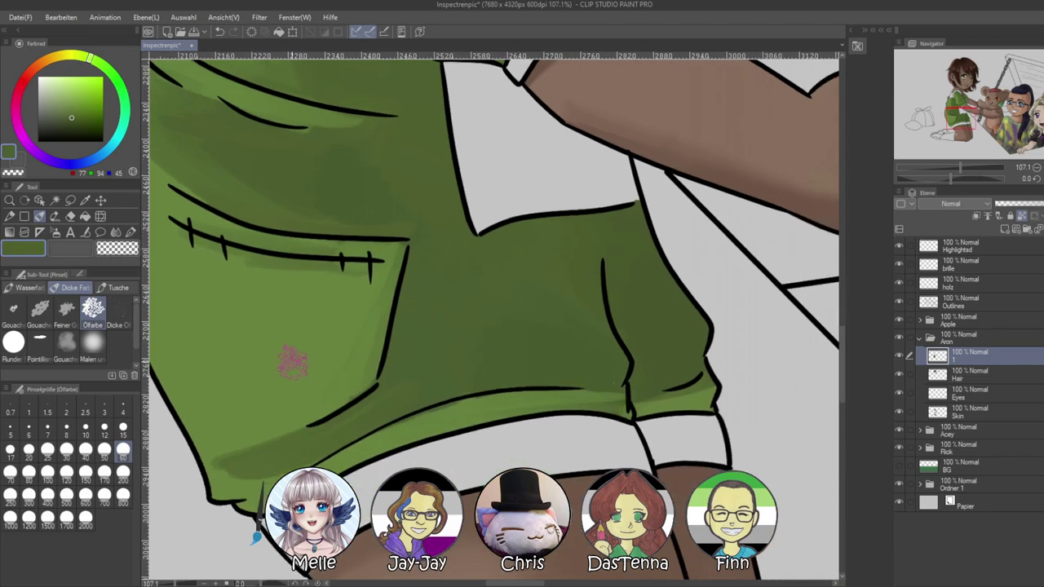
left_click(295, 363, "alt")
mouse_move(428, 359)
left_mouse_down()
mouse_move(537, 344)
mouse_move(495, 372)
mouse_move(610, 345)
mouse_move(665, 356)
mouse_move(699, 327)
mouse_move(683, 343)
mouse_move(638, 350)
left_mouse_up()
left_click_drag(580, 191, 592, 354)
Smooth the transition between light and shadow on the near sleeve with a sampled mid green
left_click_drag(499, 166, 556, 473)
left_click(469, 237, "alt")
mouse_move(417, 186)
left_mouse_down()
mouse_move(534, 356)
mouse_move(511, 335)
mouse_move(504, 406)
mouse_move(517, 324)
mouse_move(525, 396)
mouse_move(475, 425)
left_mouse_up()
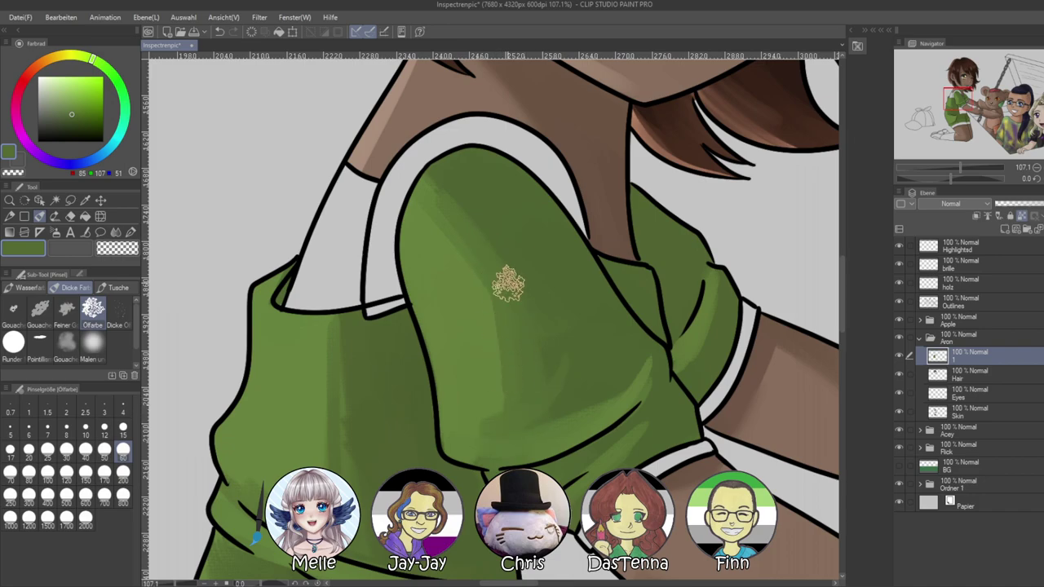
left_click_drag(473, 358, 555, 290)
Add a new layer above the green clothing layer and auto-select the white shoulder trim on the Outlines layer
left_click_drag(962, 175, 940, 171)
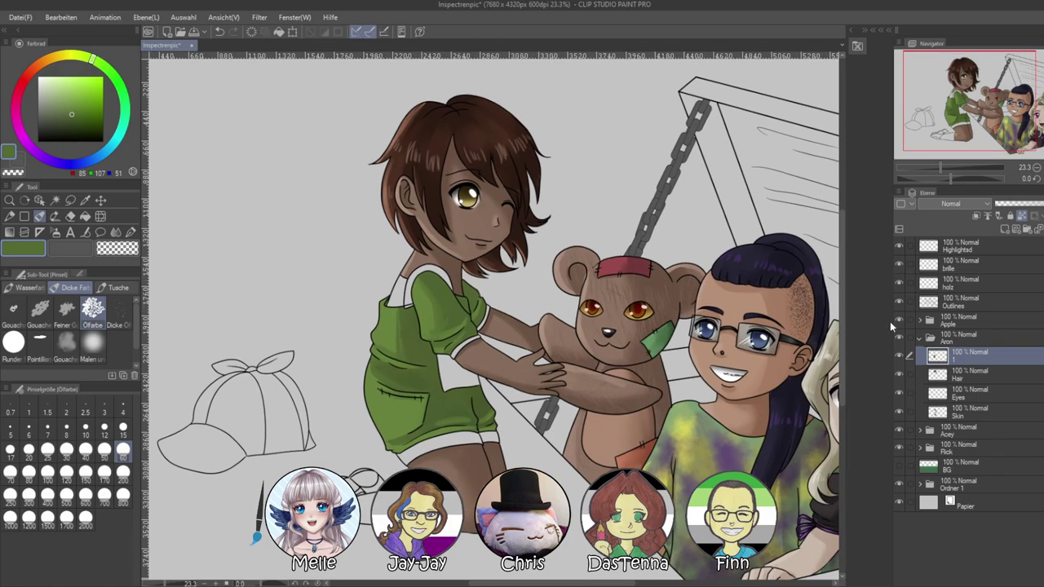
left_click(1008, 229)
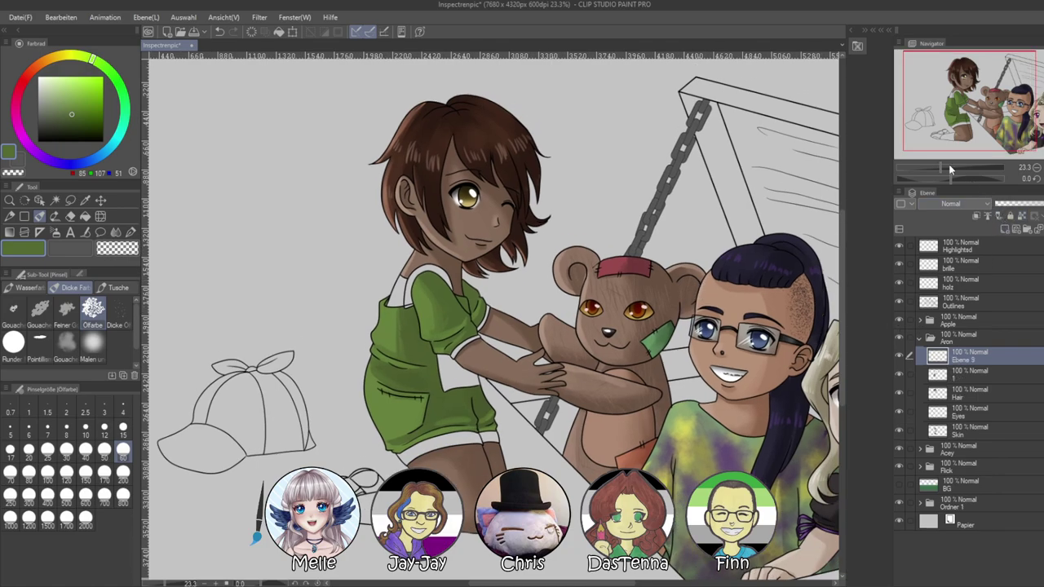
left_click(950, 171)
left_click(55, 201)
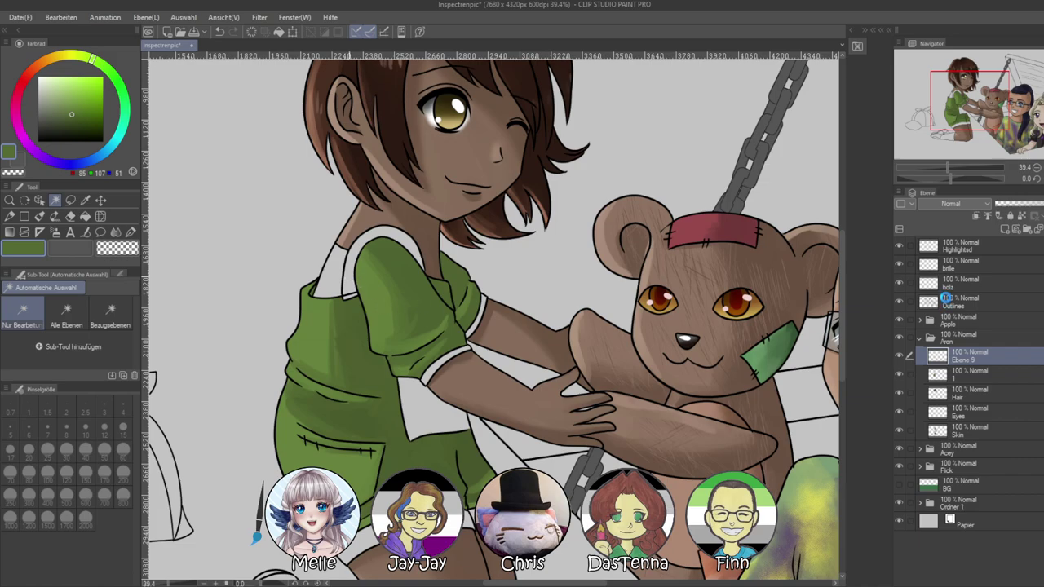
left_click(946, 300)
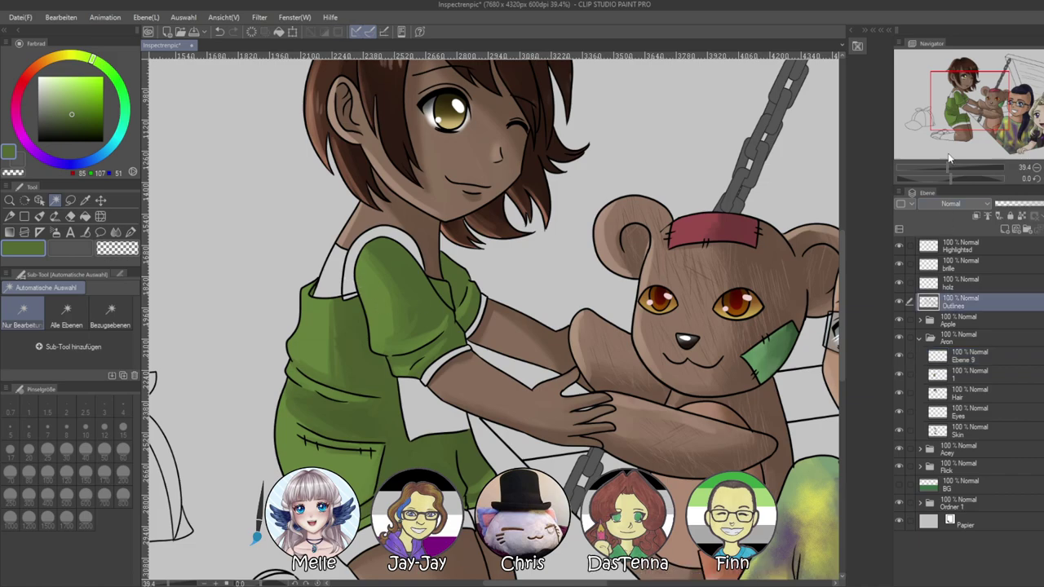
left_click(951, 167)
left_click_drag(359, 219, 410, 221)
left_click(322, 271)
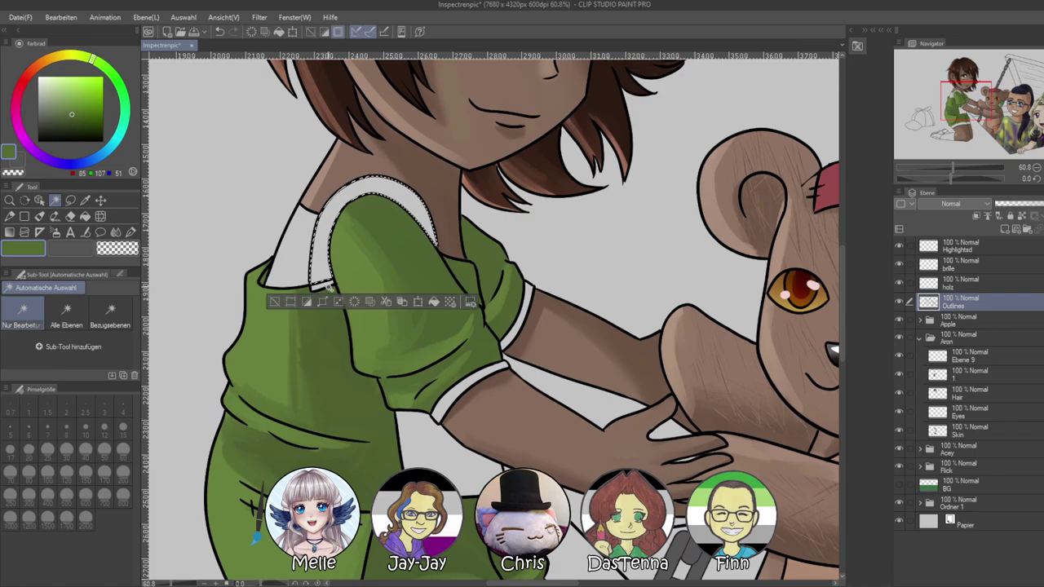
Add both sleeve cuffs, the white front panel and the shorts' hem bands to the selection
left_click(515, 314, "shift")
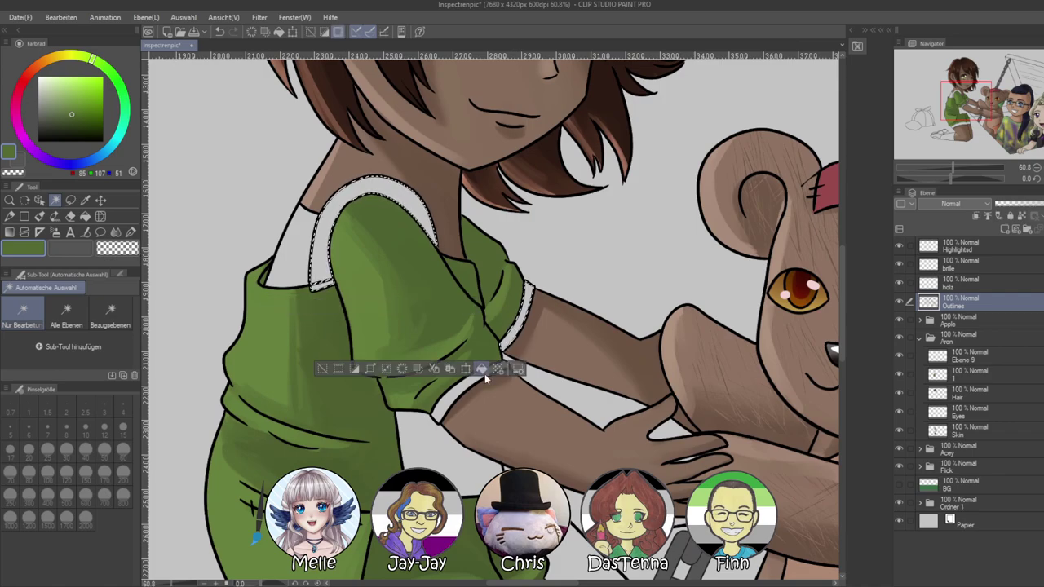
left_click(446, 400, "shift")
left_click(442, 453, "shift")
left_click_drag(497, 555, 544, 543)
left_click(506, 432, "shift")
Fill the selected trim areas on the new layer with dark green (RGB 43, 54, 25)
left_click(967, 358)
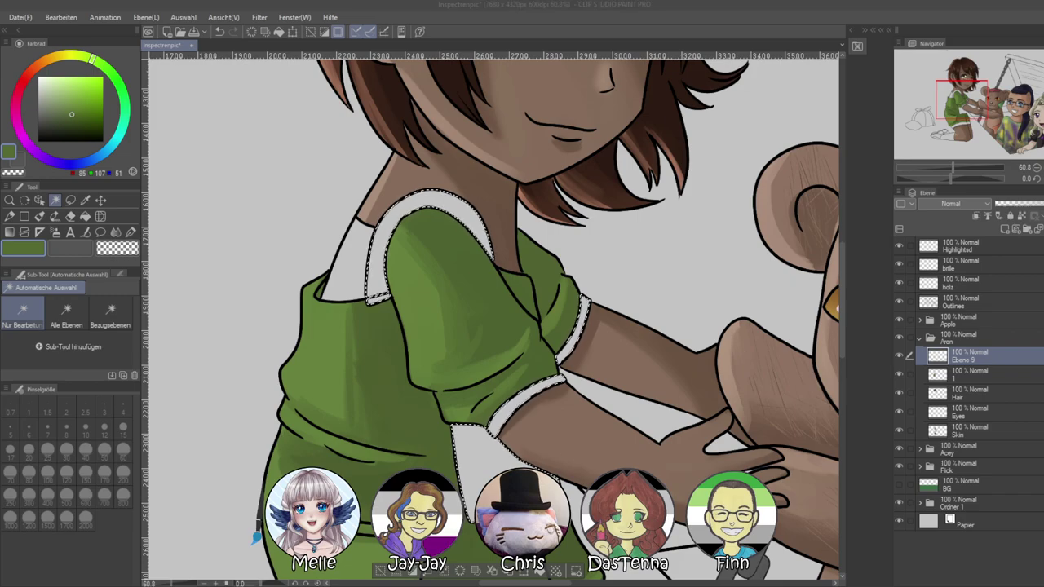
scroll(289, 373, "down", 1)
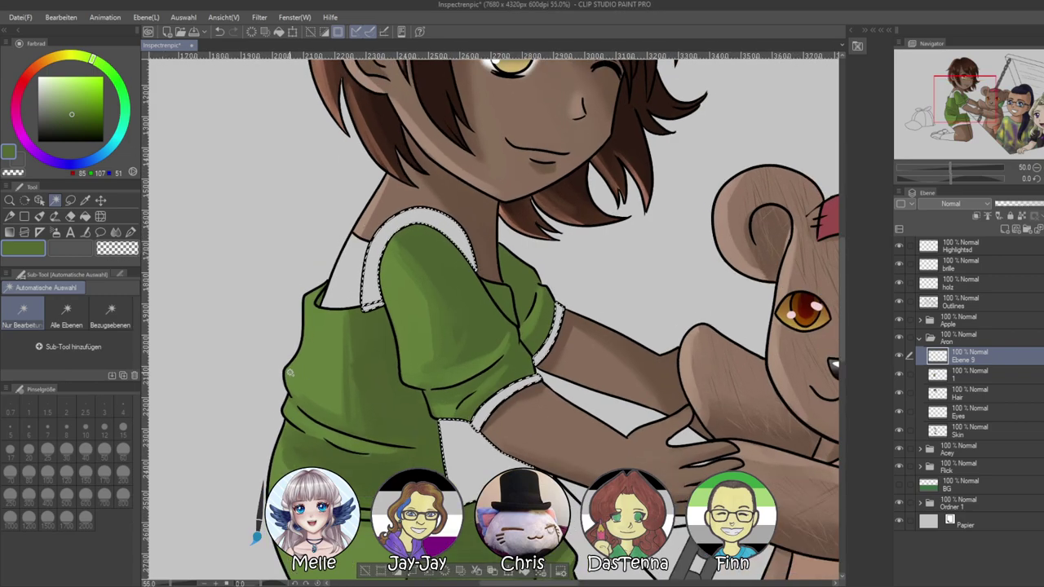
left_click(73, 127)
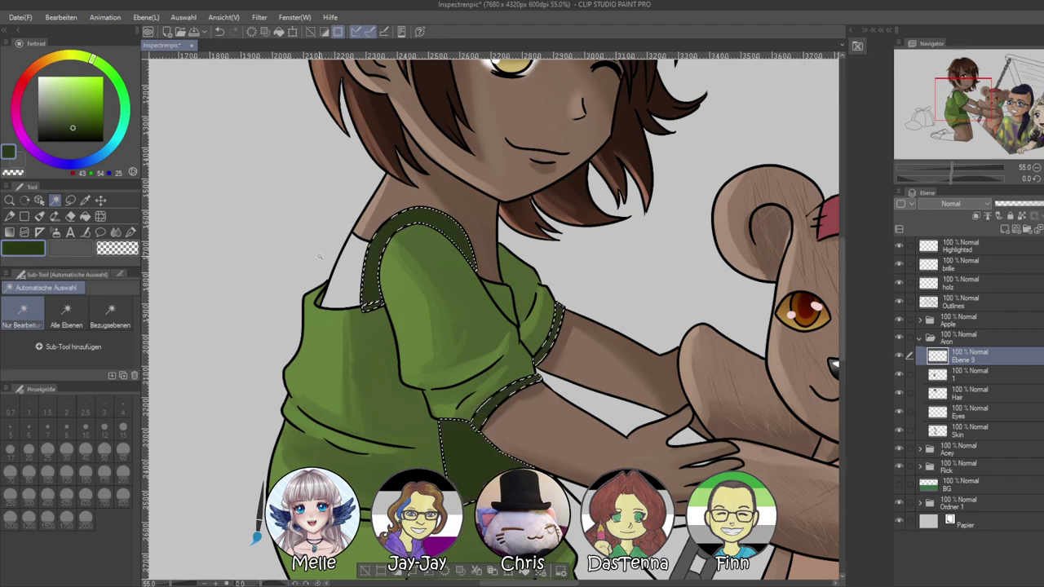
scroll(486, 332, "down", 1)
scroll(498, 328, "up", 2)
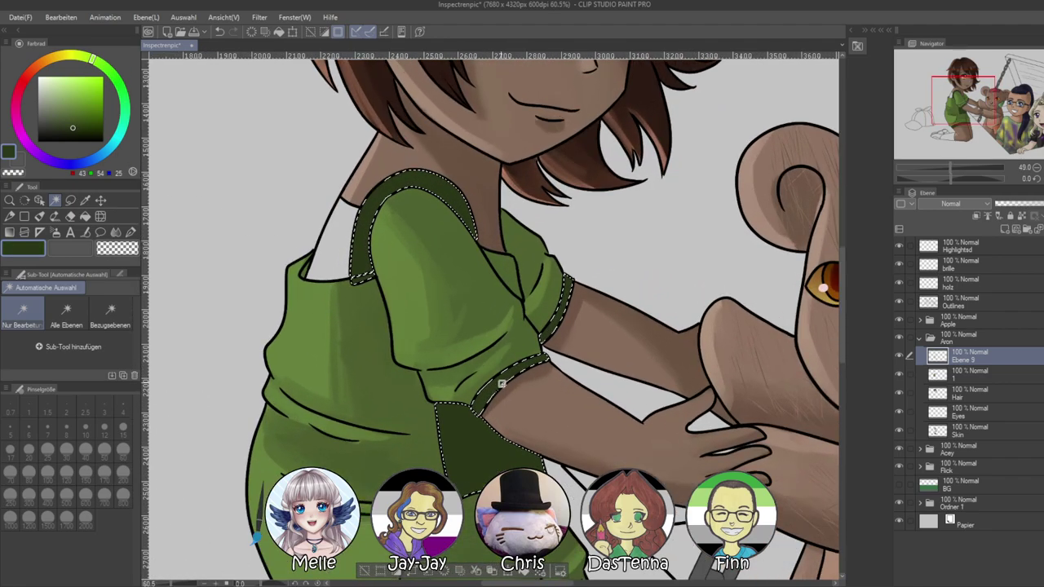
Paint near-black green shadows (RGB 22, 28, 13) on the trims, front panel and hem bands with the size 60 oil brush
left_click(70, 132)
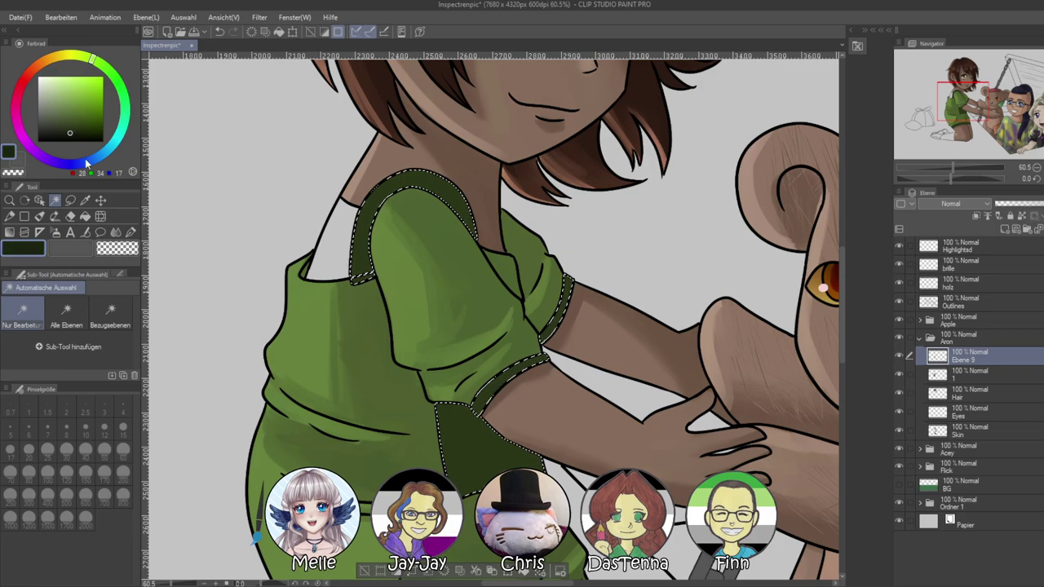
left_click(39, 216)
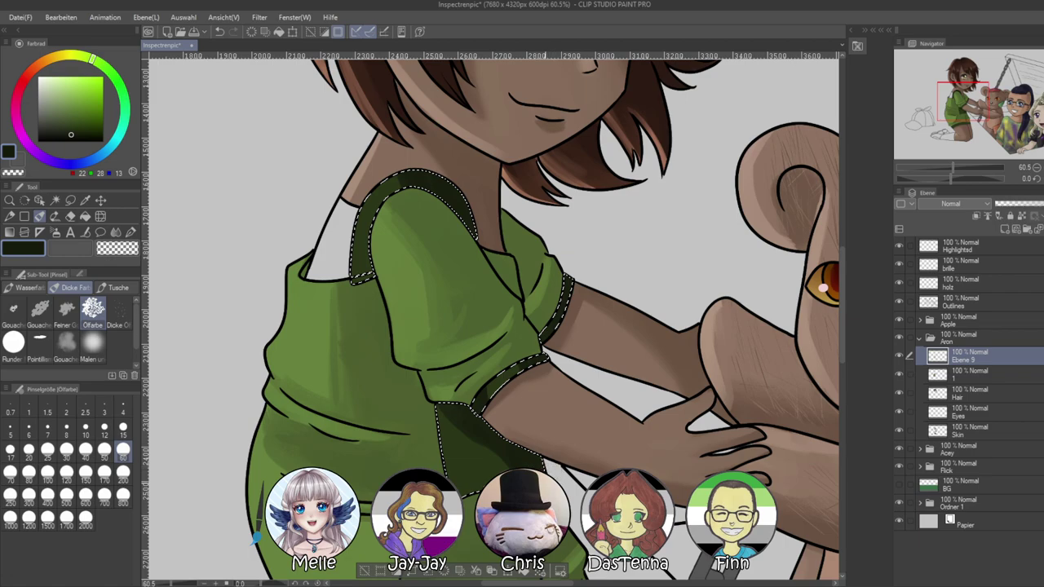
scroll(543, 357, "down", 3)
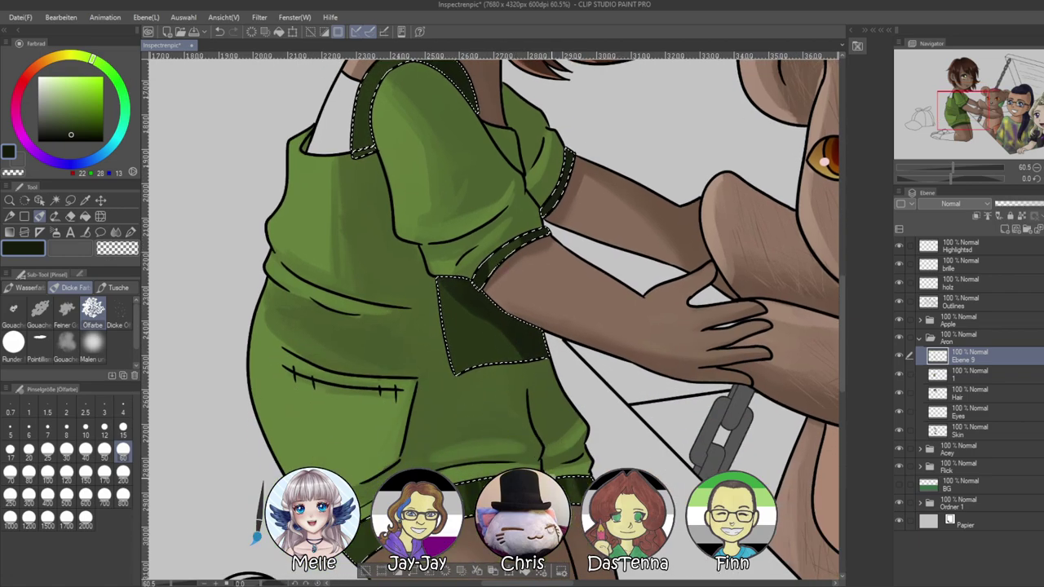
left_click_drag(553, 473, 605, 382)
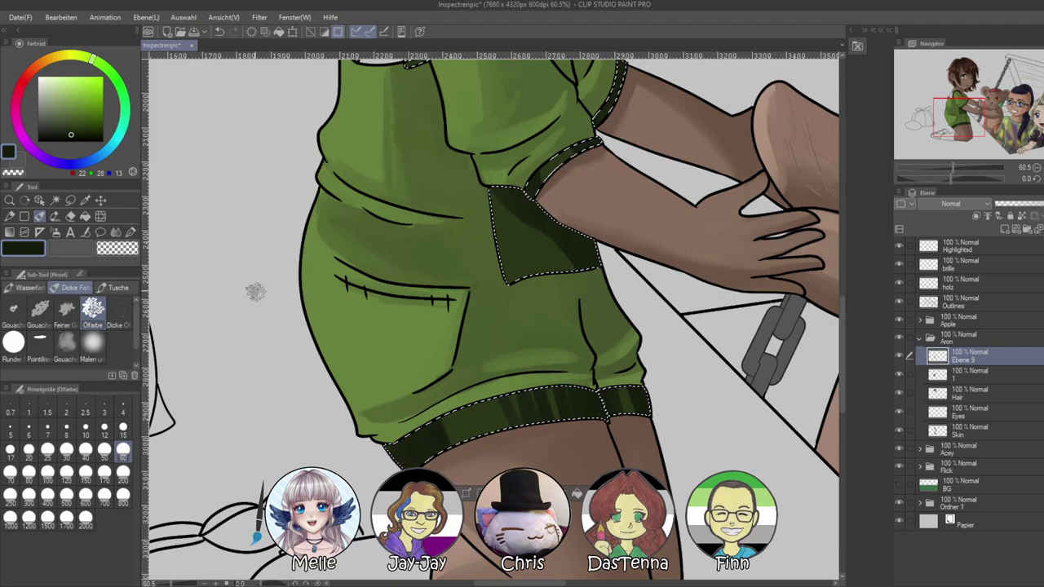
Soften the trim shadows with the size 50 blur blending tool, with transparent pixels locked and the selection cleared
left_click(115, 232)
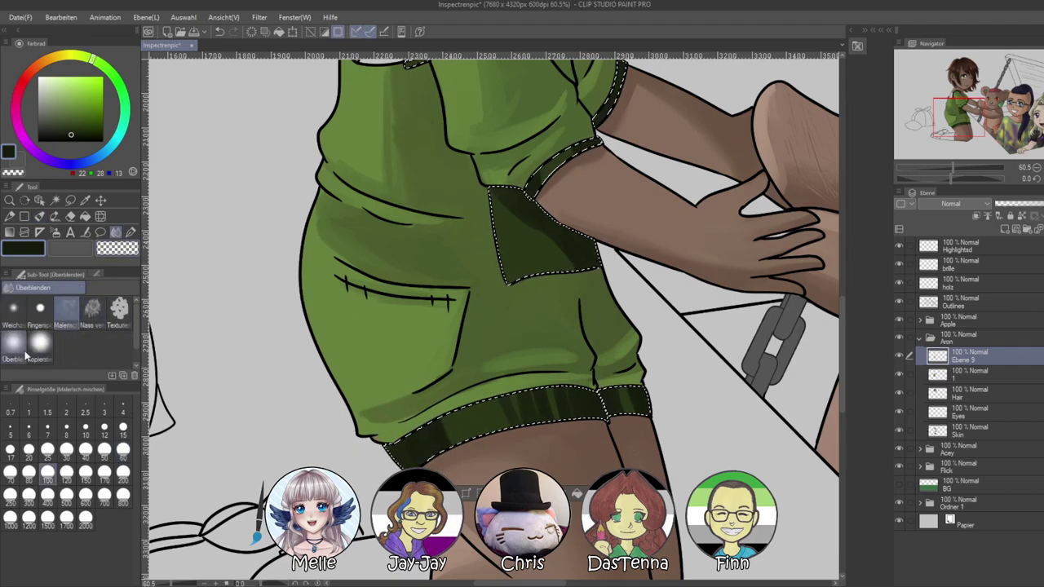
left_click(13, 309)
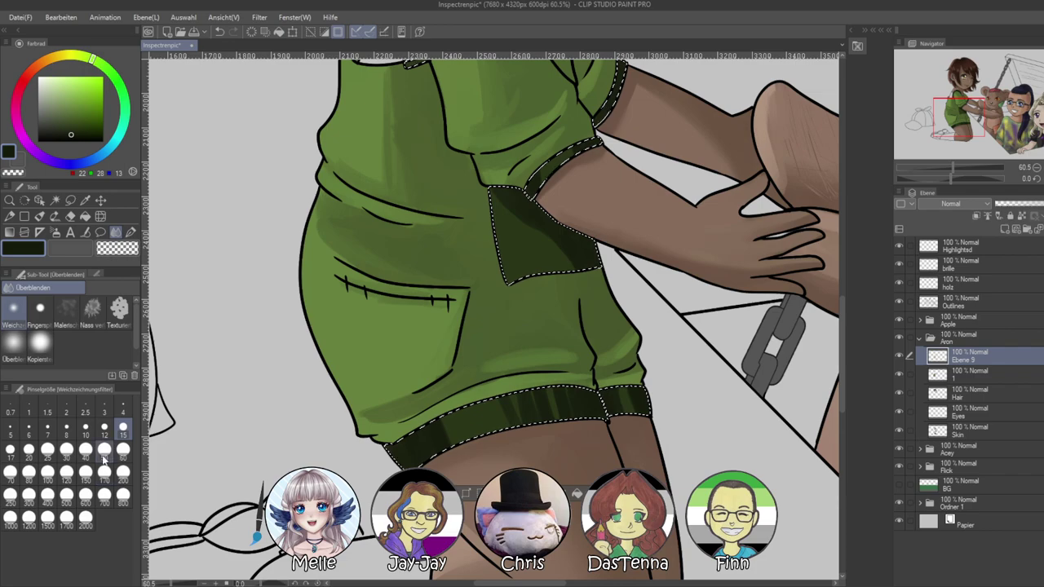
left_click(104, 449)
key("ctrl+z")
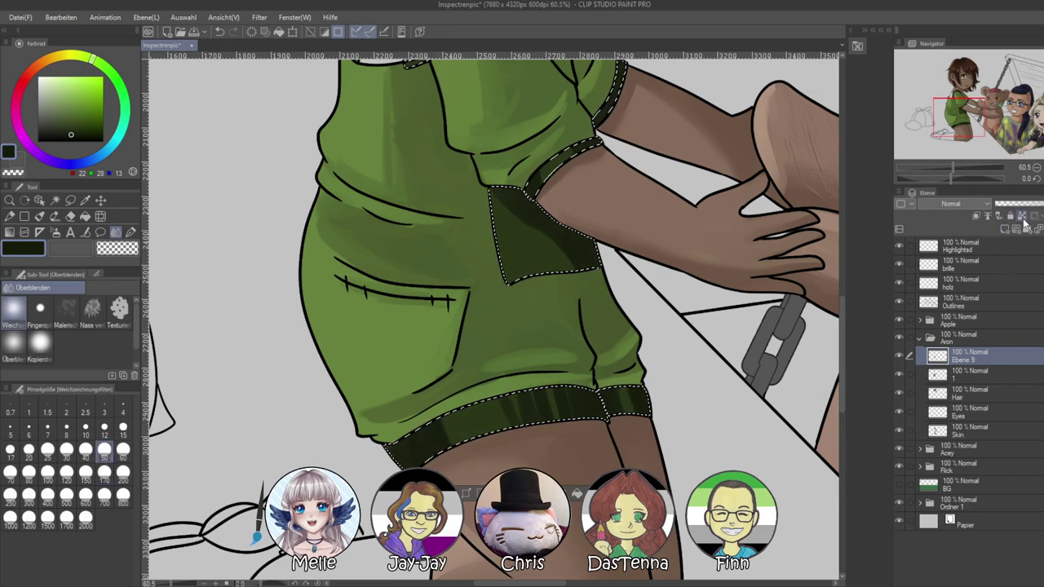
key("ctrl+d")
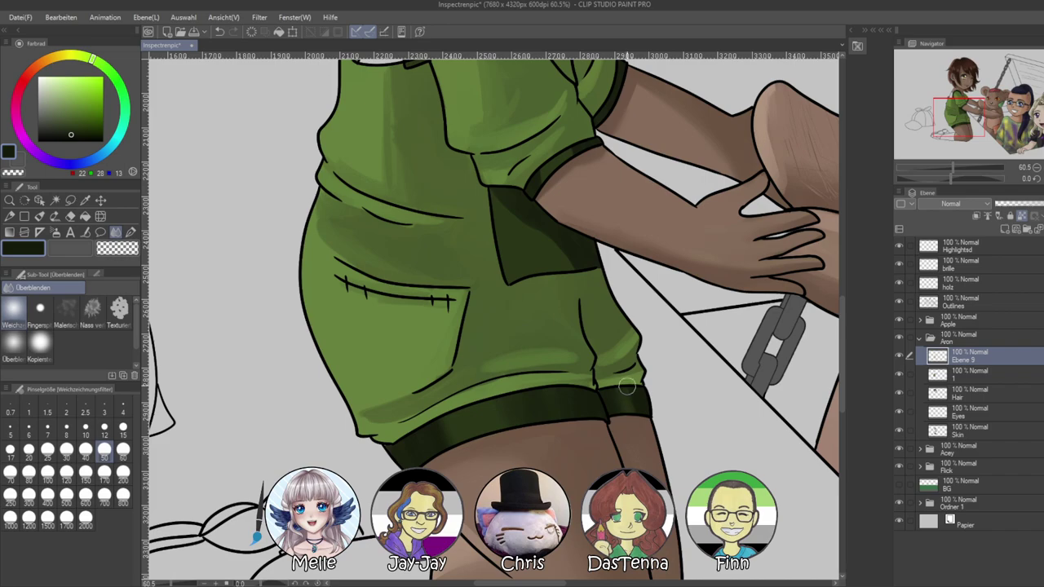
left_click_drag(563, 257, 591, 340)
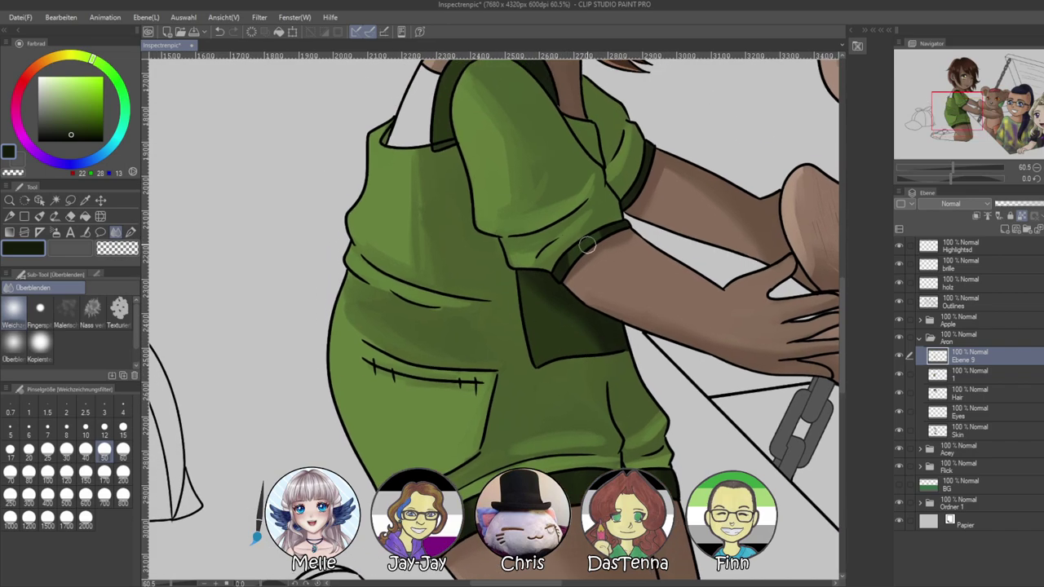
left_click_drag(576, 241, 575, 300)
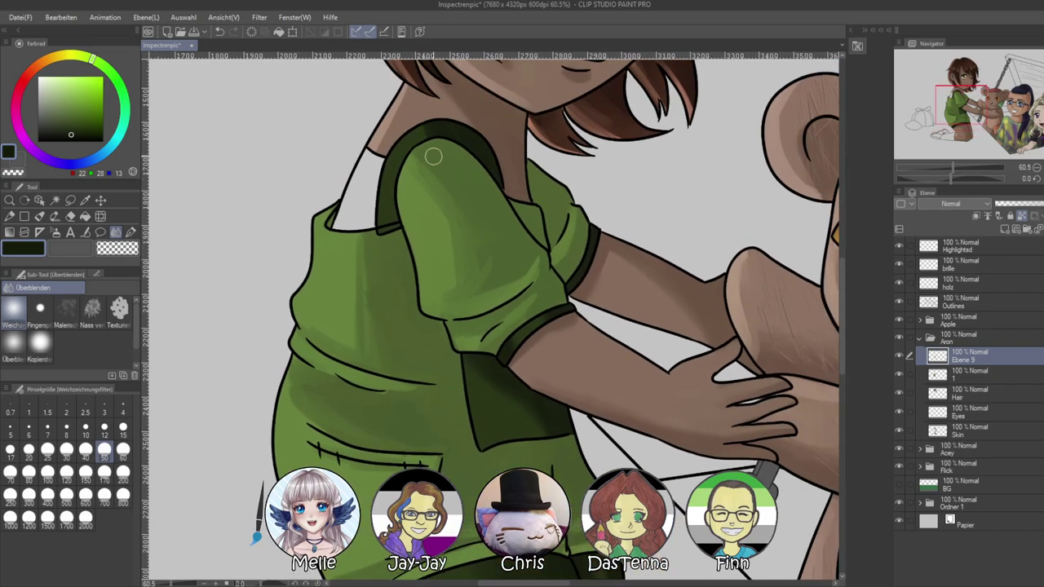
Select the white shoulder piece and the sock on the Outlines layer and fill them with dark grey (RGB 70, 70, 70) on Ebene 9
left_click_drag(955, 166, 942, 167)
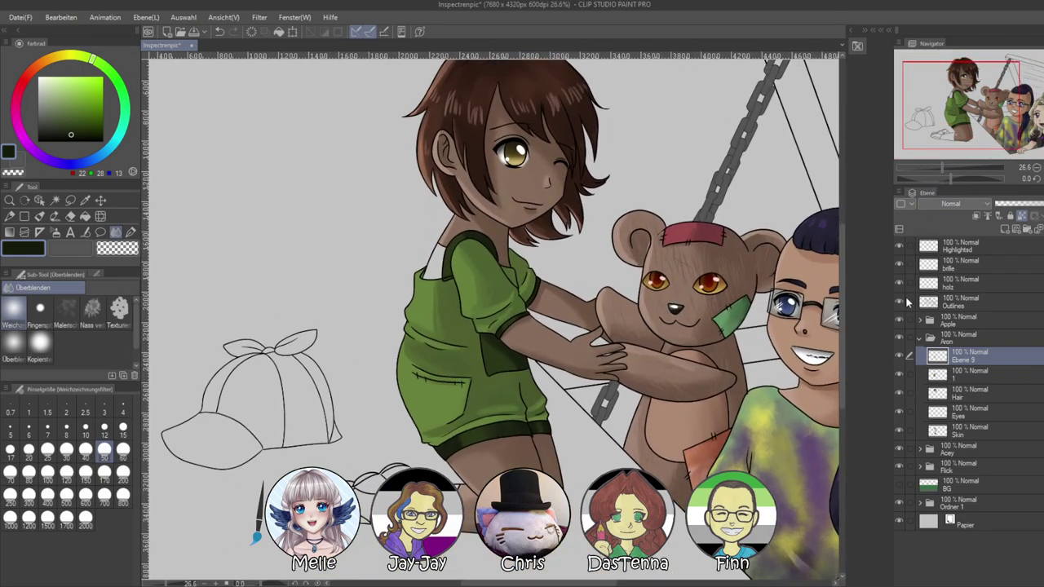
left_click(939, 305)
left_click(55, 199)
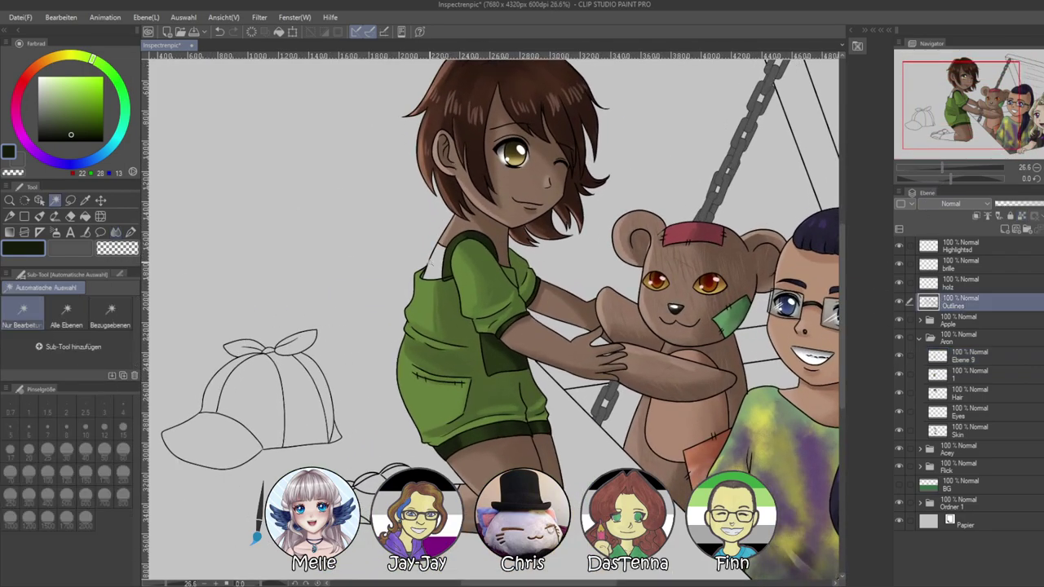
left_click(434, 263)
left_click(459, 487, "shift")
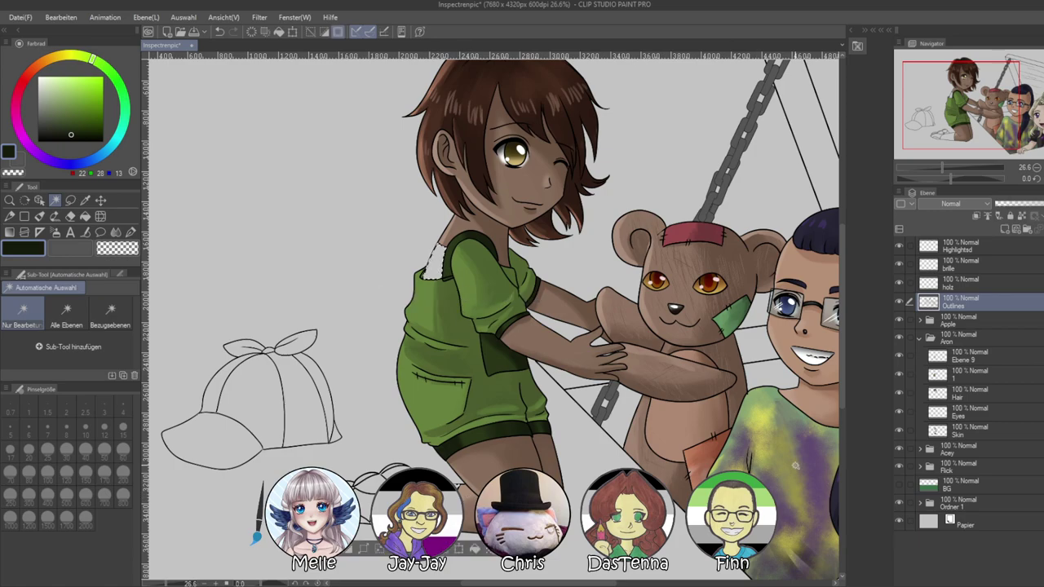
left_click(959, 360)
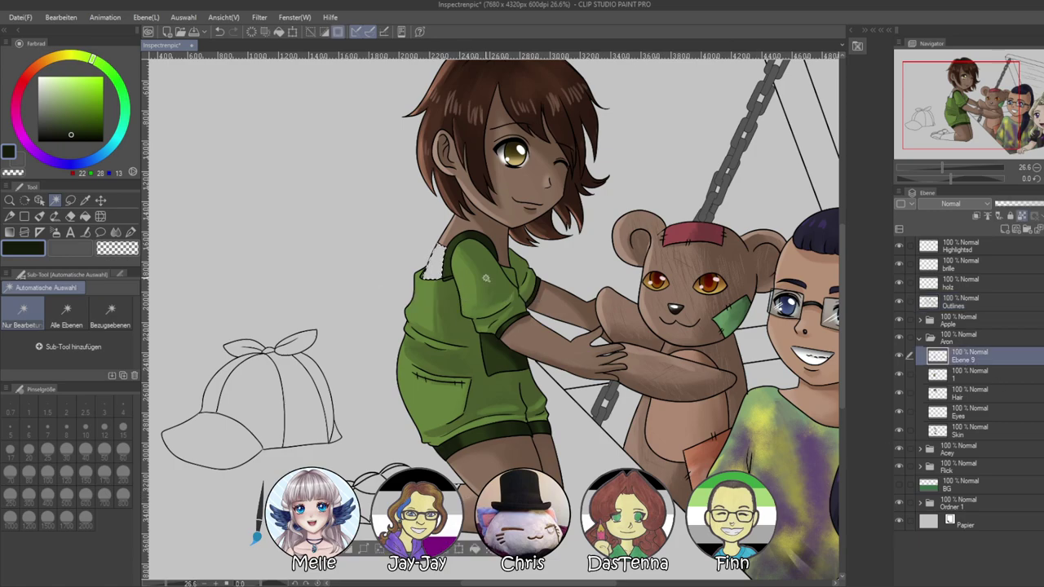
left_click(38, 121)
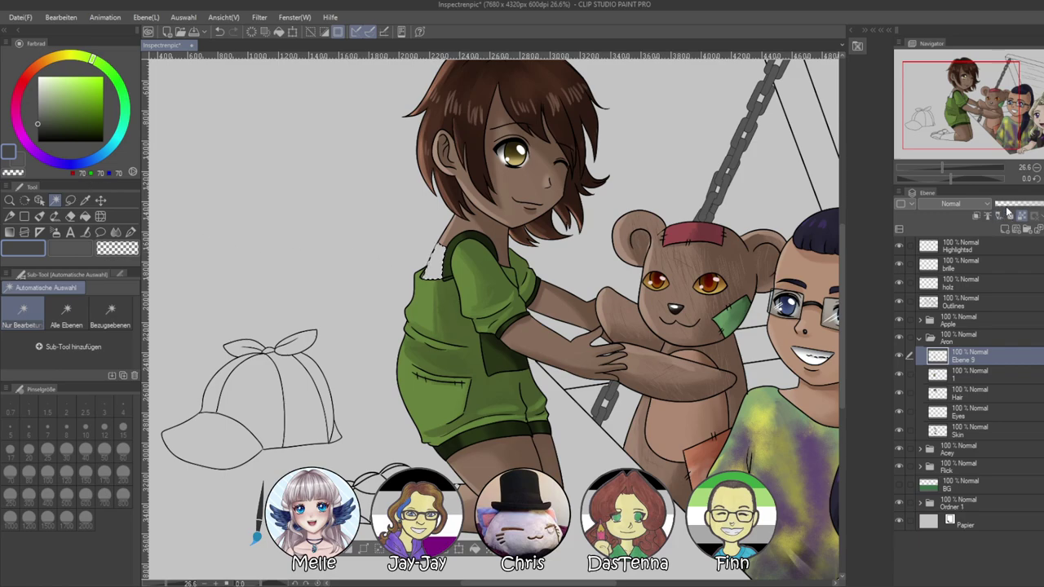
Paint darker grey shadows (RGB 43, 43, 43) on the shoulder piece and the sock with the oil brush, using size 200 for the sock
left_click(40, 133)
left_click(41, 217)
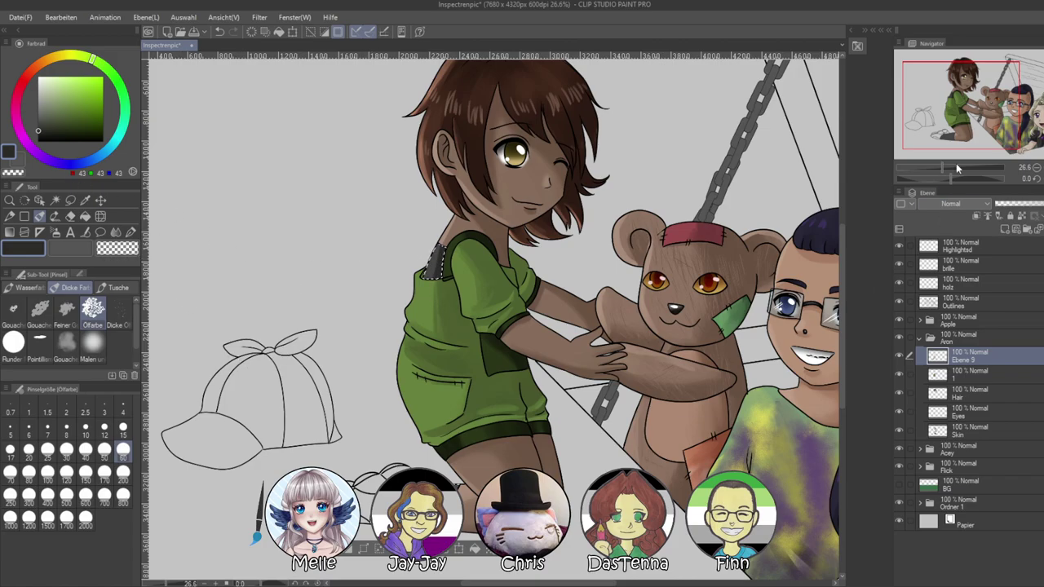
left_click(951, 168)
left_click_drag(950, 179, 922, 179)
left_click(125, 475)
mouse_move(406, 440)
left_mouse_down()
mouse_move(388, 407)
mouse_move(442, 431)
left_mouse_up()
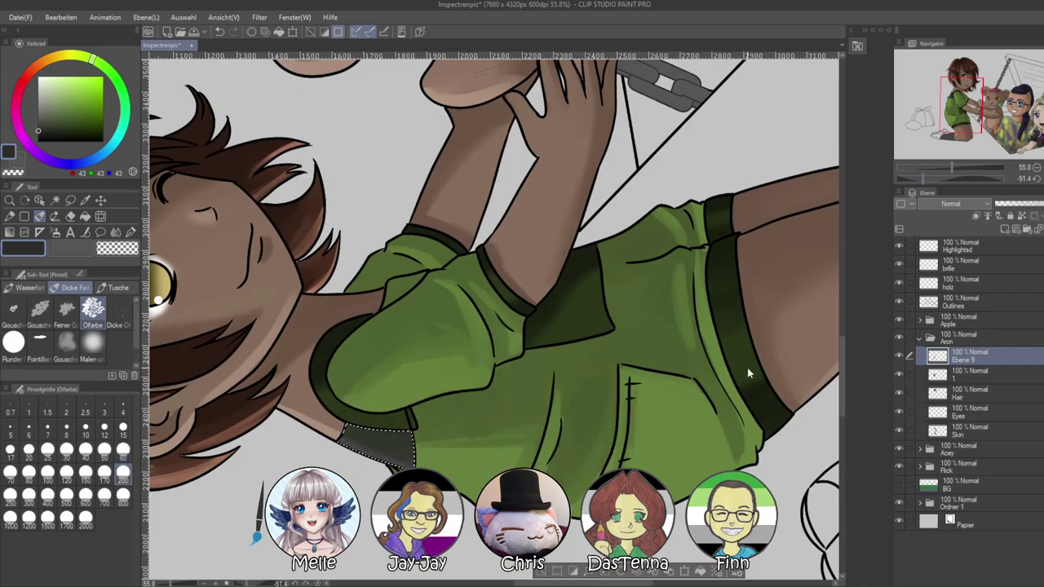
left_click_drag(923, 178, 946, 178)
mouse_move(363, 254)
left_mouse_down()
mouse_move(343, 199)
mouse_move(352, 247)
left_mouse_up()
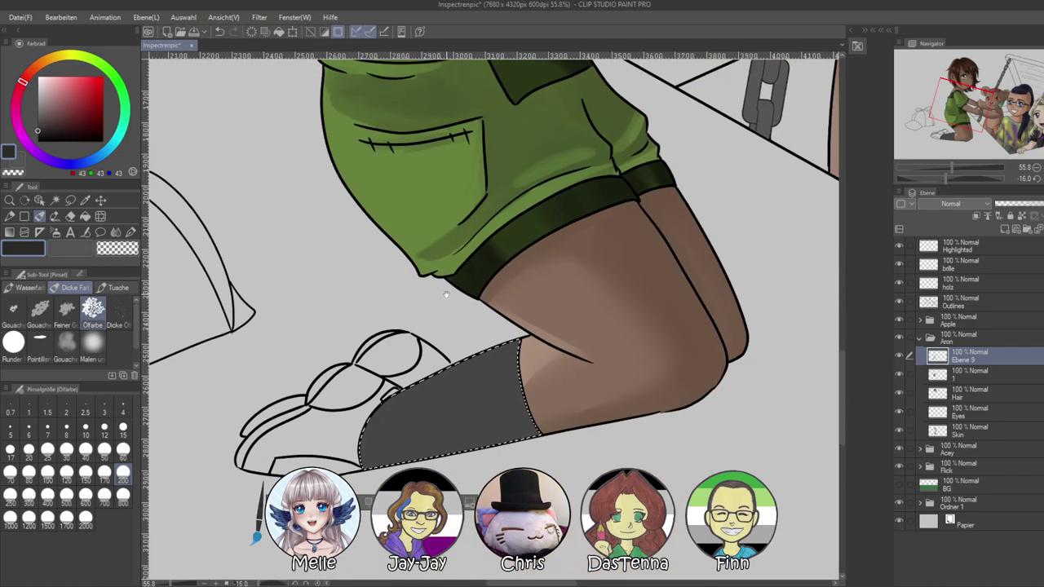
left_click_drag(440, 254, 447, 207)
mouse_move(559, 335)
left_mouse_down()
mouse_move(437, 395)
mouse_move(356, 461)
left_mouse_up()
left_click_drag(553, 355, 477, 390)
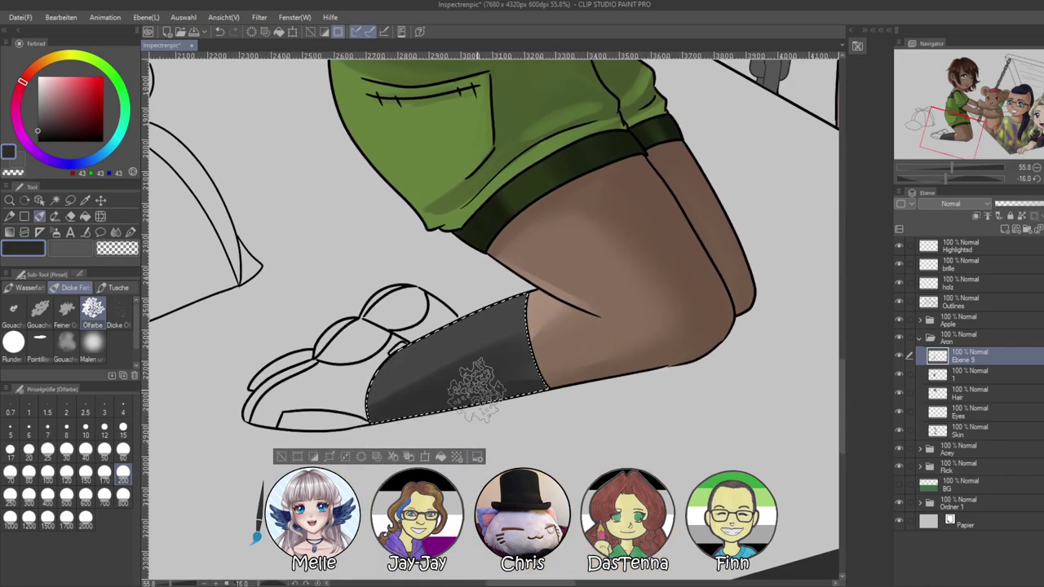
Paint a lighter grey highlight (RGB 112, 112, 112) along the sock's upper edge with the size 30 oil brush
mouse_move(952, 179)
left_mouse_down()
mouse_move(943, 173)
mouse_move(960, 168)
left_mouse_up()
left_click_drag(429, 450, 459, 321)
left_click(487, 310, "alt")
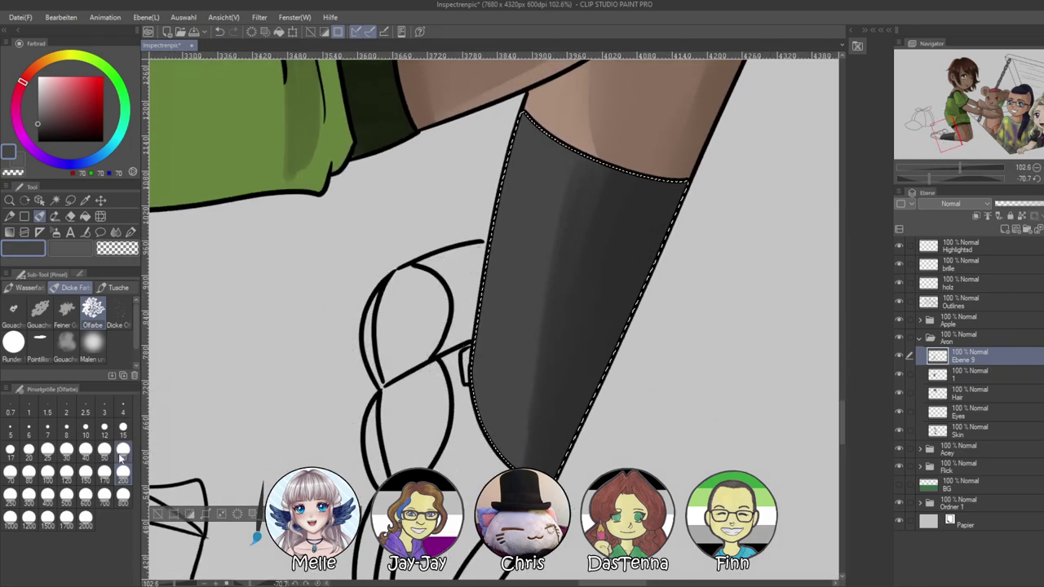
left_click(122, 428)
left_click(37, 113)
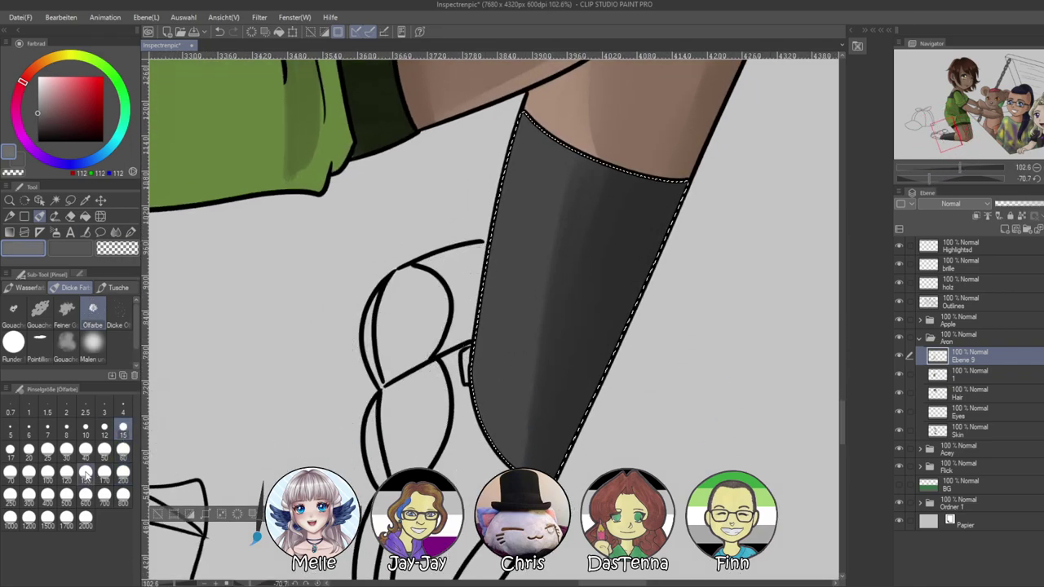
left_click(66, 449)
mouse_move(526, 119)
left_mouse_down()
mouse_move(500, 265)
mouse_move(523, 102)
mouse_move(482, 361)
mouse_move(509, 190)
left_mouse_up()
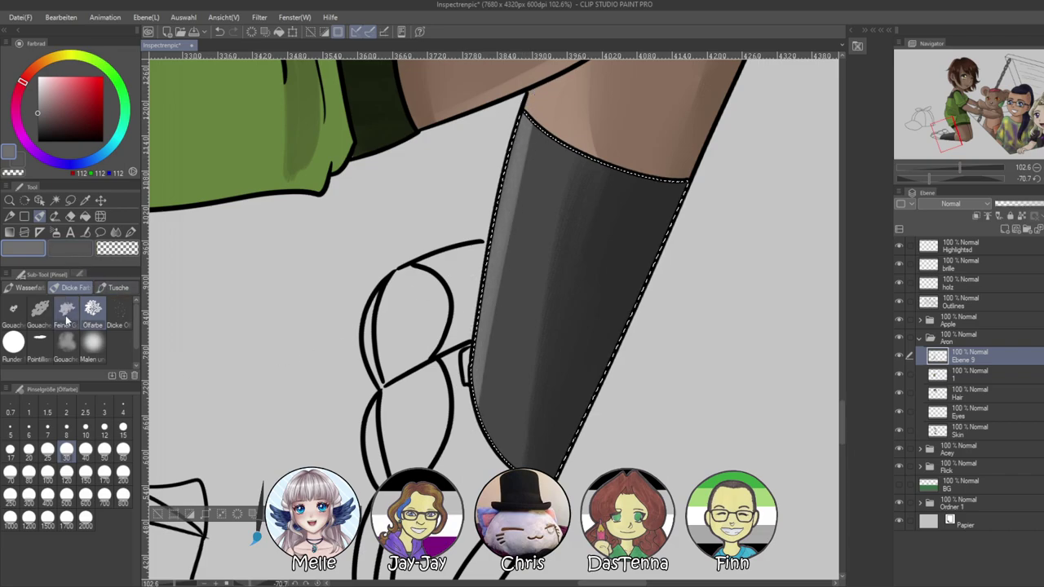
Clear the selection and soften the shading on the sock and shoulder piece with the size 50 blur blending tool, transparent pixels locked
left_click(115, 233)
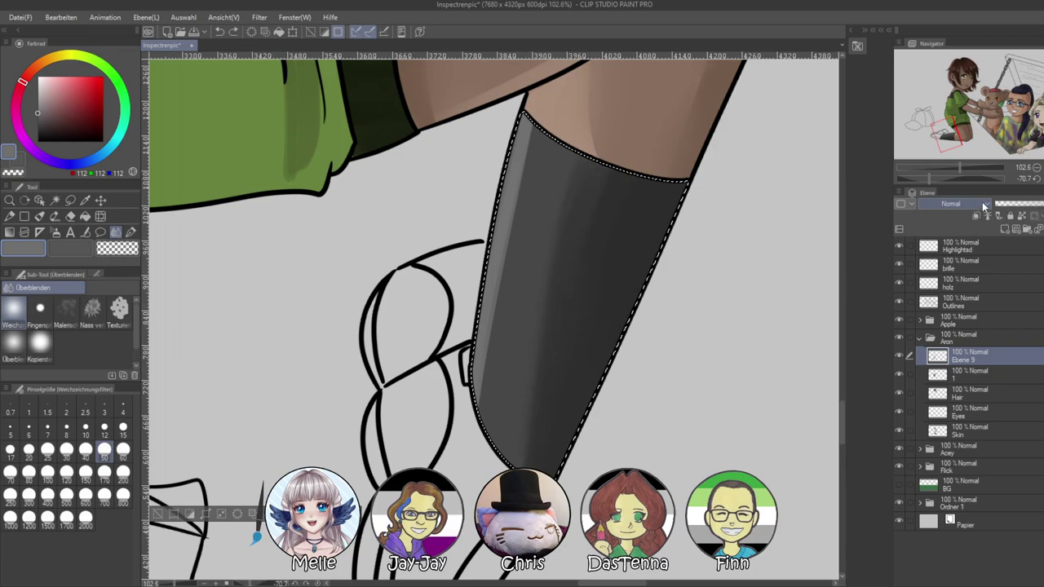
key("ctrl+d")
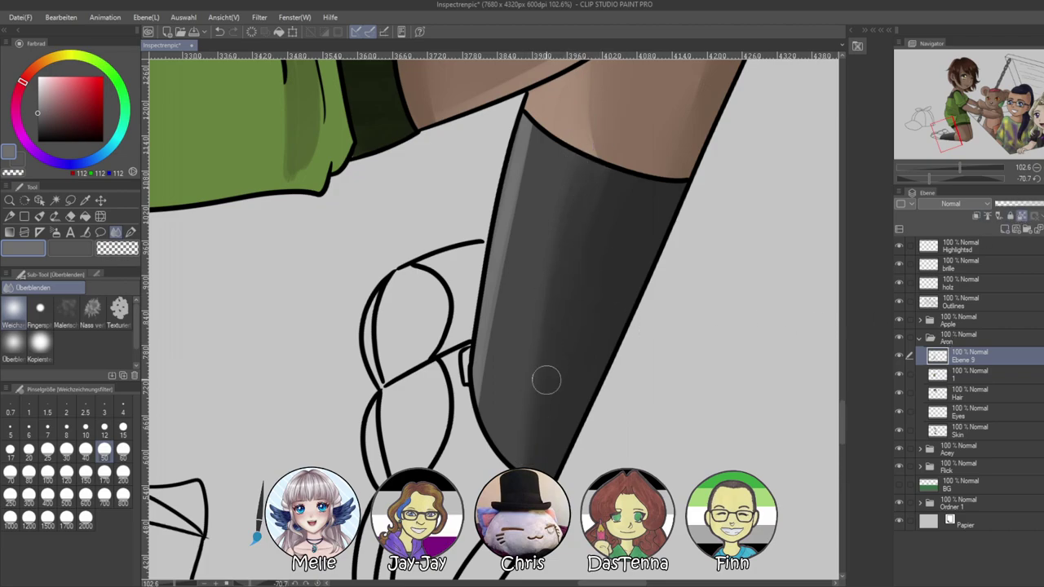
left_click(1037, 180)
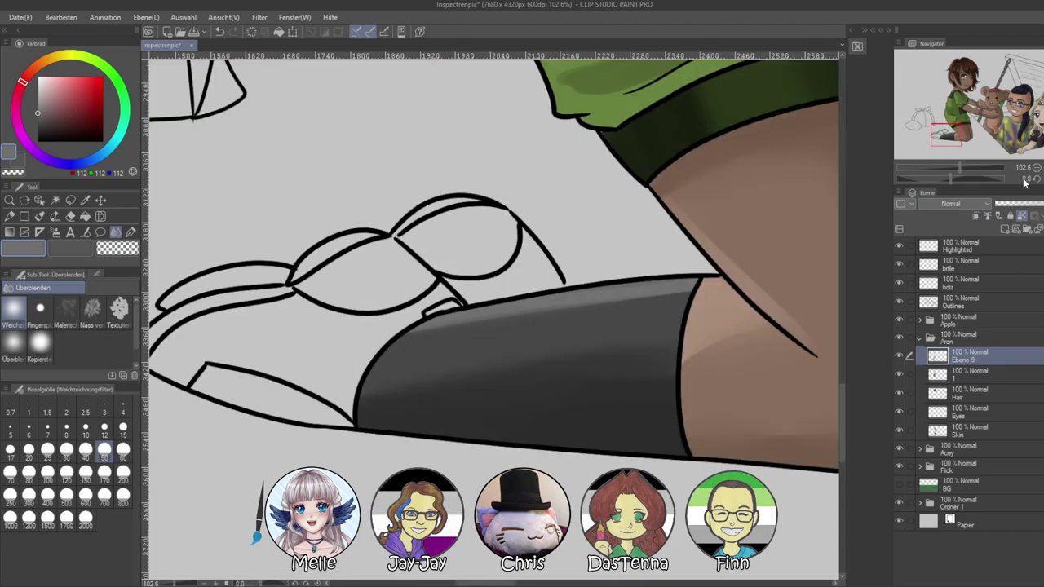
left_click_drag(692, 121, 373, 435)
left_click_drag(619, 89, 576, 554)
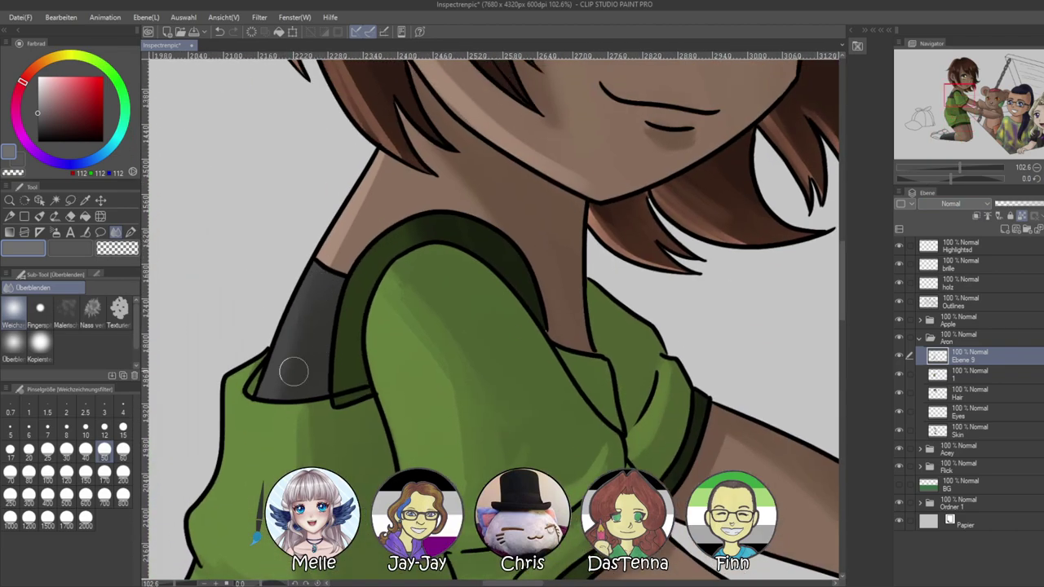
Add a new layer named Schuhe above Ebene 9 and select the shoe's main body areas from the Outlines layer
left_click_drag(959, 169, 954, 166)
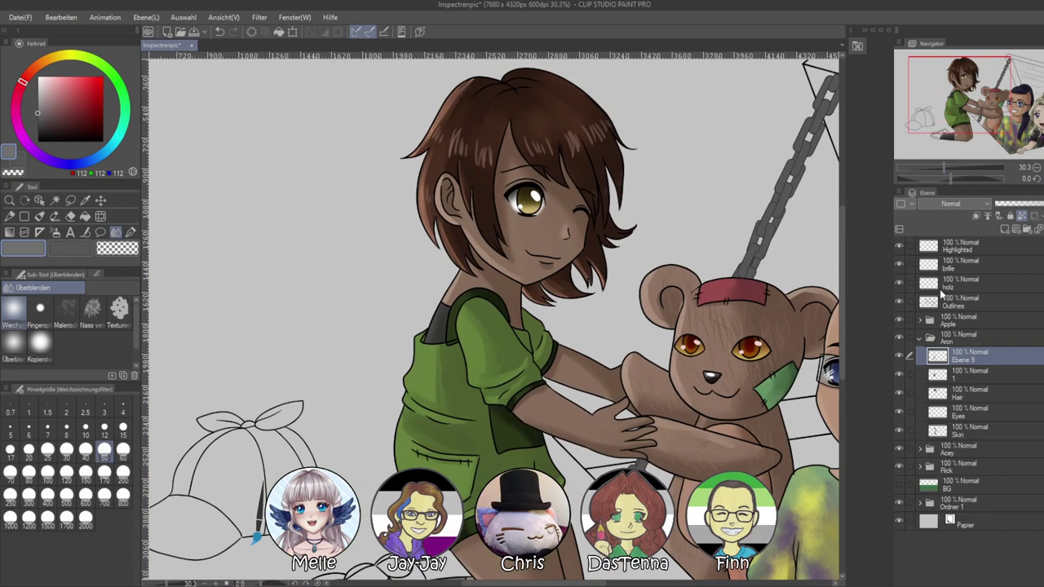
scroll(558, 275, "down", 3)
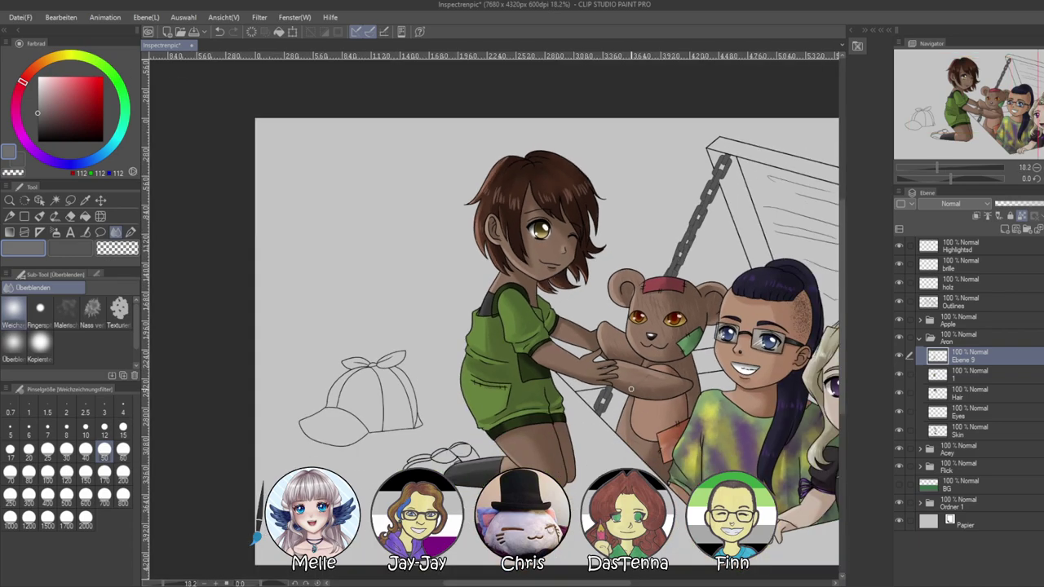
scroll(377, 413, "up", 5)
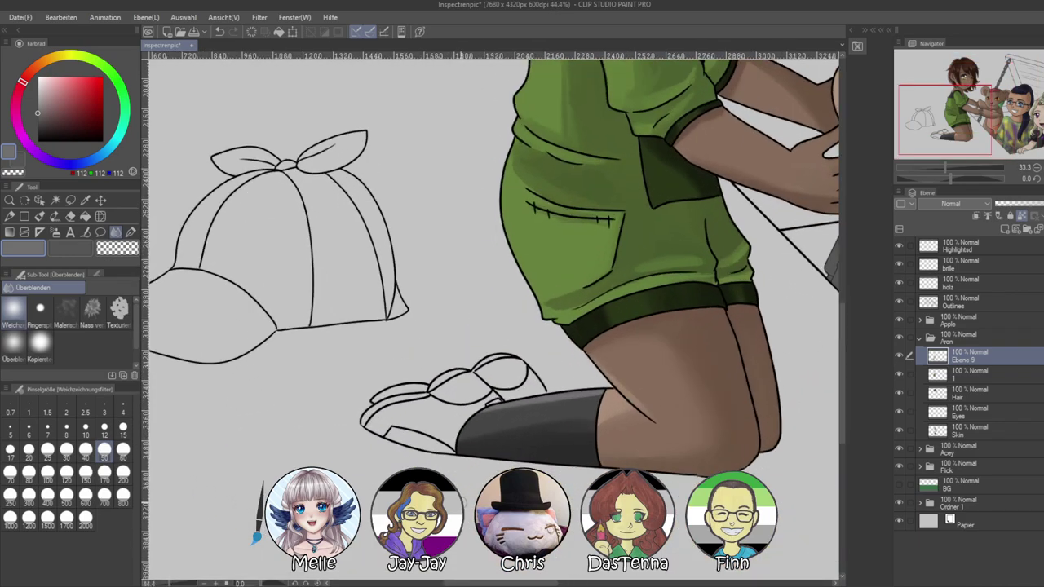
scroll(377, 413, "up", 3)
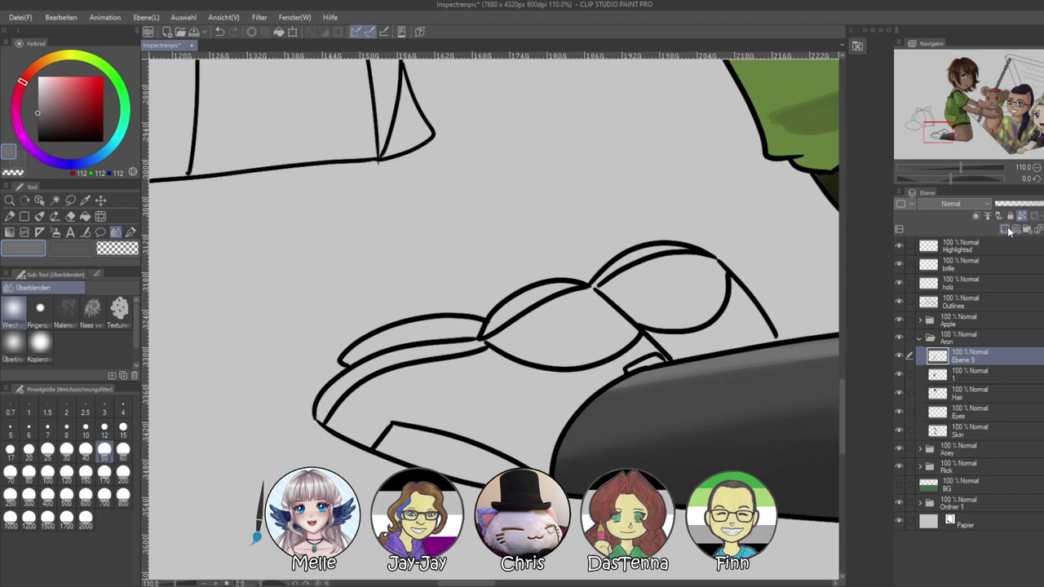
left_click(1005, 230)
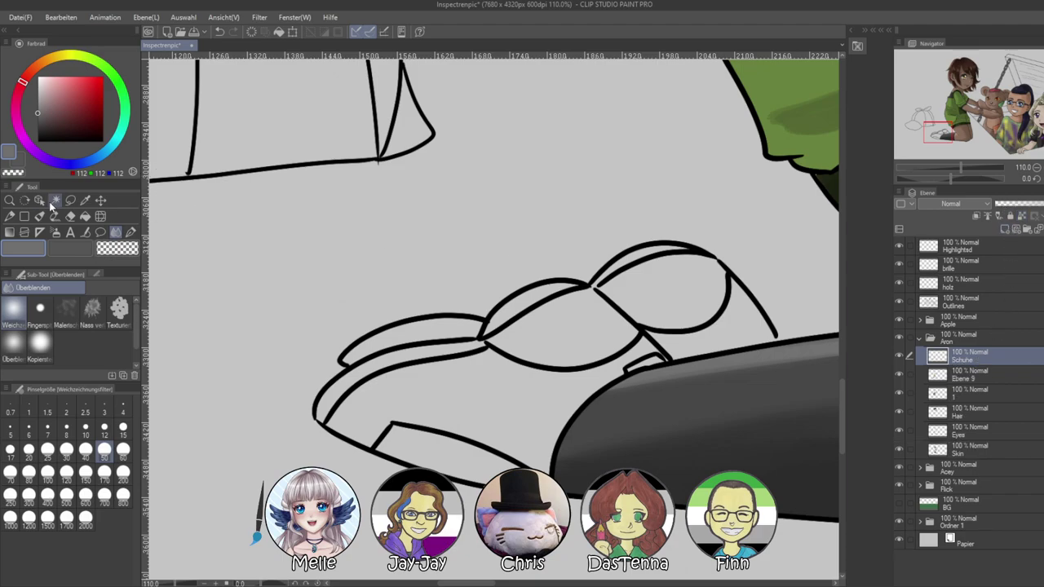
left_click(55, 201)
left_click(962, 301)
left_click(708, 336)
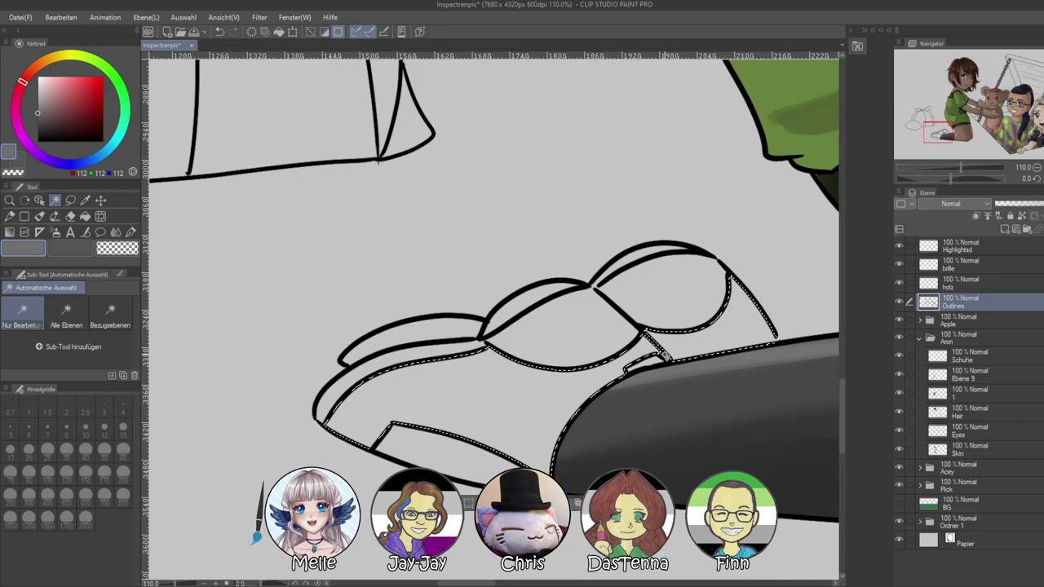
Fill the selected shoe areas on the Schuhe layer with the outfit's green (RGB 103, 130, 62) and clear the selection
scroll(662, 348, "down", 2)
left_click(85, 200)
left_click(769, 144)
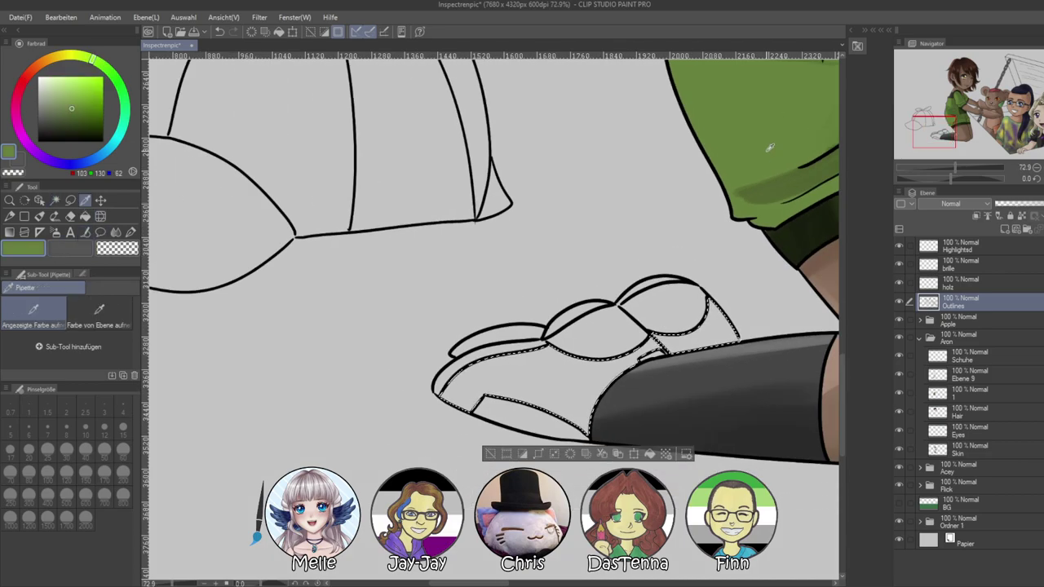
left_click(972, 356)
key("alt+BackSpace")
key("ctrl+d")
Touch up unfilled gaps along the shoe's outlines in the same green with the size 10 pen
scroll(669, 371, "up", 3)
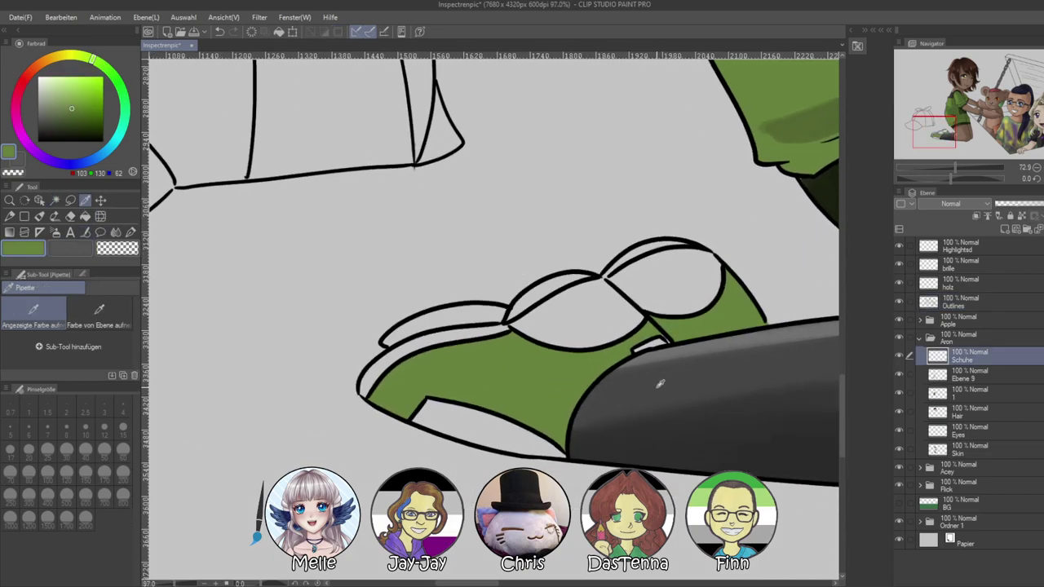
scroll(600, 381, "up", 2)
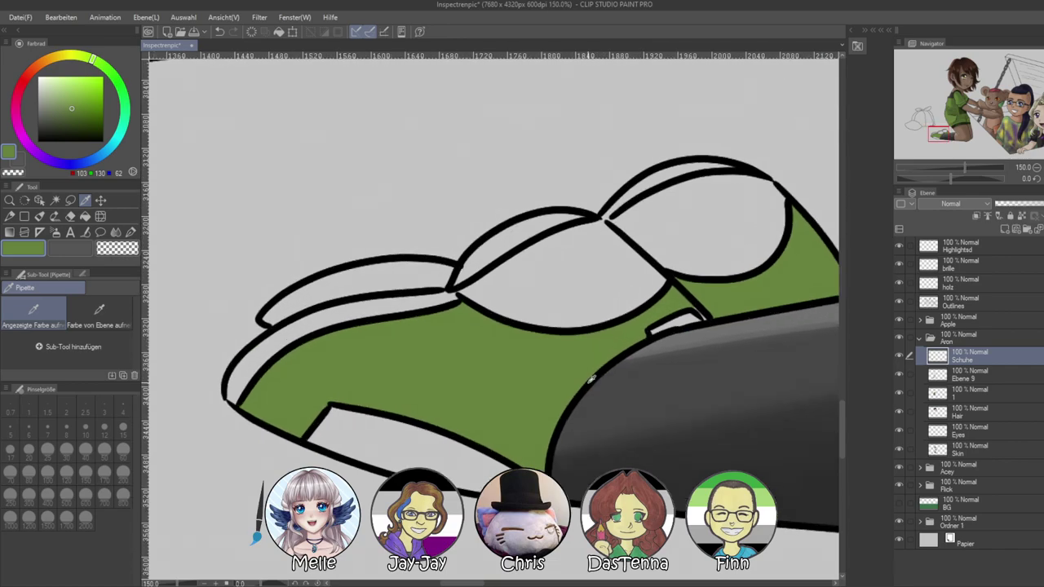
left_click_drag(663, 378, 543, 405)
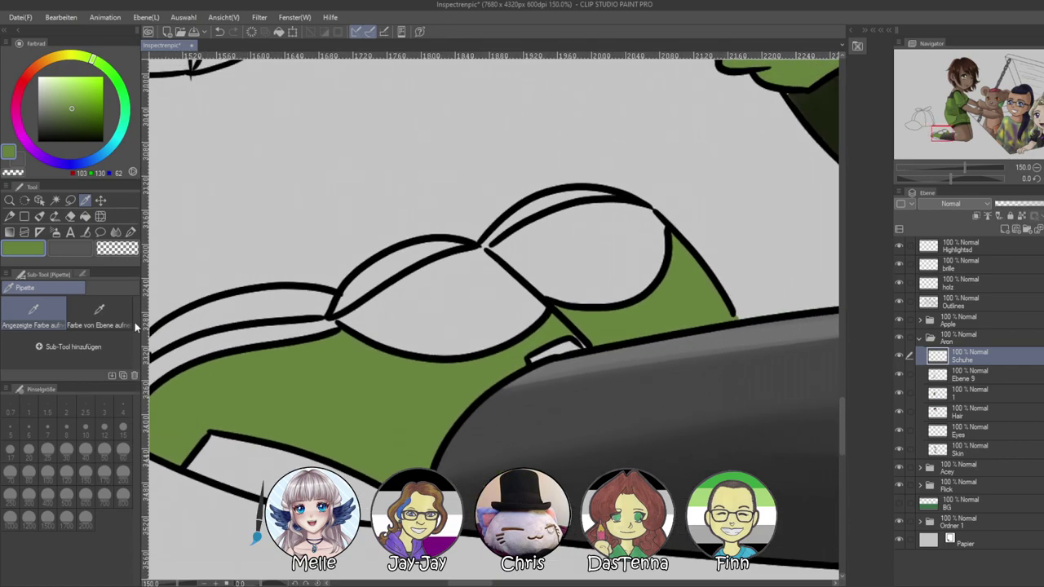
left_click(129, 234)
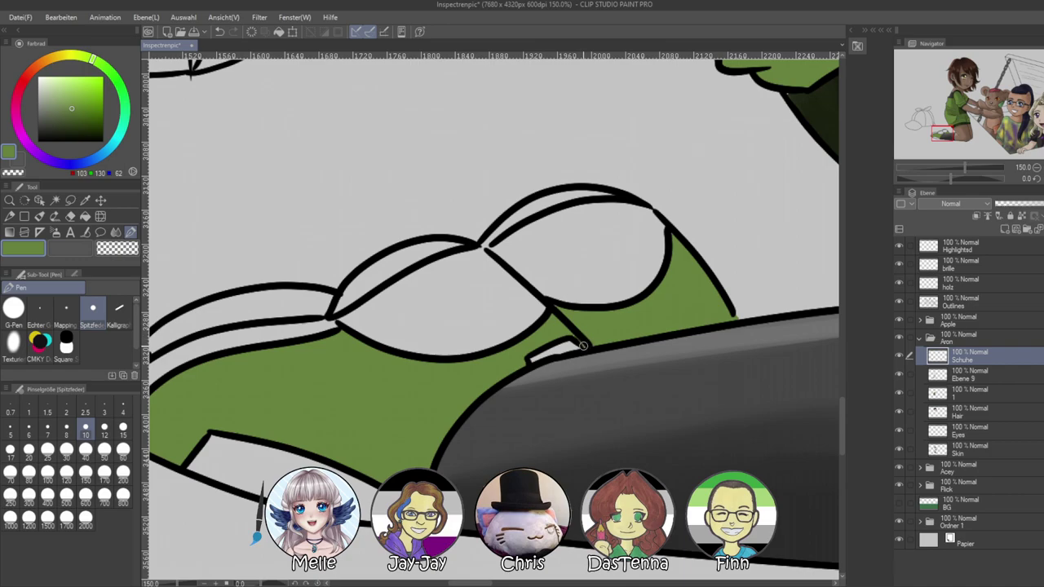
left_click_drag(528, 400, 630, 375)
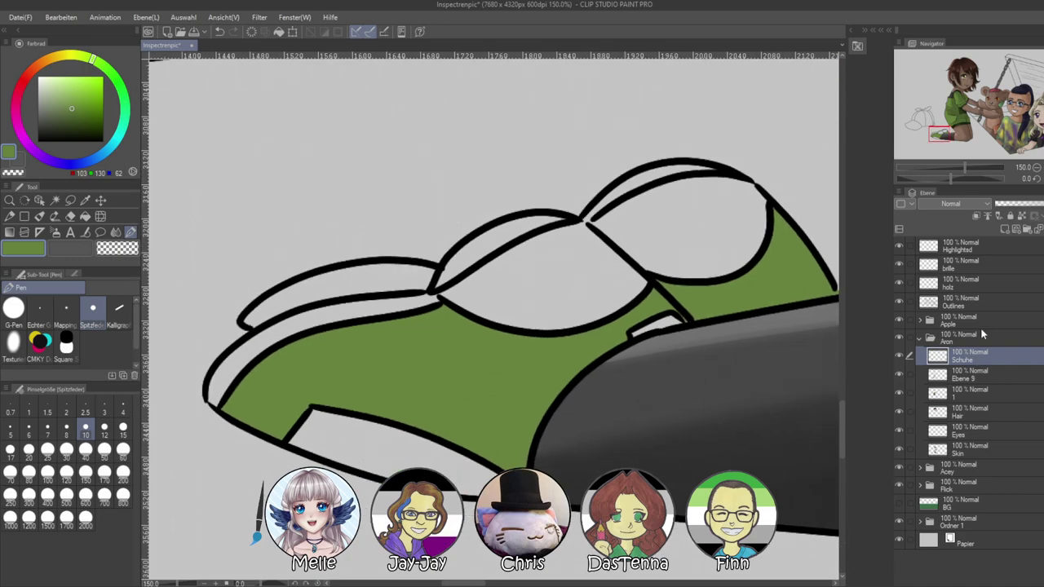
Lock the Schuhe layer's transparent pixels and paint darker green shadows (RGB 76, 93, 45) on the shoe's heel side with the size 50 oil brush
left_click(1023, 217)
left_click_drag(667, 314, 320, 567)
left_click(757, 98, "alt")
left_click_drag(706, 313, 514, 465)
left_click(674, 160, "alt")
left_click_drag(482, 429, 709, 81)
left_click_drag(228, 562, 480, 329)
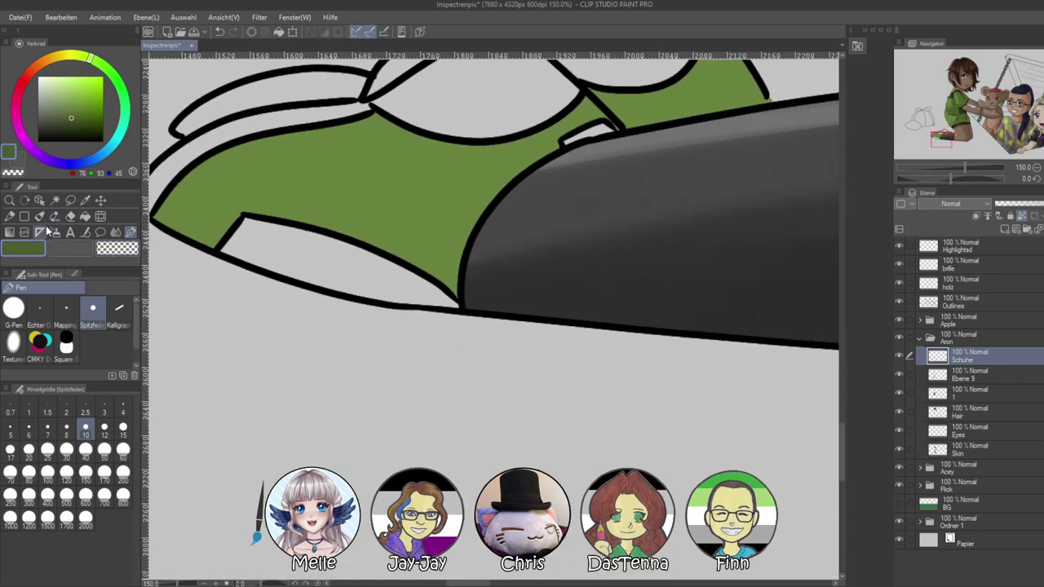
left_click(40, 216)
left_click_drag(269, 282, 326, 436)
left_click(123, 473)
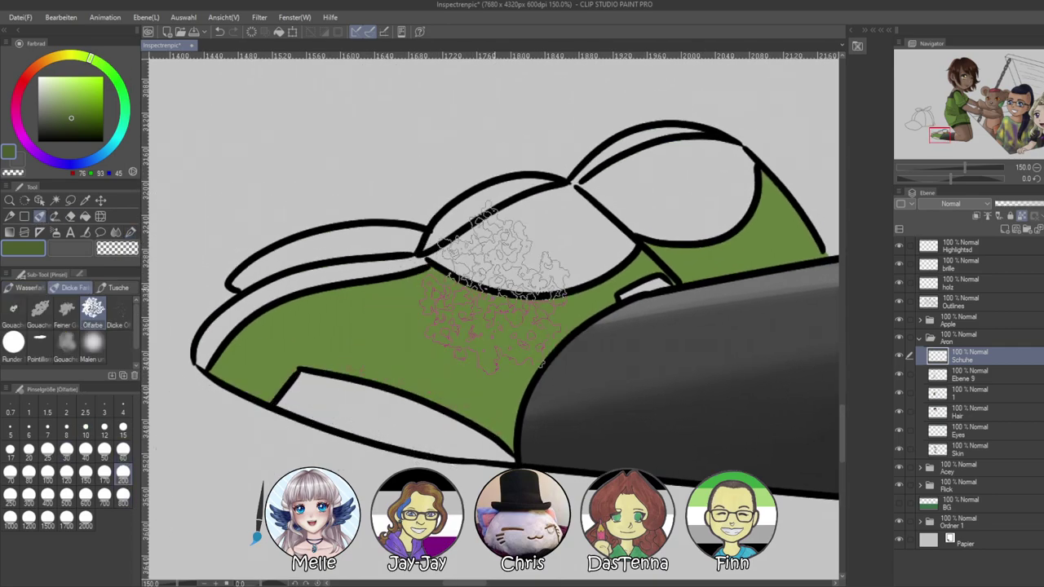
left_click(104, 451)
mouse_move(544, 303)
left_mouse_down()
mouse_move(572, 323)
mouse_move(623, 286)
mouse_move(667, 305)
left_mouse_up()
mouse_move(658, 244)
left_mouse_down()
mouse_move(756, 288)
mouse_move(759, 182)
mouse_move(821, 265)
left_mouse_up()
mouse_move(444, 268)
left_mouse_down()
mouse_move(487, 273)
mouse_move(561, 373)
mouse_move(523, 463)
mouse_move(507, 455)
mouse_move(479, 294)
left_mouse_up()
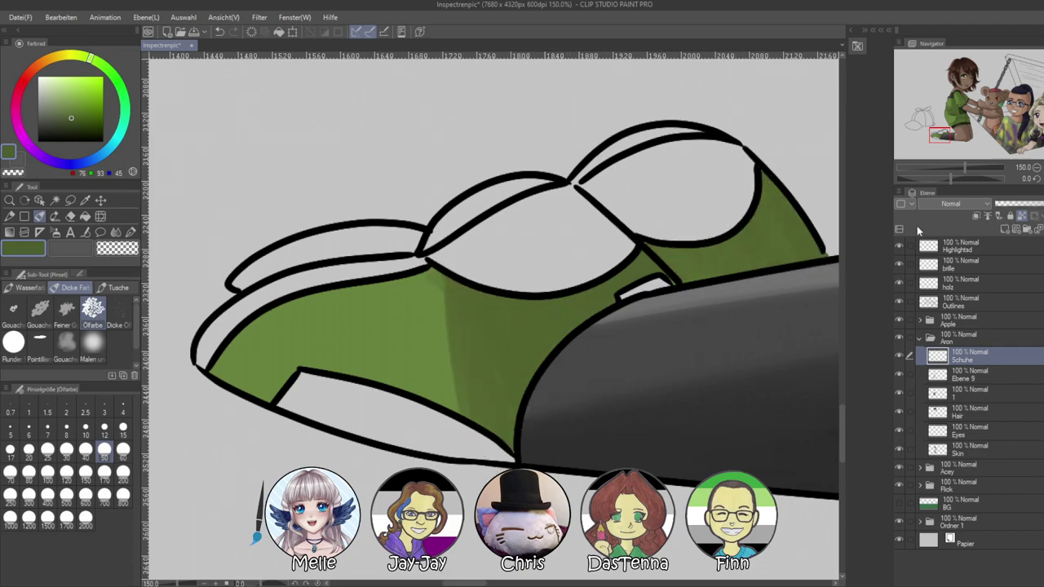
Soften the edges of the shoe's green shadows with the size 50 blur blending tool
left_click_drag(951, 184, 942, 178)
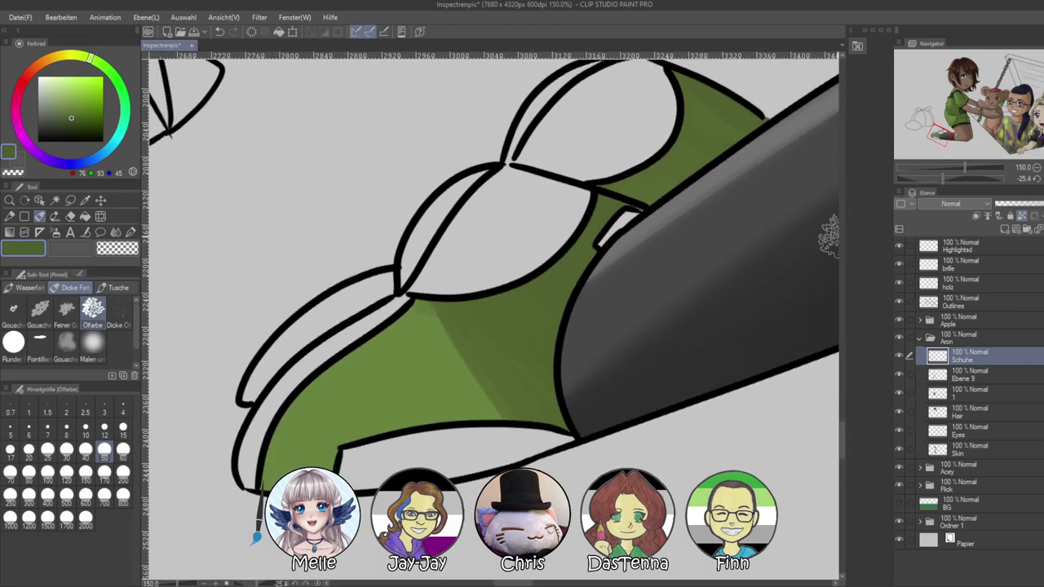
left_click(115, 233)
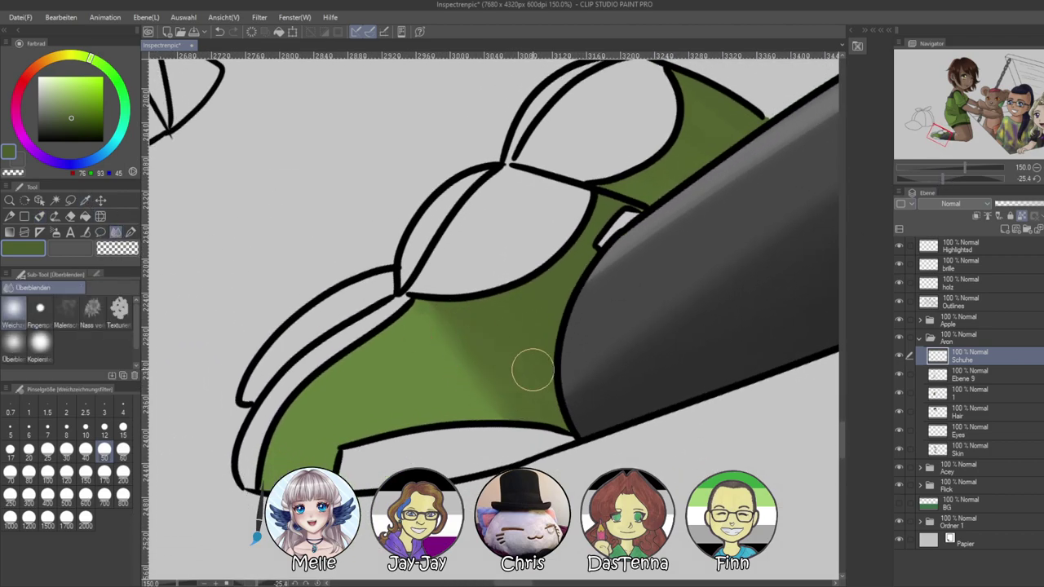
Select the shoe's three large blank panels from the Outlines layer and fill them light grey (RGB 212, 216, 203) on the Schuhe layer
left_click(1036, 179)
mouse_move(966, 168)
left_mouse_down()
mouse_move(937, 177)
mouse_move(960, 172)
left_mouse_up()
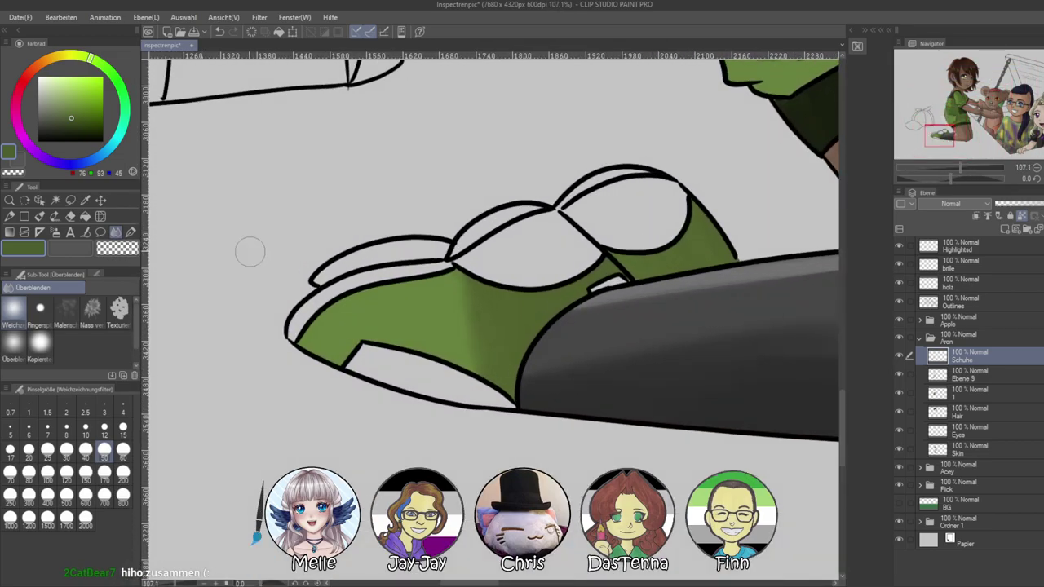
left_click(56, 200)
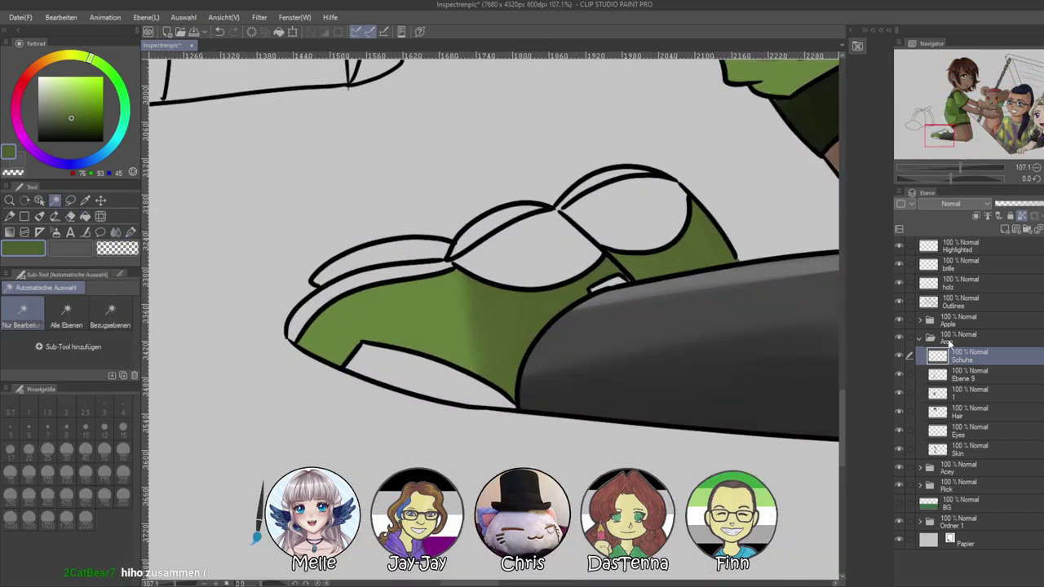
left_click(962, 301)
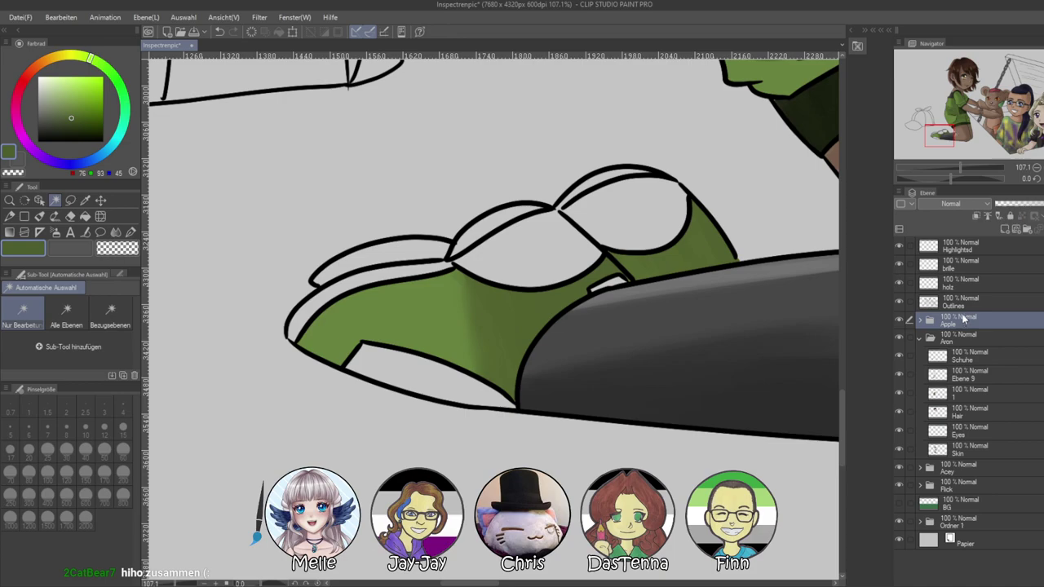
left_click(405, 382)
left_click(531, 261, "shift")
left_click(626, 211, "shift")
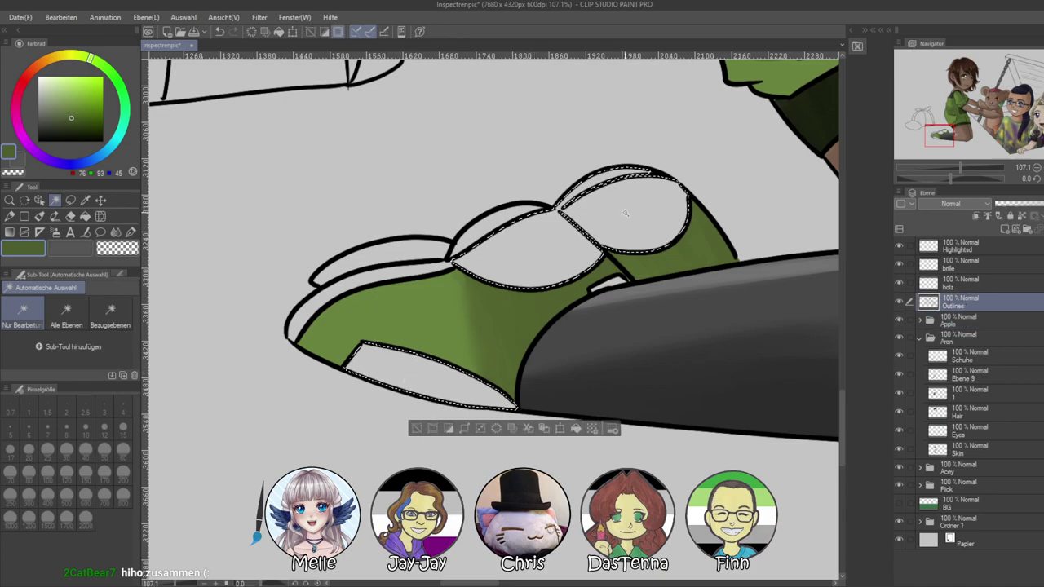
left_click(970, 356)
left_click(37, 79)
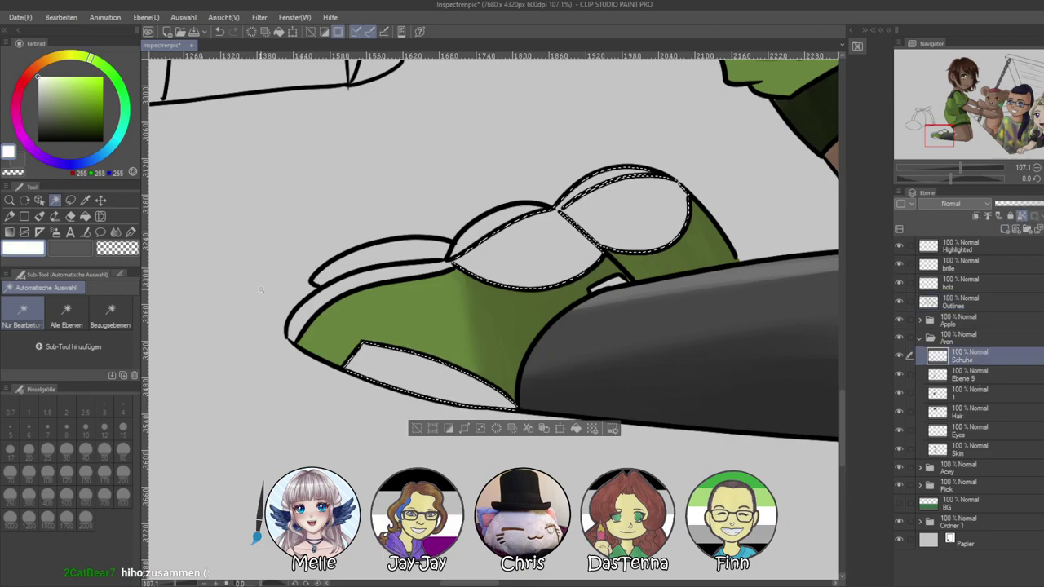
left_click(42, 81)
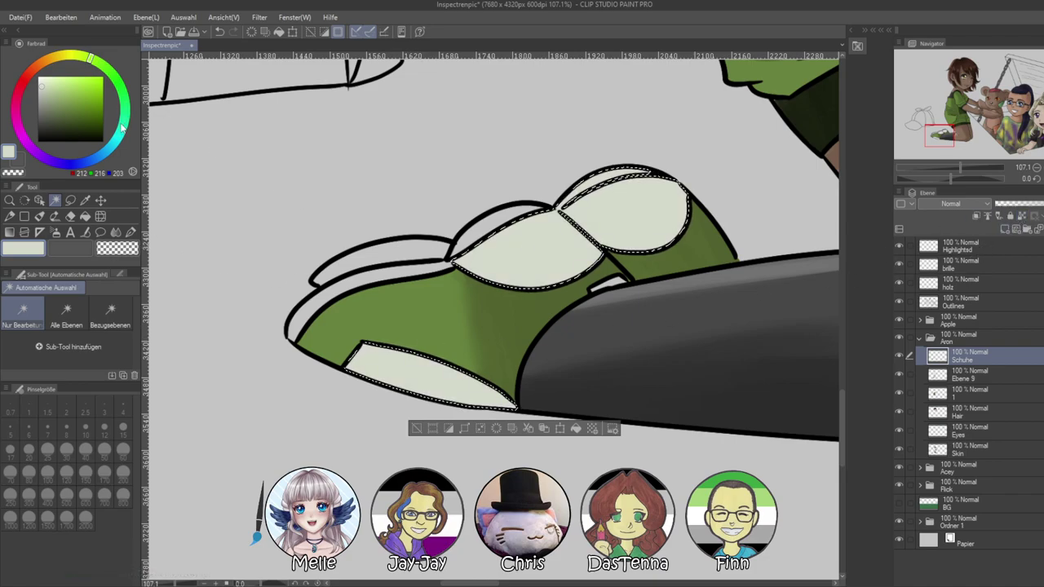
Paint darker grey shadows (RGB 186, 187, 183) on the heel side of the light panels with the size 200 and 60 pen, then clear the selection
left_click(38, 94)
left_click(130, 233)
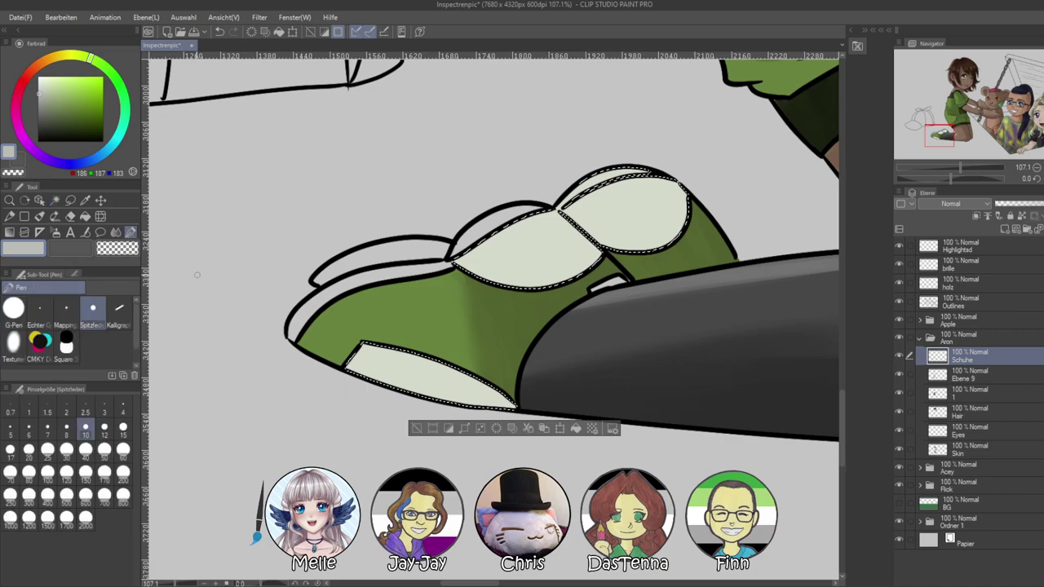
left_click(123, 471)
key("ctrl+z")
left_click_drag(486, 338, 534, 422)
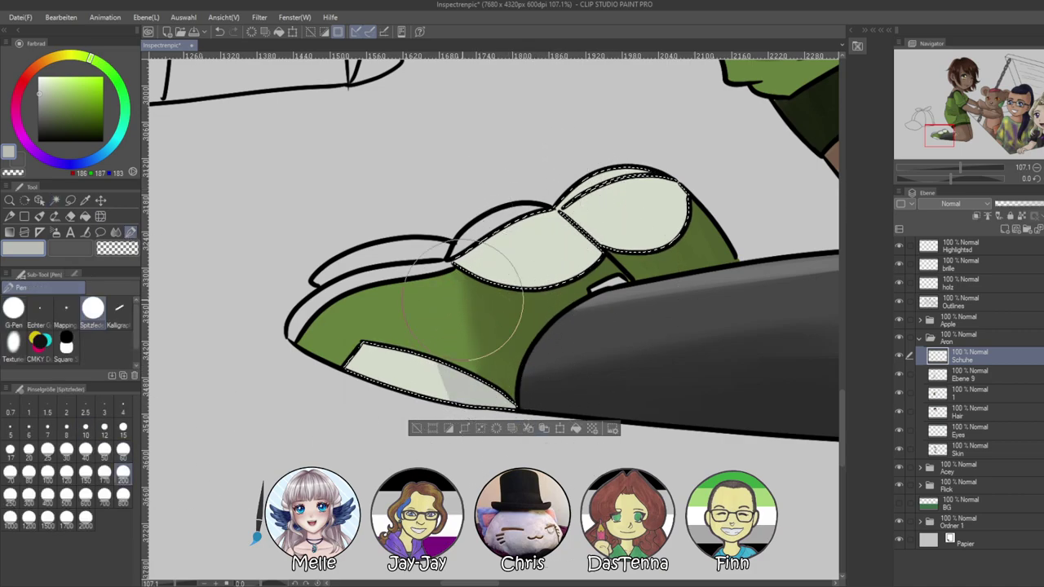
left_click(125, 451)
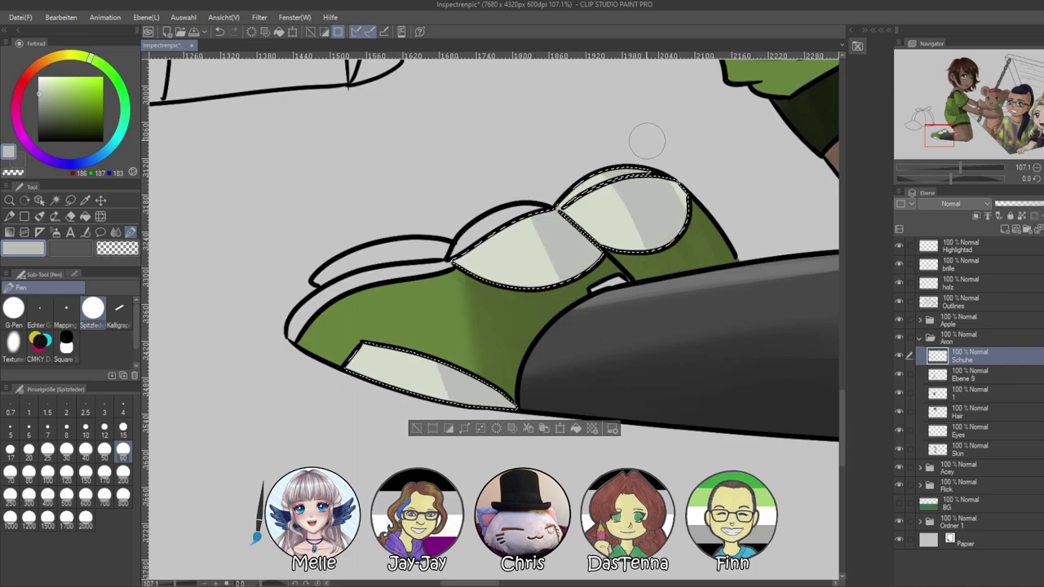
key("ctrl+d")
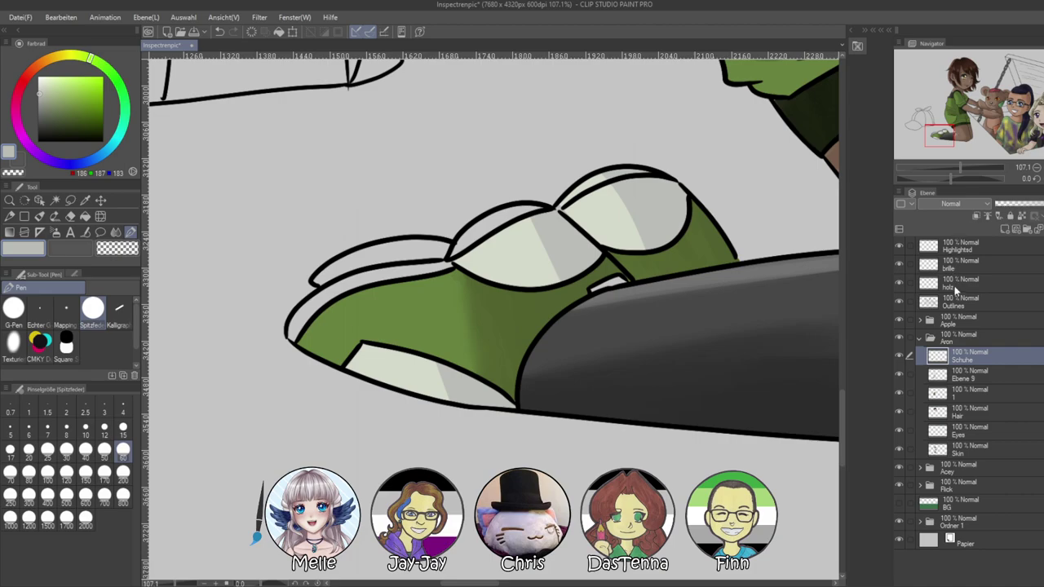
Select the shoe's narrow sole strips and small ankle tab from Outlines, fill them grey (RGB 113, 116, 106) on Schuhe, and clear the selection
left_click(960, 302)
key("w")
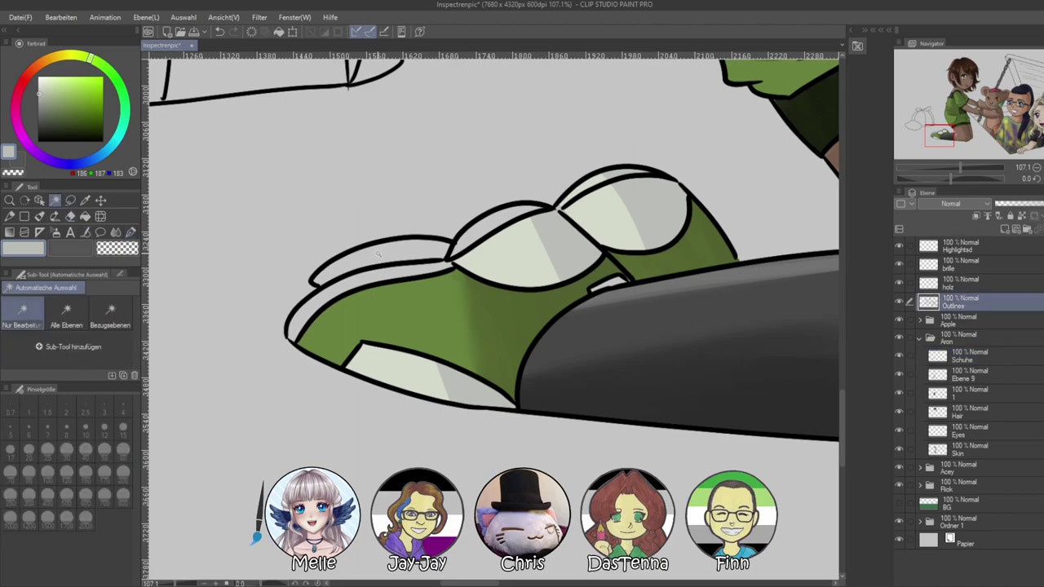
left_click(380, 266)
key("ctrl+d")
left_click(390, 274)
left_click(406, 252, "shift")
left_click(502, 222, "shift")
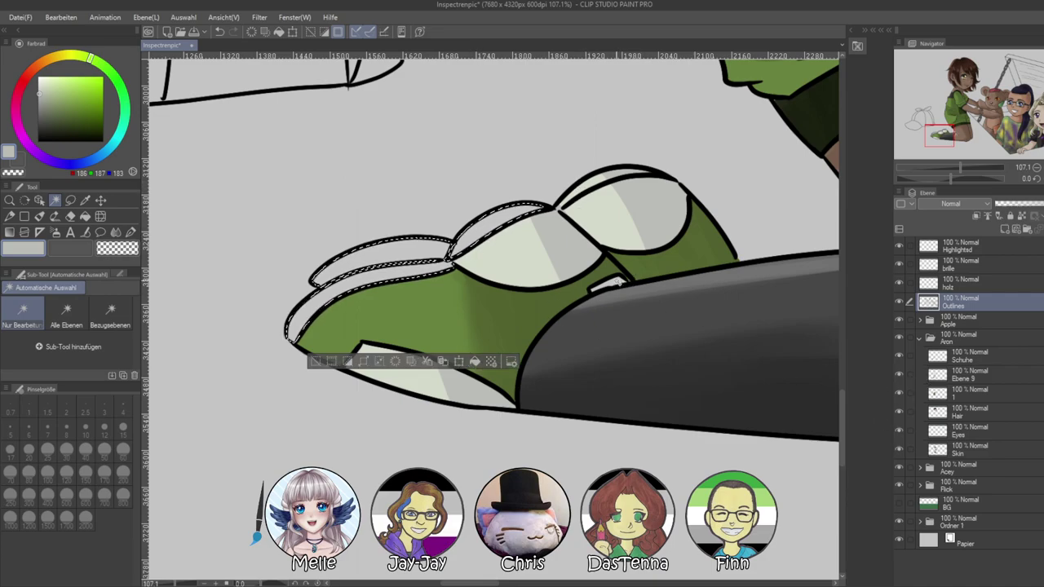
left_click(616, 285, "shift")
left_click(980, 356)
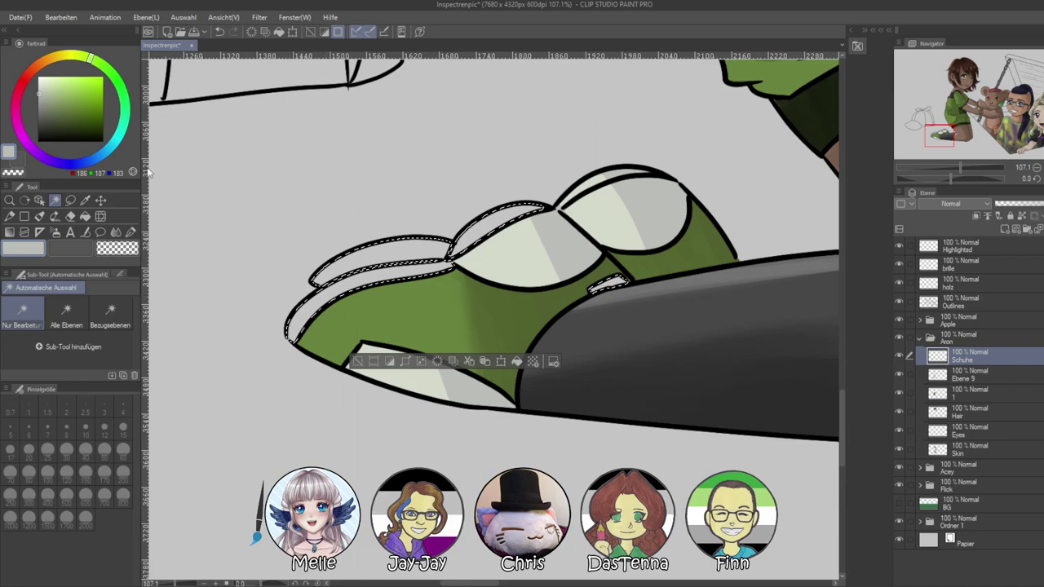
left_click(43, 112)
key("alt+Delete")
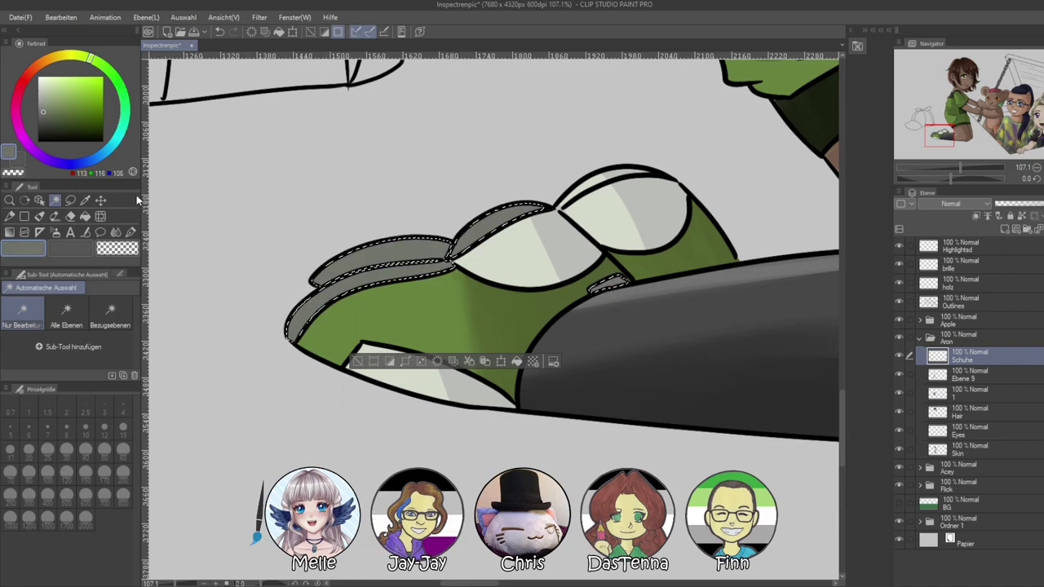
key("ctrl+d")
Paint the remaining narrow strip along the shoe's heel-side panel in the same dark grey with the size 15 pen
mouse_move(959, 177)
left_mouse_down()
mouse_move(923, 183)
mouse_move(969, 168)
left_mouse_up()
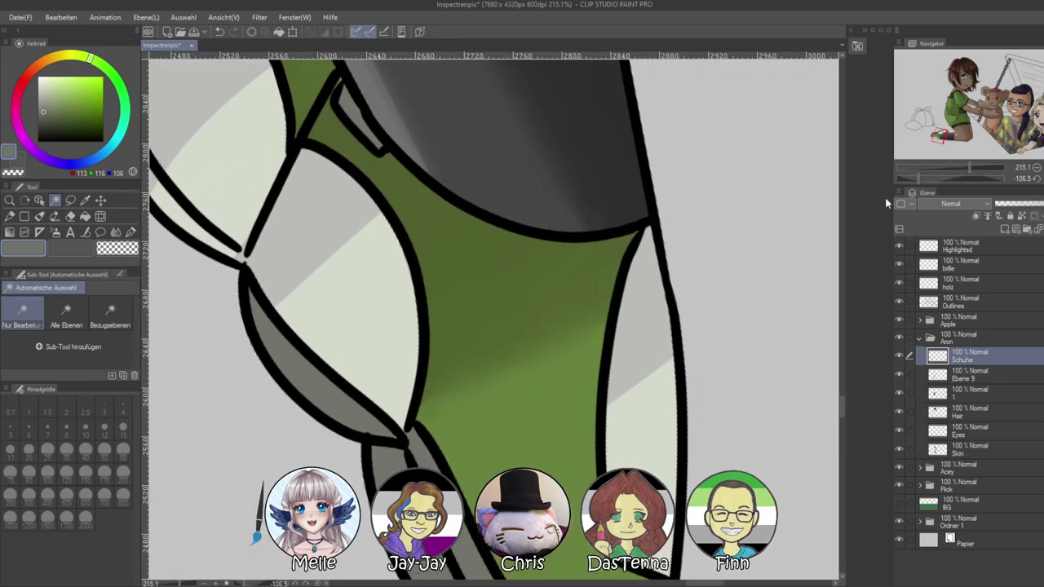
left_click_drag(264, 290, 434, 421)
left_click(130, 232)
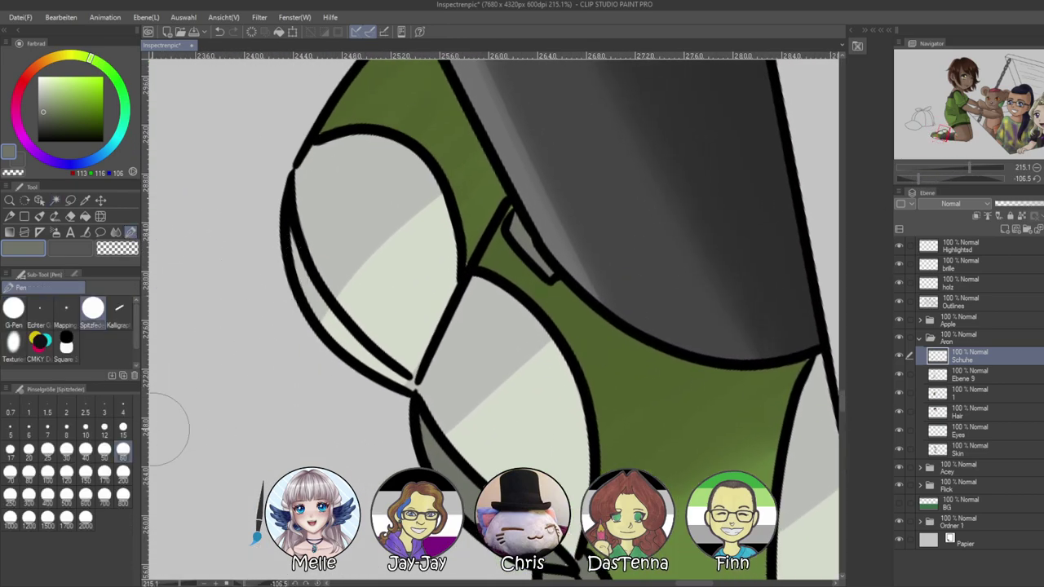
mouse_move(291, 243)
left_mouse_down()
mouse_move(308, 295)
mouse_move(317, 290)
mouse_move(391, 377)
mouse_move(310, 290)
mouse_move(340, 328)
left_mouse_up()
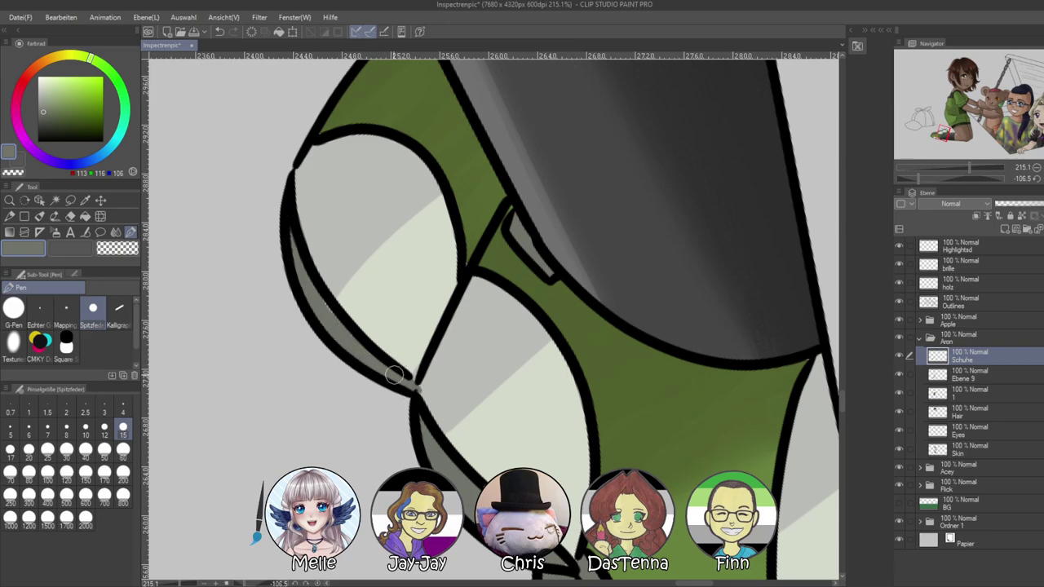
Undo the last stroke and repaint the grey edge of the front shoe sole segment on the Schuhe layer
key("ctrl+z")
left_click_drag(313, 282, 408, 380)
left_click(1036, 179)
left_click_drag(969, 167, 946, 171)
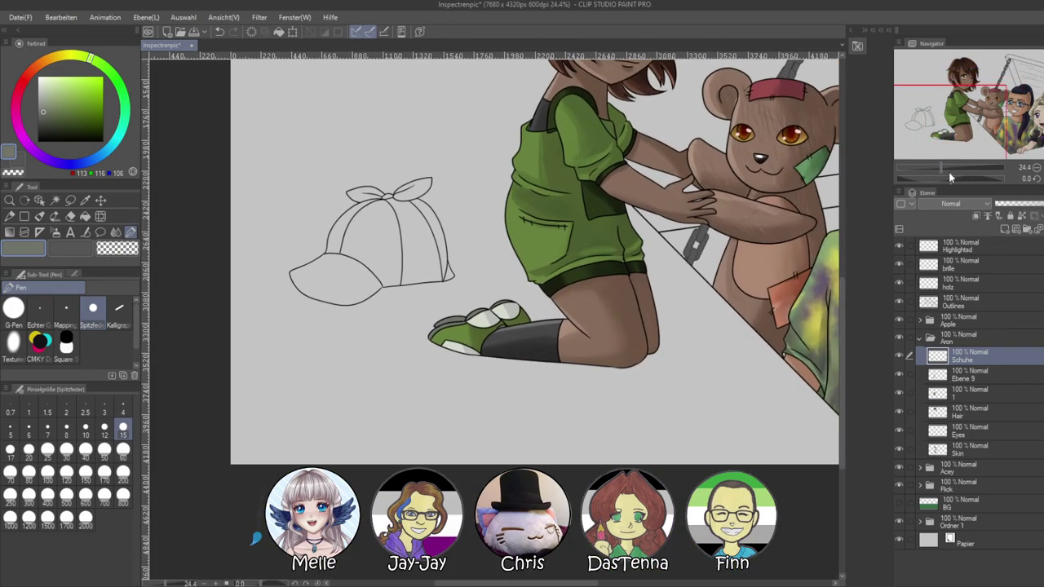
Add a new layer named Mütze above the Schuhe layer in the Aron folder
scroll(473, 225, "down", 2)
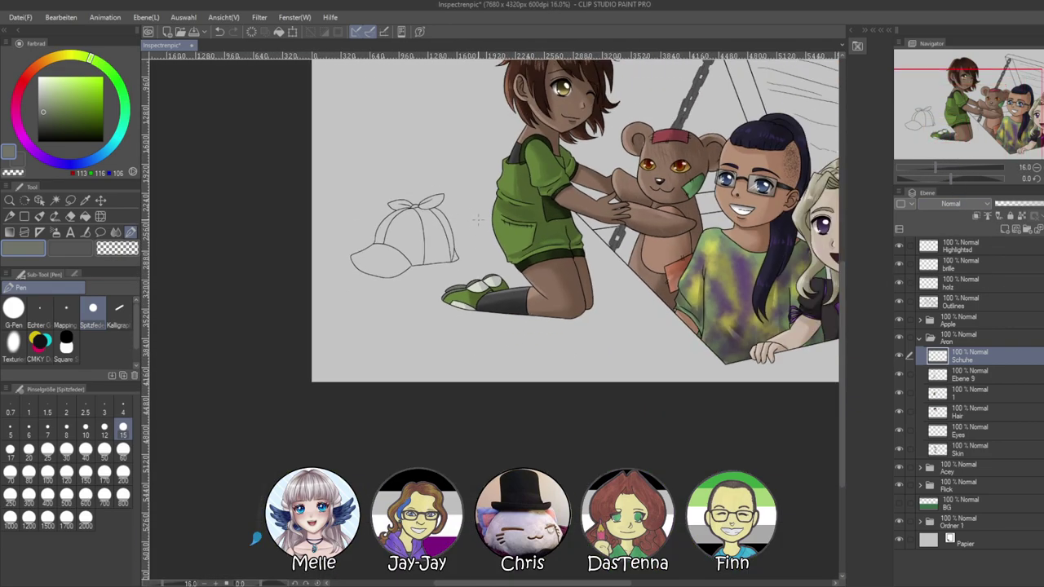
left_click_drag(563, 141, 475, 225)
left_click_drag(338, 284, 462, 330)
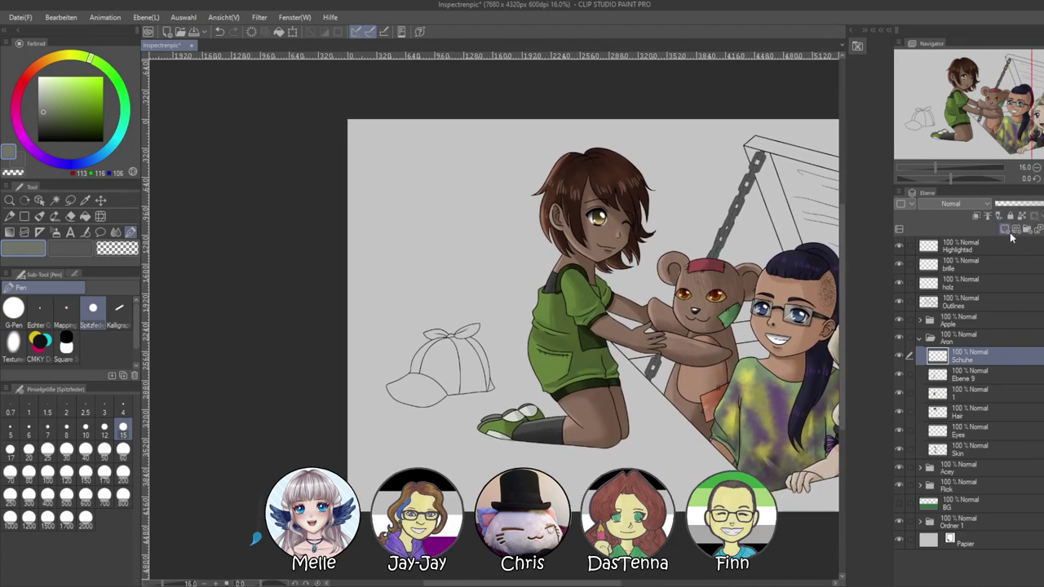
left_click(1004, 230)
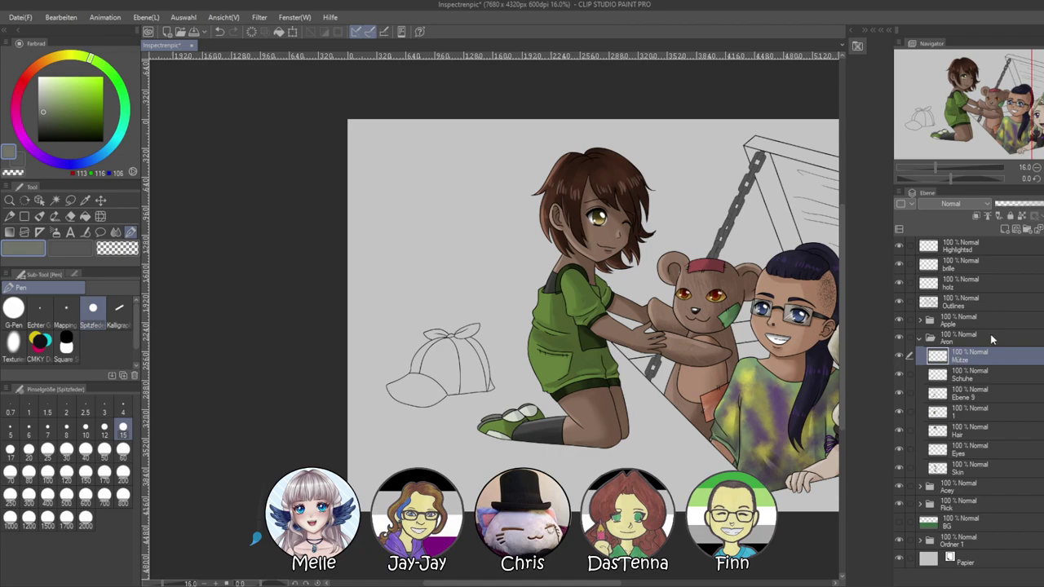
left_click(984, 302)
scroll(548, 337, "up", 1)
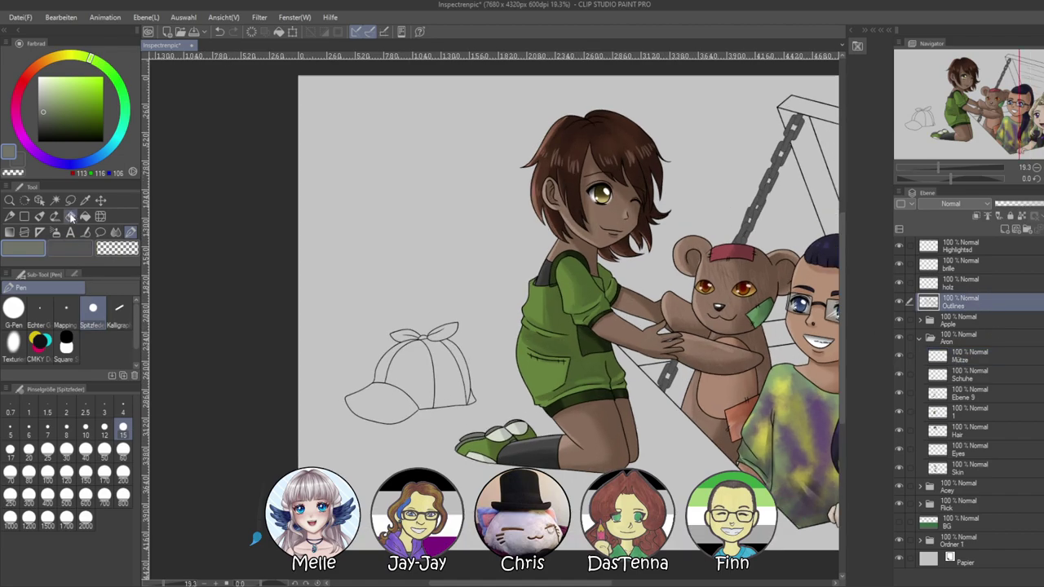
left_click(55, 200)
left_click(422, 384)
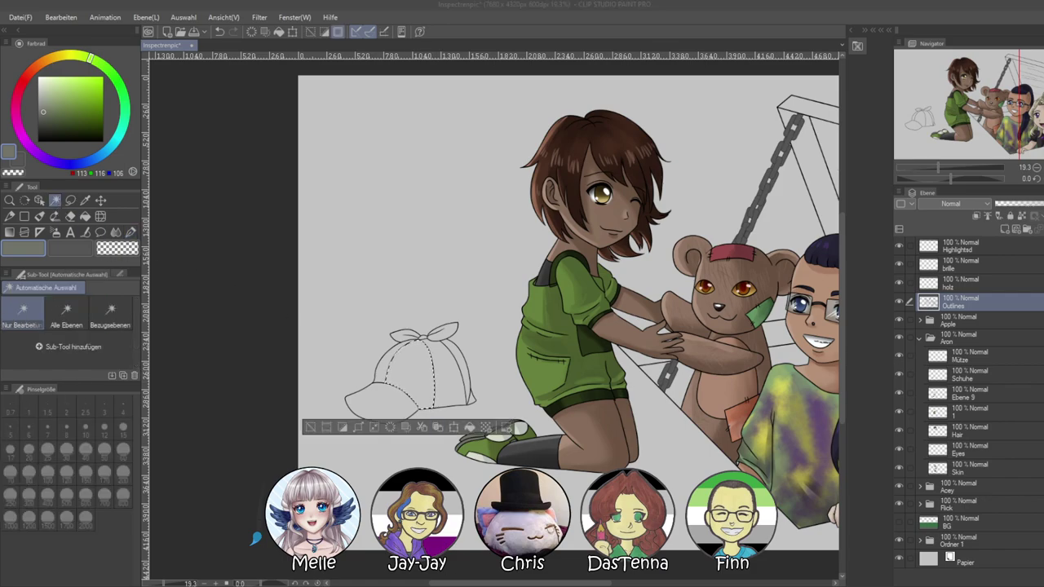
scroll(323, 400, "up", 1)
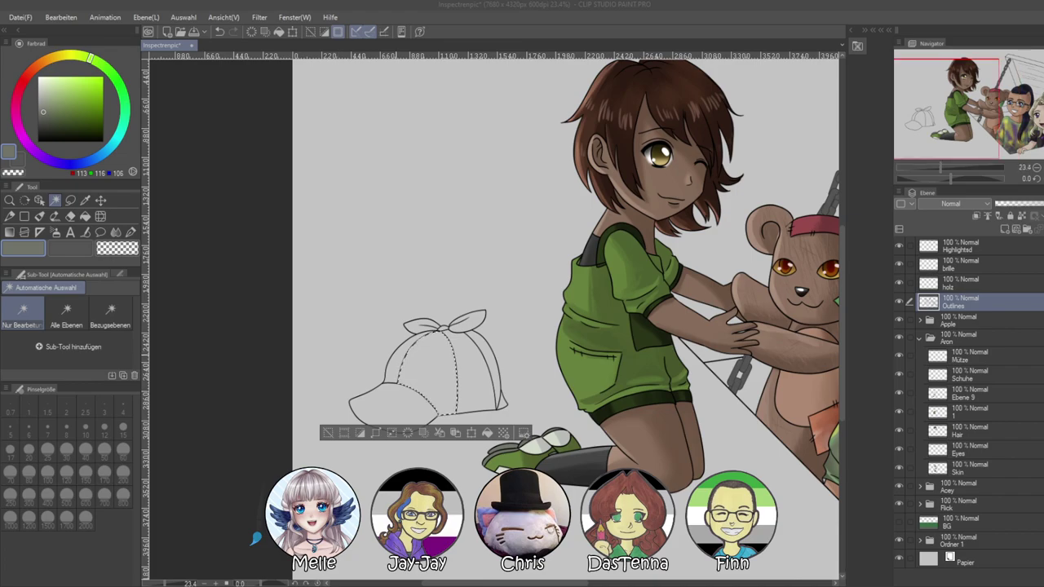
left_click(976, 288)
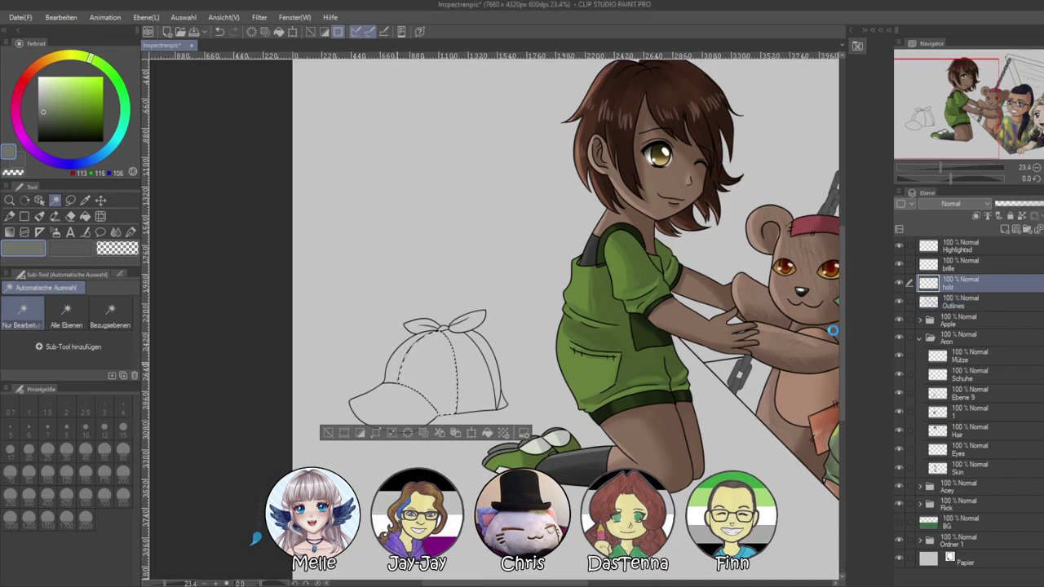
key("ctrl+a")
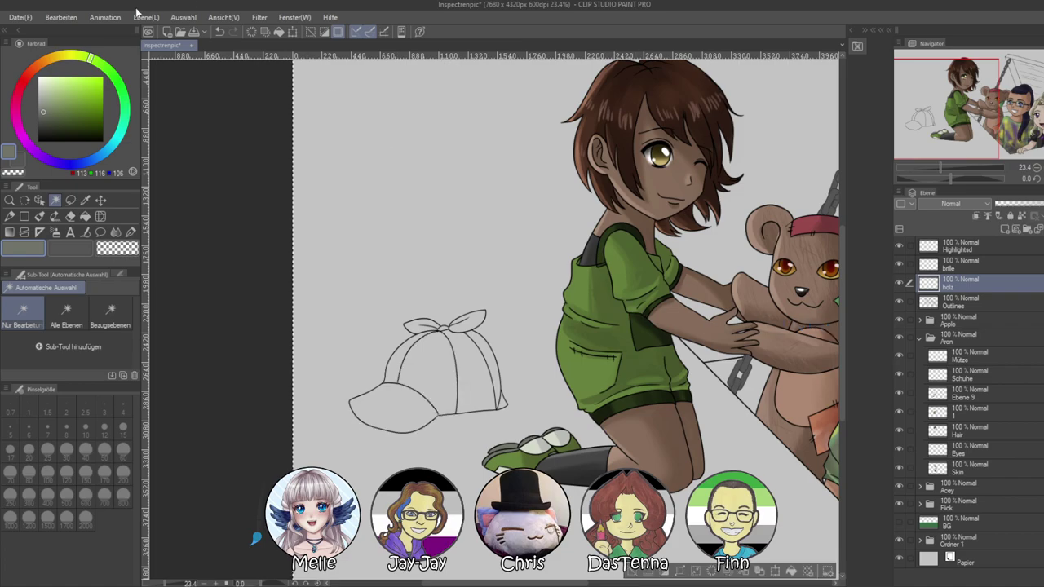
Save the illustration file
key("ctrl+s")
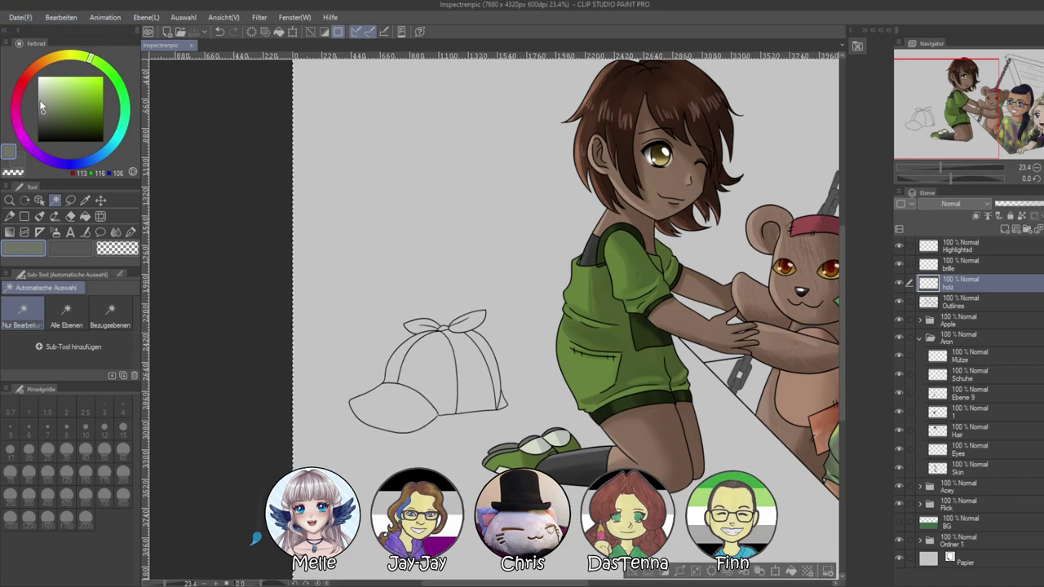
scroll(508, 327, "down", 1)
scroll(508, 327, "up", 2)
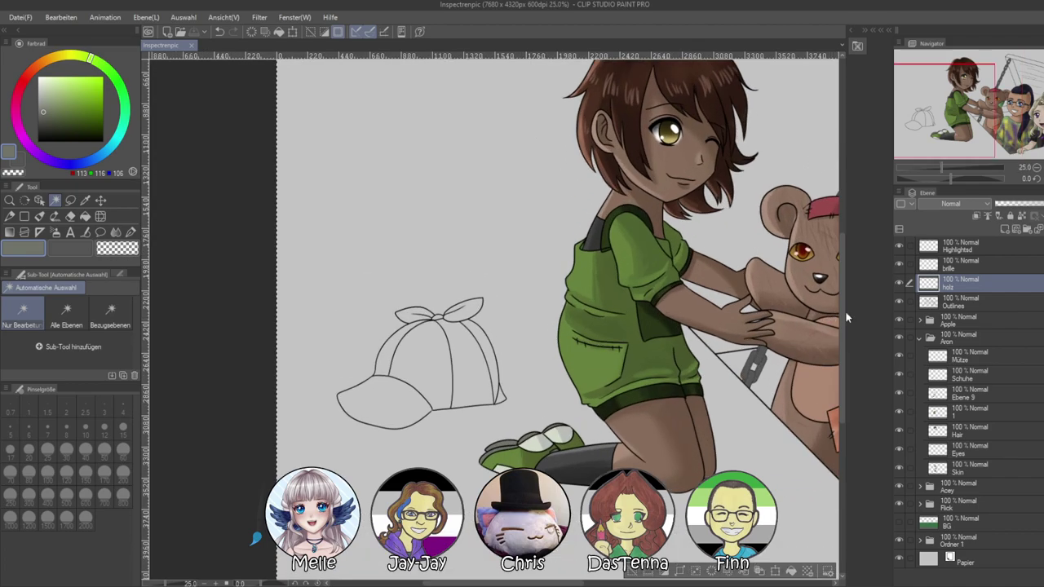
Clear the selection and, on the Outlines layer, auto-select the cap's middle panel, narrow rear strip, brim and bow
left_click(949, 303)
key("ctrl+d")
scroll(421, 347, "up", 1)
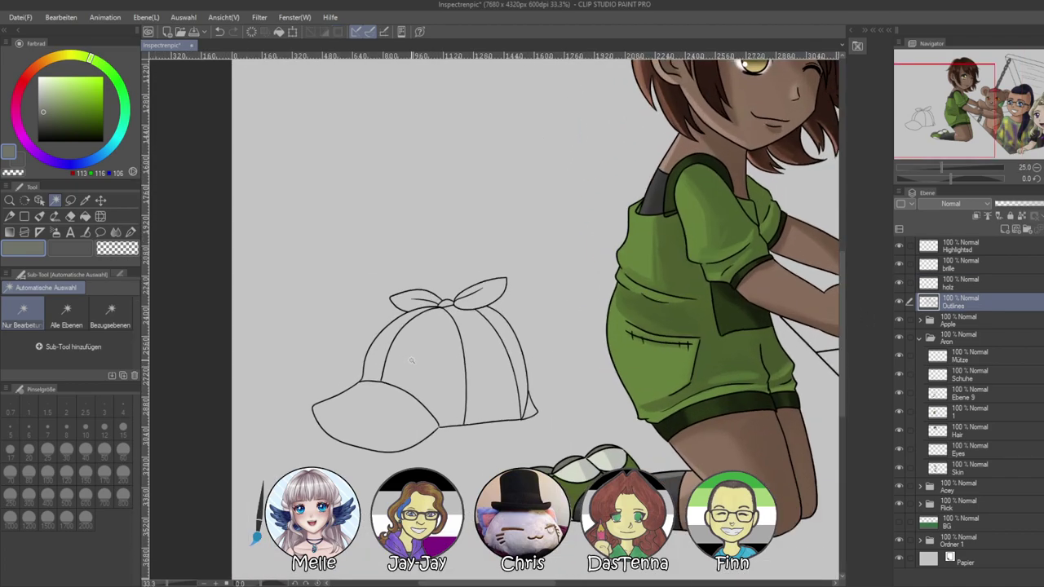
left_click(381, 349)
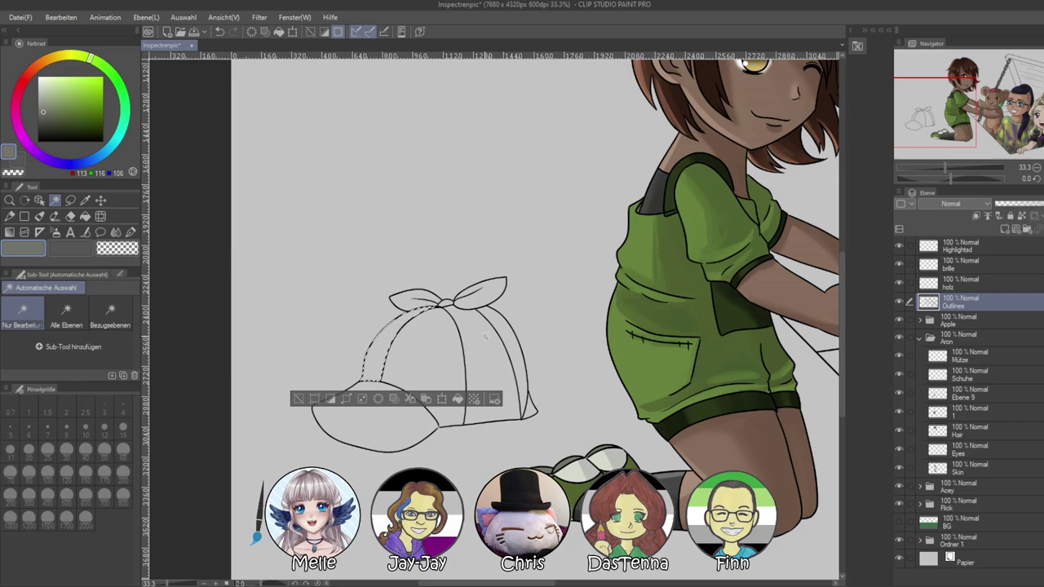
left_click(443, 348, "shift")
left_click(505, 354, "shift")
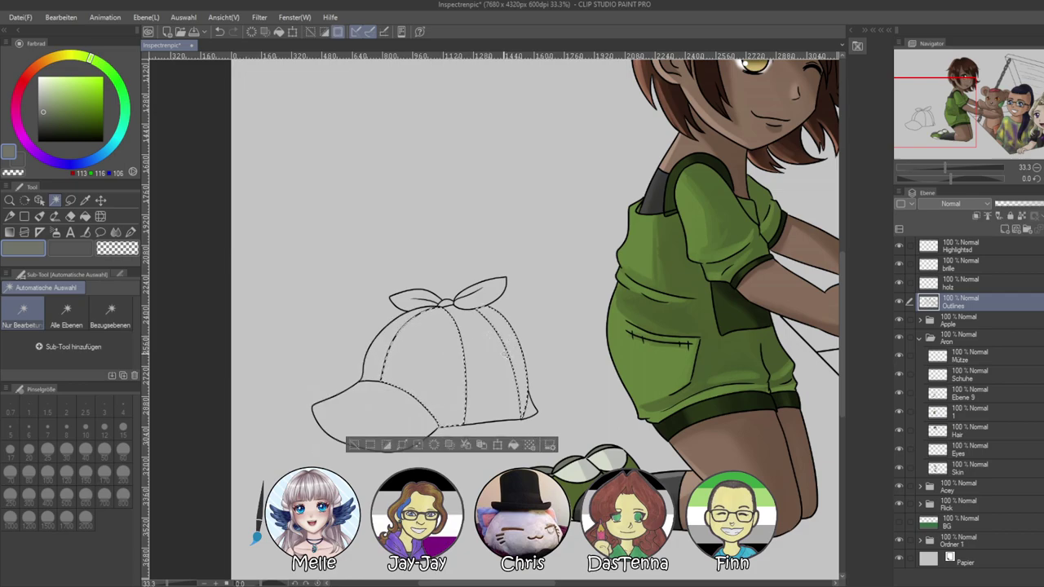
left_click(490, 408, "shift")
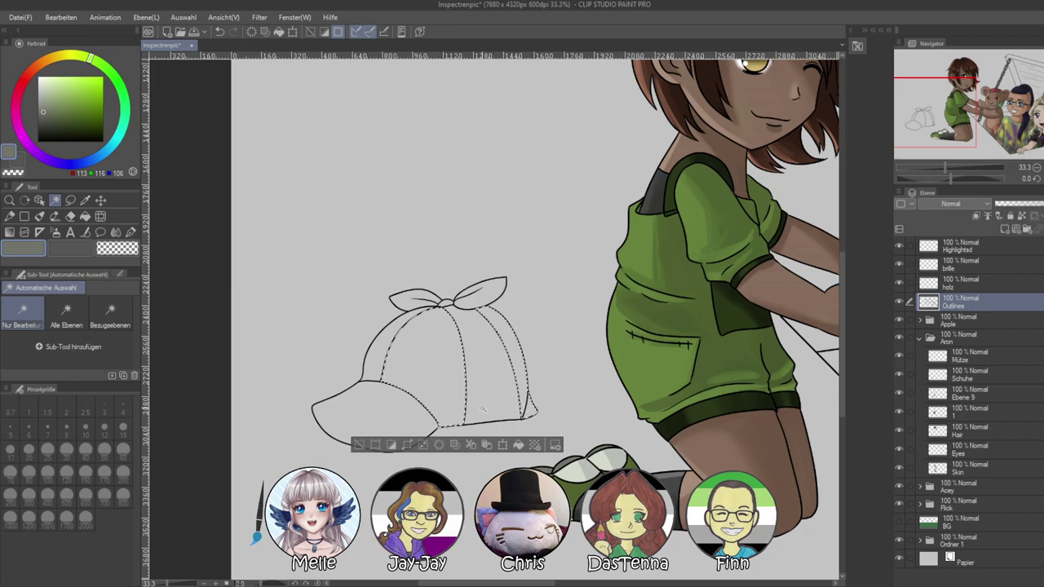
left_click(365, 395, "shift")
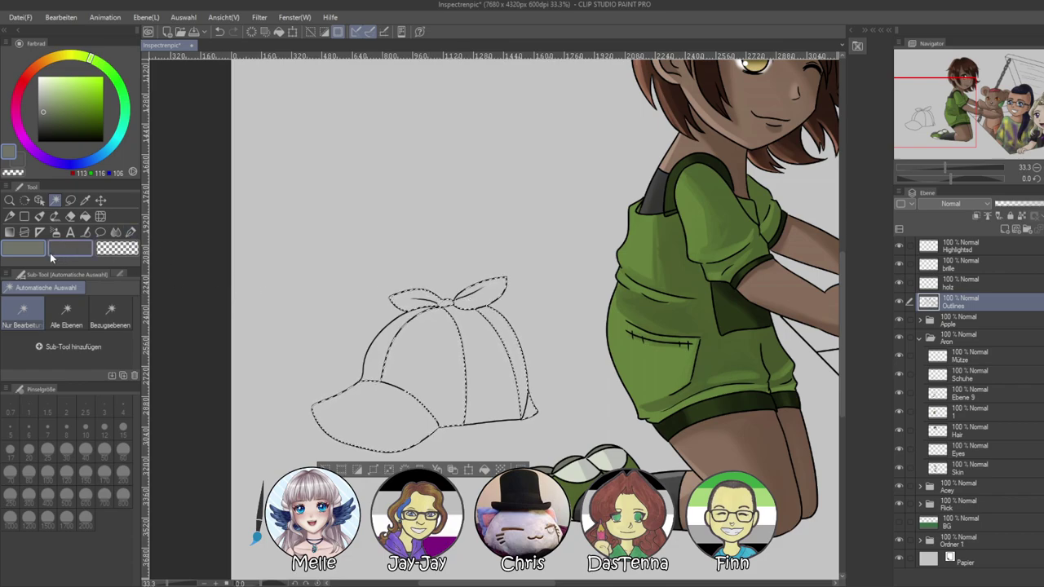
Fill the selected cap parts with the green sampled from the outfit on the Mütze layer, and deselect
left_click(130, 233)
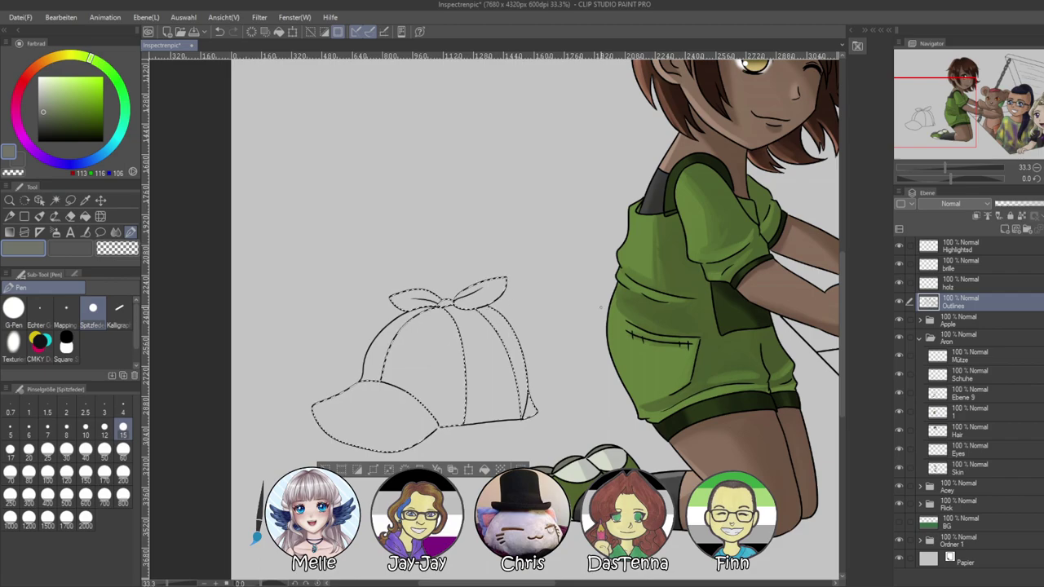
key("alt")
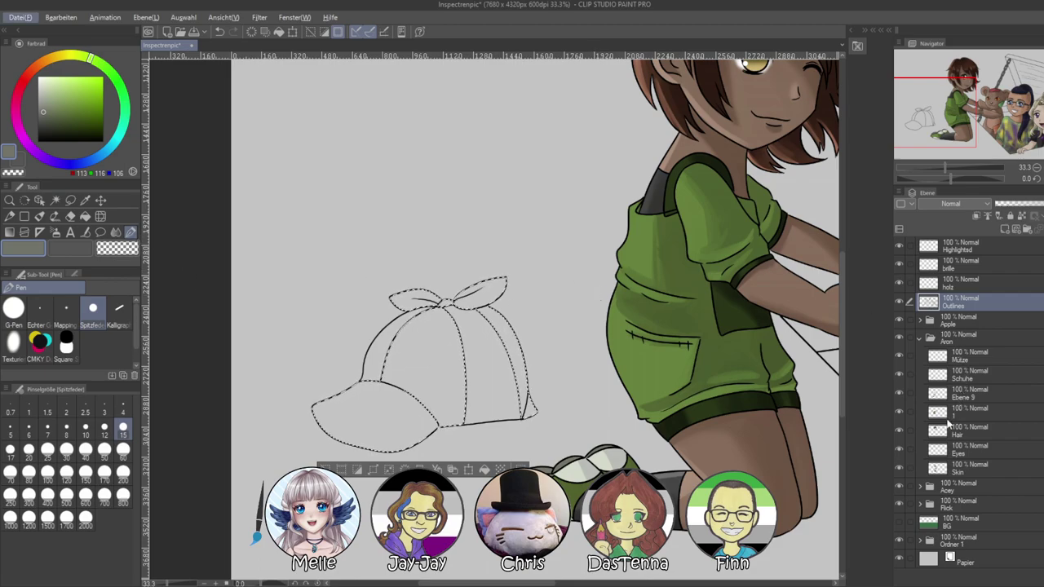
left_click(950, 356)
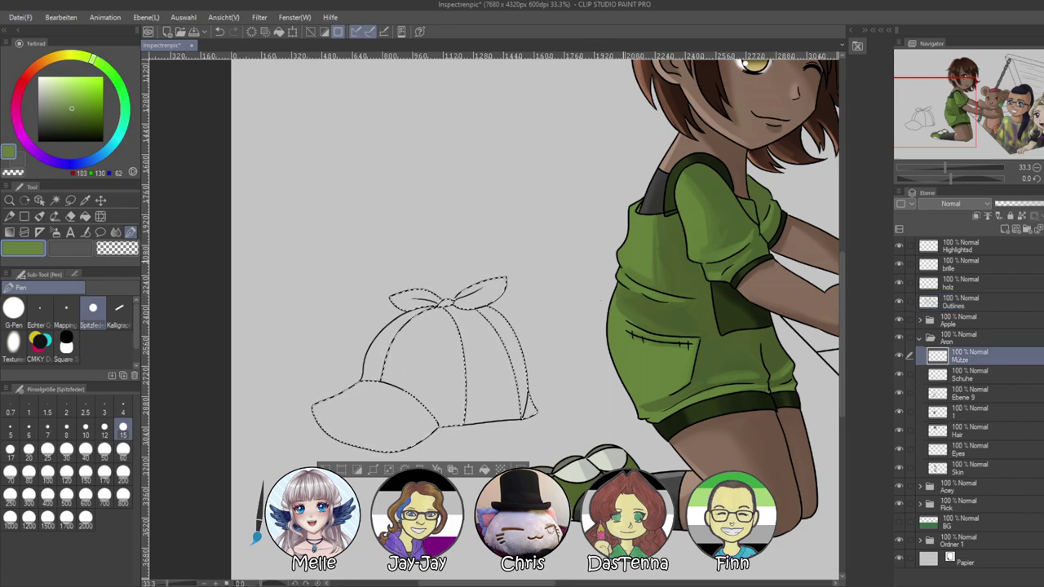
key("alt+BackSpace")
key("ctrl+d")
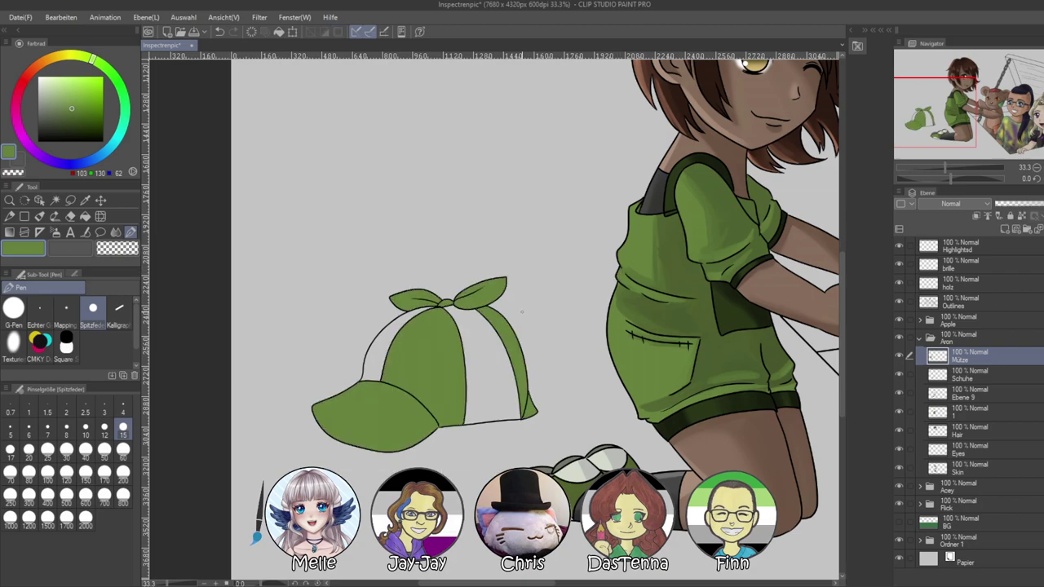
Lock the Mütze layer's transparent pixels and shade the middle panel and rear strip with sampled dark green, using the Ölfarbe brush at size 170
scroll(522, 303, "down", 6)
scroll(477, 314, "up", 5)
scroll(463, 326, "up", 1)
scroll(534, 330, "down", 2)
scroll(590, 335, "up", 3)
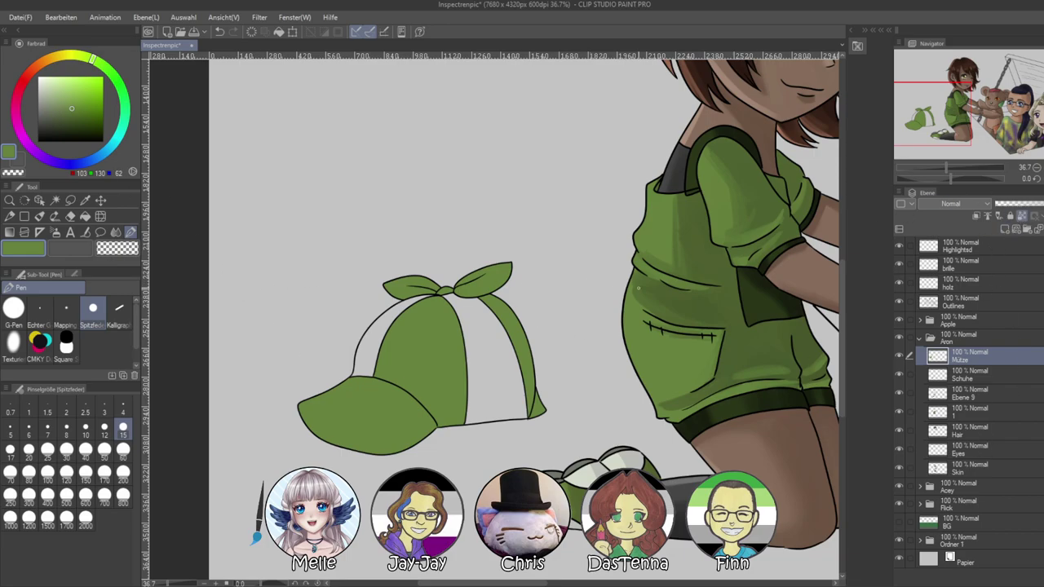
left_click(721, 298, "alt")
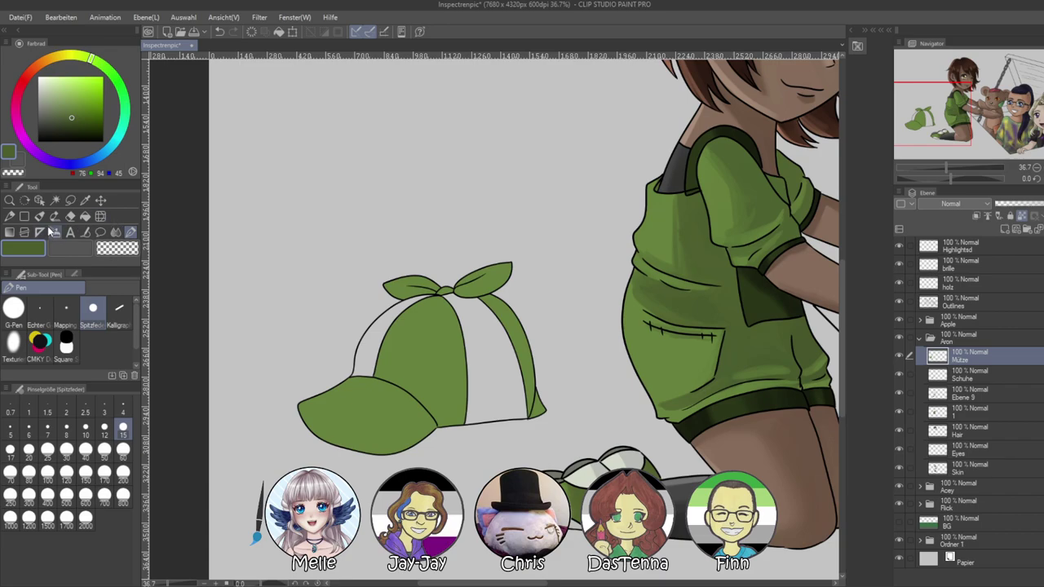
key("b")
left_click(104, 473)
mouse_move(459, 343)
left_mouse_down()
mouse_move(443, 355)
mouse_move(461, 387)
left_mouse_up()
left_click_drag(486, 281, 530, 379)
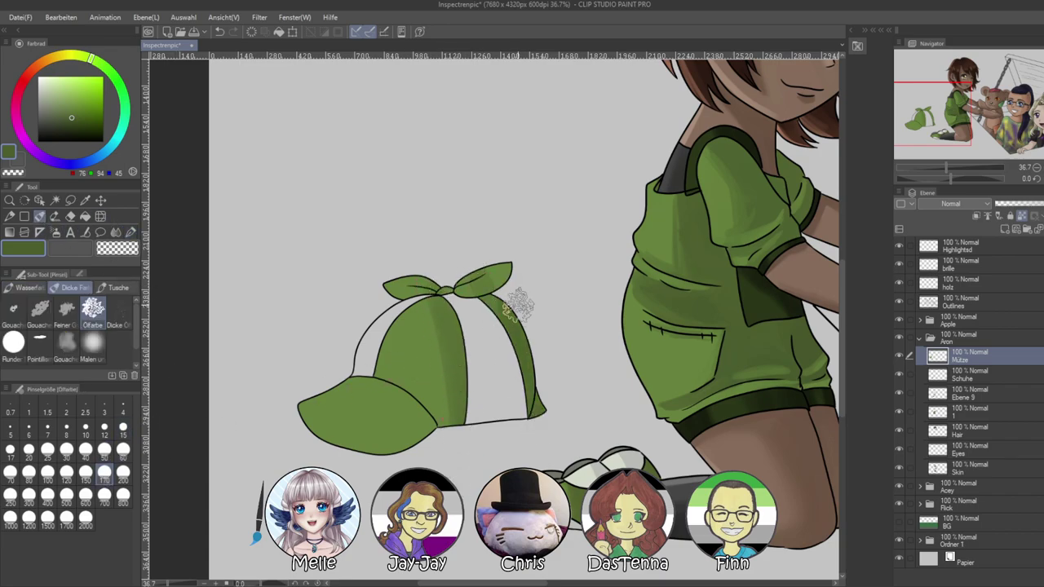
Paint dark green shading over the bow and brim, and deepen it on the cap's middle panel and rear strip
left_click_drag(490, 284, 492, 258)
mouse_move(420, 295)
left_mouse_down()
mouse_move(436, 279)
mouse_move(446, 295)
left_mouse_up()
mouse_move(361, 380)
left_mouse_down()
mouse_move(387, 420)
mouse_move(400, 399)
mouse_move(434, 439)
mouse_move(299, 450)
left_mouse_up()
left_click_drag(407, 429, 314, 435)
mouse_move(499, 326)
left_mouse_down()
mouse_move(523, 361)
mouse_move(531, 420)
left_mouse_up()
left_click_drag(443, 306, 473, 396)
left_click_drag(431, 298, 448, 434)
left_click_drag(420, 297, 432, 430)
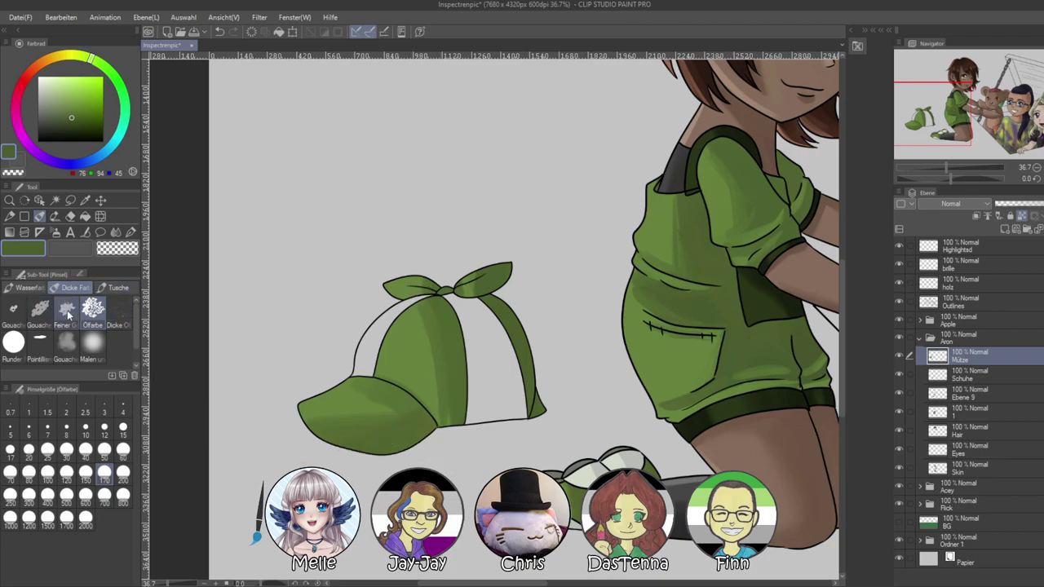
Blend the cap's shading with the Gouache blending brush at size 60, and darken the bow loops with Ölfarbe in a sampled green
left_click(67, 343)
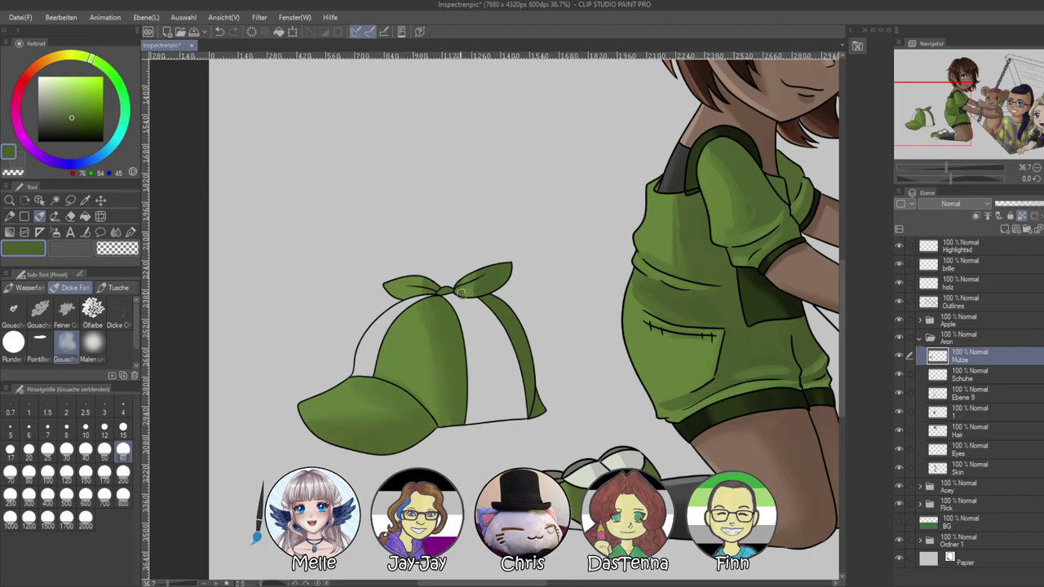
mouse_move(950, 179)
left_mouse_down()
mouse_move(935, 179)
mouse_move(958, 168)
left_mouse_up()
left_click_drag(691, 361, 758, 330)
left_click(462, 257, "alt")
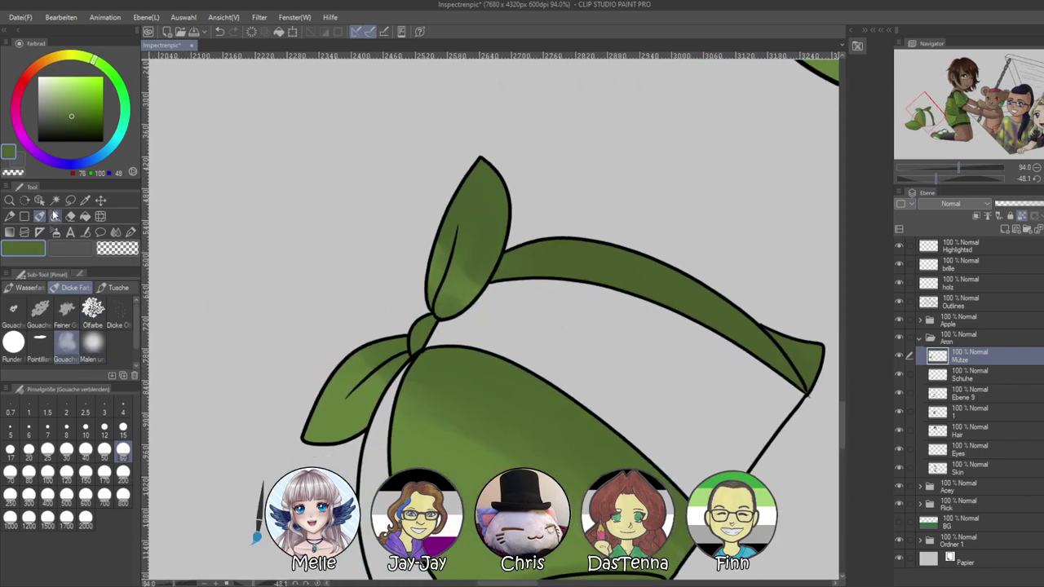
left_click(92, 308)
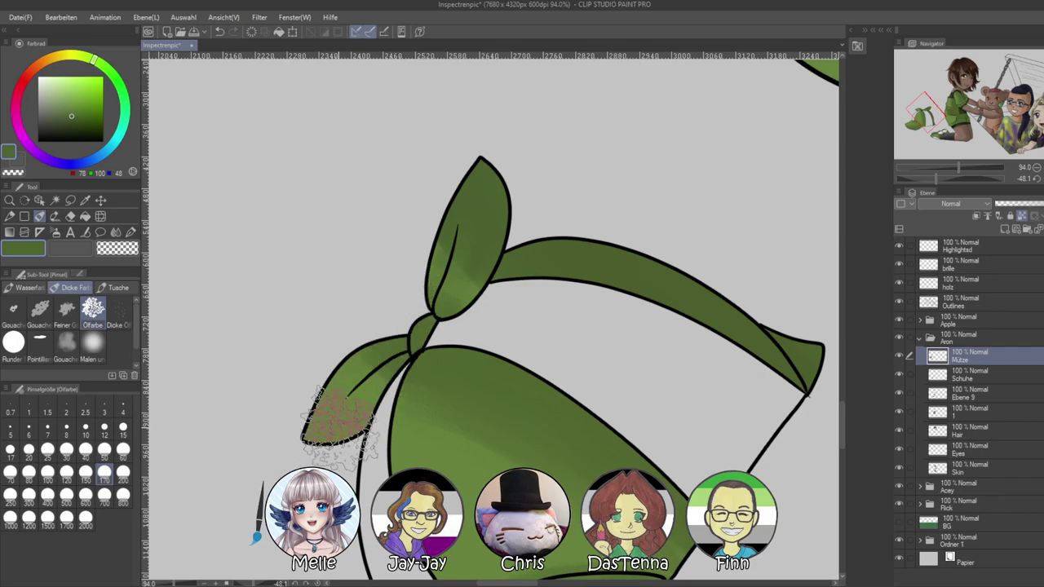
Paint lighter green highlights on the bow and the middle panel's front edge with the Ölfarbe brush at size 60
left_click(335, 426, "alt")
left_click(67, 104)
left_click(123, 448)
left_click_drag(312, 423, 329, 401)
left_click_drag(434, 295, 454, 214)
mouse_move(440, 260)
left_mouse_down()
mouse_move(455, 209)
mouse_move(444, 299)
mouse_move(459, 274)
left_mouse_up()
left_click_drag(459, 411, 416, 300)
left_click_drag(361, 263, 379, 424)
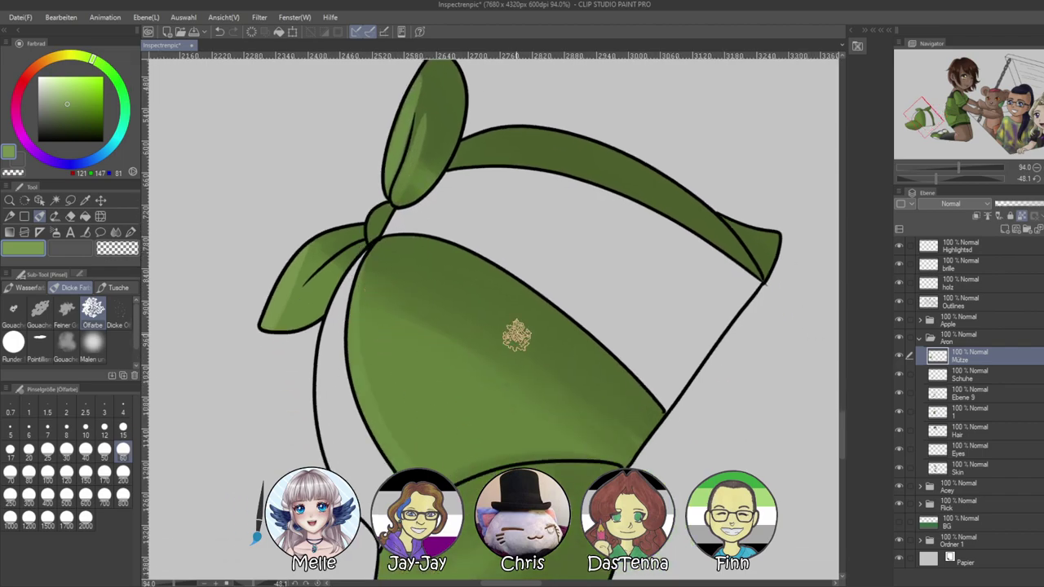
Paint a light green highlight along the outer edge of the cap's brim
left_click_drag(712, 324, 660, 177)
left_click_drag(717, 73, 721, 159)
left_click_drag(490, 526, 536, 310)
left_click_drag(383, 257, 330, 453)
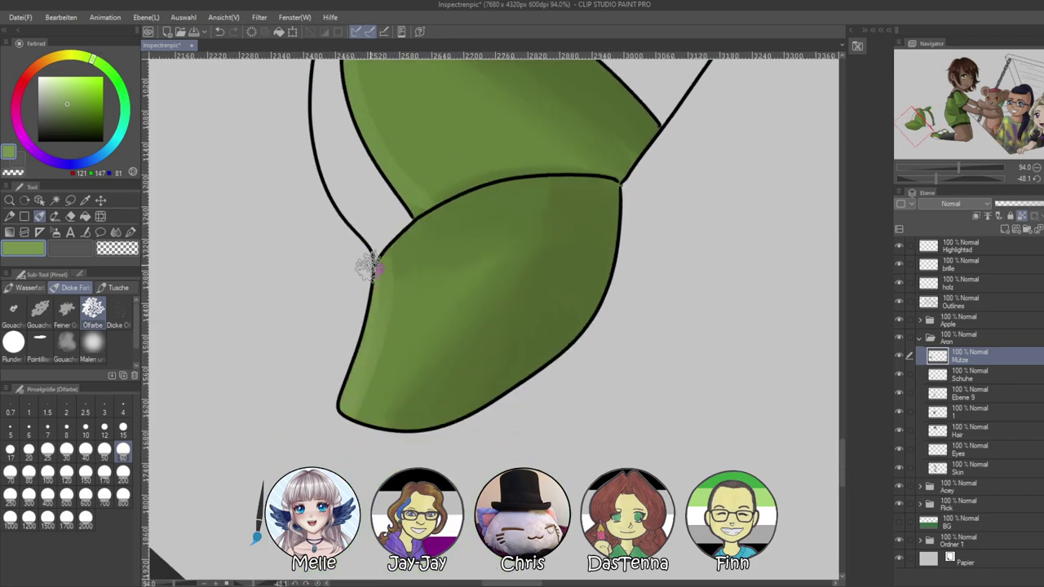
left_click_drag(366, 270, 350, 419)
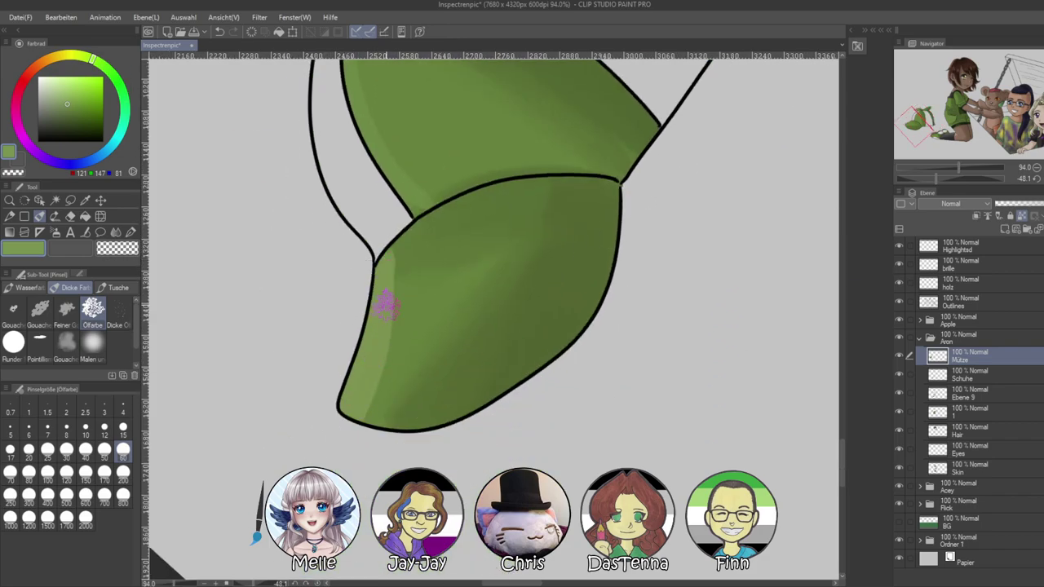
Auto-select the cap's two unfilled panels from the Outlines layer and fill them with very dark green (RGB 42, 54, 25) on the Mütze layer
mouse_move(958, 167)
left_mouse_down()
mouse_move(934, 169)
mouse_move(958, 176)
mouse_move(955, 167)
left_mouse_up()
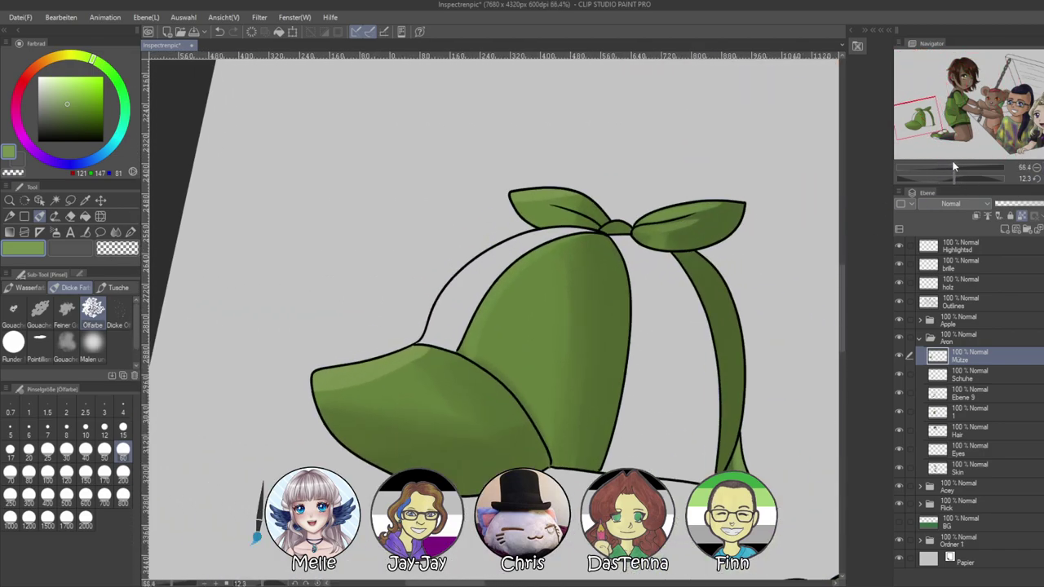
left_click(55, 200)
left_click(970, 303)
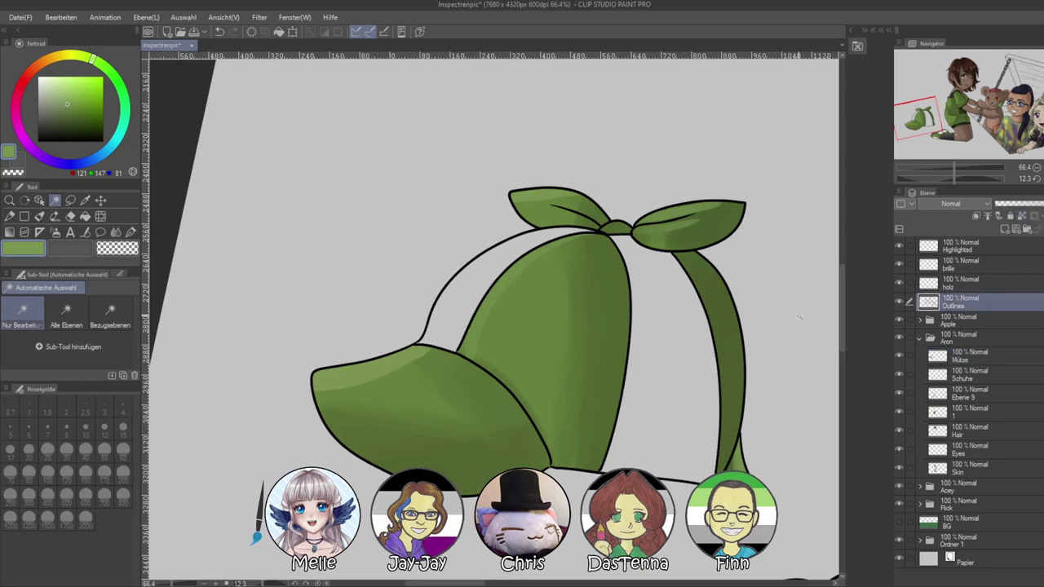
left_click(468, 285)
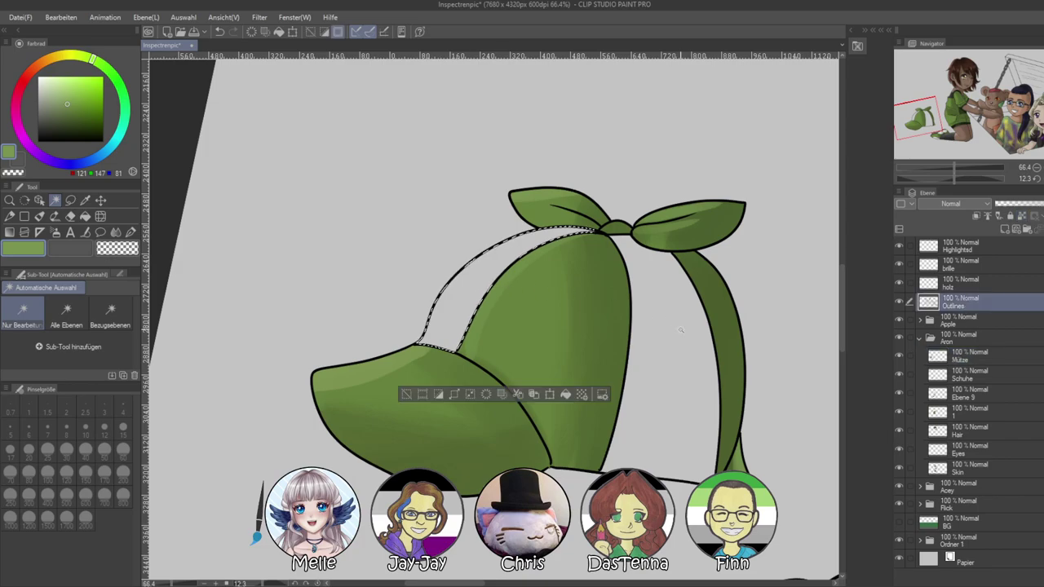
left_click(974, 356)
left_click_drag(661, 395, 479, 377)
left_click_drag(709, 432, 438, 401)
right_click(569, 488)
left_click_drag(397, 451, 598, 465)
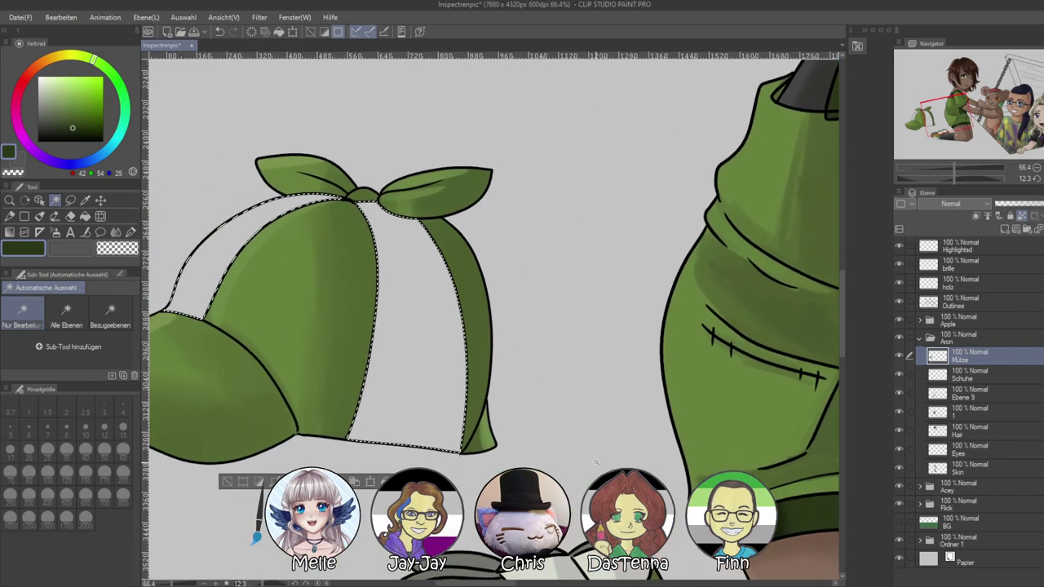
key("alt+BackSpace")
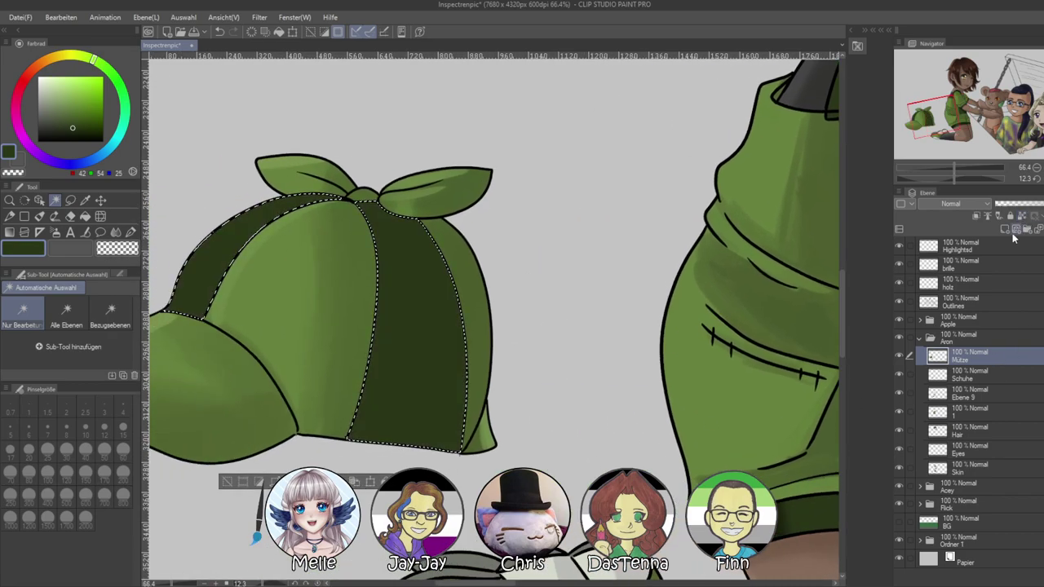
Lock the Mütze layer's transparent pixels and shade the selected dark cap panels in RGB 23, 30, 13 with the Ölfarbe brush at size 60
left_click_drag(551, 400, 632, 417)
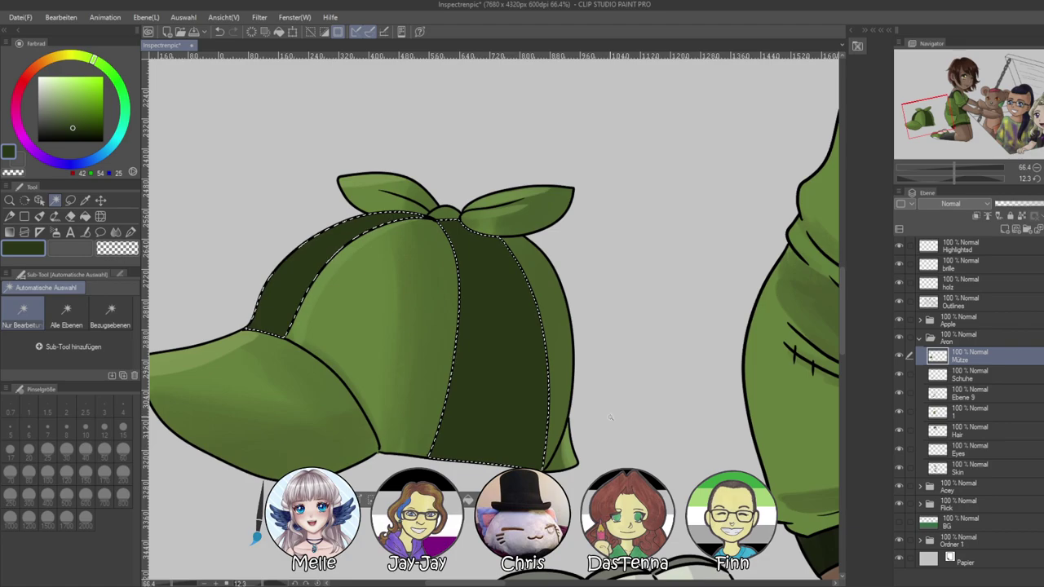
left_click(75, 134)
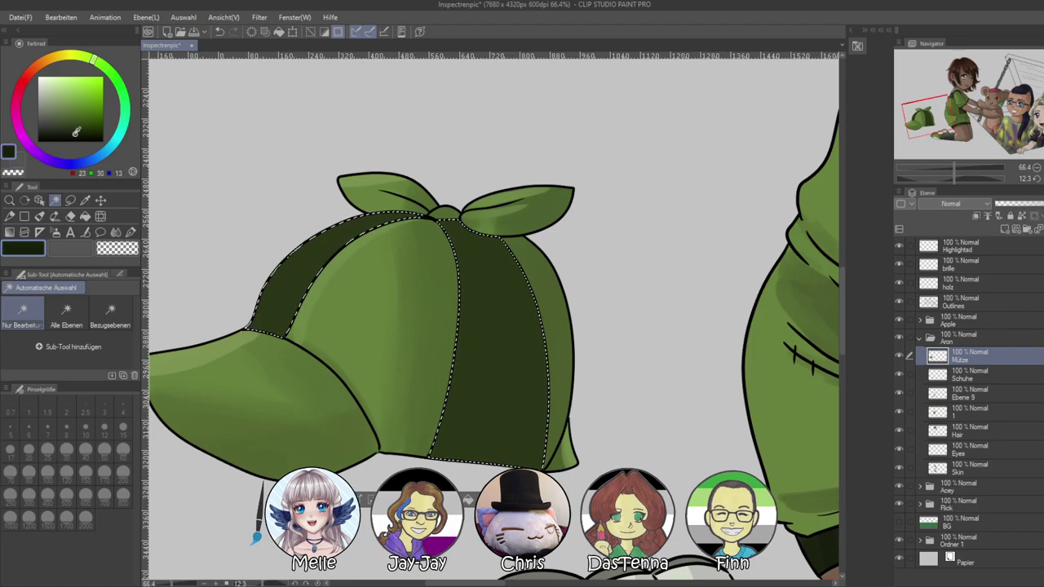
left_click(39, 216)
left_click_drag(506, 421, 613, 399)
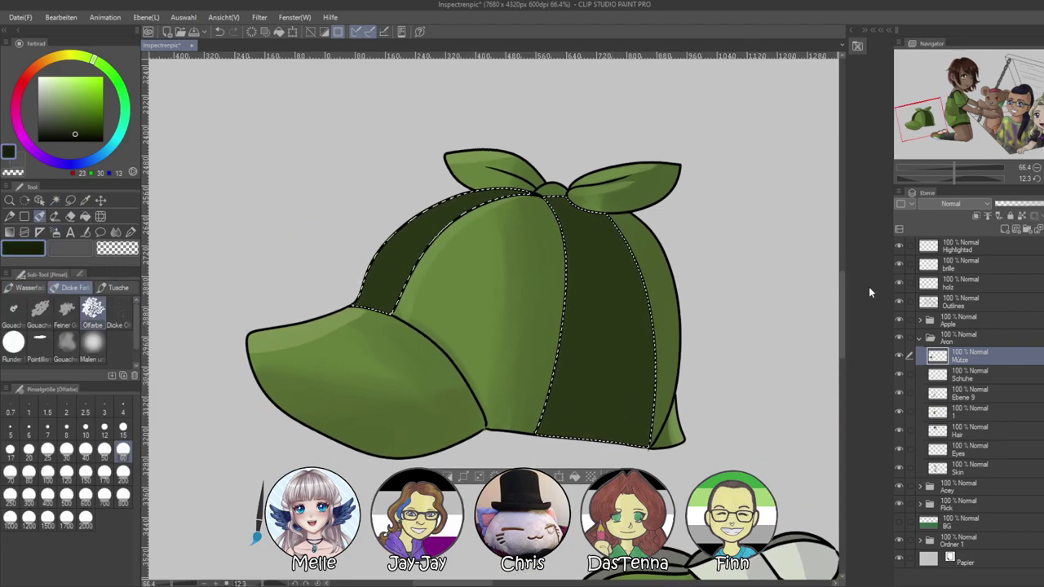
left_click(1021, 216)
mouse_move(584, 211)
left_mouse_down()
mouse_move(600, 293)
mouse_move(594, 438)
mouse_move(565, 182)
mouse_move(610, 466)
mouse_move(608, 173)
mouse_move(652, 367)
left_mouse_up()
mouse_move(506, 199)
left_mouse_down()
mouse_move(427, 251)
mouse_move(499, 196)
left_mouse_up()
mouse_move(434, 270)
left_mouse_down()
mouse_move(468, 219)
mouse_move(385, 300)
mouse_move(505, 200)
left_mouse_up()
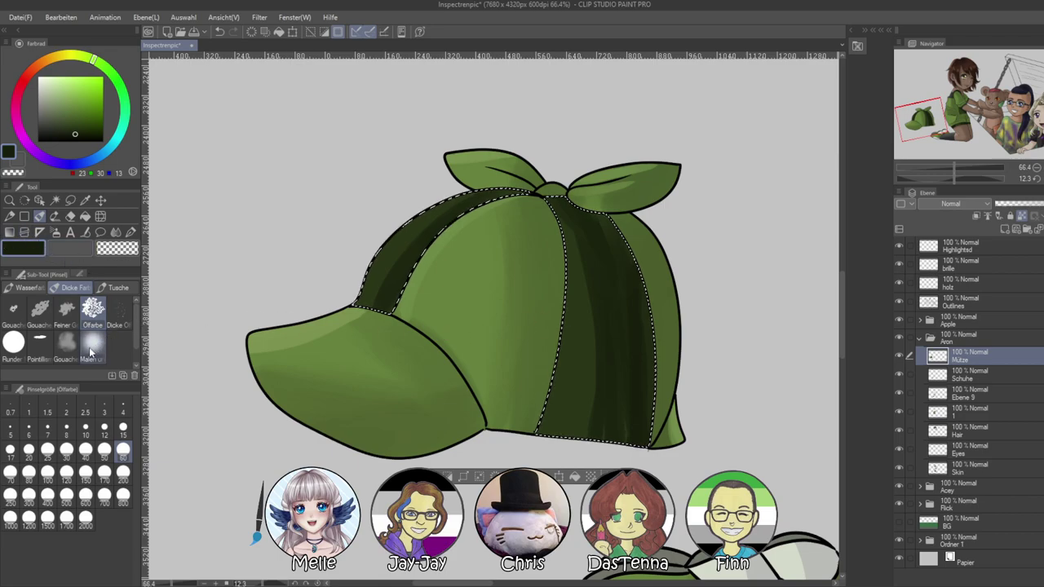
Blend the dark panels' shading with the Gouache blending brush at size 60 and clear the selection
left_click(67, 340)
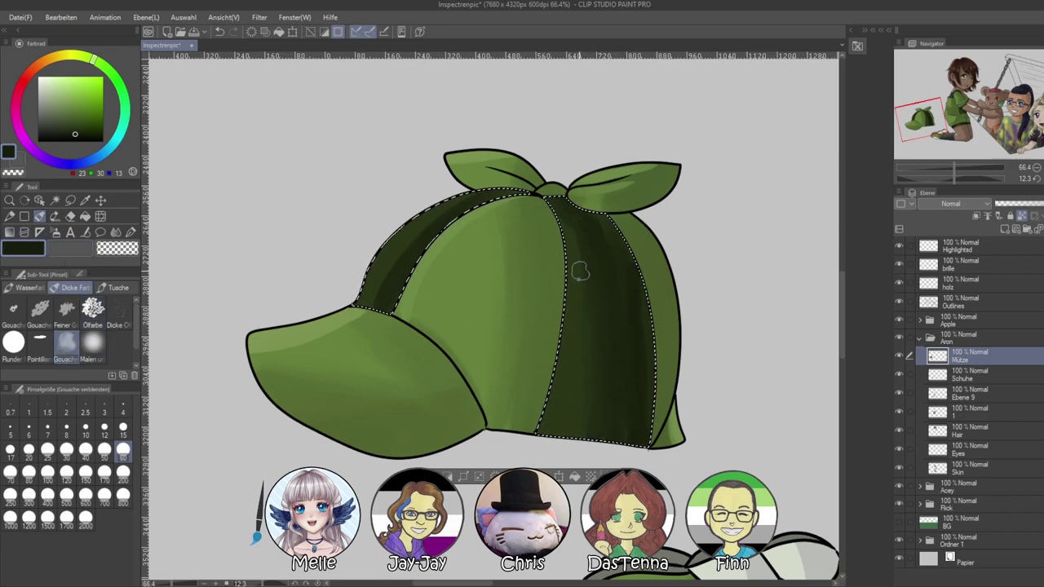
mouse_move(638, 344)
left_mouse_down()
mouse_move(606, 304)
mouse_move(638, 314)
left_mouse_up()
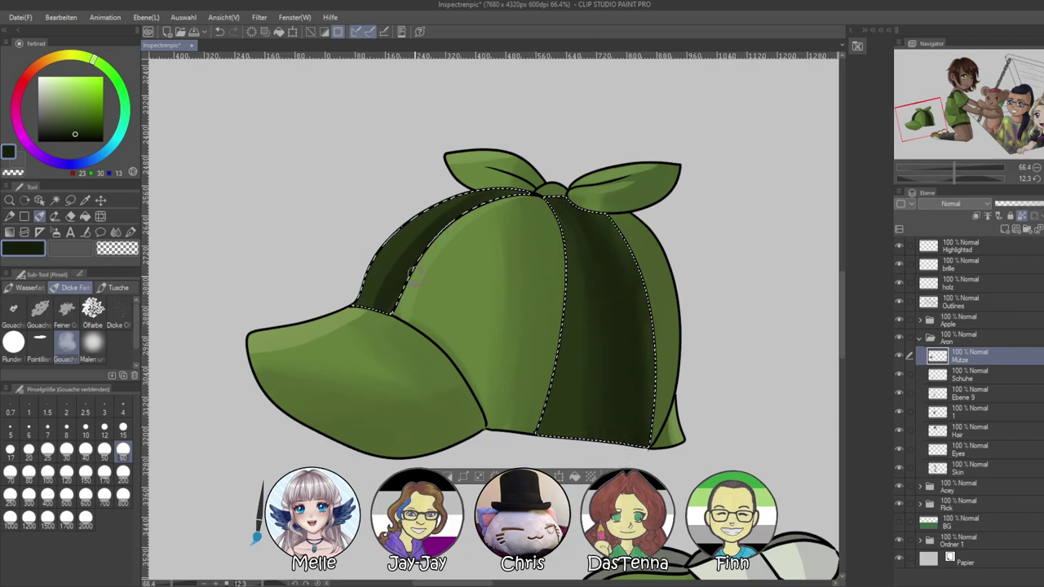
key("ctrl+d")
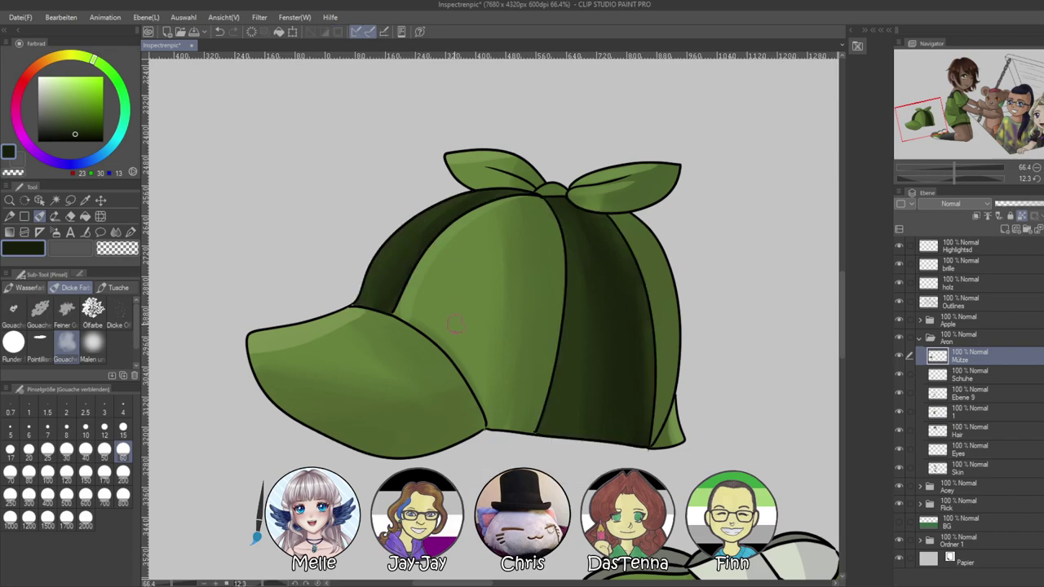
Try to draw thin near-black (RGB 12, 14, 9) lengthwise lines on the cap's dark panel with the Gouache brush at size 15
left_click(61, 138)
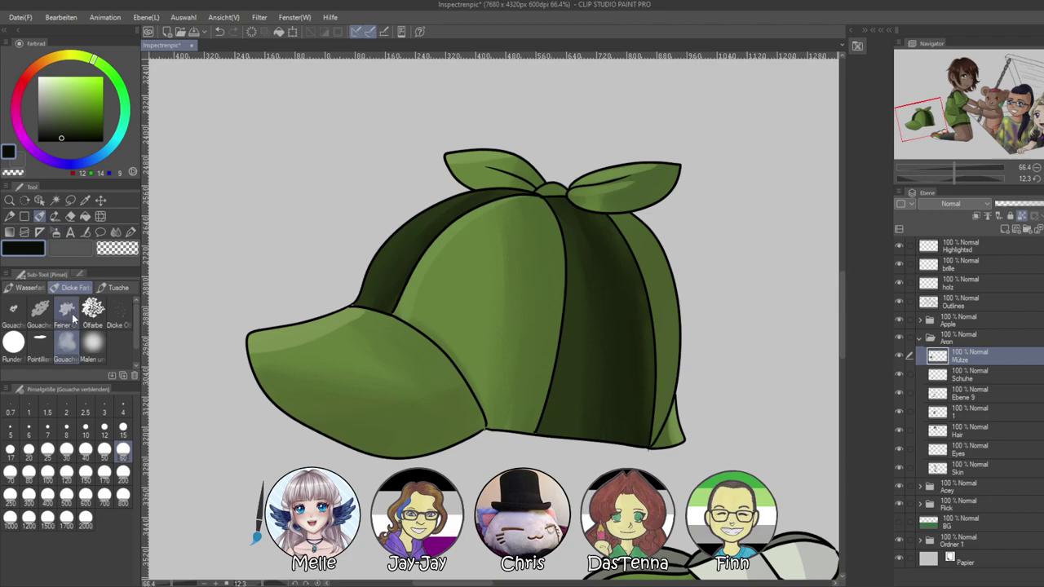
left_click(13, 309)
left_click_drag(565, 212, 575, 435)
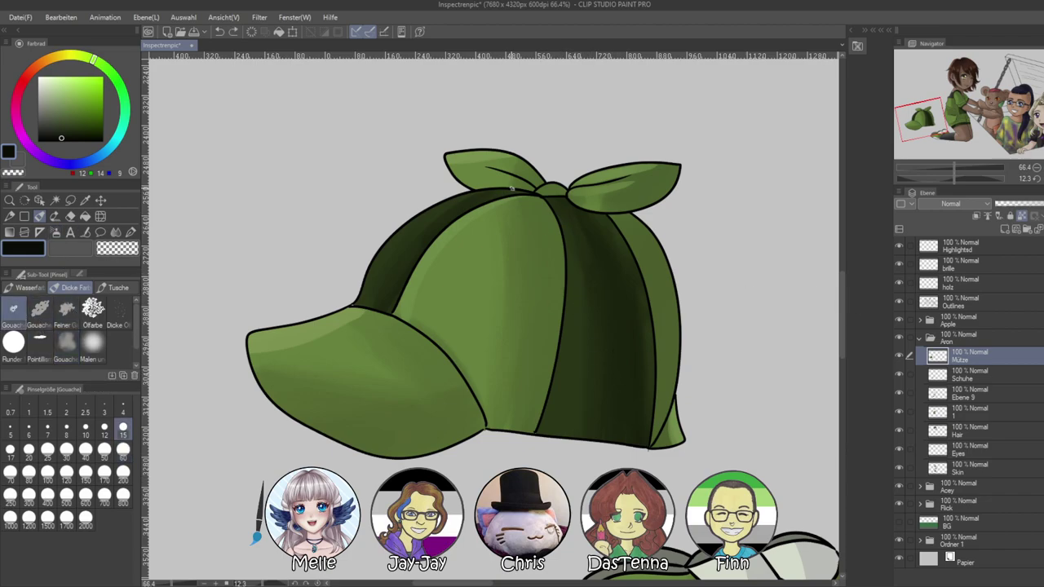
left_click_drag(569, 215, 594, 437)
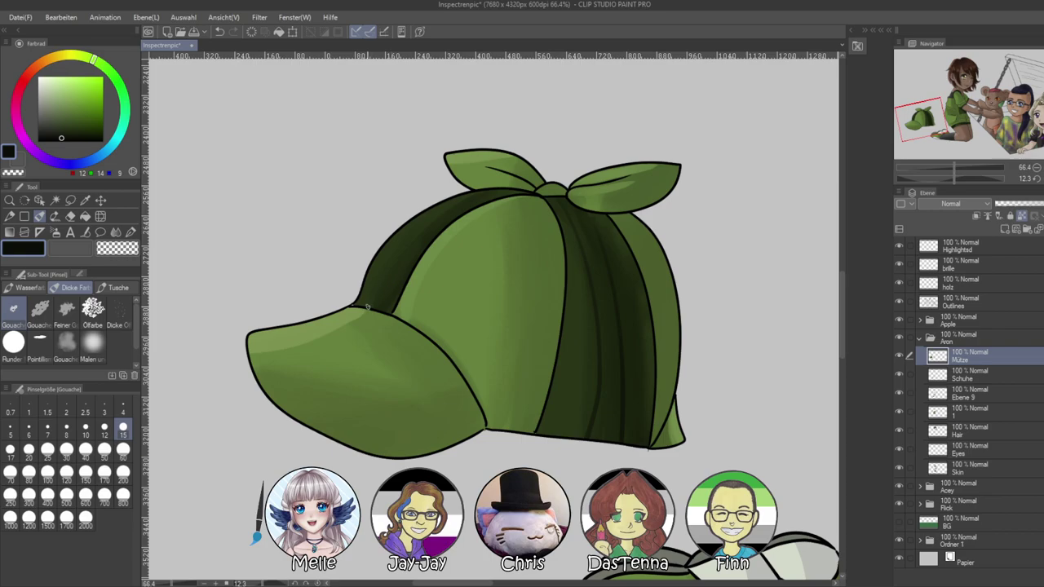
Add a new layer above Mütze and clip it to the layer below
left_click_drag(954, 178, 939, 181)
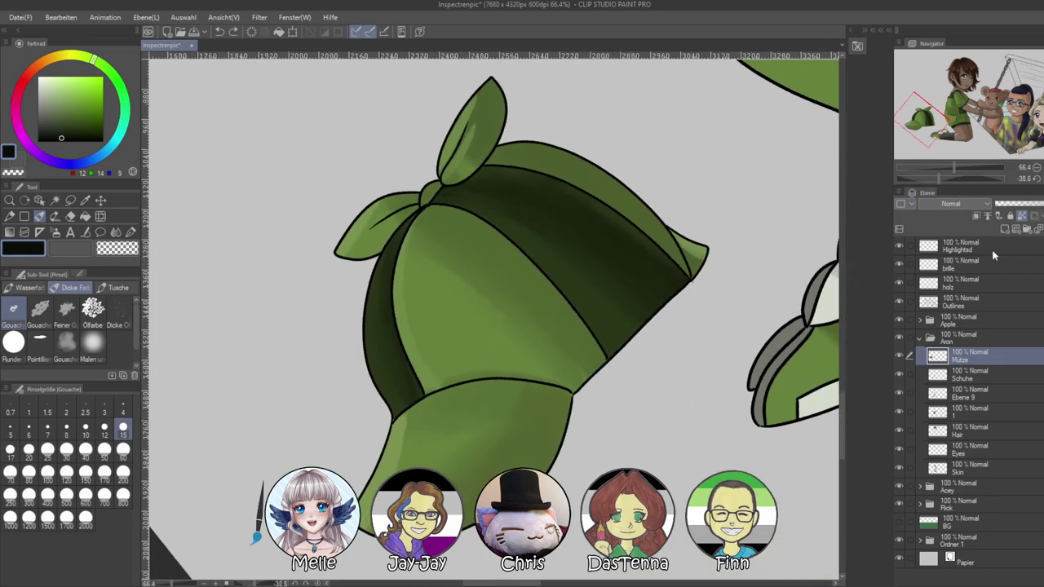
left_click(1004, 231)
left_click(977, 217)
Draw a near-black lengthwise line down the large dark panel with the textured pen at size 12
mouse_move(955, 171)
left_mouse_down()
mouse_move(968, 168)
mouse_move(950, 185)
left_mouse_up()
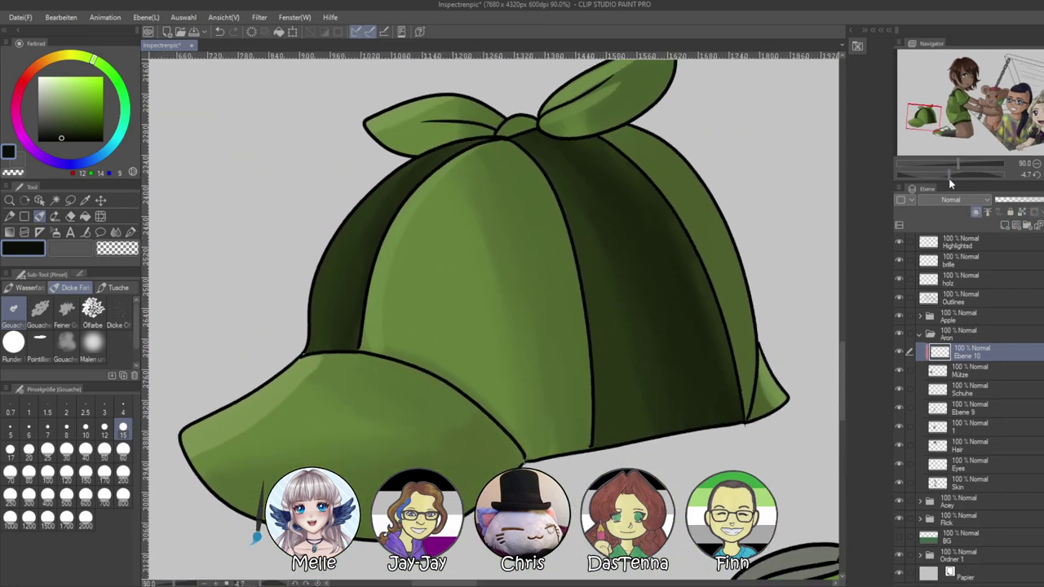
left_click(131, 232)
left_click(92, 307)
left_click(13, 343)
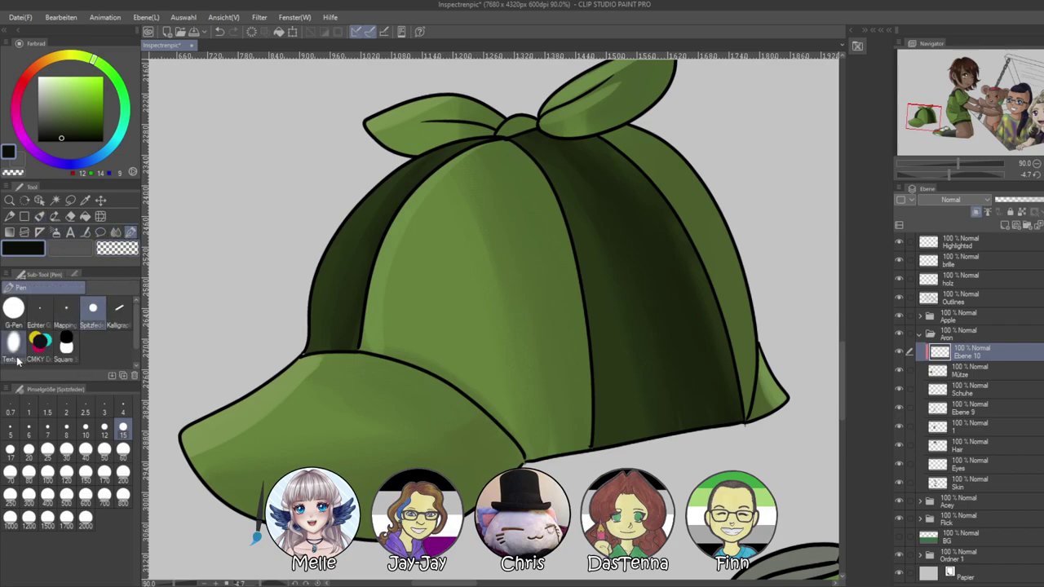
left_click_drag(520, 132, 632, 440)
key("ctrl+z")
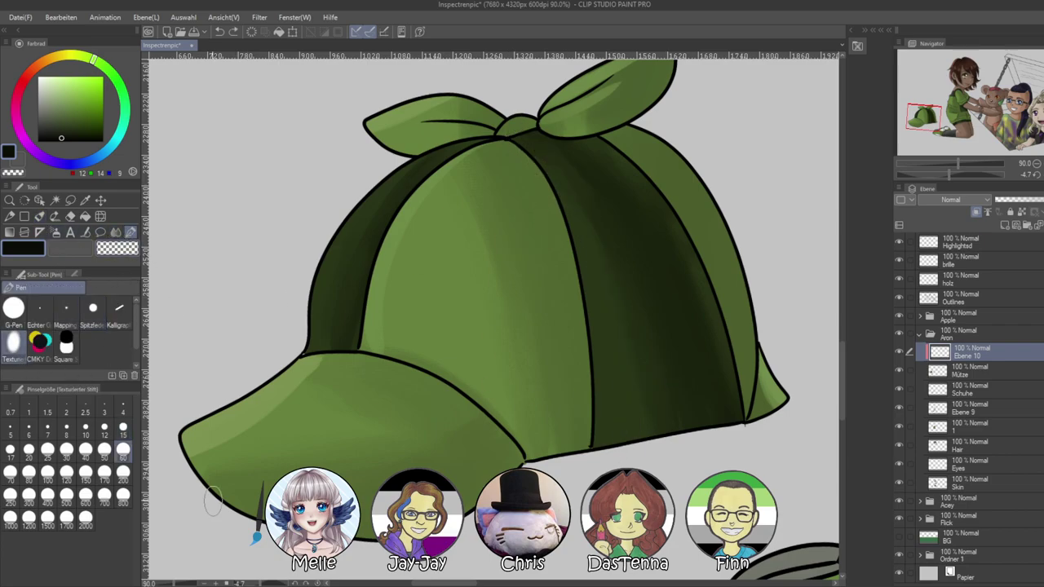
left_click(104, 430)
left_click_drag(516, 128, 633, 440)
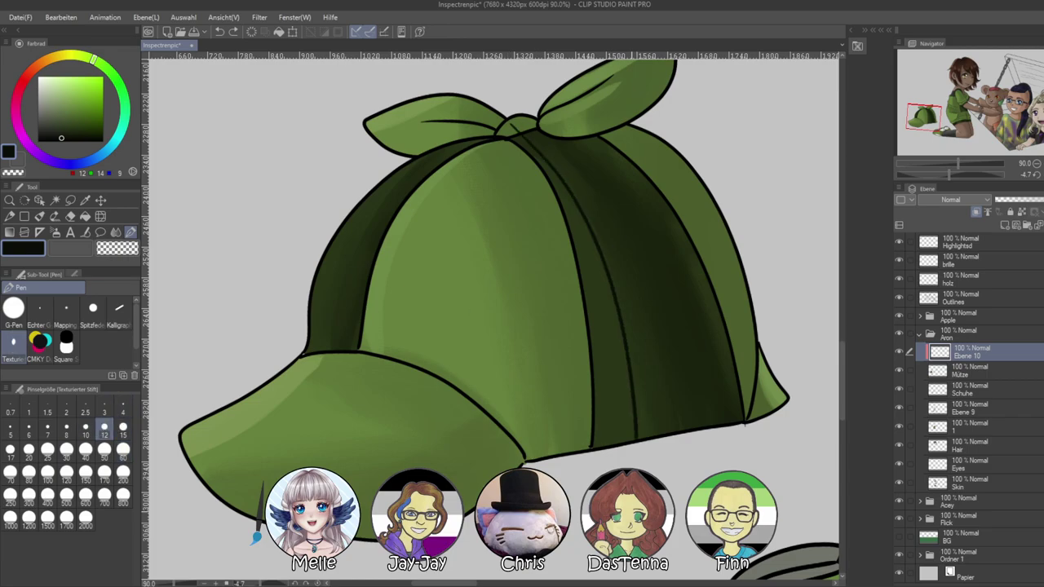
Draw further lengthwise lines following the curve of the large dark panel and the narrow front panel
left_click_drag(556, 124, 700, 370)
key("ctrl+z")
left_click_drag(543, 124, 693, 426)
left_click_drag(581, 120, 709, 404)
mouse_move(471, 136)
left_mouse_down()
mouse_move(336, 295)
mouse_move(333, 406)
left_mouse_up()
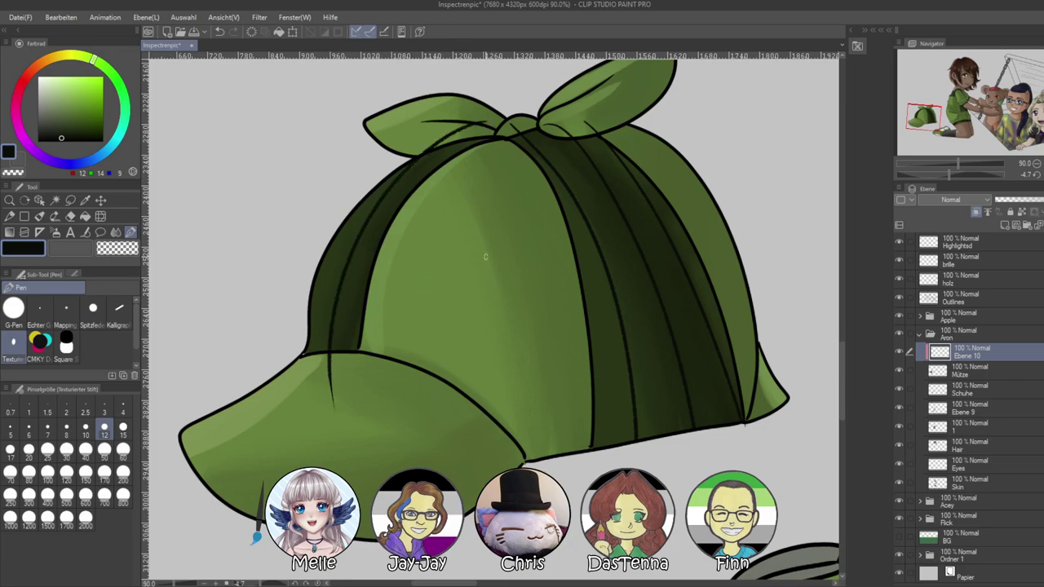
Draw curved crosswise lines over both dark panels to complete the checked pattern
left_click_drag(577, 414, 756, 364)
left_click_drag(573, 357, 752, 326)
key("ctrl+z")
left_click_drag(557, 301, 724, 288)
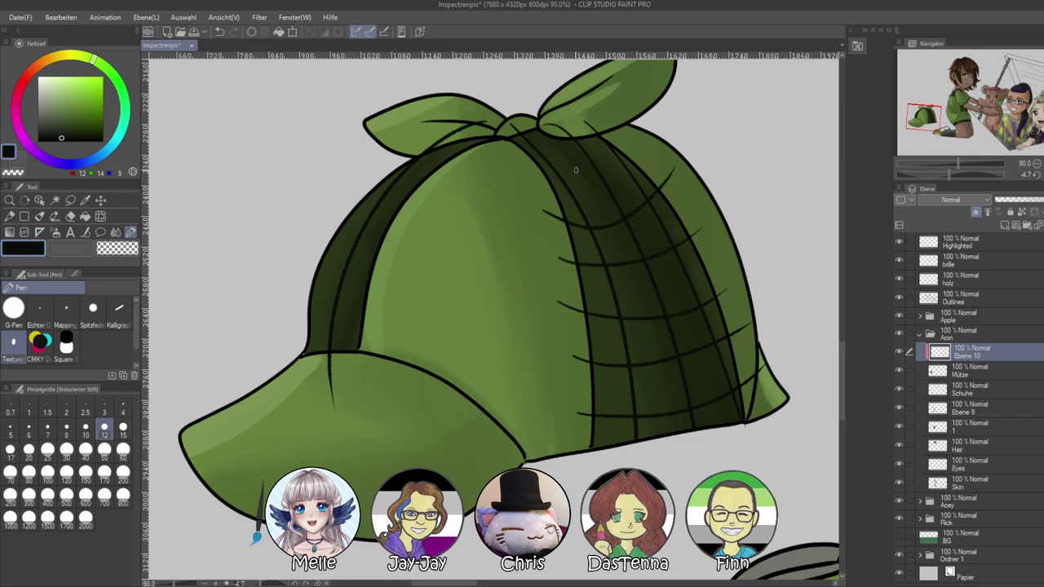
key("ctrl+z")
left_click_drag(540, 190, 666, 175)
left_click_drag(521, 163, 639, 130)
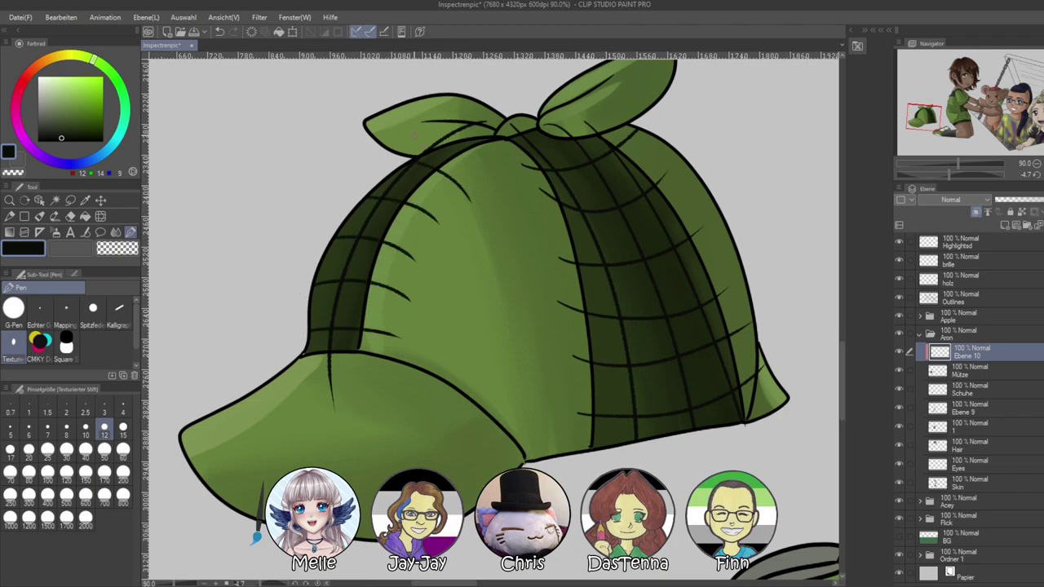
Auto-select the light green cap and bow areas from the Outlines layer, delete the overhanging check lines on Ebene 10, and deselect
left_click_drag(949, 175, 941, 174)
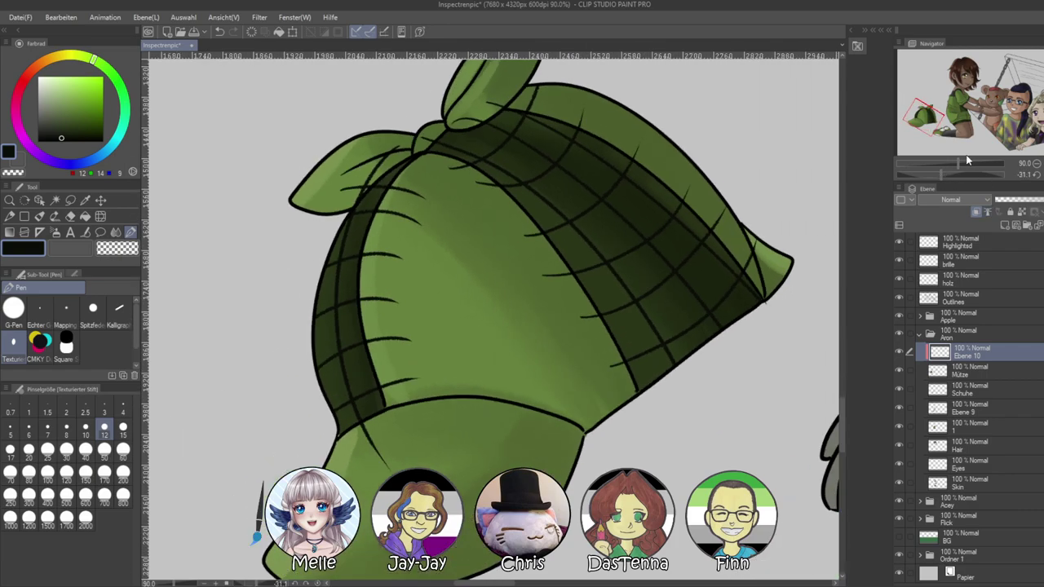
left_click(966, 163)
left_click_drag(806, 288, 827, 374)
left_click(999, 298)
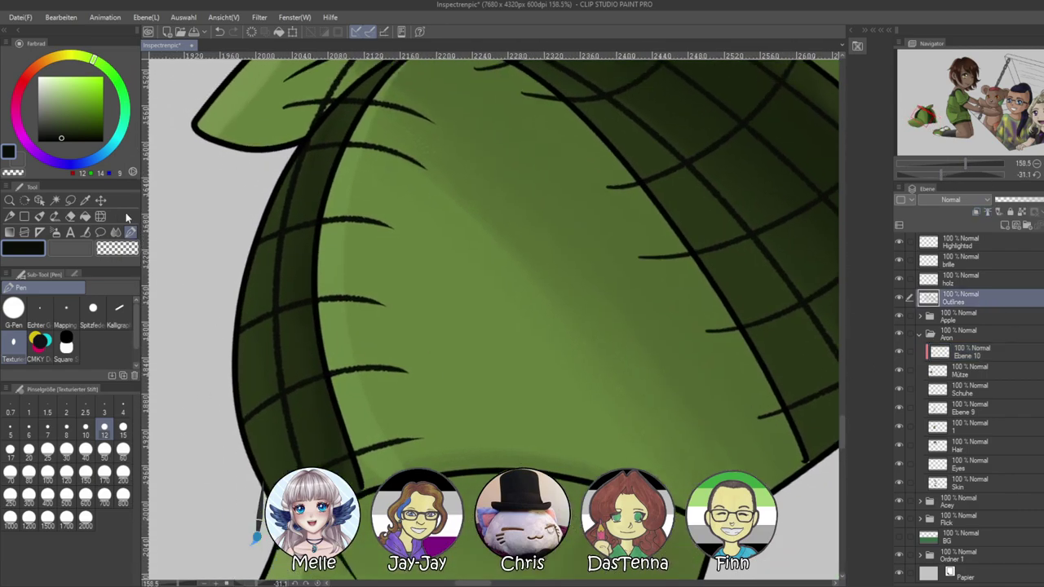
left_click(57, 201)
left_click(293, 114)
left_click(405, 147)
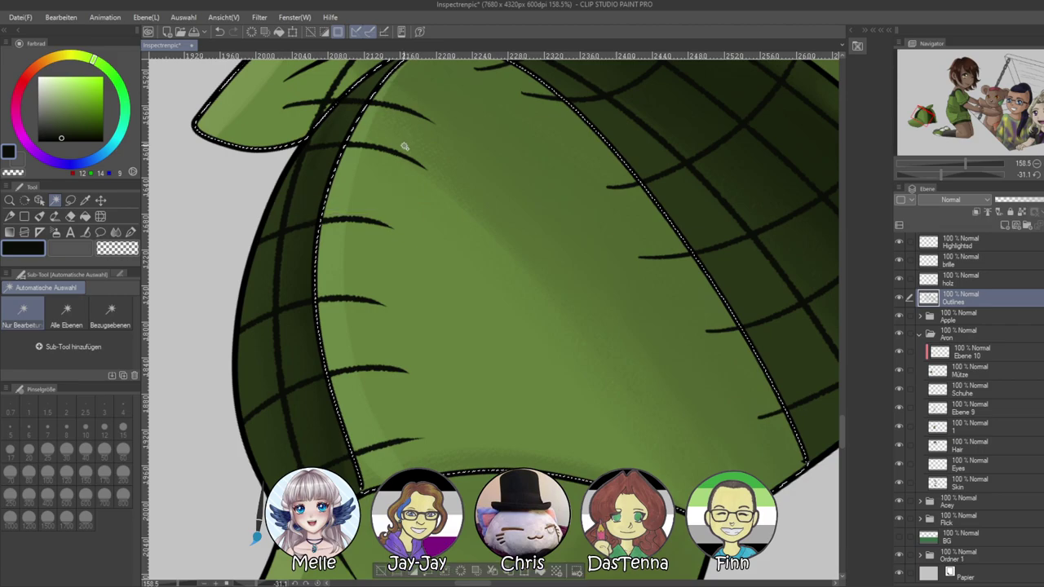
left_click_drag(450, 361, 458, 230)
left_click(410, 418)
left_click_drag(543, 179, 356, 466)
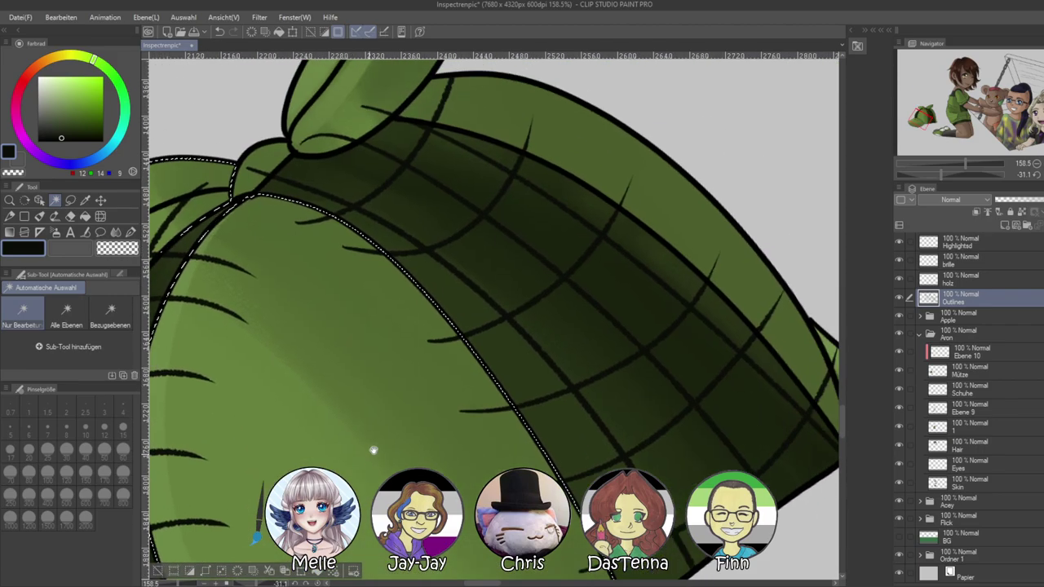
left_click(491, 117)
left_click(356, 130)
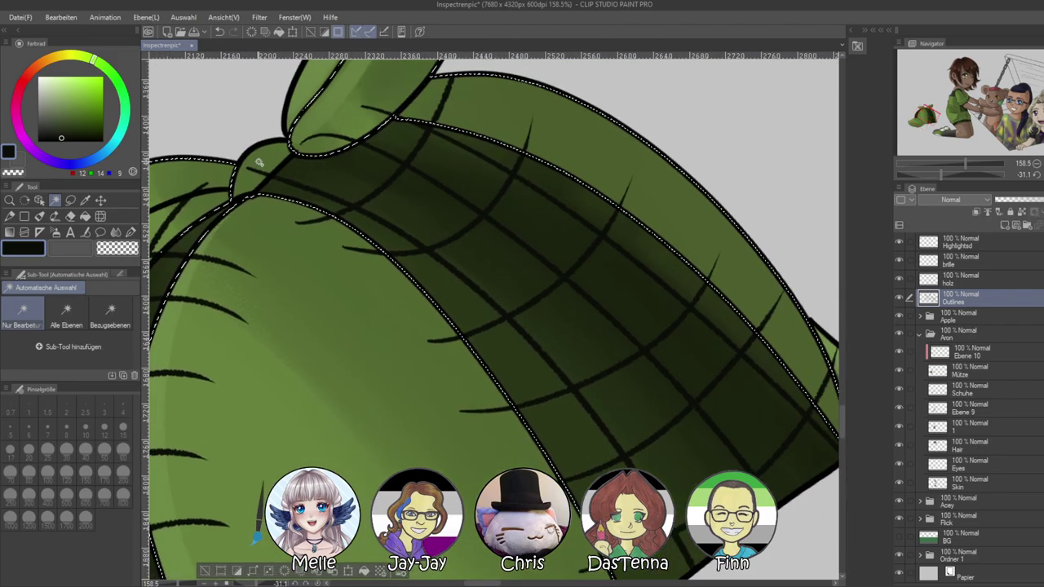
left_click(958, 353)
key("ctrl+d")
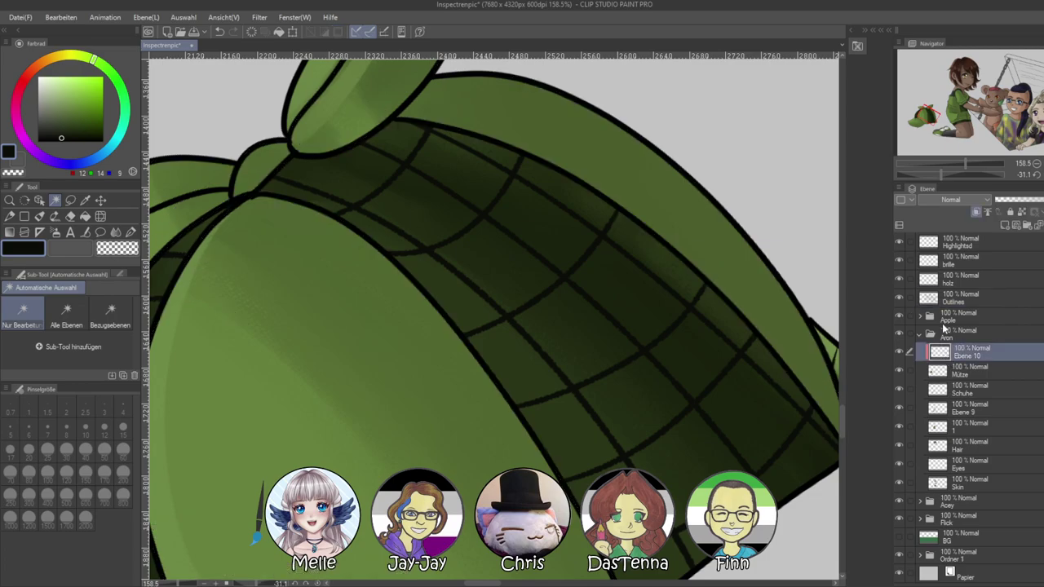
Return to the upright view of the whole illustration and show the green BG layer
key("ctrl+at")
left_click_drag(963, 163, 931, 163)
left_click_drag(658, 272, 546, 275)
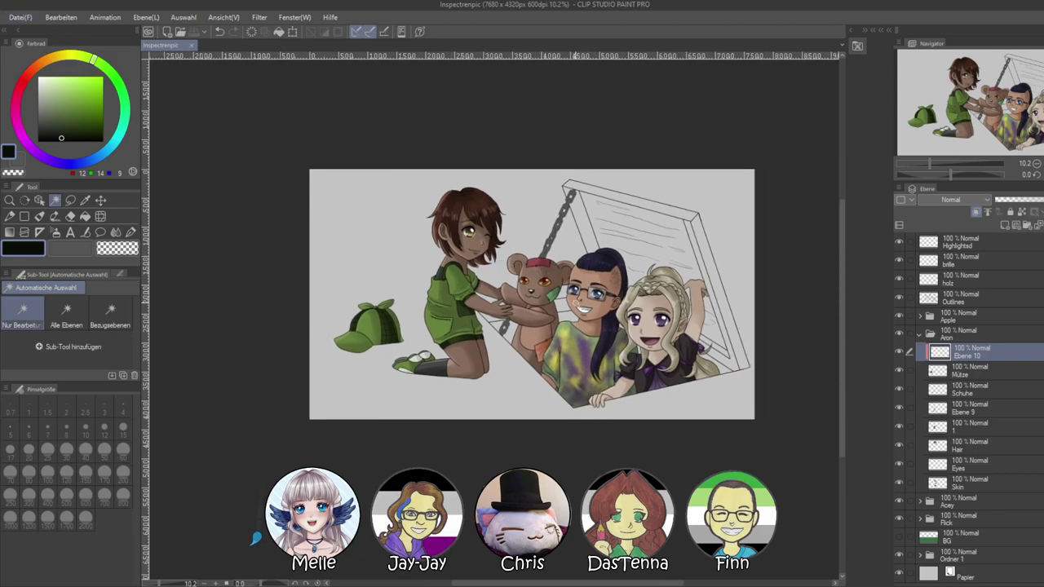
scroll(534, 311, "up", 1)
left_click(900, 538)
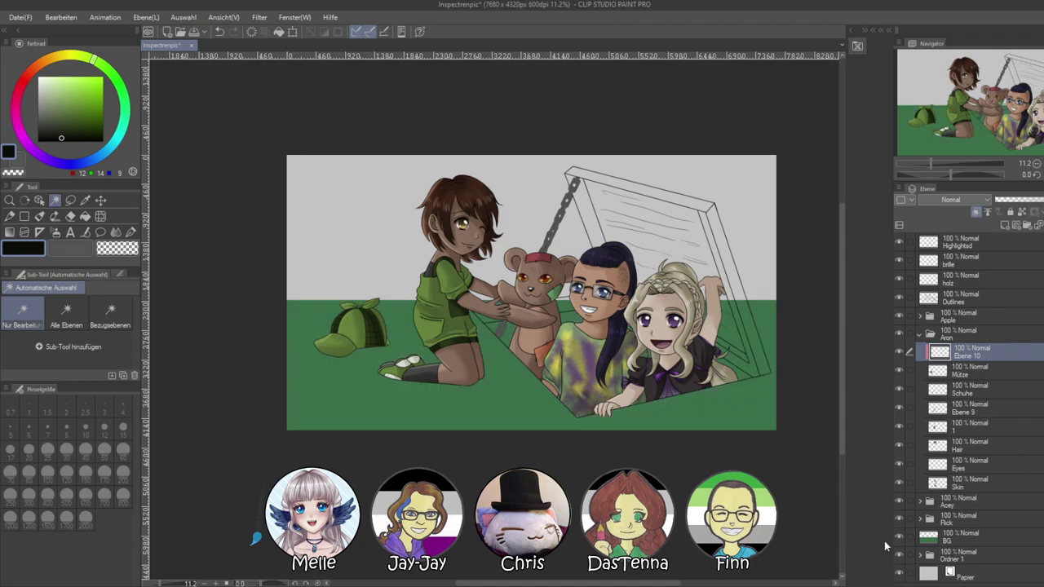
Create a layer named BG2 directly above Ordner 1 and fill it with teal (RGB 83, 159, 154)
left_click(971, 557)
left_click(1005, 226)
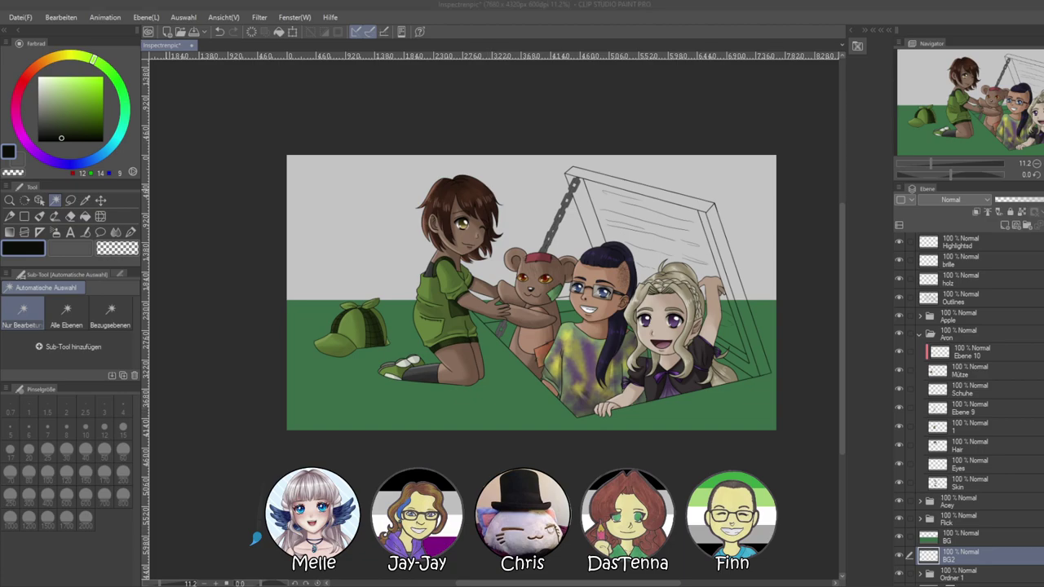
left_click(116, 143)
left_click(71, 100)
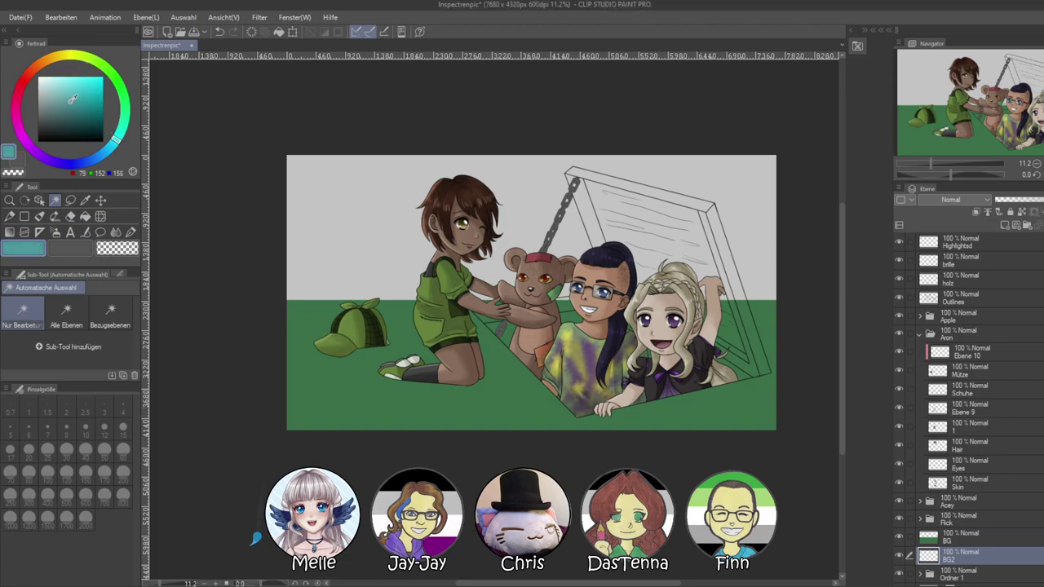
key("alt+BackSpace")
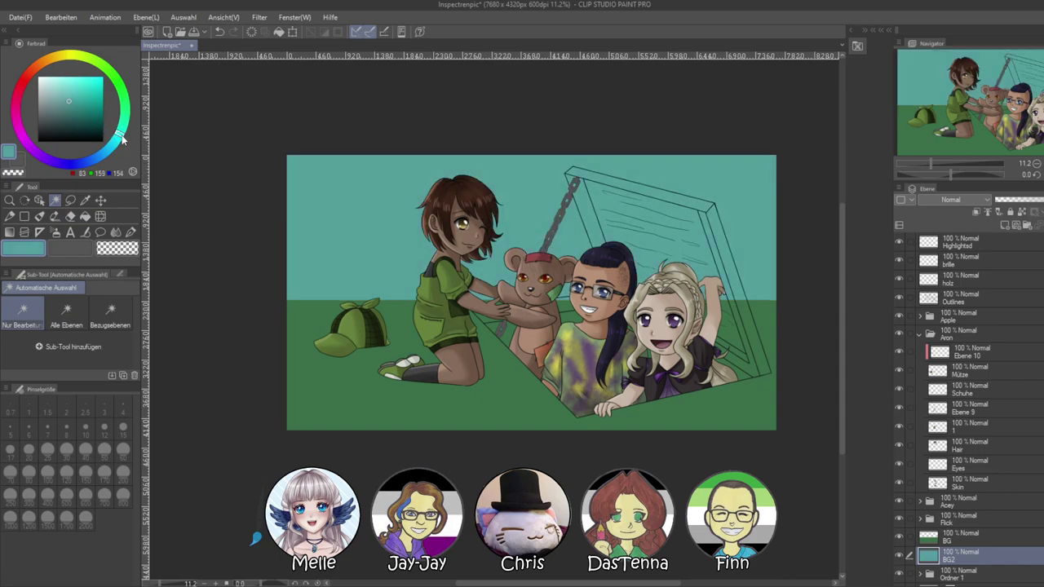
Paint dark teal clouds across the whole sky on the BG2 layer with the fluffy watercolour cloud brush at size 1500
scroll(485, 151, "down", 4)
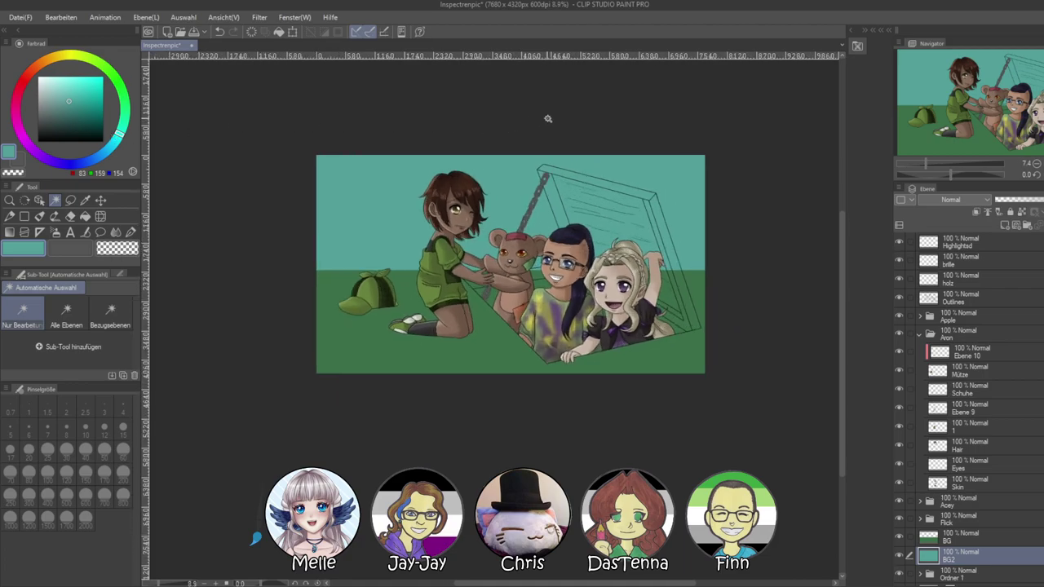
scroll(545, 155, "up", 5)
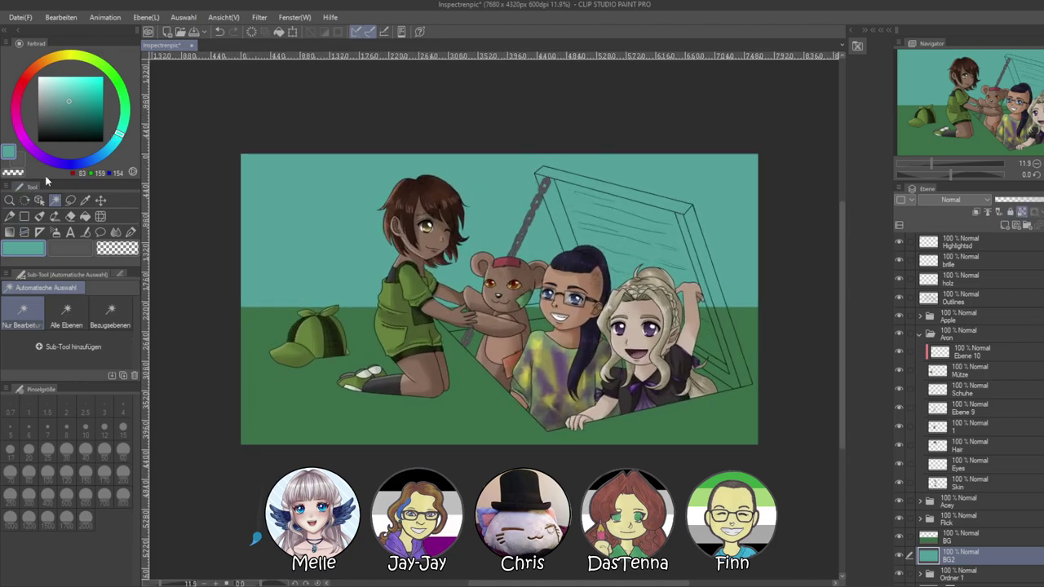
left_click(79, 120)
left_click(57, 232)
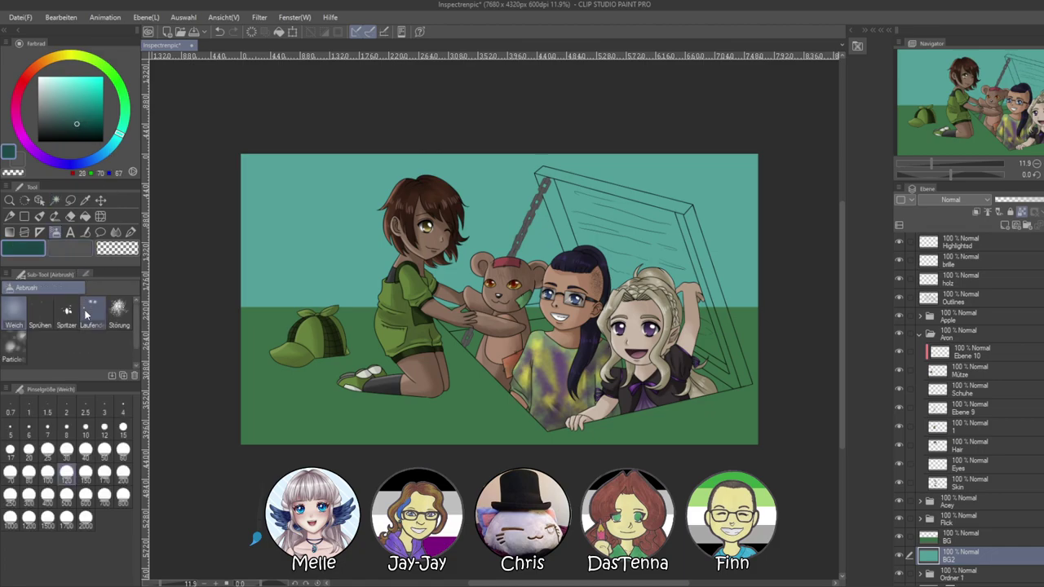
left_click(55, 216)
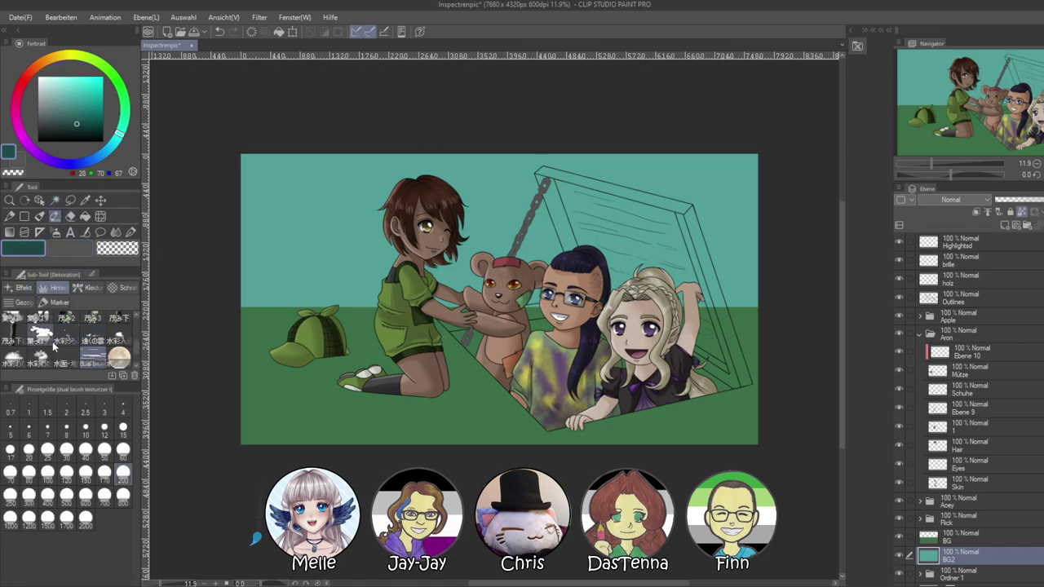
mouse_move(287, 296)
left_mouse_down()
mouse_move(218, 312)
mouse_move(377, 307)
mouse_move(408, 321)
mouse_move(435, 314)
mouse_move(394, 284)
mouse_move(581, 272)
mouse_move(612, 250)
mouse_move(682, 241)
mouse_move(718, 249)
mouse_move(607, 271)
mouse_move(664, 262)
mouse_move(714, 273)
left_mouse_up()
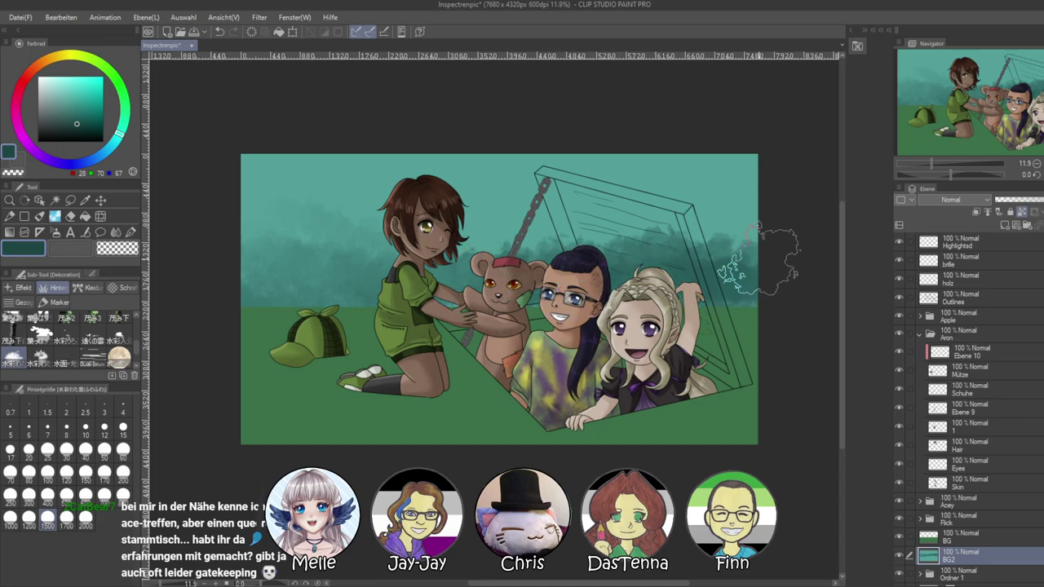
left_click_drag(950, 170, 927, 172)
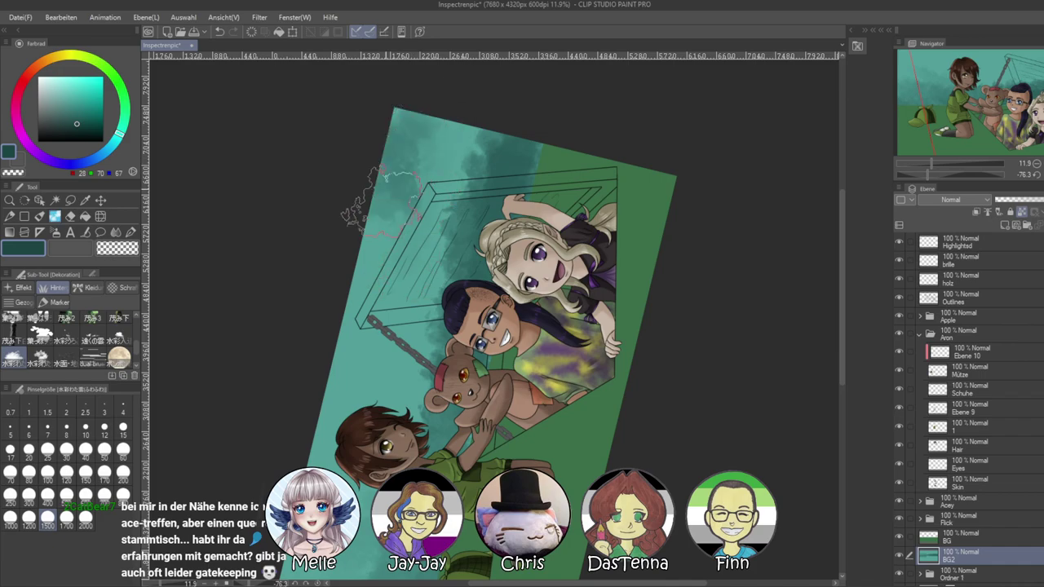
left_click_drag(390, 263, 365, 425)
left_click_drag(481, 121, 435, 350)
left_click_drag(335, 471, 398, 311)
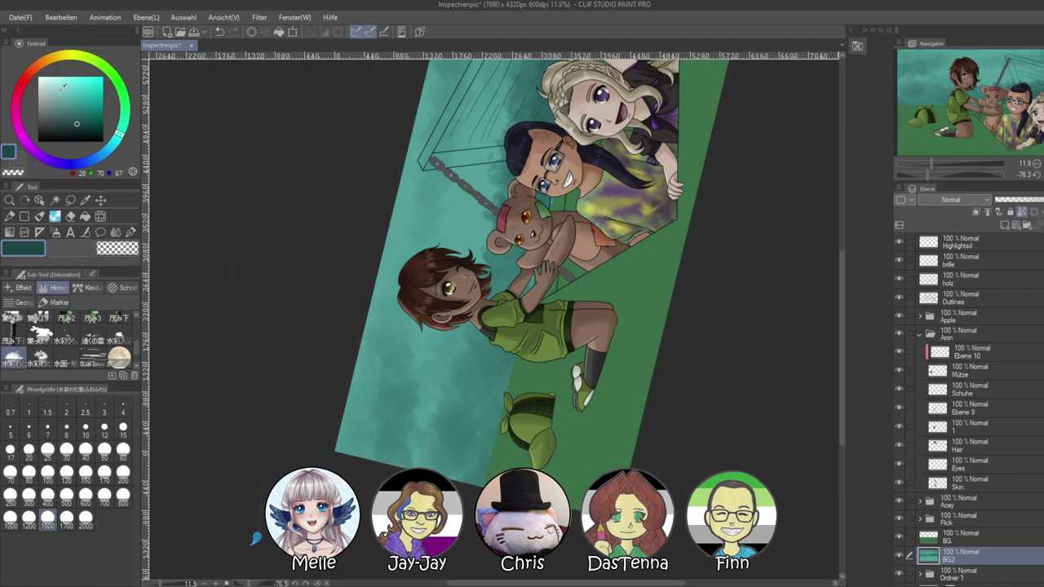
Turn the canvas upright, try white (RGB 255, 255, 255) cloud strokes with the same fluffy brush, and undo them
left_click_drag(64, 87, 37, 77)
left_click(1036, 175)
mouse_move(349, 244)
left_mouse_down()
mouse_move(371, 232)
mouse_move(391, 245)
mouse_move(383, 236)
mouse_move(506, 245)
left_mouse_up()
key("ctrl+z")
key("ctrl+z")
key("ctrl+z")
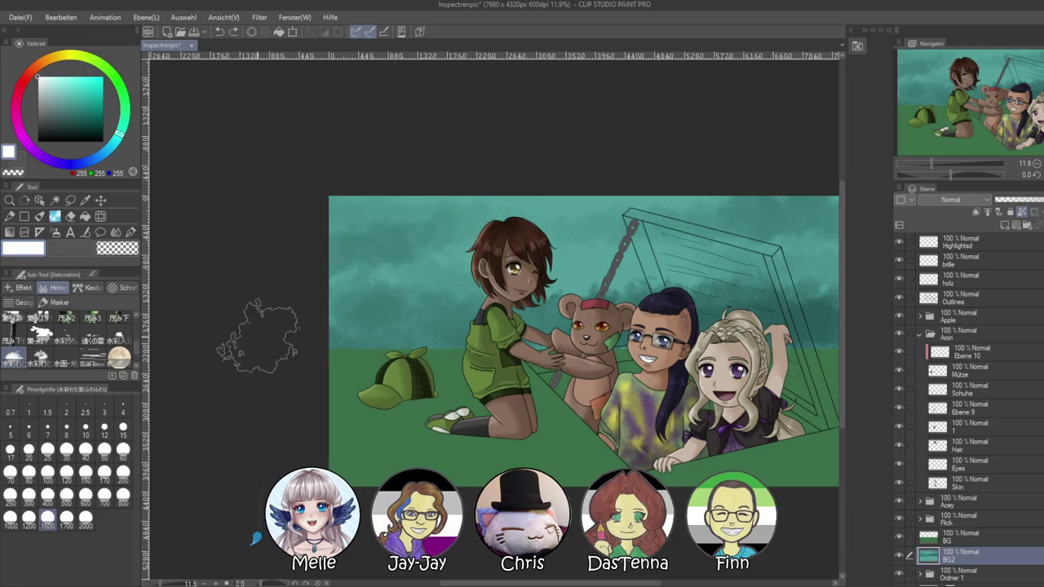
Paint white clouds across the upper sky on BG2 with the neighbouring watercolour cloud brush at size 1500
left_click(39, 356)
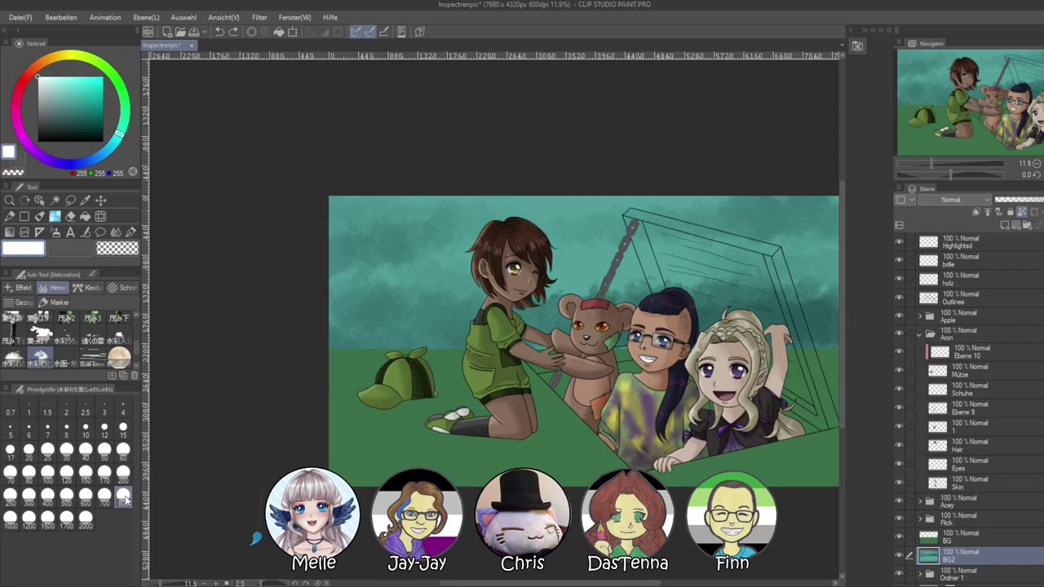
left_click(47, 519)
mouse_move(358, 245)
left_mouse_down()
mouse_move(396, 232)
mouse_move(412, 245)
mouse_move(375, 241)
mouse_move(505, 253)
mouse_move(351, 232)
mouse_move(346, 243)
left_mouse_up()
mouse_move(586, 242)
left_mouse_down()
mouse_move(641, 217)
mouse_move(600, 234)
mouse_move(601, 222)
mouse_move(699, 225)
left_mouse_up()
left_click_drag(729, 269, 566, 267)
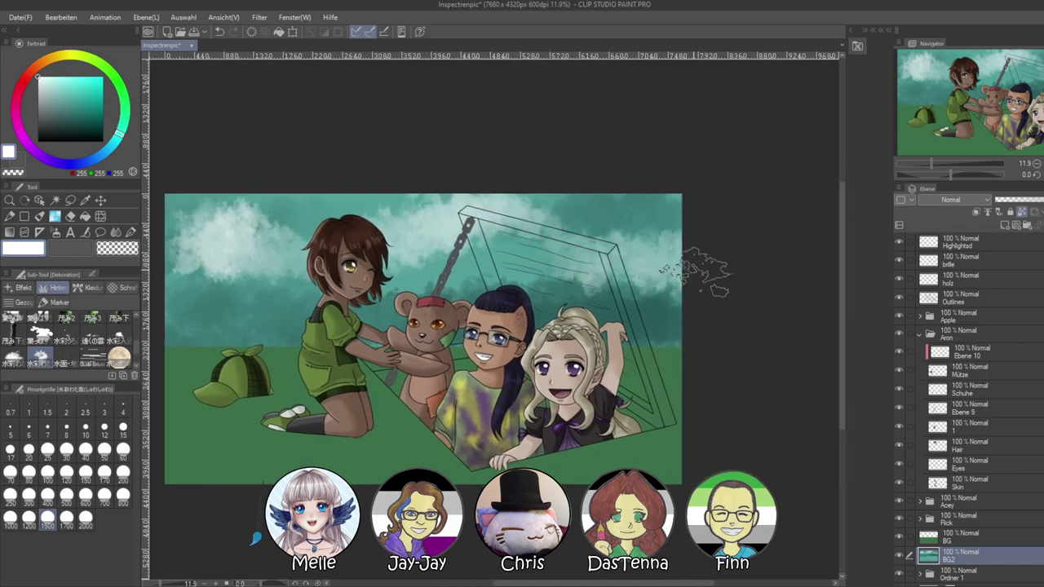
Add very dark teal (RGB 13, 50, 48) clouds low above the horizon and undo the last stroke
left_click_drag(425, 357, 555, 365)
left_click(86, 128)
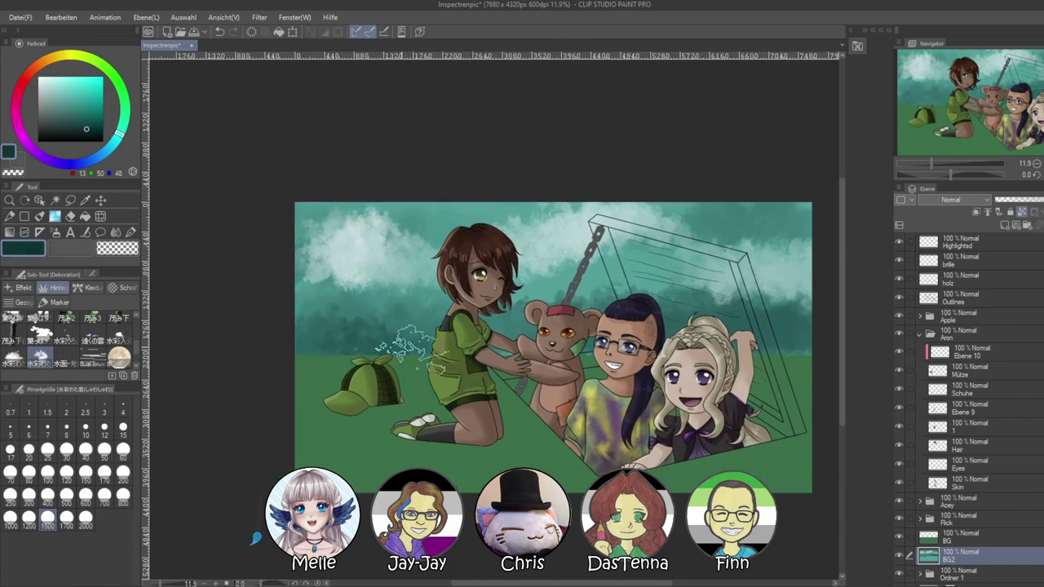
left_click_drag(515, 352, 693, 333)
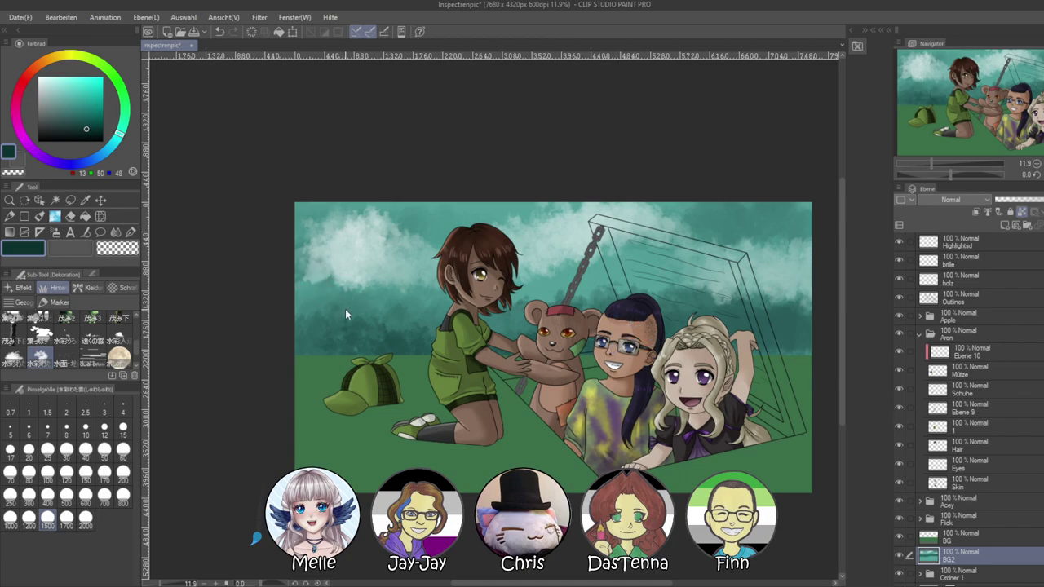
key("ctrl+z")
Create a new layer directly above the green BG layer
mouse_move(929, 162)
left_mouse_down()
mouse_move(917, 163)
mouse_move(936, 163)
left_mouse_up()
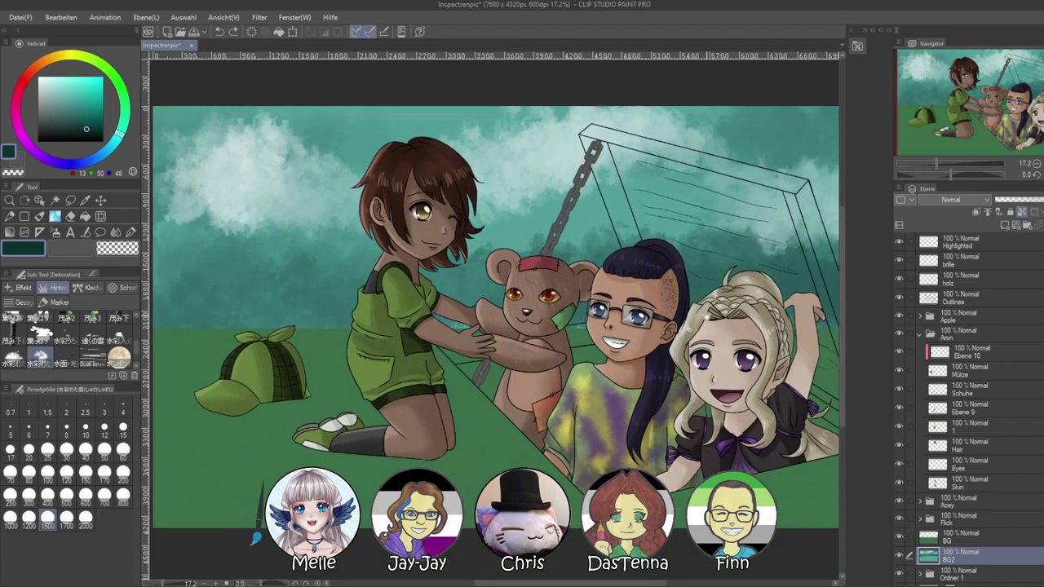
left_click(989, 94)
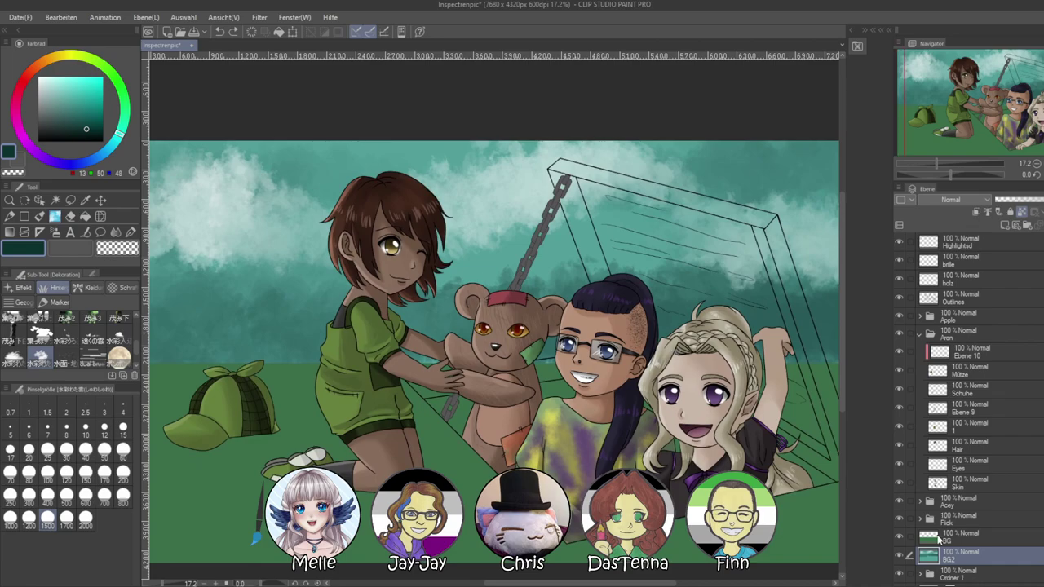
left_click(938, 540)
left_click(1006, 226)
Try a row of bushes along the horizon on Ebene 11 with the 茂み3 brush at size 1000, and undo it
scroll(645, 386, "down", 2)
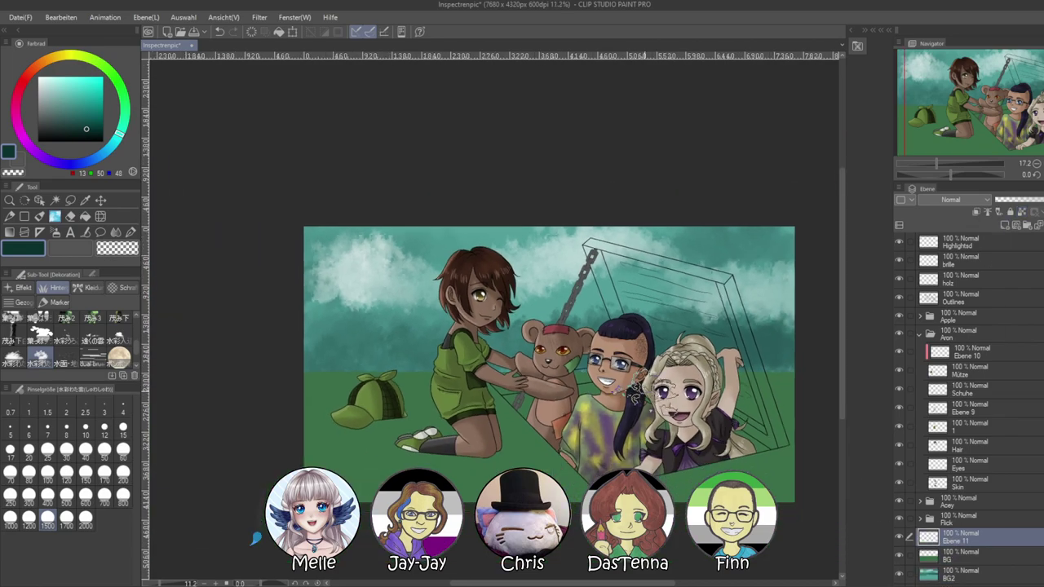
scroll(86, 330, "up", 1)
left_click(91, 327)
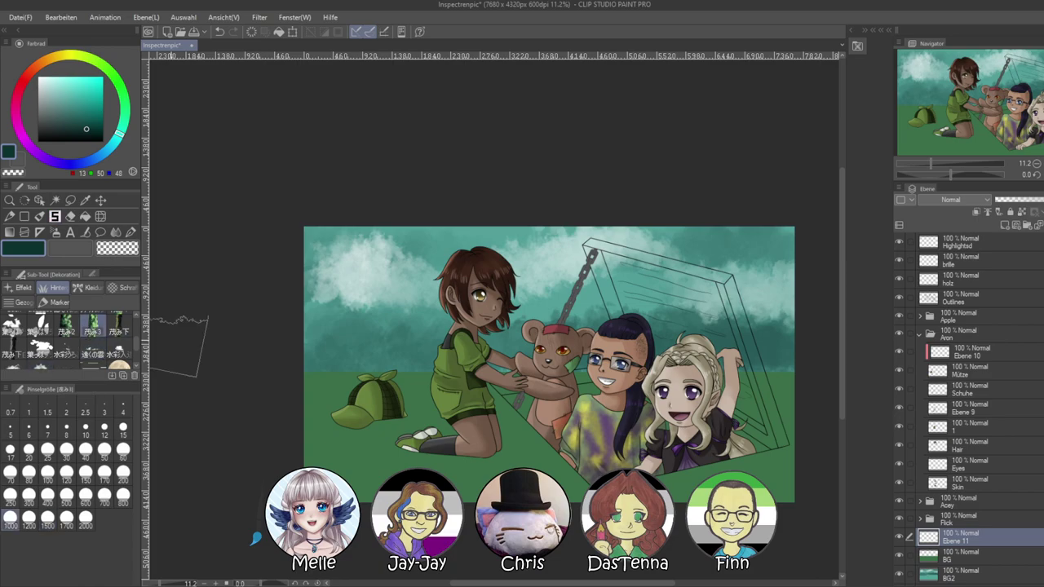
left_click_drag(269, 383, 811, 381)
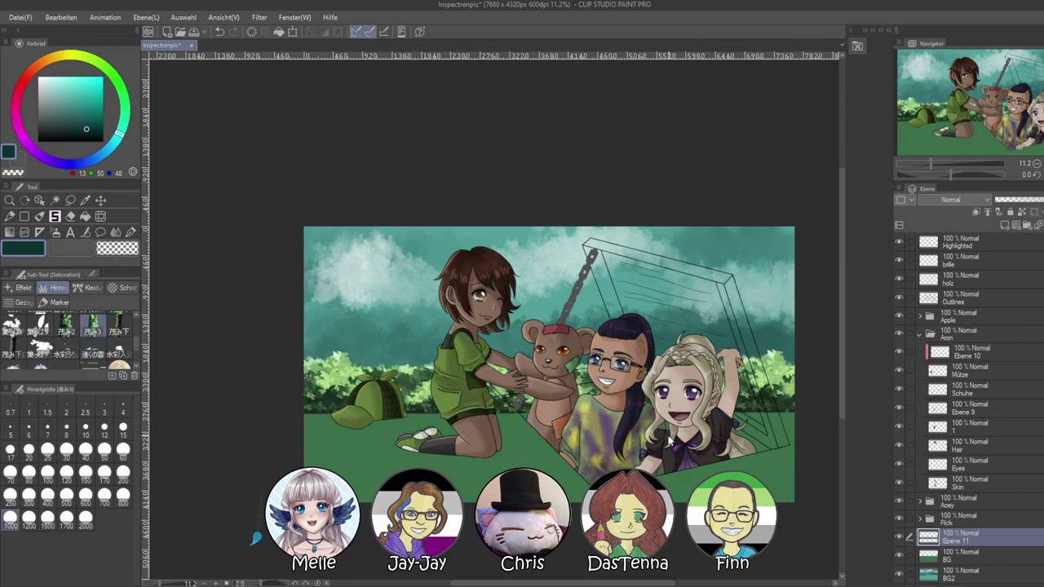
key("ctrl+z")
Try a row of bushes with the 茂み2 brush at size 2000, shift it upward, and undo both the move and the bushes
left_click(68, 326)
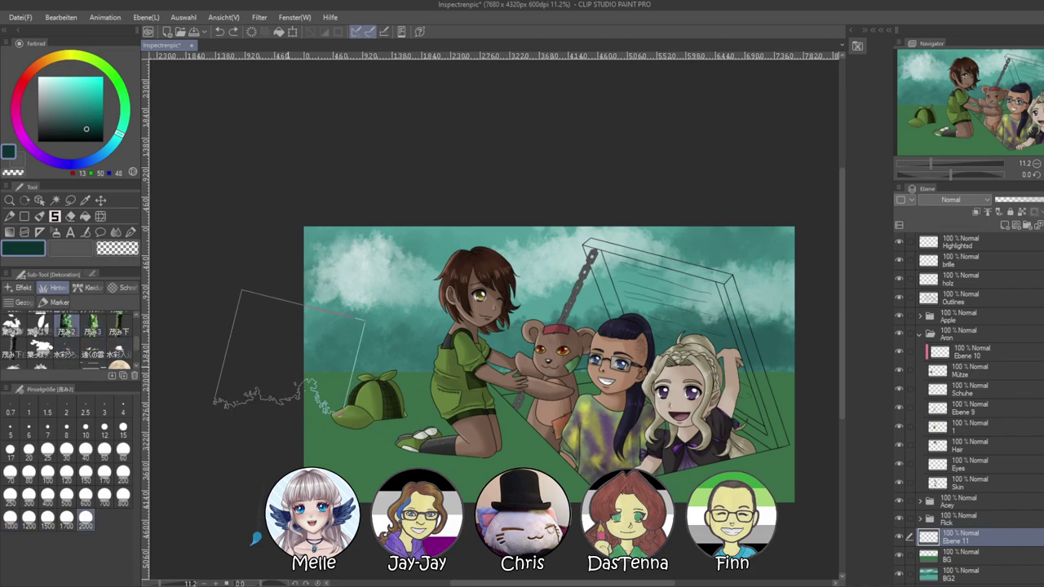
left_click_drag(279, 379, 807, 384)
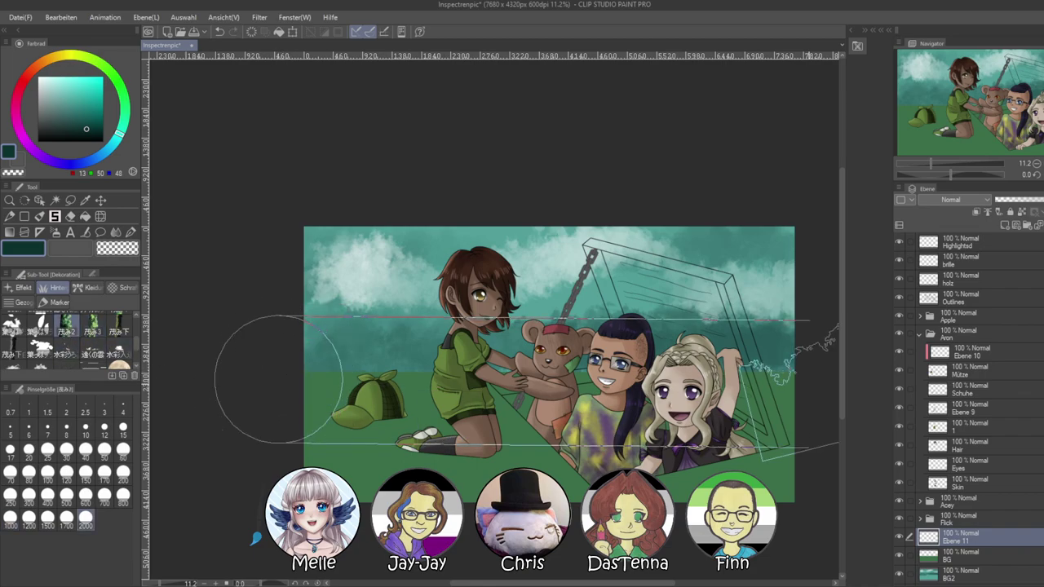
left_click(99, 200)
left_click_drag(399, 404, 387, 354)
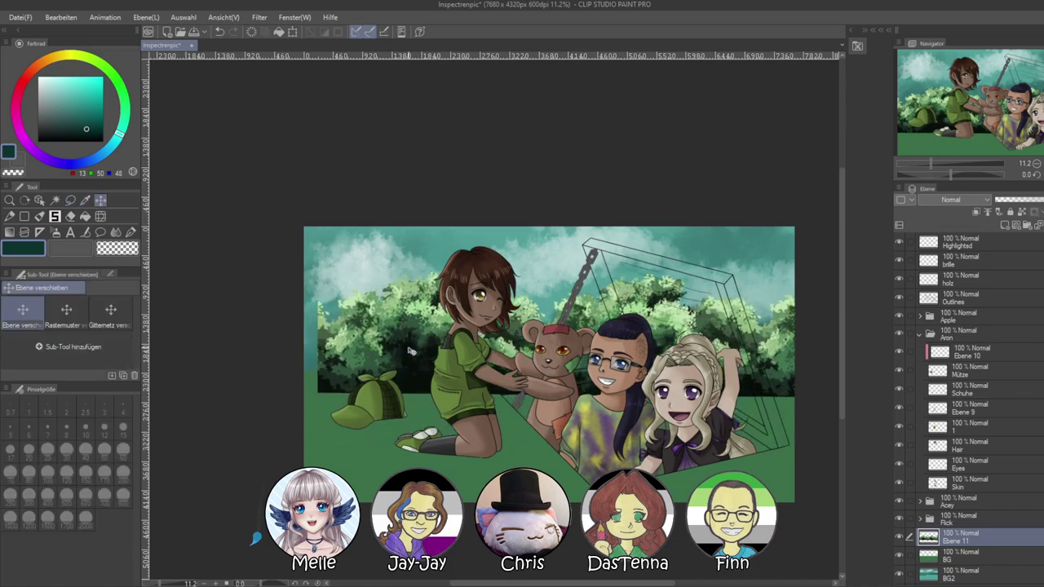
key("ctrl+z")
key("ctrl+z")
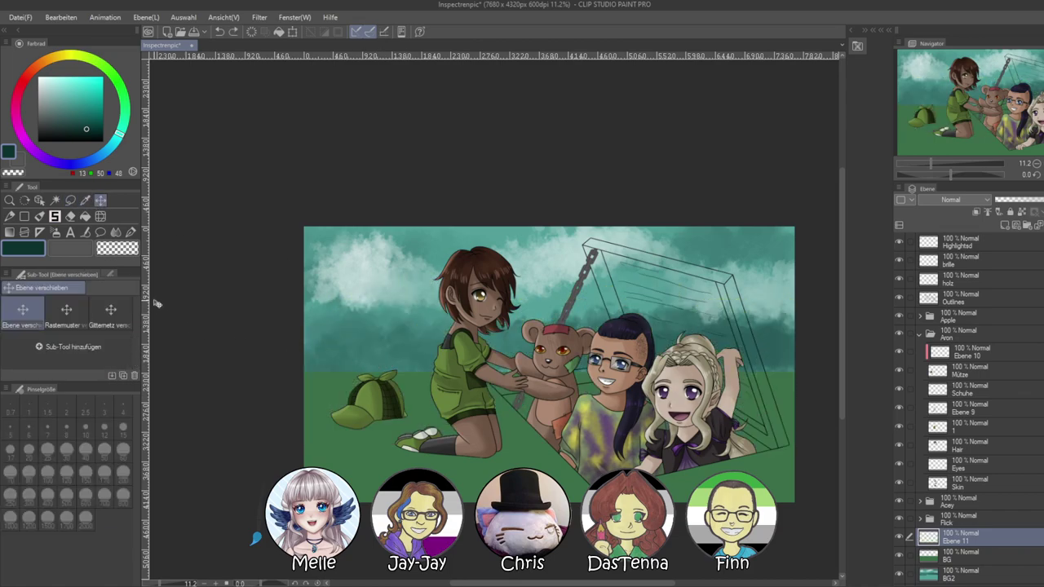
Draw a straight row of bushes across the full canvas width with the 茂み2 brush at size 2000 and nudge the layer slightly
left_click(54, 216)
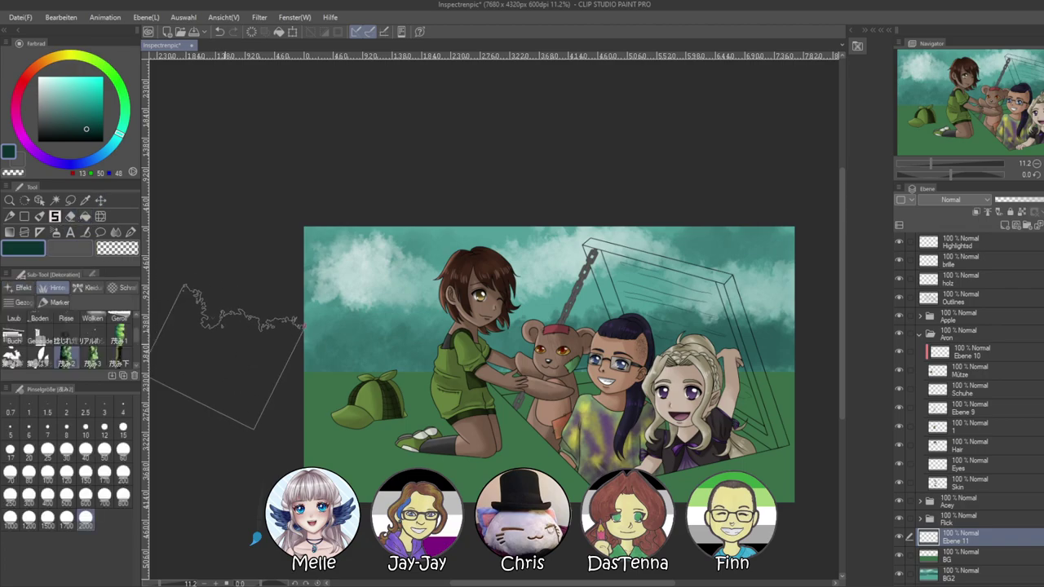
left_click(823, 344, "shift")
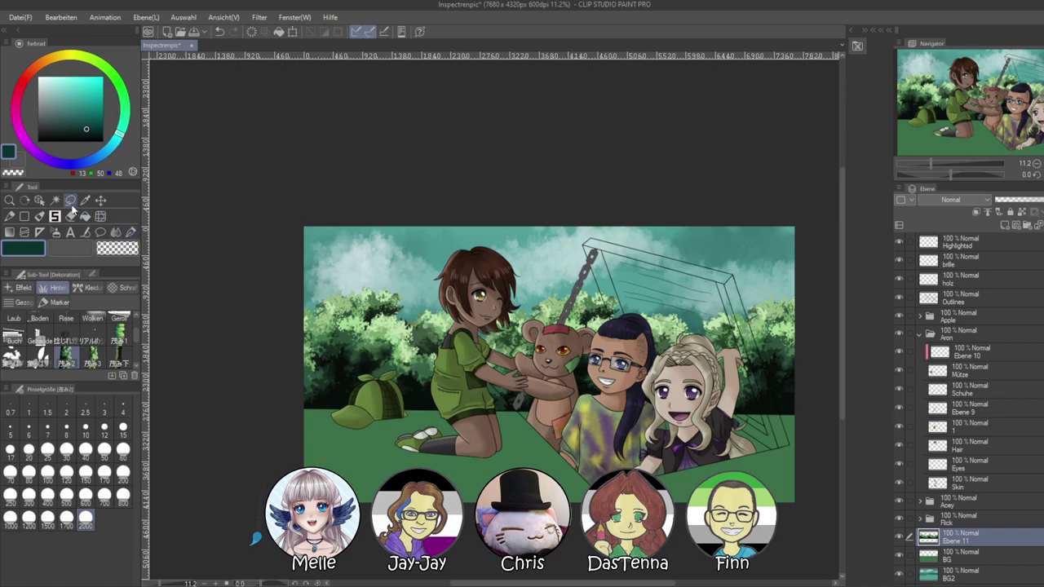
left_click(98, 200)
left_click_drag(334, 351, 330, 352)
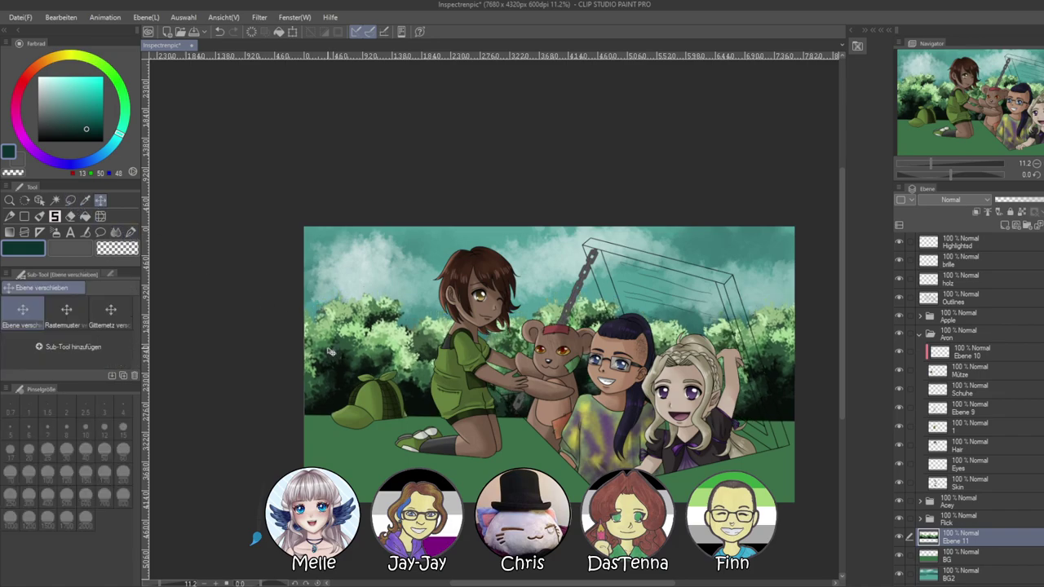
Widen the bush row slightly past both canvas edges, rotate it minimally, and raise it so its base sits around the horizon
key("ctrl+t")
left_click_drag(522, 193, 522, 193)
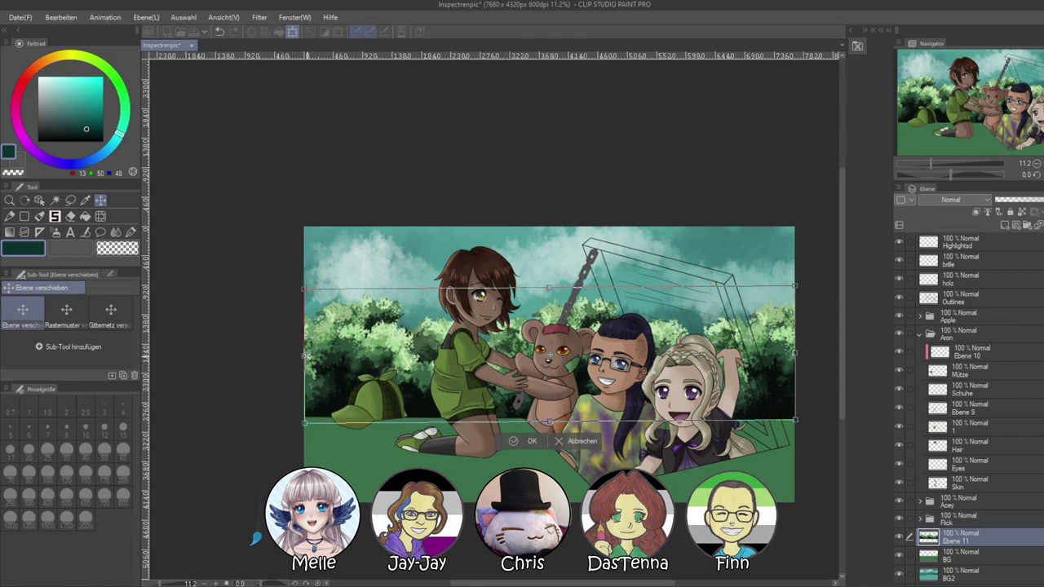
left_click_drag(304, 355, 297, 355)
left_click_drag(794, 351, 801, 352)
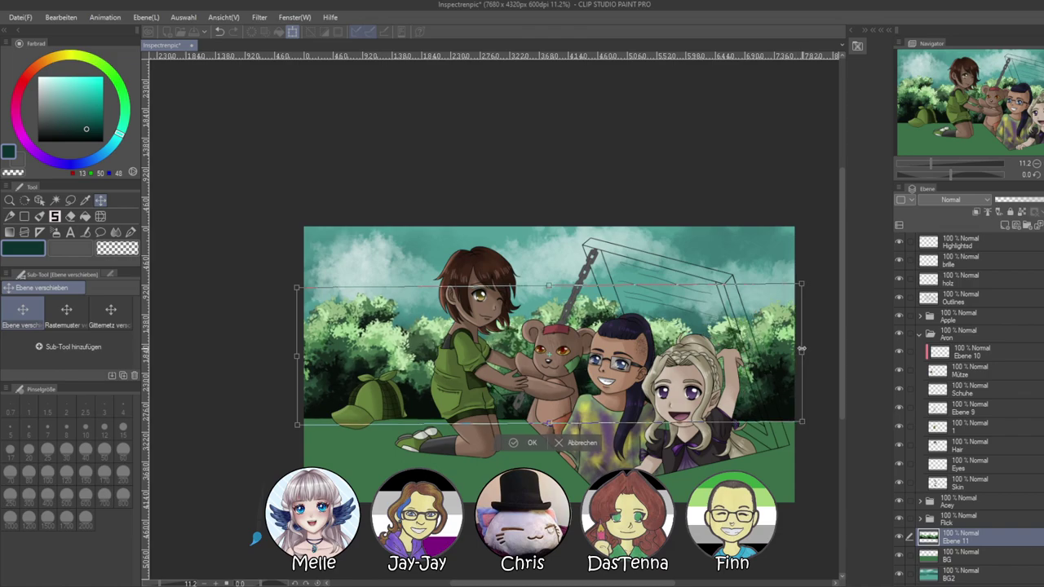
left_click_drag(816, 288, 816, 286)
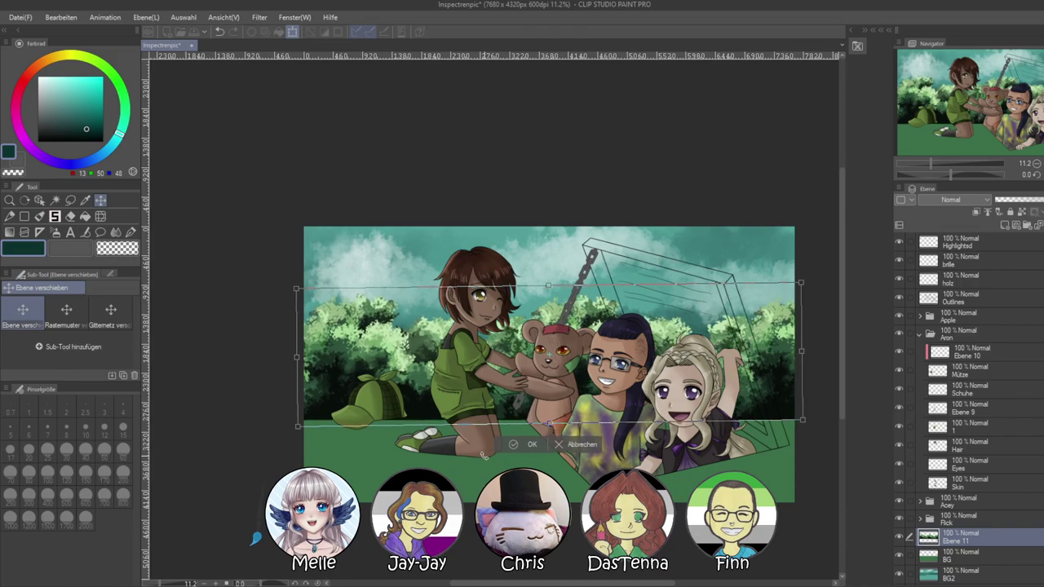
left_click(517, 445)
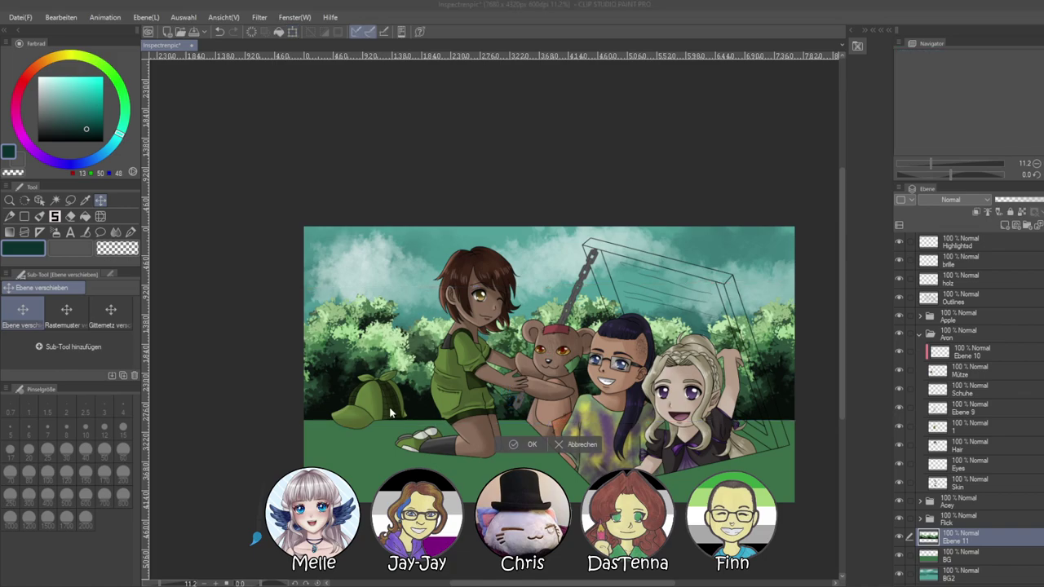
left_click_drag(433, 356, 432, 315)
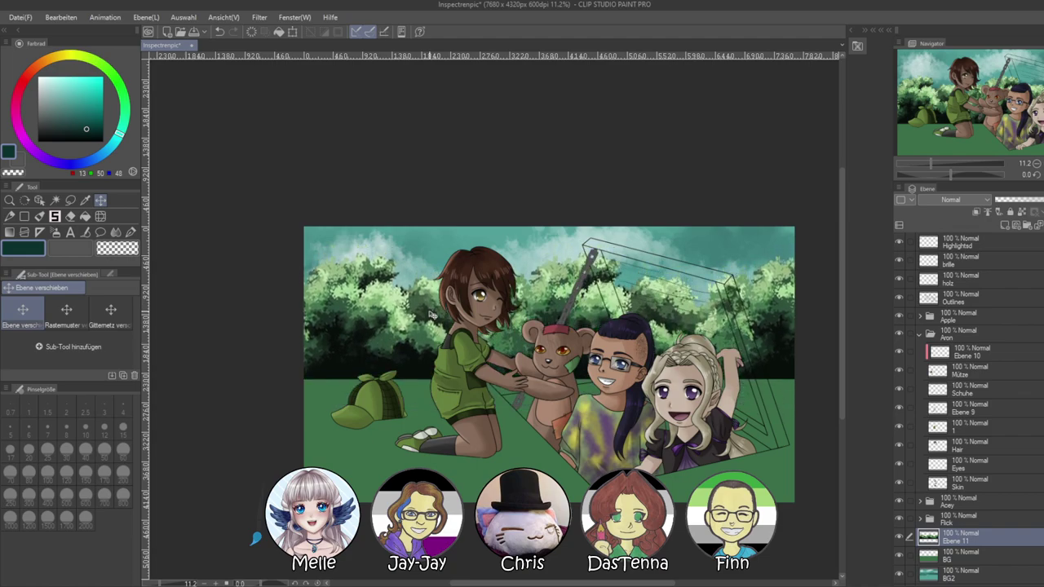
Fill the BG2 layer with light turquoise (RGB 147, 232, 227) as a plain sky
left_click(989, 576)
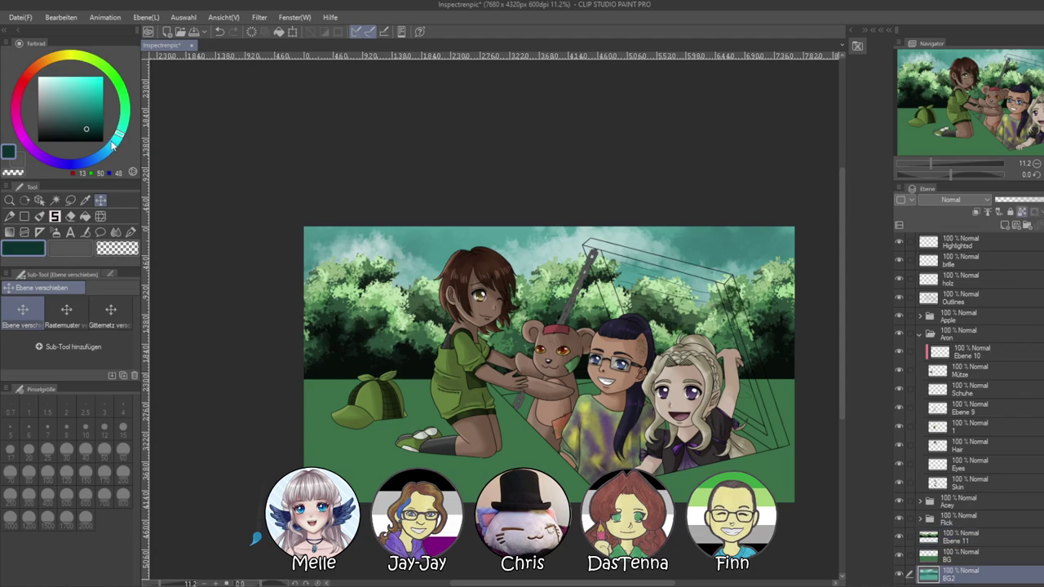
left_click(72, 83)
key("alt+Delete")
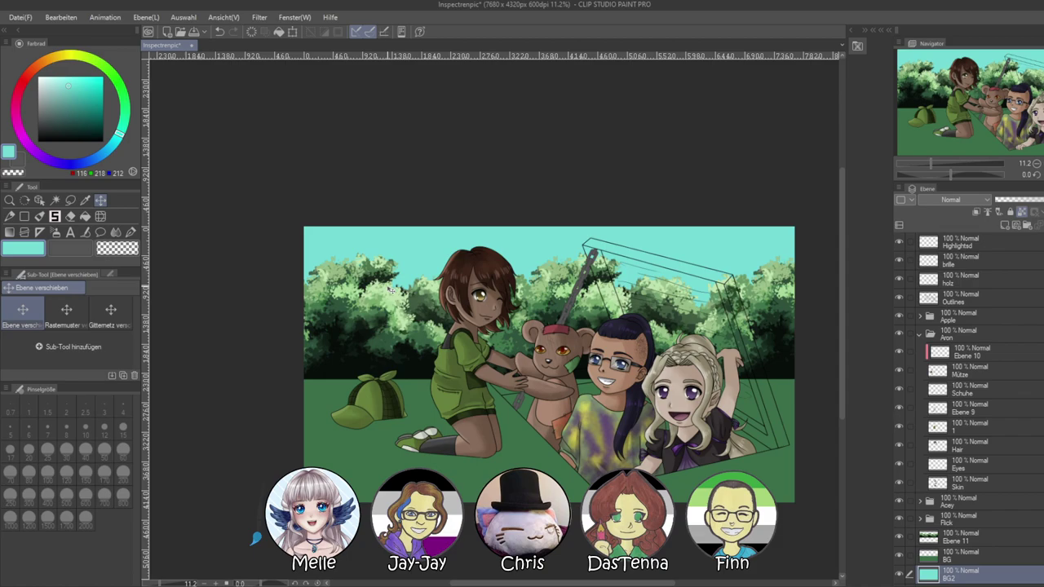
left_click(66, 79)
key("alt+BackSpace")
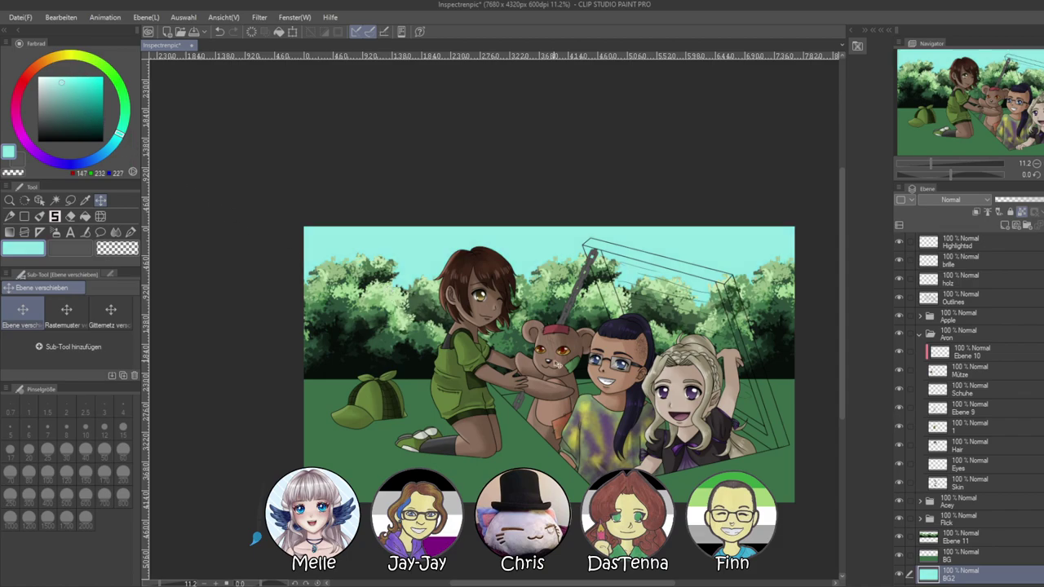
Create a new layer between the green BG layer and the bush layer Ebene 11
scroll(483, 341, "down", 1)
scroll(507, 345, "up", 1)
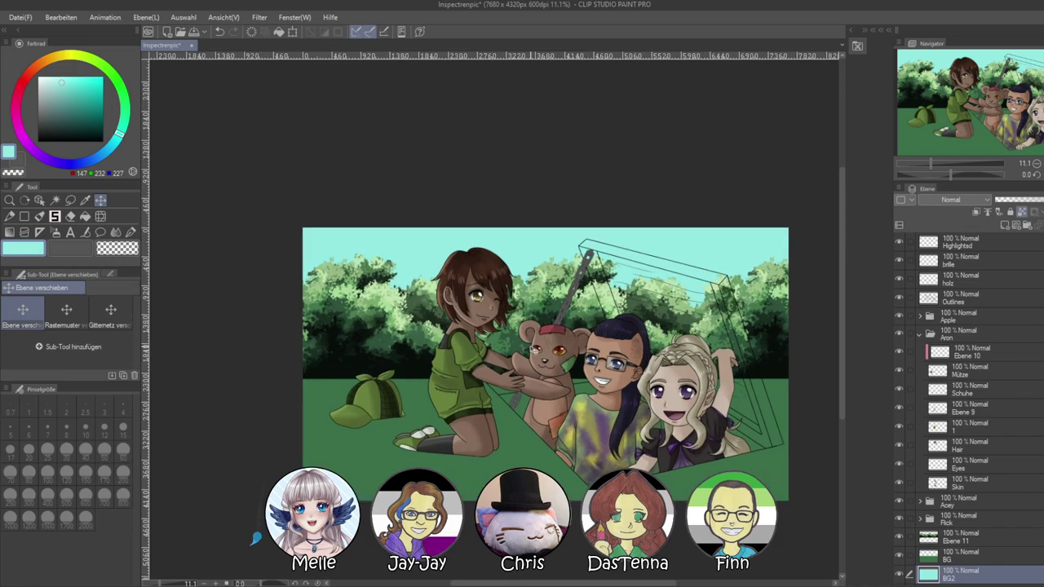
scroll(541, 349, "up", 1)
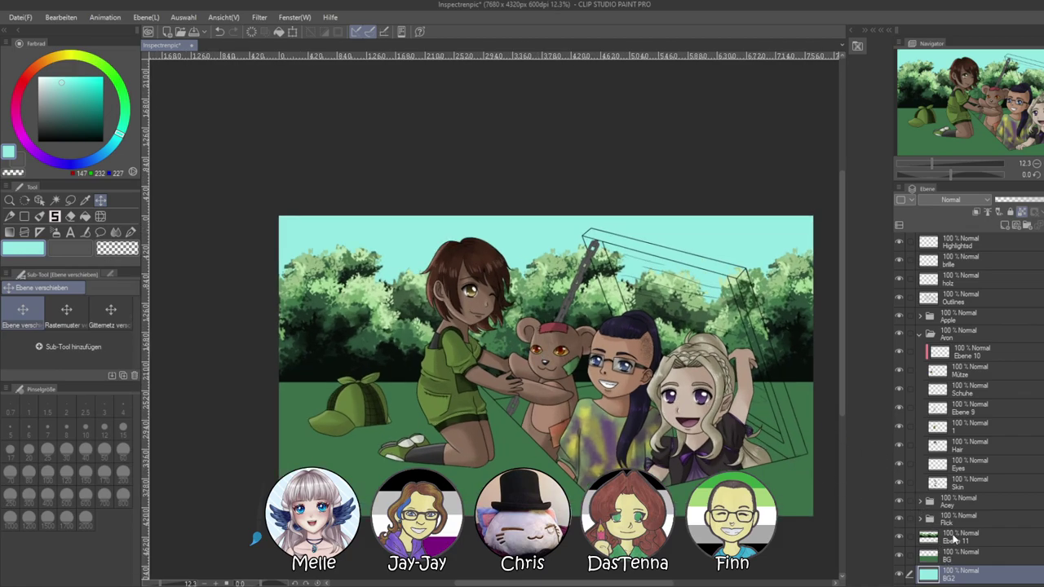
left_click(956, 561)
left_click(1010, 224)
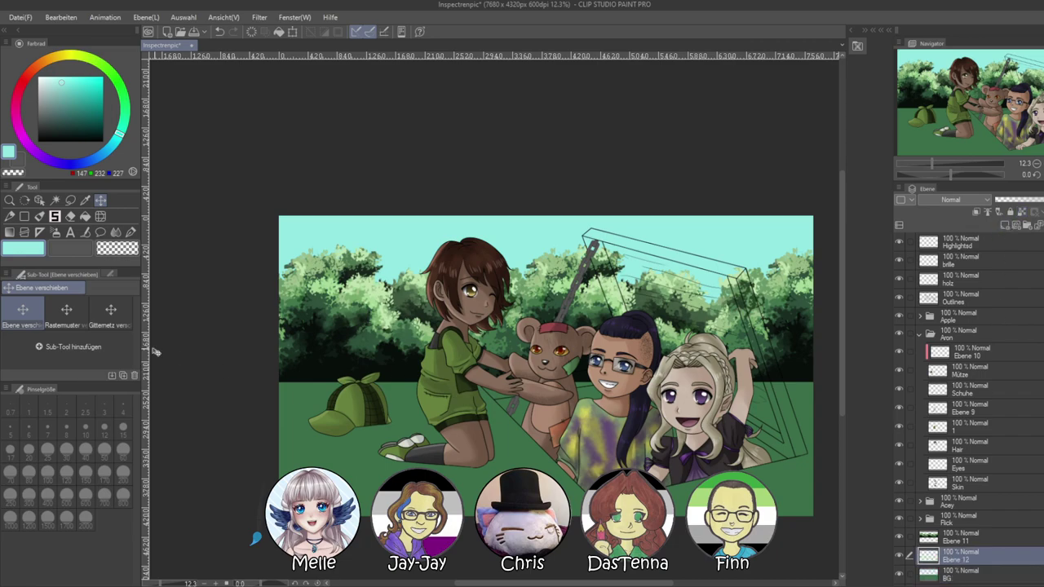
Try a grass tuft in the meadow's green at the horizon with the Grasbüschel brush
left_click(55, 216)
scroll(80, 356, "up", 3)
left_click(119, 323)
left_click(304, 387, "alt")
left_click(299, 367)
key("ctrl+z")
Create a layer above the bush layer Ebene 11 and draw a row of grass tufts along the horizon, secondary colour yellow-green (RGB 170, 190, 112)
left_click(936, 537)
left_click(1004, 225)
left_click_drag(296, 369, 378, 369)
key("ctrl+z")
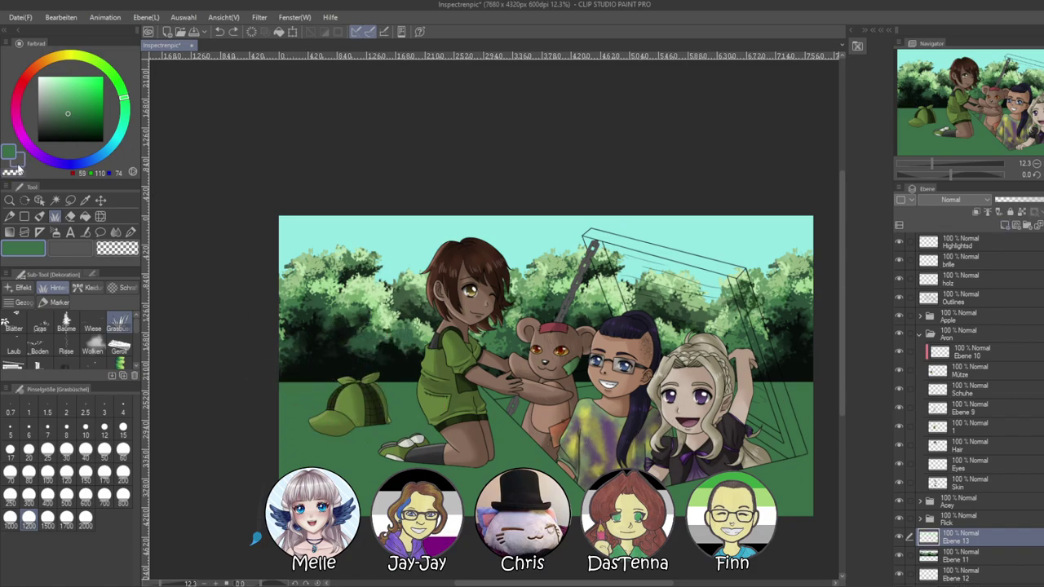
left_click(19, 165)
left_click(85, 56)
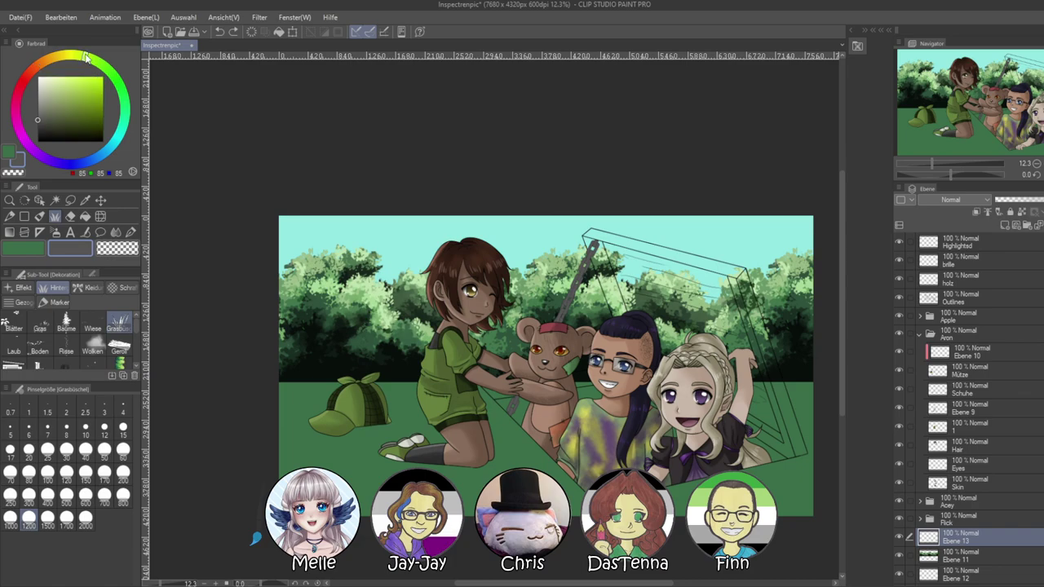
left_click(88, 88)
mouse_move(302, 363)
left_mouse_down()
mouse_move(398, 369)
mouse_move(302, 354)
mouse_move(307, 360)
left_mouse_up()
mouse_move(804, 354)
left_mouse_down()
mouse_move(773, 350)
mouse_move(806, 362)
left_mouse_up()
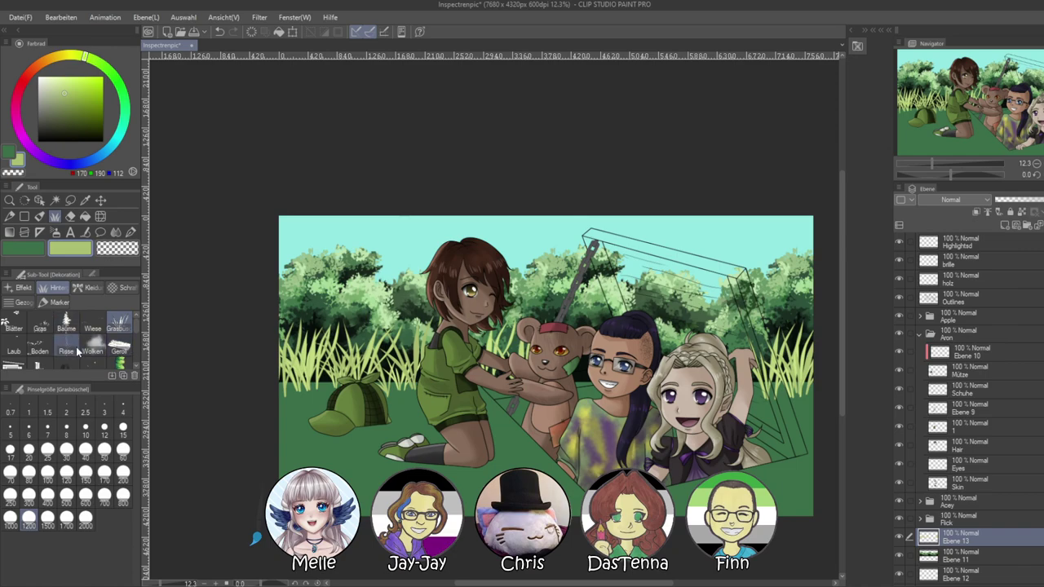
Scatter small grass blades across the meadow on Ebene 13 with the Wiese brush at size 1700
left_click(92, 323)
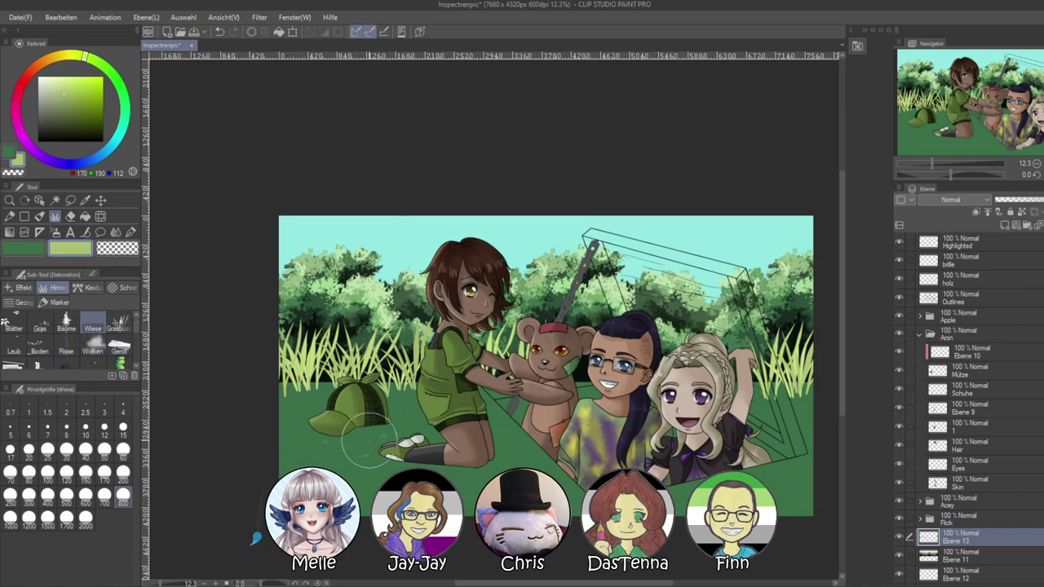
left_click(66, 525)
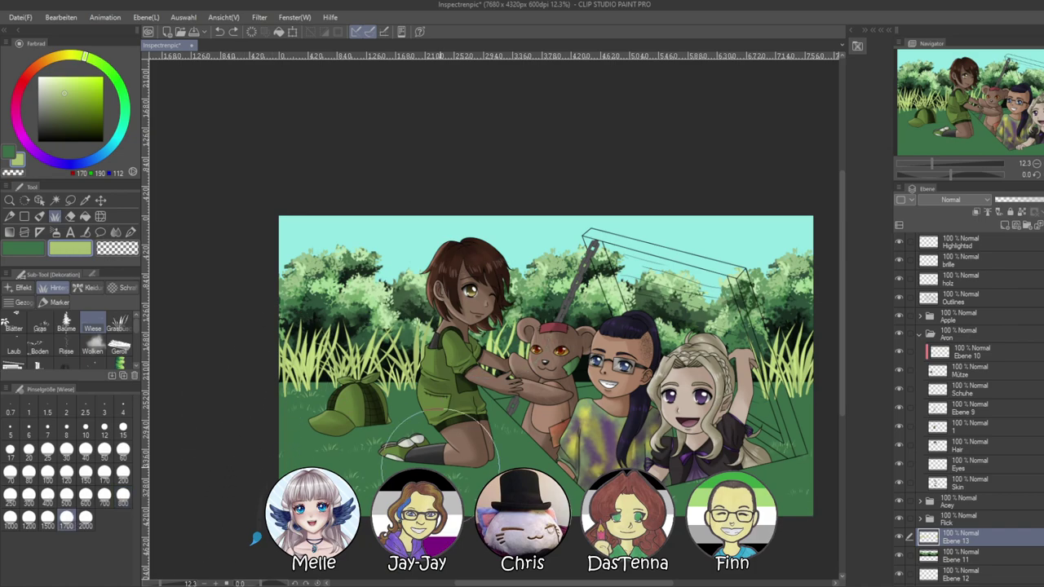
scroll(277, 388, "up", 2)
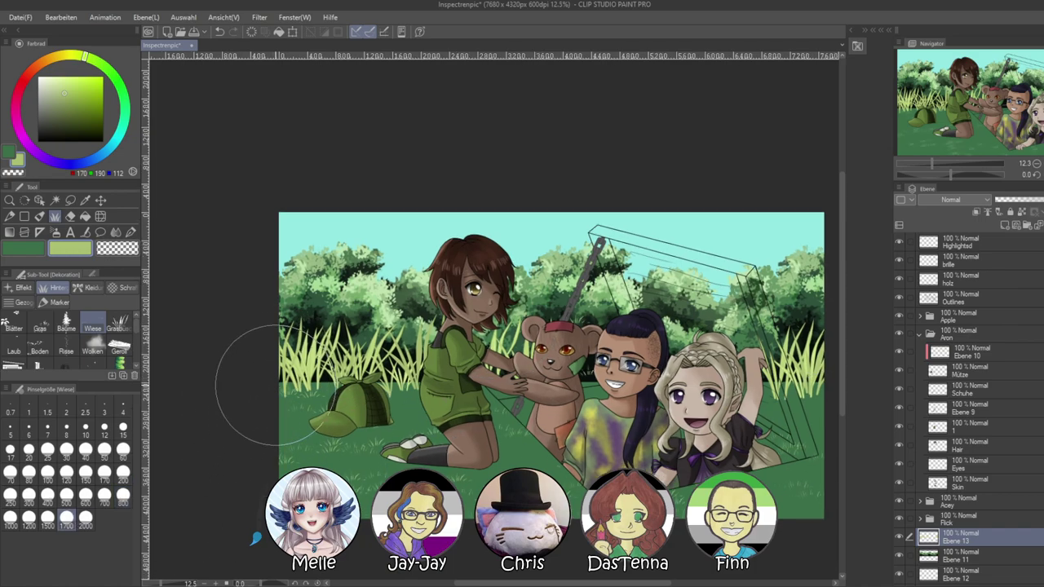
scroll(279, 386, "down", 2)
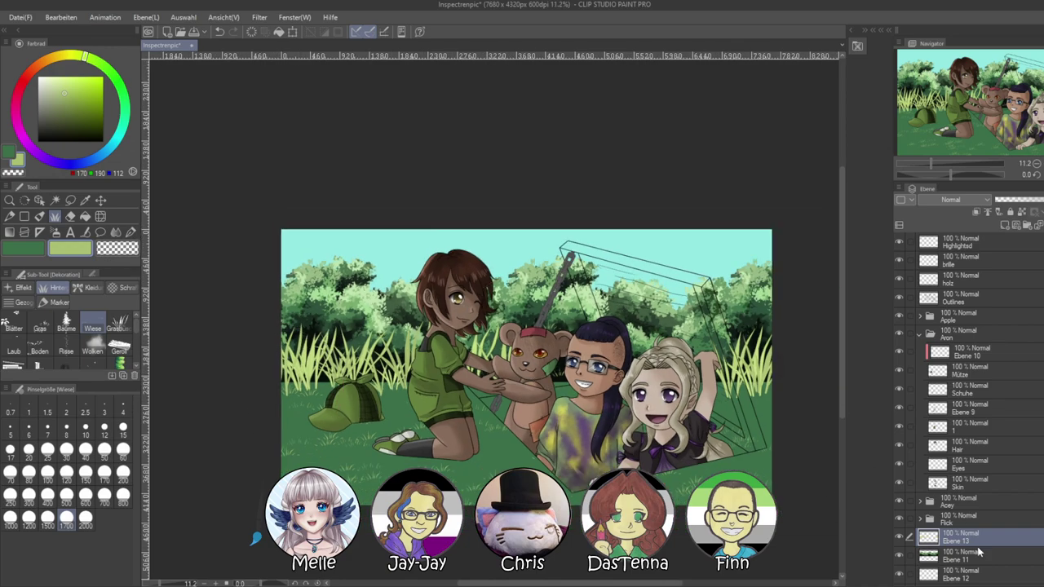
Try a vertical blue gradient on the sky layer BG2, with the main colour set to pale mint (RGB 202, 255, 217)
scroll(966, 548, "down", 2)
left_click(955, 540)
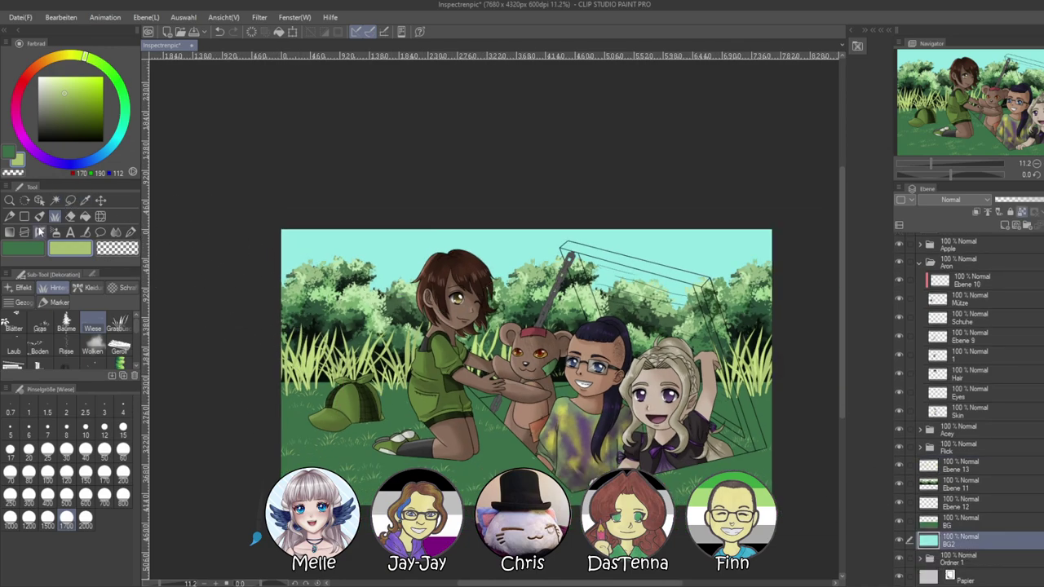
left_click(40, 233)
left_click(402, 251, "alt")
left_click(11, 153)
left_click_drag(60, 111, 52, 67)
left_click_drag(455, 488, 451, 234)
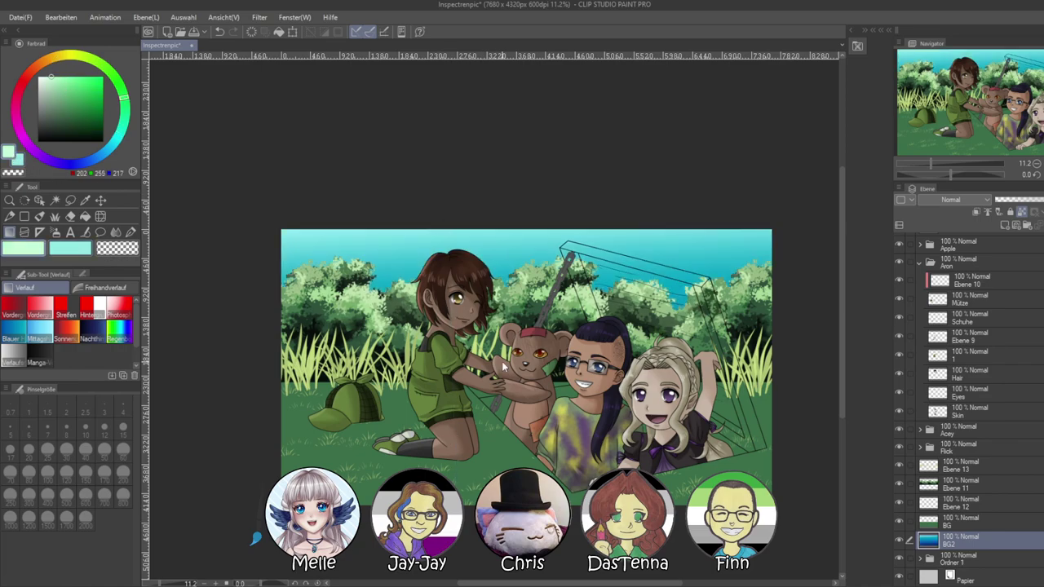
key("ctrl+z")
Fill the BG2 sky with a vertical gradient drawn from near the canvas's lower edge to its upper edge, turning pale at the top
left_click_drag(496, 425, 506, 250)
key("ctrl+z")
key("ctrl+z")
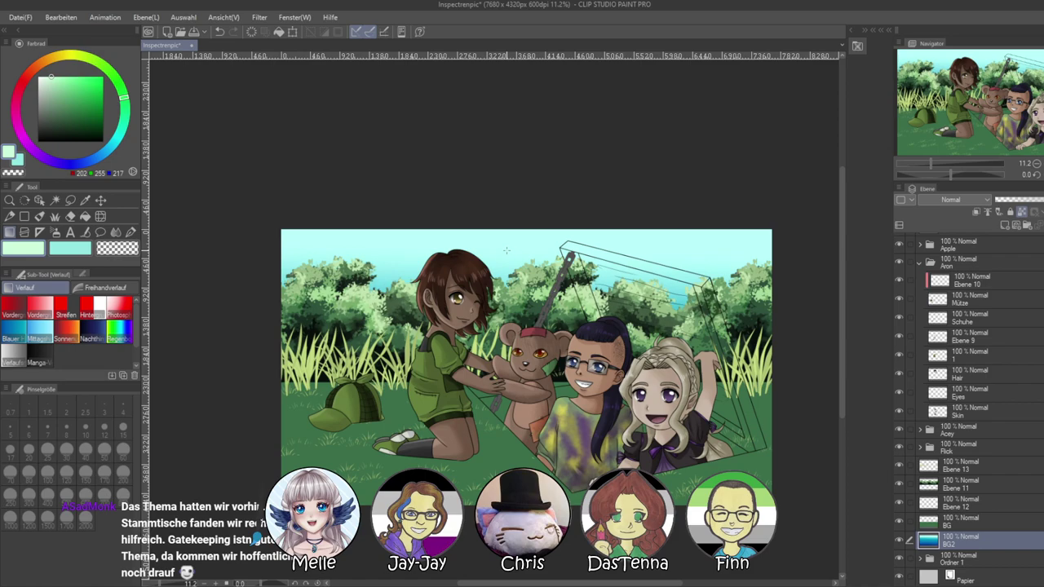
key("ctrl+z")
left_click_drag(512, 471, 510, 239)
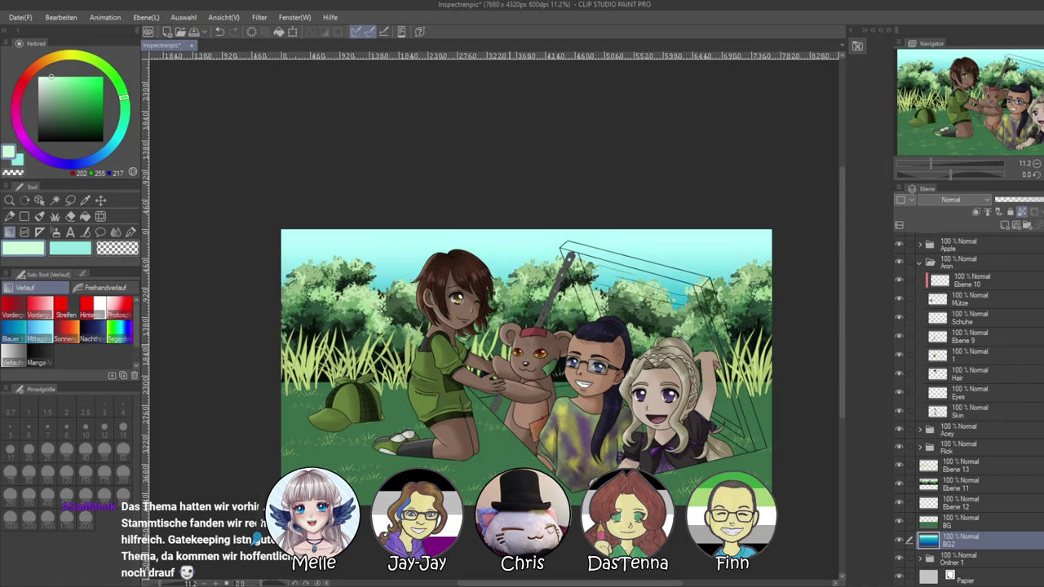
left_click_drag(522, 469, 525, 229)
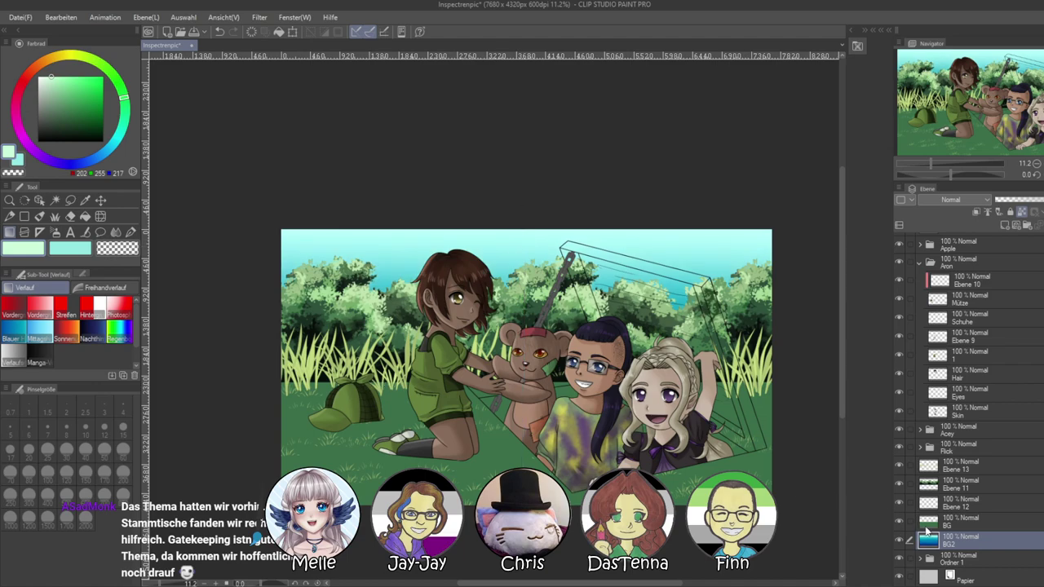
Try white clouds across the BG2 sky with the Wolken brush at size 700
left_click(55, 217)
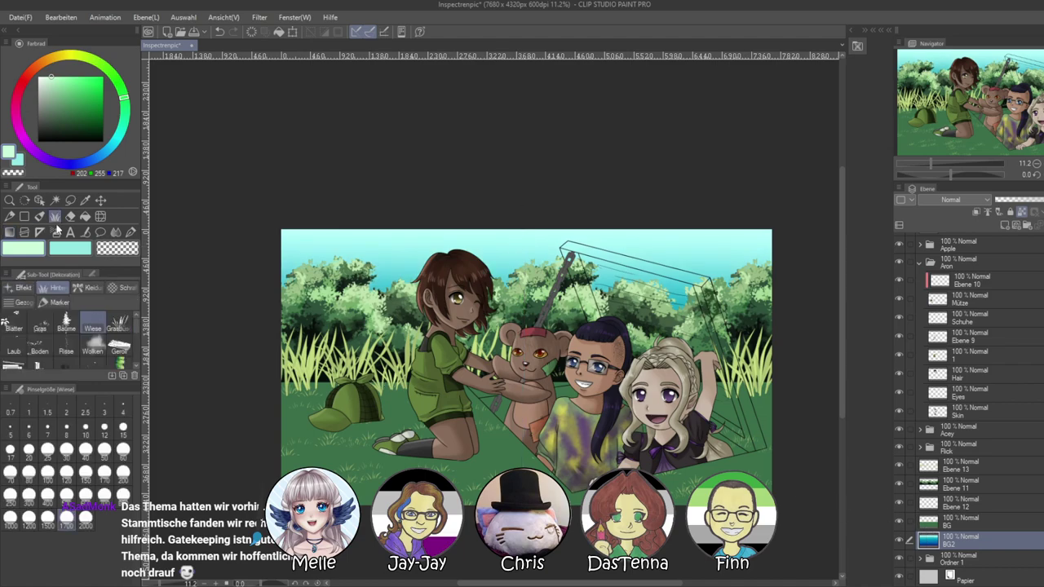
left_click(94, 349)
left_click_drag(44, 81, 26, 58)
left_click_drag(305, 244, 444, 249)
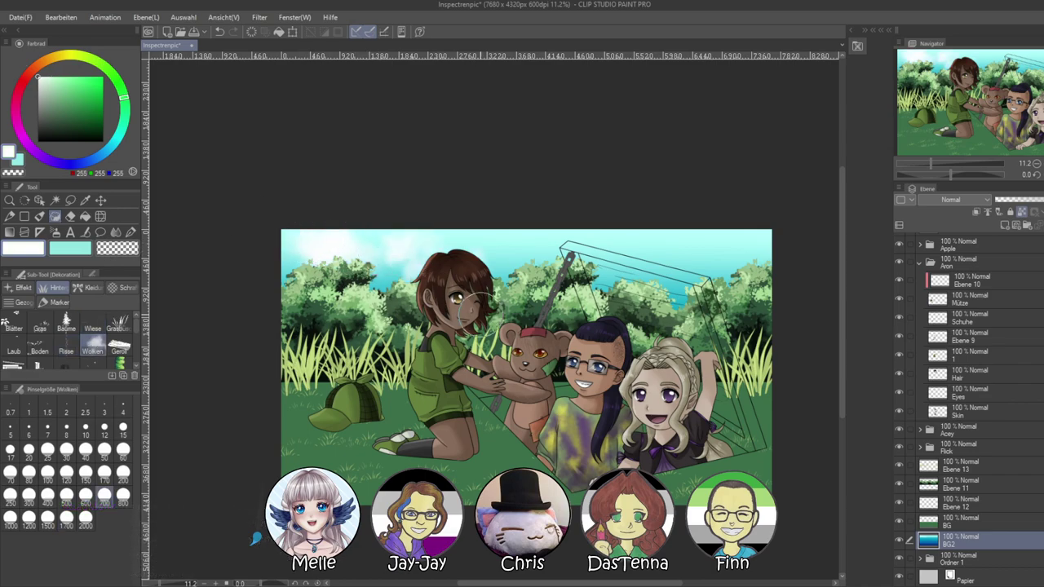
mouse_move(681, 247)
left_mouse_down()
mouse_move(731, 236)
mouse_move(599, 254)
left_mouse_up()
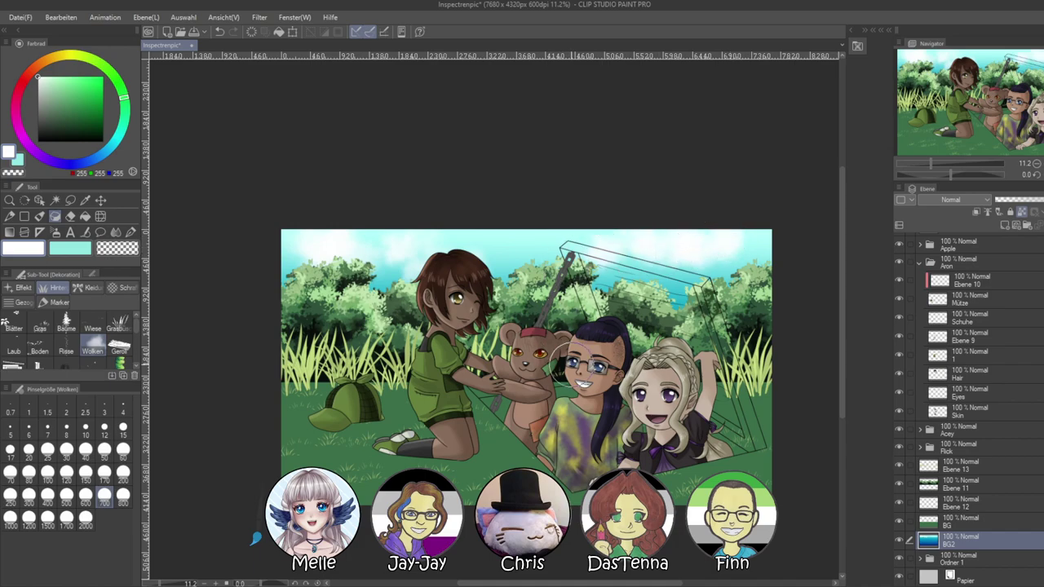
key("ctrl+z")
key("ctrl+z")
key("ctrl+z")
Paint two large soft white cloud areas in the BG2 sky with the Wolken brush at size 1700
left_click(48, 496)
left_click(66, 516)
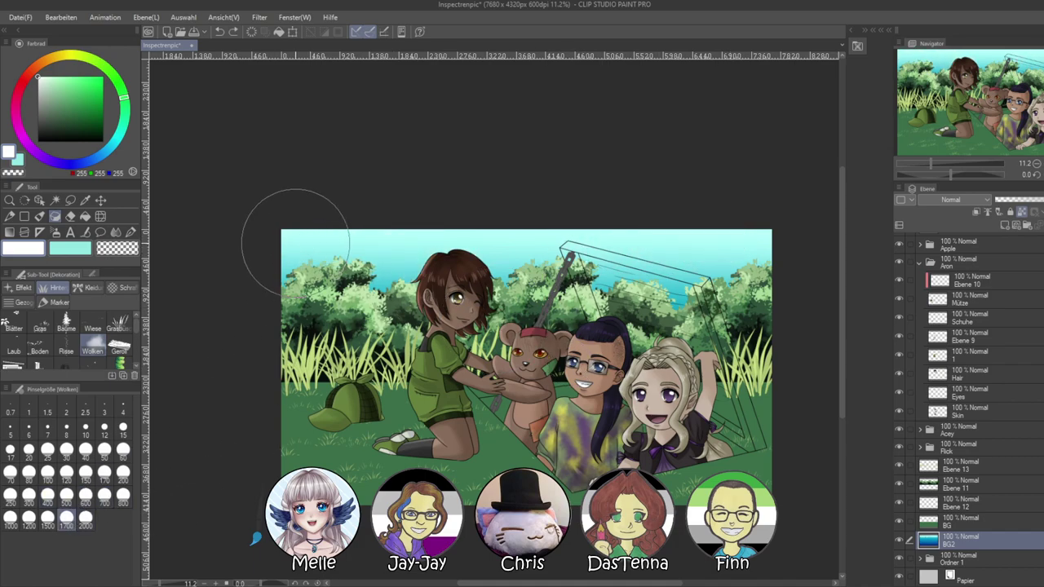
left_click_drag(372, 252, 394, 247)
key("ctrl+z")
left_click(371, 229)
mouse_move(550, 249)
left_mouse_down()
mouse_move(618, 240)
mouse_move(698, 233)
left_mouse_up()
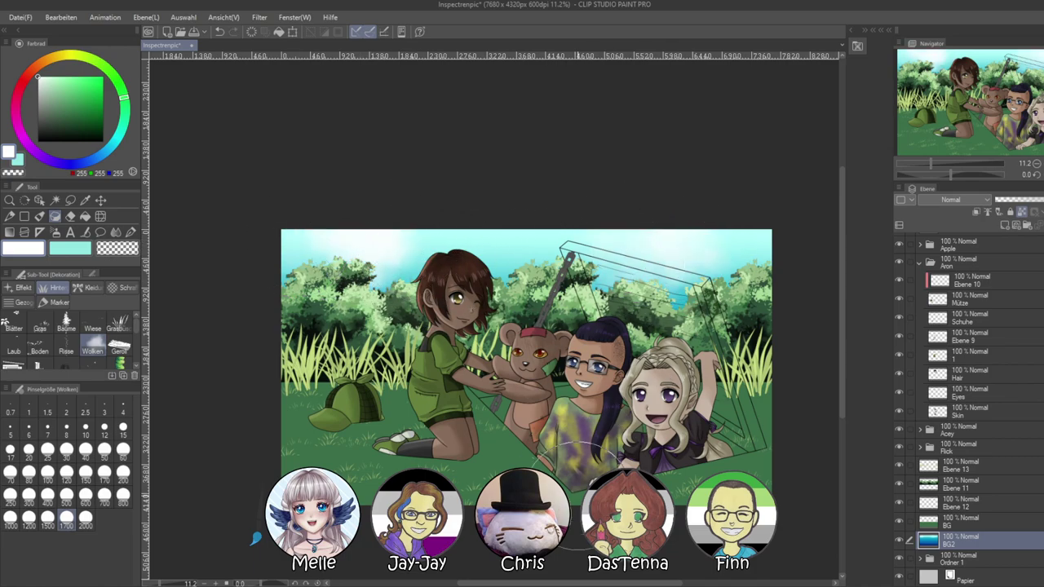
scroll(575, 481, "up", 1)
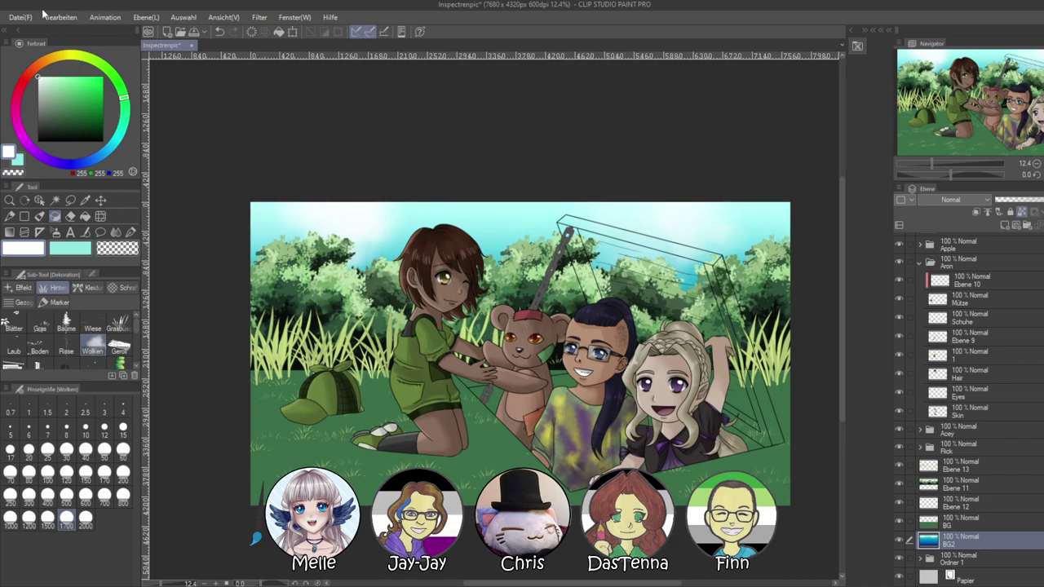
Check layer Ebene 12 by toggling its visibility and replace it with a fresh layer directly above BG
left_click(950, 508)
left_click(901, 501)
left_click(901, 501)
left_click(899, 503)
left_click(899, 504)
left_click(899, 503)
left_click(898, 503)
left_click(899, 504)
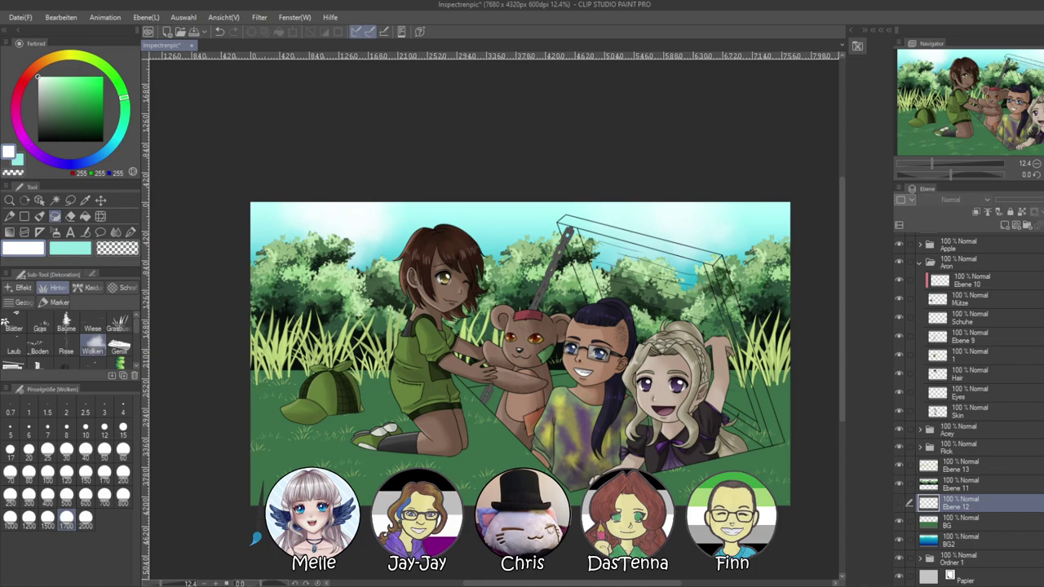
key("Delete")
key("ctrl+z")
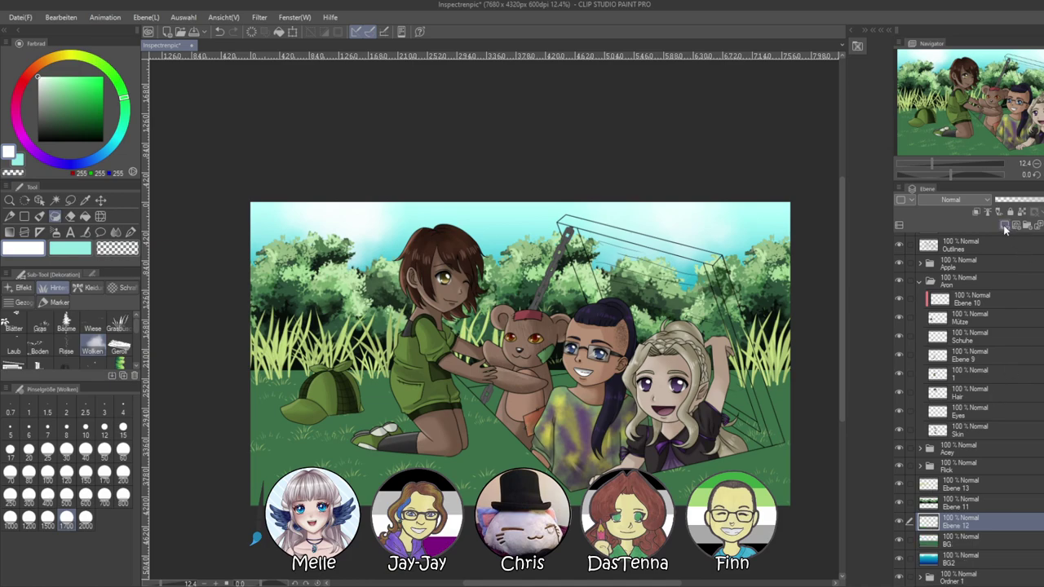
Draw a lower bush row across the full canvas with the 茂み3 brush at size 1000, in meadow green and near-black (RGB 8, 14, 11)
scroll(90, 352, "down", 1)
scroll(106, 359, "down", 1)
left_click(94, 356)
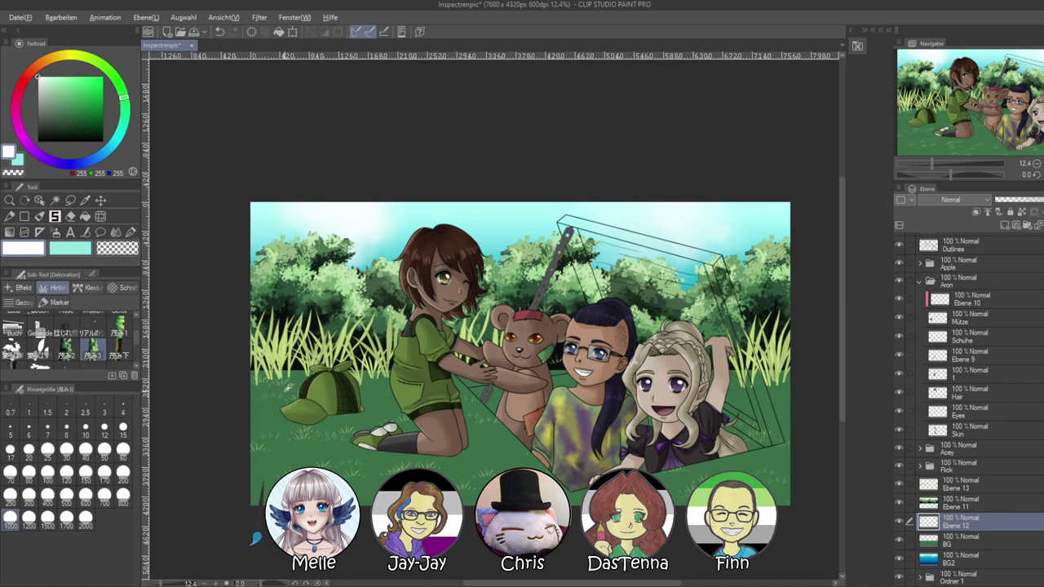
left_click(273, 401, "alt")
left_click(20, 160)
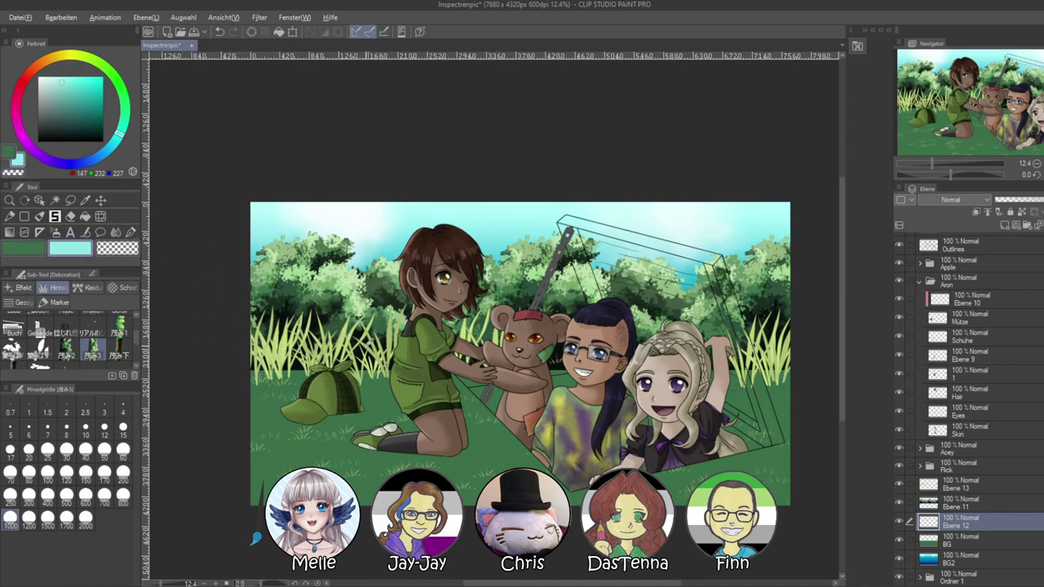
left_click(366, 346, "alt")
left_click_drag(248, 380, 803, 384)
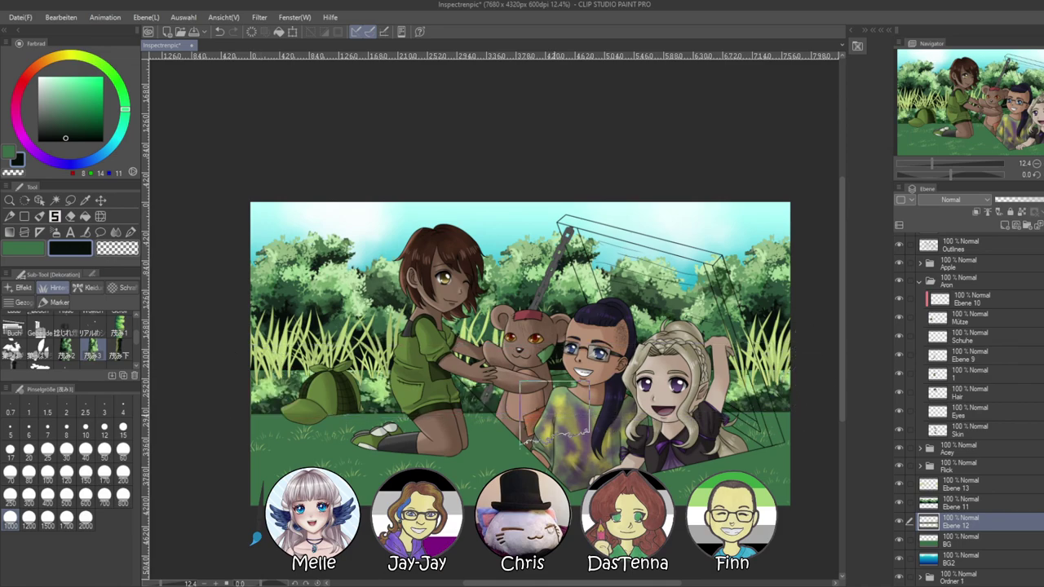
Move the lower bush layer Ebene 12 above Ebene 13 and delete the grass layer Ebene 13
left_click_drag(960, 499, 965, 485)
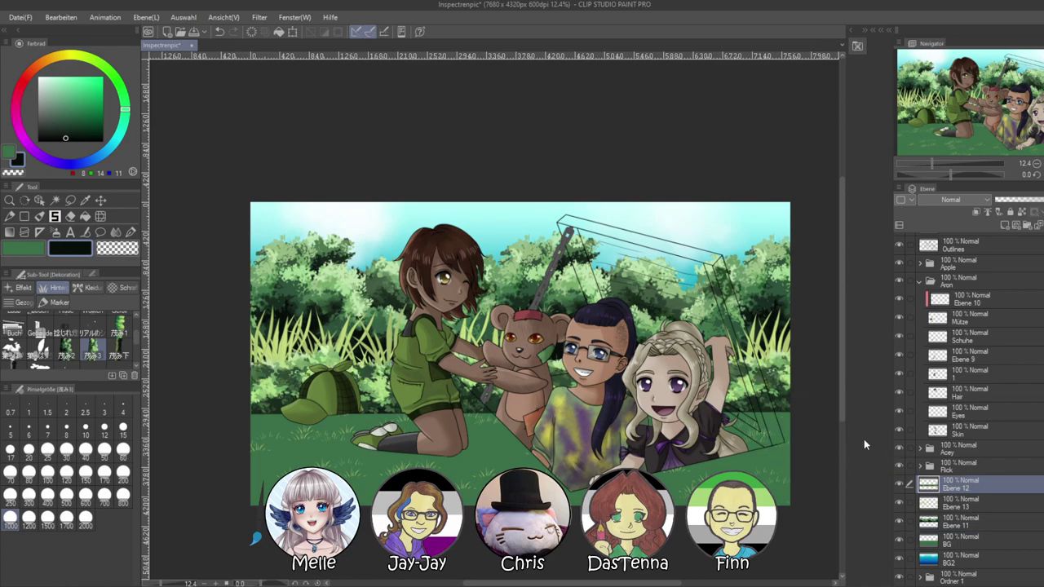
left_click(965, 507)
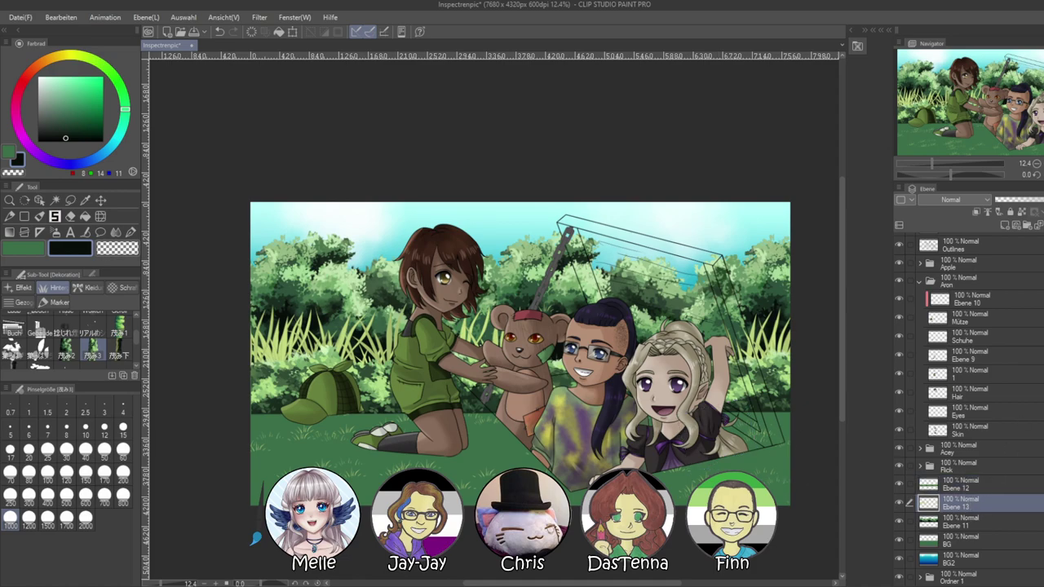
key("Delete")
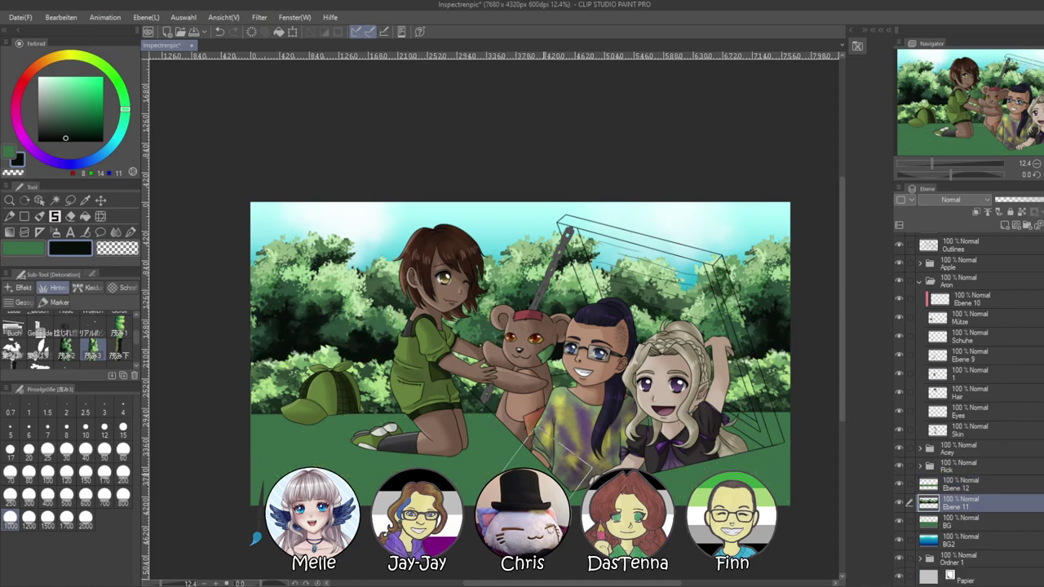
Undo a trial merge of bush layer Ebene 11 into BG and place the BG meadow layer above Ebene 11 instead
scroll(245, 461, "up", 1)
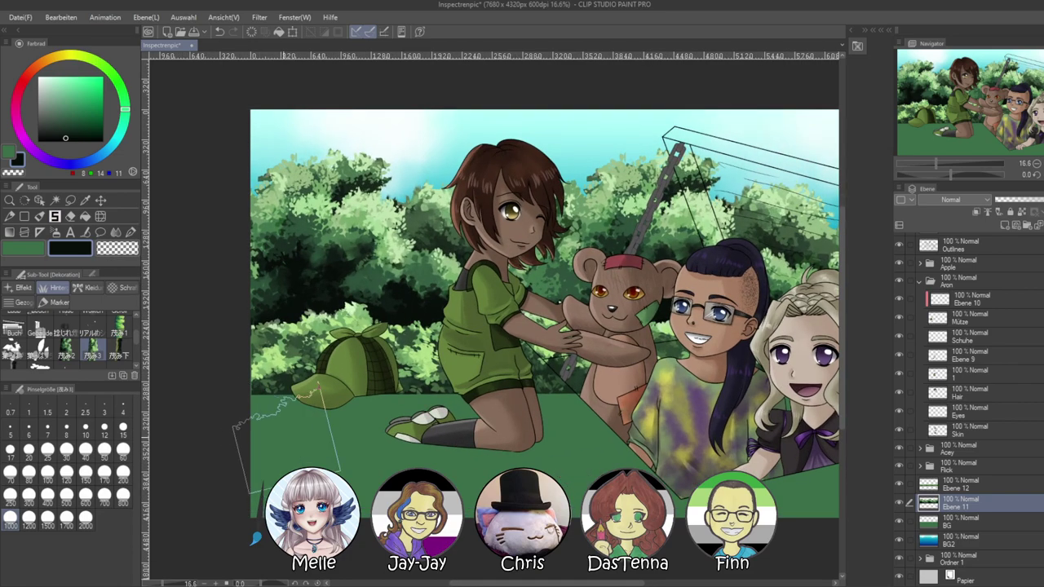
left_click(115, 233)
left_click(95, 307)
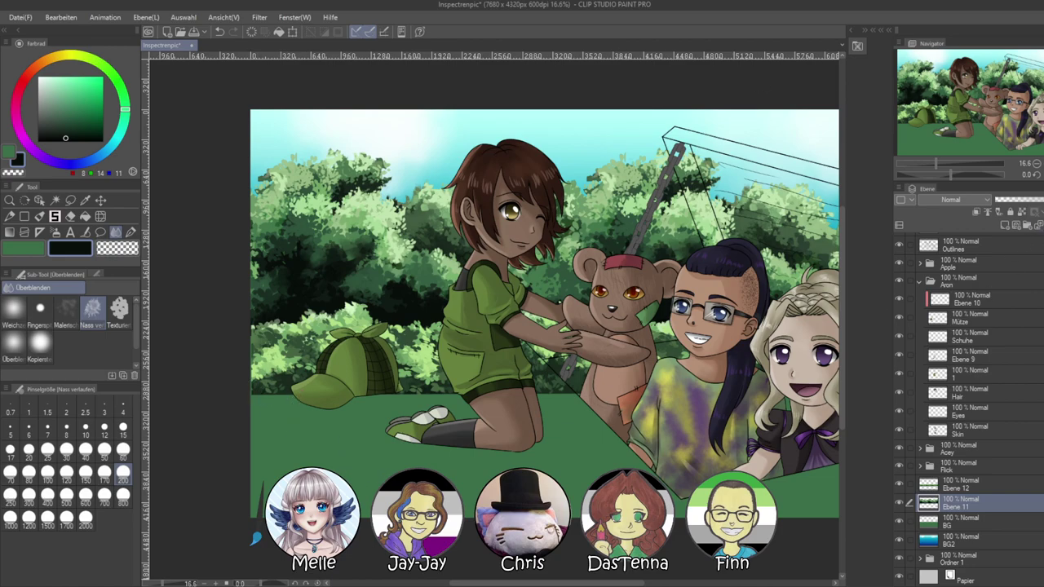
key("ctrl+e")
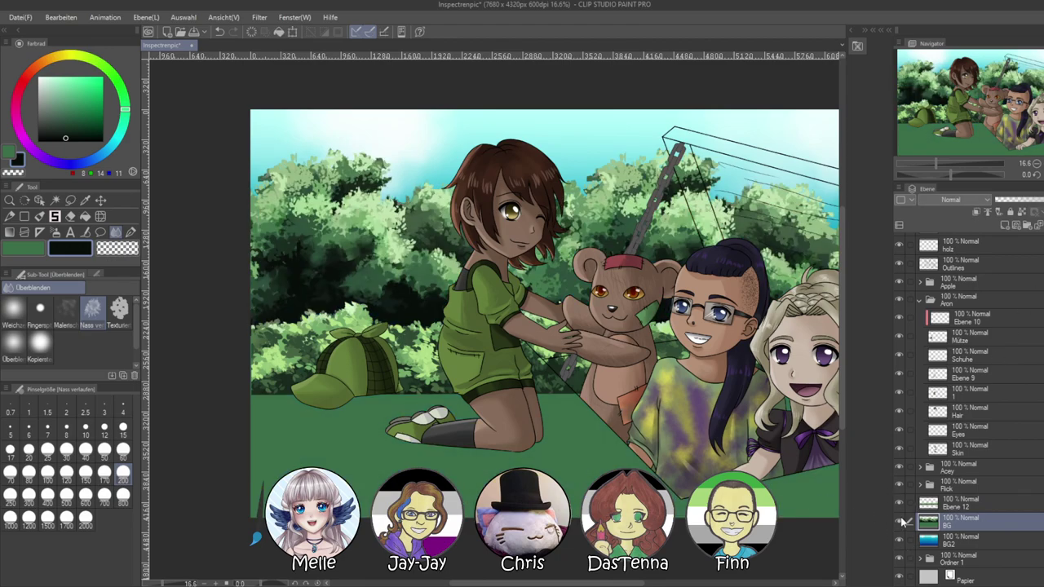
key("ctrl+z")
left_click_drag(934, 541, 935, 520)
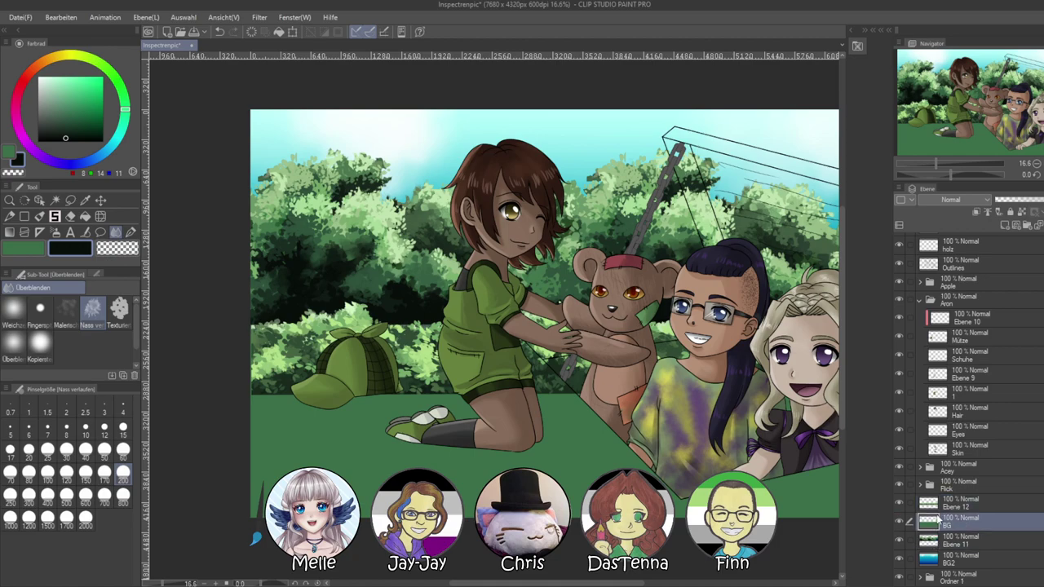
Nudge the lower bush row on Ebene 12 slightly upward and merge it into the BG meadow layer
left_click(905, 506)
left_click(101, 199)
left_click_drag(334, 350, 323, 335)
left_click_drag(544, 445, 572, 455)
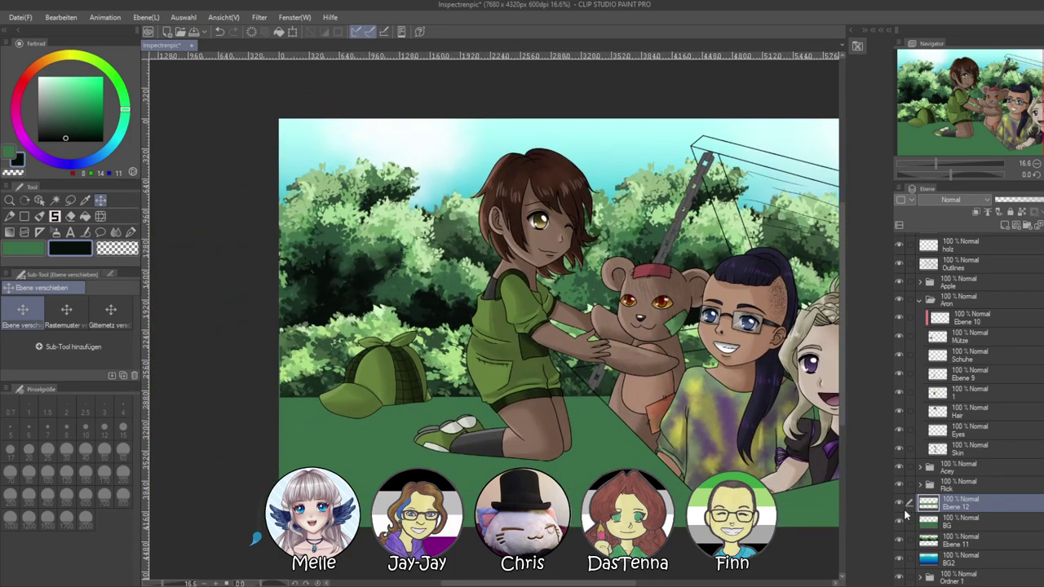
key("ctrl+e")
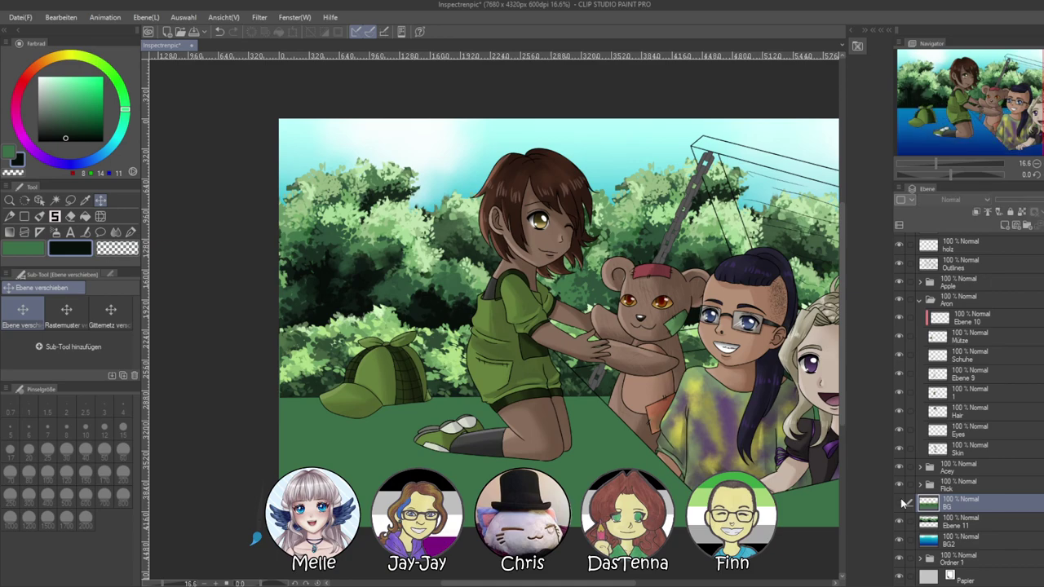
Blend the lower edge of the bush row on BG into the meadow across the canvas, using the wet blending brush at size 500
left_click(117, 232)
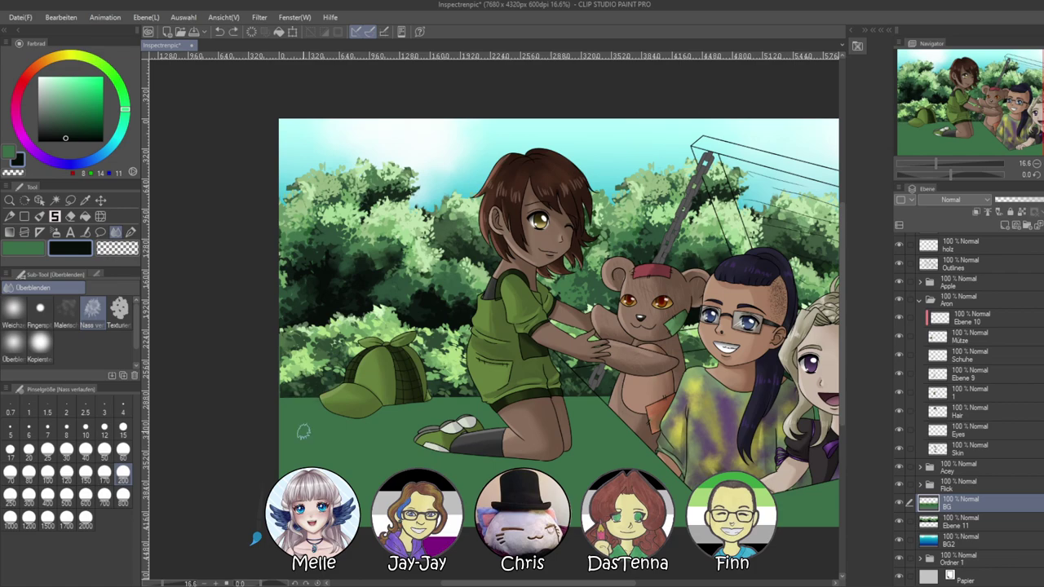
left_click(66, 491)
mouse_move(284, 406)
left_mouse_down()
mouse_move(333, 416)
mouse_move(334, 405)
mouse_move(302, 417)
mouse_move(432, 401)
mouse_move(473, 407)
left_mouse_up()
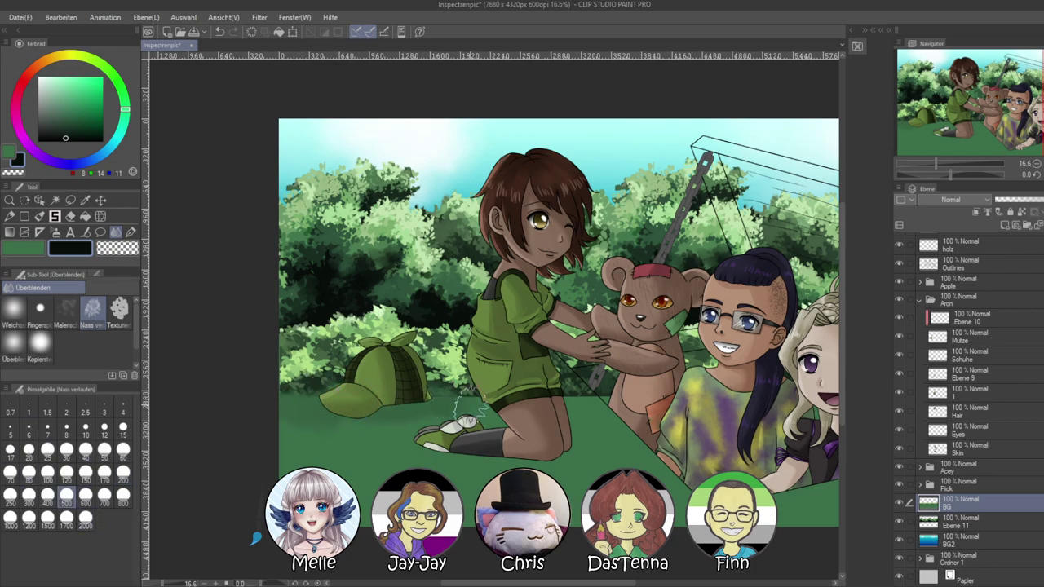
left_click_drag(560, 393, 607, 396)
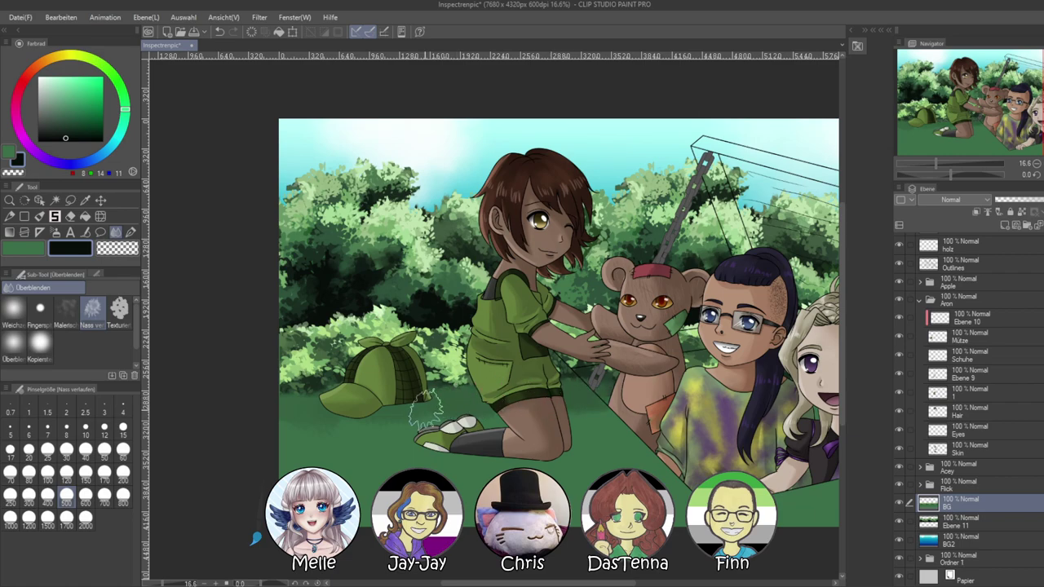
left_click_drag(465, 439, 258, 415)
mouse_move(653, 371)
left_mouse_down()
mouse_move(552, 361)
mouse_move(699, 369)
mouse_move(665, 379)
mouse_move(645, 362)
left_mouse_up()
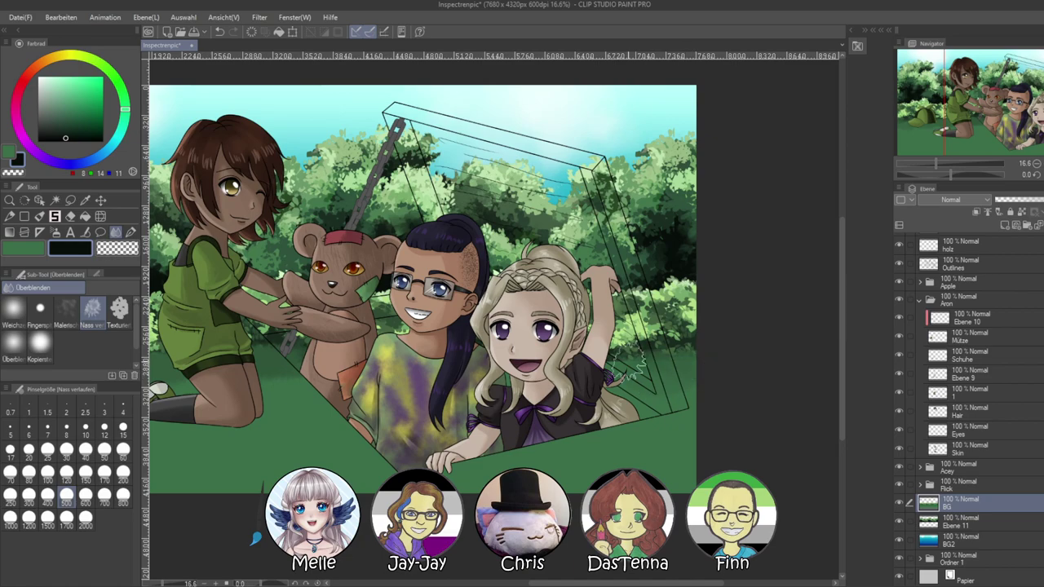
left_click_drag(491, 430, 693, 450)
left_click_drag(465, 453, 572, 445)
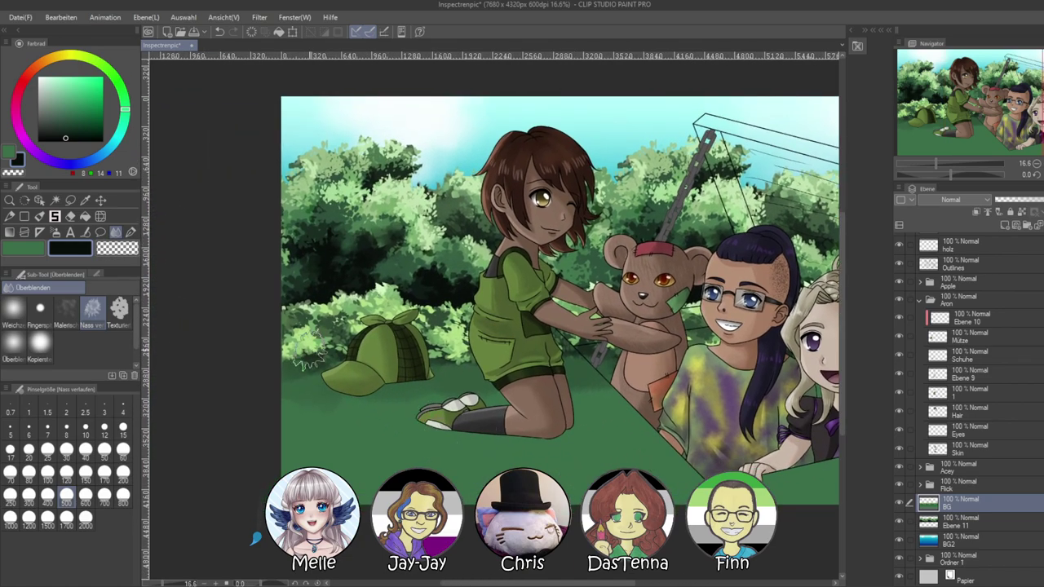
Paint light green grass tufts across the meadow on BG with the Wiese brush, using a colour sampled from the bushes (RGB 152, 188, 133)
left_click(930, 163)
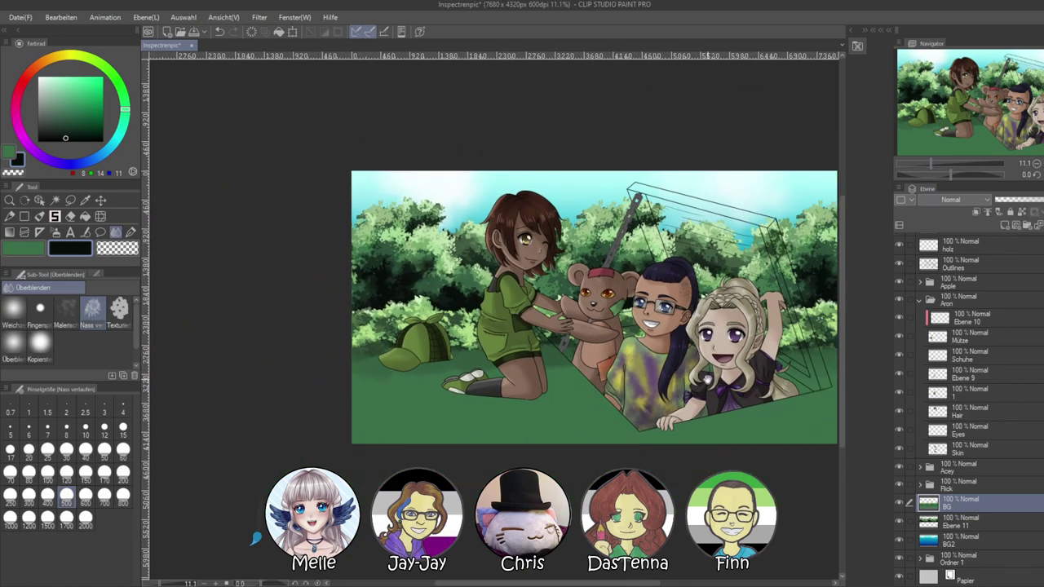
left_click_drag(713, 382, 608, 381)
left_click(54, 216)
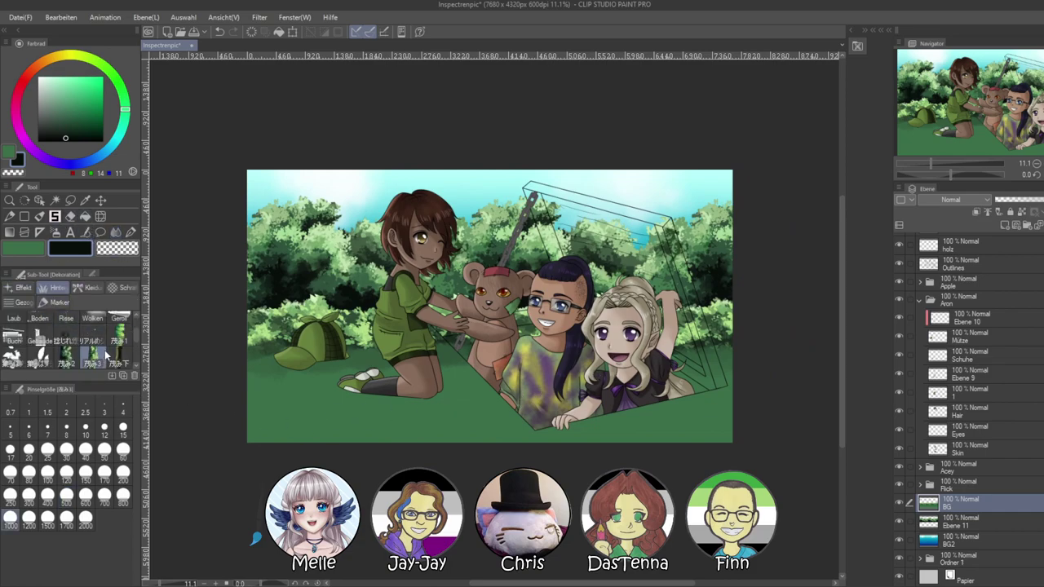
scroll(98, 343, "up", 2)
left_click(92, 328)
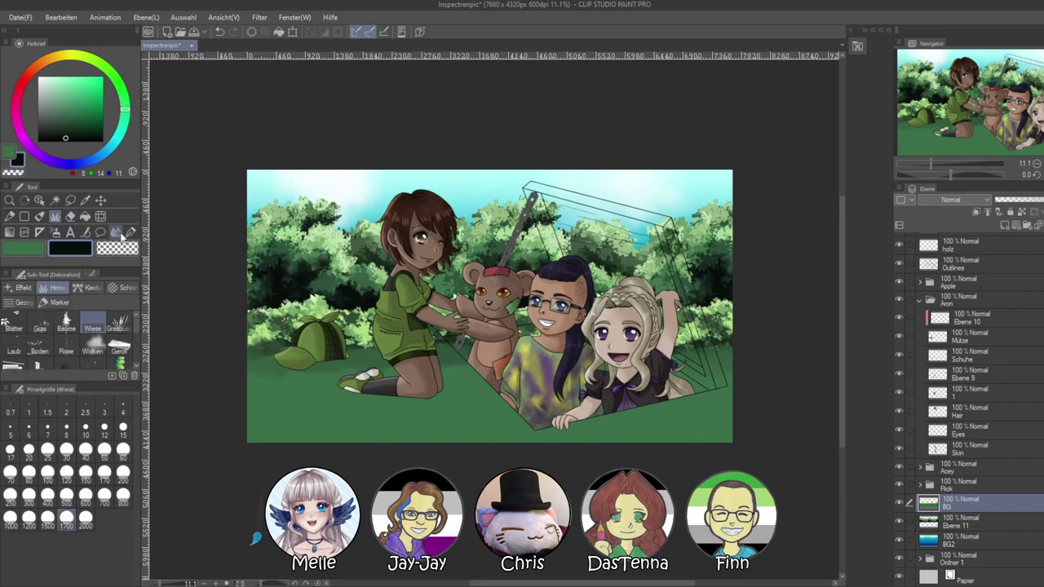
left_click(317, 228, "alt")
left_click(321, 225, "alt")
mouse_move(321, 349)
left_mouse_down()
mouse_move(350, 410)
mouse_move(291, 417)
mouse_move(324, 424)
mouse_move(427, 404)
mouse_move(513, 448)
mouse_move(470, 414)
mouse_move(672, 428)
mouse_move(668, 404)
mouse_move(726, 402)
mouse_move(678, 465)
mouse_move(587, 417)
mouse_move(454, 406)
left_mouse_up()
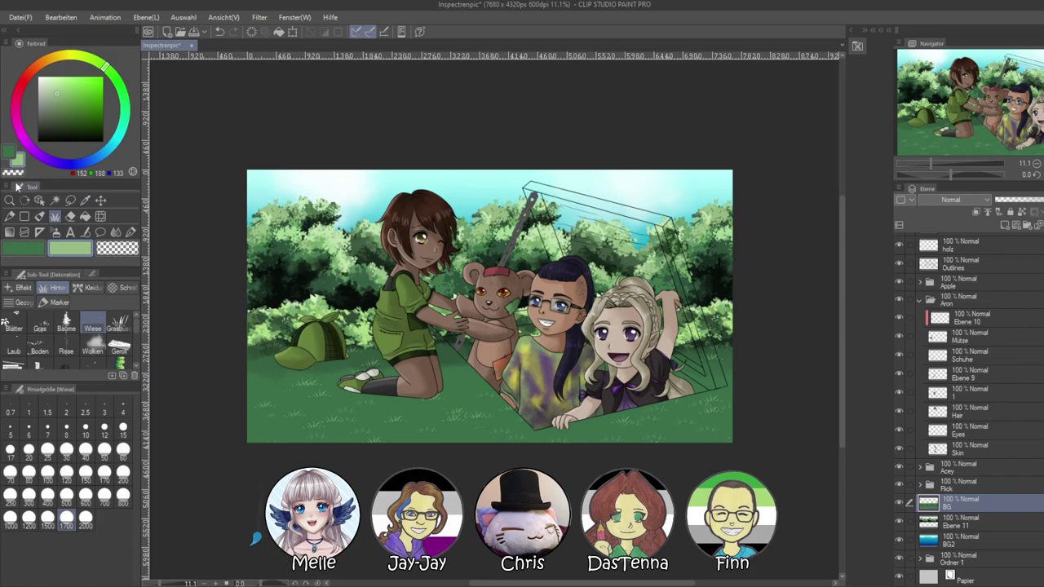
Move the BG meadow and the bush layer Ebene 11 upward together
left_click(101, 200)
left_click(937, 530, "ctrl")
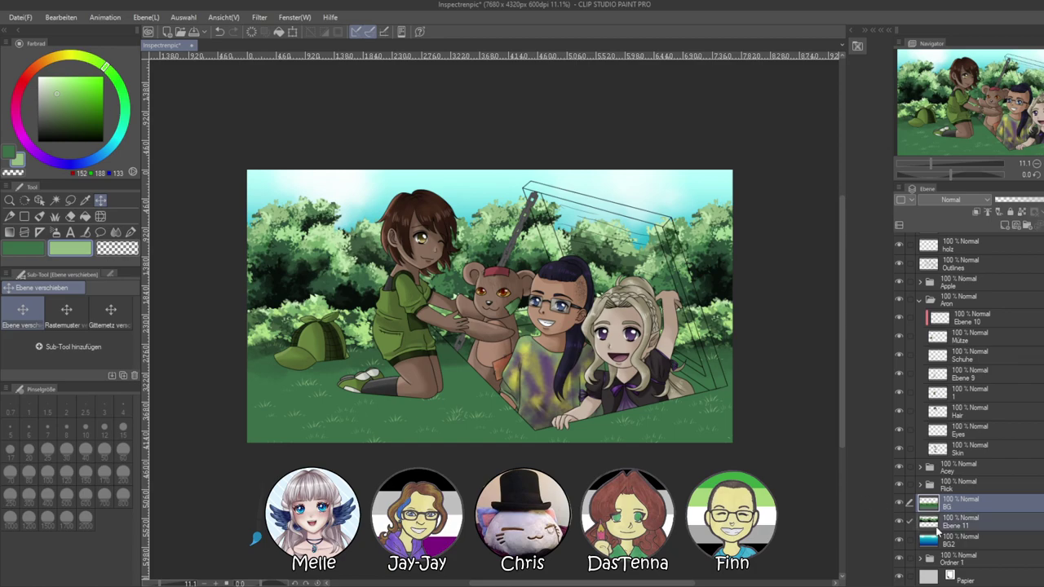
left_click_drag(691, 346, 687, 317)
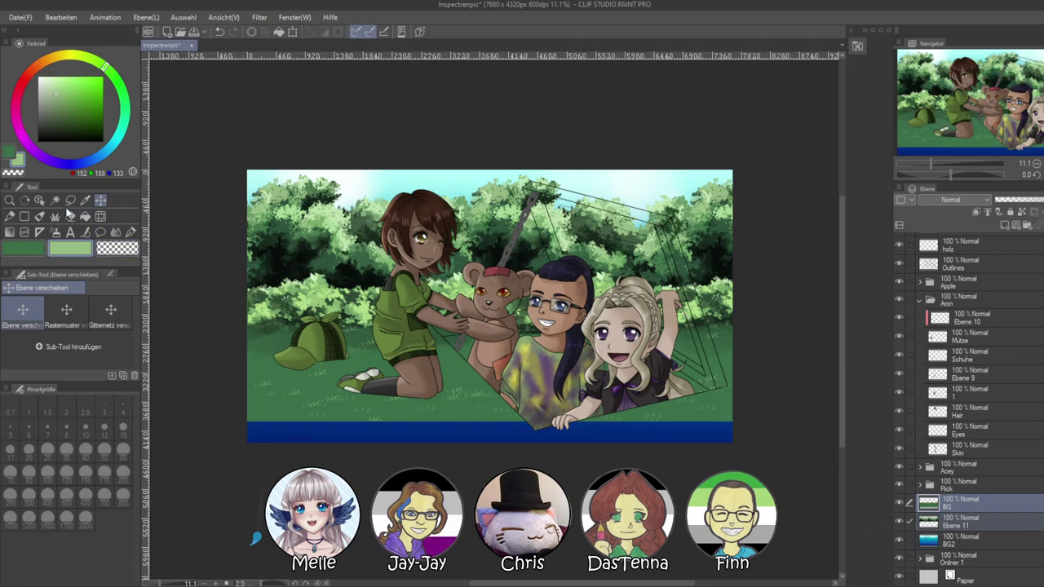
Fill a rectangular selection over the exposed blue strip along the canvas's lower edge with sampled meadow green (RGB 59, 110, 74) and deselect it
left_click(26, 216)
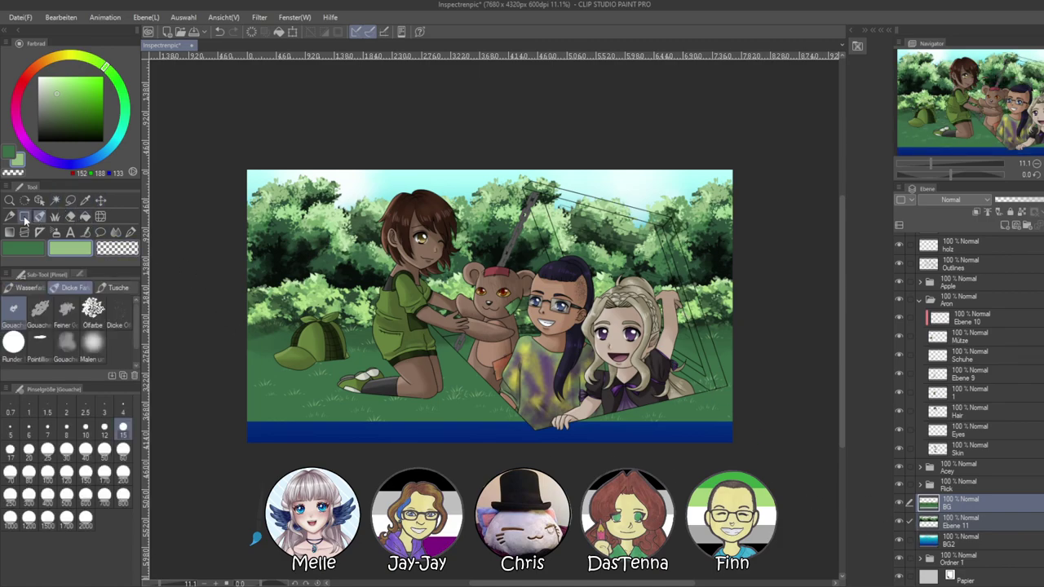
left_click(288, 408, "alt")
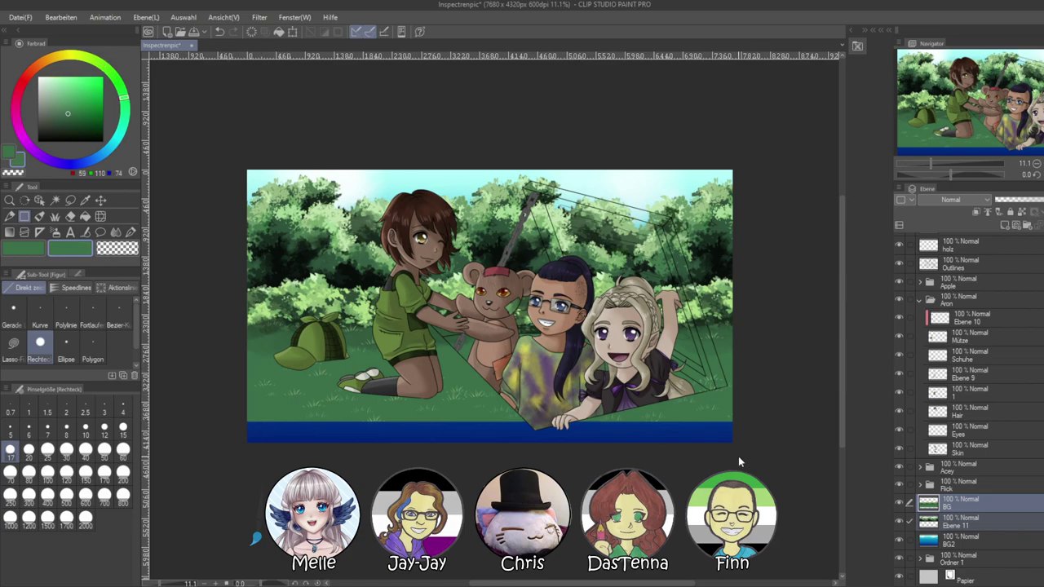
key("alt+BackSpace")
key("ctrl+z")
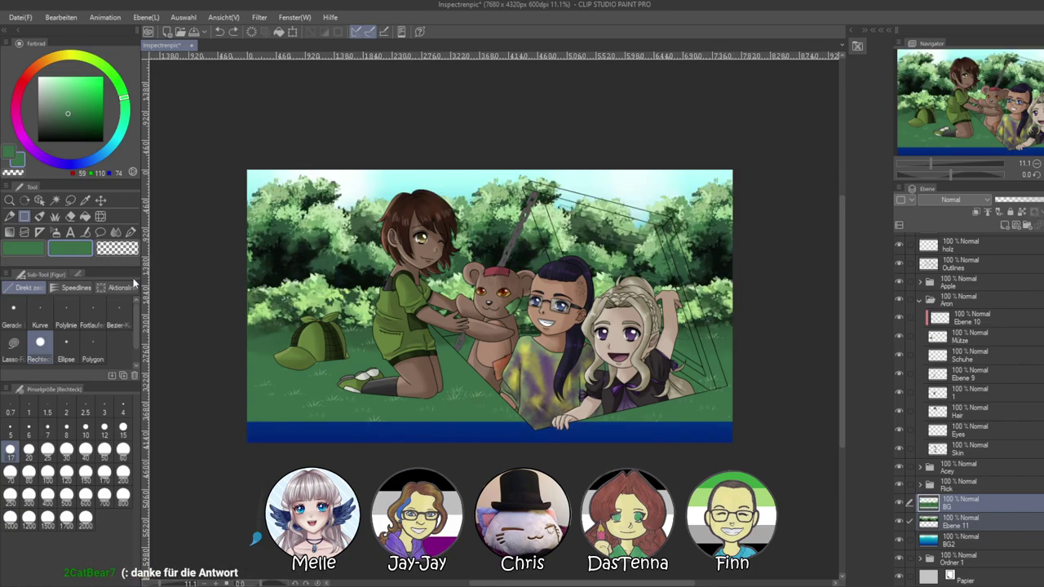
left_click(70, 201)
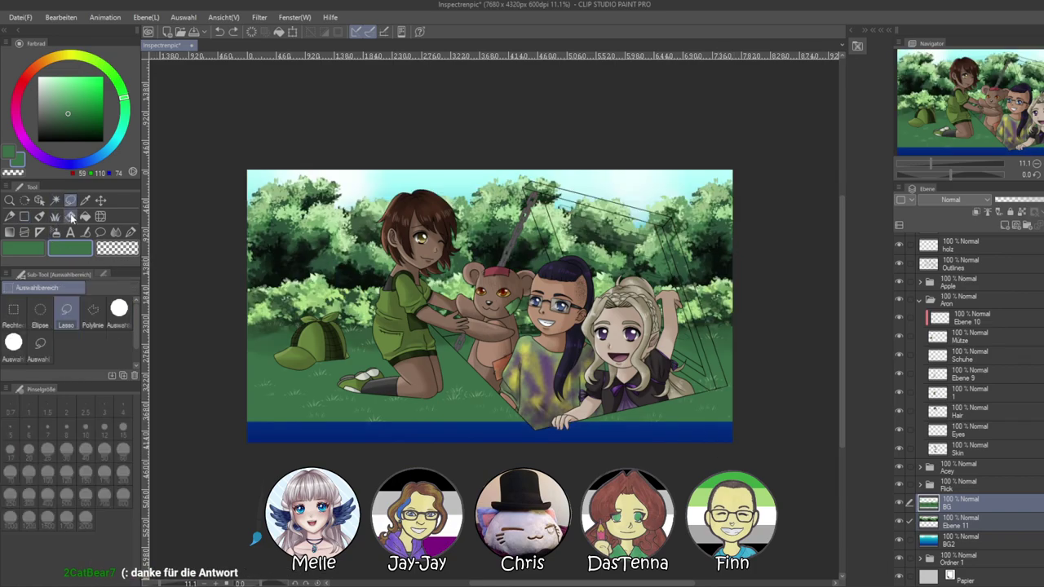
left_click(14, 313)
left_click_drag(221, 402, 755, 471)
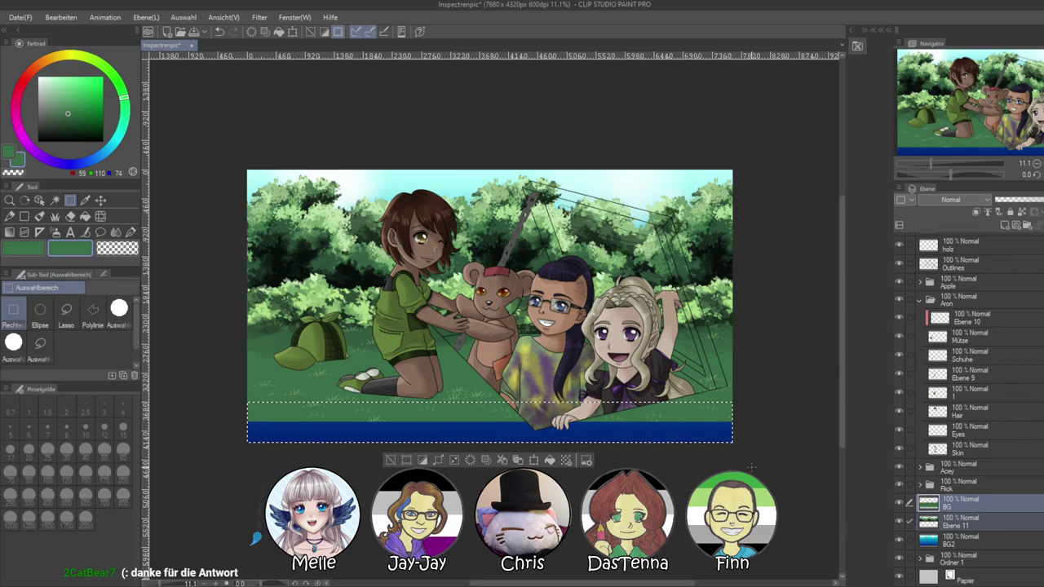
key("alt+BackSpace")
key("ctrl+d")
scroll(350, 365, "down", 2)
scroll(277, 292, "up", 1)
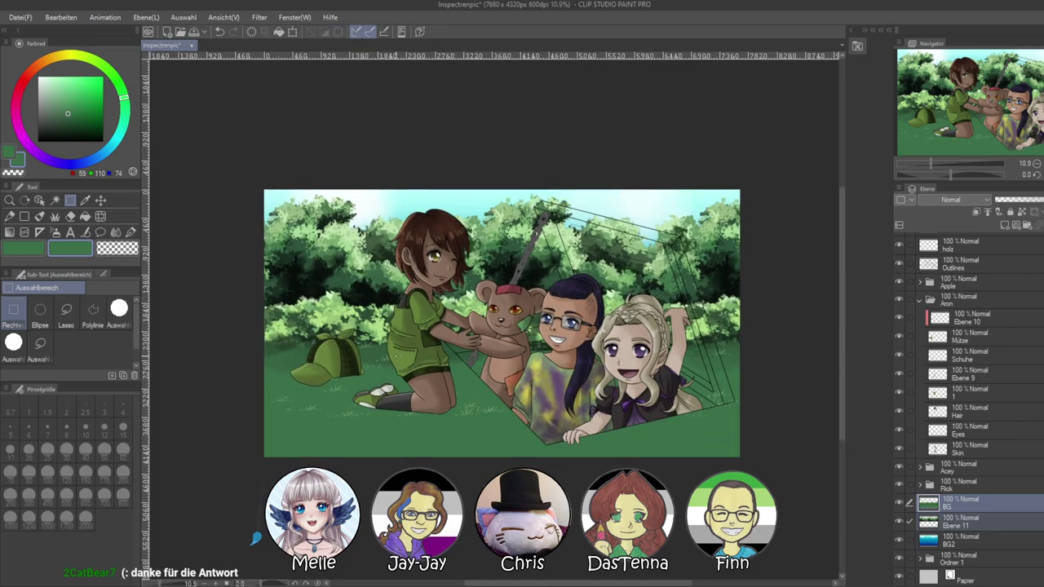
scroll(474, 360, "up", 1)
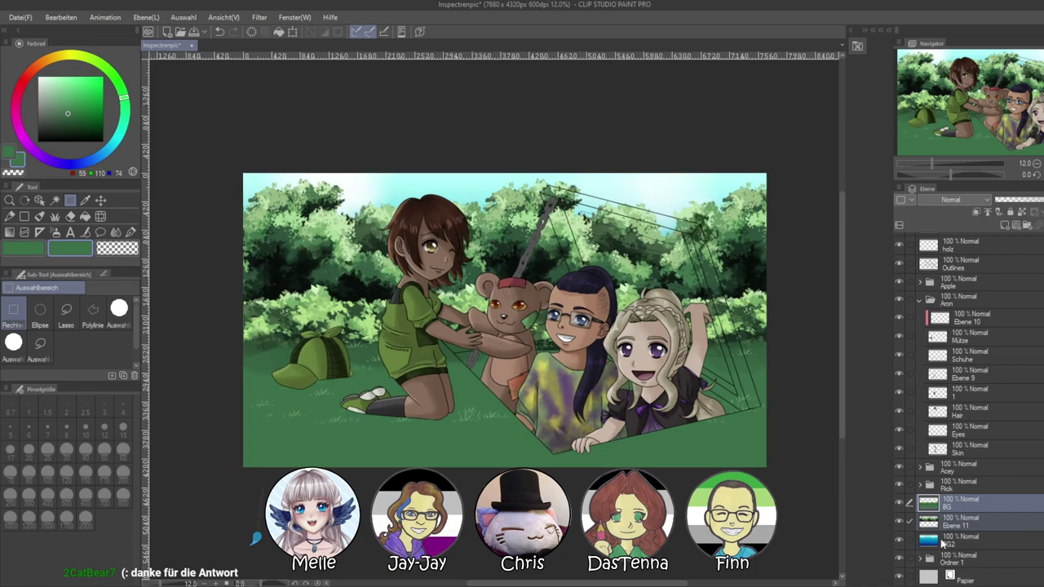
Redraw the blue sky gradient on BG2 vertically from below the canvas to above it
left_click(919, 543)
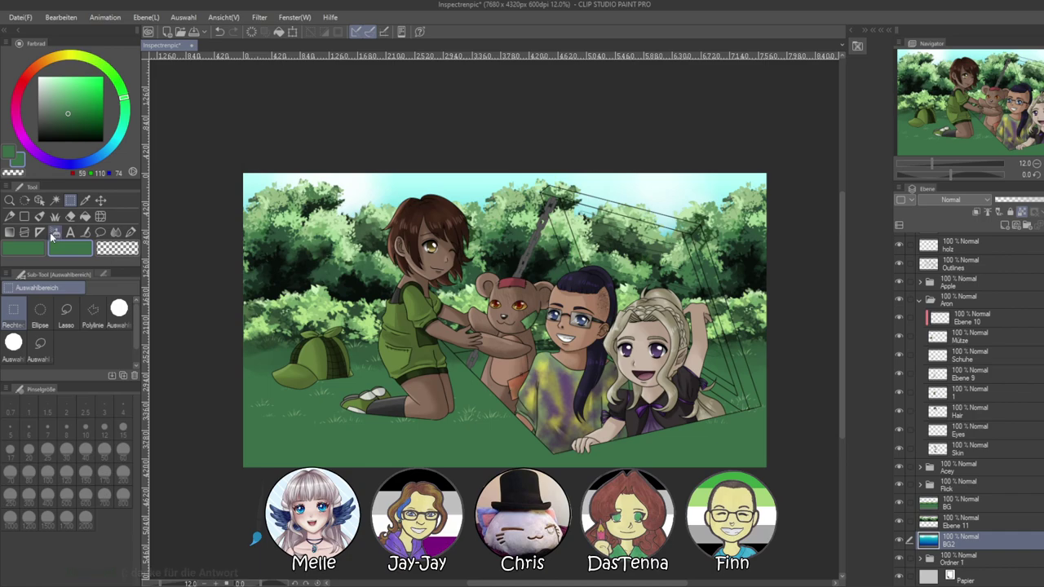
left_click(24, 216)
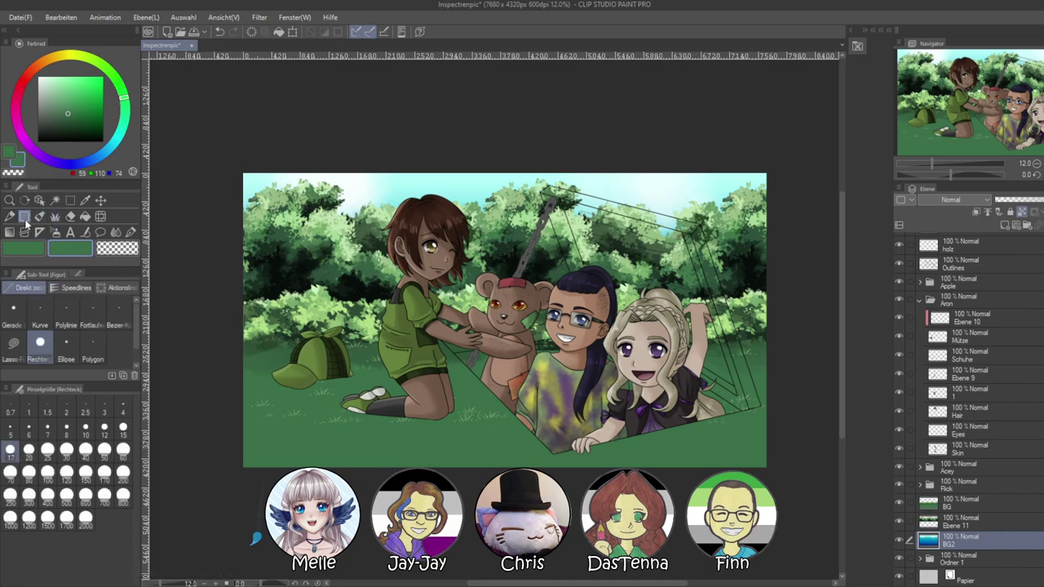
left_click(55, 218)
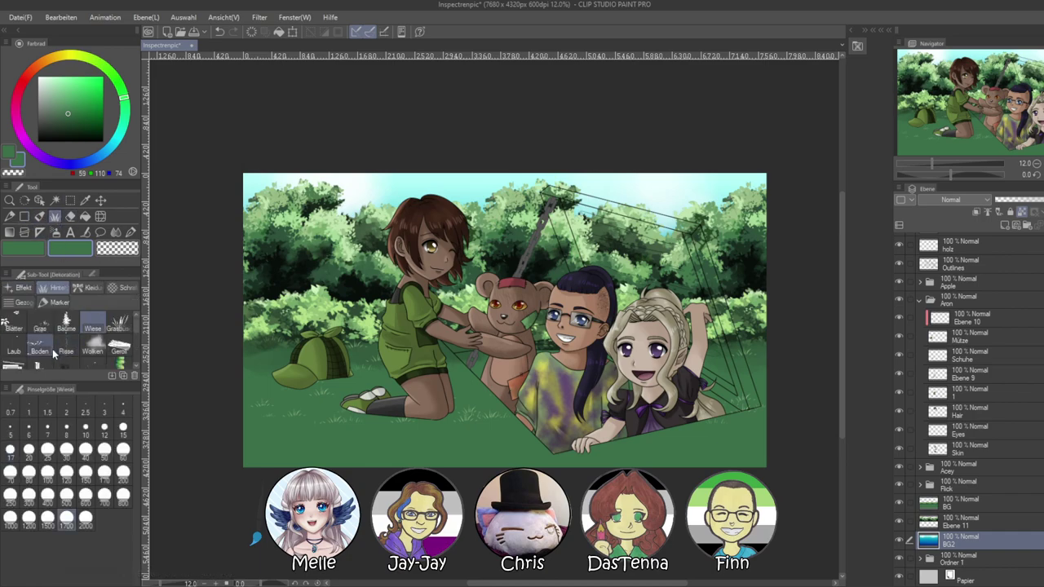
left_click(9, 233)
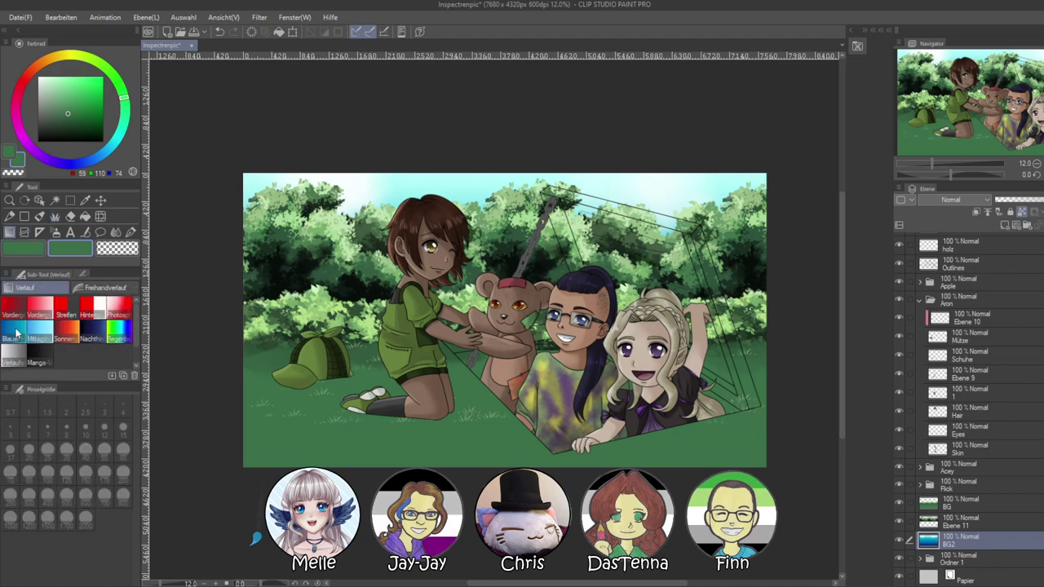
left_click_drag(451, 474, 437, 149)
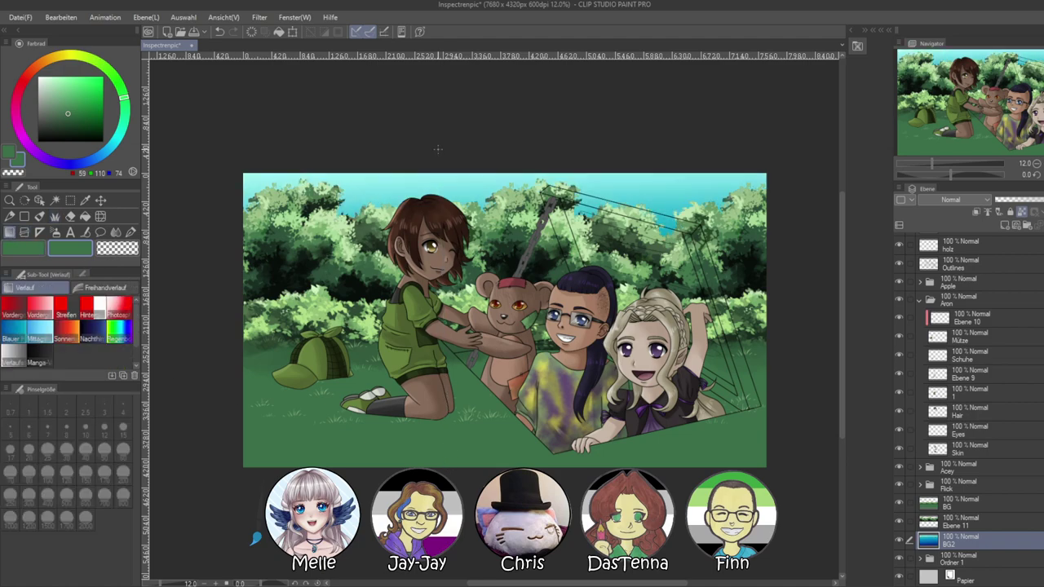
scroll(548, 380, "down", 1)
scroll(618, 373, "up", 1)
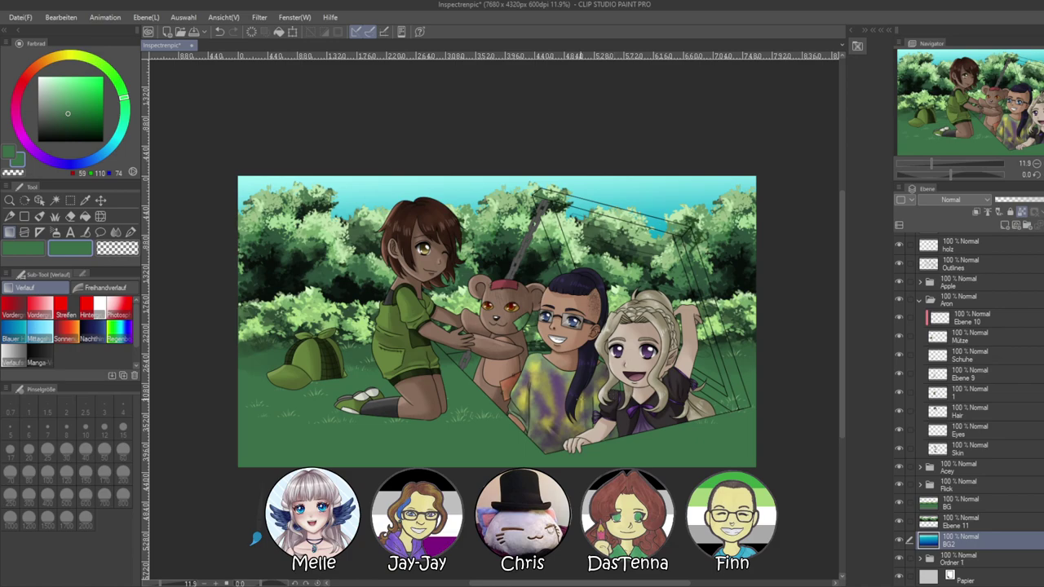
scroll(684, 383, "up", 1)
scroll(595, 361, "up", 1)
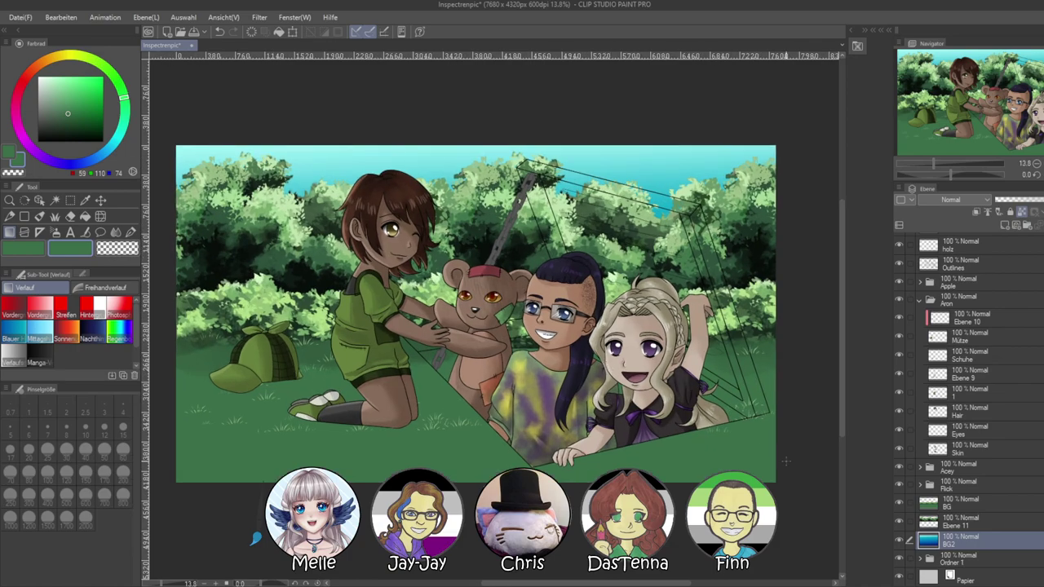
Create a layer folder above BG, move BG, Ebene 11 and BG2 into it, and hide the folder
left_click(950, 503)
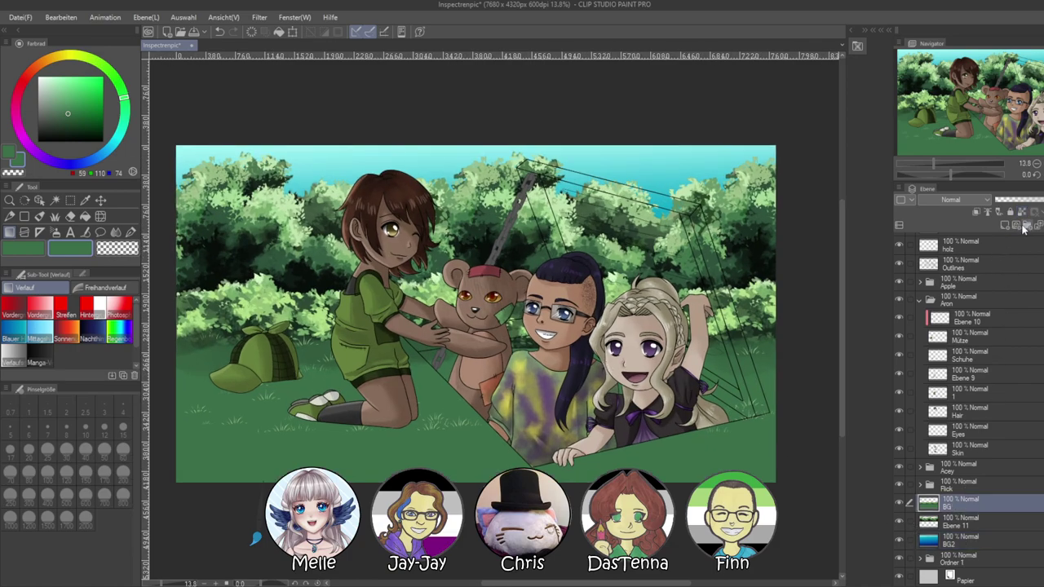
left_click(1029, 227)
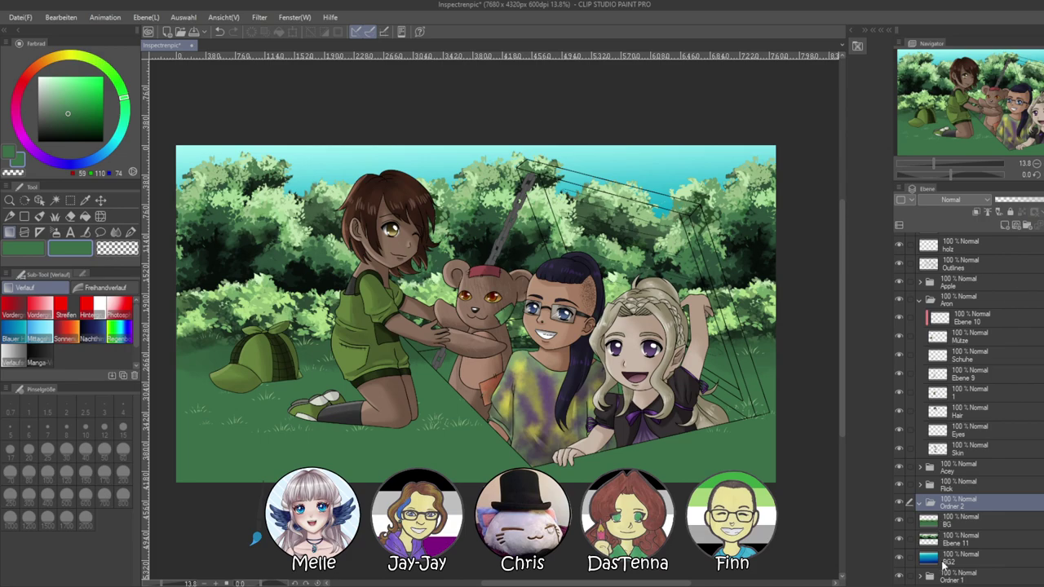
left_click(931, 561)
left_click(939, 525, "shift")
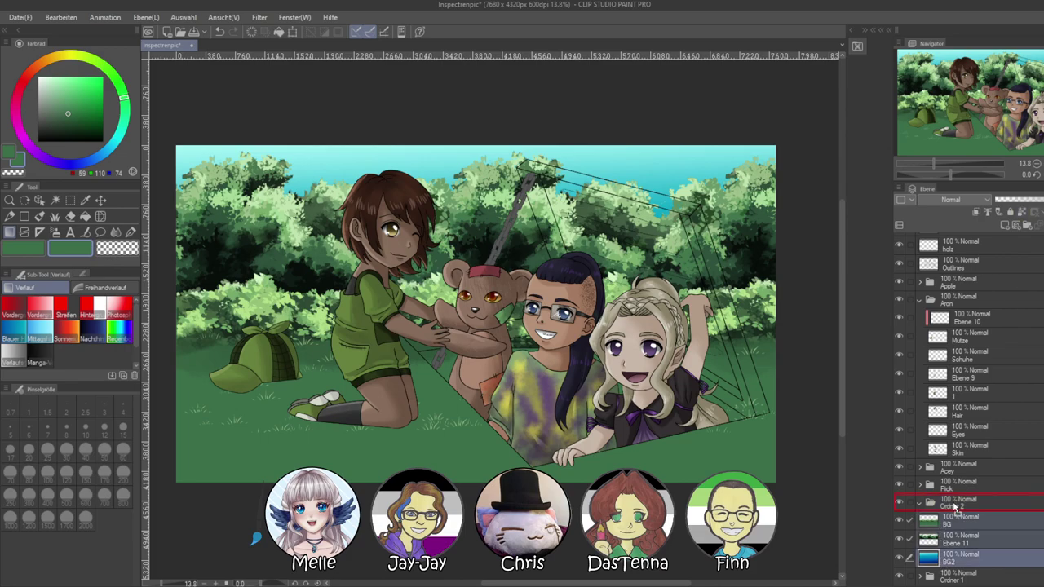
left_click_drag(956, 507, 956, 507)
left_click(898, 502)
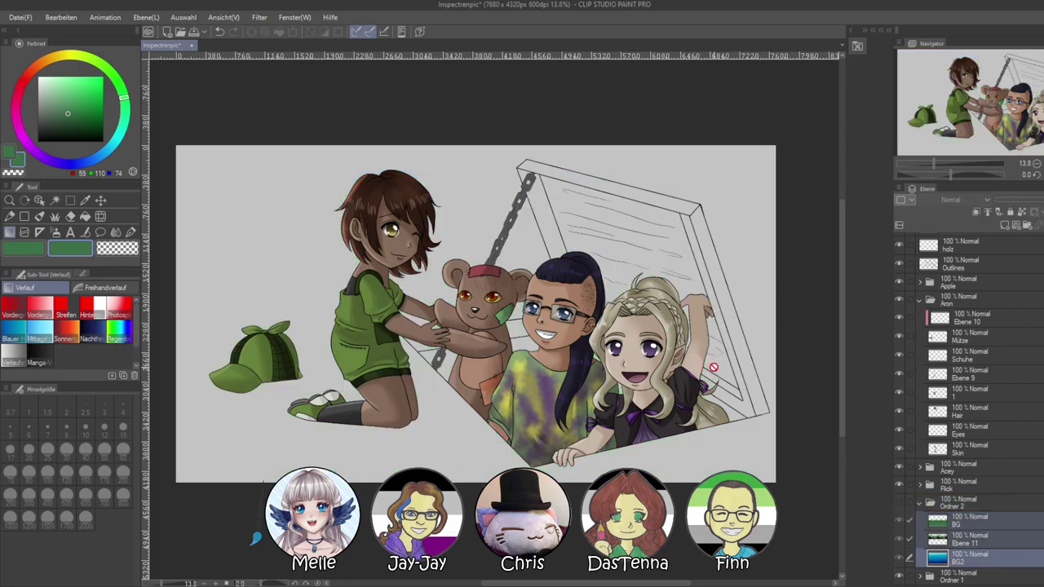
Collapse the Aron folder and add a new folder containing an empty raster layer above Ordner 2
scroll(713, 367, "up", 1)
left_click(920, 301)
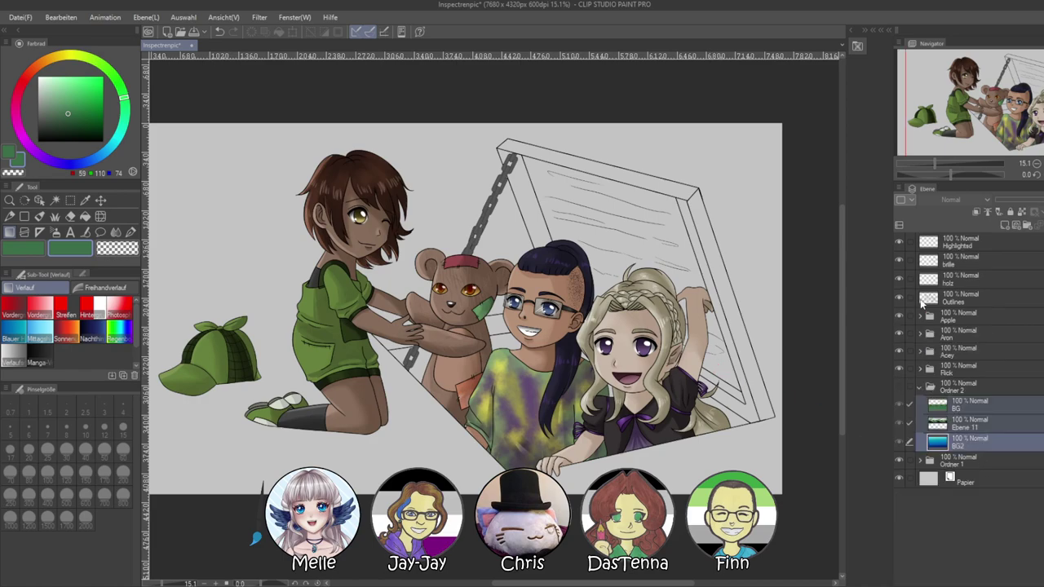
left_click(955, 279)
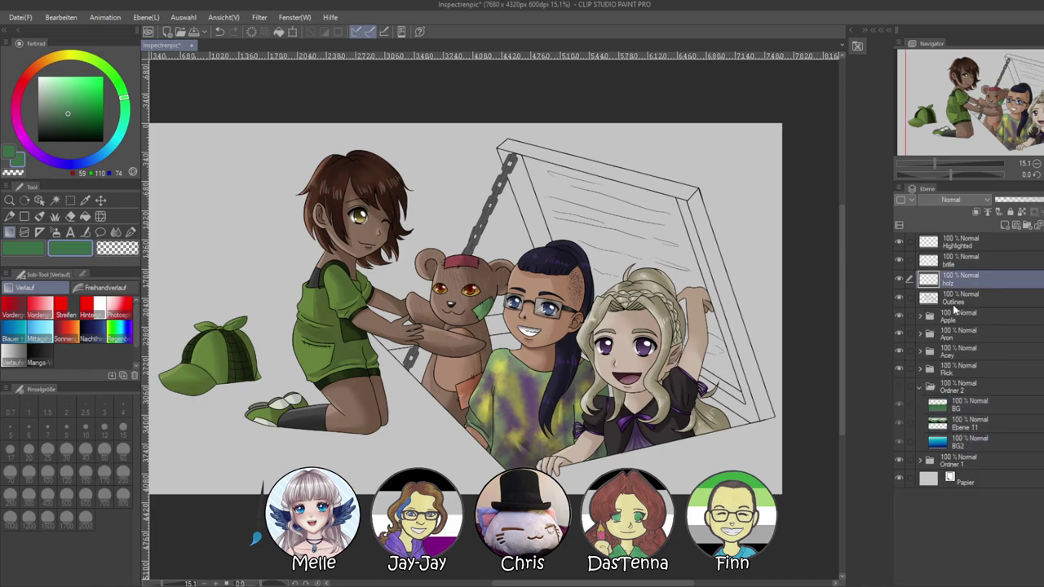
left_click(957, 385)
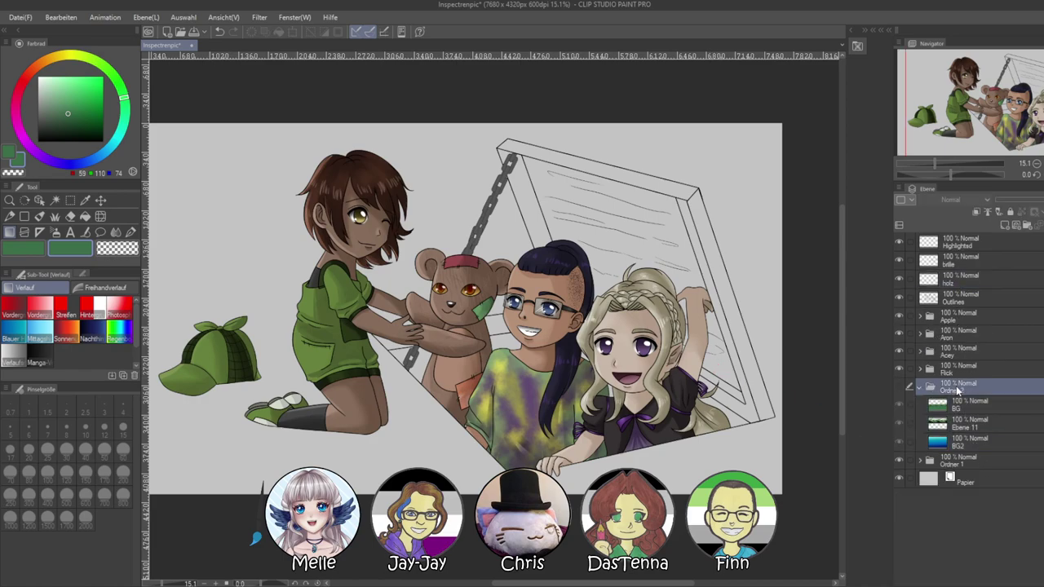
left_click(1026, 225)
left_click(1005, 226)
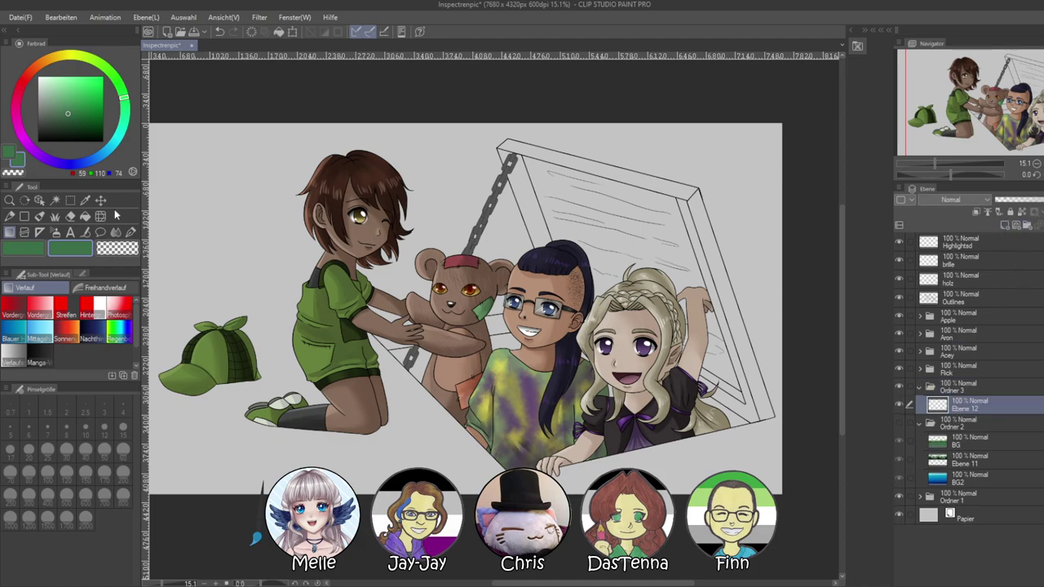
Auto-select the lid's left inner frame strip and its large wooden back panel using the Outlines layer
left_click(55, 200)
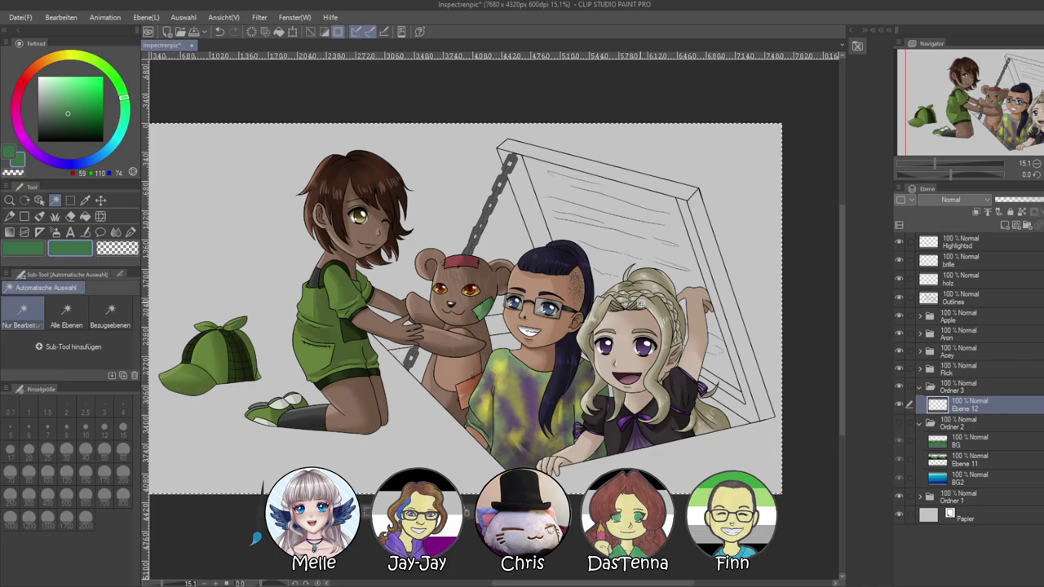
left_click(966, 299)
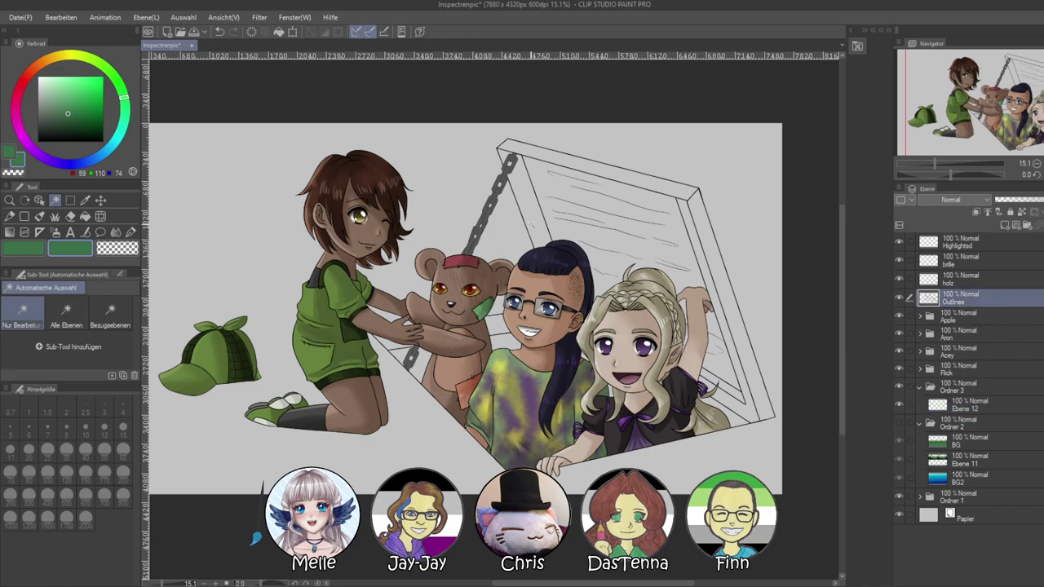
left_click(530, 216)
left_click(503, 155)
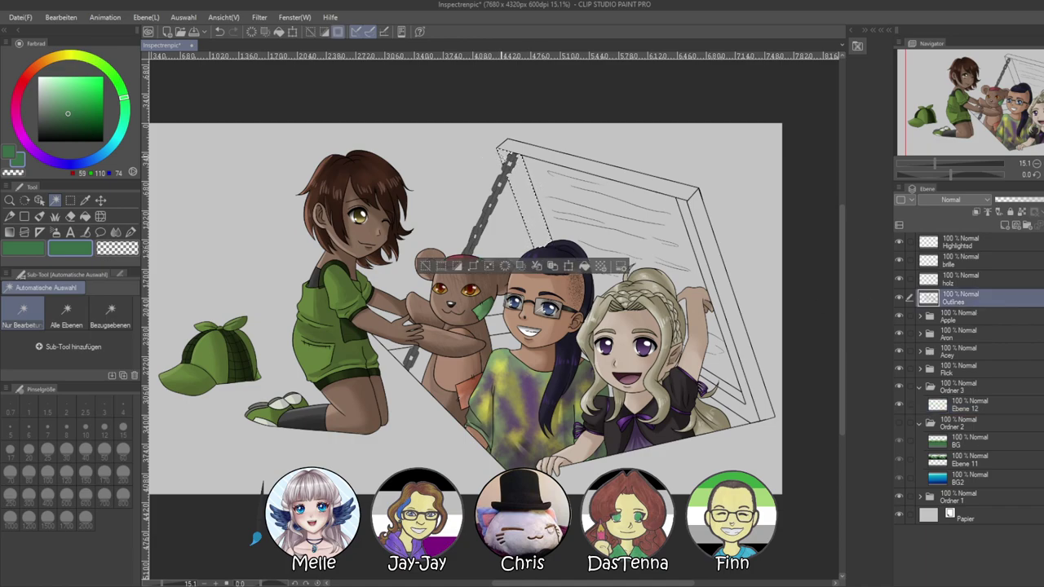
left_click(596, 228)
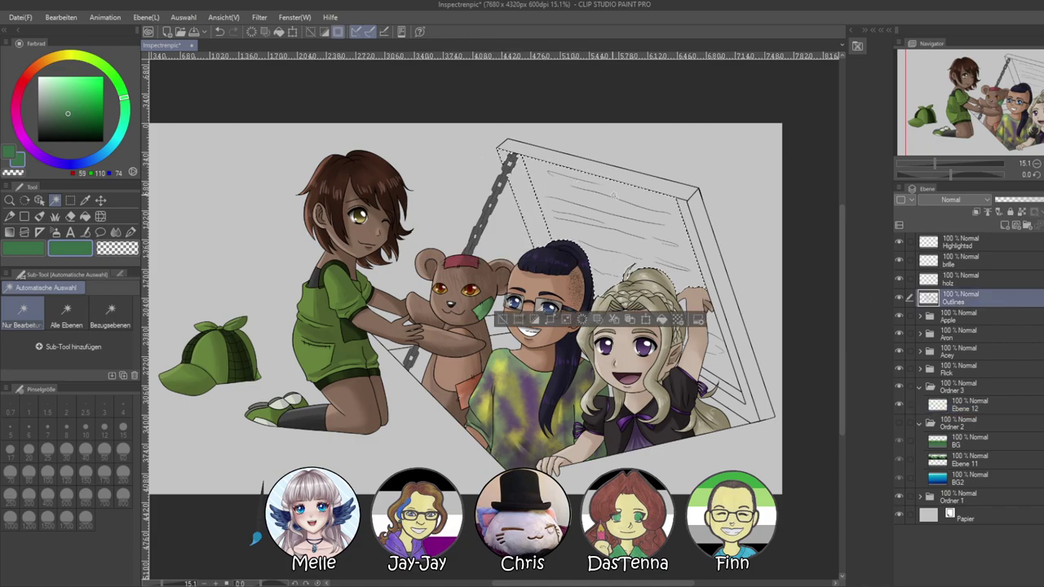
Extend the automatic selection to the lid's remaining frame faces, the area behind the raised arm, and the wood around the lower chain
scroll(630, 305, "up", 5)
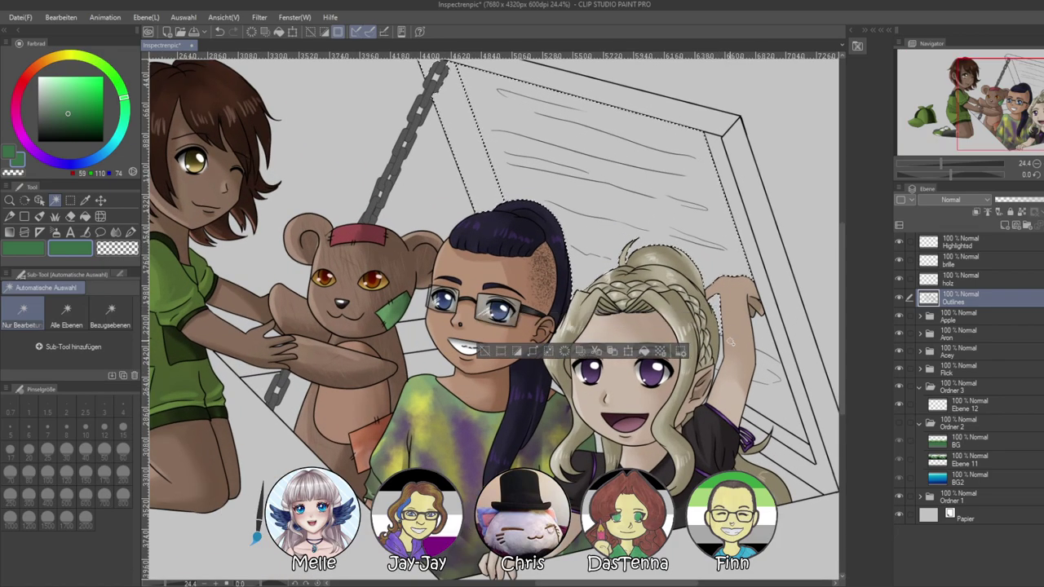
left_click(719, 359)
left_click(768, 387)
left_click(787, 438)
left_click(799, 489)
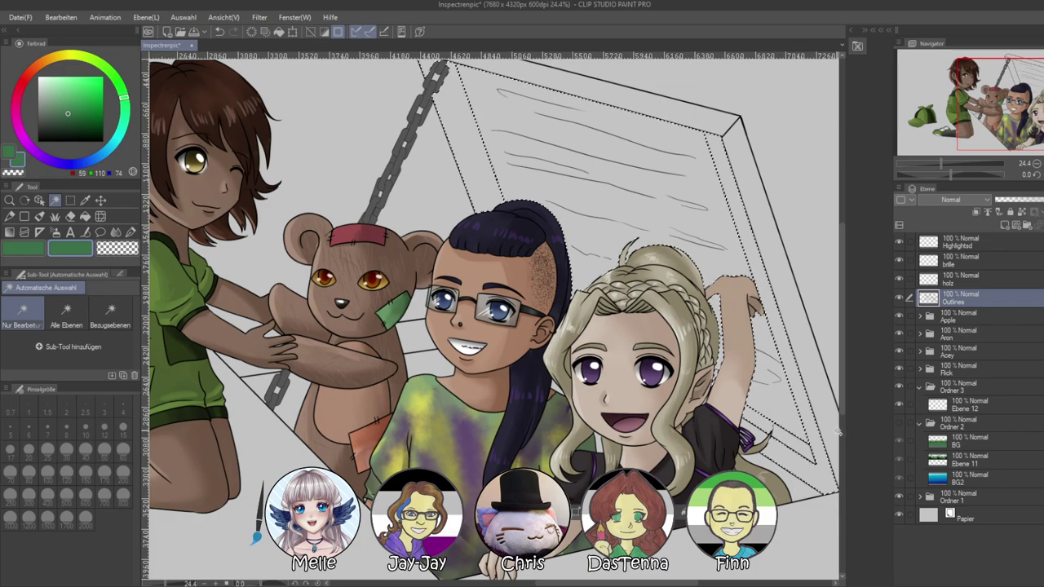
left_click(636, 100)
left_click(297, 398)
left_click(267, 394)
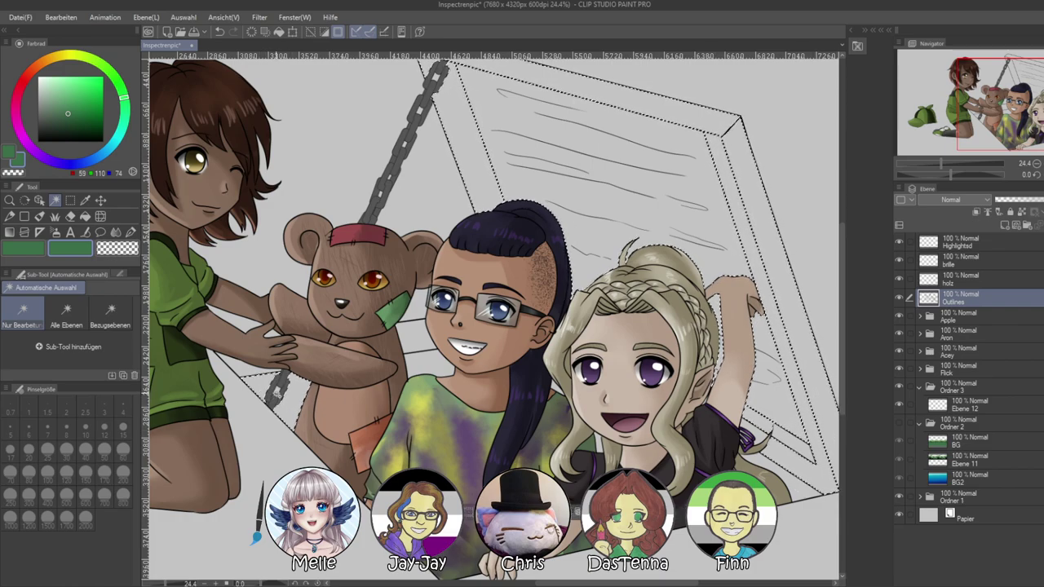
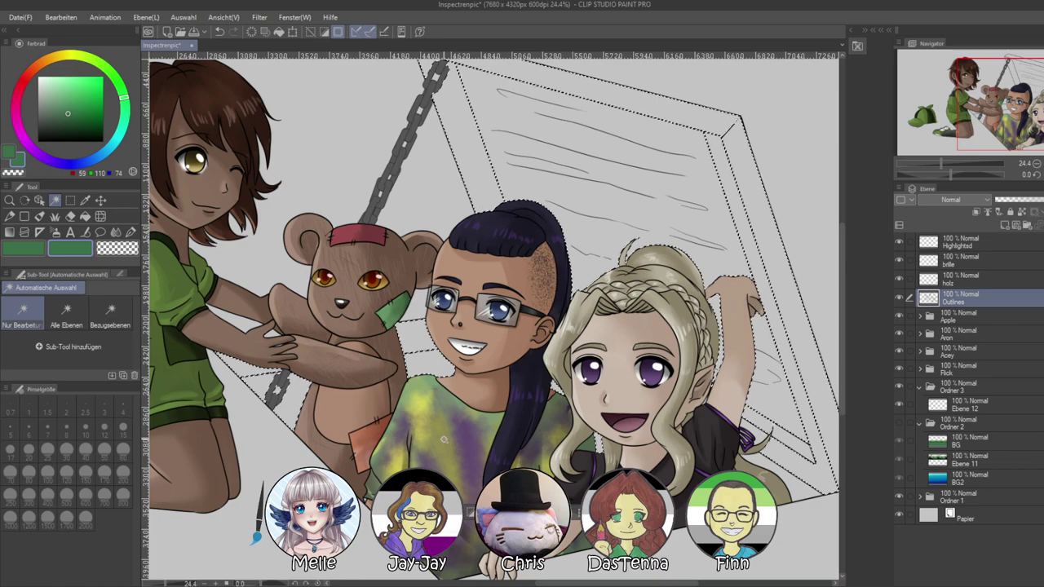
left_click_drag(576, 438, 490, 189)
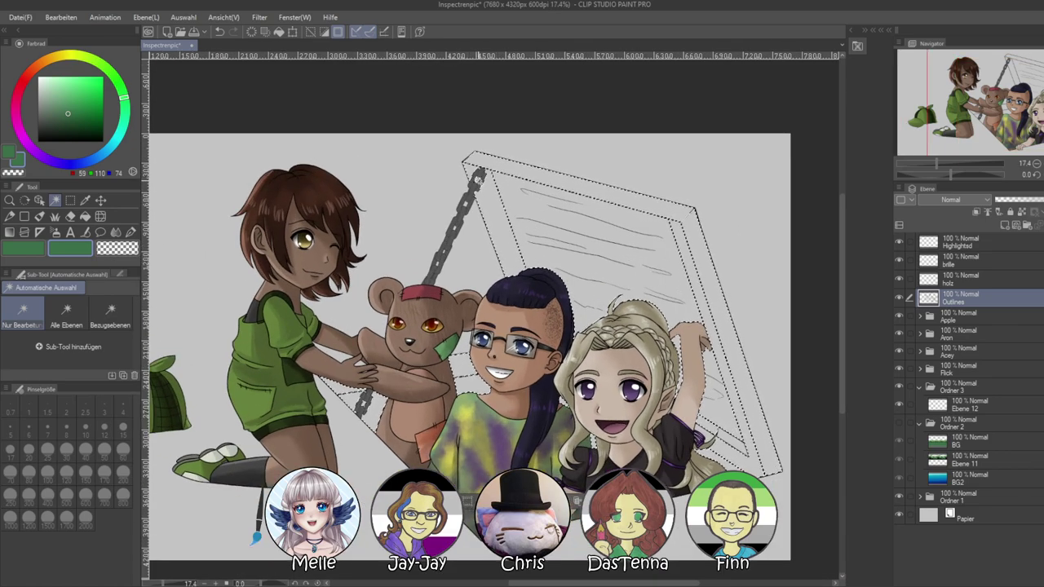
Fill the selected lid areas on Ebene 12 with brown (RGB 110, 93, 71) and clear the selection
left_click(943, 412)
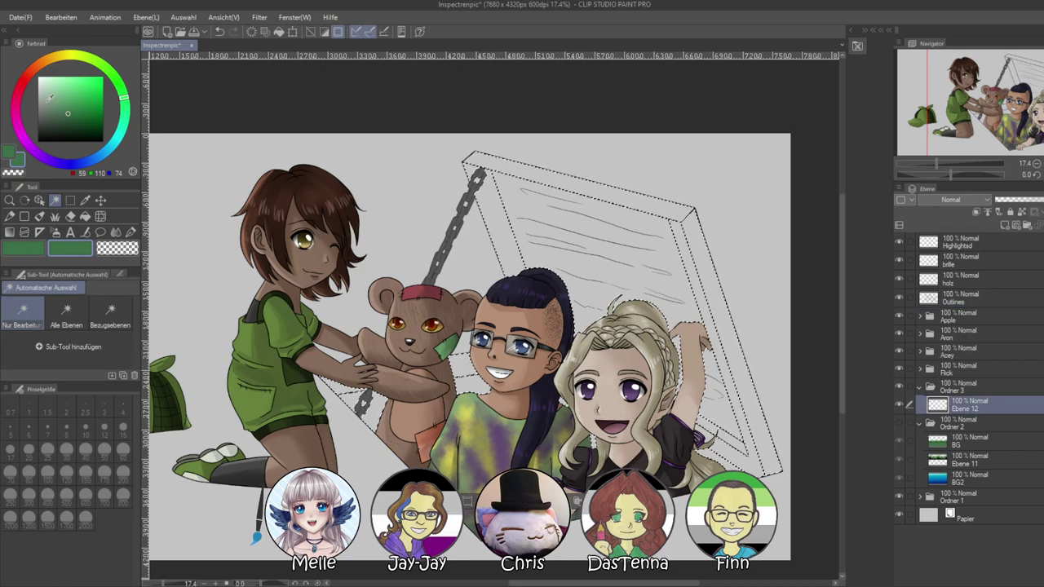
left_click(31, 72)
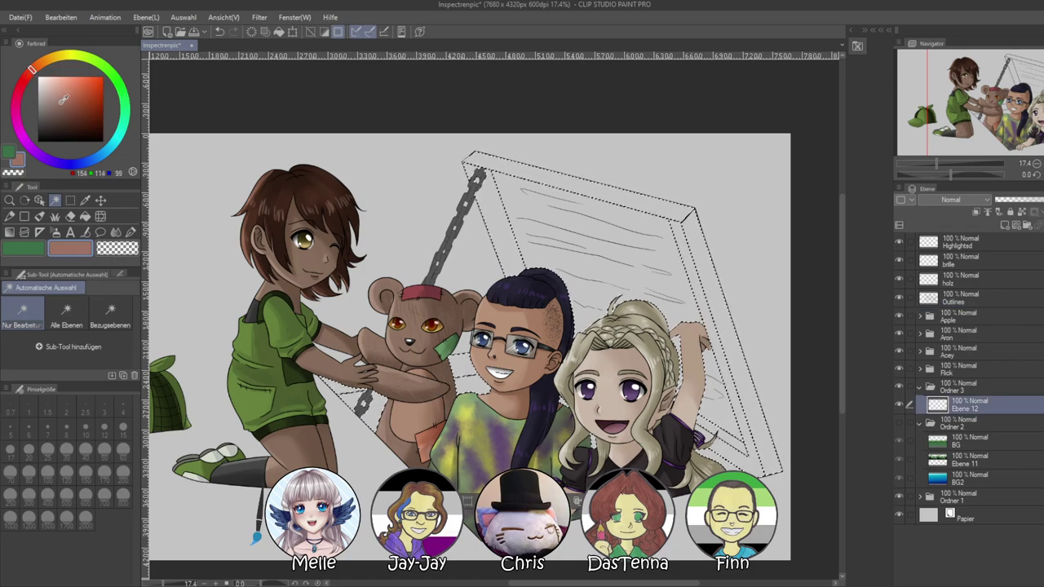
left_click(65, 112)
left_click(64, 112)
key("alt+BackSpace")
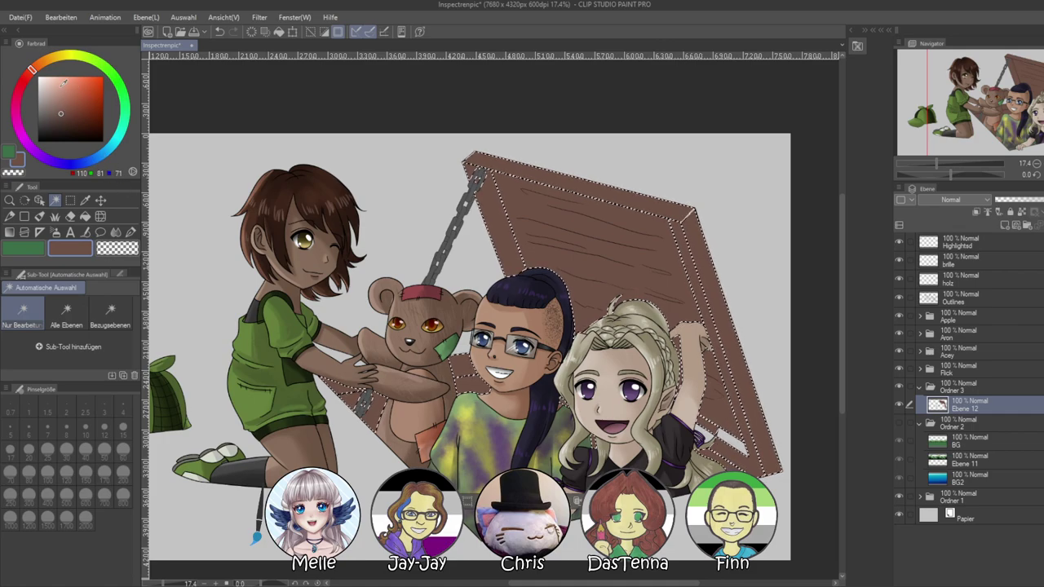
left_click(48, 64)
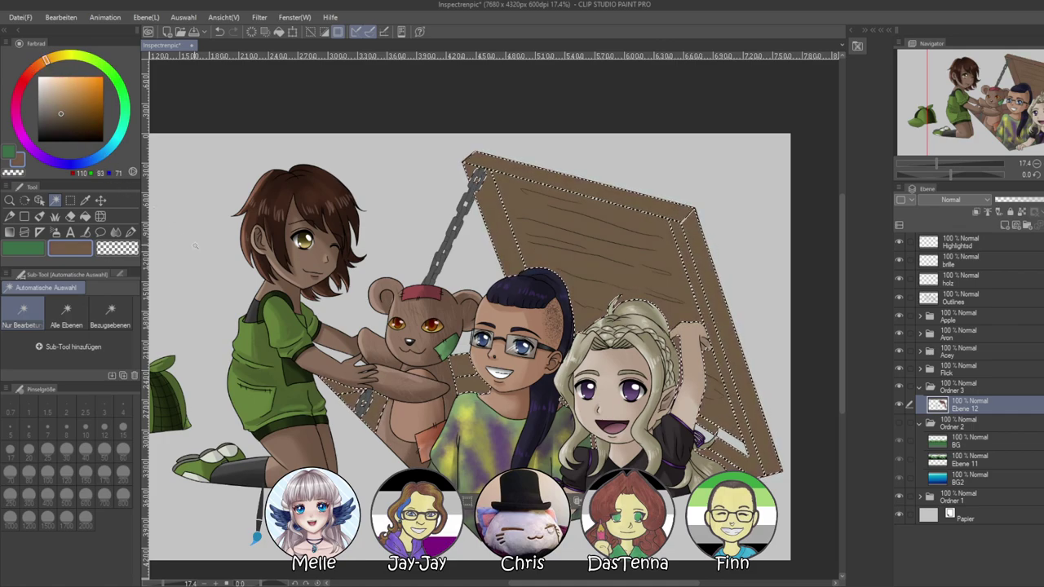
key("ctrl+d")
Auto-select the uncoloured strip of the lid beside the sleeve bow via Outlines, fill it brown on Ebene 12, and deselect it
scroll(364, 384, "down", 2)
scroll(576, 368, "up", 5)
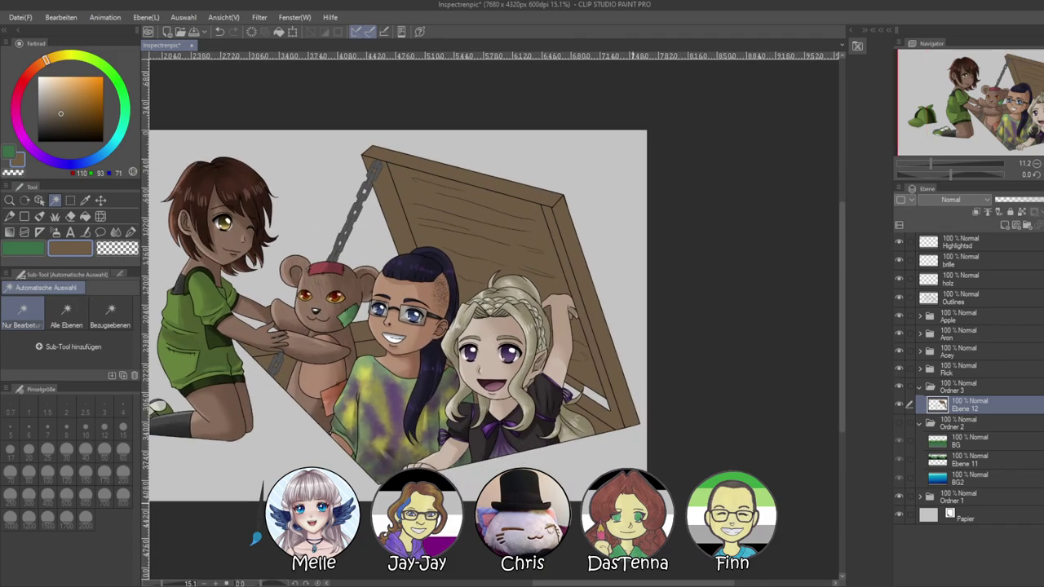
left_click(938, 301)
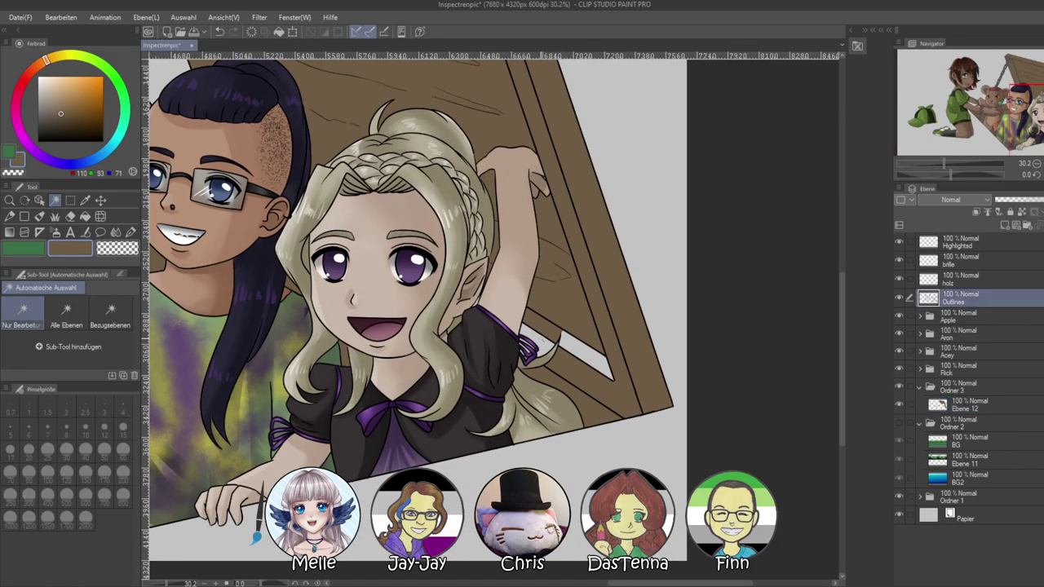
left_click(540, 336)
scroll(571, 351, "up", 6)
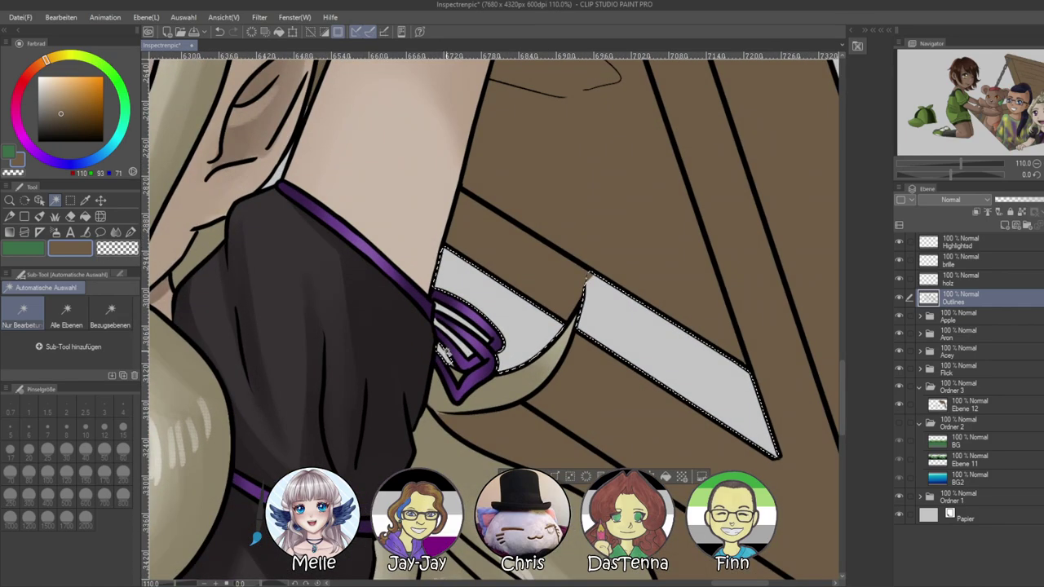
left_click(959, 407)
left_click(665, 476)
key("ctrl+d")
Make Ebene 12 the active layer again and choose the Spitzfeder pen for touch-ups
scroll(554, 375, "down", 7)
scroll(467, 321, "up", 4)
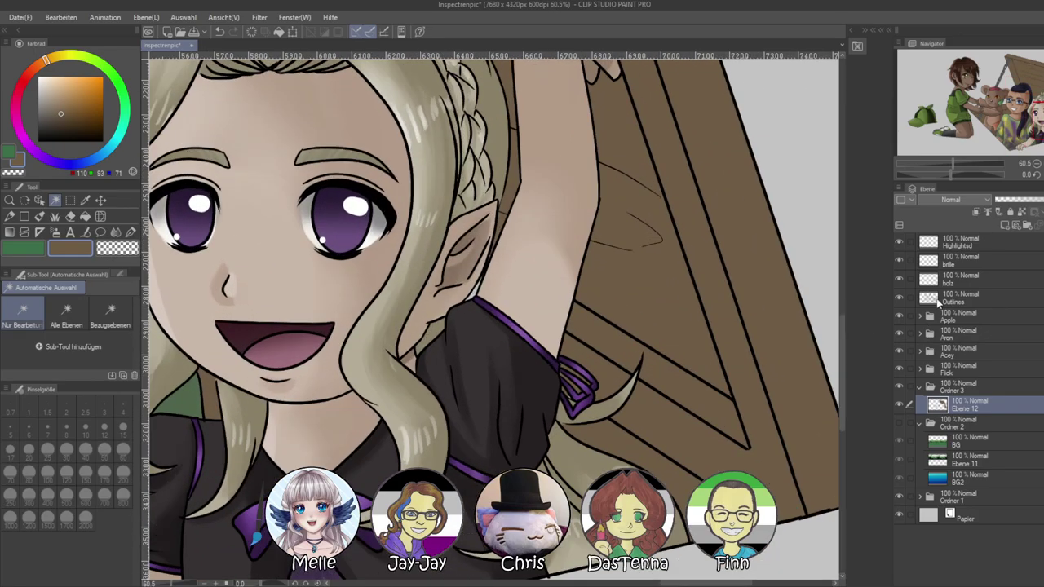
left_click(938, 300)
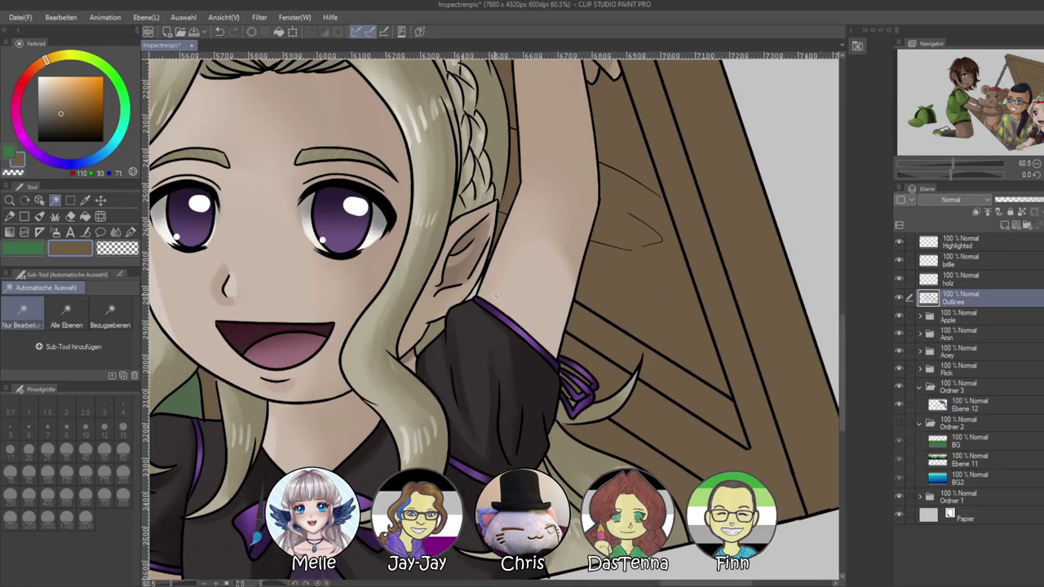
left_click(938, 404)
scroll(561, 311, "down", 4)
left_click_drag(333, 294, 395, 438)
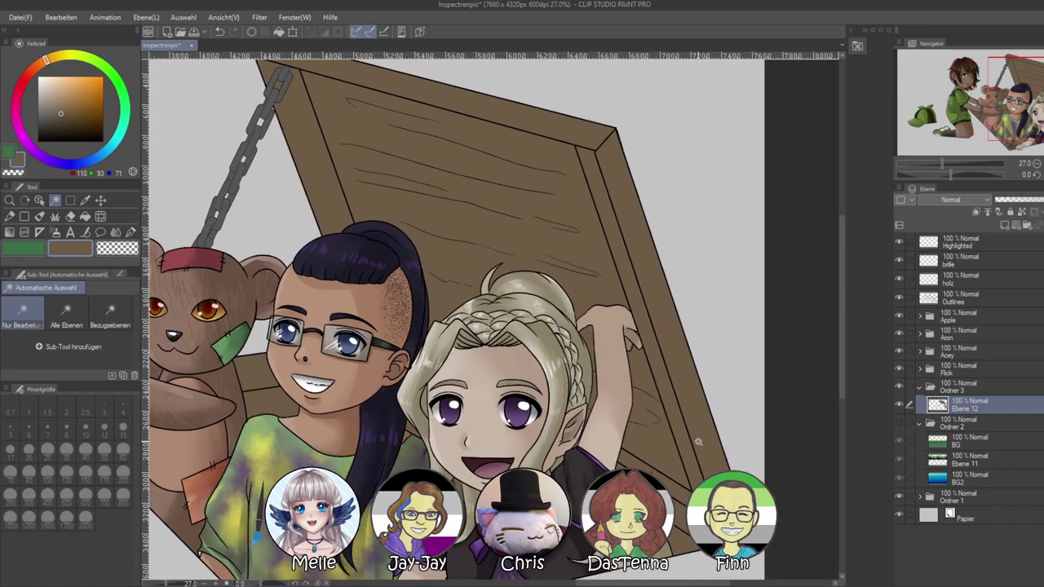
scroll(394, 438, "up", 6)
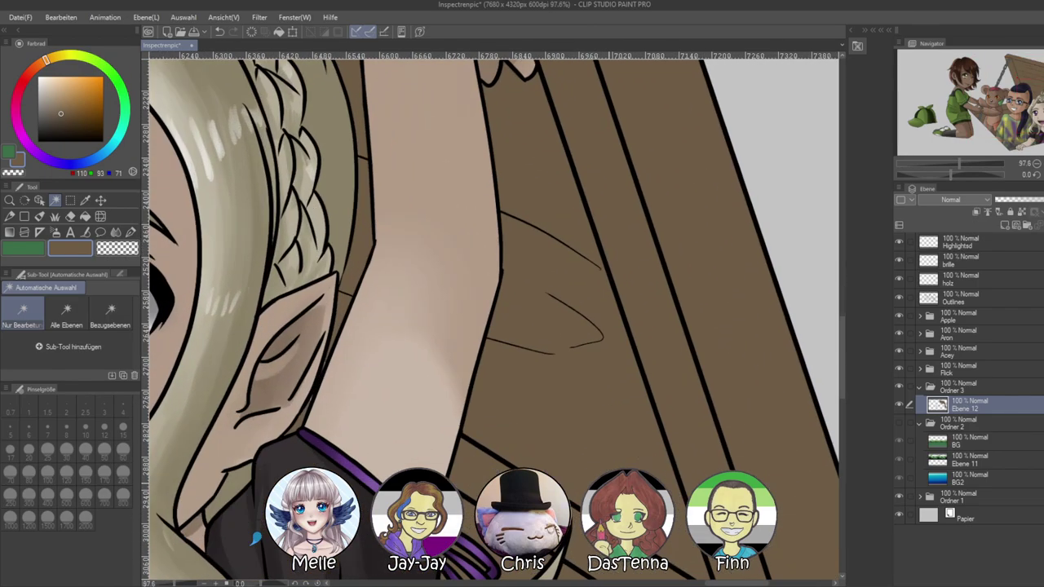
left_click(130, 232)
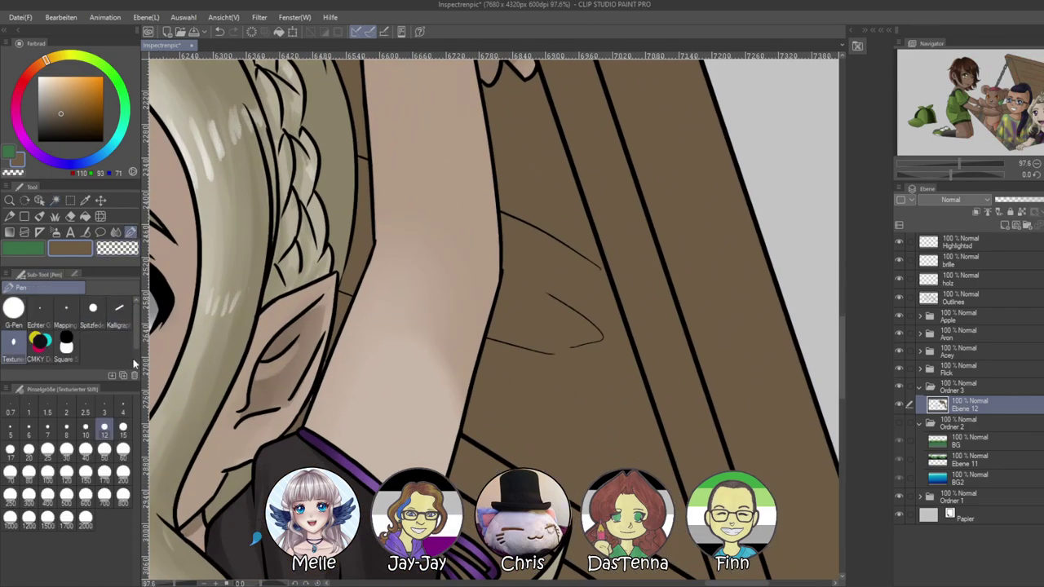
left_click(94, 309)
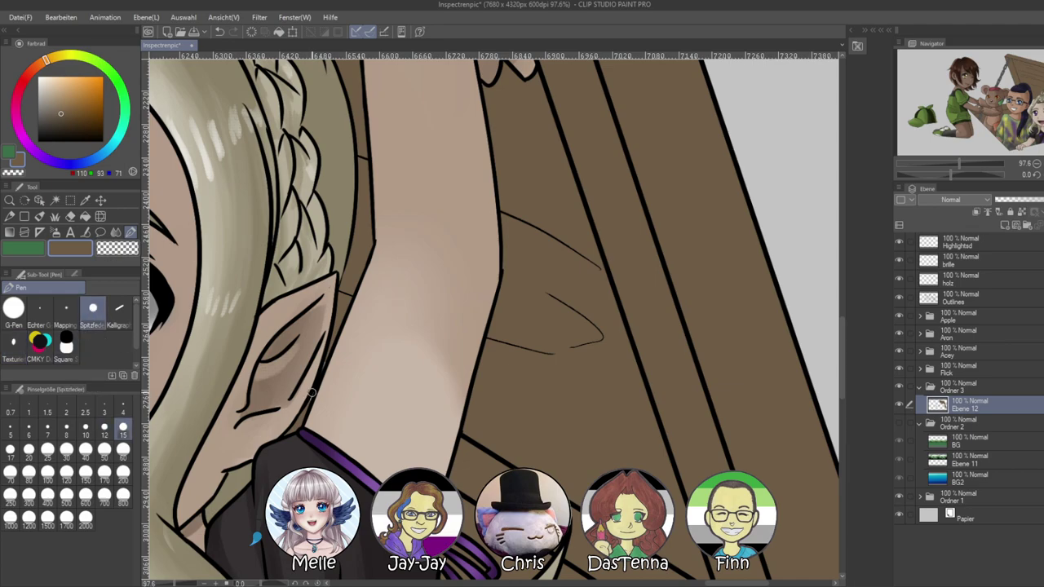
Examine the brown lid fill and the neighbouring figures up close for missed gaps in the colouring
left_click_drag(438, 558, 353, 323)
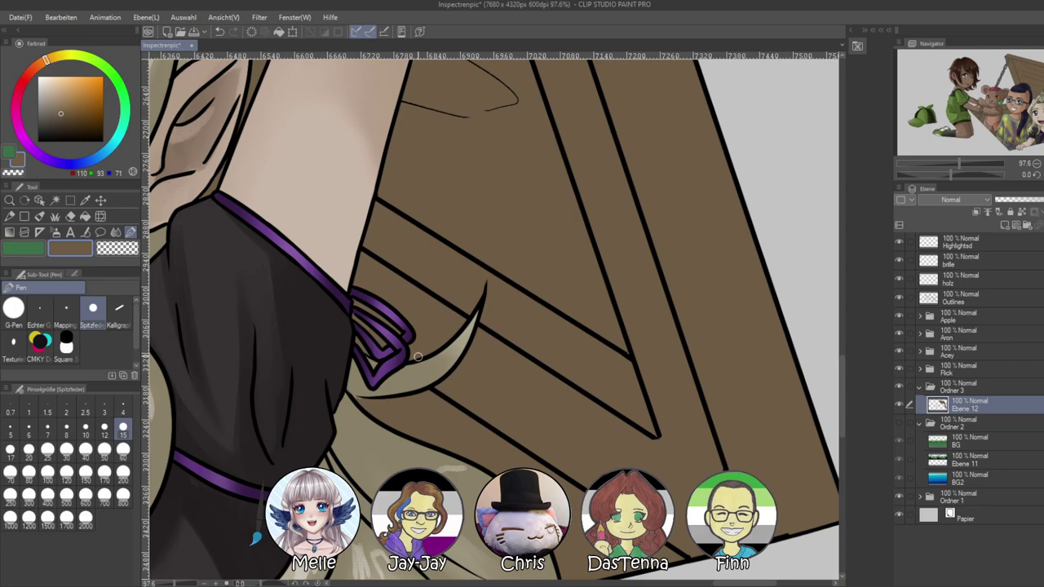
scroll(470, 401, "down", 1)
scroll(469, 401, "right", 1)
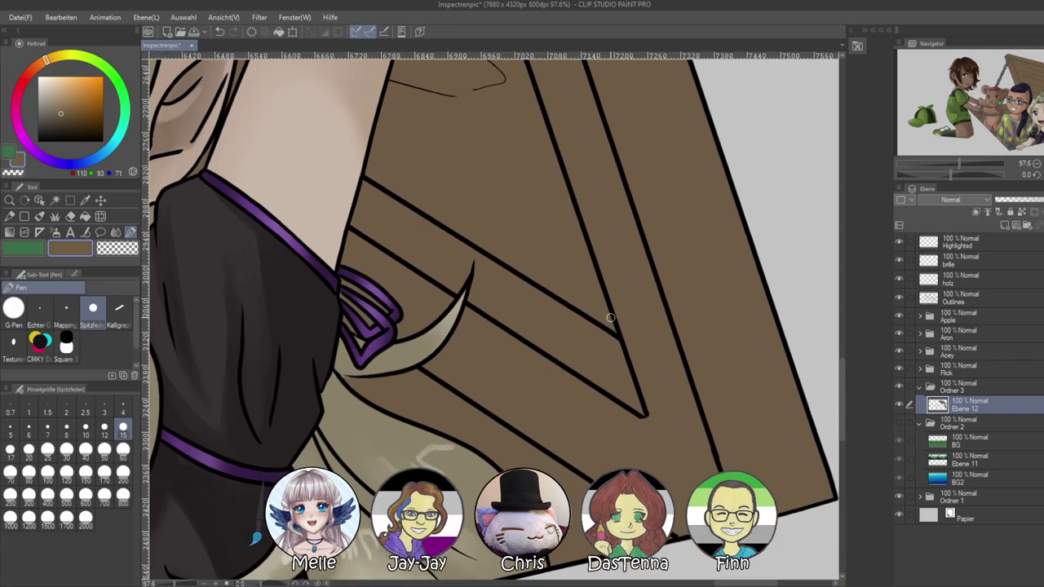
scroll(608, 415, "up", 8)
scroll(608, 415, "left", 2)
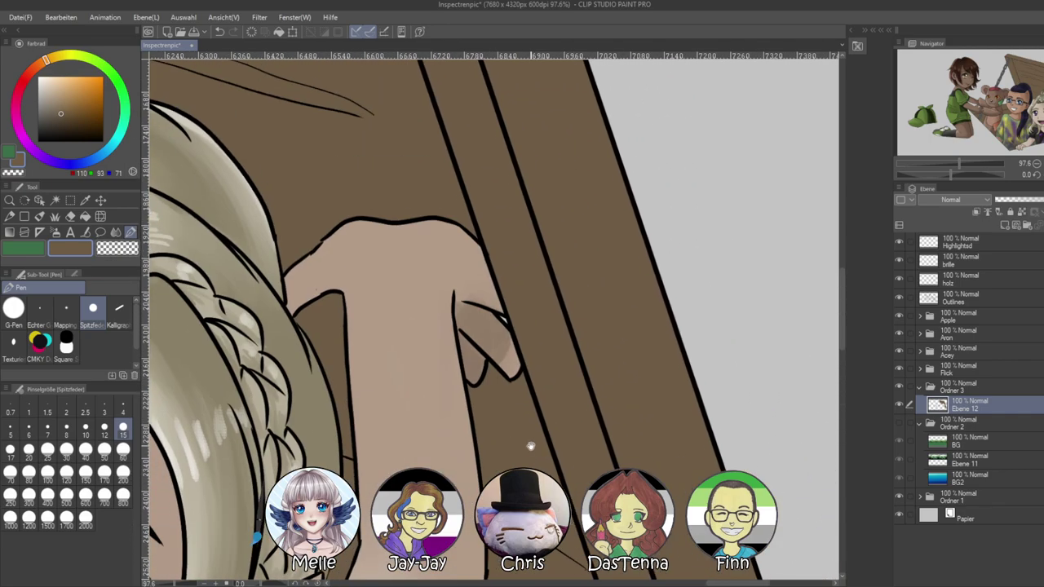
scroll(432, 449, "up", 10)
scroll(432, 449, "left", 5)
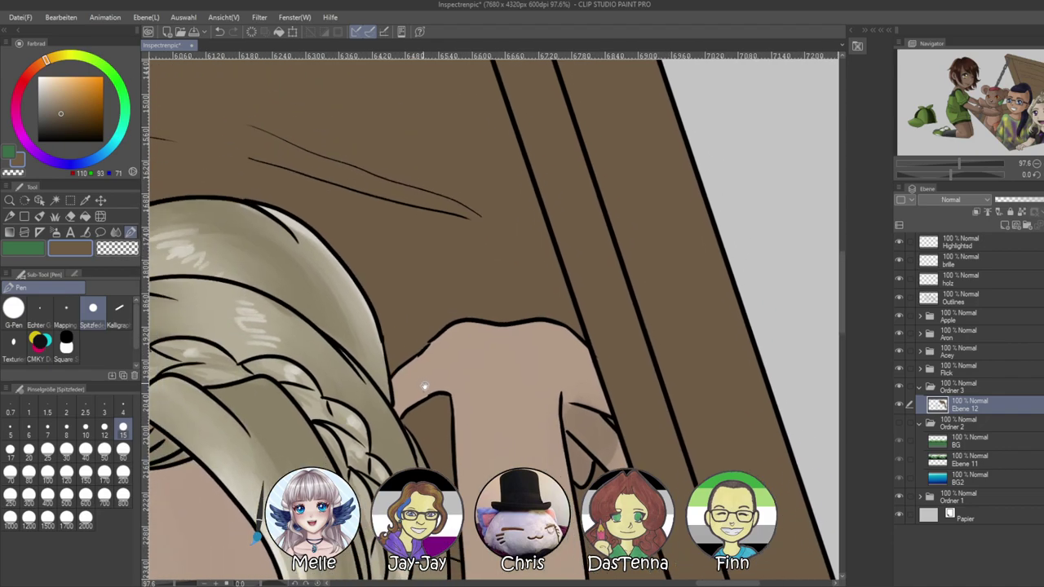
scroll(403, 443, "up", 8)
scroll(402, 443, "left", 4)
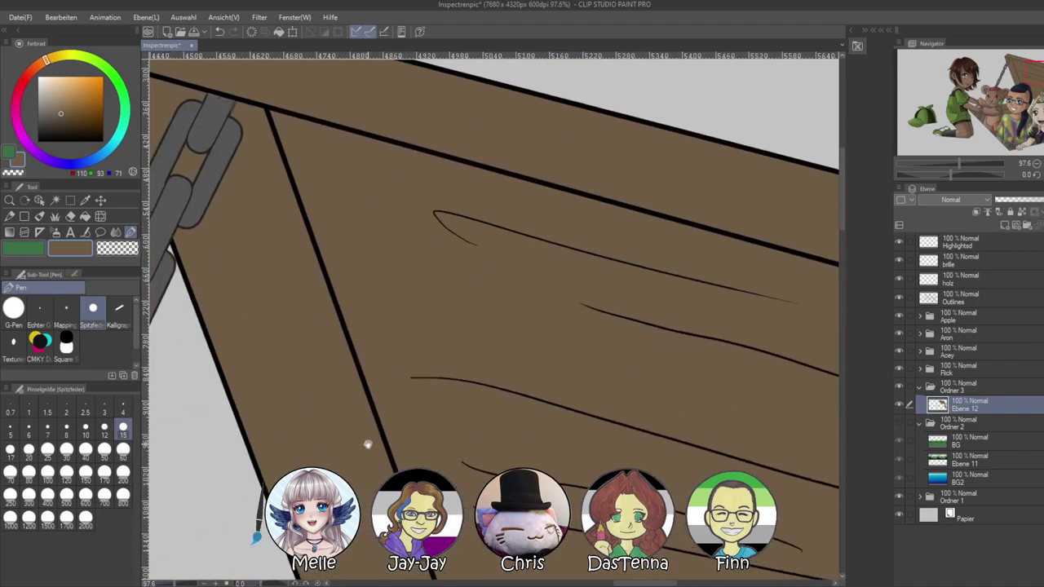
scroll(375, 383, "down", 10)
scroll(375, 383, "right", 5)
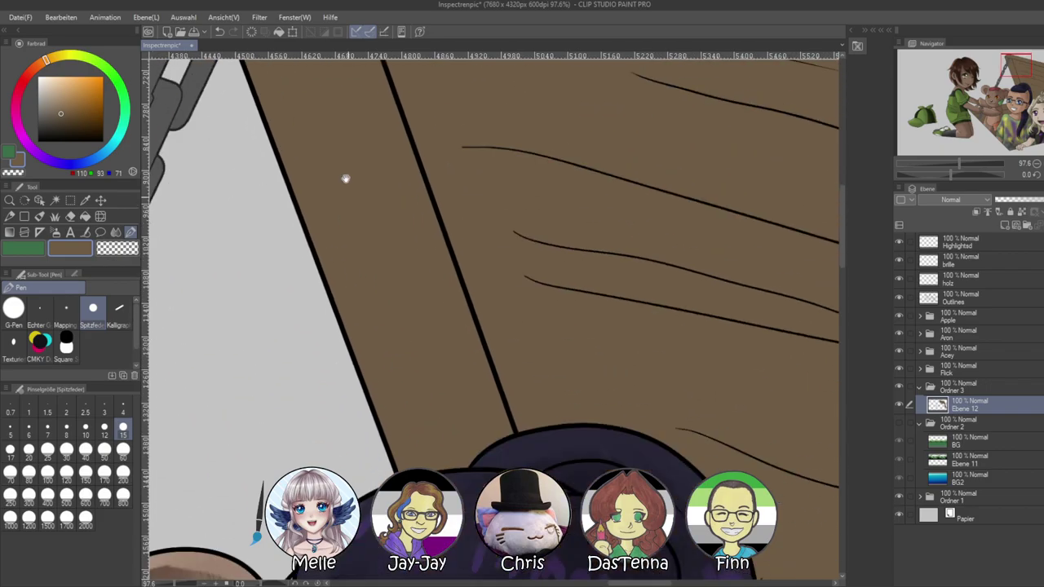
scroll(464, 391, "down", 5)
scroll(465, 391, "right", 3)
scroll(477, 244, "up", 3)
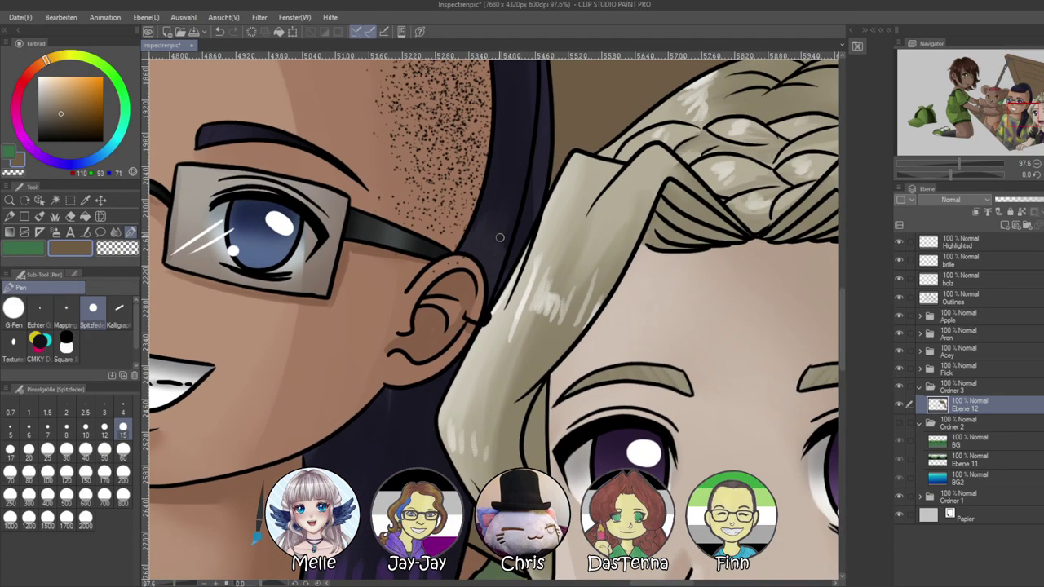
scroll(550, 184, "down", 10)
scroll(549, 184, "right", 3)
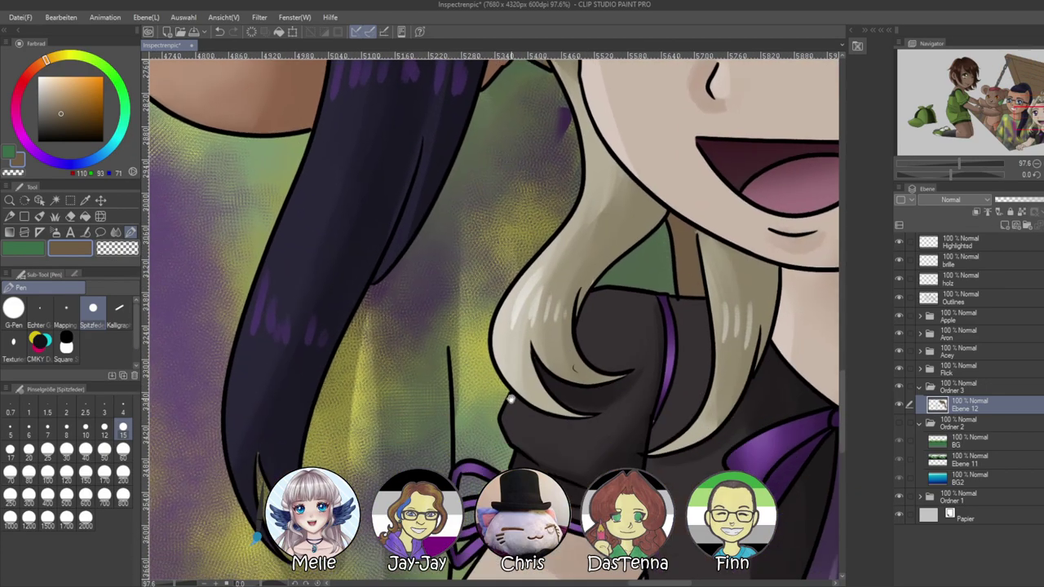
scroll(474, 461, "down", 2)
scroll(474, 461, "right", 1)
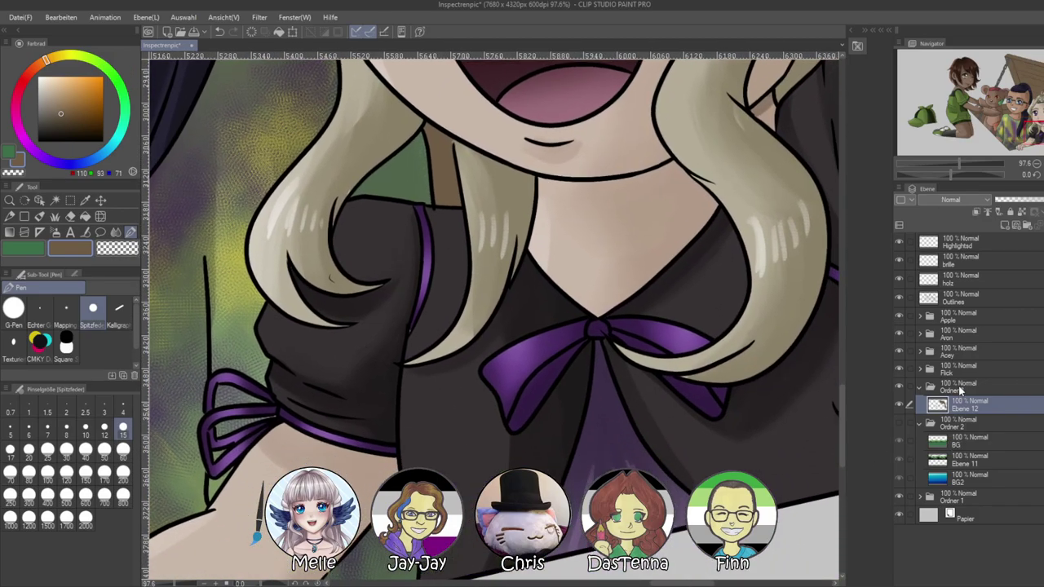
On the Acc layer in the Acey folder, touch up the purple sleeve trim with sampled purples using pen size 4
left_click(921, 352)
left_click(950, 390)
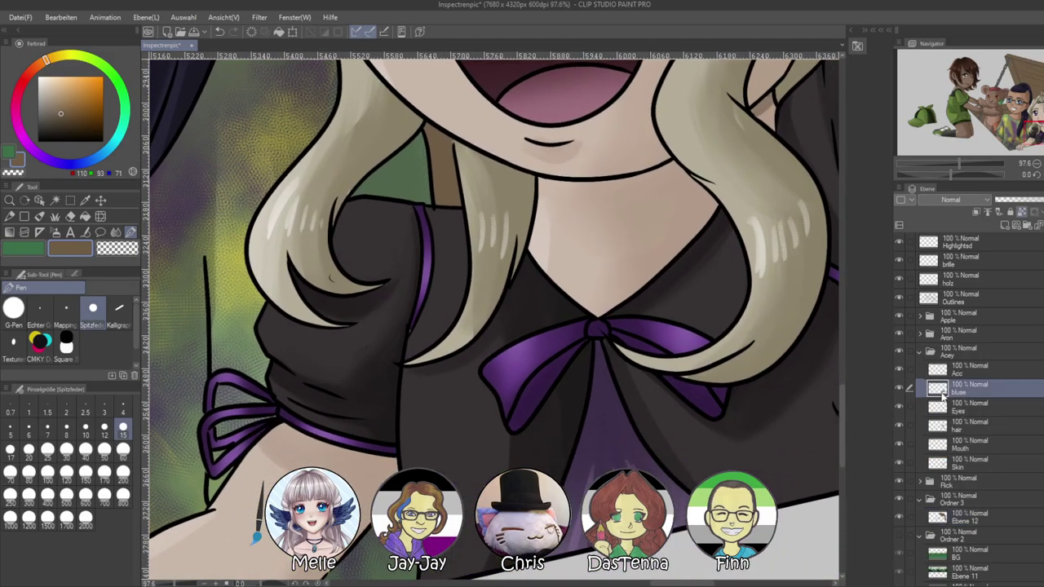
left_click(899, 369)
left_click(898, 369)
left_click(936, 374)
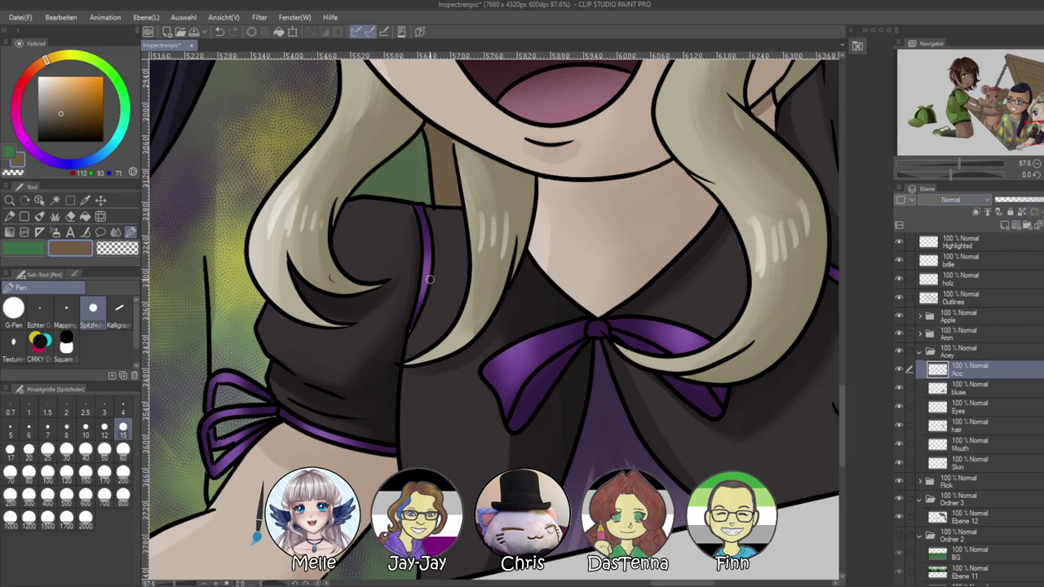
left_click(429, 281, "alt")
left_click(123, 407)
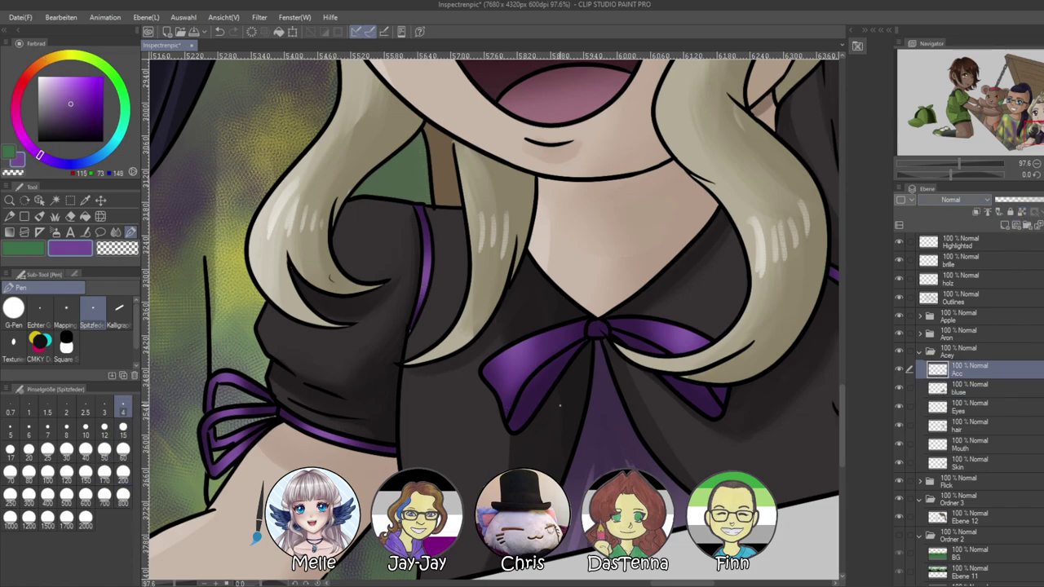
left_click(537, 392, "alt")
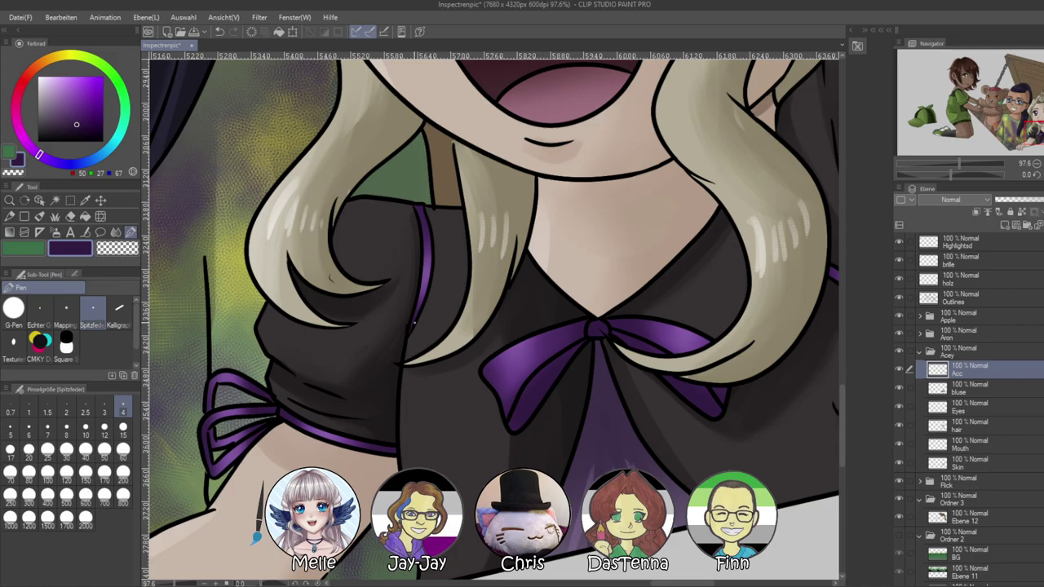
Sample the lid's brown (RGB 110, 92, 70) and add a clipped layer set to Multiplizieren above Ebene 12
left_click_drag(671, 397, 400, 578)
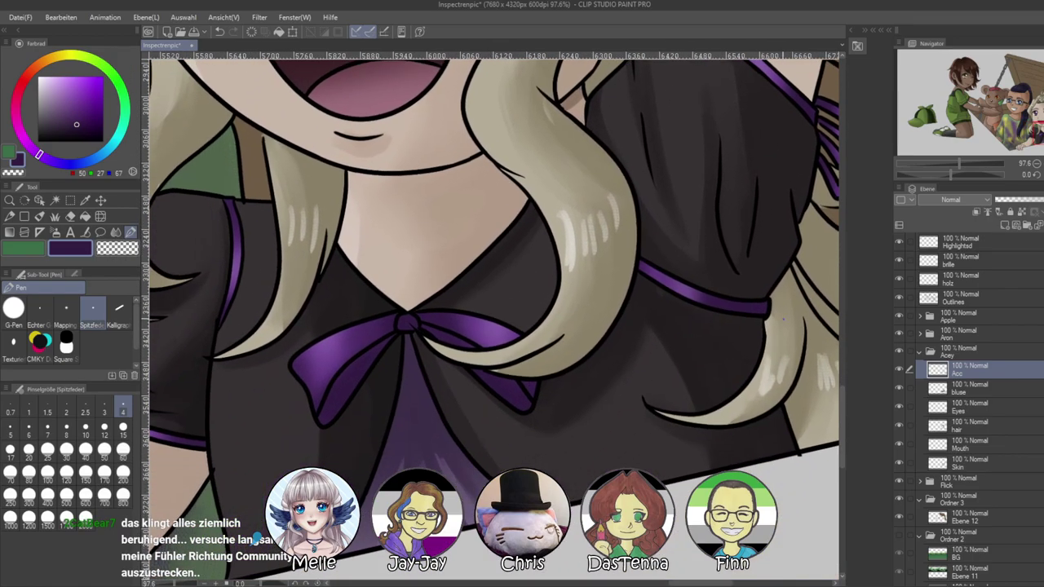
left_click_drag(967, 164, 940, 166)
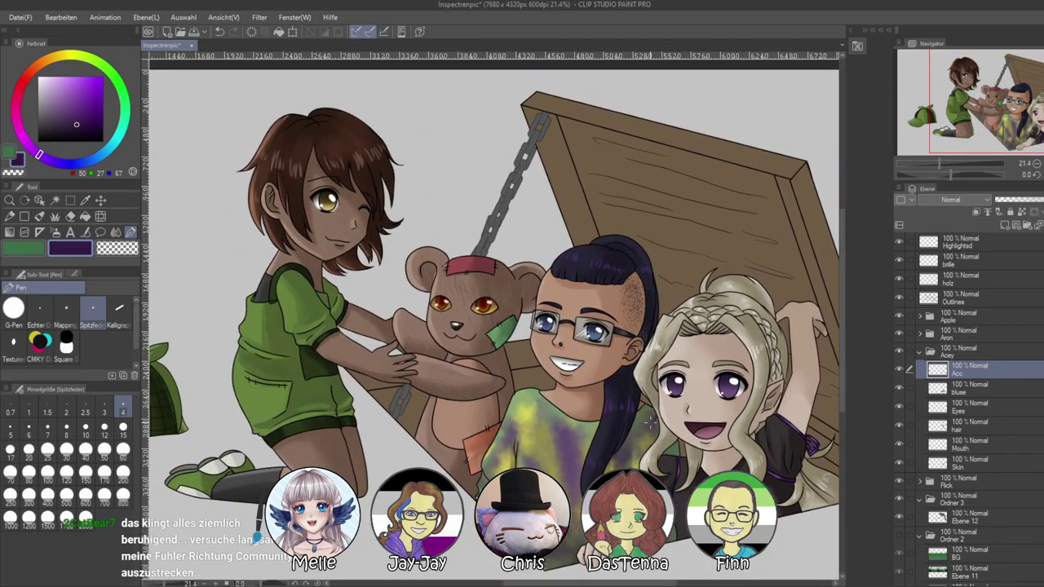
scroll(650, 421, "down", 1)
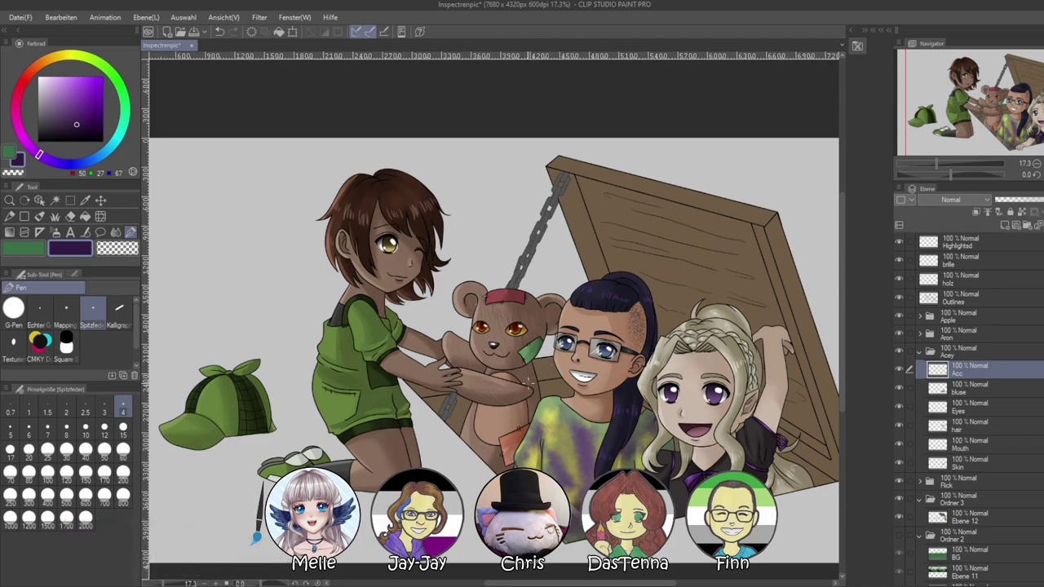
scroll(649, 421, "down", 2)
scroll(720, 472, "up", 1)
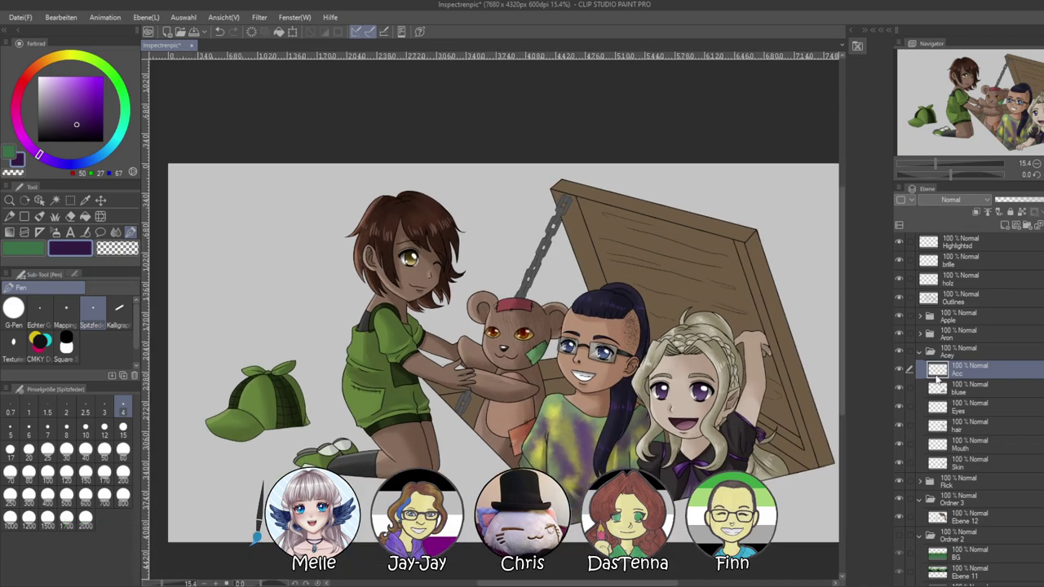
left_click(921, 353)
left_click(958, 408)
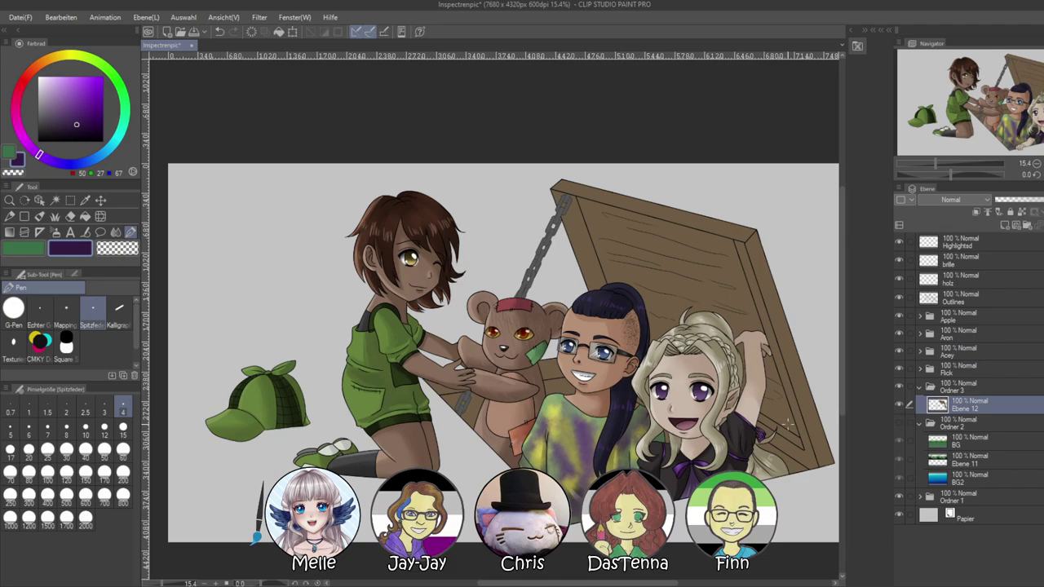
left_click_drag(788, 344, 698, 349)
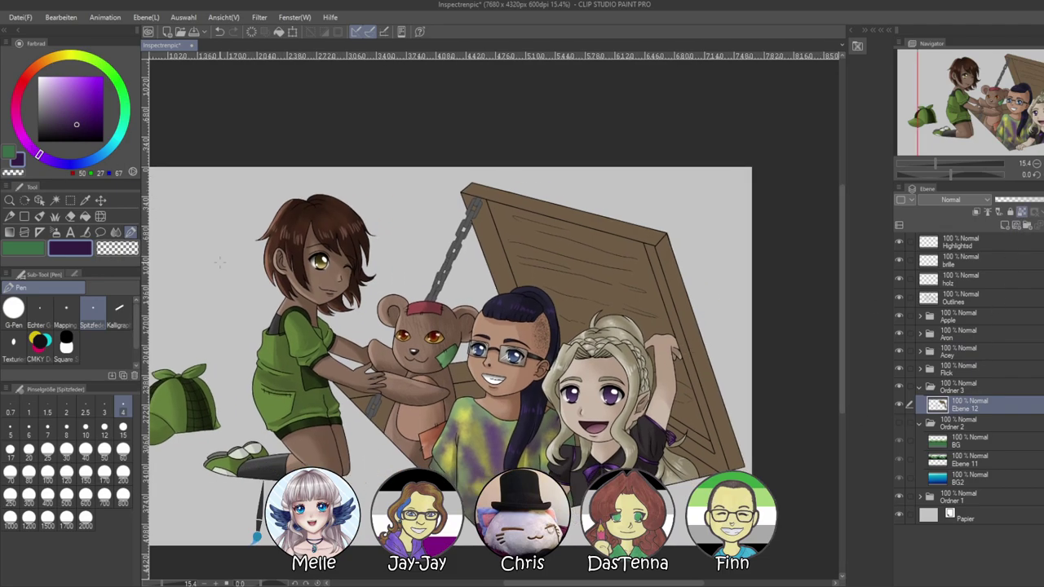
left_click(643, 283, "alt")
left_click(1003, 225)
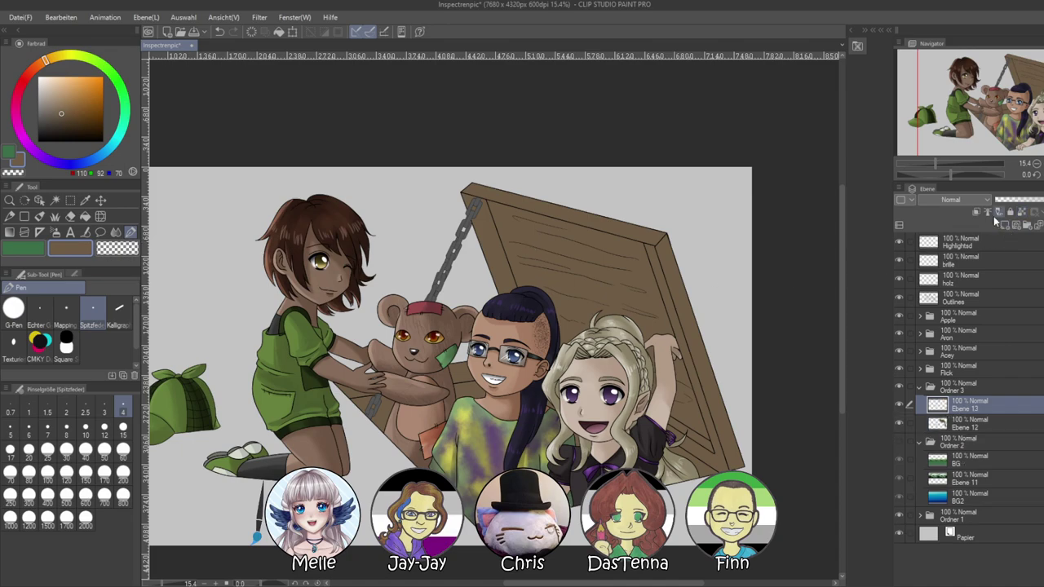
left_click(975, 212)
left_click(958, 238)
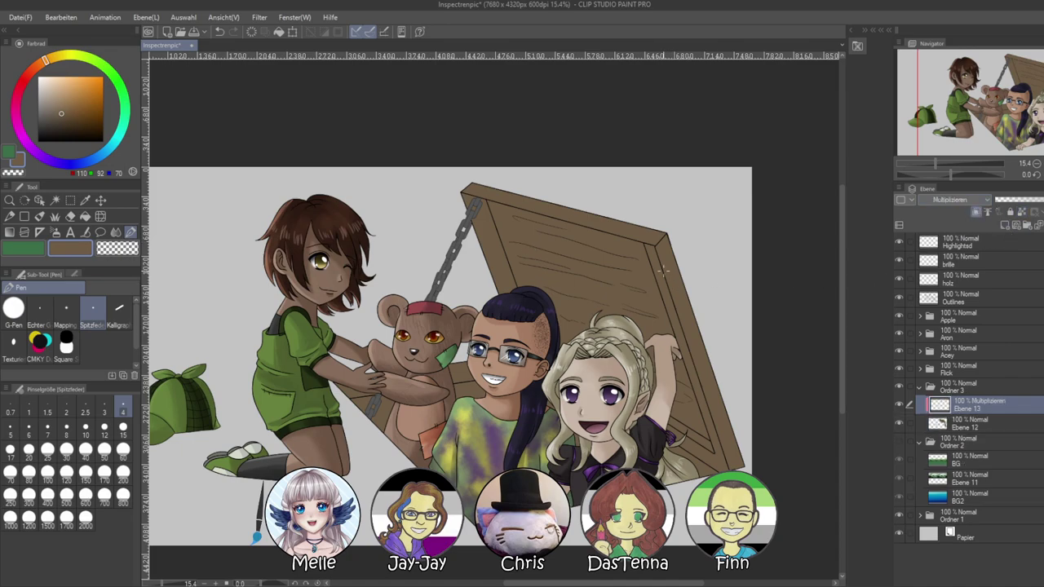
Paint a broad brown stroke on the lid's inner panel with the Ölfarbe brush at size 200, and set the layer's opacity to 50 %
left_click(39, 216)
left_click(93, 308)
left_click(123, 463)
mouse_move(616, 252)
left_mouse_down()
mouse_move(625, 305)
mouse_move(622, 258)
mouse_move(642, 307)
mouse_move(632, 250)
mouse_move(649, 343)
left_mouse_up()
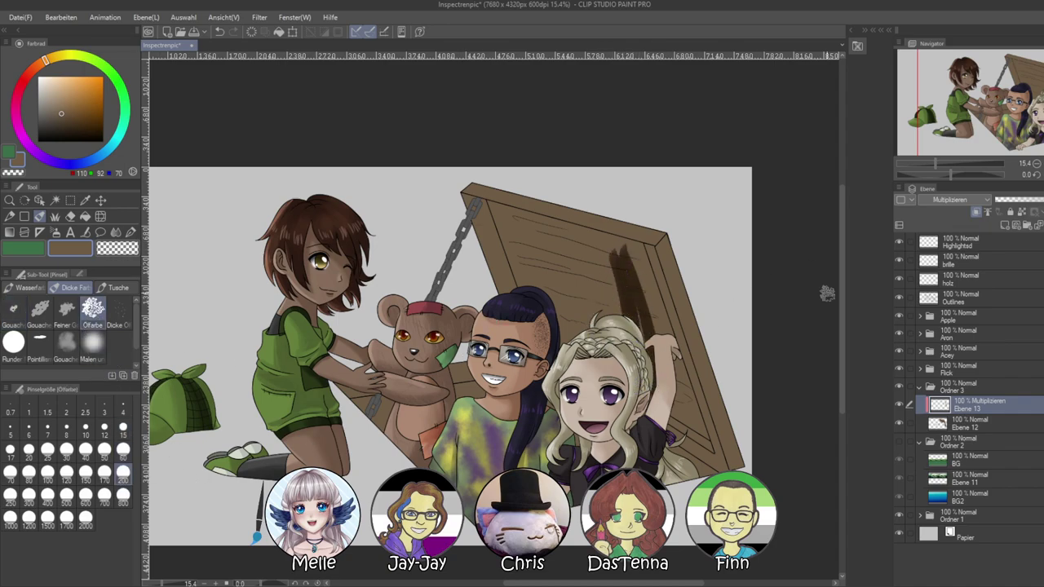
left_click_drag(1025, 201, 1023, 202)
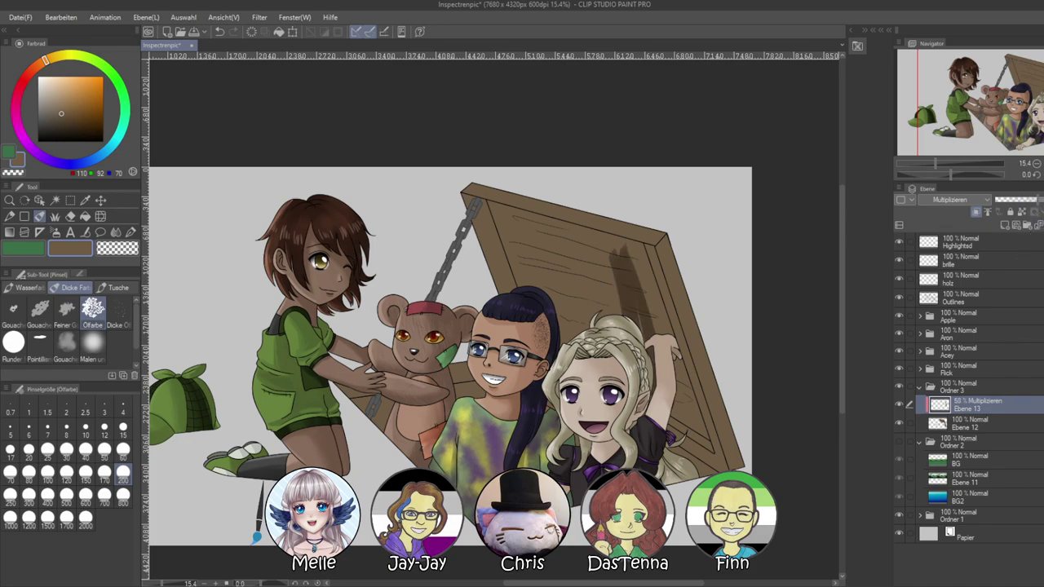
Merge the stroke into Ebene 12 with transparent pixels locked, and shade the lid's inner panel in the sampled dark brown (RGB 74, 58, 41)
left_click(1021, 212)
left_click_drag(934, 165, 940, 164)
left_click_drag(663, 302, 513, 310)
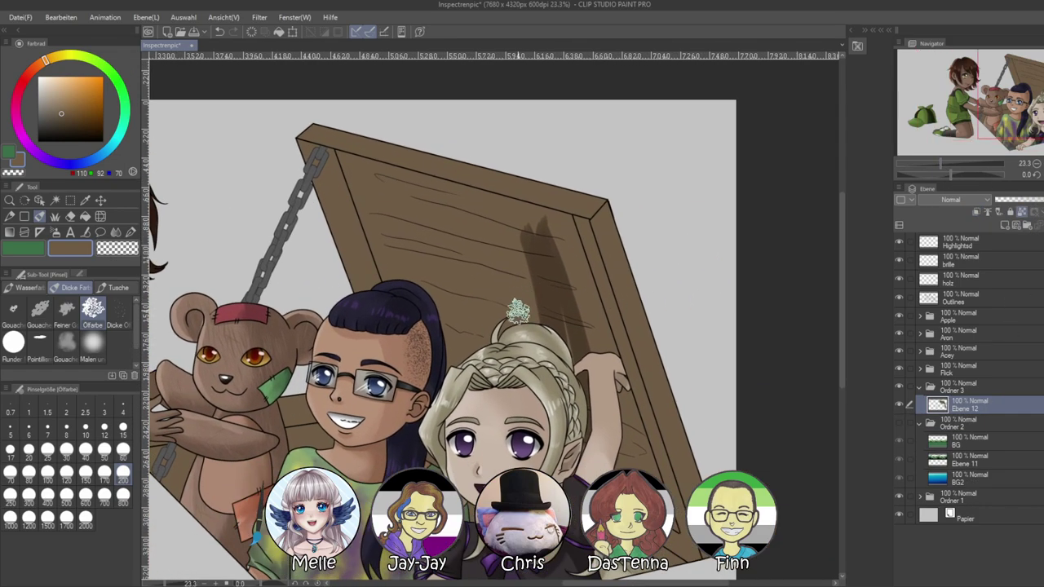
left_click(550, 297, "alt")
left_click_drag(566, 263, 579, 304)
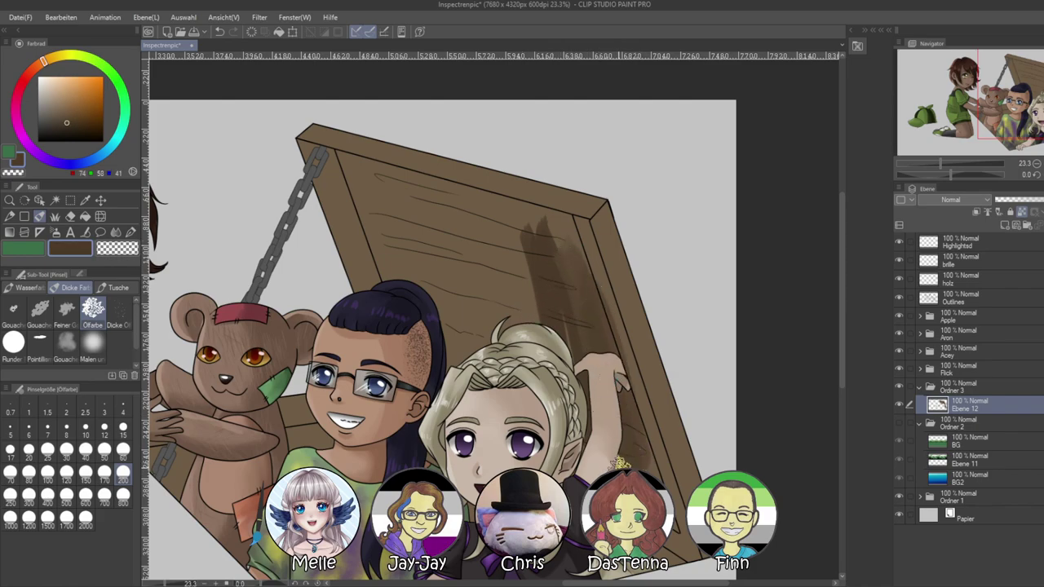
left_click_drag(528, 220, 530, 313)
mouse_move(431, 274)
left_mouse_down()
mouse_move(408, 269)
mouse_move(583, 326)
mouse_move(441, 269)
mouse_move(568, 247)
mouse_move(432, 205)
mouse_move(437, 196)
mouse_move(489, 204)
left_mouse_up()
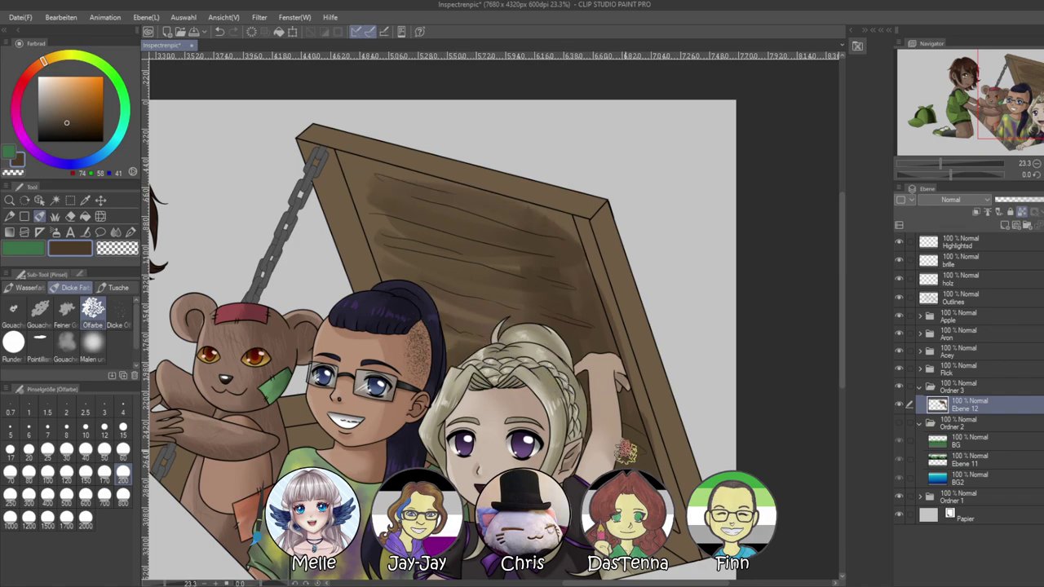
Shade the lid's upper frame, outer side edge and inner side post with the dark brown oil brush
mouse_move(344, 158)
left_mouse_down()
mouse_move(379, 271)
mouse_move(351, 168)
mouse_move(524, 198)
left_mouse_up()
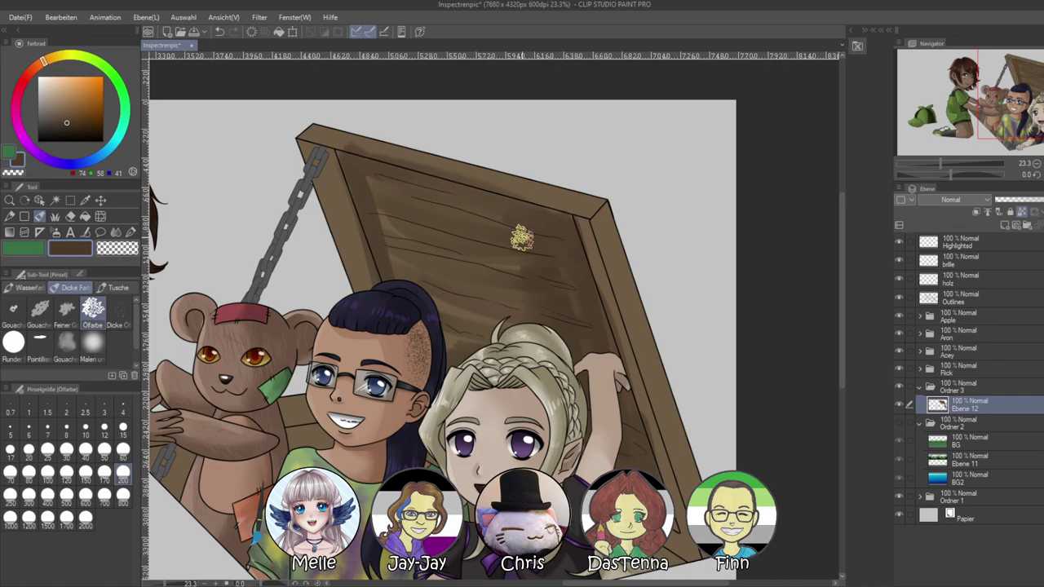
left_click_drag(578, 355, 511, 312)
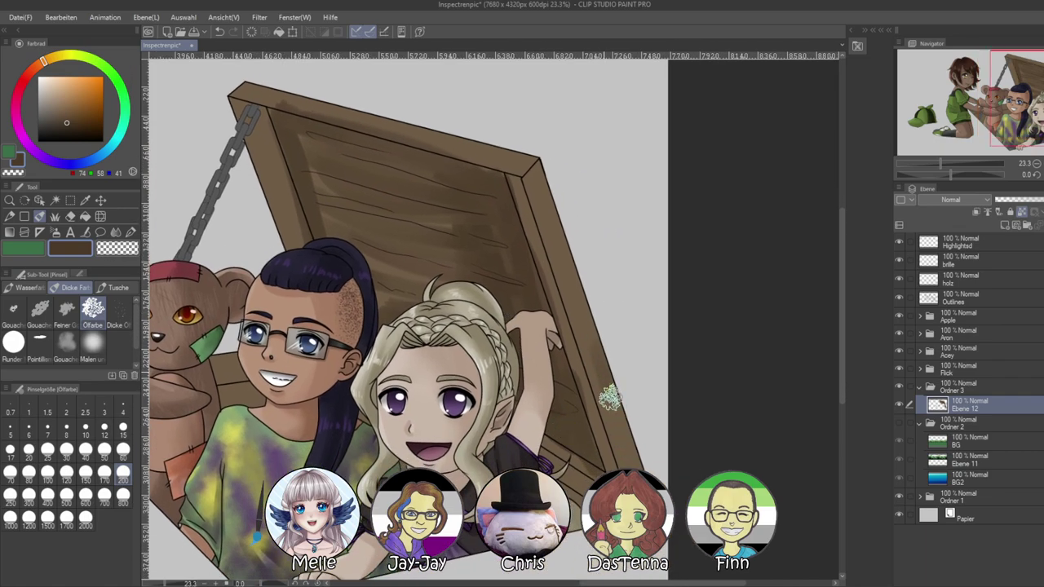
left_click_drag(596, 352, 627, 471)
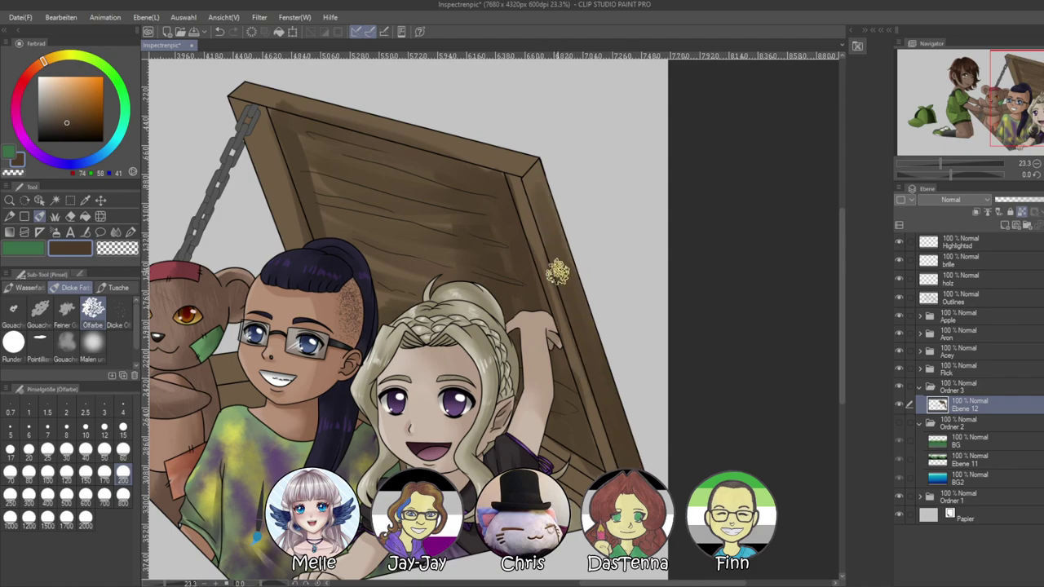
left_click_drag(565, 159, 612, 256)
left_click_drag(953, 175, 969, 175)
left_click_drag(527, 156, 553, 243)
left_click_drag(537, 190, 548, 233)
left_click(1037, 175)
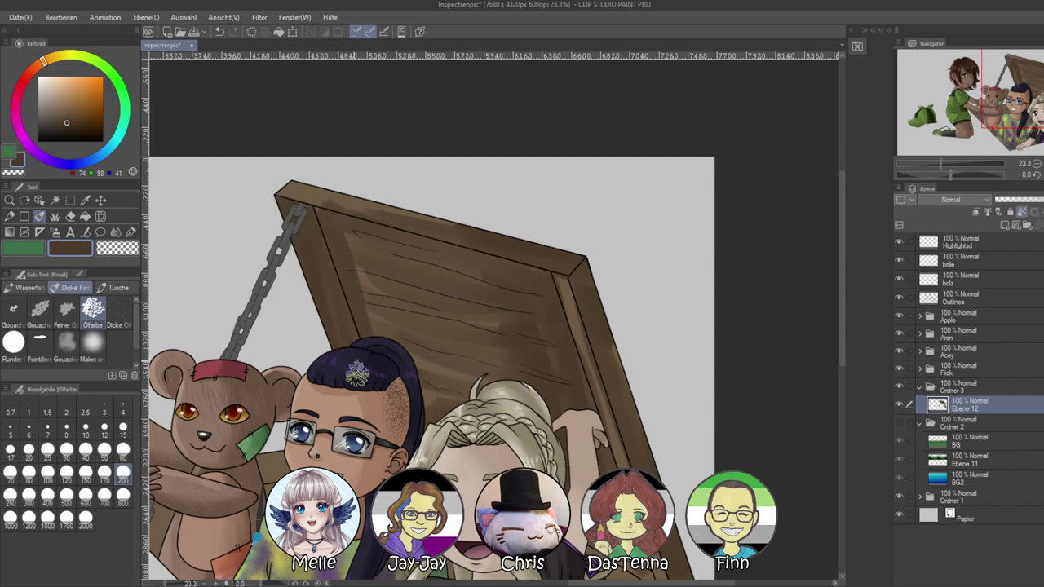
Shade the lower corner of the lid frame beside the blonde figure, using light and dark browns sampled from the wood
left_click_drag(375, 425, 361, 281)
left_click_drag(543, 435, 518, 418)
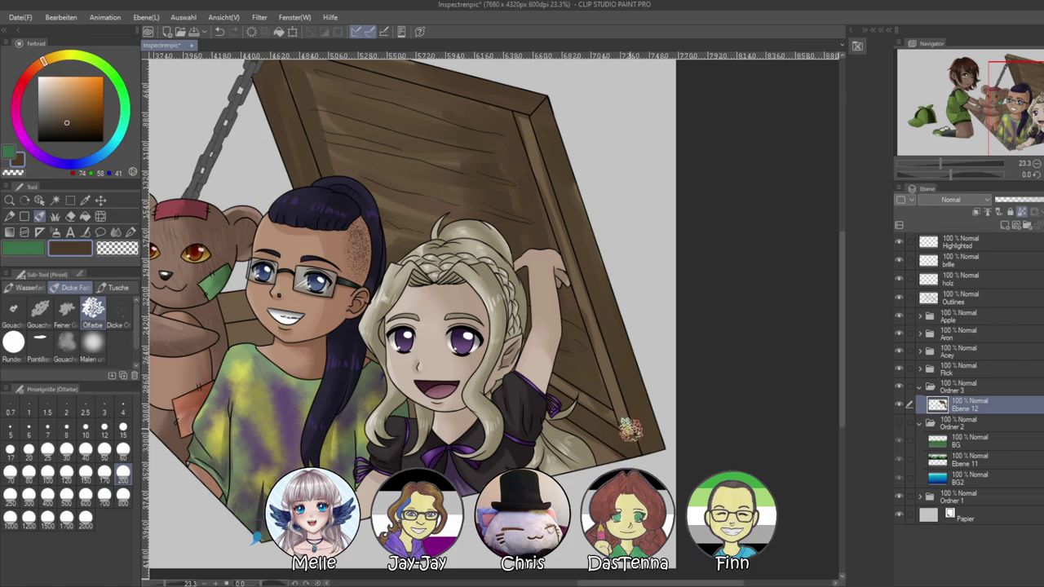
left_click(619, 403, "alt")
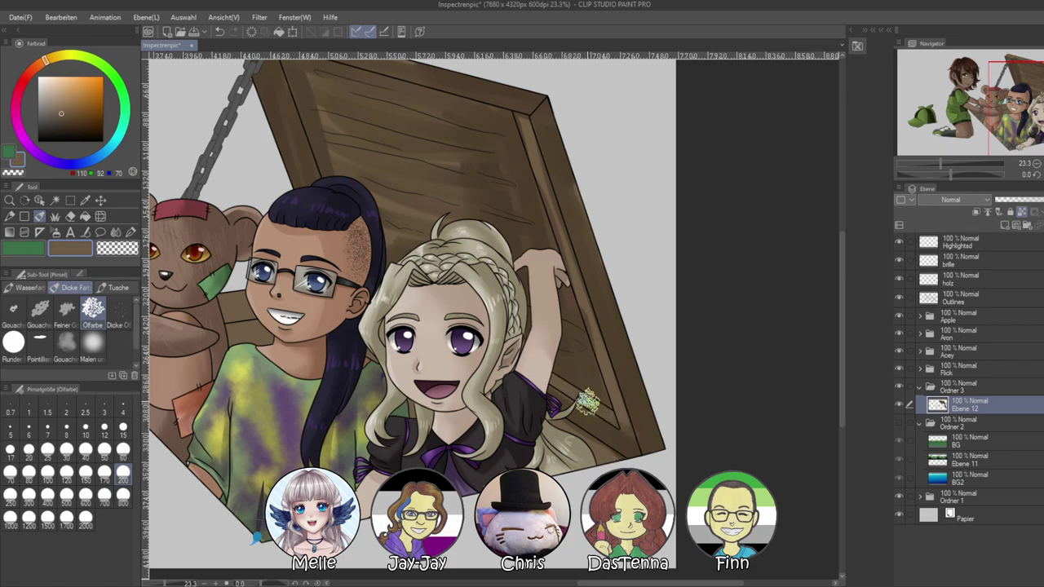
left_click(618, 440, "alt")
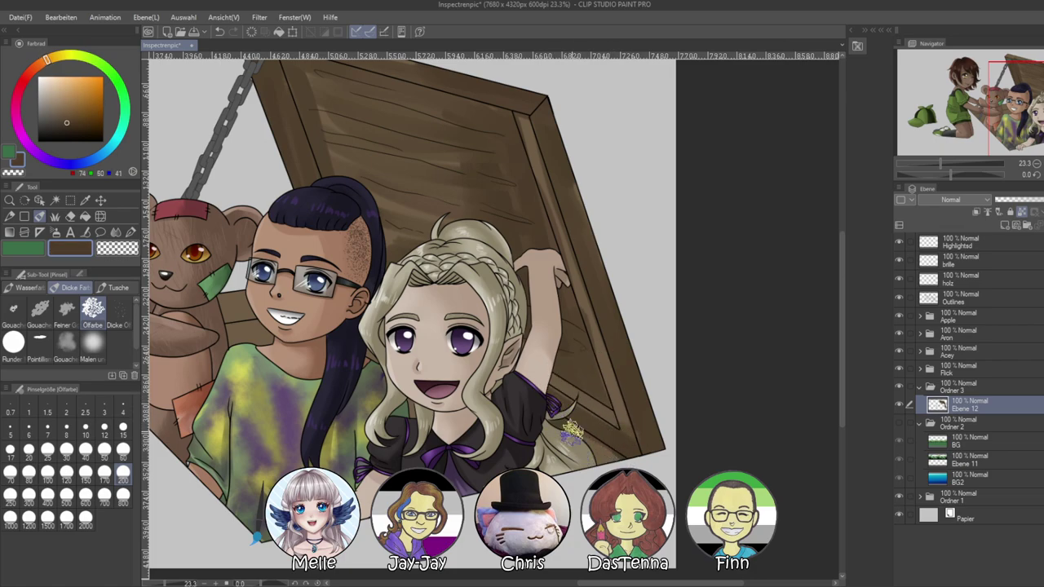
Darken the wood behind the teddy bear and the figures with a deeper brown (RGB 45, 35, 22)
left_click_drag(473, 456, 591, 504)
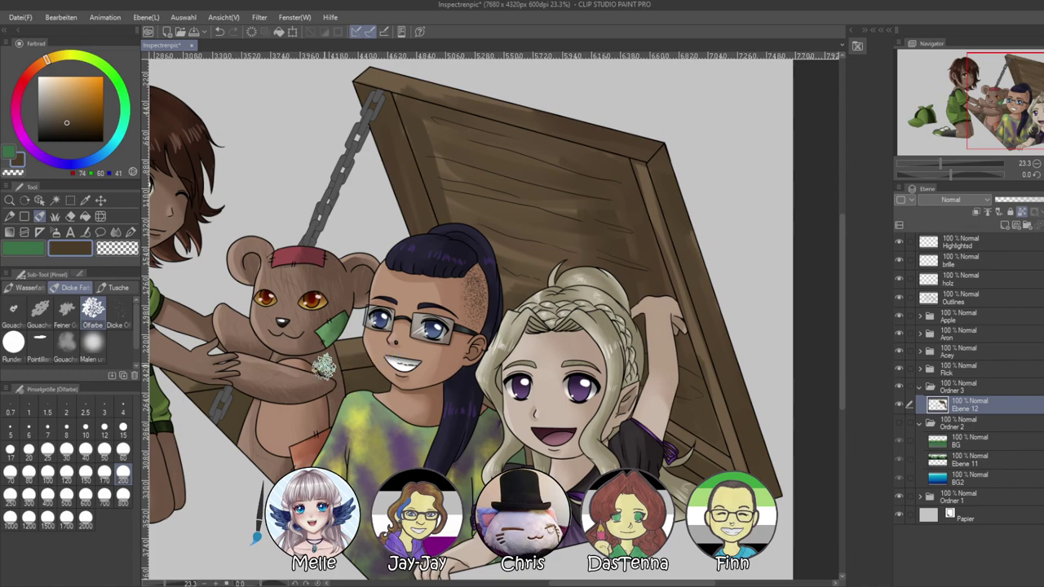
left_click_drag(222, 409, 326, 390)
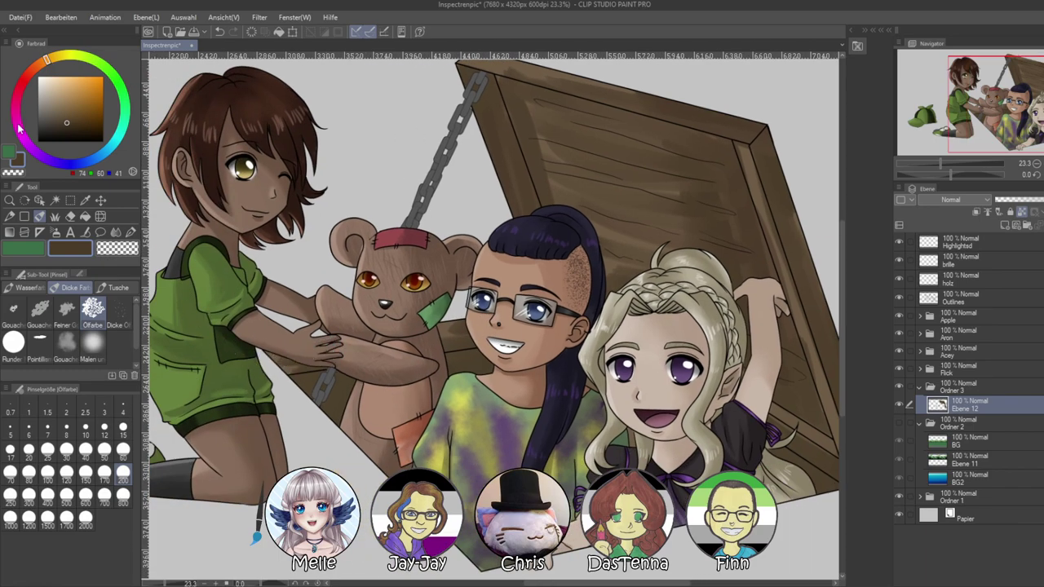
left_click(71, 130)
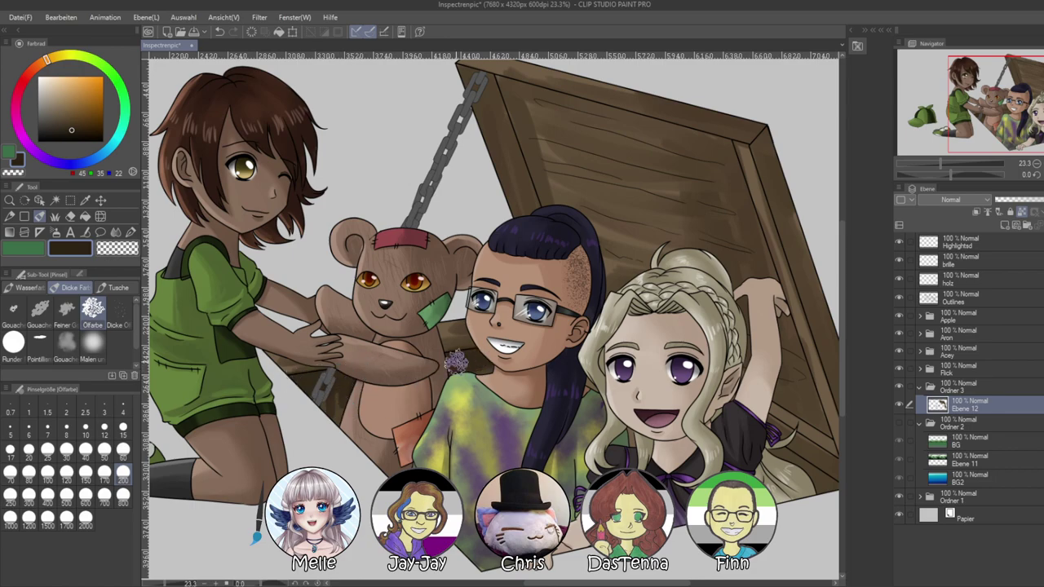
mouse_move(748, 463)
left_mouse_down()
mouse_move(701, 450)
mouse_move(701, 480)
left_mouse_up()
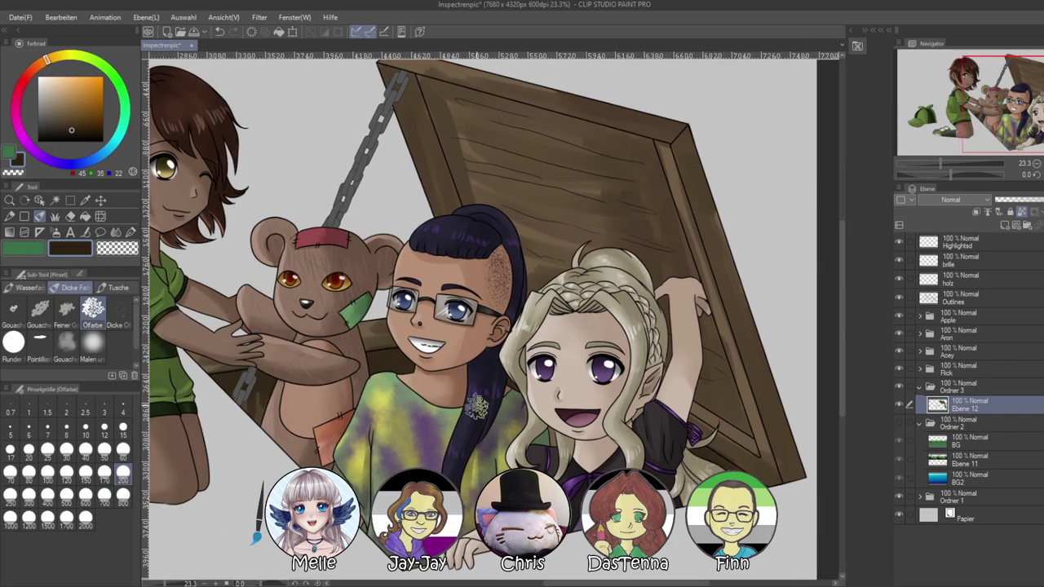
Paint dark wood-grain streaks along the planks of the lid's inner panel with the Ölfarbe brush at size 50, rotating the canvas for the strokes
left_click(123, 455)
left_click_drag(950, 174, 972, 175)
left_click_drag(446, 463, 416, 397)
left_click(106, 457)
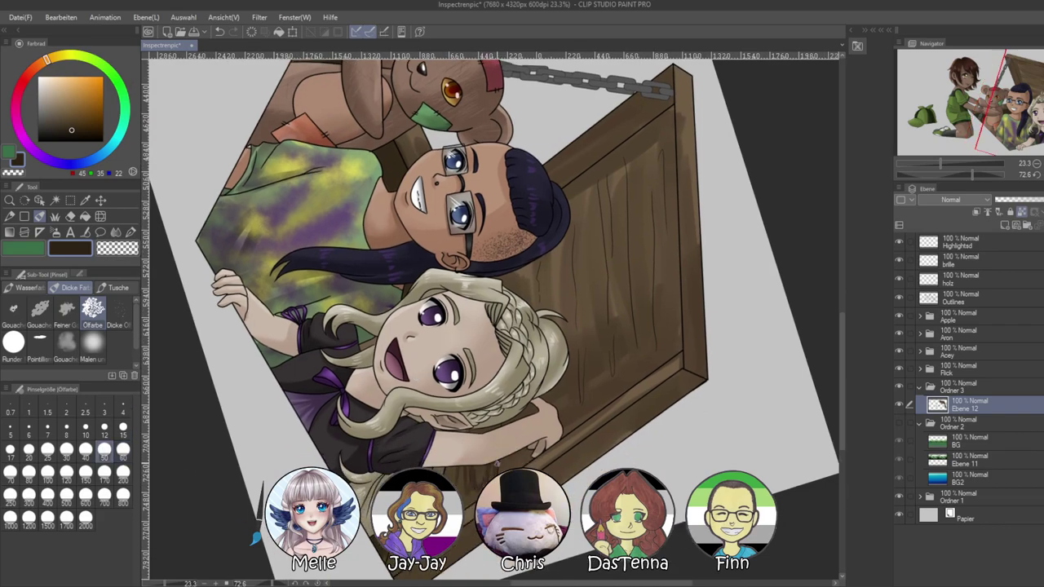
left_click_drag(533, 275, 535, 310)
left_click_drag(537, 264, 540, 309)
left_click_drag(571, 203, 576, 351)
left_click_drag(577, 255, 580, 385)
left_click_drag(585, 312, 586, 357)
mouse_move(608, 250)
left_mouse_down()
mouse_move(613, 381)
mouse_move(610, 161)
mouse_move(636, 360)
mouse_move(666, 162)
mouse_move(668, 199)
left_mouse_up()
left_click_drag(673, 118, 679, 306)
left_click_drag(669, 172, 674, 346)
left_click(1042, 174)
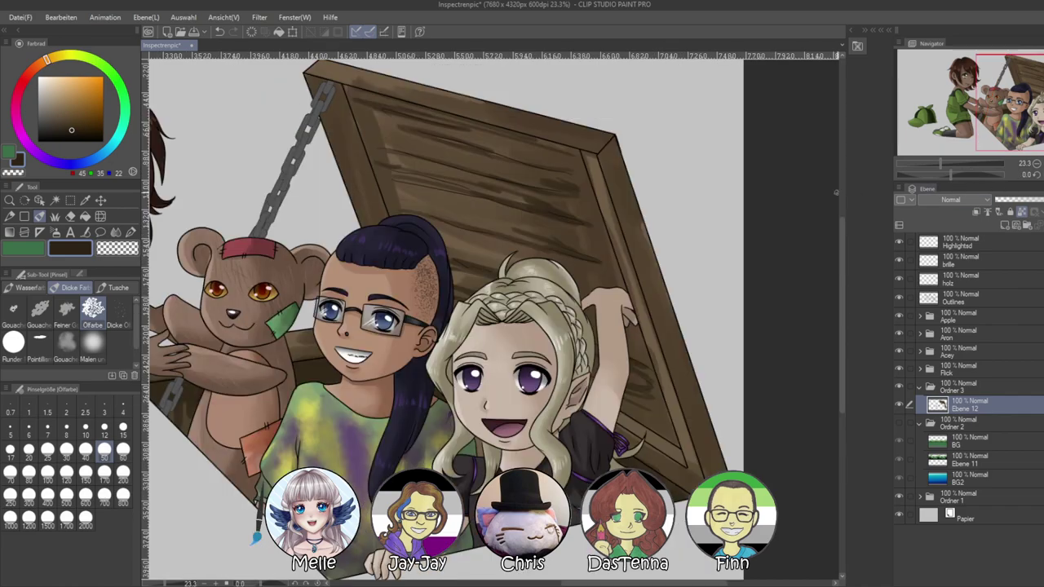
Deepen the shadow on the inner panel where it meets the side post and lower corner, using brush size 80
left_click_drag(571, 377, 524, 386)
left_click(29, 473)
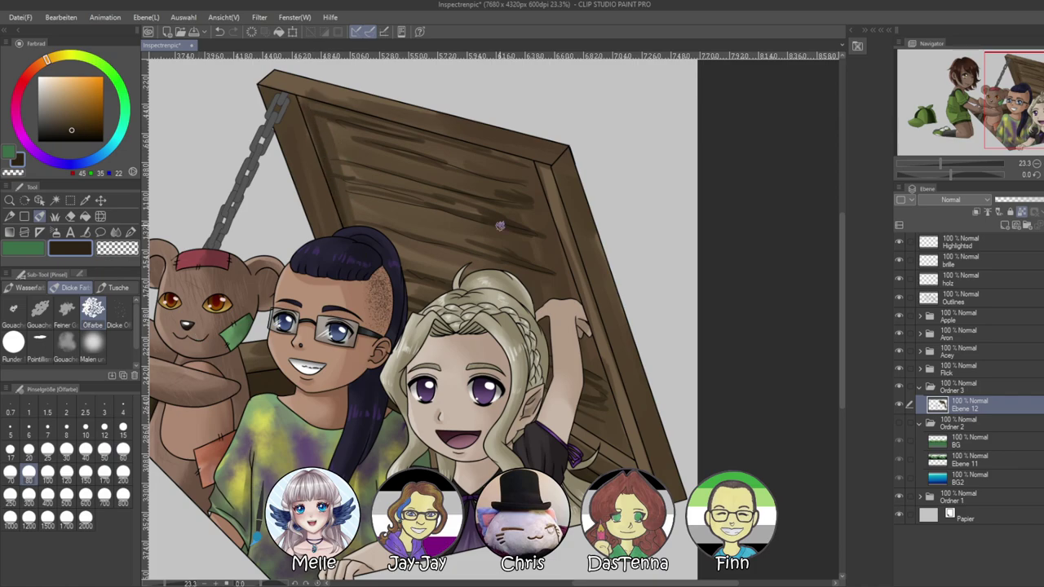
left_click_drag(529, 172, 558, 287)
left_click_drag(545, 194, 582, 329)
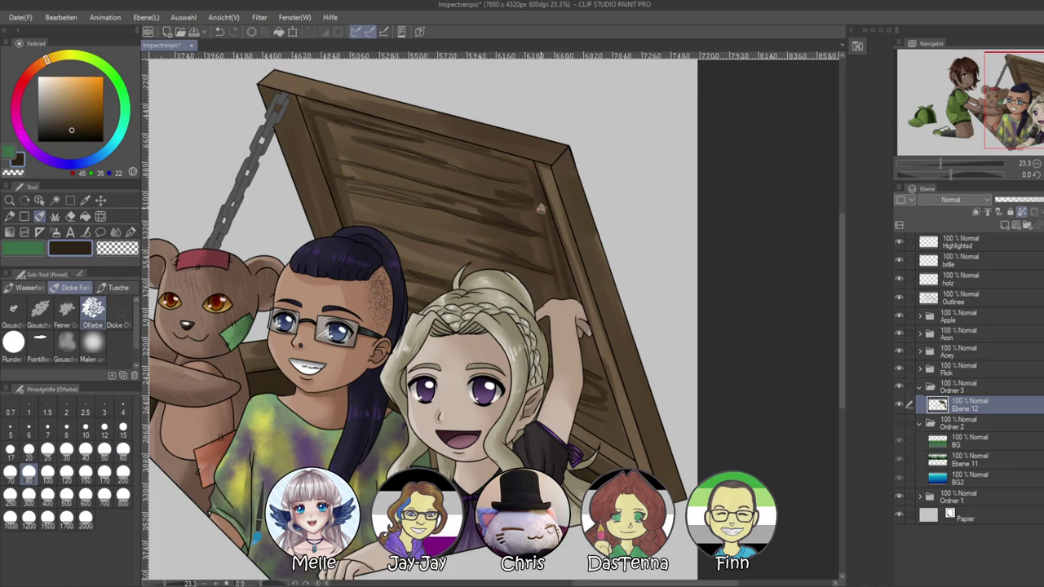
mouse_move(596, 357)
left_mouse_down()
mouse_move(629, 451)
mouse_move(582, 420)
left_mouse_up()
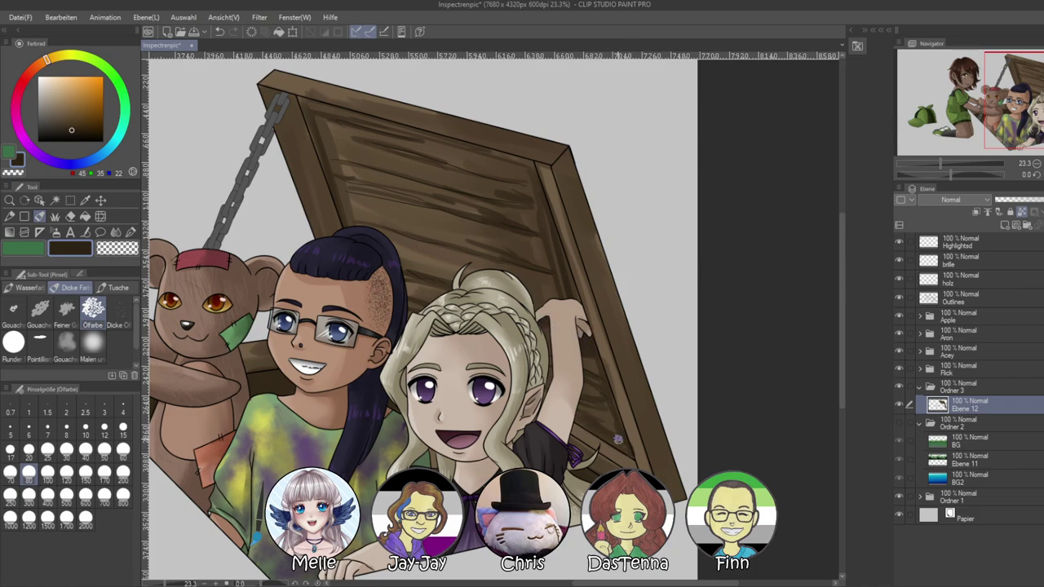
Add dark brown shading along the lid's outer frame, and sample the lighter brown (RGB 110, 92, 70) from the inner side post
left_click_drag(611, 289, 647, 434)
left_click_drag(647, 434, 570, 165)
left_click_drag(571, 165, 636, 353)
left_click_drag(963, 172, 914, 172)
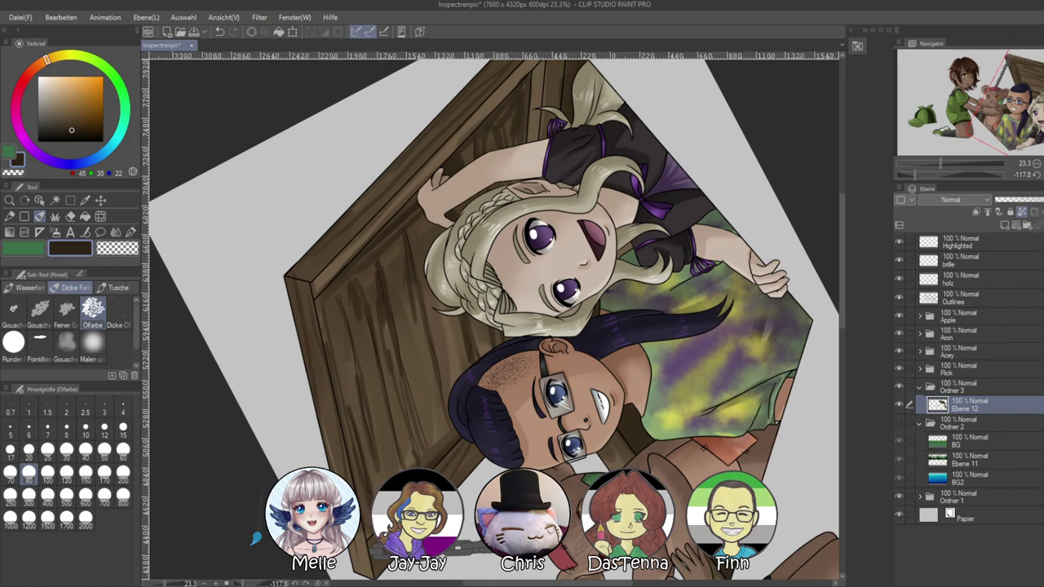
left_click(1041, 175)
left_click_drag(480, 388, 531, 364)
left_click(669, 176, "alt")
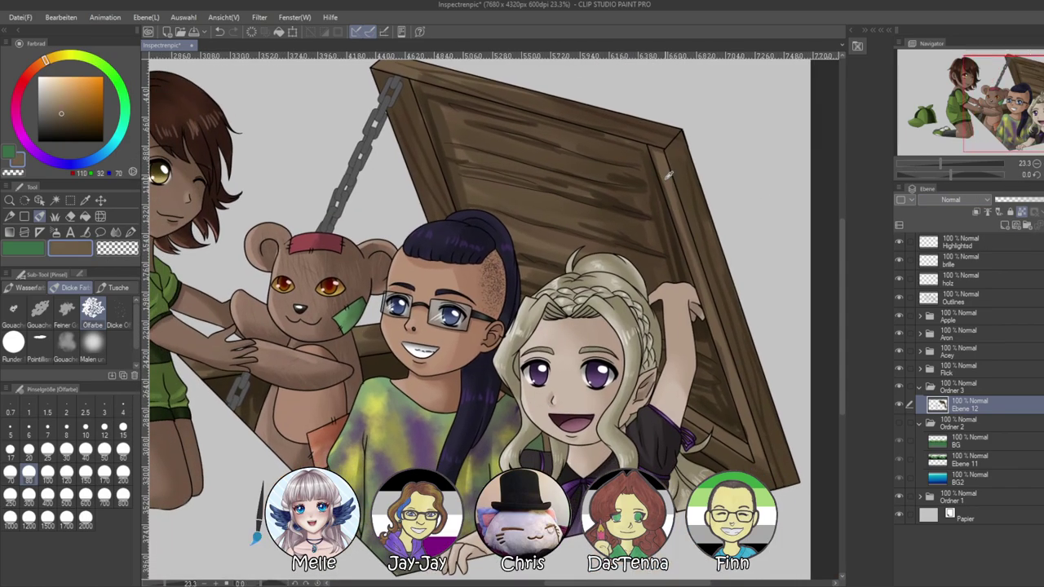
left_click_drag(639, 249, 483, 259)
left_click(67, 104)
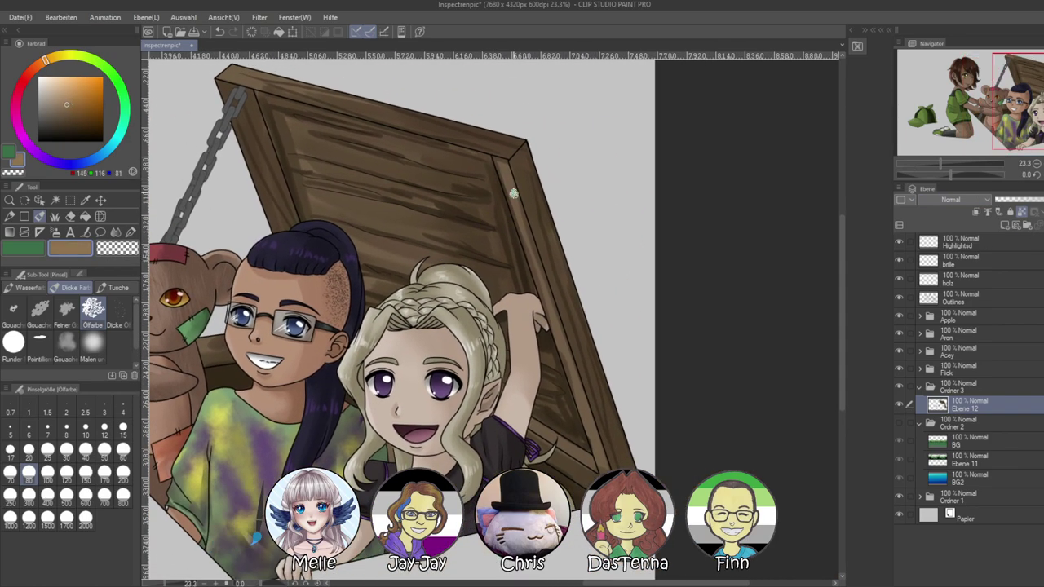
mouse_move(498, 165)
left_mouse_down()
mouse_move(529, 254)
mouse_move(516, 208)
left_mouse_up()
key("ctrl+z")
key("ctrl+z")
key("ctrl+z")
left_click(510, 184, "alt")
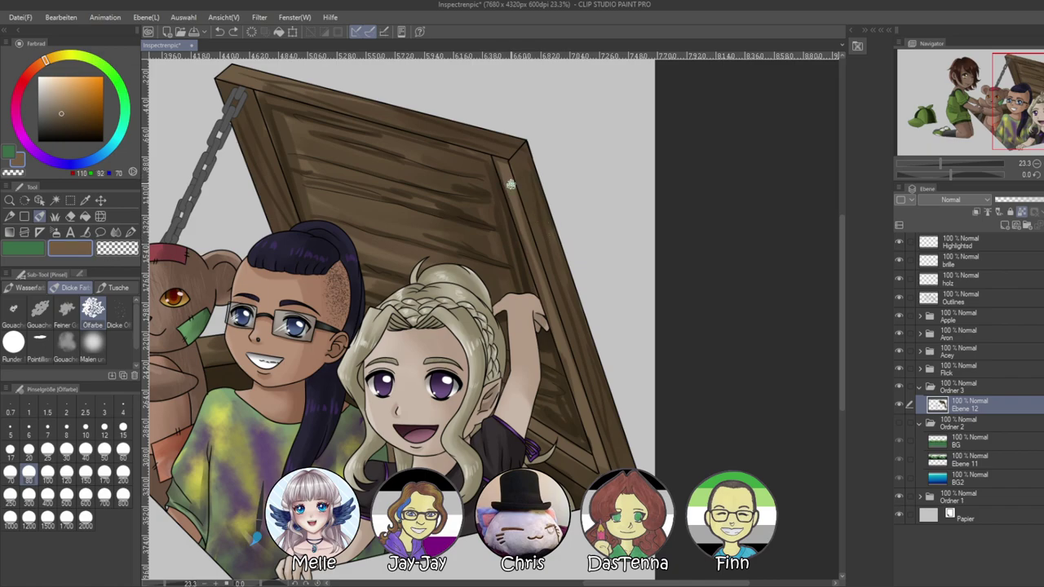
Paint lighter brown highlights (RGB 154, 135, 111) down the inner side post of the lid beside the raised arm
left_click(56, 102)
left_click_drag(497, 161, 524, 246)
left_click_drag(513, 184, 551, 326)
mouse_move(529, 227)
left_mouse_down()
mouse_move(582, 403)
mouse_move(571, 355)
left_mouse_up()
left_click_drag(552, 287, 601, 444)
left_click_drag(577, 351, 604, 433)
Add the same light brown highlights along the lid's upper frame beam and the post on the chain side
left_click_drag(954, 165, 980, 167)
left_click_drag(650, 141, 639, 256)
left_click_drag(654, 148, 614, 418)
left_click_drag(625, 310, 609, 426)
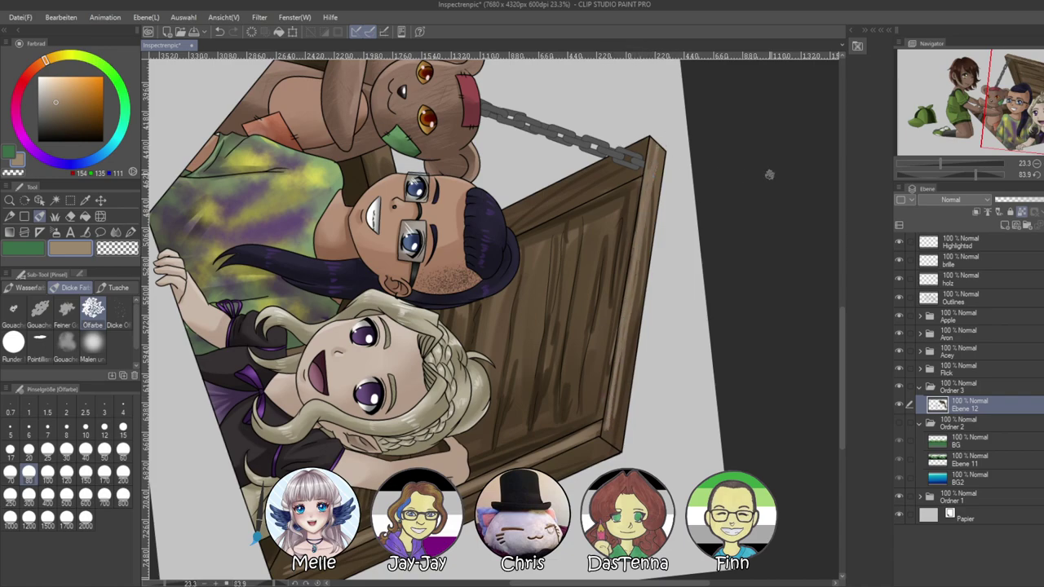
left_click(1036, 175)
left_click_drag(348, 186, 388, 295)
left_click_drag(350, 168, 391, 296)
left_click_drag(600, 504, 463, 347)
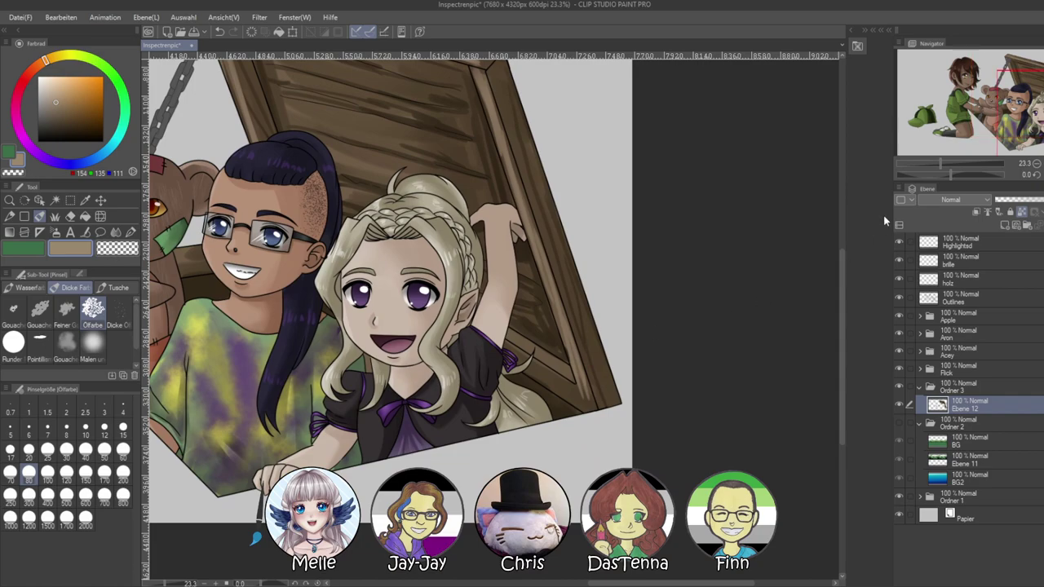
left_click_drag(951, 171, 964, 174)
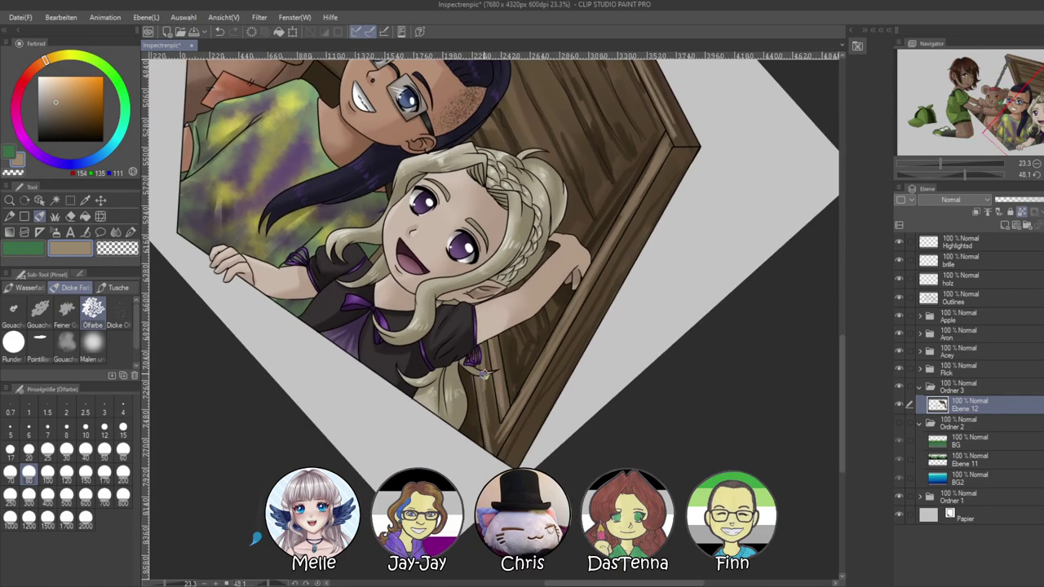
left_click(1043, 174)
left_click_drag(506, 352, 876, 391)
left_click_drag(951, 175, 930, 175)
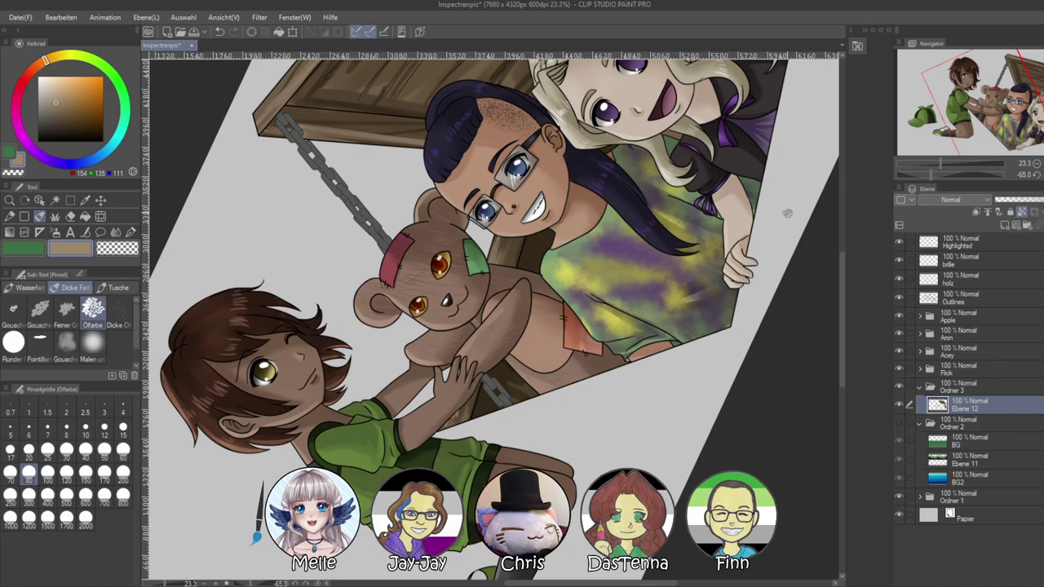
left_click(1043, 174)
Sample the dark brown wood beside the teddy bear and deepen the colour to RGB 21, 16, 10
left_click(569, 321, "alt")
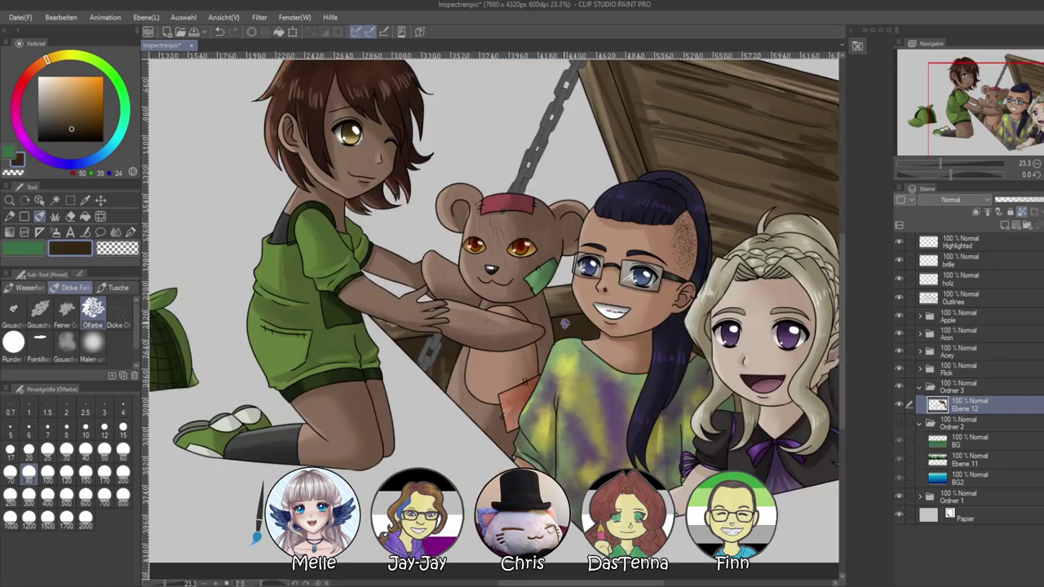
left_click(73, 133)
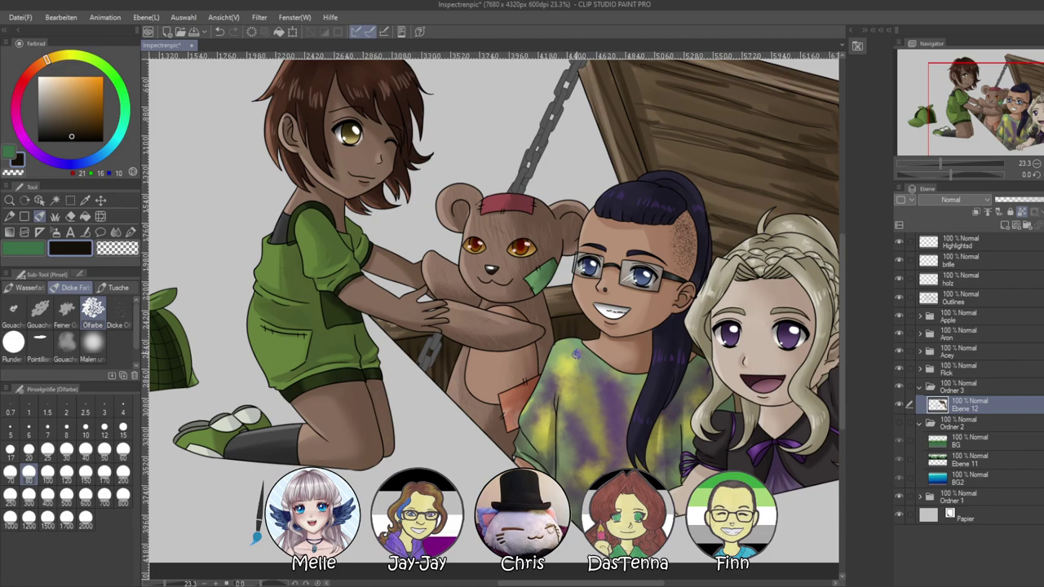
left_click_drag(680, 372, 540, 367)
left_click_drag(766, 442, 625, 419)
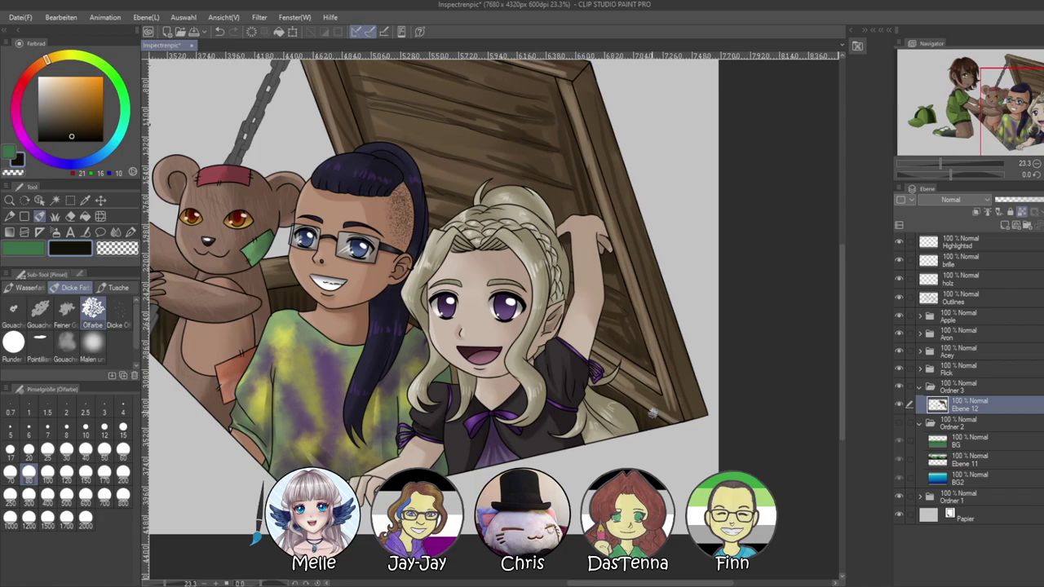
Blend the wood-grain streaks on the inner panel near the upper frame using the Malerisch mischen brush at size 100
left_click_drag(618, 399, 716, 559)
mouse_move(951, 176)
left_mouse_down()
mouse_move(926, 176)
mouse_move(946, 162)
left_mouse_up()
left_click(116, 233)
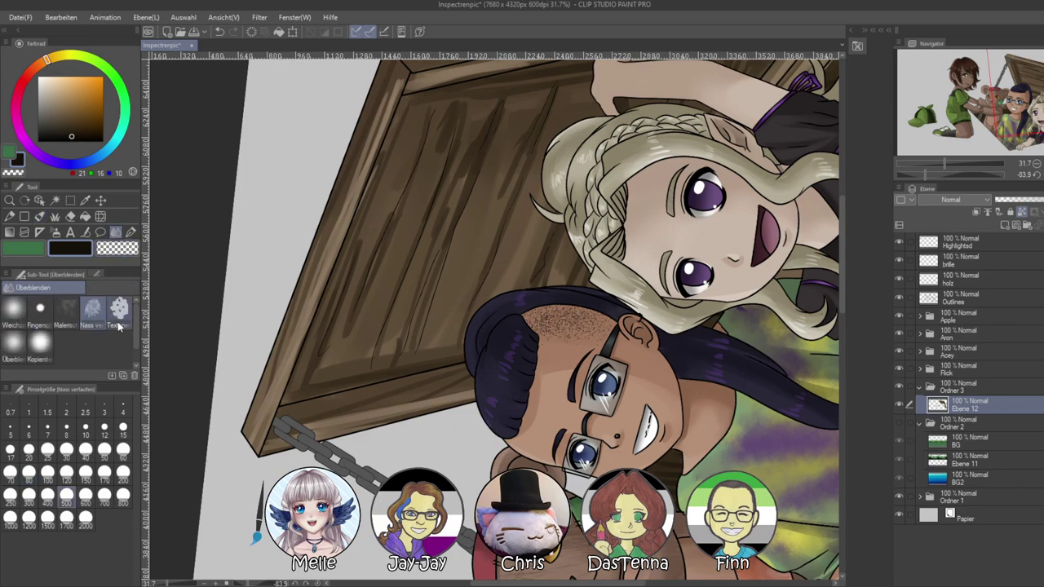
left_click(67, 311)
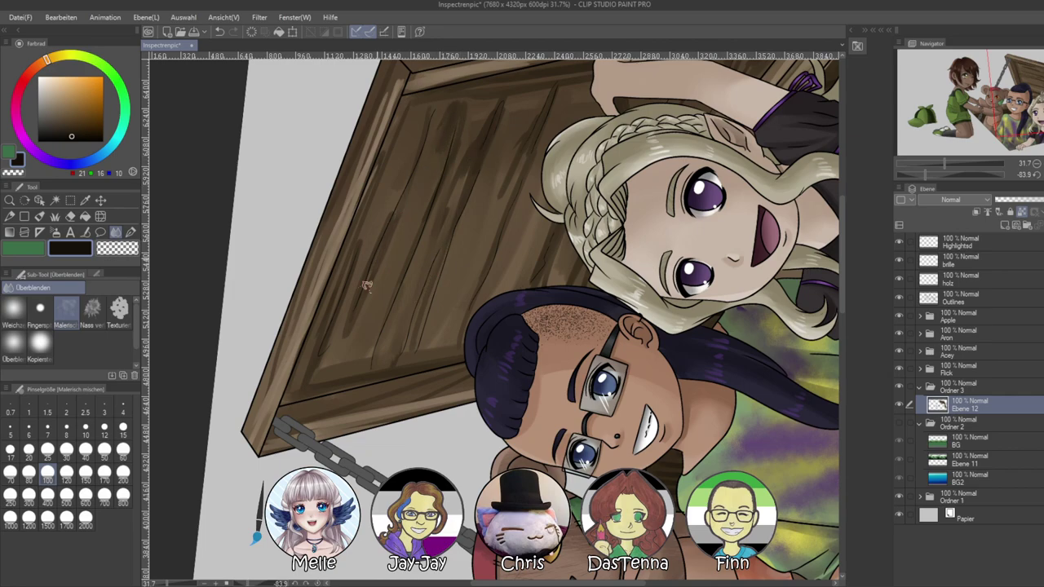
left_click_drag(340, 292, 329, 345)
left_click_drag(375, 145, 327, 241)
scroll(342, 294, "down", 3)
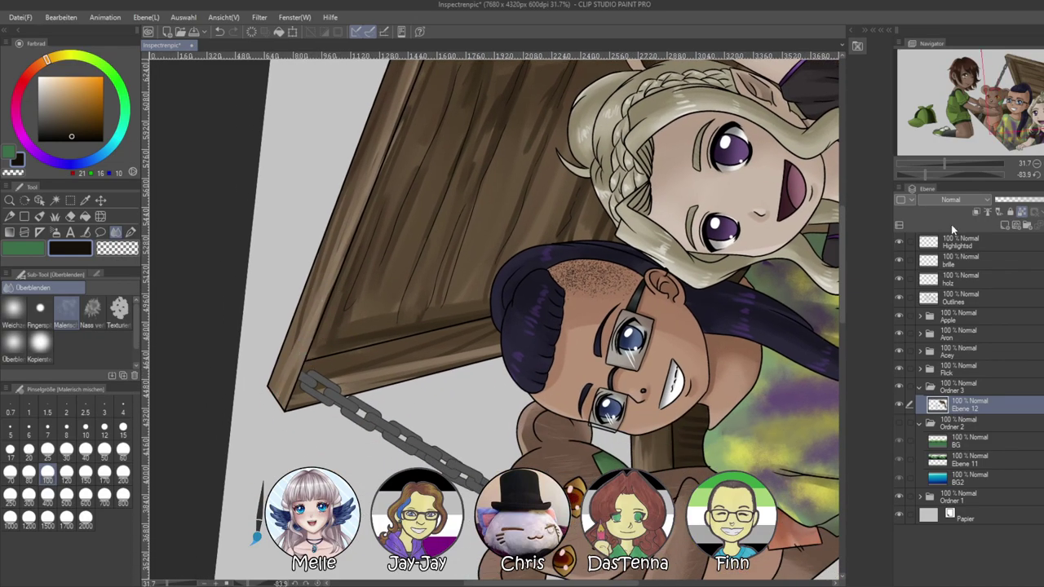
Blend the grain and highlights on the rest of the lid's frame, down the side post to the lower corner
left_click_drag(925, 173, 958, 169)
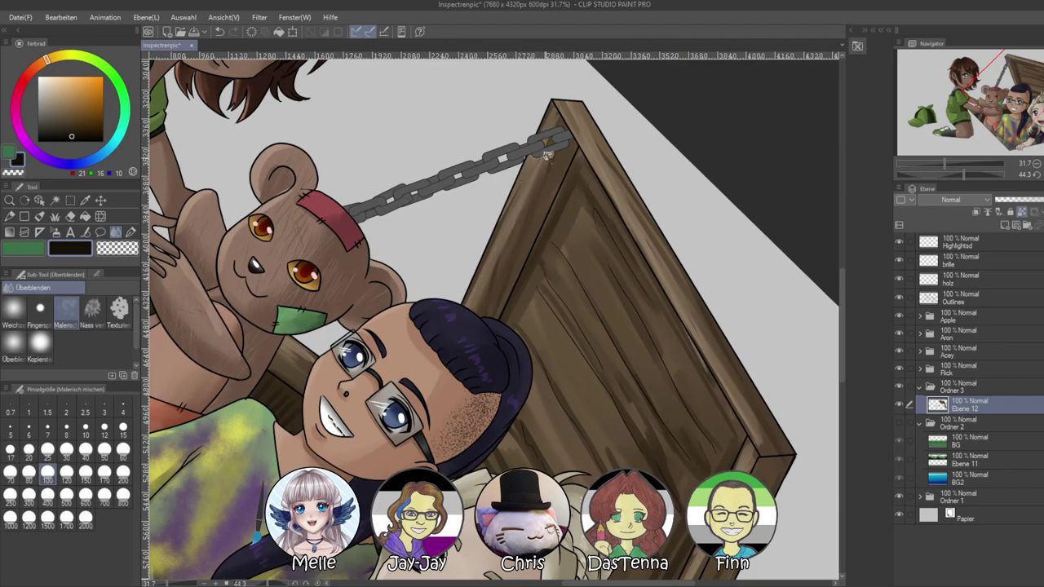
left_click_drag(696, 366, 610, 308)
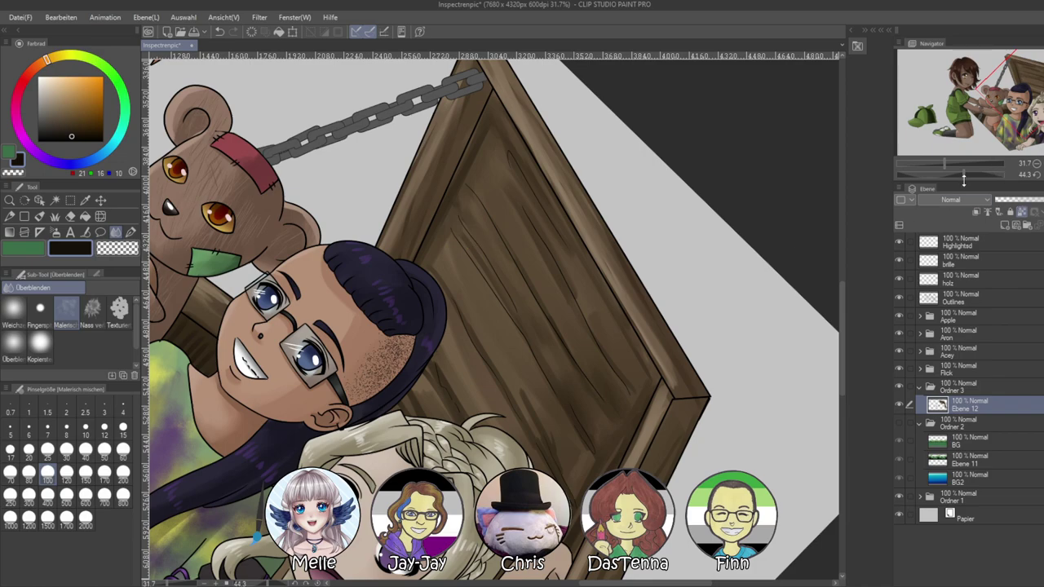
left_click_drag(964, 178, 970, 179)
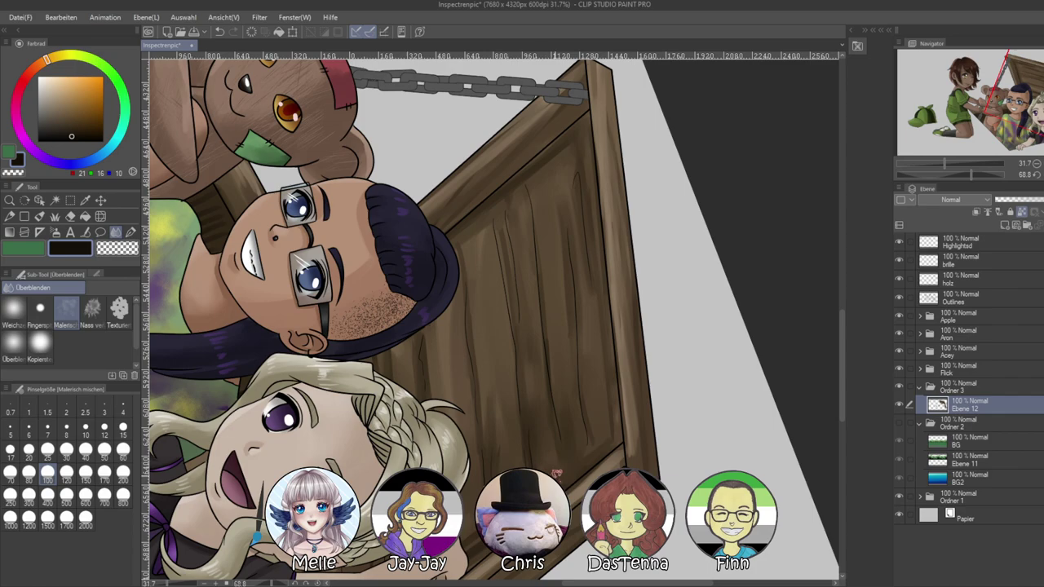
scroll(525, 348, "down", 4)
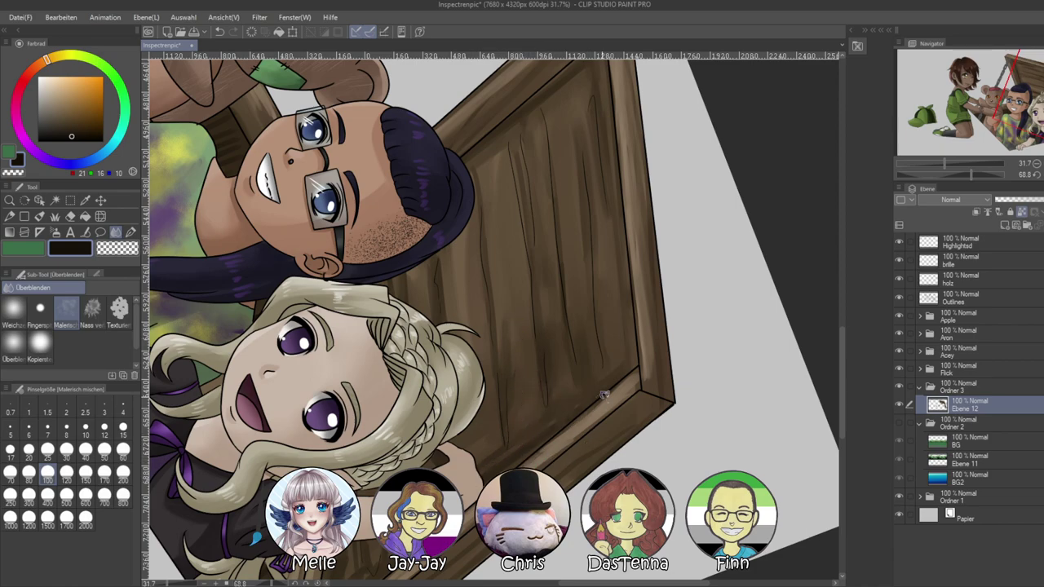
left_click_drag(649, 376, 642, 297)
left_click_drag(680, 379, 765, 211)
left_click_drag(422, 420, 441, 375)
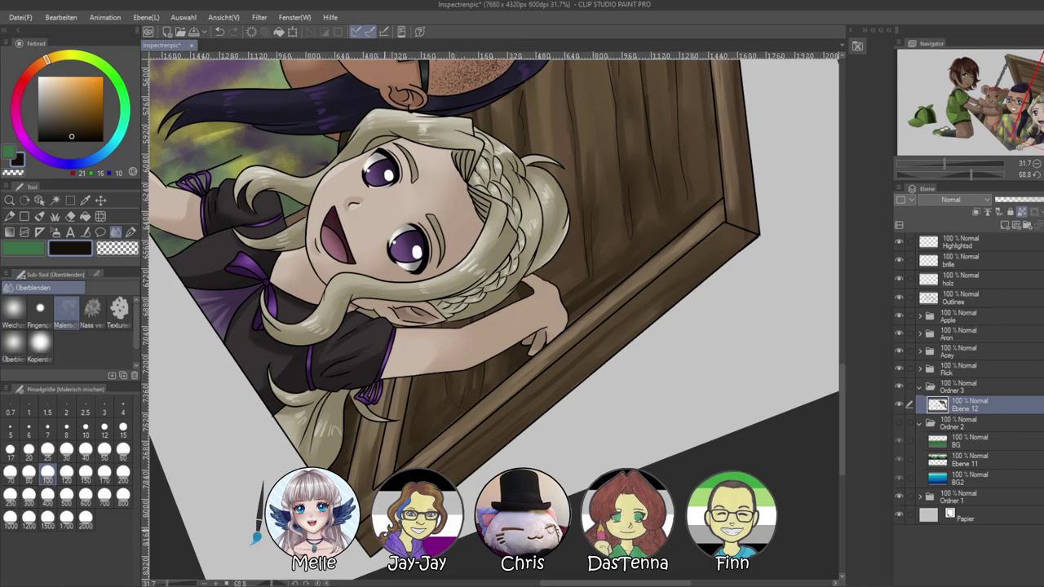
Examine the blended lid shading up close and across the whole illustration
left_click(1037, 174)
left_click_drag(446, 378, 644, 352)
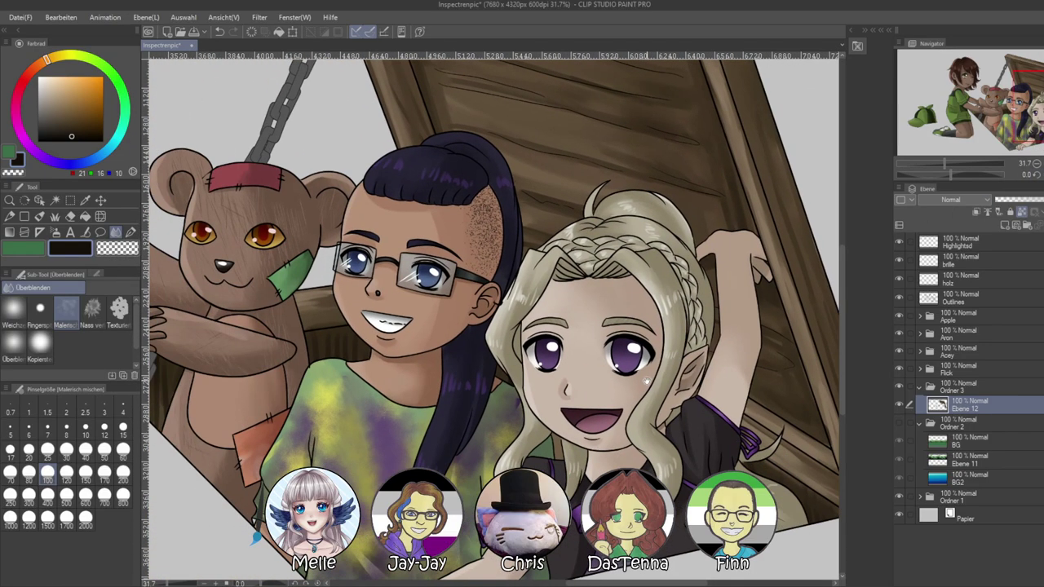
left_click_drag(698, 235, 659, 302)
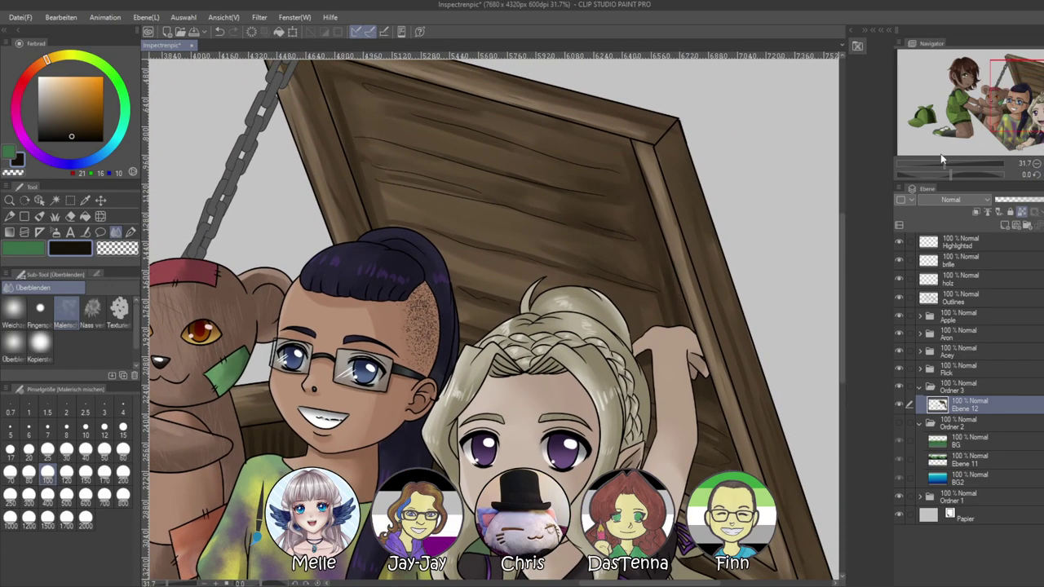
left_click_drag(945, 164, 941, 164)
left_click_drag(431, 190, 515, 185)
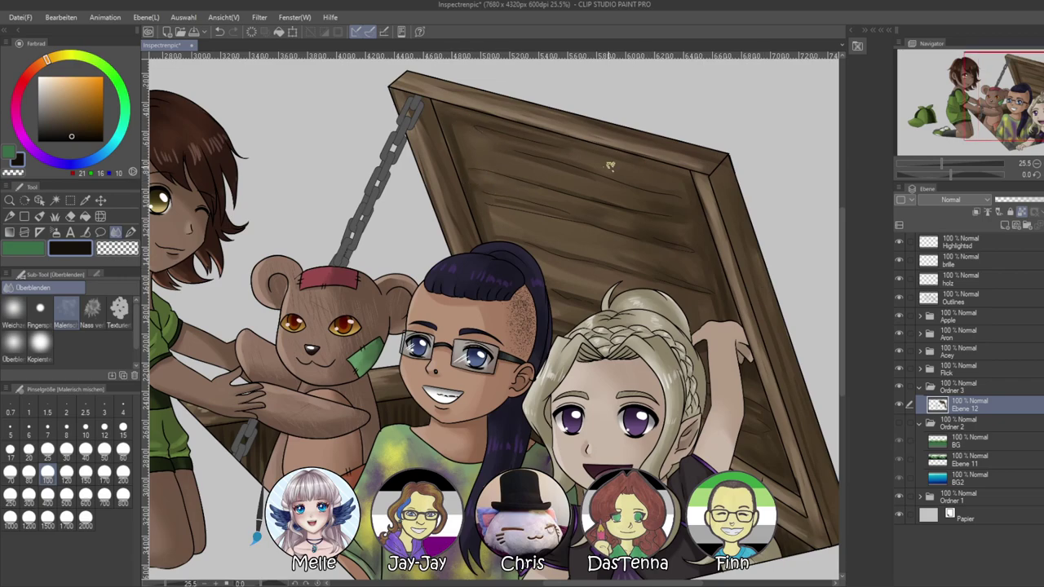
left_click_drag(194, 410, 379, 354)
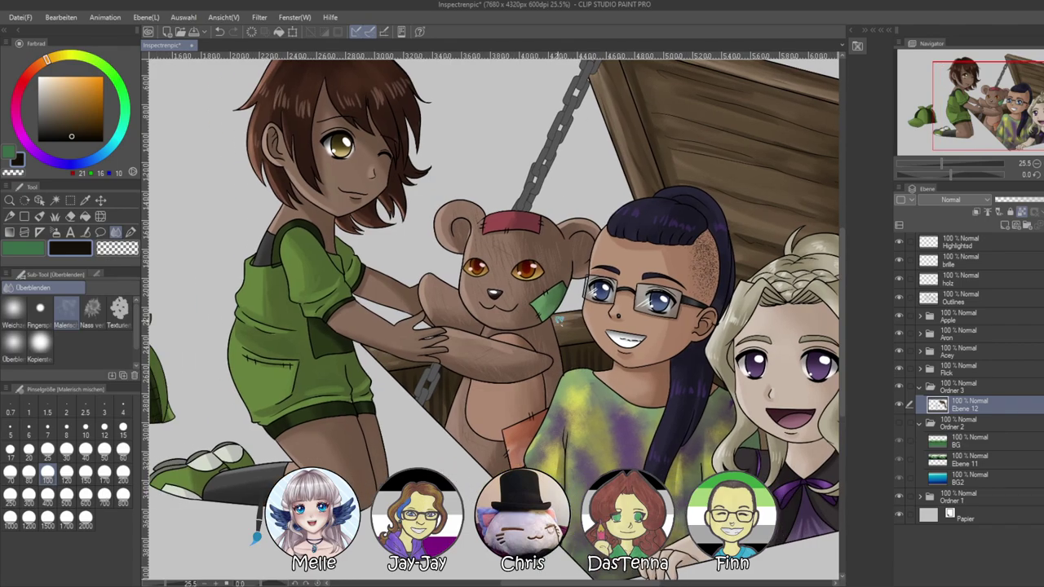
left_click_drag(941, 165, 930, 168)
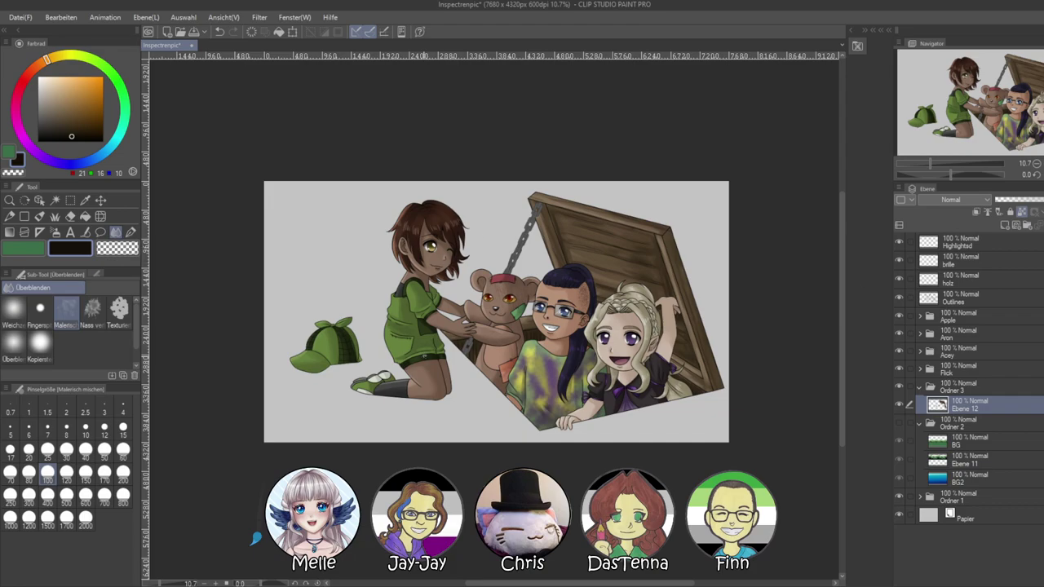
scroll(296, 332, "up", 1)
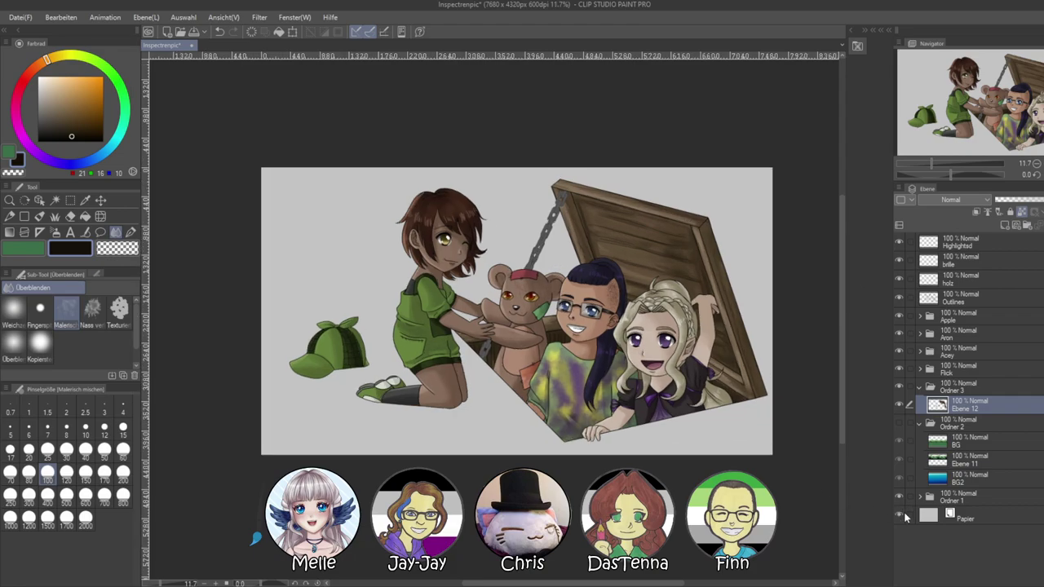
Show the background folder Ordner 2 and add a new layer clipped to the BG layer
left_click(898, 423)
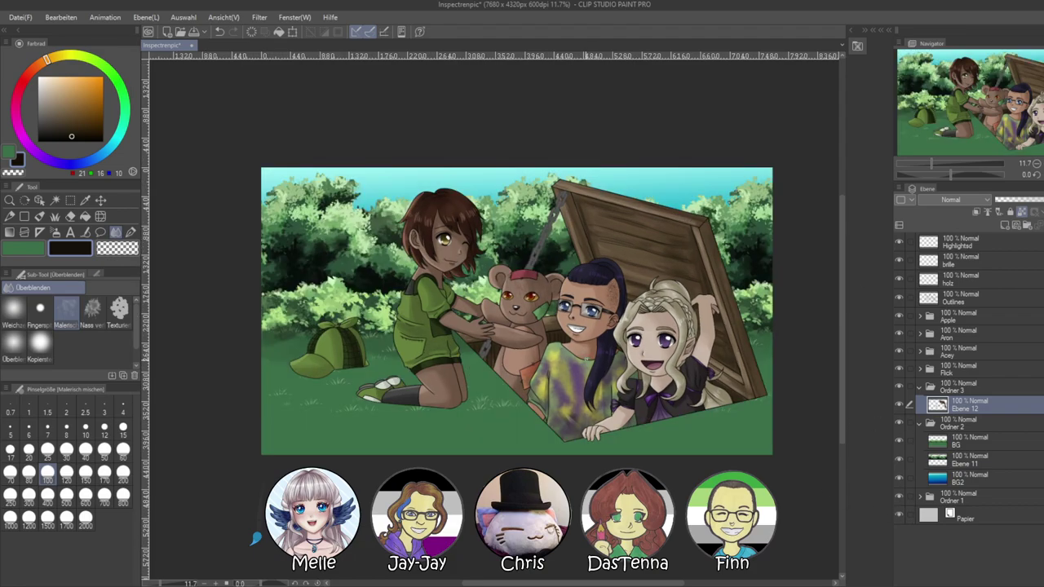
scroll(325, 286, "up", 2)
scroll(475, 417, "up", 1)
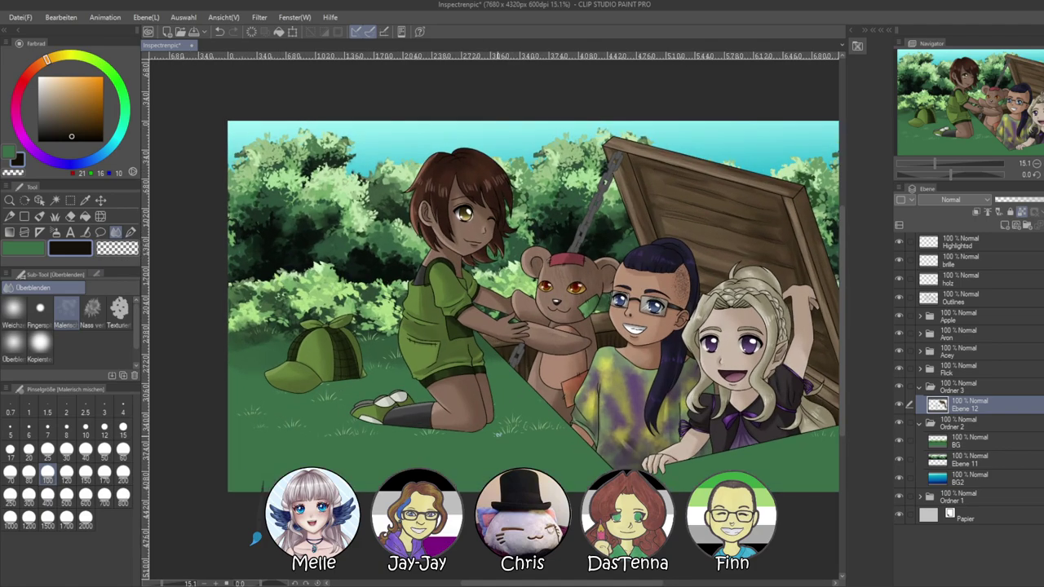
scroll(571, 468, "up", 1)
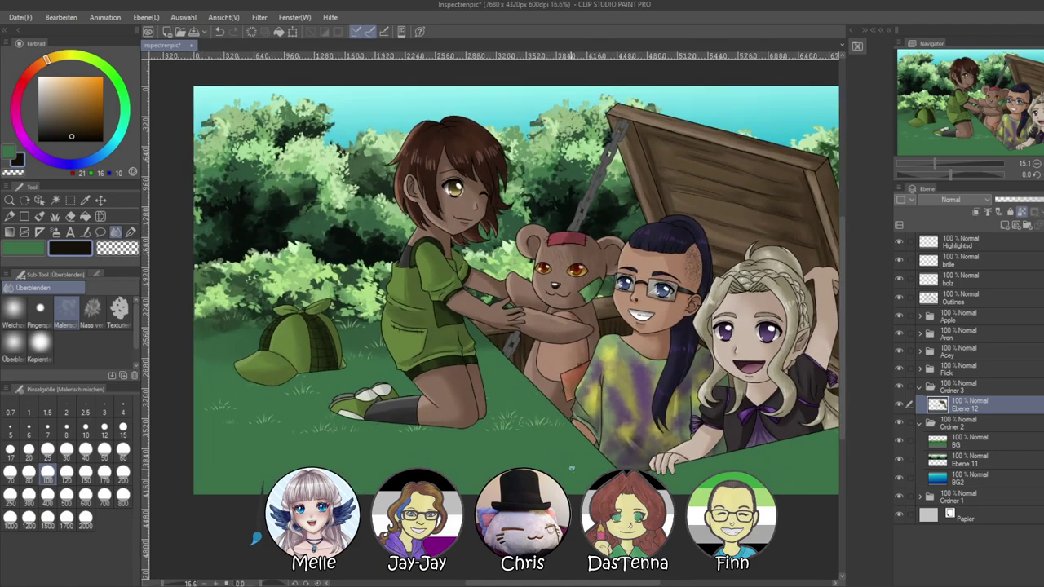
left_click(946, 445)
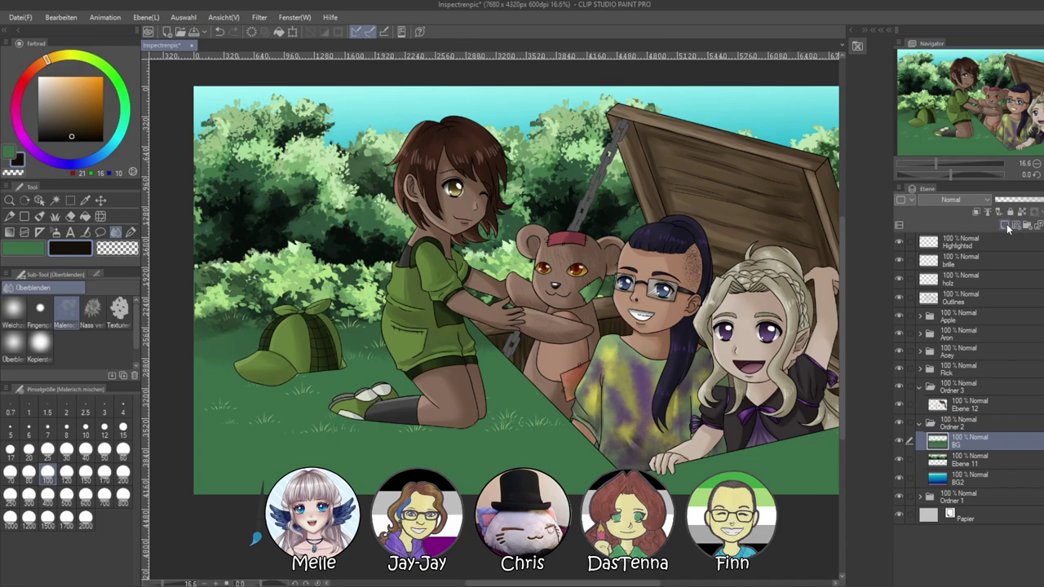
left_click(1006, 226)
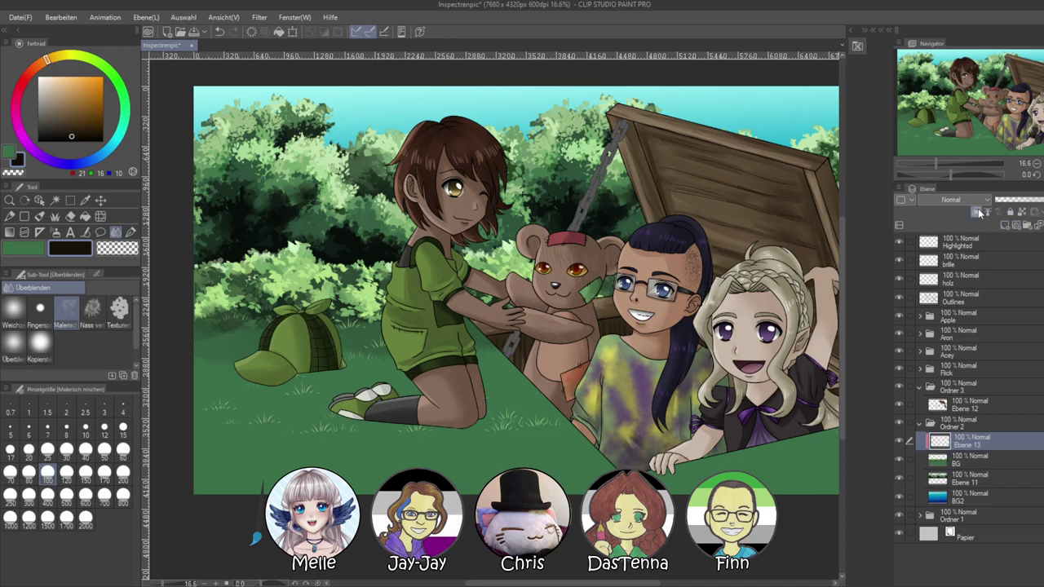
Paint a light green (RGB 178, 222, 135) grass edge around the chest opening with the fine gouache brush at size 200
left_click(215, 313, "alt")
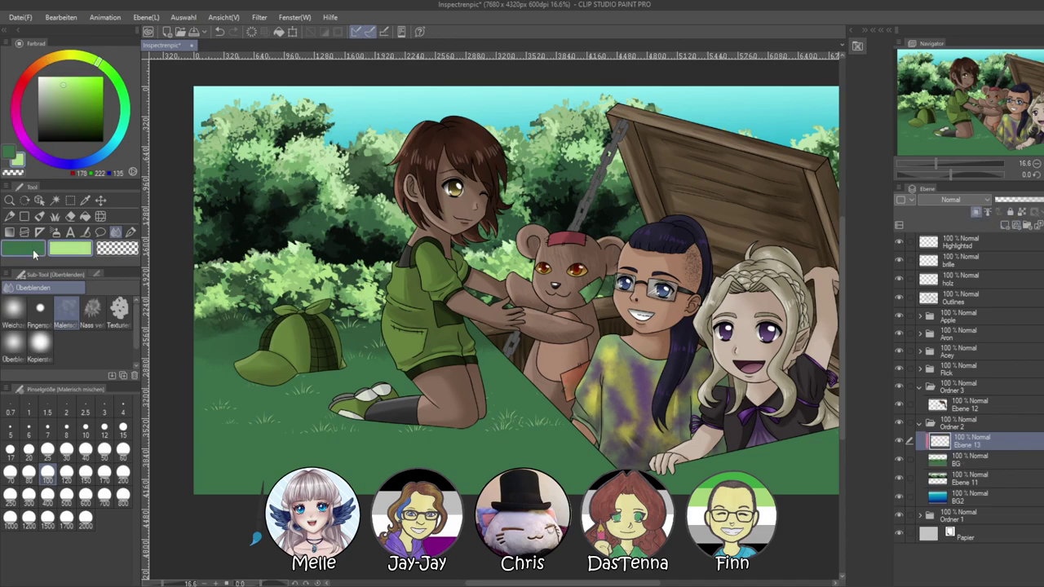
left_click(92, 309)
left_click(39, 217)
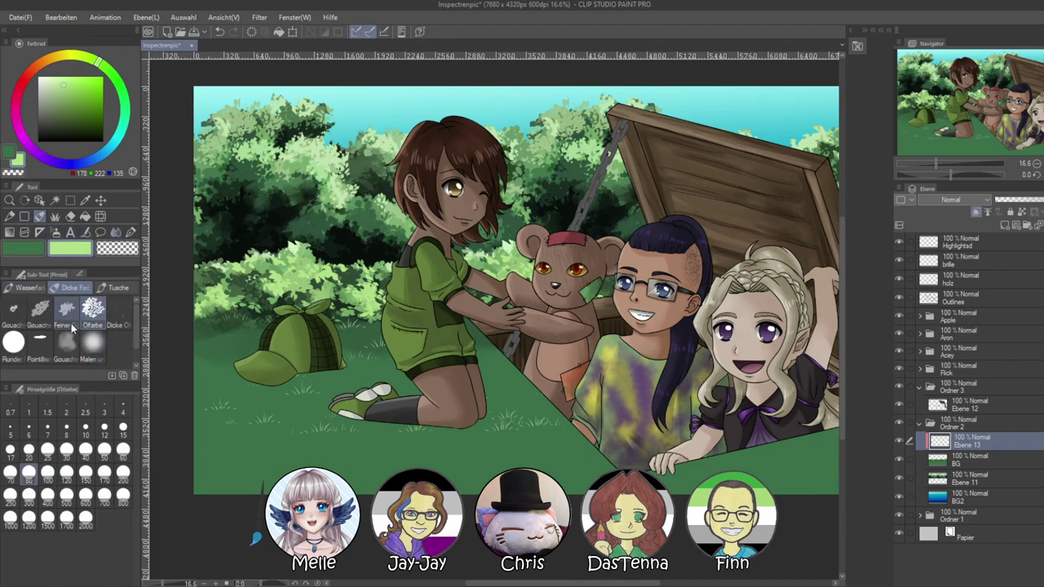
left_click(66, 309)
left_click(123, 471)
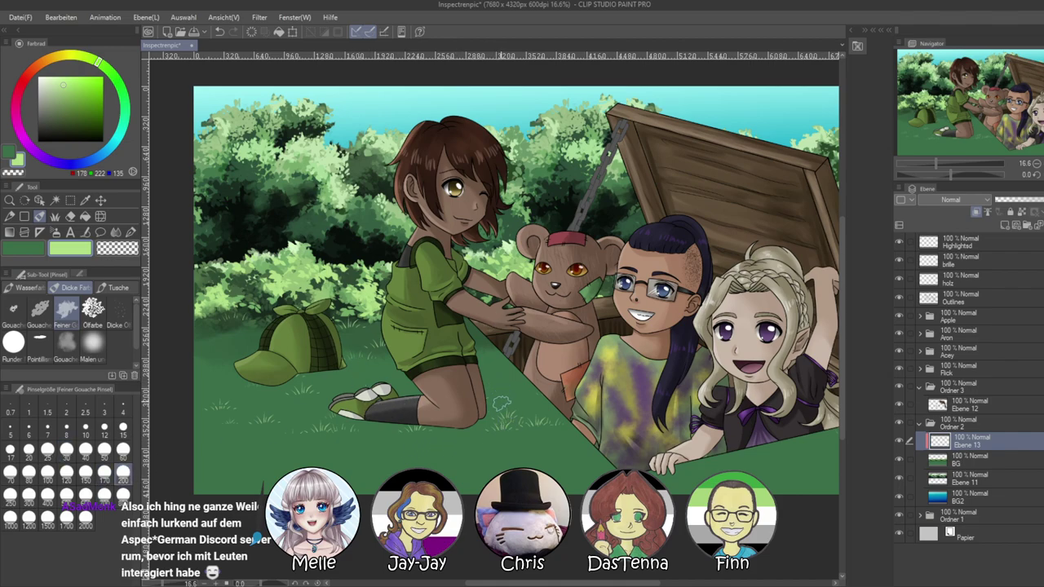
left_click_drag(502, 402, 446, 396)
mouse_move(418, 322)
left_mouse_down()
mouse_move(477, 392)
mouse_move(479, 378)
mouse_move(533, 439)
mouse_move(500, 399)
mouse_move(516, 424)
mouse_move(579, 475)
left_mouse_up()
mouse_move(562, 481)
left_mouse_down()
mouse_move(490, 462)
mouse_move(579, 449)
left_mouse_up()
left_click_drag(497, 469, 794, 391)
mouse_move(343, 303)
left_mouse_down()
mouse_move(430, 375)
mouse_move(493, 454)
left_mouse_up()
Blend the light grass edge beside the blonde character into the darker ground with the Malerisch mischen blender at size 170
left_click_drag(953, 162, 927, 161)
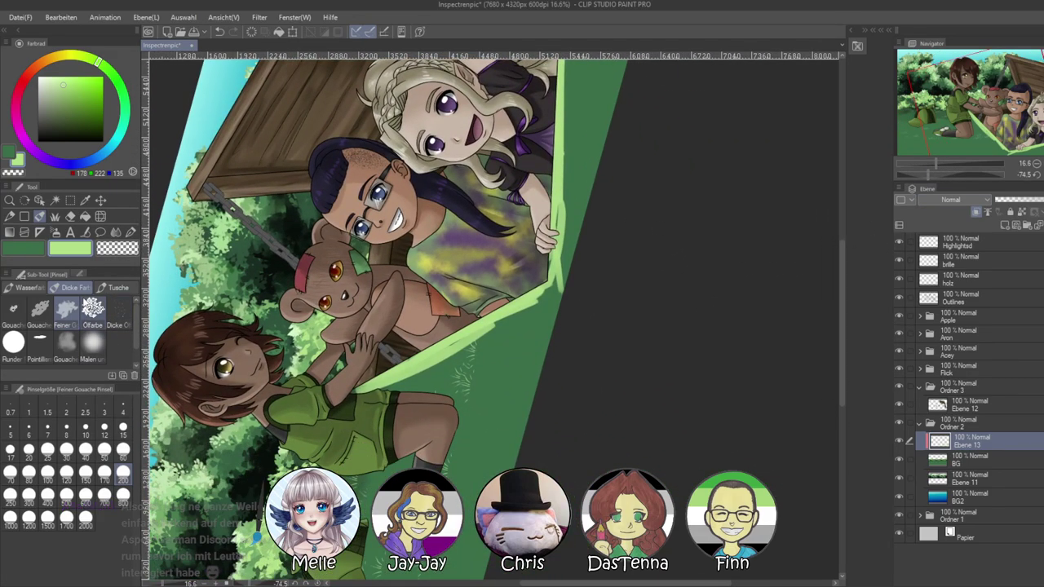
left_click(116, 232)
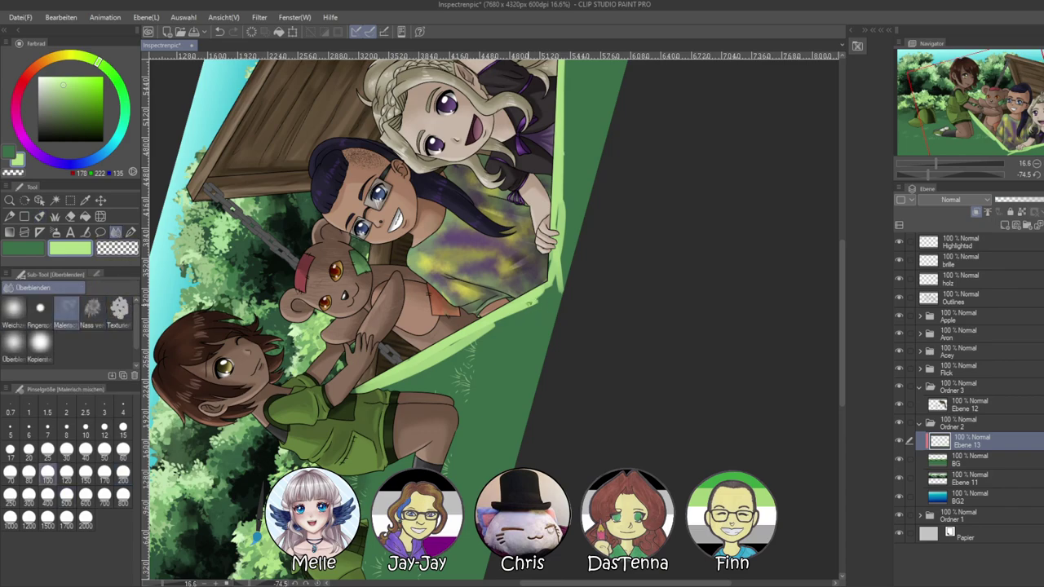
left_click(104, 472)
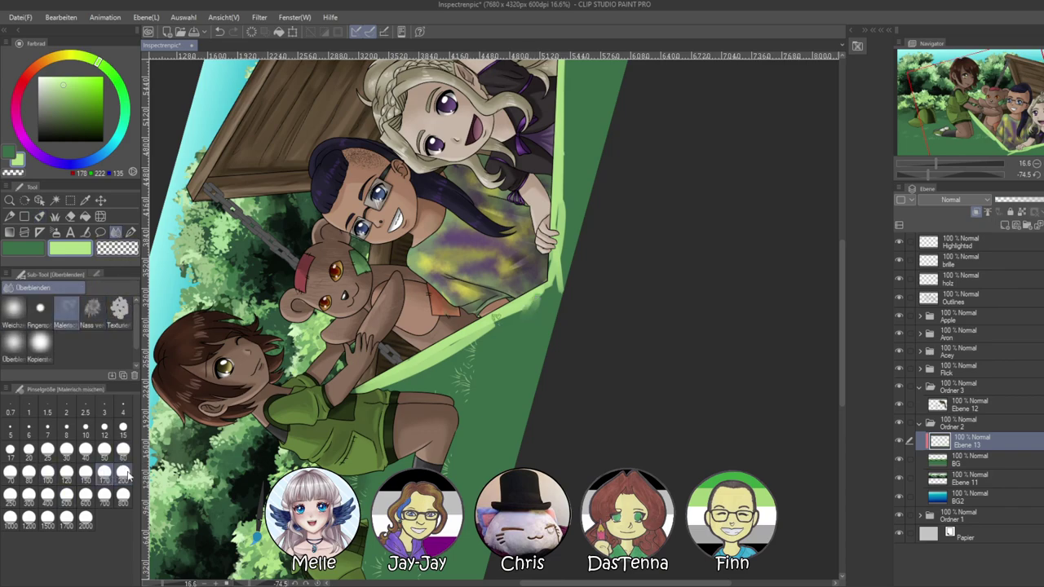
mouse_move(543, 287)
left_mouse_down()
mouse_move(558, 214)
mouse_move(573, 236)
mouse_move(561, 171)
mouse_move(575, 222)
mouse_move(564, 128)
left_mouse_up()
left_click_drag(577, 187, 562, 170)
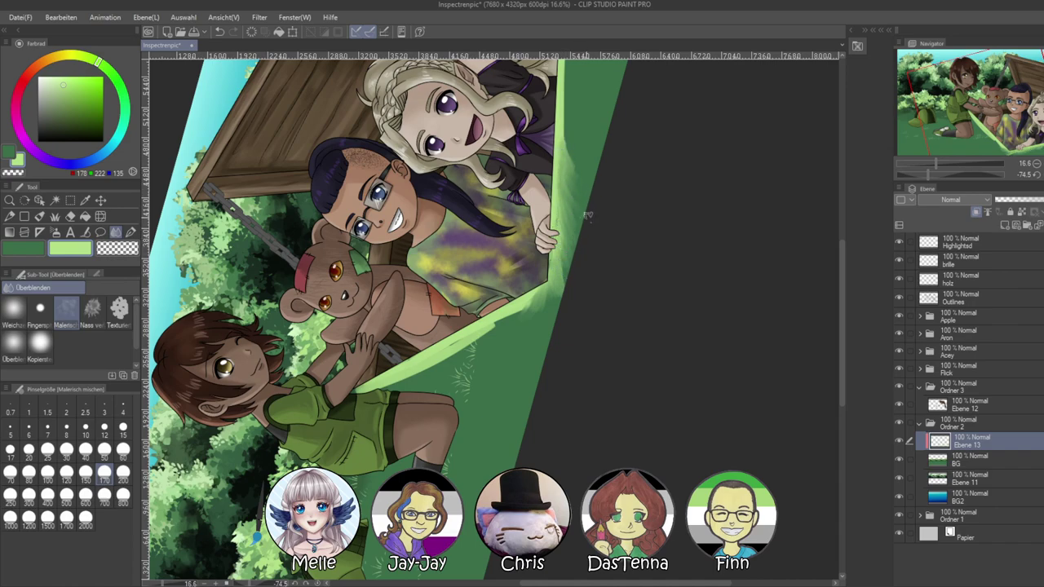
left_click_drag(647, 177, 609, 315)
left_click_drag(524, 291, 530, 150)
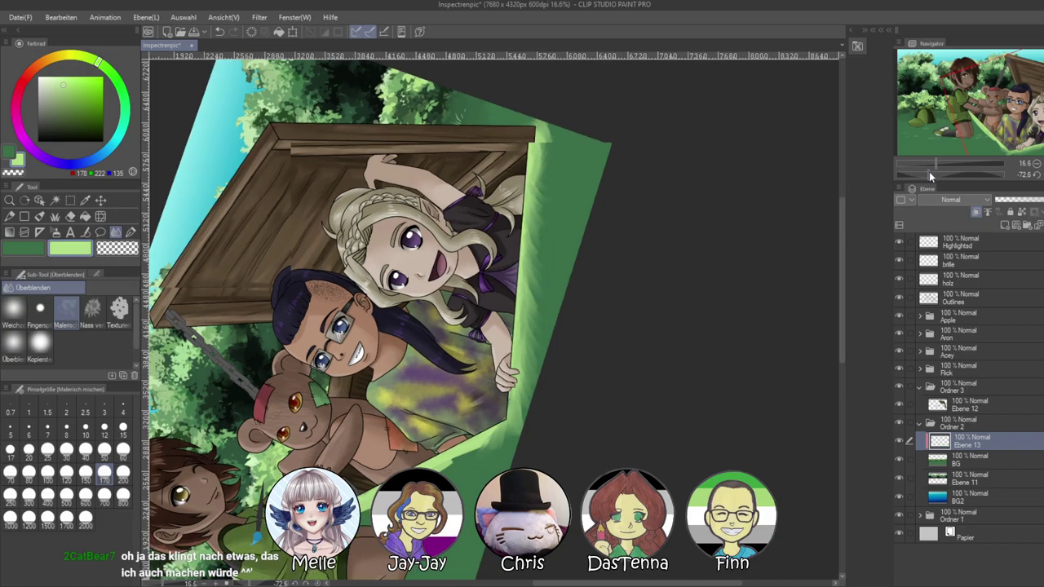
Blend the light grass edge between the kneeling child and the teddy bear into the surrounding green
left_click_drag(928, 171, 962, 171)
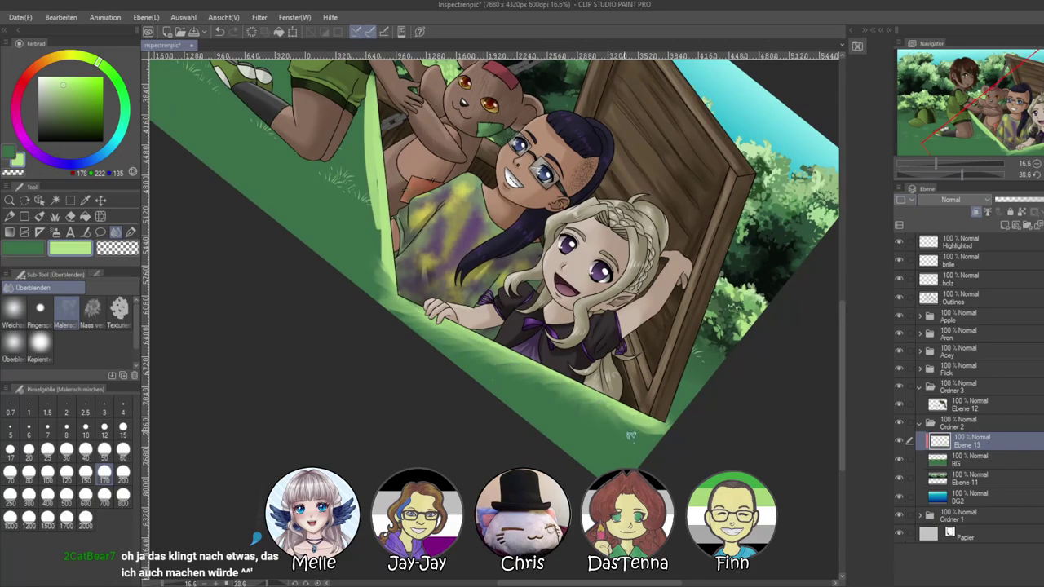
left_click_drag(407, 218, 432, 300)
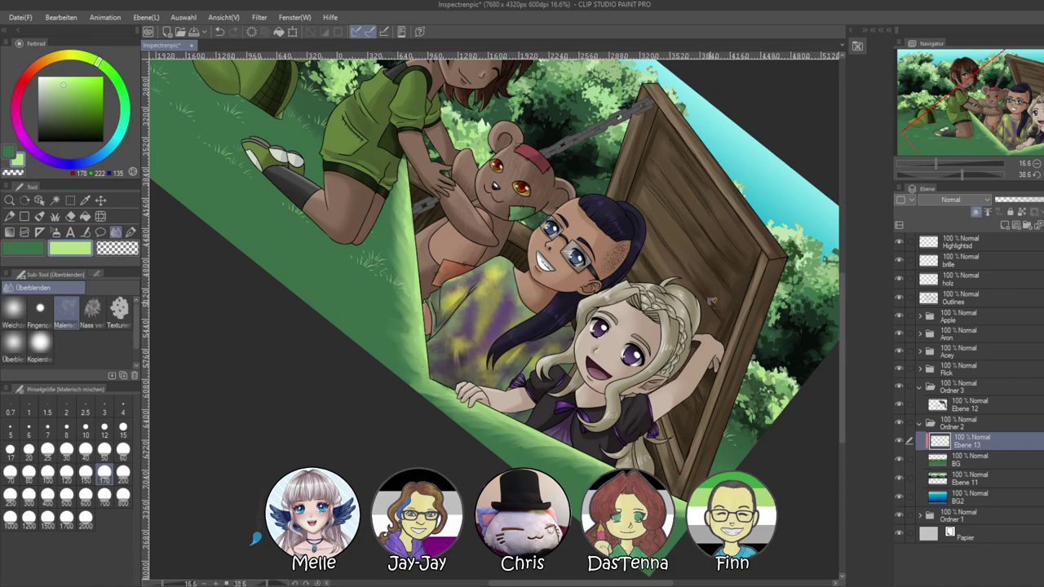
left_click_drag(951, 176, 944, 176)
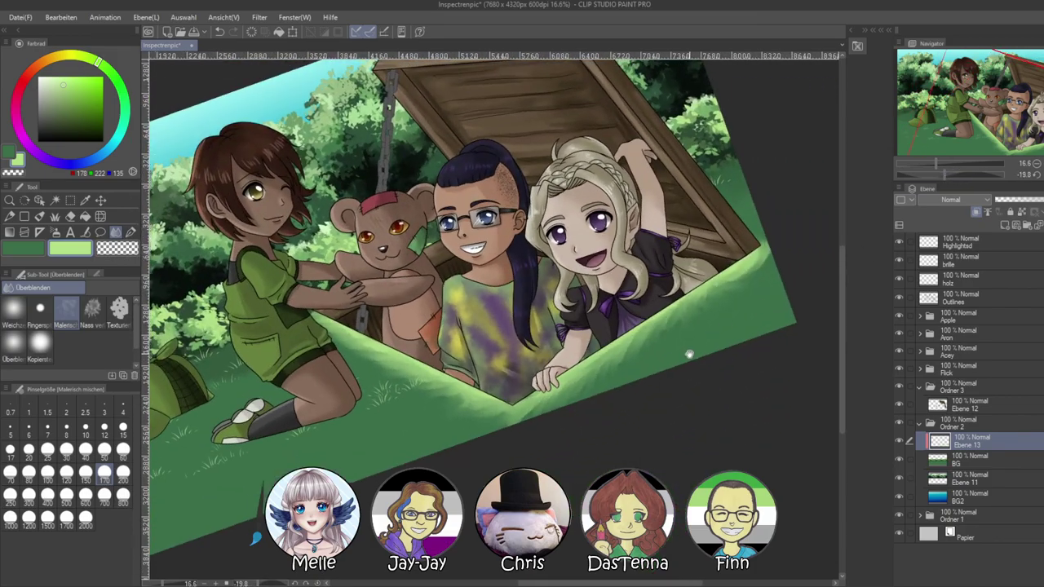
left_click_drag(686, 354, 815, 347)
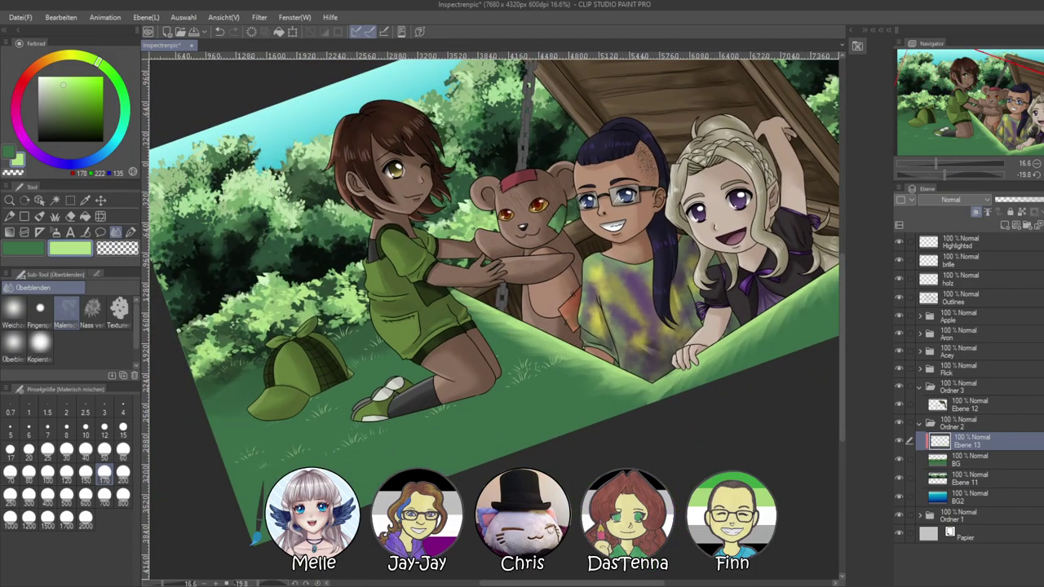
left_click(1037, 174)
left_click_drag(937, 165, 931, 165)
left_click_drag(653, 286, 657, 308)
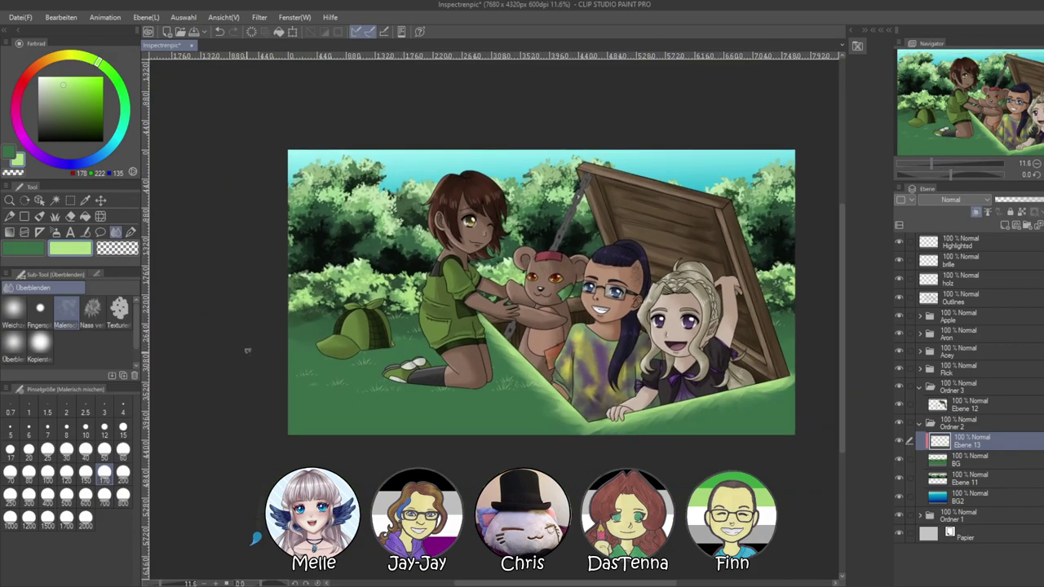
Paint a dark green (RGB 33, 61, 40) ground shadow beneath the green cap and blend it into the grass
scroll(375, 403, "up", 2)
scroll(366, 341, "up", 3)
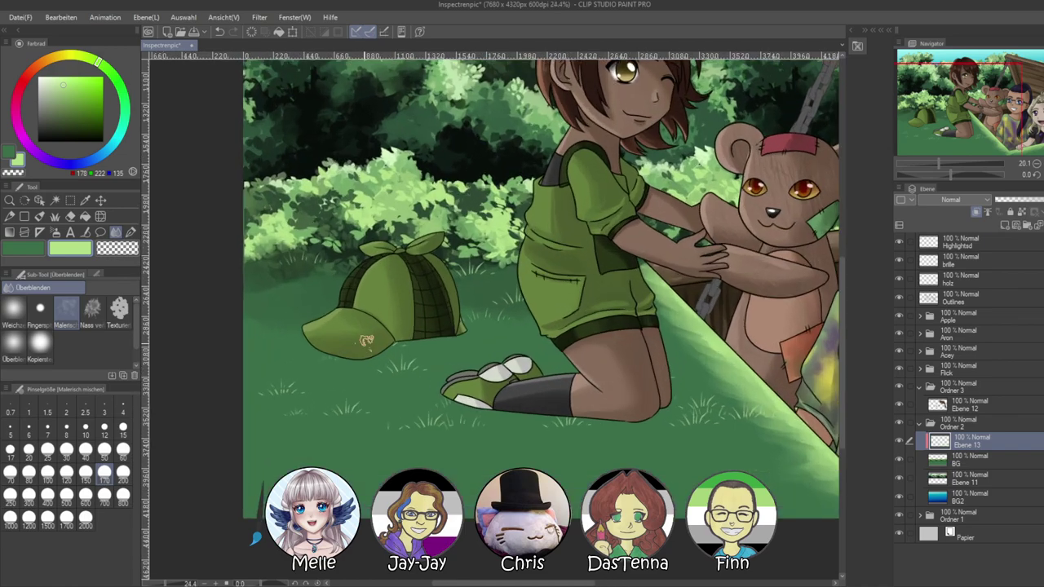
left_click(82, 123)
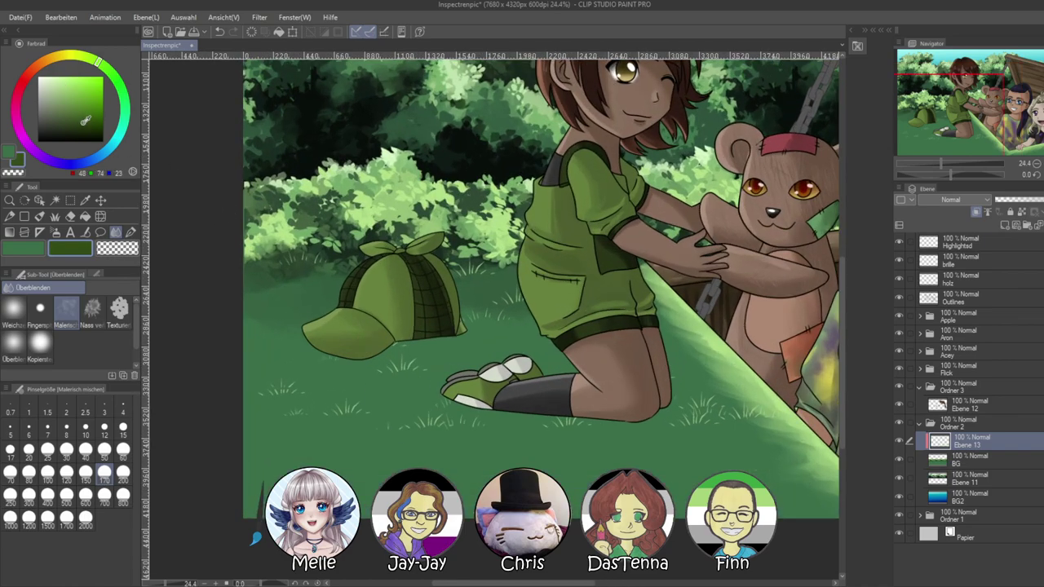
left_click(302, 311, "alt")
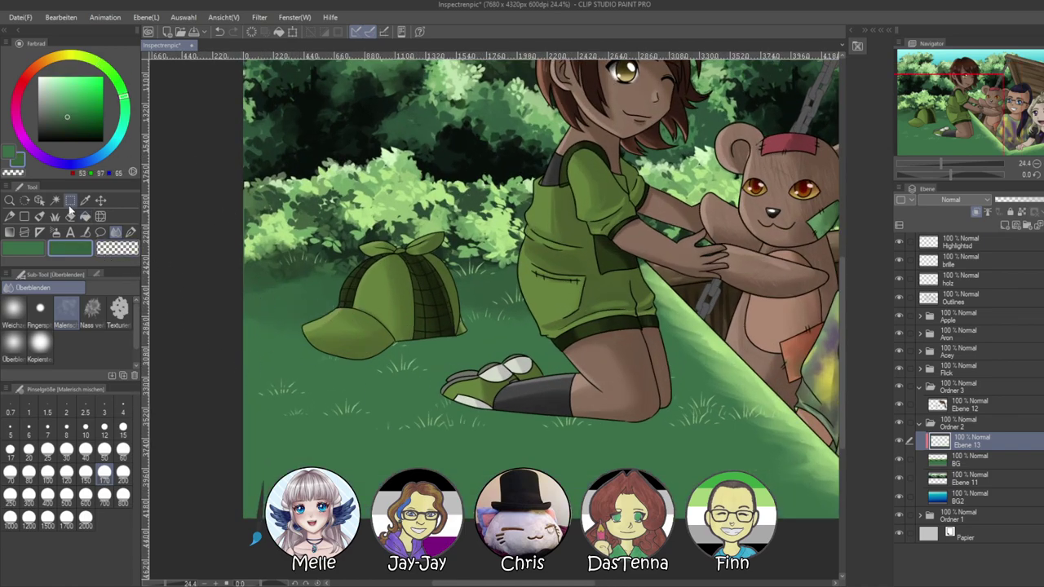
left_click(68, 125)
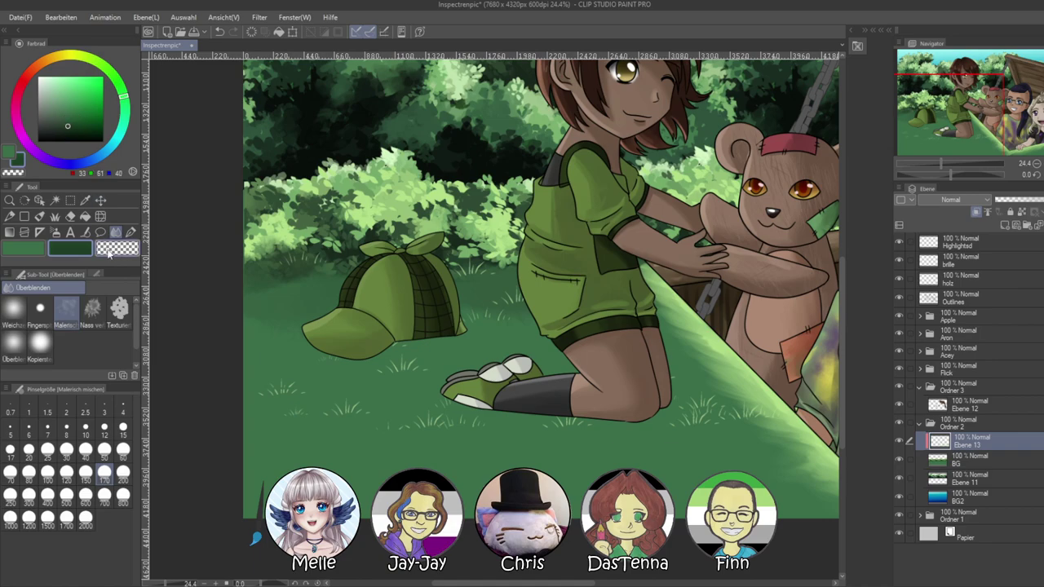
left_click(40, 217)
mouse_move(323, 352)
left_mouse_down()
mouse_move(360, 361)
mouse_move(387, 317)
mouse_move(402, 343)
mouse_move(424, 346)
mouse_move(444, 338)
mouse_move(447, 329)
mouse_move(433, 326)
mouse_move(457, 318)
mouse_move(446, 338)
mouse_move(455, 357)
mouse_move(462, 323)
mouse_move(411, 358)
left_mouse_up()
key("j")
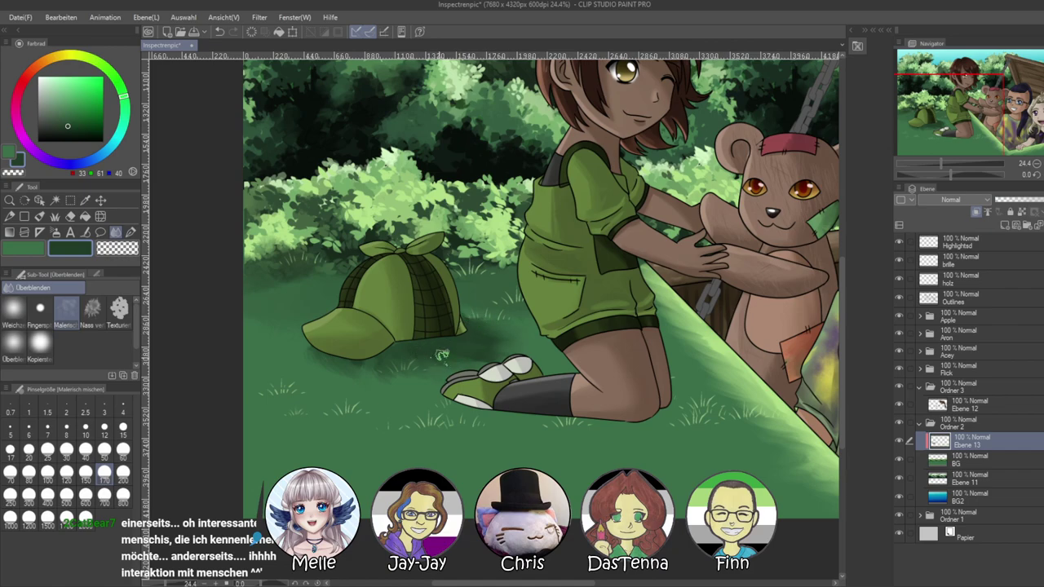
Paint the kneeling child's dark green ground shadow with the fine gouache brush at size 200 and blend it into the grass
left_click_drag(510, 348, 298, 333)
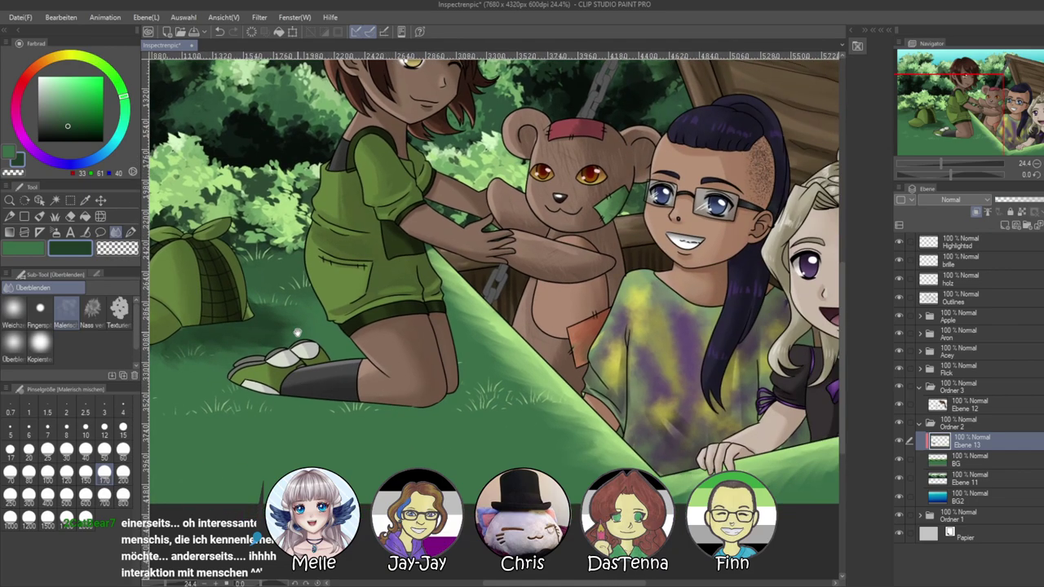
left_click(39, 216)
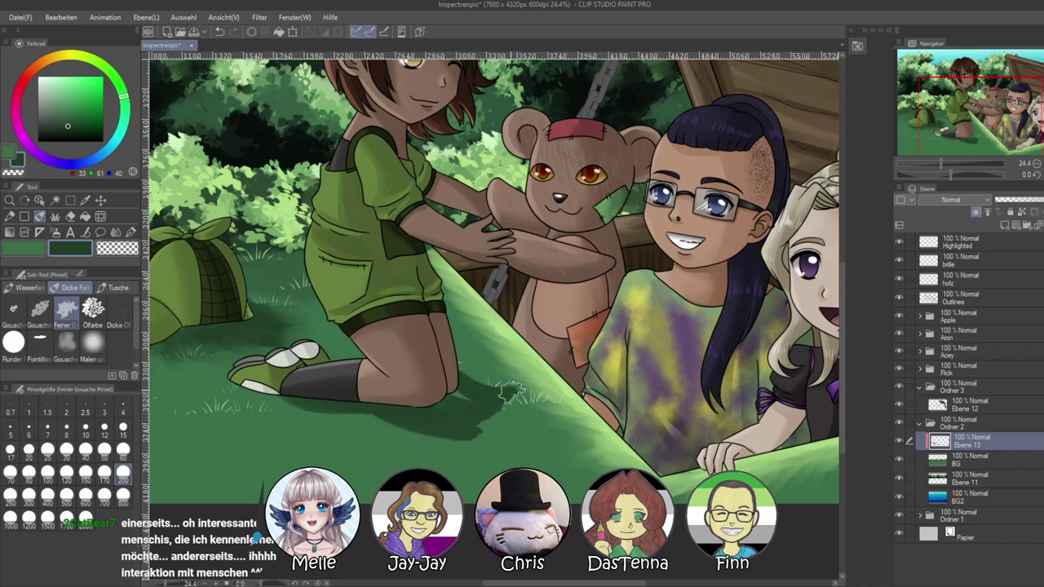
mouse_move(447, 351)
left_mouse_down()
mouse_move(510, 415)
mouse_move(547, 398)
mouse_move(563, 415)
mouse_move(538, 418)
left_mouse_up()
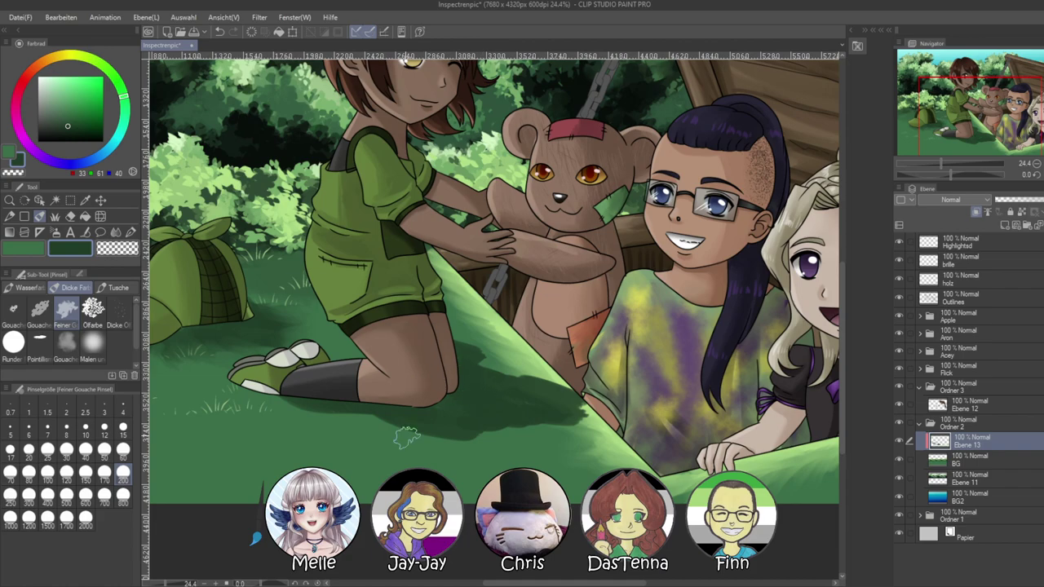
left_click(116, 233)
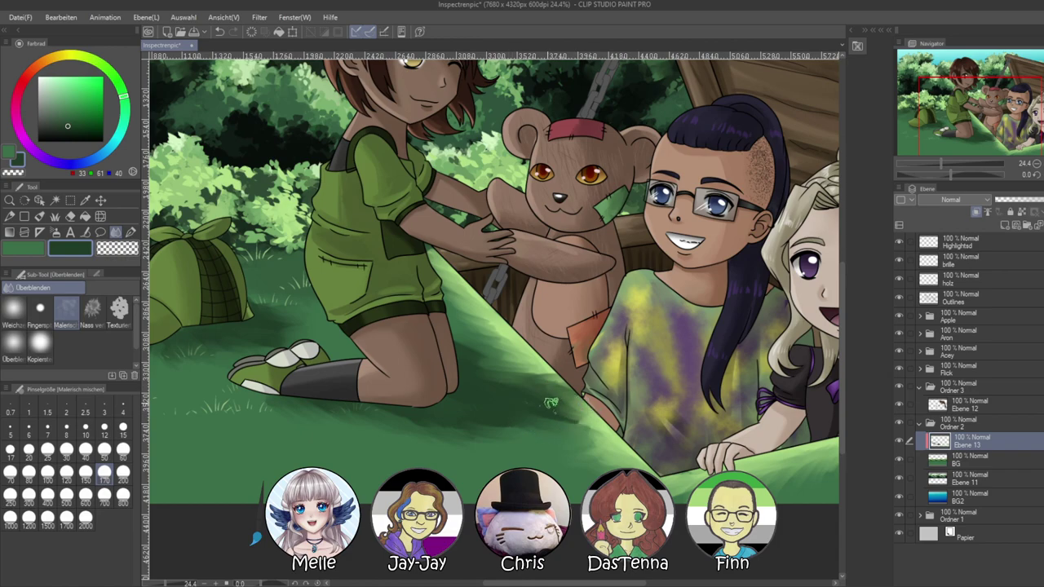
Paint a dark green shadow on the grass behind the chest lid's outer edge and blend it
left_click_drag(797, 283, 673, 328)
left_click_drag(925, 163, 938, 164)
left_click_drag(696, 286, 500, 171)
left_click(39, 217)
mouse_move(479, 404)
left_mouse_down()
mouse_move(513, 425)
mouse_move(470, 431)
mouse_move(494, 389)
mouse_move(491, 402)
left_mouse_up()
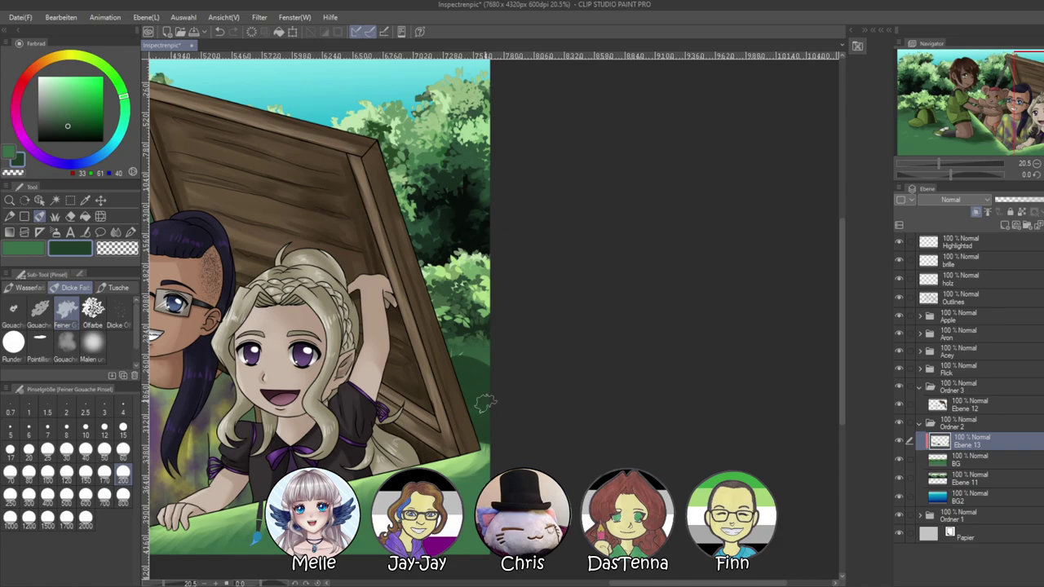
mouse_move(469, 368)
left_mouse_down()
mouse_move(463, 359)
mouse_move(496, 357)
left_mouse_up()
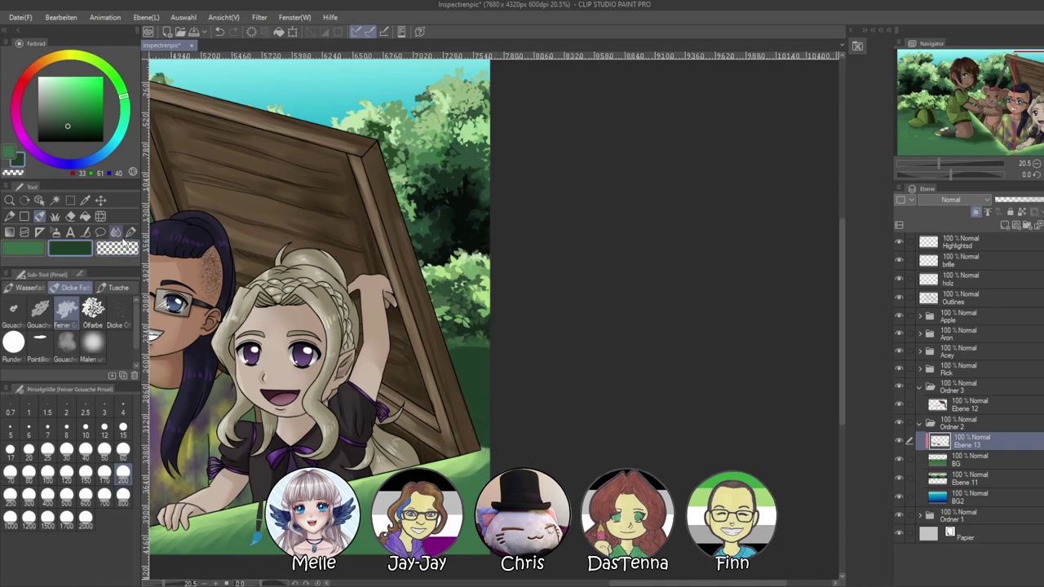
left_click(116, 233)
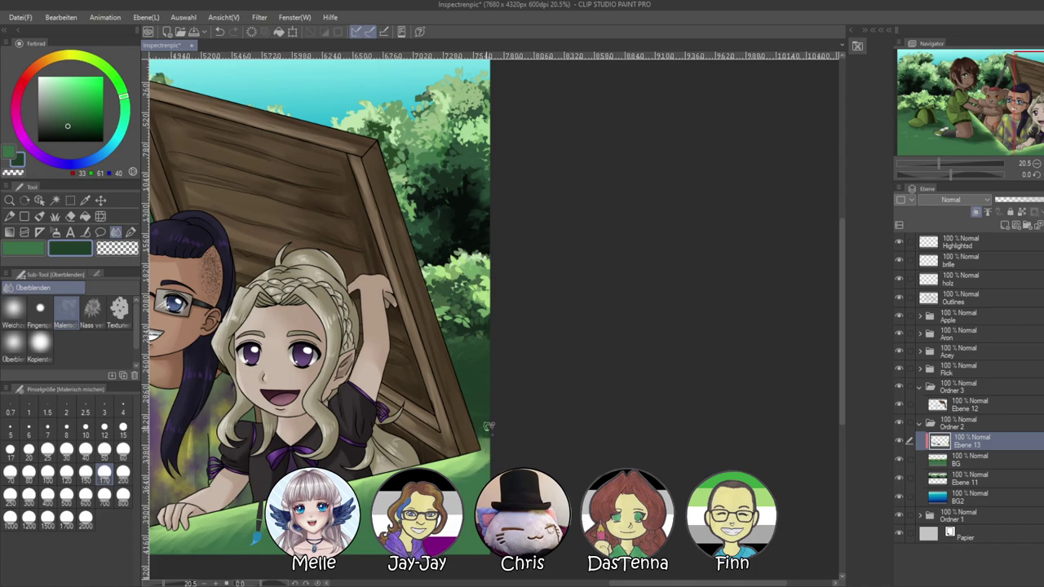
Add a new layer above the shading and paint meadow grass in green (RGB 116, 171, 106) with the Wiese brush at size 1700
left_click_drag(938, 164, 928, 164)
left_click_drag(622, 388, 798, 393)
left_click_drag(654, 416, 760, 464)
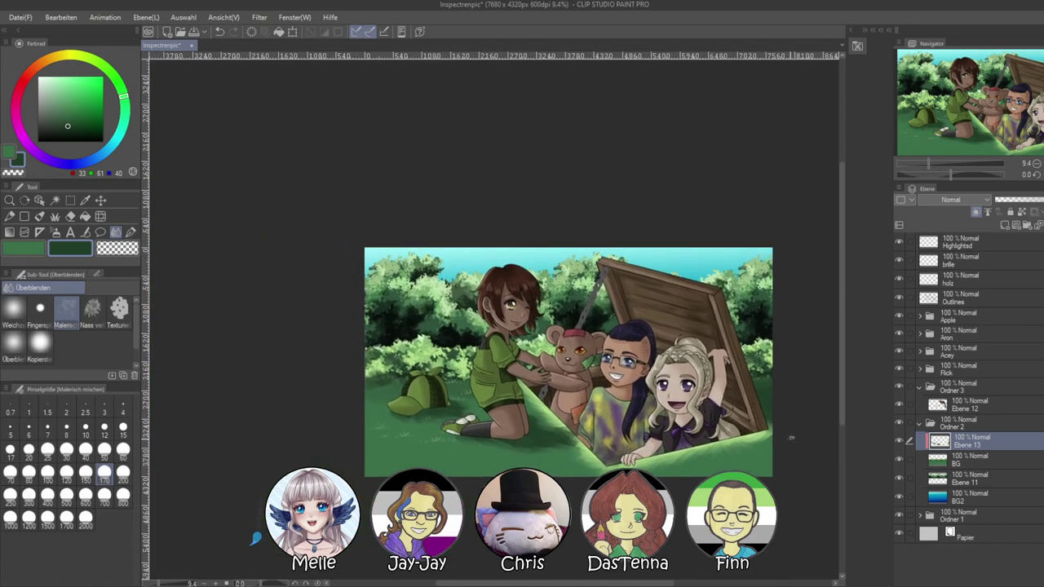
left_click(1006, 227)
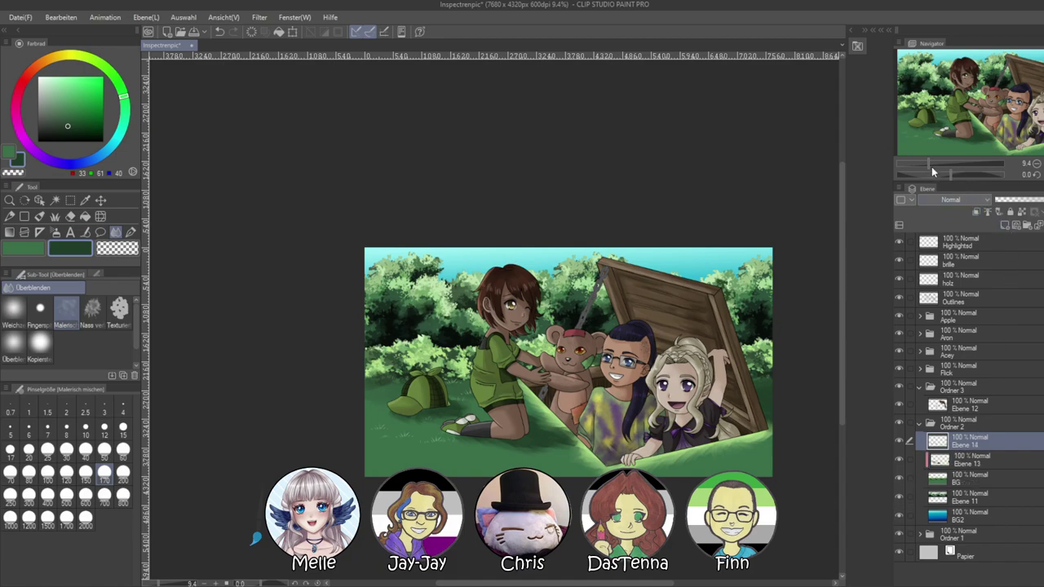
left_click(932, 166)
left_click_drag(726, 371, 665, 290)
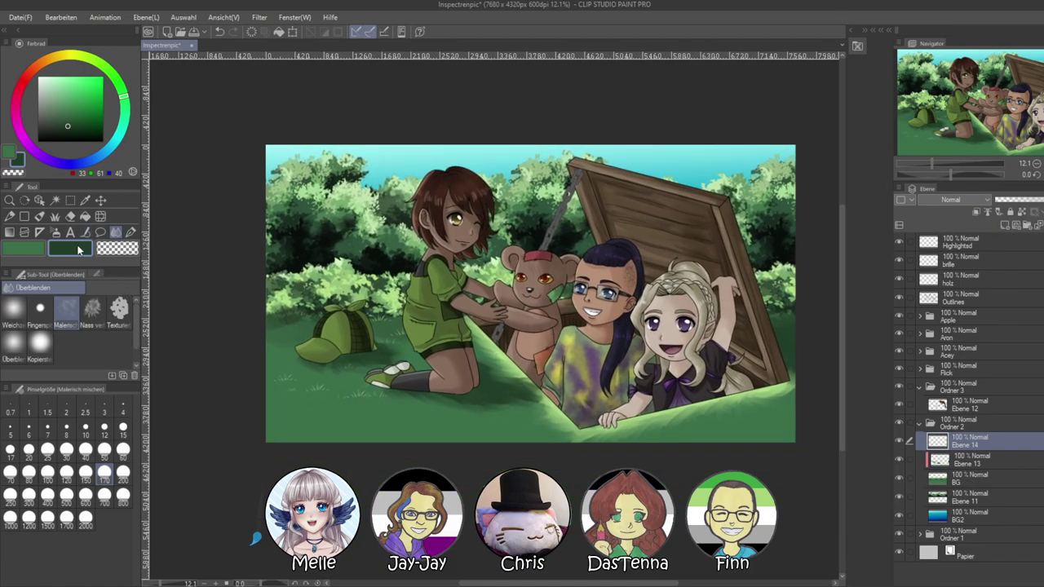
left_click(55, 216)
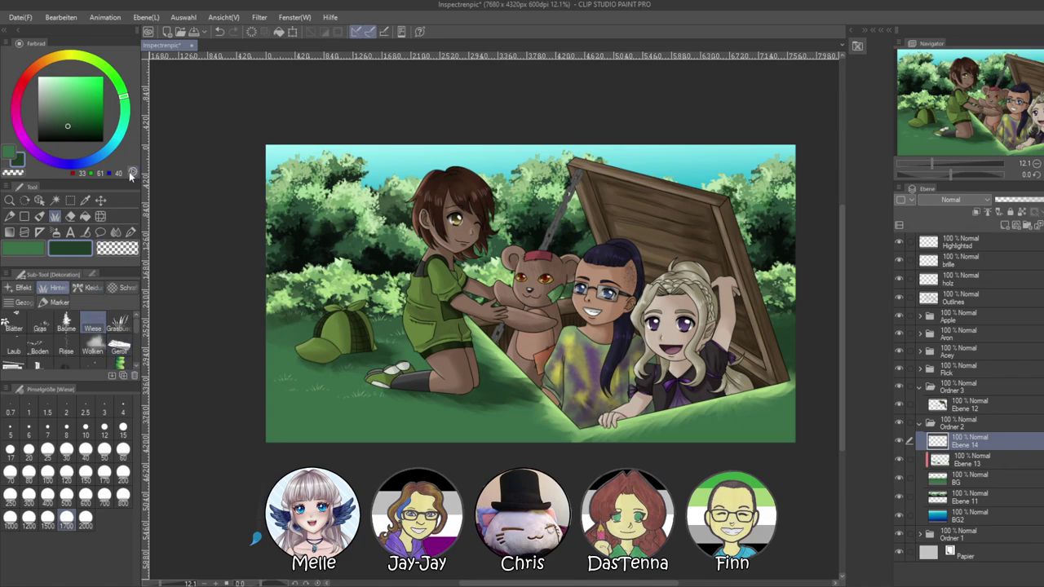
left_click(341, 254, "alt")
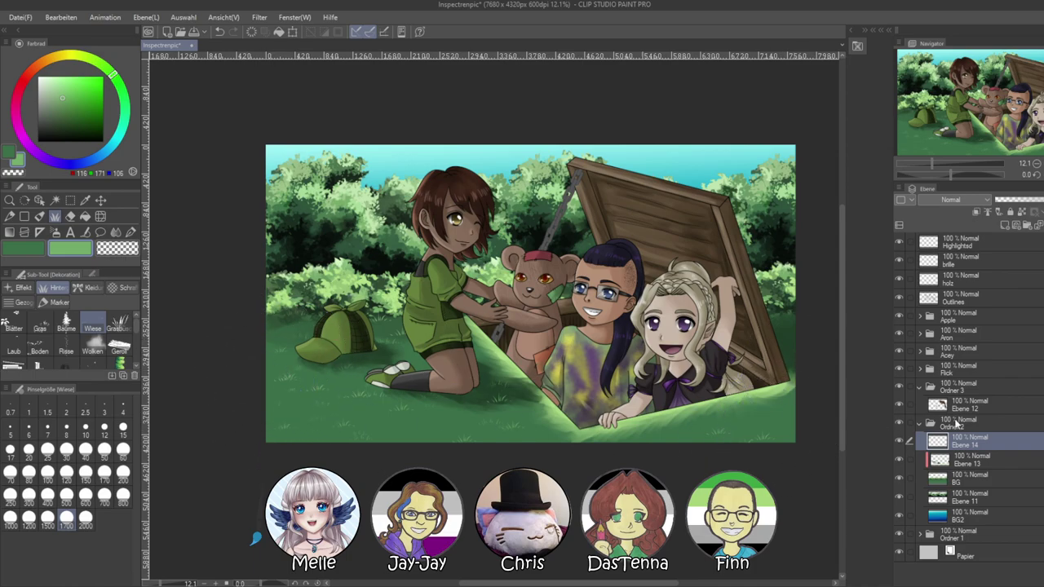
Add another layer above the meadow grass and choose the Gras decoration brush
left_click(1007, 226)
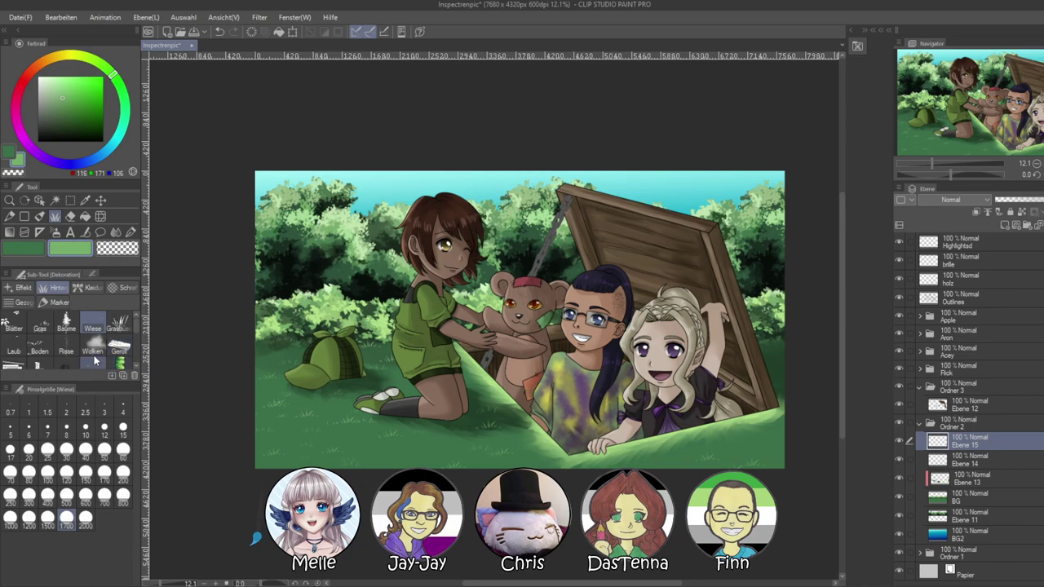
left_click(39, 322)
left_click(123, 471)
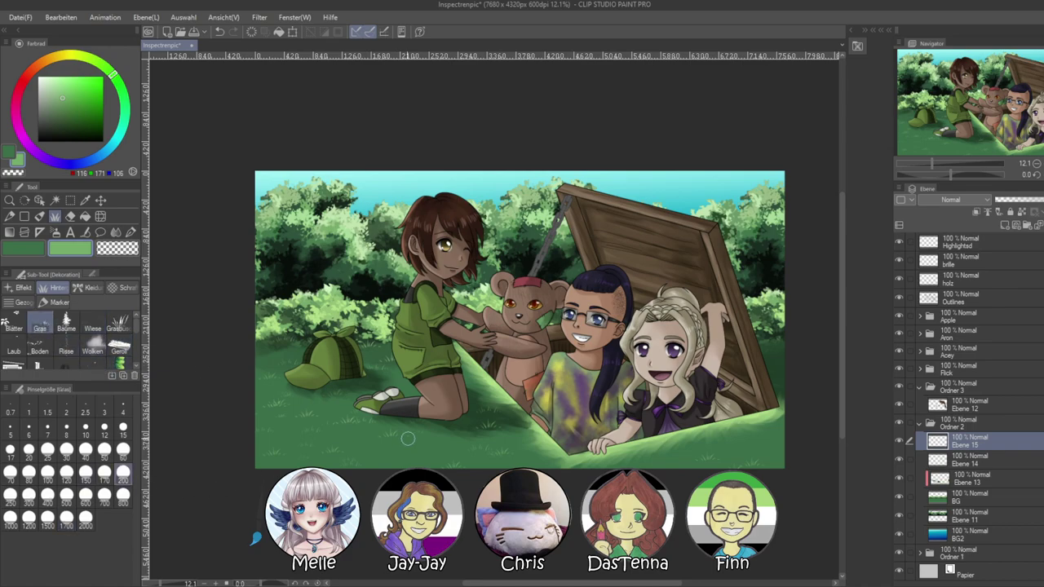
mouse_move(558, 460)
left_mouse_down()
mouse_move(519, 433)
mouse_move(479, 446)
left_mouse_up()
key("ctrl+z")
Place large grass tufts along the illustration's lower edge and both sides with the Gras brush at size 2000
left_click(88, 526)
left_click(314, 429)
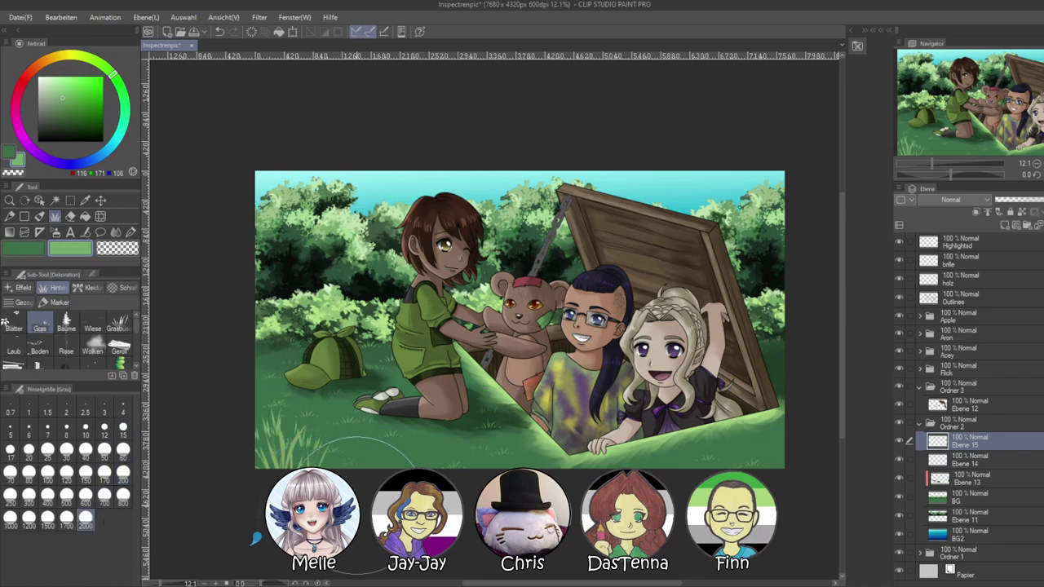
left_click(450, 453)
left_click(764, 458)
left_click(709, 462)
left_click(272, 428)
left_click_drag(249, 351, 210, 326)
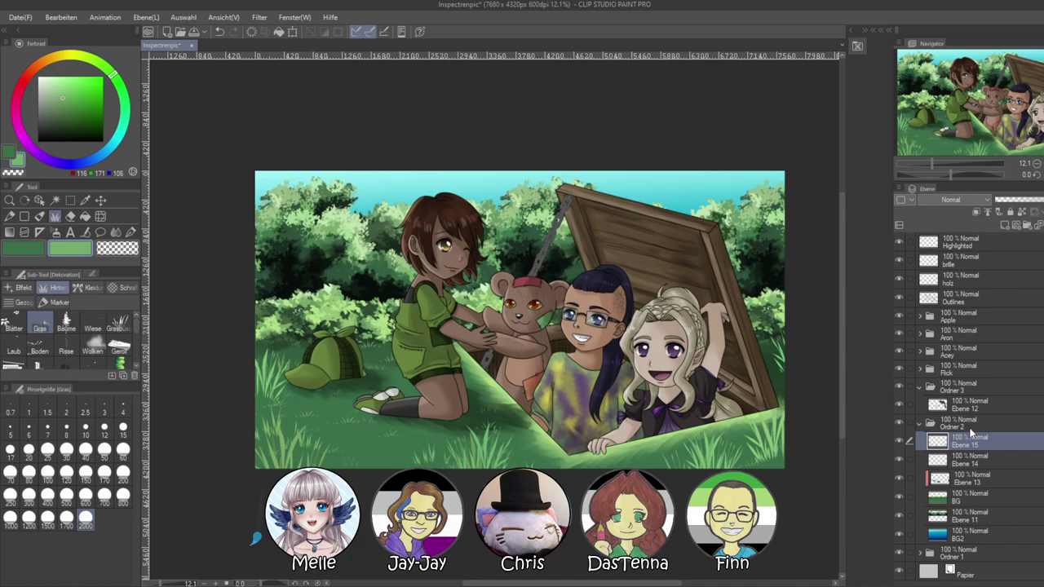
Add a new layer above the Highlighted layer at the top of the layer stack
scroll(664, 415, "up", 2)
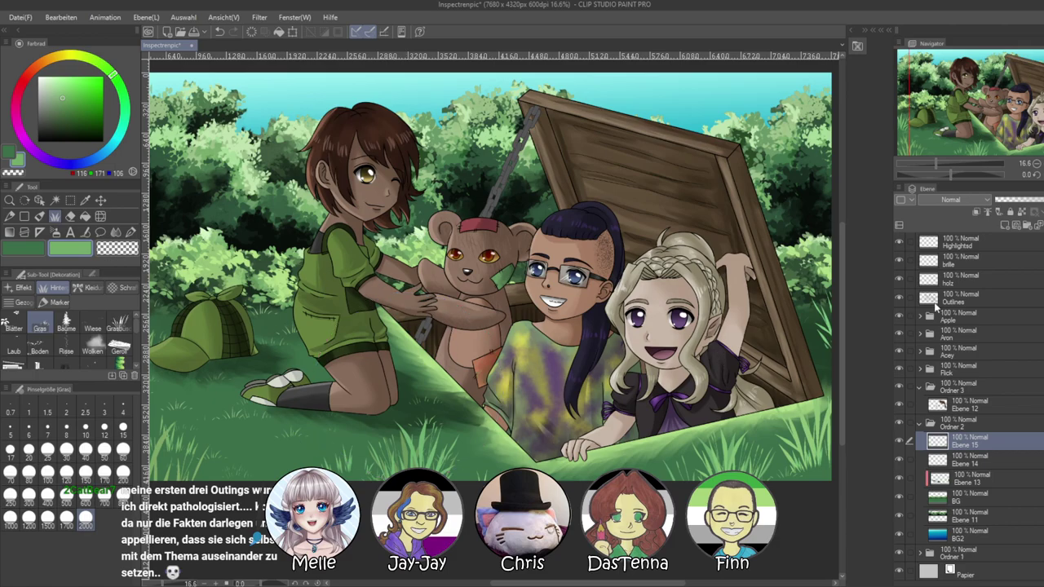
left_click(962, 241)
left_click(1003, 225)
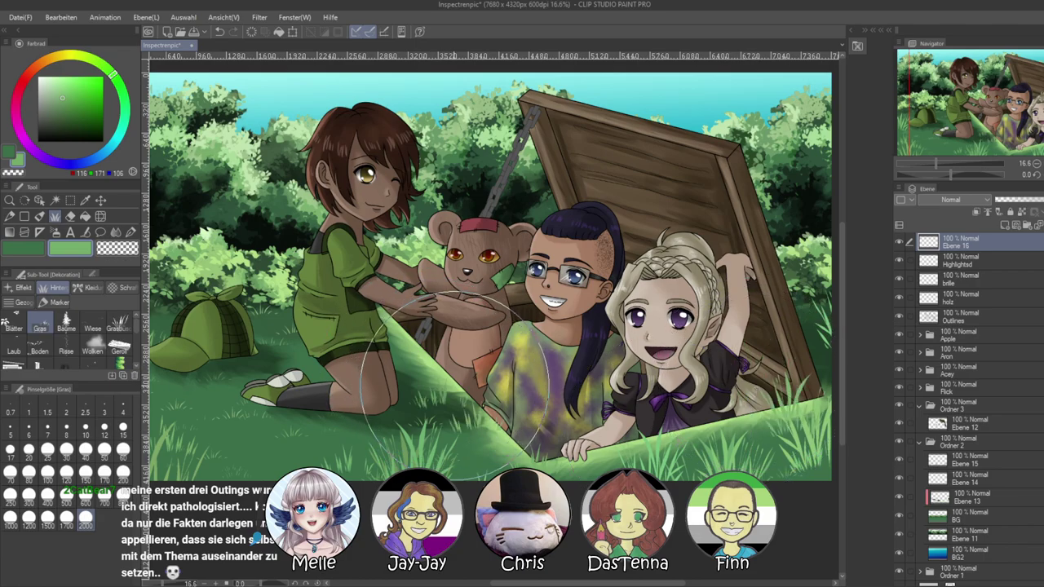
Try placing large grass tufts over the chest's edge in front of the teddy bear
left_click(411, 338)
key("ctrl+z")
left_click(436, 349)
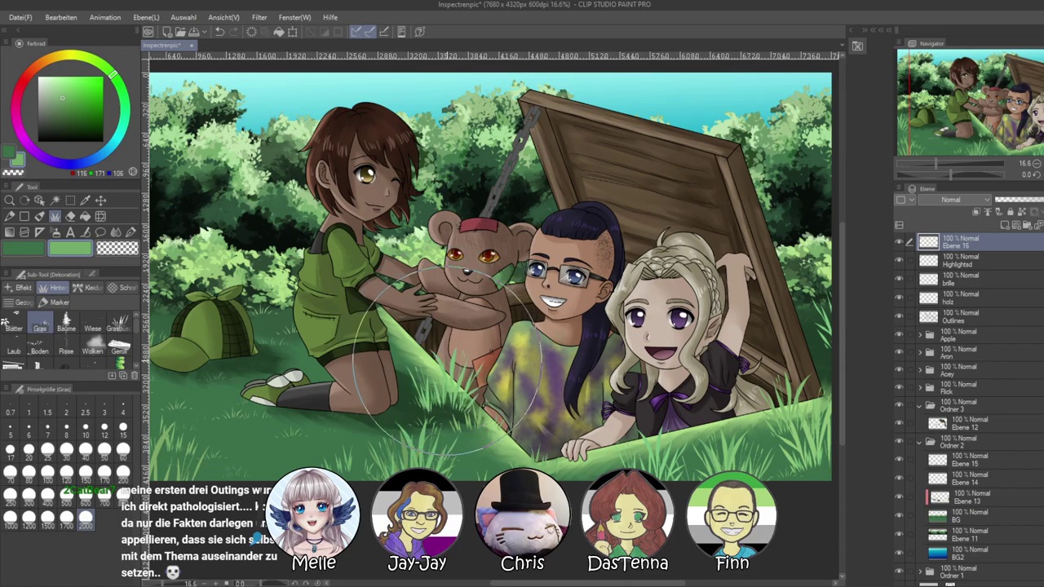
key("ctrl+z")
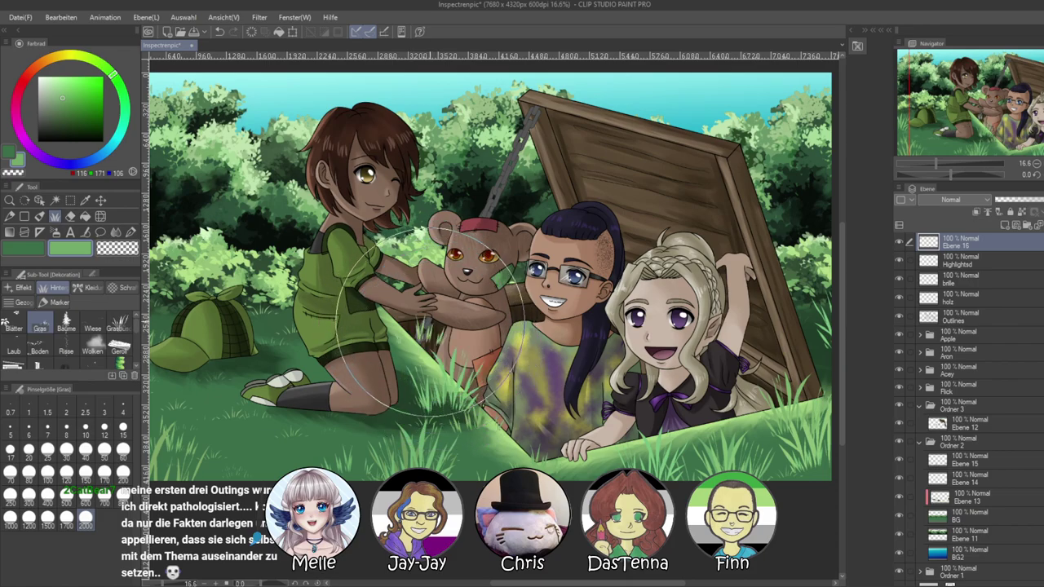
Place large grass tufts over the kneeling child's shorts and the chest's edge with the Gras brush, undoing misplaced tufts
left_click(426, 328)
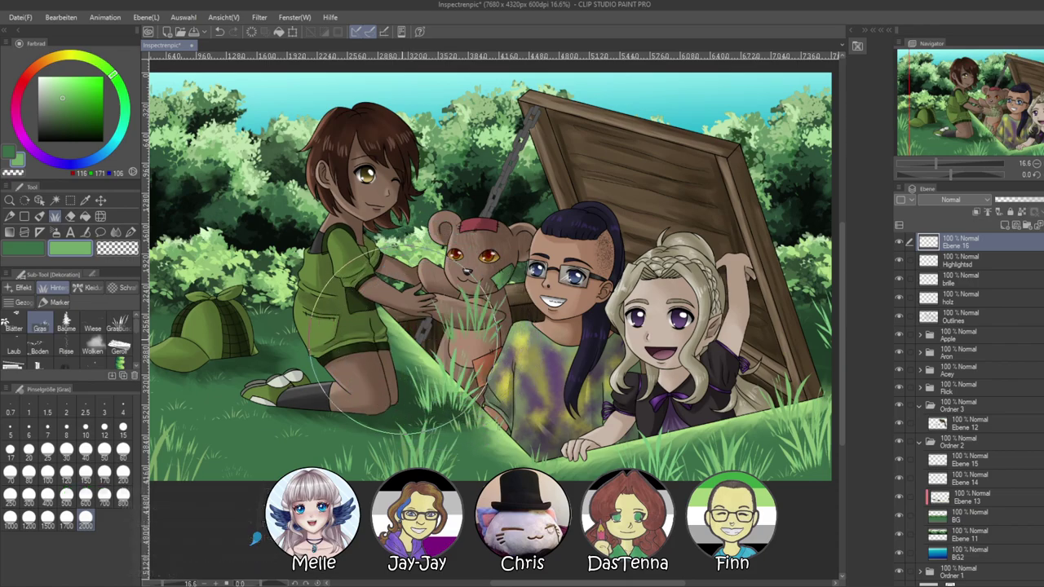
key("ctrl+z")
left_click_drag(394, 338, 407, 354)
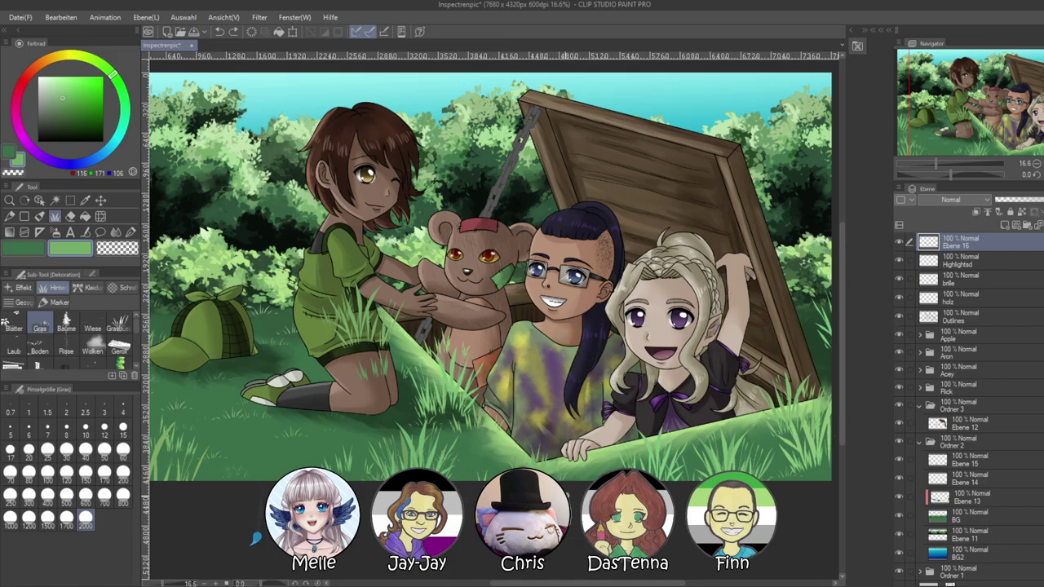
key("ctrl+z")
left_click_drag(602, 463, 687, 503)
Erase the grass blades covering the kneeling child's shorts with the Spitzfeder pen in transparent colour at size 200
left_click_drag(944, 172, 949, 172)
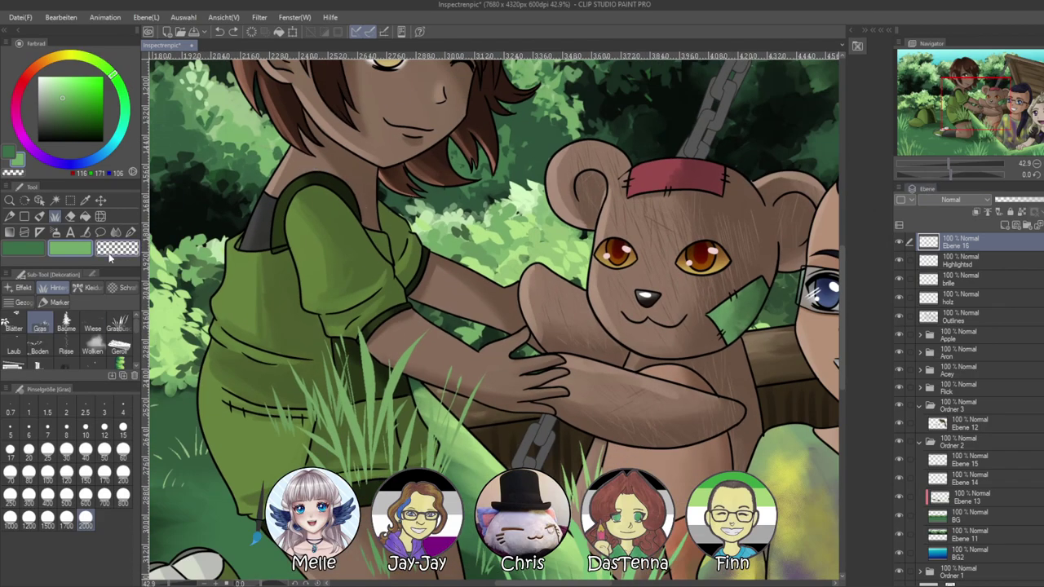
key("p")
key("c")
left_click(123, 474)
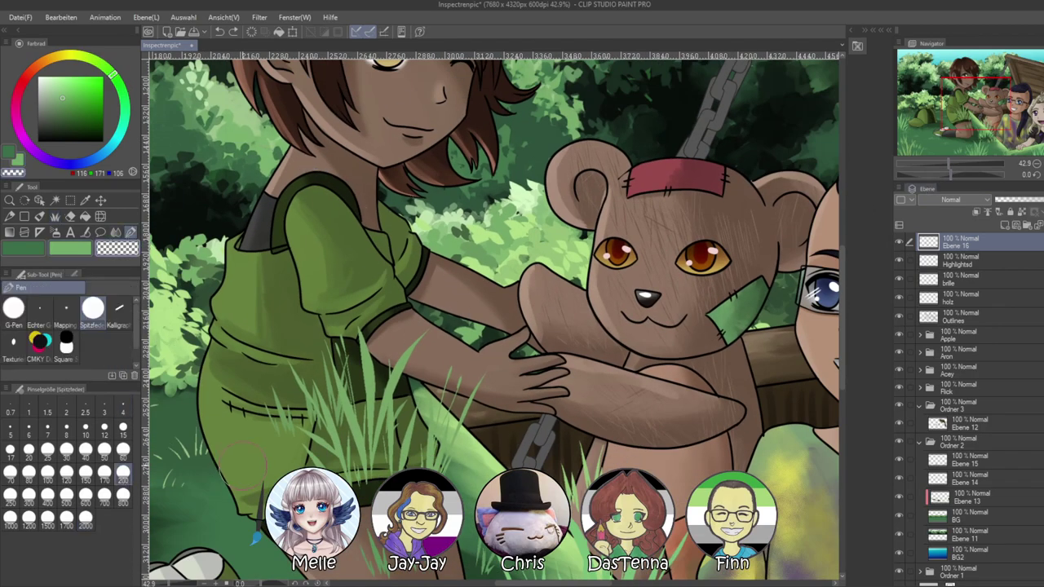
mouse_move(302, 350)
left_mouse_down()
mouse_move(282, 400)
mouse_move(347, 489)
mouse_move(420, 317)
mouse_move(421, 449)
left_mouse_up()
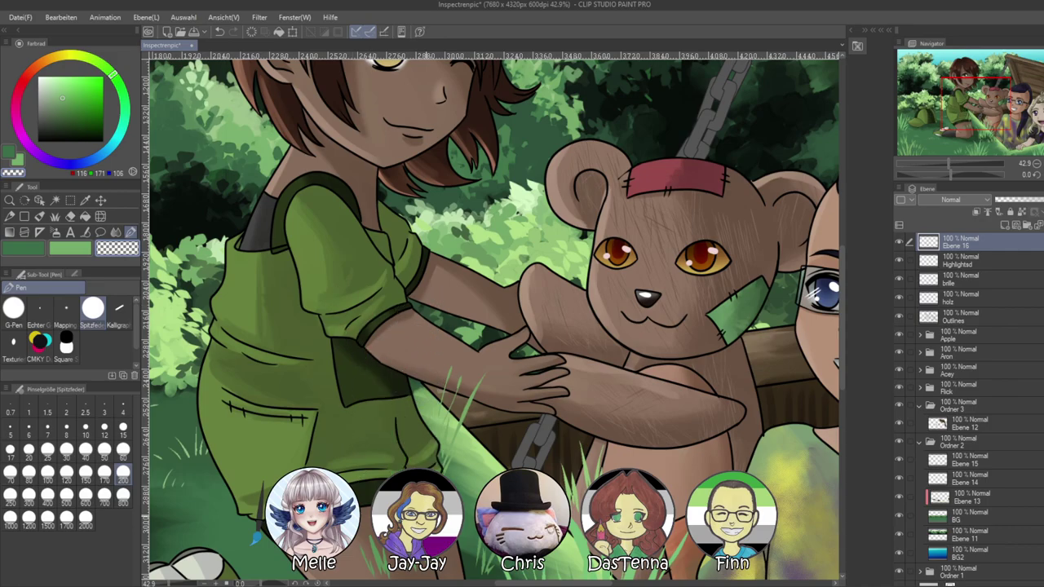
left_click_drag(438, 356, 481, 380)
left_click_drag(462, 528, 402, 370)
Erase the leftover grass blades from the kneeling child's thigh, keeping the tufts along the chest's edge
mouse_move(506, 283)
left_mouse_down()
mouse_move(591, 389)
mouse_move(504, 266)
mouse_move(516, 299)
mouse_move(546, 280)
mouse_move(529, 337)
left_mouse_up()
key("ctrl+z")
left_click_drag(548, 285, 530, 331)
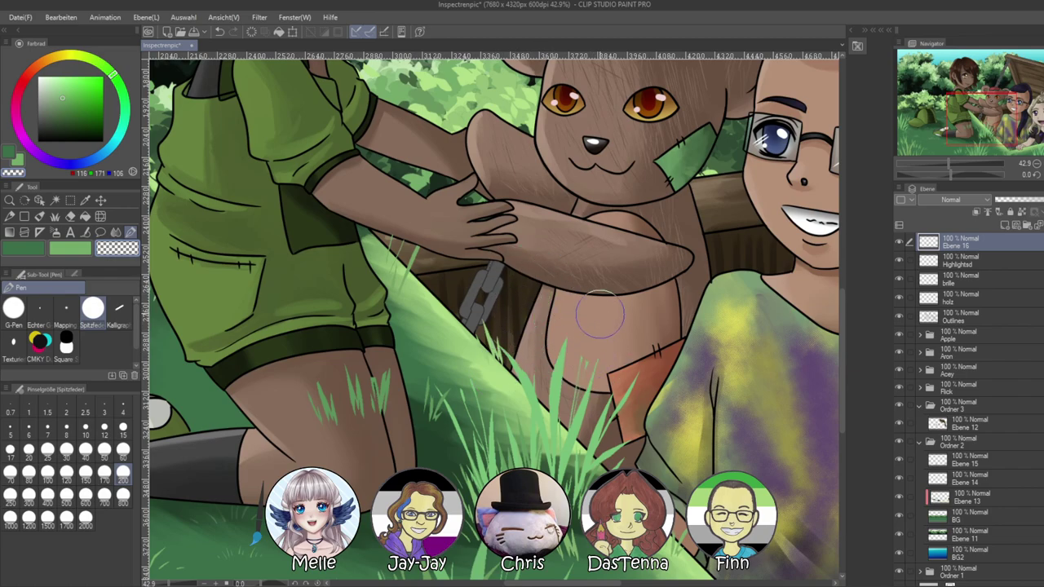
scroll(561, 421, "down", 2)
mouse_move(432, 301)
left_mouse_down()
mouse_move(439, 344)
mouse_move(423, 332)
mouse_move(436, 380)
left_mouse_up()
mouse_move(361, 285)
left_mouse_down()
mouse_move(358, 392)
mouse_move(331, 406)
mouse_move(373, 343)
mouse_move(389, 385)
mouse_move(405, 292)
left_mouse_up()
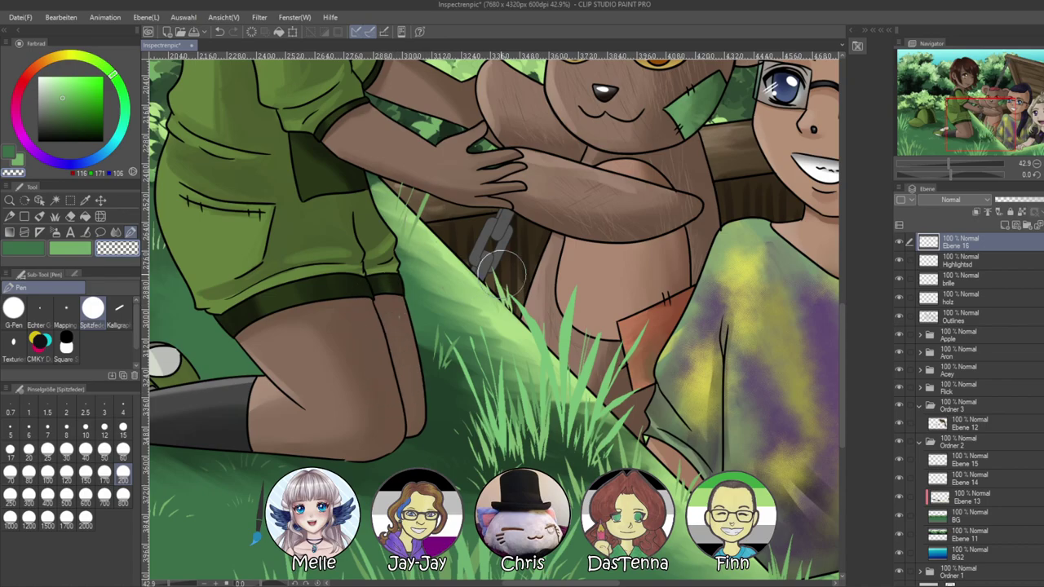
left_click_drag(942, 173, 936, 167)
left_click_drag(726, 298, 792, 346)
left_click_drag(665, 356, 645, 395)
Save the illustration
left_click_drag(934, 166, 919, 177)
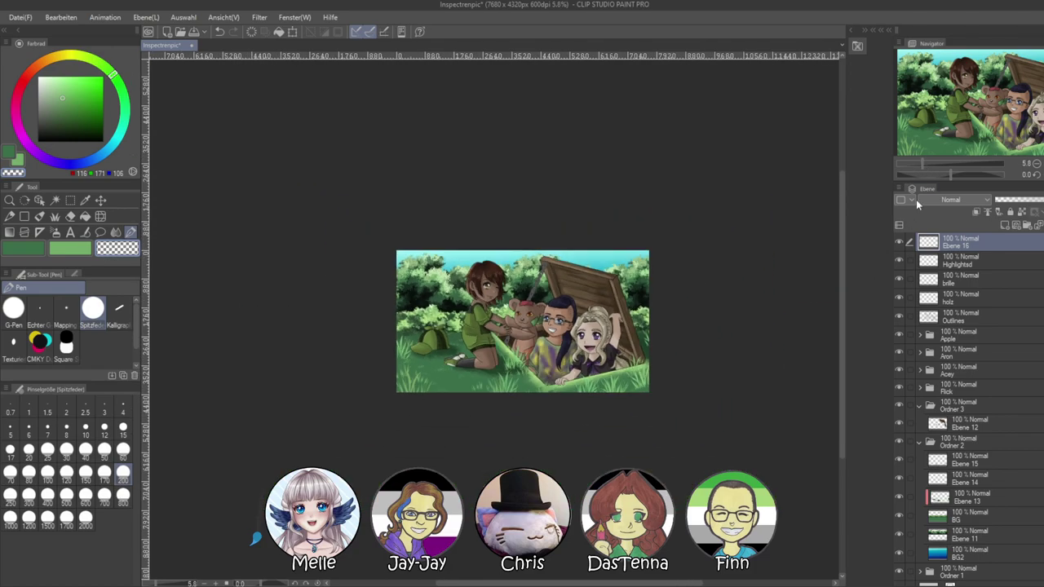
scroll(648, 389, "up", 2)
scroll(323, 266, "up", 1)
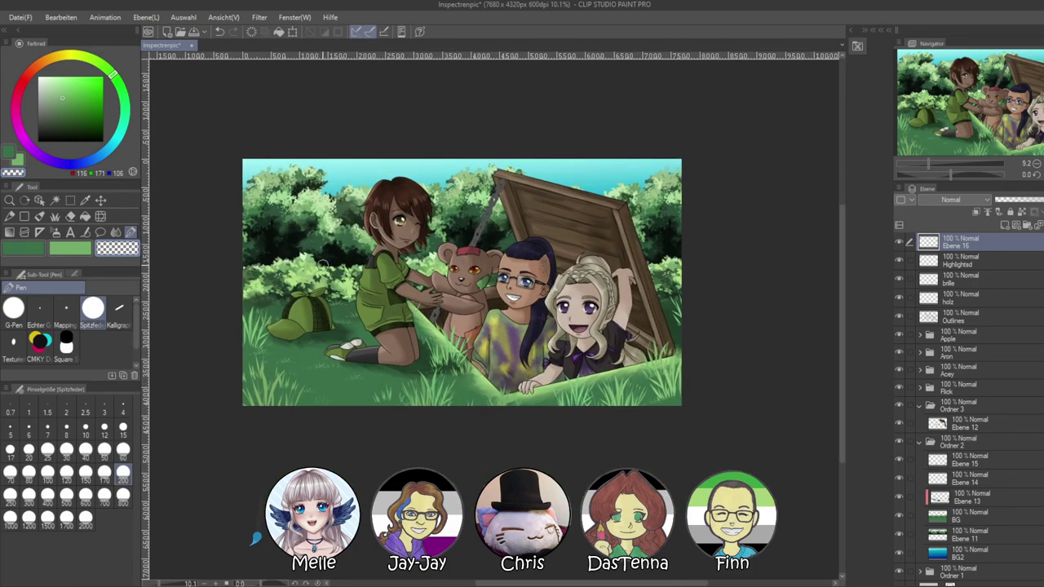
left_click(16, 22)
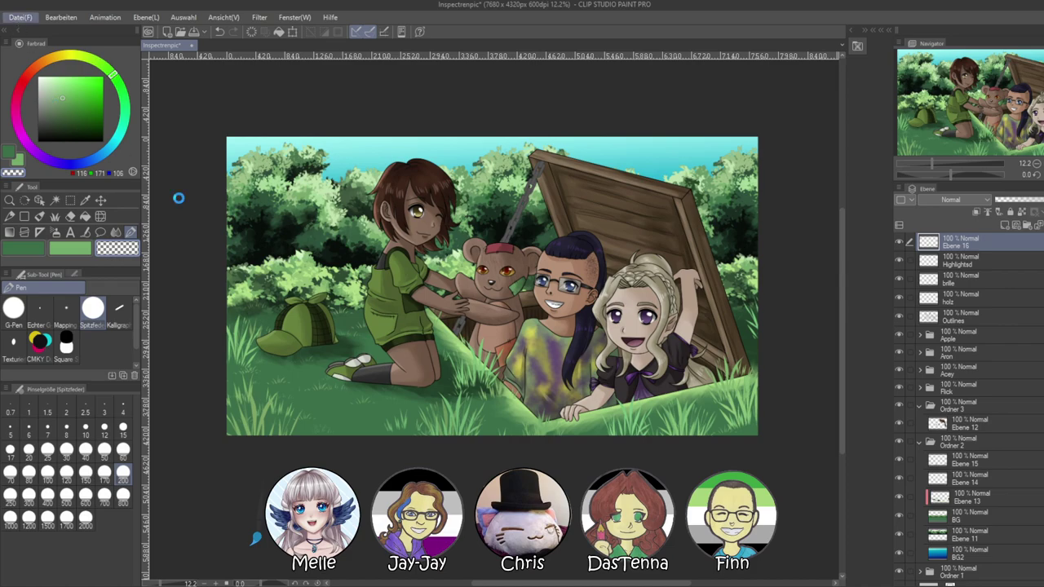
key("ctrl+s")
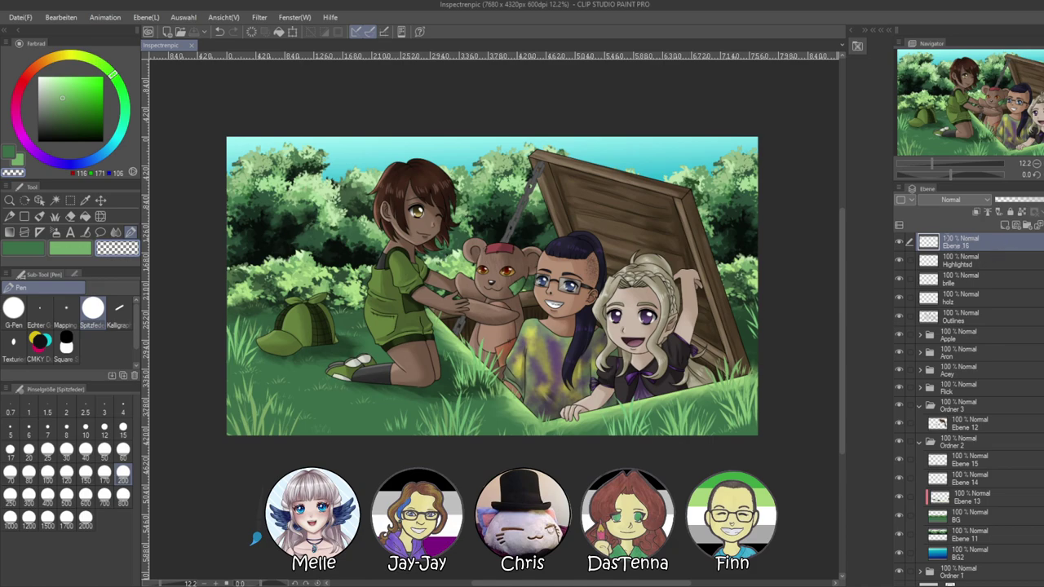
Rename the top layer Gras and add a new layer above it
double_click(948, 244)
type("Gras")
key("Return")
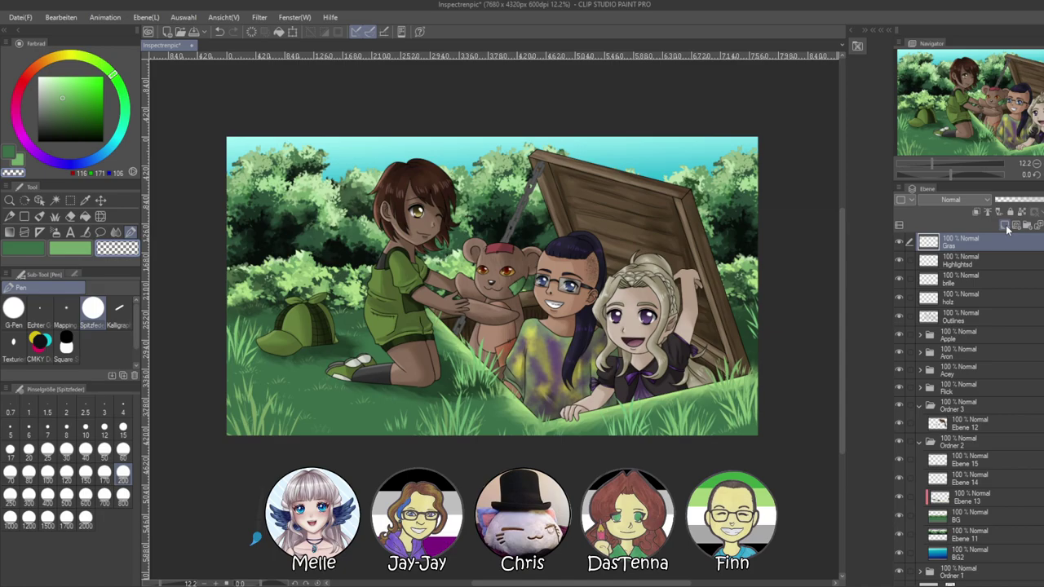
left_click(1005, 225)
Choose the Ölfarbe brush and a light violet colour for painting a flower on the grass
scroll(342, 415, "up", 3)
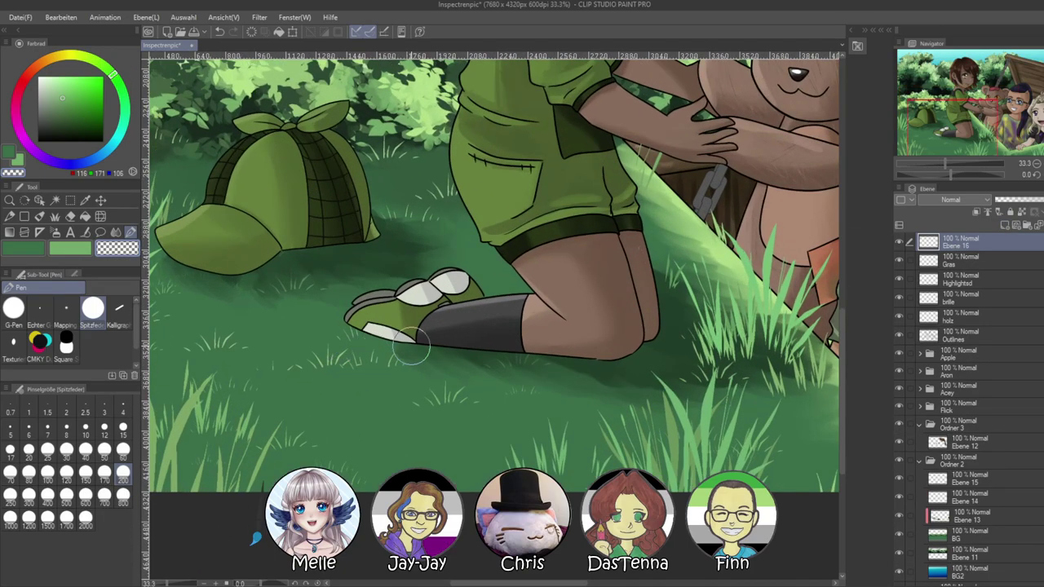
left_click(39, 217)
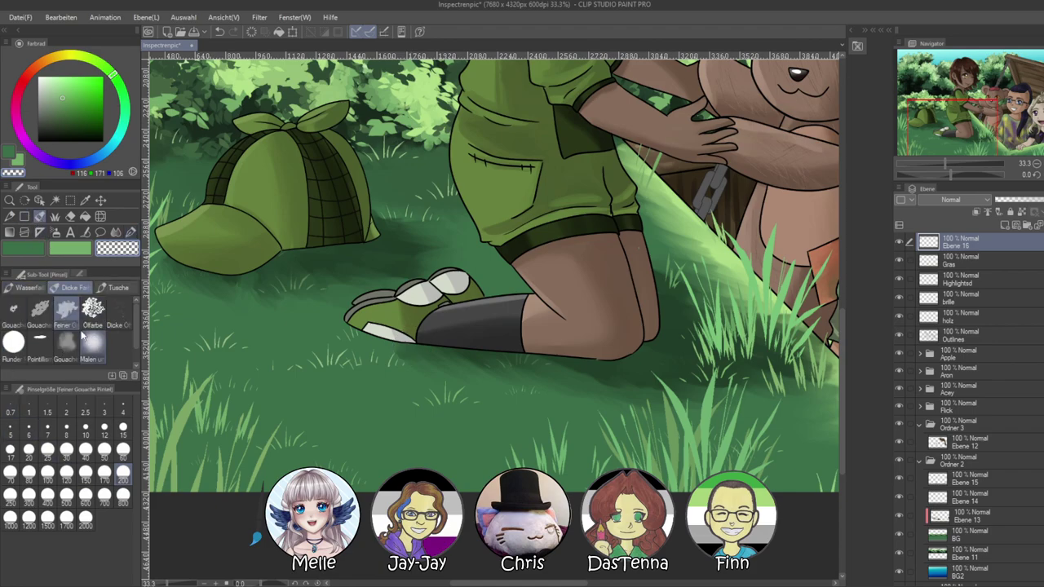
left_click(17, 133)
left_click(54, 90)
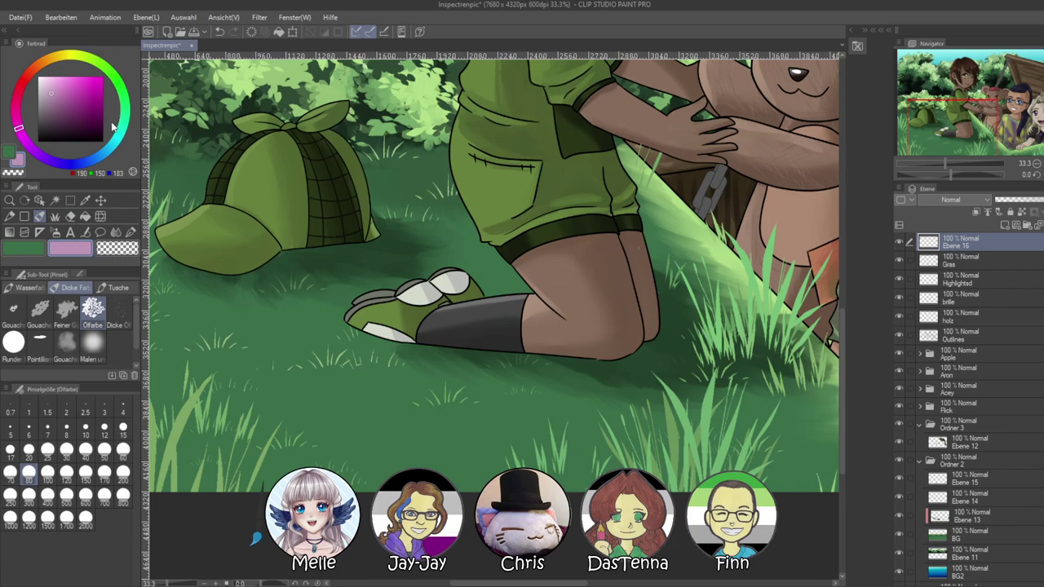
left_click(39, 155)
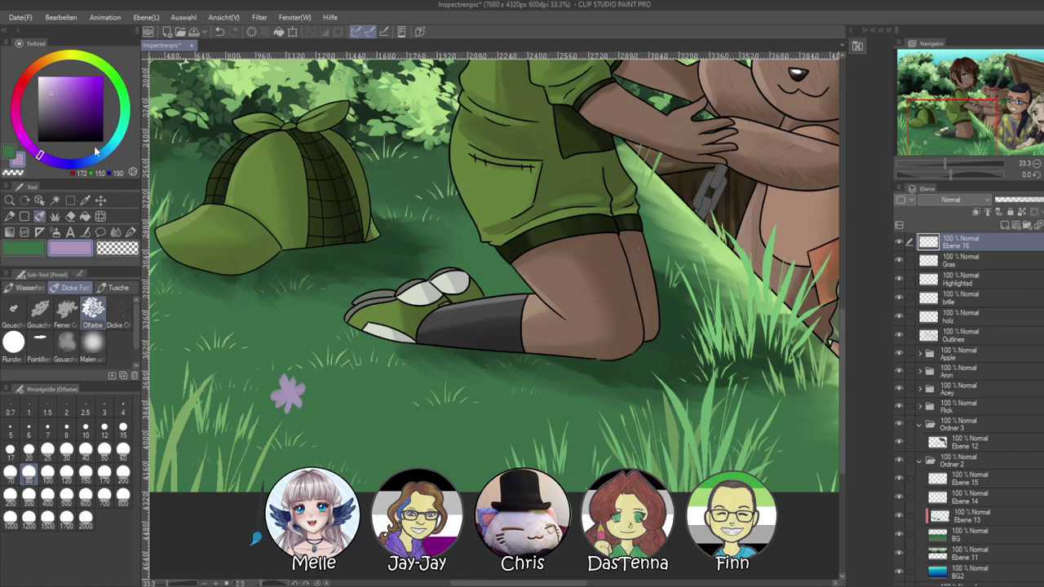
Try painting a light violet flower with darker inner strokes on the grass, undoing all of its strokes
left_click(68, 109)
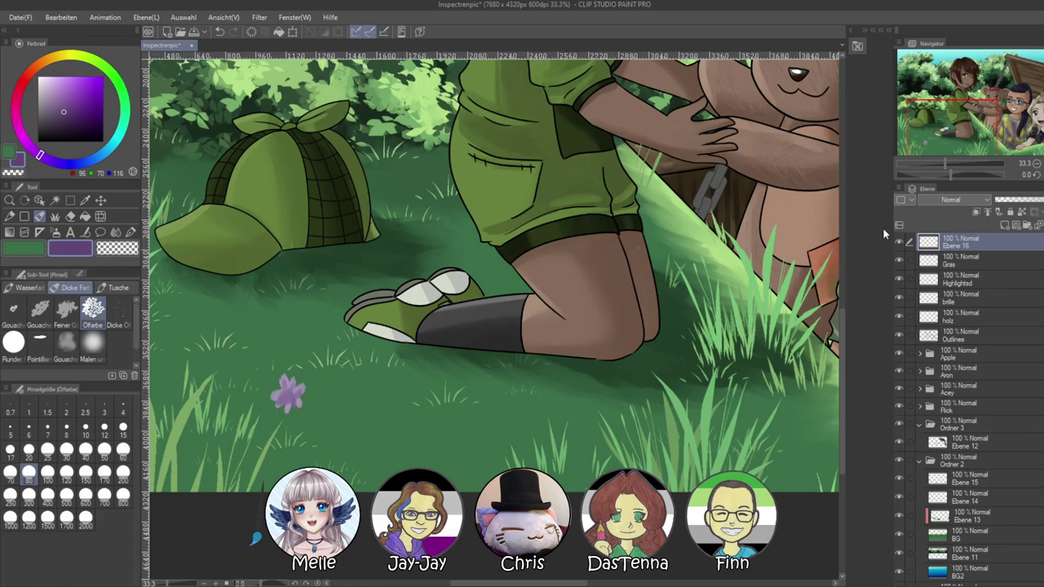
left_click_drag(939, 166, 942, 166)
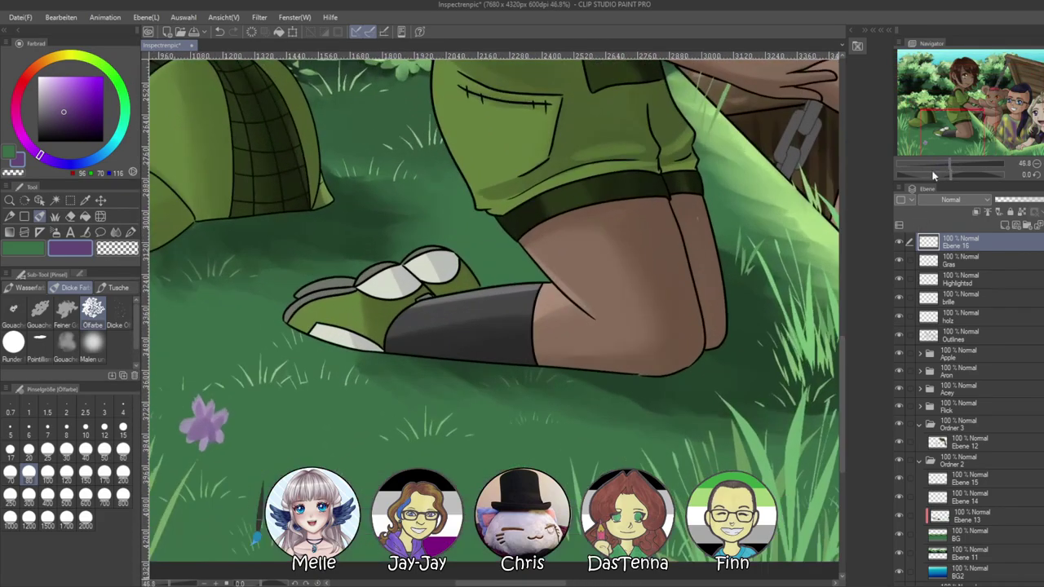
left_click_drag(620, 417, 833, 333)
left_click_drag(949, 166, 965, 166)
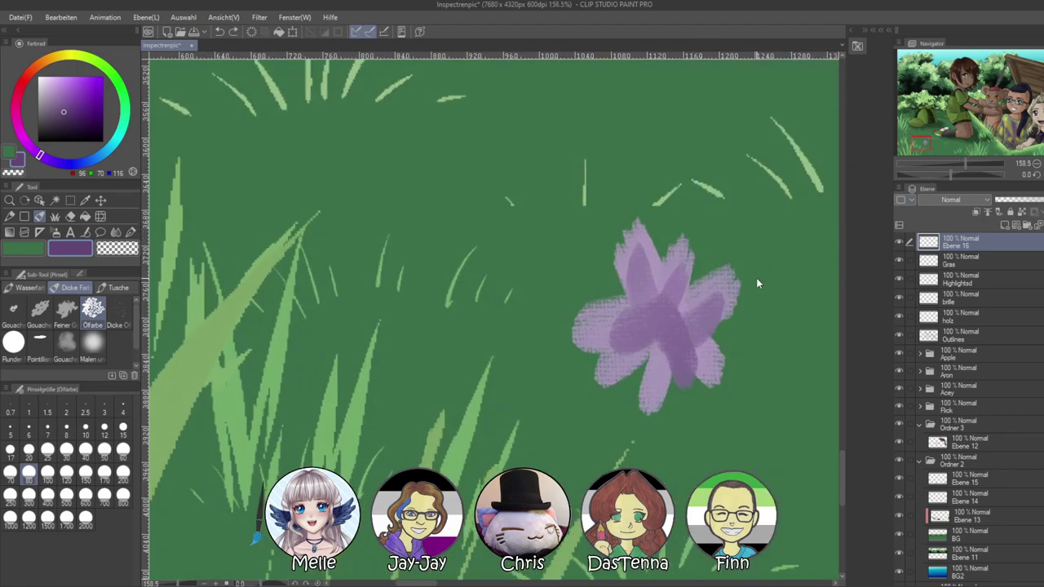
key("ctrl+z")
key("ctrl+z")
key("ctrl+z")
key("ctrl+z")
key("ctrl+z")
key("ctrl+z")
key("ctrl+z")
key("ctrl+z")
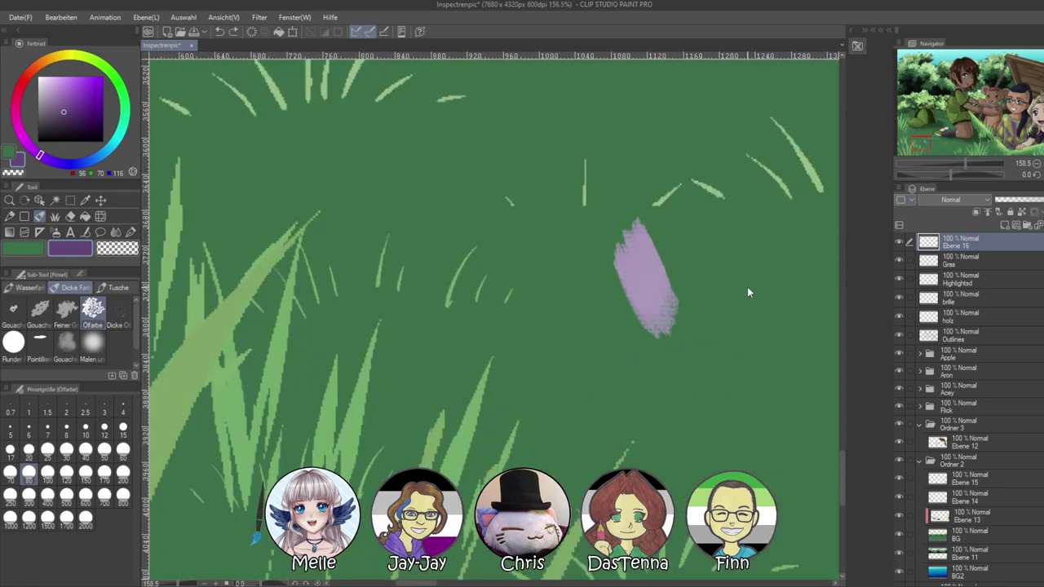
Paint a small light violet flower on the bare grass below the shoe with the Ölfarbe brush at size 30
left_click_drag(736, 327, 471, 273)
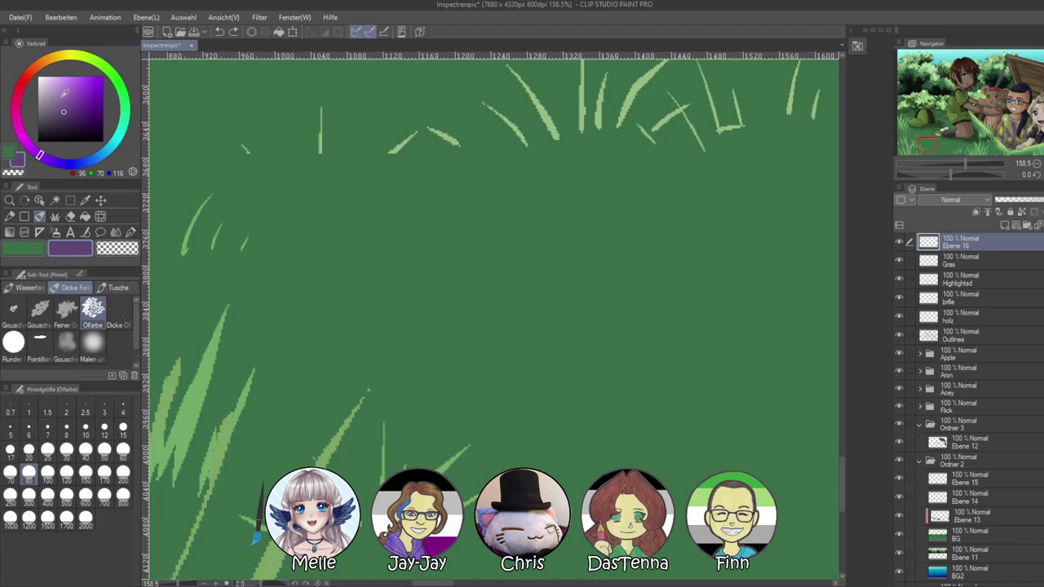
left_click(62, 104)
left_click(66, 449)
mouse_move(423, 299)
left_mouse_down()
mouse_move(451, 311)
mouse_move(434, 295)
left_mouse_up()
key("ctrl+z")
left_click(54, 91)
mouse_move(455, 330)
left_mouse_down()
mouse_move(471, 289)
mouse_move(459, 330)
mouse_move(478, 313)
mouse_move(460, 332)
mouse_move(453, 298)
mouse_move(467, 323)
mouse_move(489, 301)
mouse_move(464, 327)
mouse_move(437, 322)
mouse_move(444, 338)
mouse_move(464, 330)
mouse_move(458, 364)
mouse_move(469, 331)
mouse_move(513, 318)
left_mouse_up()
key("ctrl+z")
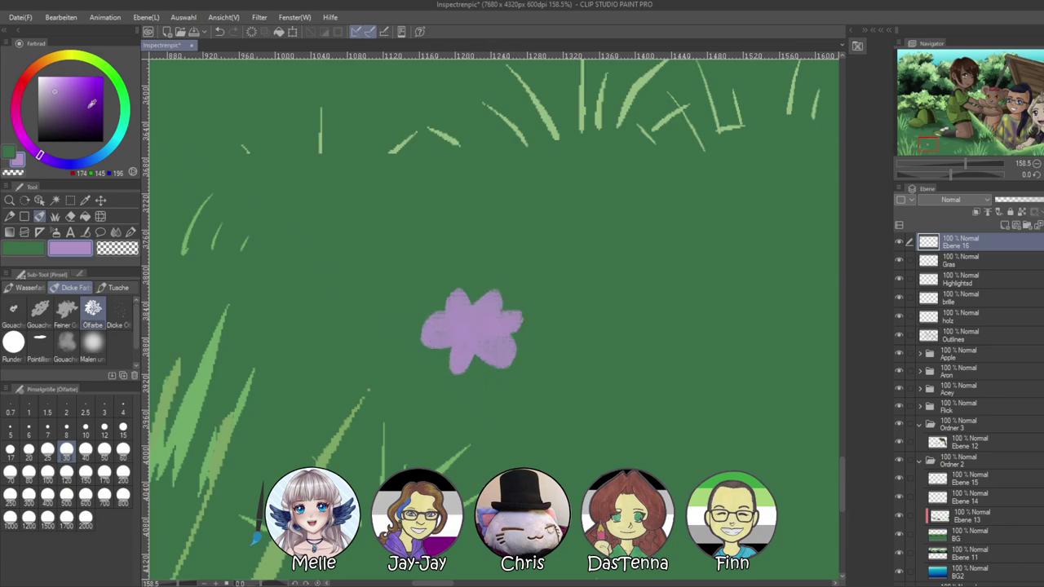
Outline and shade the flower's petals and centre in darker violet with the brush at size 8
left_click(69, 98)
left_click(66, 430)
key("ctrl+z")
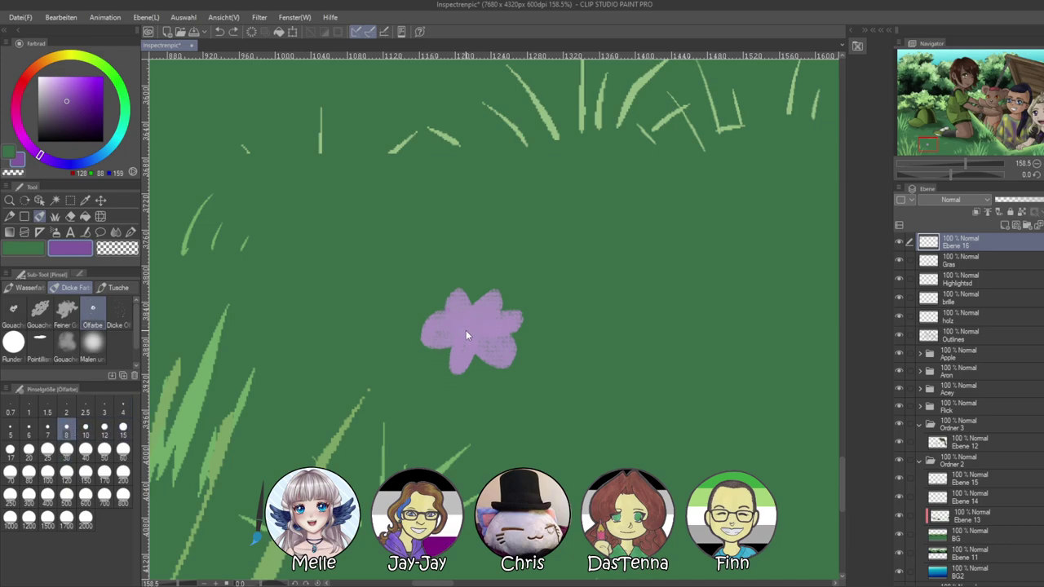
left_click(73, 121)
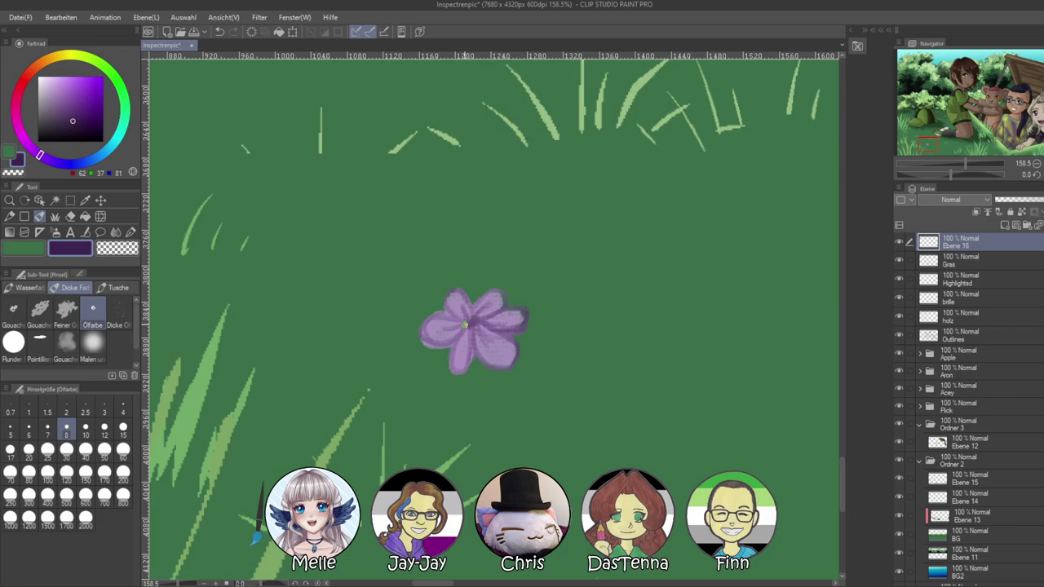
Enlarge the violet flower slightly with a free transform
left_click_drag(964, 165, 943, 173)
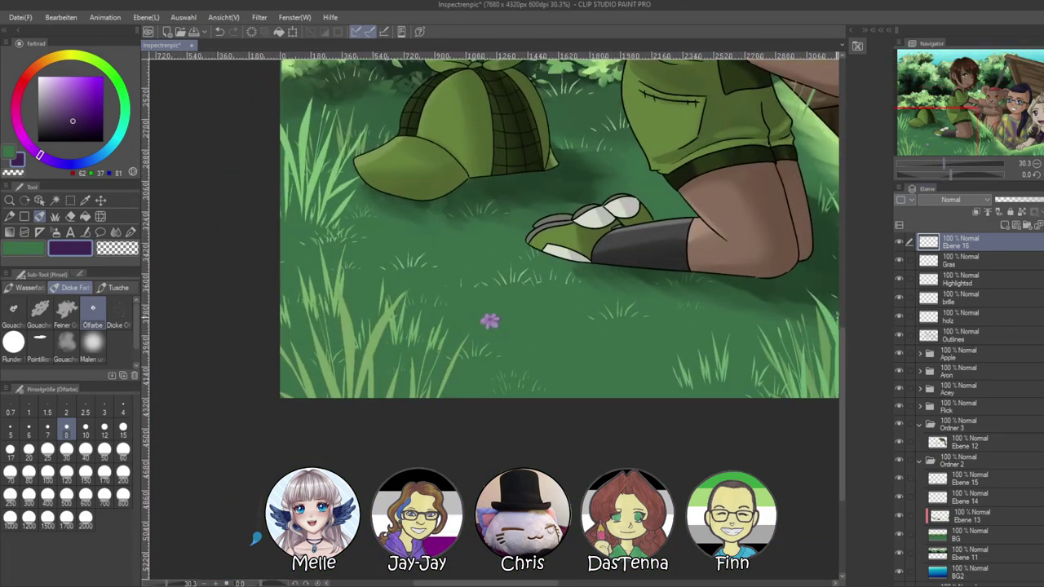
key("ctrl+t")
left_click_drag(478, 311, 466, 305)
left_click(466, 348)
Refine the enlarged flower's petals and edges with darker and lighter violet tones sampled from the flower
scroll(481, 342, "down", 3)
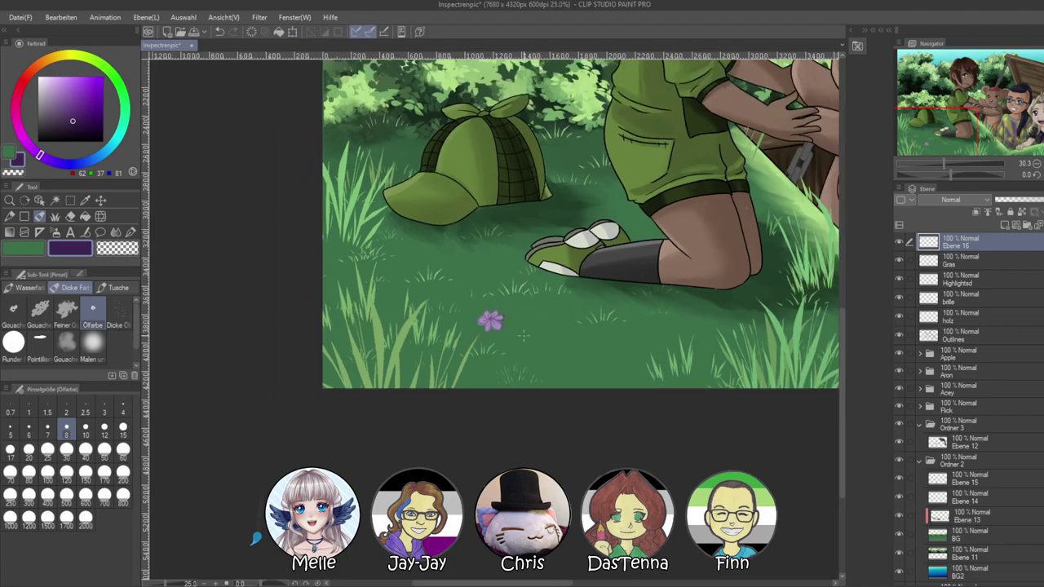
scroll(553, 342, "up", 5)
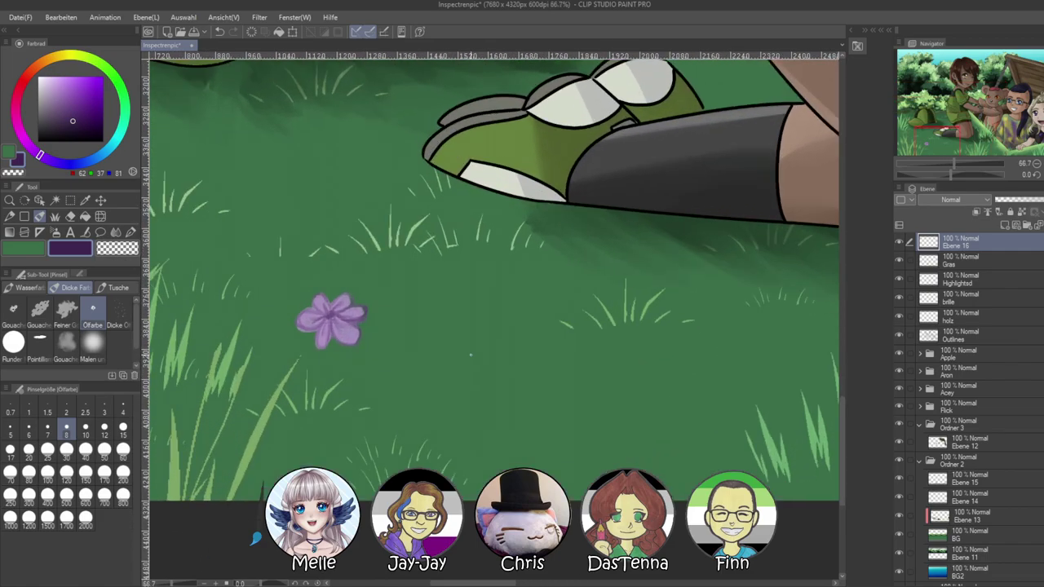
left_click_drag(954, 166, 955, 166)
left_click_drag(508, 379, 648, 371)
left_click(964, 165)
mouse_move(410, 290)
left_mouse_down()
mouse_move(426, 315)
mouse_move(412, 301)
mouse_move(469, 296)
mouse_move(450, 316)
mouse_move(459, 308)
mouse_move(472, 343)
mouse_move(481, 287)
left_mouse_up()
key("ctrl+z")
left_click_drag(484, 325, 458, 331)
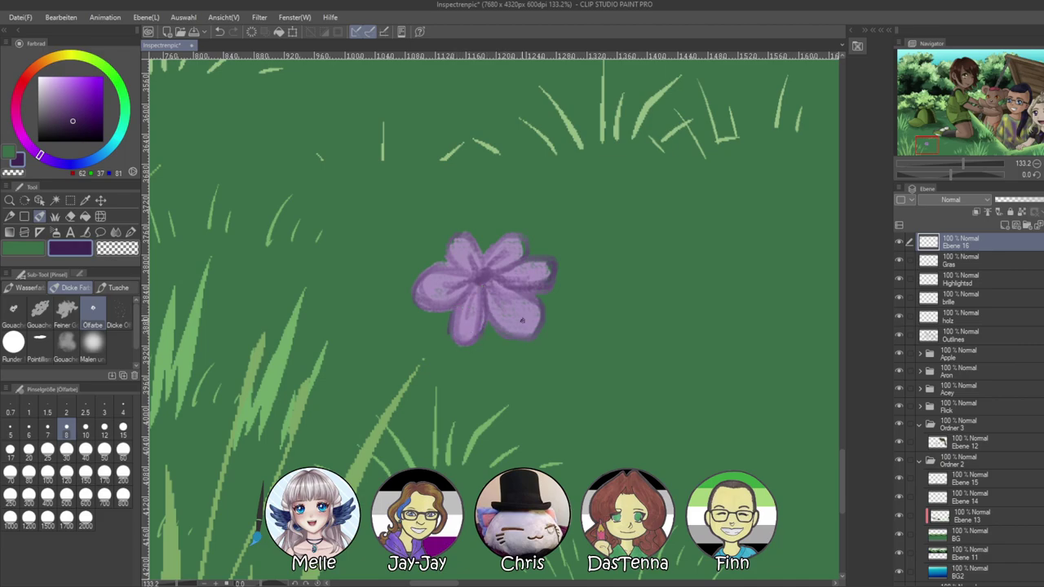
left_click(516, 265, "alt")
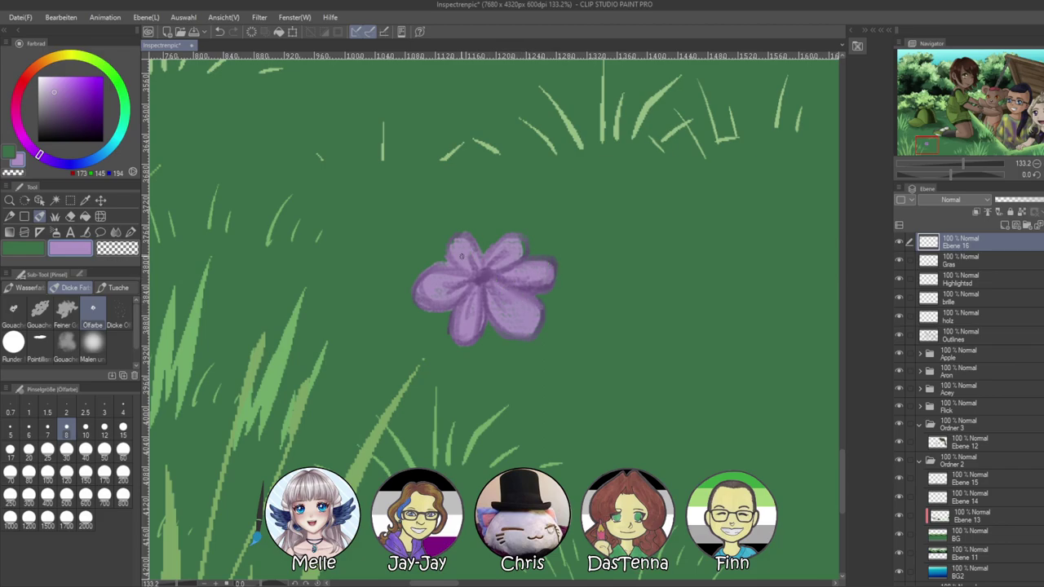
left_click(474, 274, "alt")
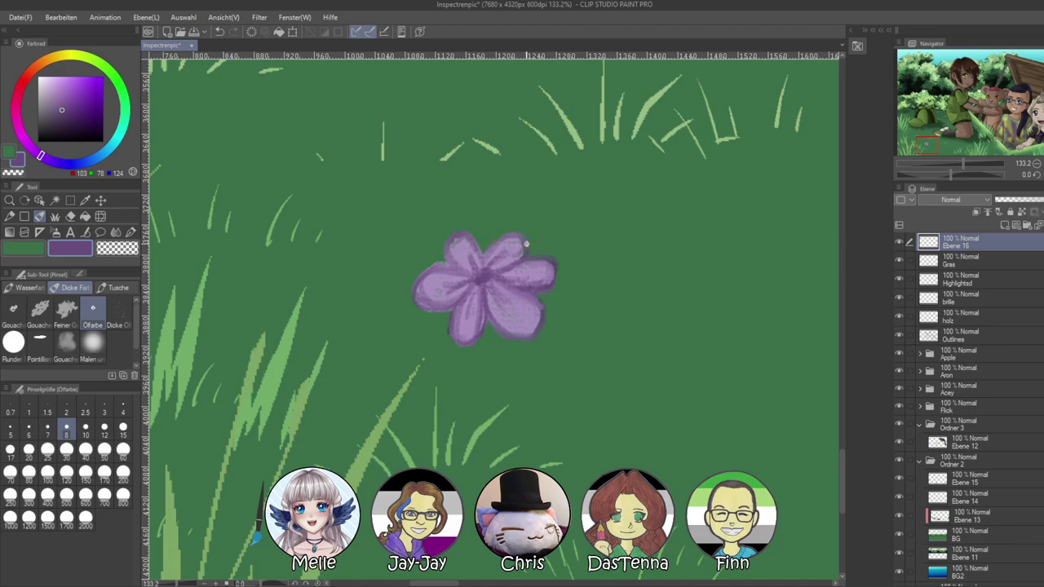
Copy the flower with a rectangular selection, paste it and place the rotated duplicate below and to the right of the original
left_click_drag(953, 161, 935, 163)
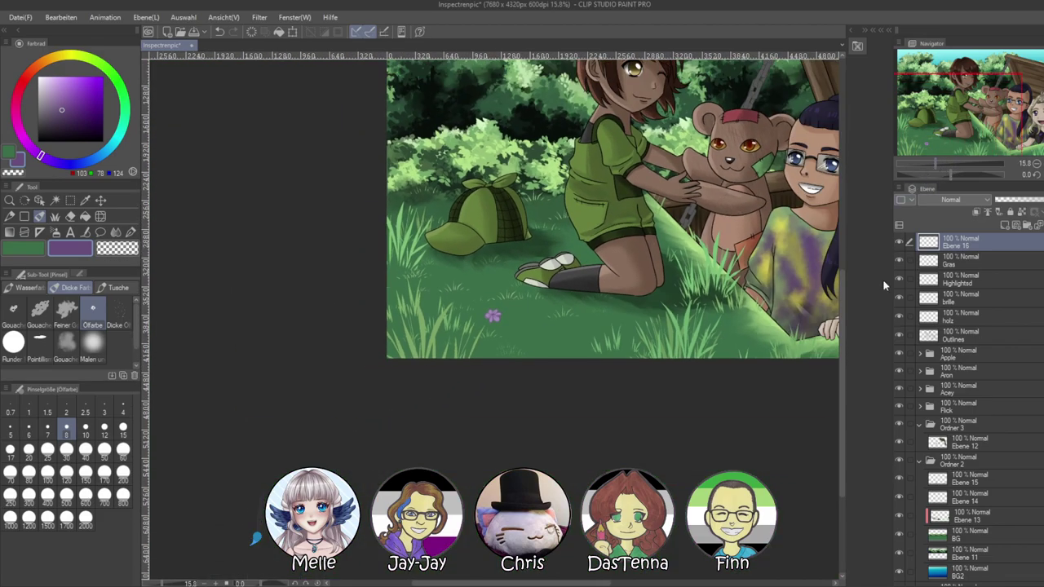
scroll(566, 302, "up", 5)
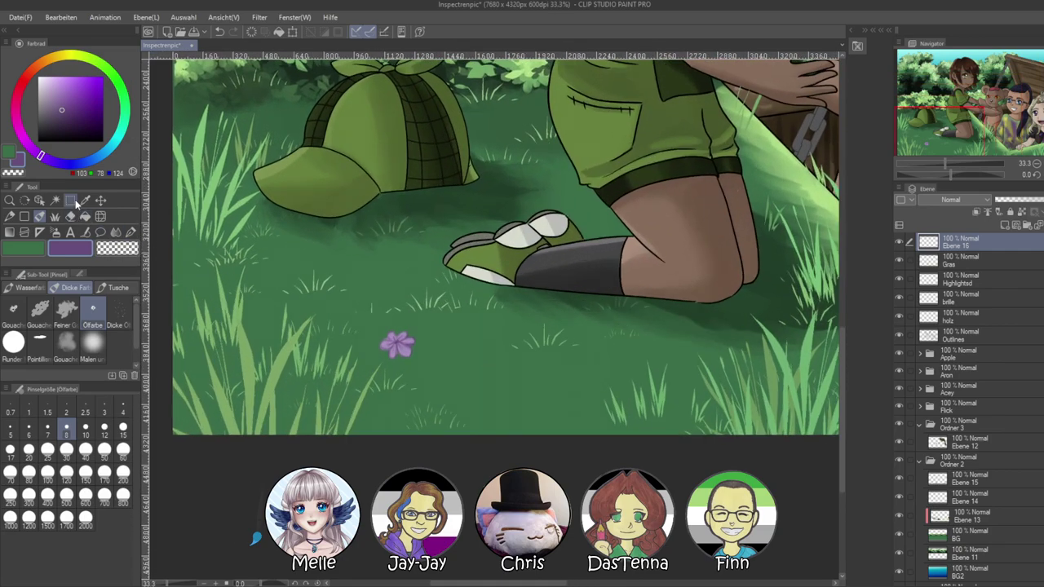
key("m")
left_click_drag(386, 334, 420, 370)
left_click_drag(363, 316, 417, 362)
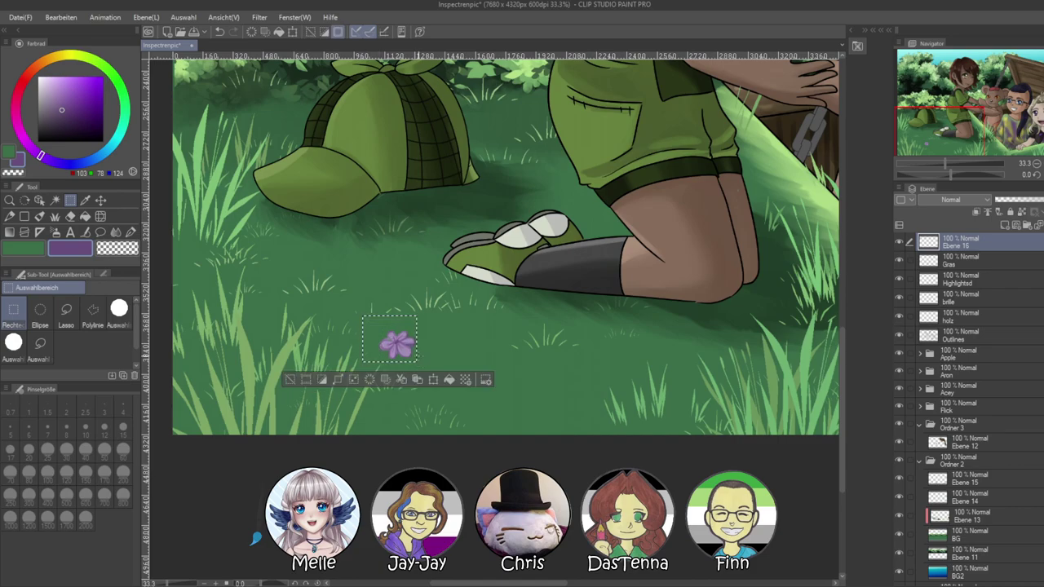
left_click(390, 335)
left_click_drag(366, 316, 476, 389)
key("ctrl+c")
key("ctrl+v")
key("ctrl+t")
left_click_drag(494, 349, 507, 385)
left_click(421, 429)
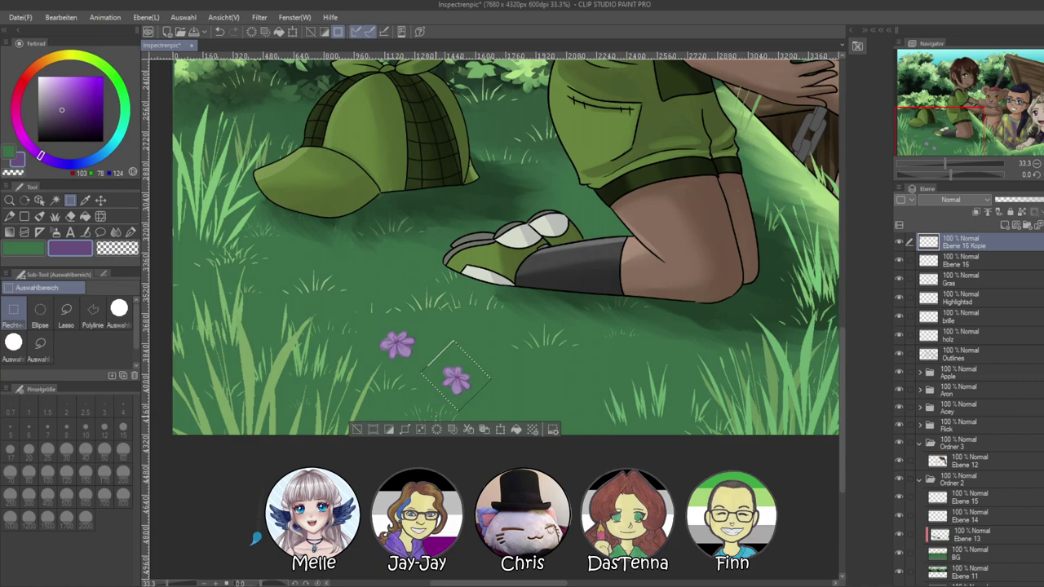
Paste another copy of the violet flower and place it rotated above and to the right of the second flower
key("ctrl+v")
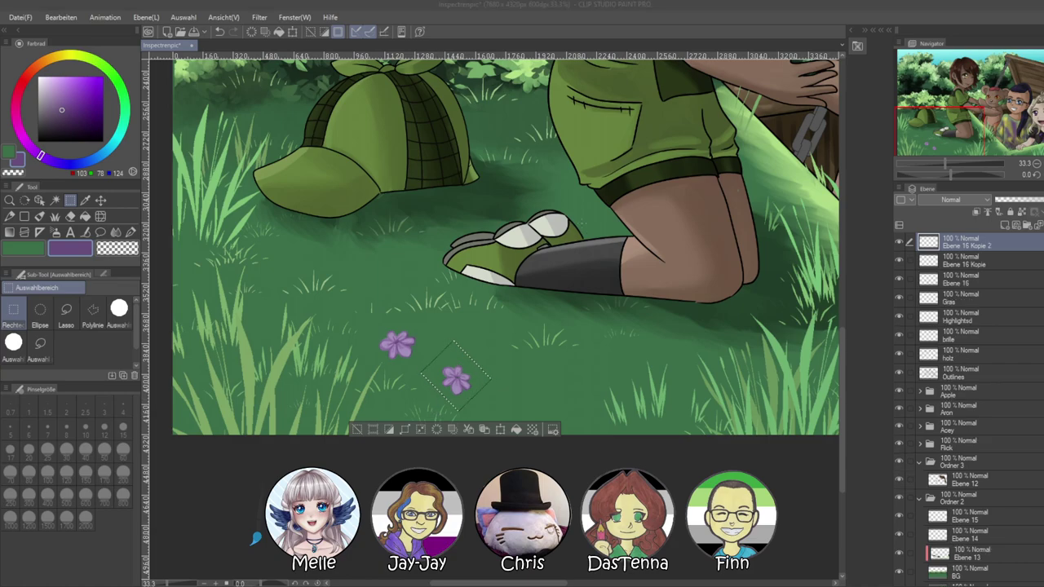
key("ctrl+d")
key("ctrl+v")
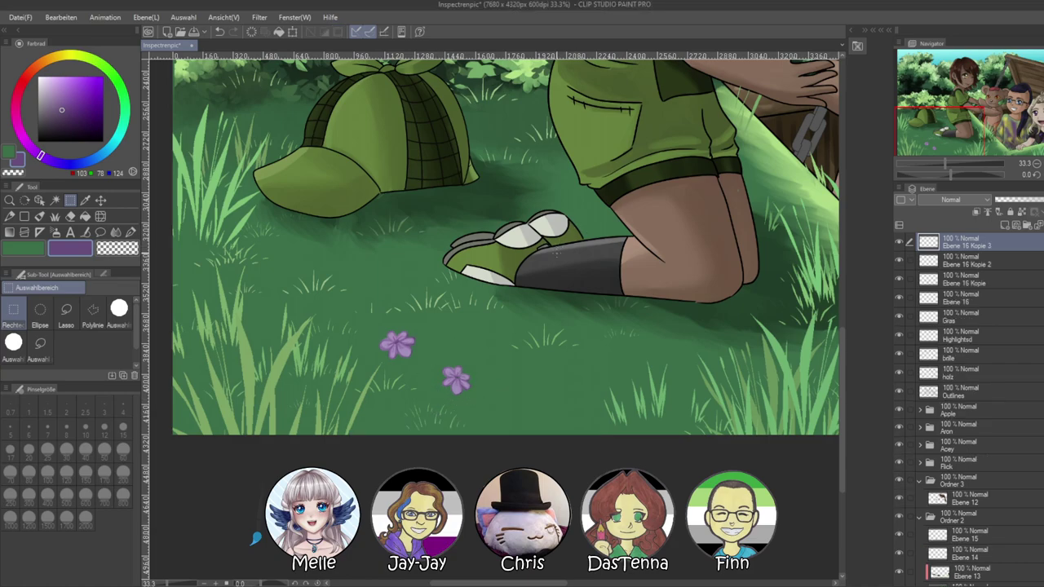
key("ctrl+t")
left_click_drag(410, 353, 492, 345)
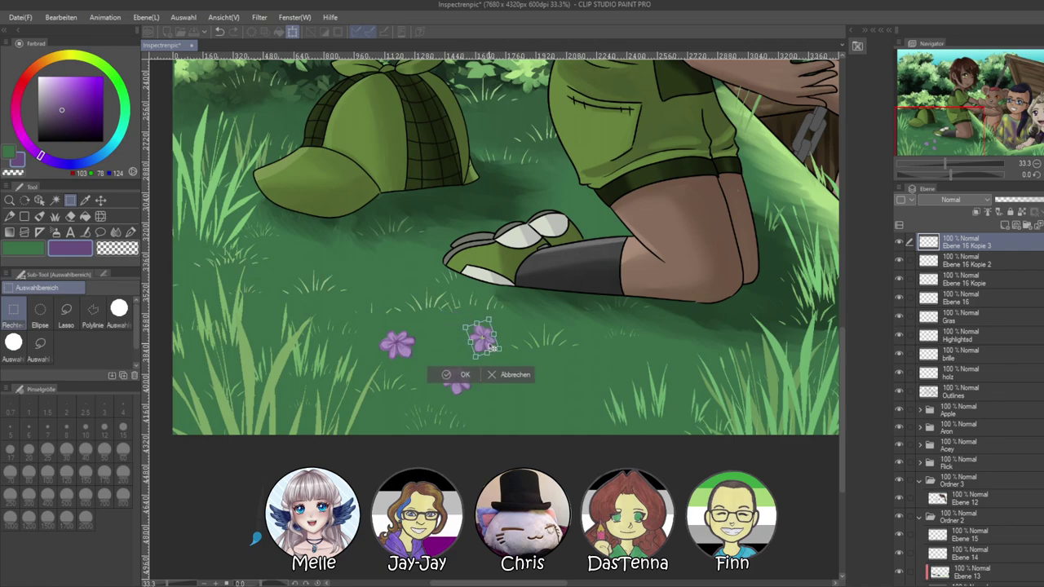
left_click(468, 375)
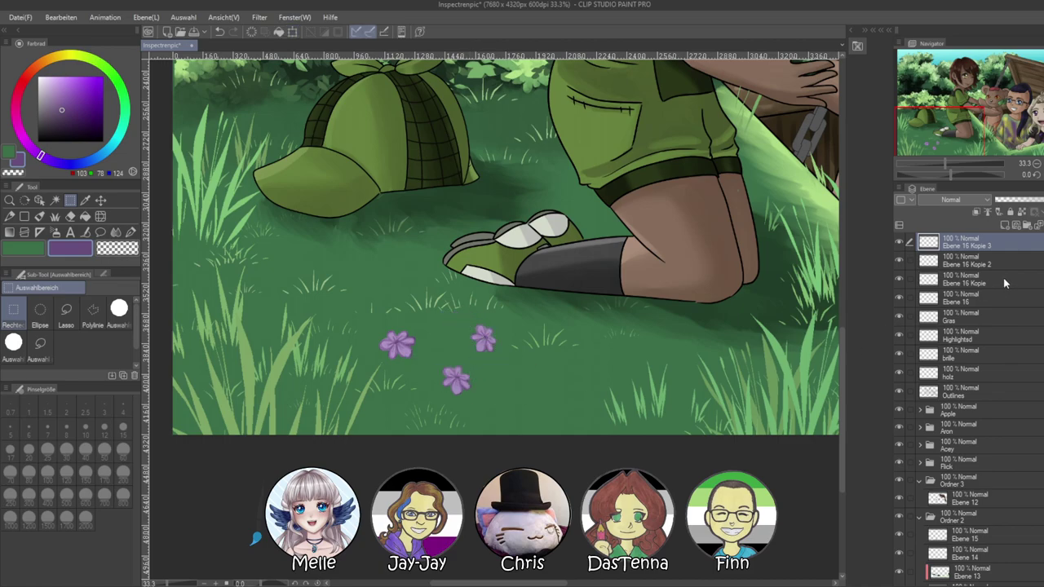
Merge the pasted flower copies down into the layer Ebene 16 and check it by toggling its visibility
key("ctrl+e")
key("ctrl+e")
left_click(901, 241)
left_click(900, 243)
key("ctrl+e")
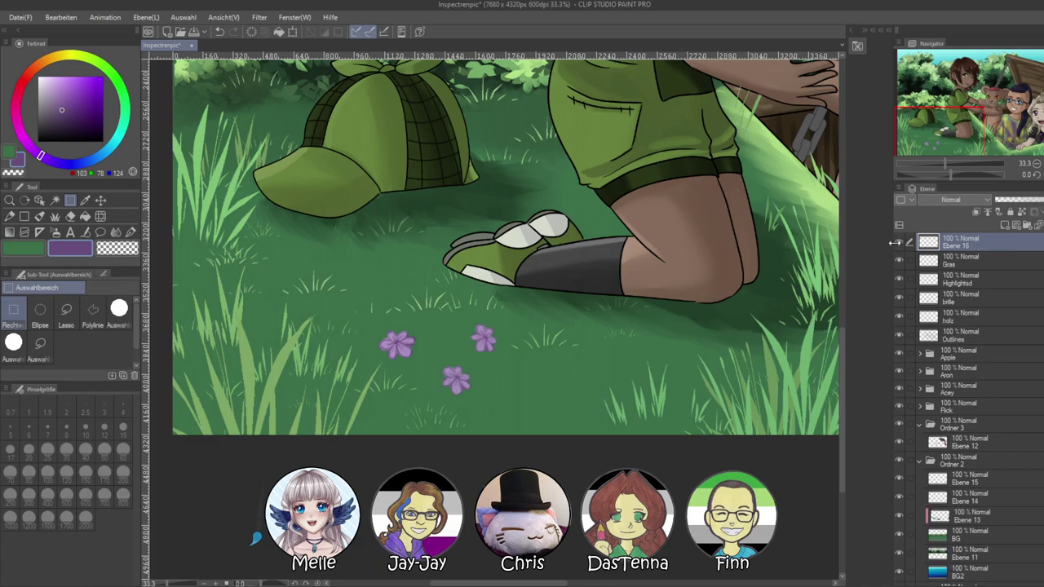
left_click(899, 242)
left_click(899, 242)
Set up the pencil (Bleistift) at size 25 with a light green sampled from a grass blade
scroll(615, 267, "down", 3)
scroll(613, 263, "down", 11)
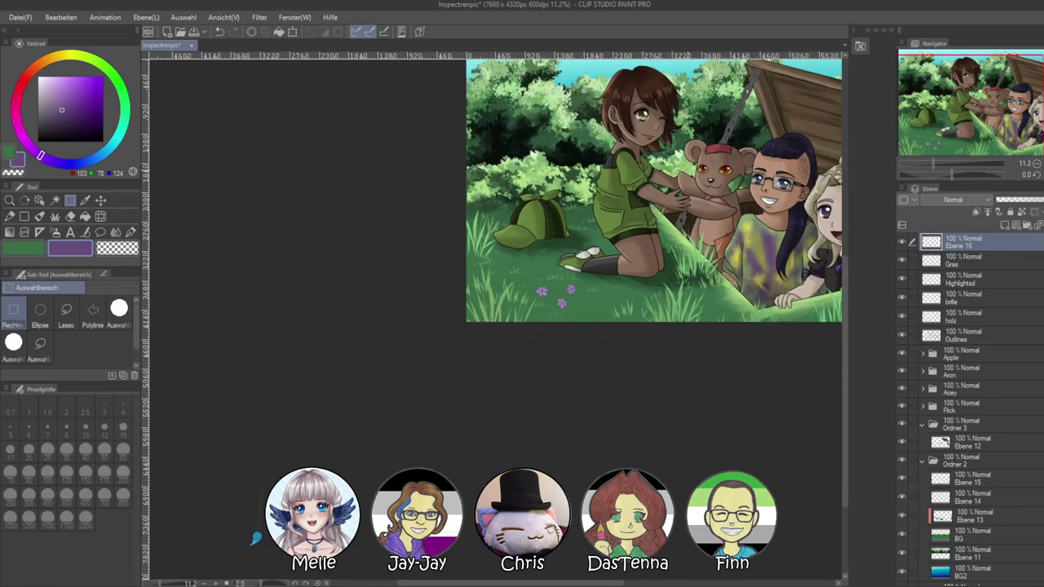
left_click_drag(604, 233, 499, 288)
scroll(494, 286, "up", 5)
scroll(481, 339, "up", 8)
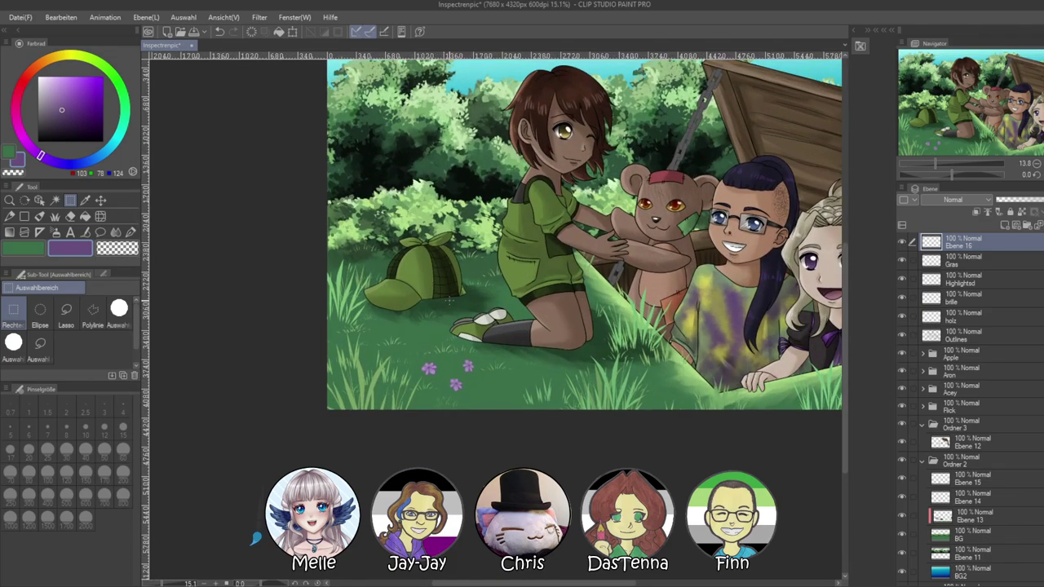
scroll(461, 416, "up", 2)
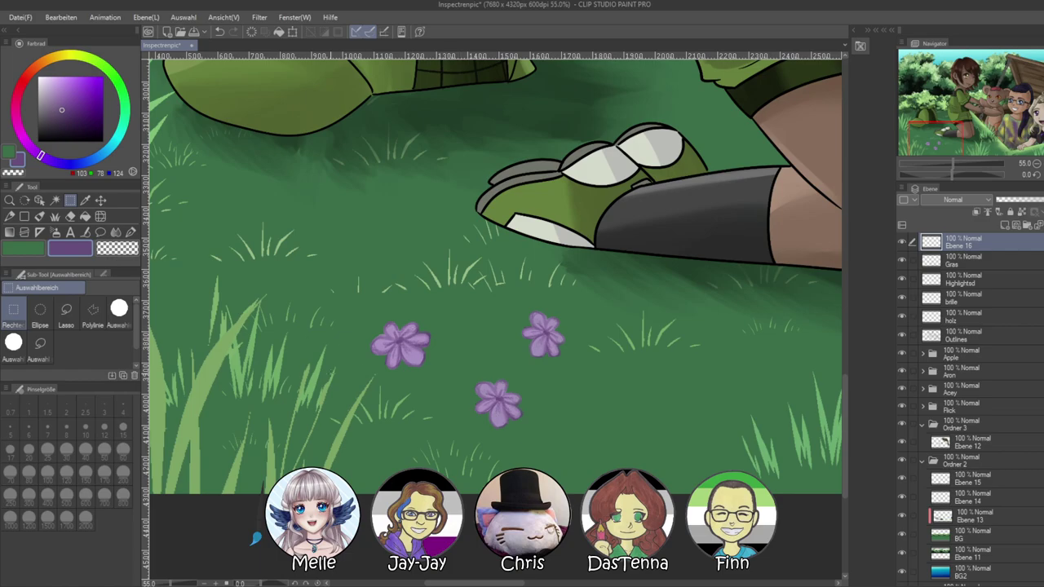
left_click(114, 77)
left_click(69, 112)
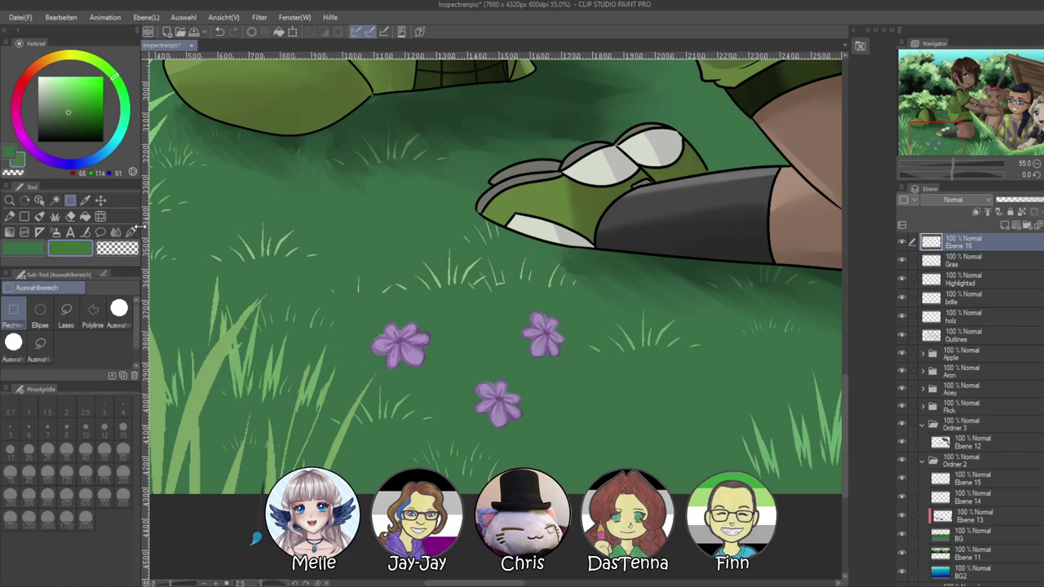
left_click(130, 233)
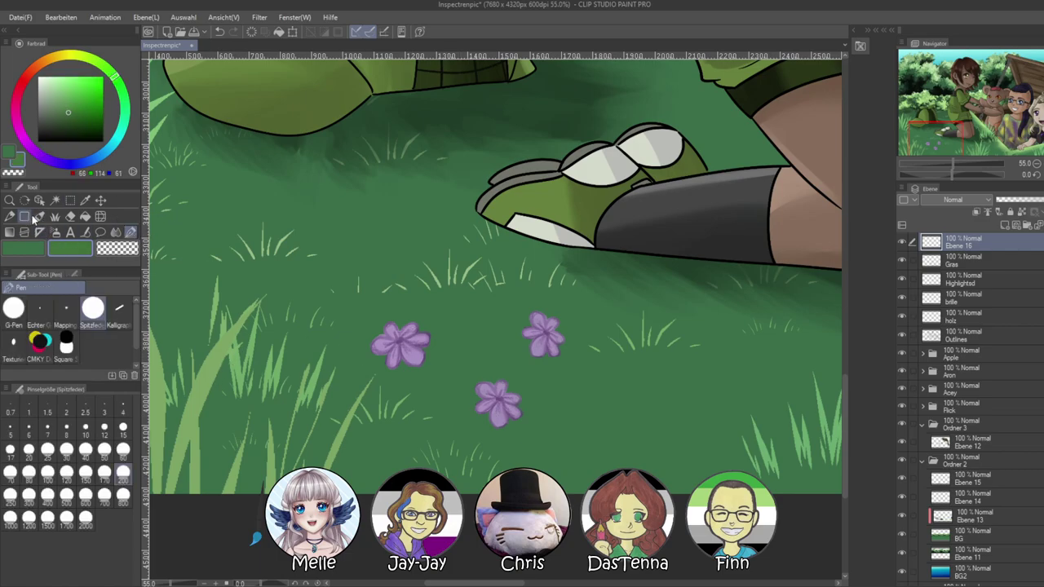
left_click(9, 216)
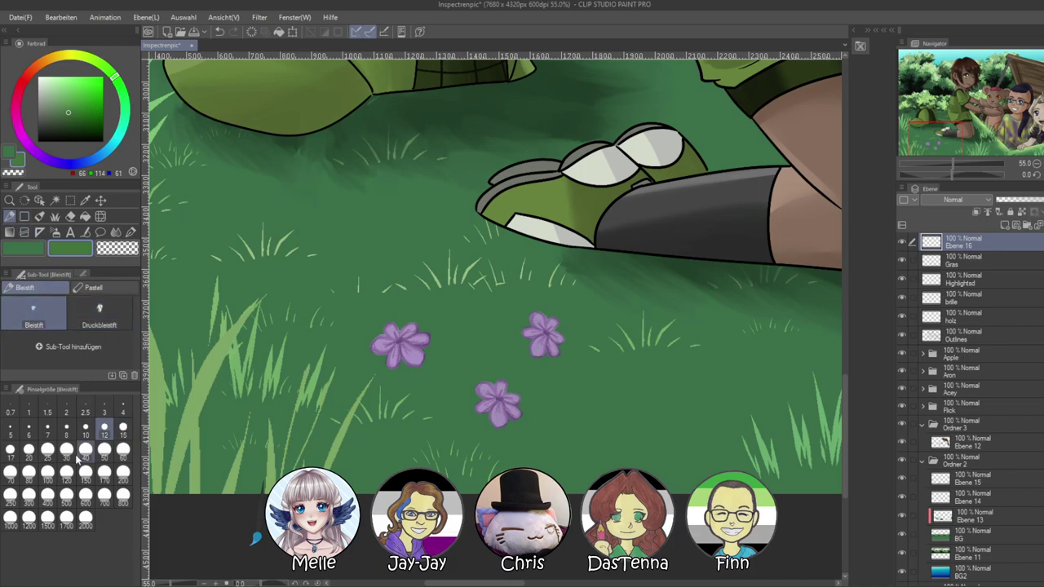
key("ctrl+z")
left_click(206, 377, "alt")
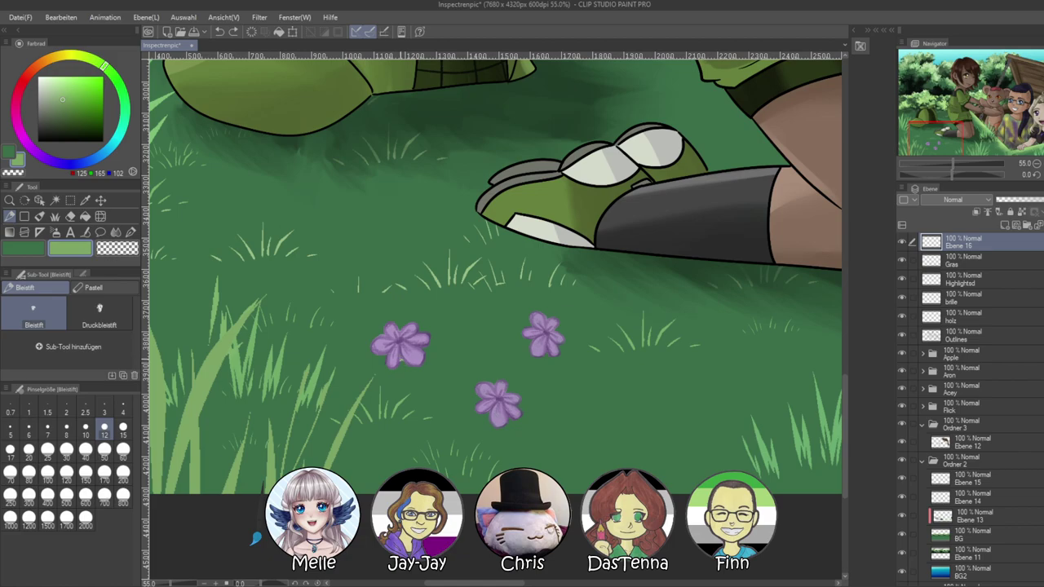
left_click(48, 449)
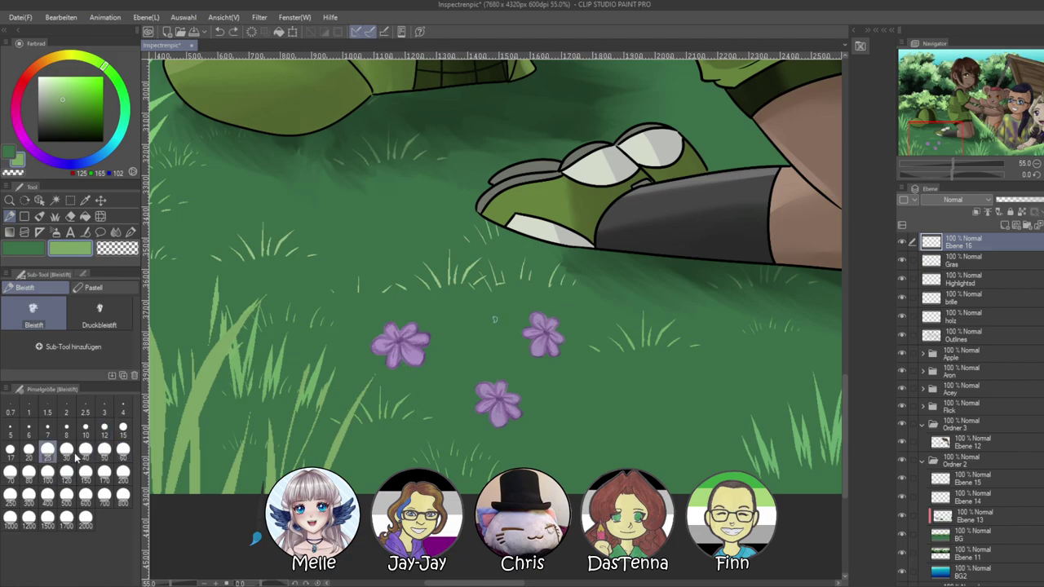
Try thin, curved light green stems beneath the three violet flowers
left_click_drag(401, 361, 419, 429)
left_click_drag(488, 420, 484, 467)
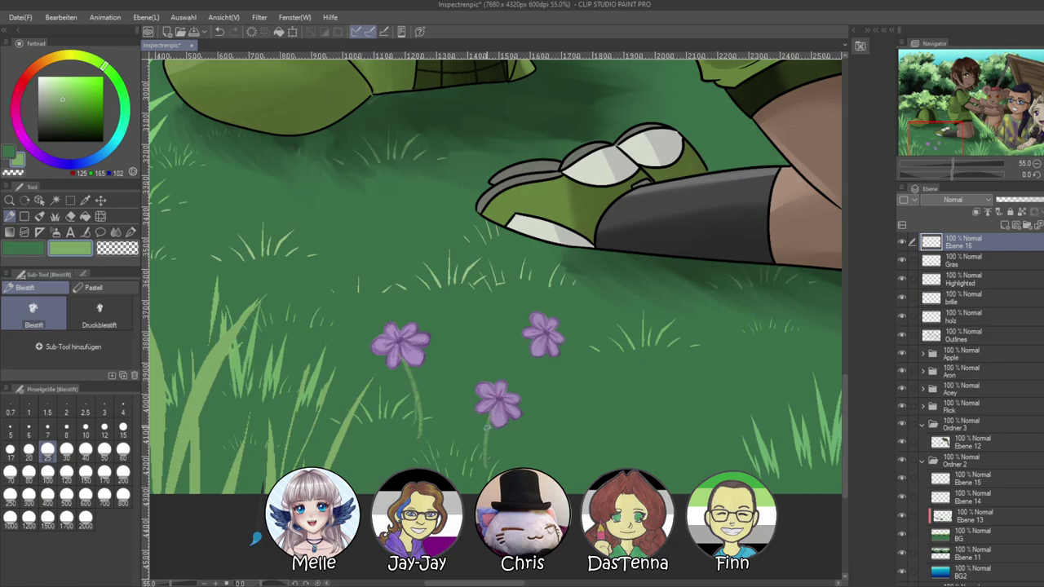
left_click_drag(534, 346, 535, 409)
mouse_move(951, 166)
left_mouse_down()
mouse_move(929, 165)
mouse_move(957, 163)
left_mouse_up()
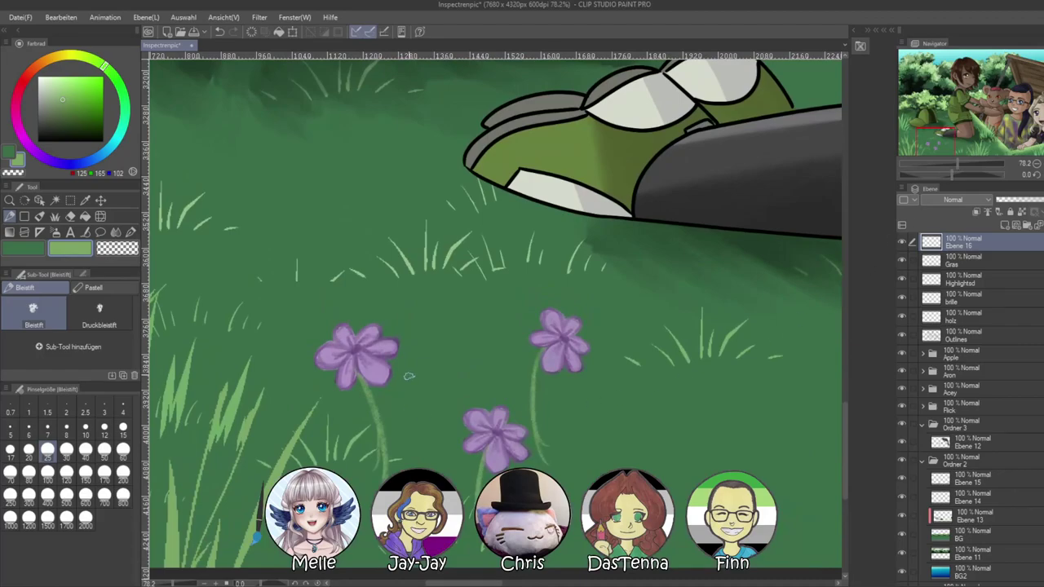
Try thickening the left flower's stem and adding small leaves to the stems of the left and right flowers
left_click_drag(357, 372, 379, 461)
mouse_move(387, 418)
left_mouse_down()
mouse_move(416, 392)
mouse_move(388, 426)
mouse_move(369, 430)
mouse_move(371, 411)
mouse_move(336, 405)
mouse_move(369, 408)
mouse_move(336, 407)
left_mouse_up()
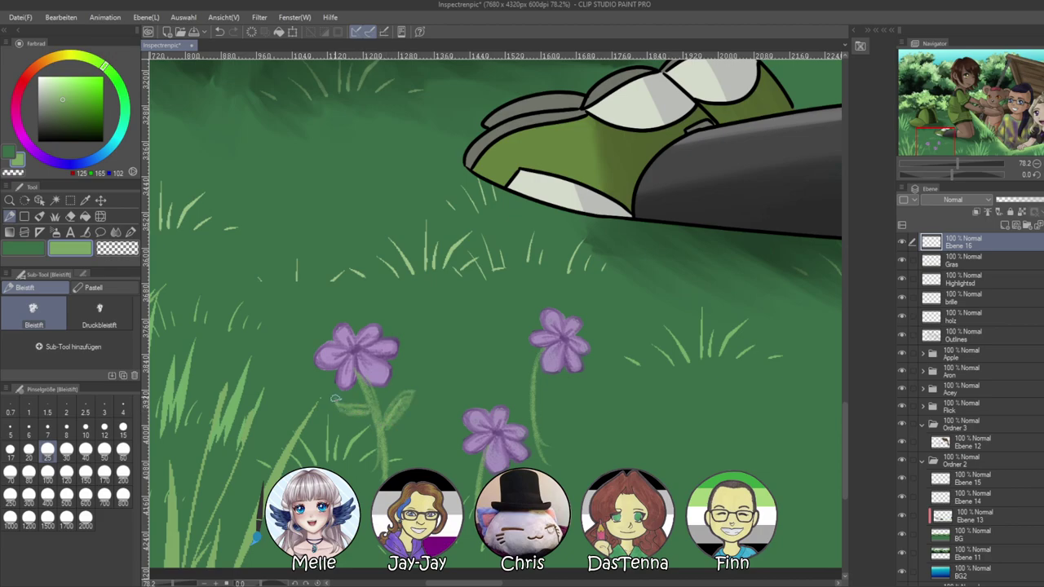
mouse_move(535, 377)
left_mouse_down()
mouse_move(510, 346)
mouse_move(544, 393)
mouse_move(542, 412)
mouse_move(560, 382)
mouse_move(536, 396)
mouse_move(553, 389)
mouse_move(535, 406)
mouse_move(570, 380)
mouse_move(536, 409)
left_mouse_up()
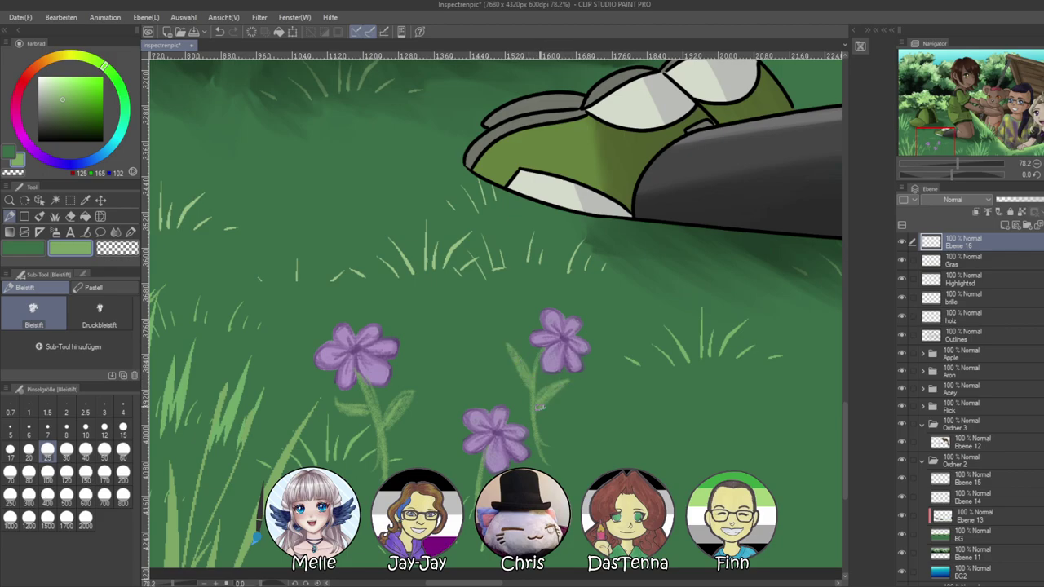
left_click_drag(476, 485, 468, 429)
Undo the leaves and the stem thickening on the flowers
key("ctrl+z")
key("ctrl+z")
key("ctrl+z")
key("ctrl+z")
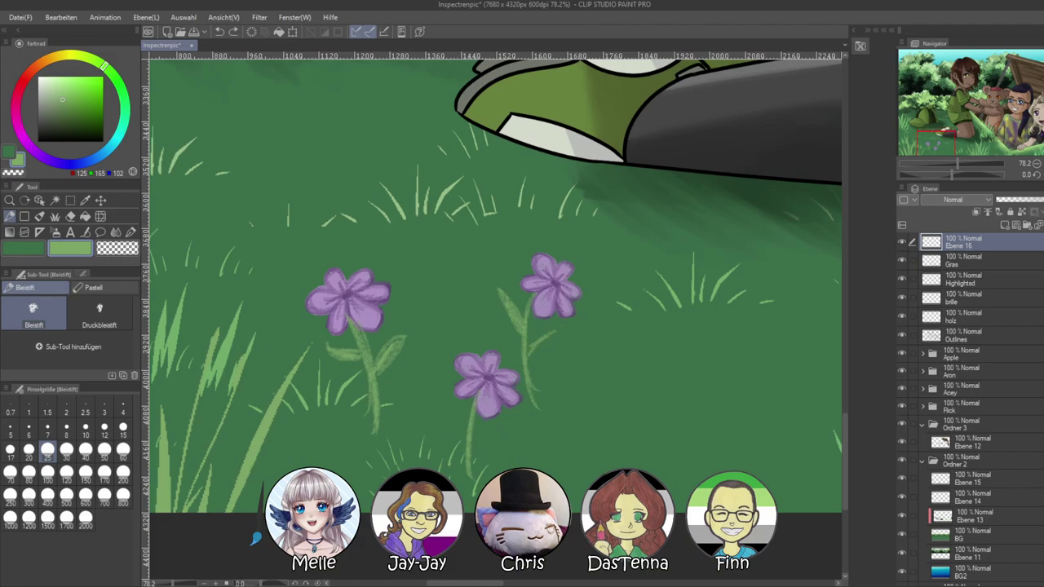
key("ctrl+z")
key("ctrl+z")
key("ctrl+z")
key("ctrl+z")
key("ctrl+z")
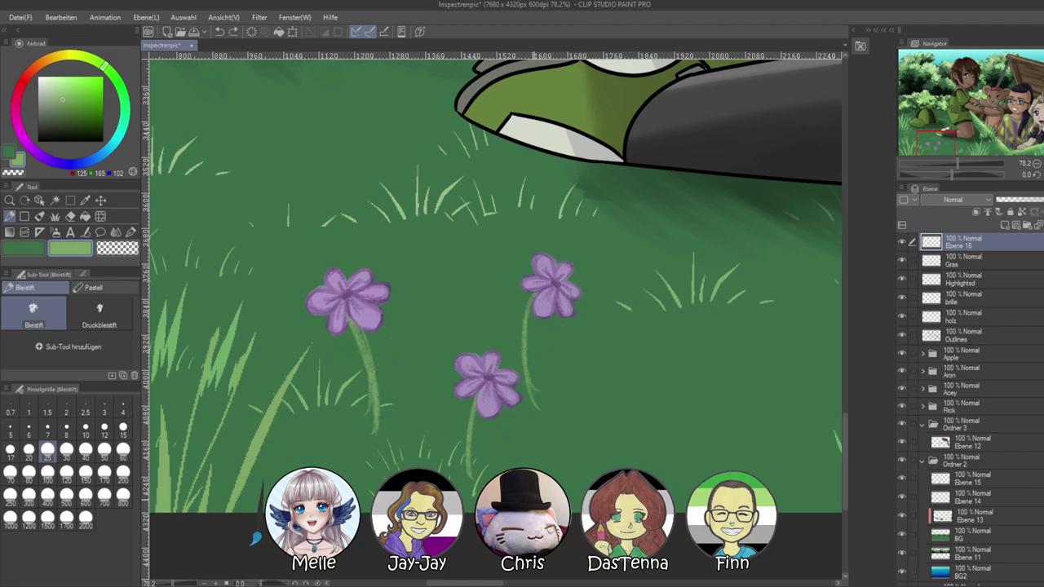
Check the flowers in the whole scene and undo their stems
scroll(529, 420, "down", 3)
scroll(529, 420, "down", 4)
scroll(374, 471, "up", 4)
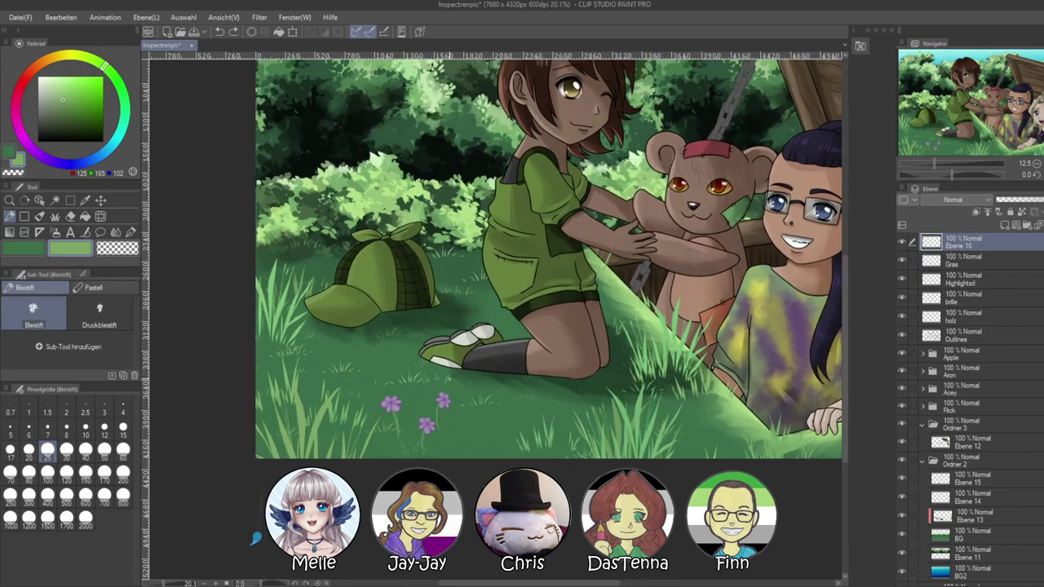
scroll(374, 470, "up", 3)
key("ctrl+z")
key("ctrl+z")
key("ctrl+z")
key("ctrl+z")
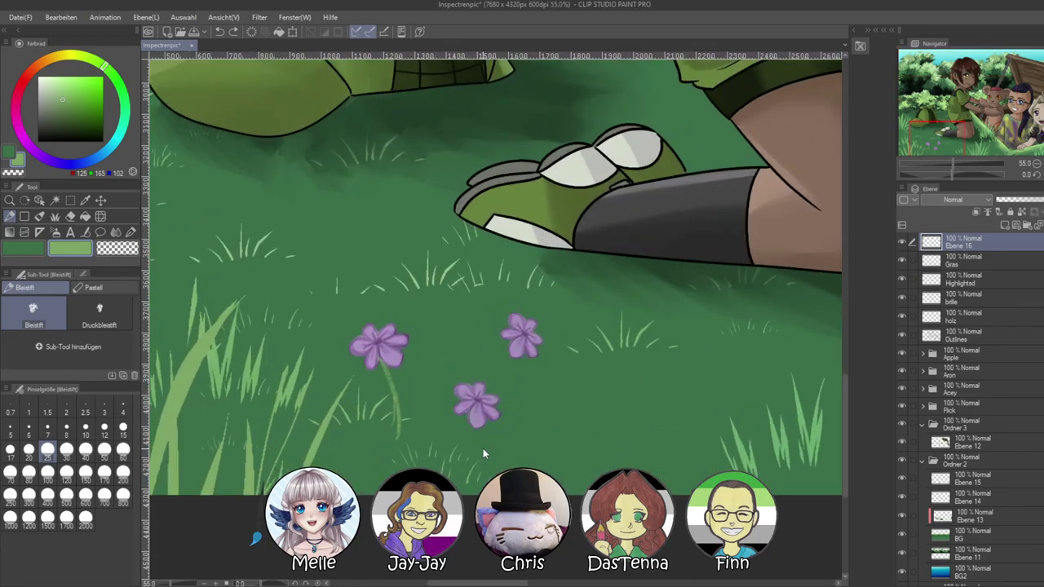
key("ctrl+z")
Draw new curved light green stems under the three flowers, with thin grass-like leaves growing from their bases
mouse_move(379, 371)
left_mouse_down()
mouse_move(393, 410)
mouse_move(390, 454)
left_mouse_up()
left_click_drag(487, 420, 494, 465)
mouse_move(524, 355)
left_mouse_down()
mouse_move(544, 429)
mouse_move(555, 434)
left_mouse_up()
mouse_move(395, 455)
left_mouse_down()
mouse_move(408, 421)
mouse_move(382, 424)
left_mouse_up()
left_click_drag(486, 481, 479, 457)
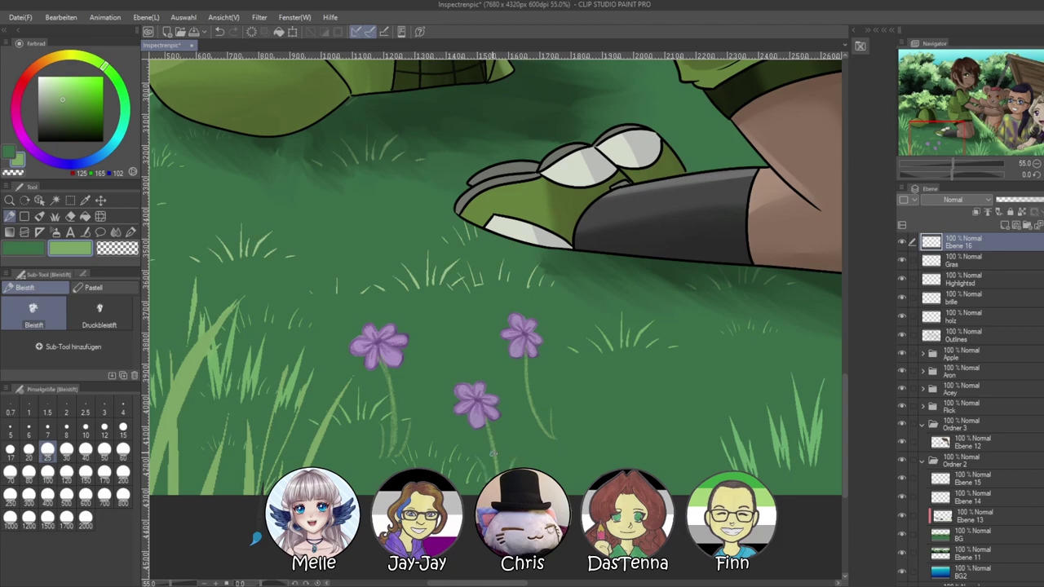
left_click_drag(552, 438, 515, 417)
left_click_drag(393, 411, 383, 377)
left_click_drag(495, 468, 488, 417)
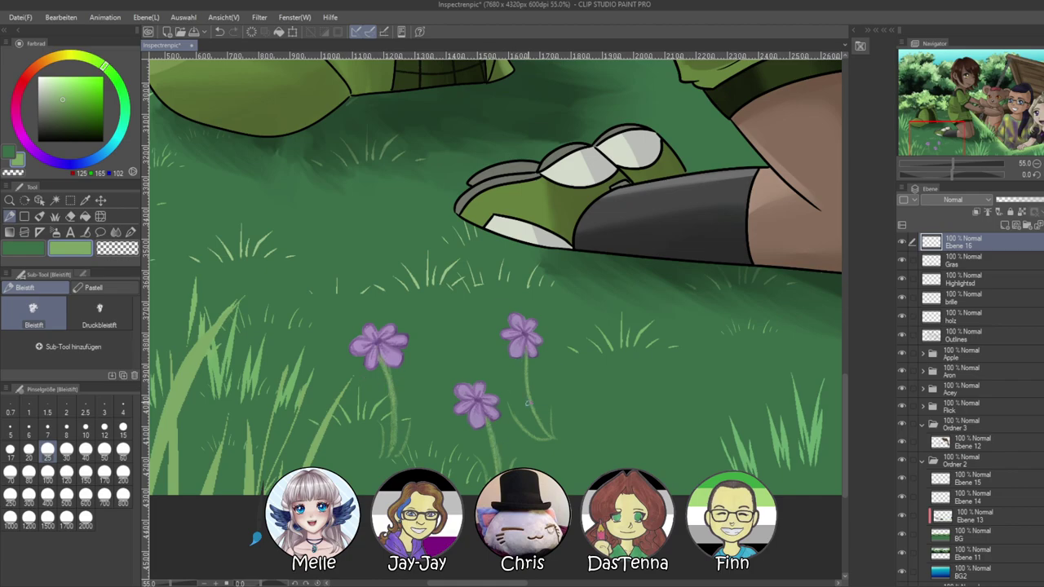
Duplicate the flower group's layer, place the copy in the grass near the chest's front corner, and merge it into Ebene 16
left_click_drag(947, 166, 930, 196)
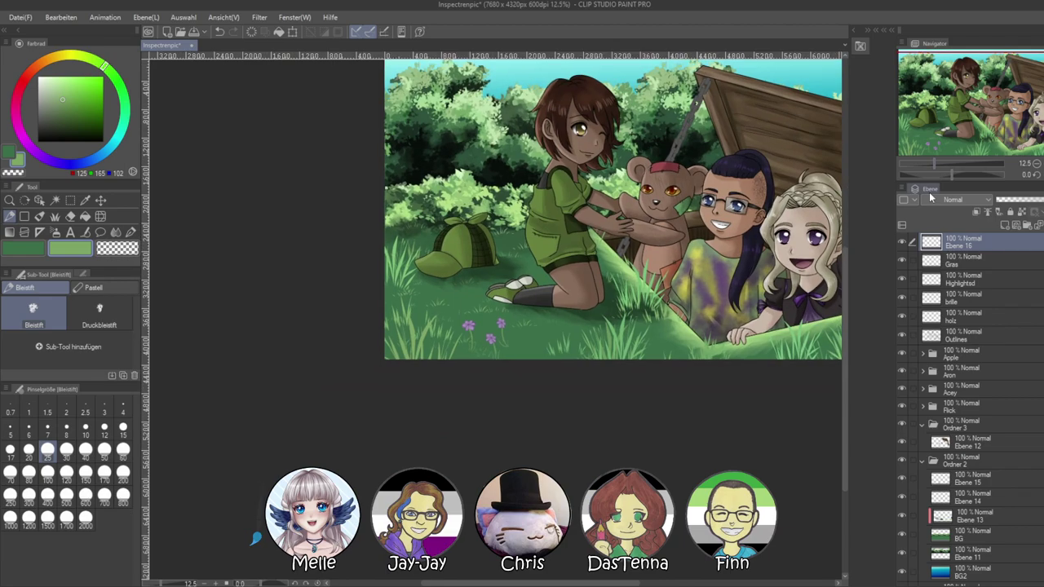
scroll(682, 225, "down", 2)
scroll(683, 244, "up", 3)
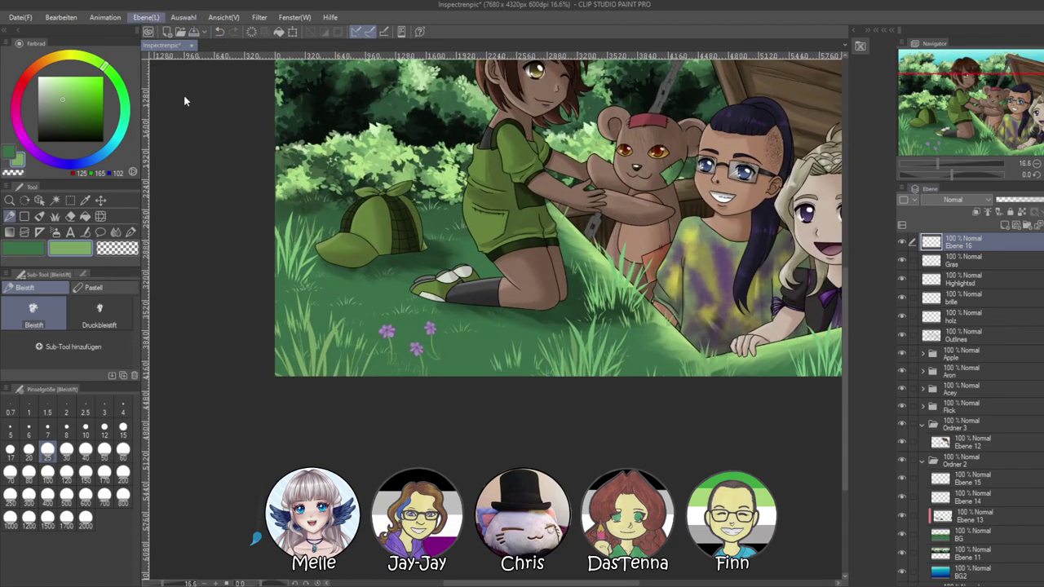
left_click(191, 116)
left_click(143, 19)
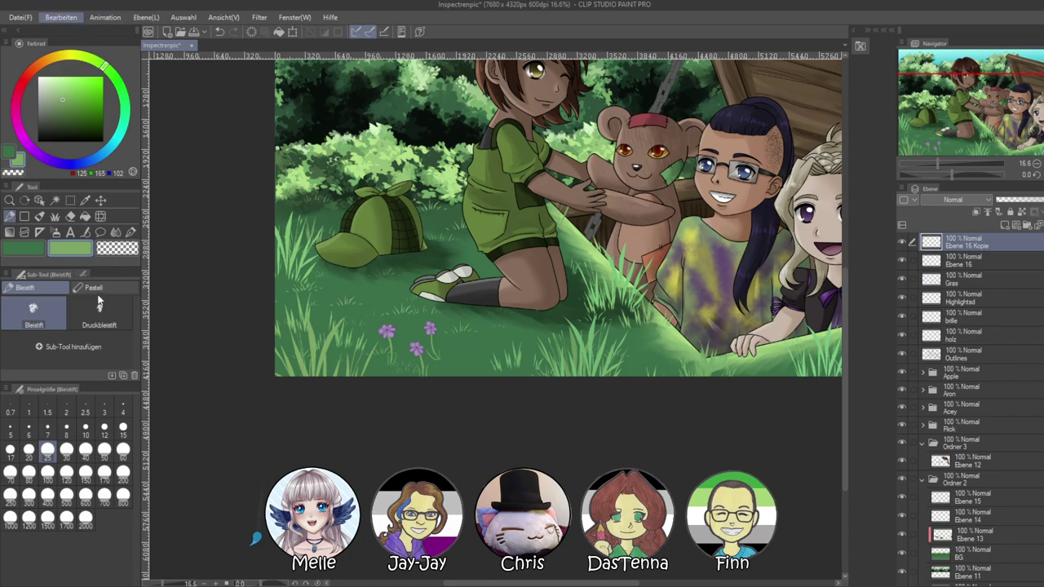
key("ctrl+t")
left_click_drag(408, 344, 662, 344)
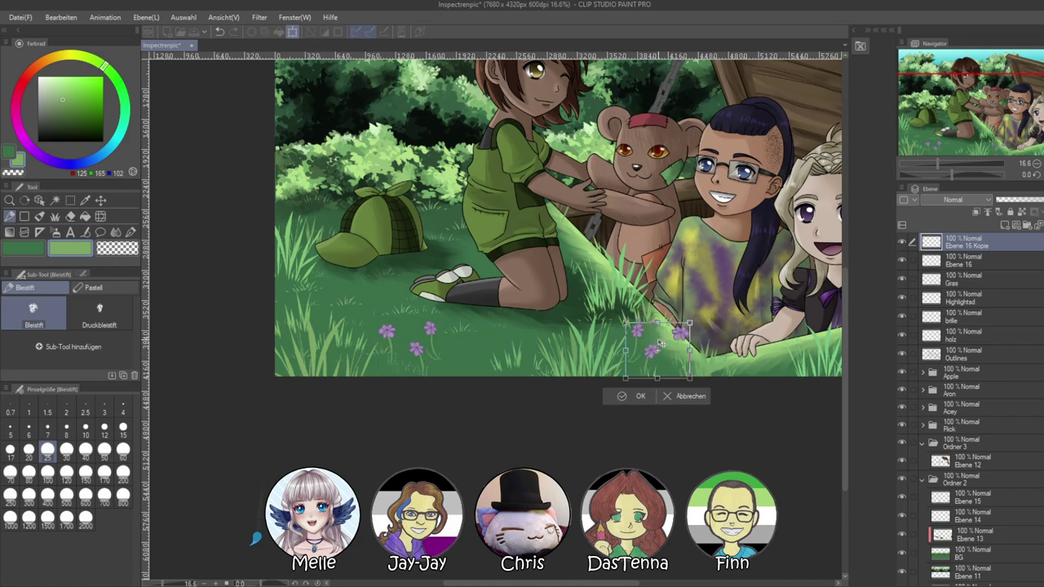
left_click(645, 398)
scroll(575, 366, "down", 2)
left_click_drag(572, 360, 482, 402)
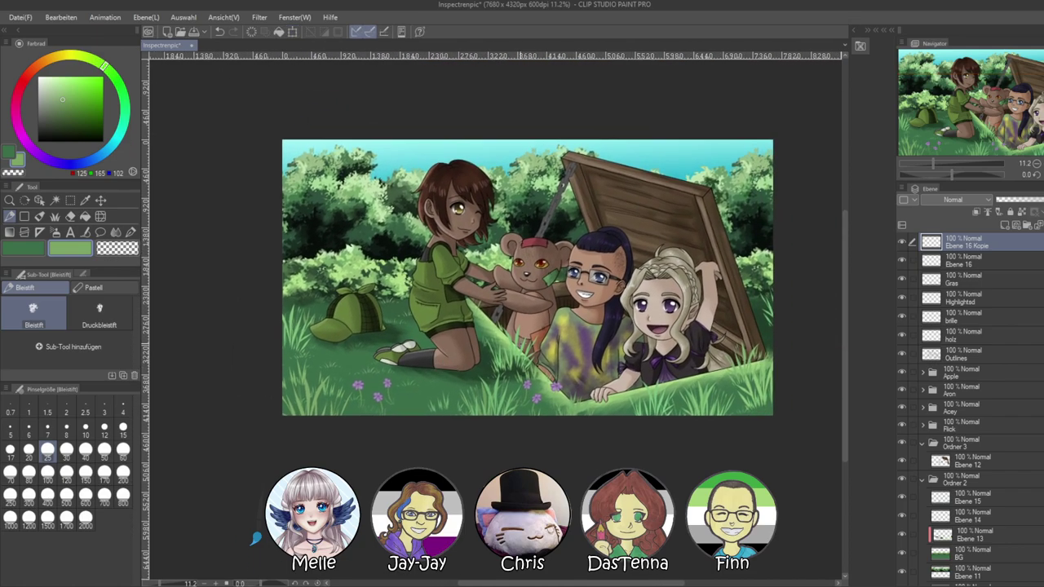
key("ctrl+e")
Copy the left flower group with a rectangular selection and place the duplicate beside the green cap, then deselect
key("ctrl+plus")
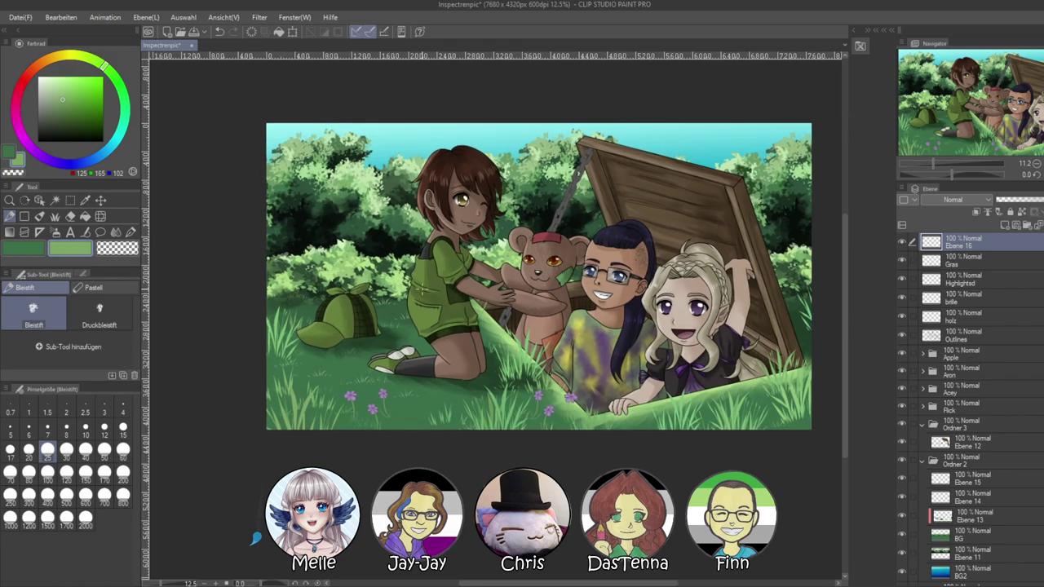
left_click(70, 200)
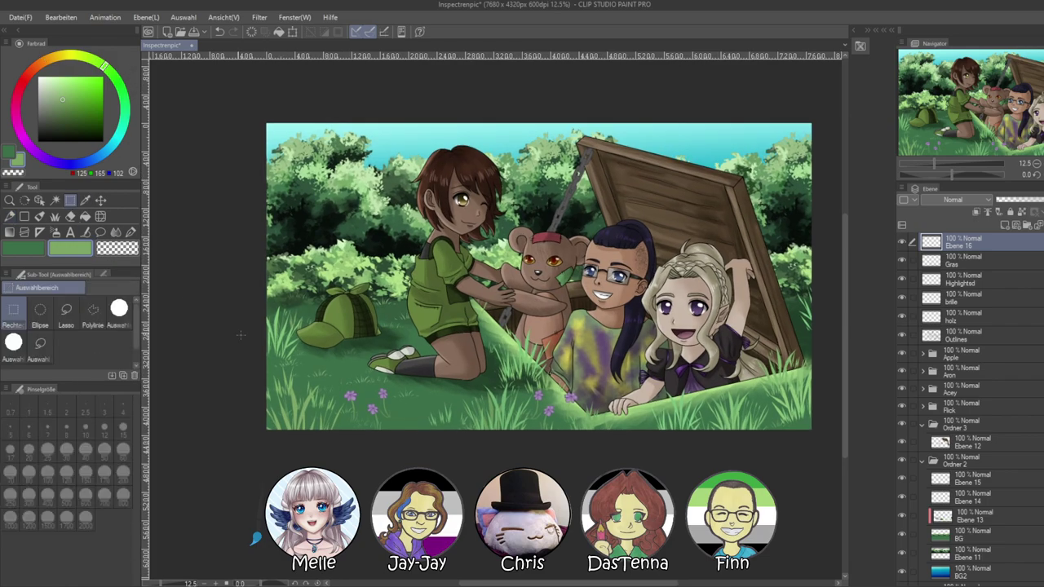
left_click_drag(308, 360, 426, 429)
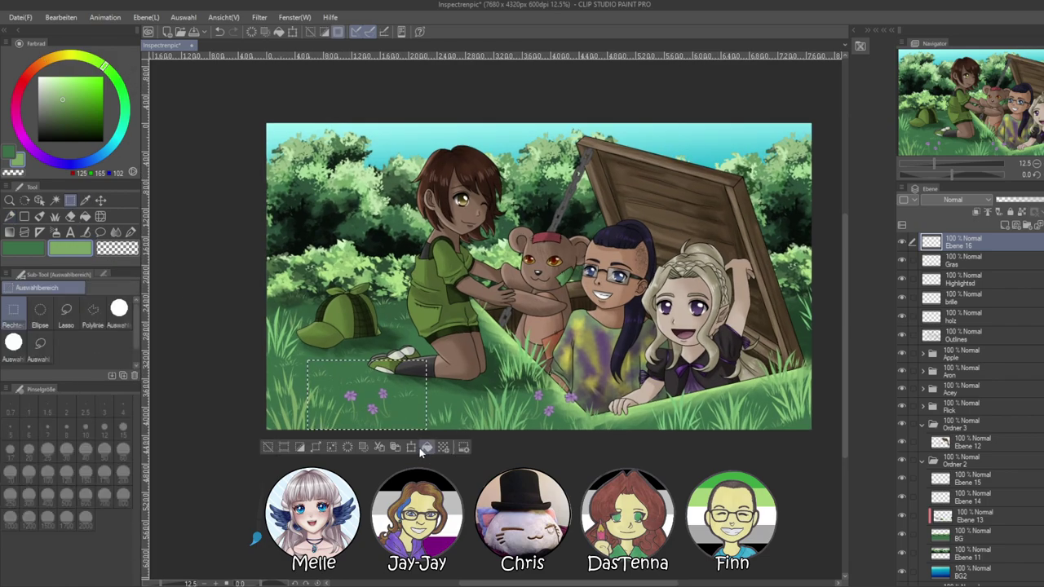
left_click(419, 448)
left_click(414, 449)
left_click_drag(388, 402, 402, 323)
left_click(347, 367)
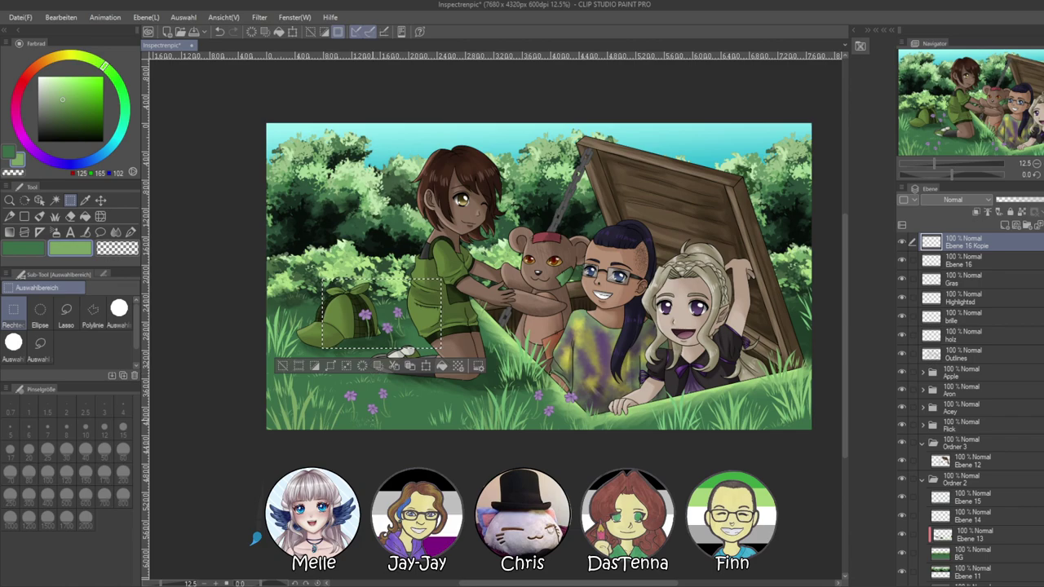
key("ctrl+d")
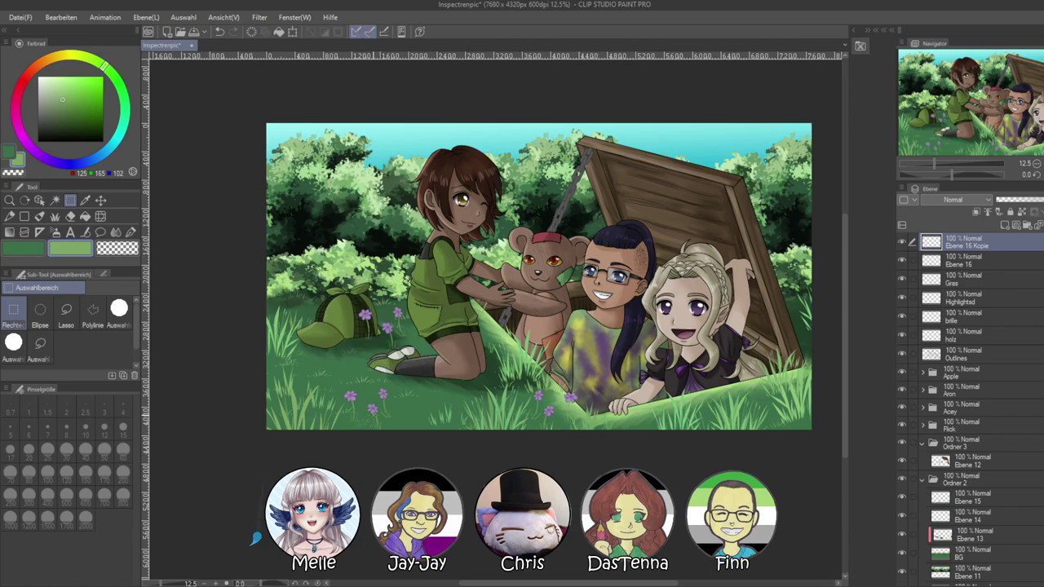
Duplicate the flower group beside the cap and move the copy to the grass at the far right edge of the picture
key("alt+BackSpace")
key("ctrl+z")
key("ctrl+c")
key("ctrl+v")
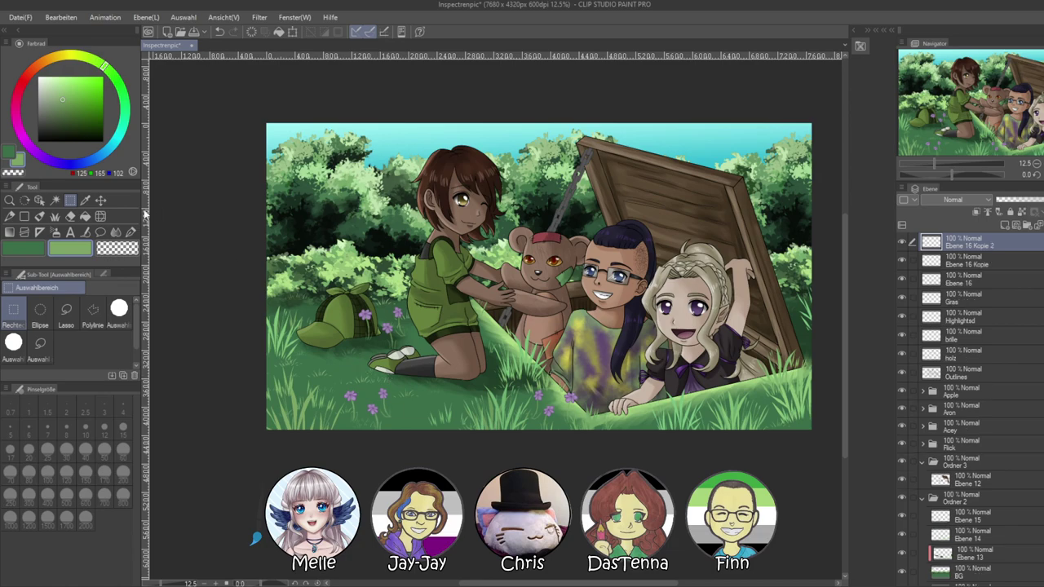
left_click(101, 202)
left_click_drag(390, 331, 803, 395)
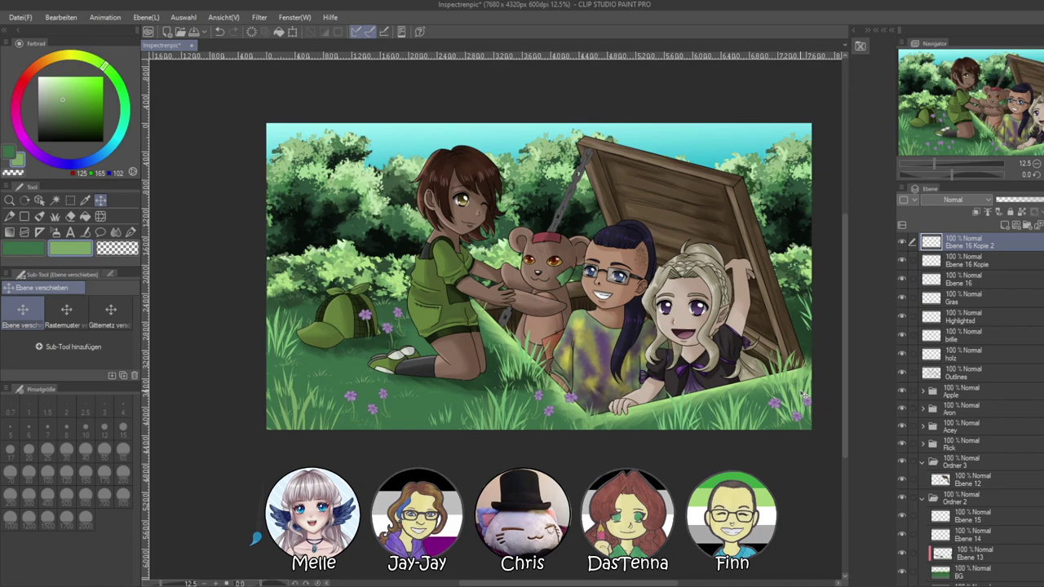
Merge both flower copy layers down into Ebene 16 and rename the merged layer Blumen1
scroll(634, 371, "down", 3)
left_click_drag(682, 319, 577, 336)
scroll(409, 351, "up", 3)
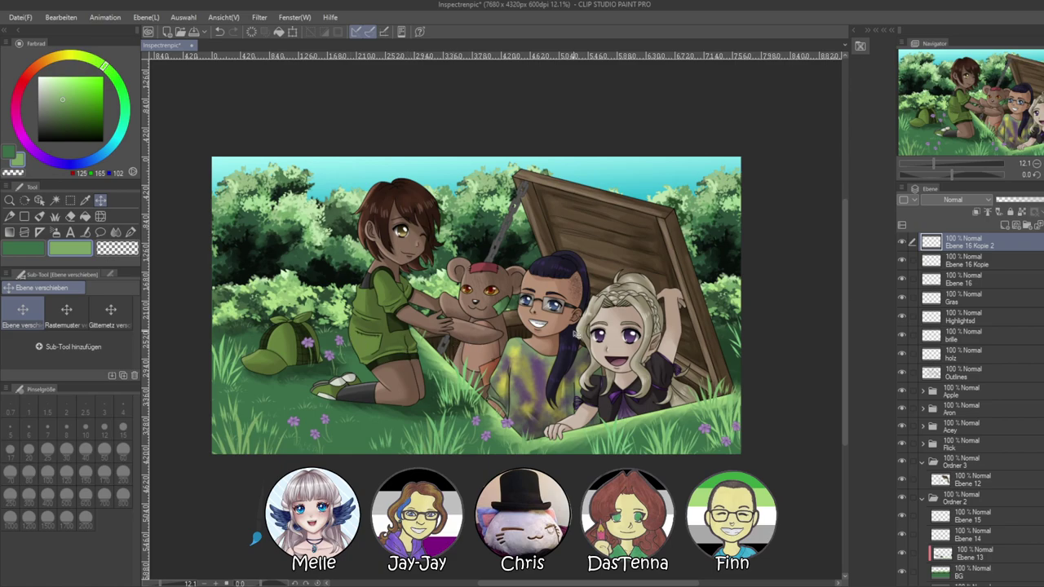
left_click(1043, 225)
key("Delete")
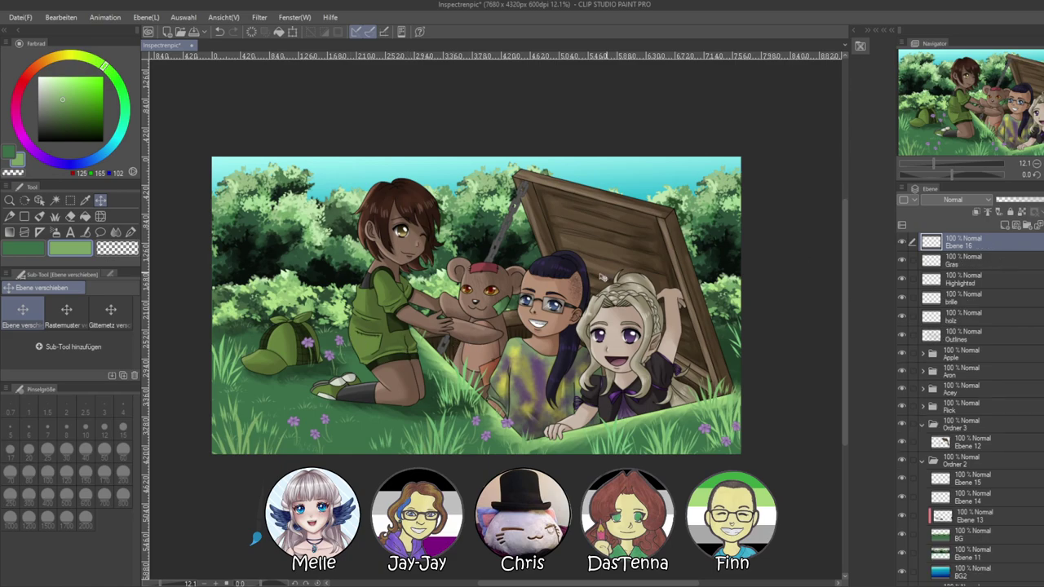
scroll(266, 336, "up", 3)
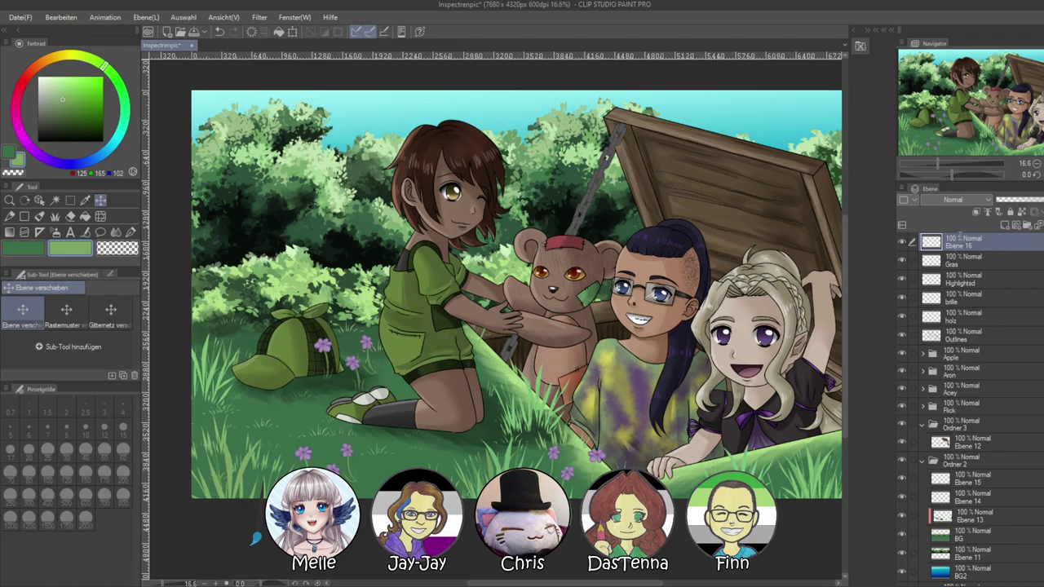
double_click(958, 242)
type("Blumen1")
key("Return")
scroll(652, 290, "down", 1)
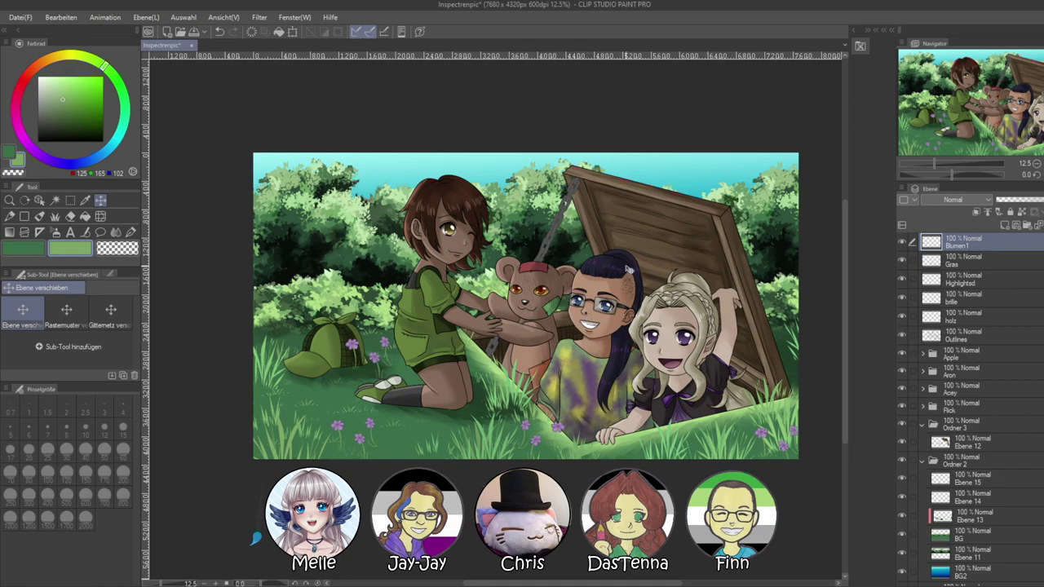
Add a top layer named Effekte in Hinzufügen (Schein) mode and prepare the Weich airbrush in bright yellow at size 800
left_click(1004, 226)
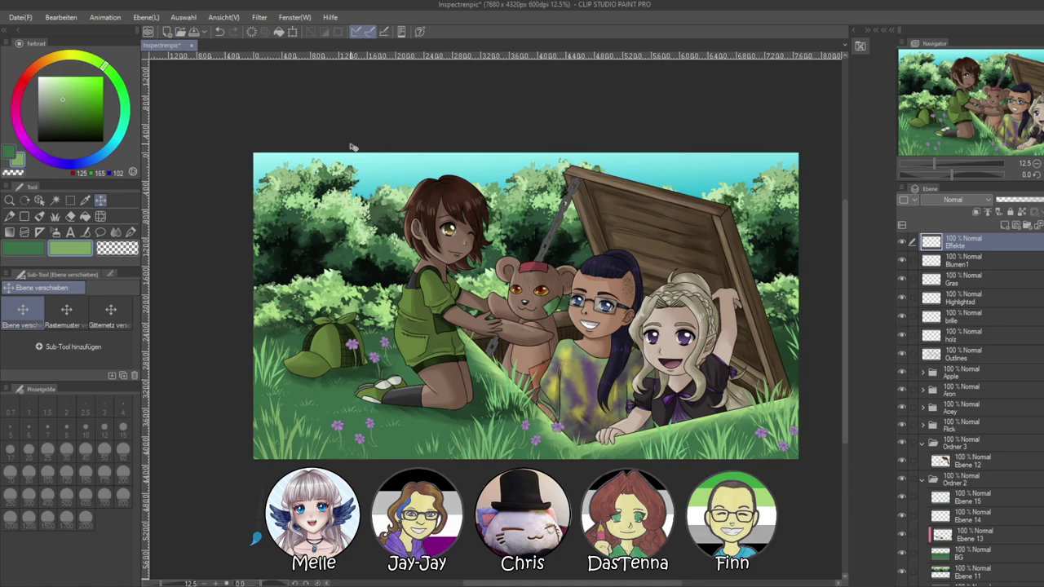
left_click(39, 217)
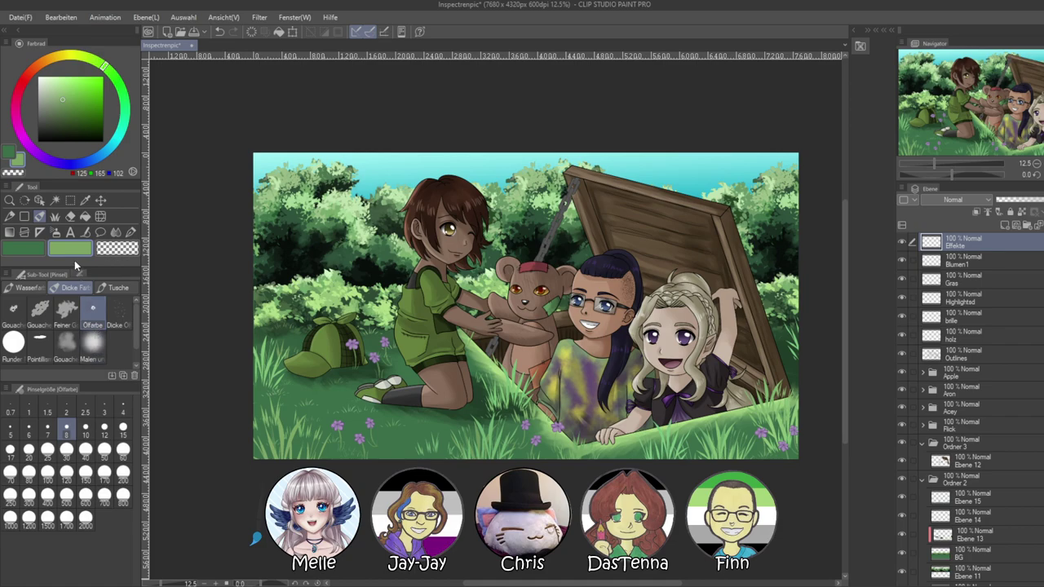
left_click(55, 232)
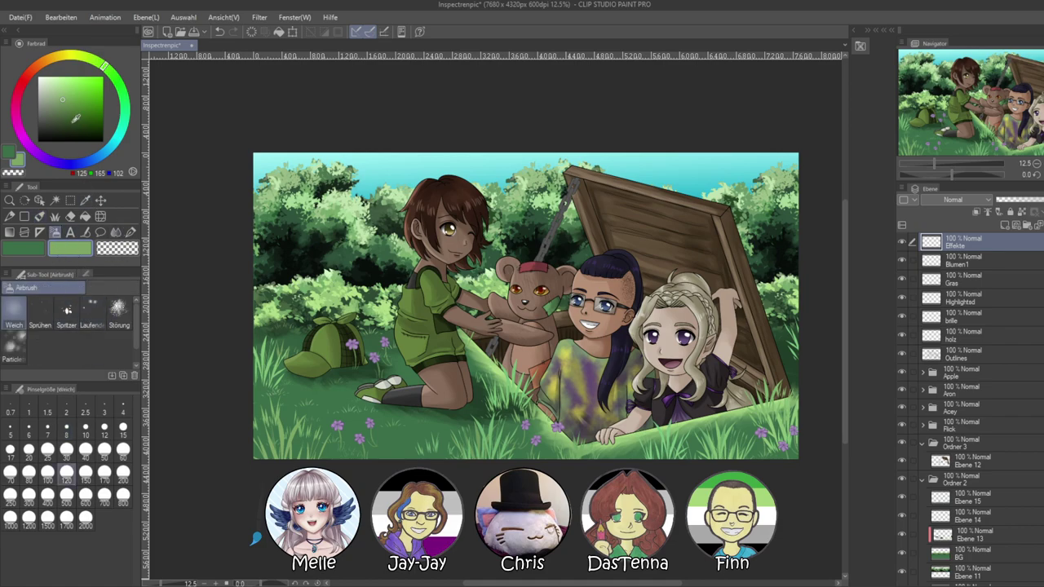
left_click(64, 56)
left_click(90, 76)
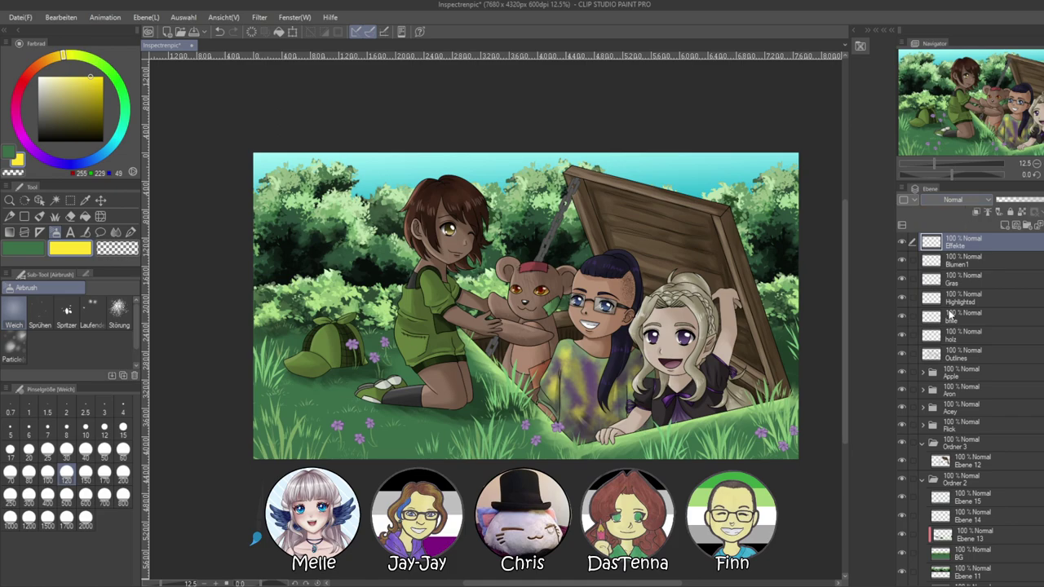
left_click(123, 500)
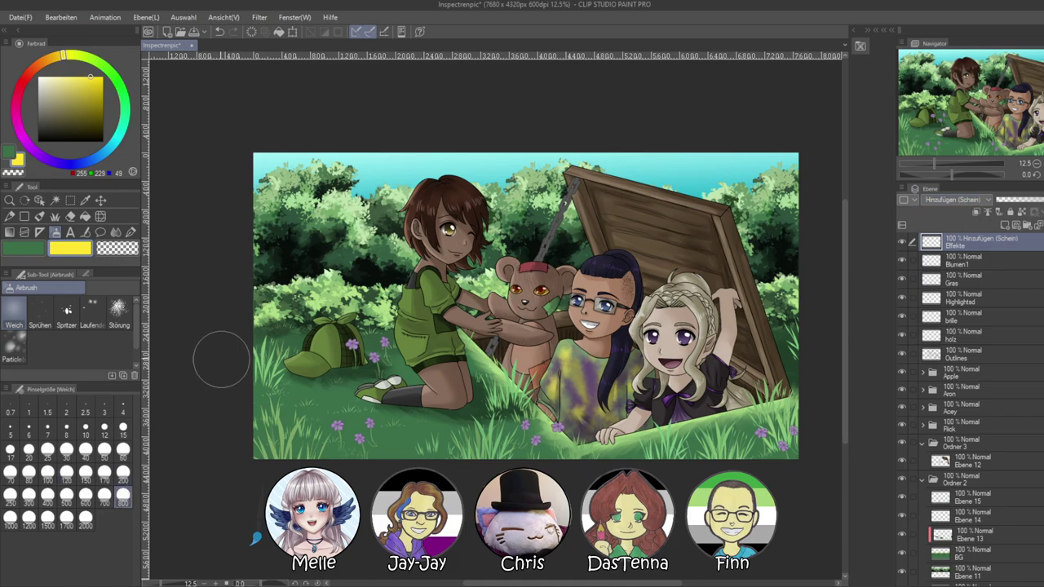
Airbrush soft pale yellow light rays falling diagonally from the picture's upper left corner across the bushes, cap and figures
left_click_drag(235, 117, 366, 391)
key("ctrl+z")
left_click_drag(85, 77, 53, 77)
left_click_drag(244, 133, 346, 422)
left_click_drag(270, 84, 411, 229)
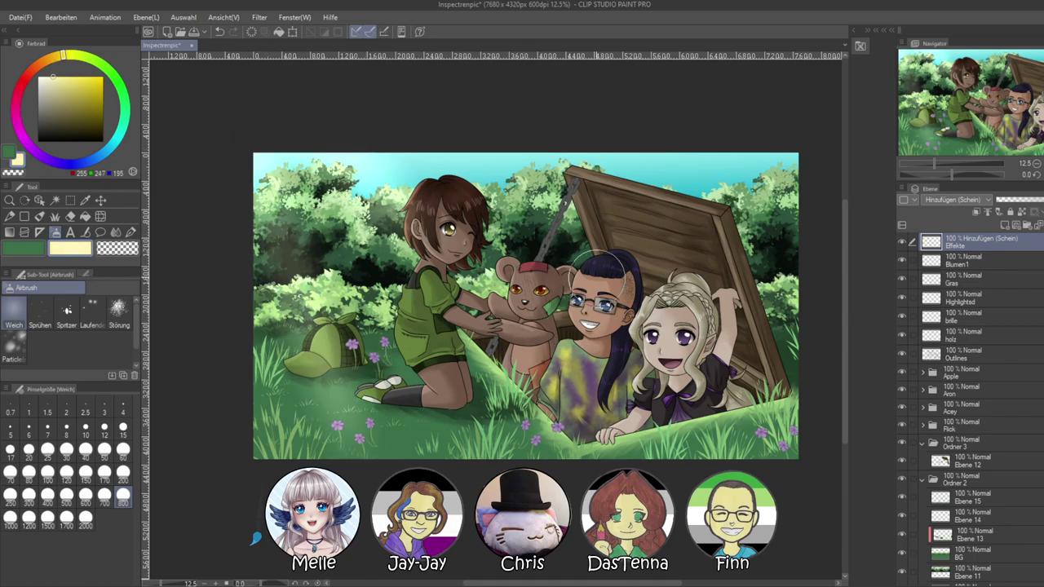
key("ctrl+z")
left_click_drag(271, 116, 456, 294)
left_click_drag(464, 150, 604, 245)
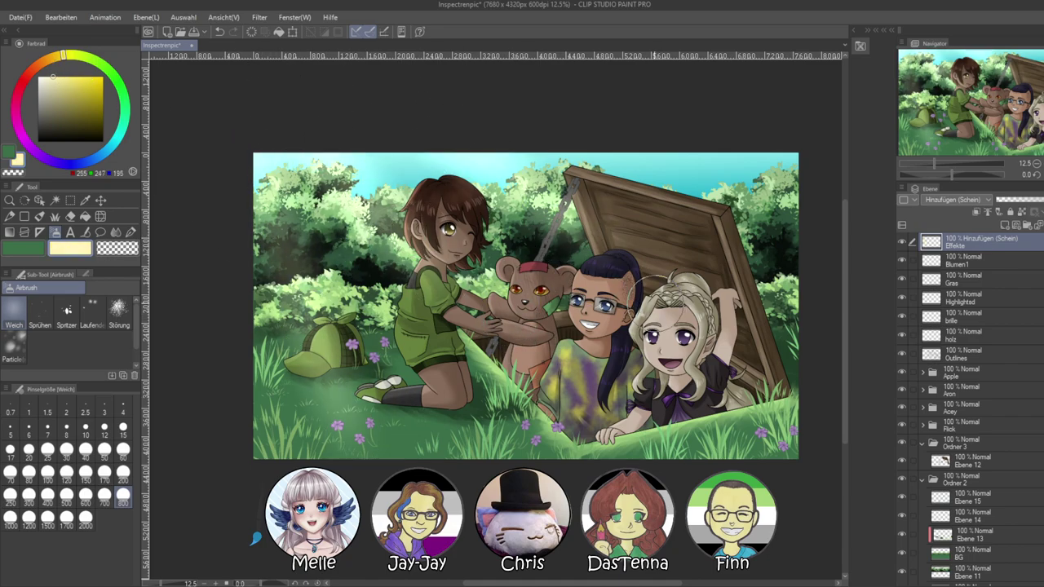
left_click_drag(253, 108, 350, 380)
left_click_drag(260, 125, 420, 263)
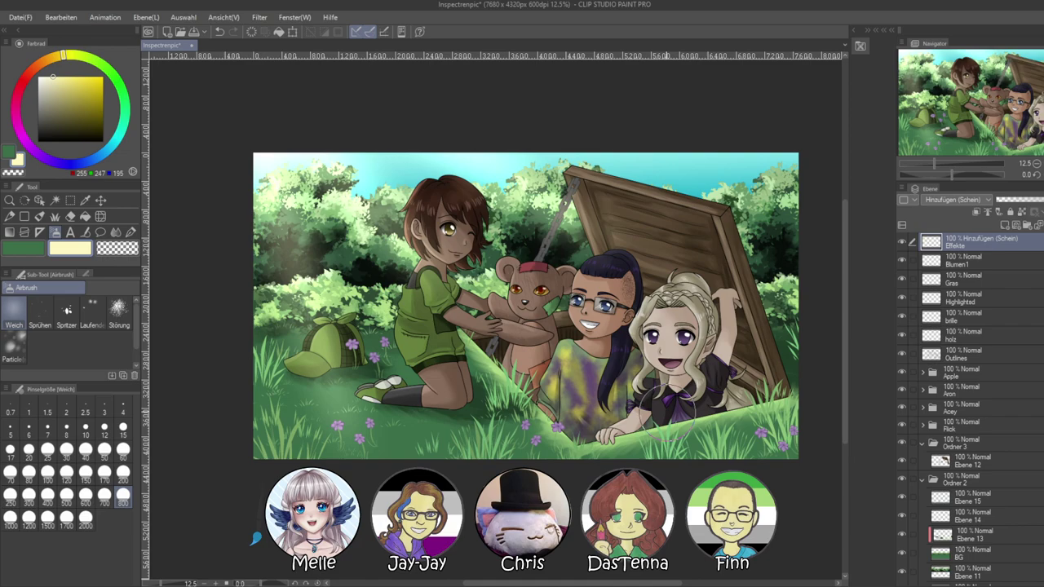
Check the light effect on the whole picture and save the illustration file
scroll(517, 253, "down", 2)
scroll(644, 184, "up", 2)
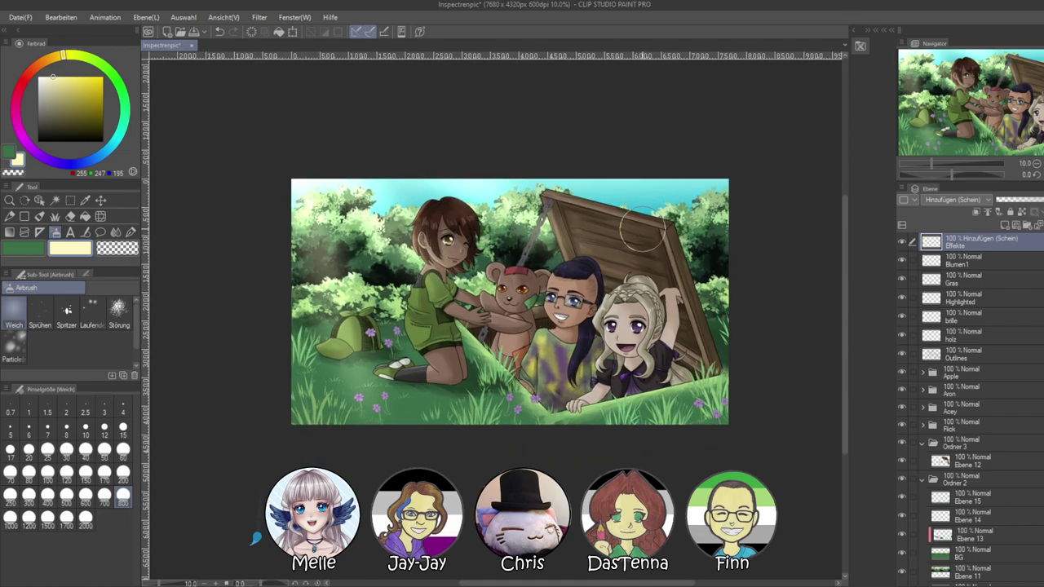
scroll(404, 265, "down", 1)
scroll(320, 259, "up", 1)
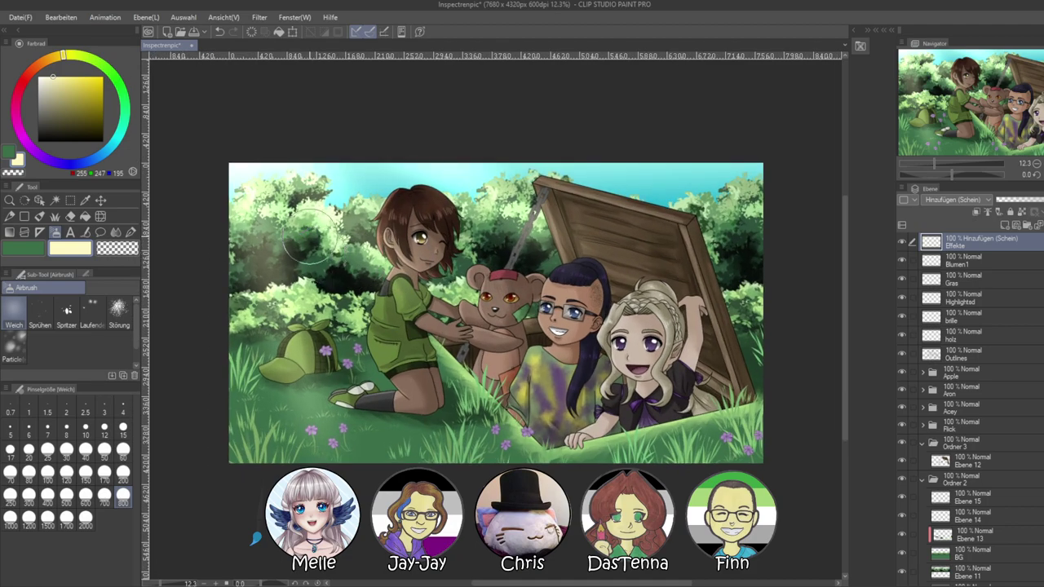
left_click(29, 17)
left_click(46, 107)
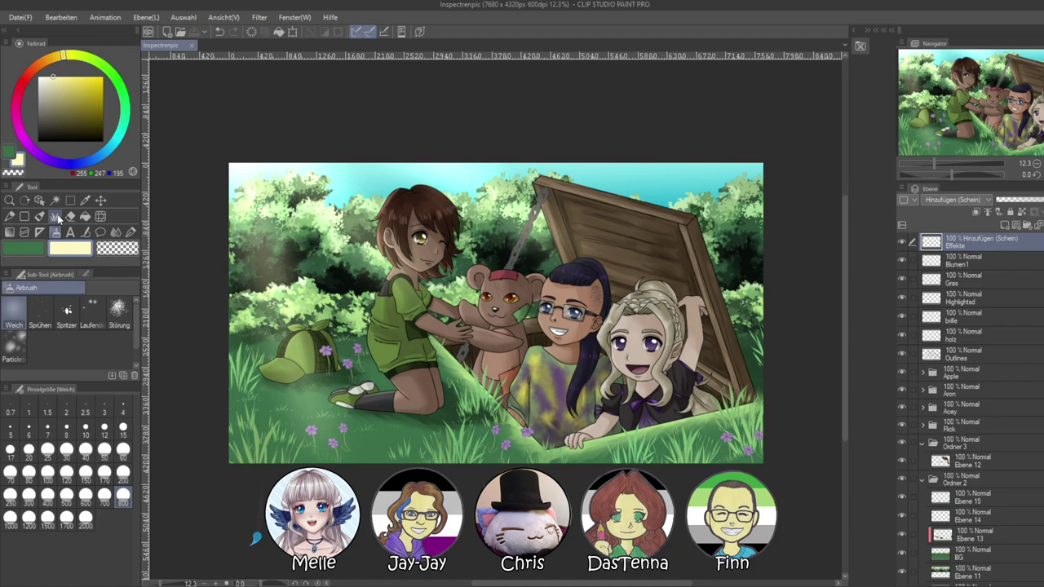
Scatter pale yellow bokeh light spots over the meadow and the left bushes with the BOKE effect brush at size 2000
left_click(54, 216)
scroll(98, 339, "down", 5)
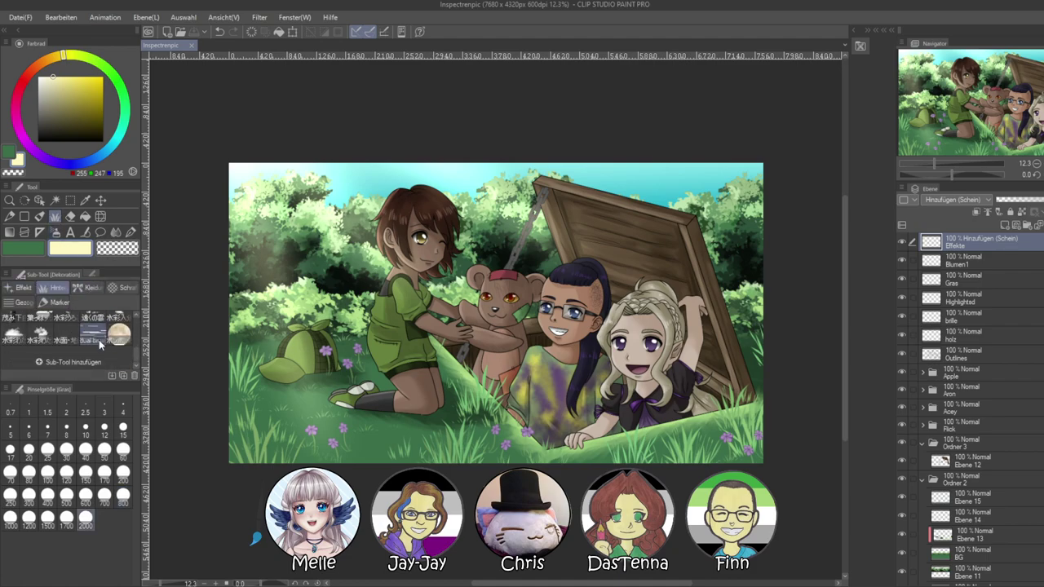
left_click(19, 287)
scroll(59, 322, "down", 2)
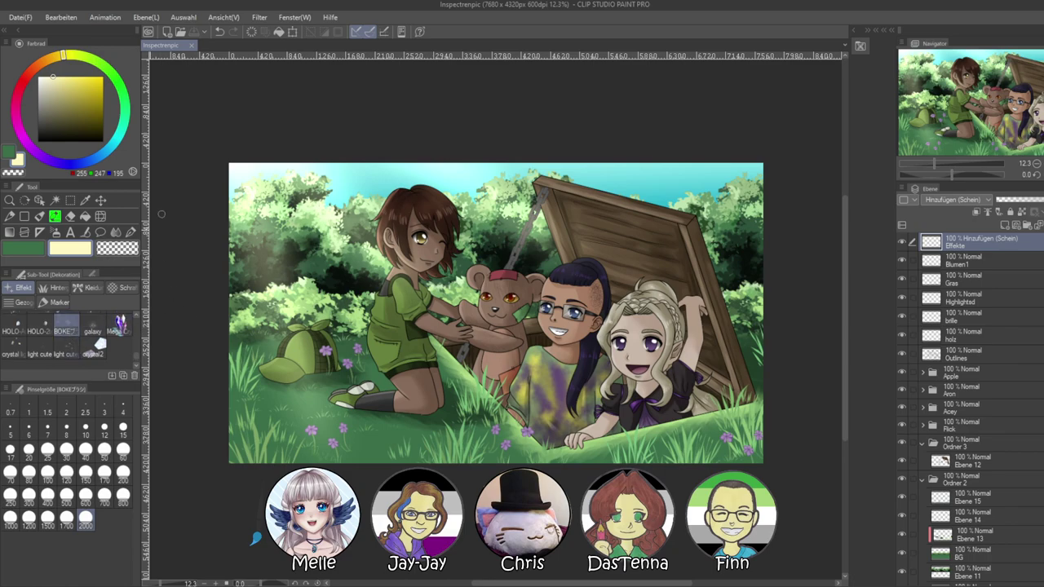
left_click(121, 495)
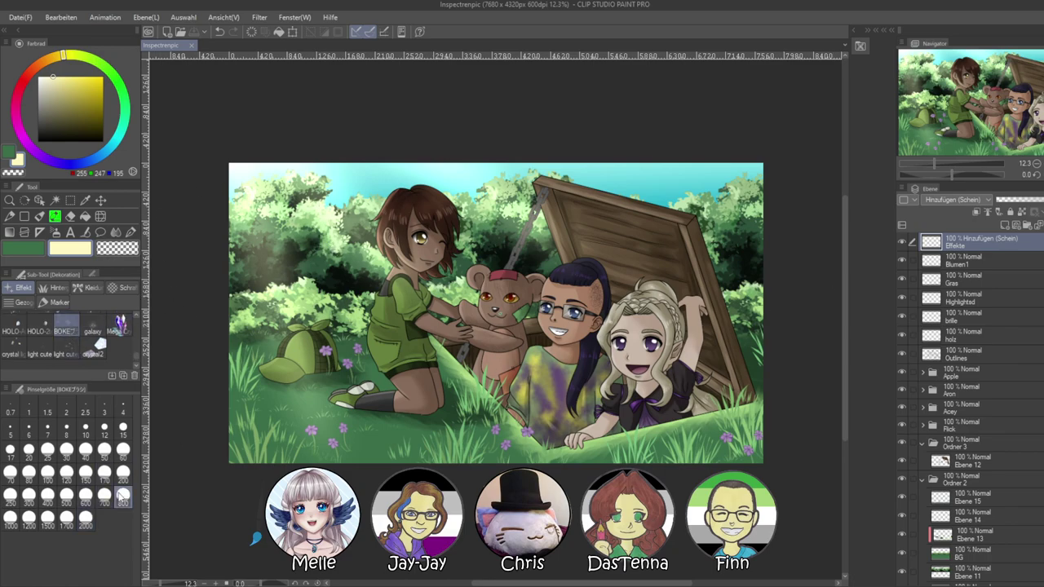
left_click(86, 526)
mouse_move(261, 236)
left_mouse_down()
mouse_move(291, 328)
mouse_move(313, 269)
left_mouse_up()
key("ctrl+z")
left_click_drag(439, 387, 446, 398)
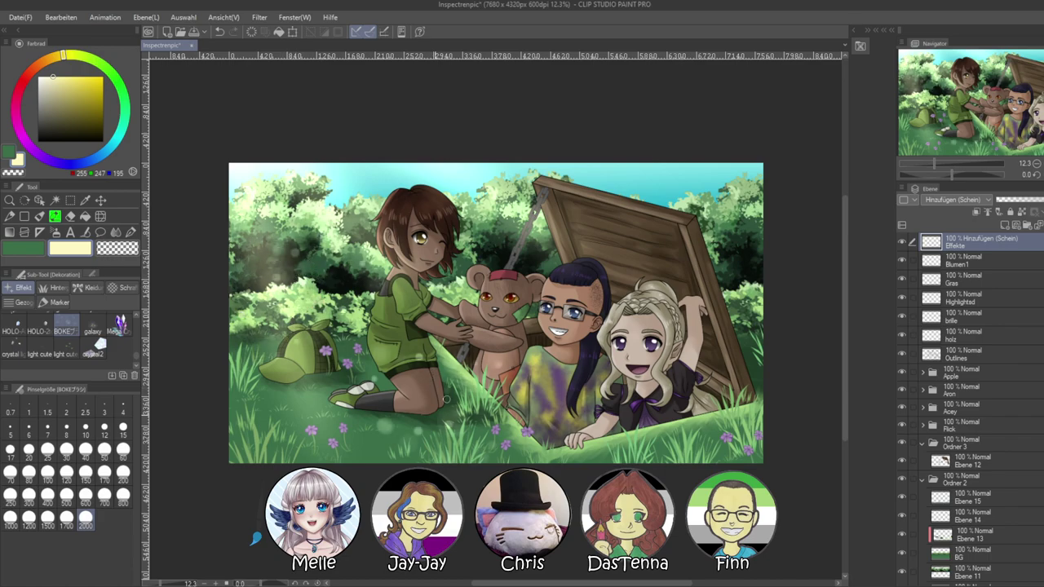
left_click_drag(742, 435, 764, 406)
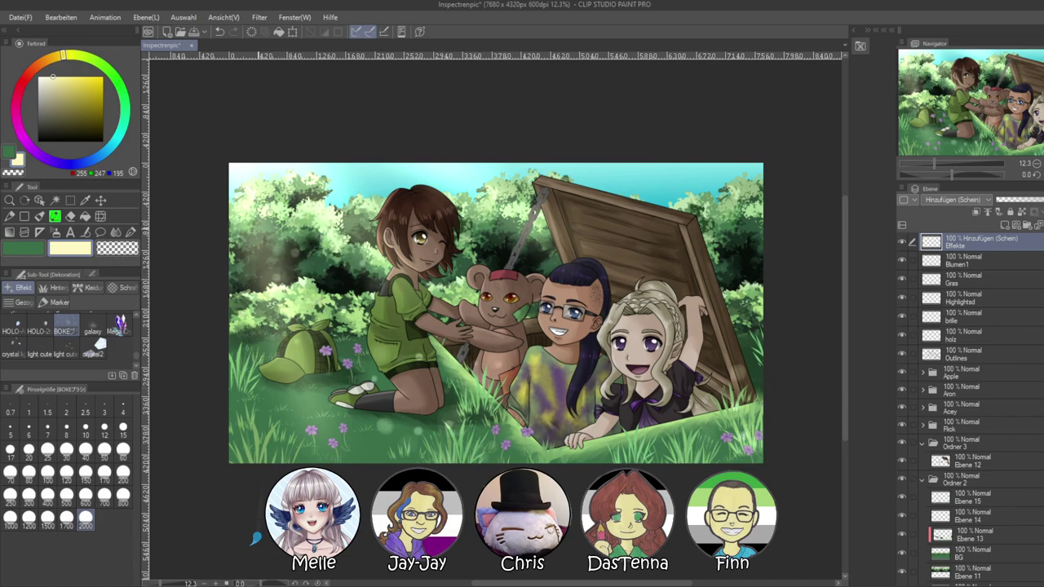
left_click_drag(252, 241, 281, 265)
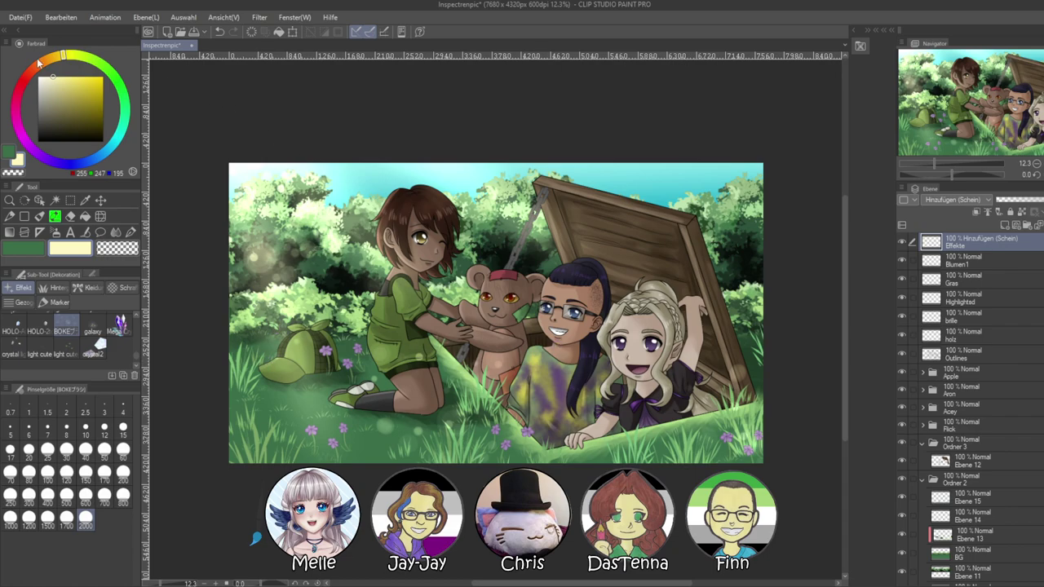